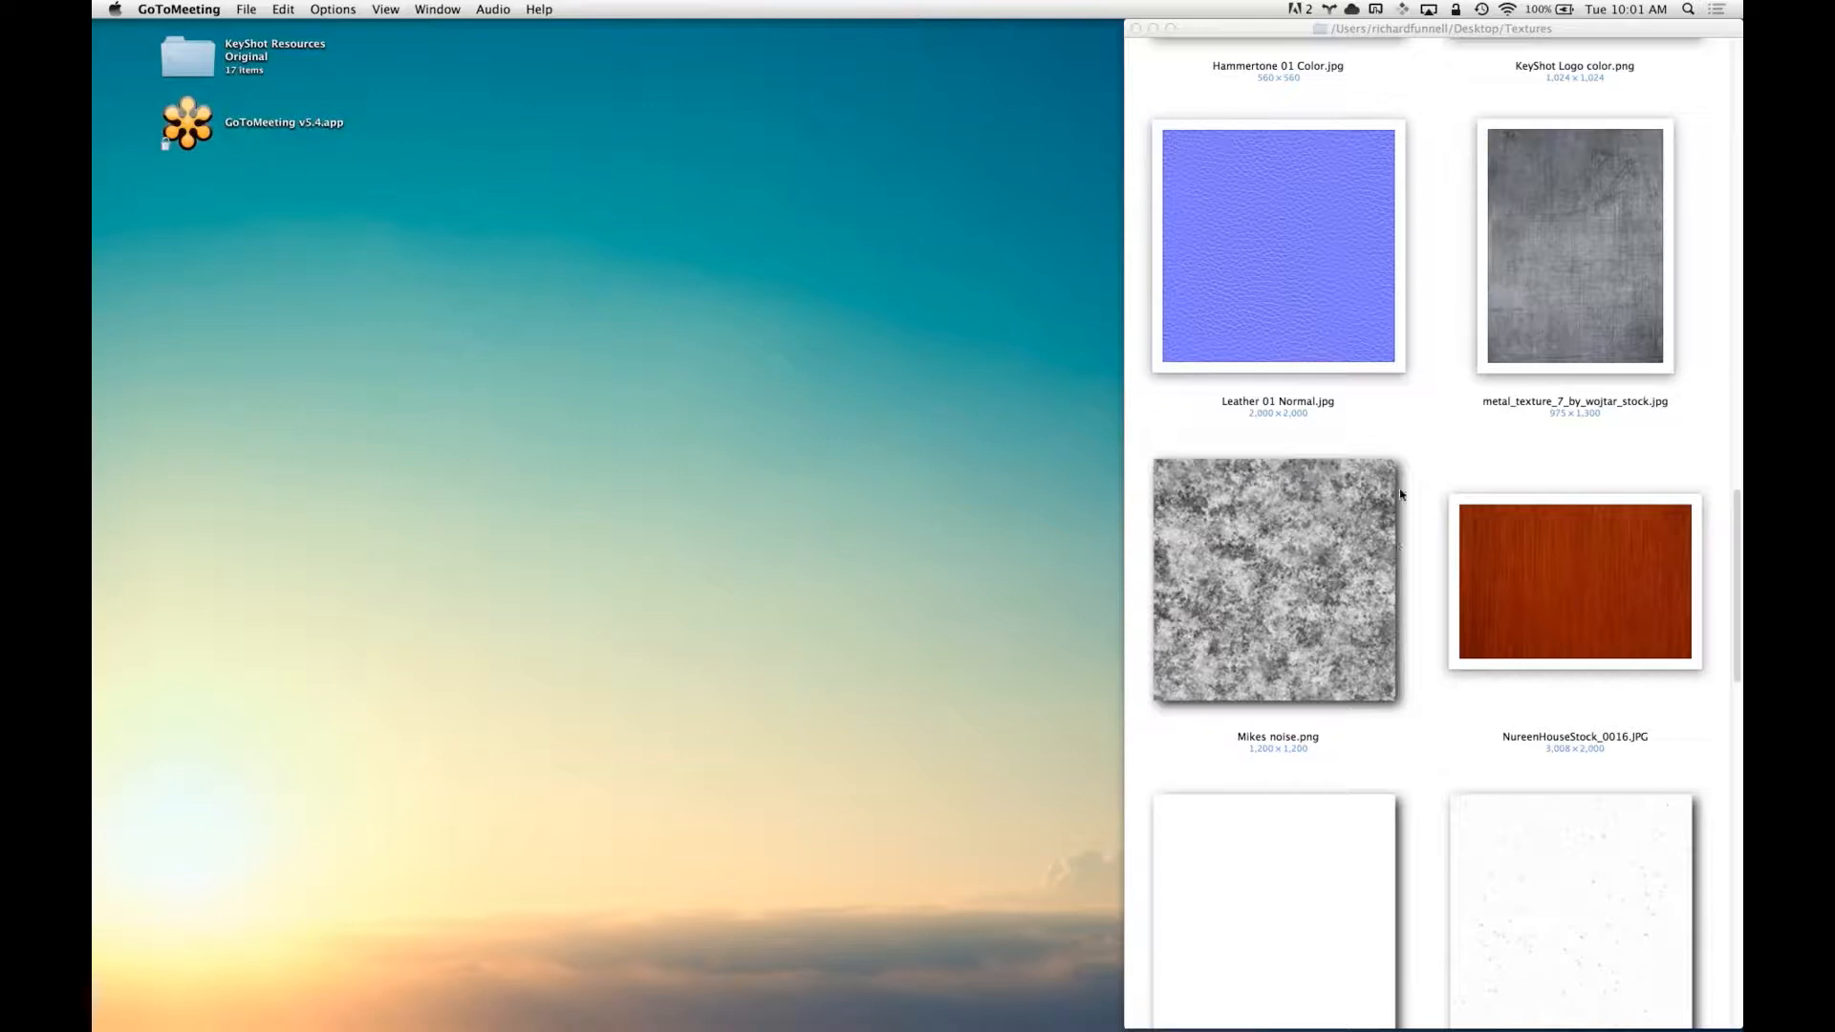
click(1453, 177)
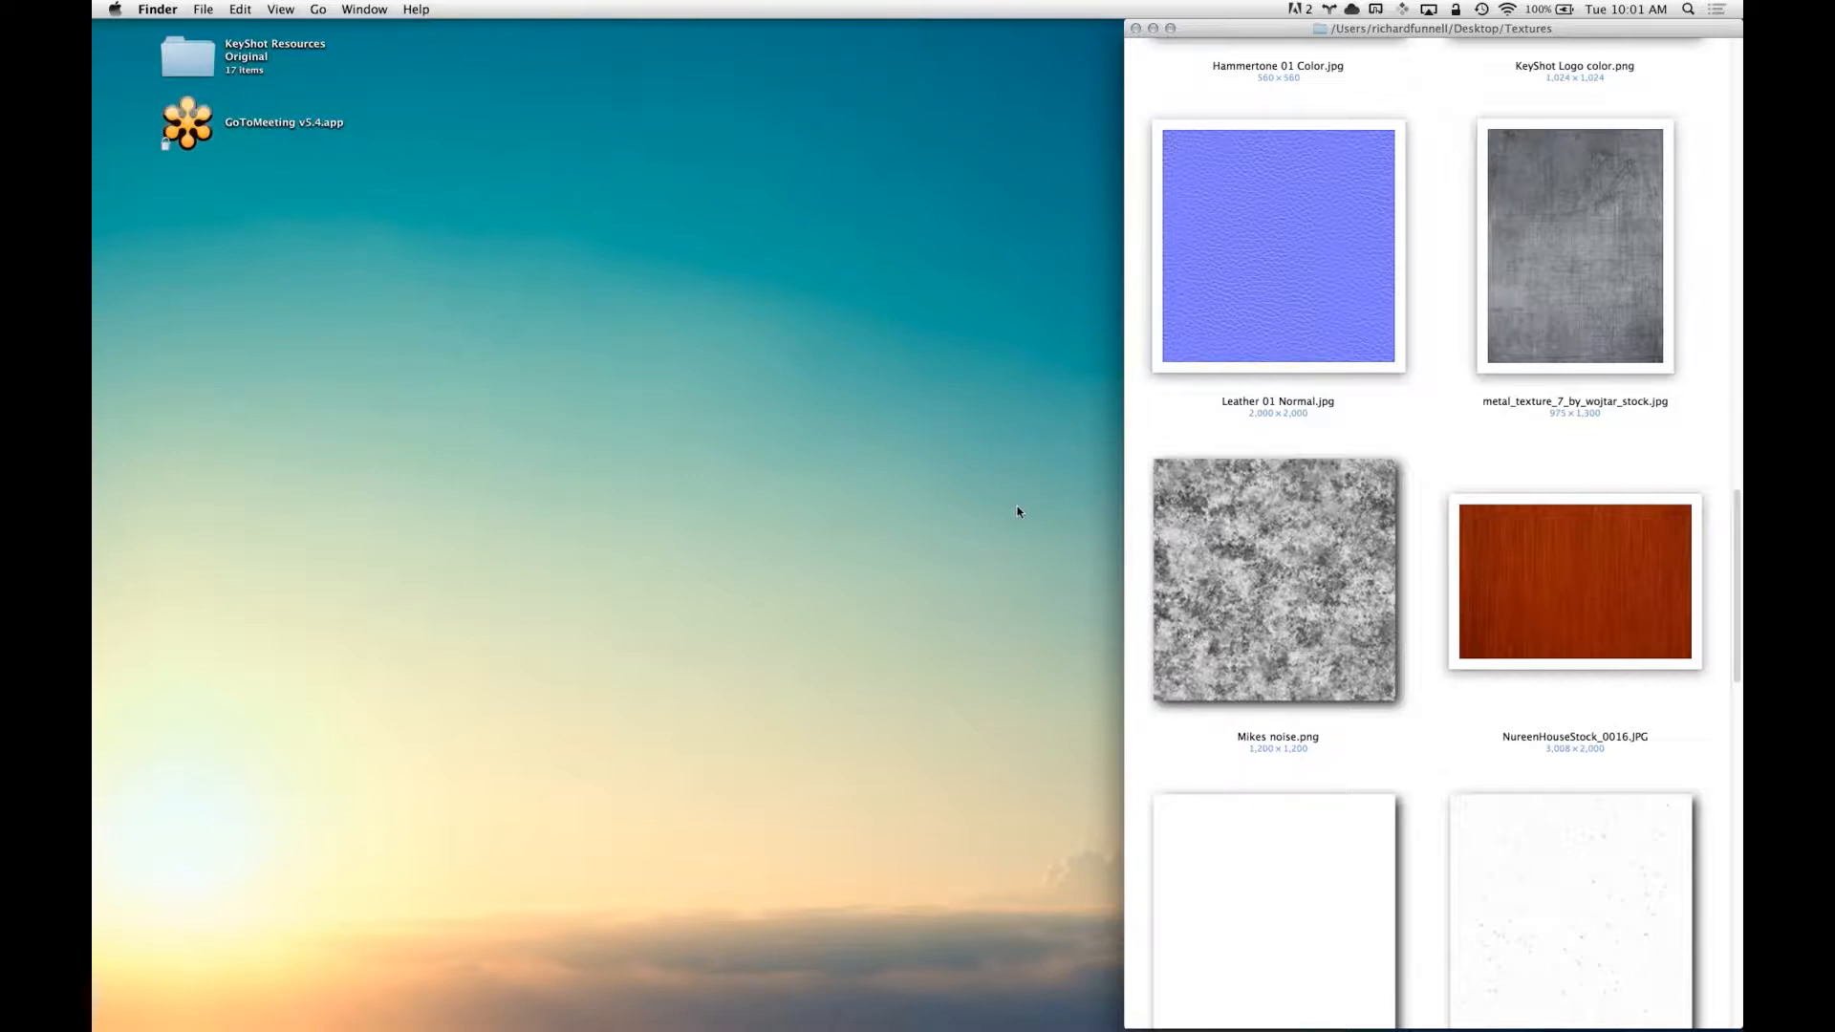
click(1032, 451)
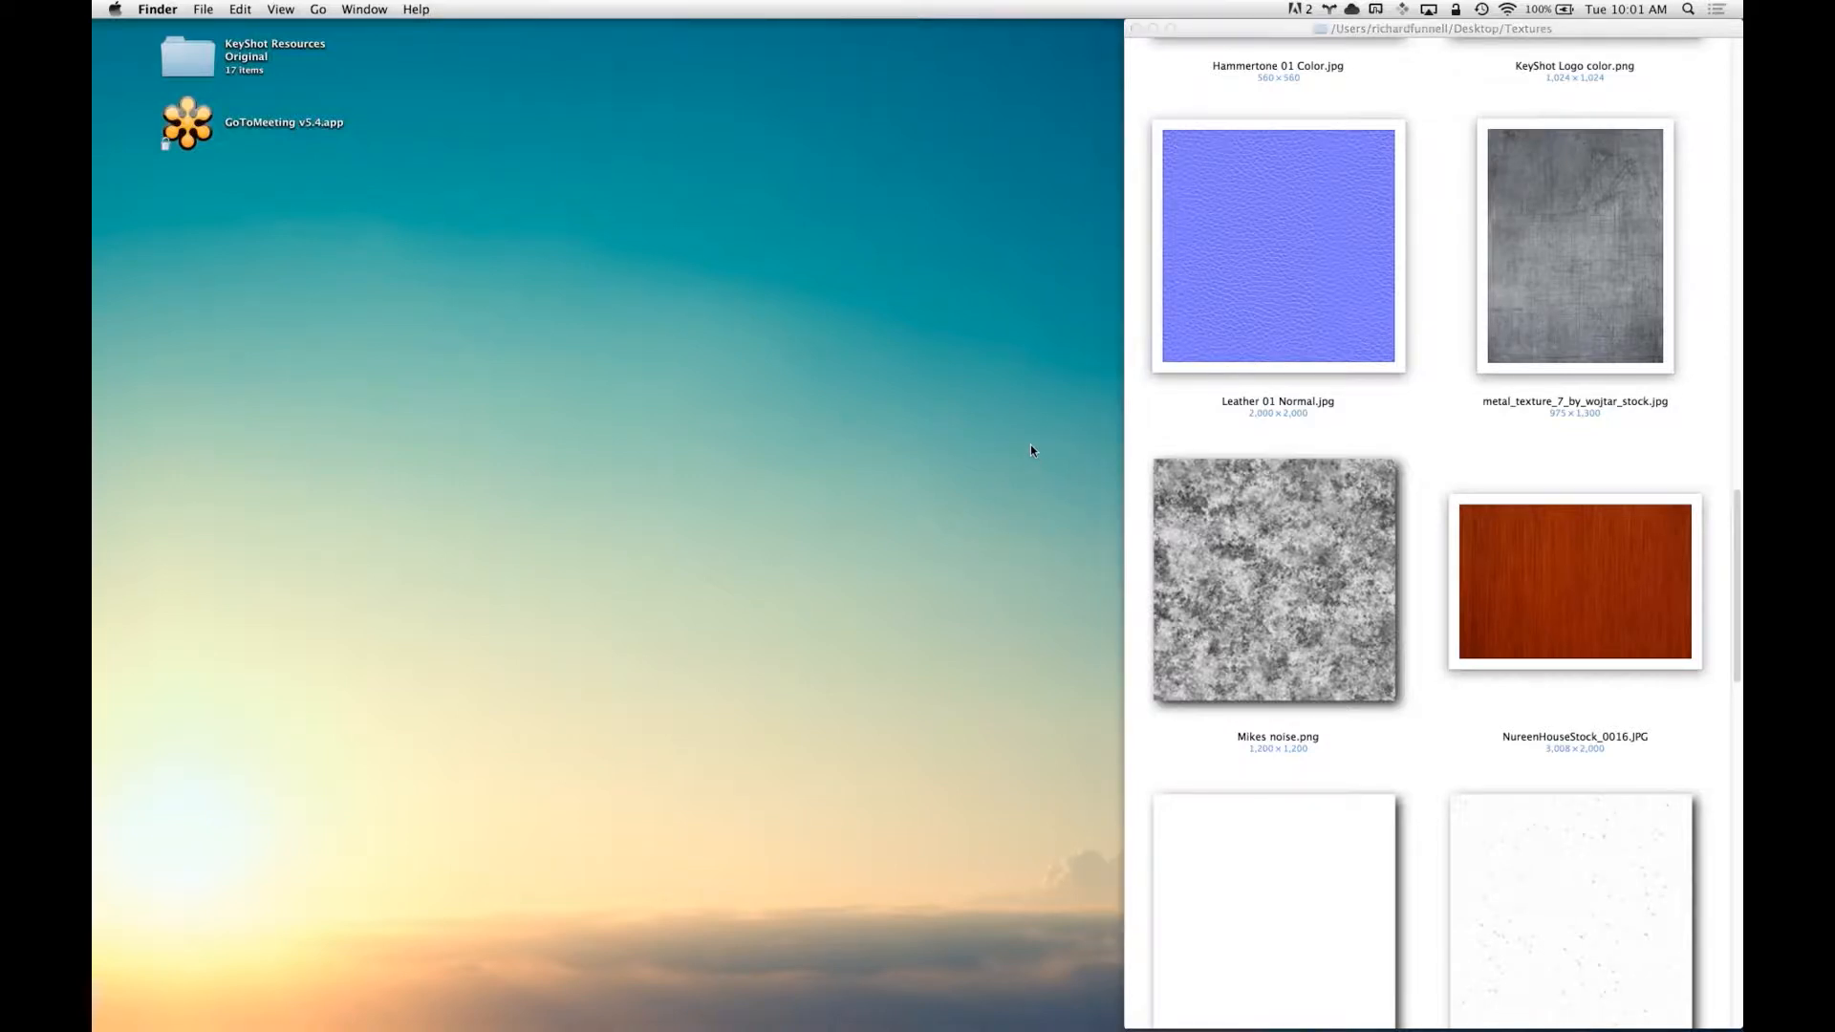
click(1444, 227)
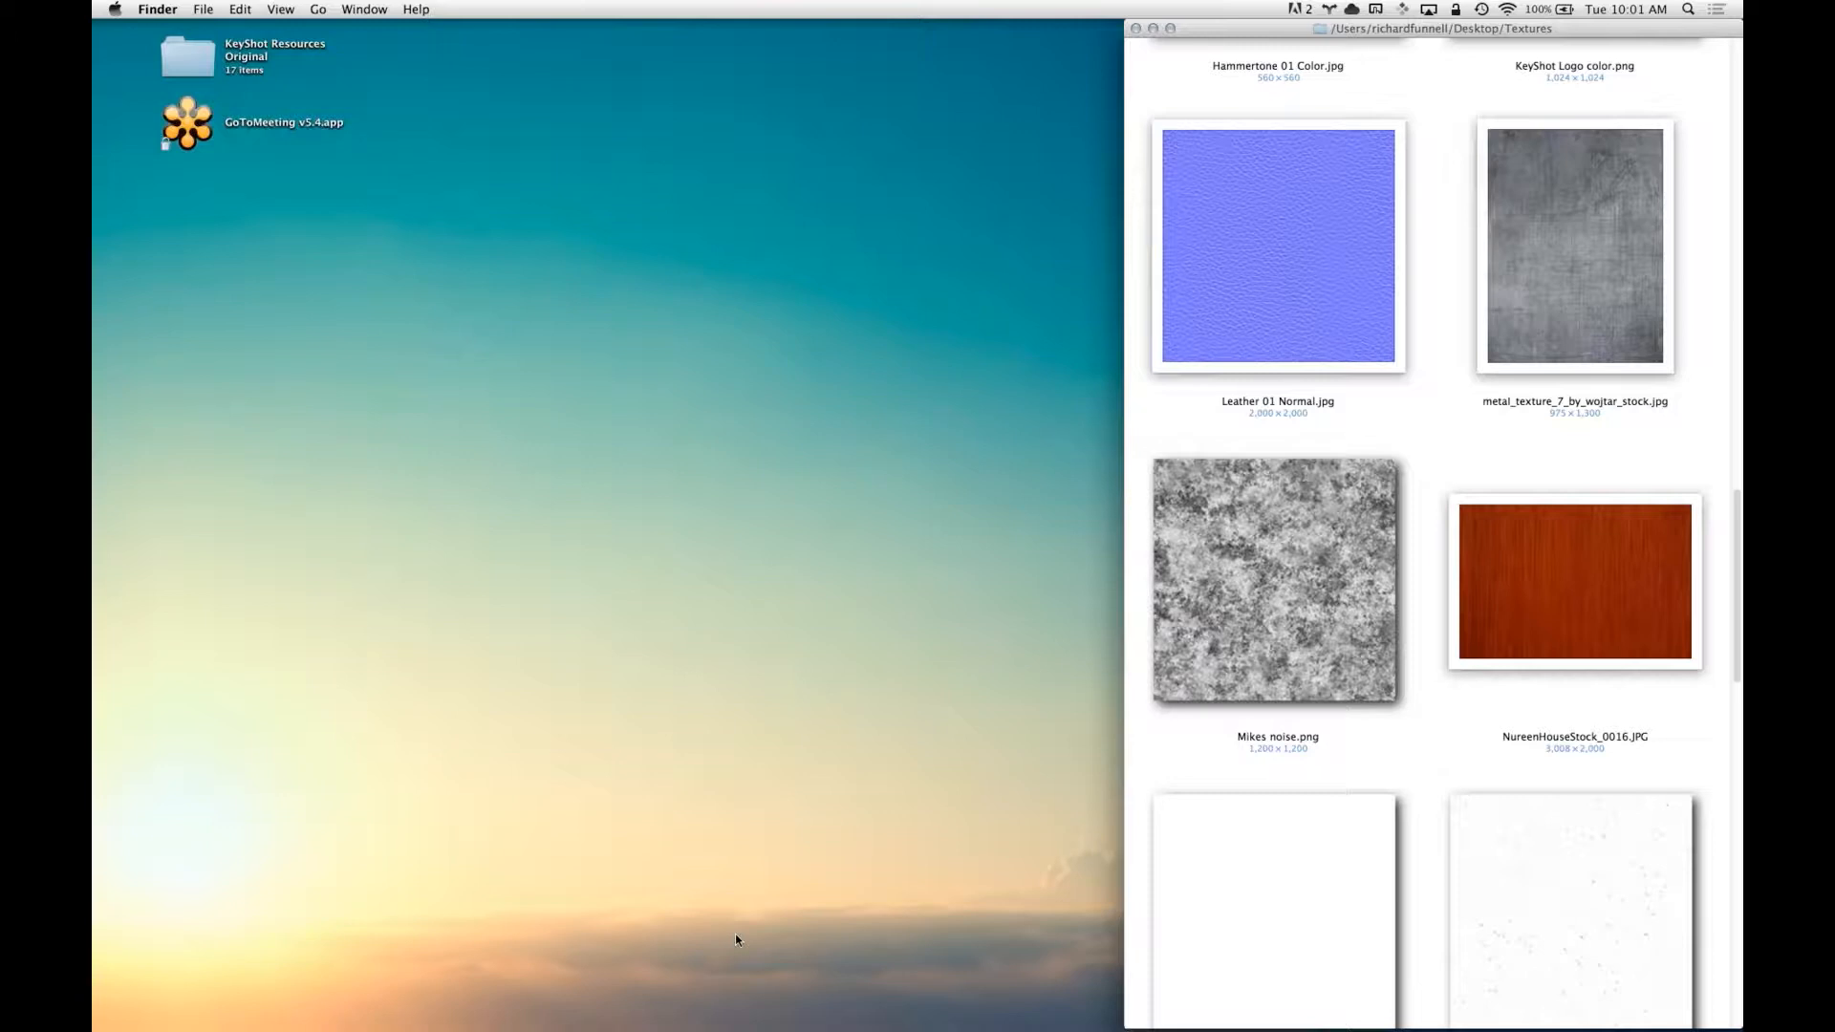
- Launch KeyShot and enlarge its window to fill the whole screen
click(340, 1012)
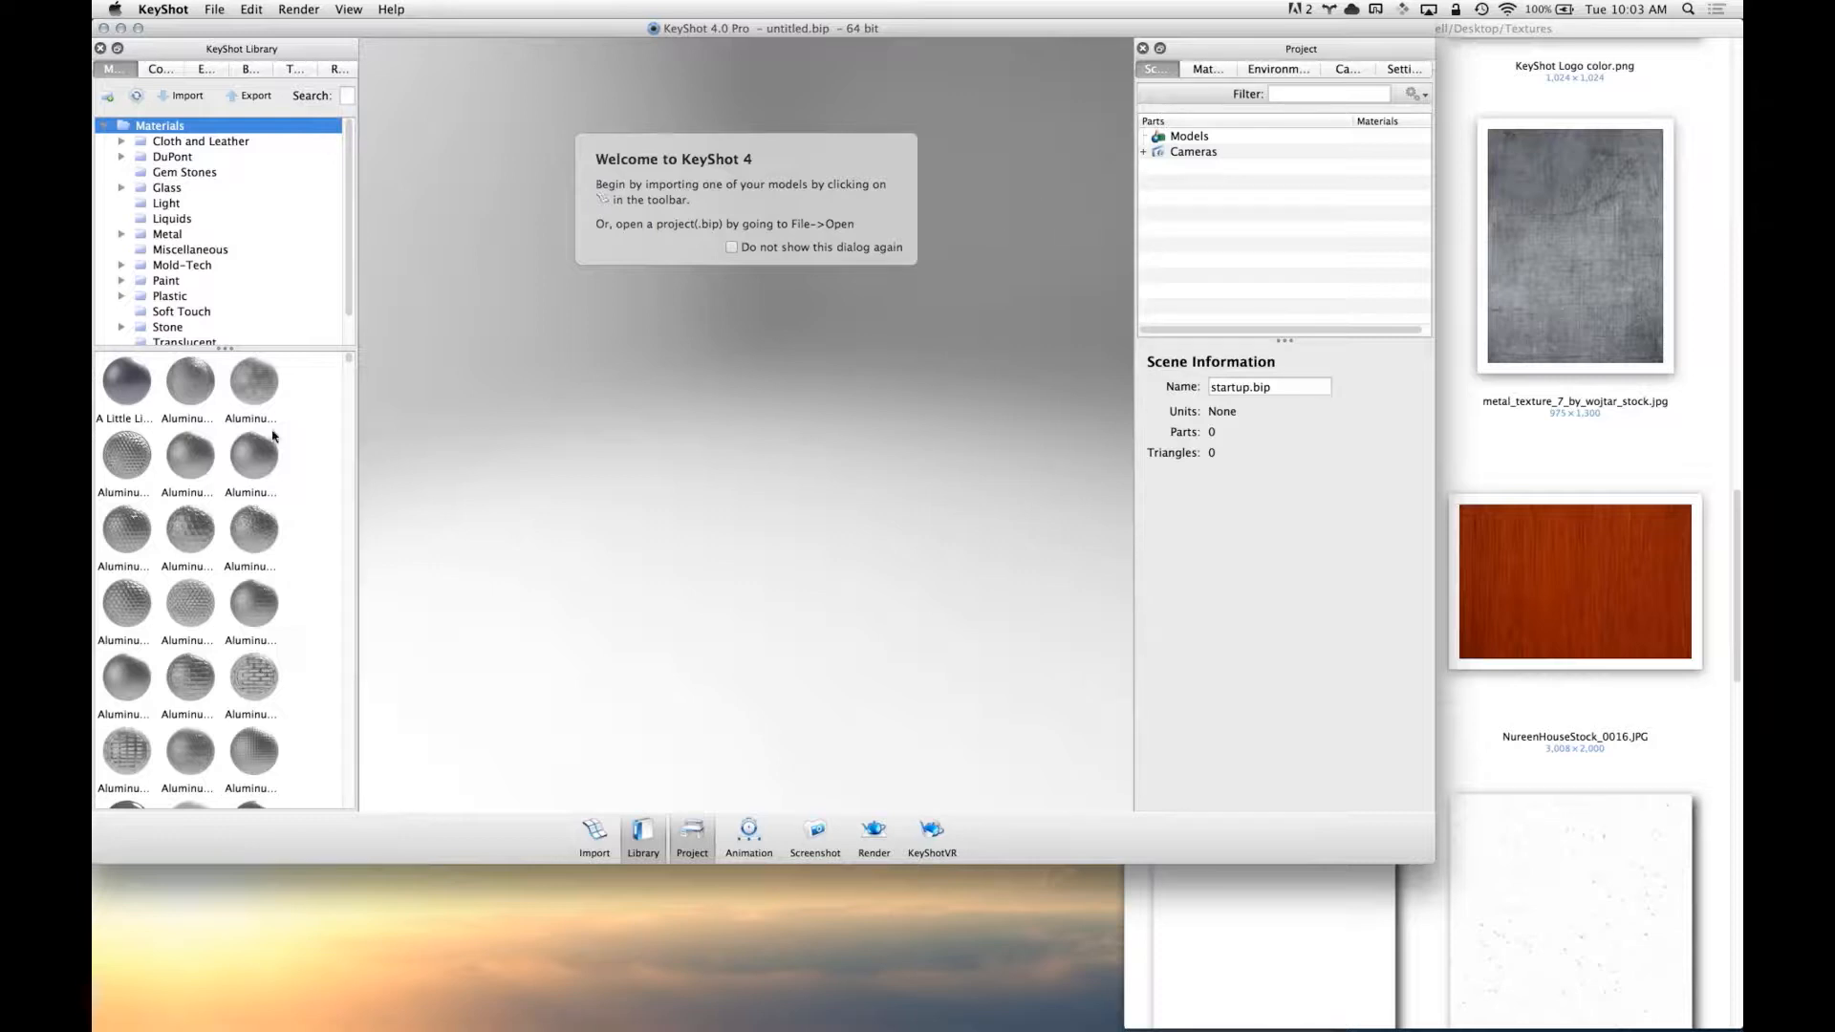
click(359, 8)
click(359, 7)
click(140, 28)
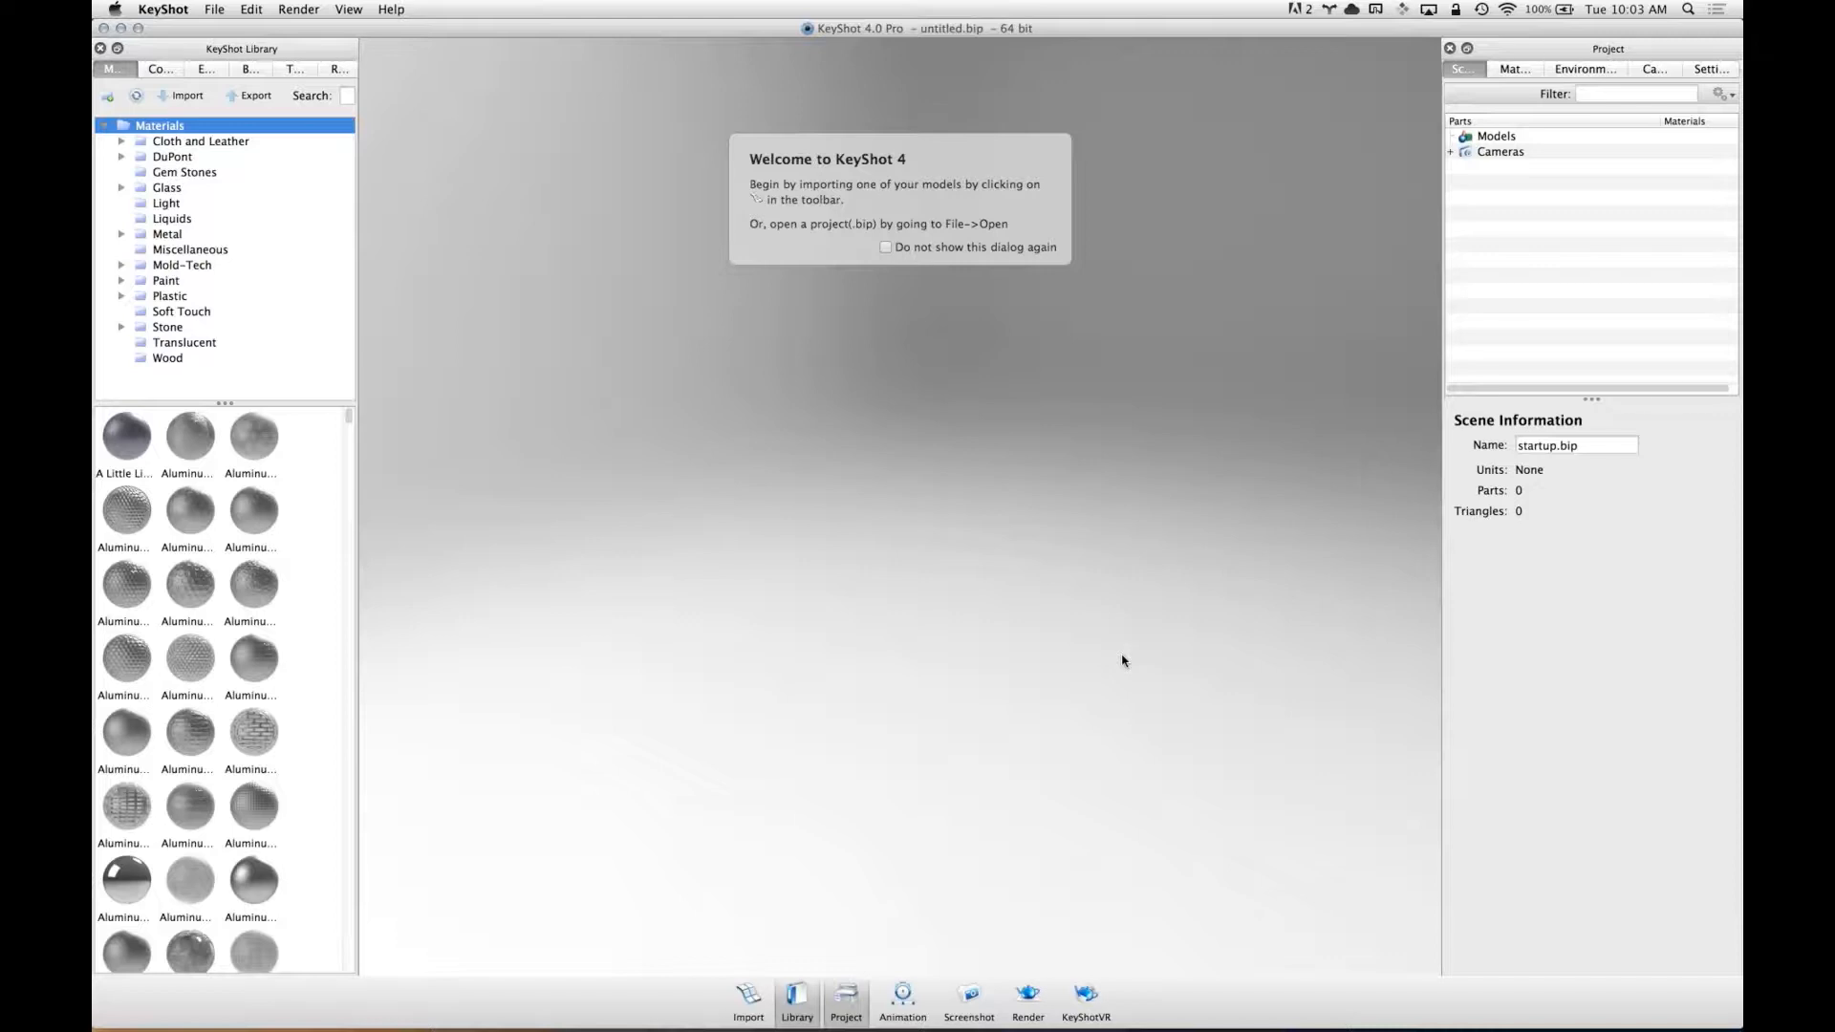
- Pause the real-time rendering, switch to Safari and open the Materials downloads page on the KeyShot website
key(shift+p)
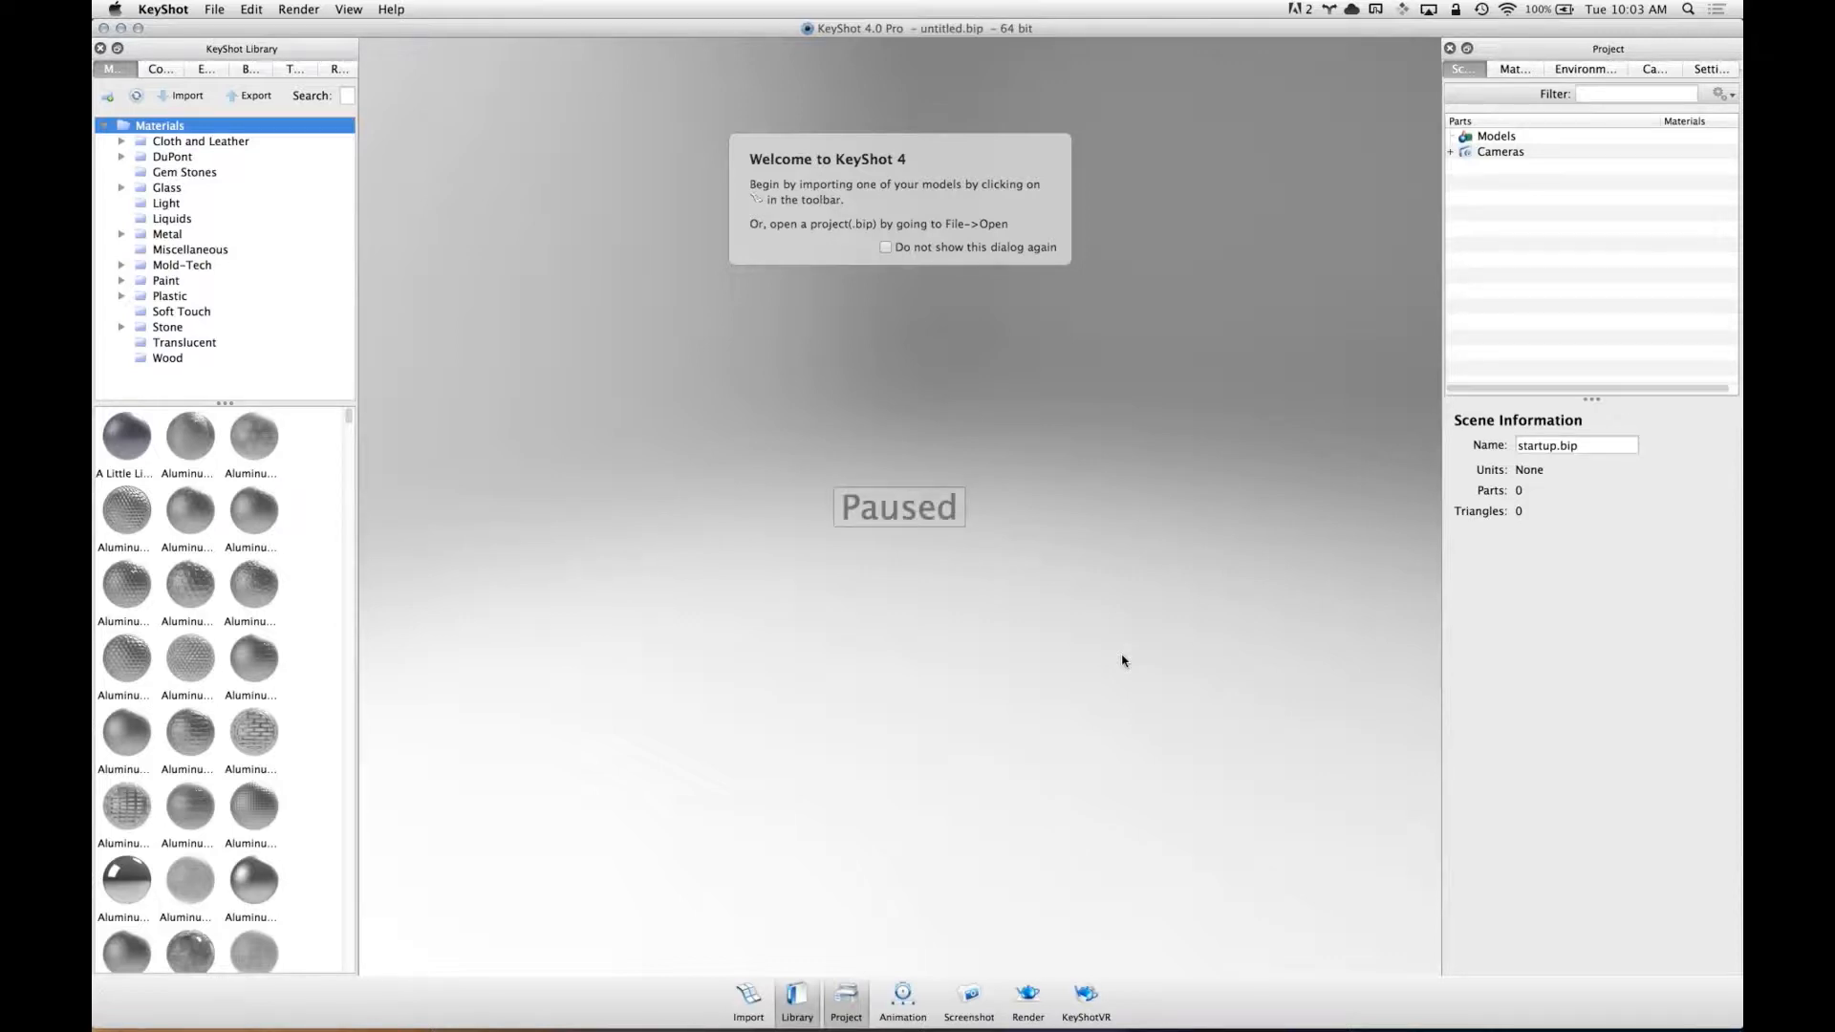
key(super+Tab)
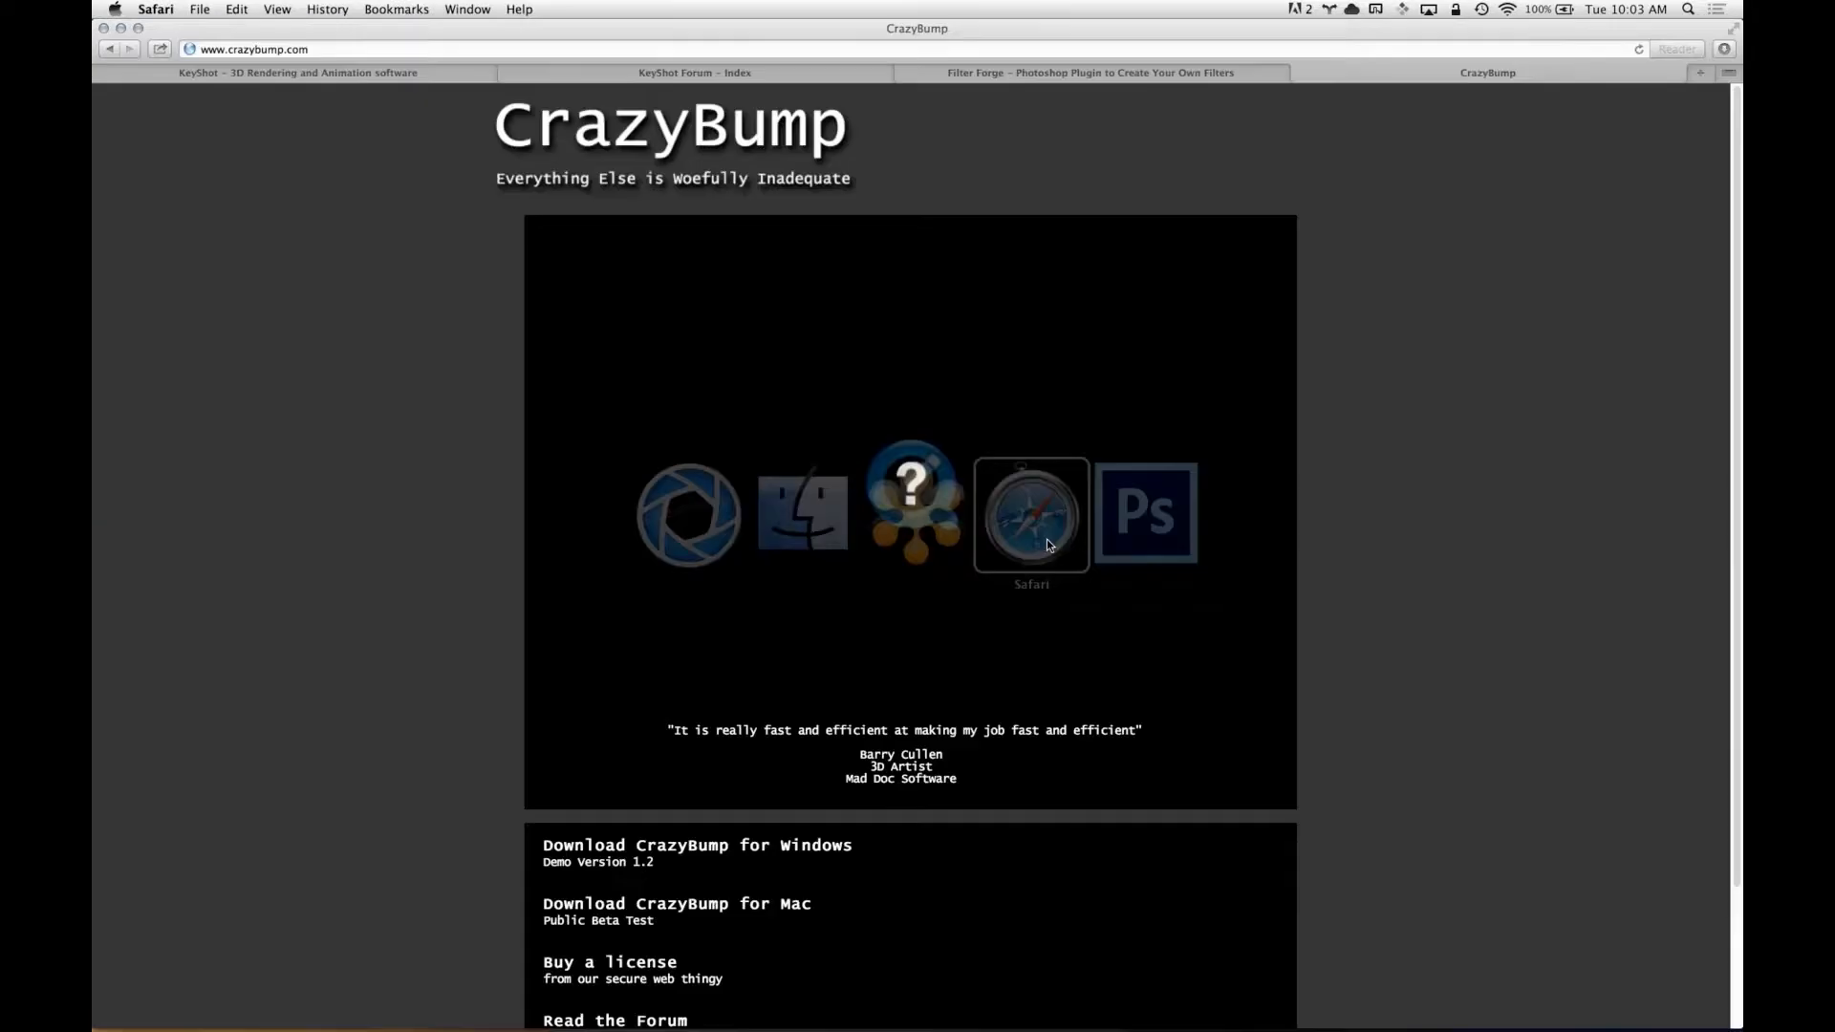
click(353, 73)
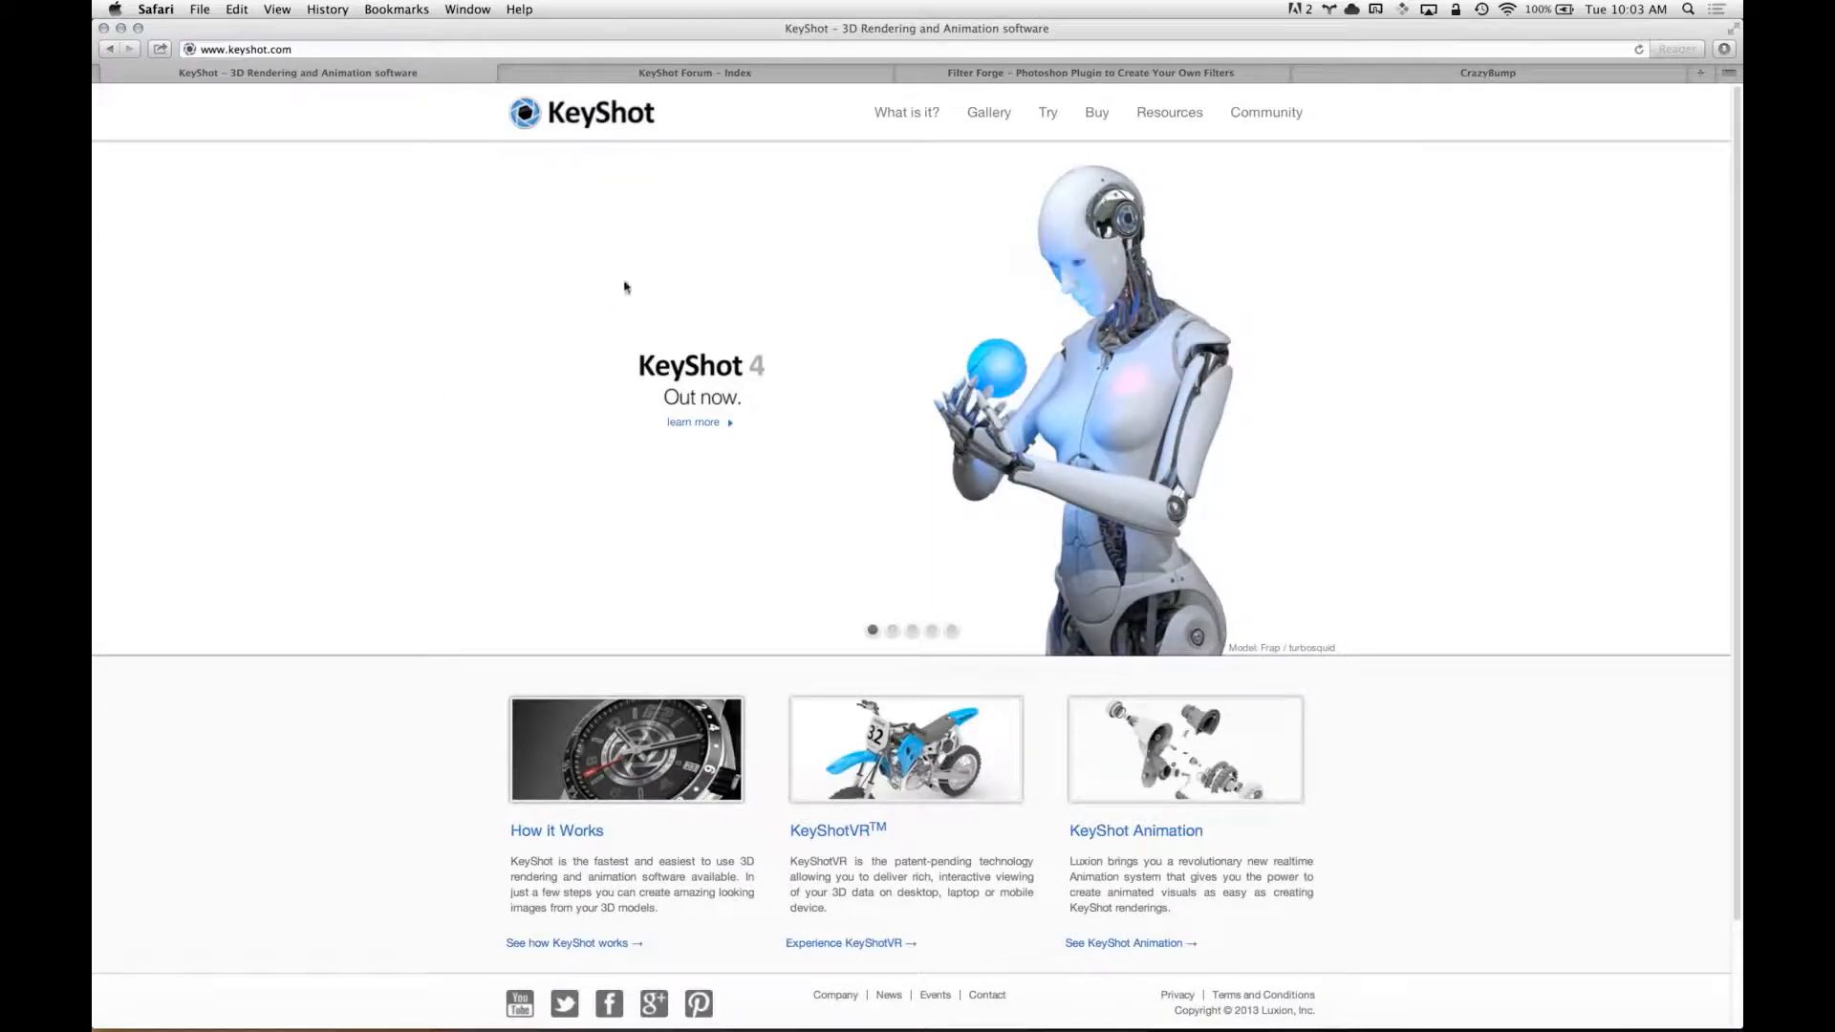
mouse_move(1149, 124)
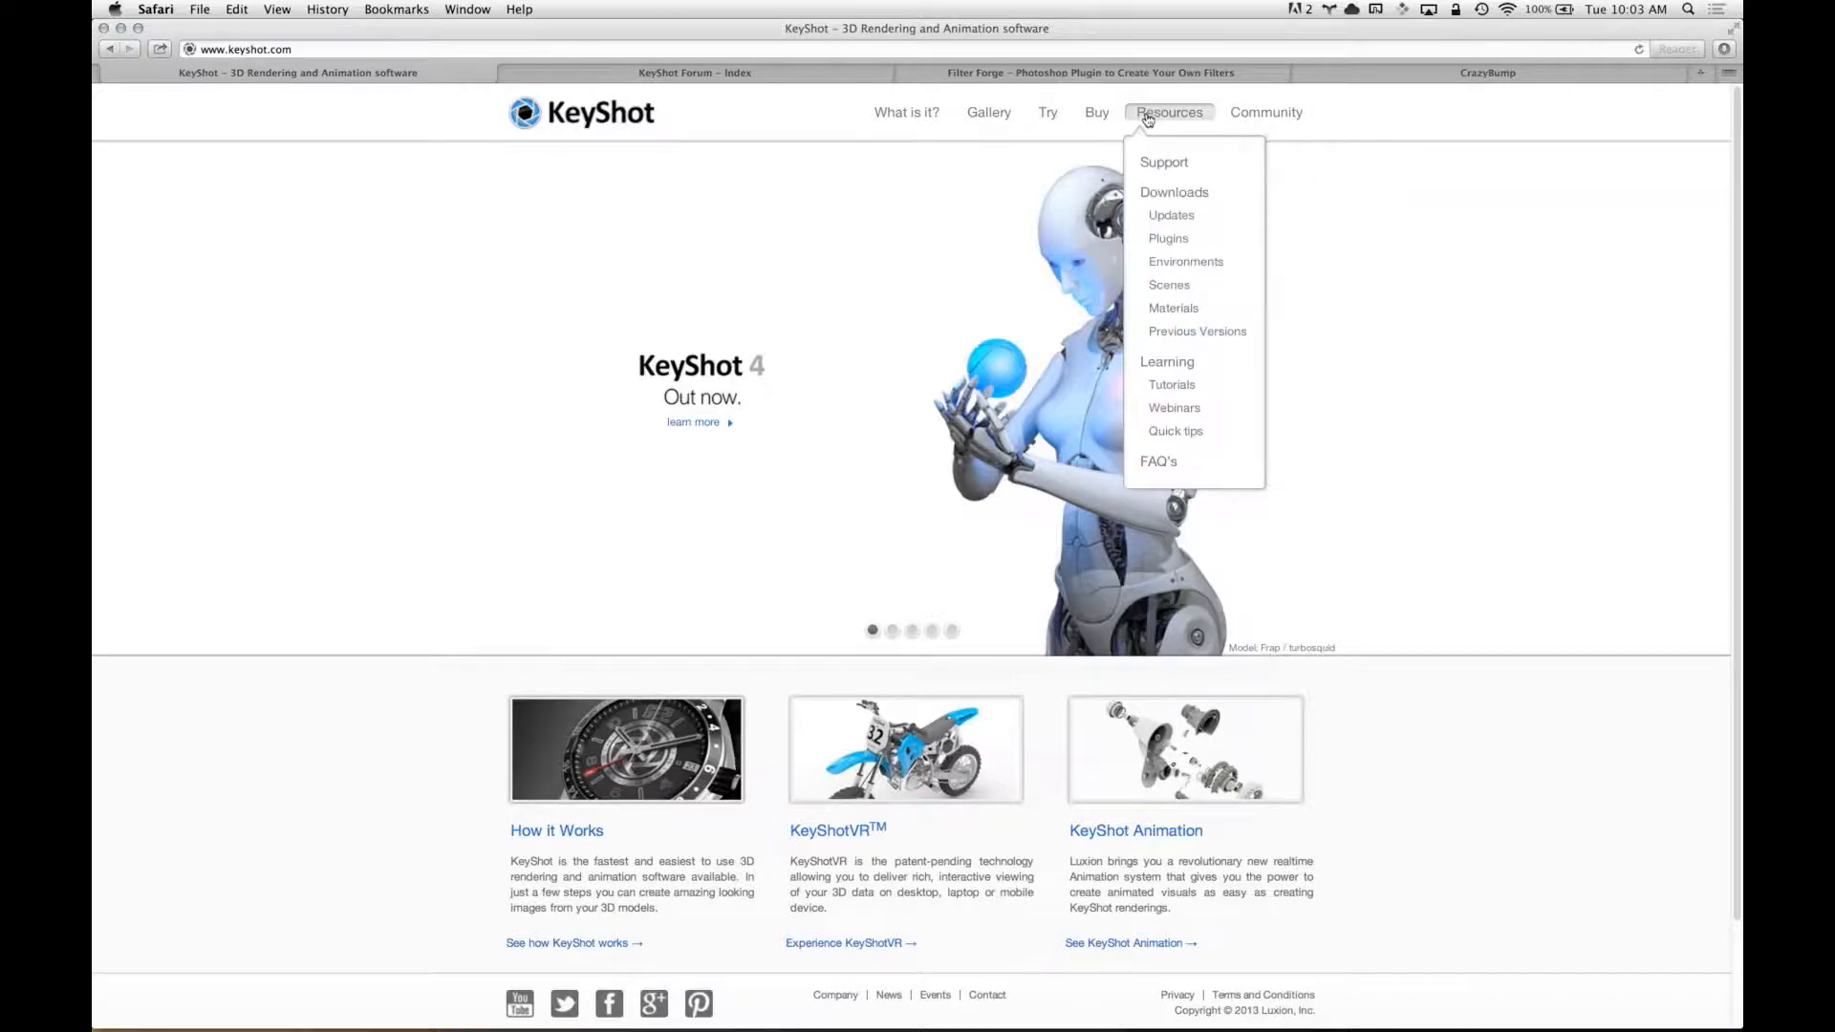
click(1193, 310)
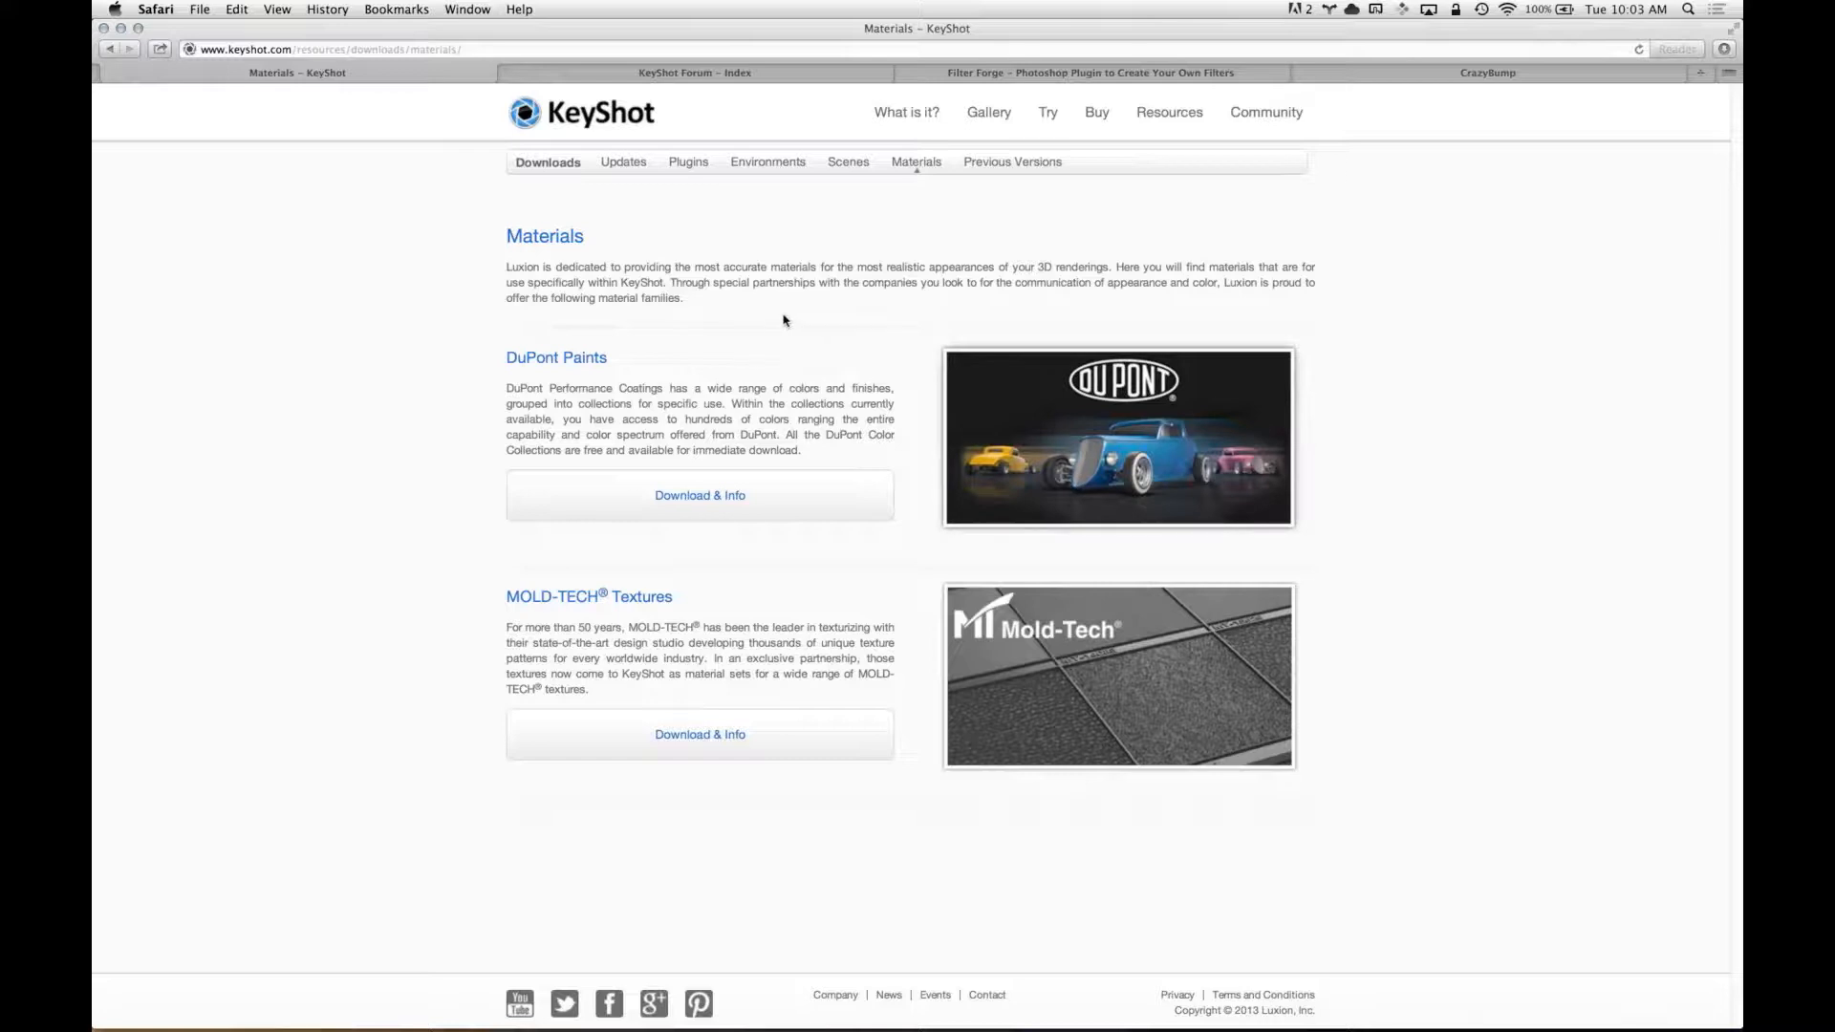
- Open the MOLD-TECH Textures information page and look over the downloadable texture families from Bump to Stipples
click(727, 735)
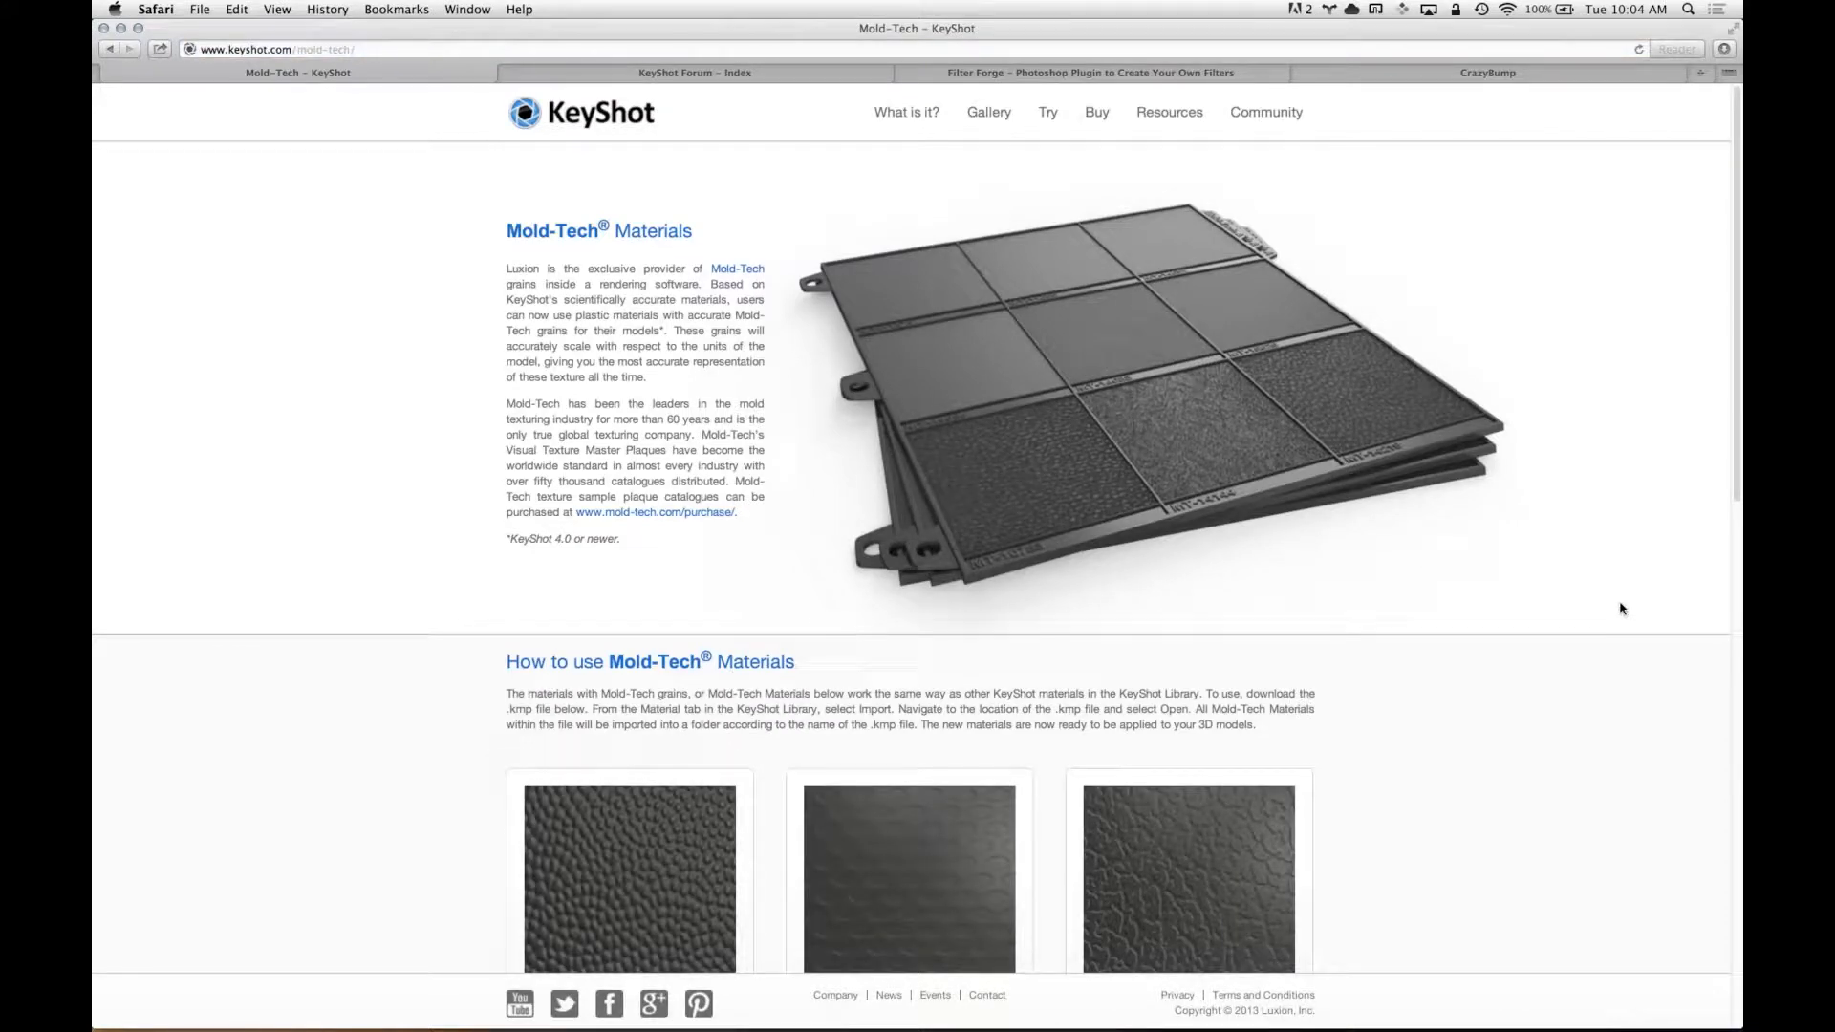
scroll(1622, 607, down, 3)
scroll(1622, 607, down, 5)
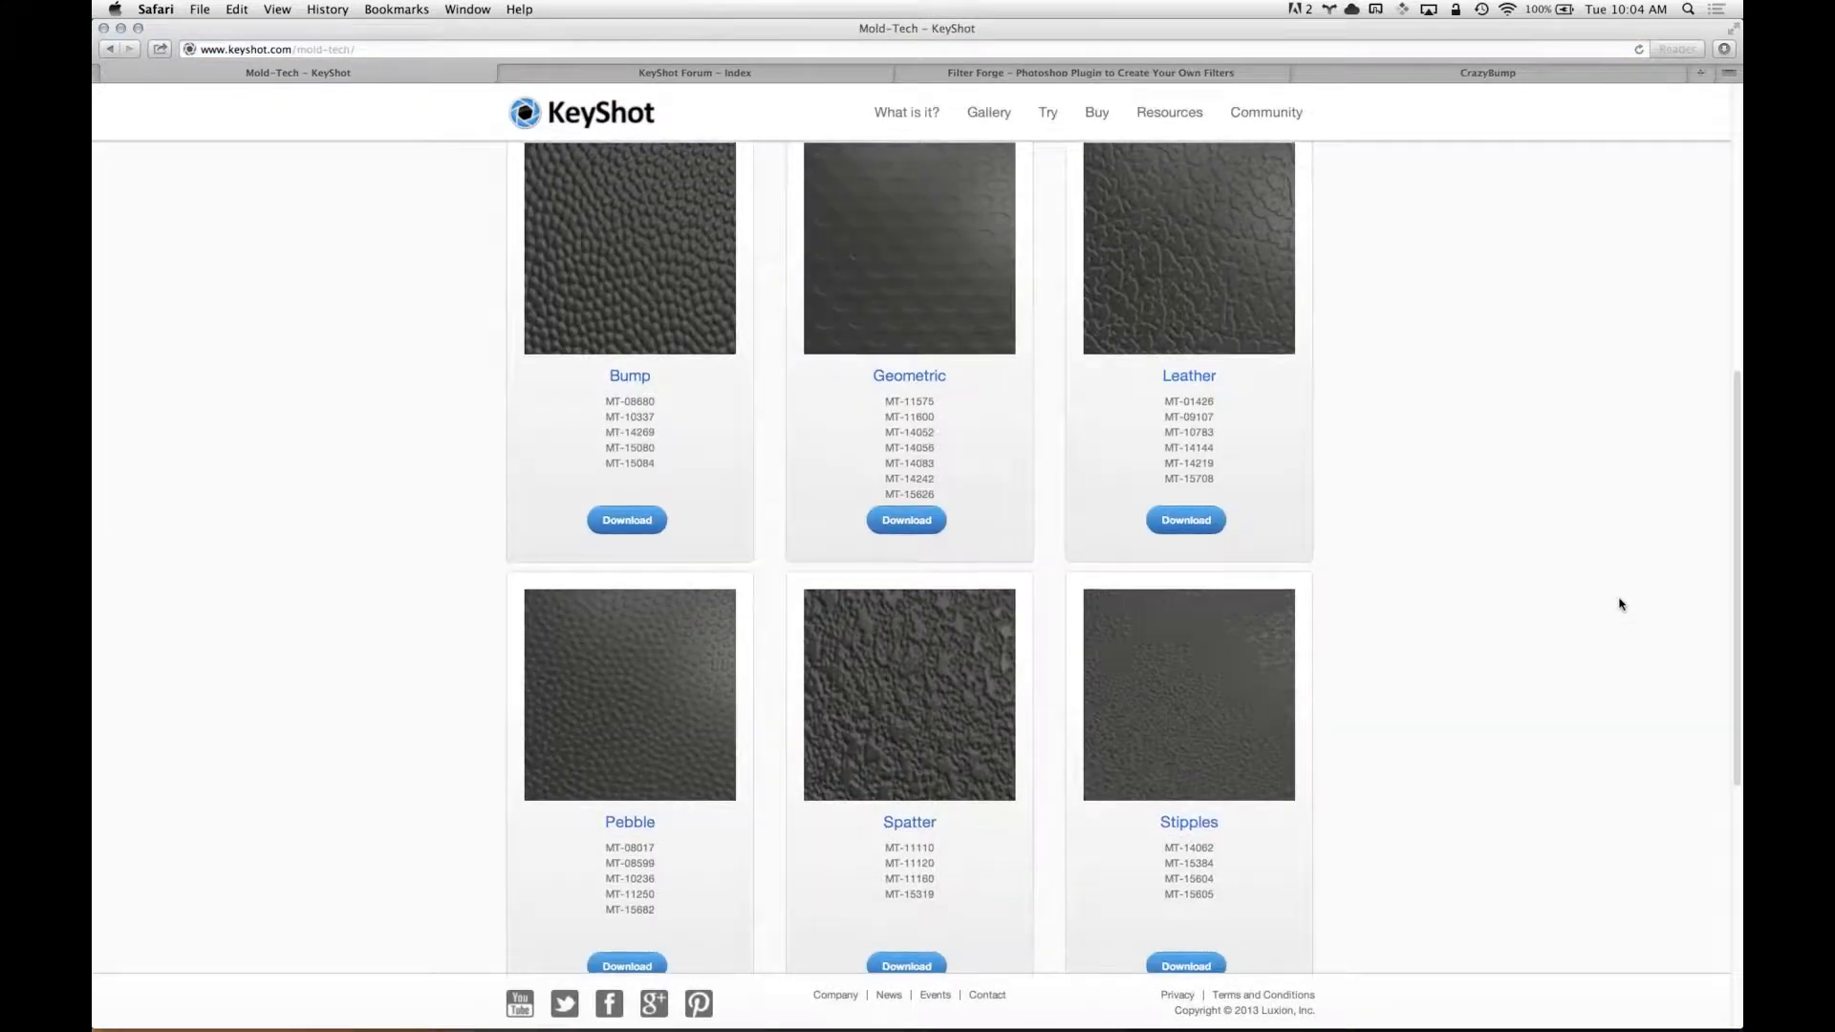
scroll(1622, 604, up, 1)
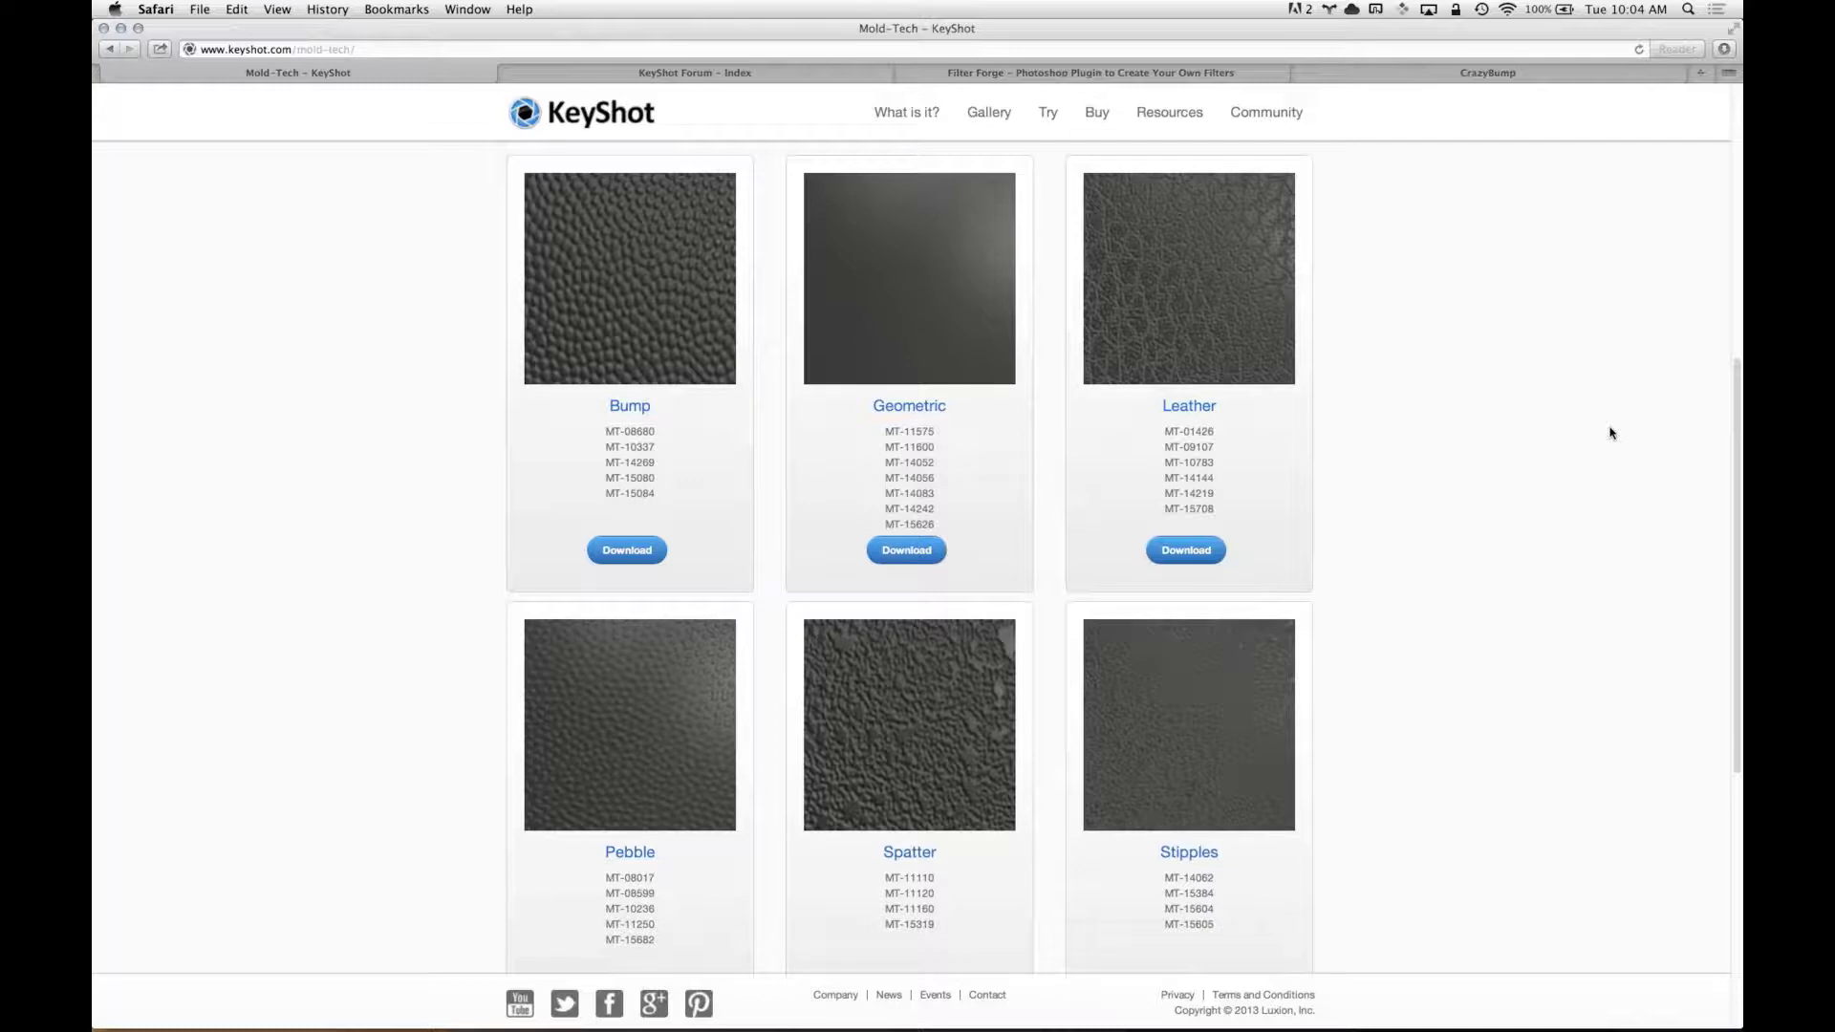
- Switch back to KeyShot, view the hotkey list and hide it again
key(super+Tab)
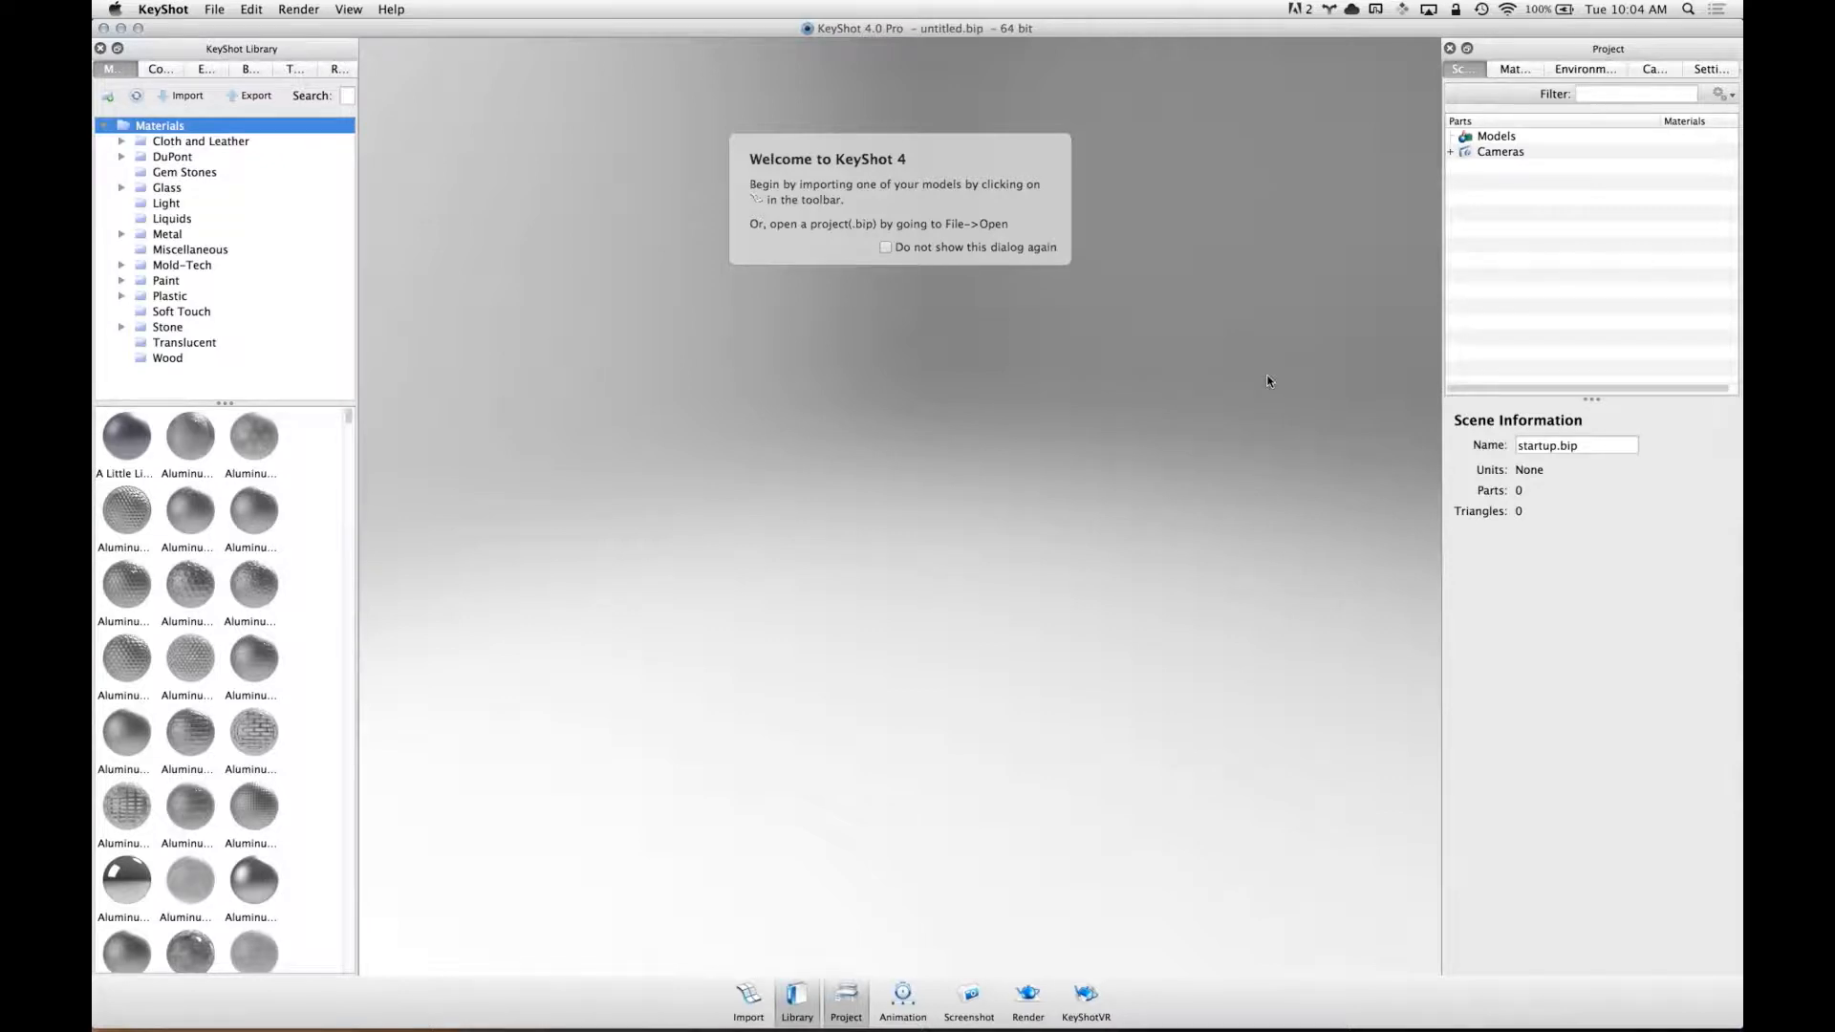
key(k)
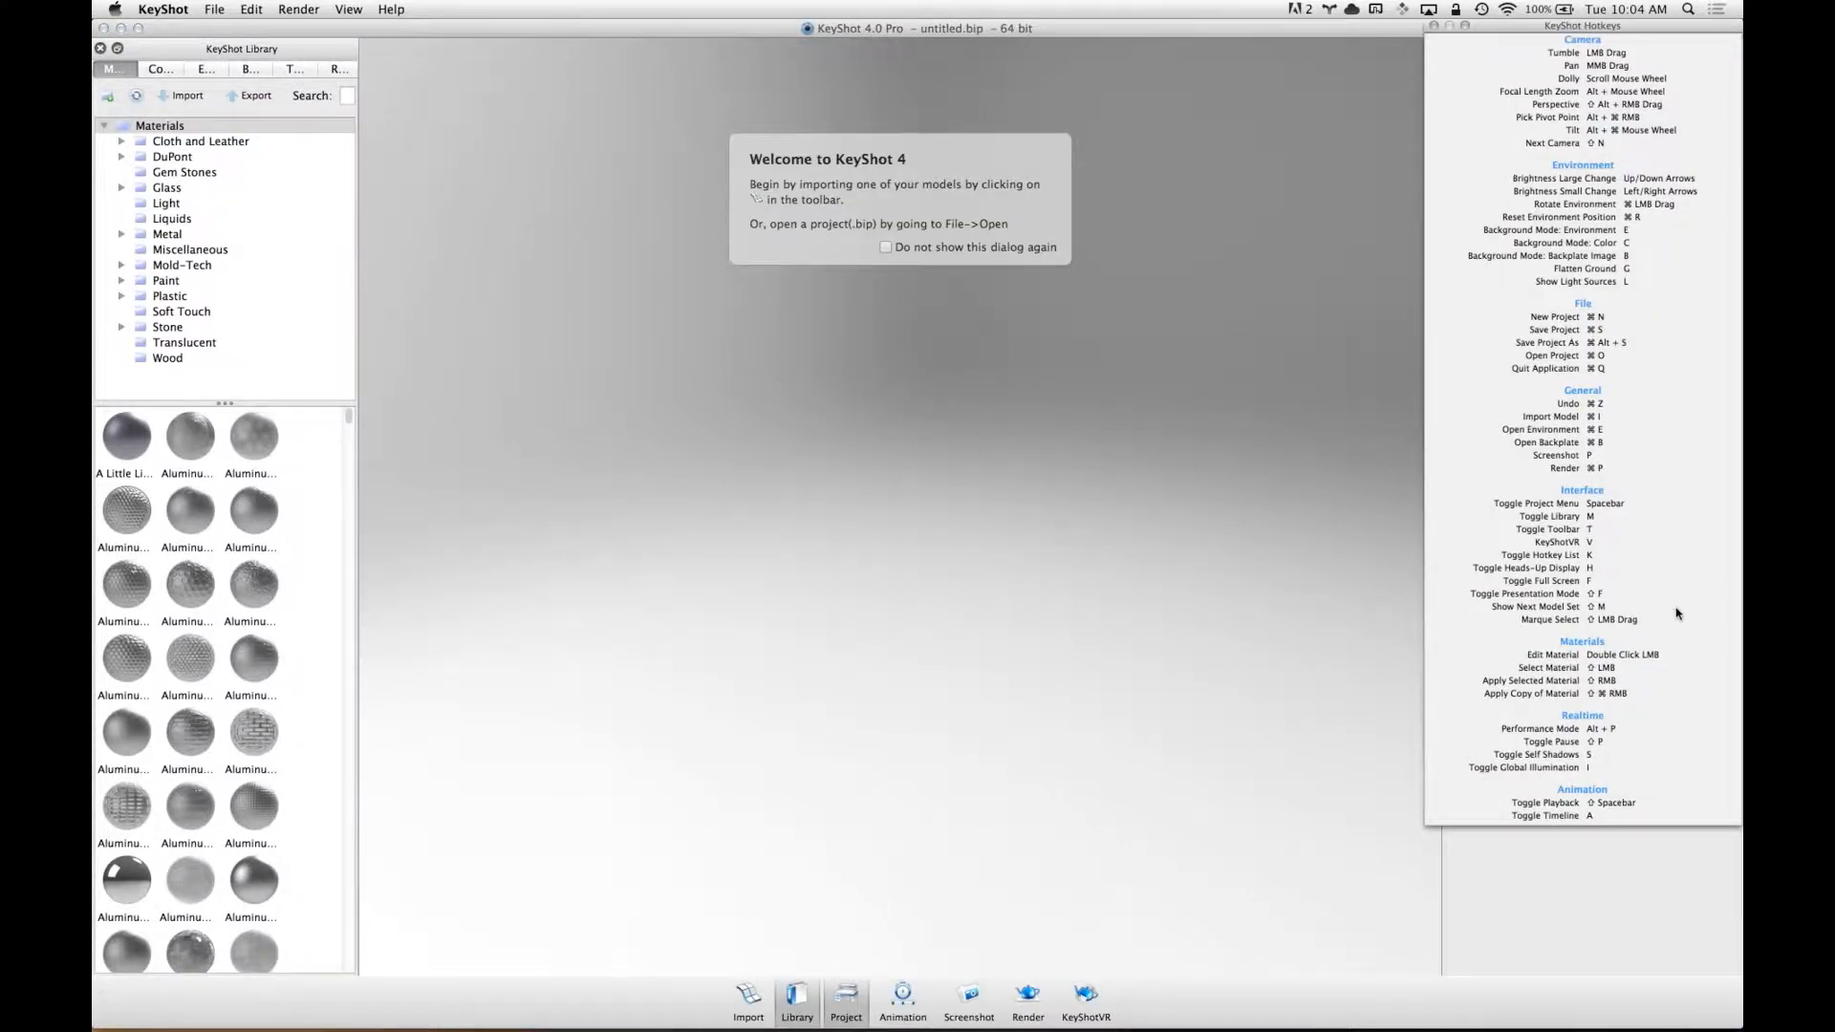
key(k)
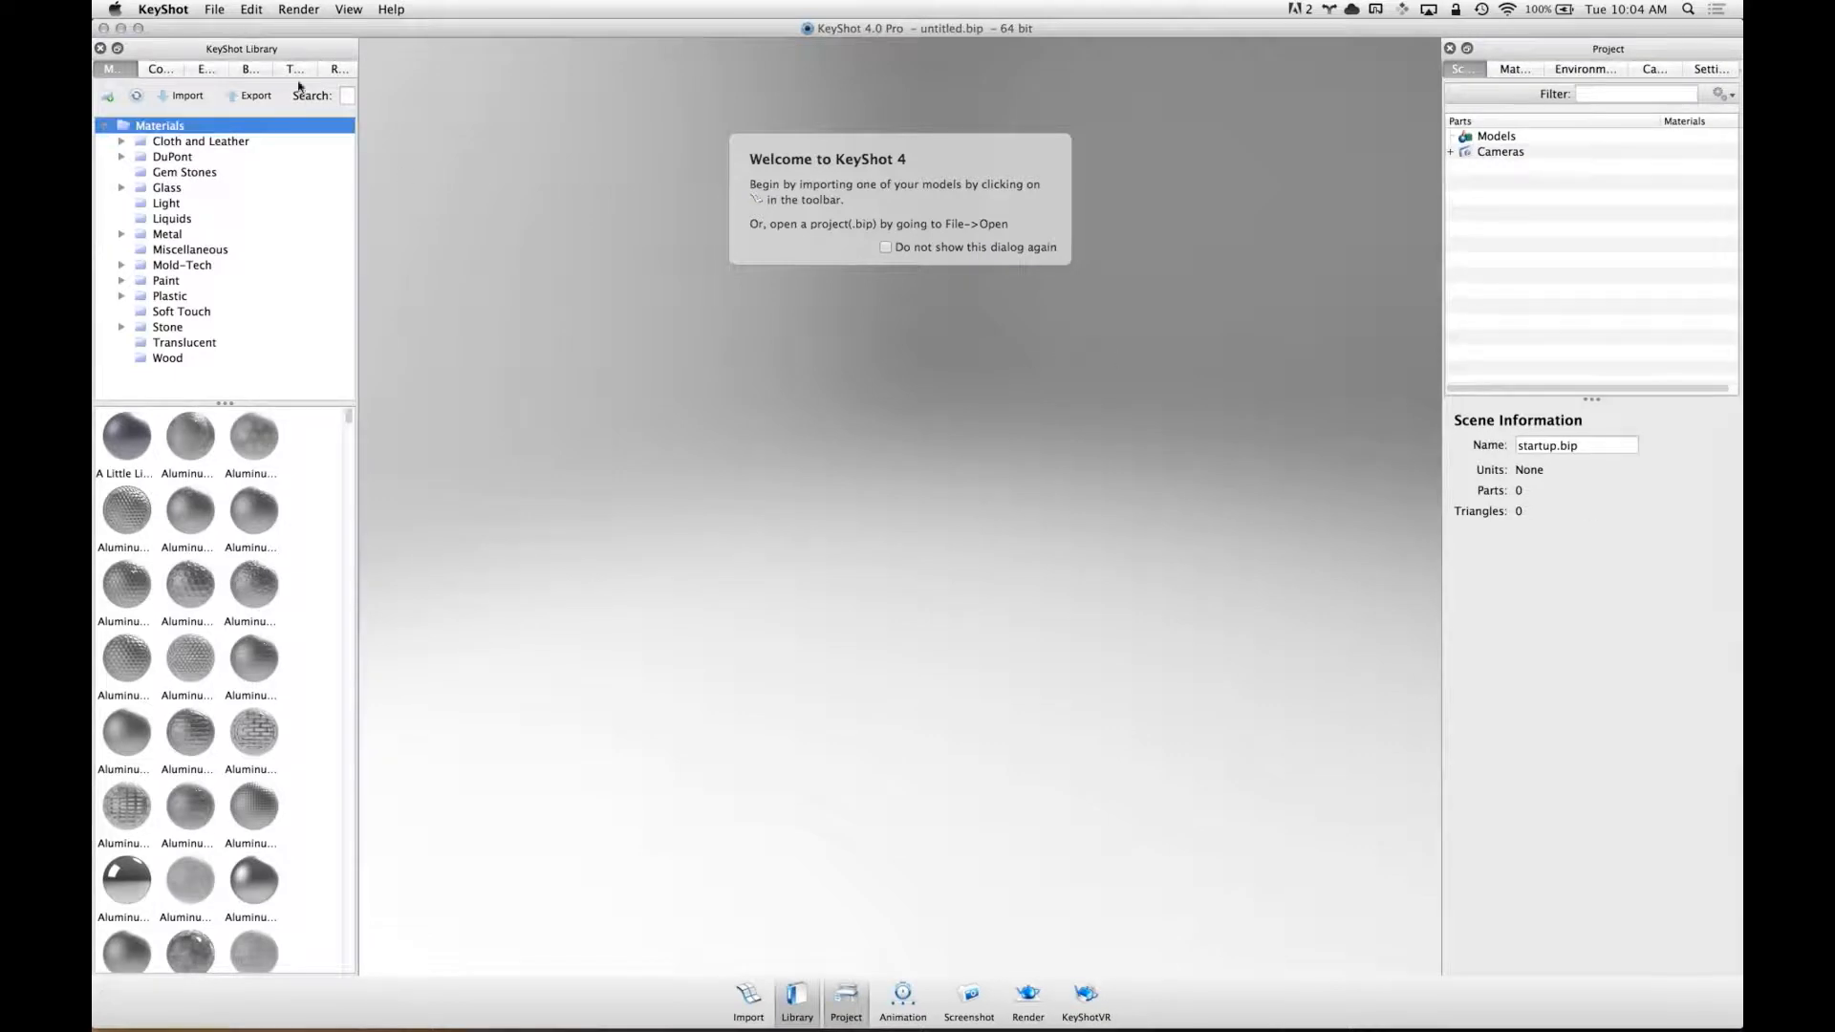
- Import 5in cube.3dm from the Desktop's 3D Models folder with the default import settings
click(748, 997)
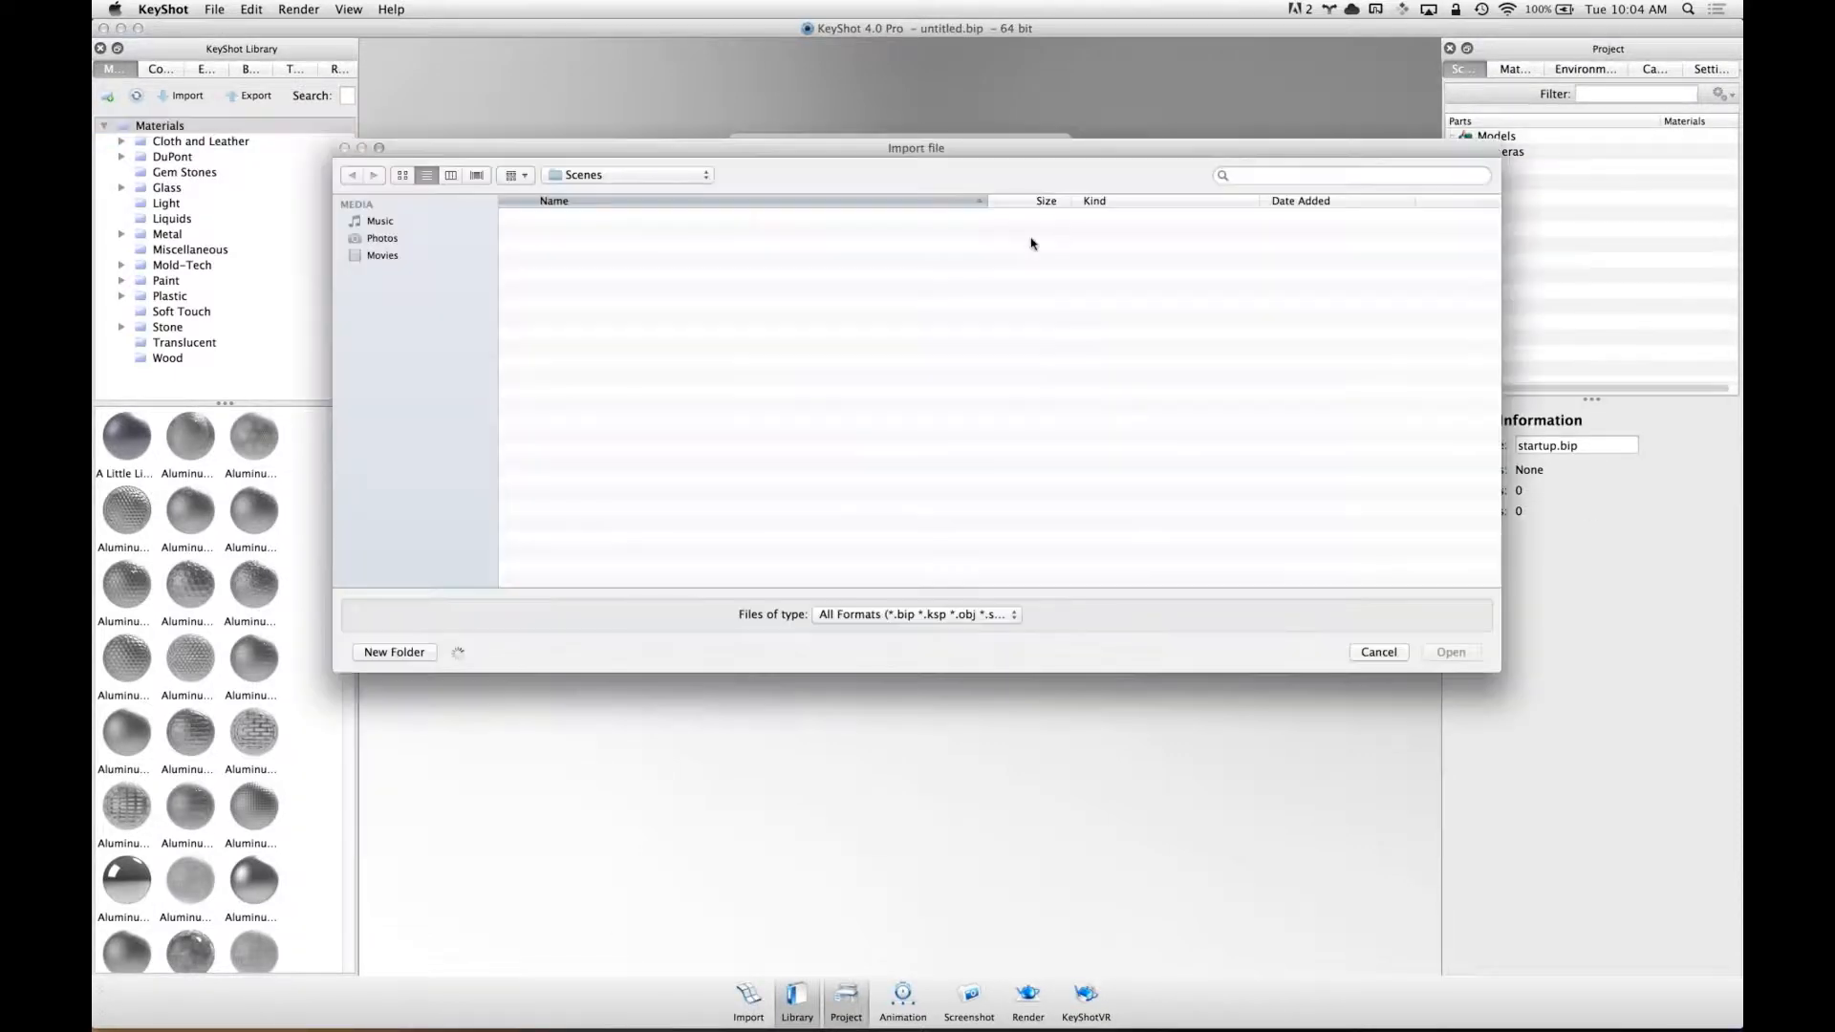
click(387, 290)
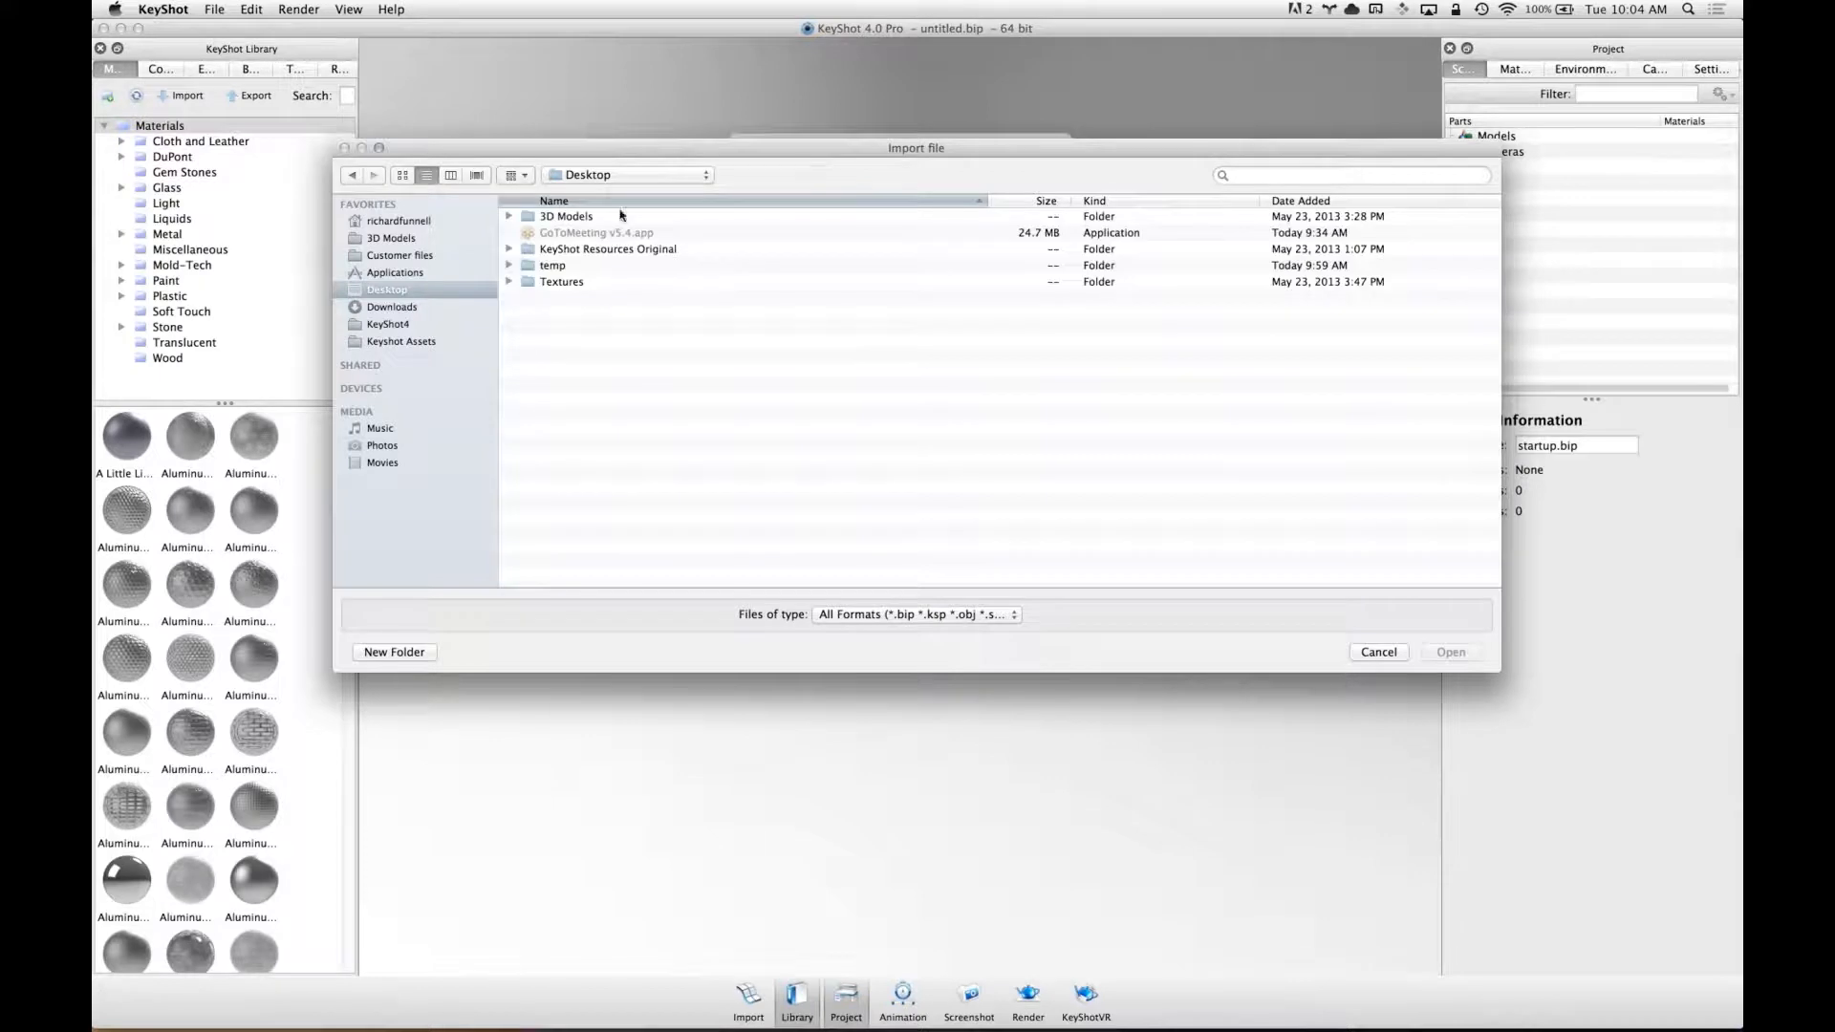
double_click(594, 217)
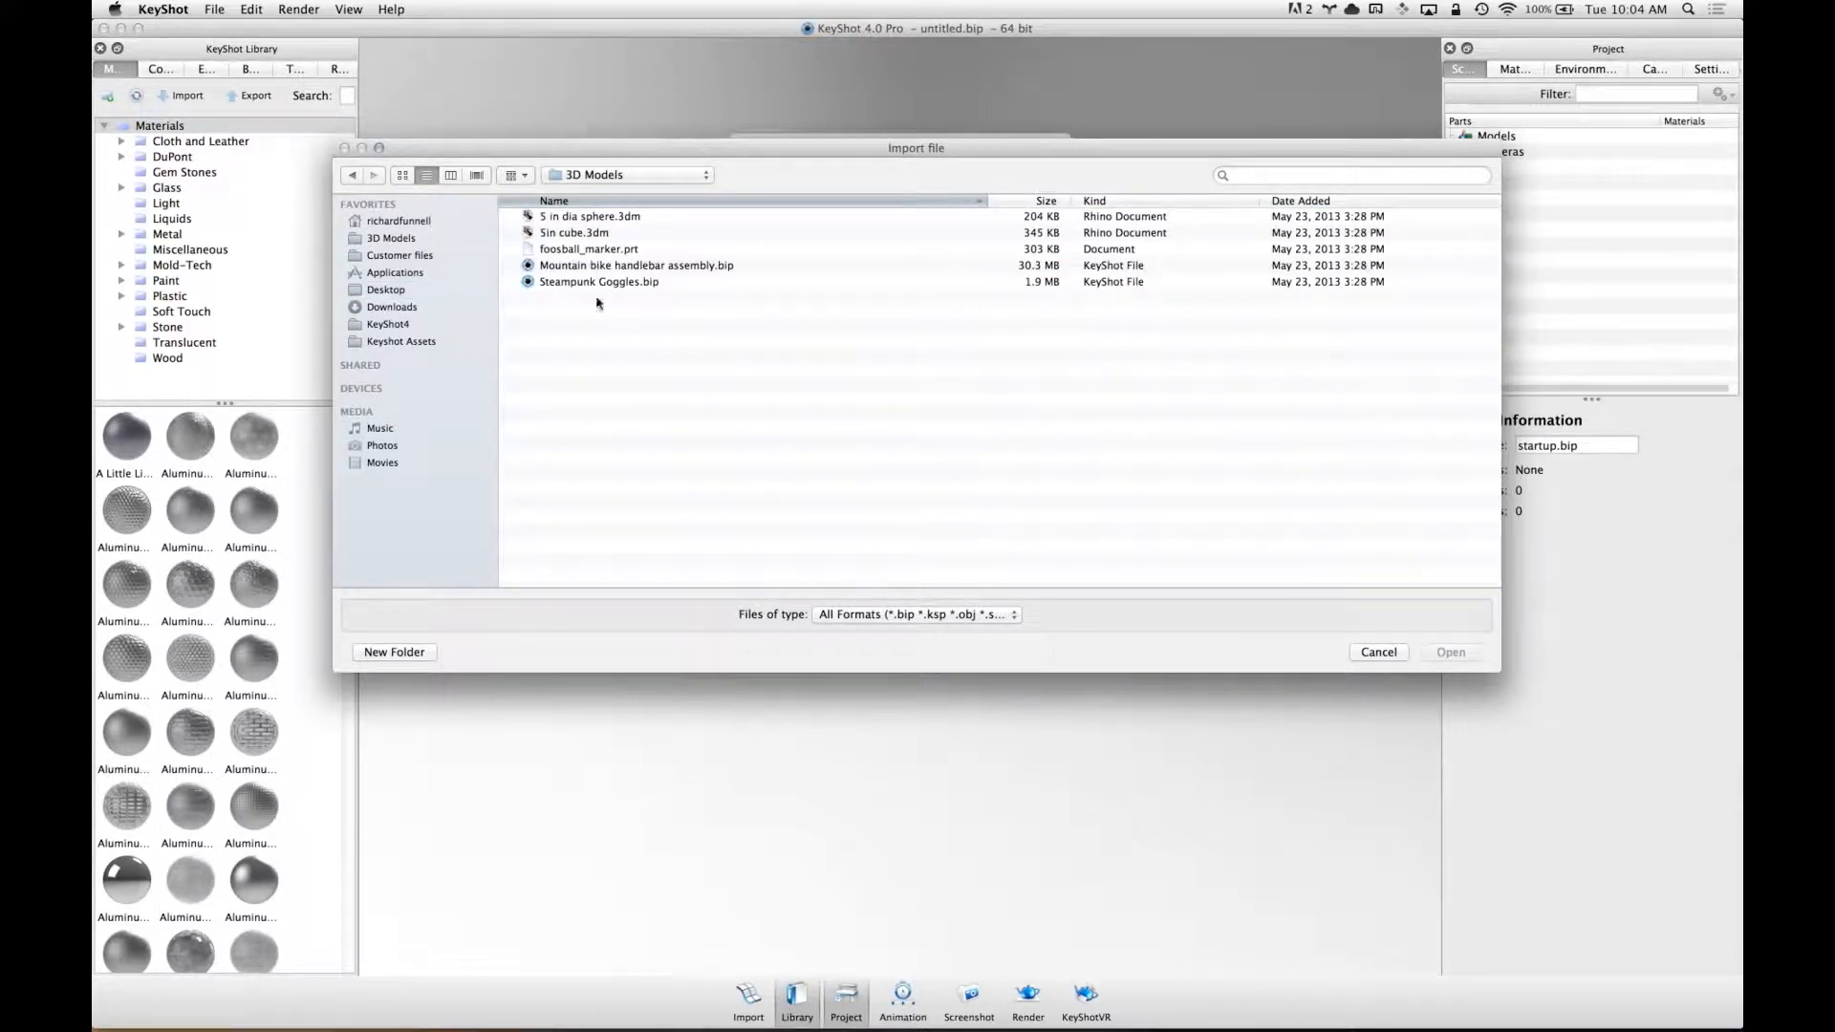
click(593, 234)
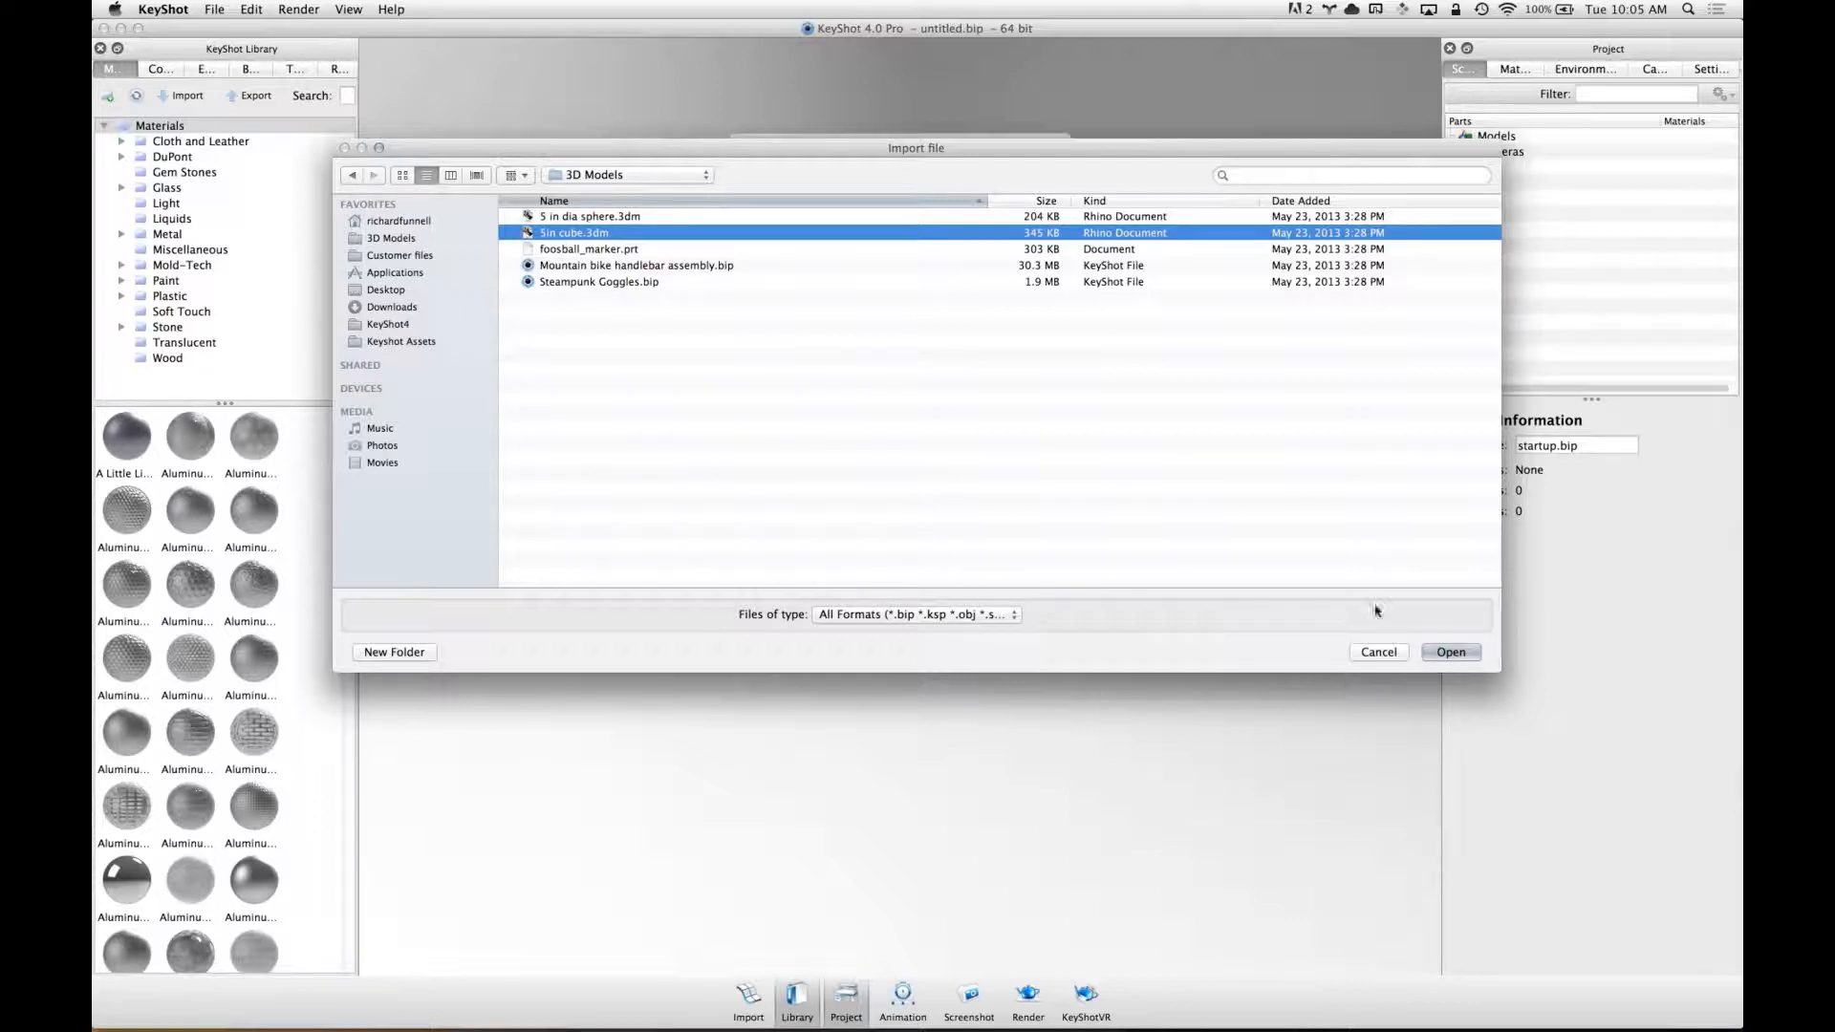
click(1463, 655)
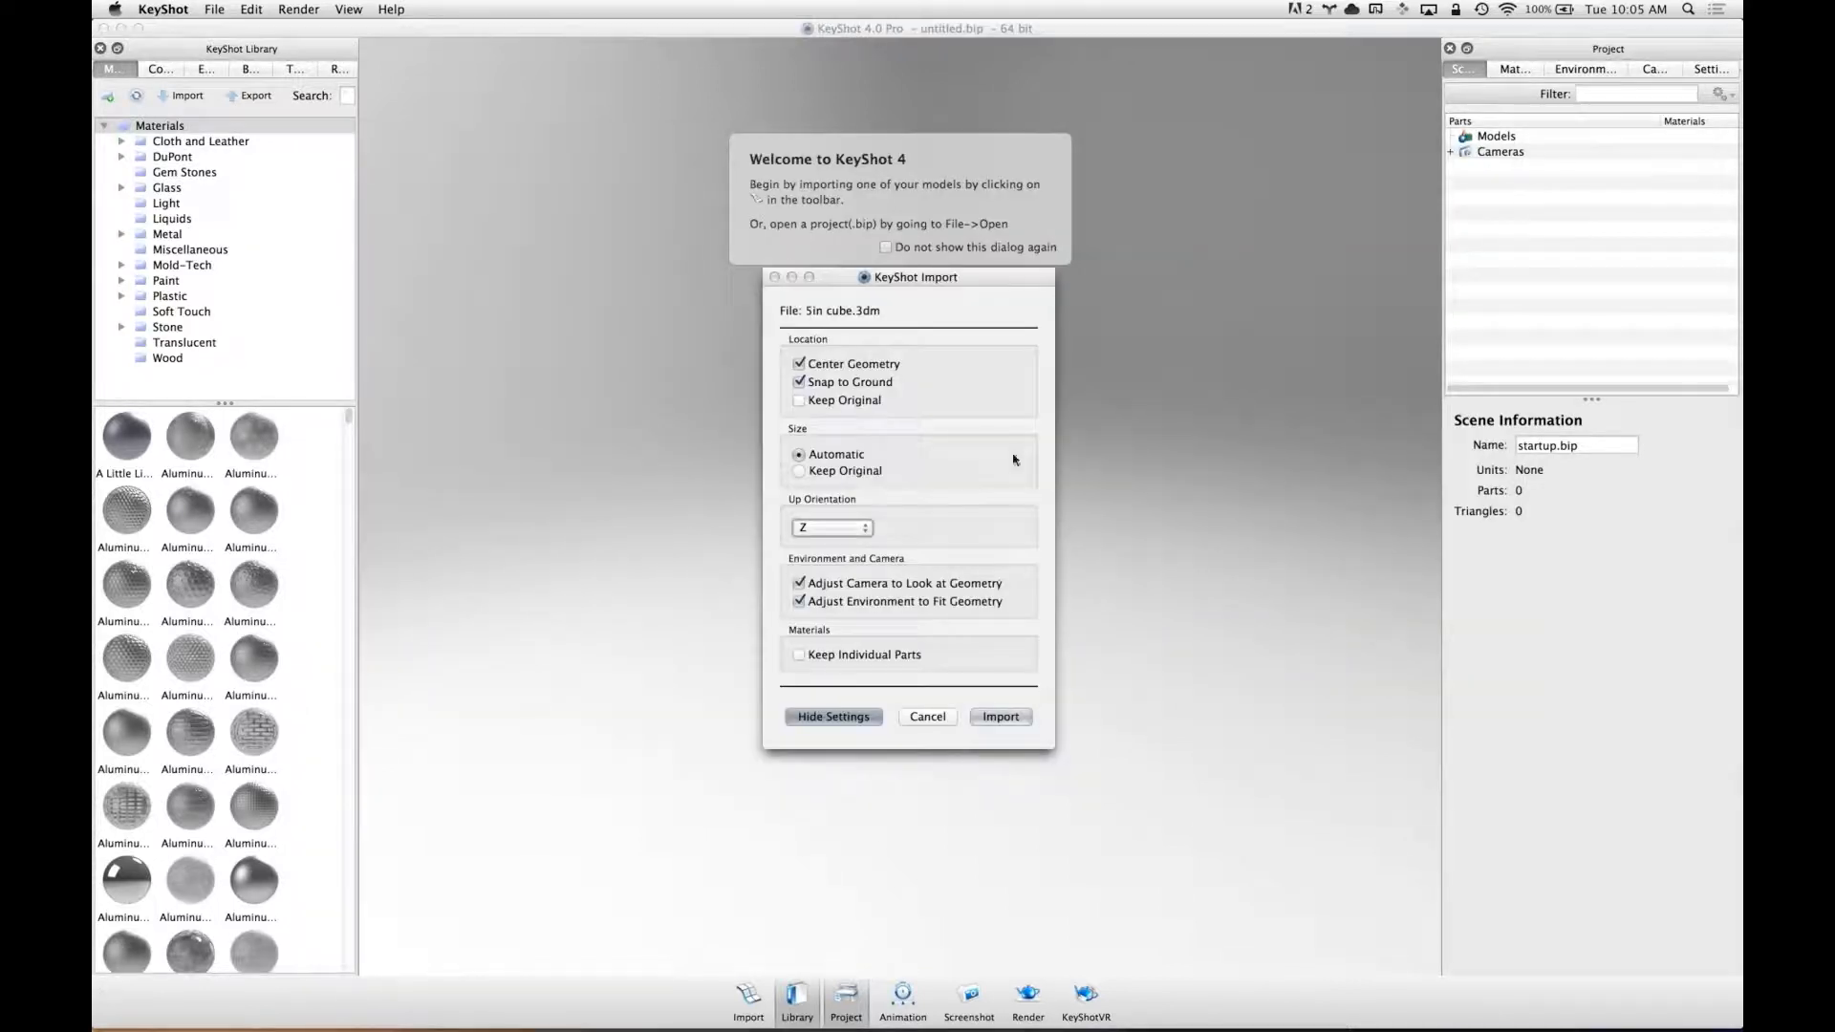
click(1018, 718)
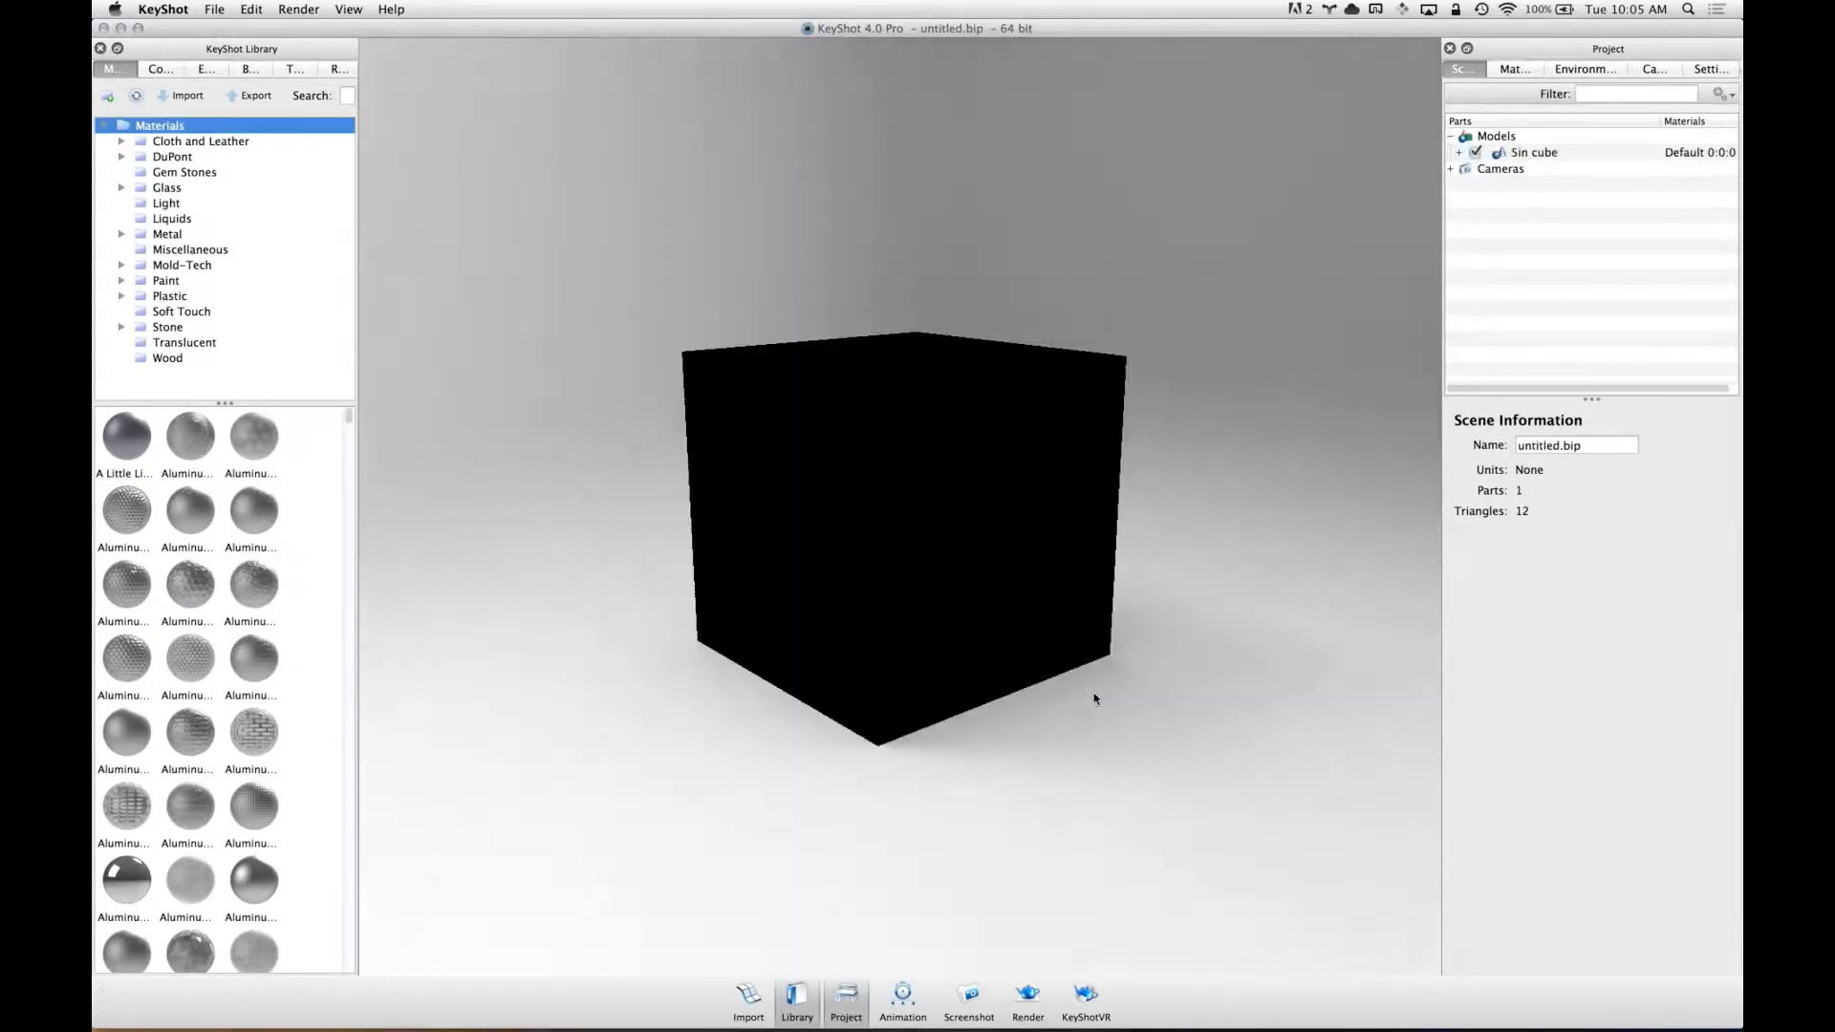
- Set the cube material's diffuse color to a light grey
drag(1148, 453, 1023, 504)
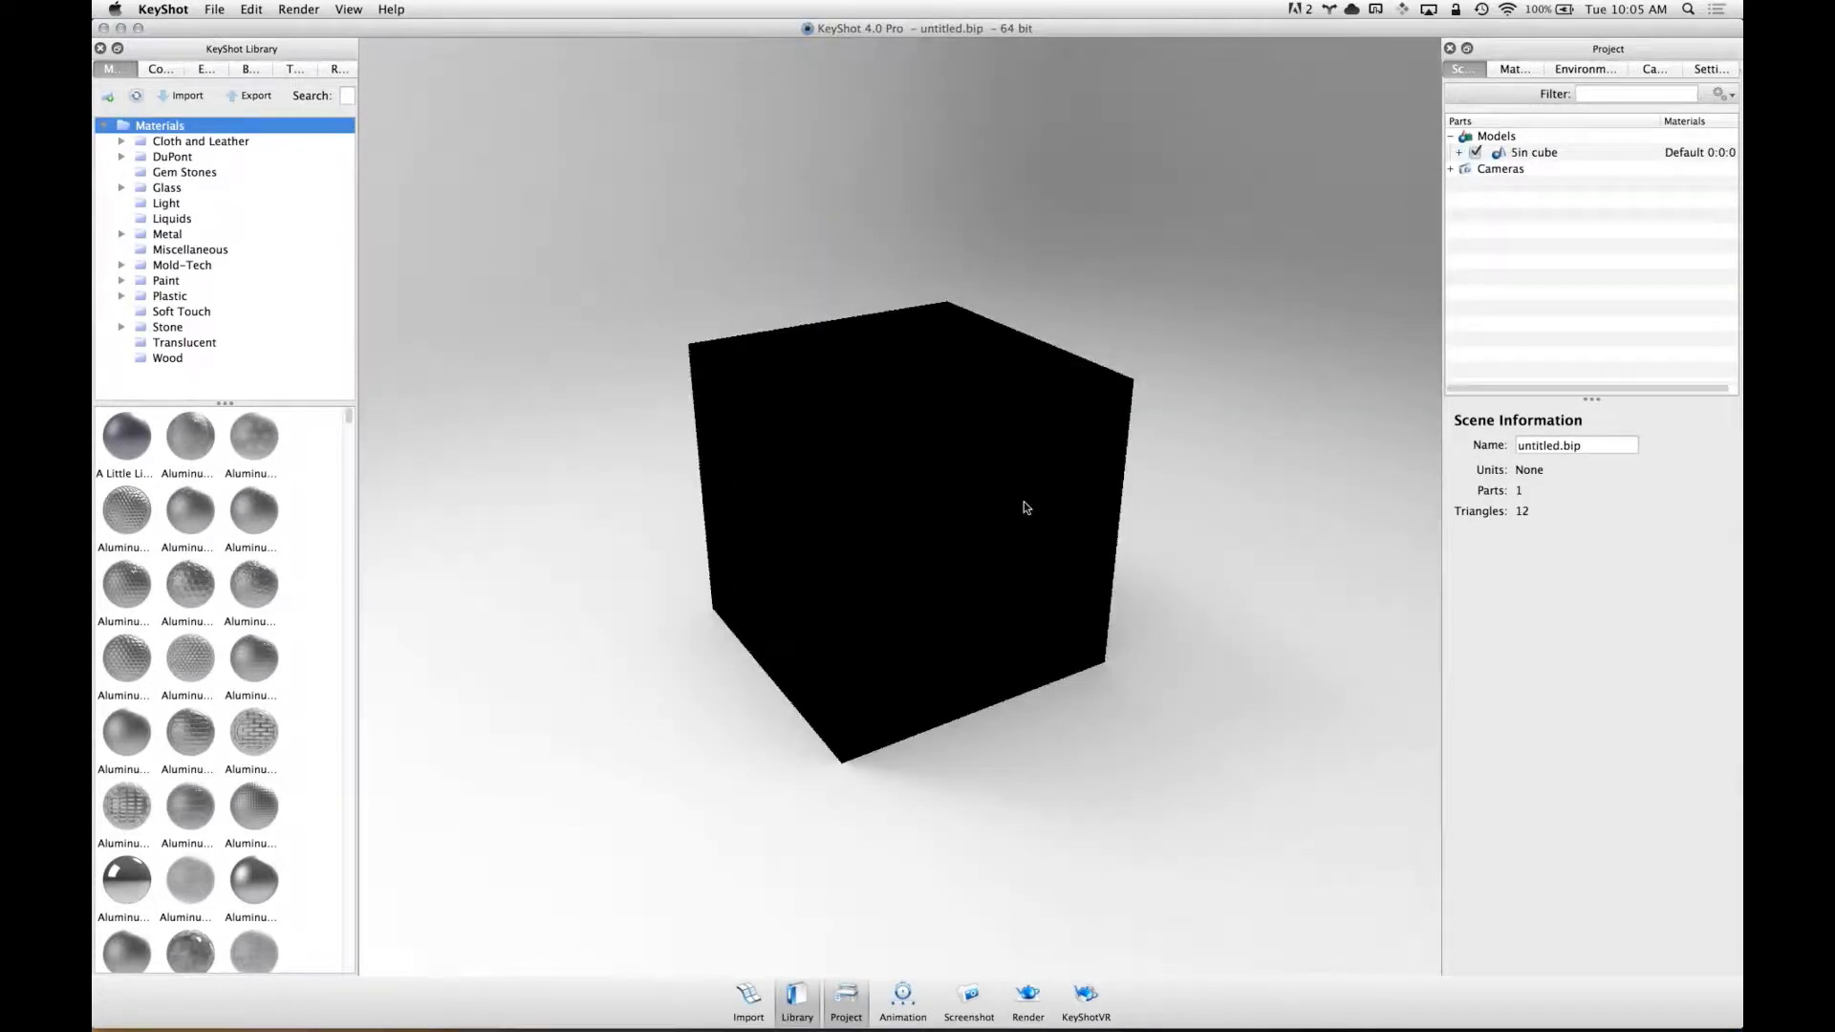
double_click(1006, 509)
click(1696, 225)
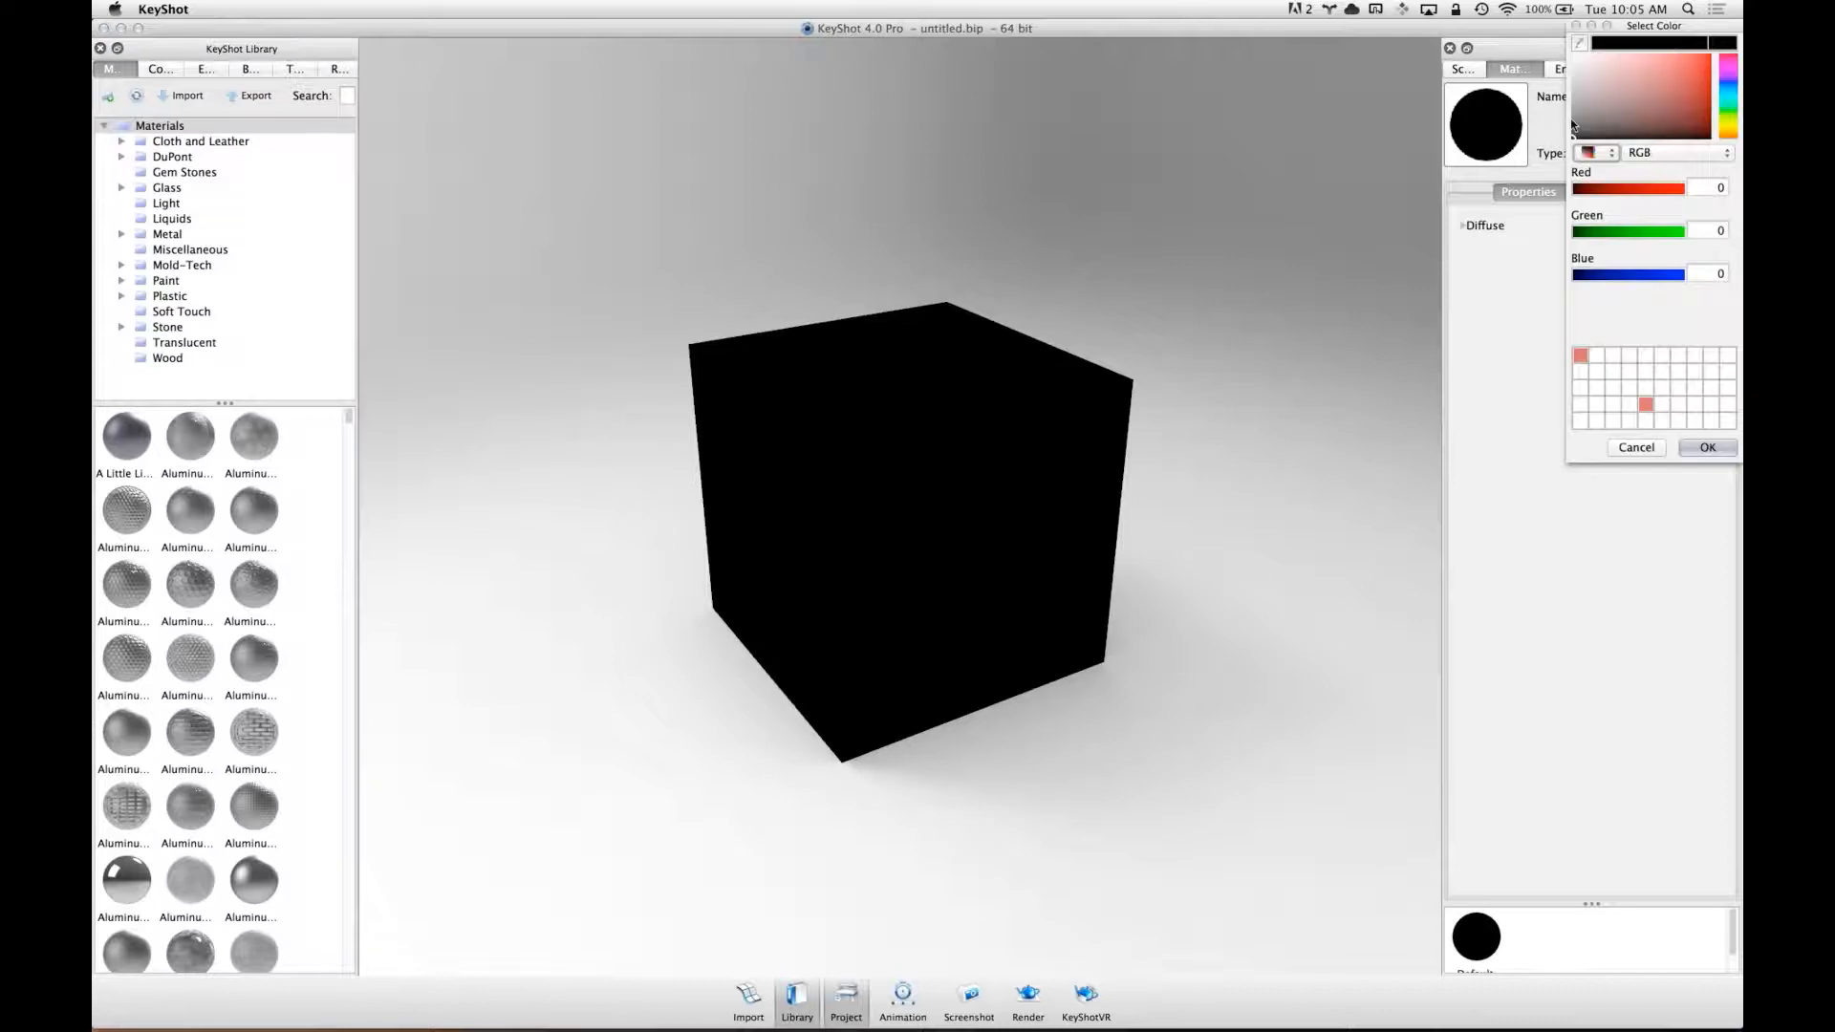
drag(1615, 96, 1491, 86)
click(1705, 447)
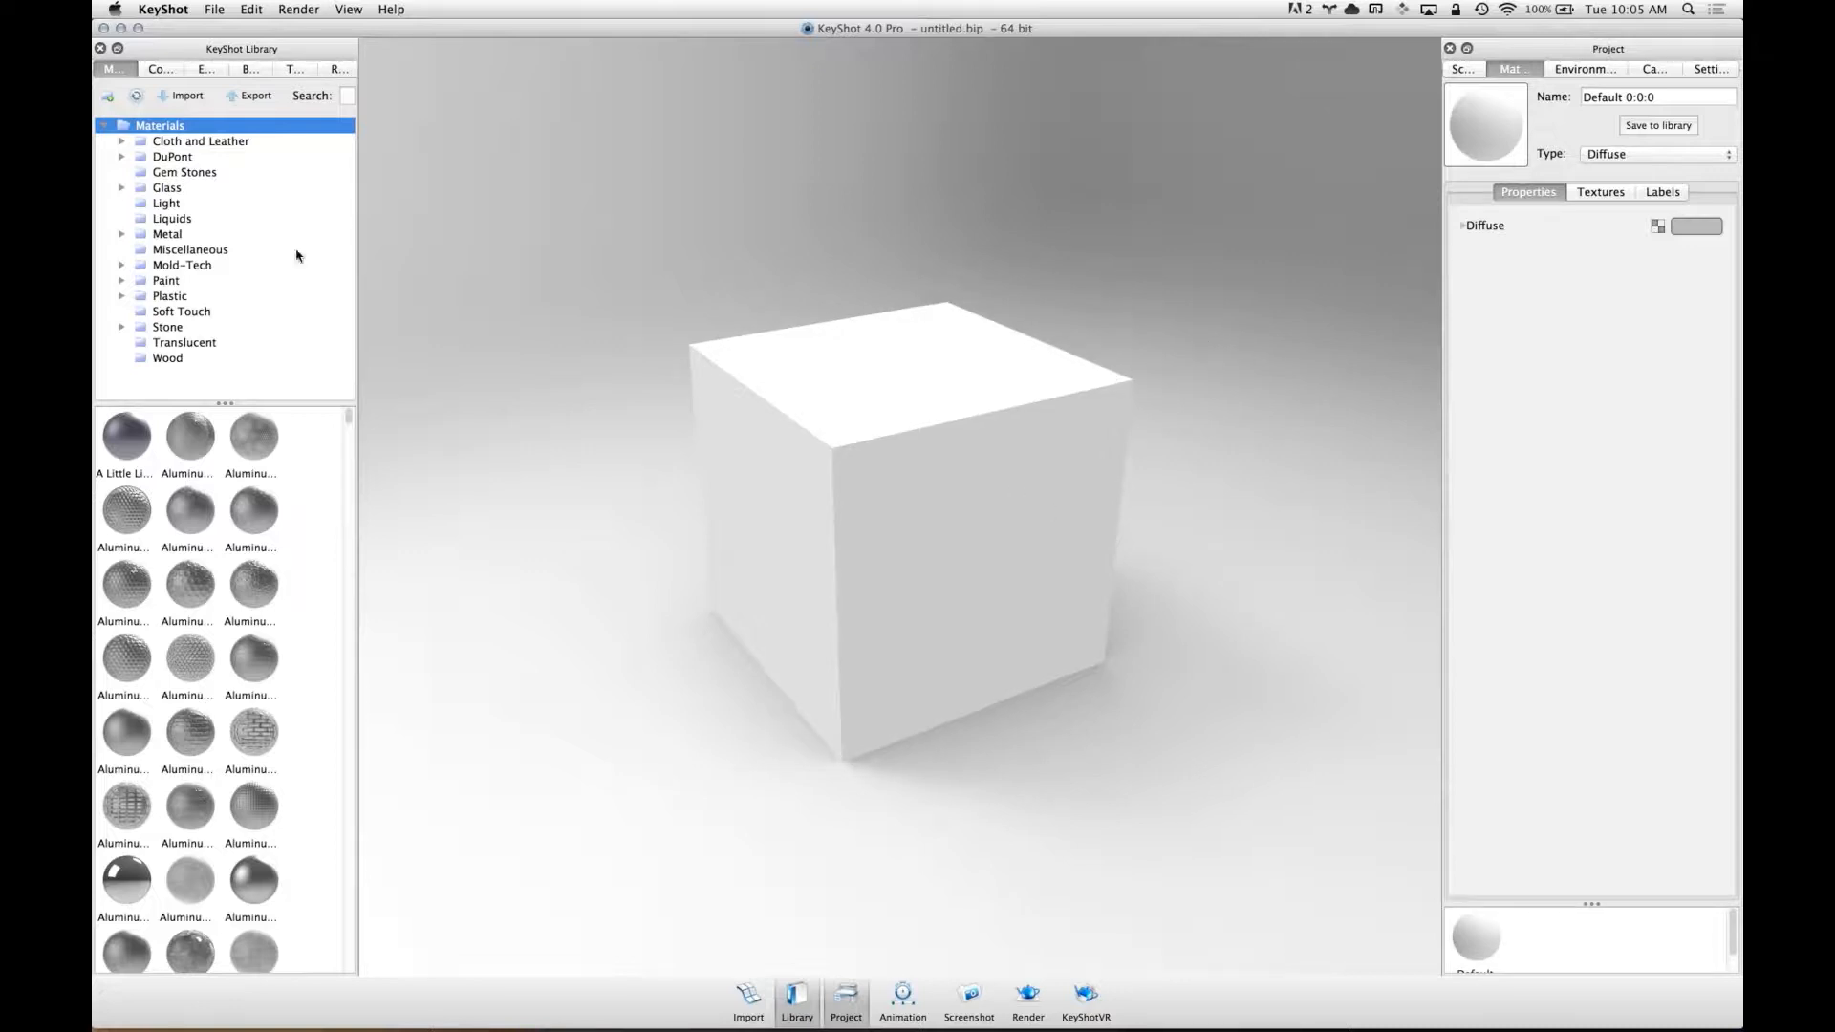
- Show the library's Mold-Tech materials and set the model units to Inches
click(210, 266)
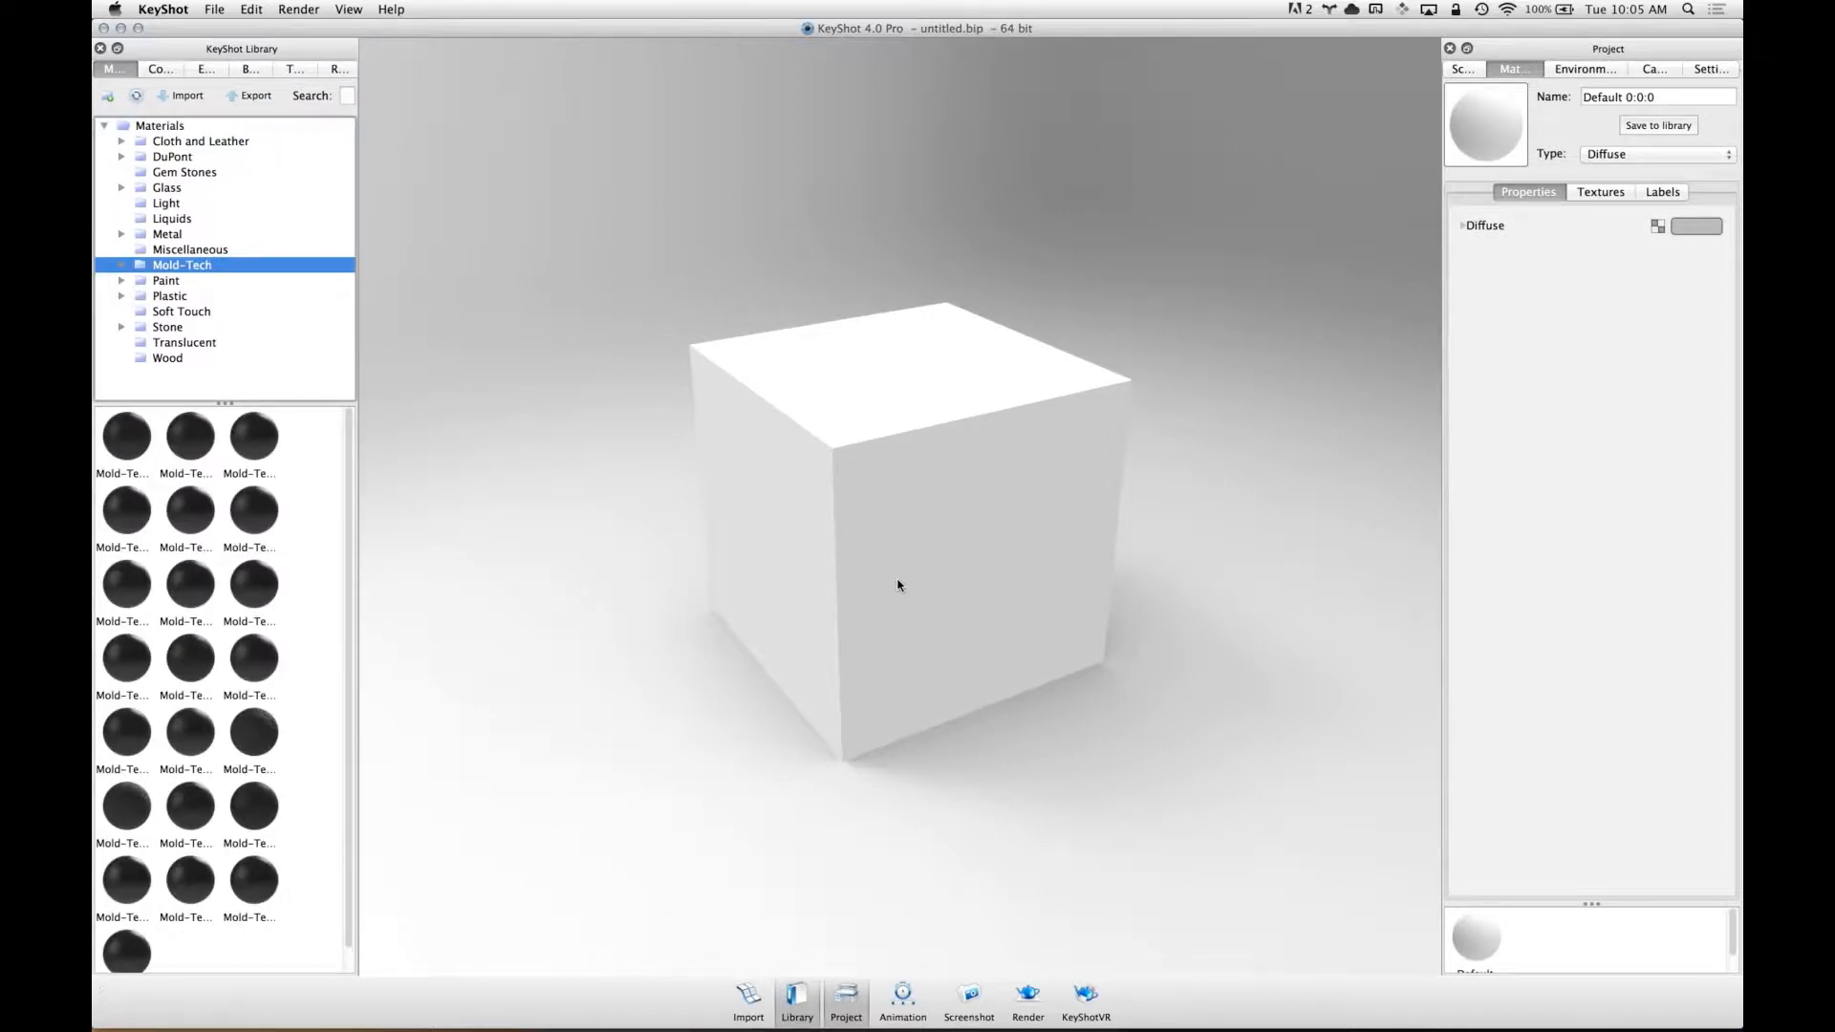
click(253, 10)
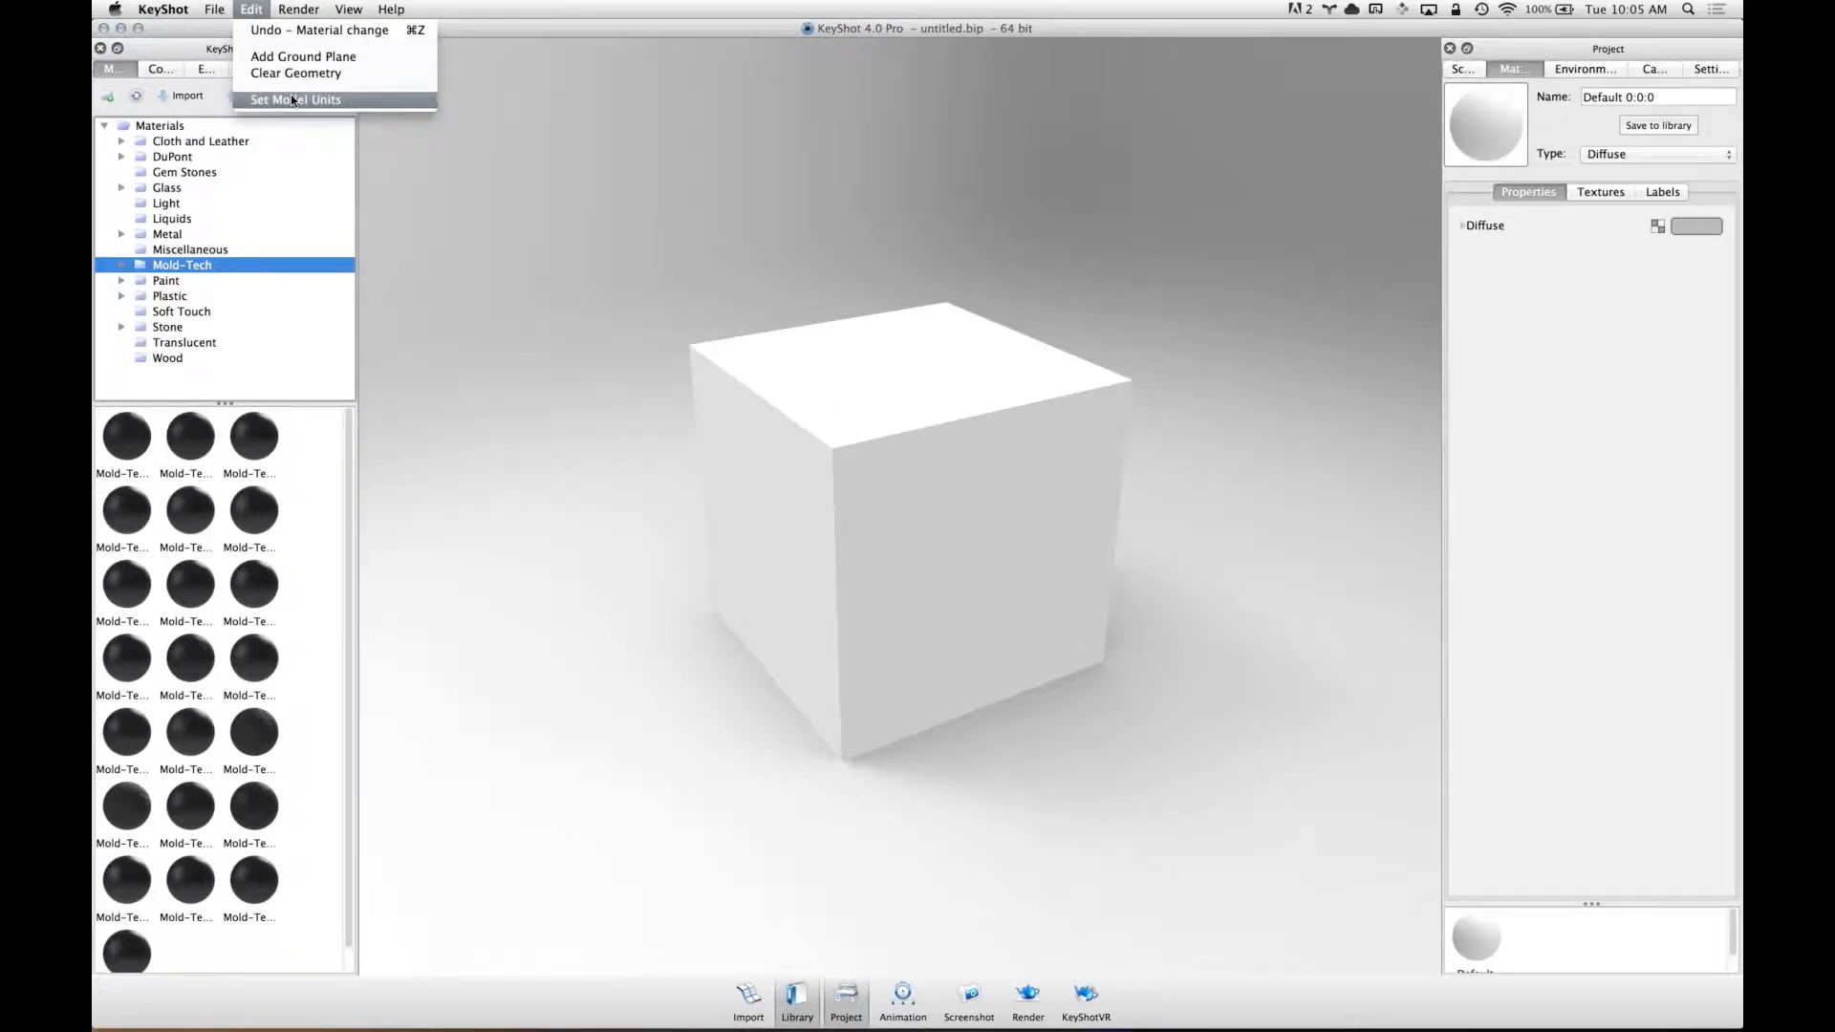
click(369, 100)
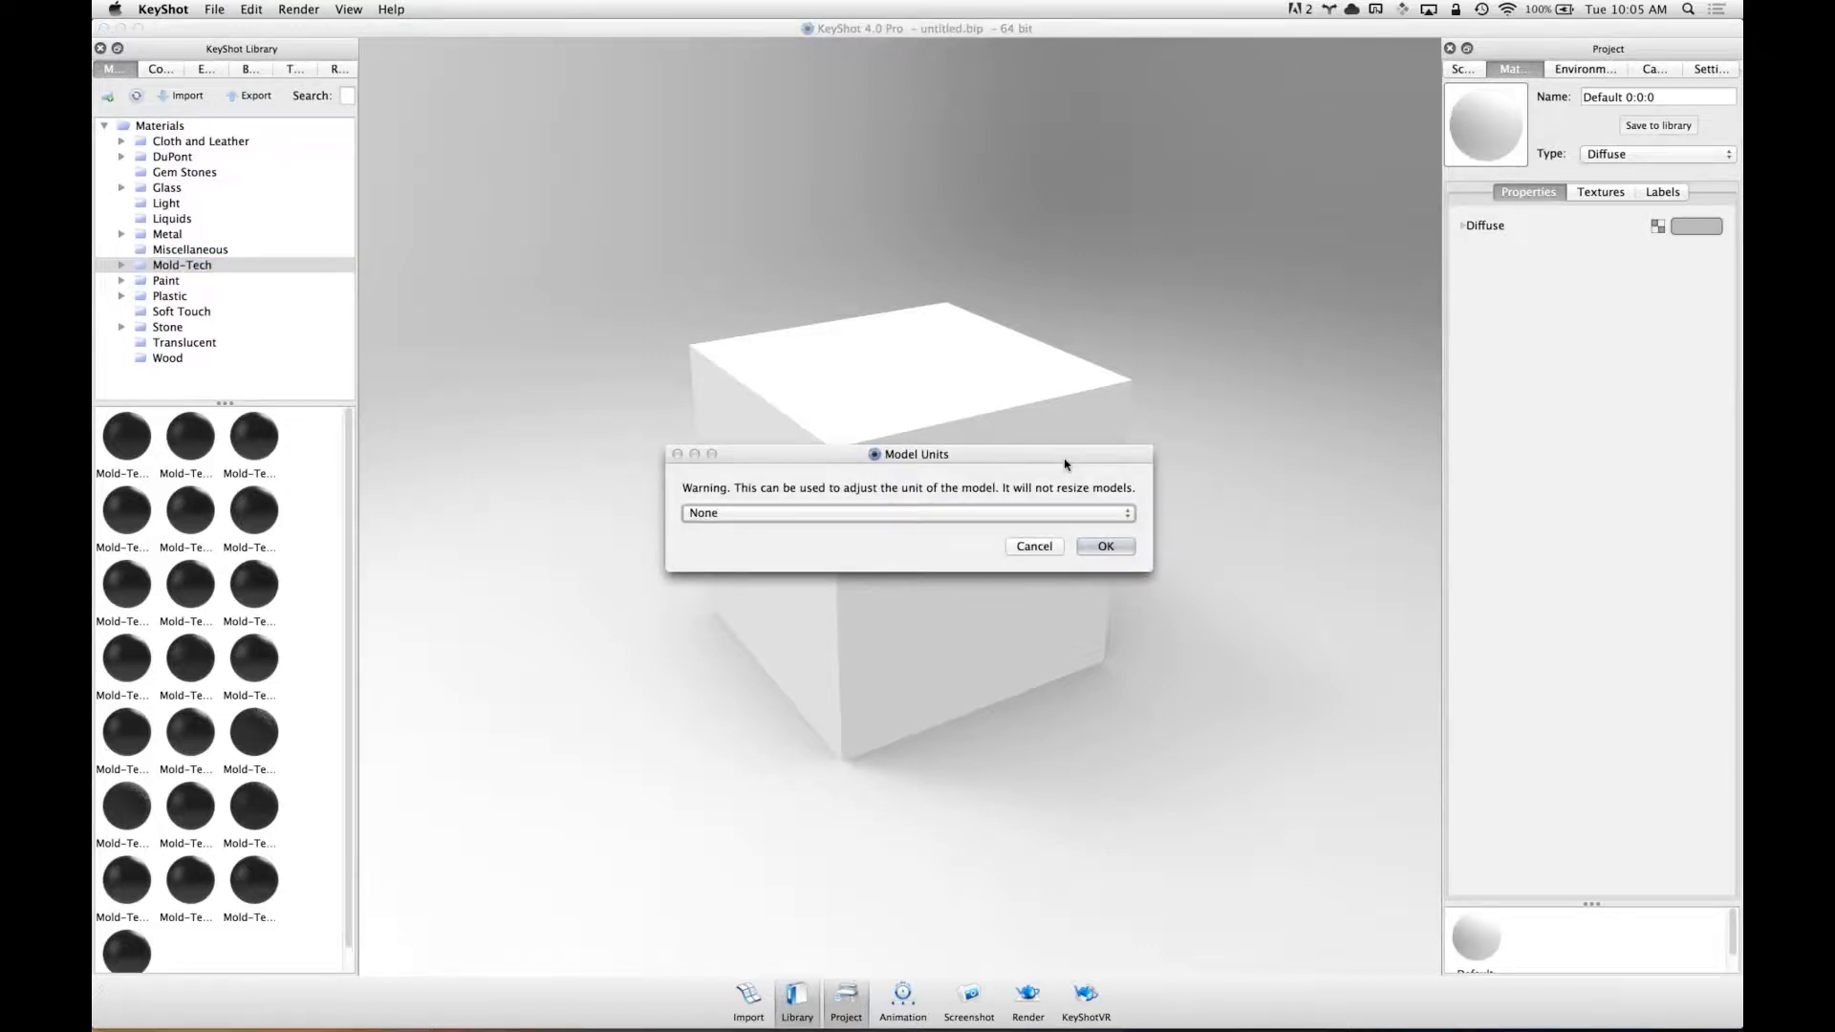
click(1051, 515)
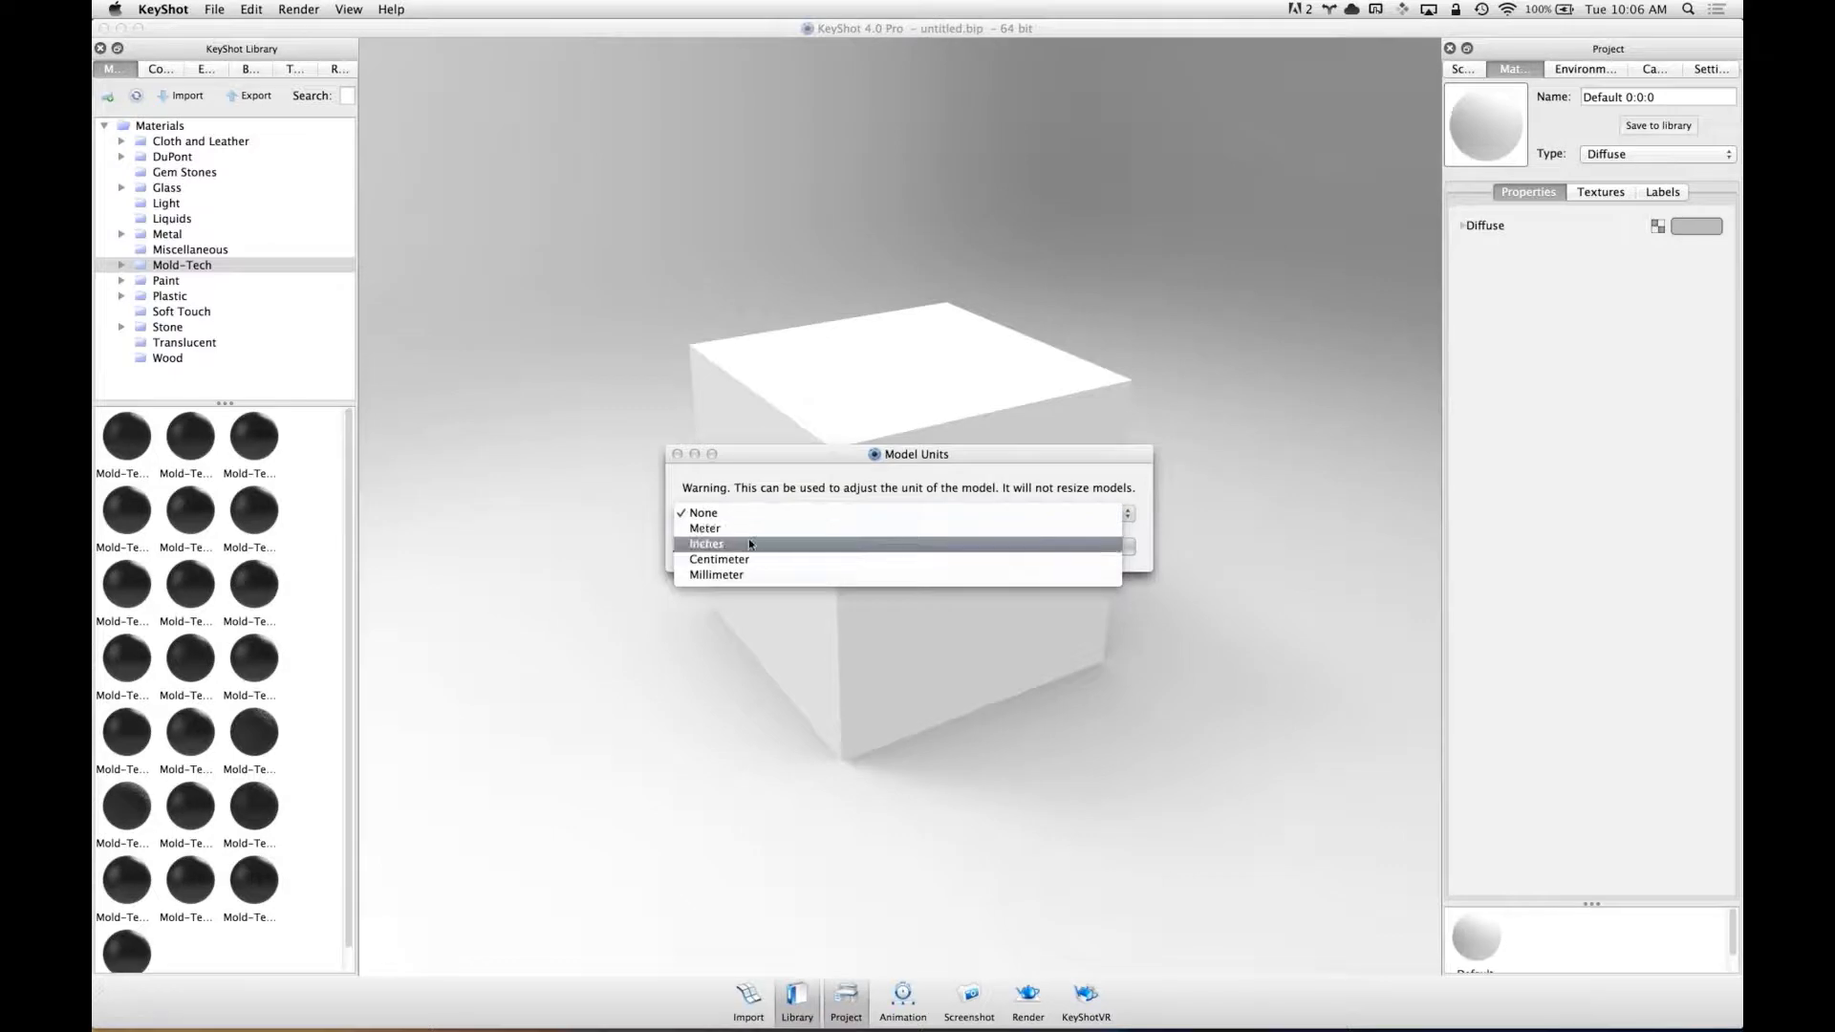
click(748, 543)
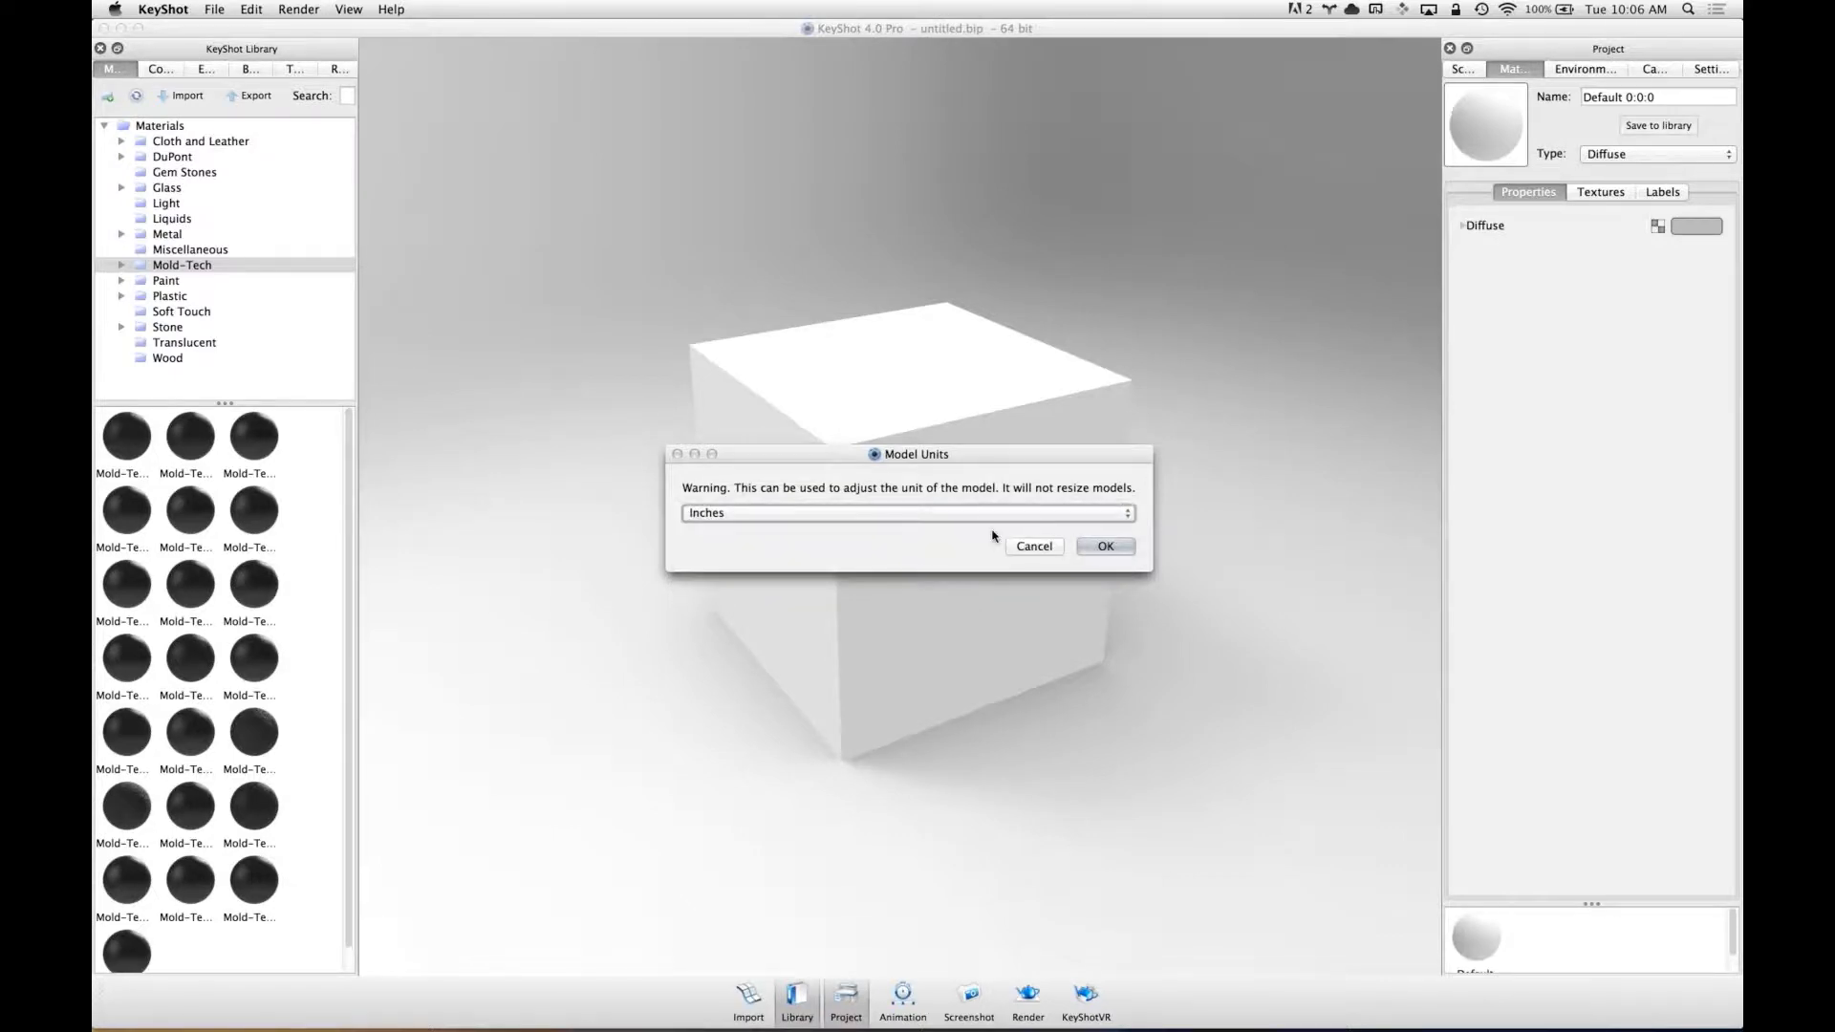
click(1106, 546)
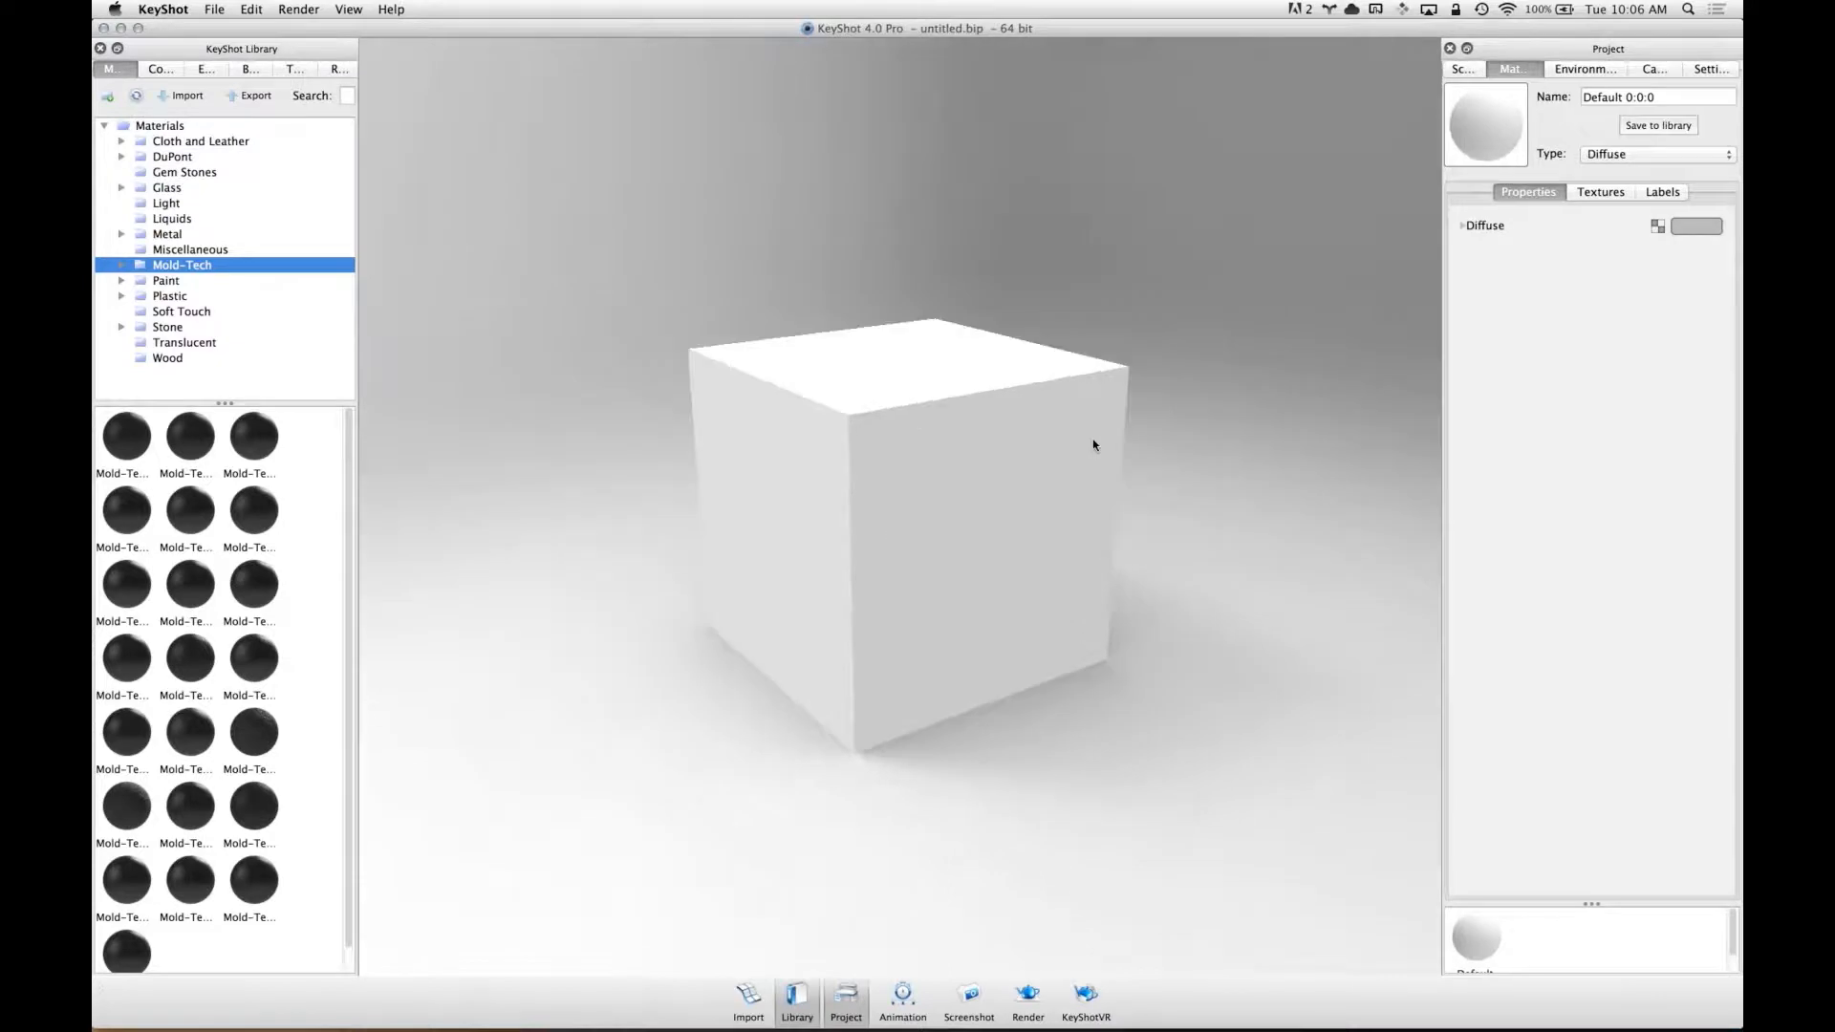
- Check the model units in the scene information and look through the Mold-Tech materials in the library
click(1462, 69)
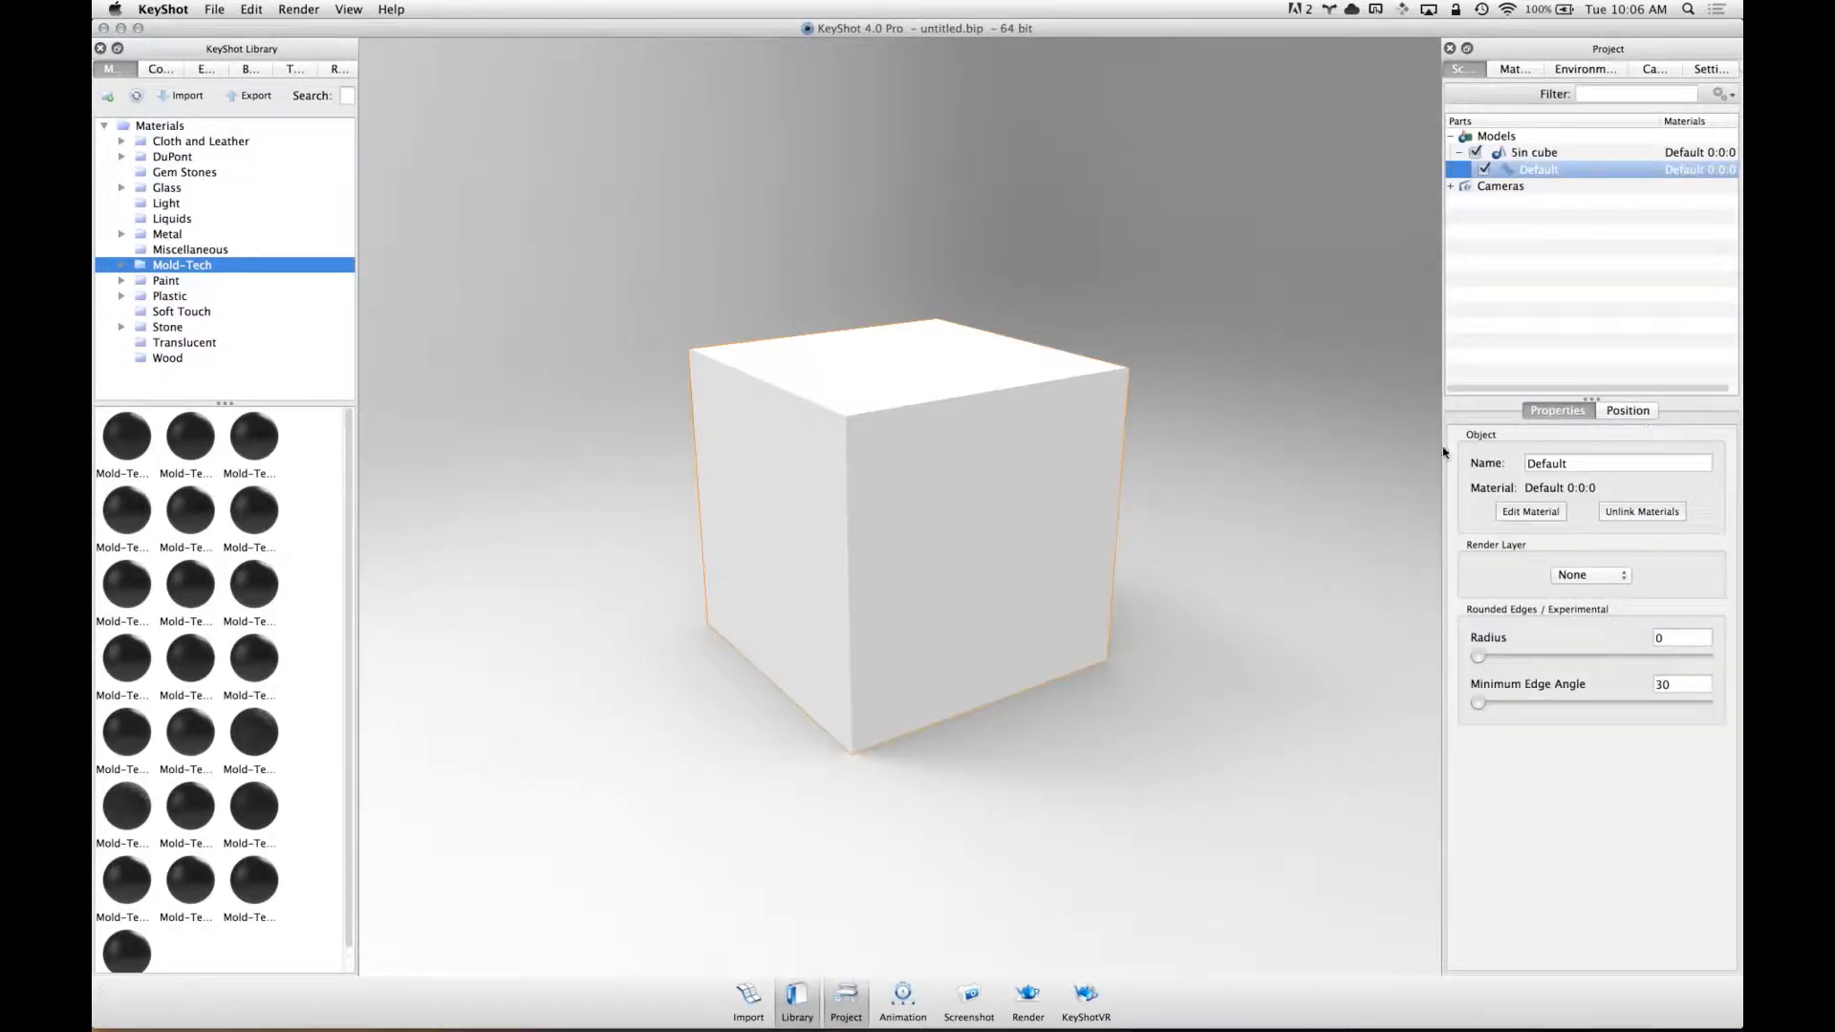
click(505, 565)
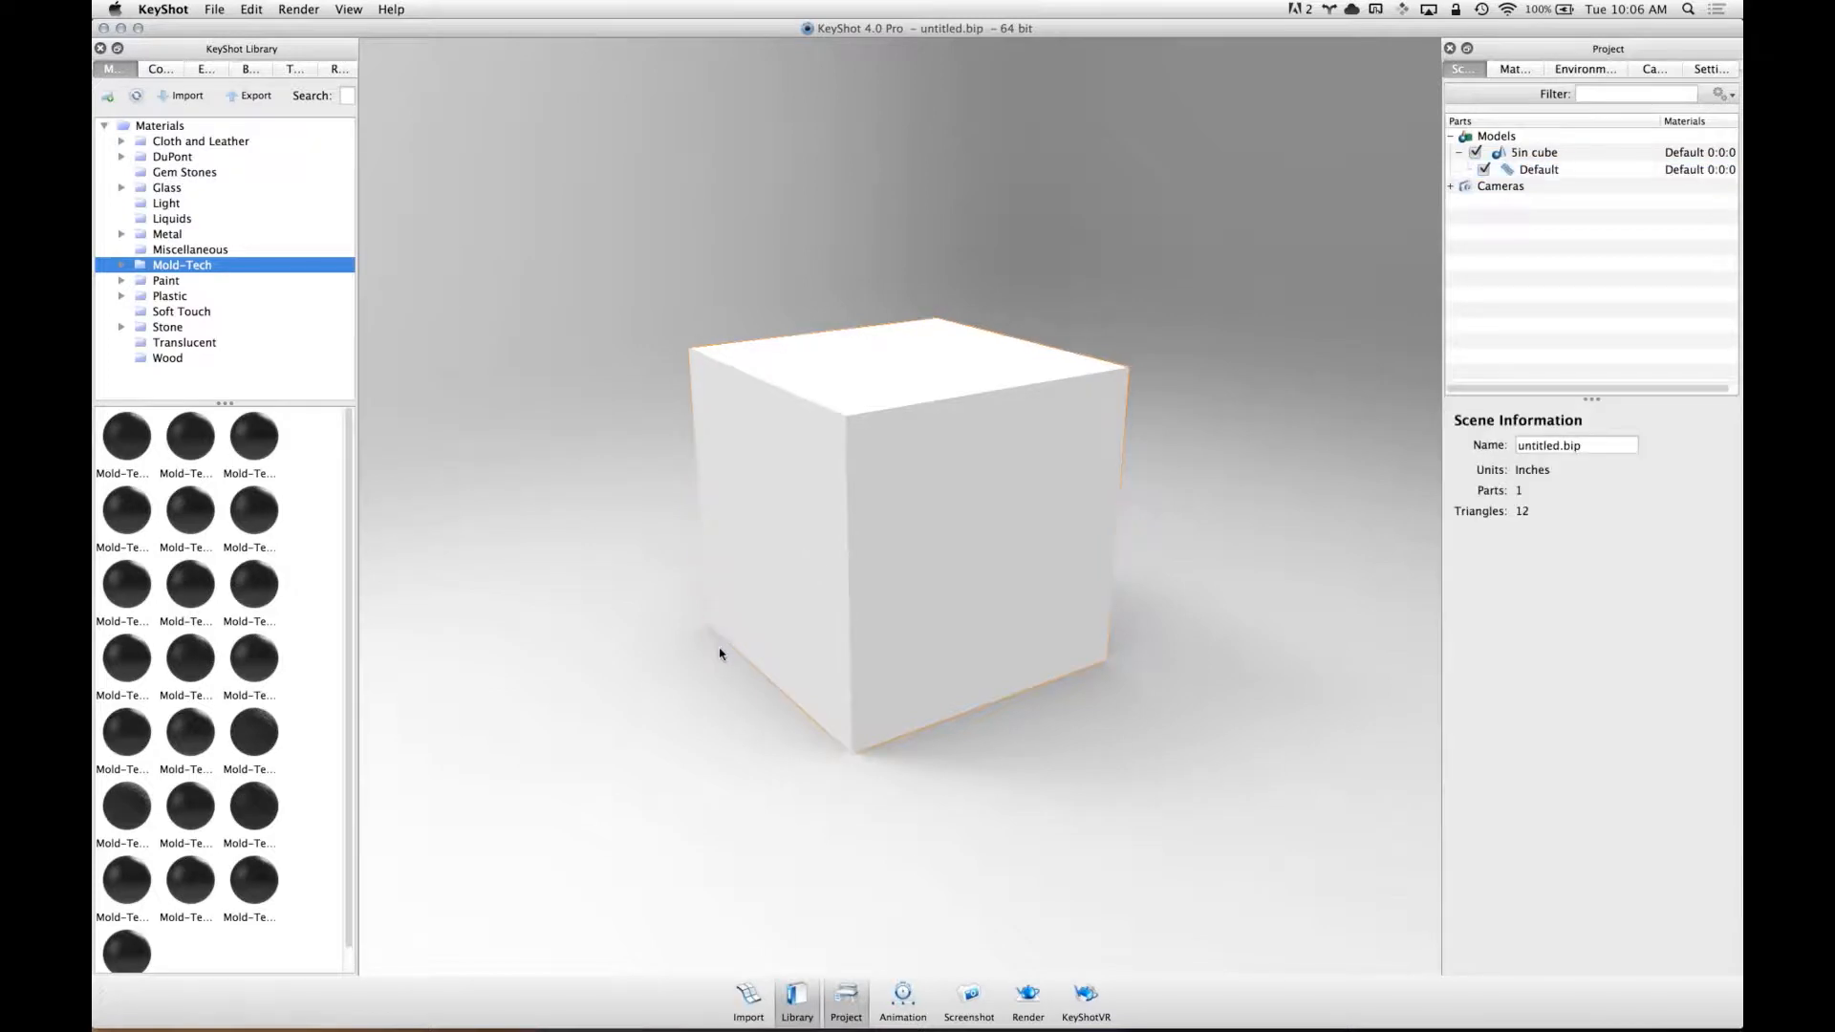
drag(721, 643, 108, 345)
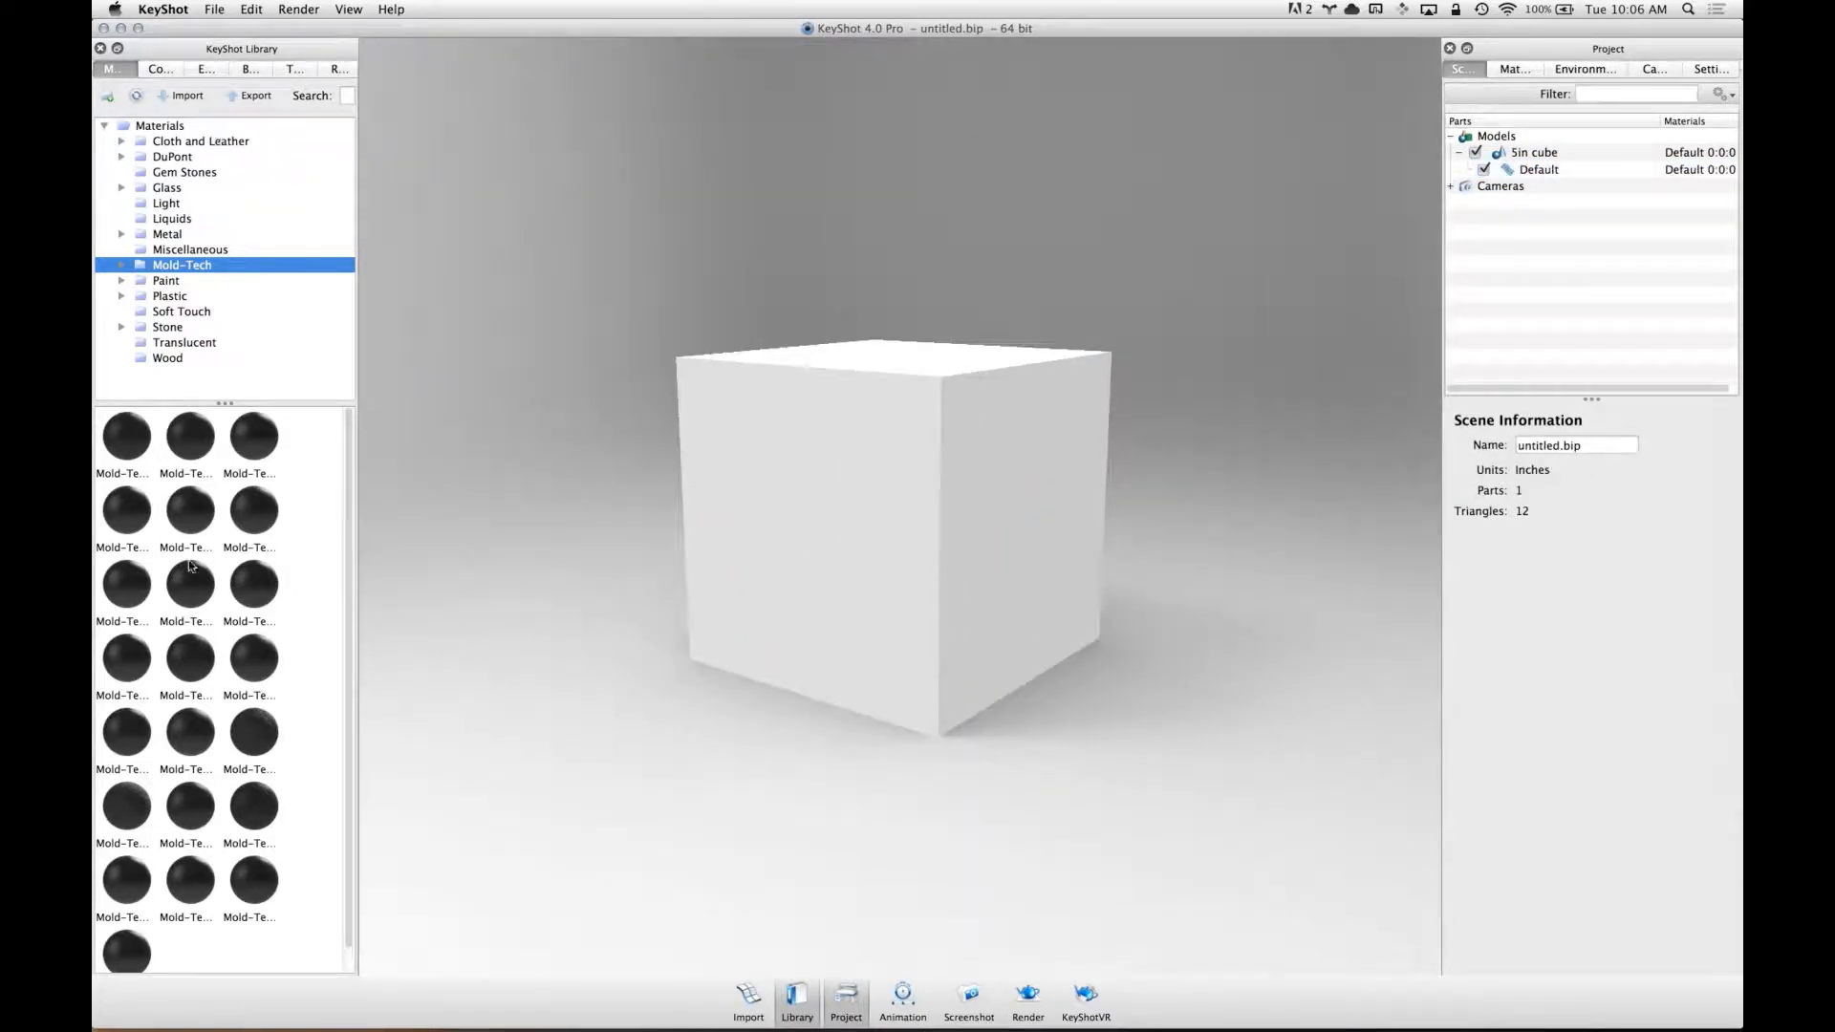
scroll(332, 570, down, 1)
scroll(332, 571, up, 1)
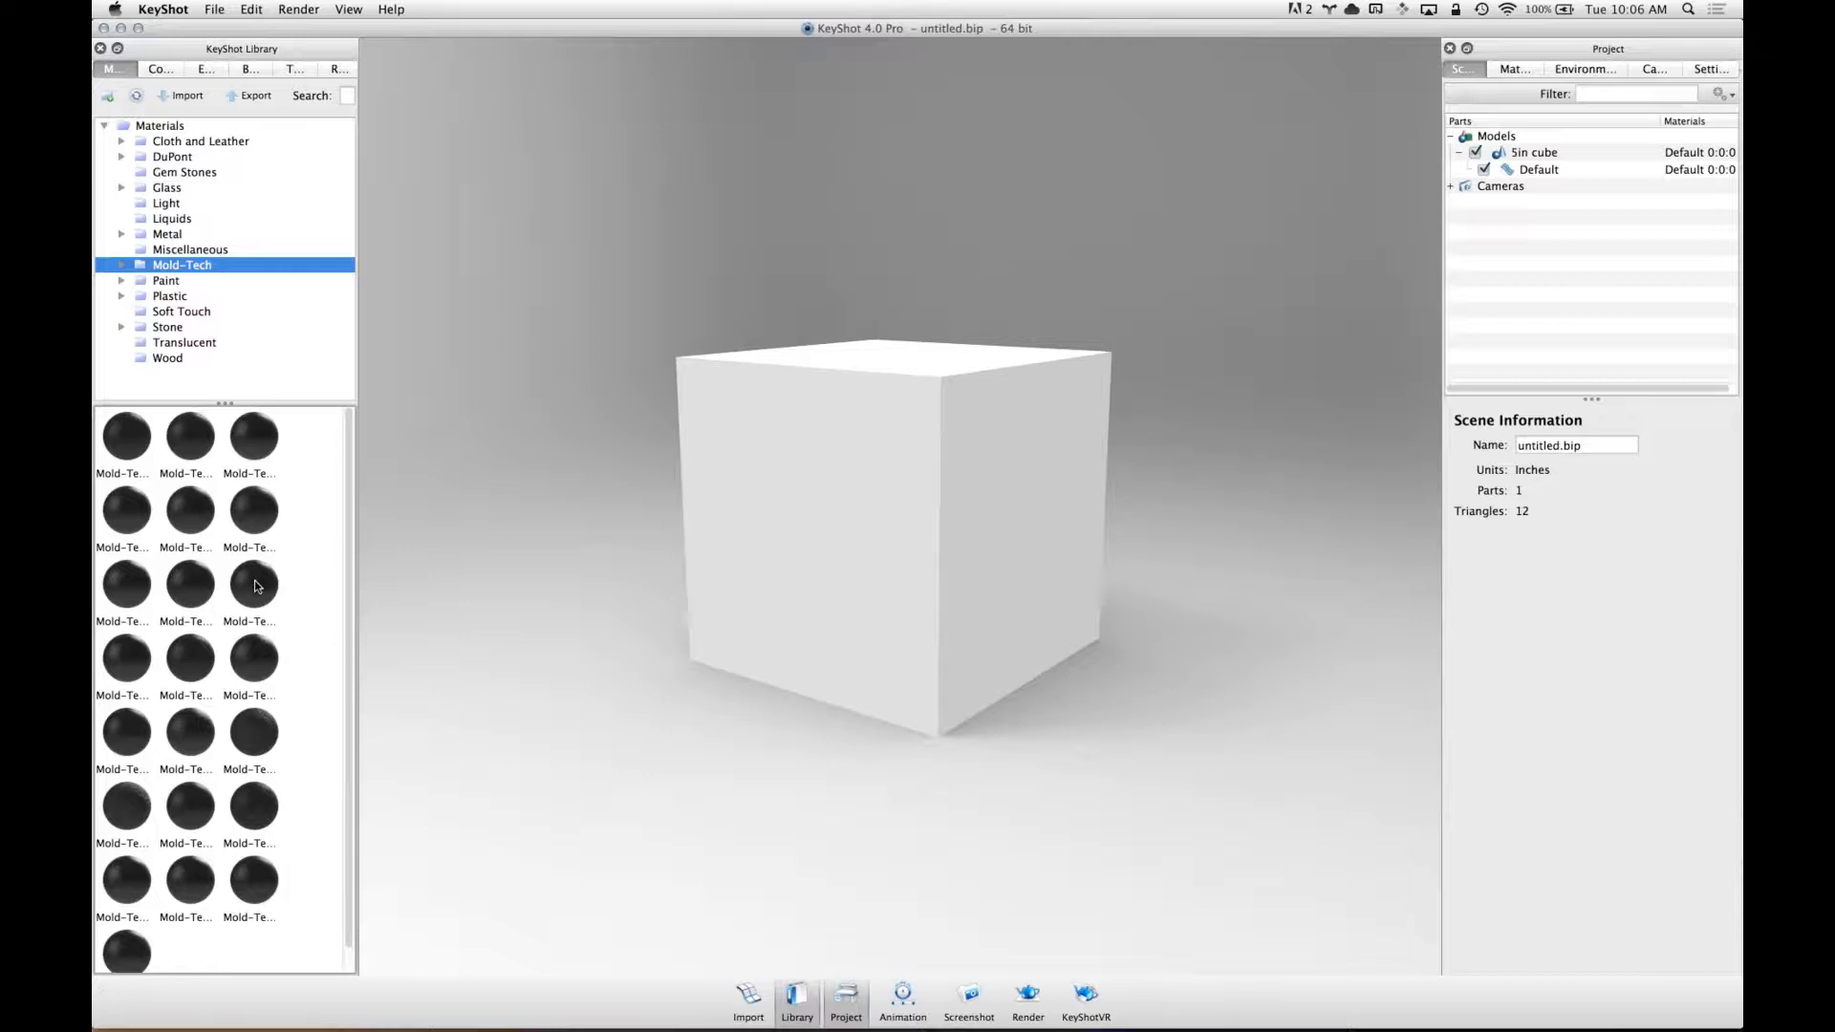
- Apply the Mold-Tech-14139 material to the cube and review the Mold-Tech material downloads on the KeyShot web page in Safari
drag(254, 585, 851, 404)
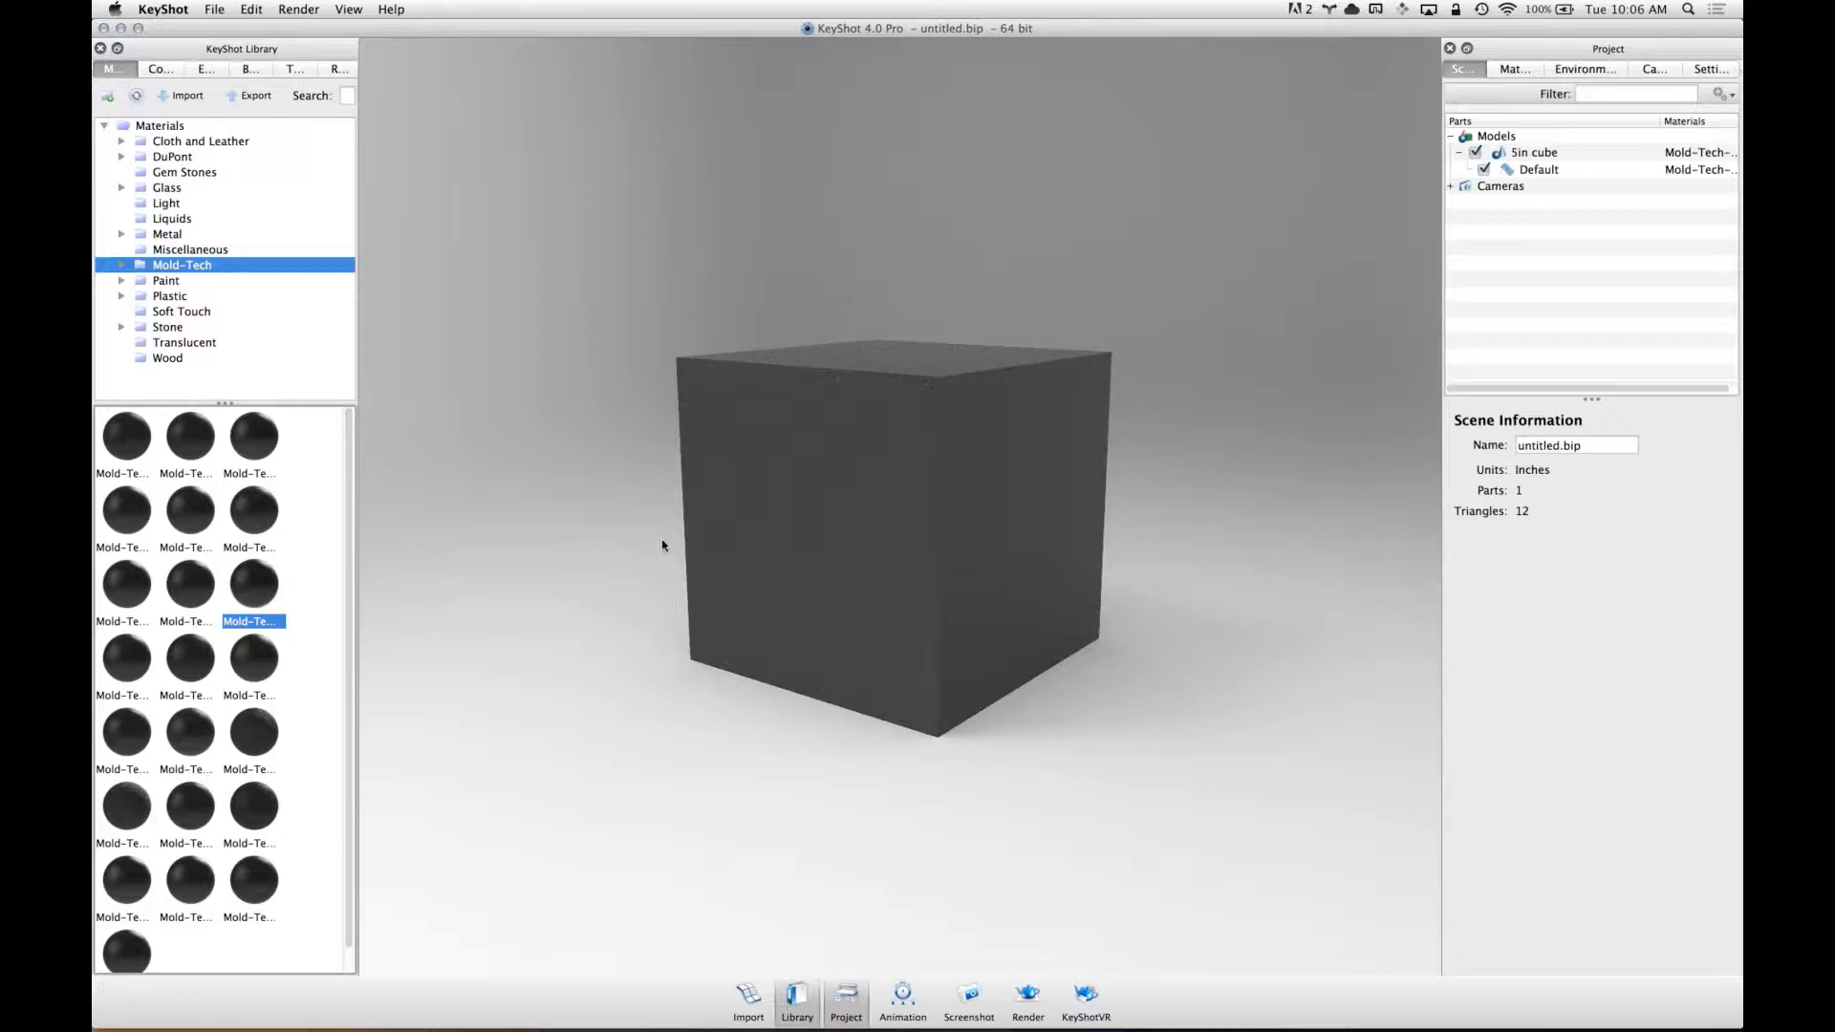
key(super+Tab)
key(super+shift+Tab)
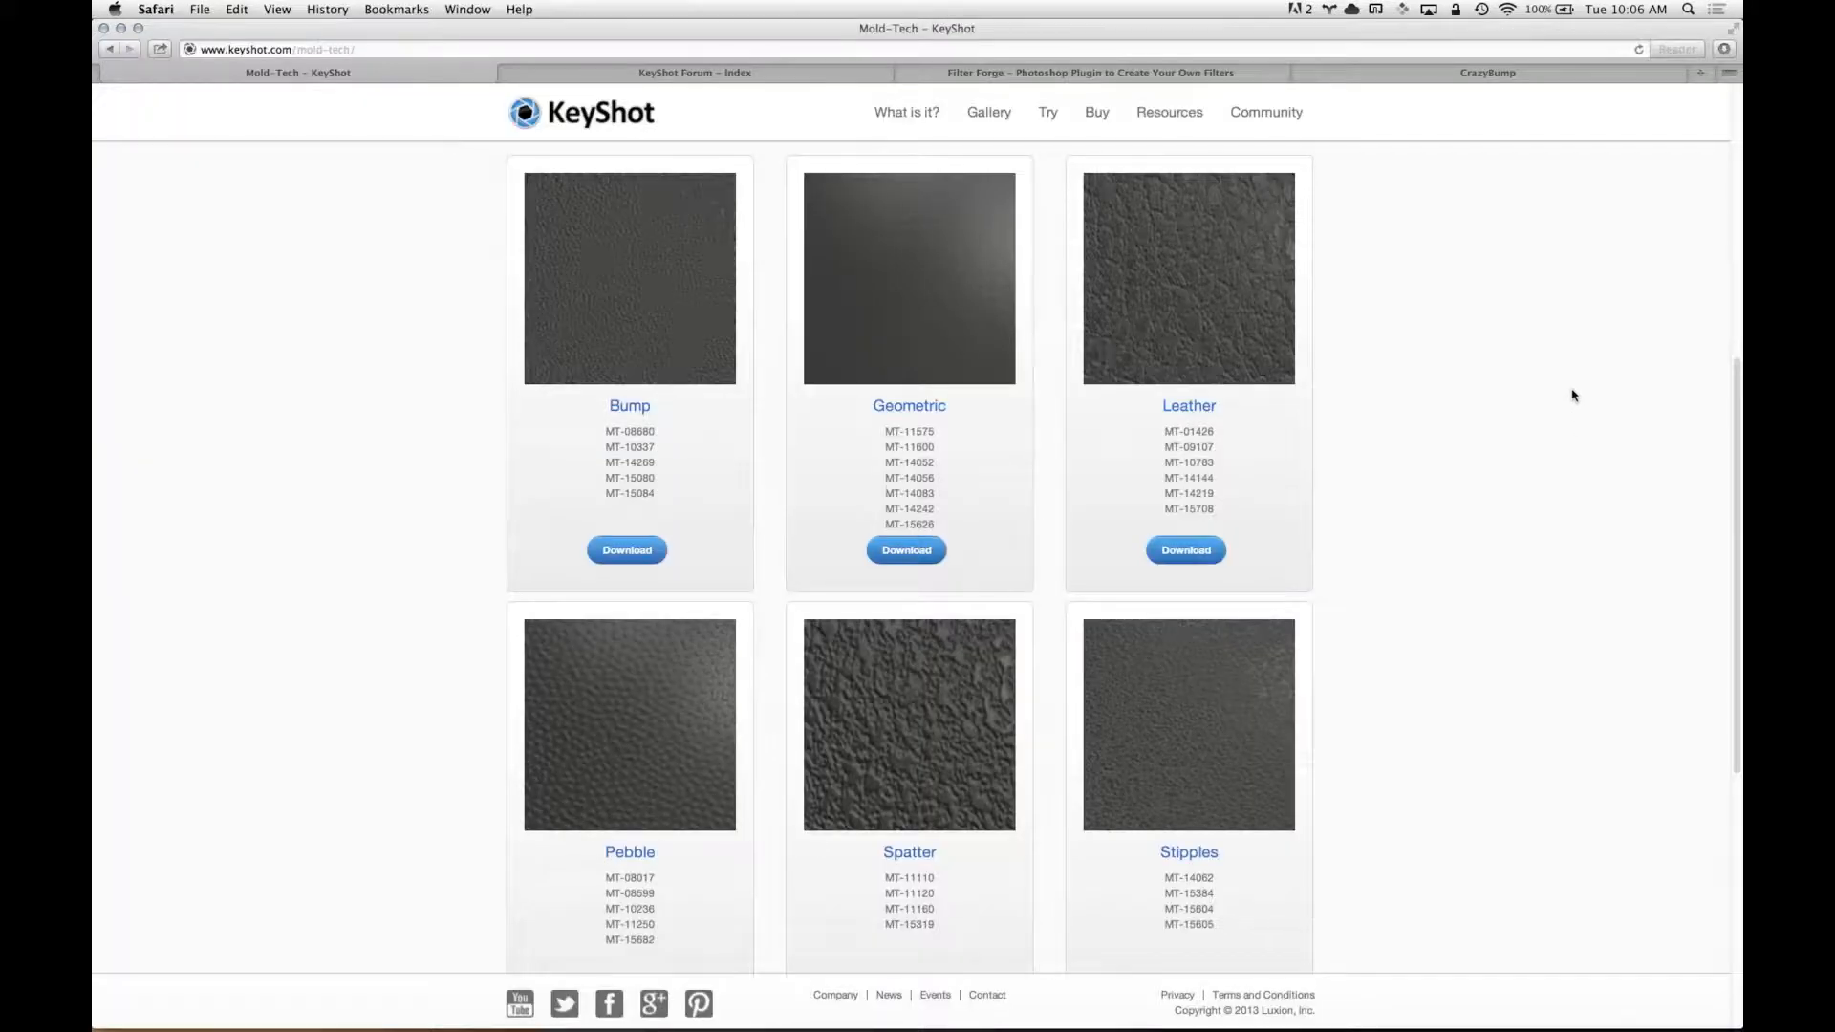
scroll(1572, 435, down, 4)
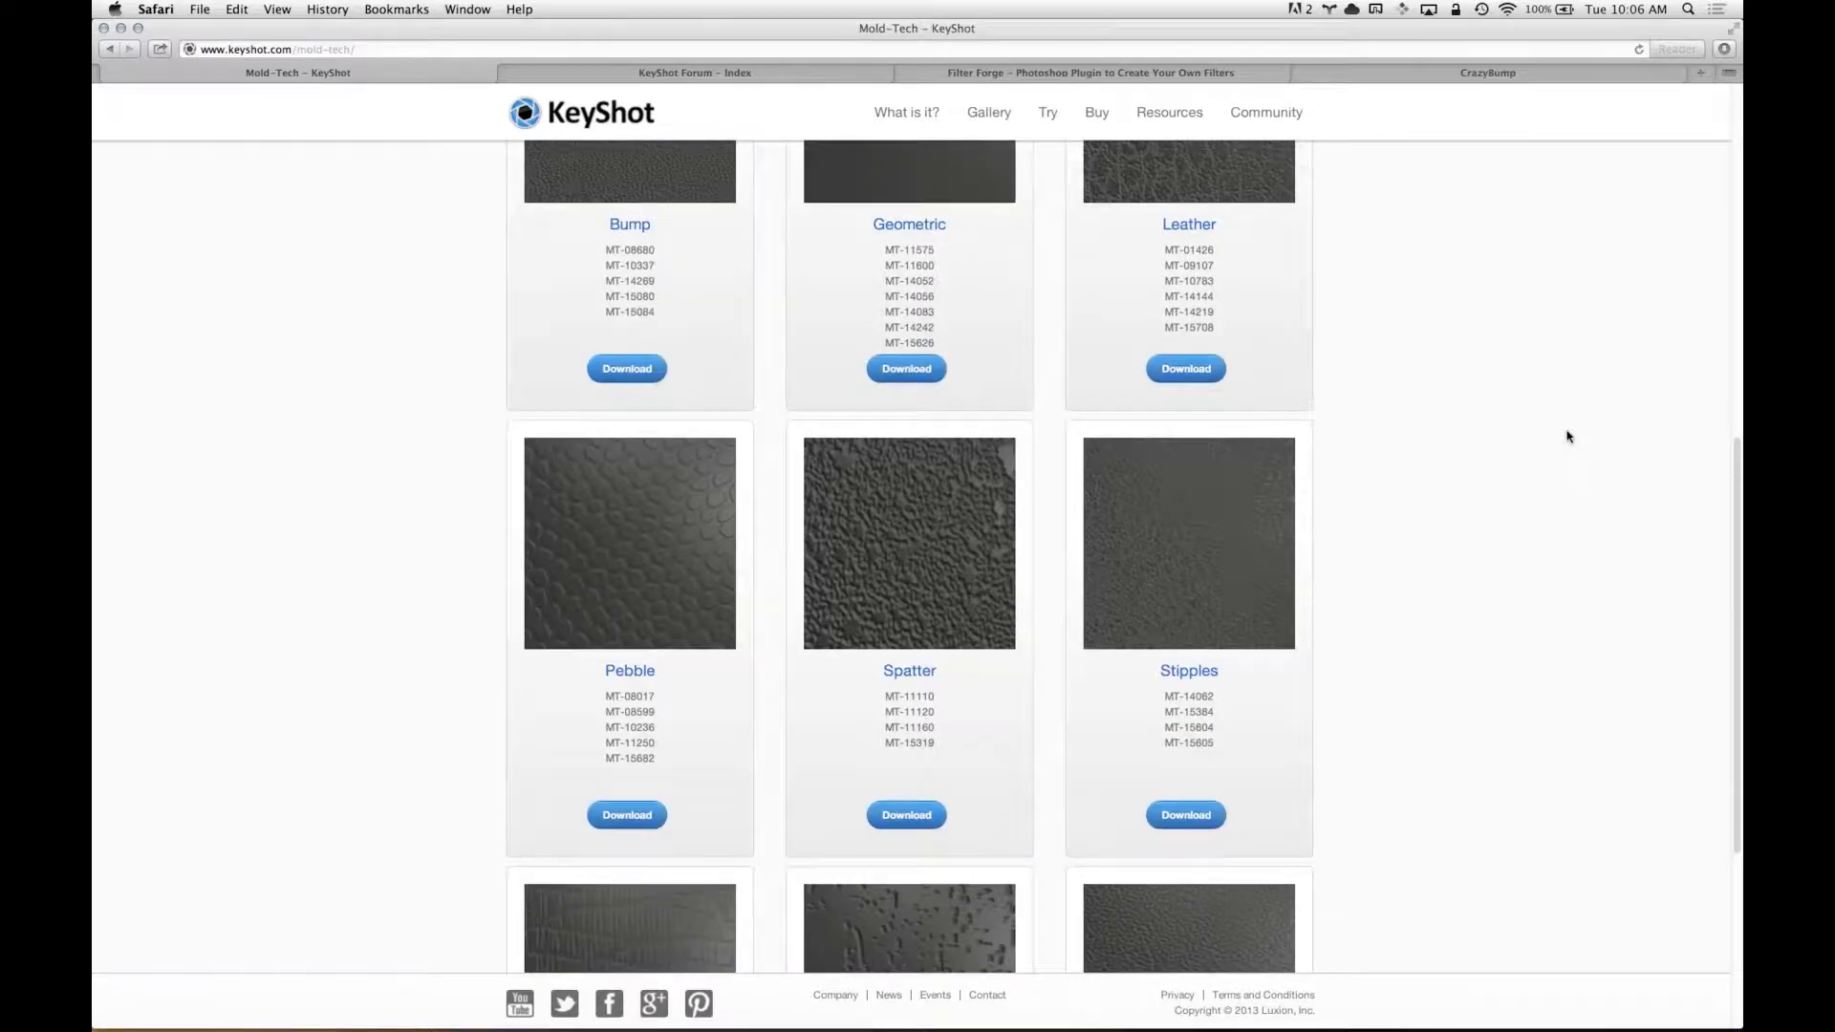
scroll(1567, 436, up, 6)
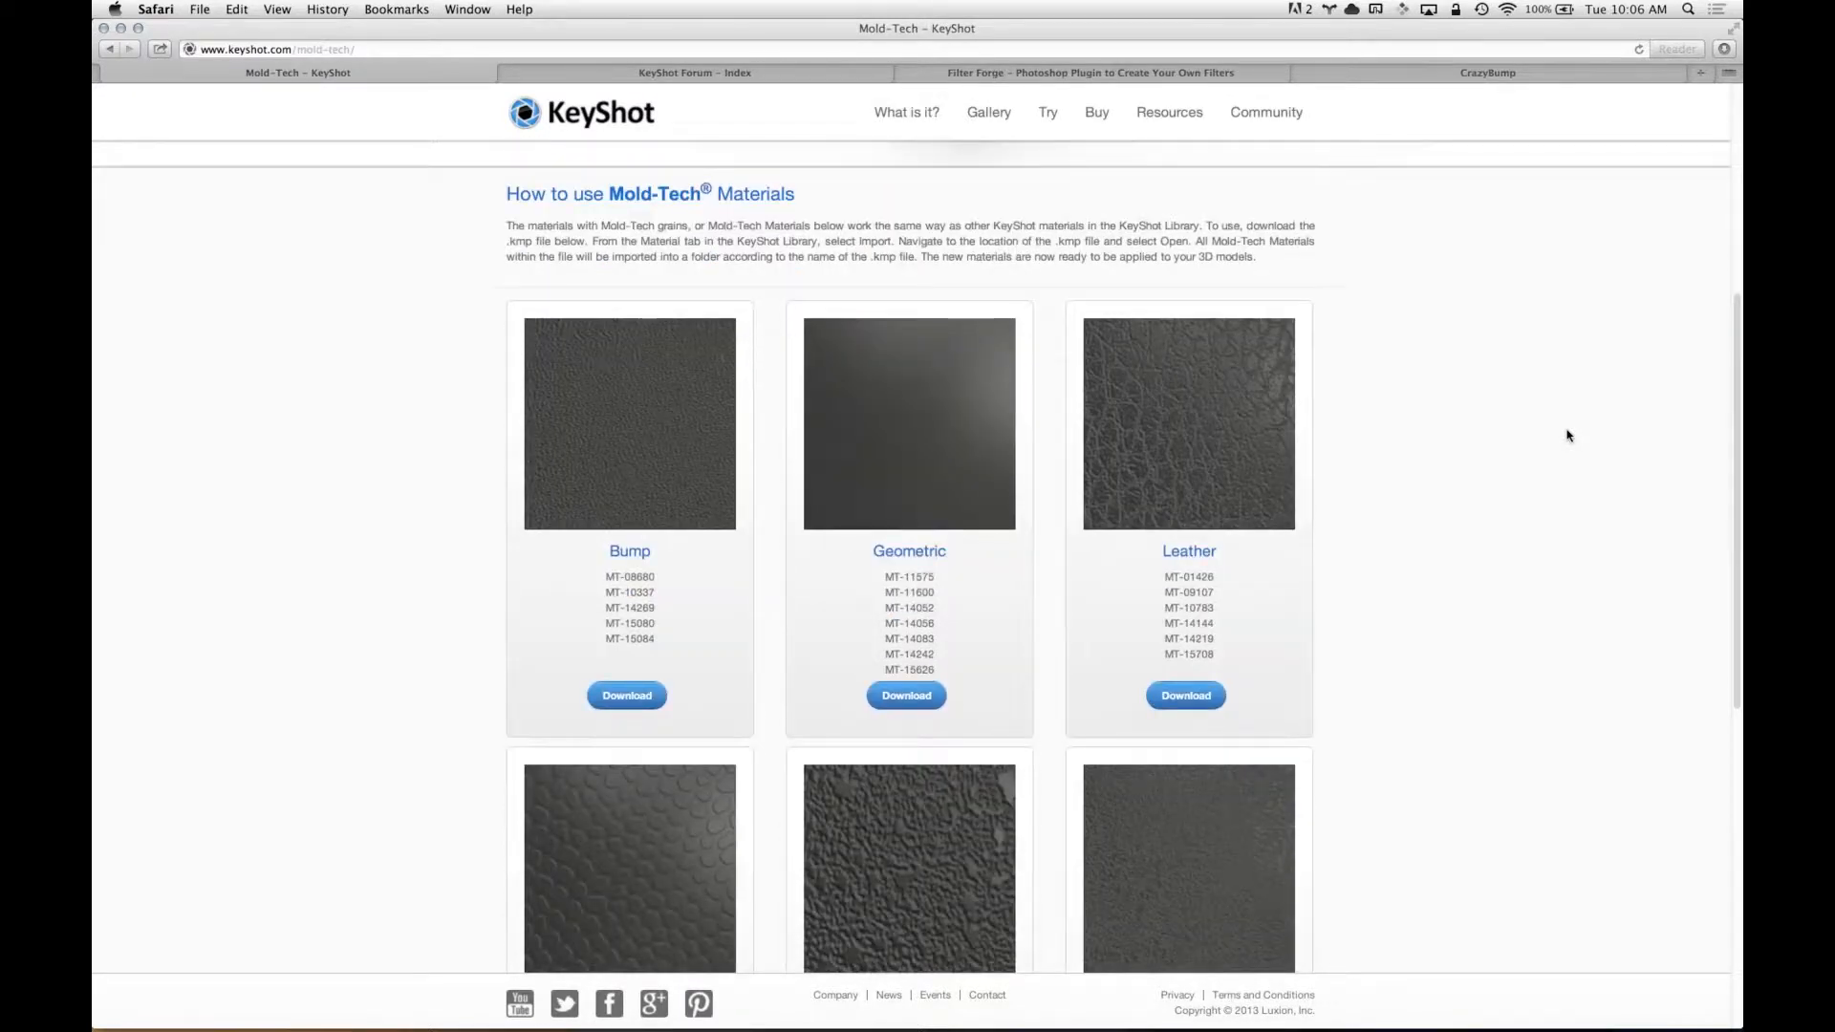
scroll(1568, 436, down, 4)
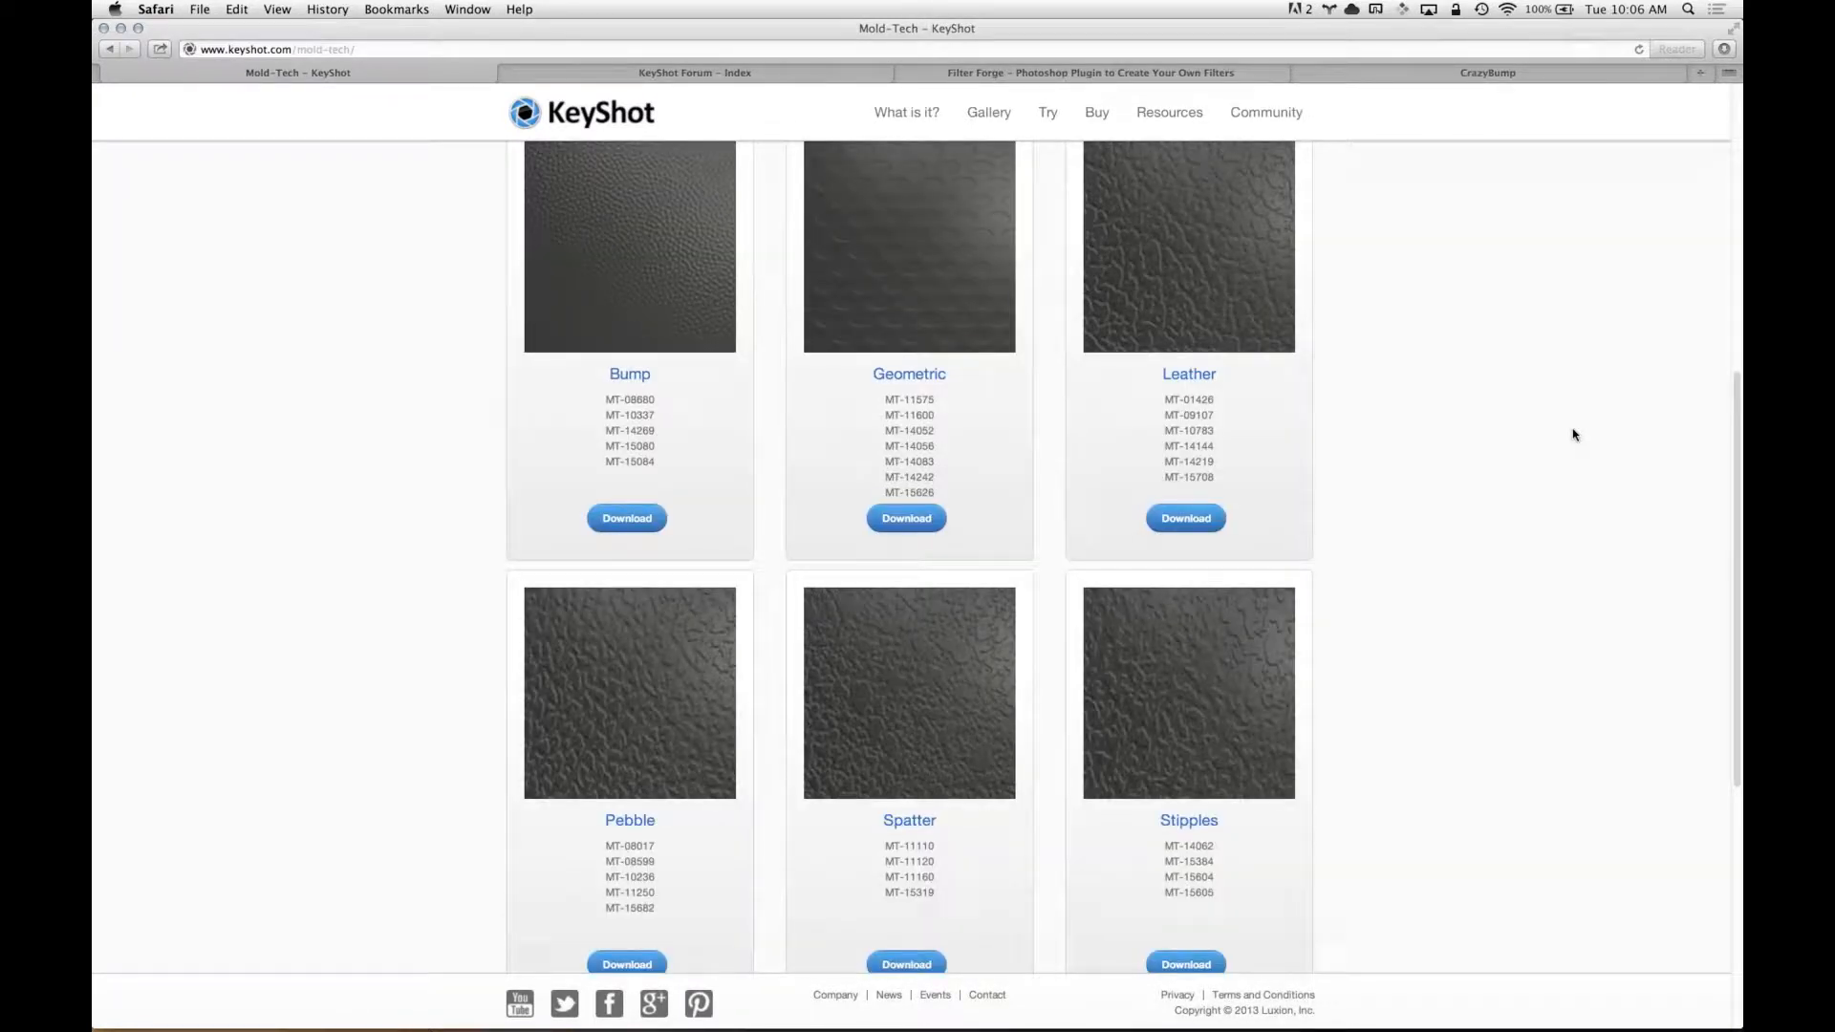
key(super+Tab)
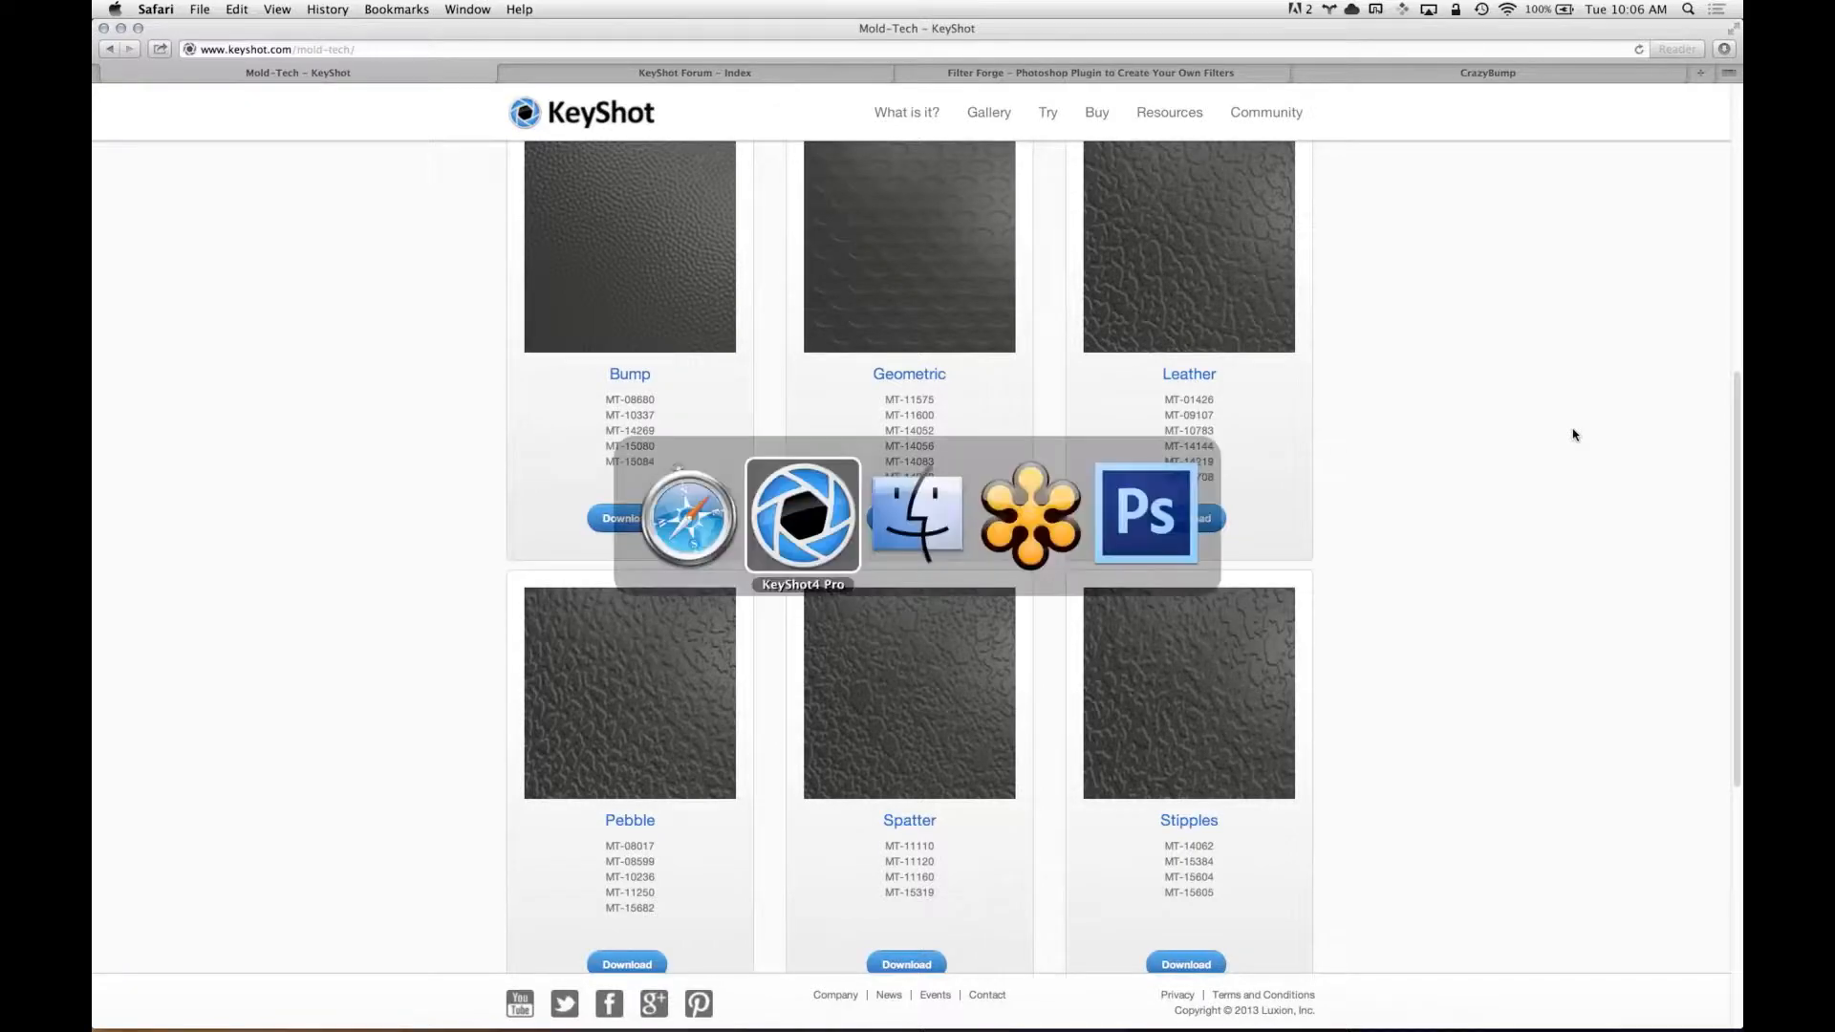
- Switch back to KeyShot and examine the Mold-Tech texture on the cube's sides and top face up close
drag(818, 499, 704, 381)
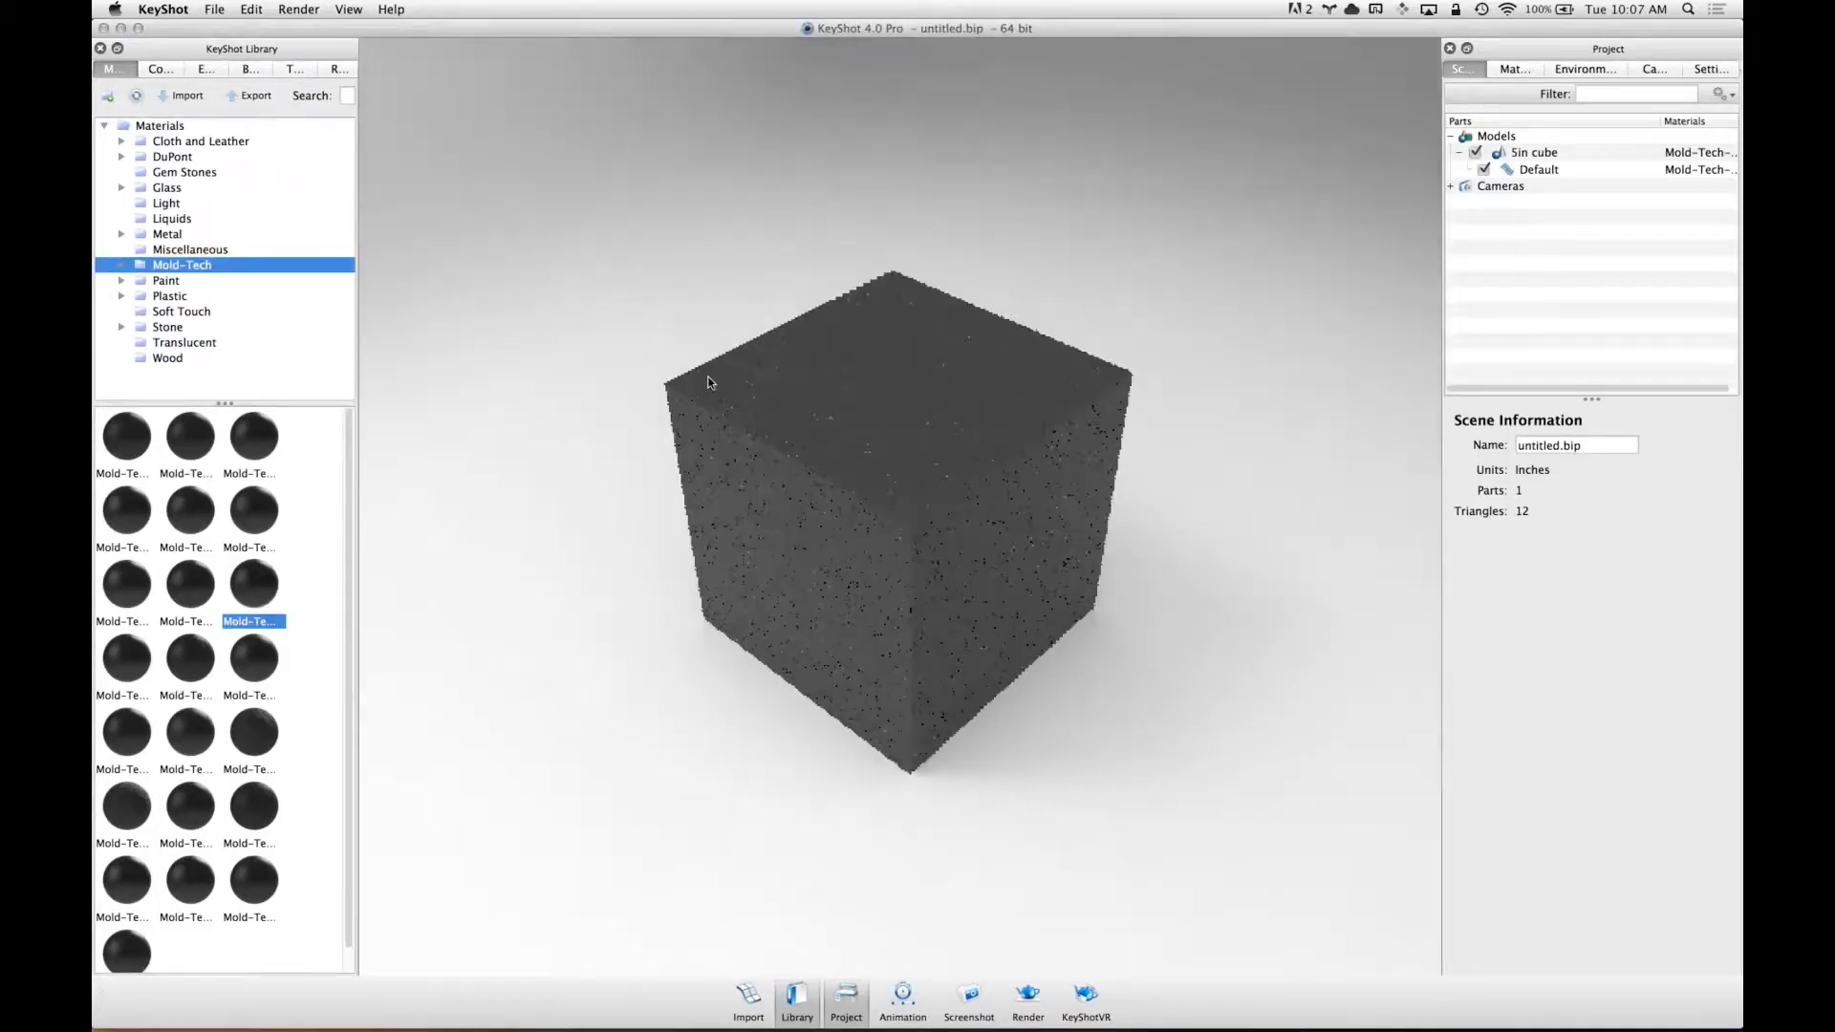
scroll(781, 449, up, 5)
drag(934, 433, 985, 310)
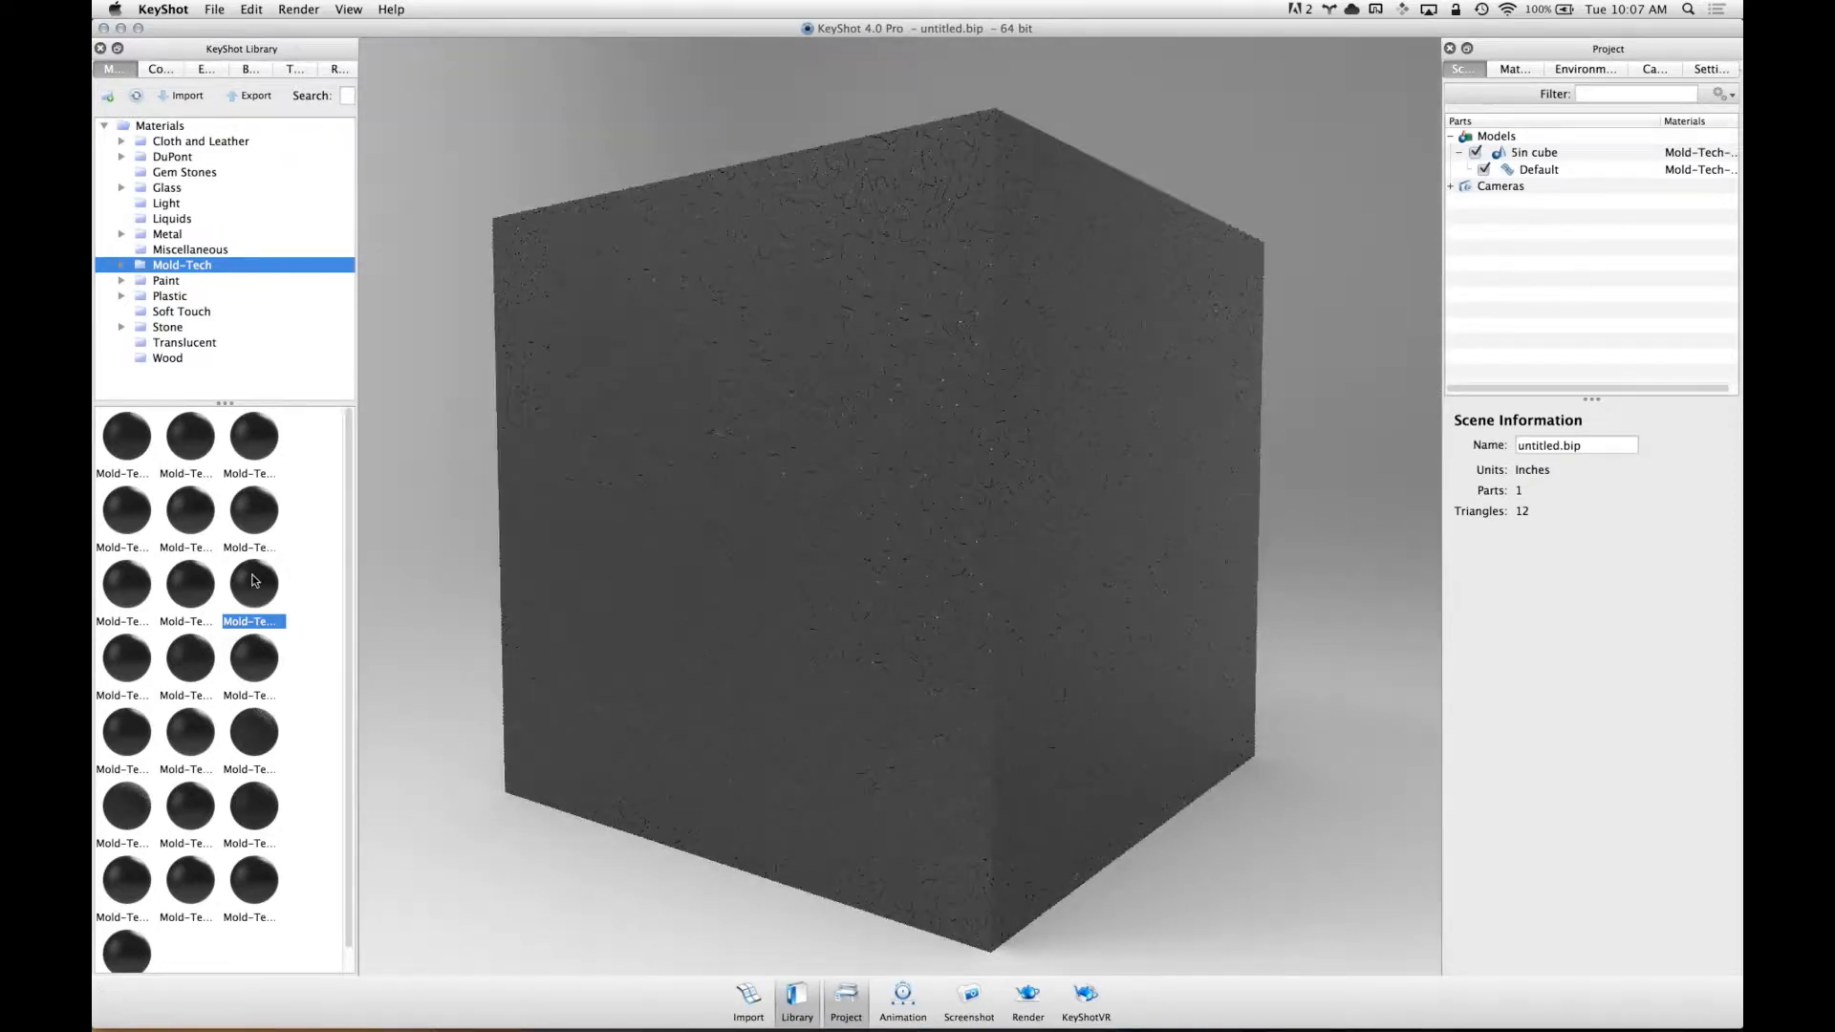
drag(721, 465, 742, 201)
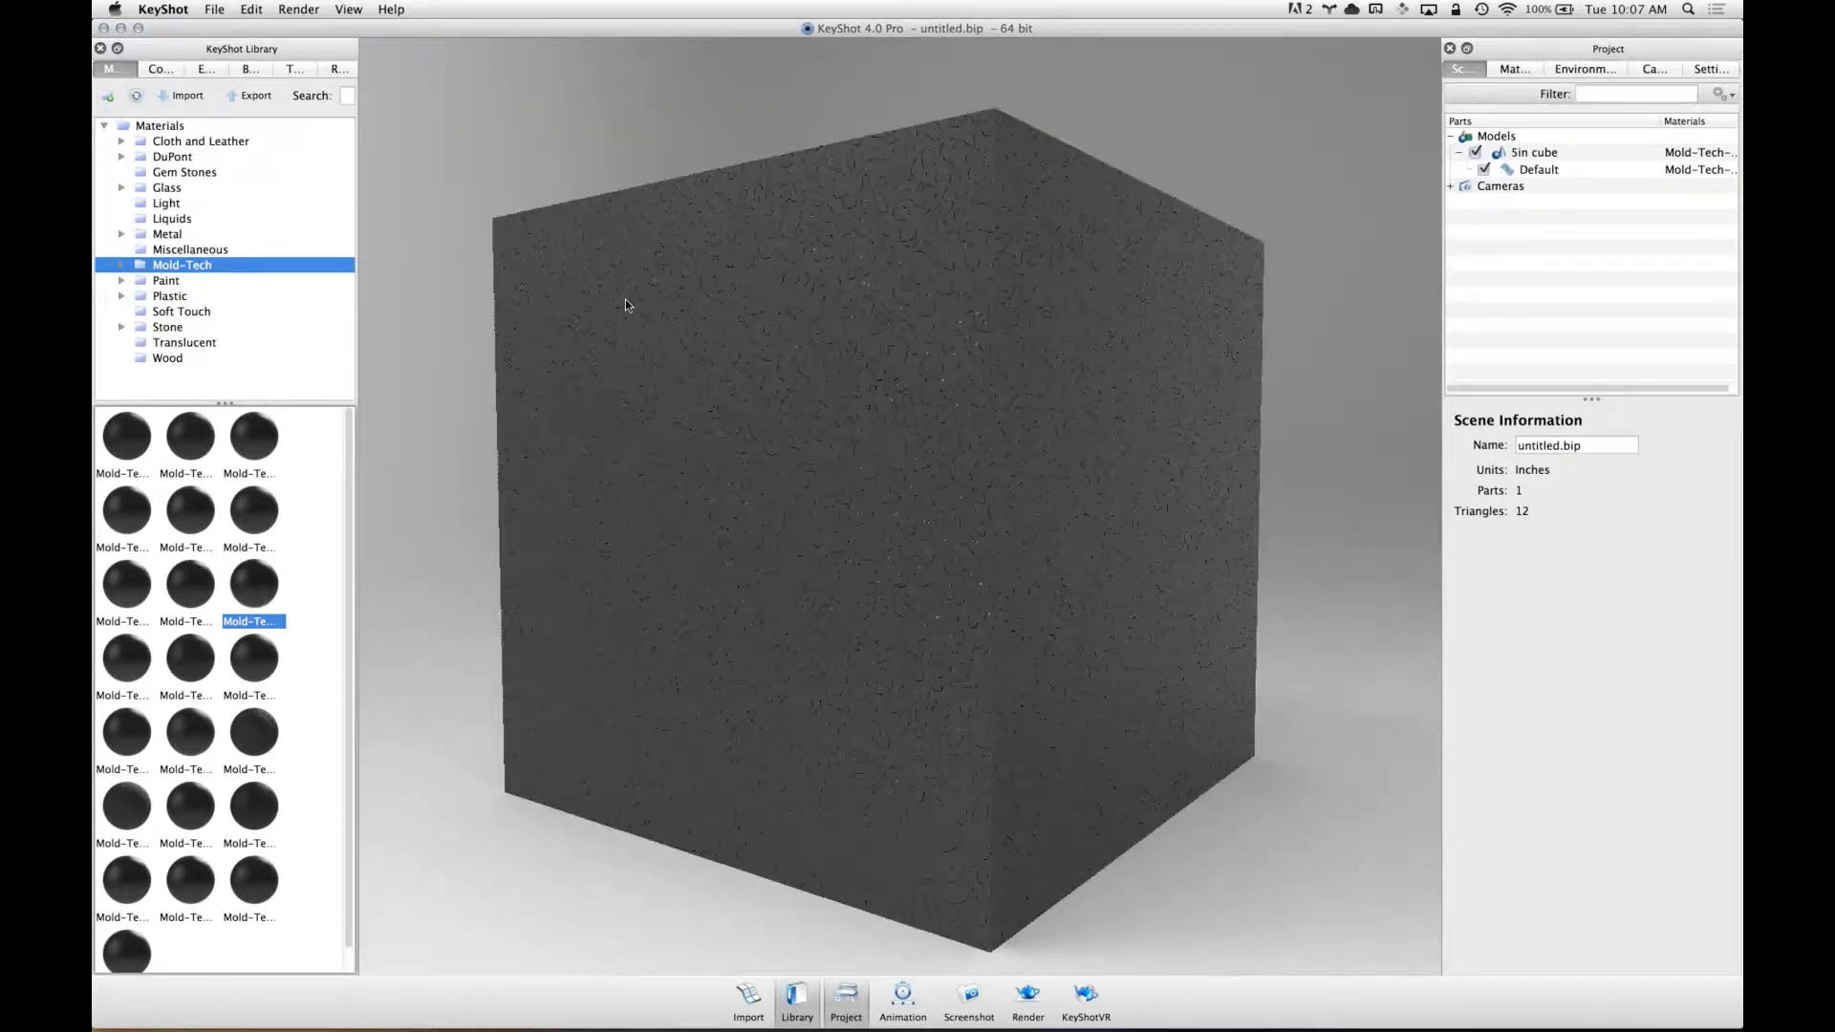
drag(1028, 344, 950, 479)
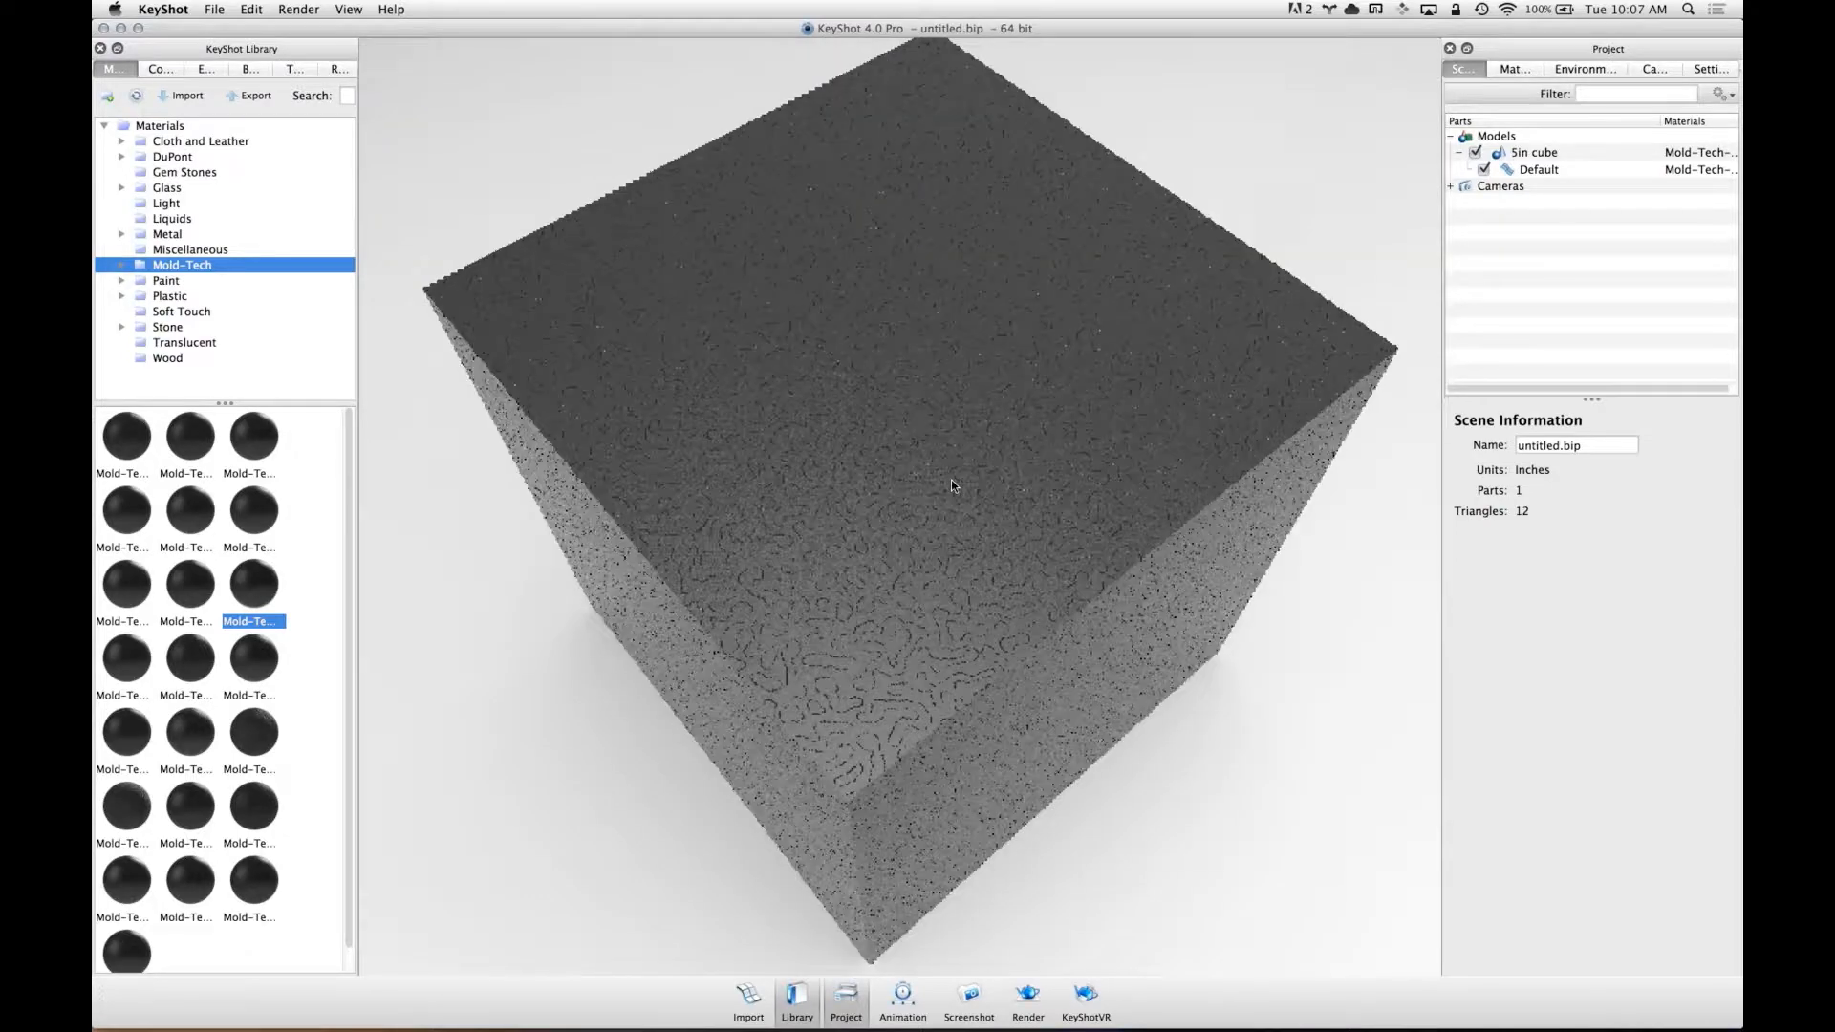
scroll(1120, 487, up, 5)
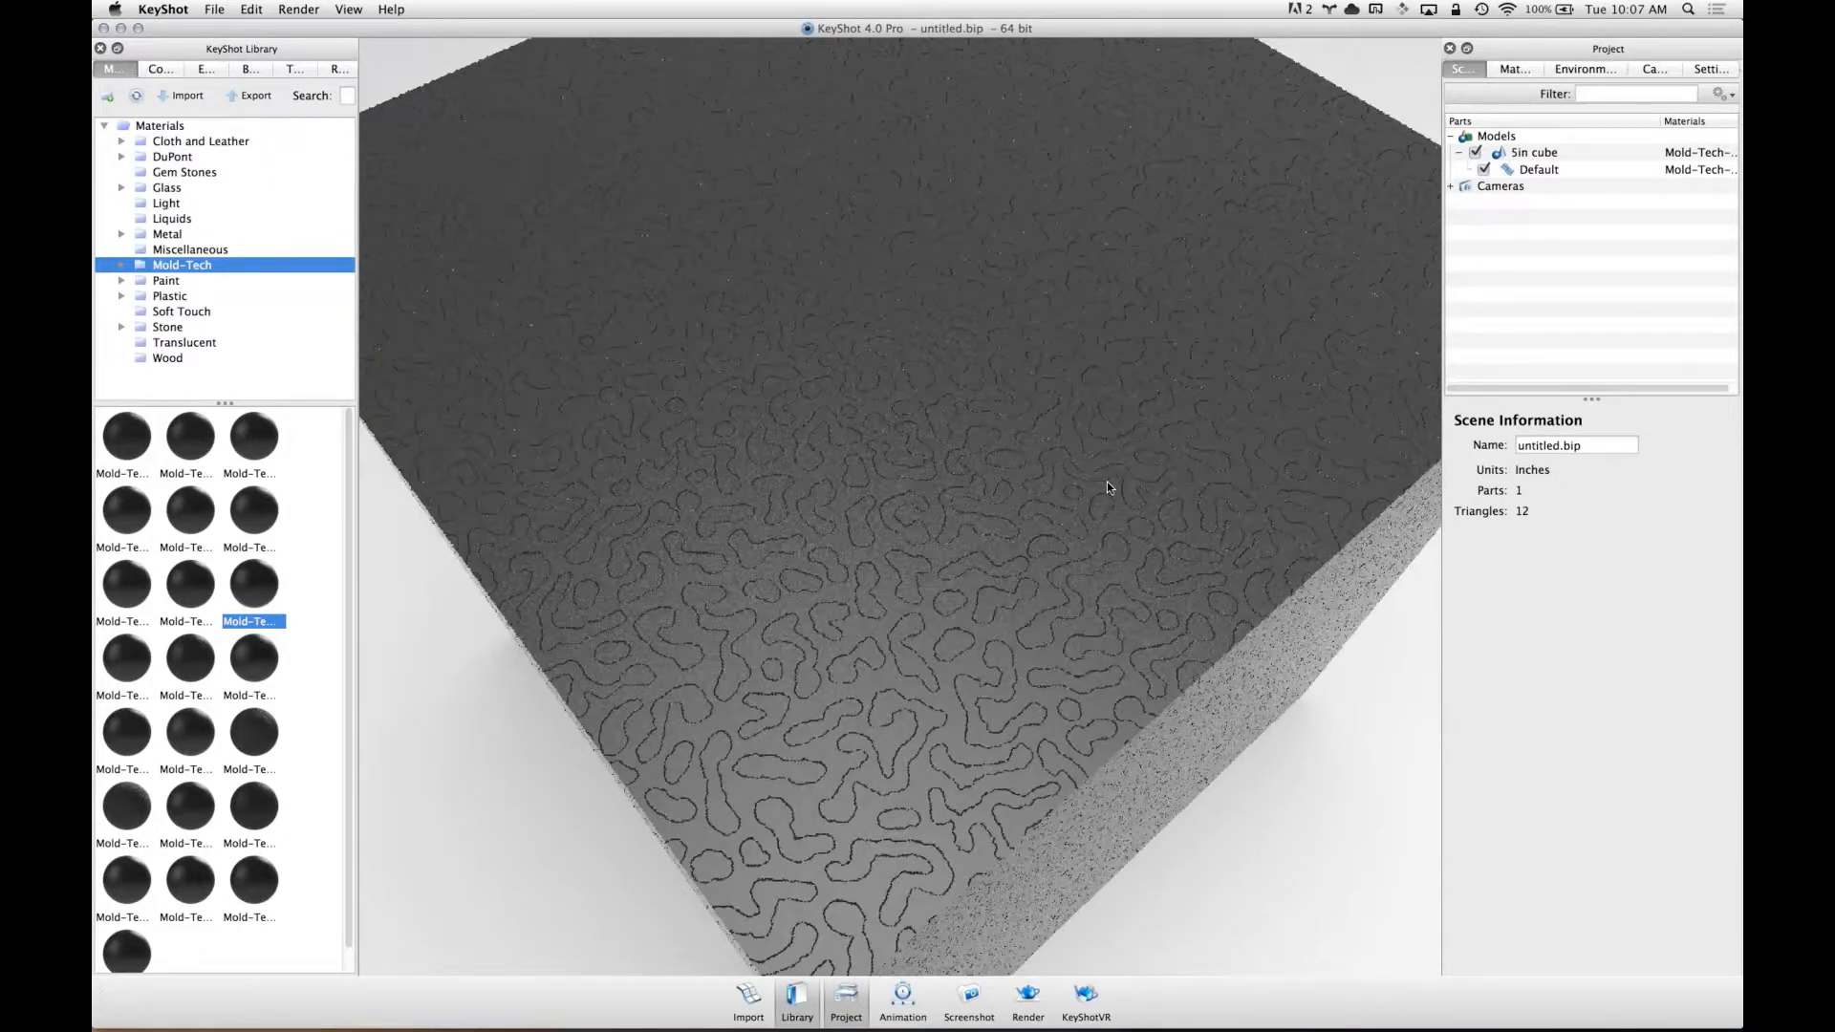
- Open the texture settings of the cube's material and examine the bump pattern across the cube's faces from several angles
double_click(931, 392)
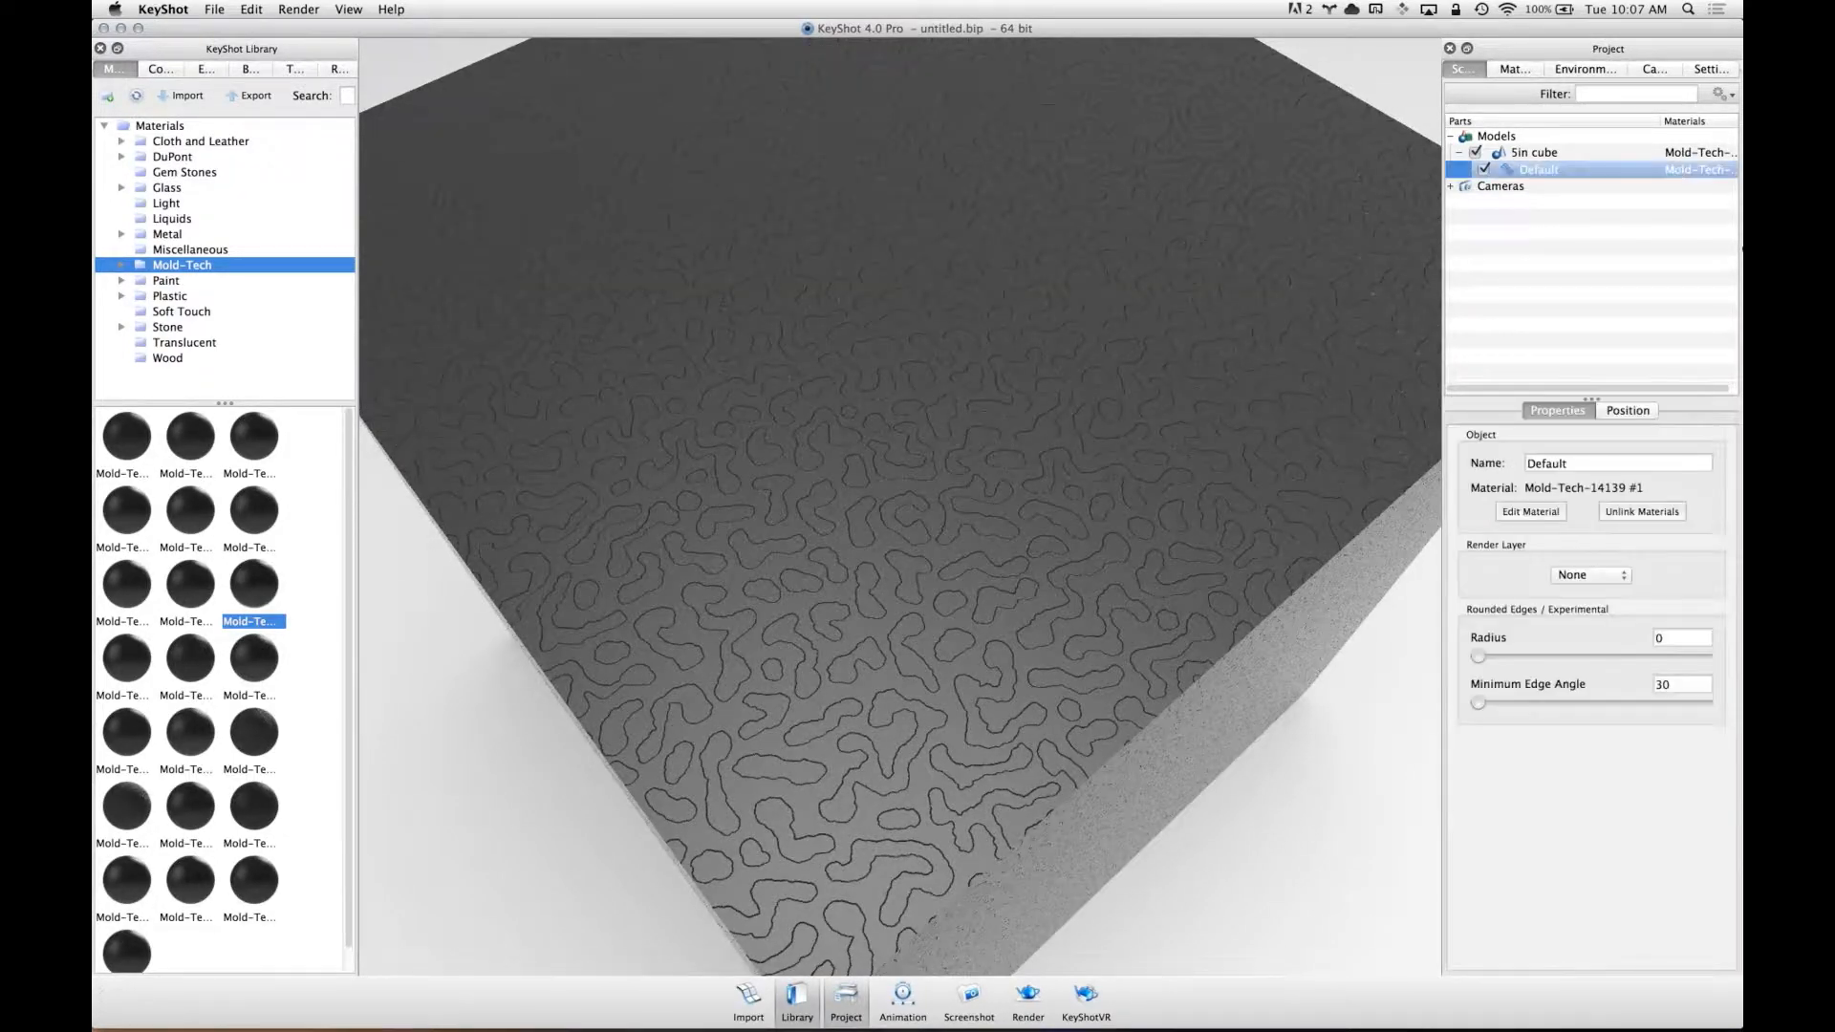
click(1601, 192)
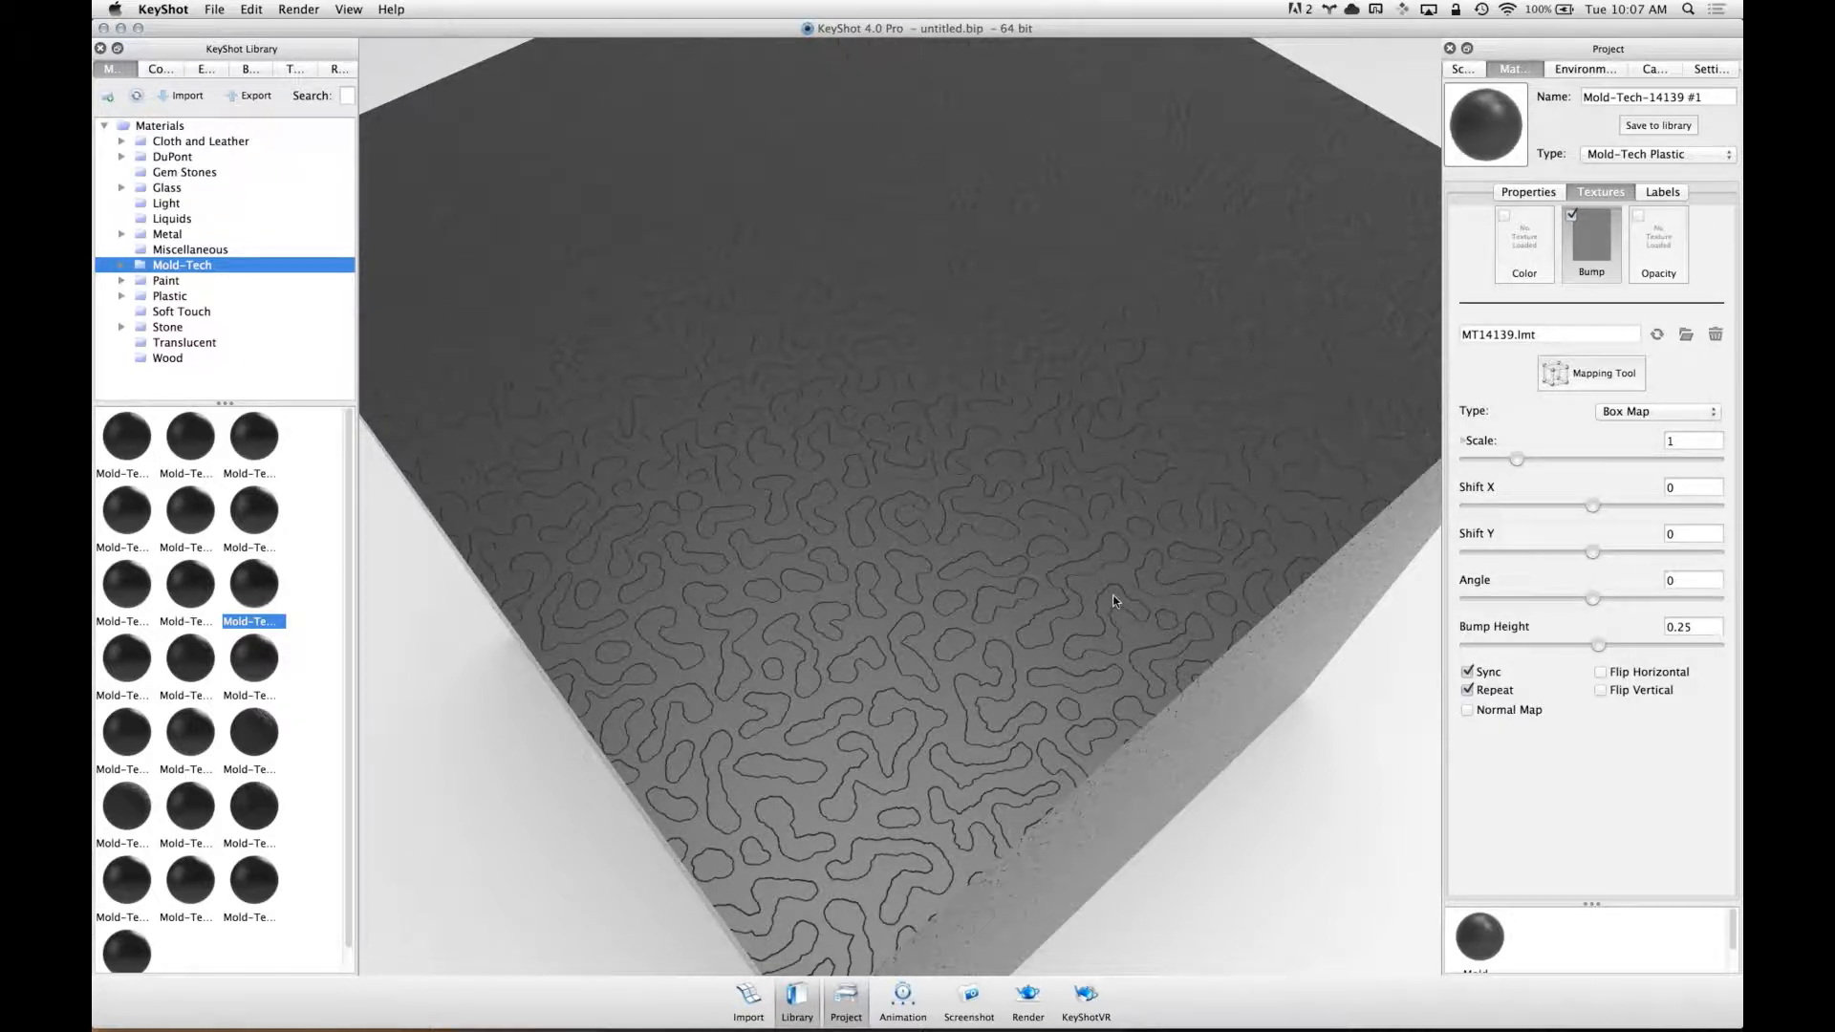
drag(1080, 525, 1068, 590)
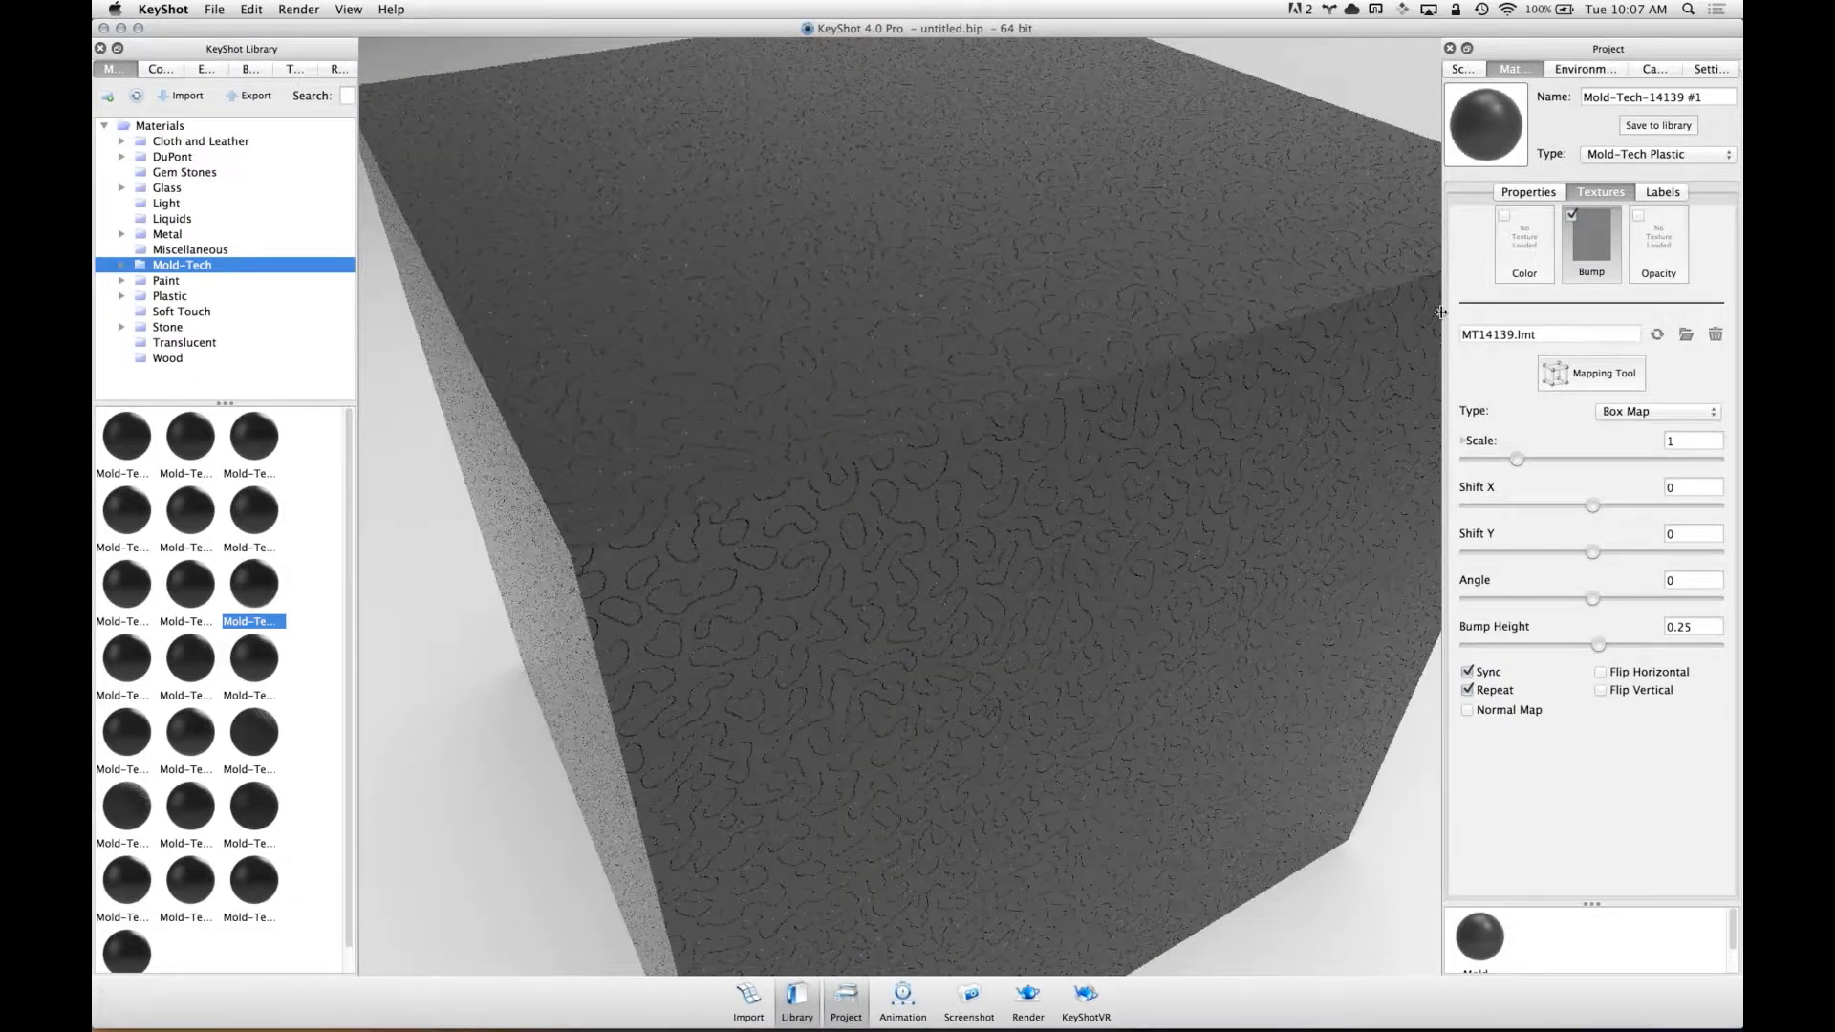
scroll(1189, 460, down, 5)
drag(1189, 461, 954, 464)
mouse_move(954, 467)
mouse_down()
mouse_move(892, 459)
mouse_move(979, 490)
mouse_move(936, 467)
mouse_up()
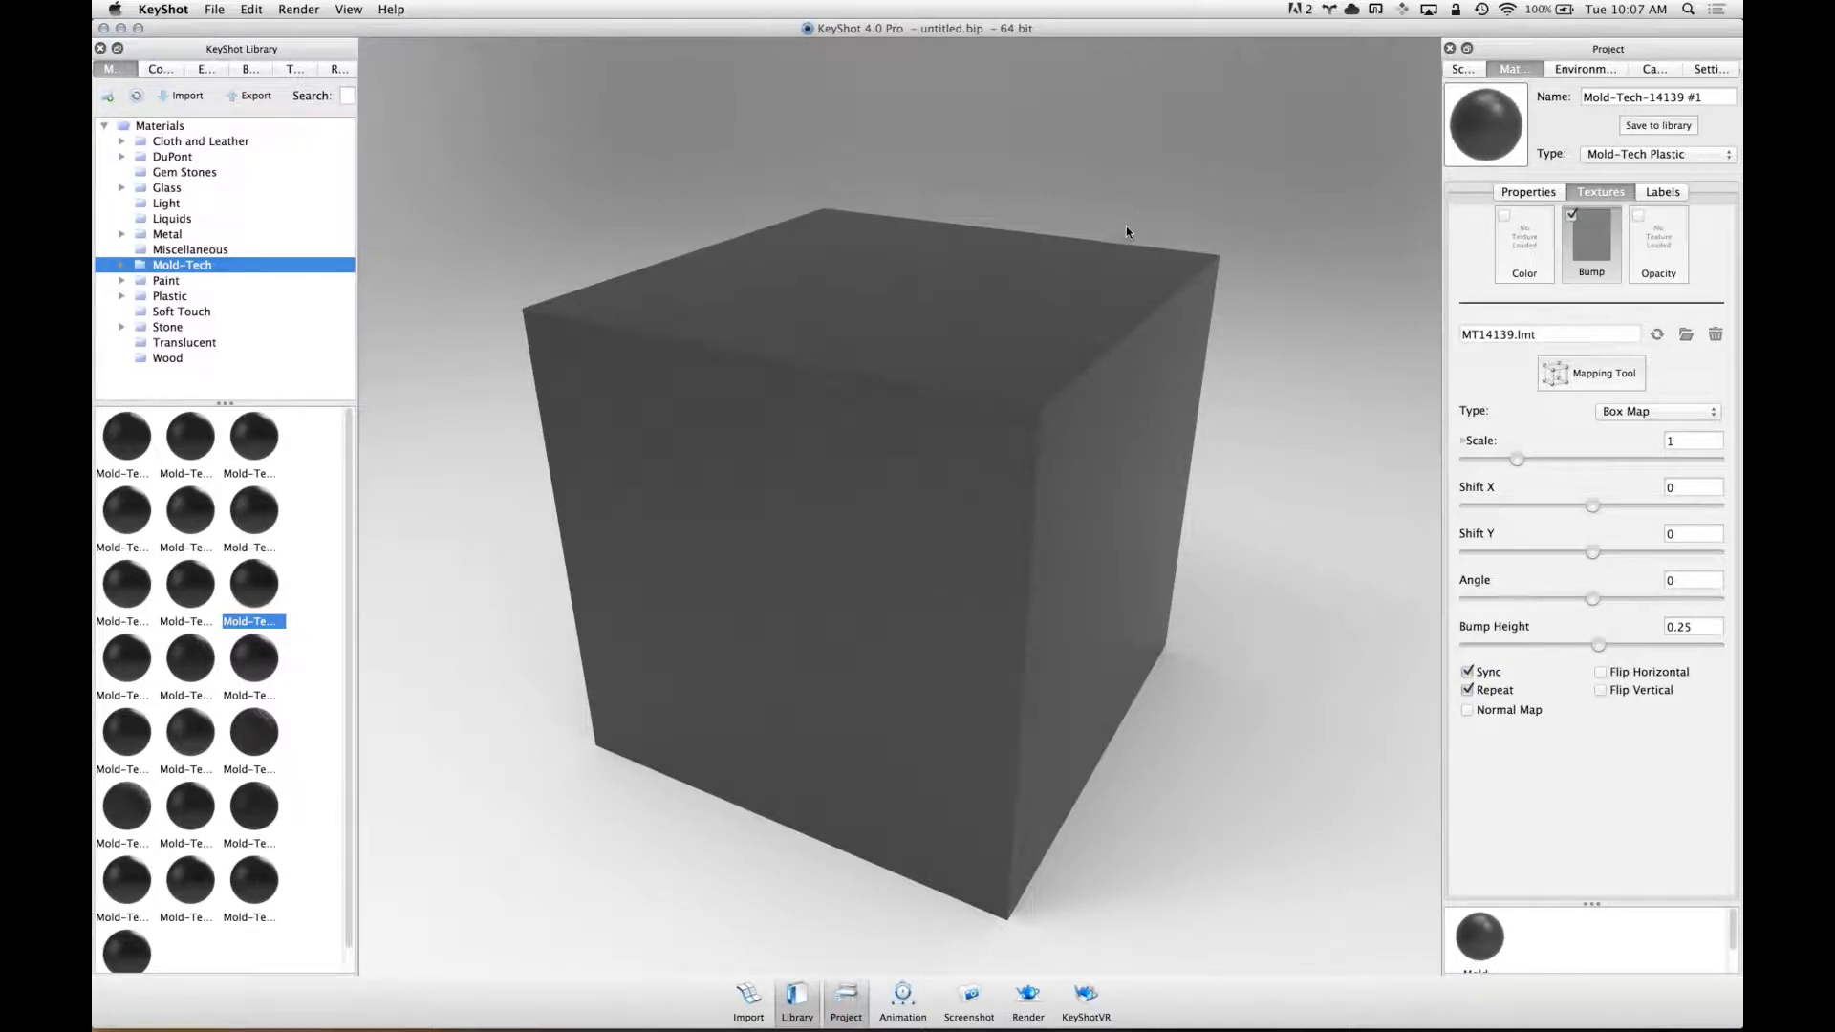
- Start a new scene without saving the current one and import 5in cube.3dm from the 3D Models folder
key(super+n)
click(841, 525)
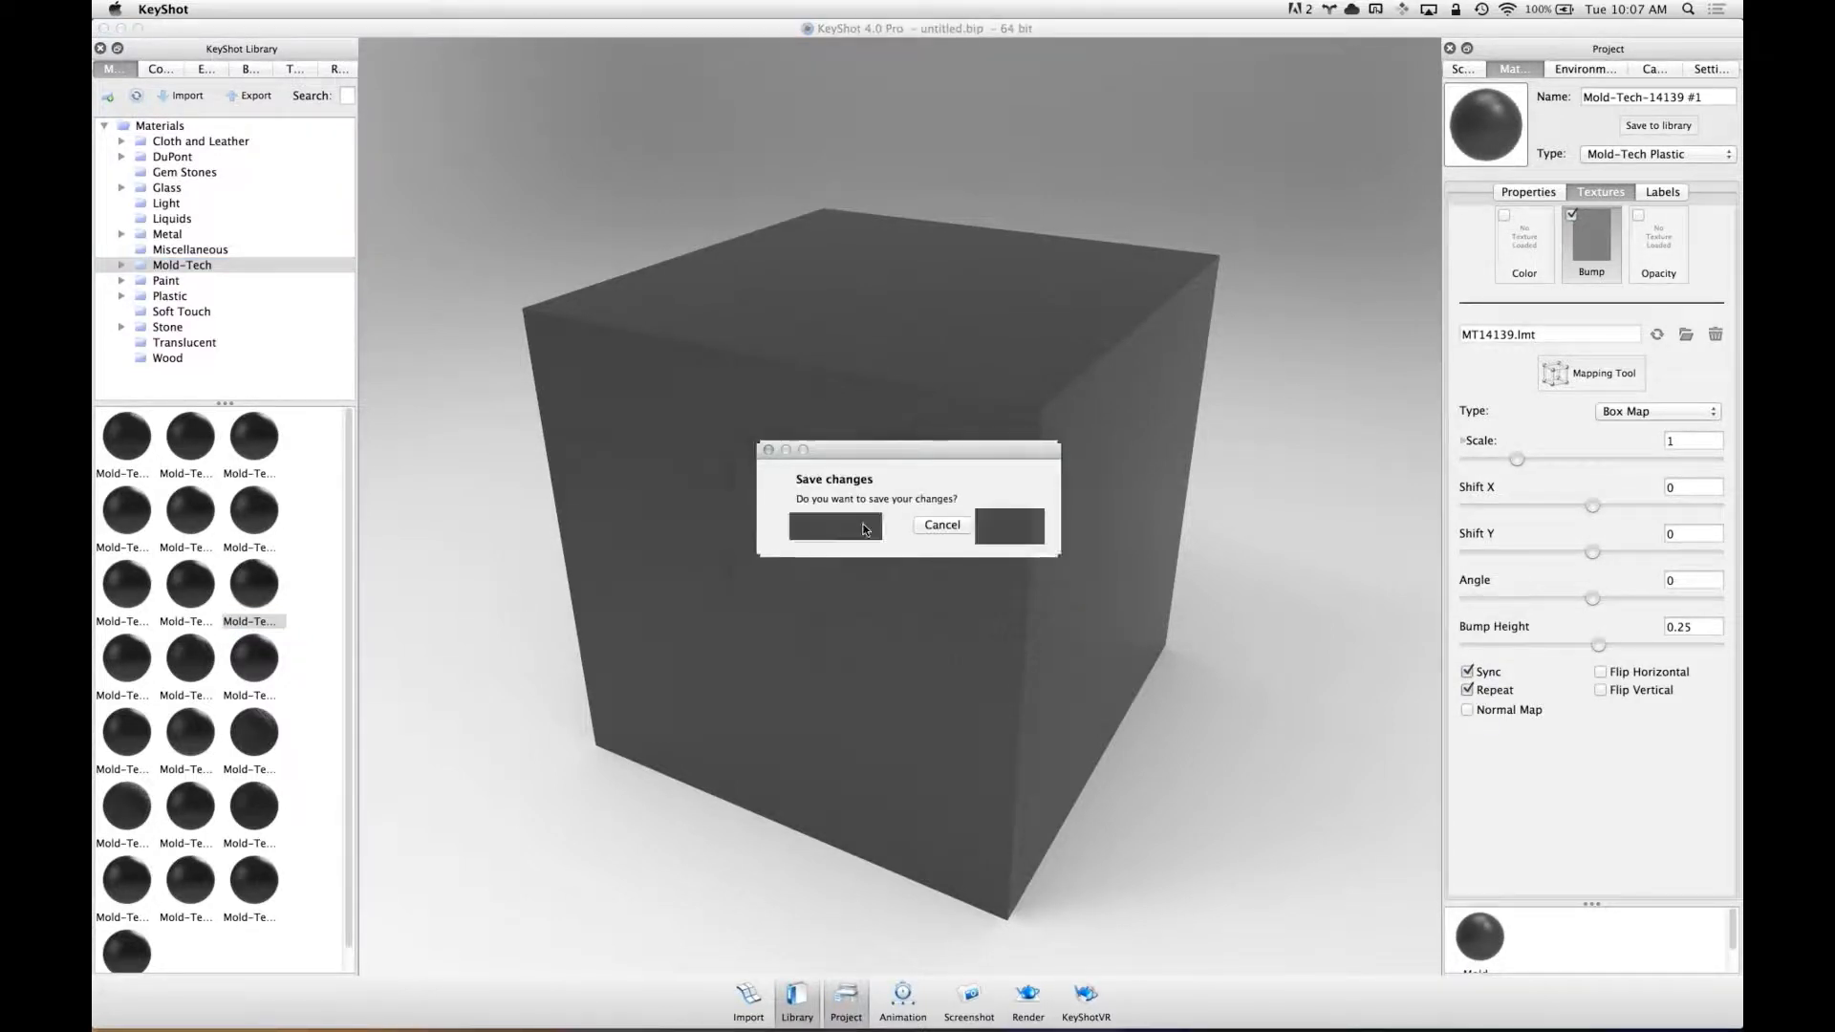
key(super+i)
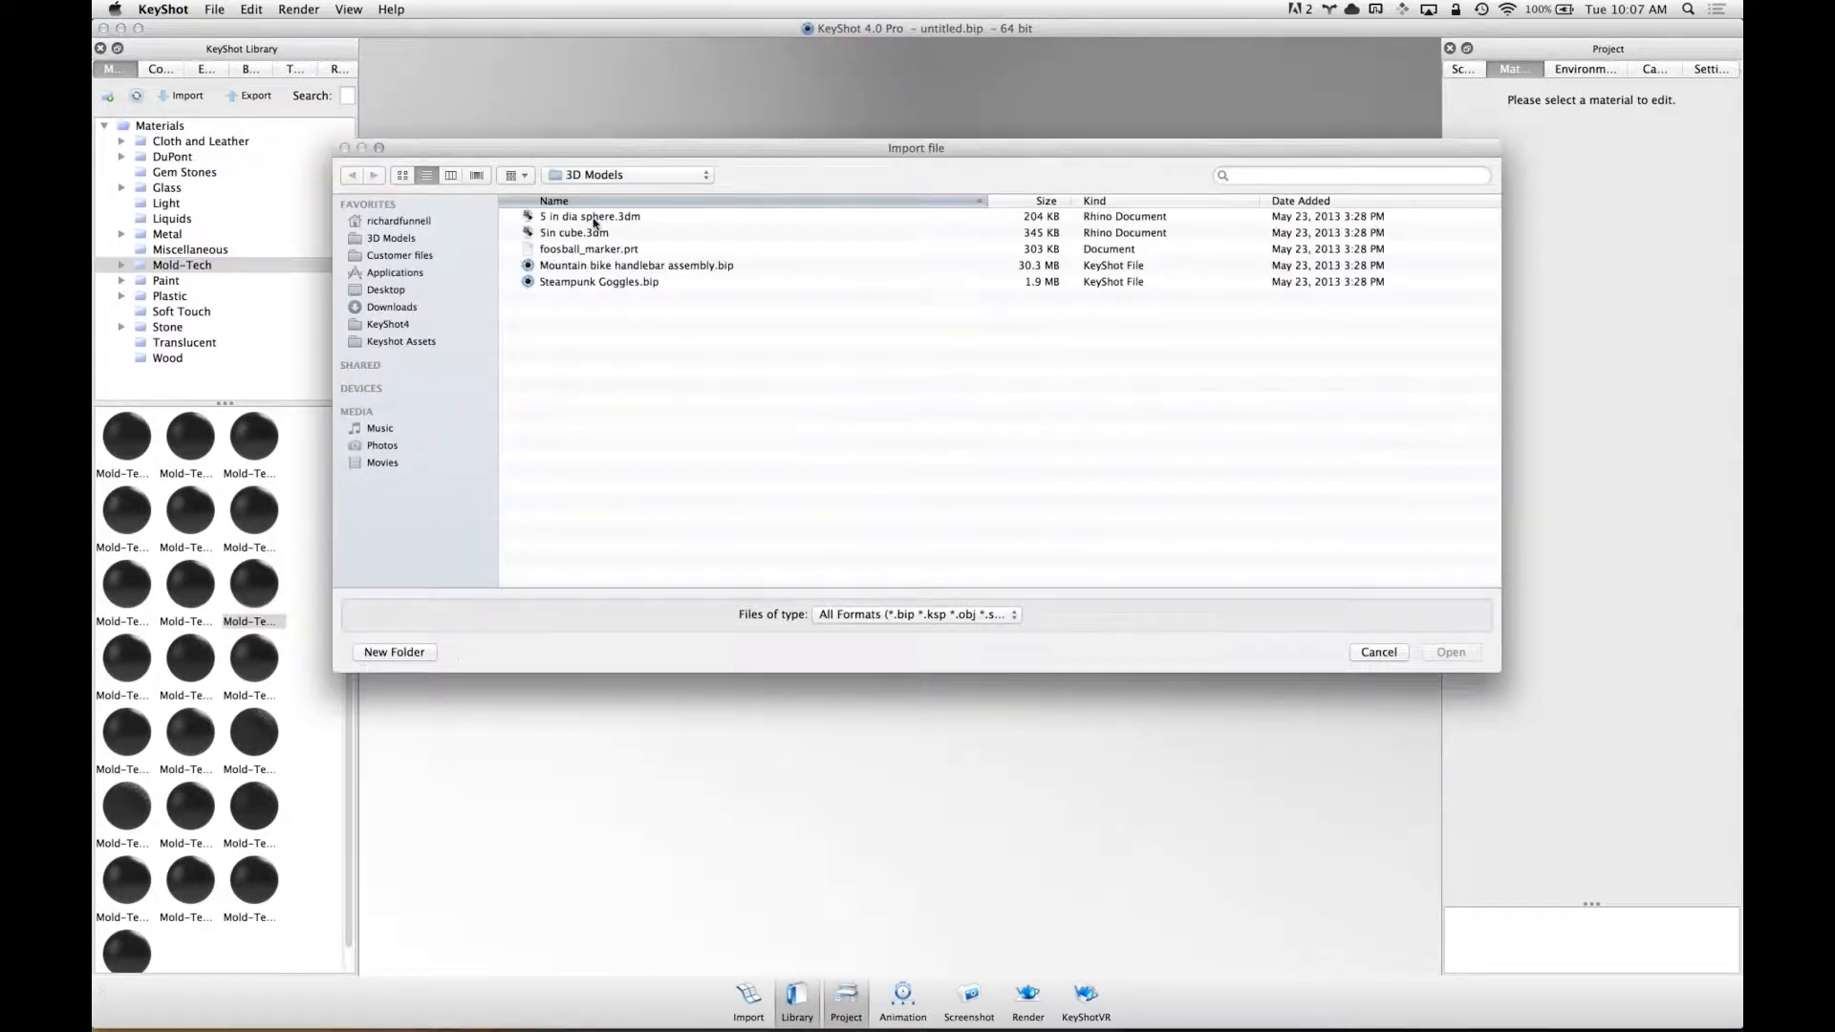
double_click(612, 233)
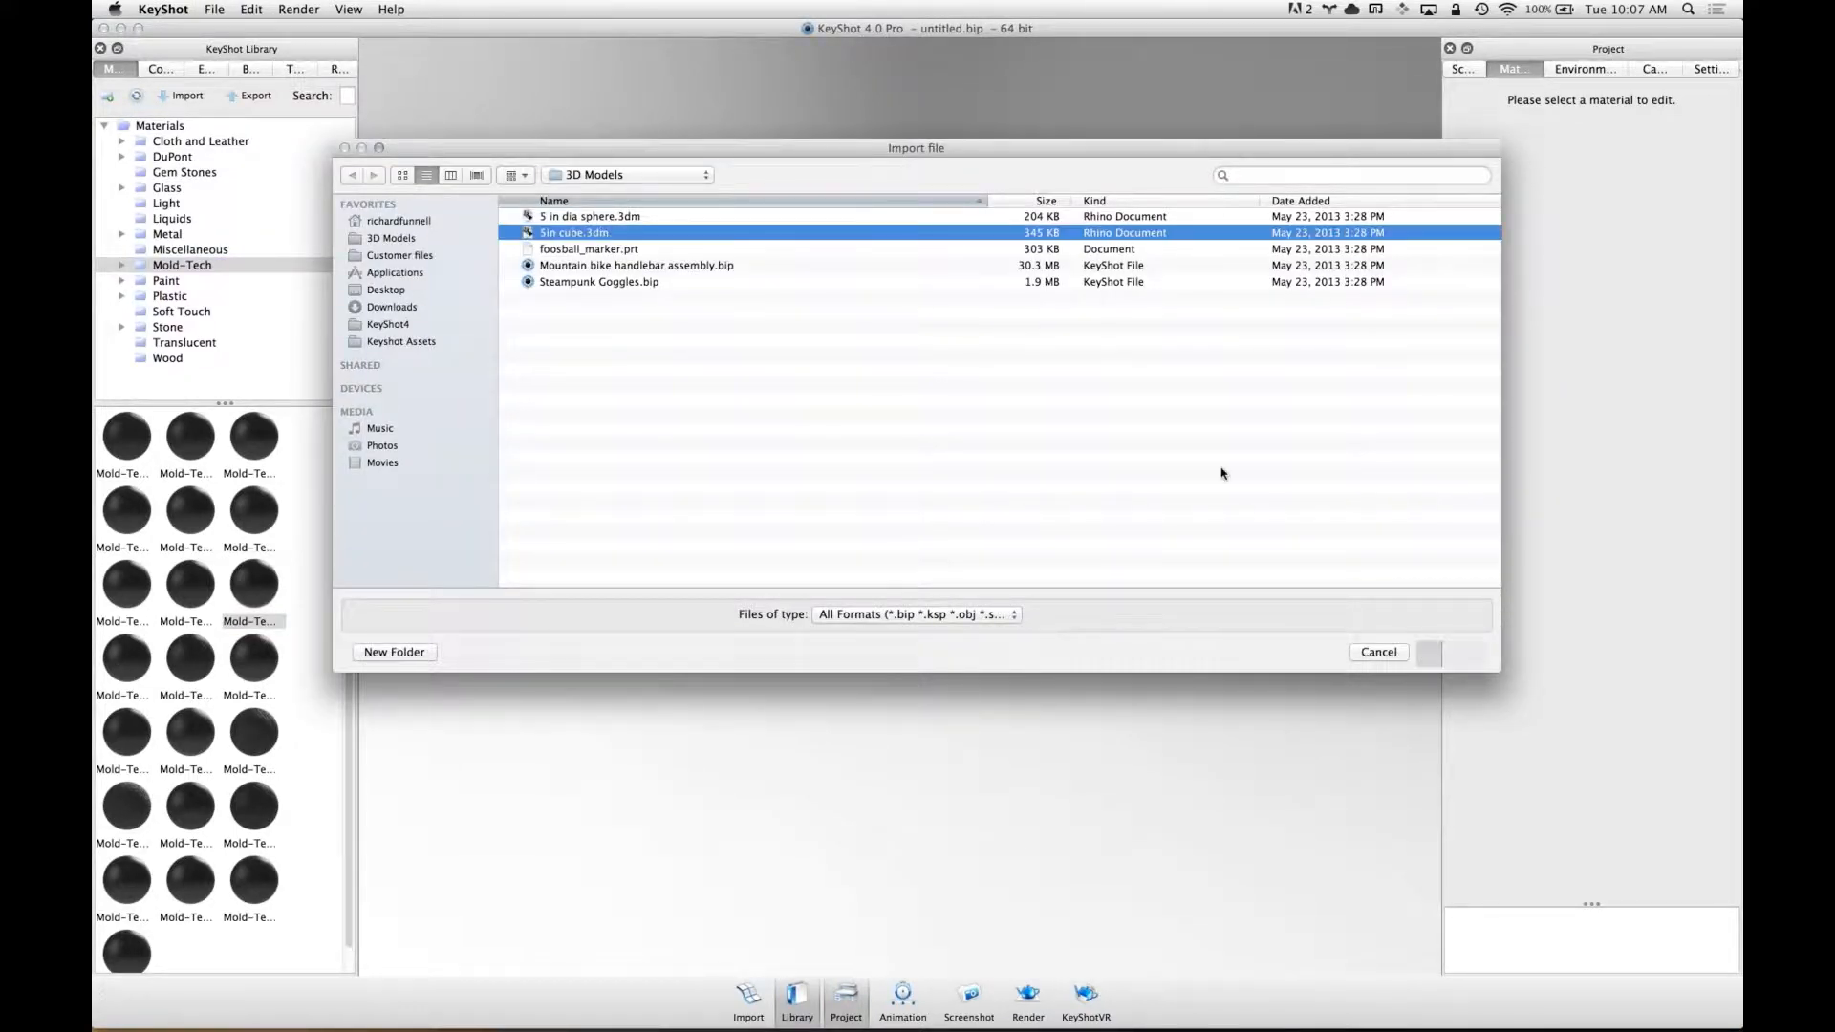
click(1018, 718)
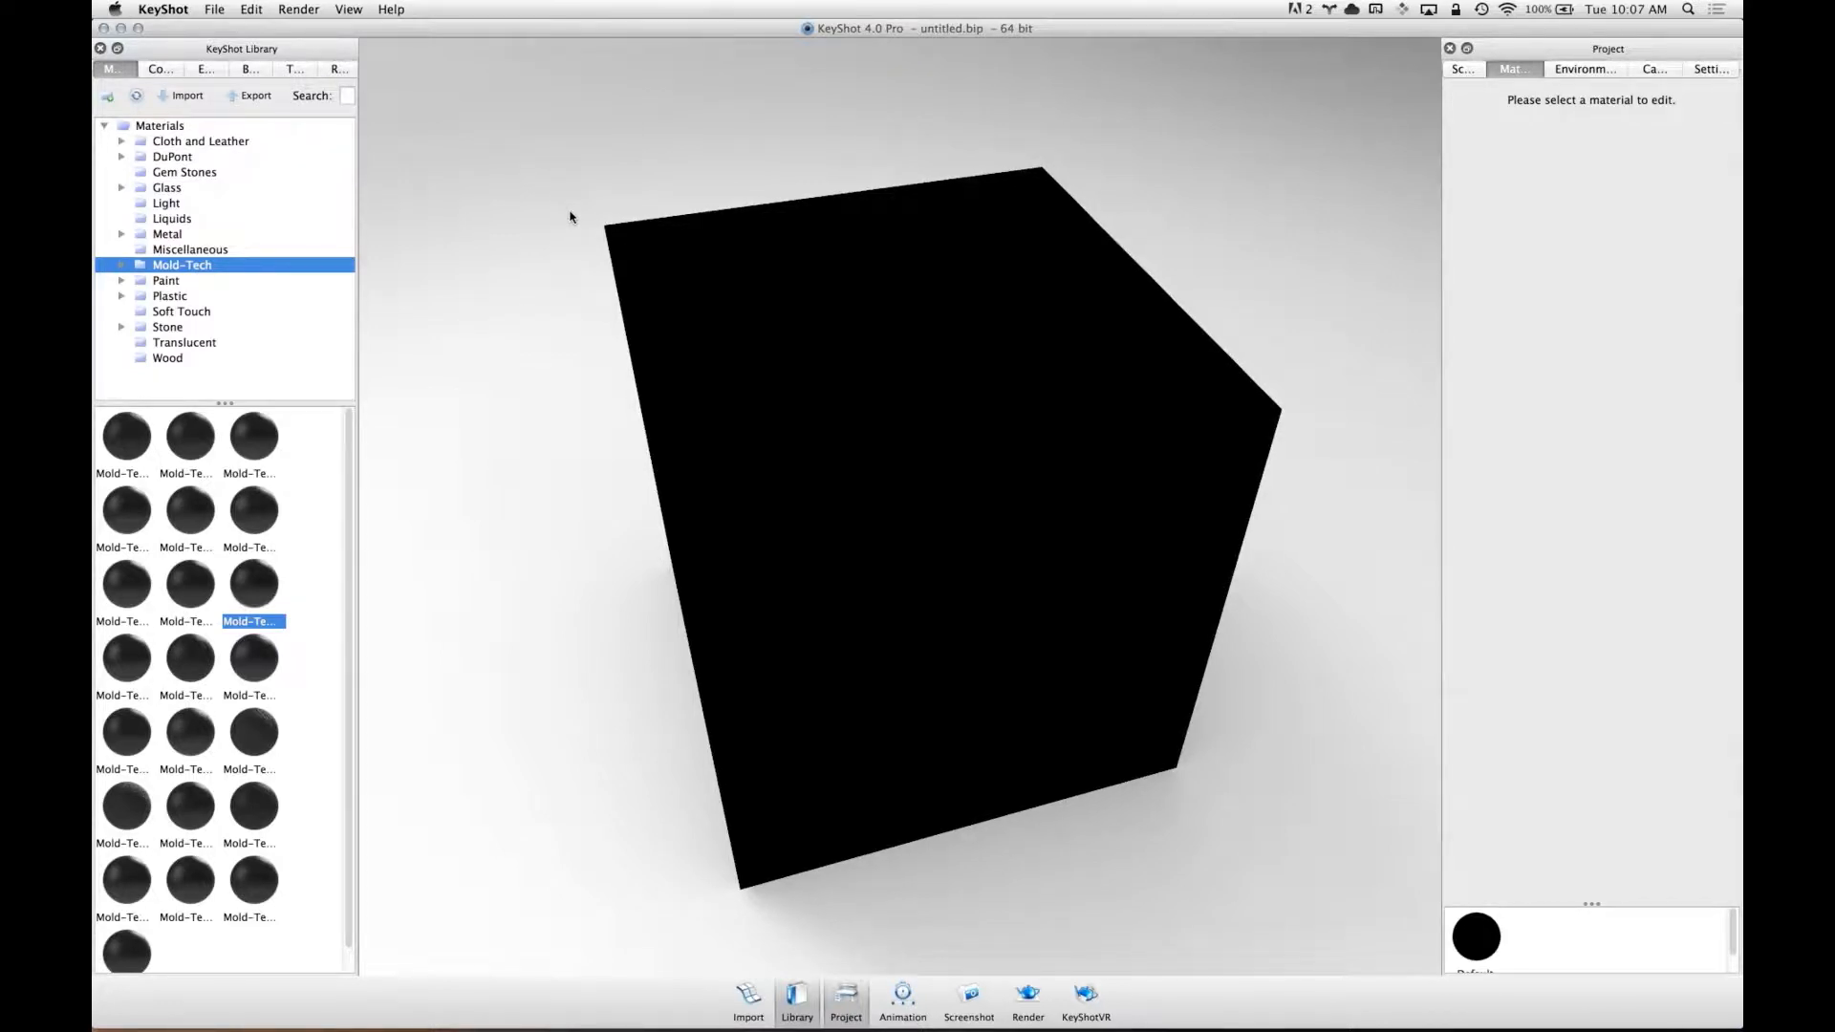
- Show the texture library and look through the image files in the Desktop's Textures folder in a widened Finder window
click(305, 72)
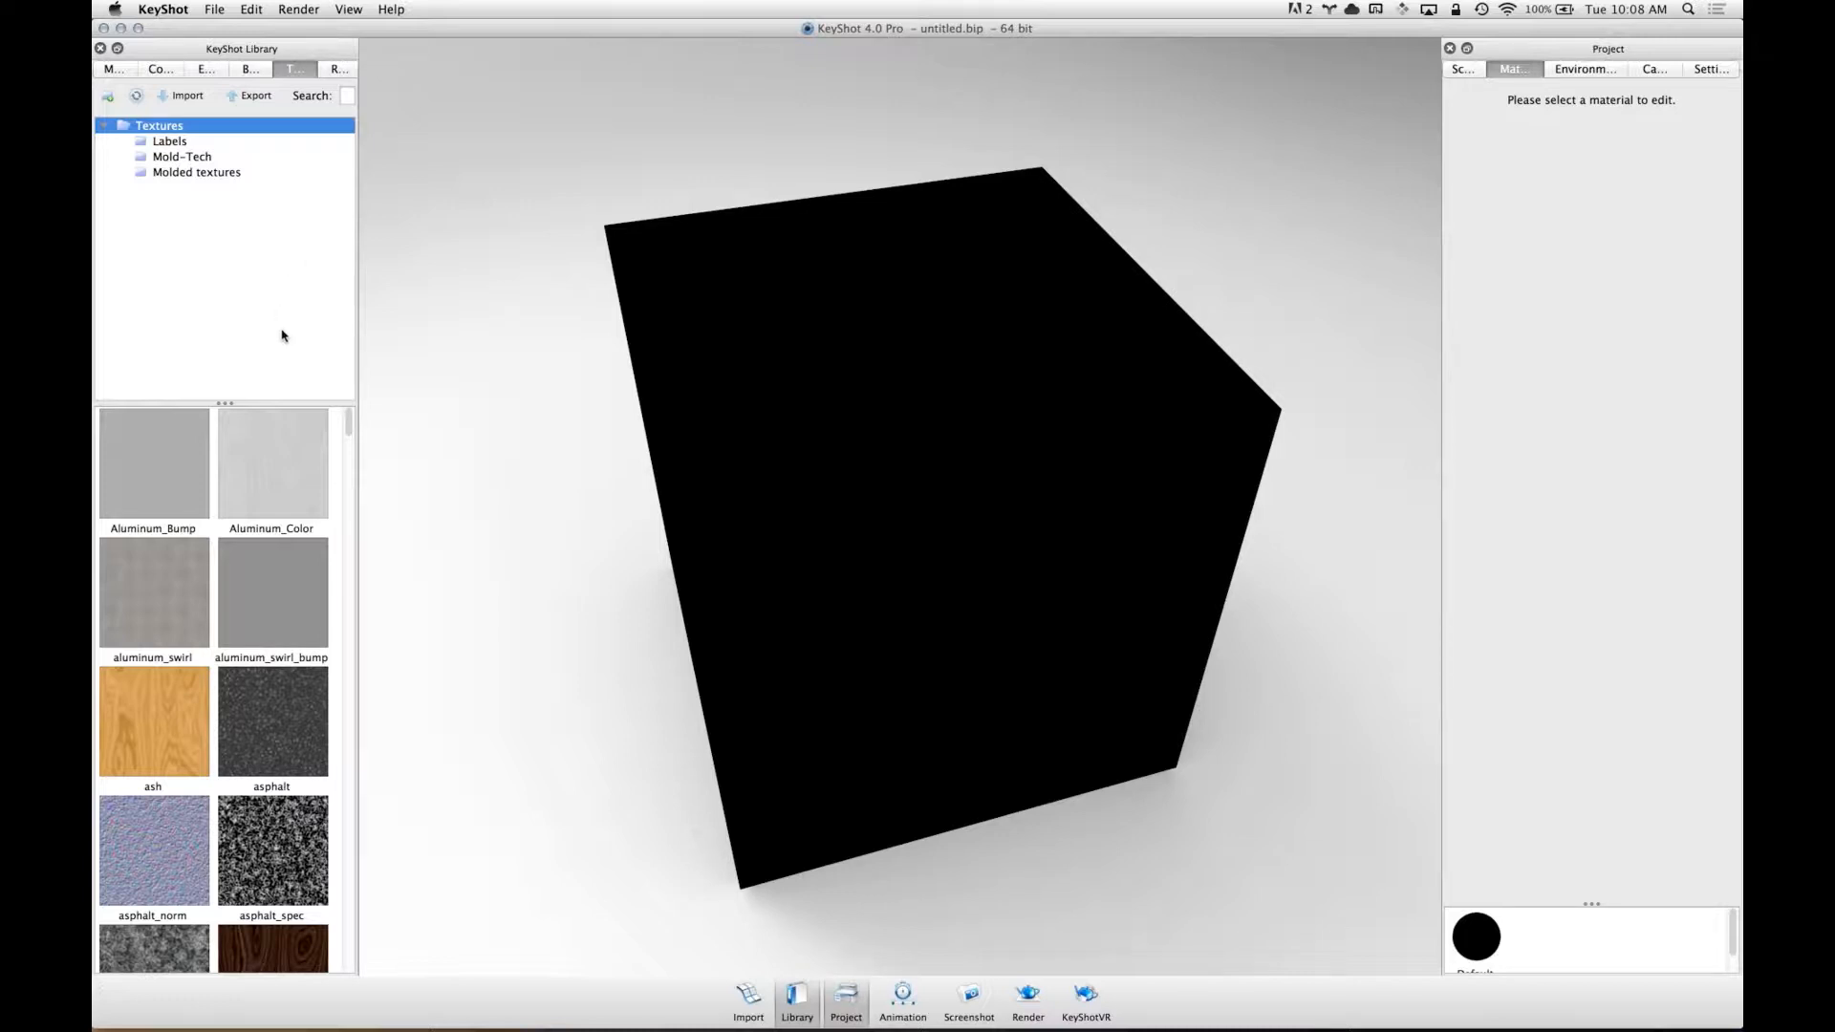
key(super+Tab)
click(915, 524)
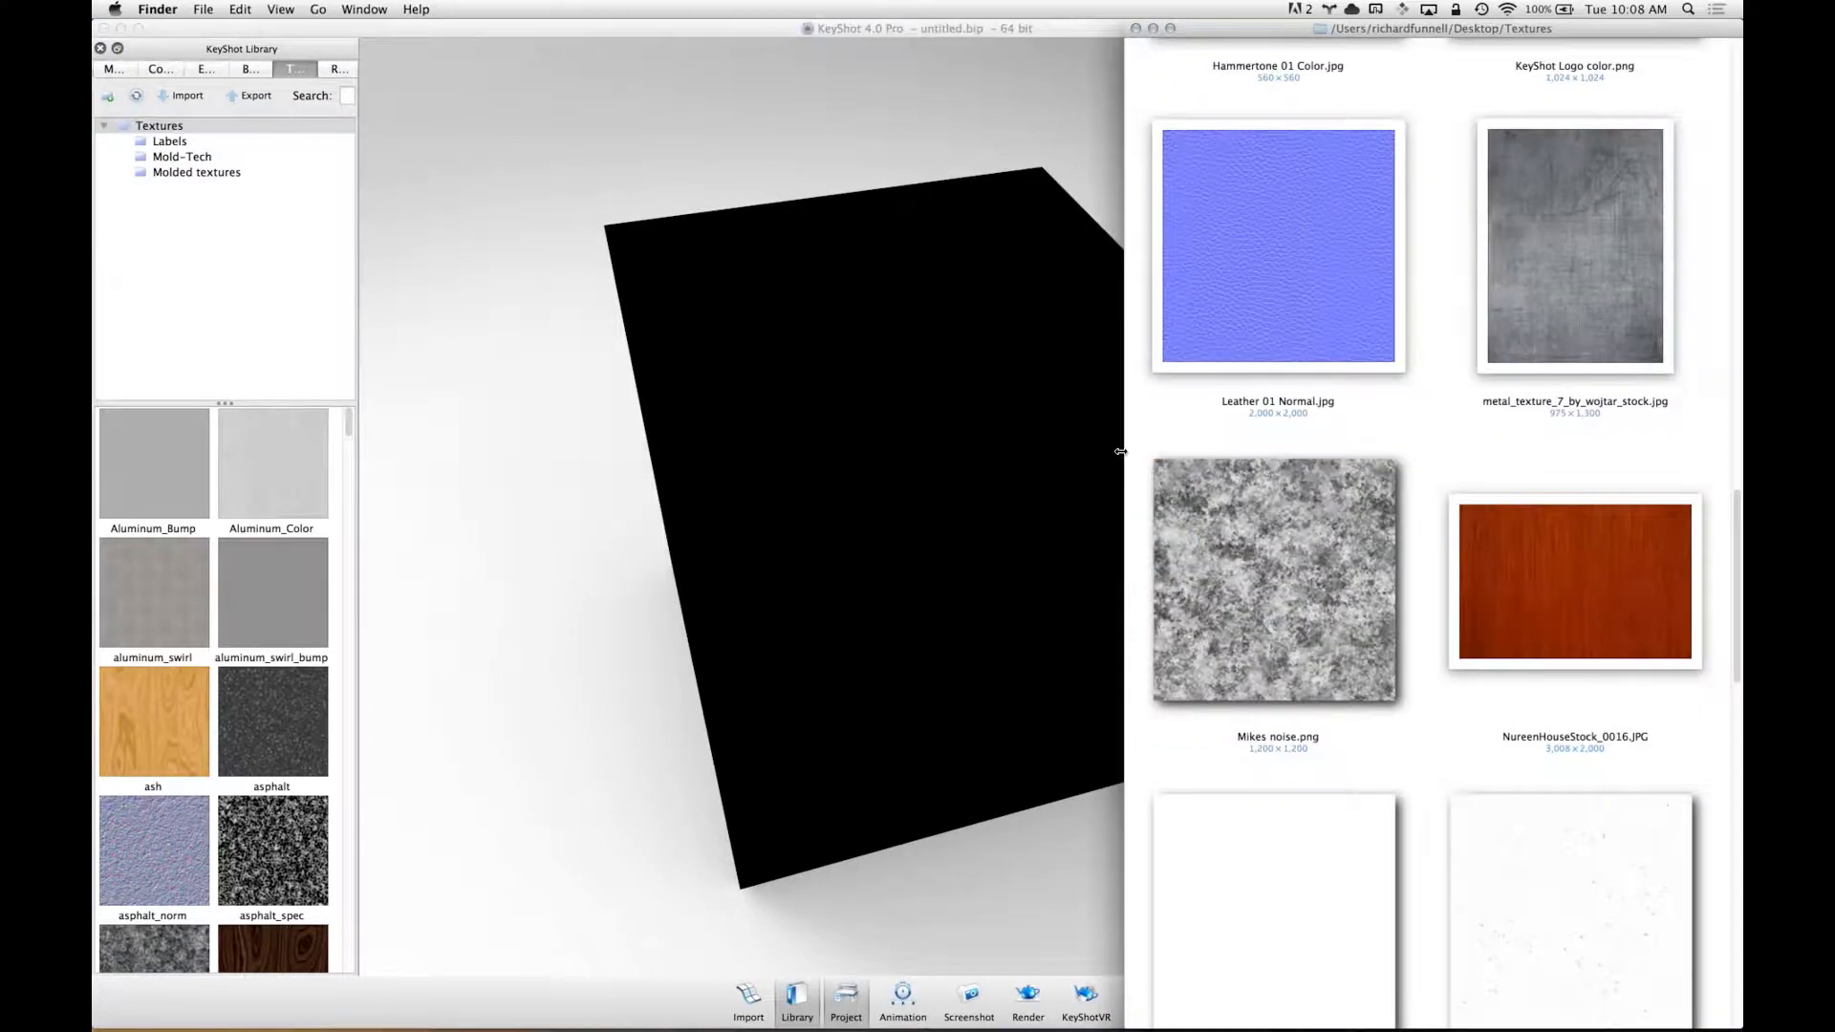
drag(727, 409, 578, 411)
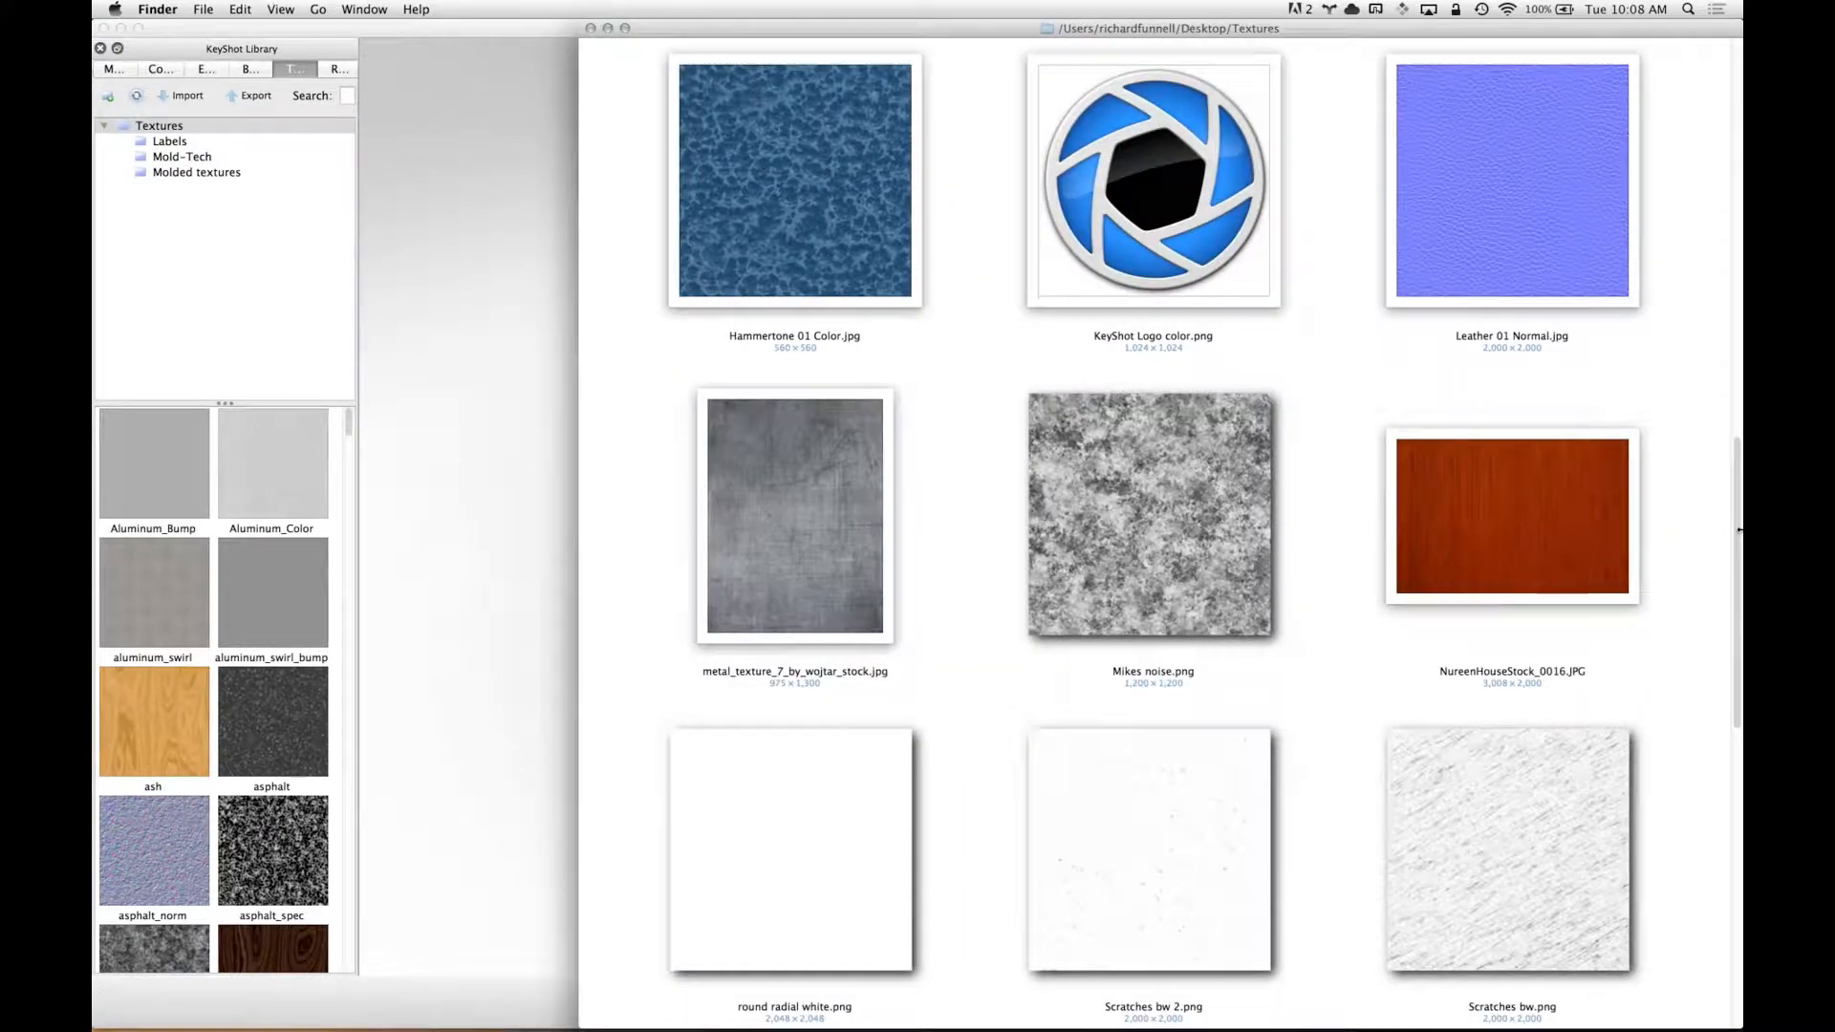
scroll(1733, 782, down, 8)
scroll(1704, 319, up, 20)
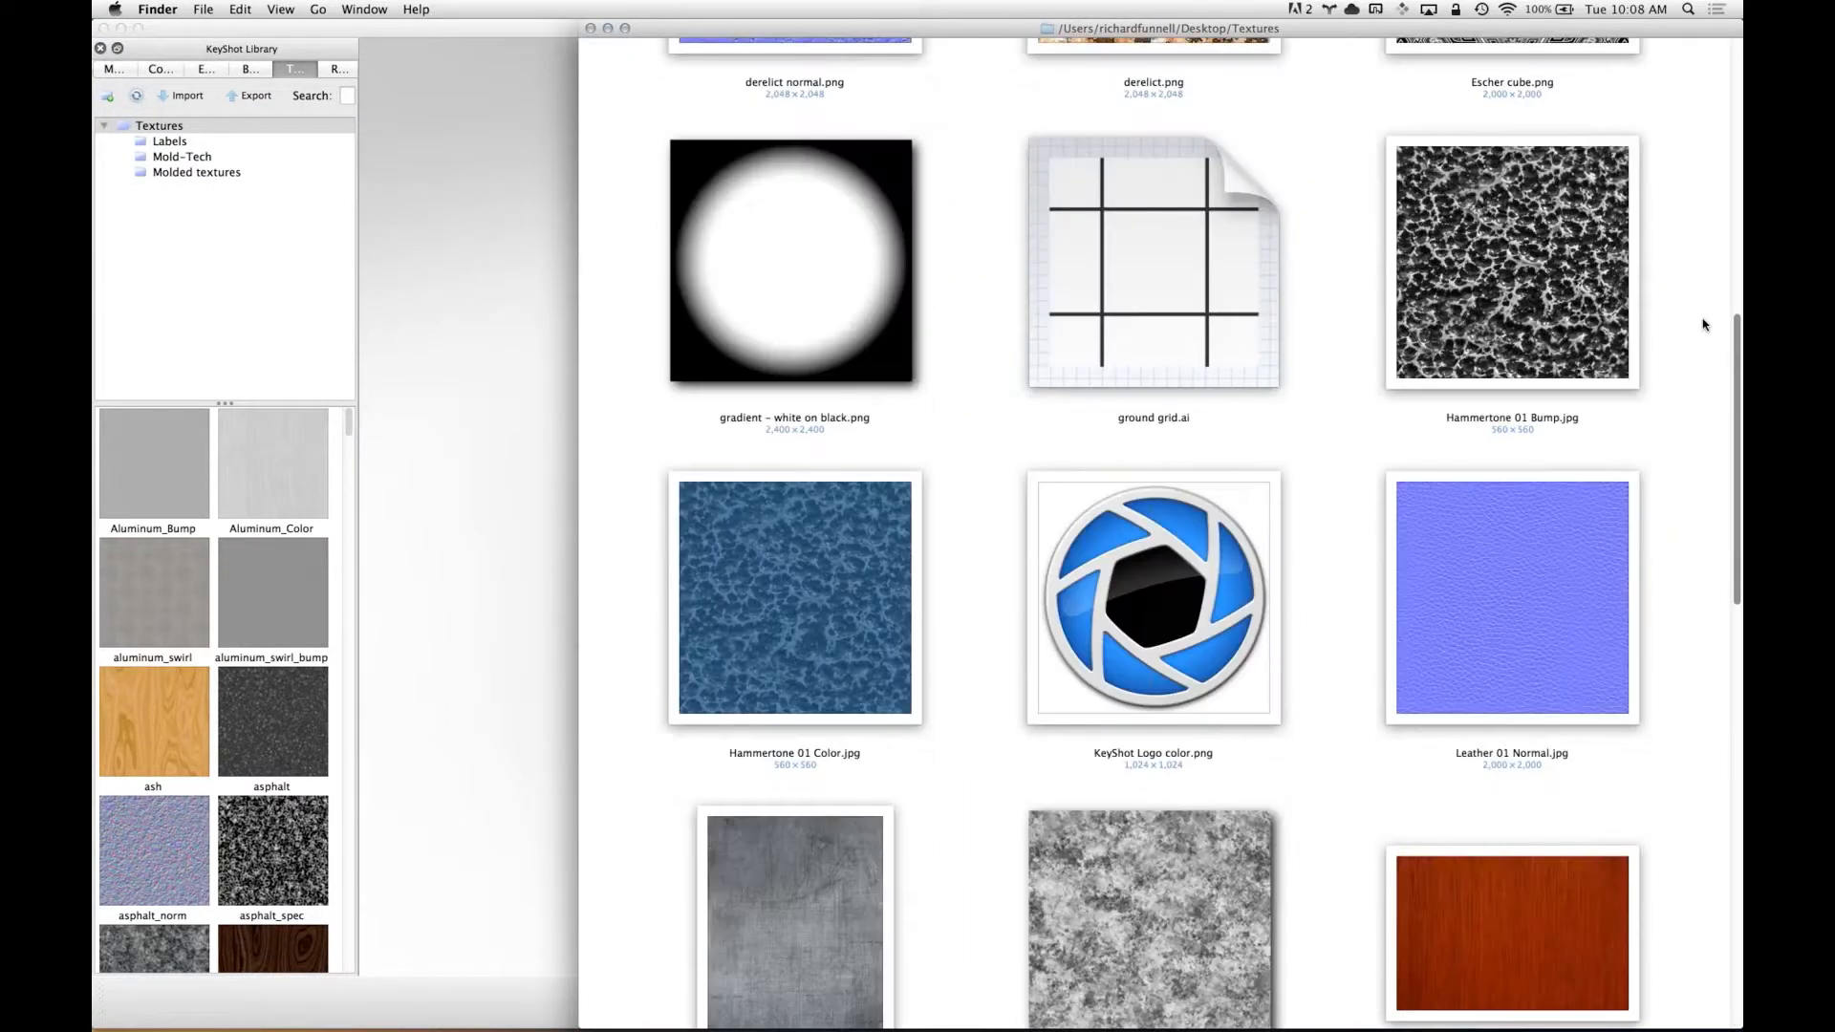
scroll(1717, 434, down, 8)
scroll(1718, 434, down, 3)
scroll(1725, 356, up, 5)
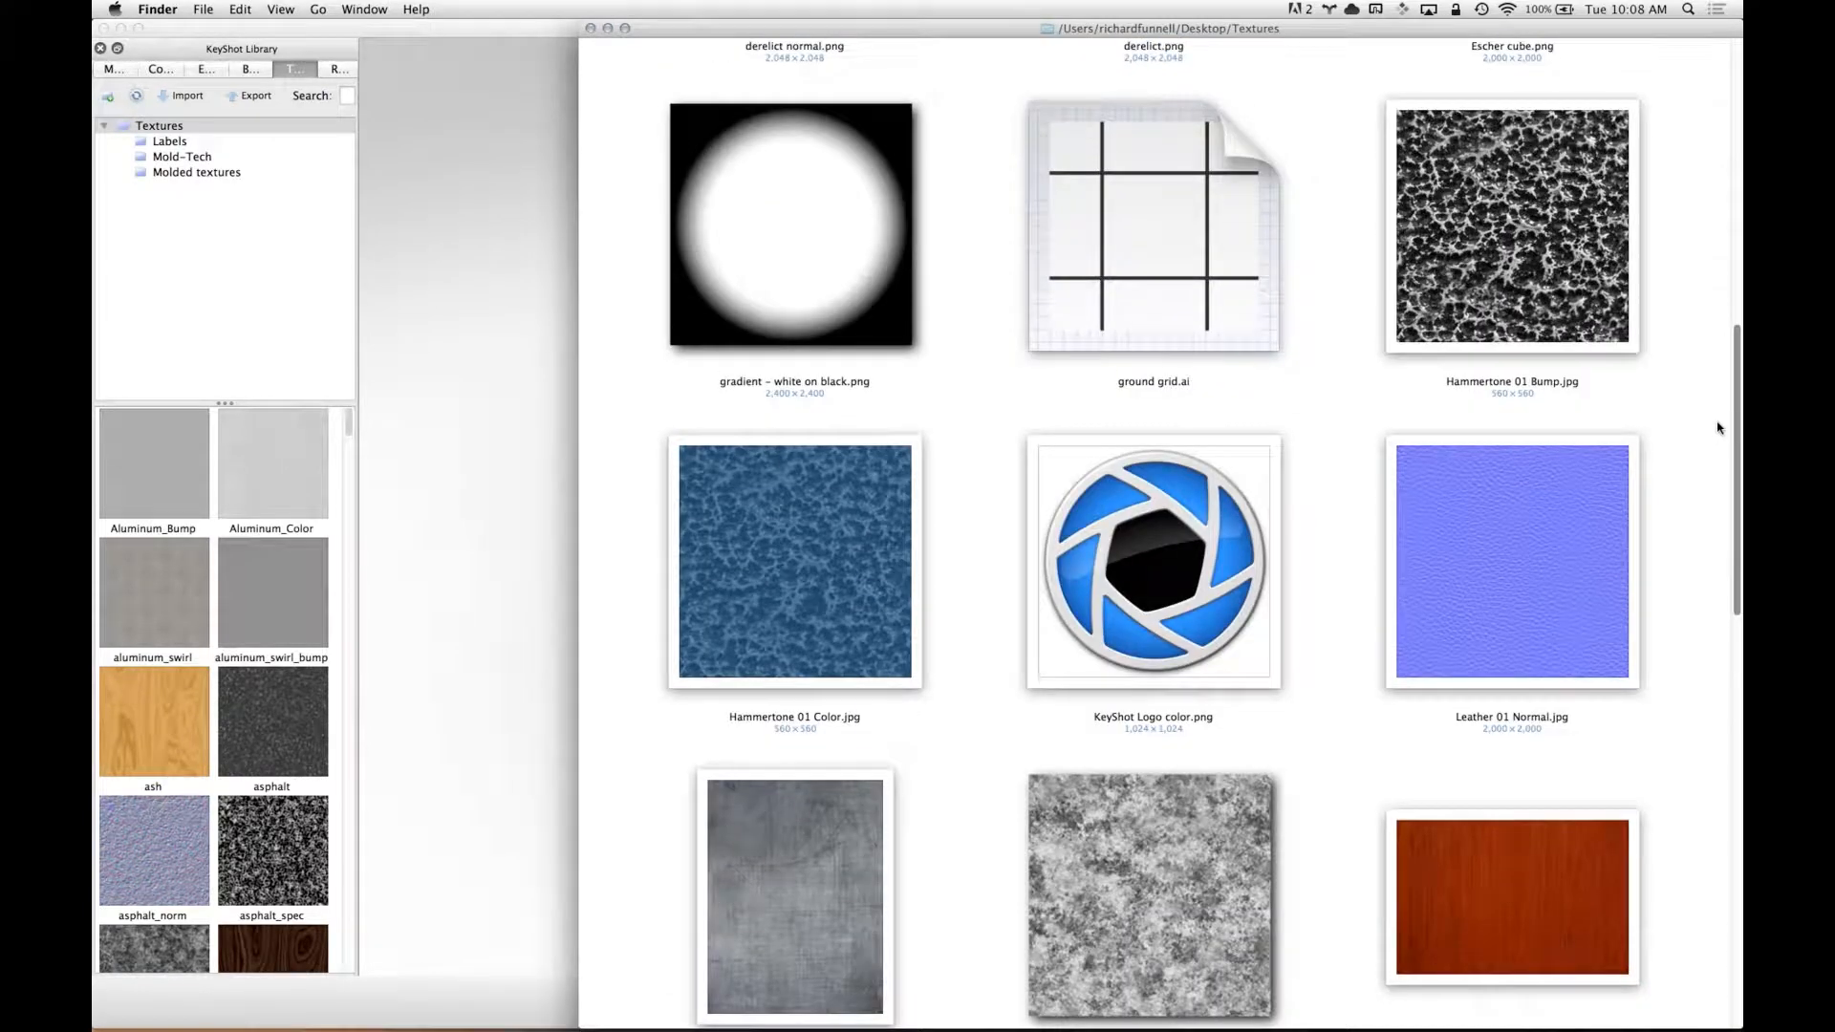
scroll(1725, 356, down, 5)
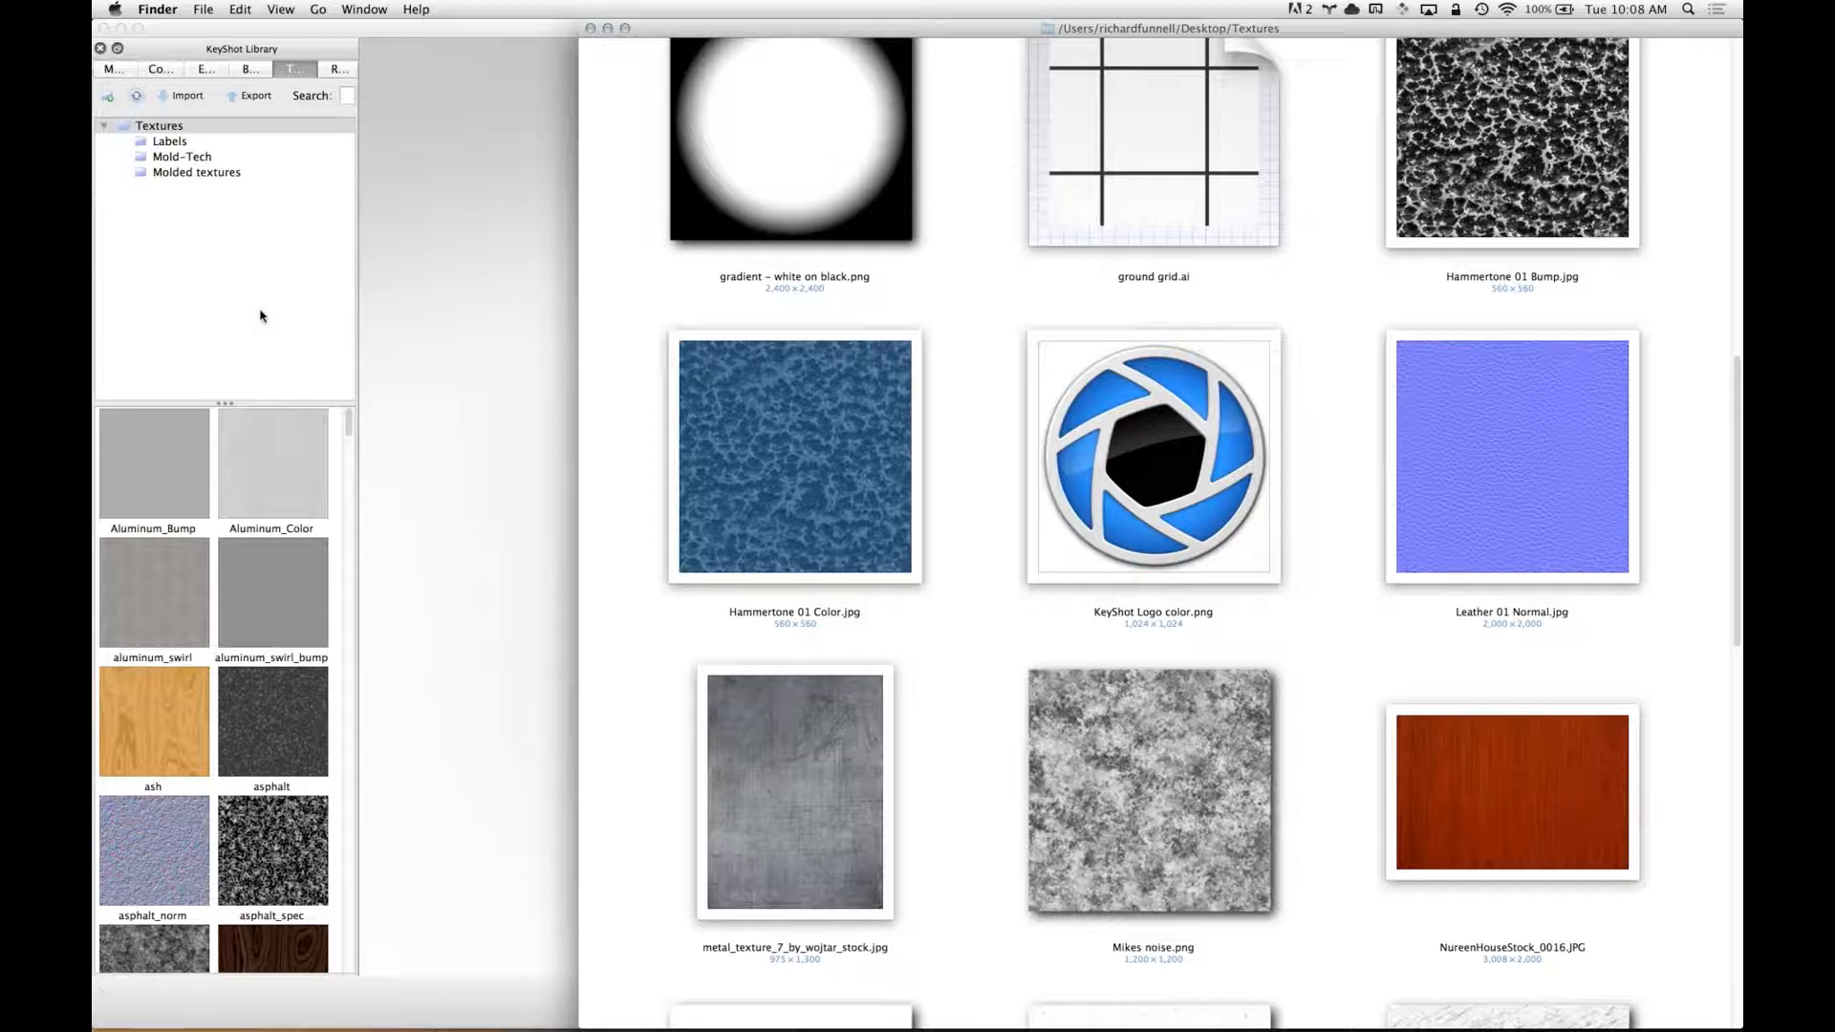
- Switch back to KeyShot and add a folder named My Textures under the library's main Textures folder
click(191, 172)
click(164, 127)
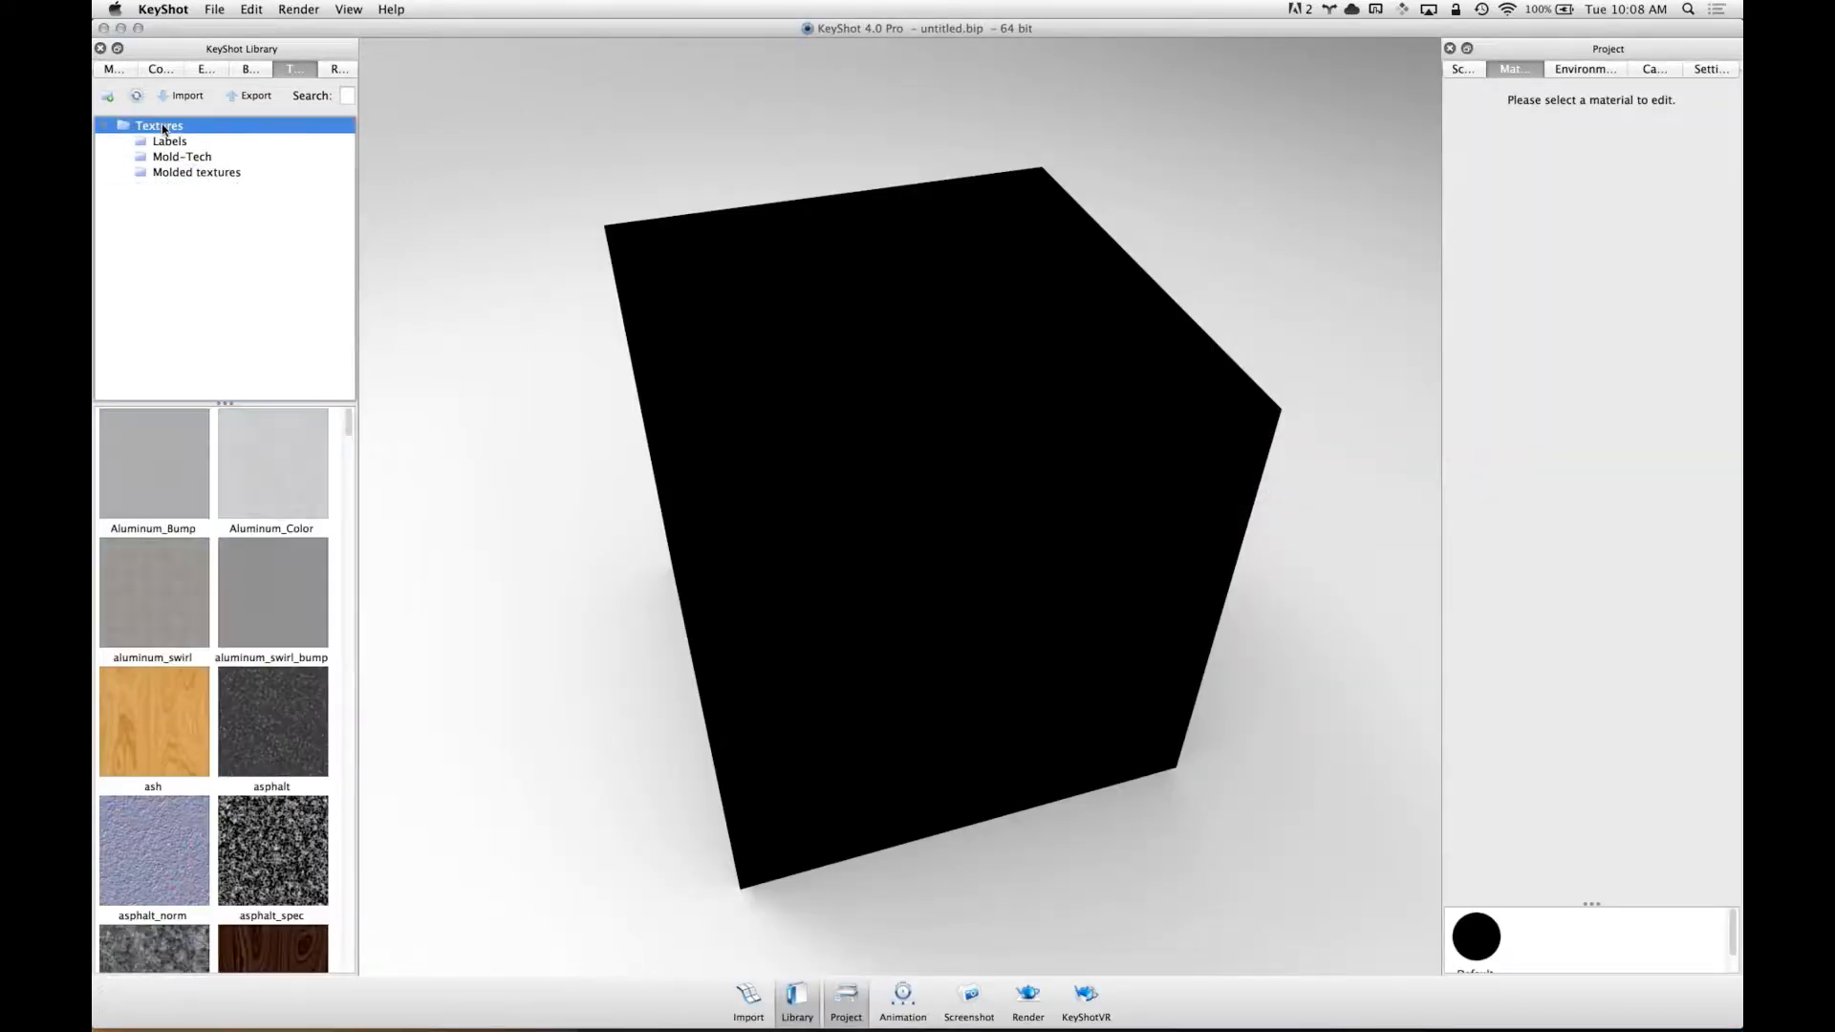
click(107, 96)
text(My )
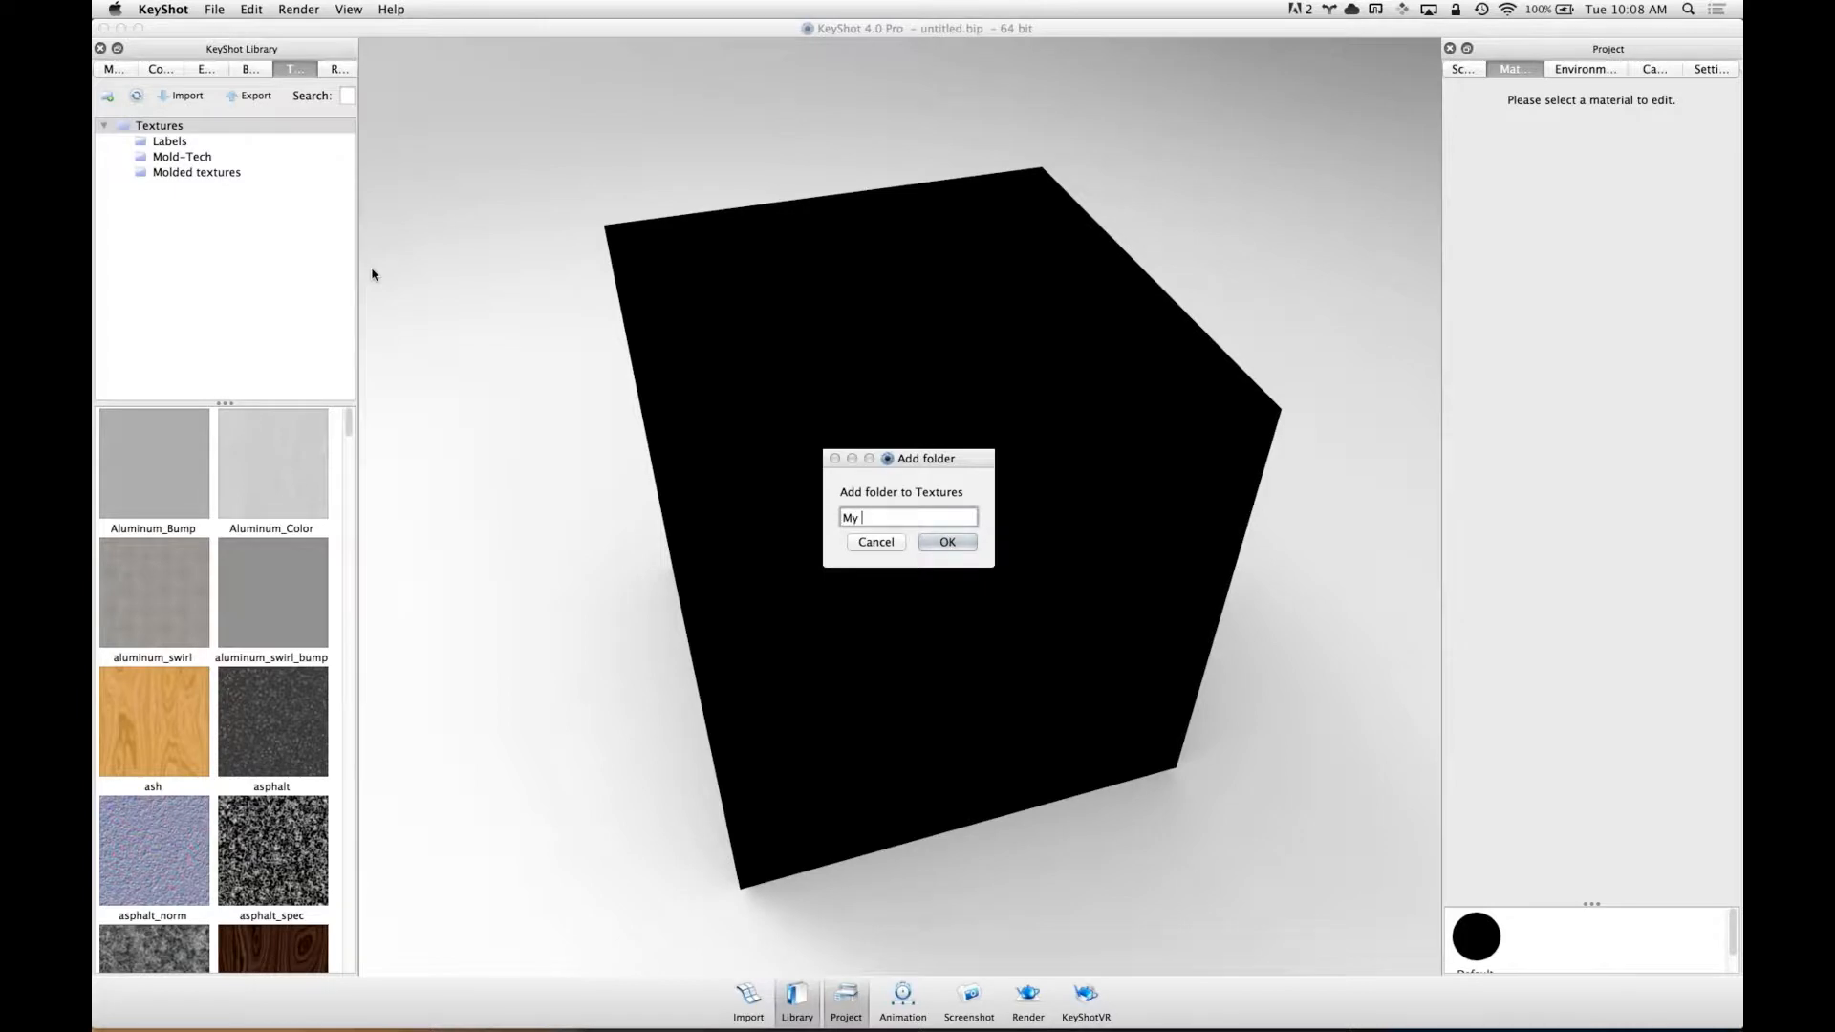
text(Textures)
key(Return)
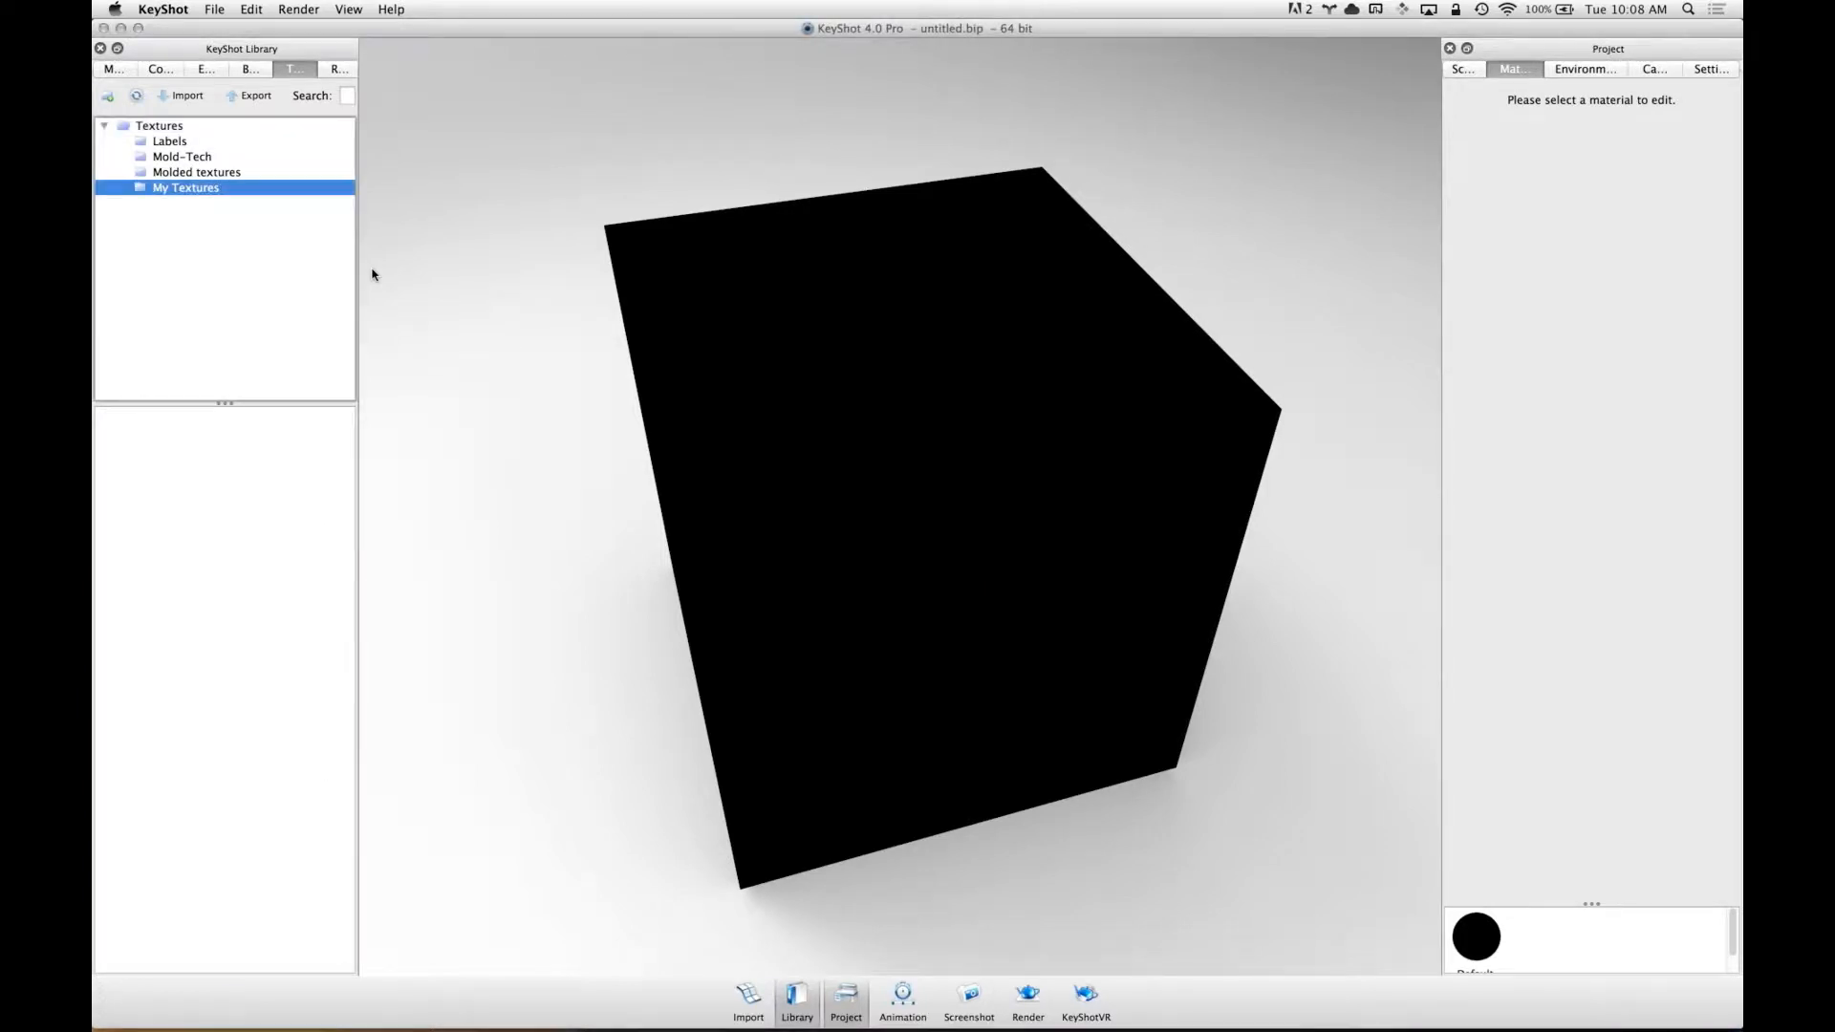
- Import all JPEG and PNG images from the Desktop's Textures folder into My Textures, sorting the files by kind to select them
click(187, 95)
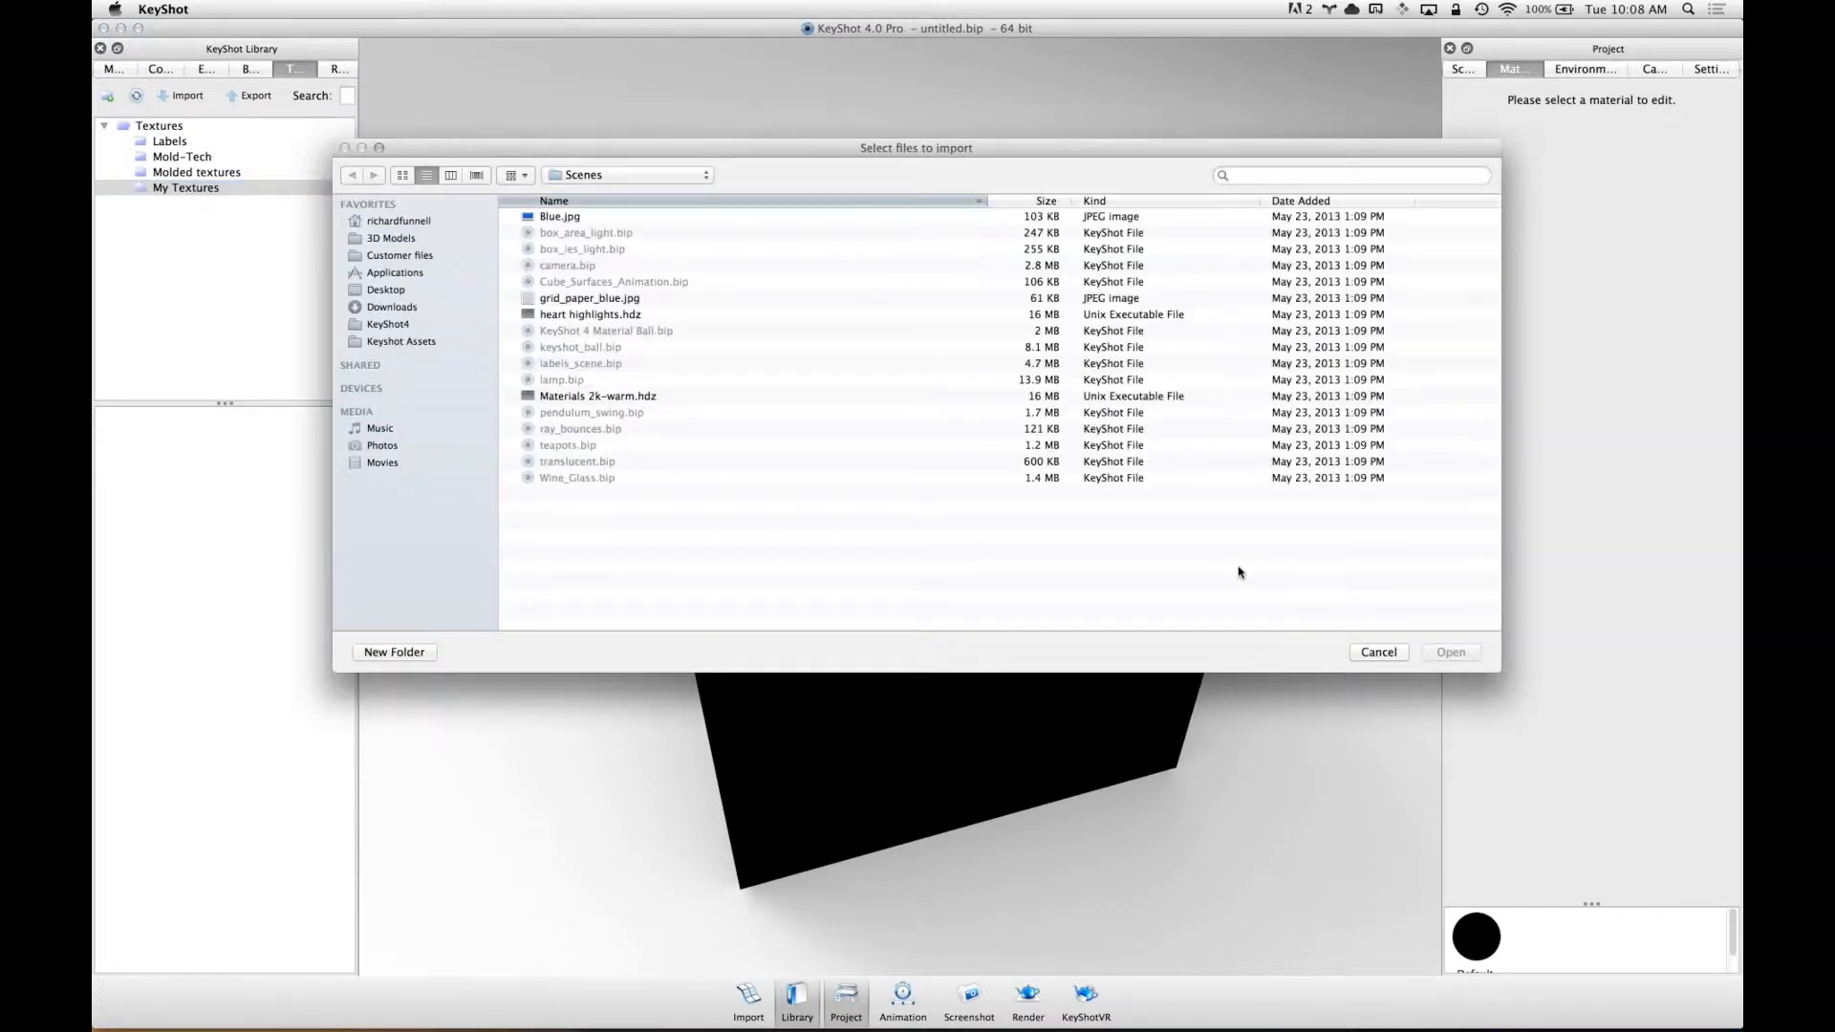
key(super+shift+d)
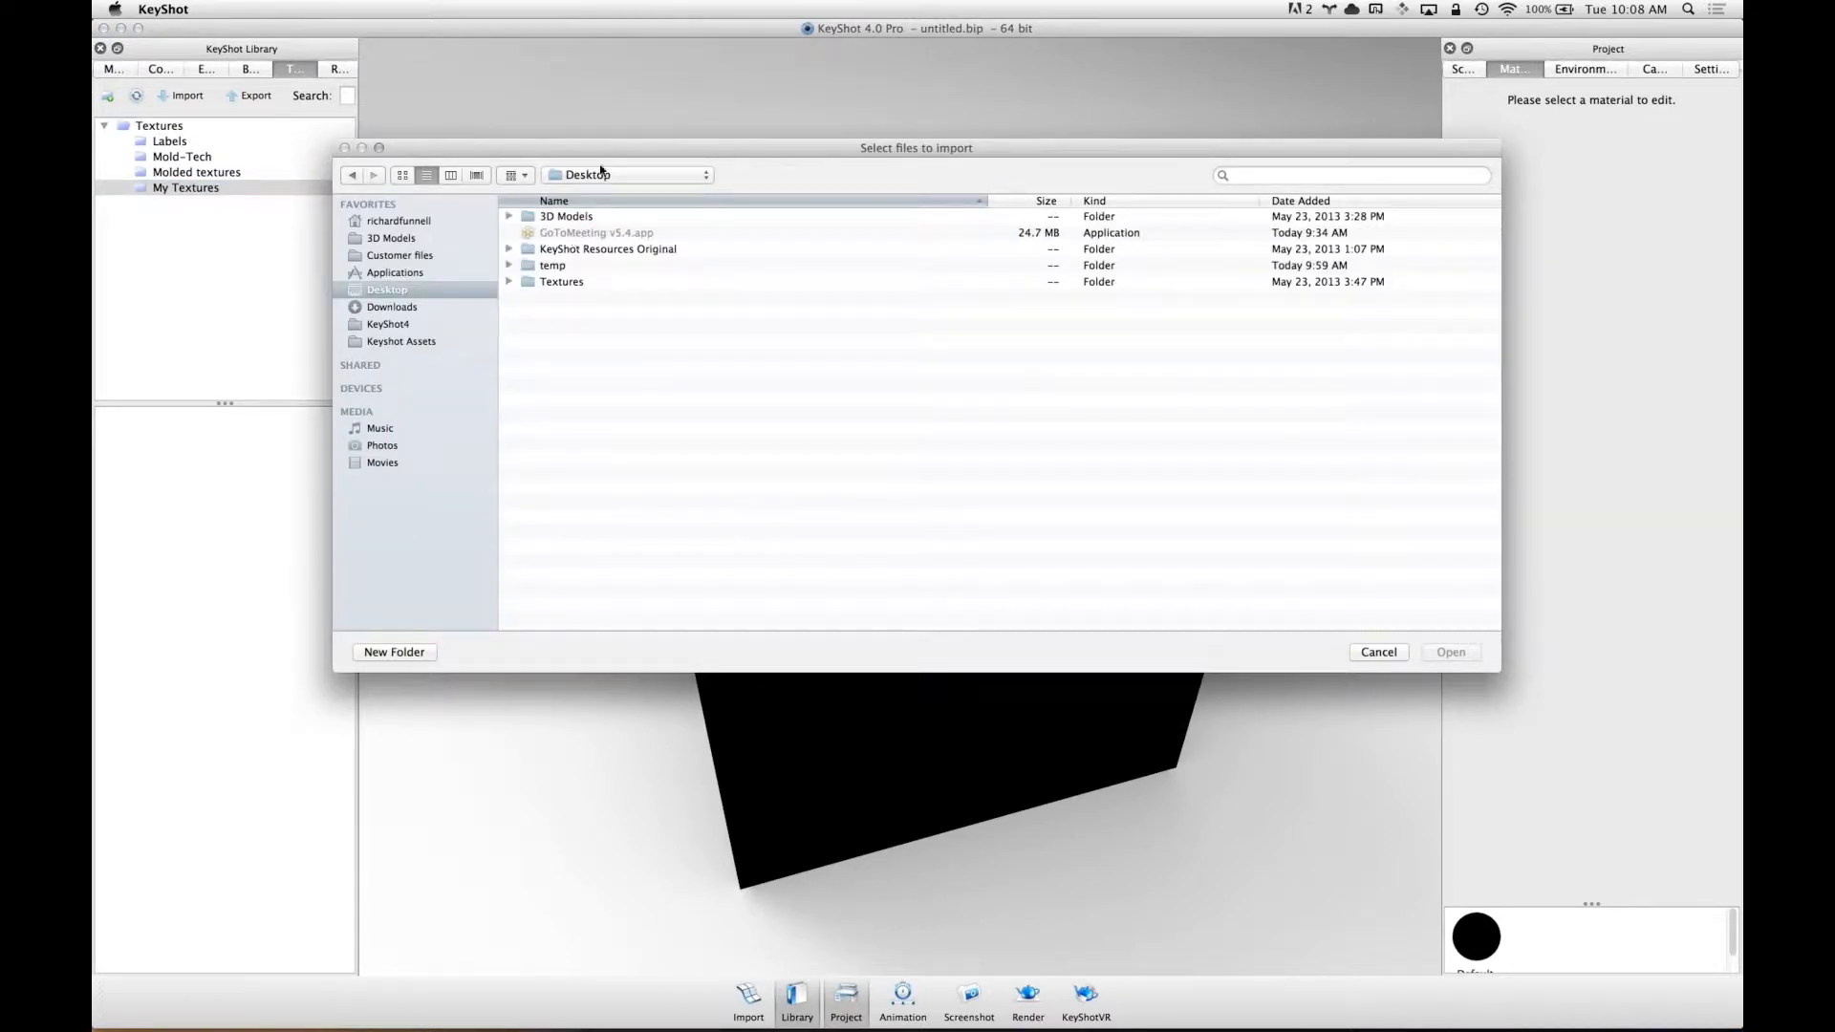
double_click(563, 281)
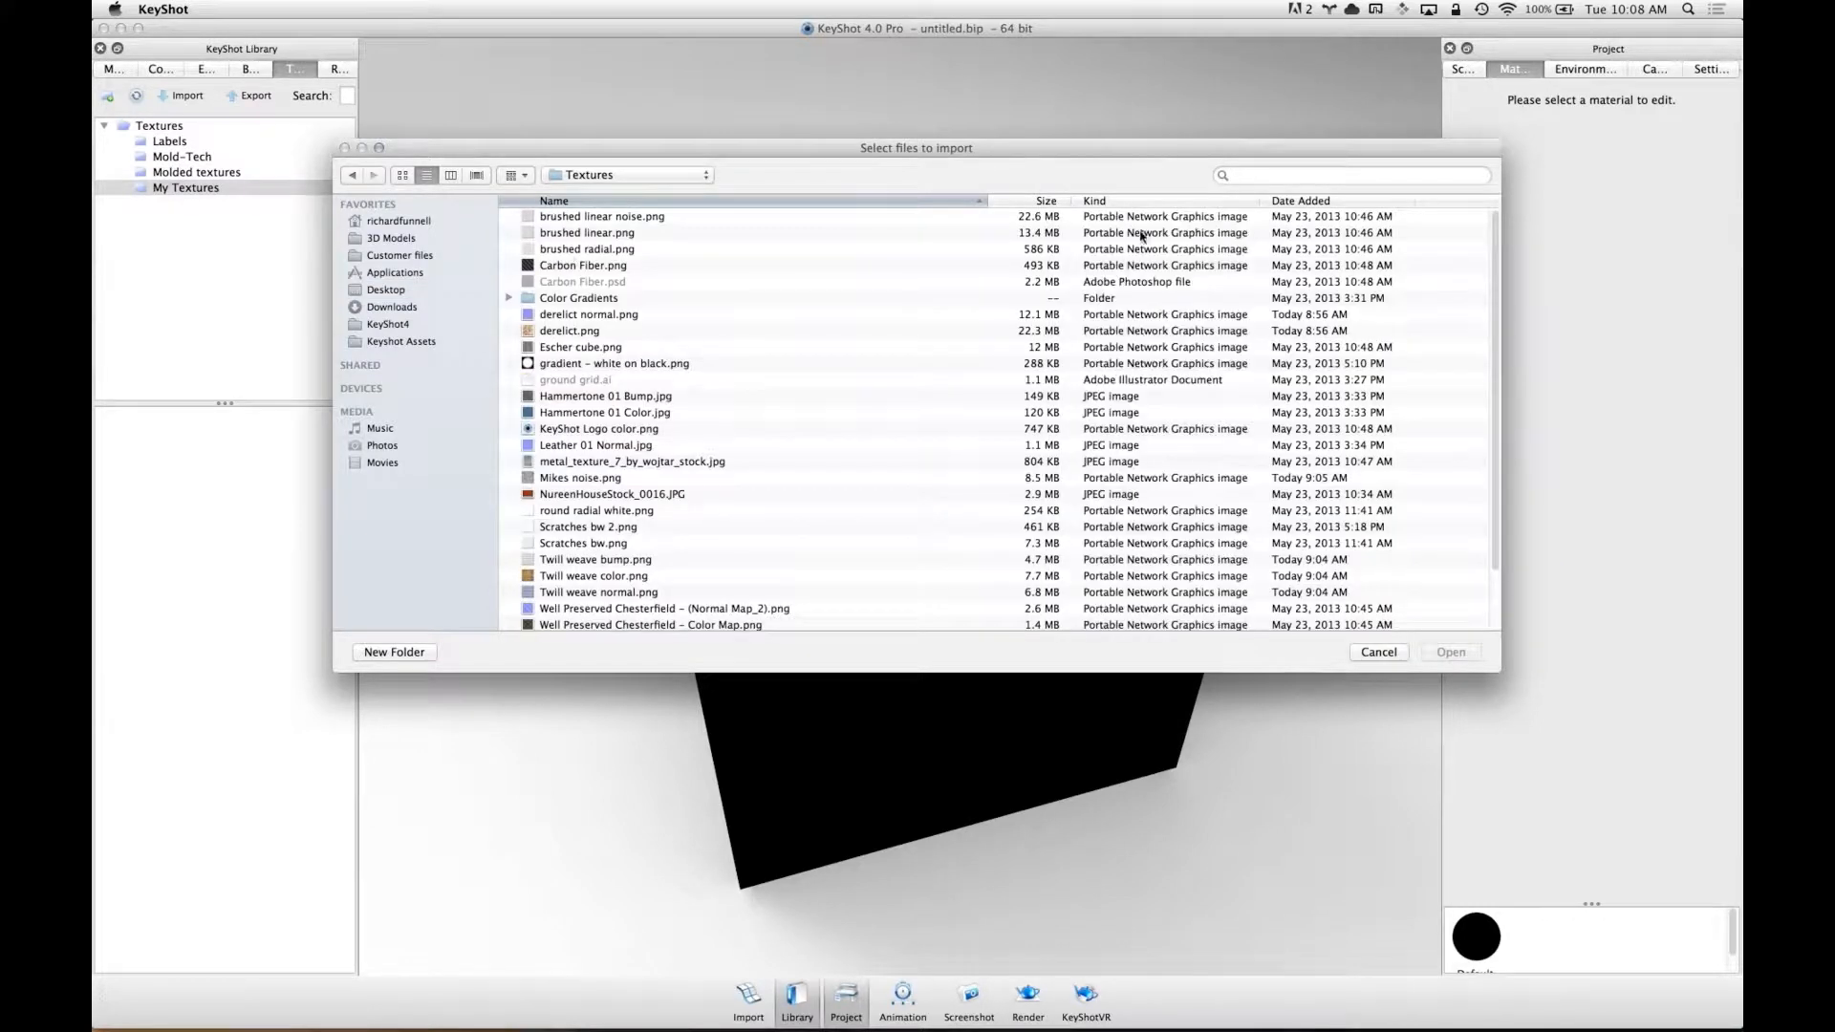
click(1198, 200)
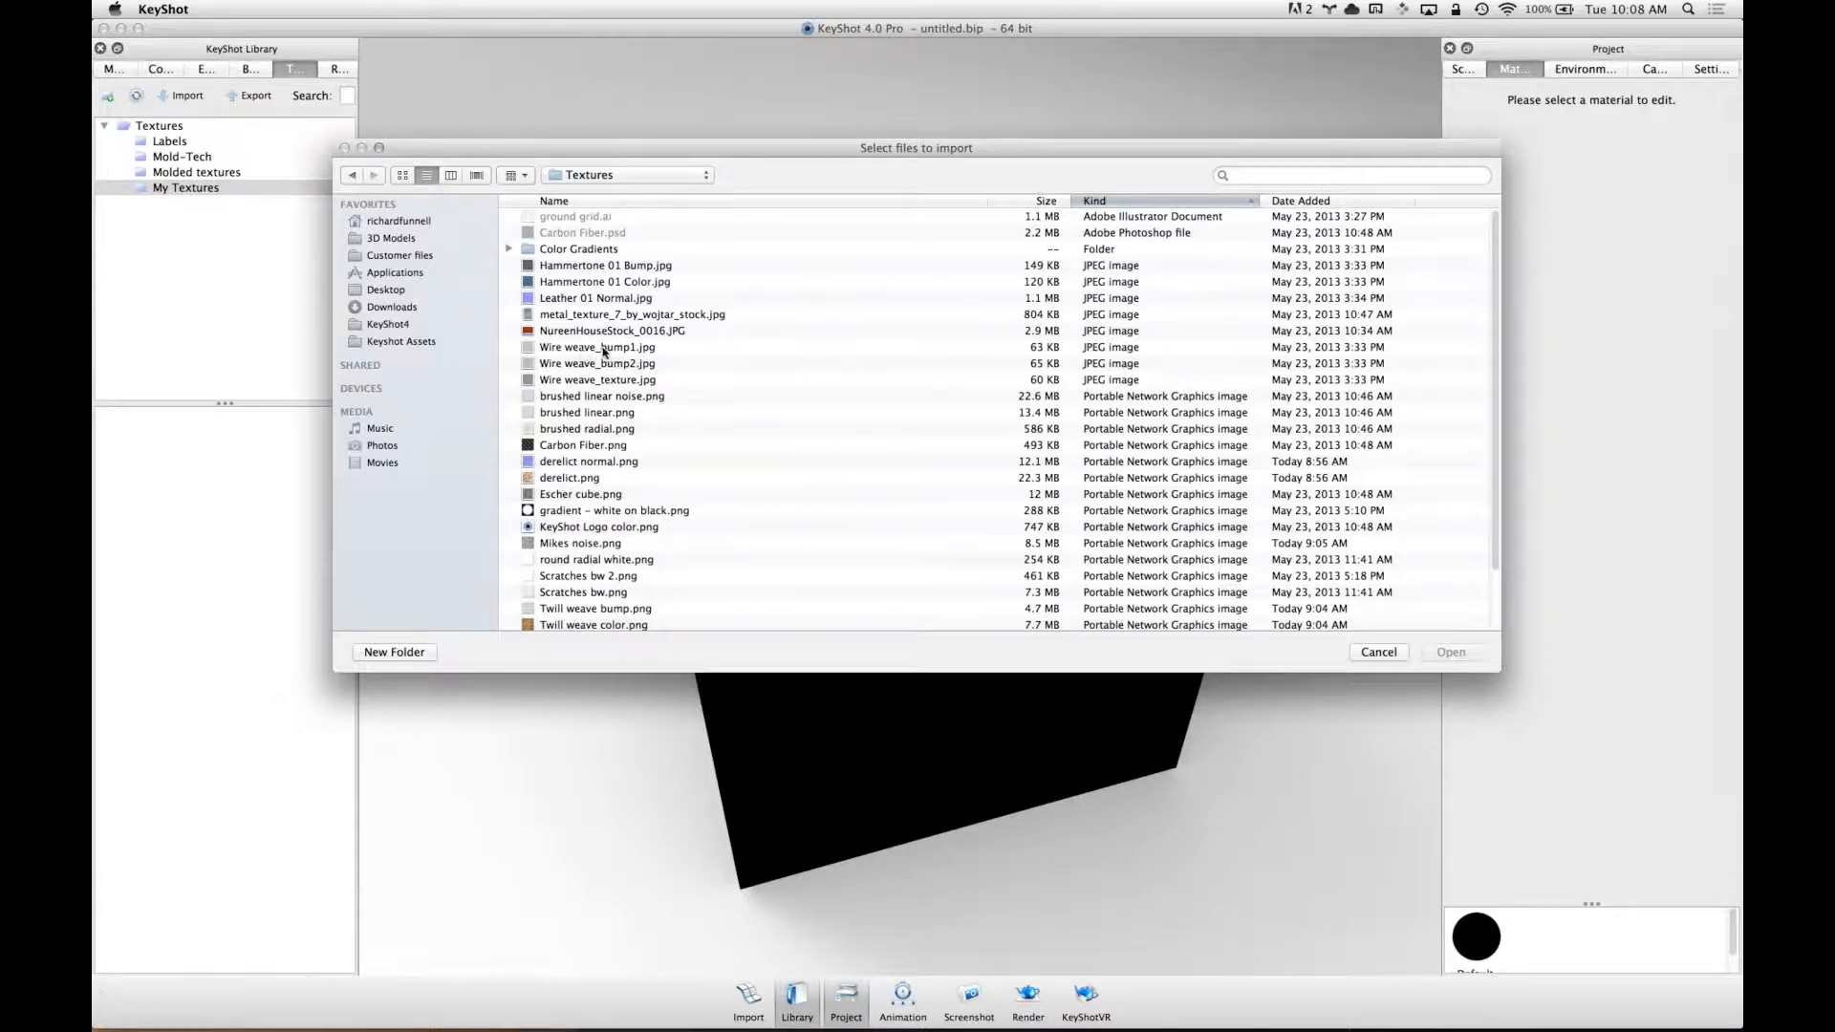
click(625, 266)
scroll(907, 368, down, 3)
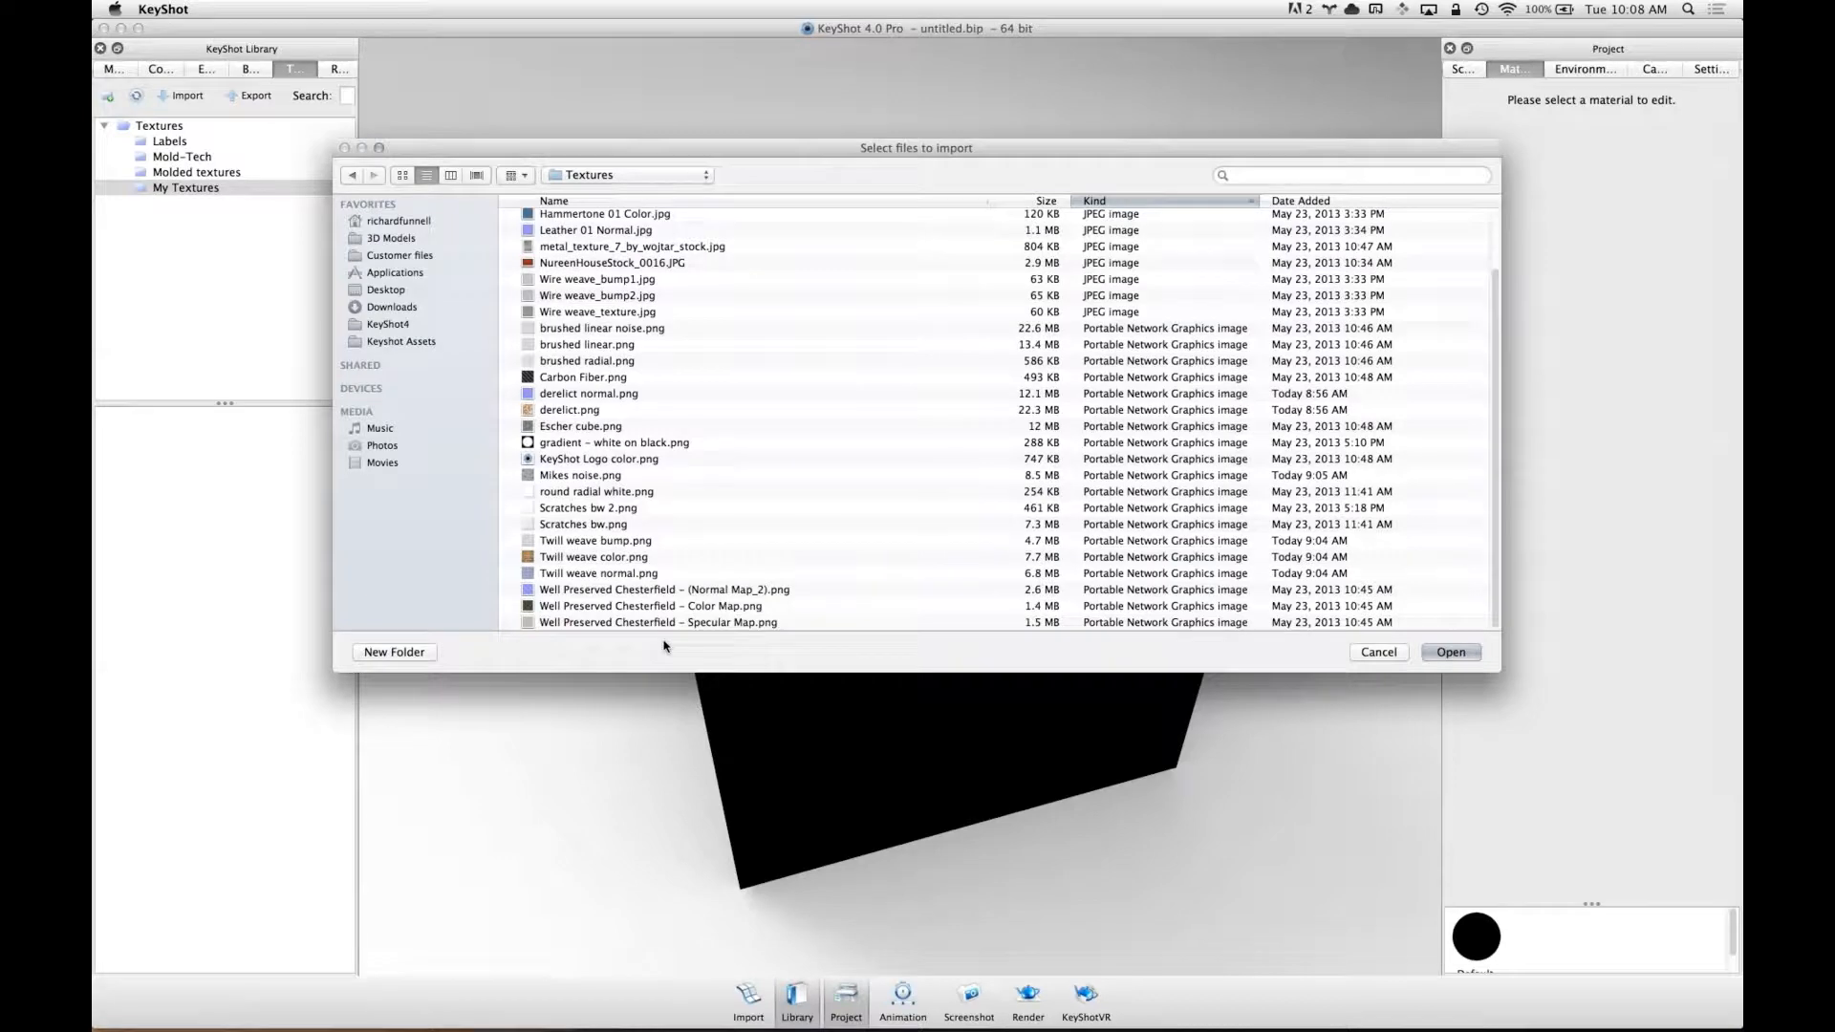
shift+click(631, 622)
scroll(755, 358, up, 3)
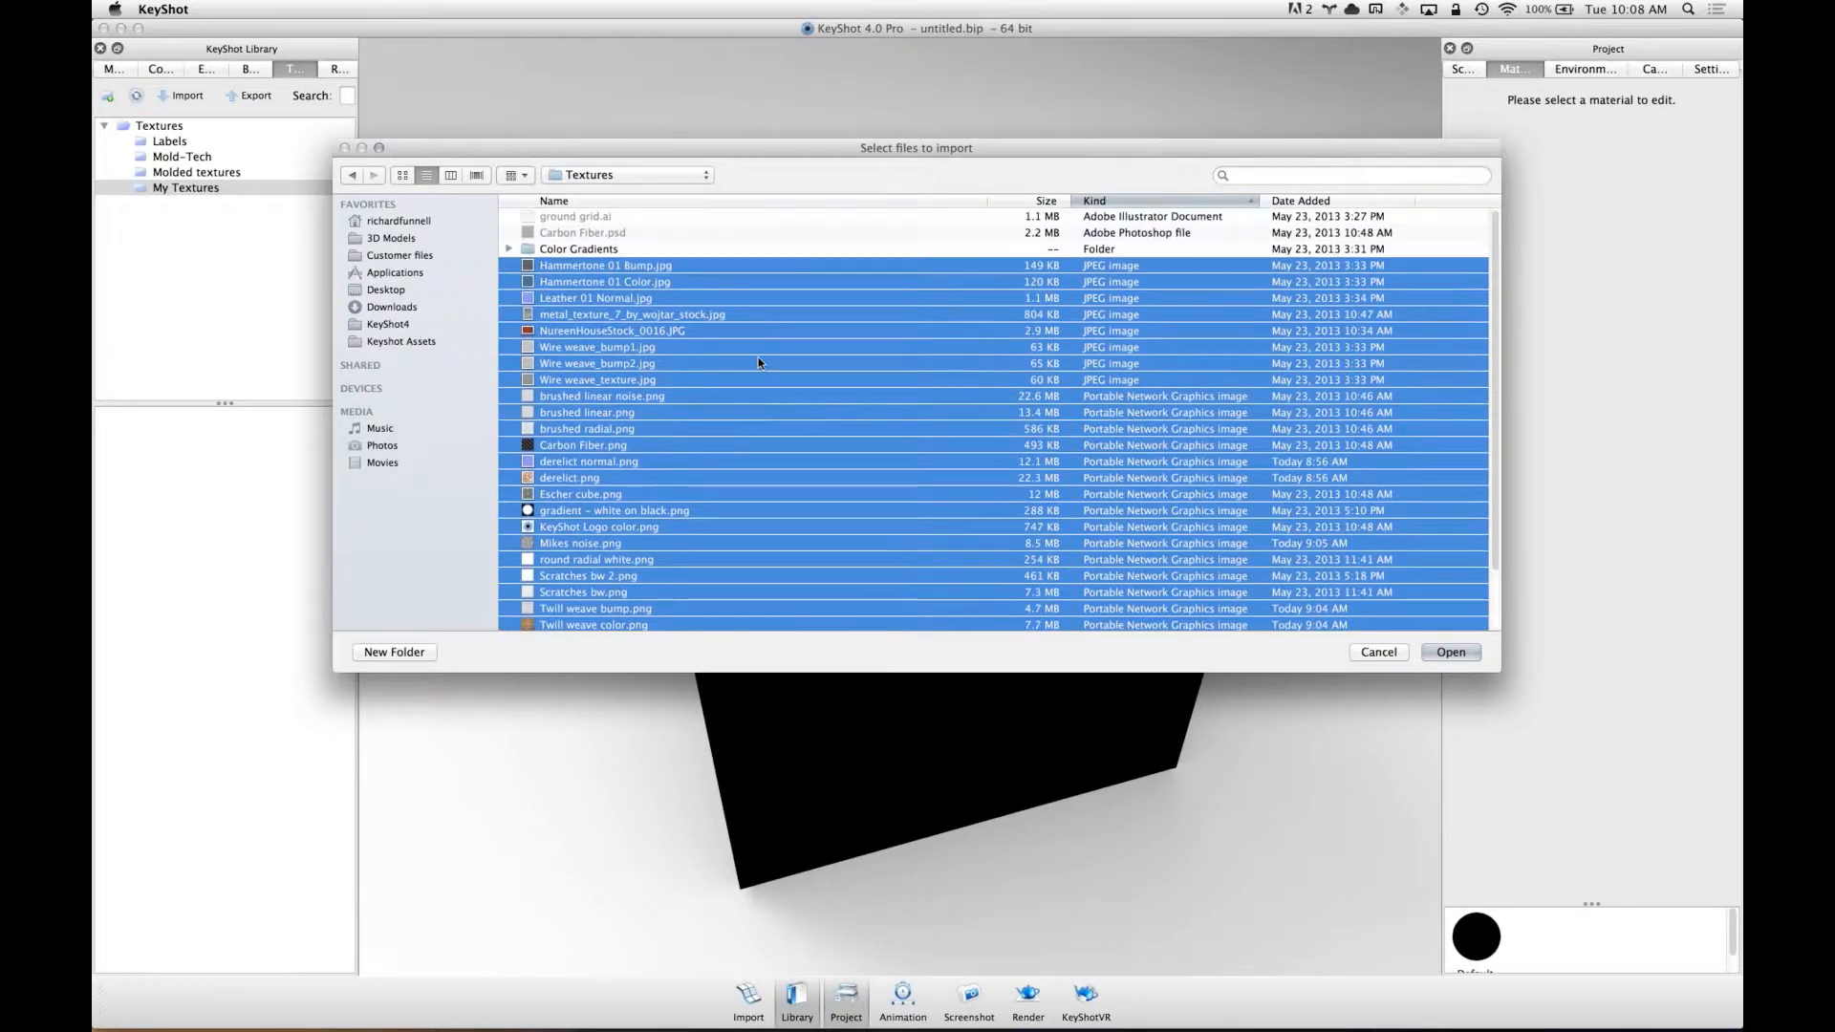
click(1450, 652)
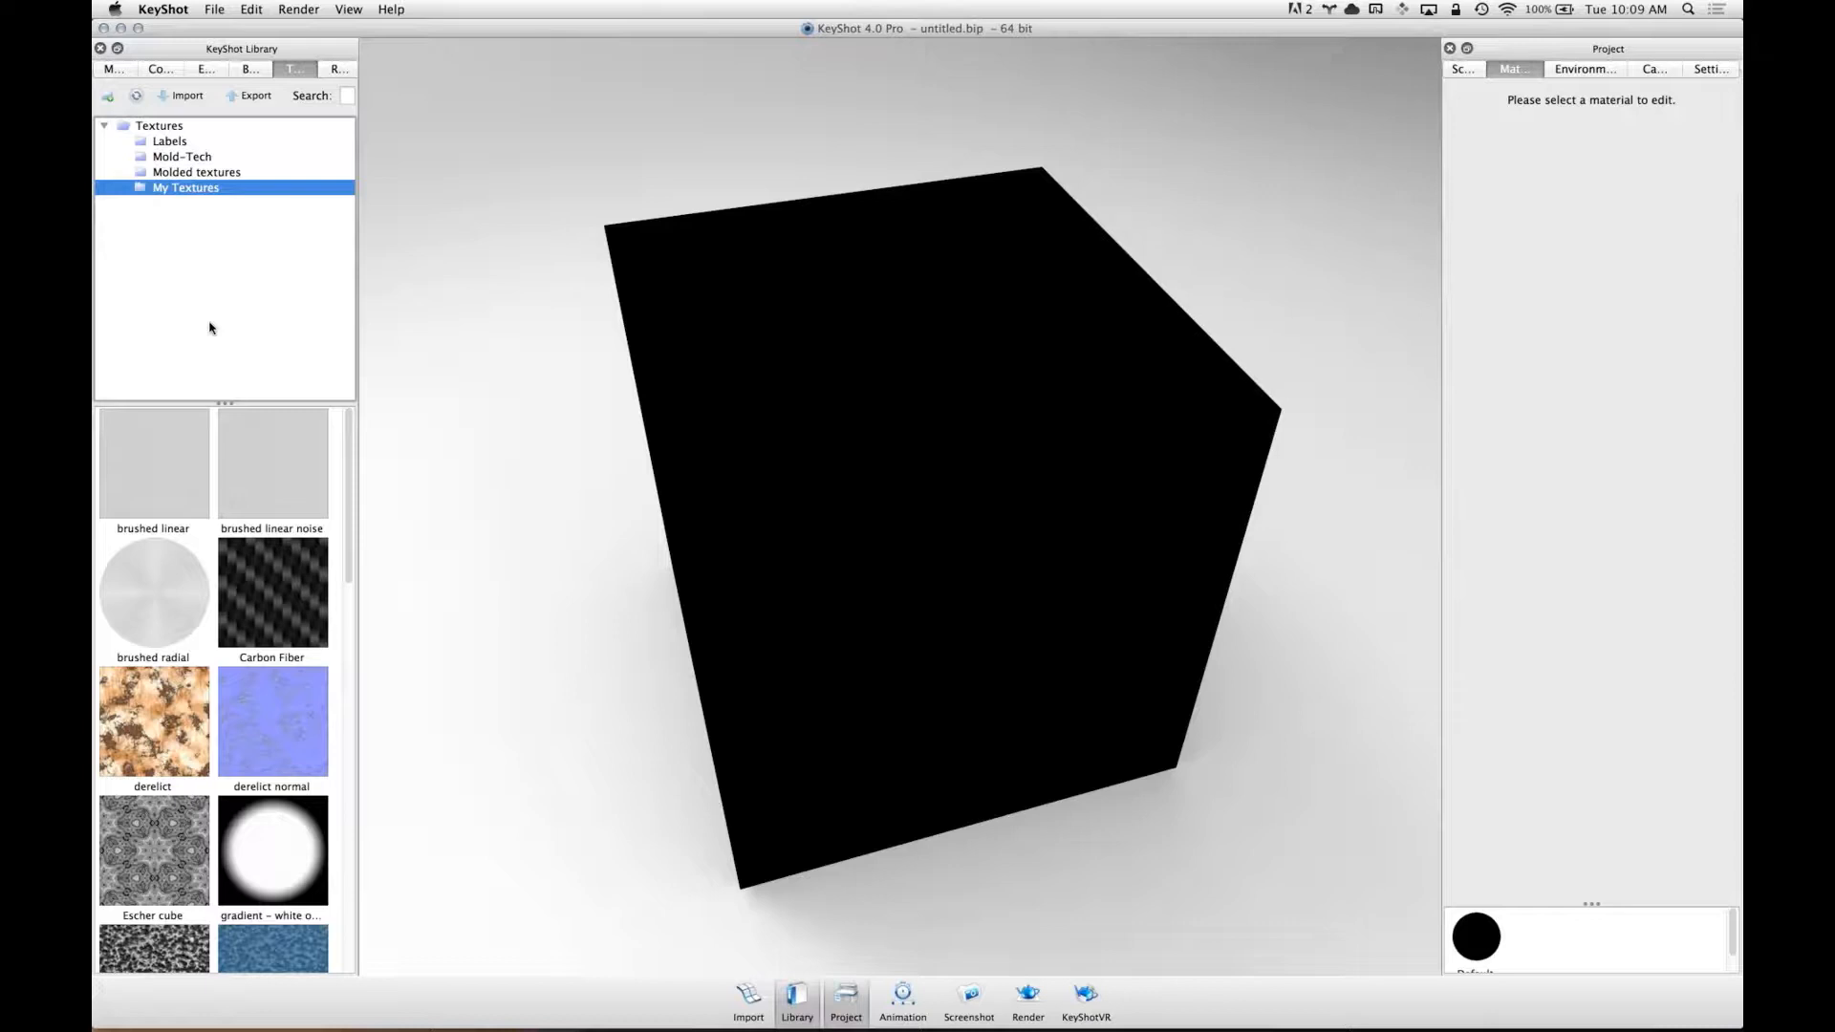
- Add a subfolder named Gradients under My Textures in the texture library
drag(991, 496, 702, 411)
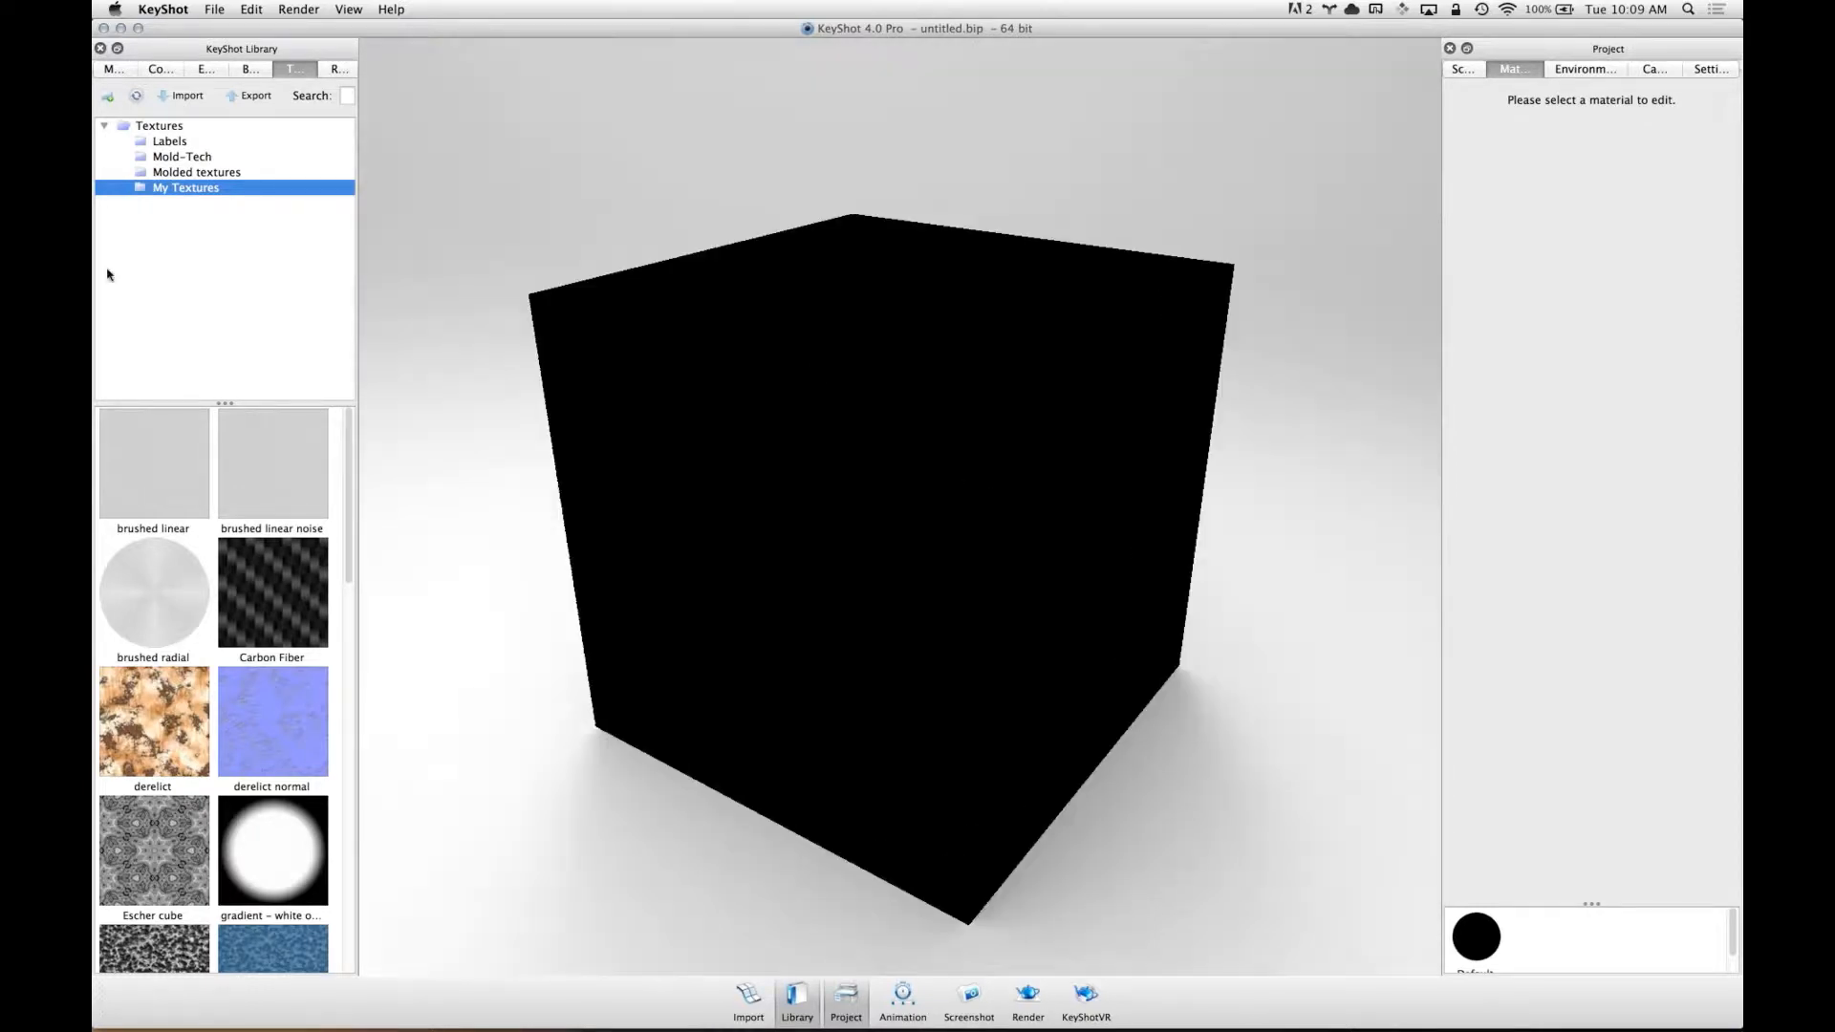
click(110, 96)
text(Gradients)
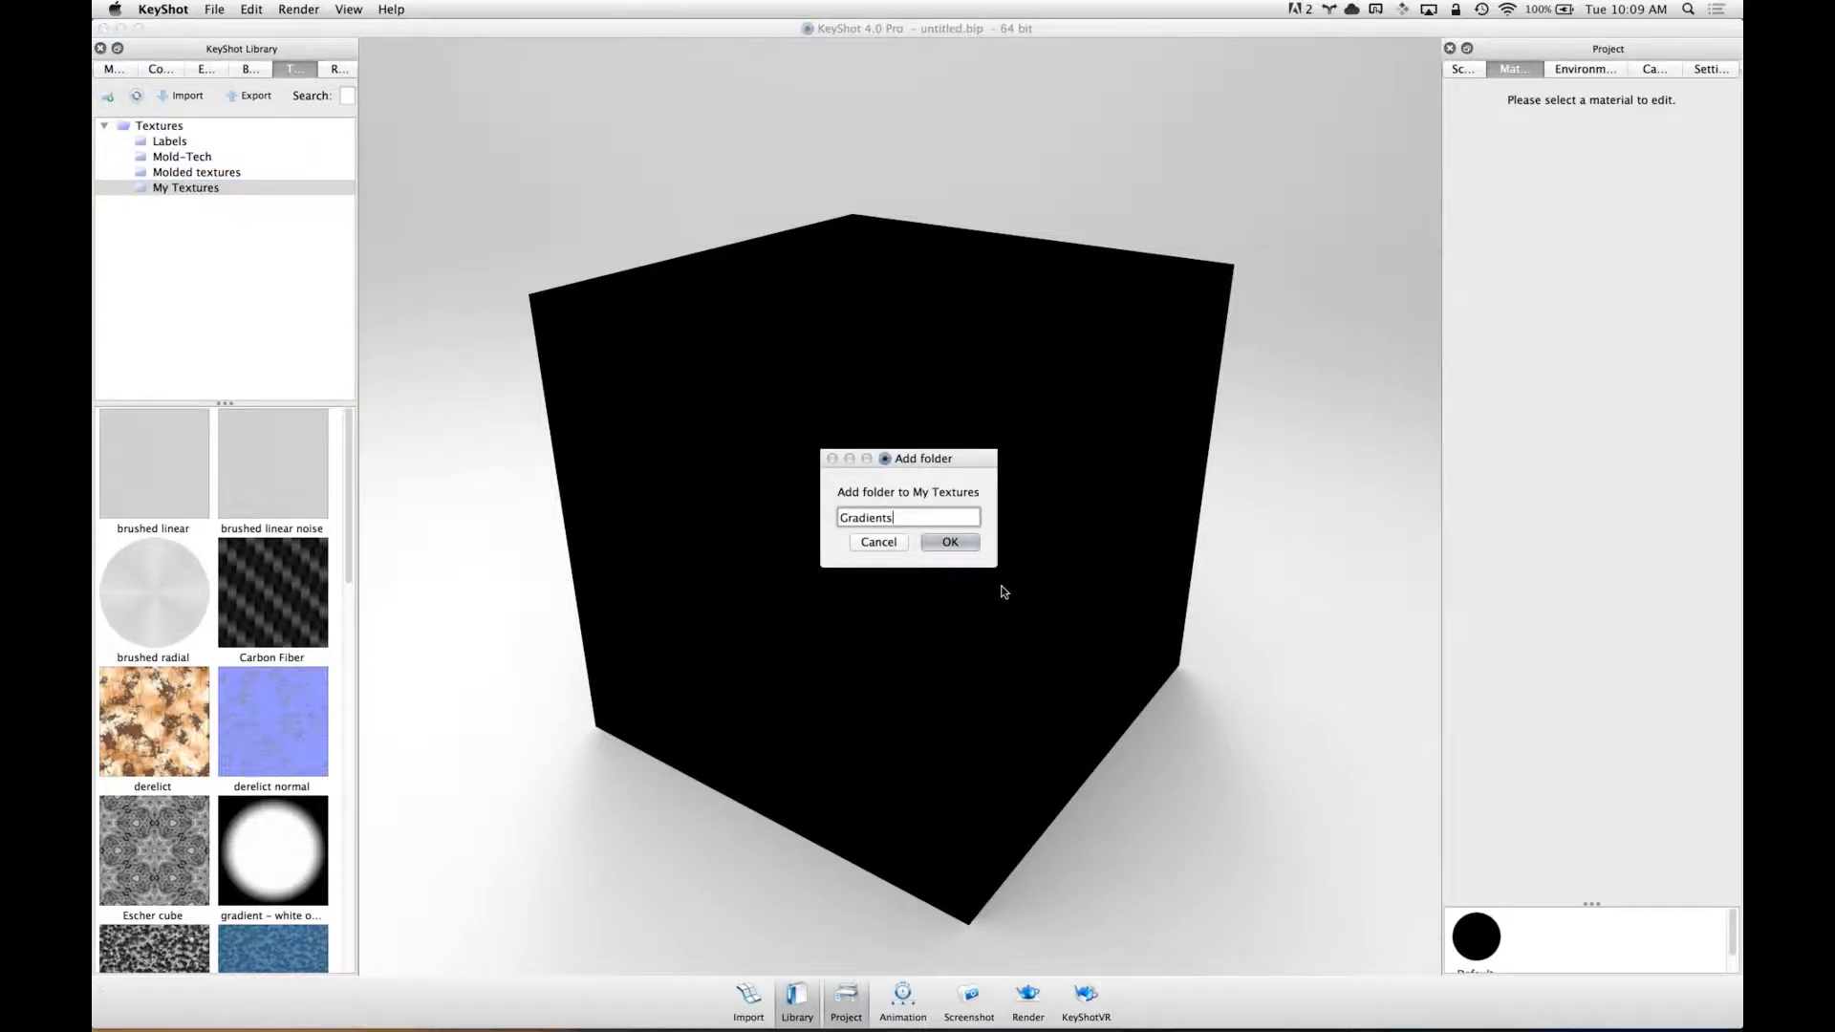
key(Return)
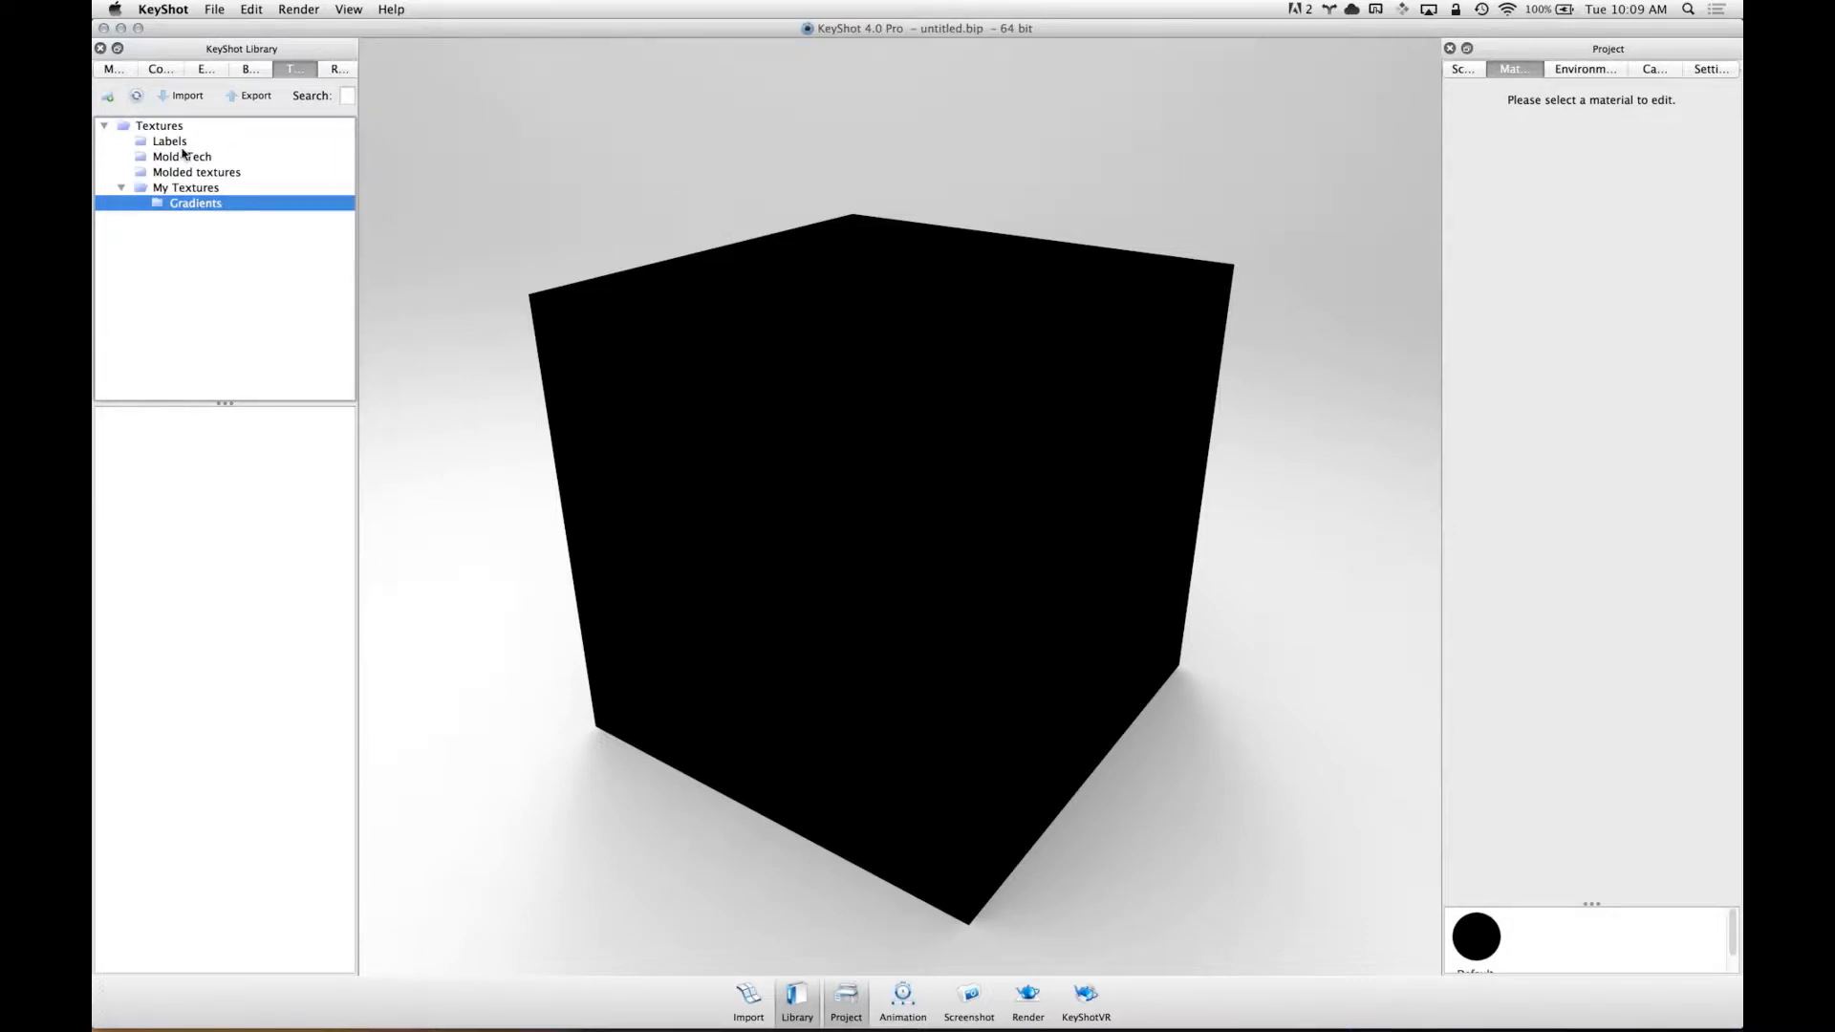
- Import all PNG images from the Color Gradients folder in the Desktop's Textures folder into Gradients, and show the contents of My Textures
click(181, 95)
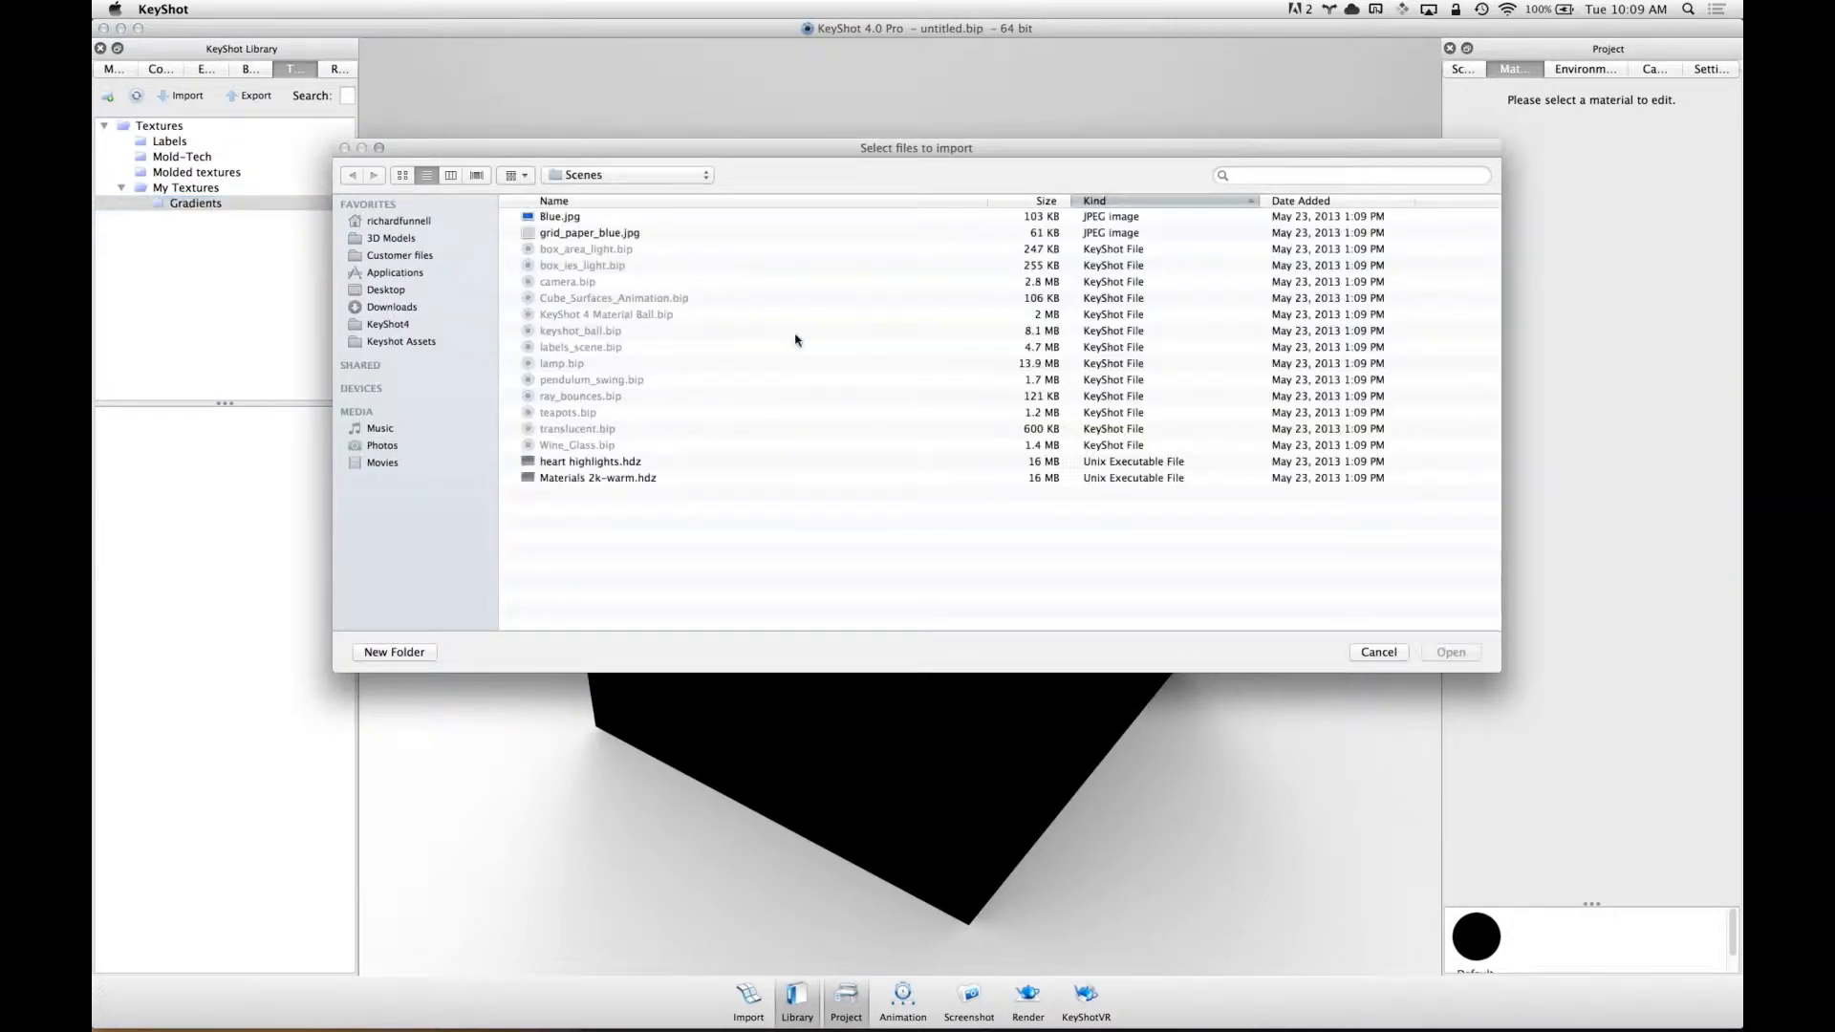
key(super+shift+d)
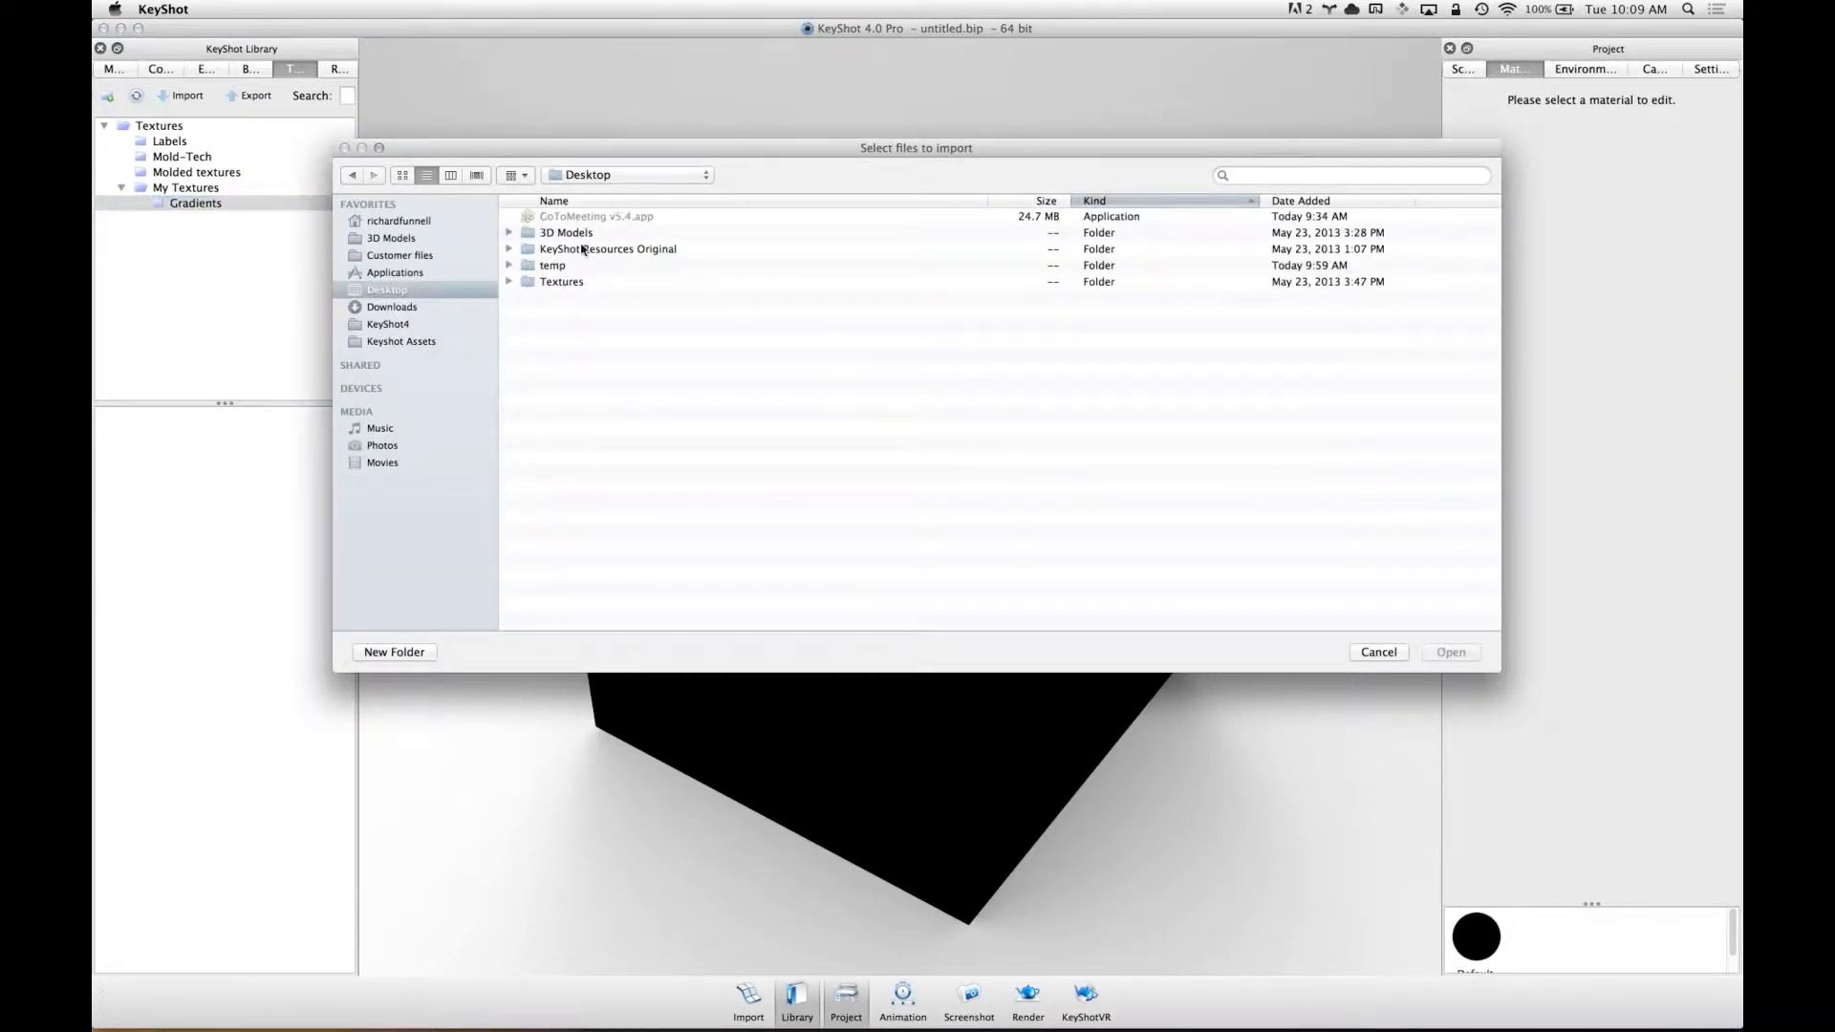
click(574, 283)
double_click(574, 283)
double_click(593, 251)
click(626, 218)
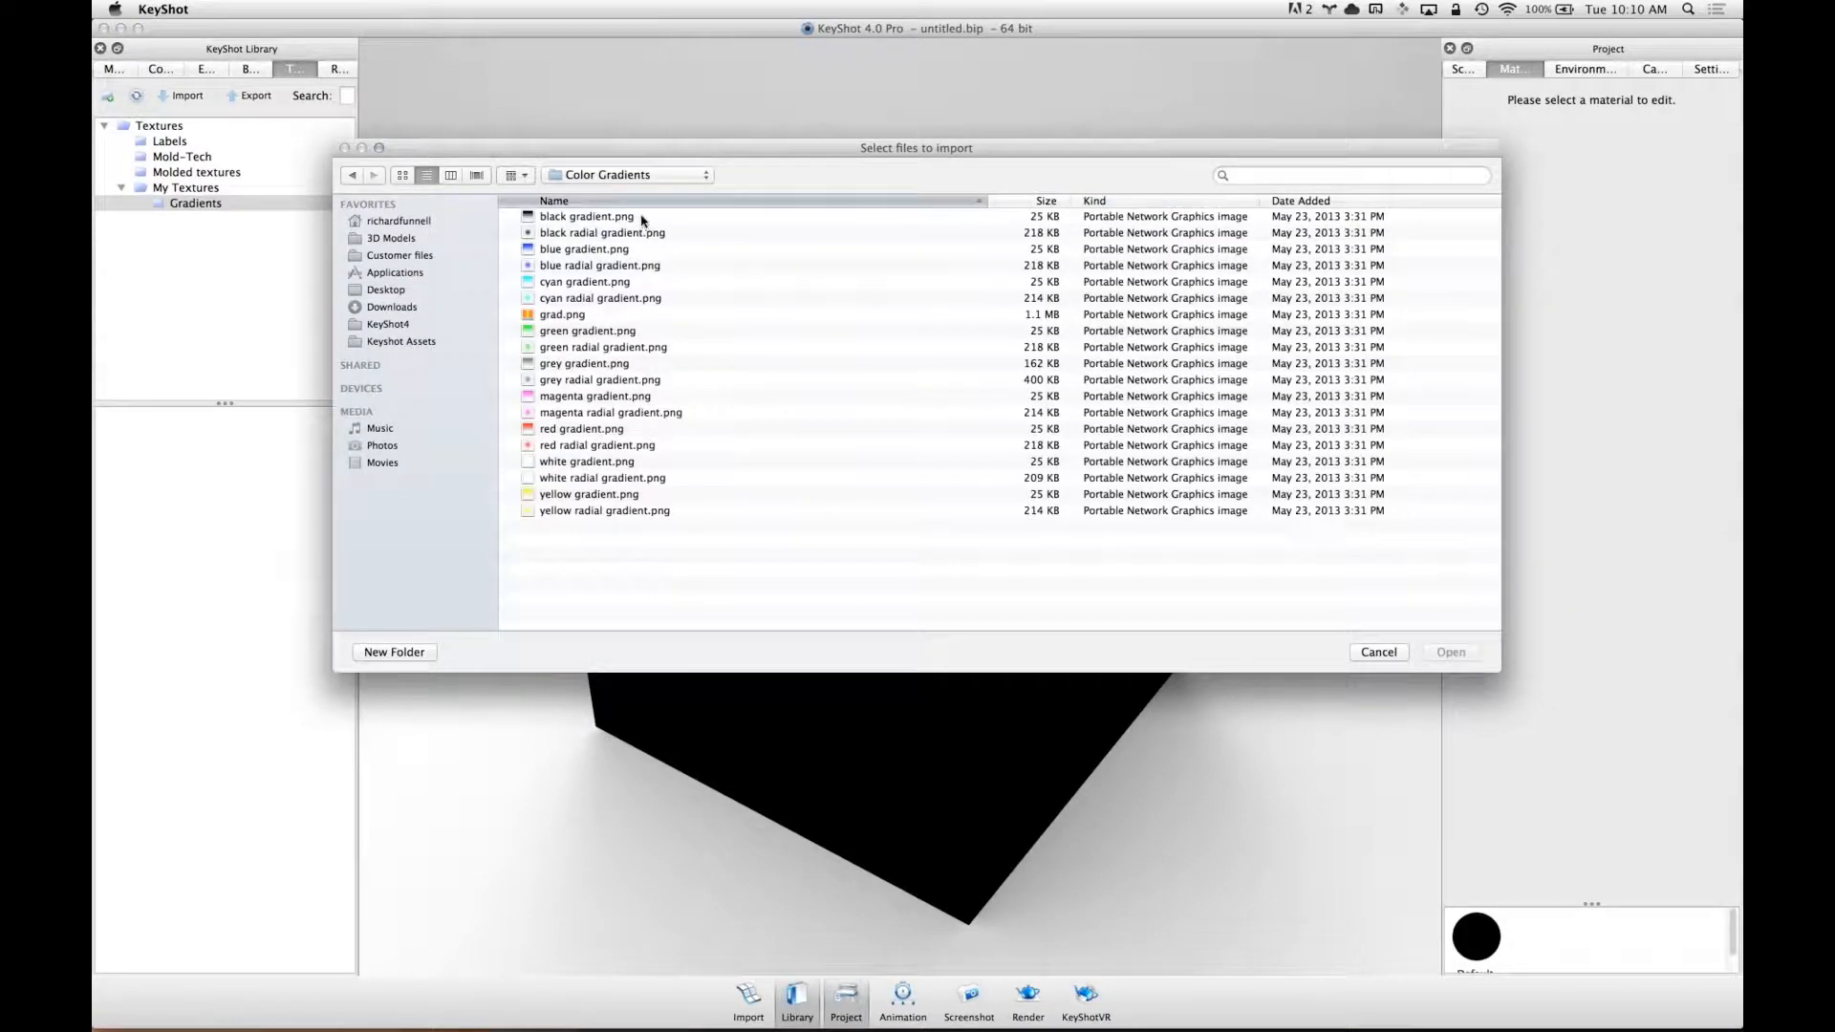
shift+click(643, 501)
shift+click(656, 514)
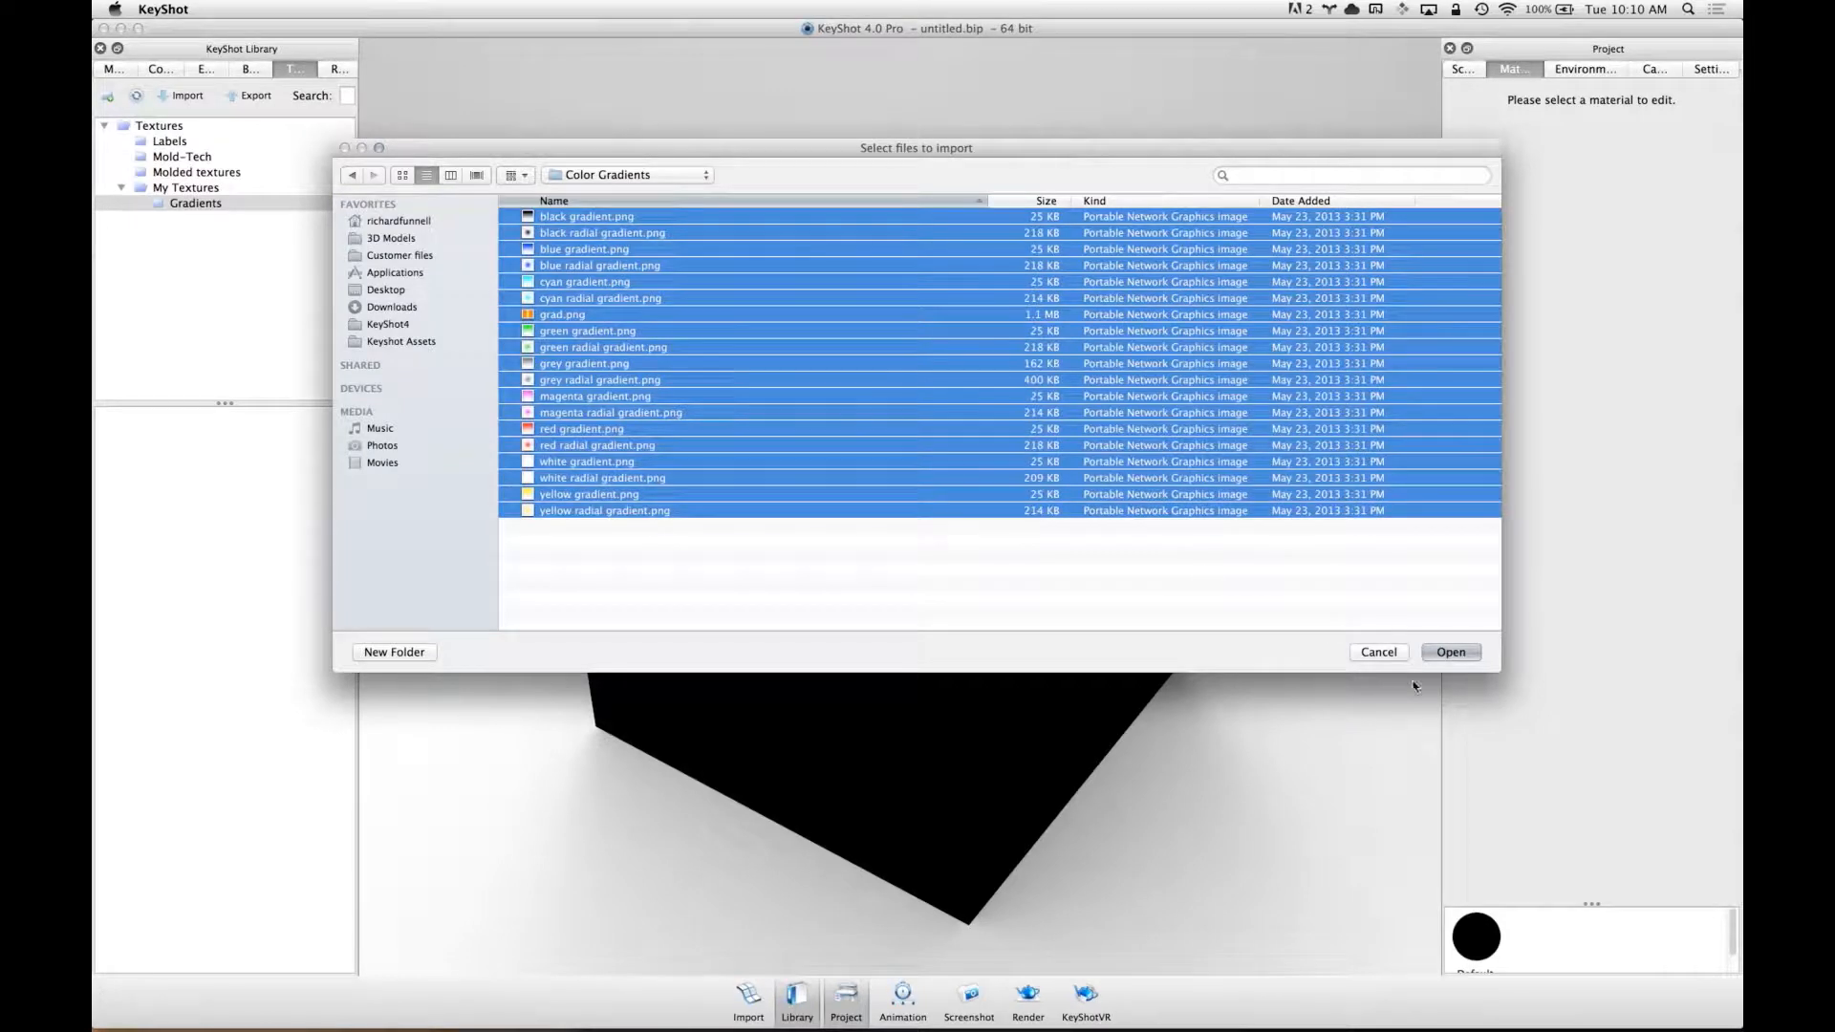
click(1471, 652)
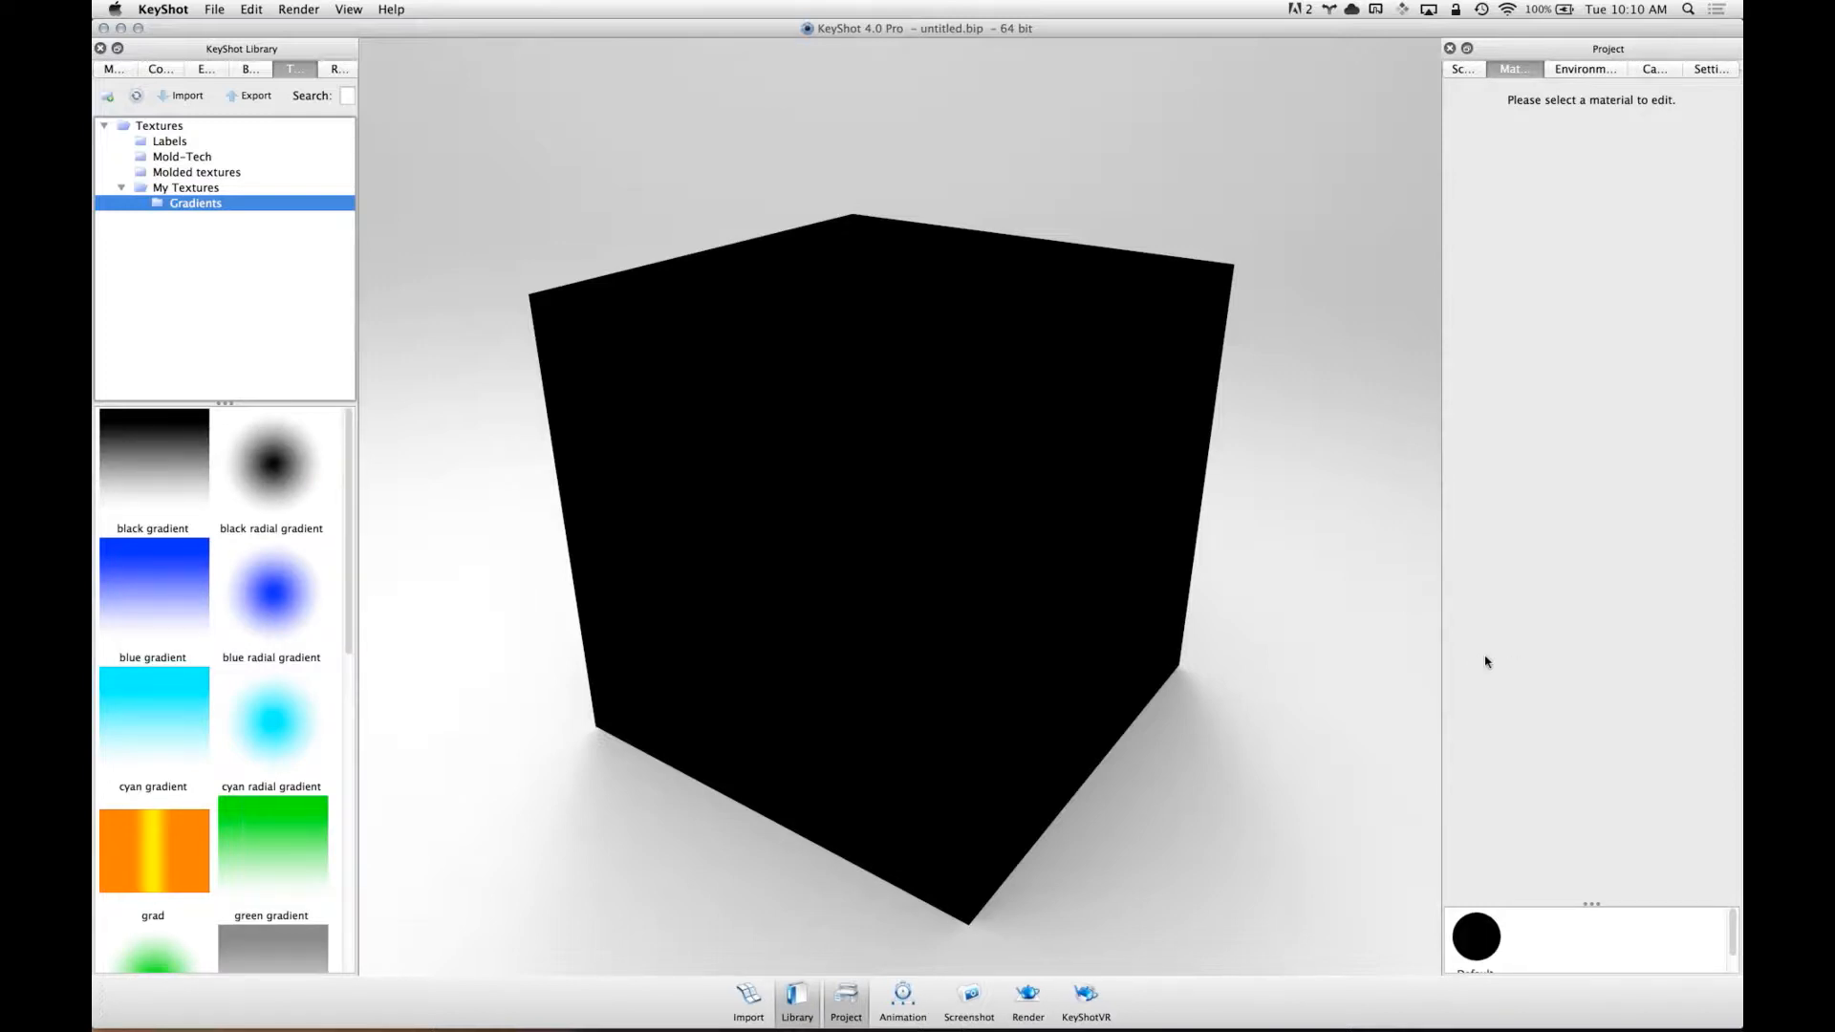
click(188, 191)
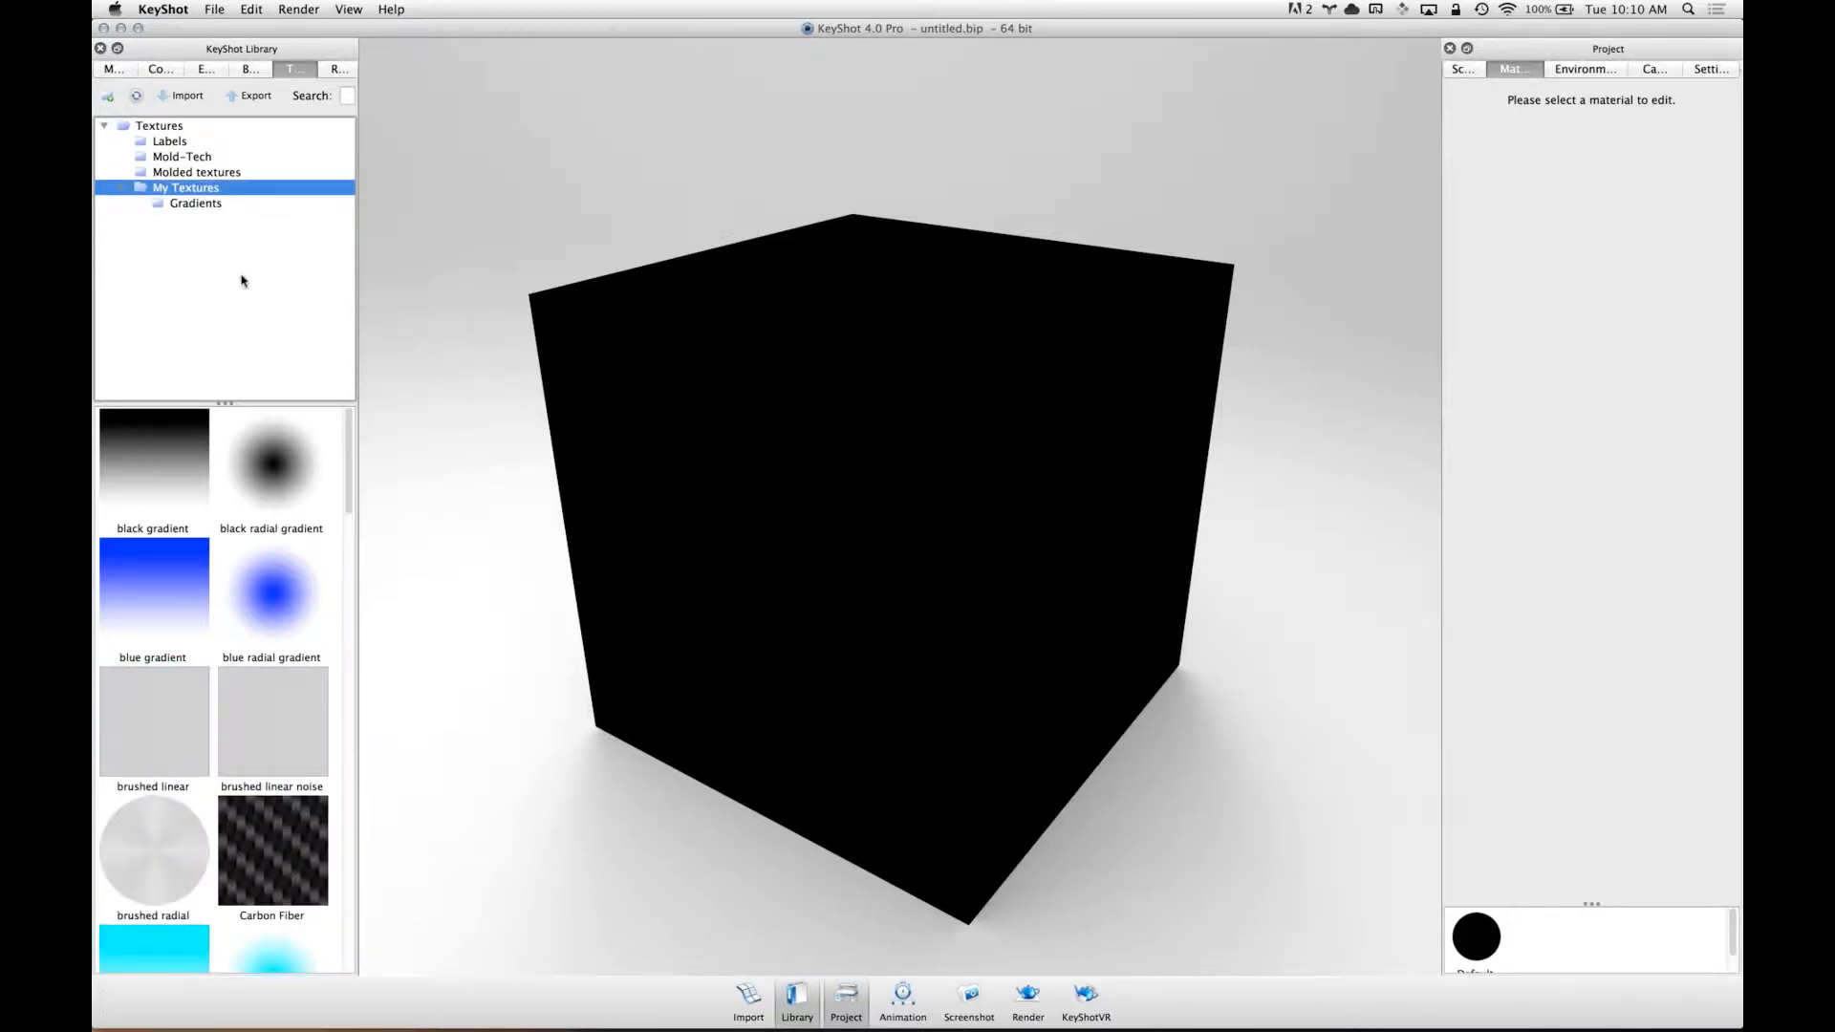
- Open the cube's material for editing and set its material type to Plastic
drag(1358, 646, 1024, 646)
scroll(869, 535, down, 3)
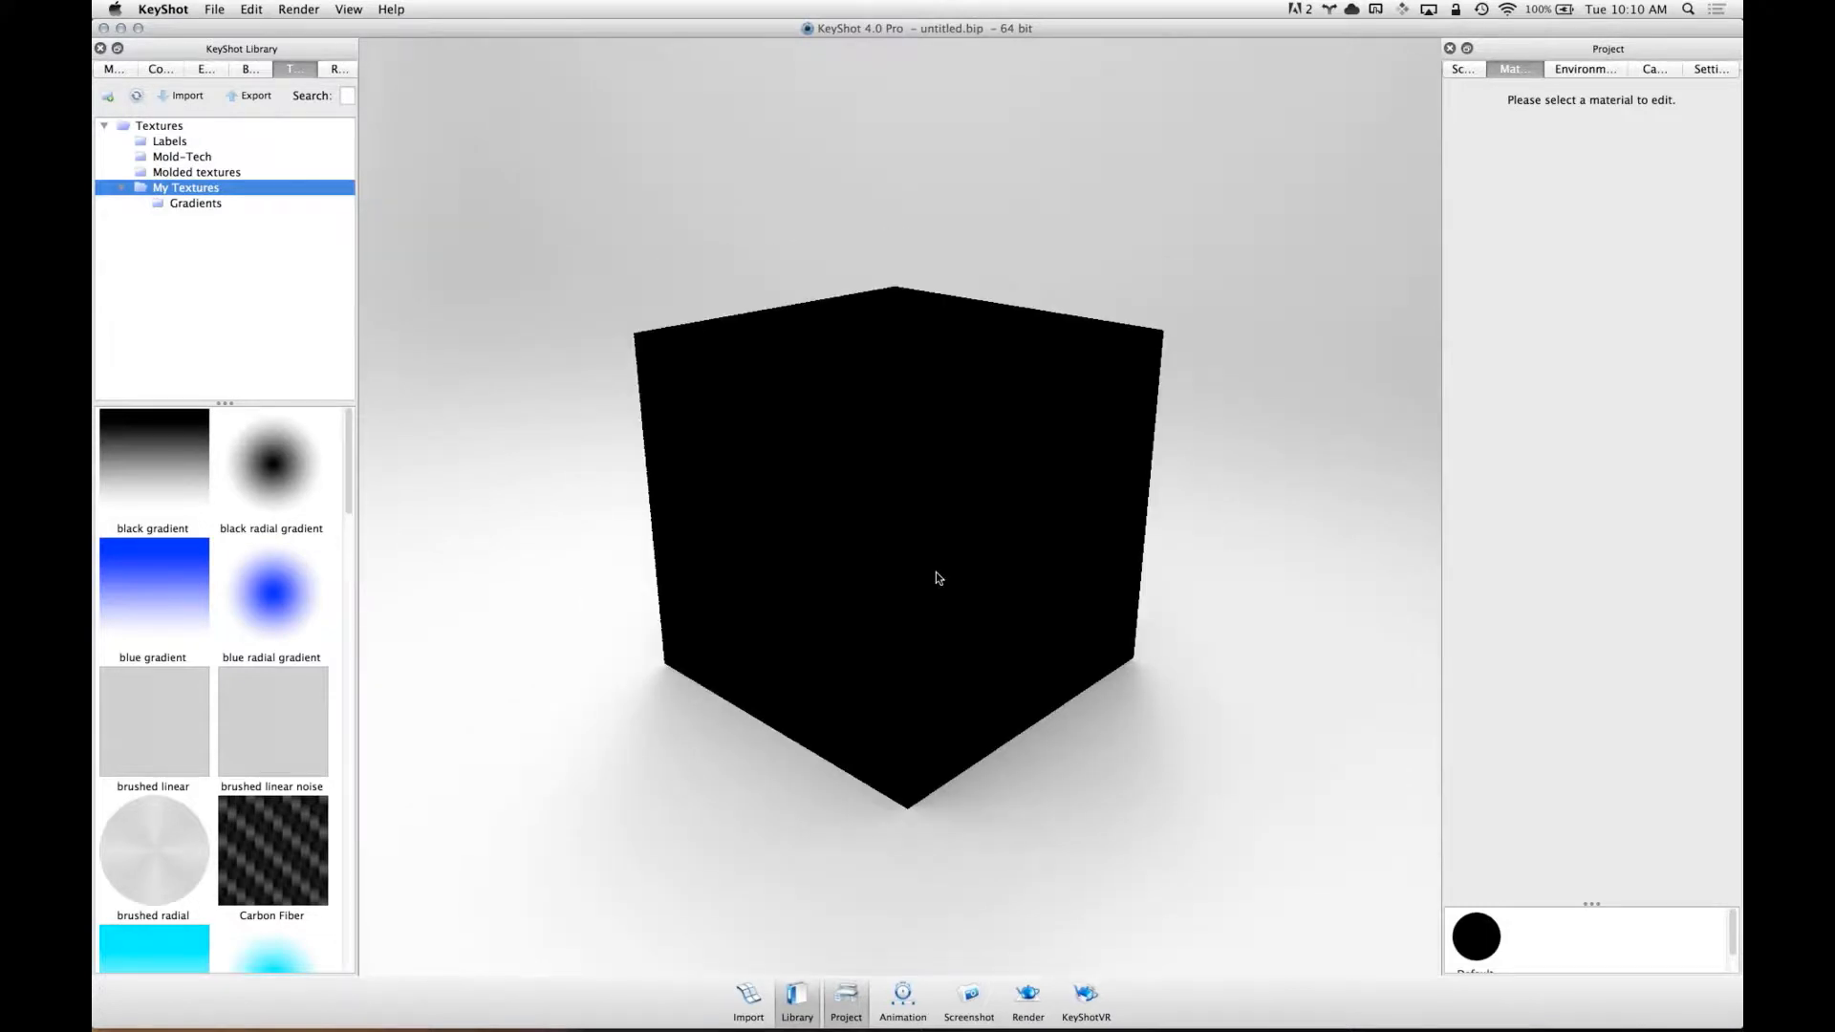
drag(936, 571, 926, 536)
double_click(962, 353)
drag(1065, 398, 1028, 512)
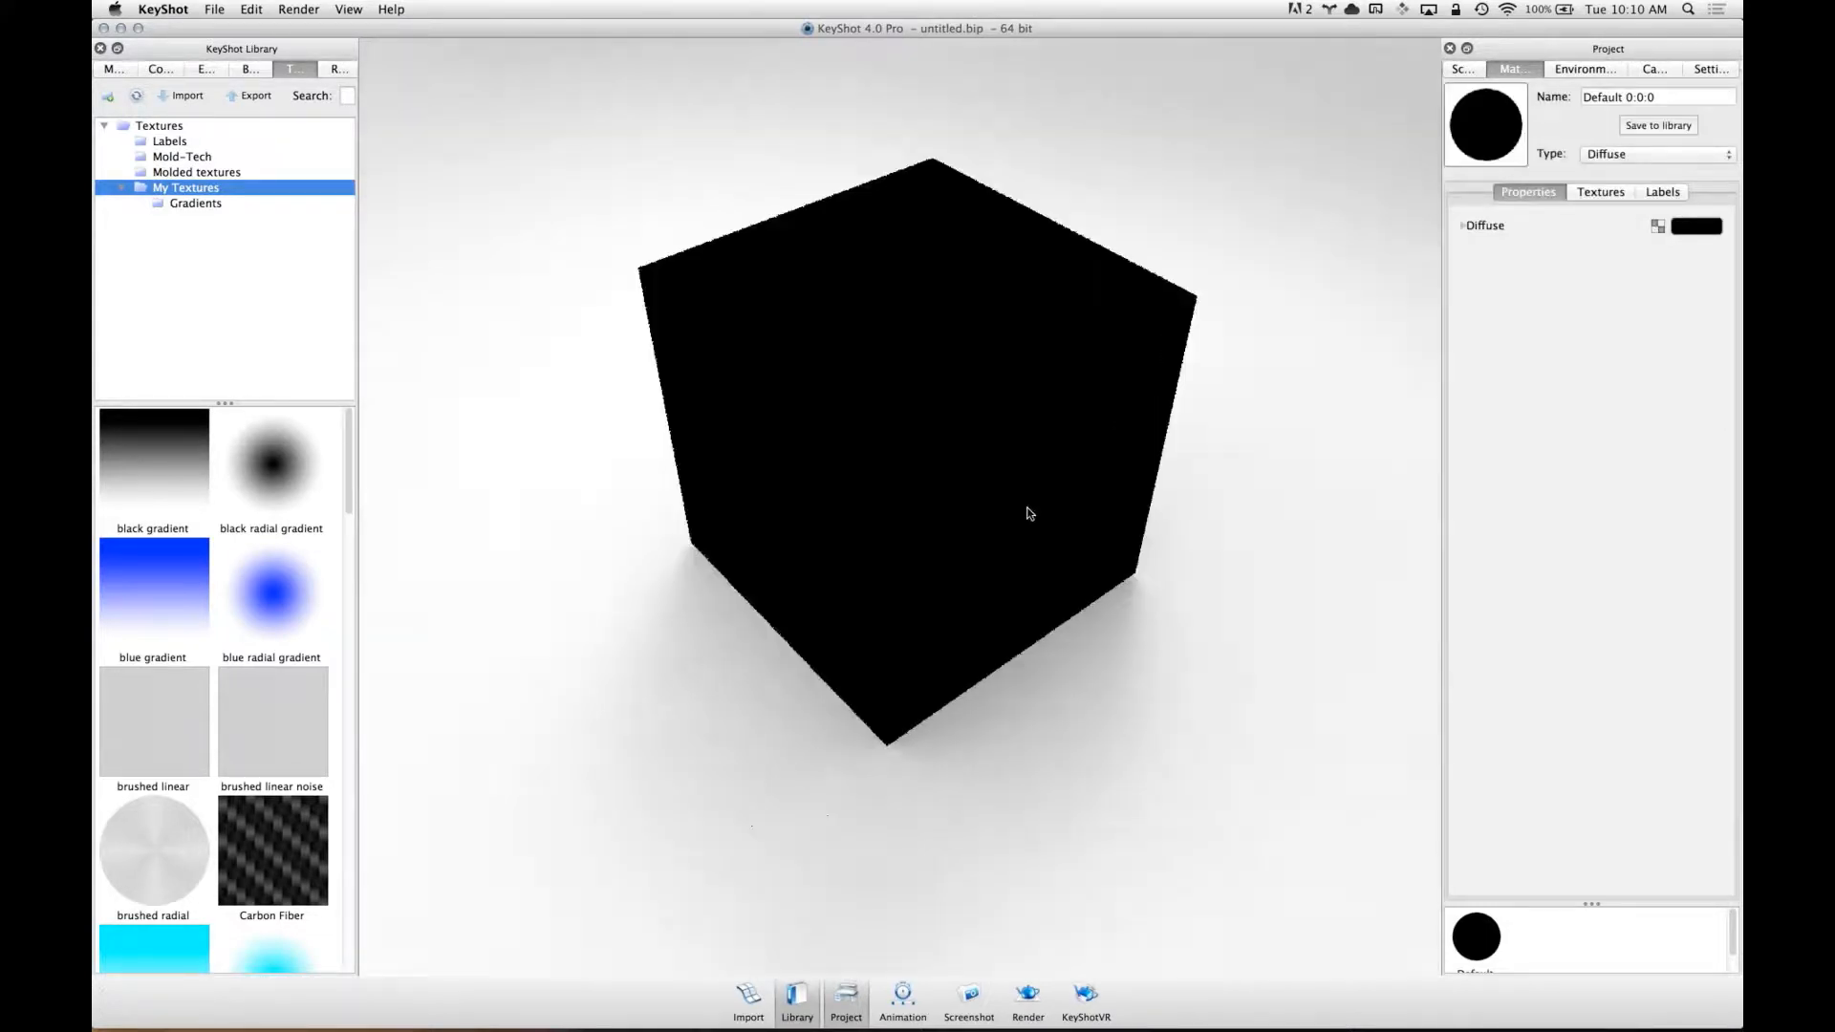
click(1642, 160)
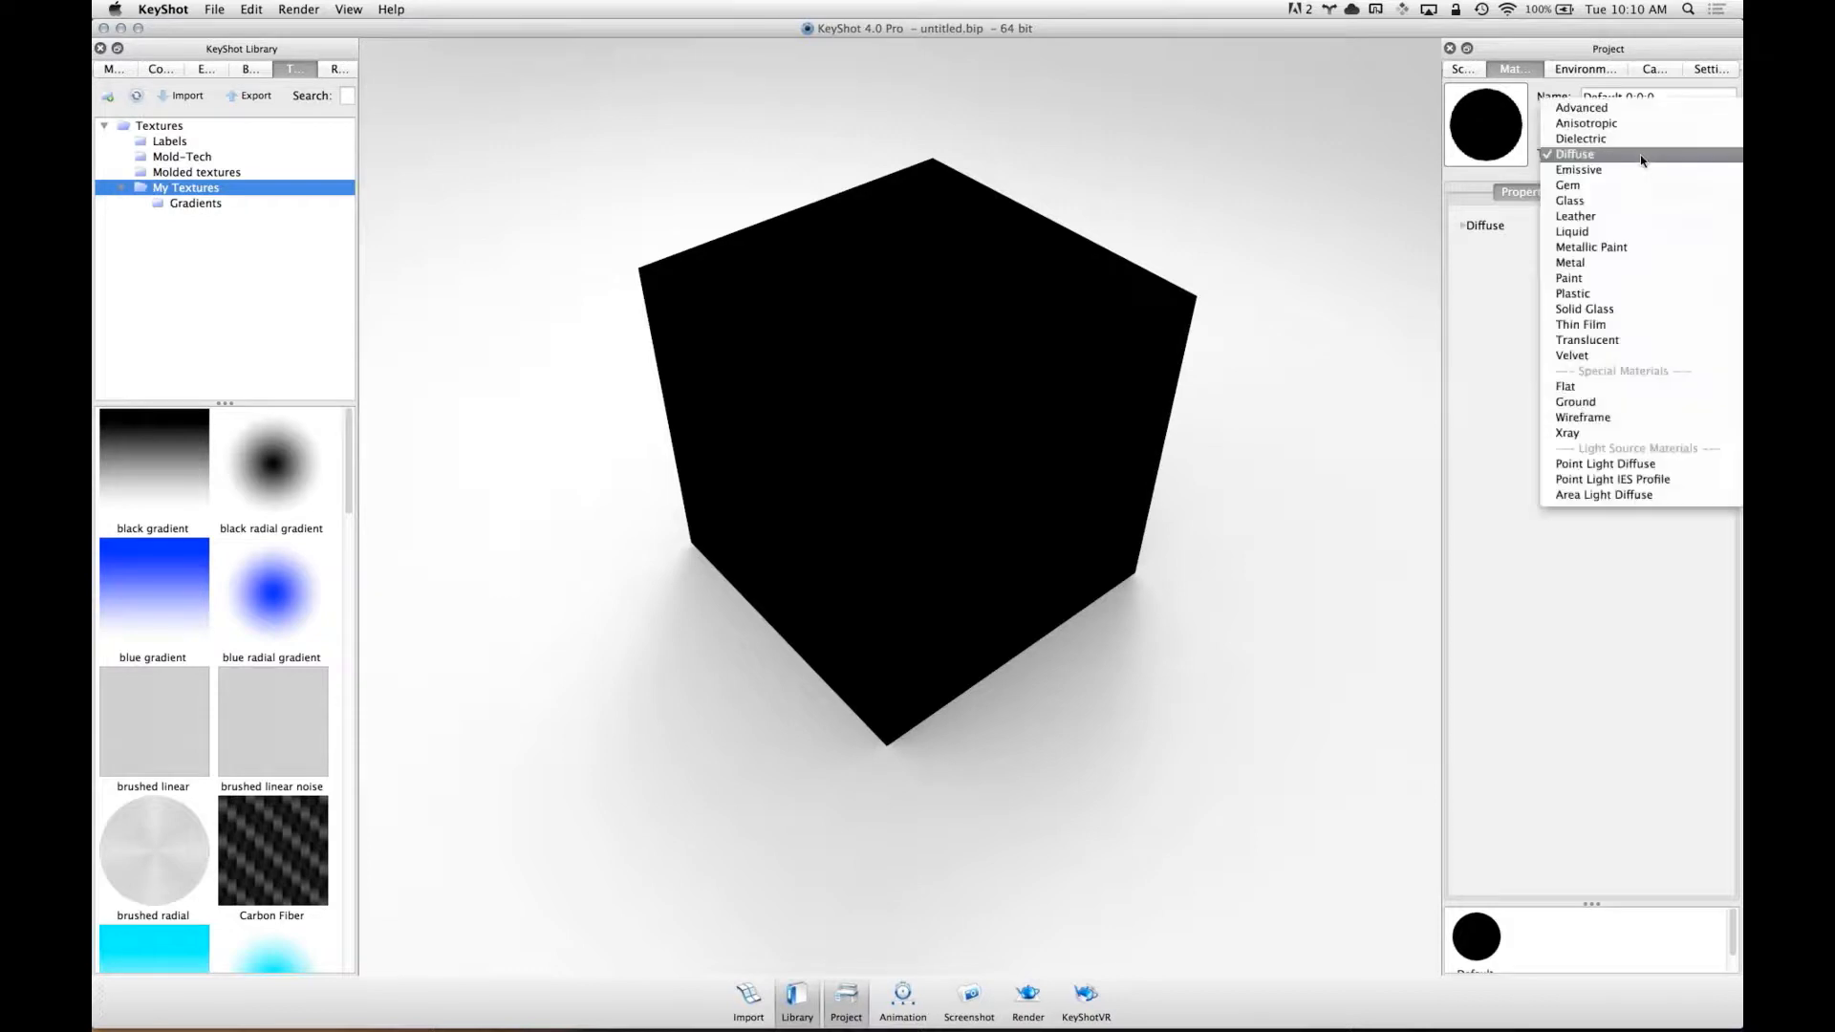
click(1626, 293)
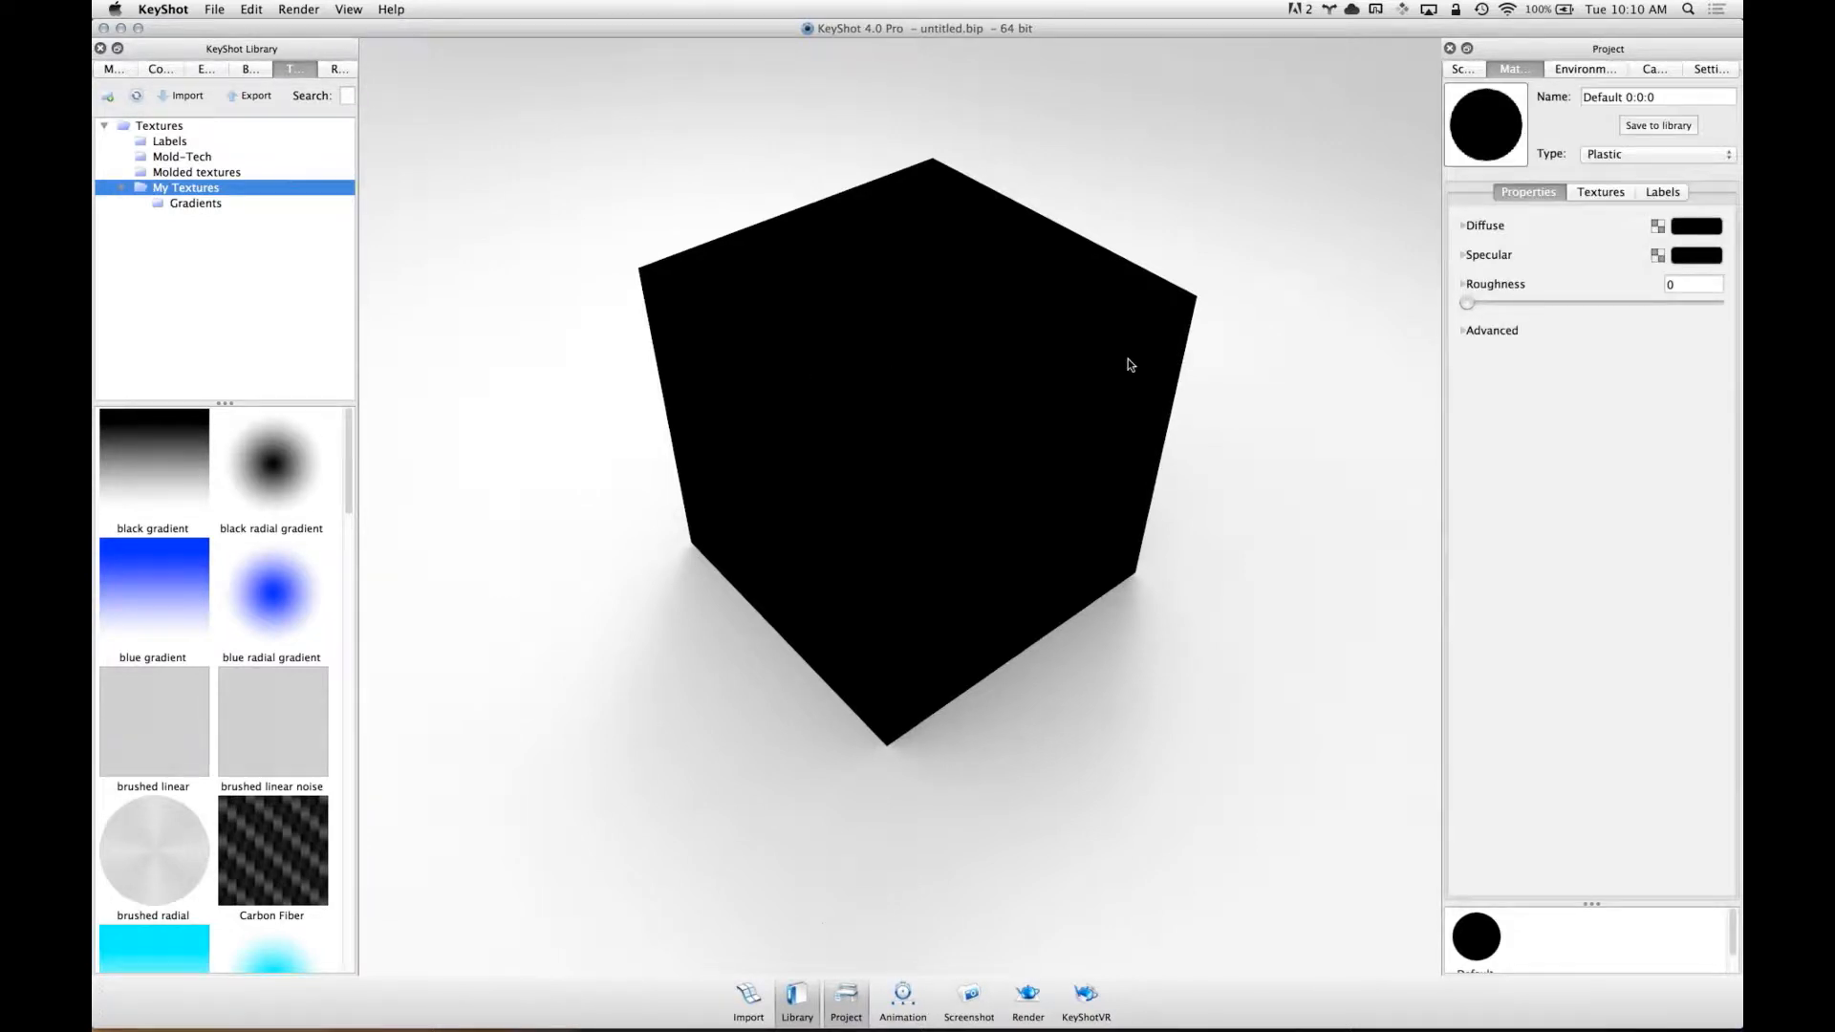
drag(1137, 456, 1110, 373)
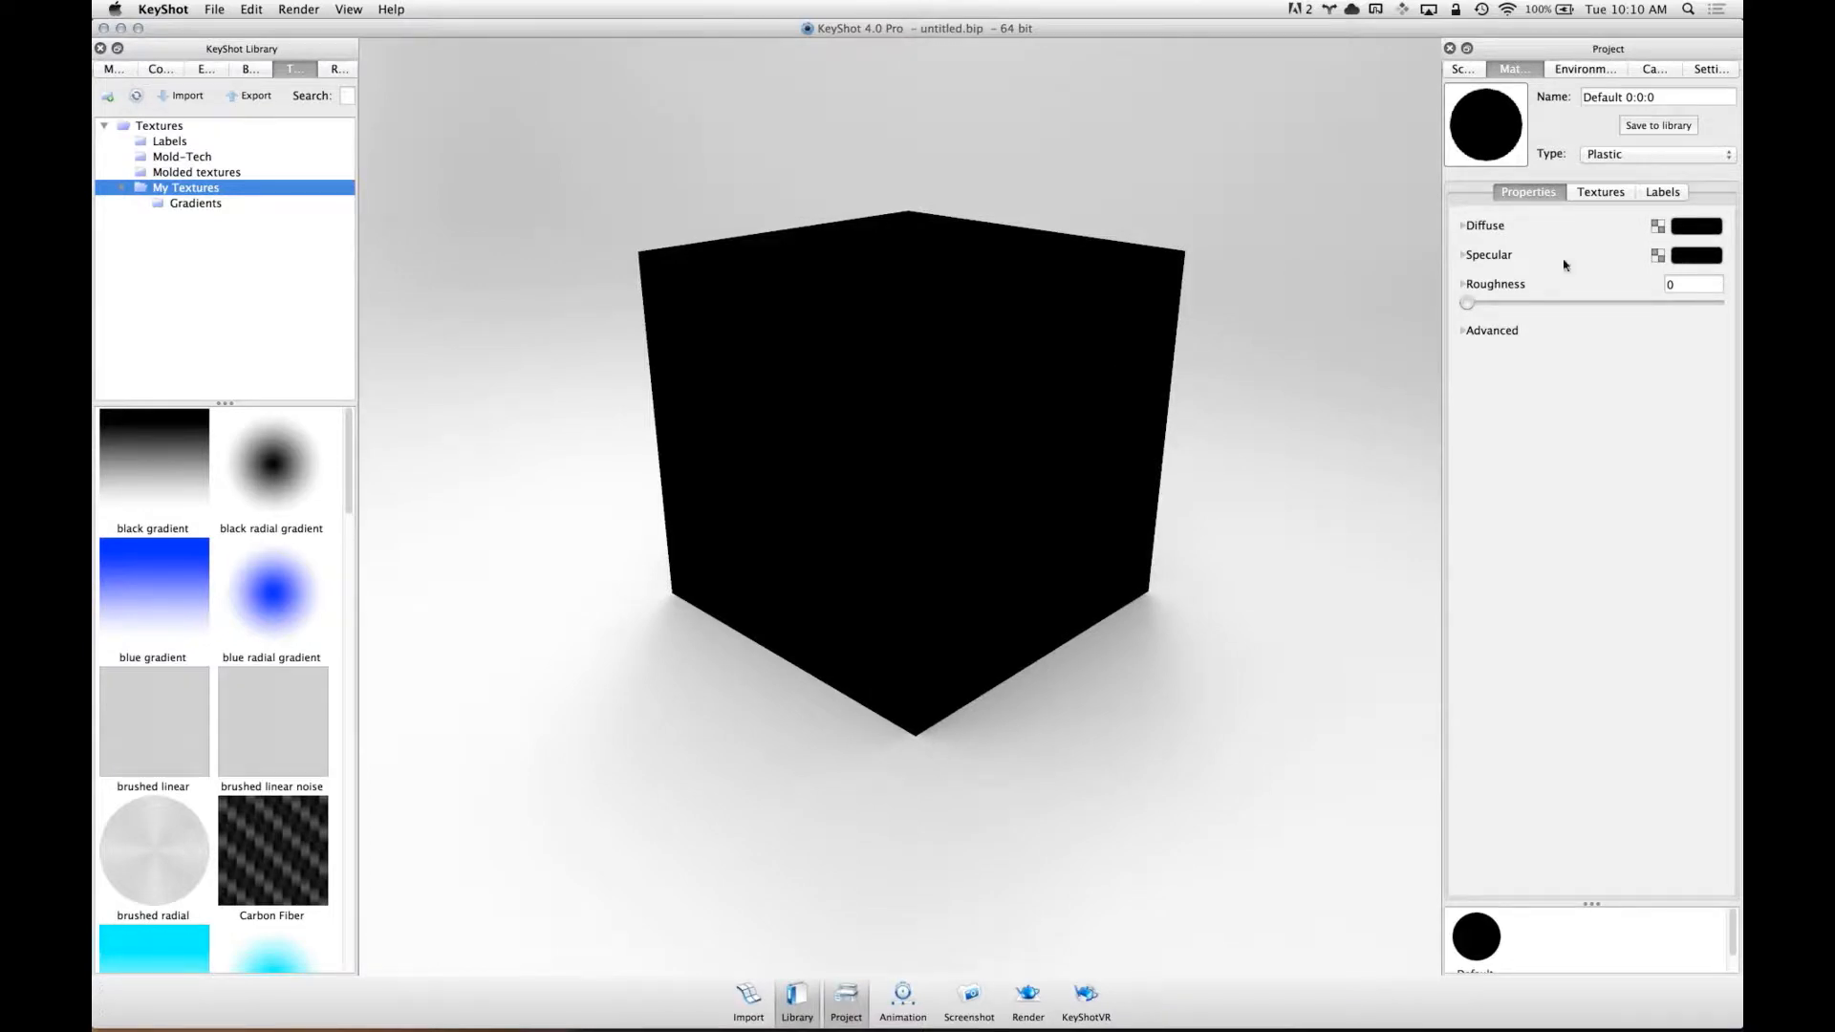
click(1646, 156)
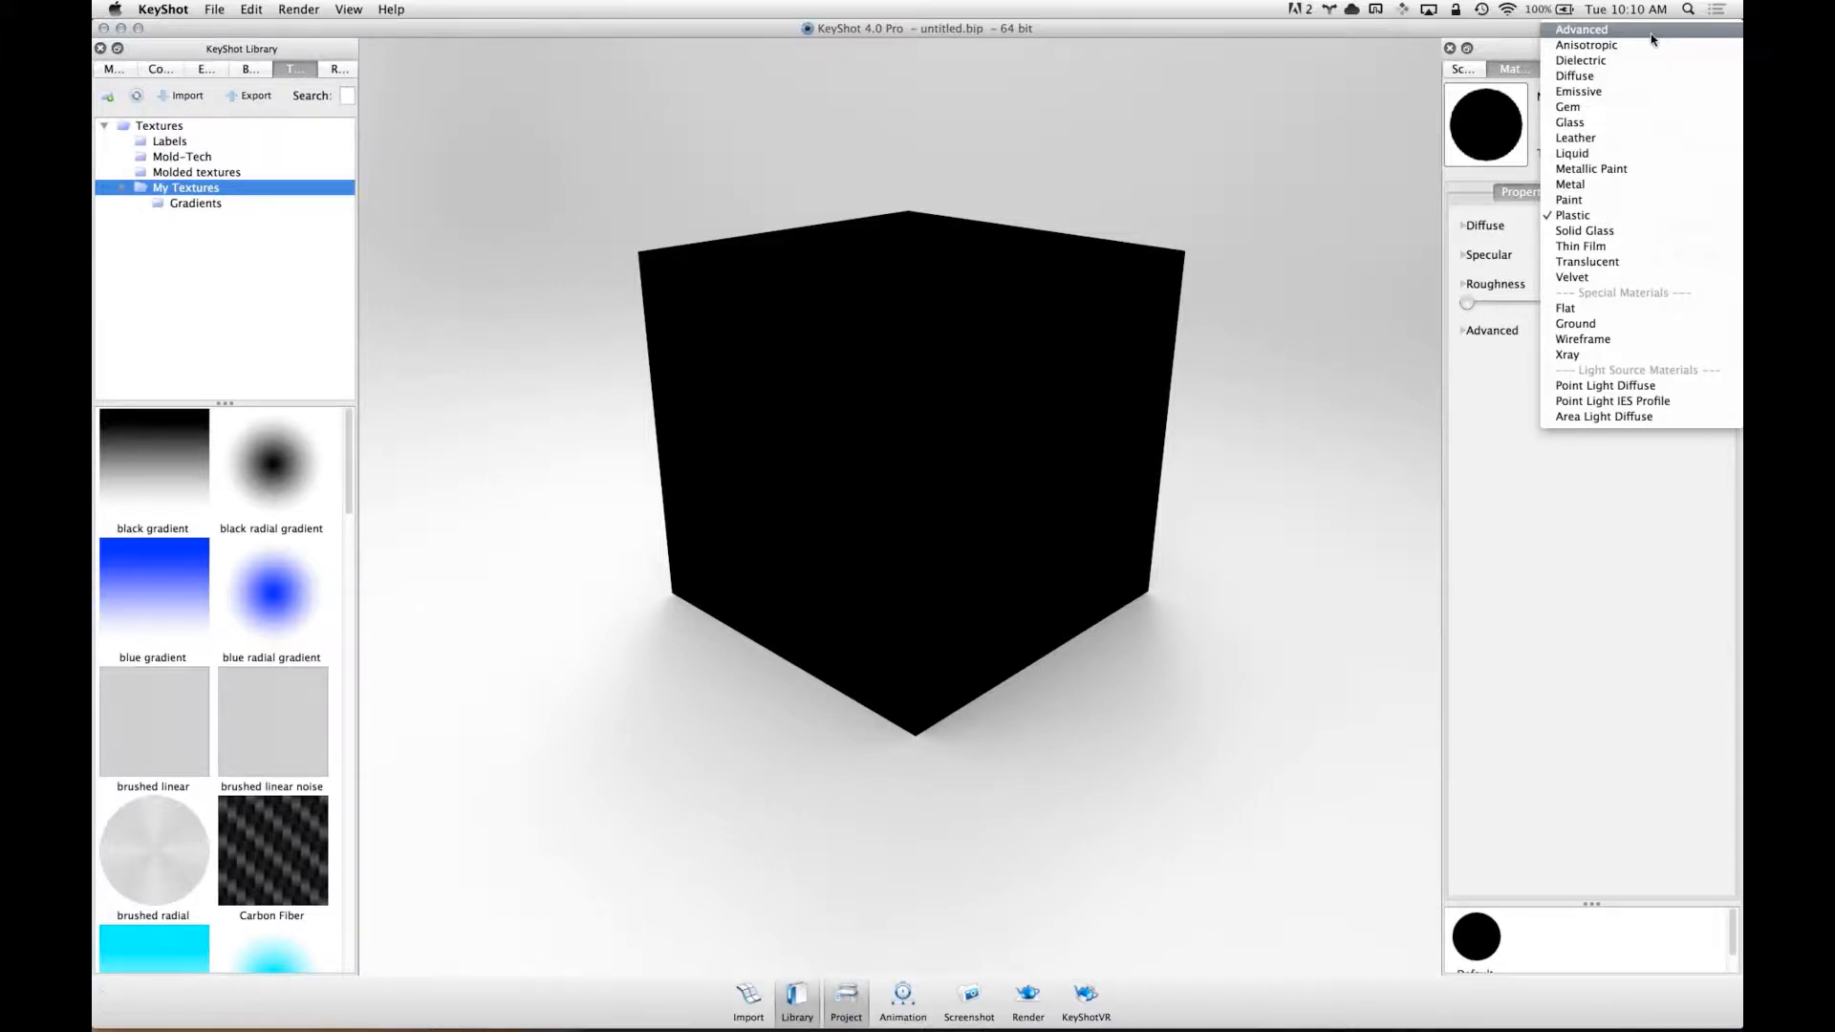
click(1651, 218)
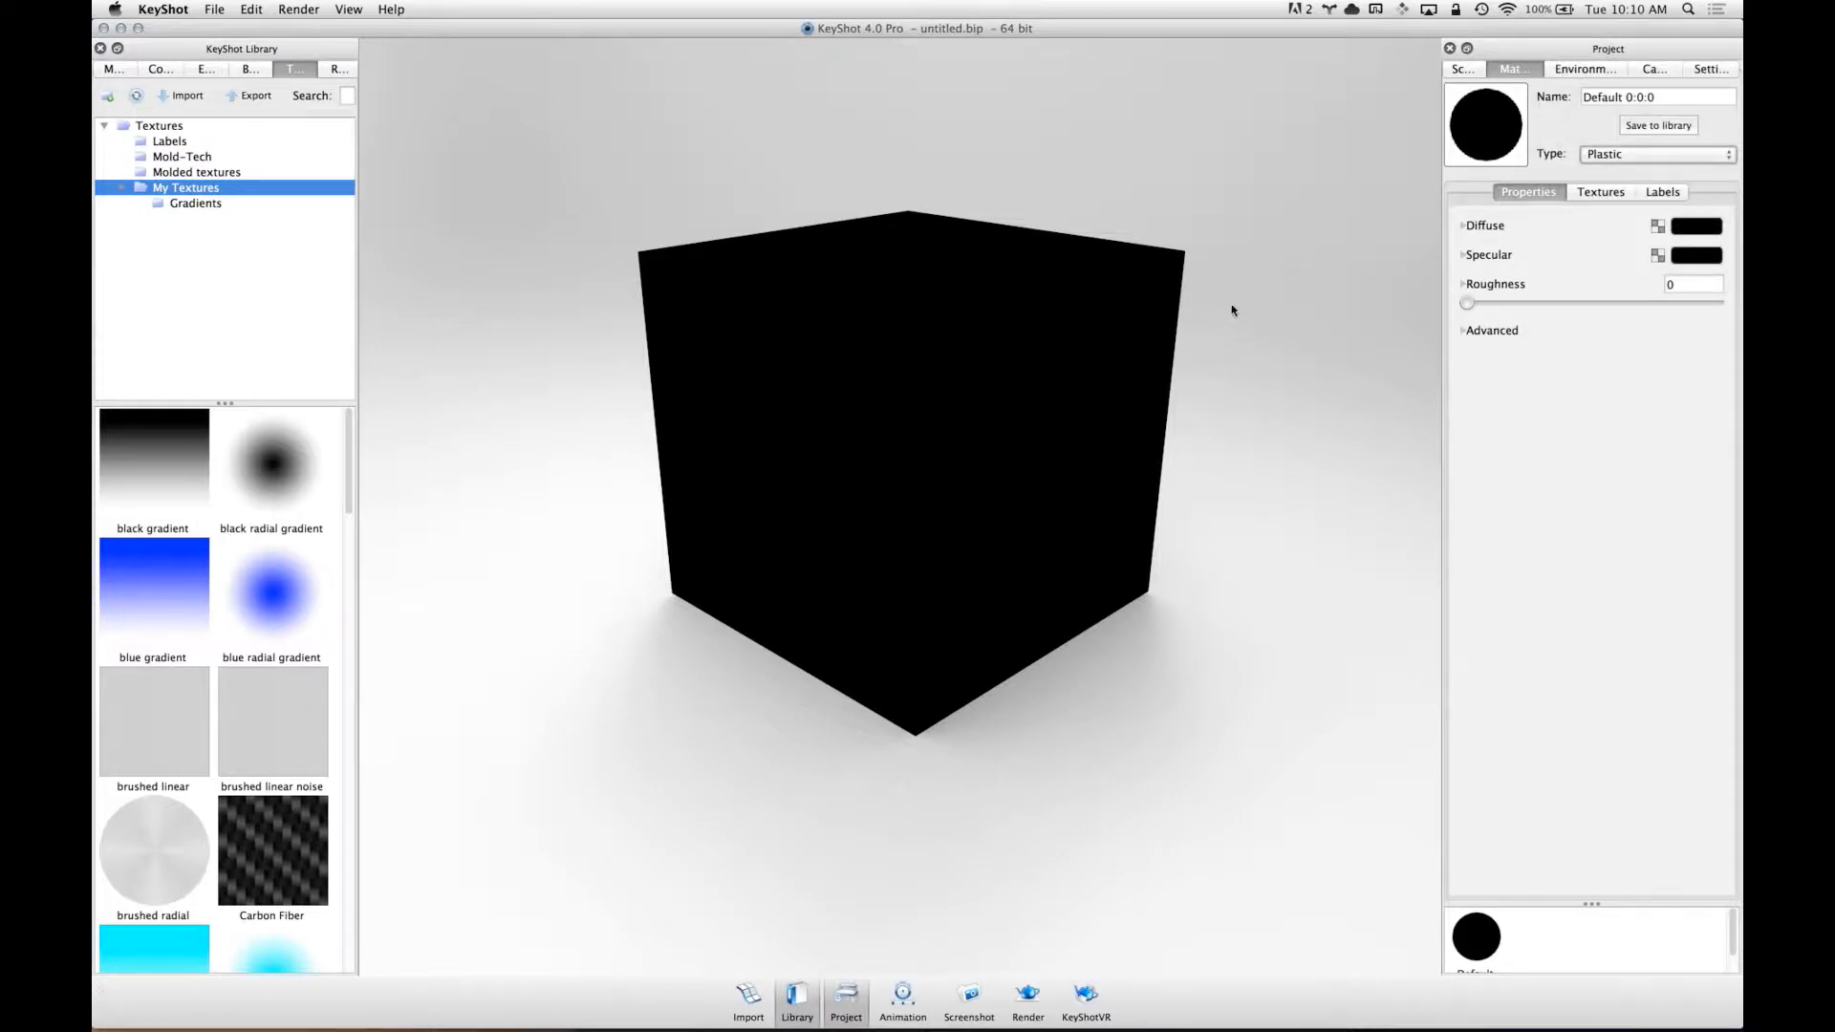
- Set the diffuse color of the cube's plastic material to dark grey
drag(1247, 272, 1229, 306)
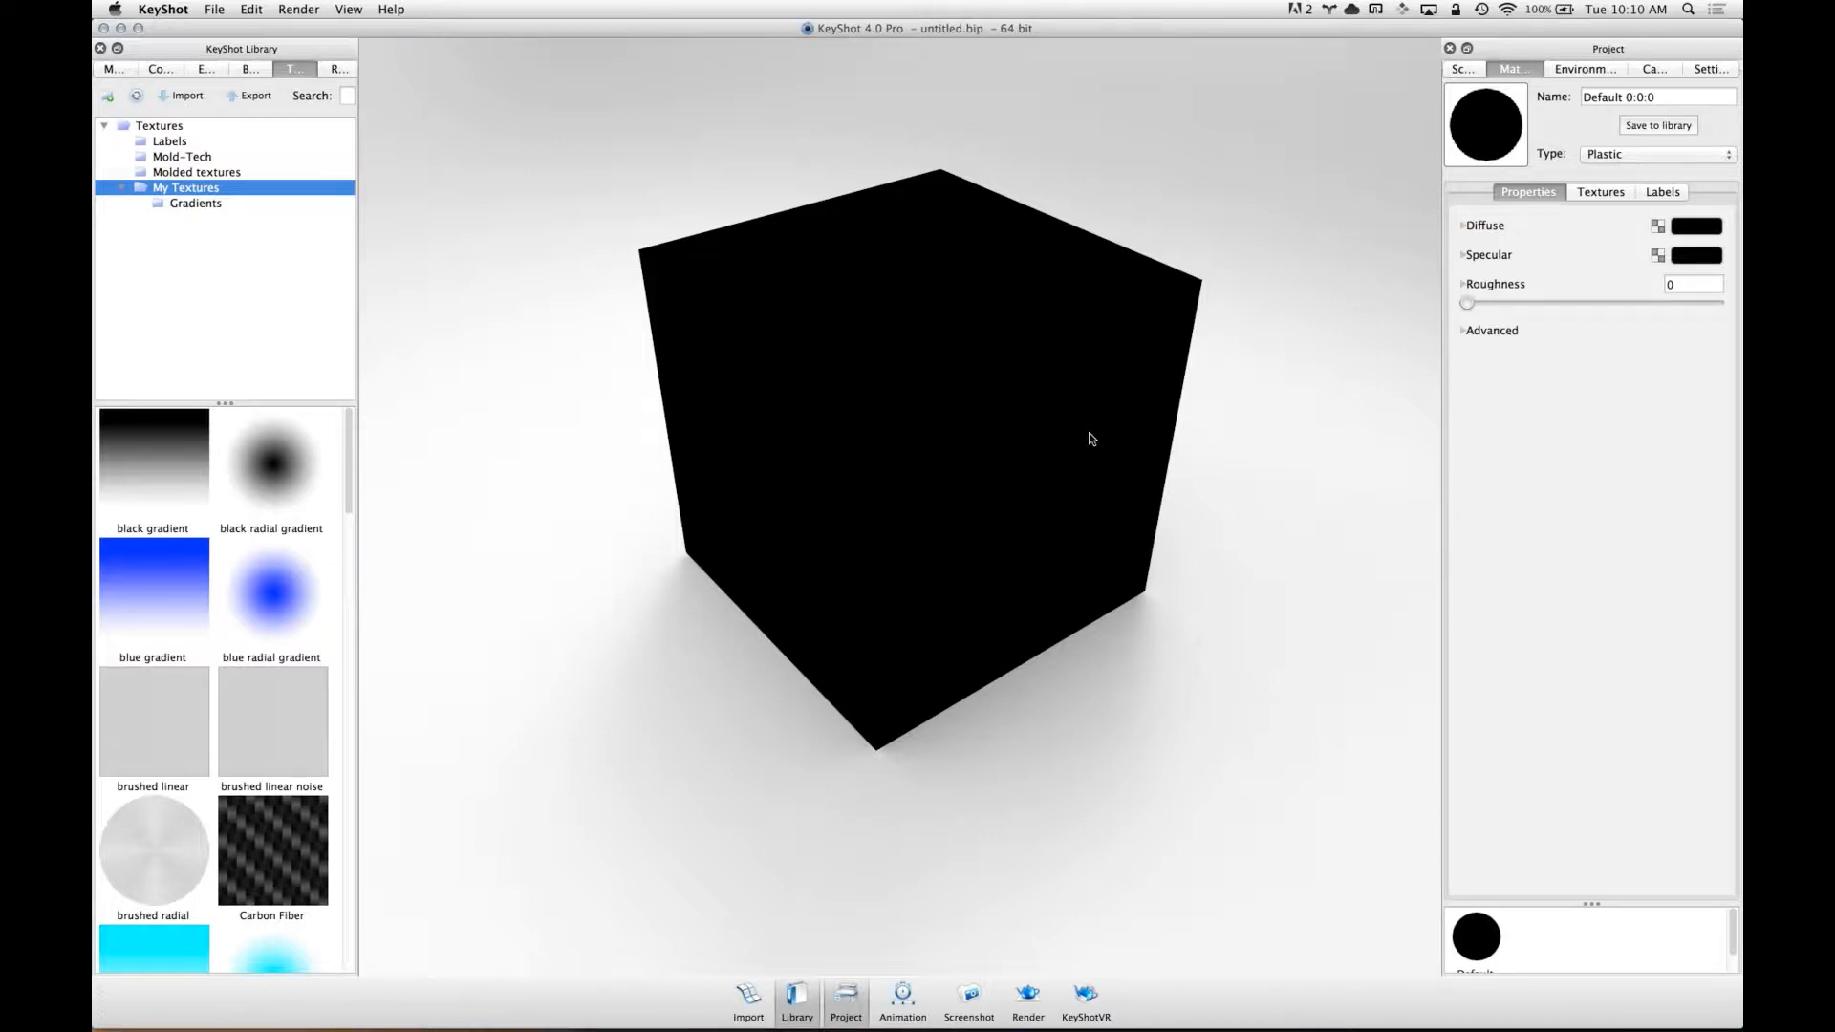
drag(1088, 439, 1077, 503)
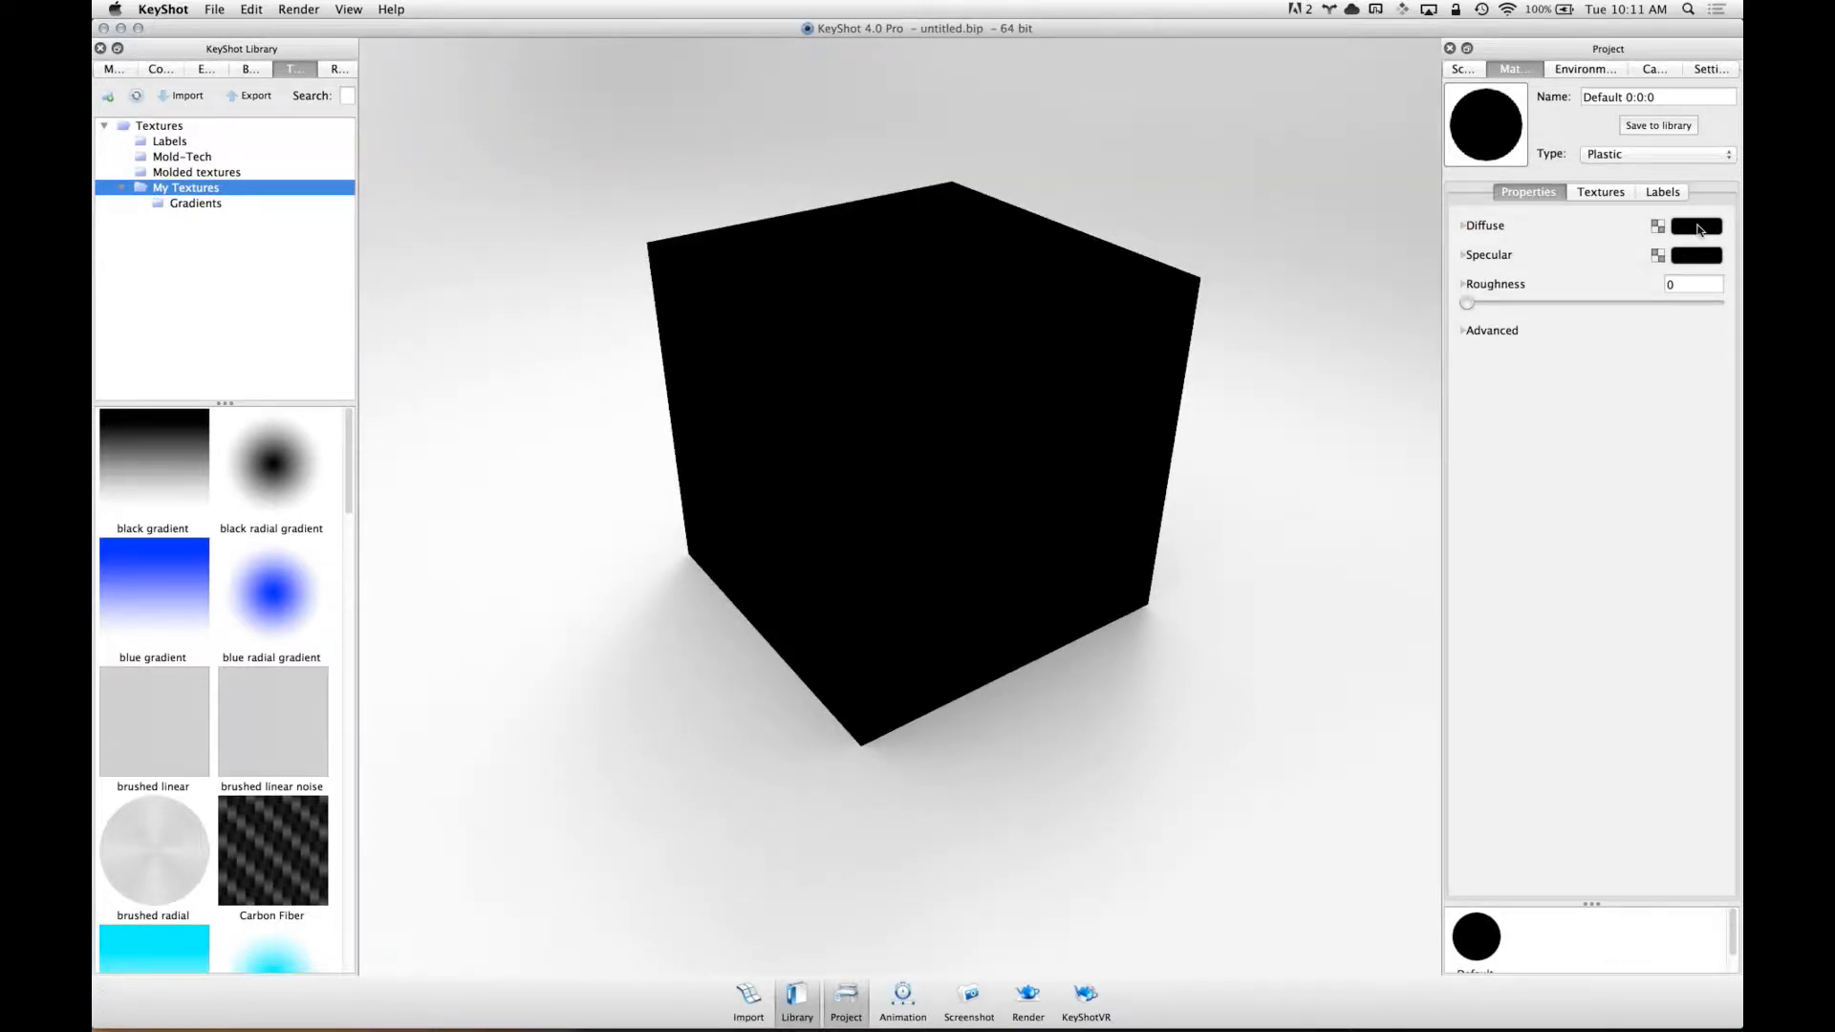
click(1698, 230)
click(1717, 423)
click(1708, 447)
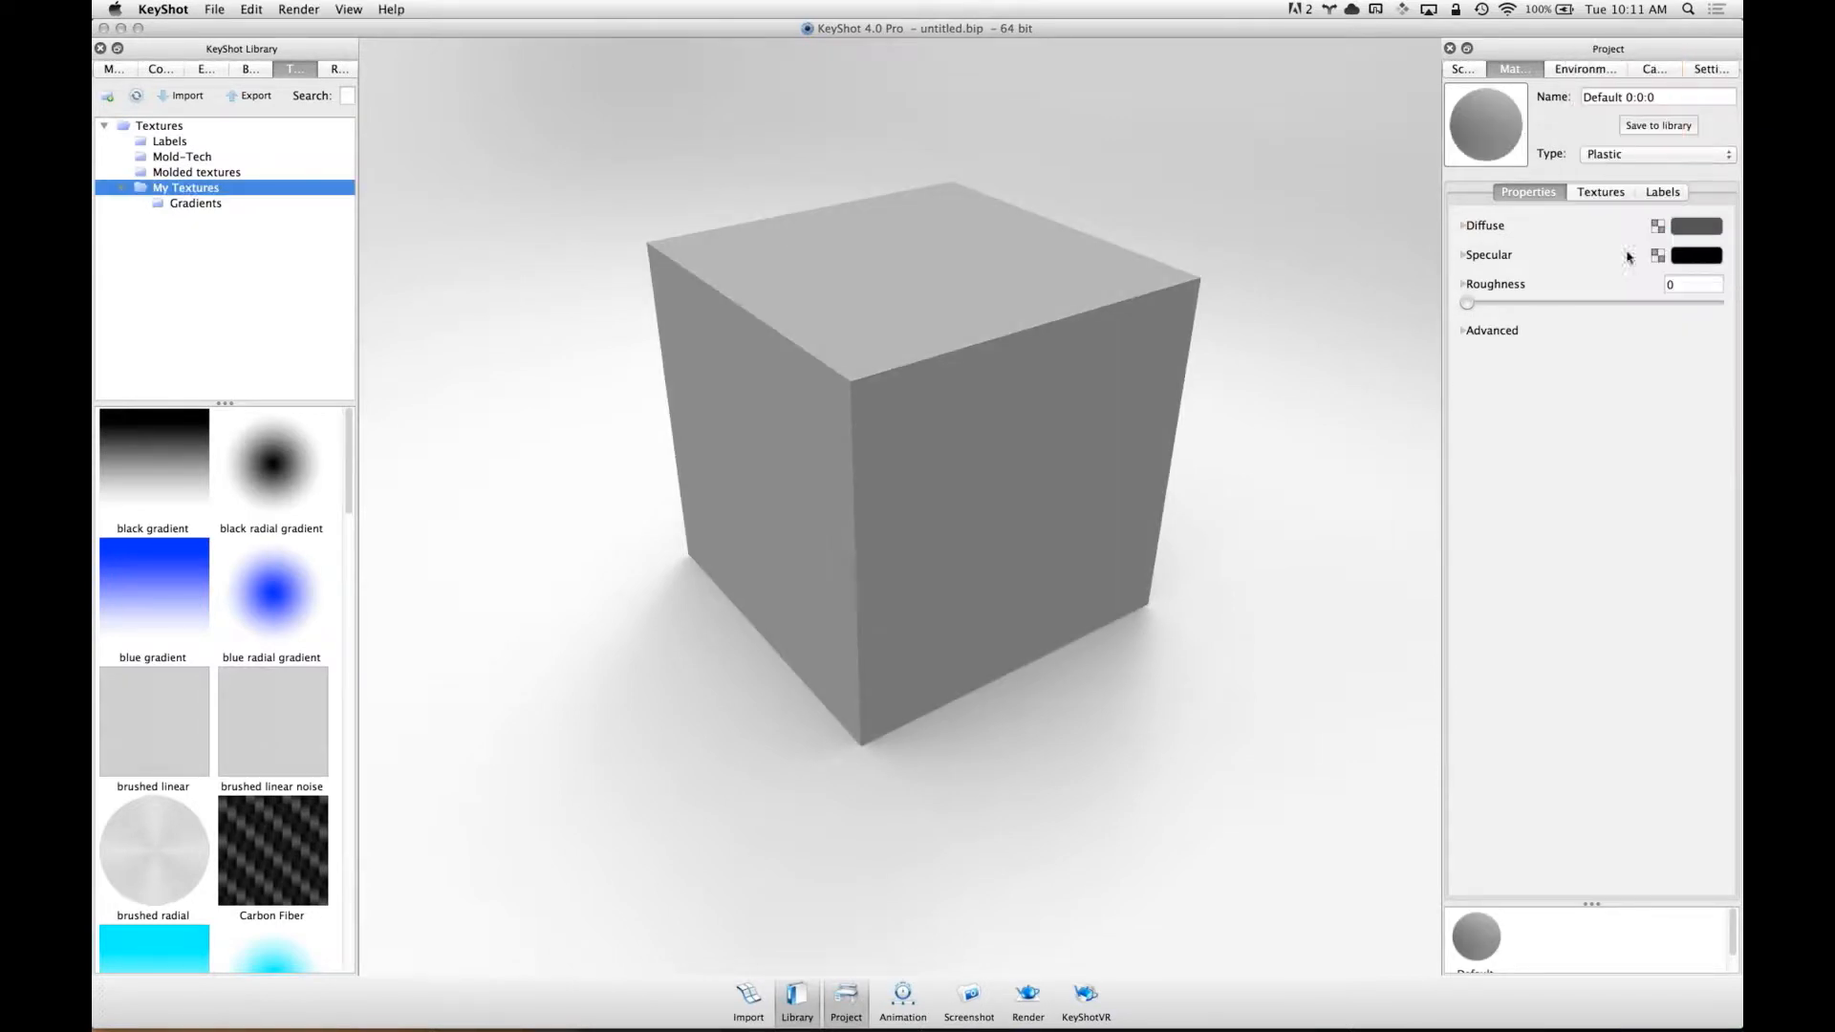
- Set the specular color of the cube's plastic material to white, RGB 255, 255, 255
click(1710, 258)
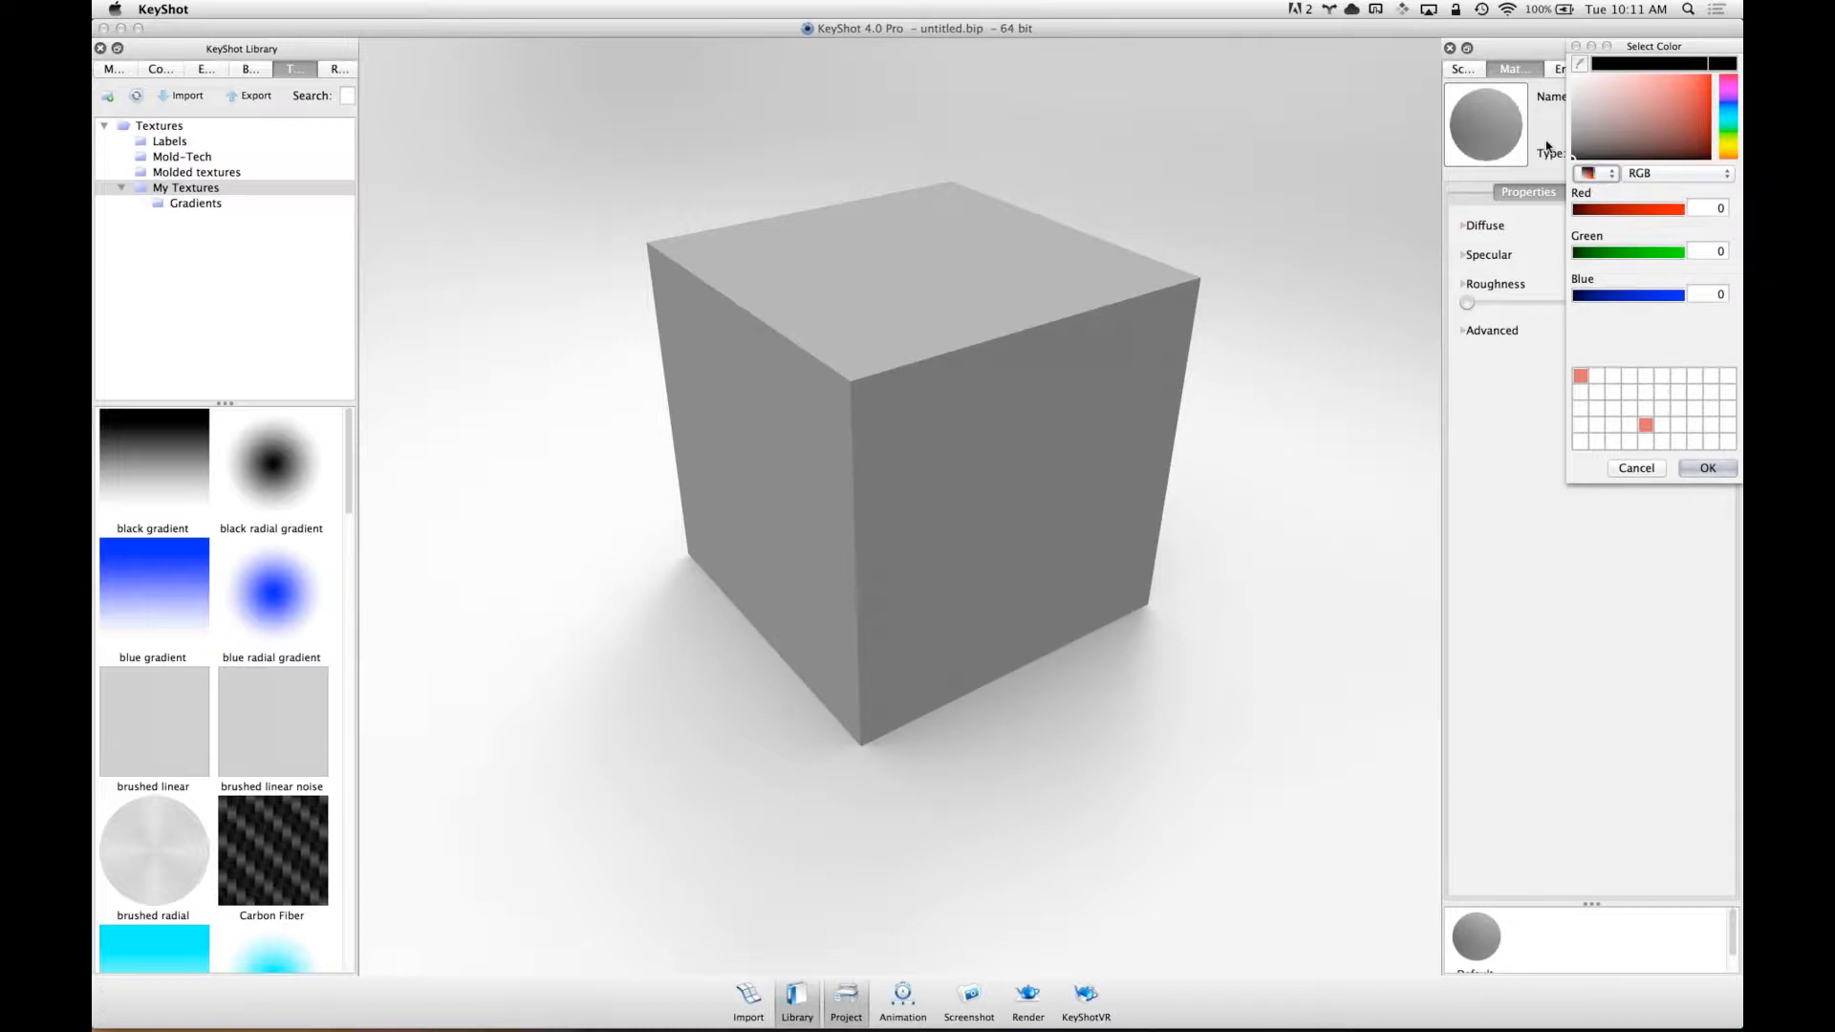
click(1573, 76)
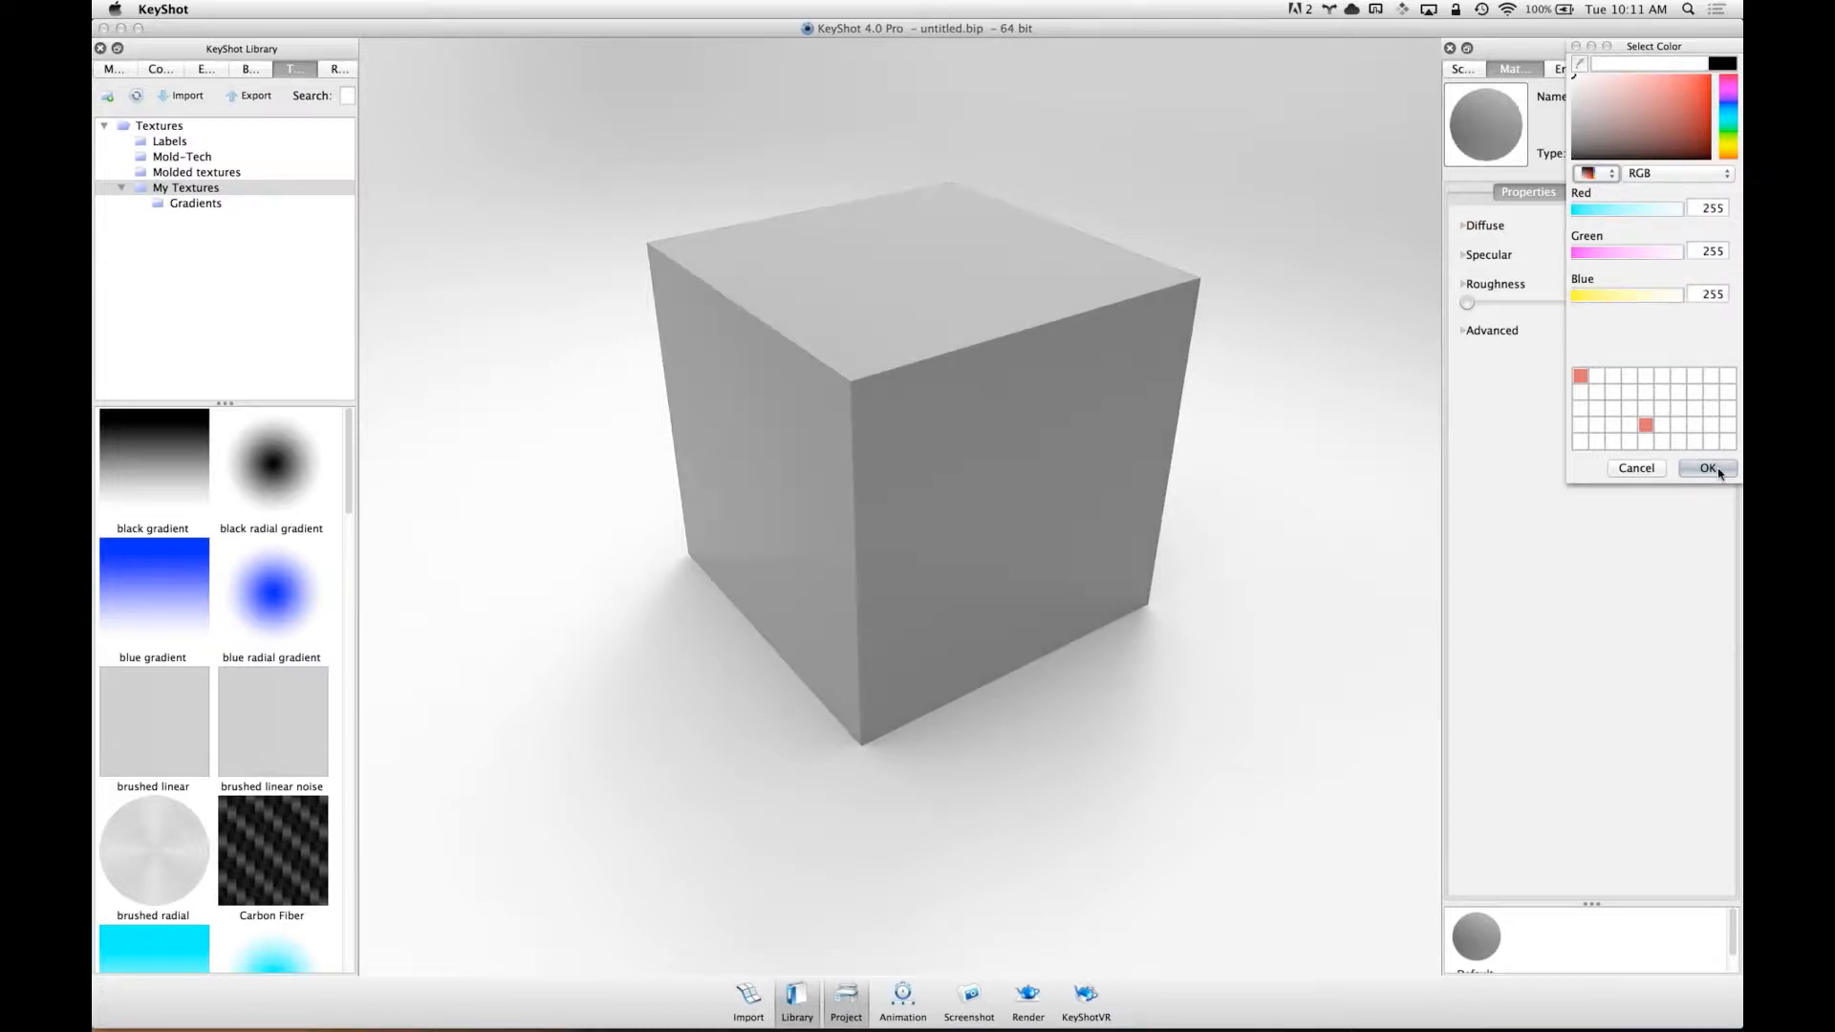
key(Return)
mouse_move(1036, 432)
mouse_down()
mouse_move(1147, 360)
mouse_move(1431, 313)
mouse_move(926, 412)
mouse_move(755, 423)
mouse_move(905, 427)
mouse_up()
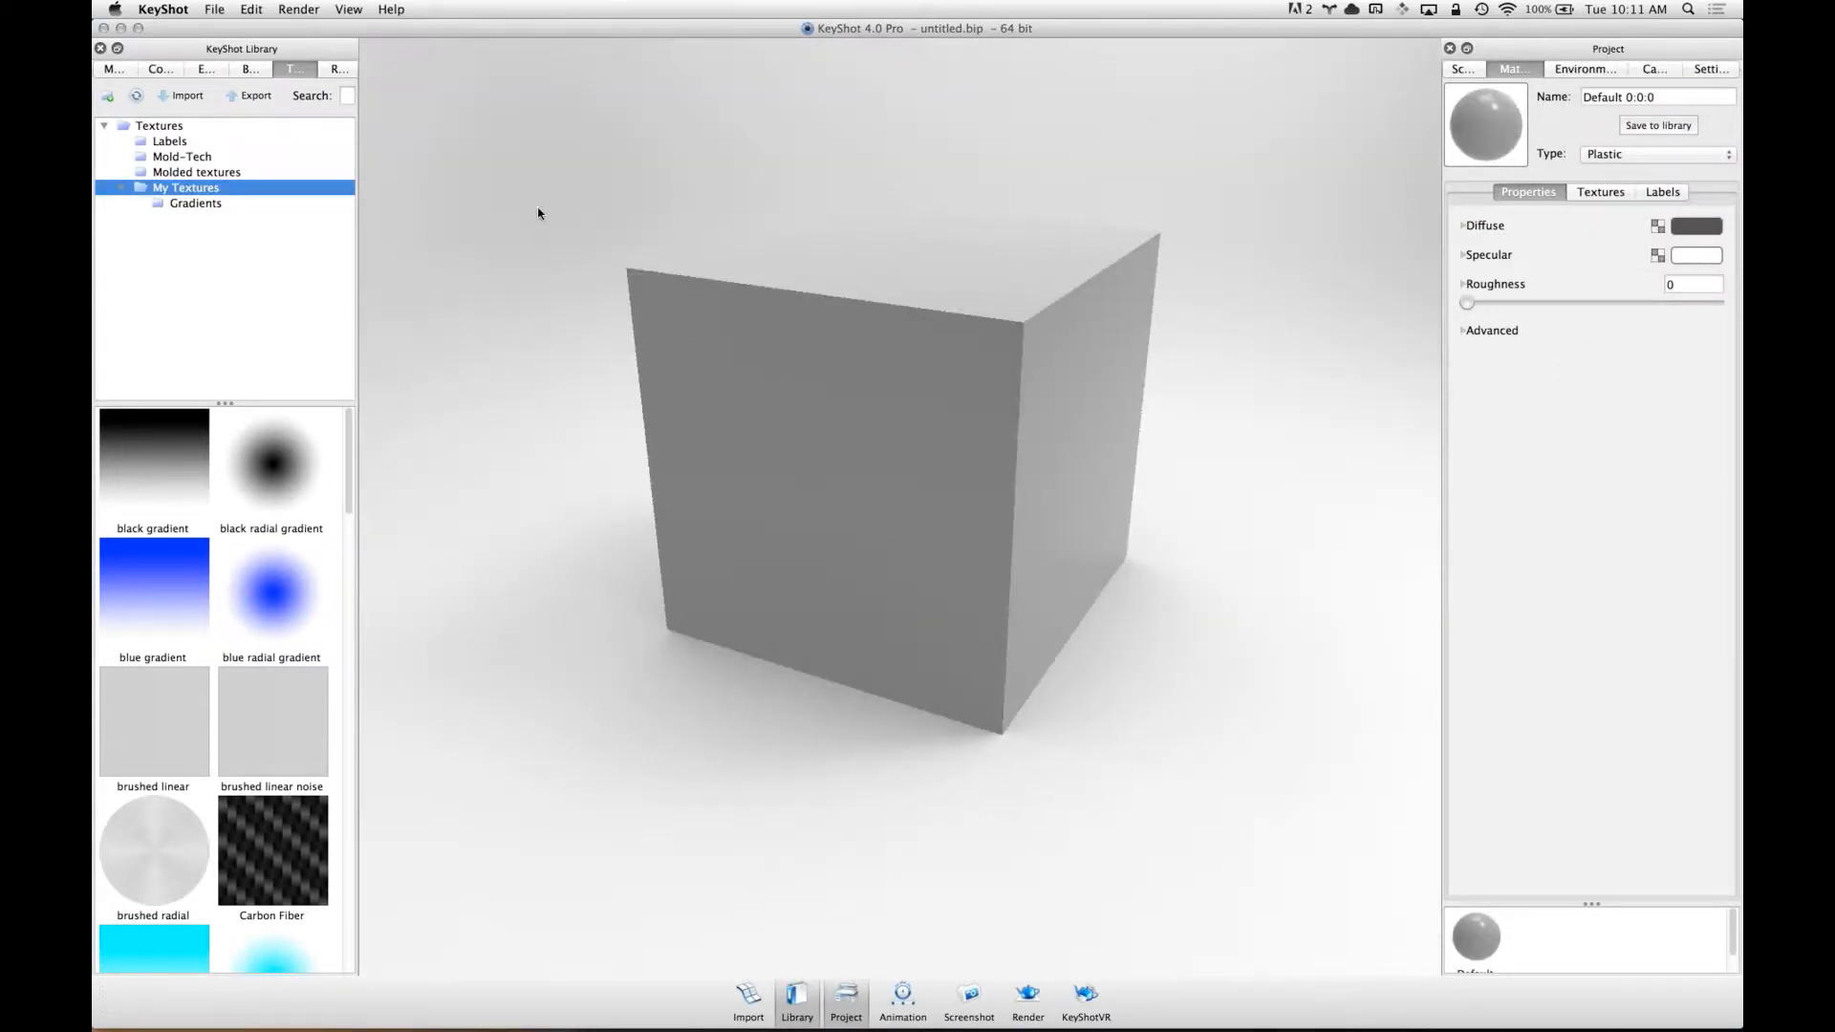
- Light the scene with the hdri-locations Iceland environment from the Outdoor folder of the environment library
click(212, 73)
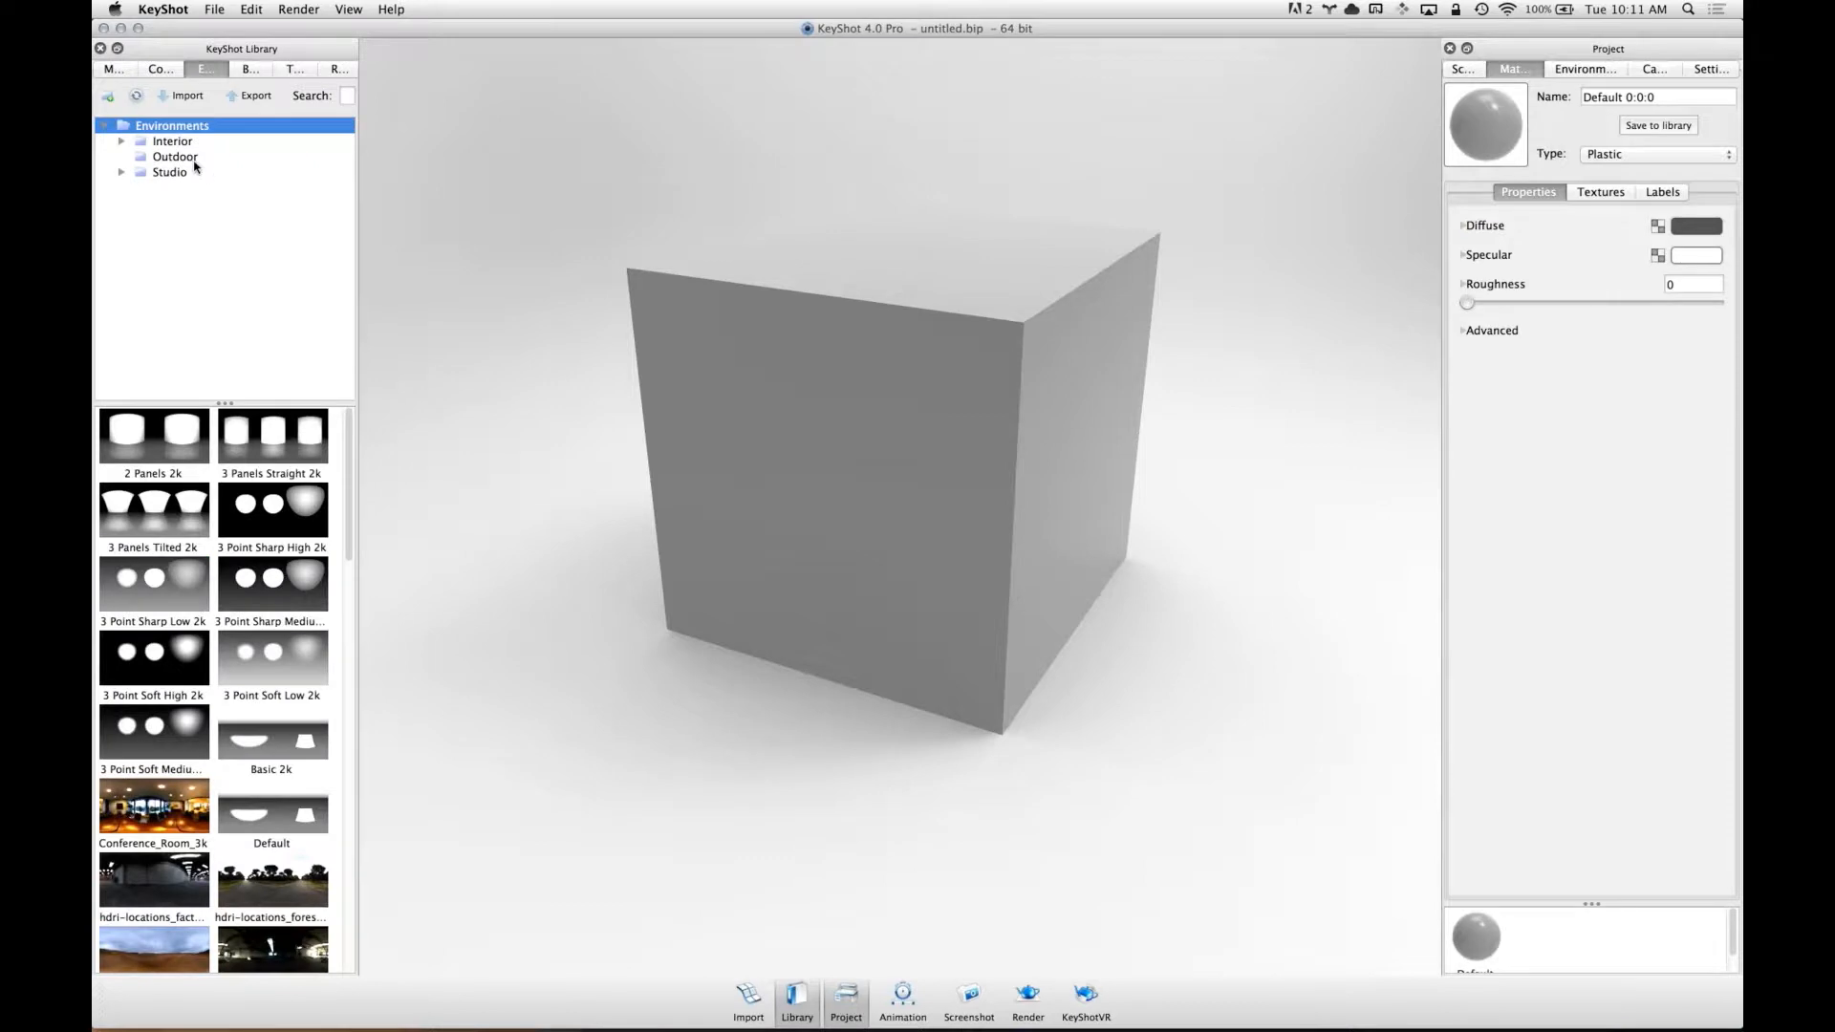
click(191, 159)
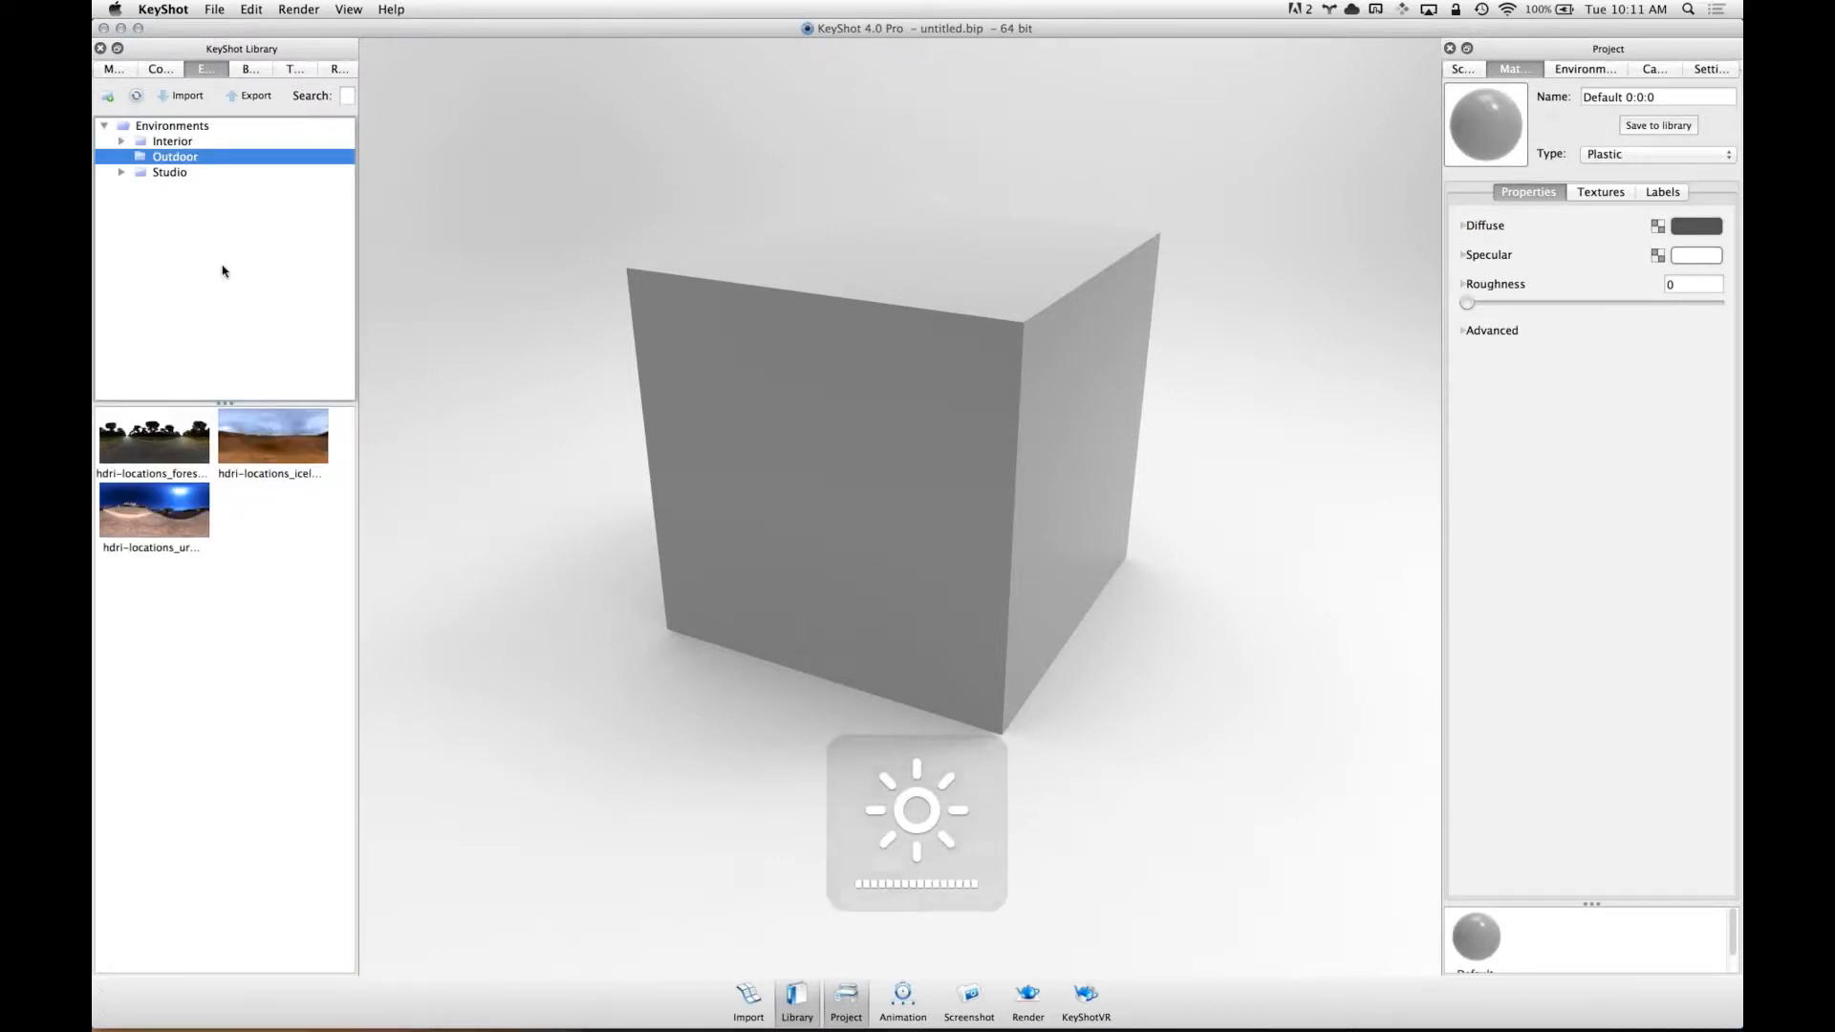
drag(263, 438, 994, 550)
drag(925, 468, 984, 448)
- Switch the cube's specular color to black and back to white to compare the plastic with and without reflections
click(1682, 256)
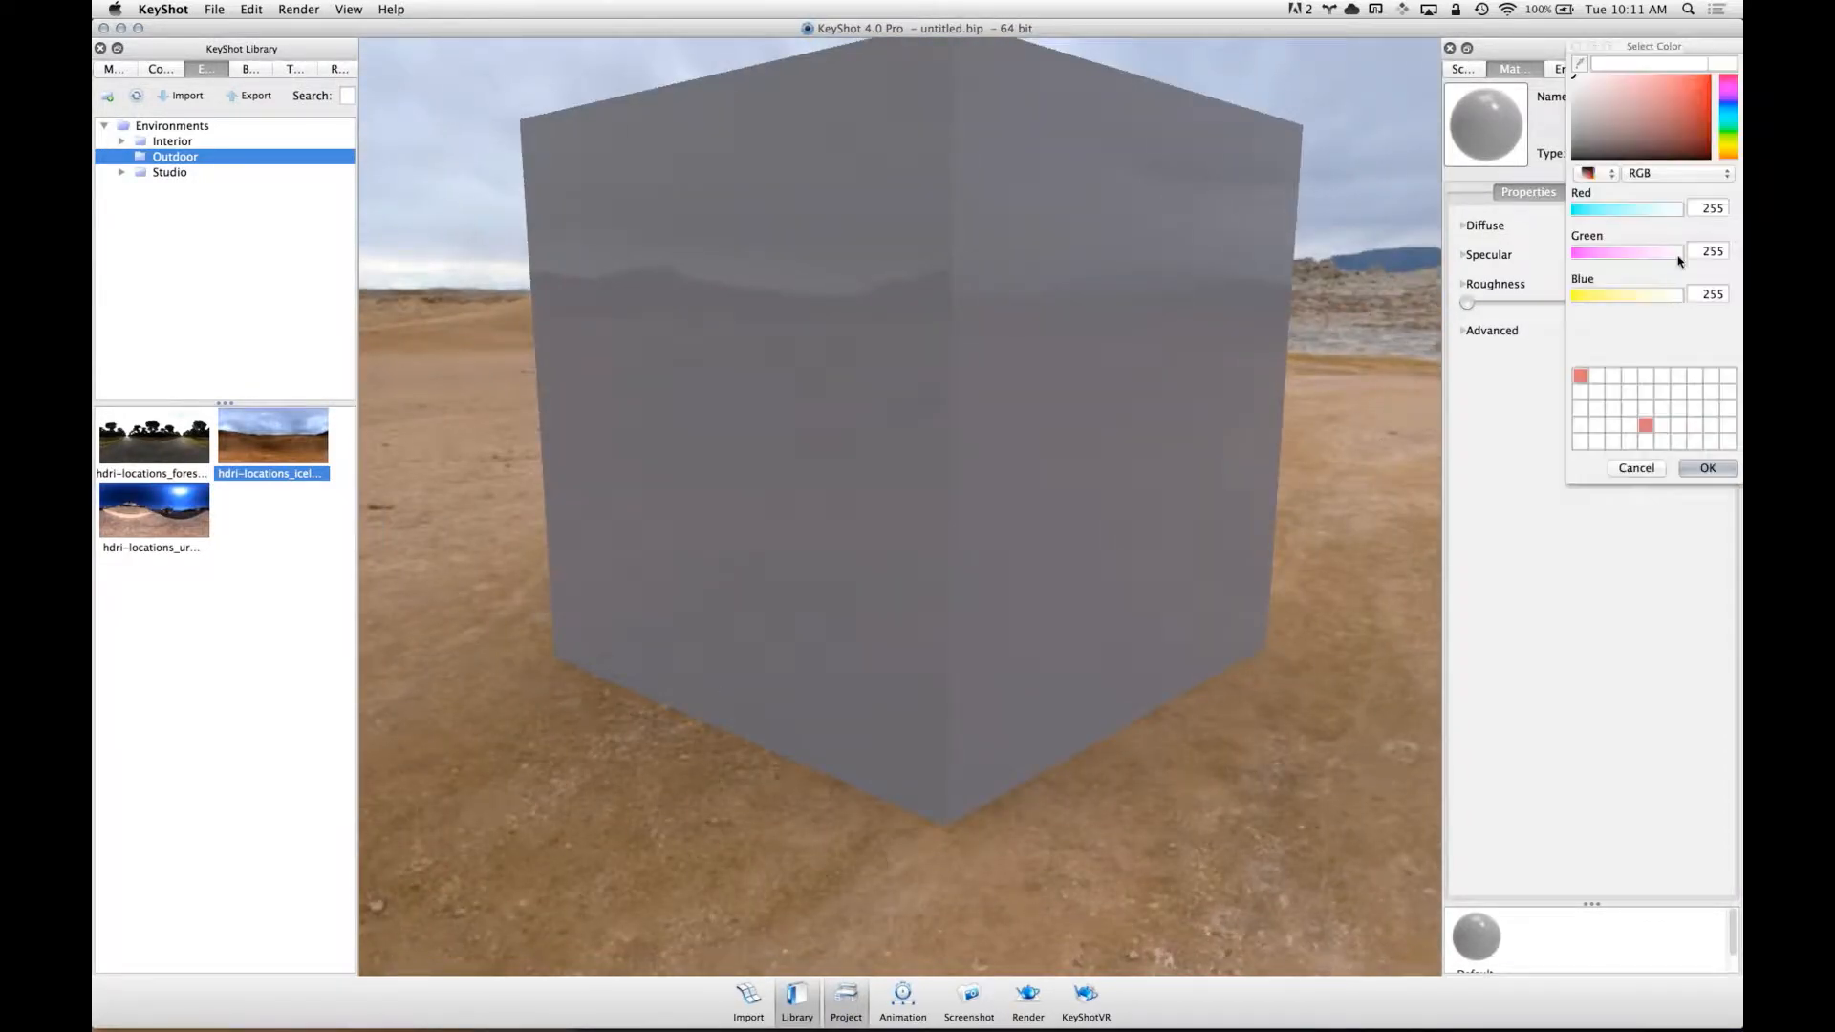
click(1619, 128)
click(1575, 146)
click(1575, 158)
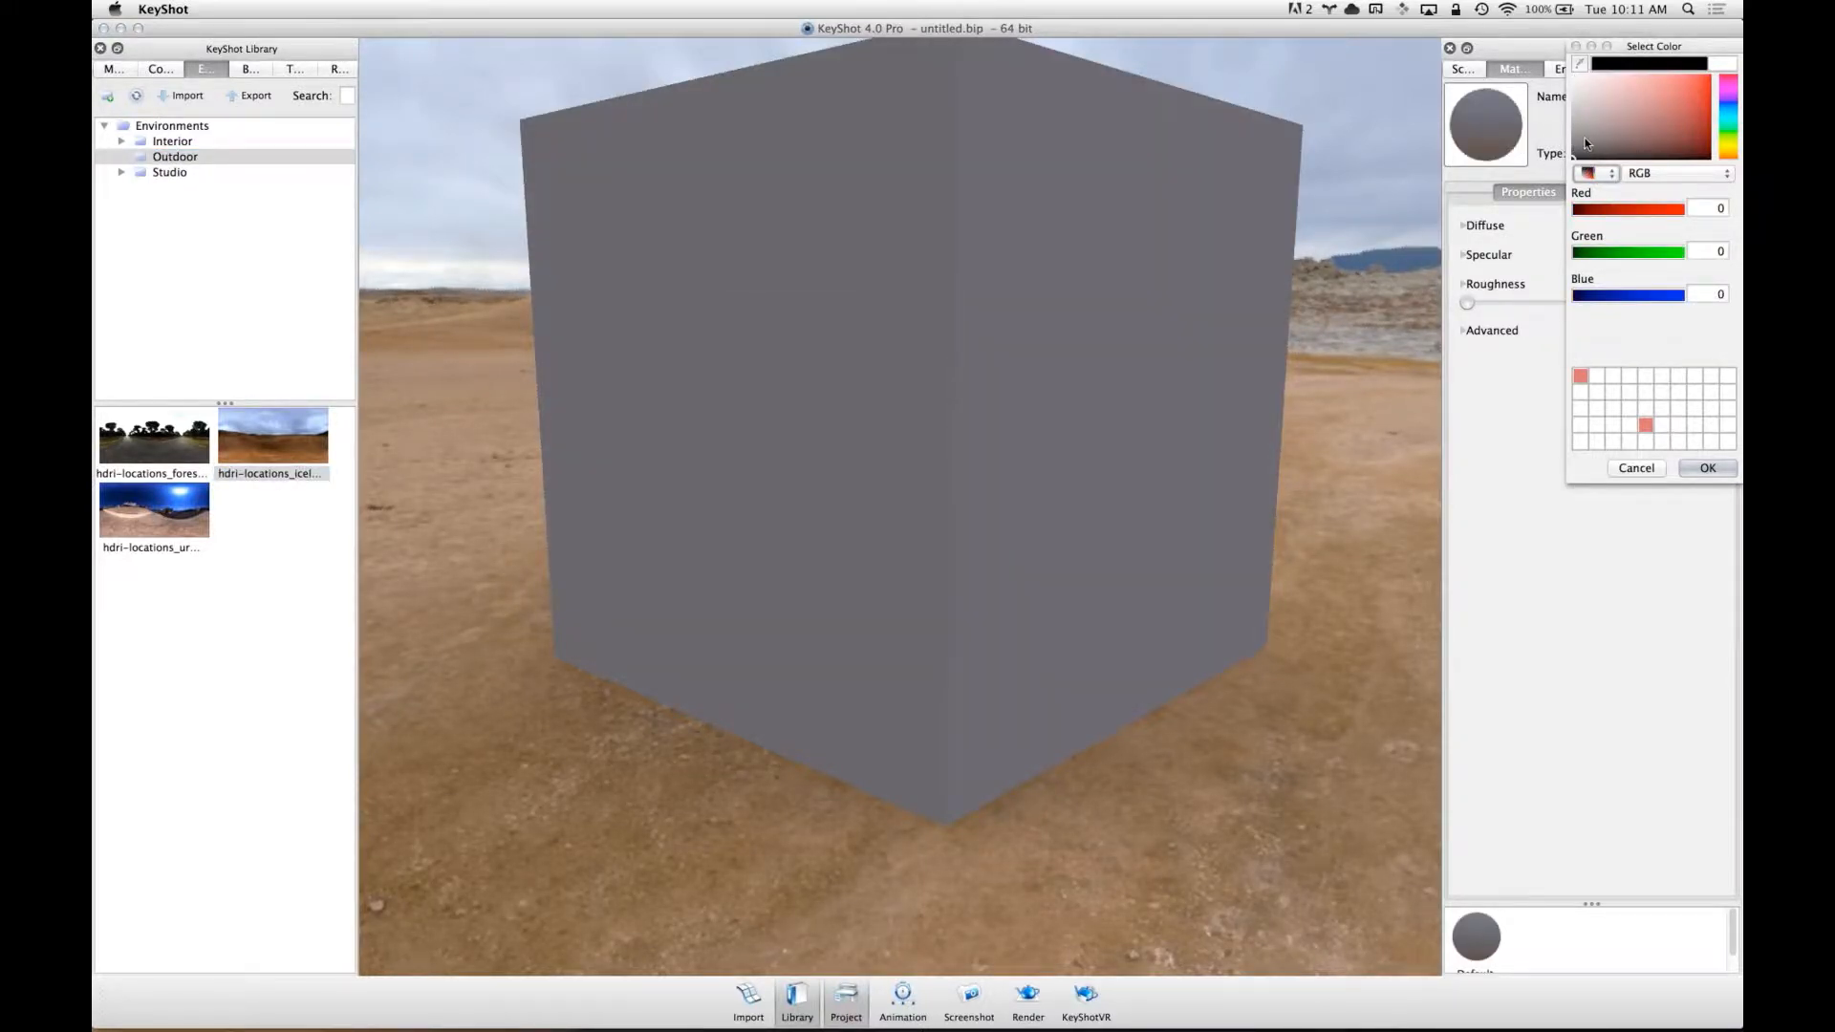
click(1574, 75)
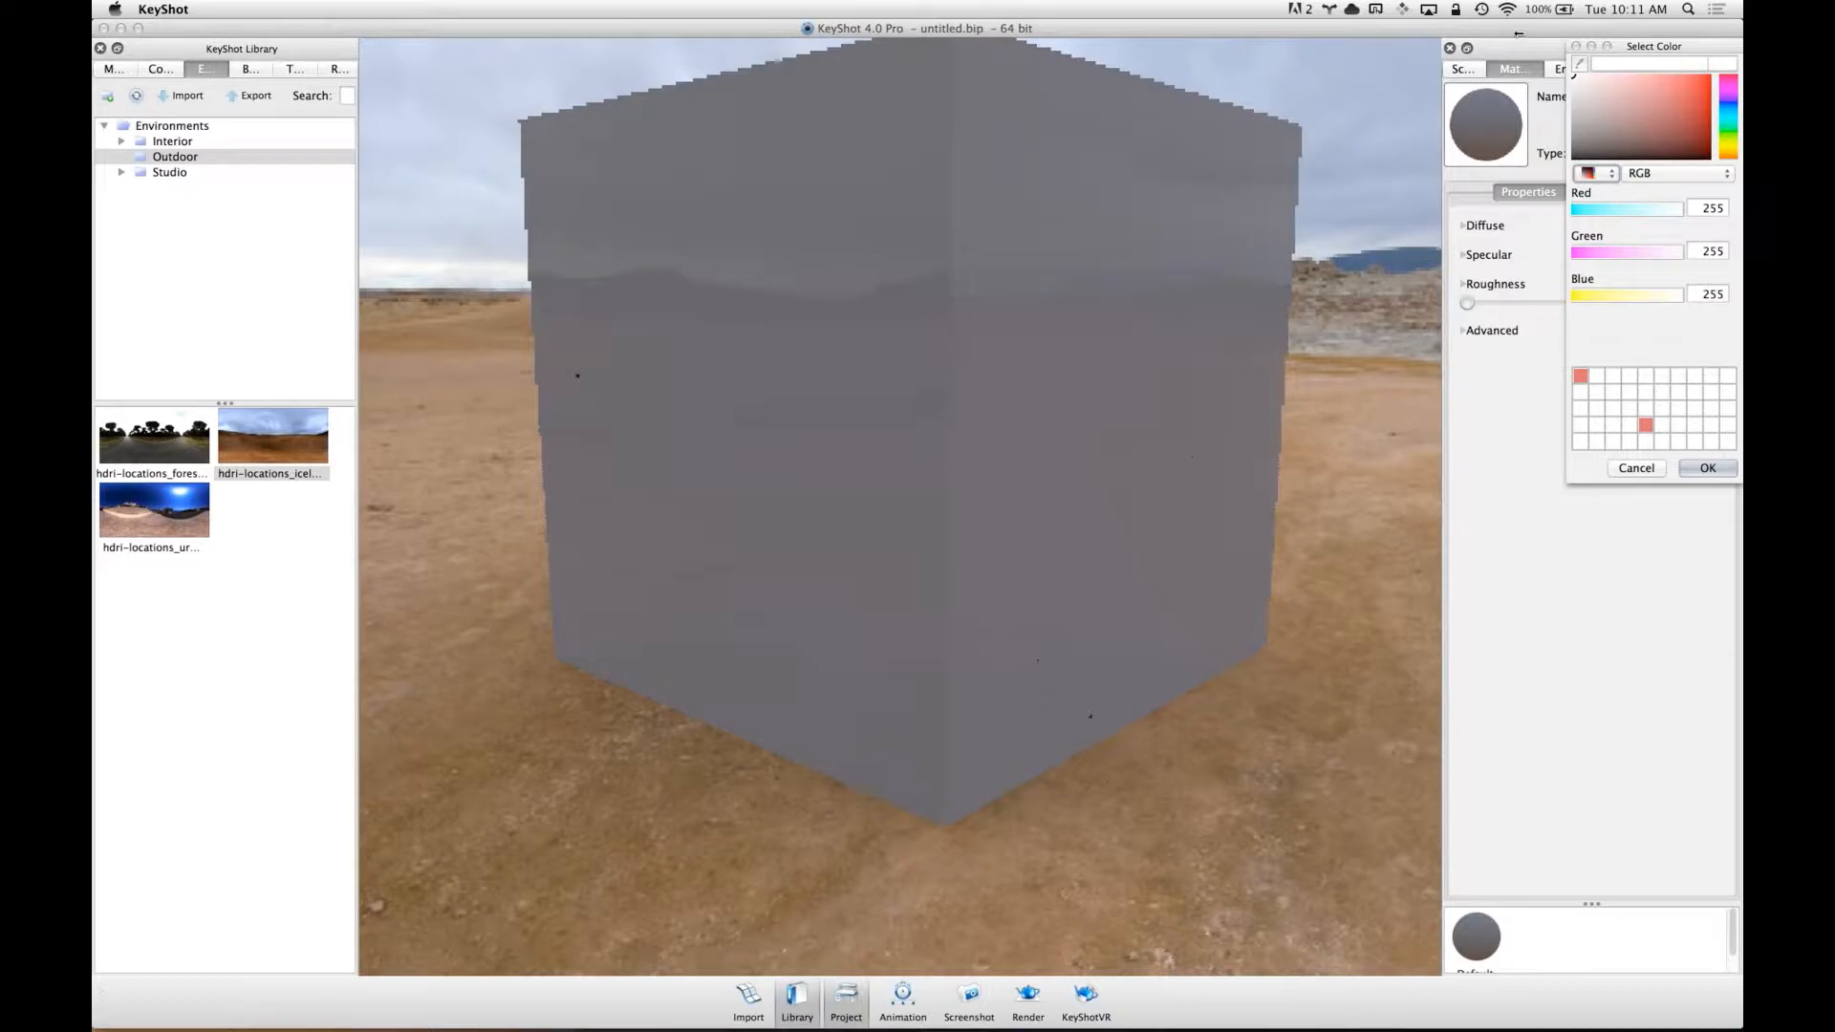
click(1723, 468)
drag(1135, 445, 1166, 347)
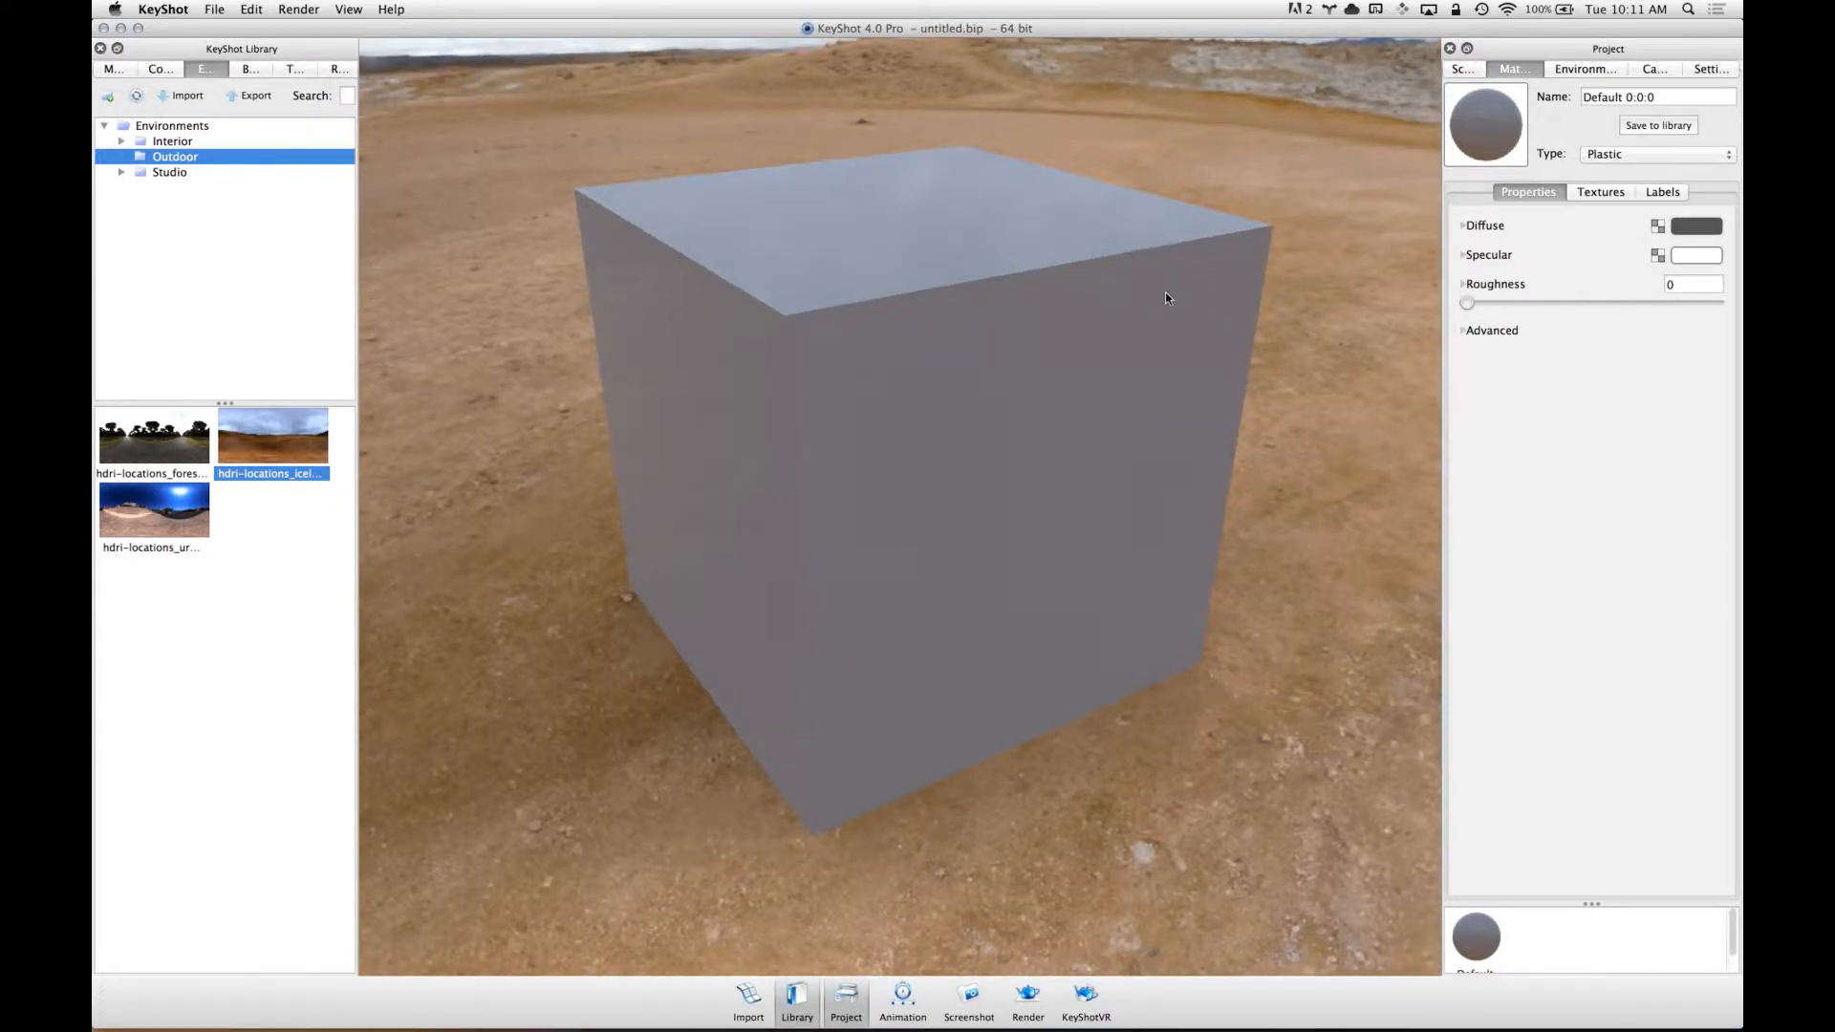
- Set the scene background to a plain color instead of the lighting environment, and return to the cube's material settings
key(b)
click(1561, 67)
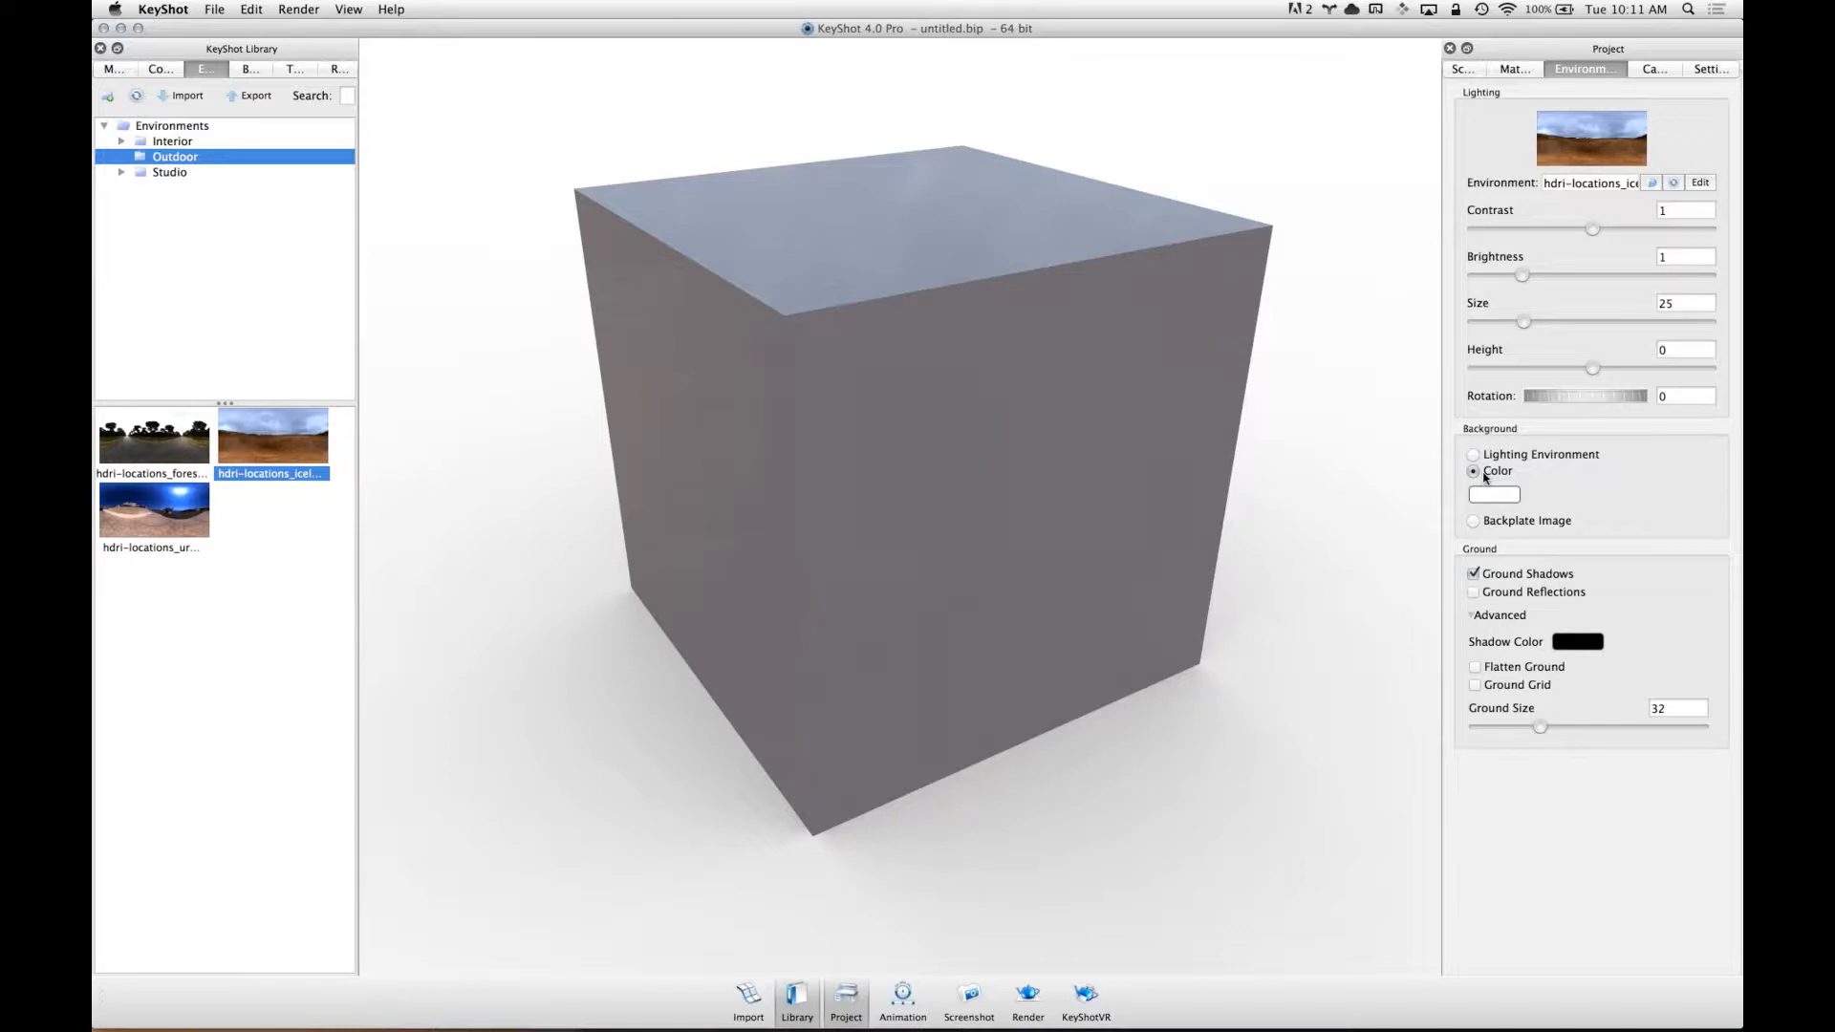
click(1534, 69)
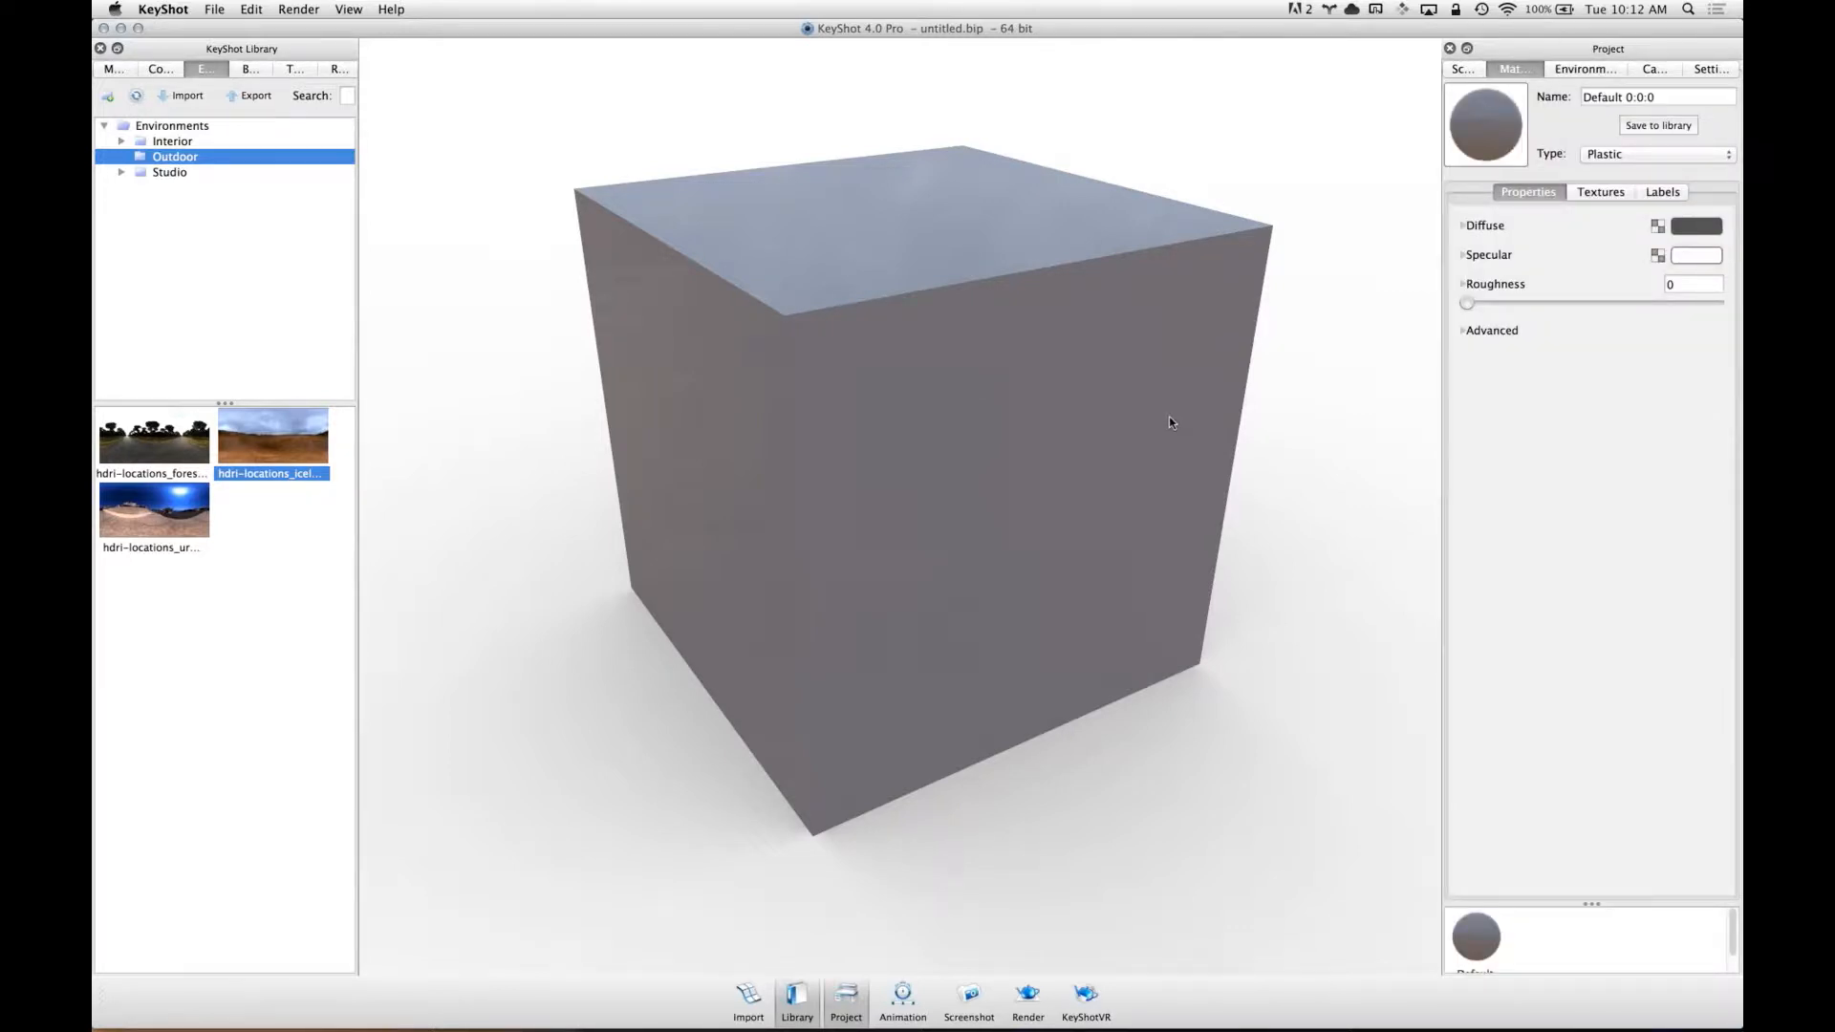
- Open the texture maps of the cube's plastic material and display the textures library
drag(1167, 416, 1075, 422)
drag(828, 485, 910, 464)
scroll(1048, 453, down, 2)
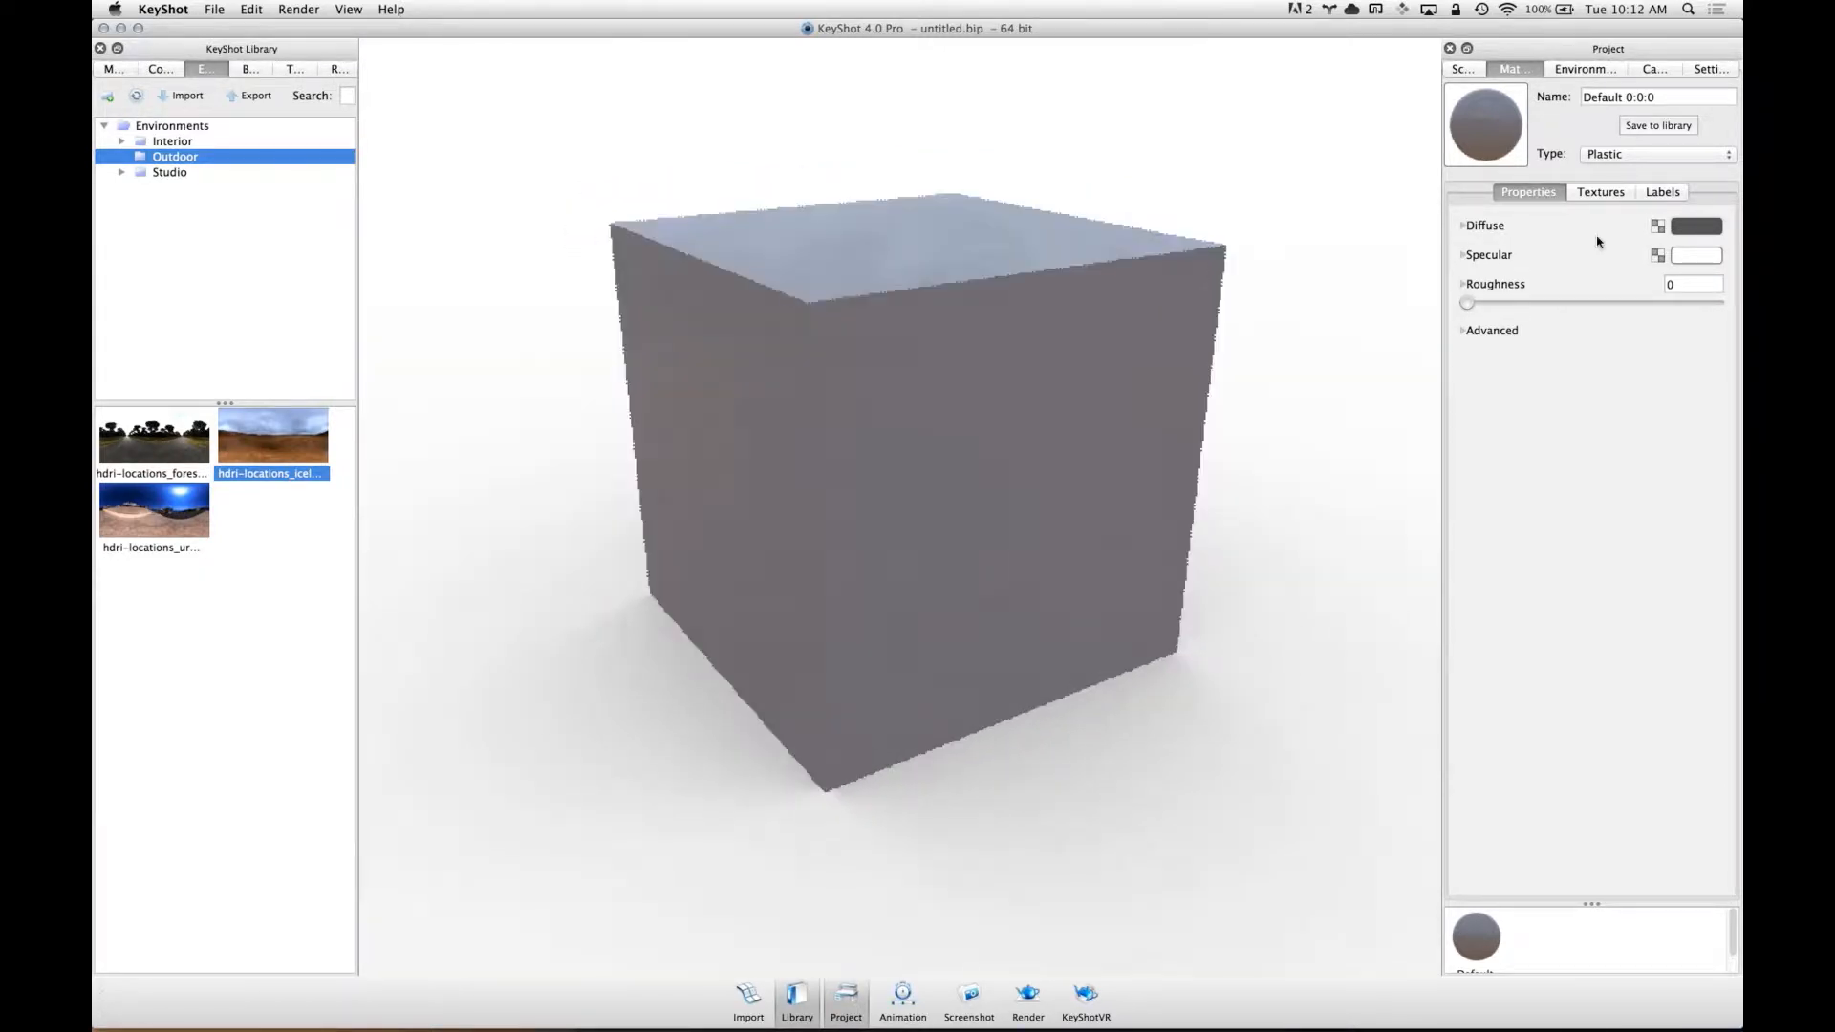
click(1601, 192)
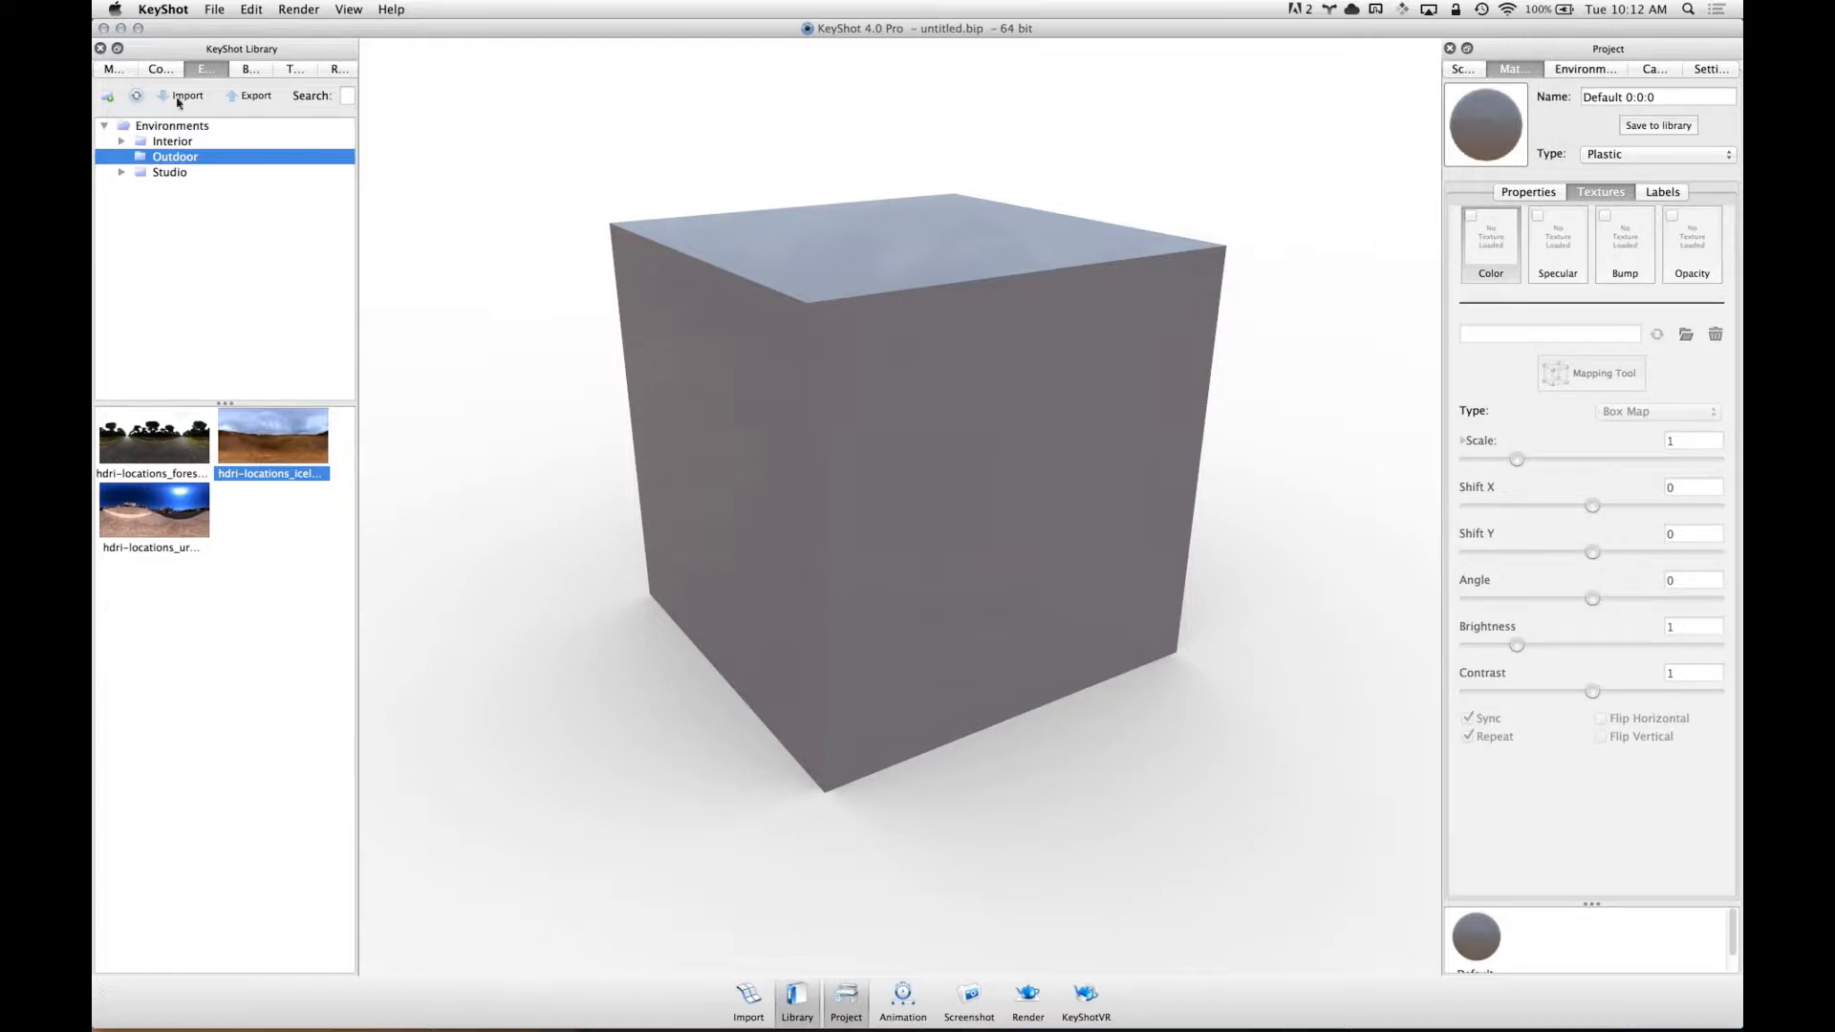
click(295, 69)
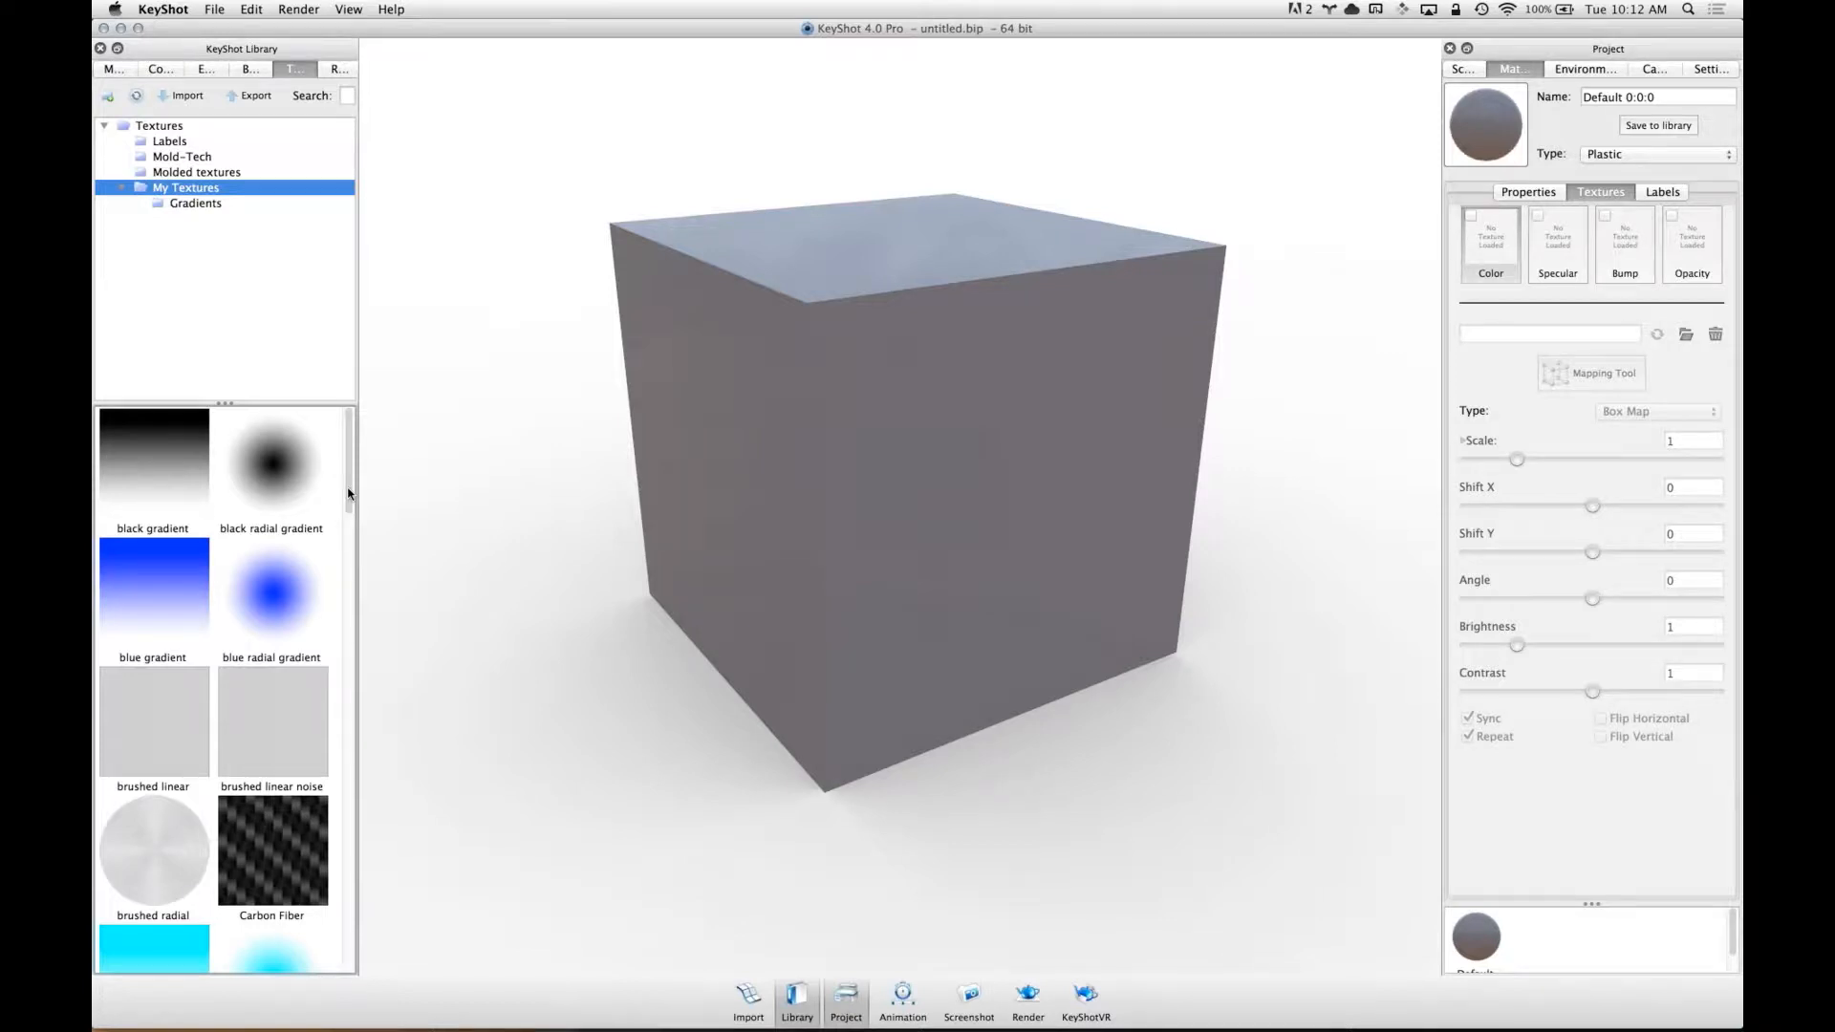
click(1523, 193)
click(1583, 194)
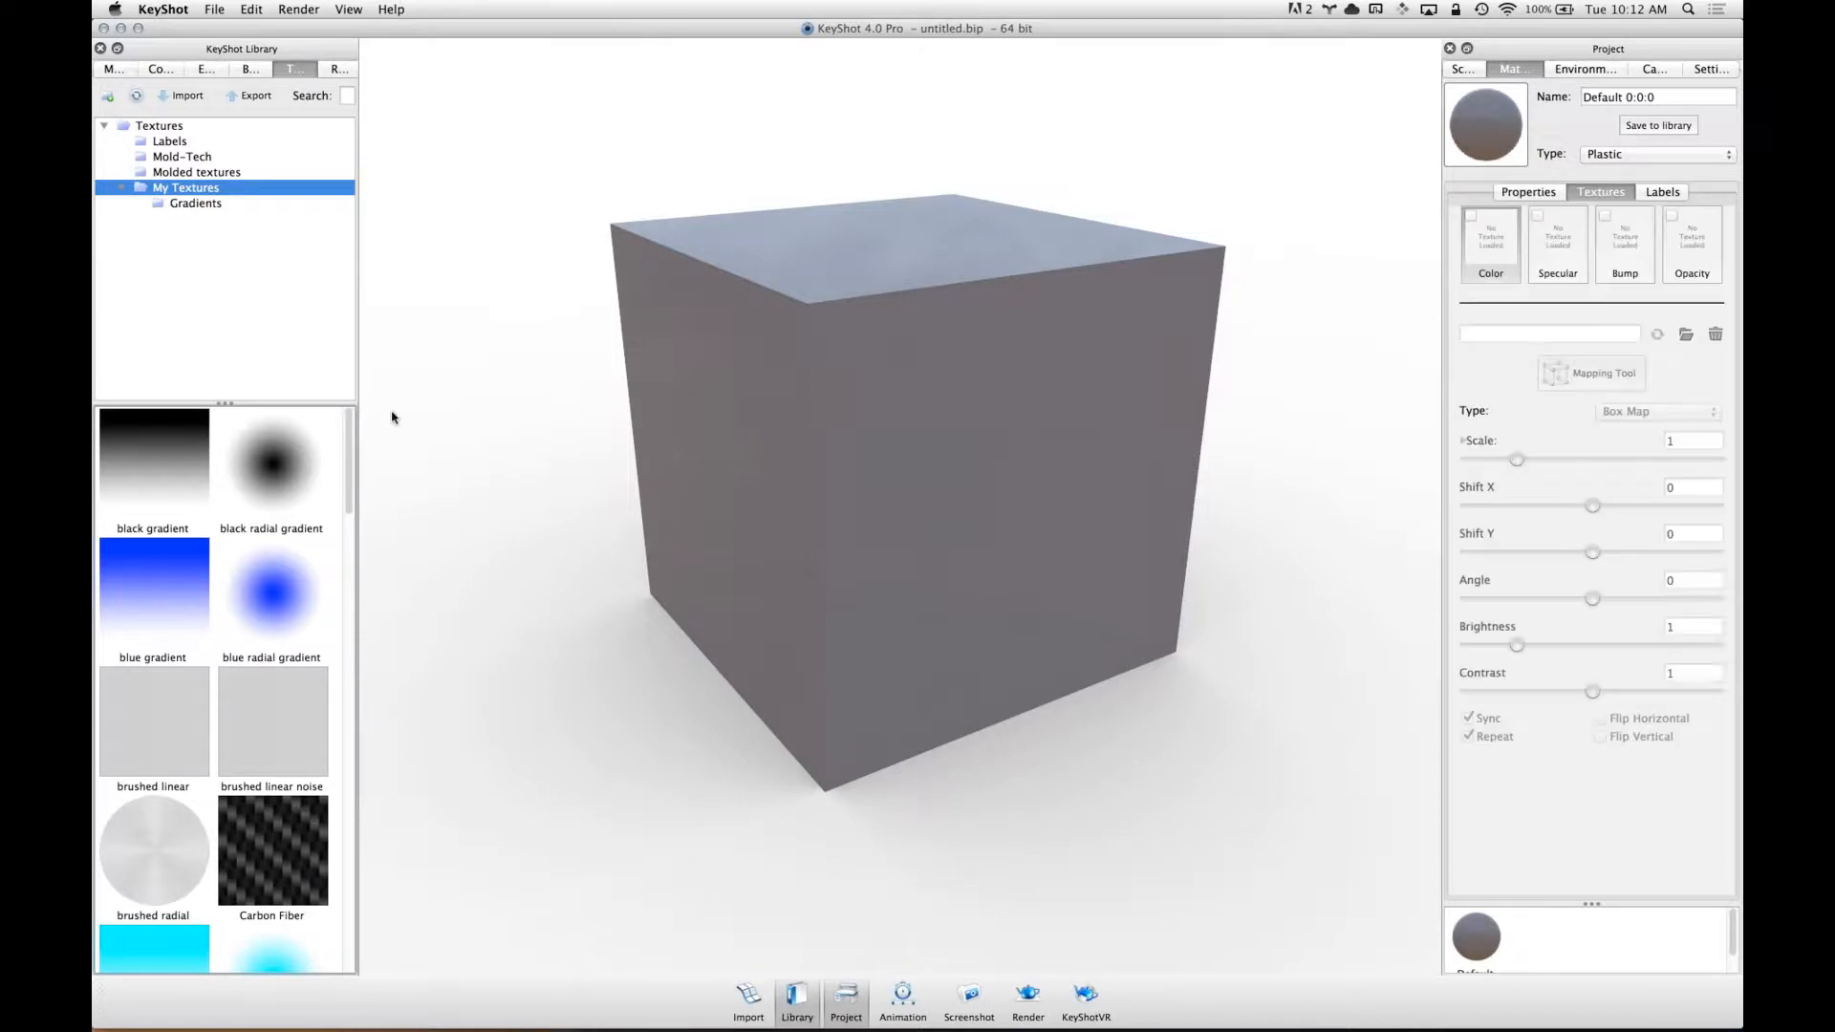
- Try the Hammertone 01 Bump texture from My Textures as the cube's color map, and remove it again
drag(352, 482, 344, 663)
drag(273, 821, 916, 395)
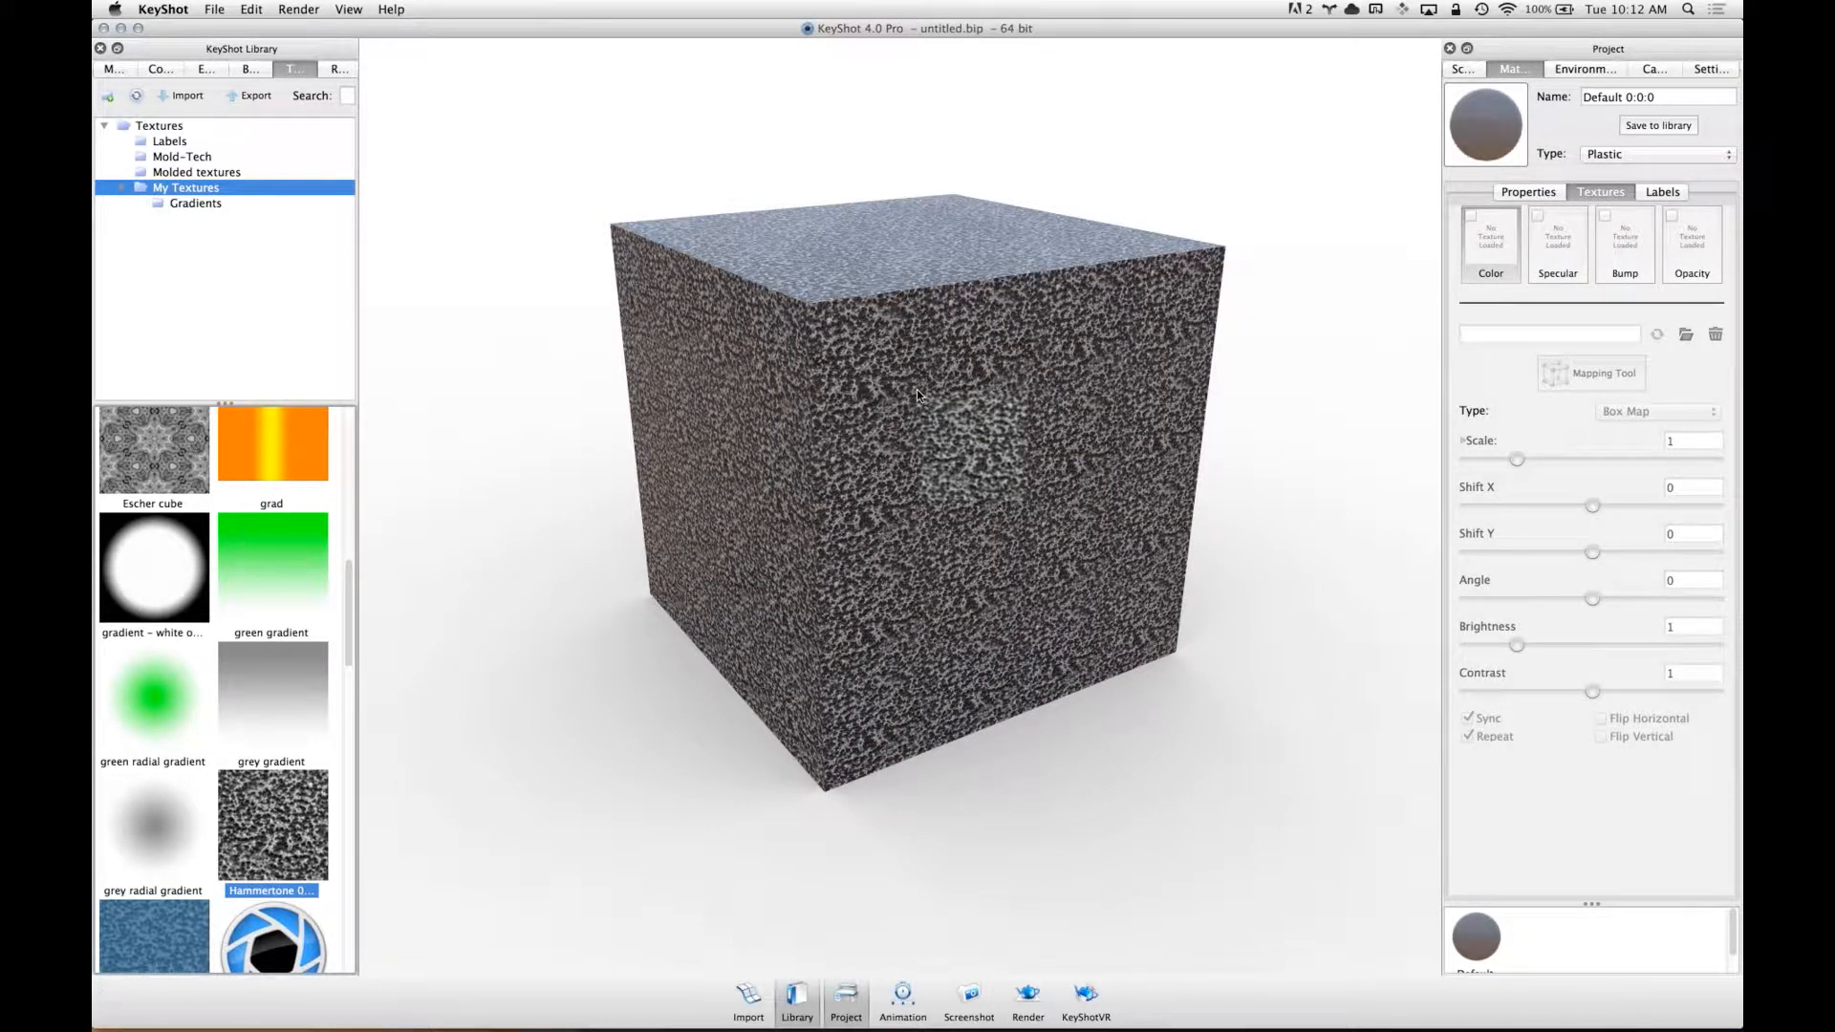
drag(927, 383, 950, 426)
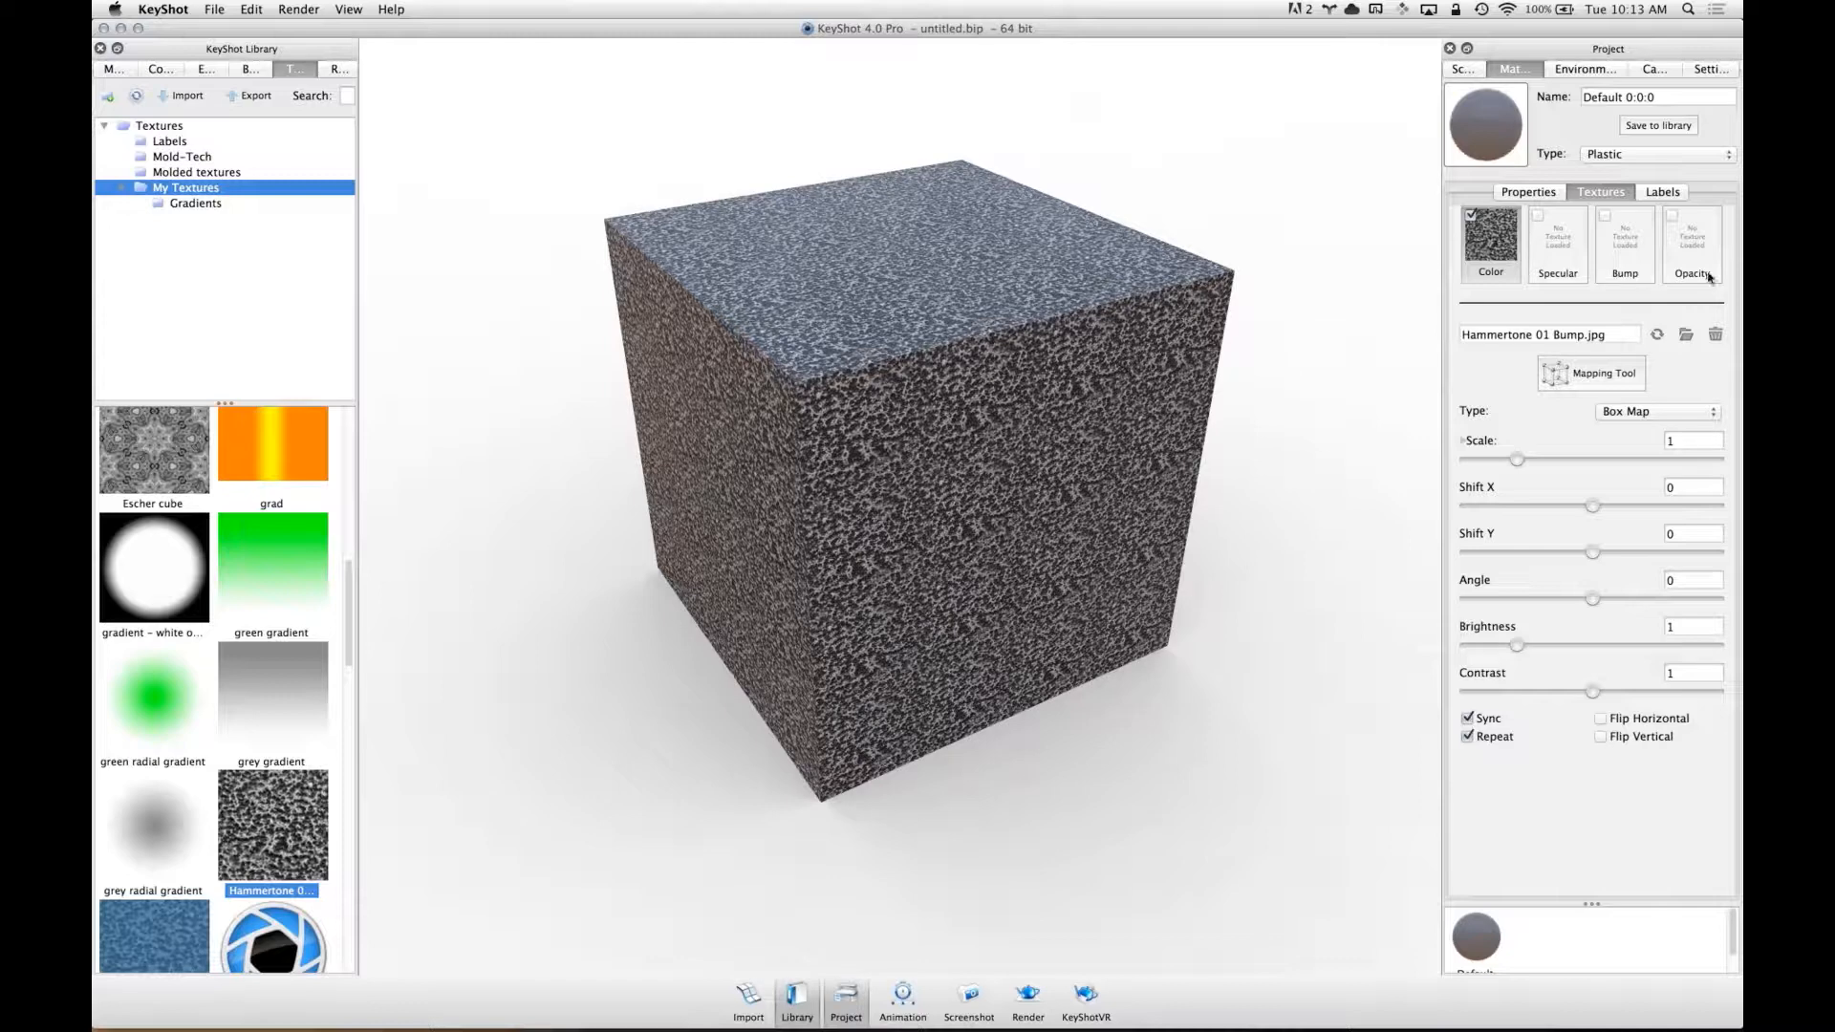
click(1715, 335)
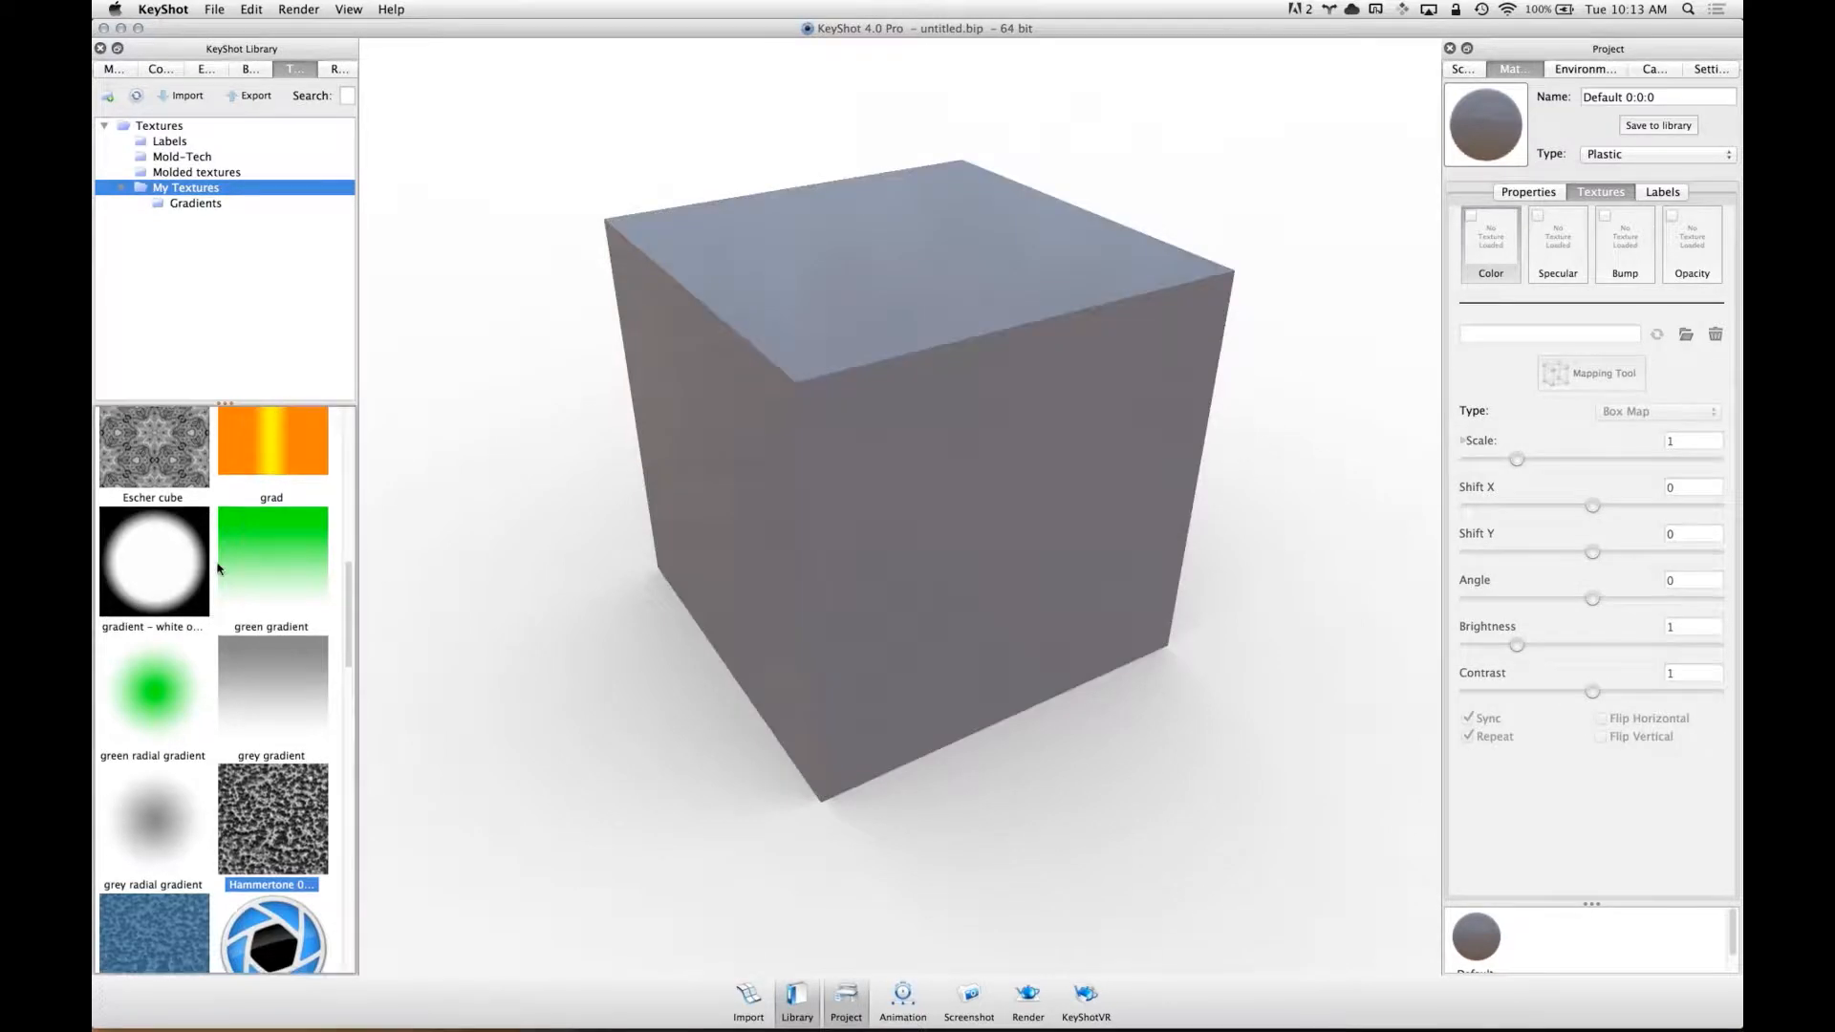
- Apply the Carbon Fiber texture from My Textures to the cube as its color map
scroll(267, 574, up, 5)
drag(858, 416, 1294, 443)
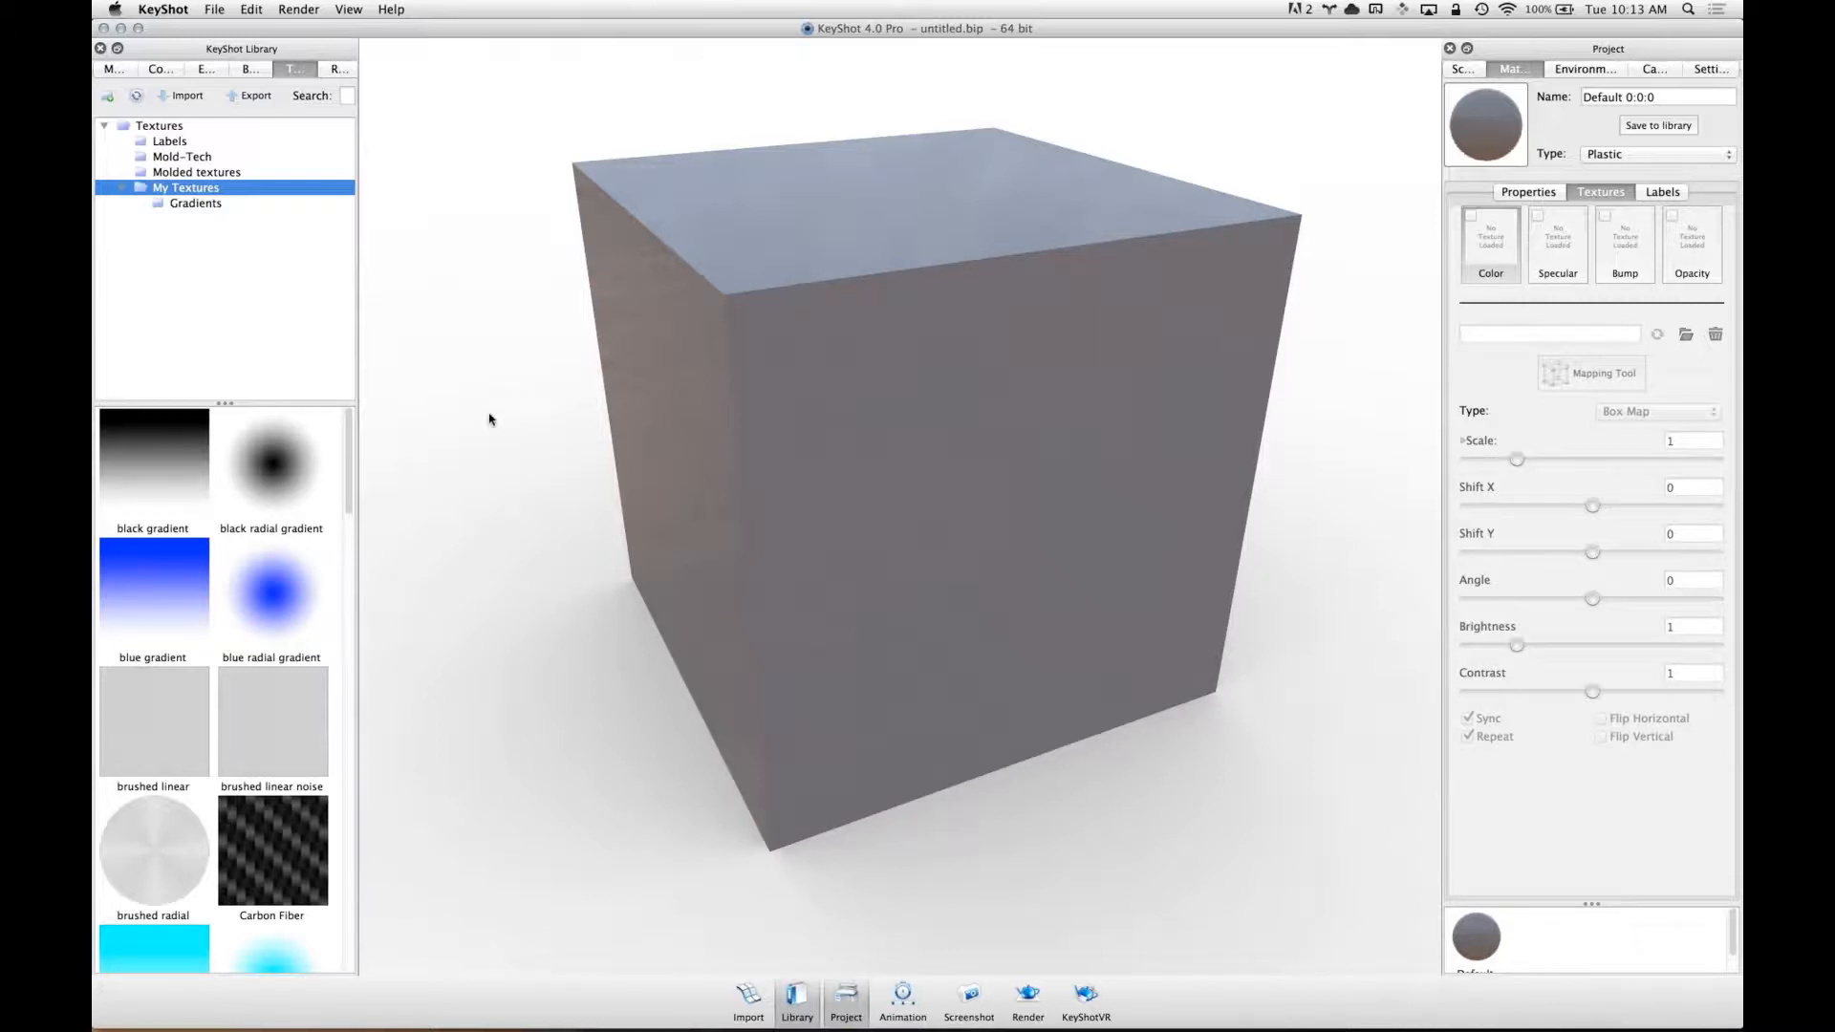
drag(892, 325, 438, 532)
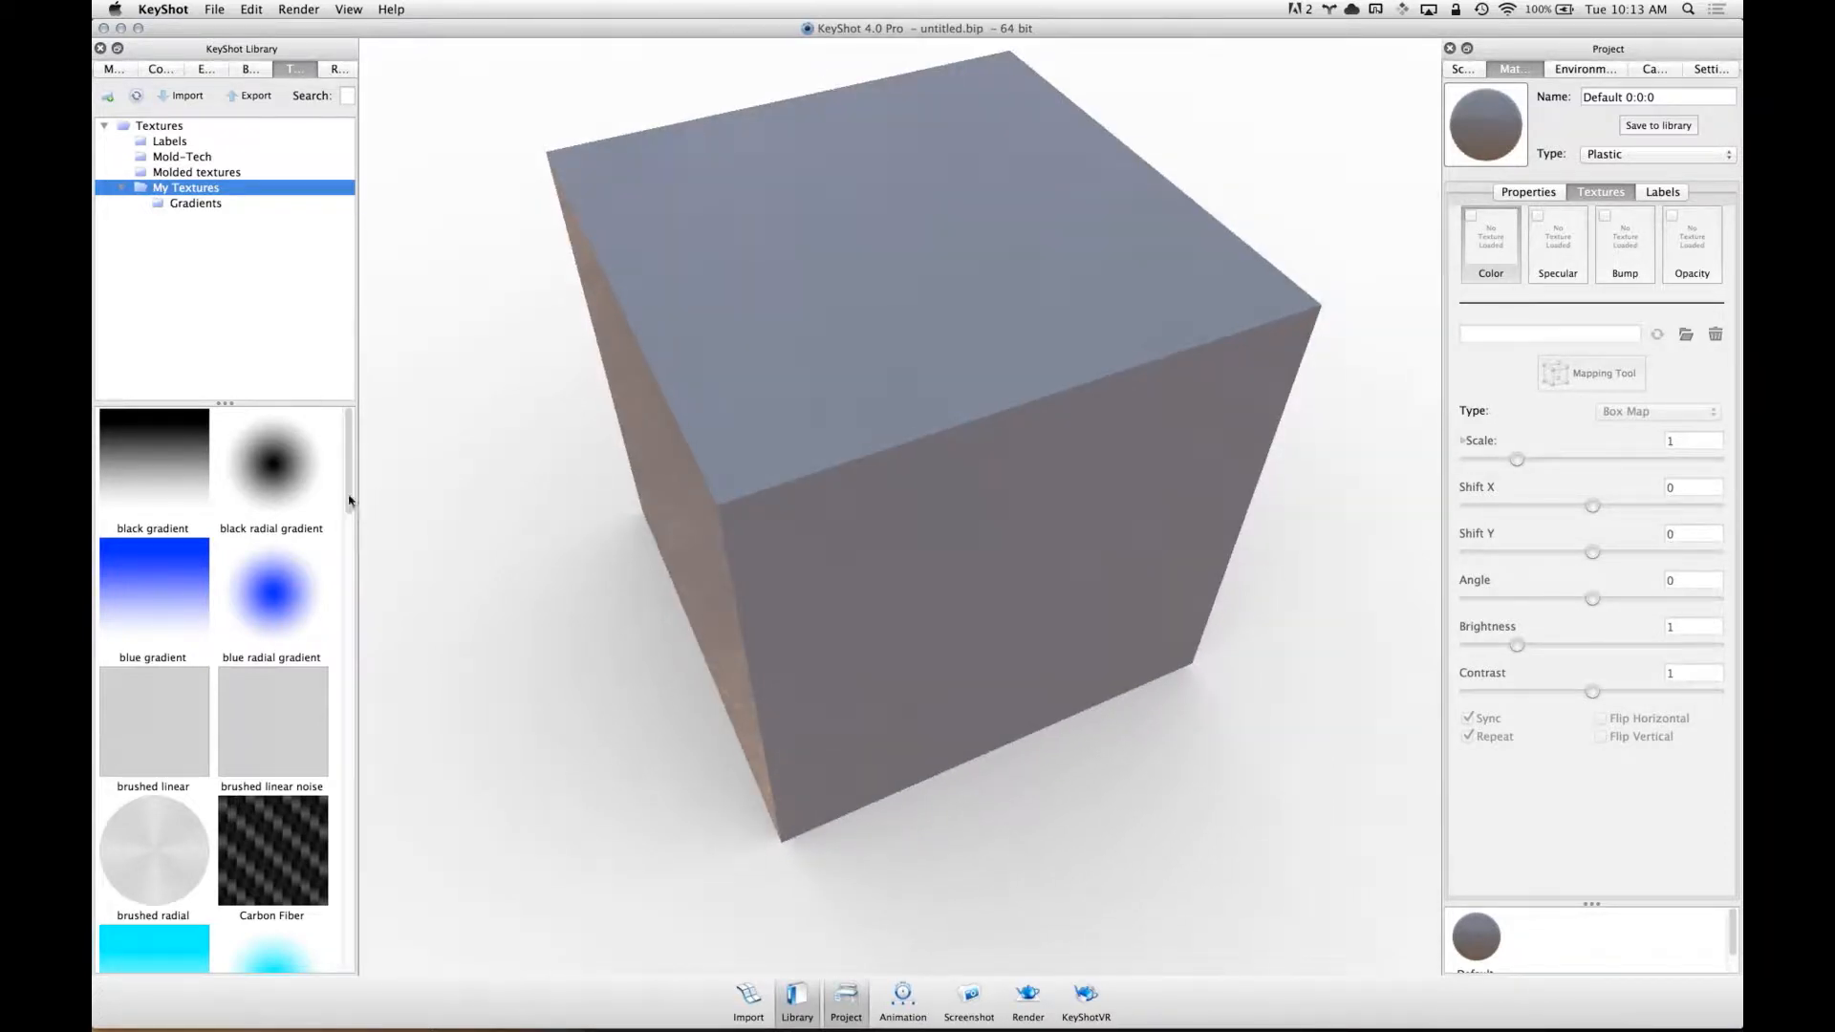
mouse_move(352, 574)
mouse_down()
mouse_move(360, 606)
mouse_move(341, 541)
mouse_up()
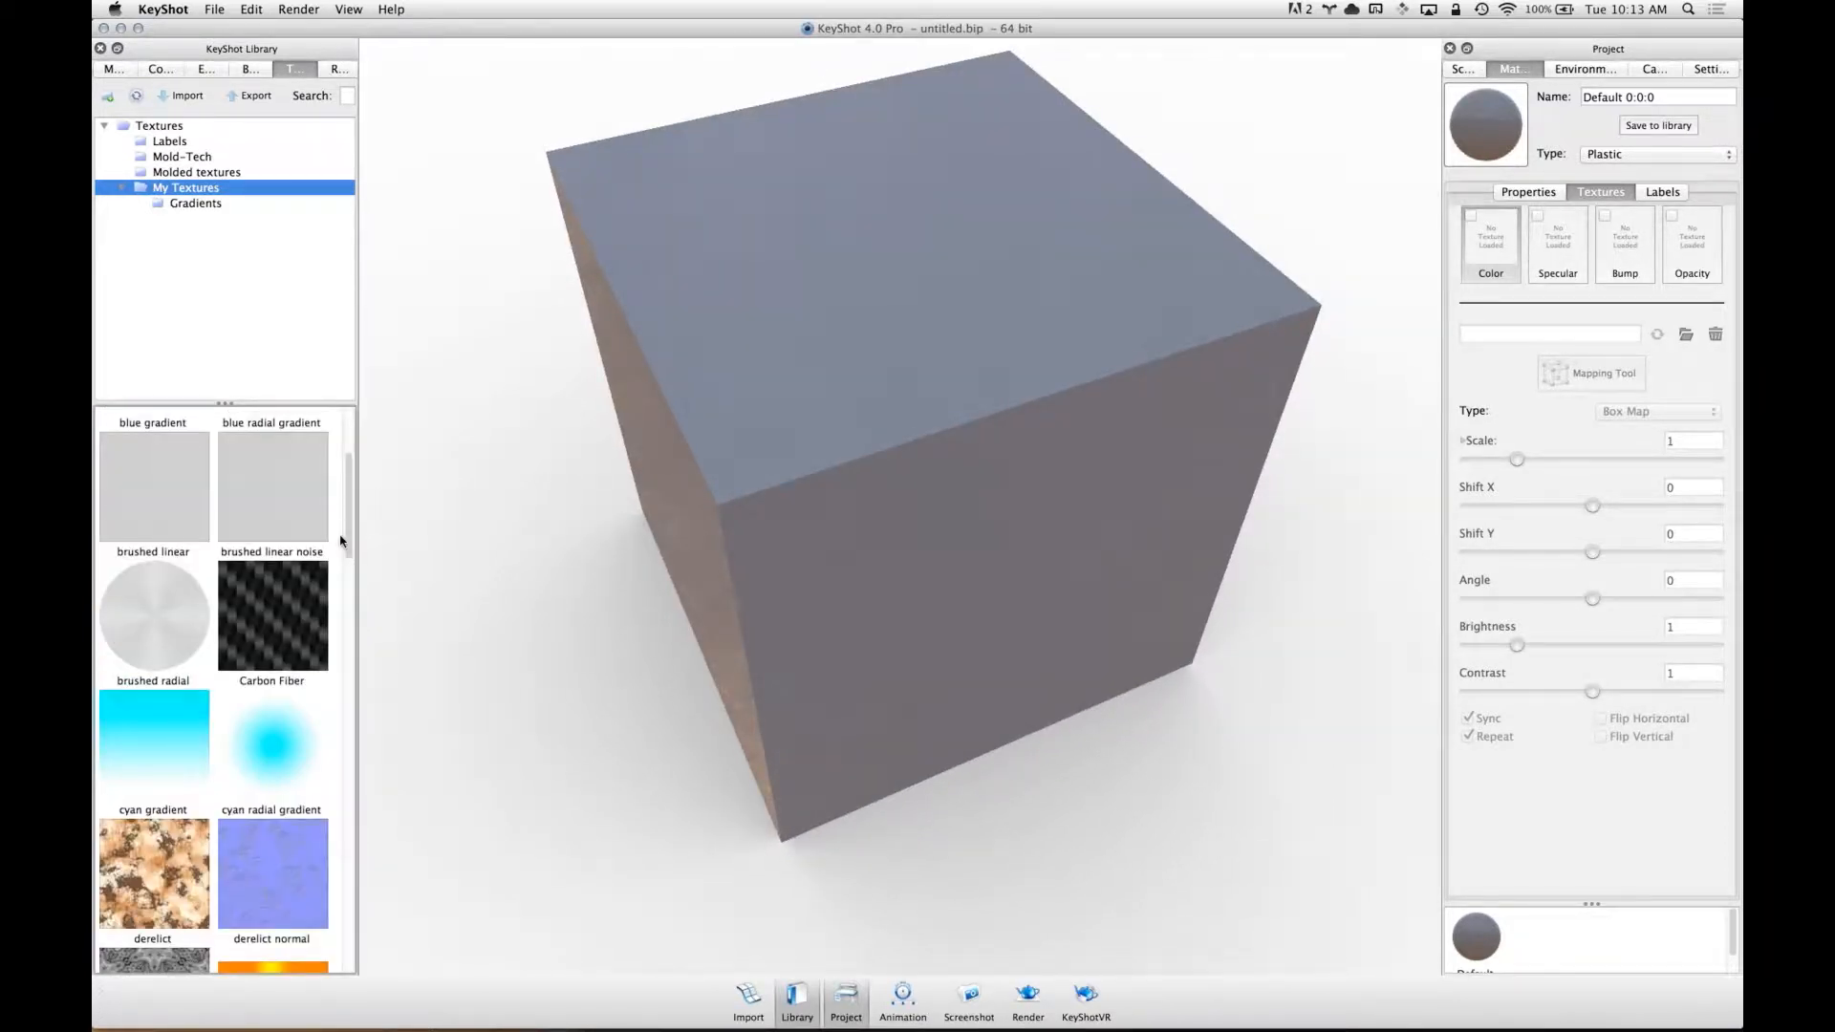
drag(268, 636, 900, 263)
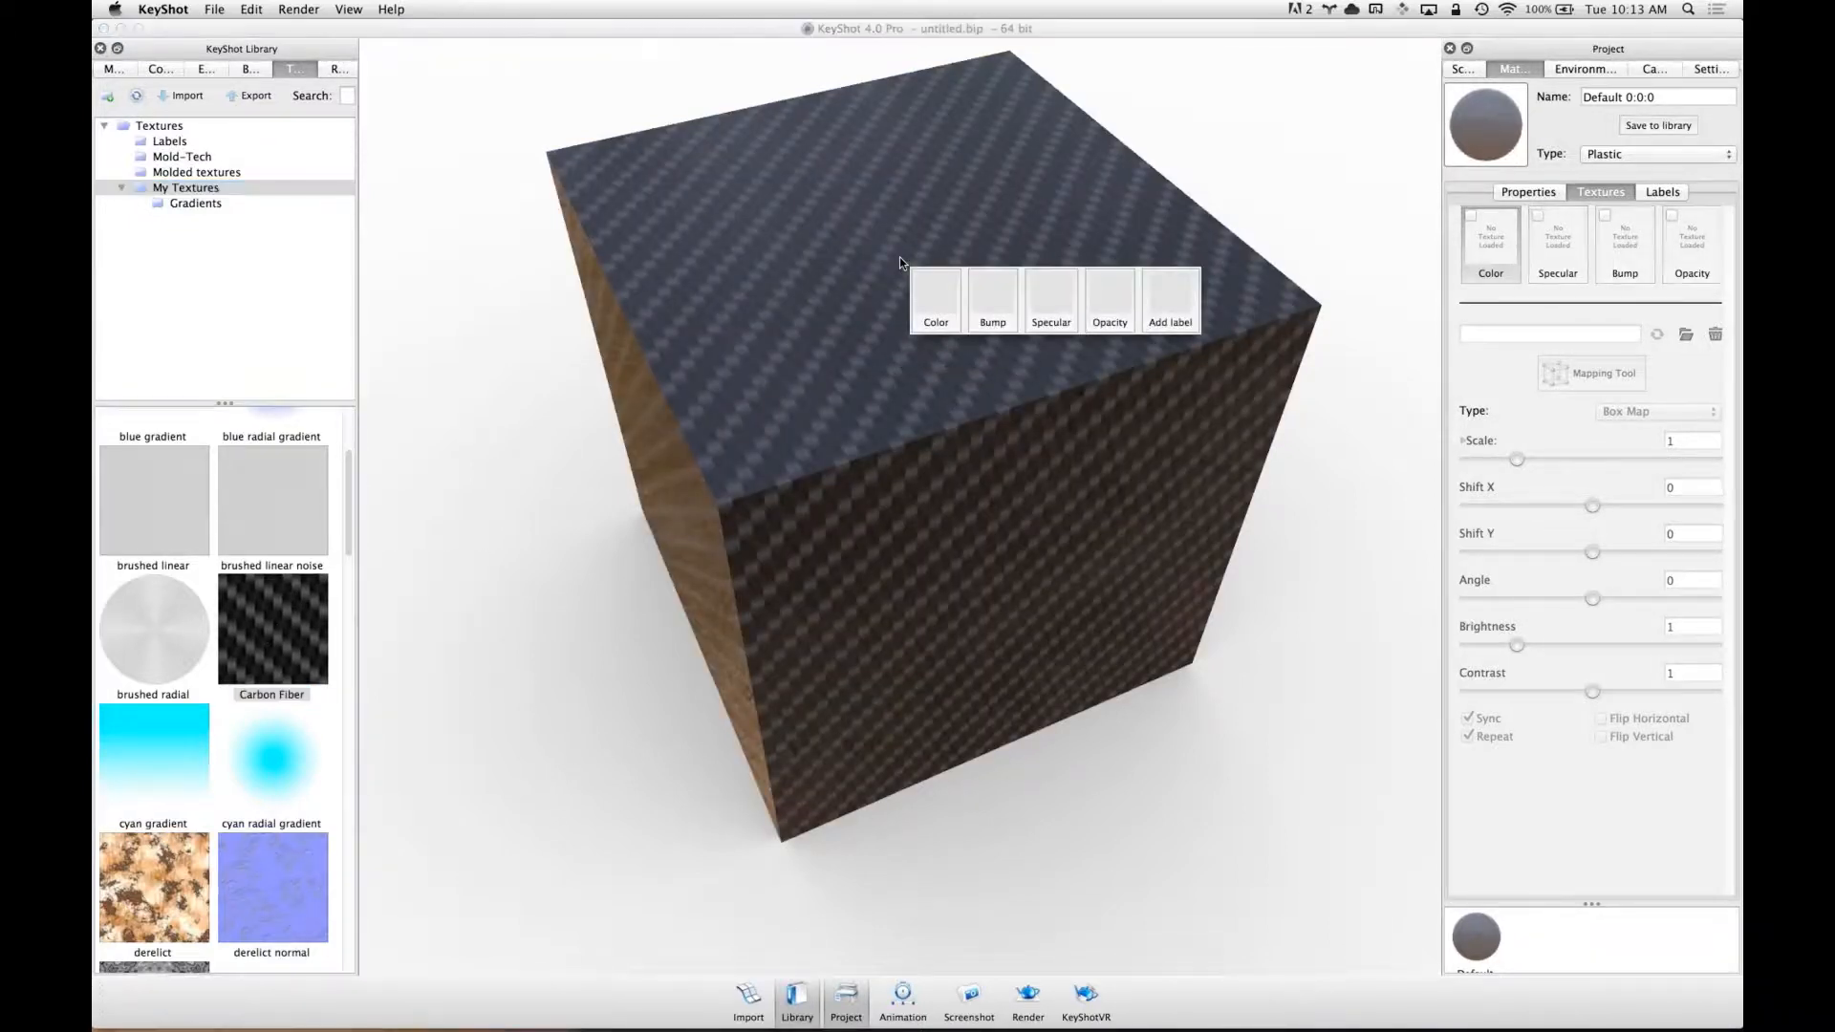
click(936, 296)
drag(694, 334, 1023, 293)
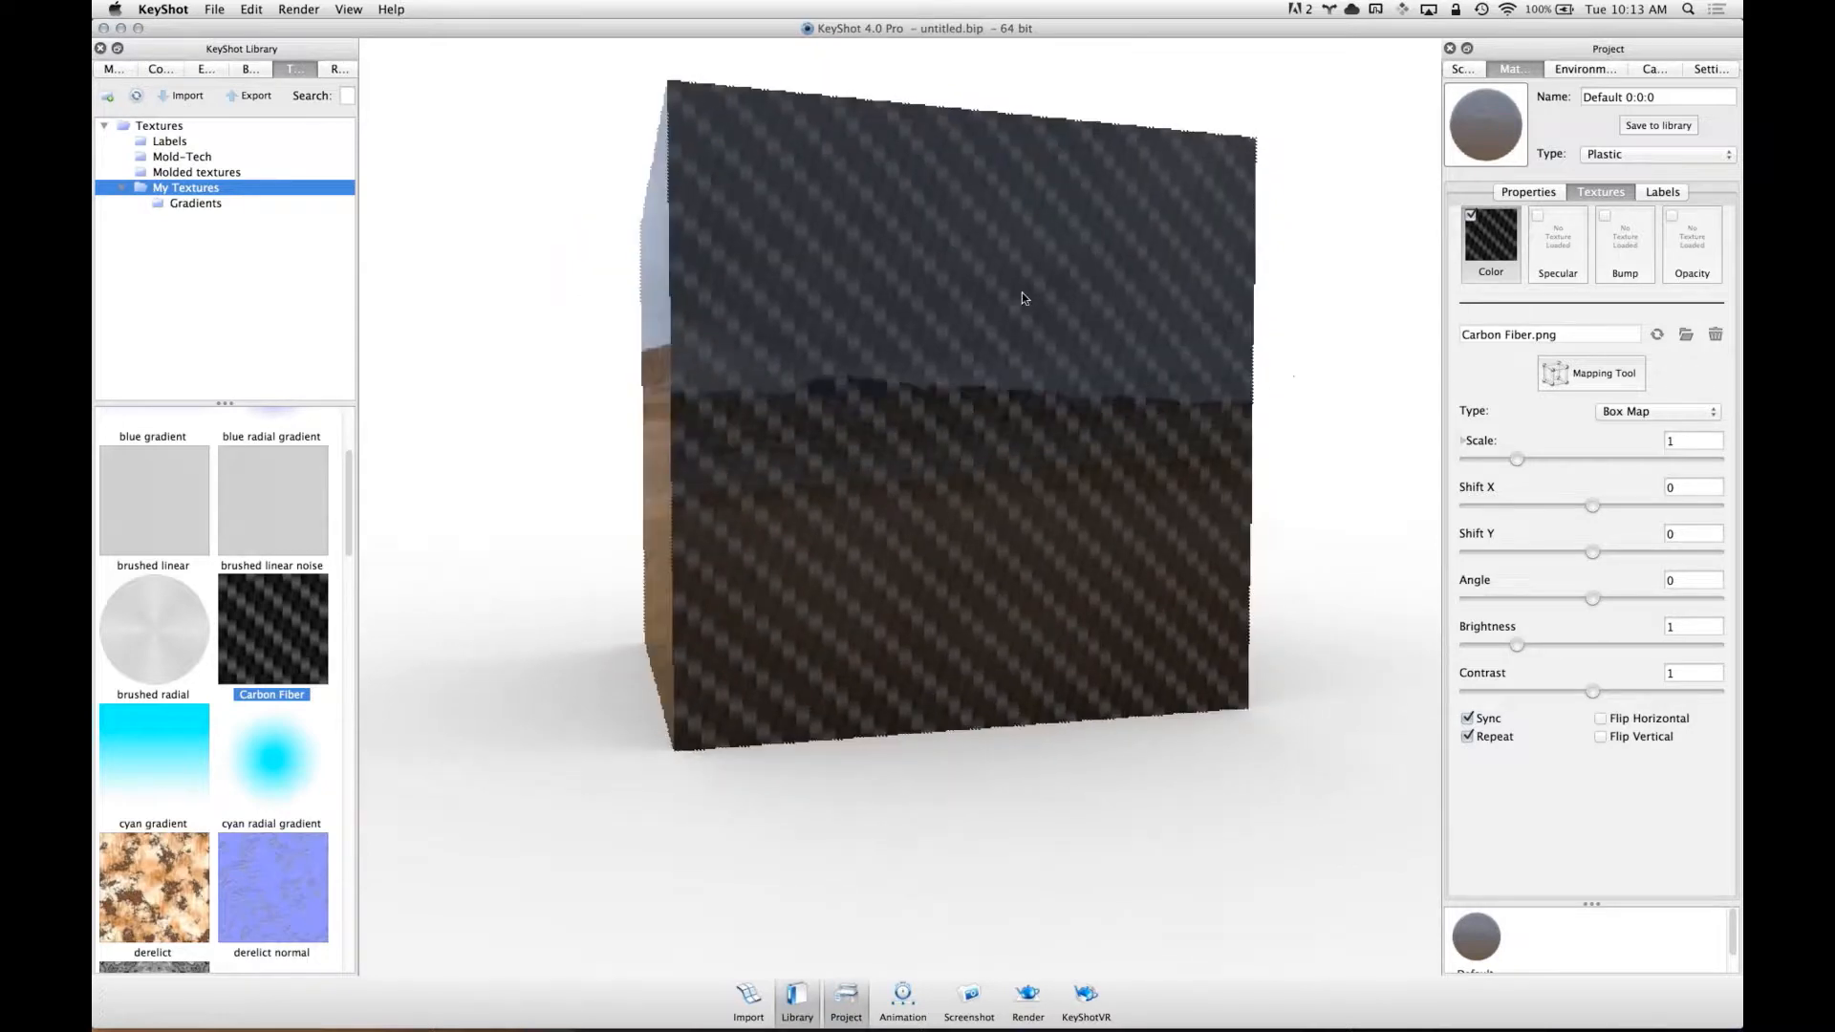
- Review how the color texture is listed in the material's diffuse property, and return to the texture maps
click(1547, 193)
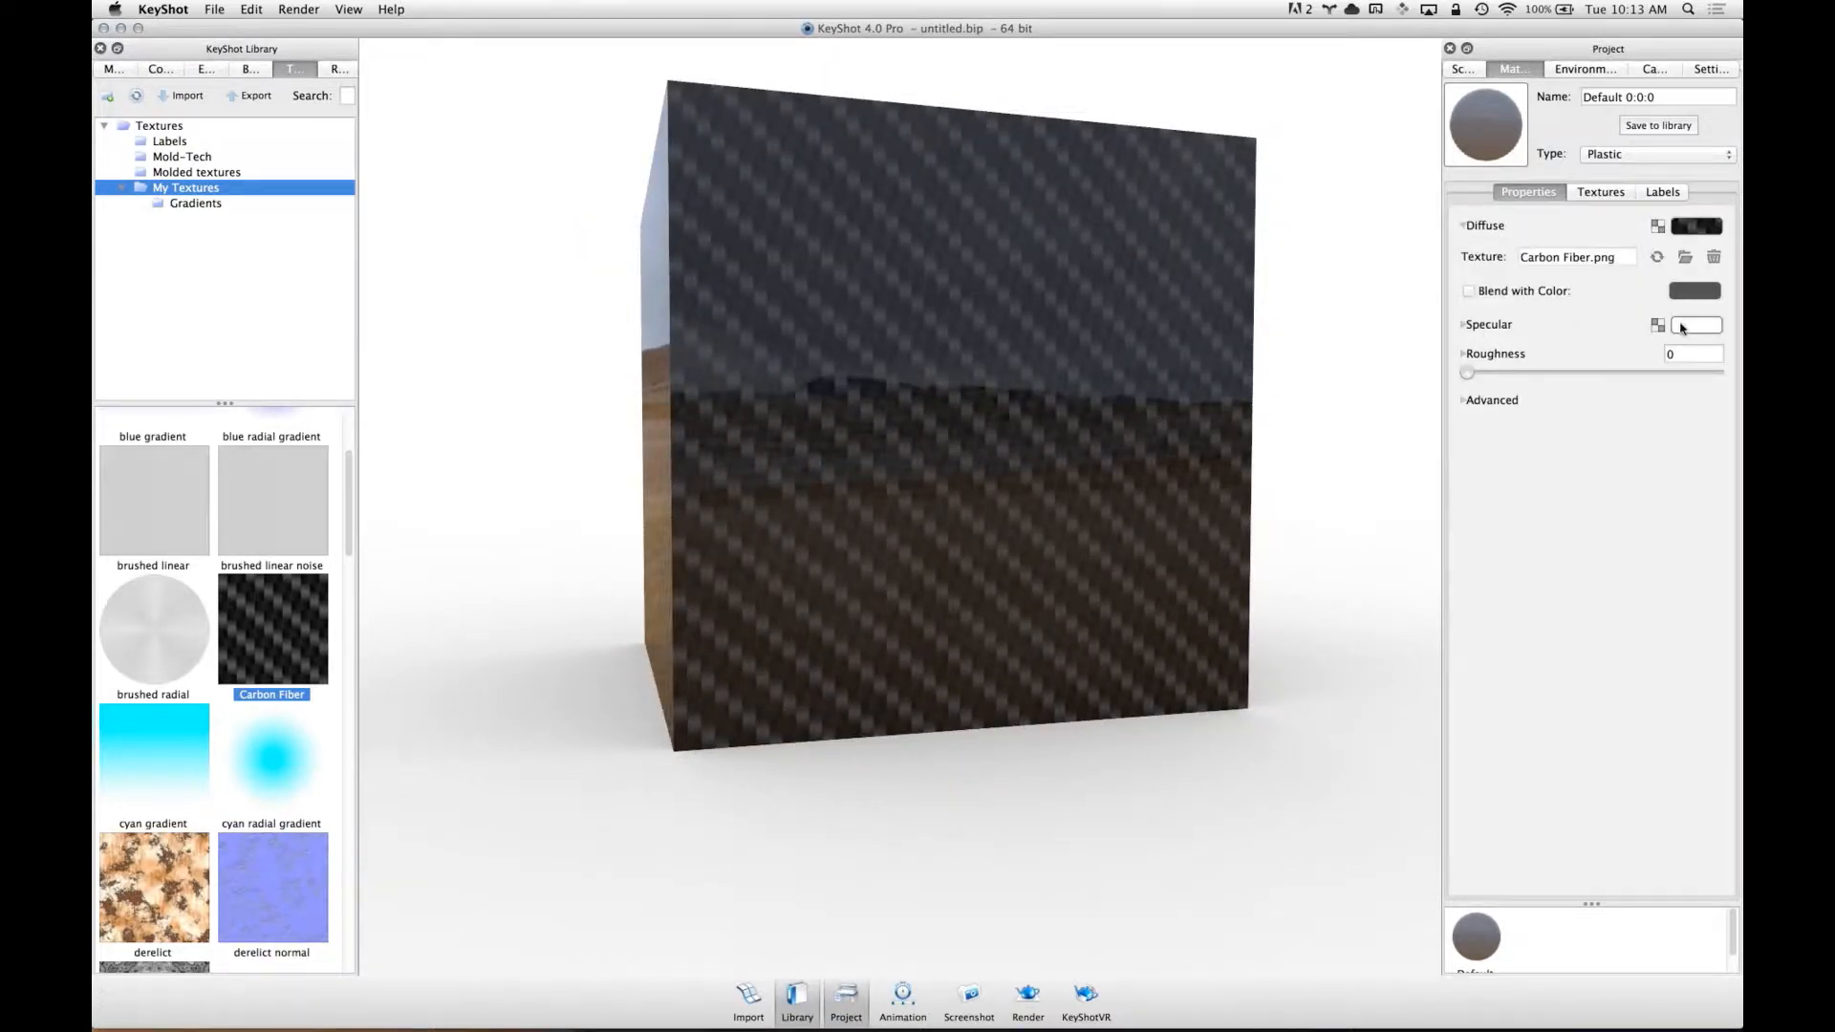
click(1598, 197)
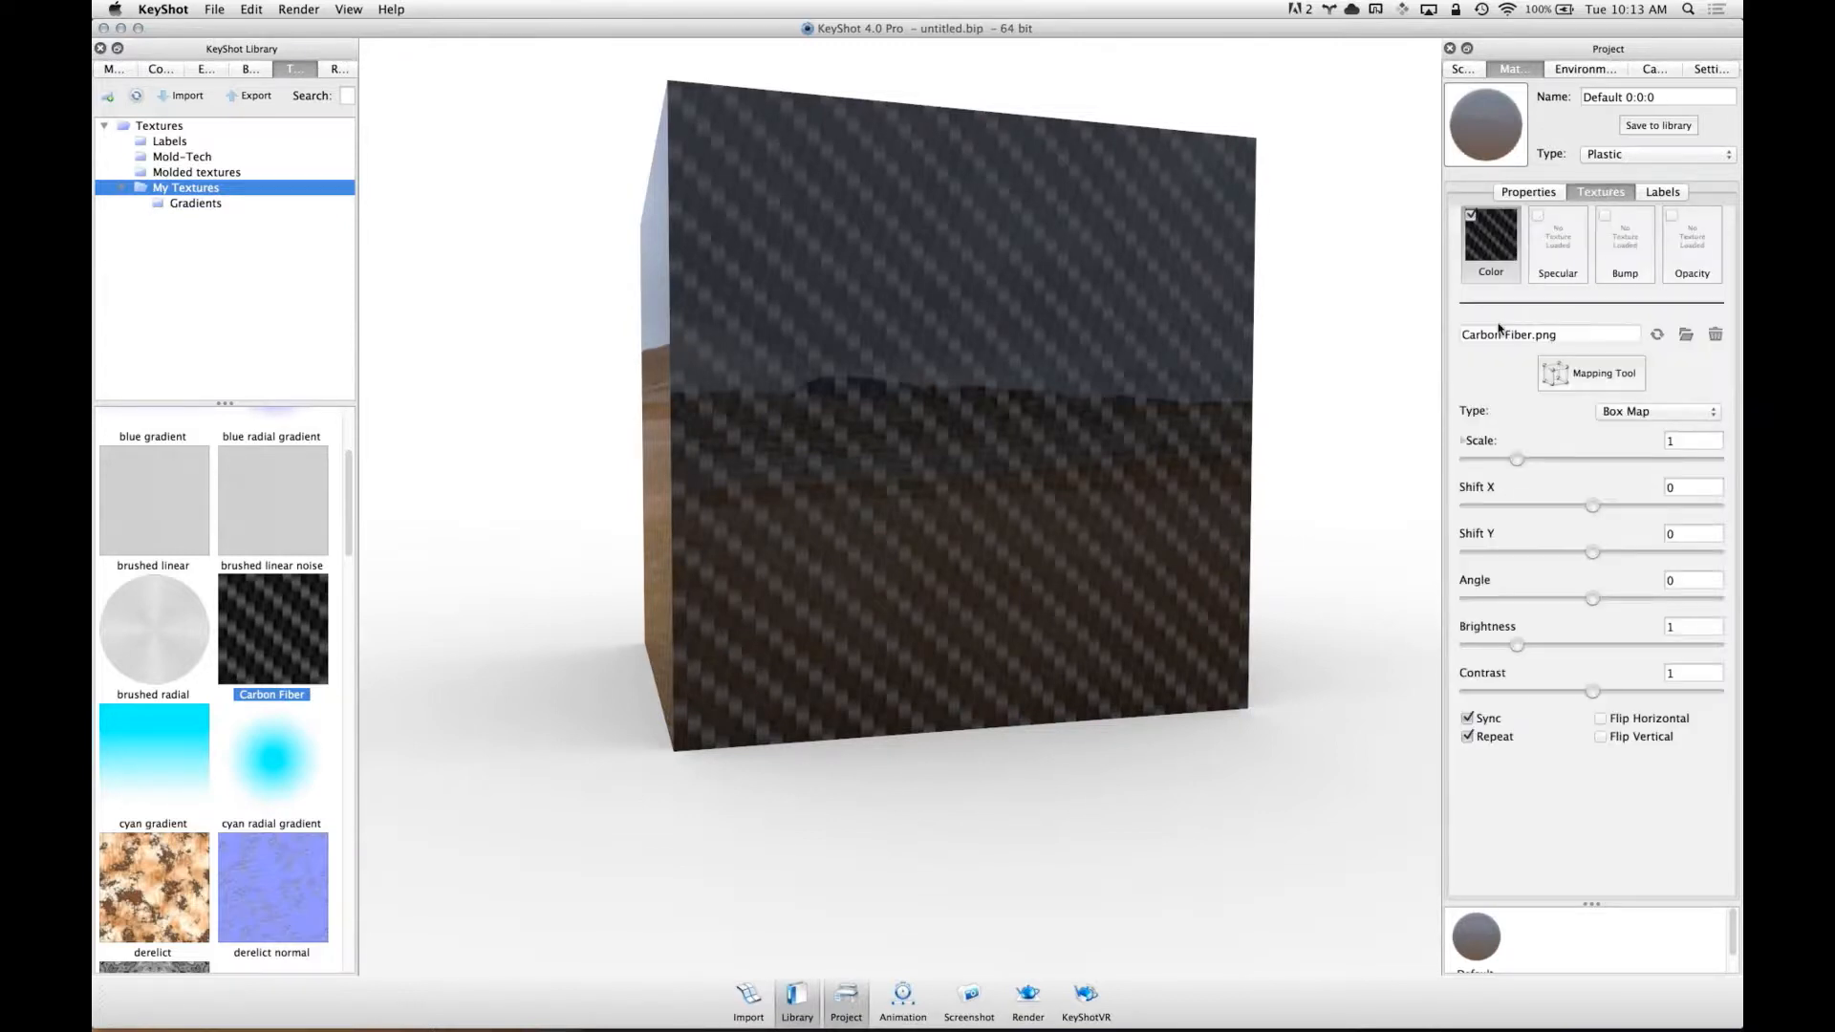
drag(908, 289, 920, 339)
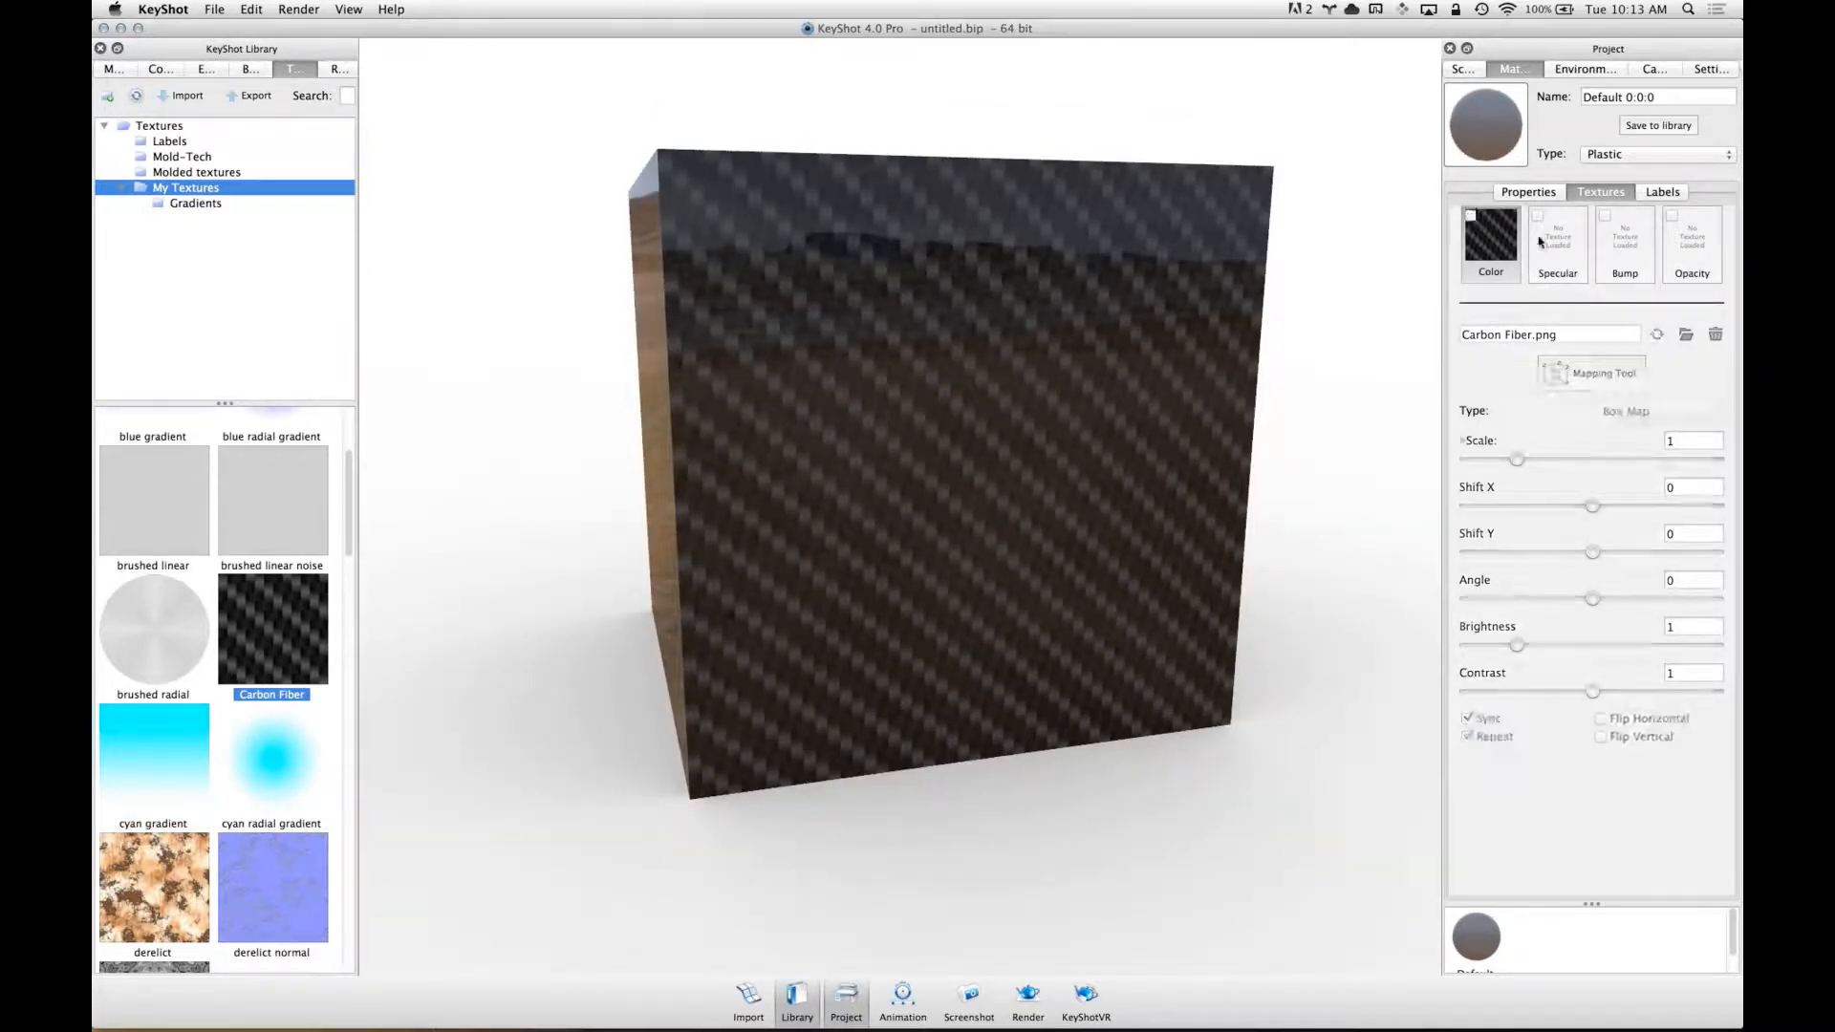
- Disable the Carbon Fiber color map and apply the checker texture from the main Textures folder as the cube's specular map
click(1471, 217)
click(1562, 251)
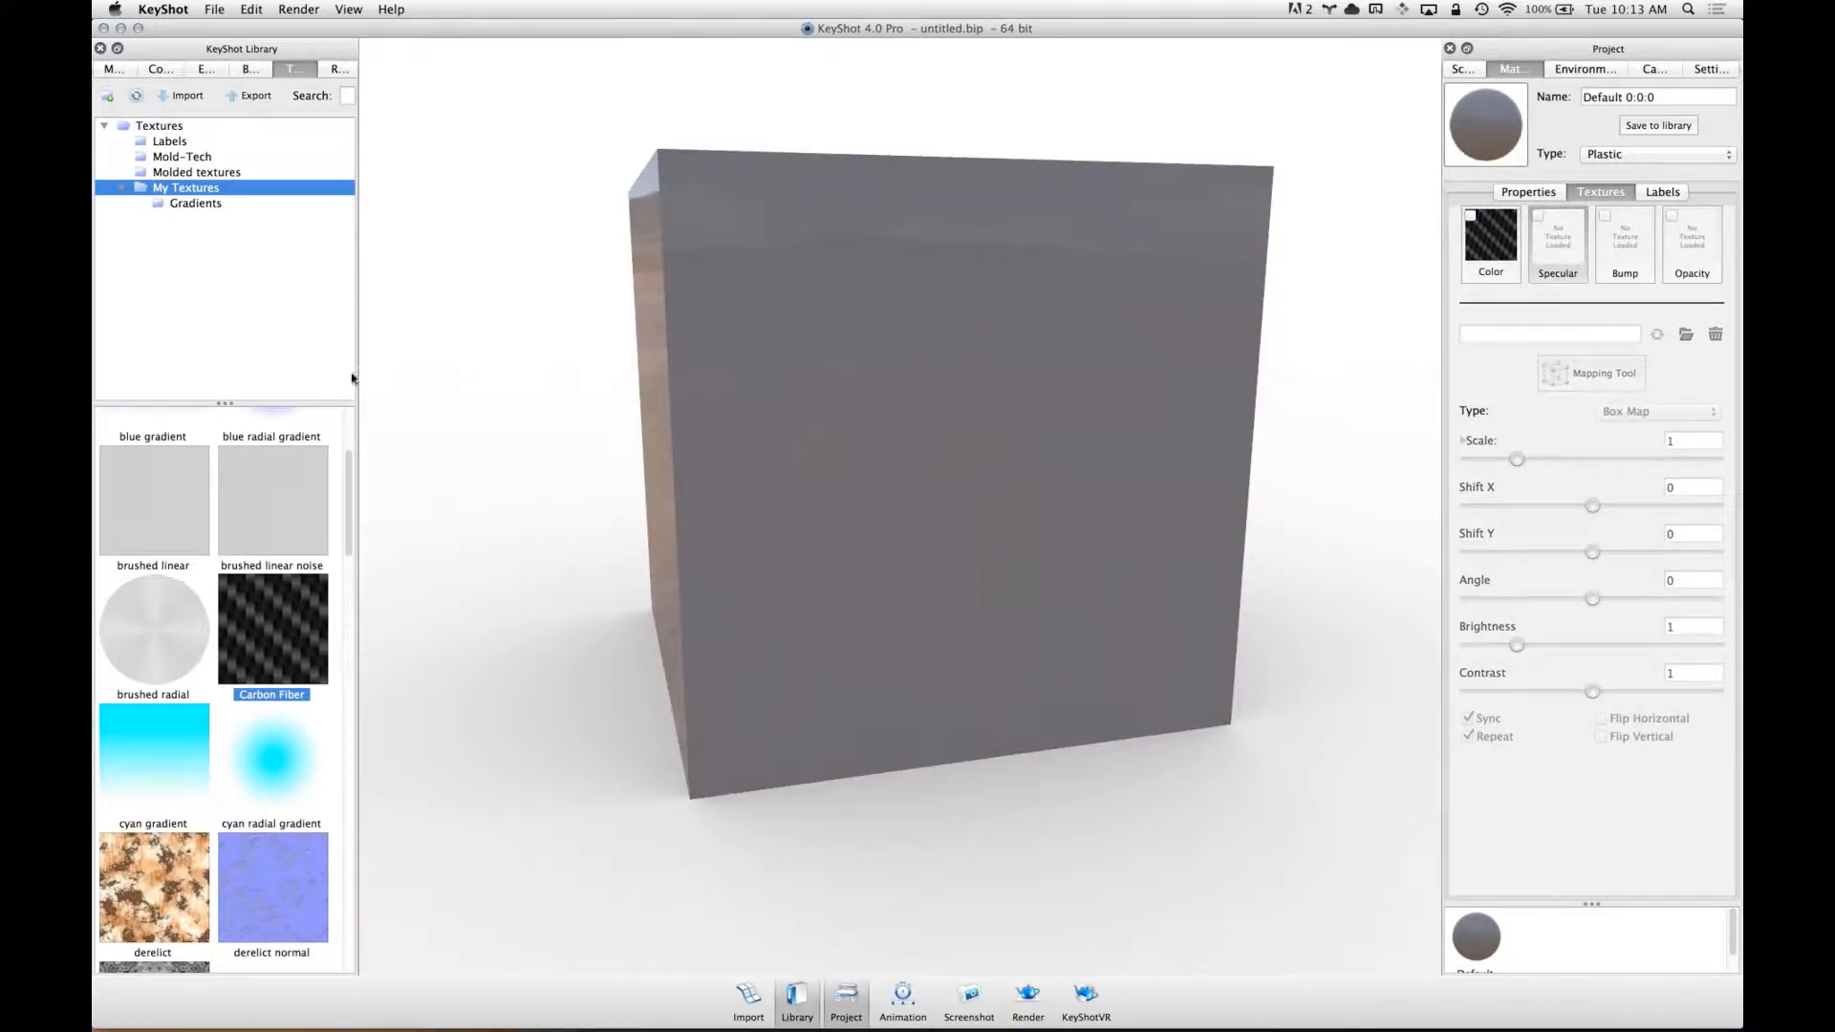
click(159, 126)
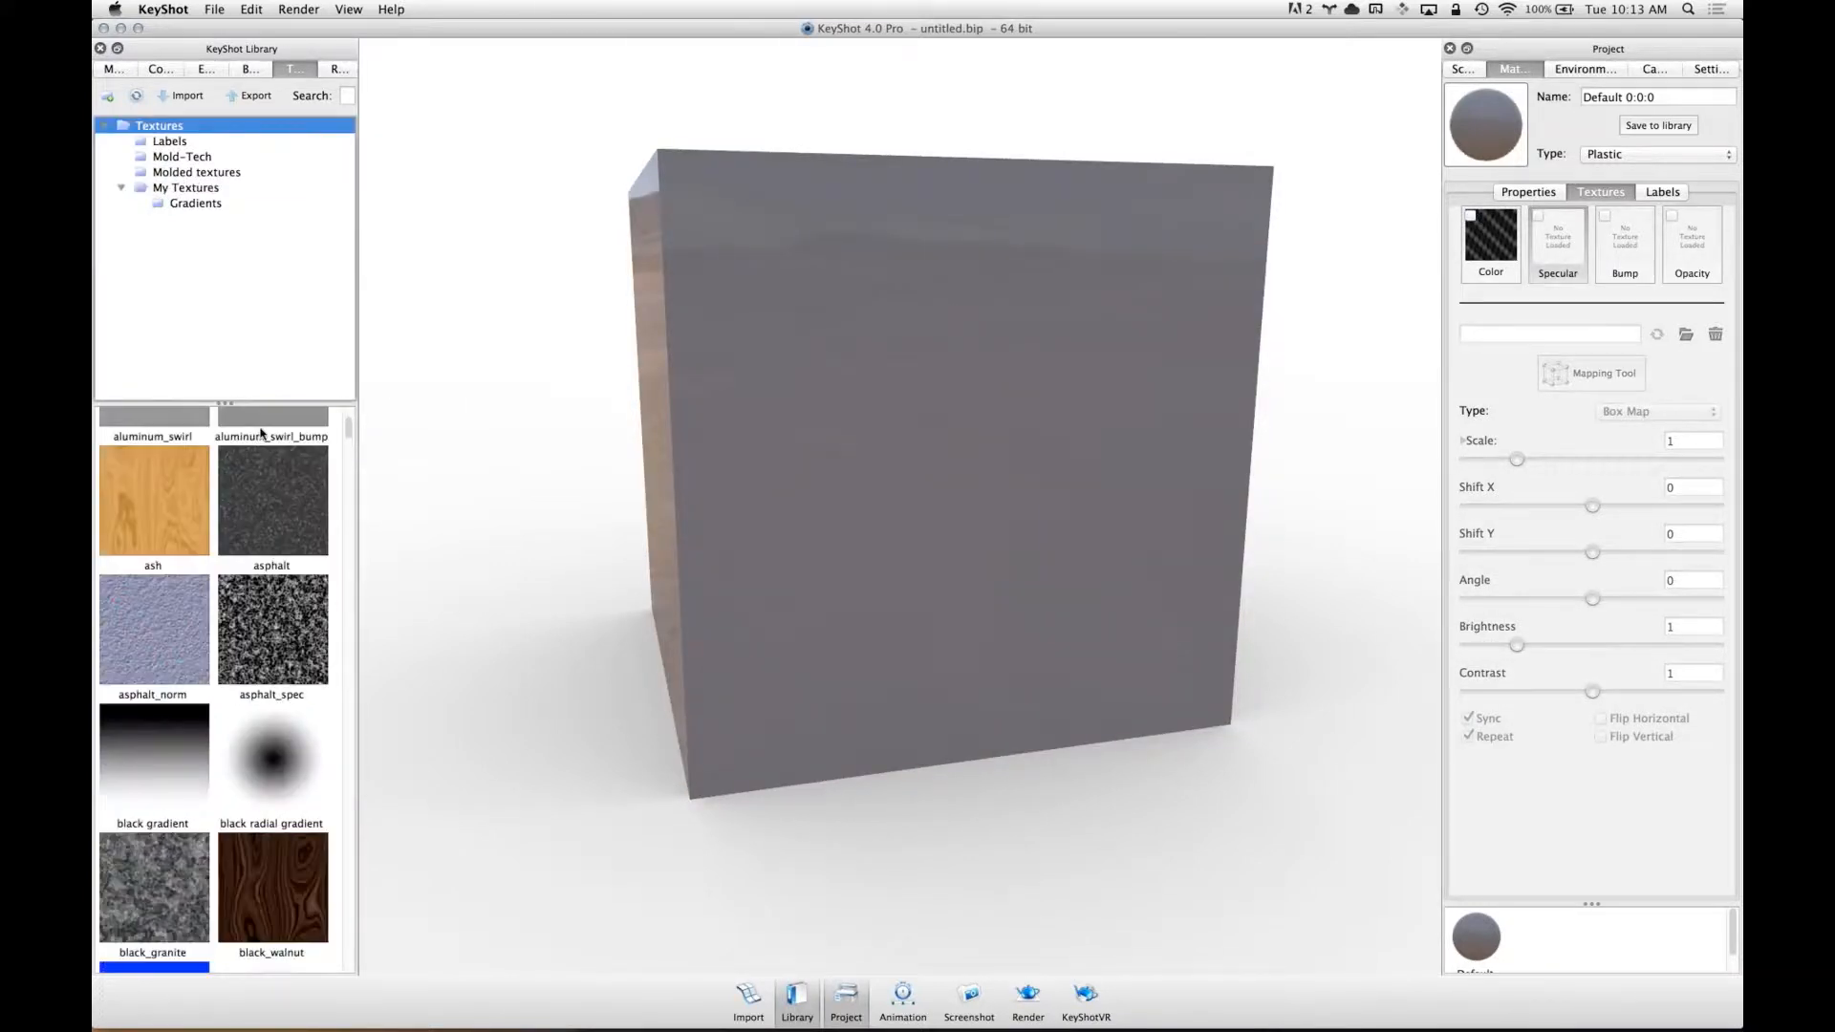
drag(350, 432, 346, 486)
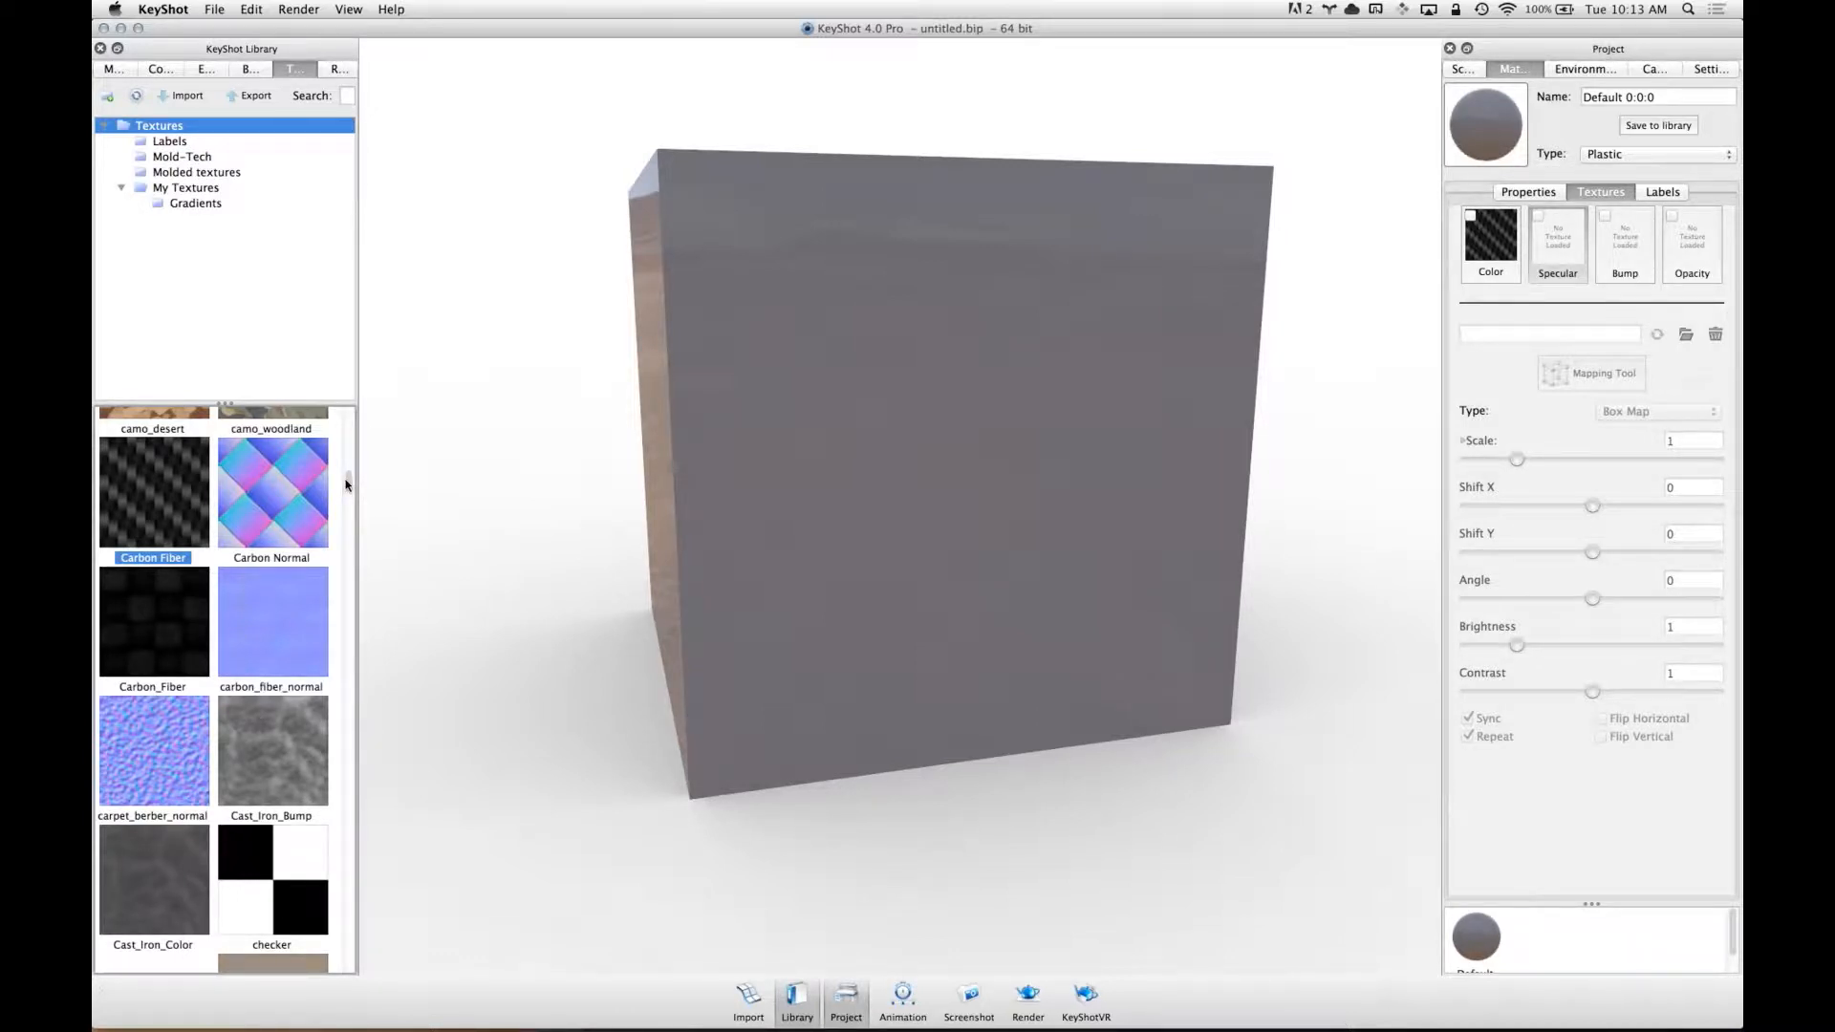
drag(346, 484, 347, 486)
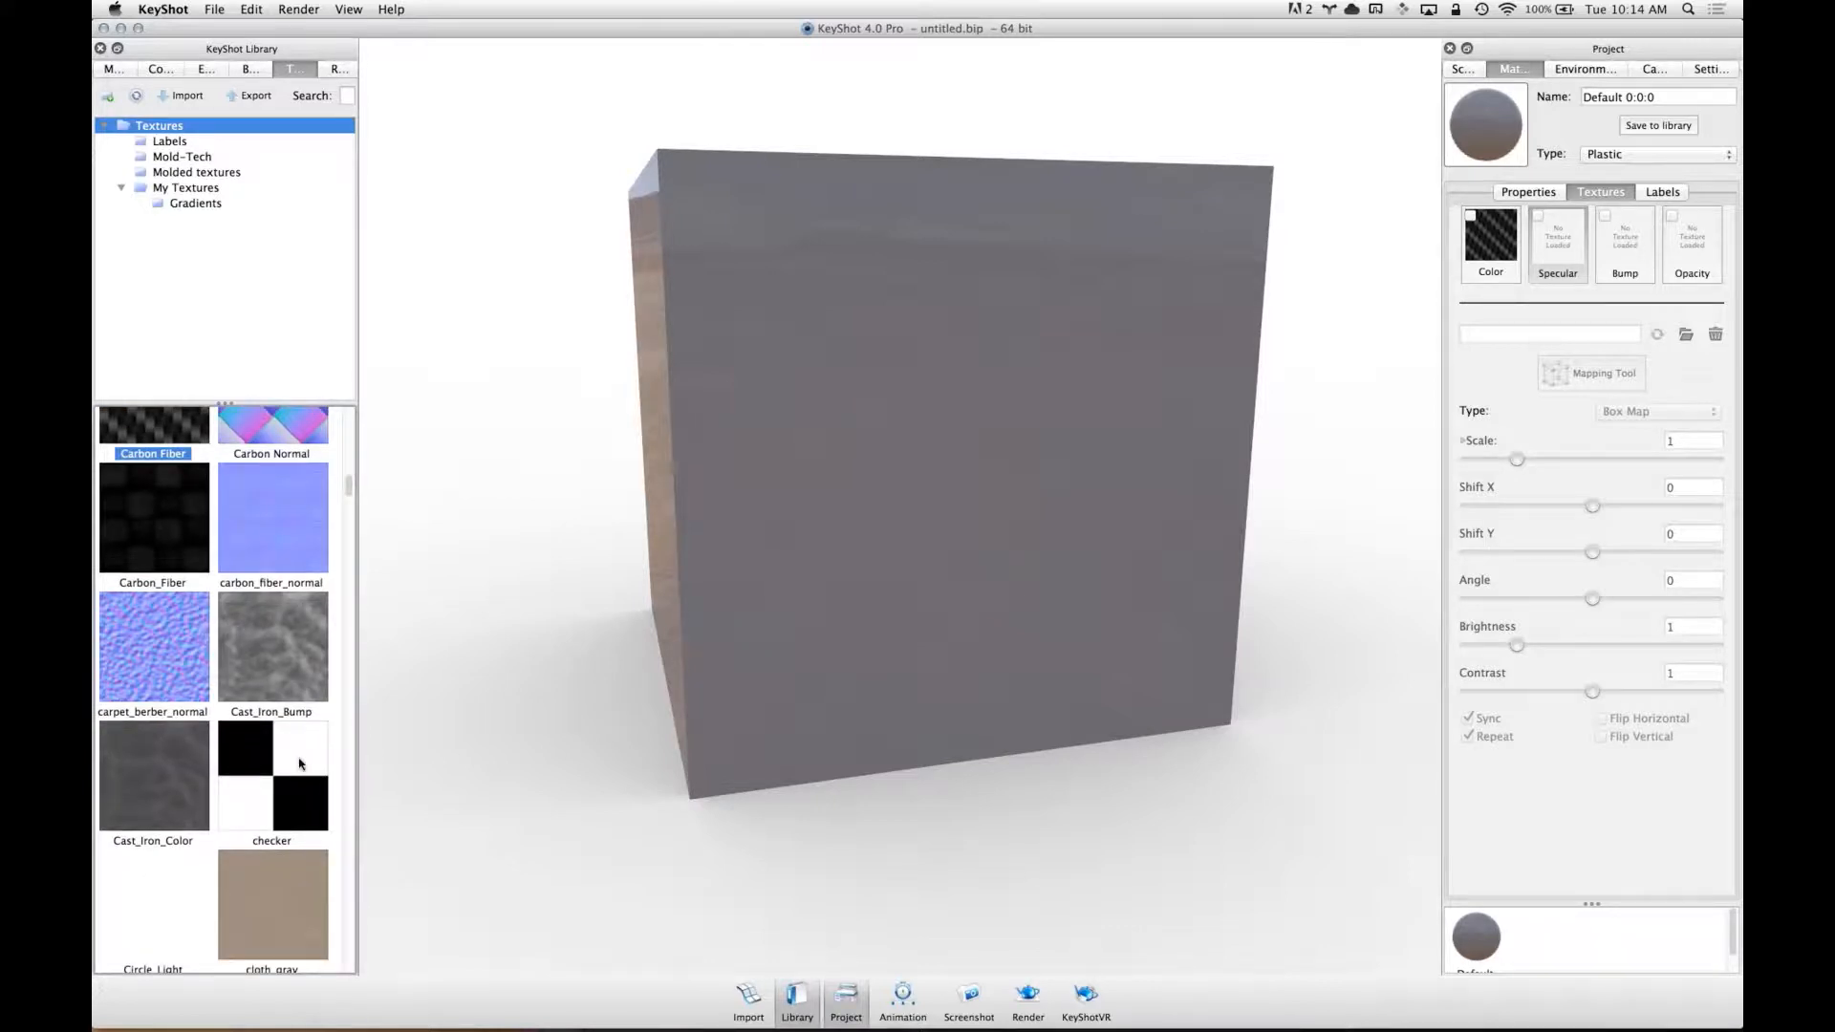
click(300, 763)
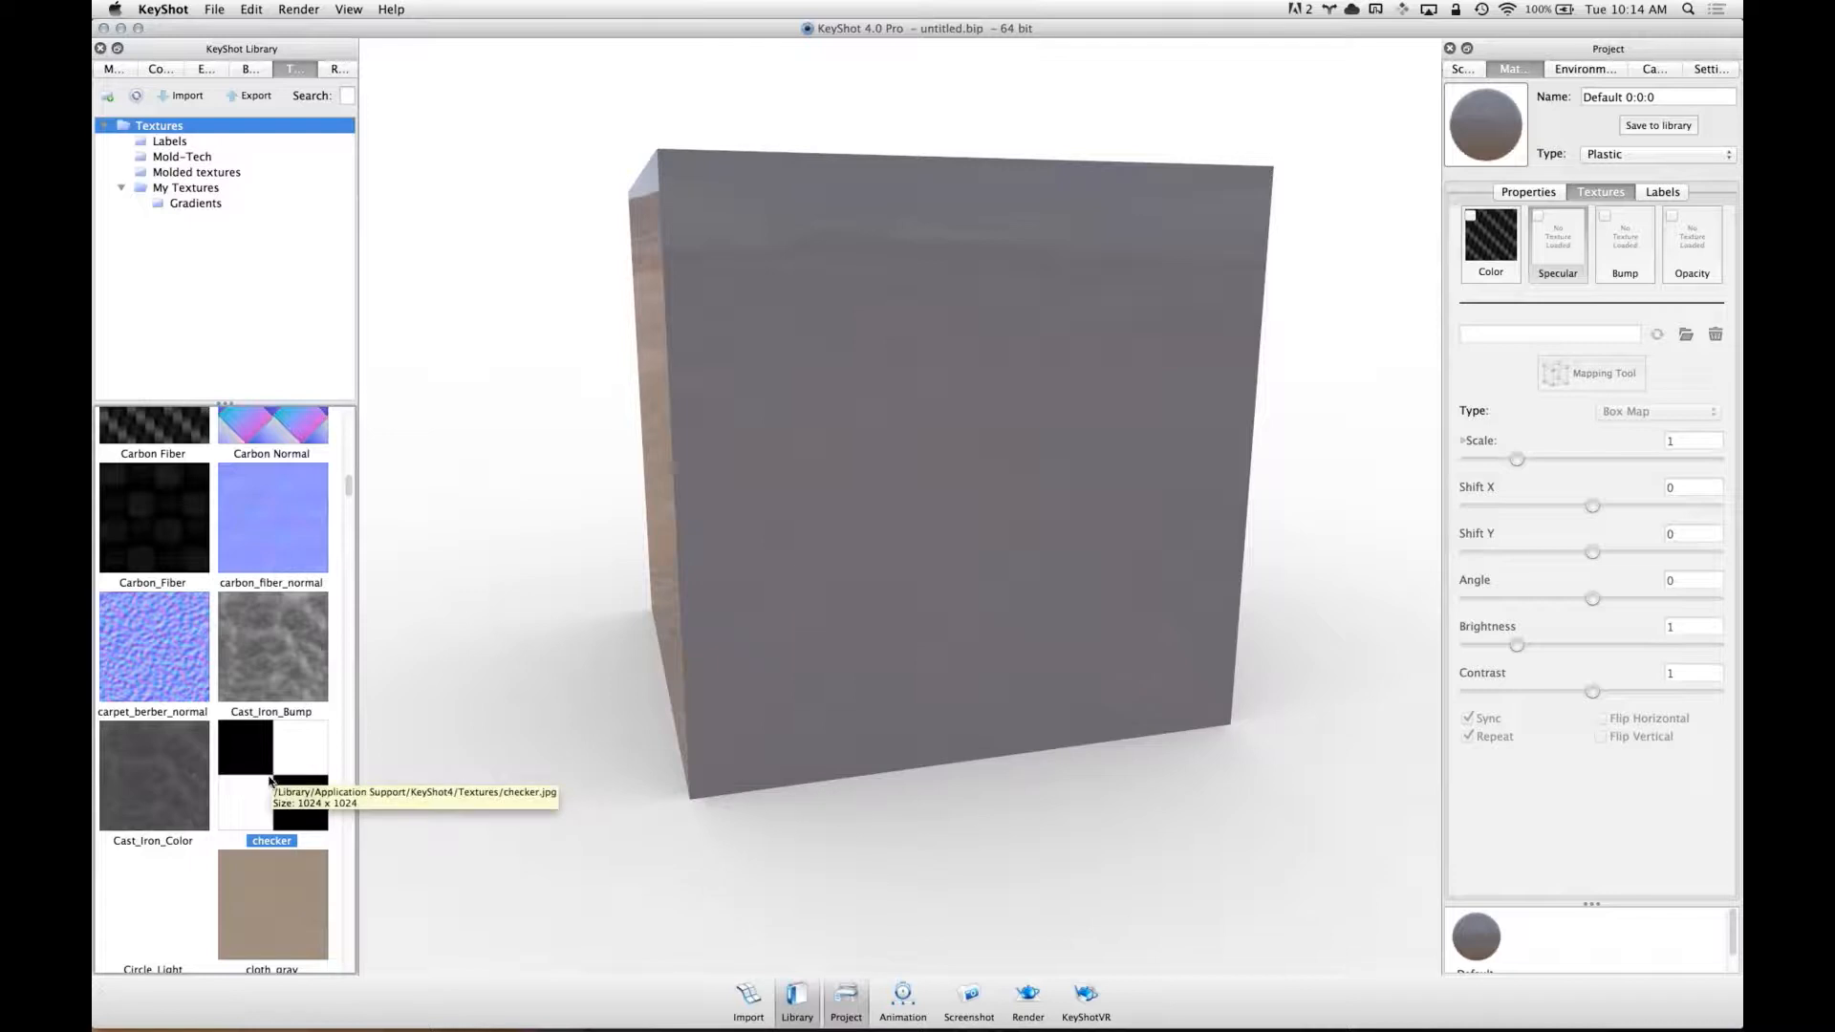
drag(270, 776, 881, 394)
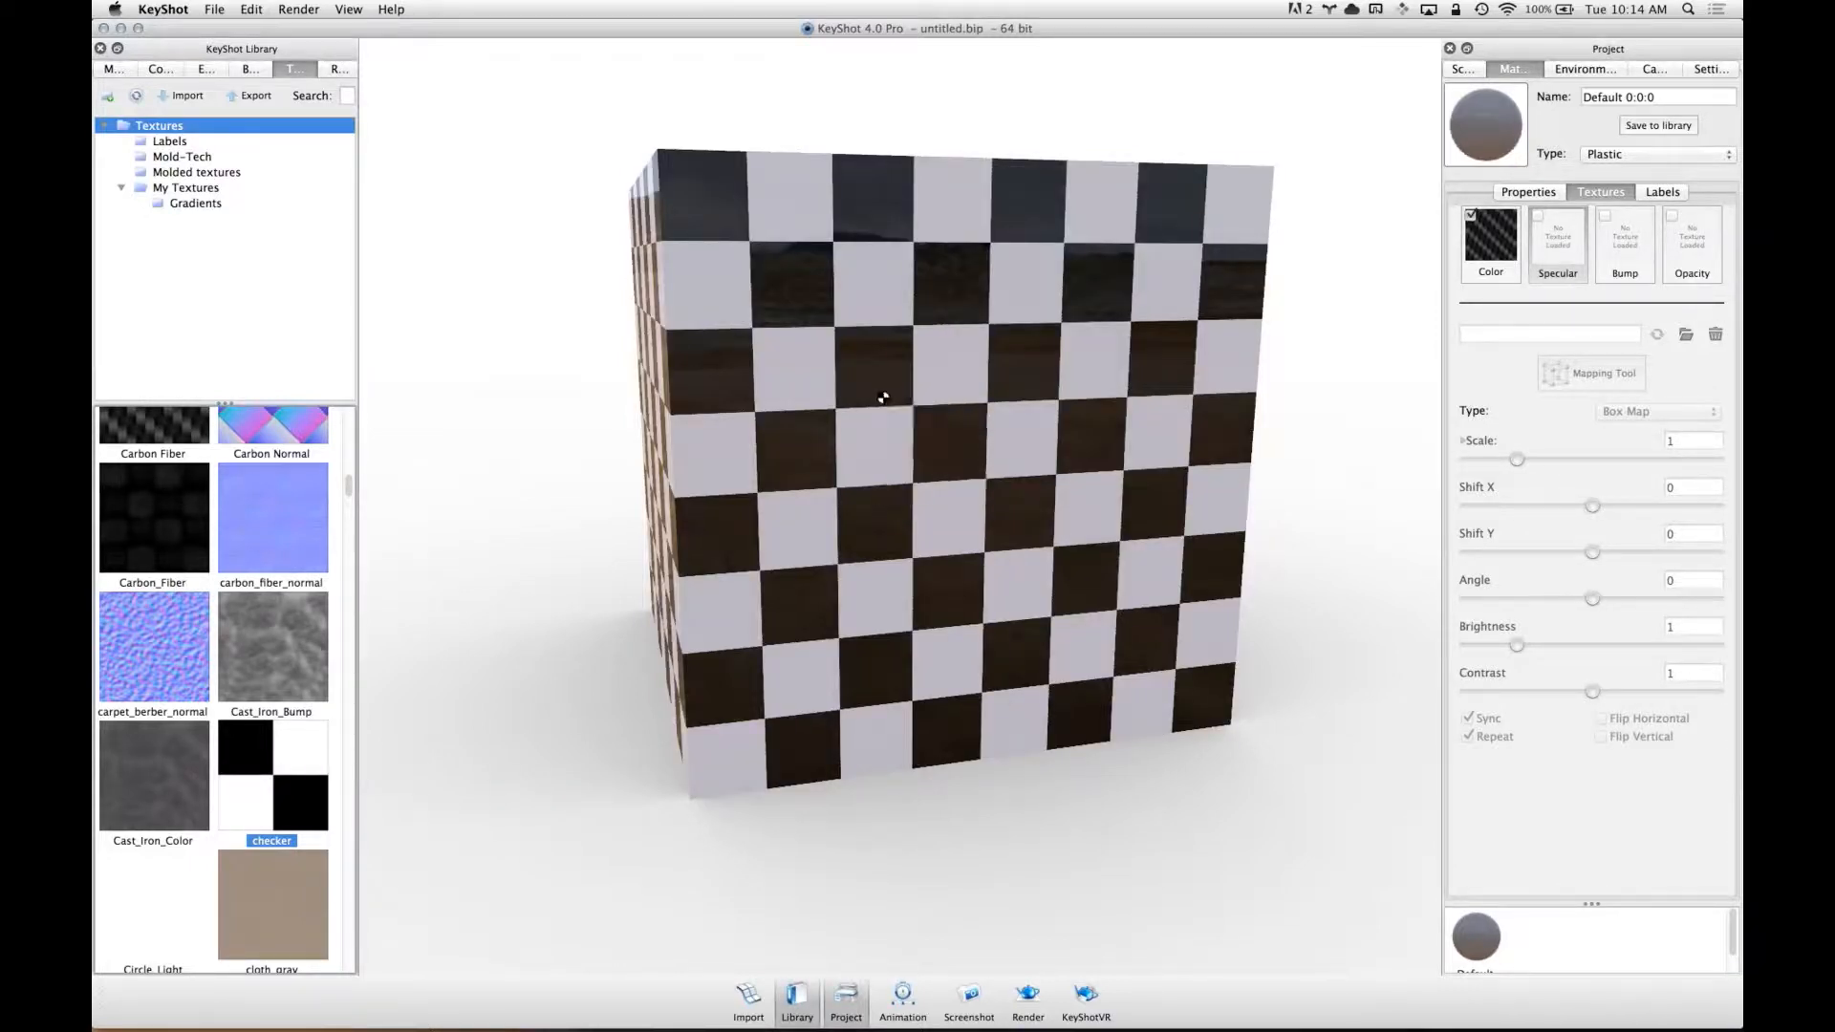
click(1028, 446)
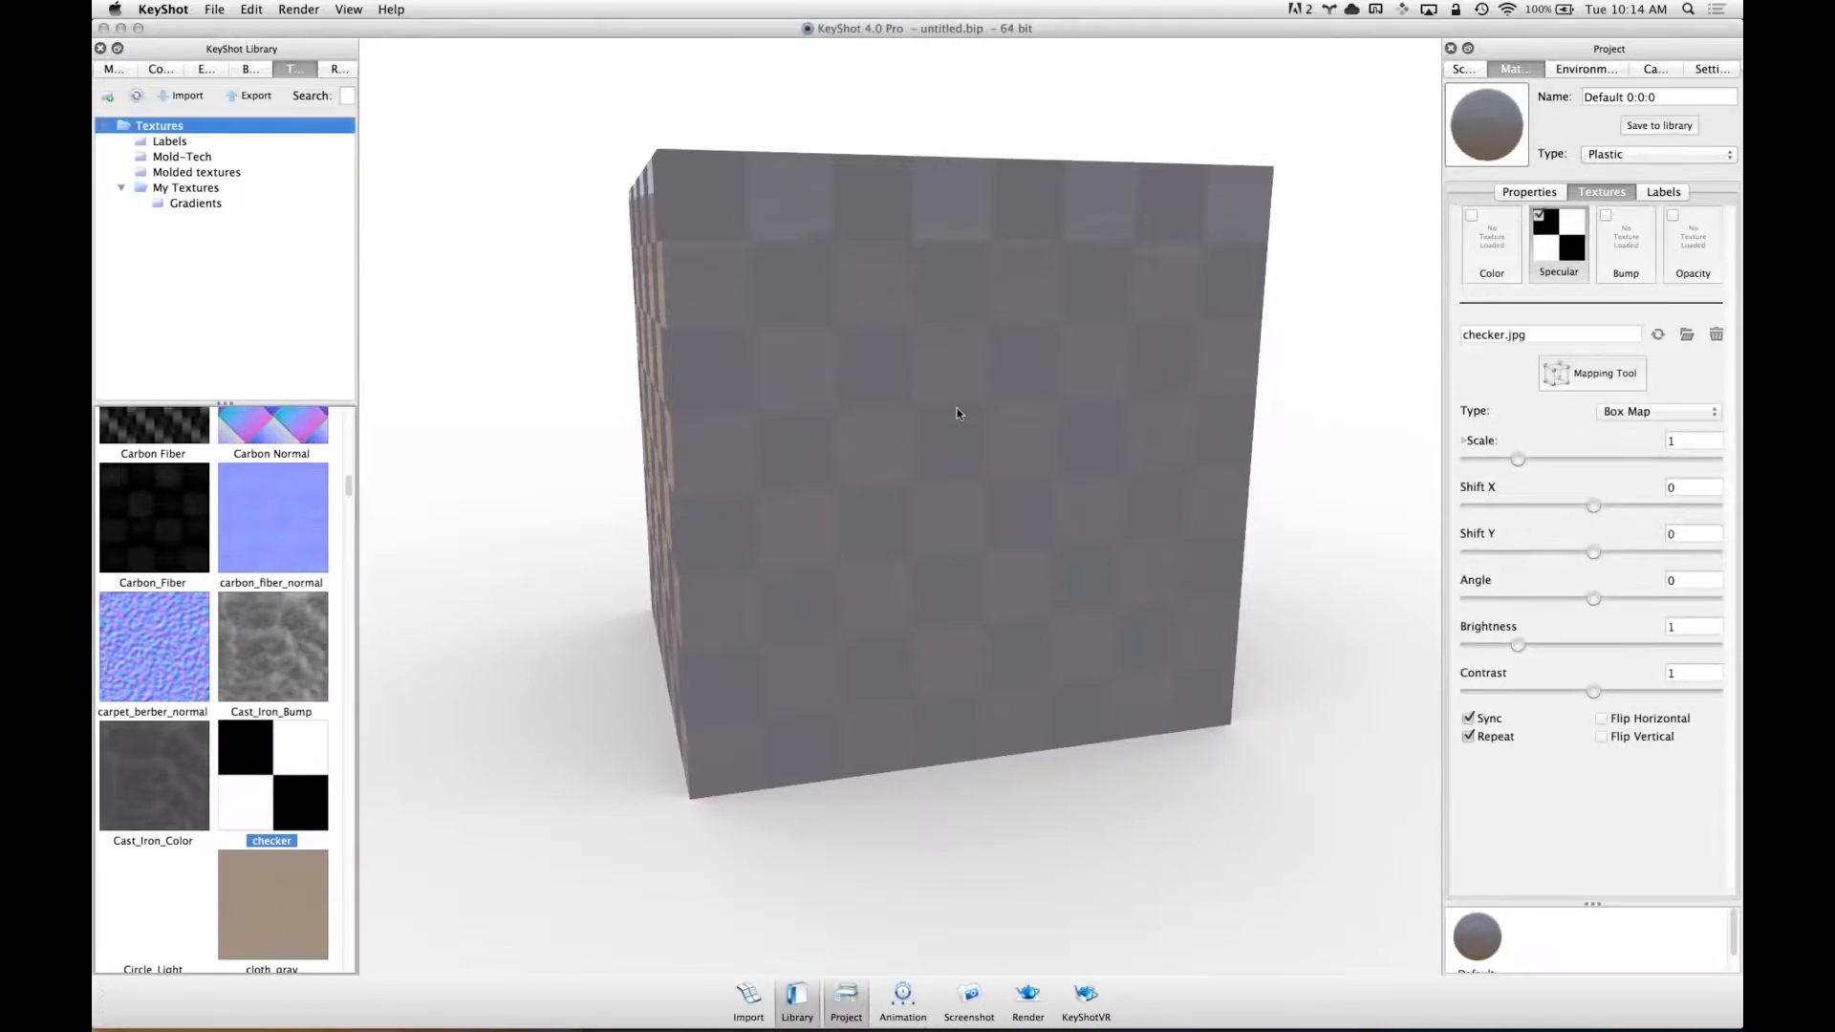
- Examine close up and from several angles how the checker specular map affects the cube's reflections
drag(649, 284, 697, 226)
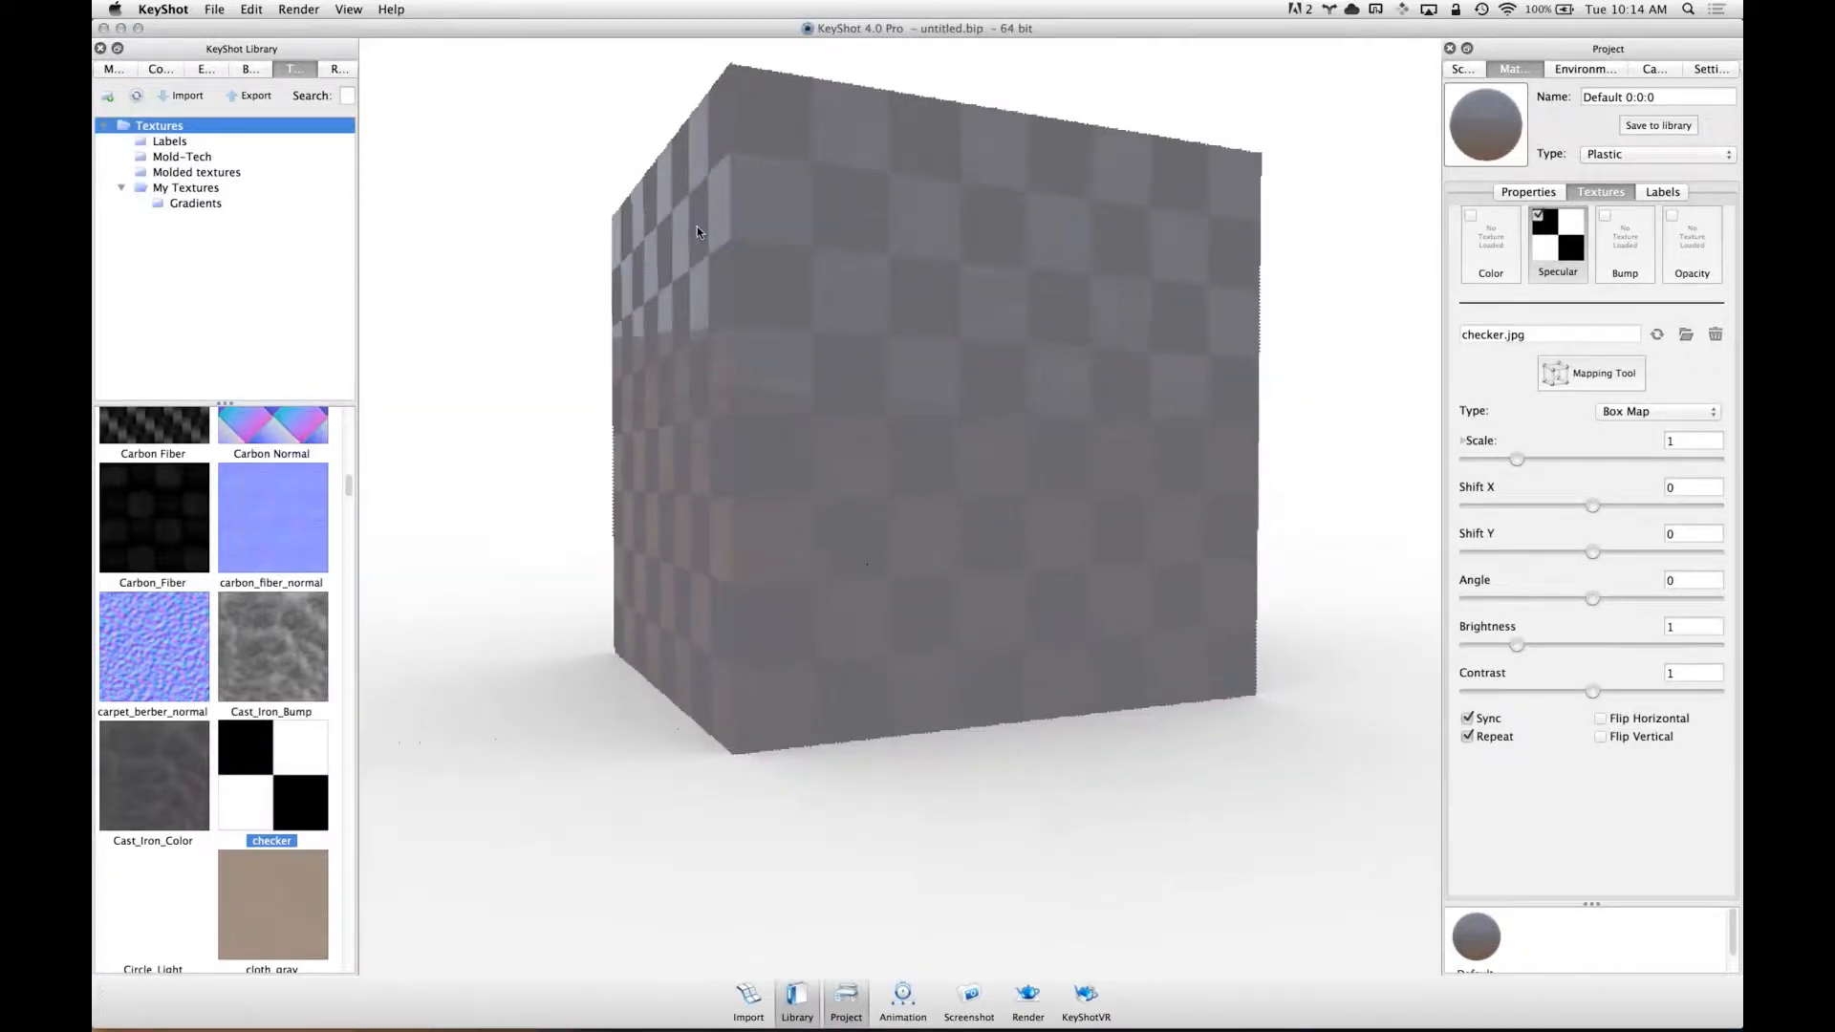
scroll(1147, 380, up, 5)
drag(1058, 411, 1041, 422)
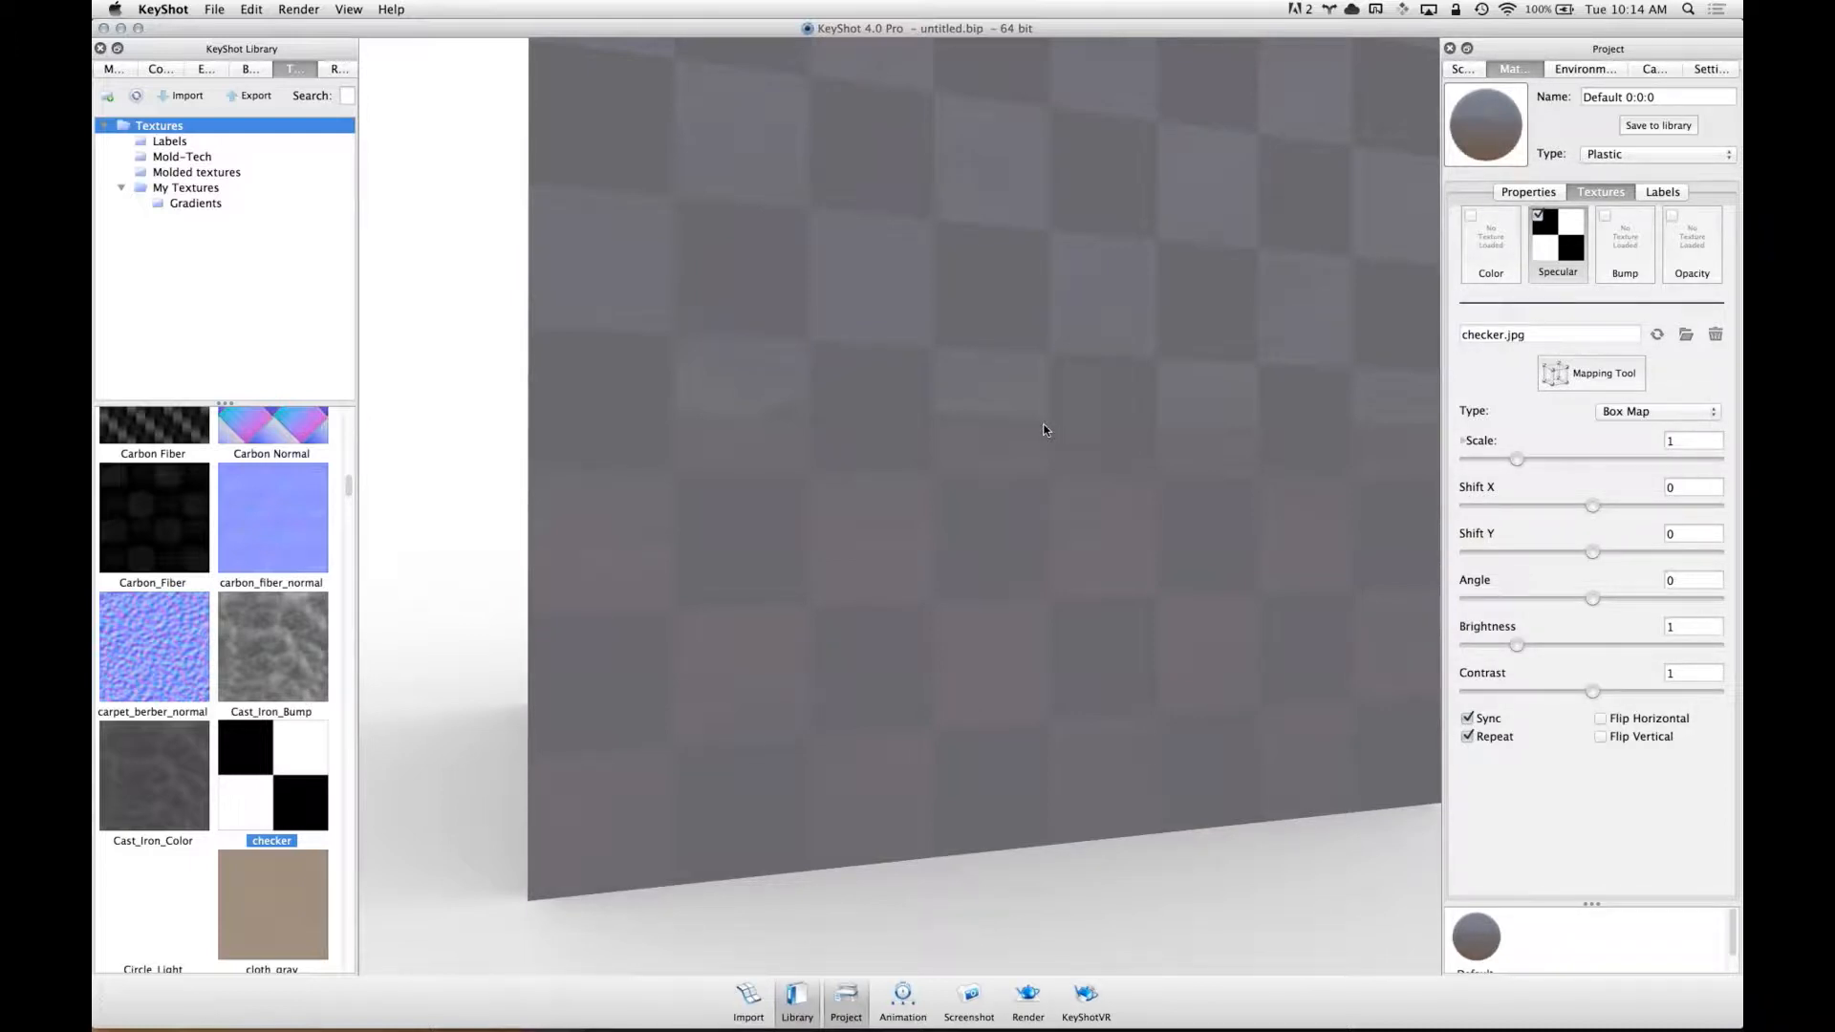
scroll(1033, 443, up, 3)
drag(869, 461, 749, 491)
mouse_move(1074, 334)
mouse_down()
mouse_move(1059, 375)
mouse_move(1062, 310)
mouse_up()
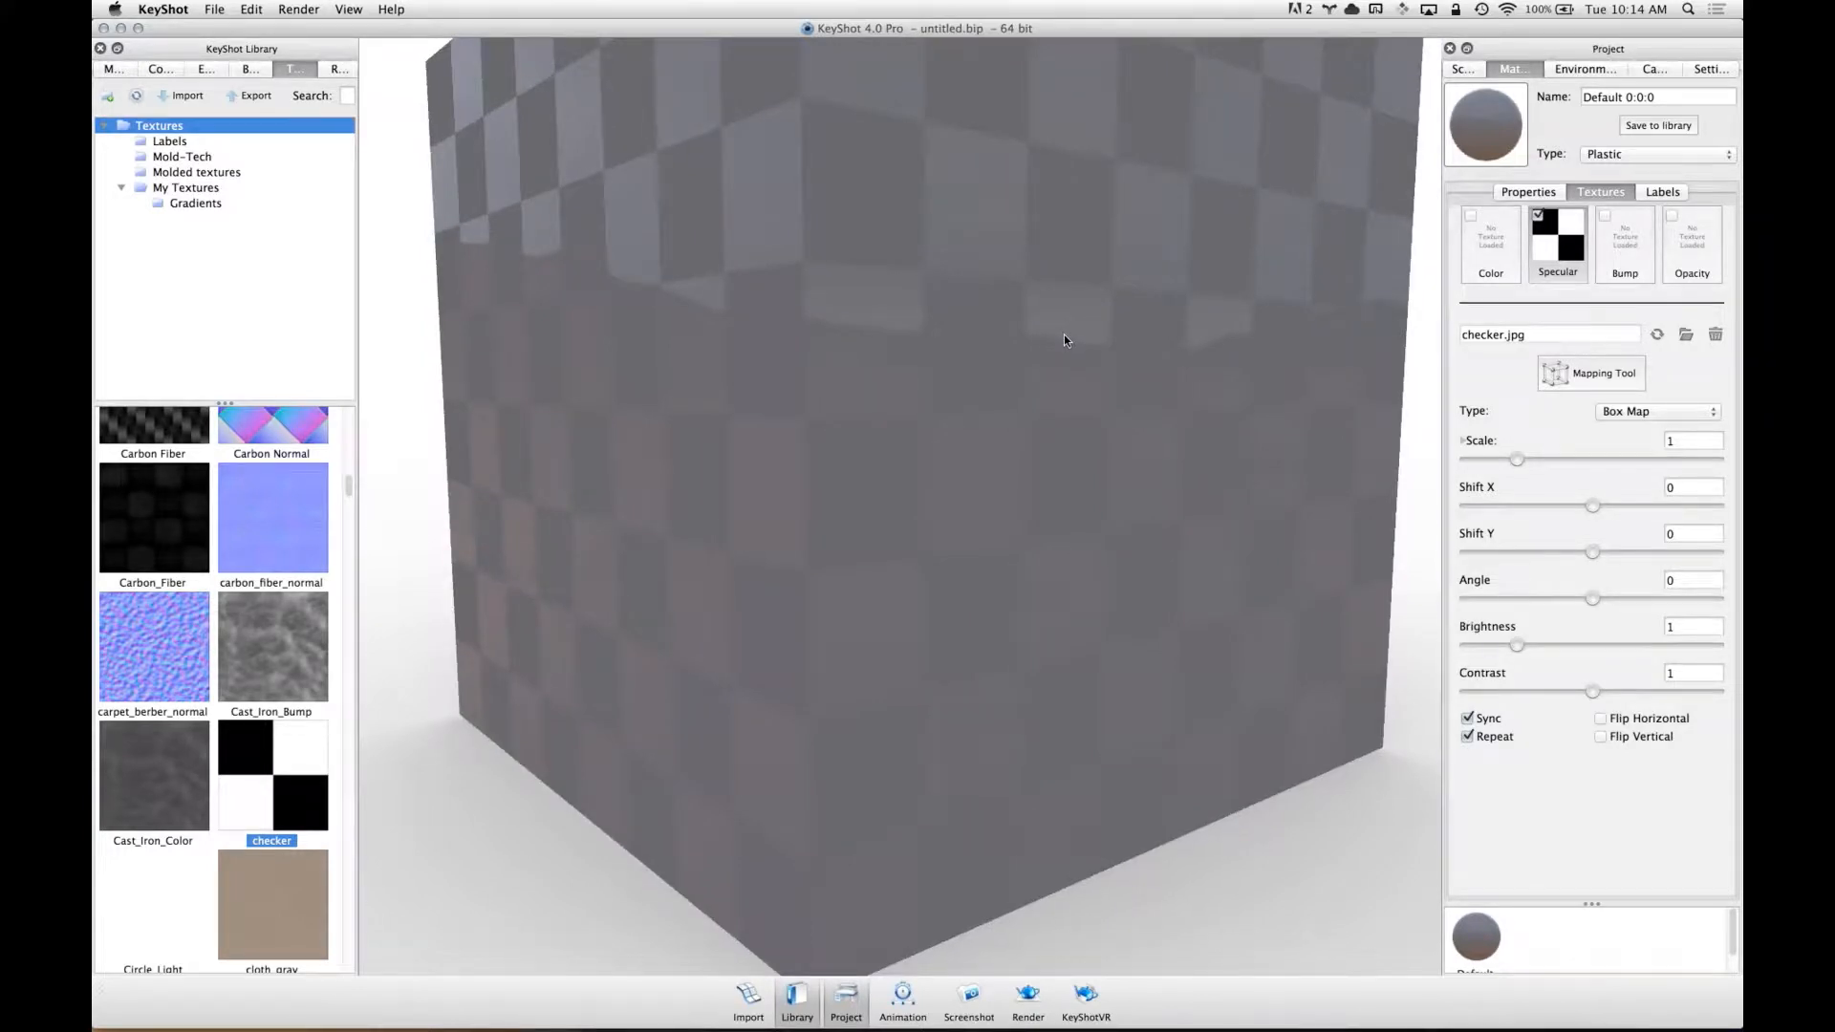
- Set the diffuse color of the cube's plastic material to white, RGB 255, 255, 255
click(1549, 194)
click(1692, 225)
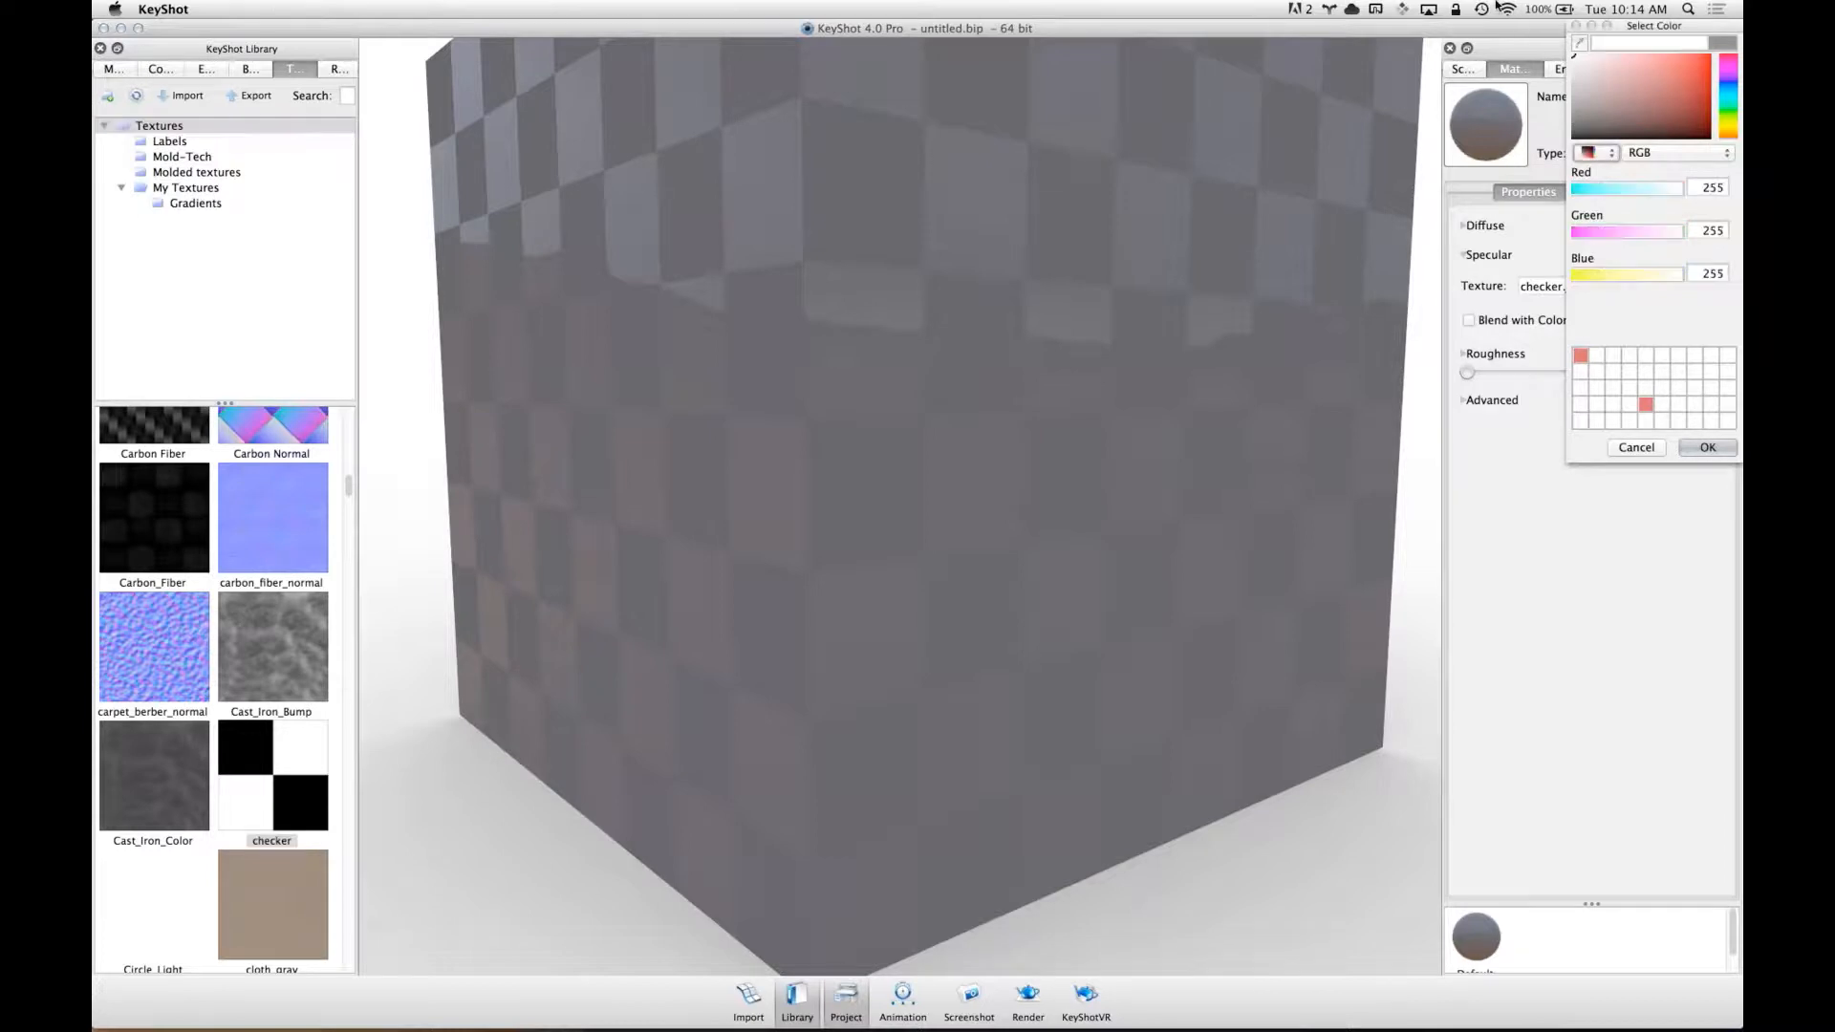
click(1708, 447)
click(1601, 192)
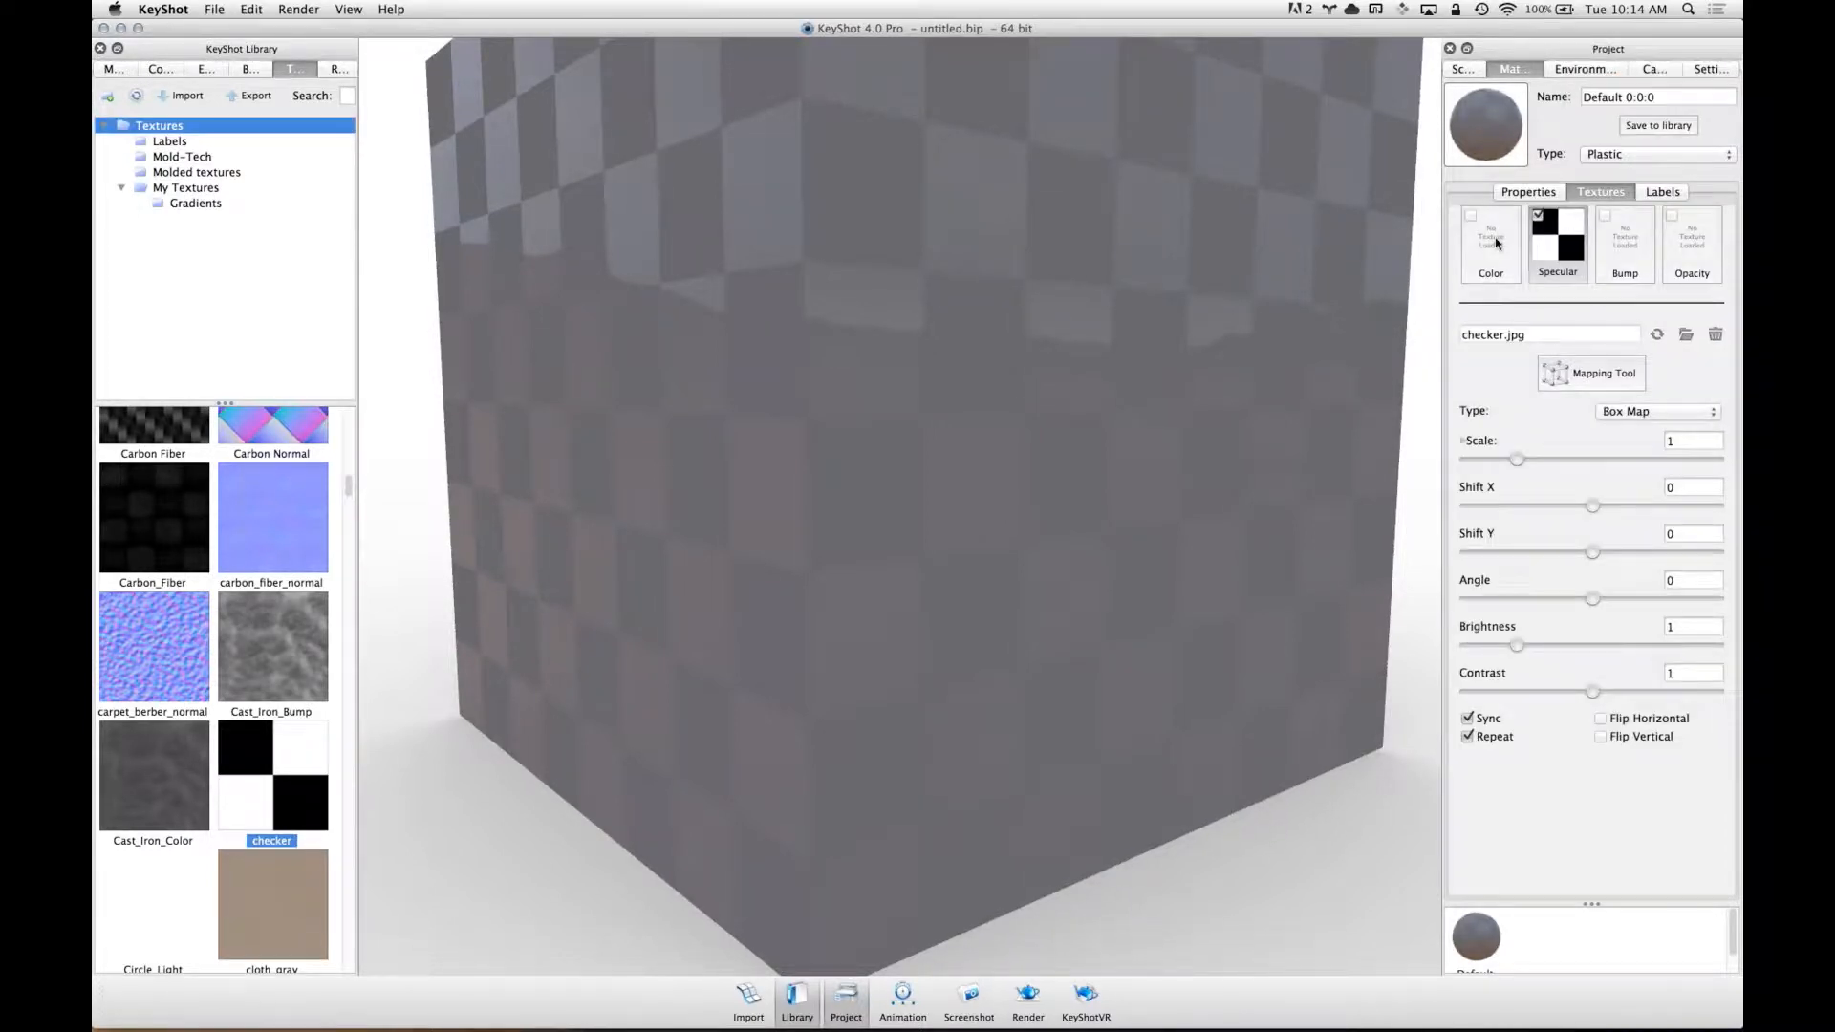
click(1557, 192)
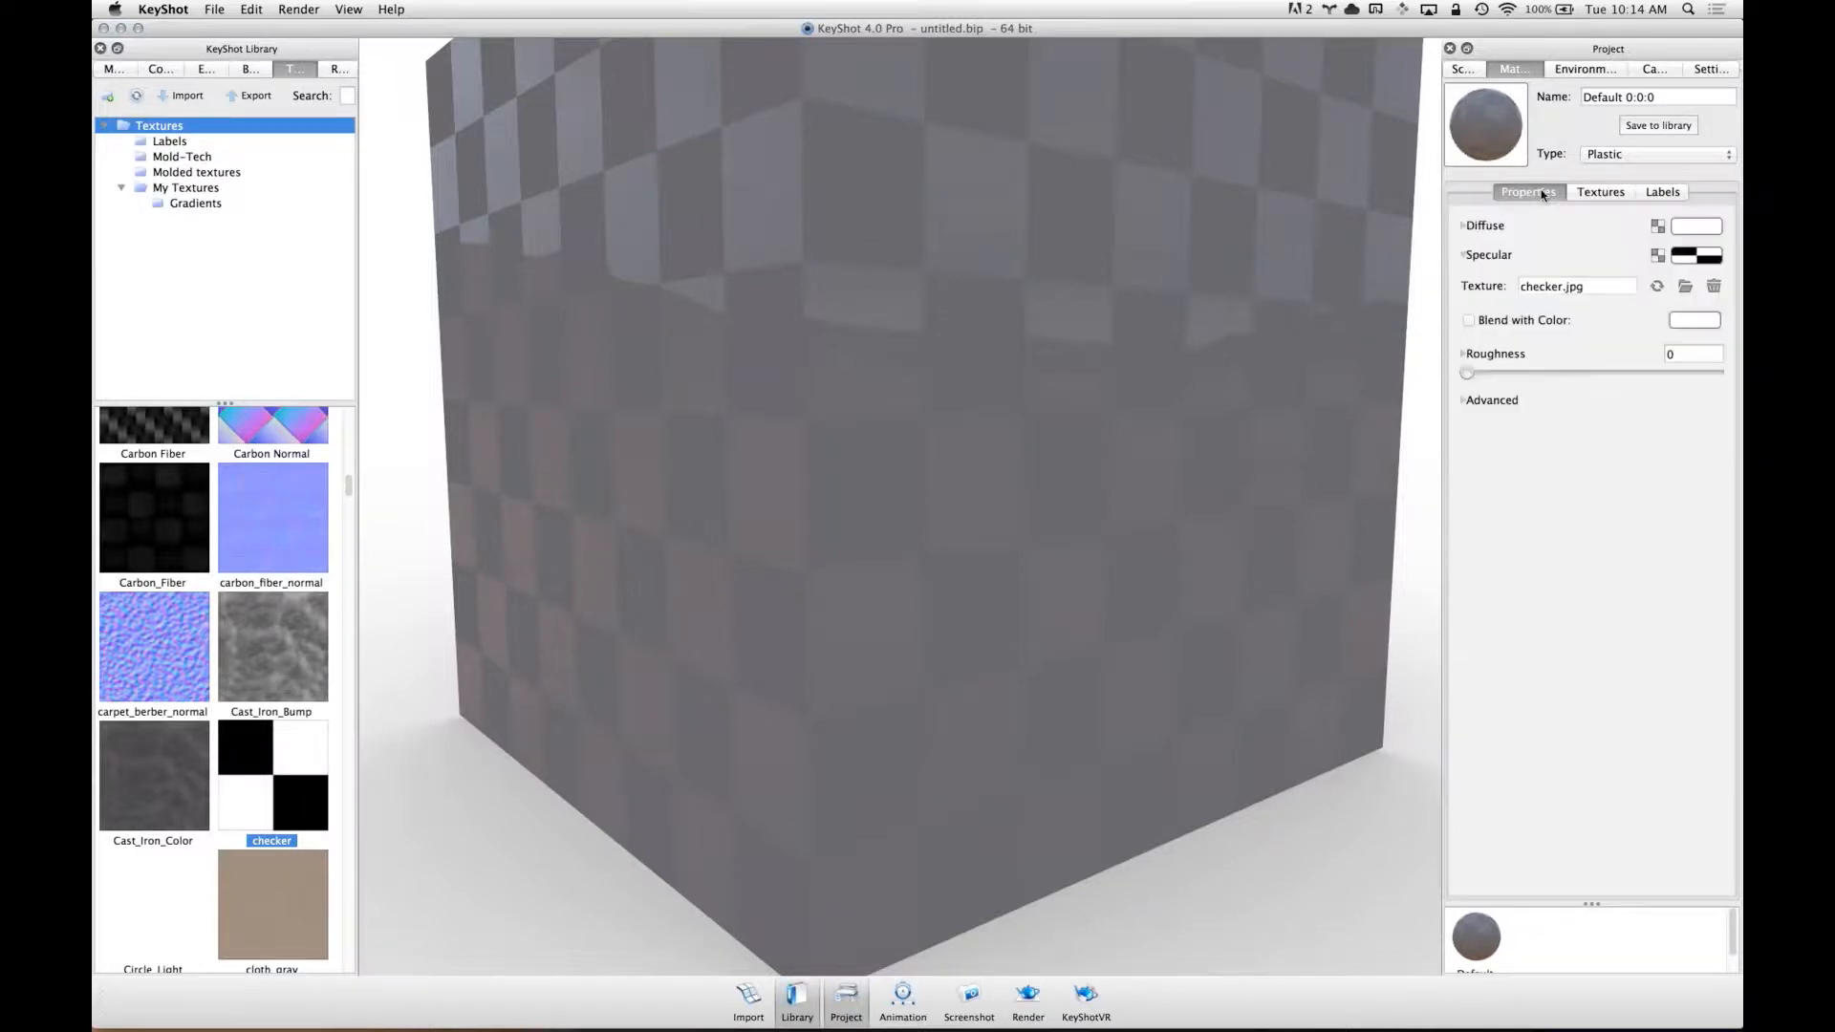
click(1614, 195)
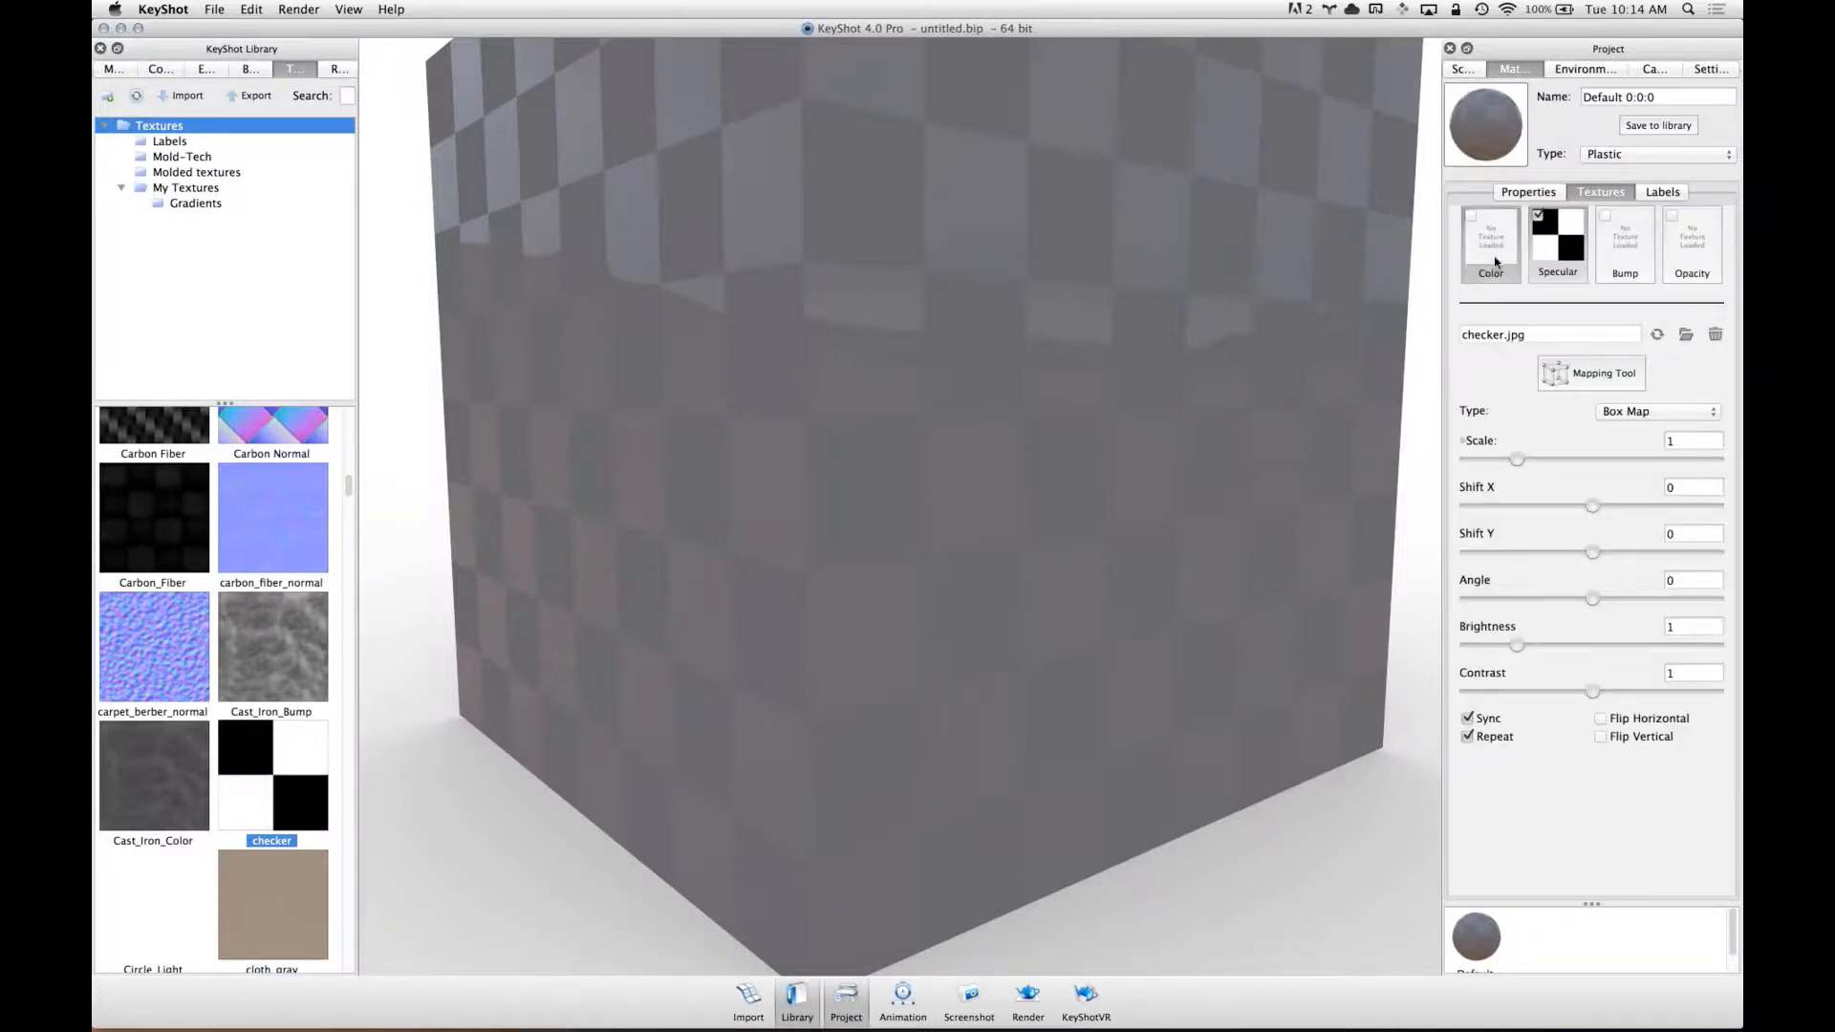
click(1543, 194)
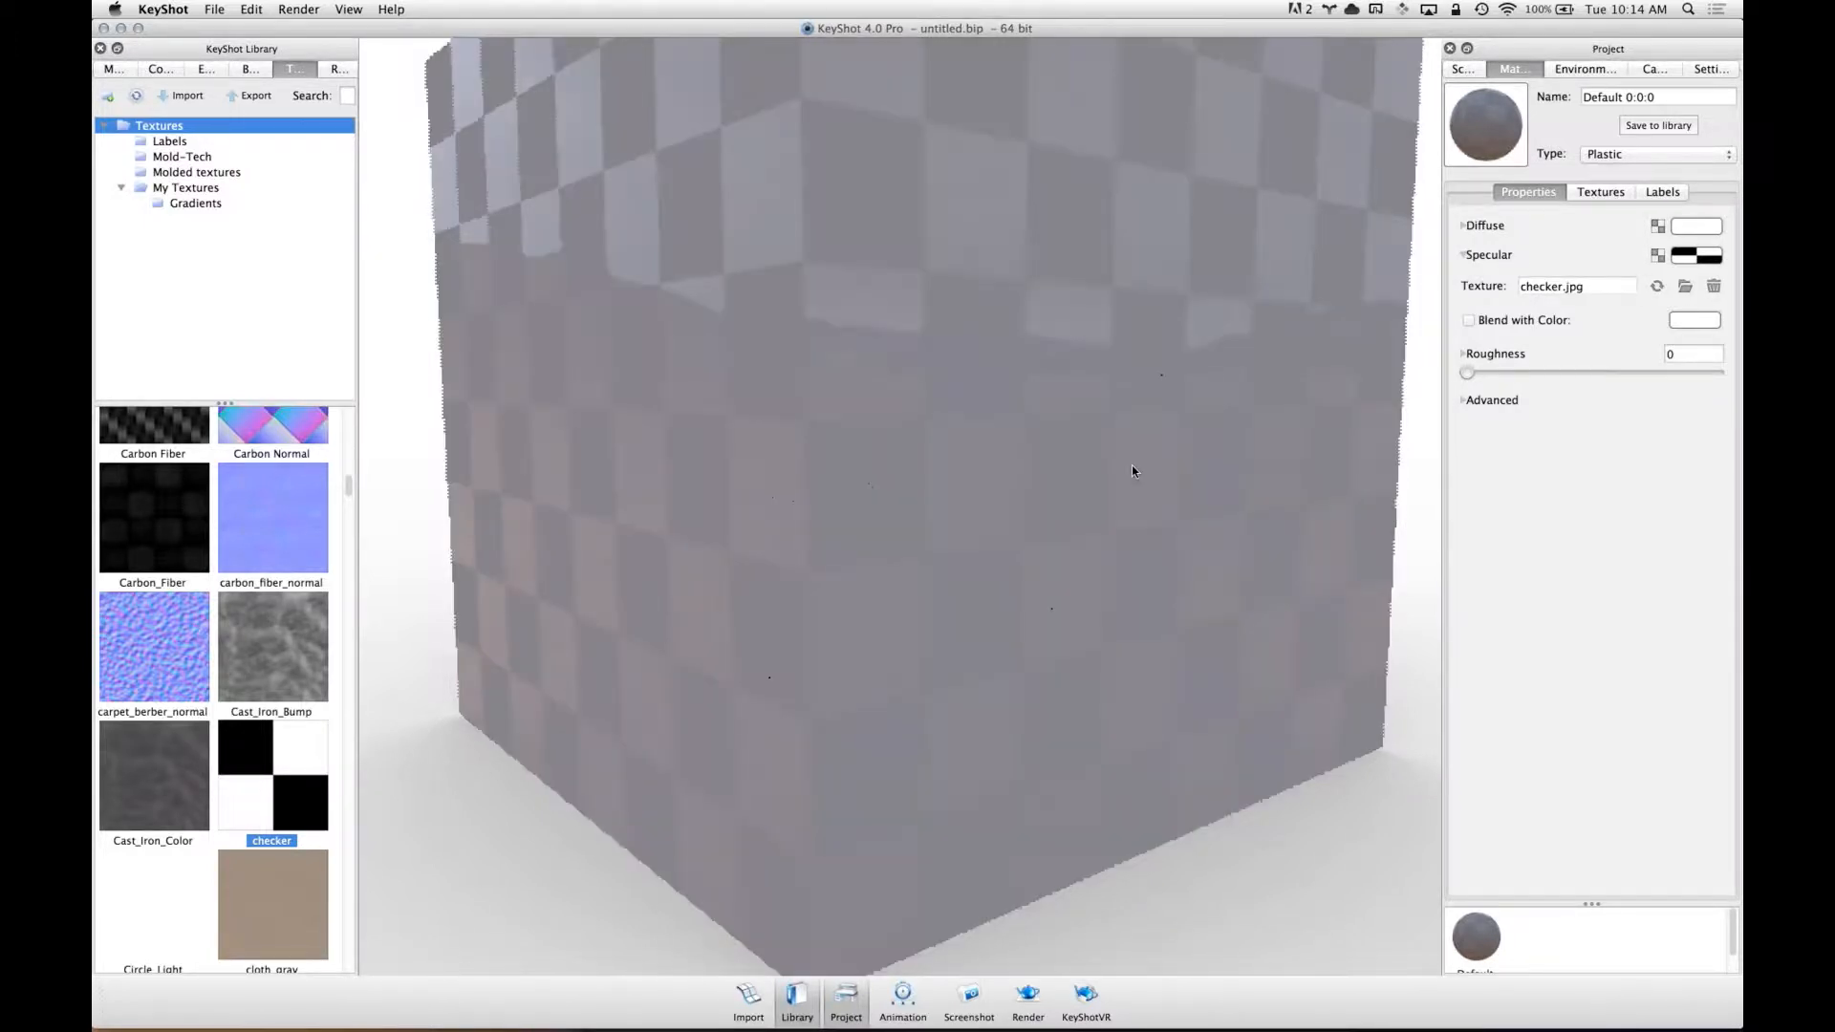
- Inspect the checkered reflections on the white plastic cube from another side and from farther away
drag(1132, 464, 1163, 420)
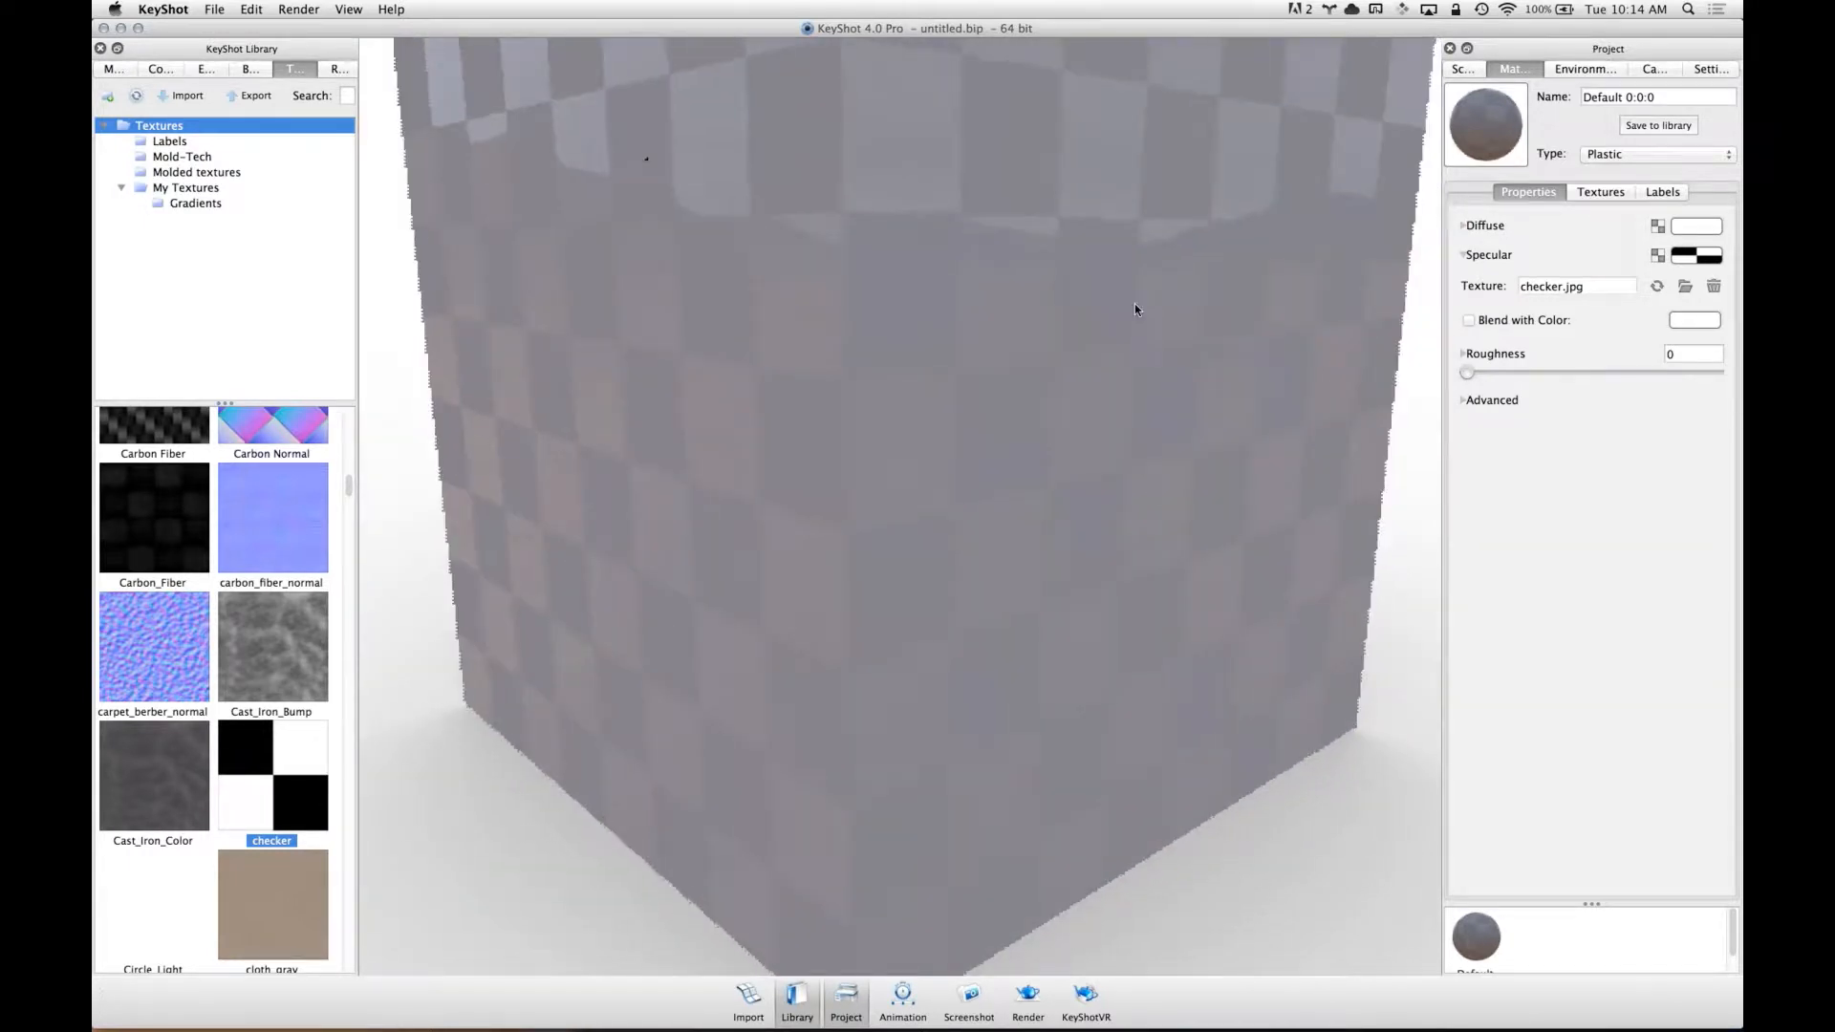
scroll(788, 306, down, 5)
drag(788, 306, 891, 279)
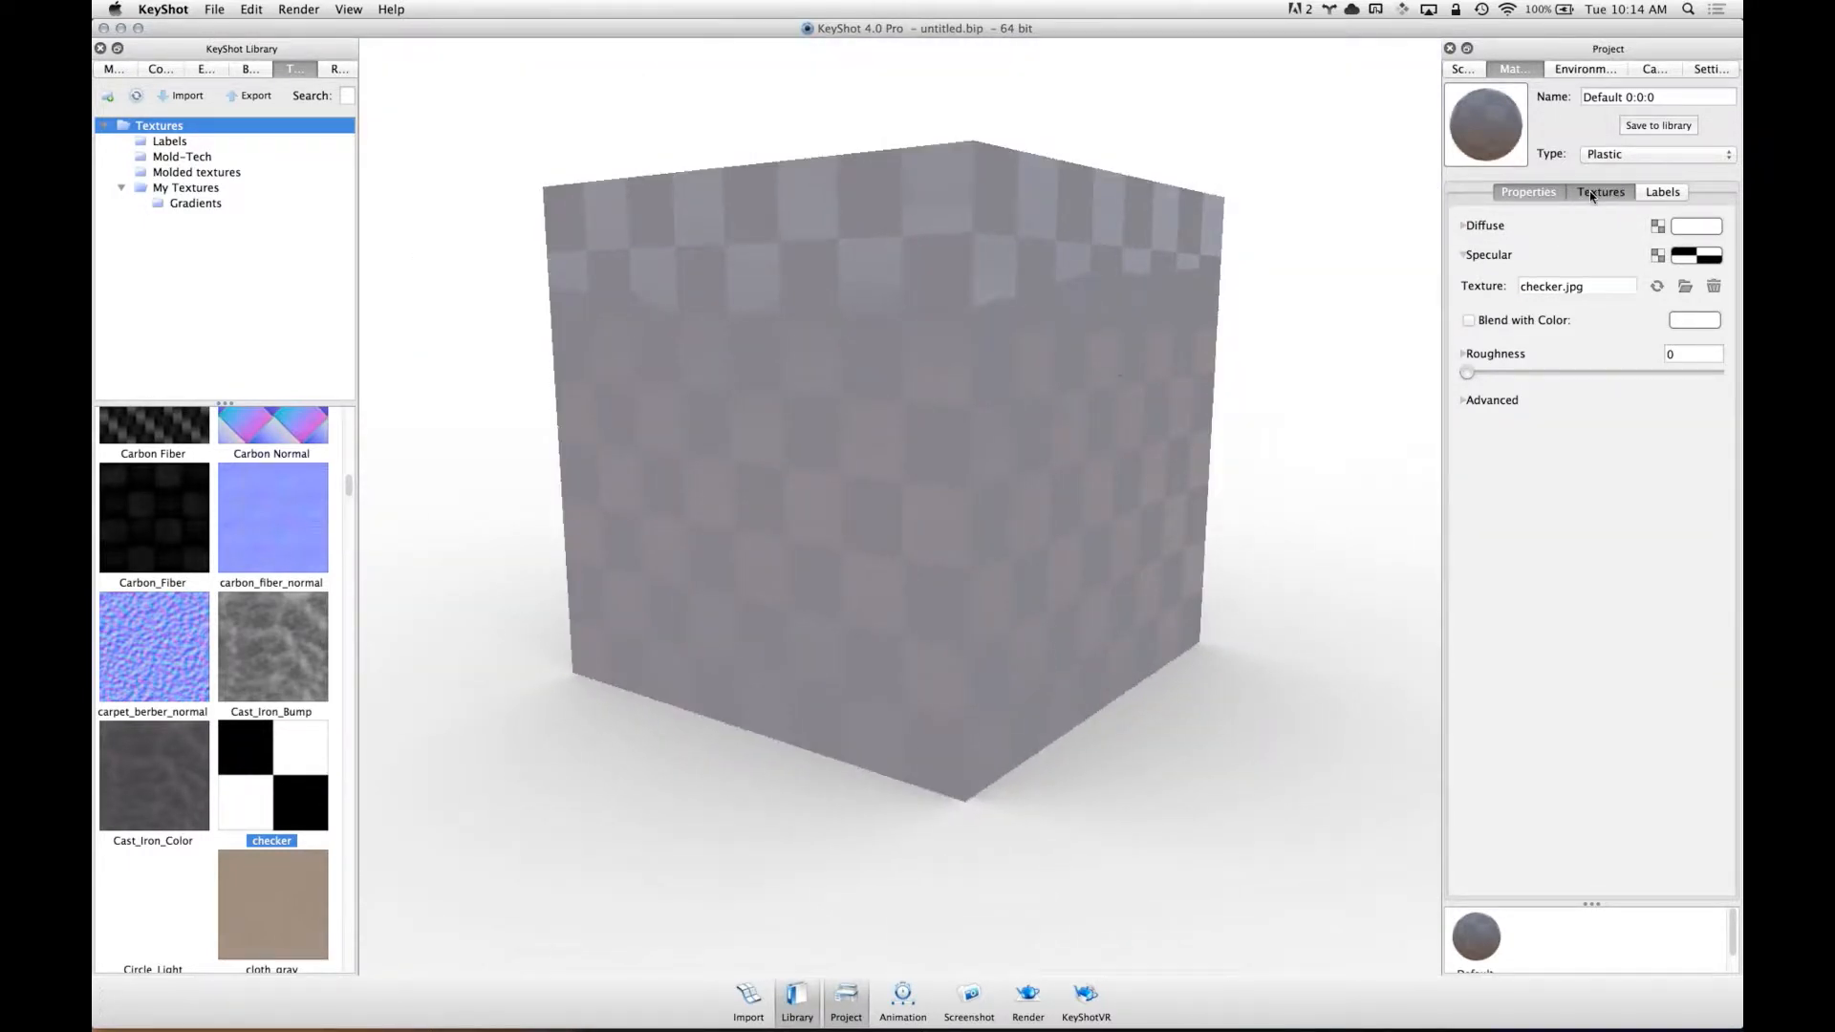
- Disable the checker specular map in the material's textures and select the empty bump map slot
click(1591, 196)
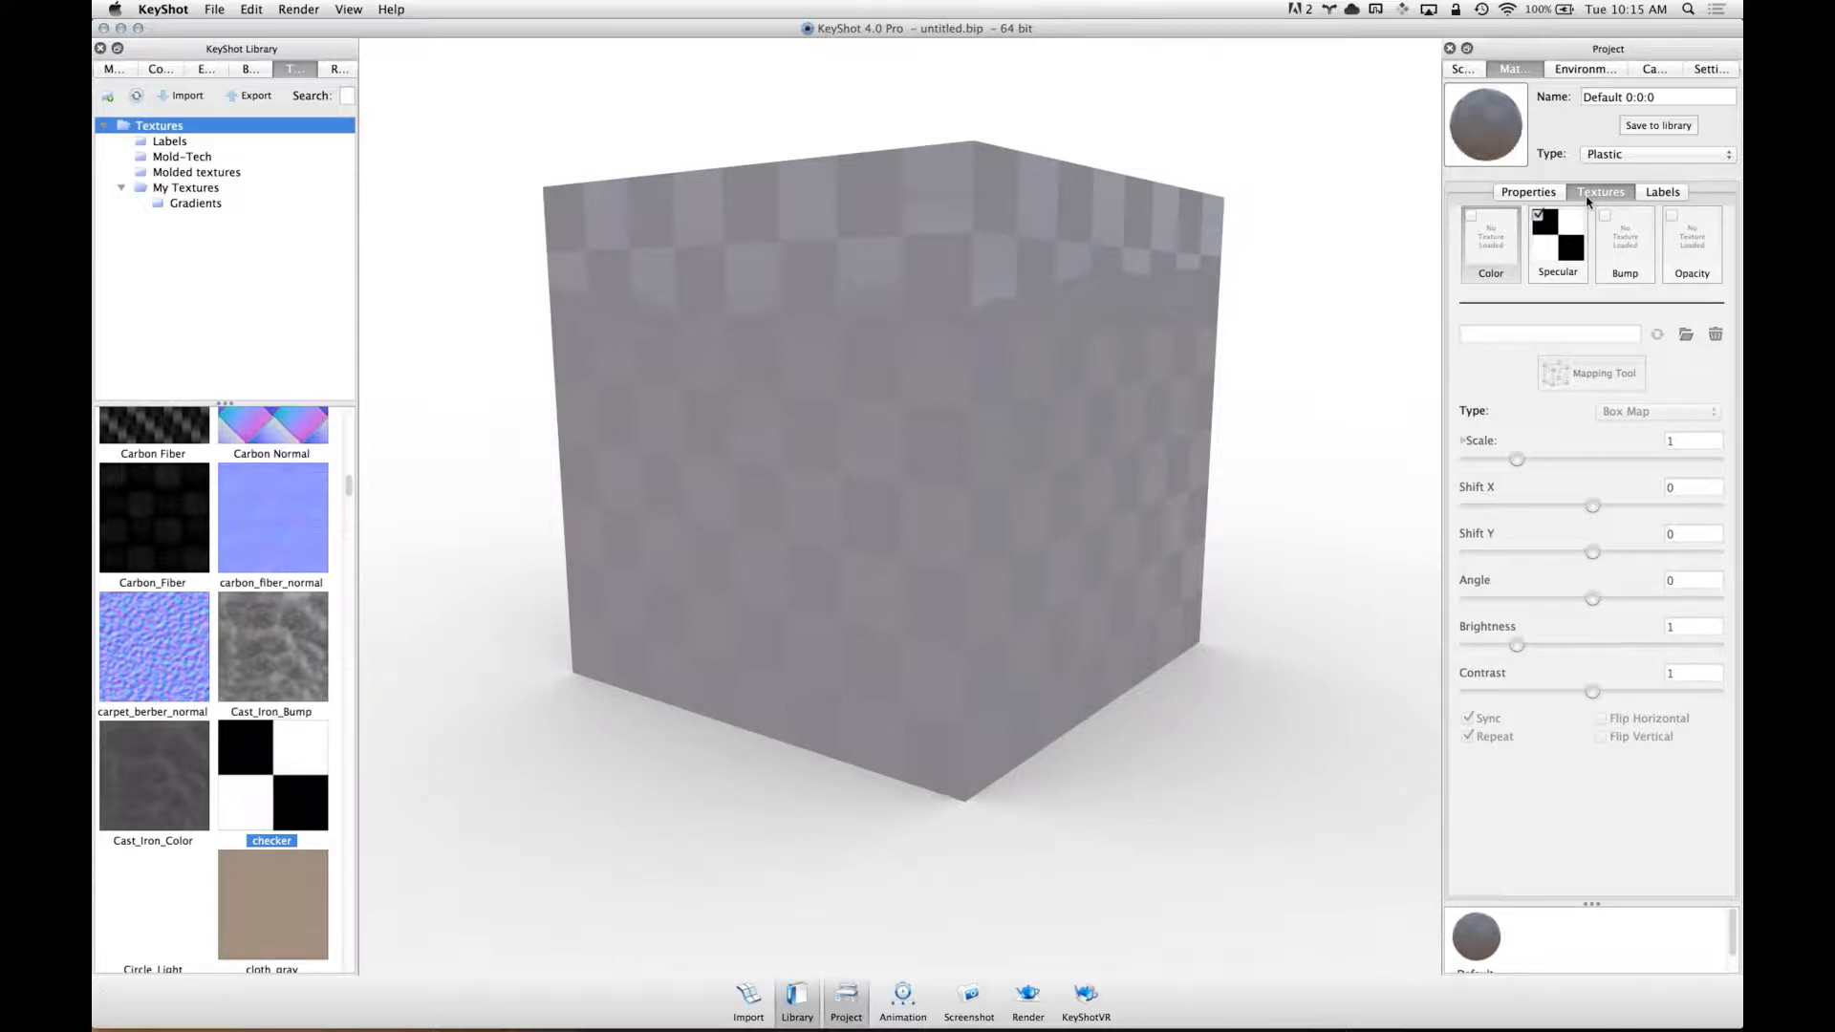
click(1538, 217)
click(1625, 247)
drag(994, 334, 599, 572)
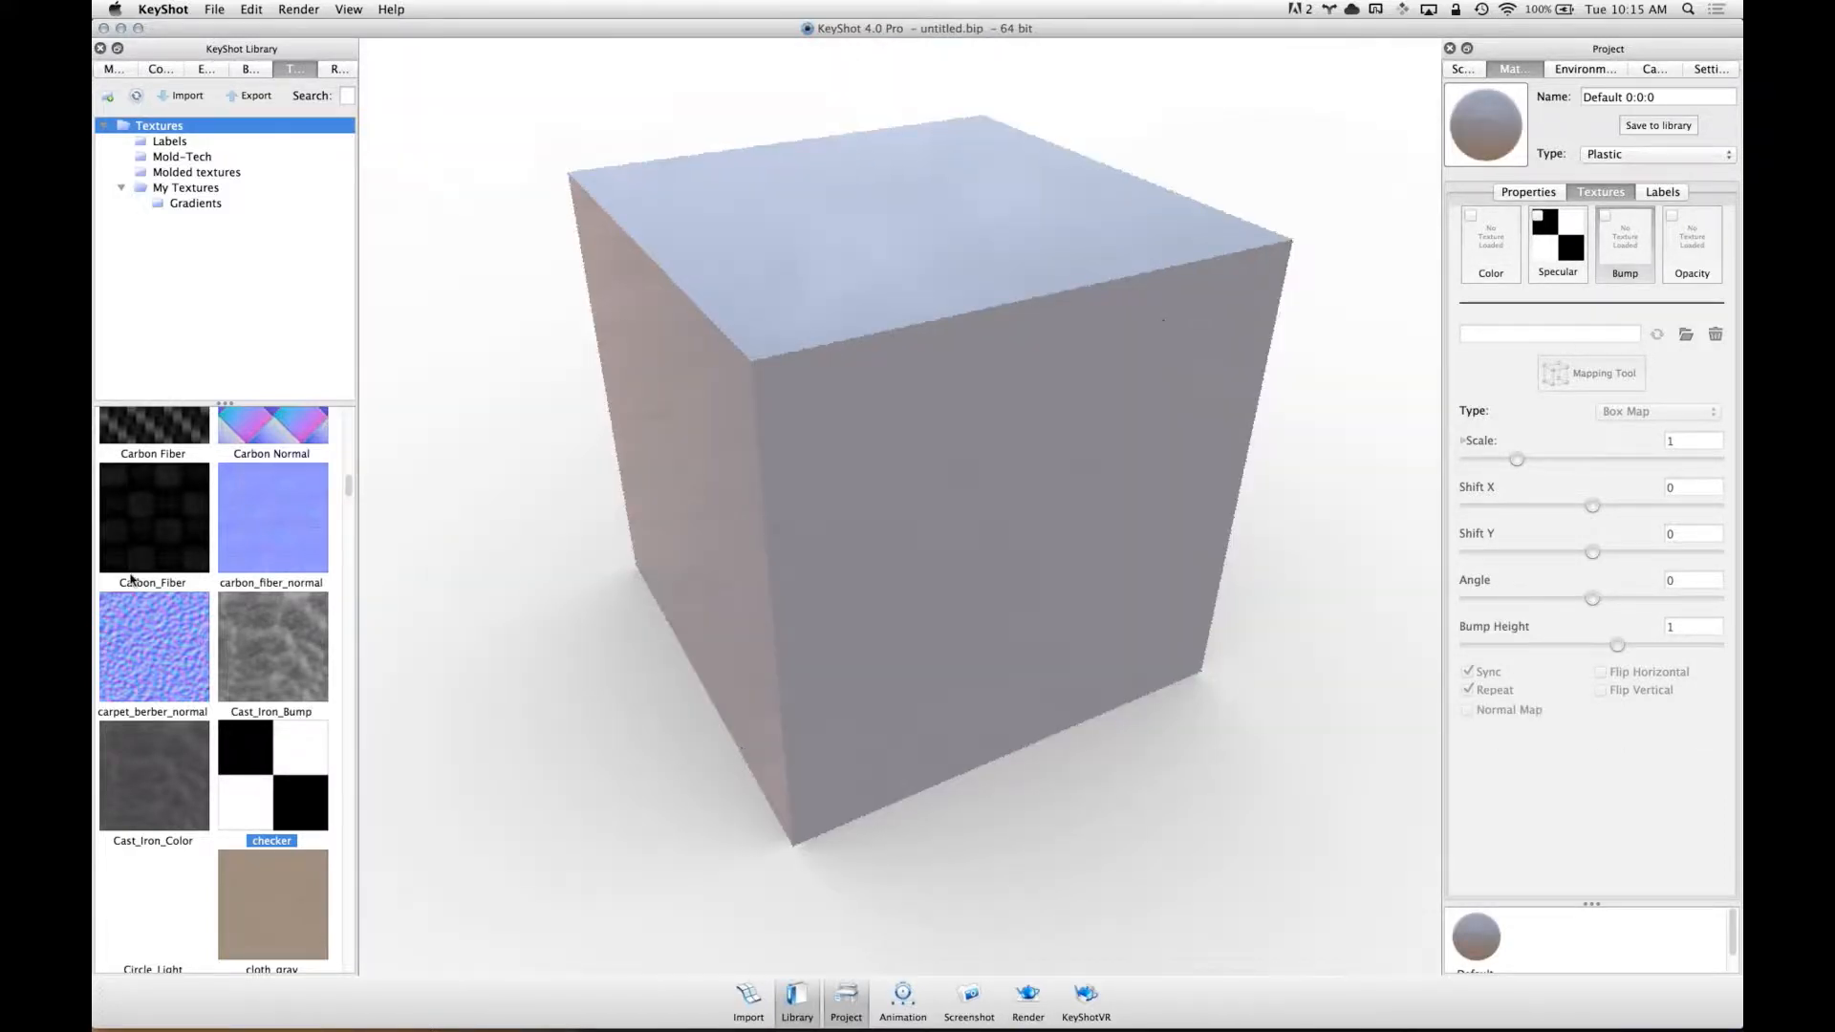
- Apply the Twill weave bump texture from the My Textures folder as the cube's bump map
click(185, 188)
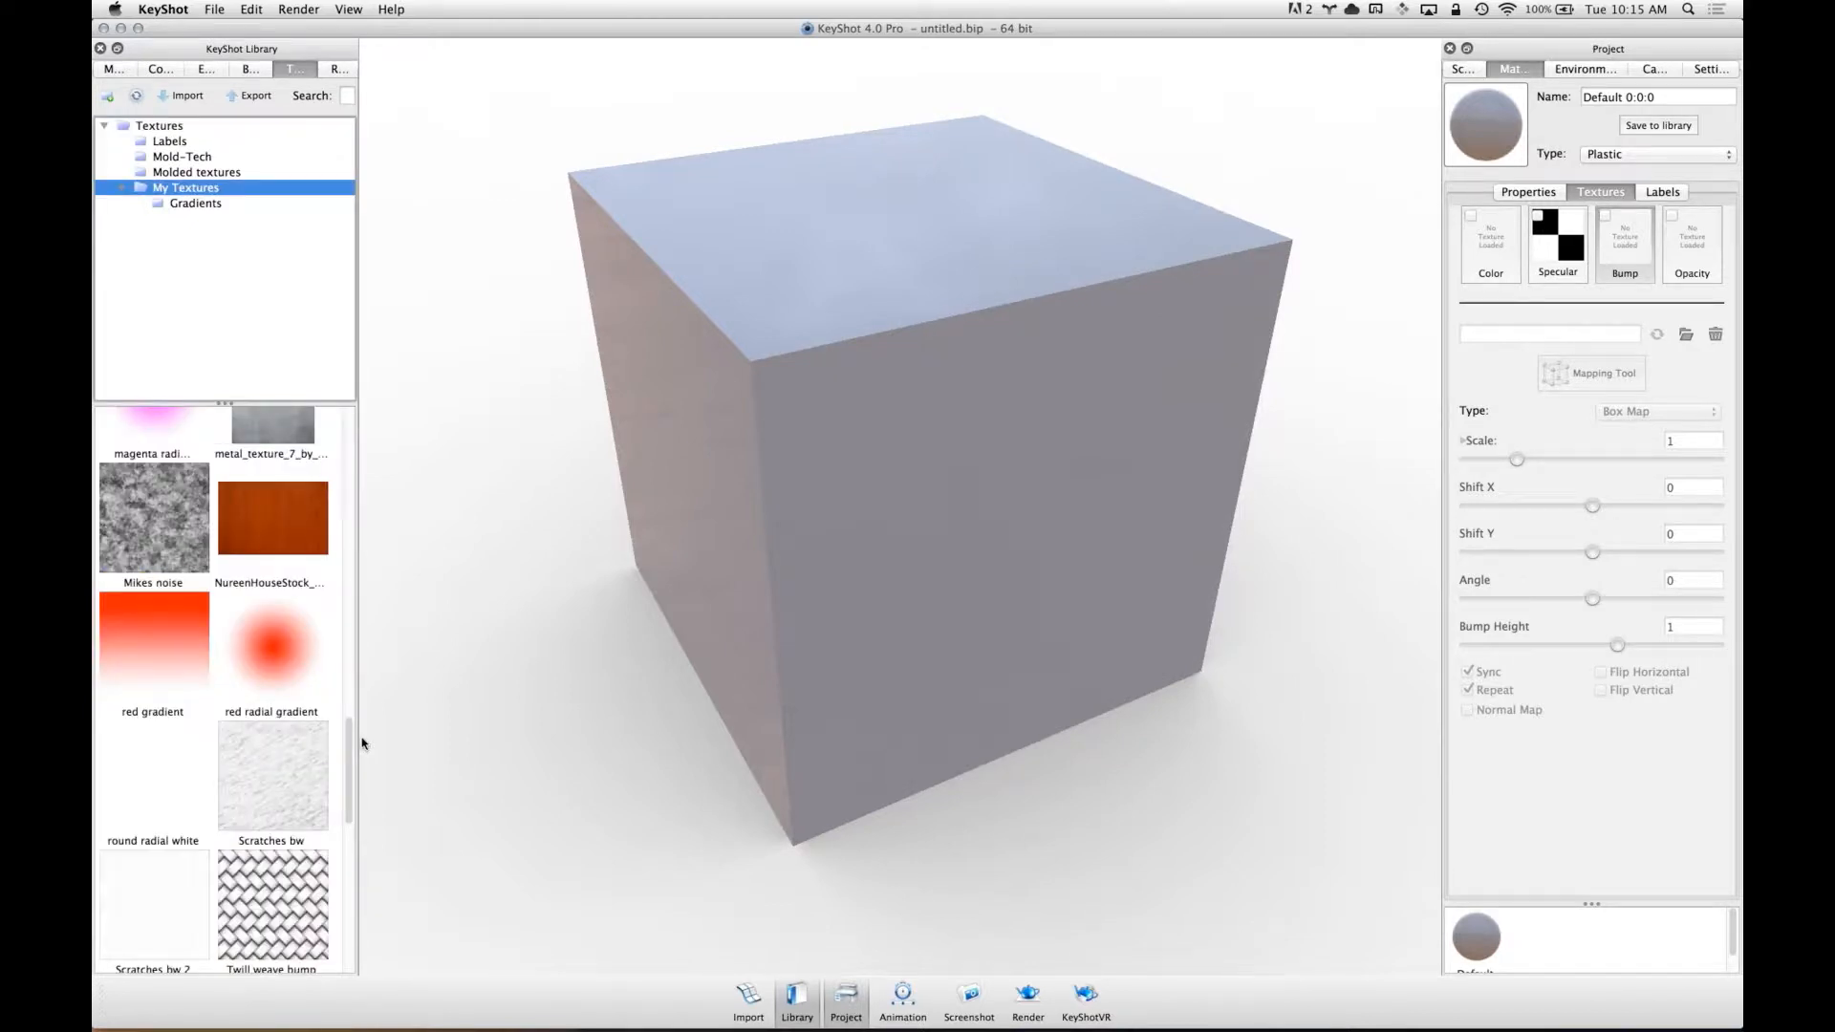
scroll(348, 798, down, 5)
click(273, 684)
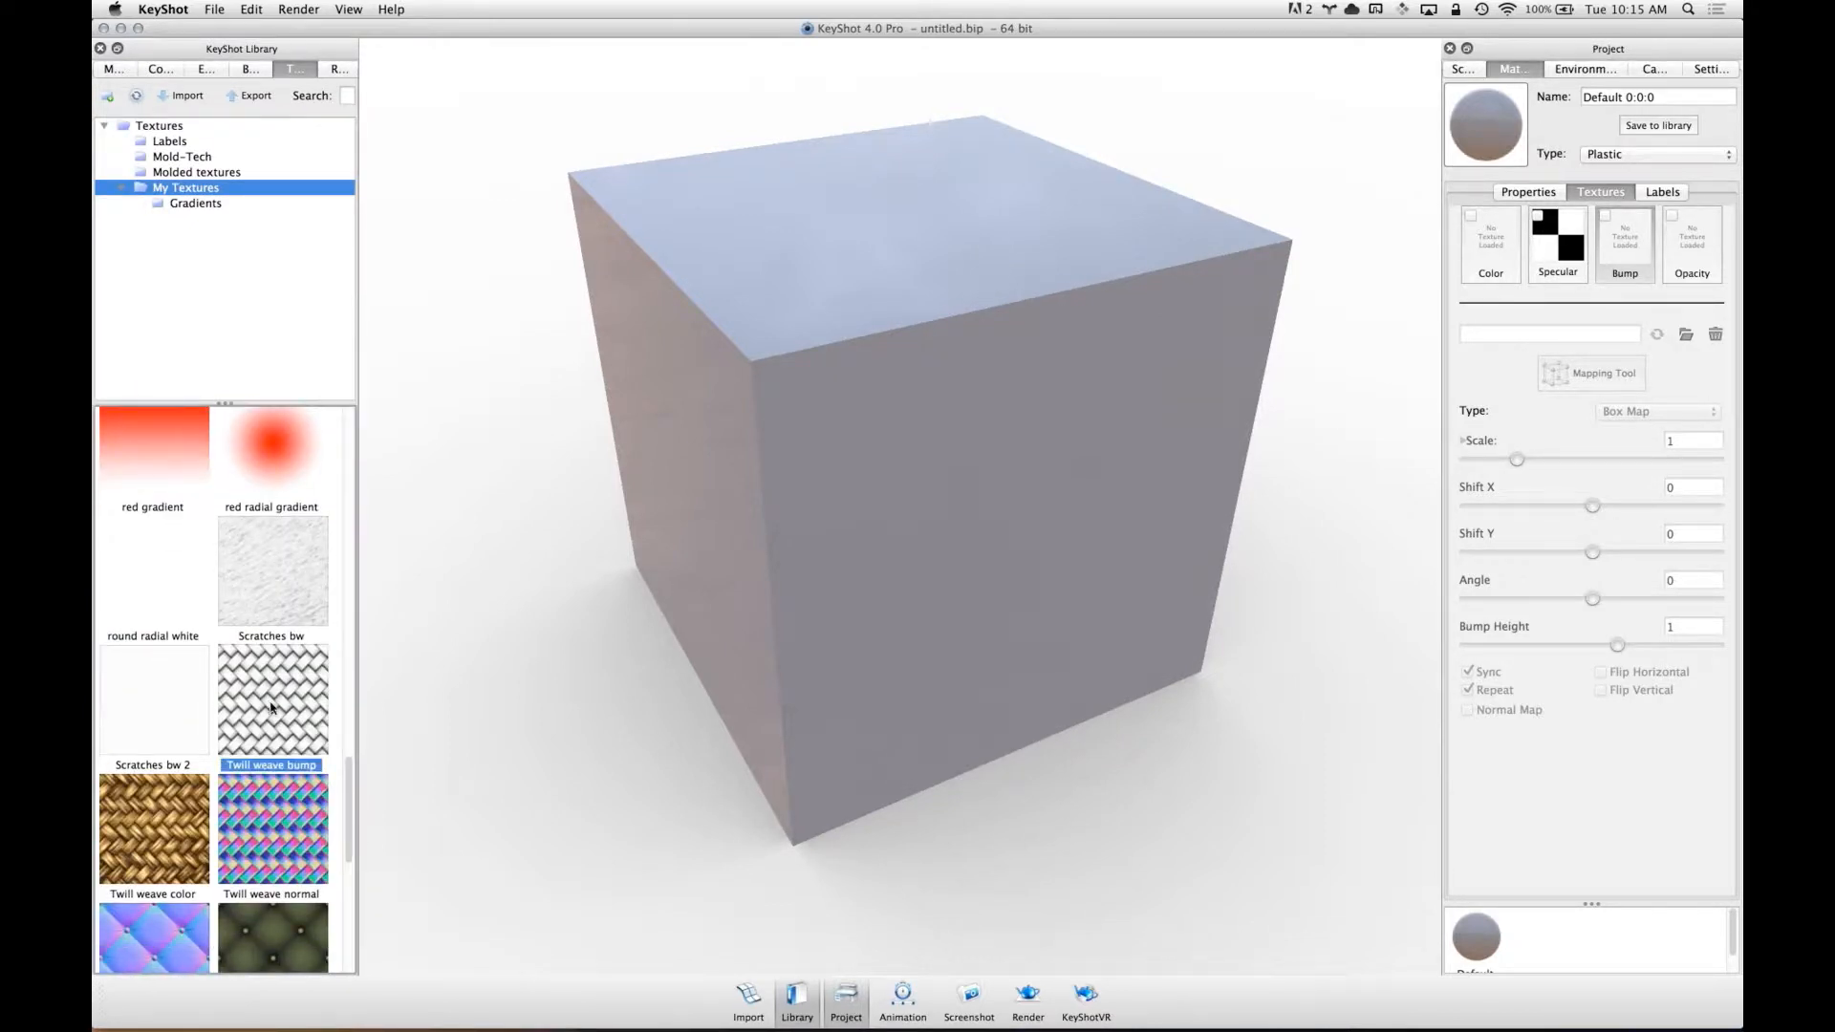
drag(274, 718, 987, 476)
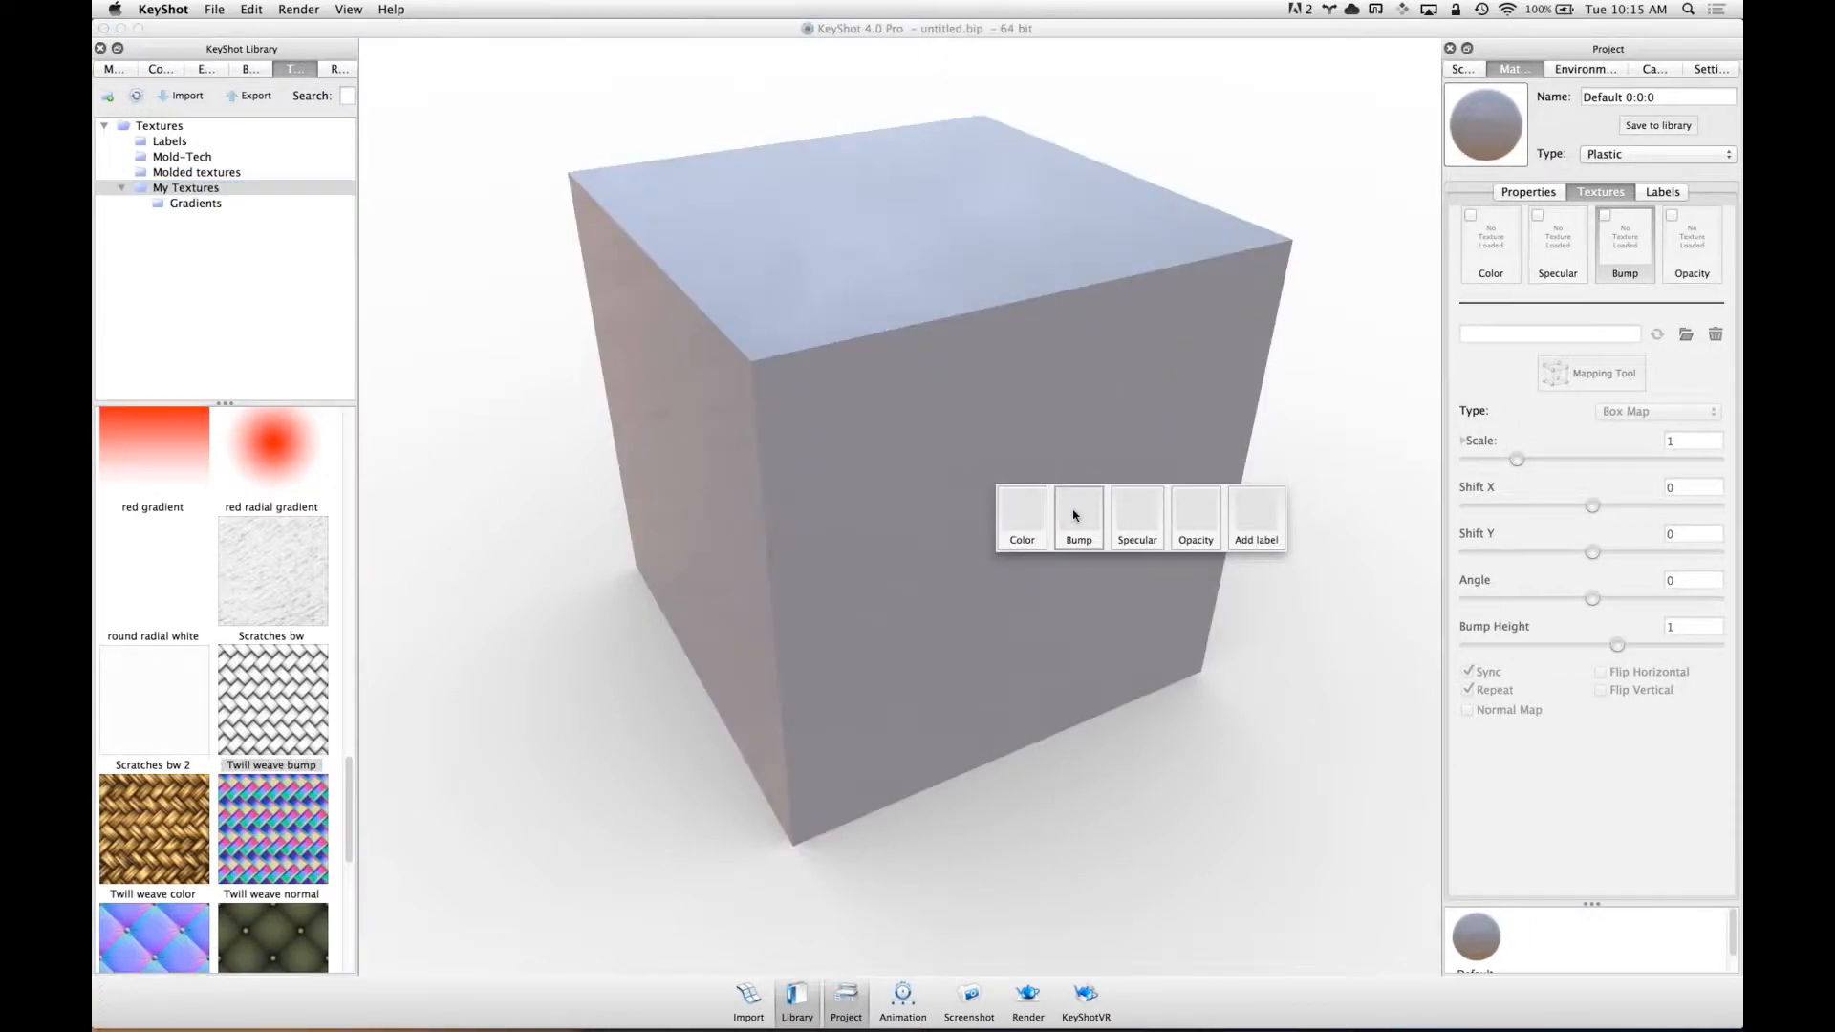
click(1076, 516)
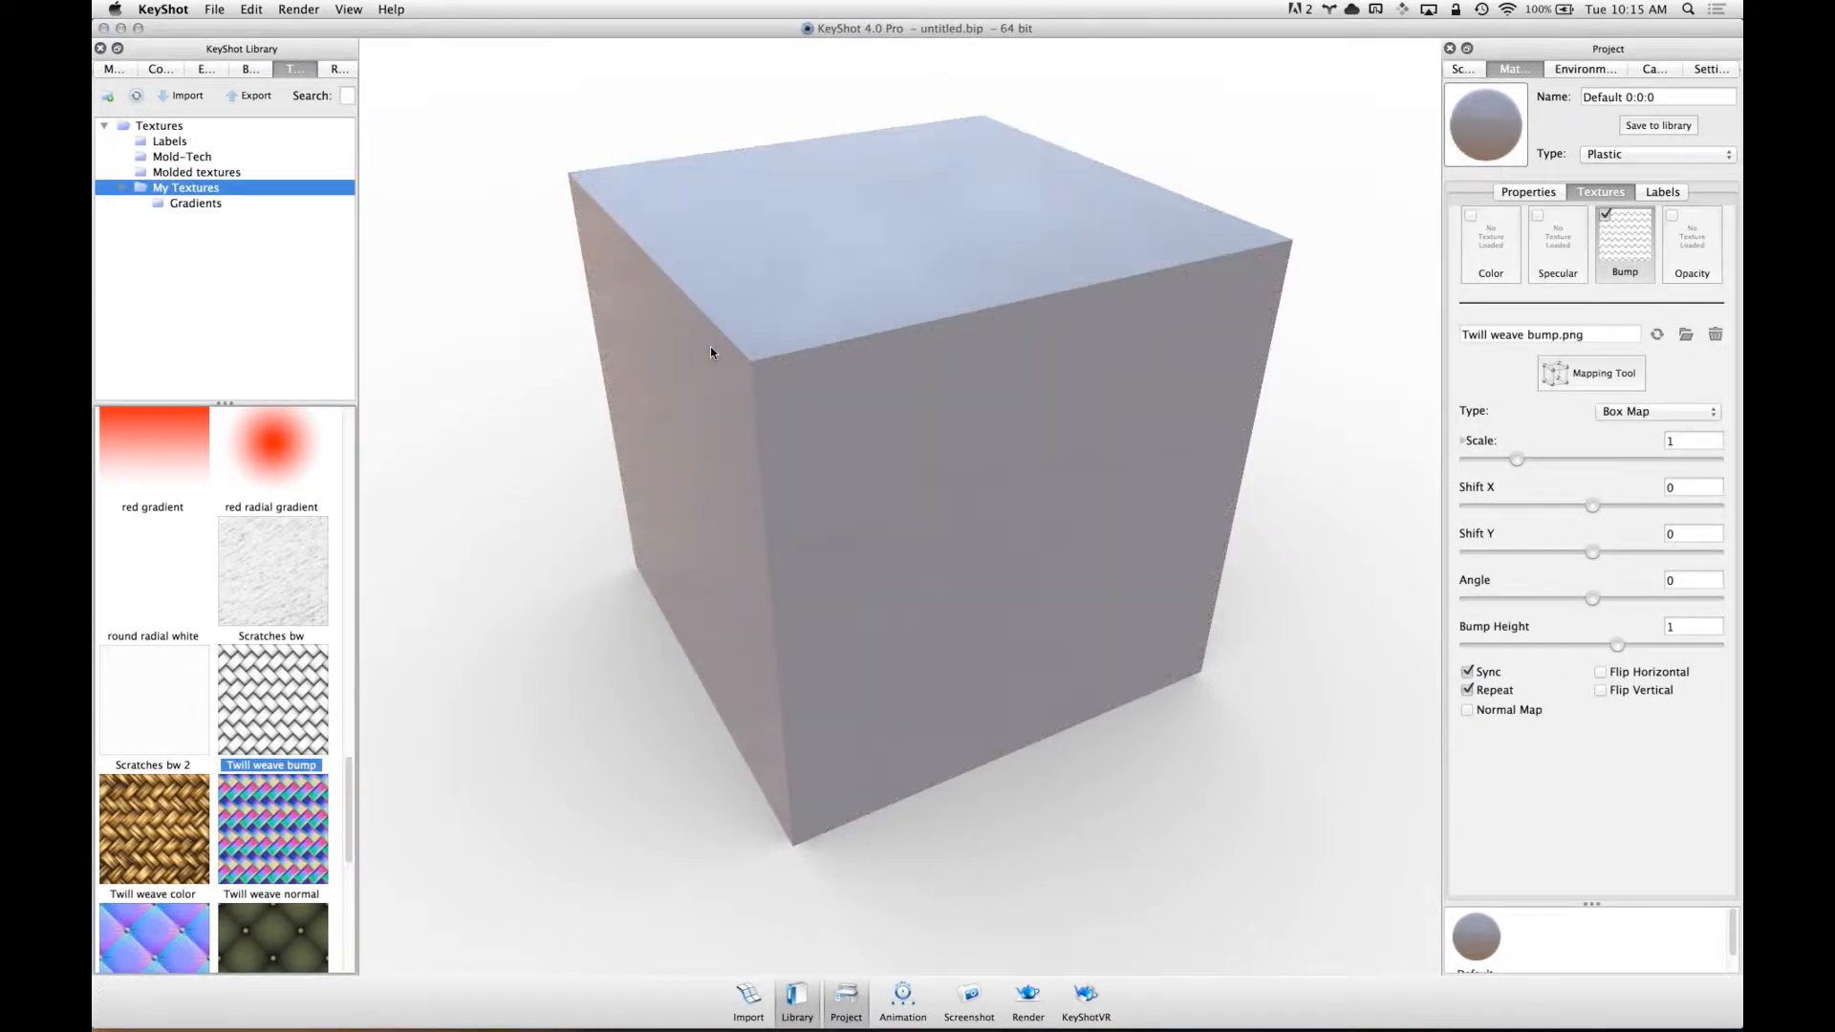
drag(710, 351, 702, 347)
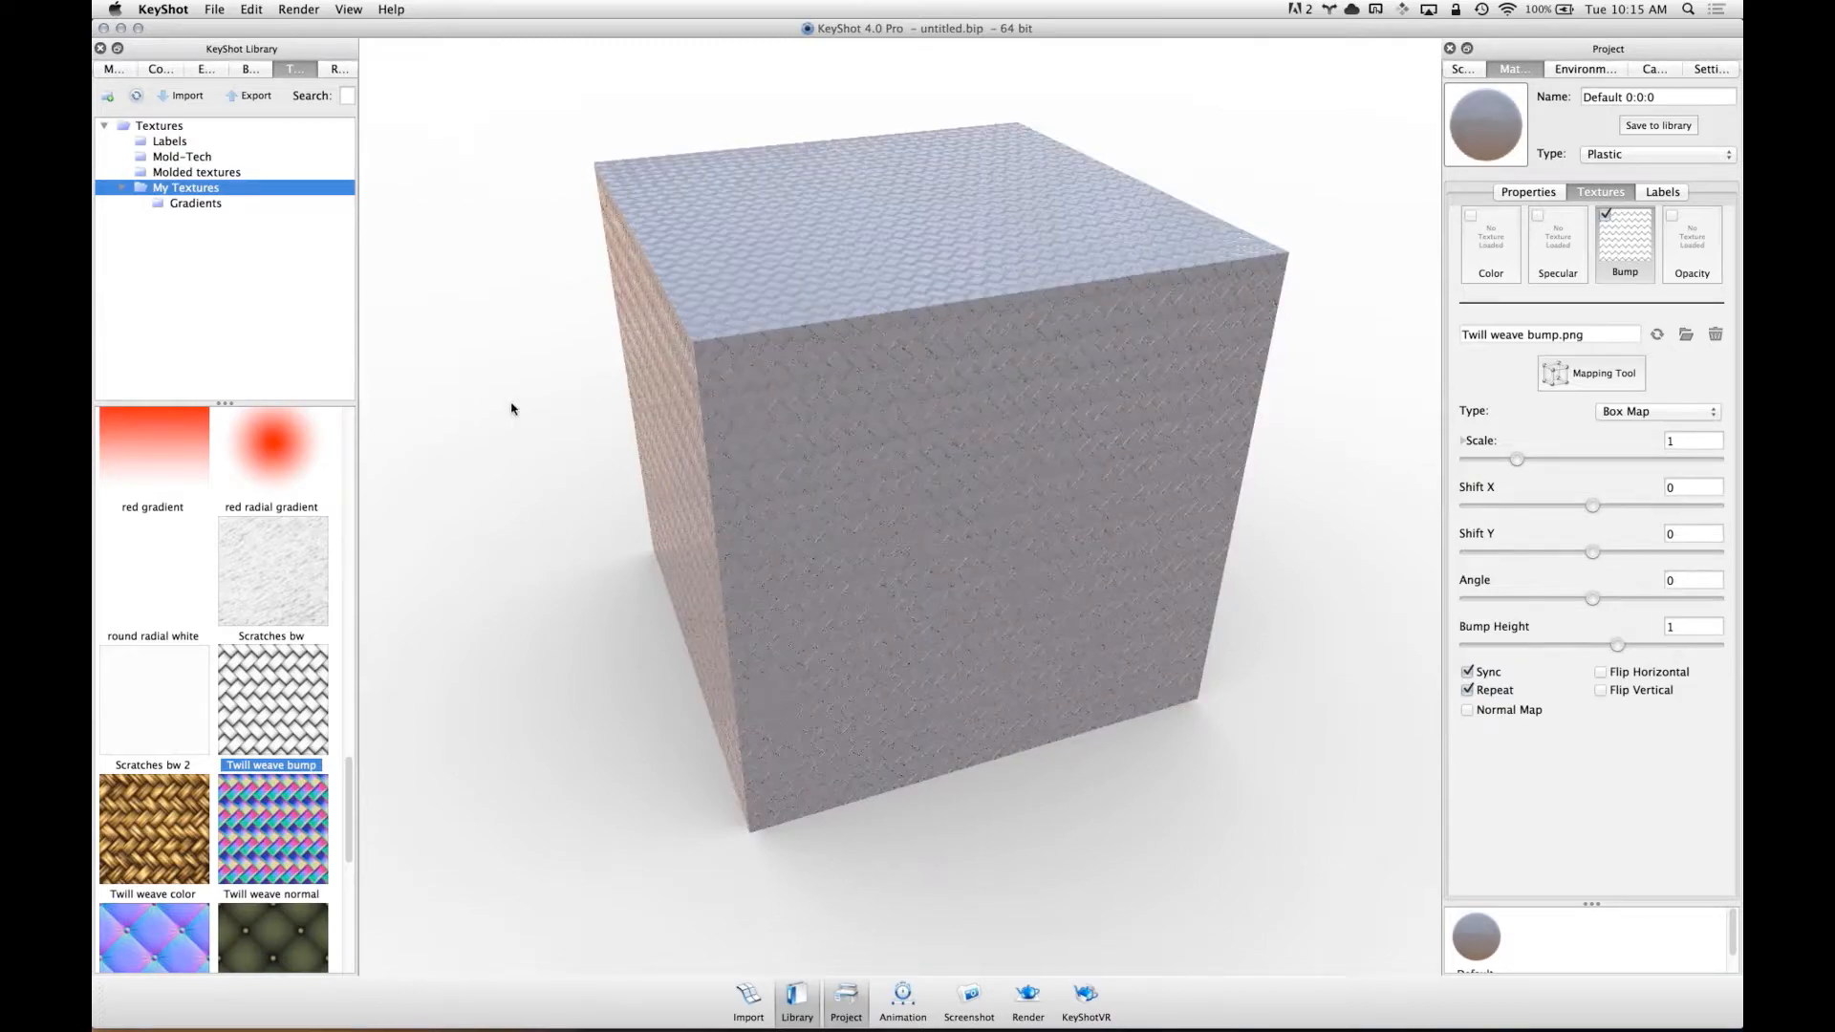
- Set the scale of the Twill weave bump map to 4
scroll(984, 304, up, 10)
scroll(984, 304, up, 3)
drag(1174, 424, 1082, 420)
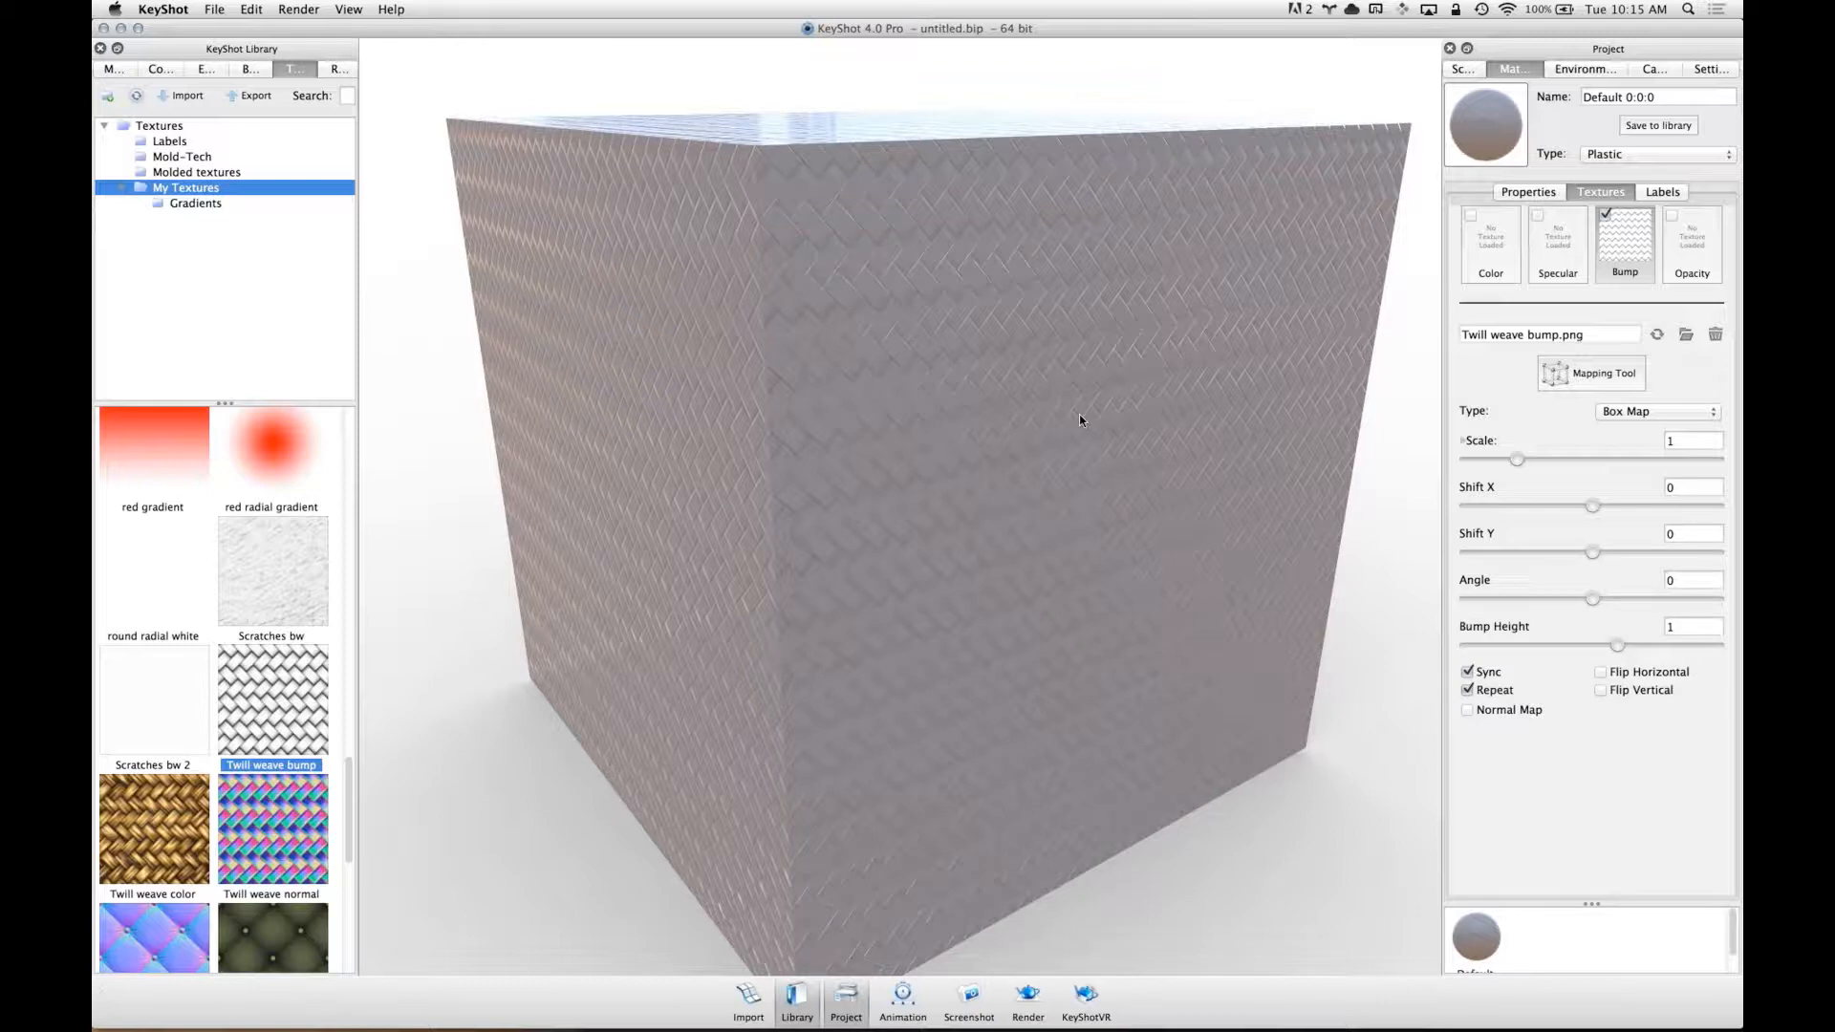
click(1694, 440)
key(BackSpace)
text(4)
key(Tab)
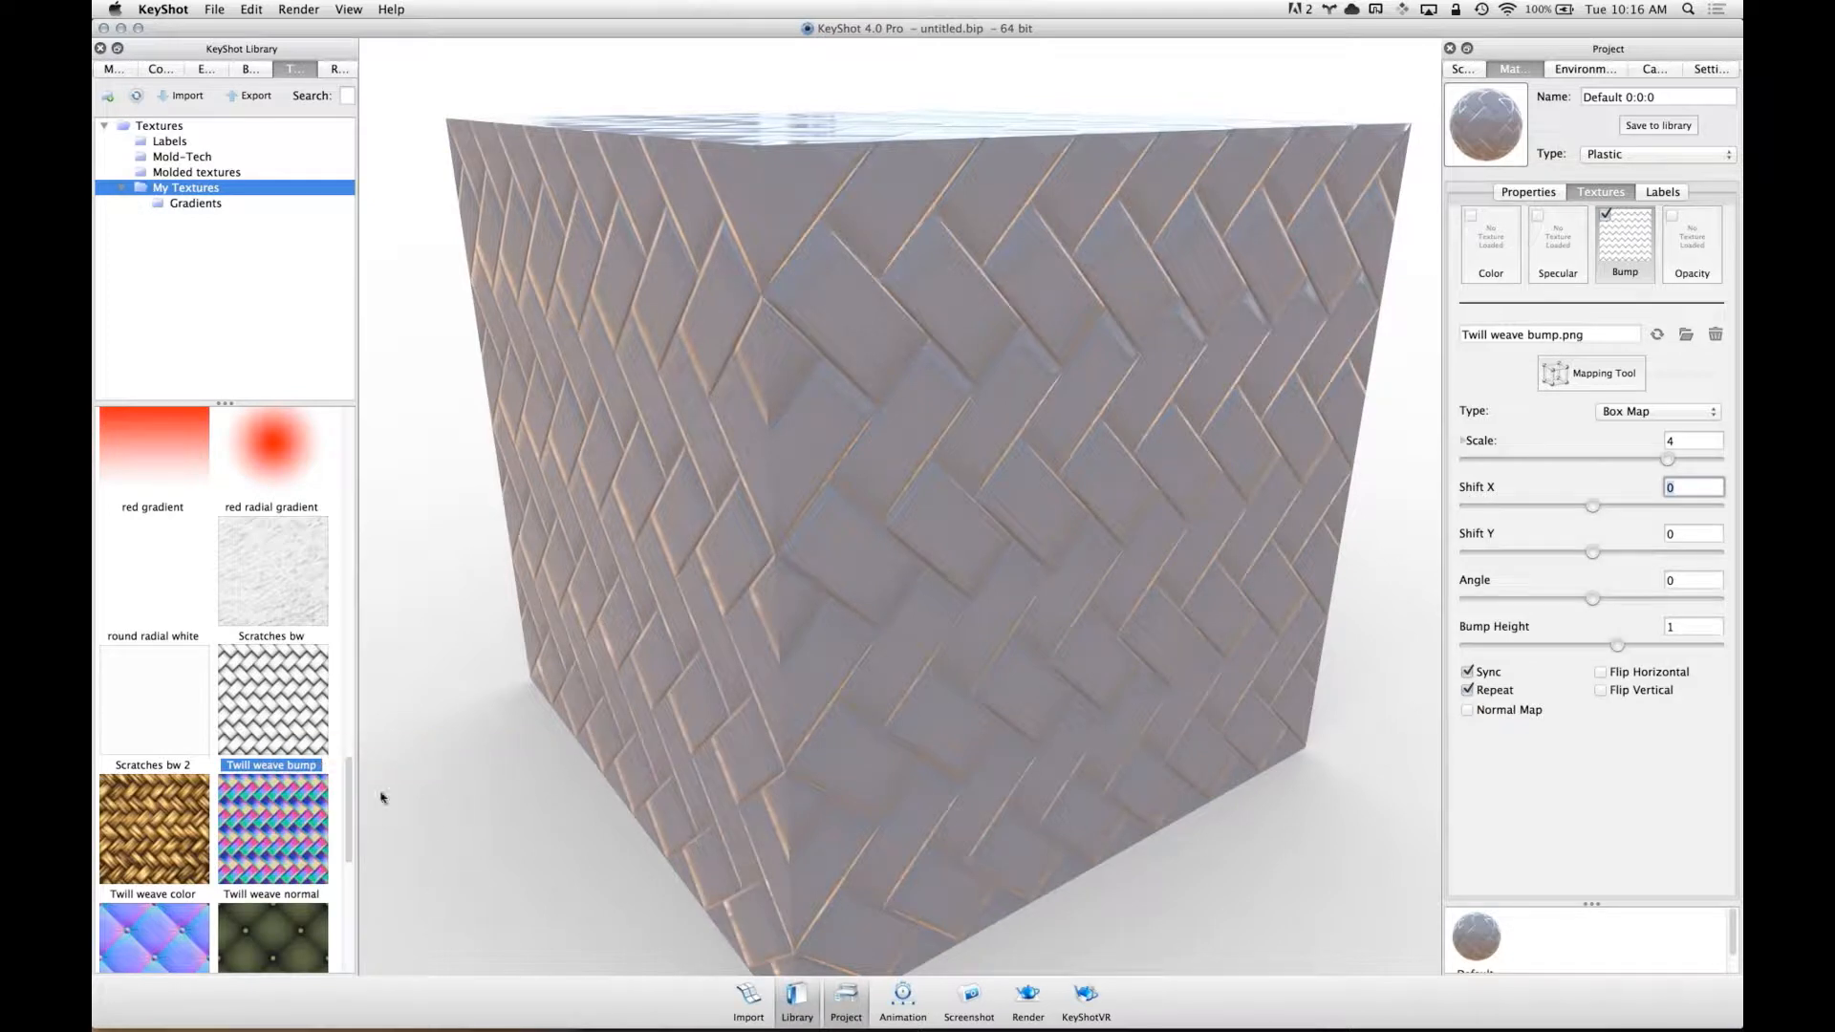
- Replace the cube's bump texture with Twill weave normal from My Textures and have it treated as a normal map
click(290, 806)
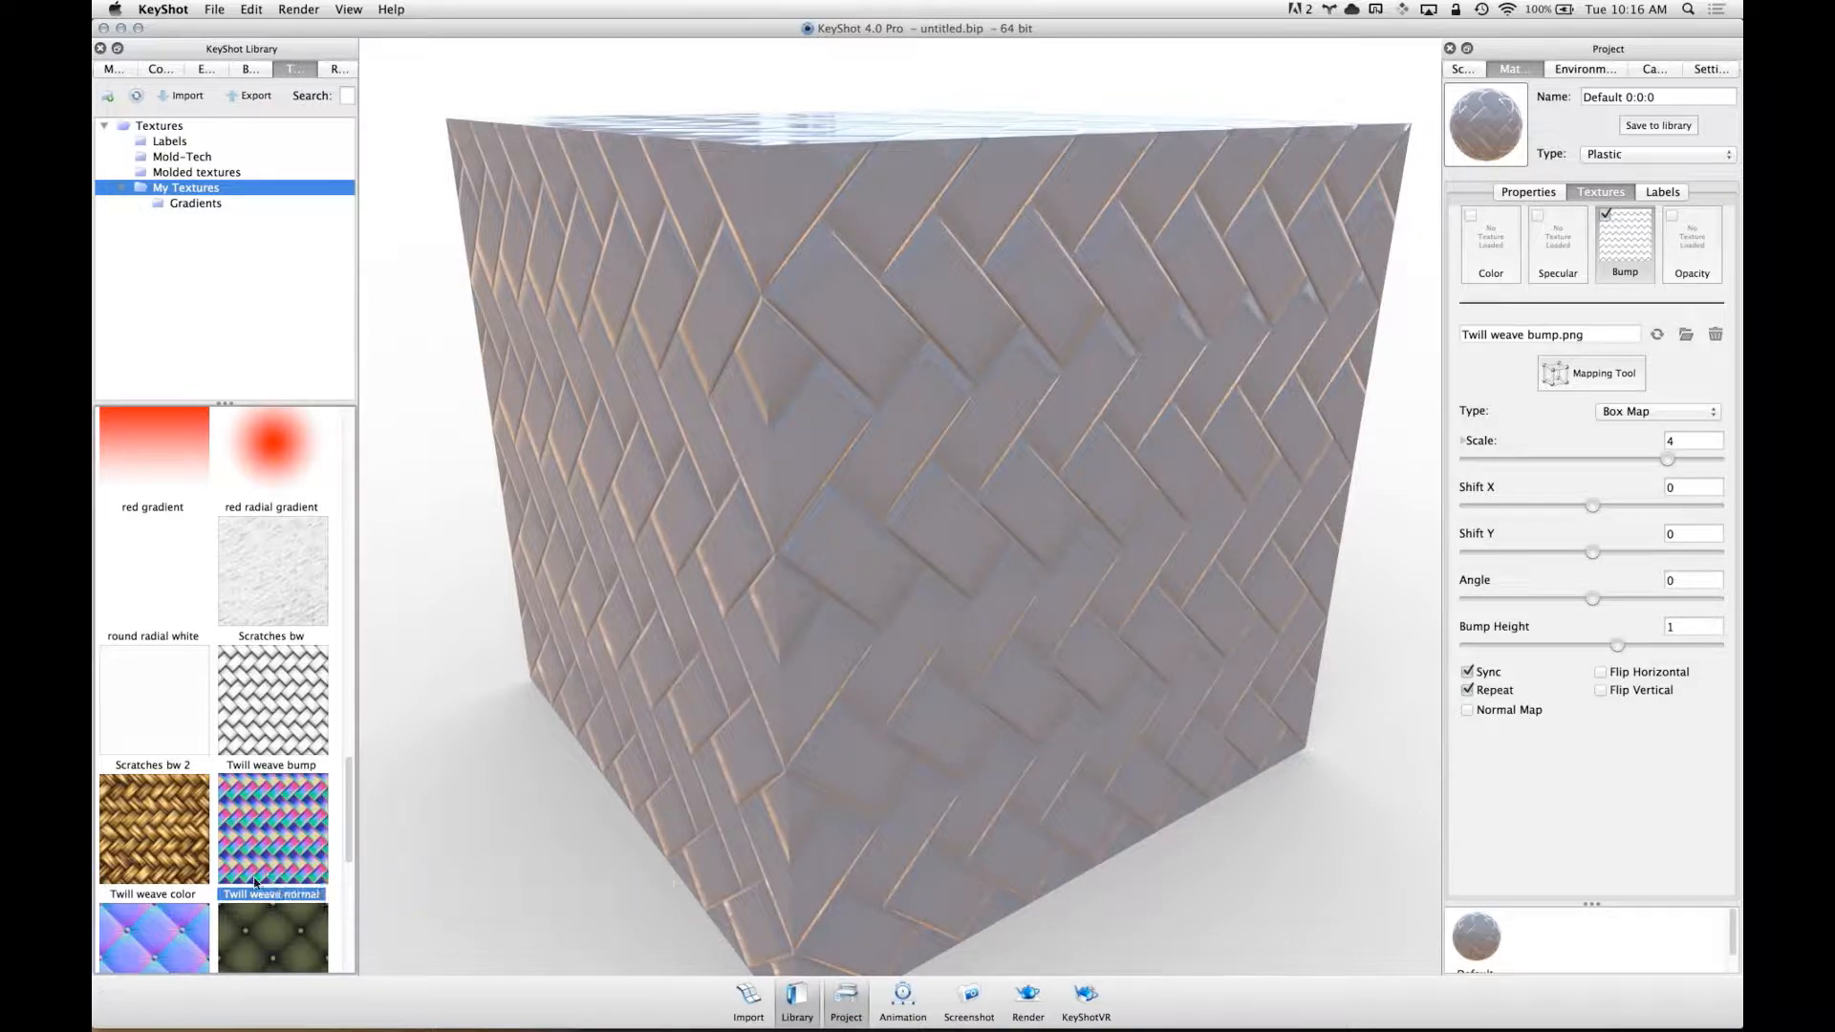
scroll(261, 866, down, 5)
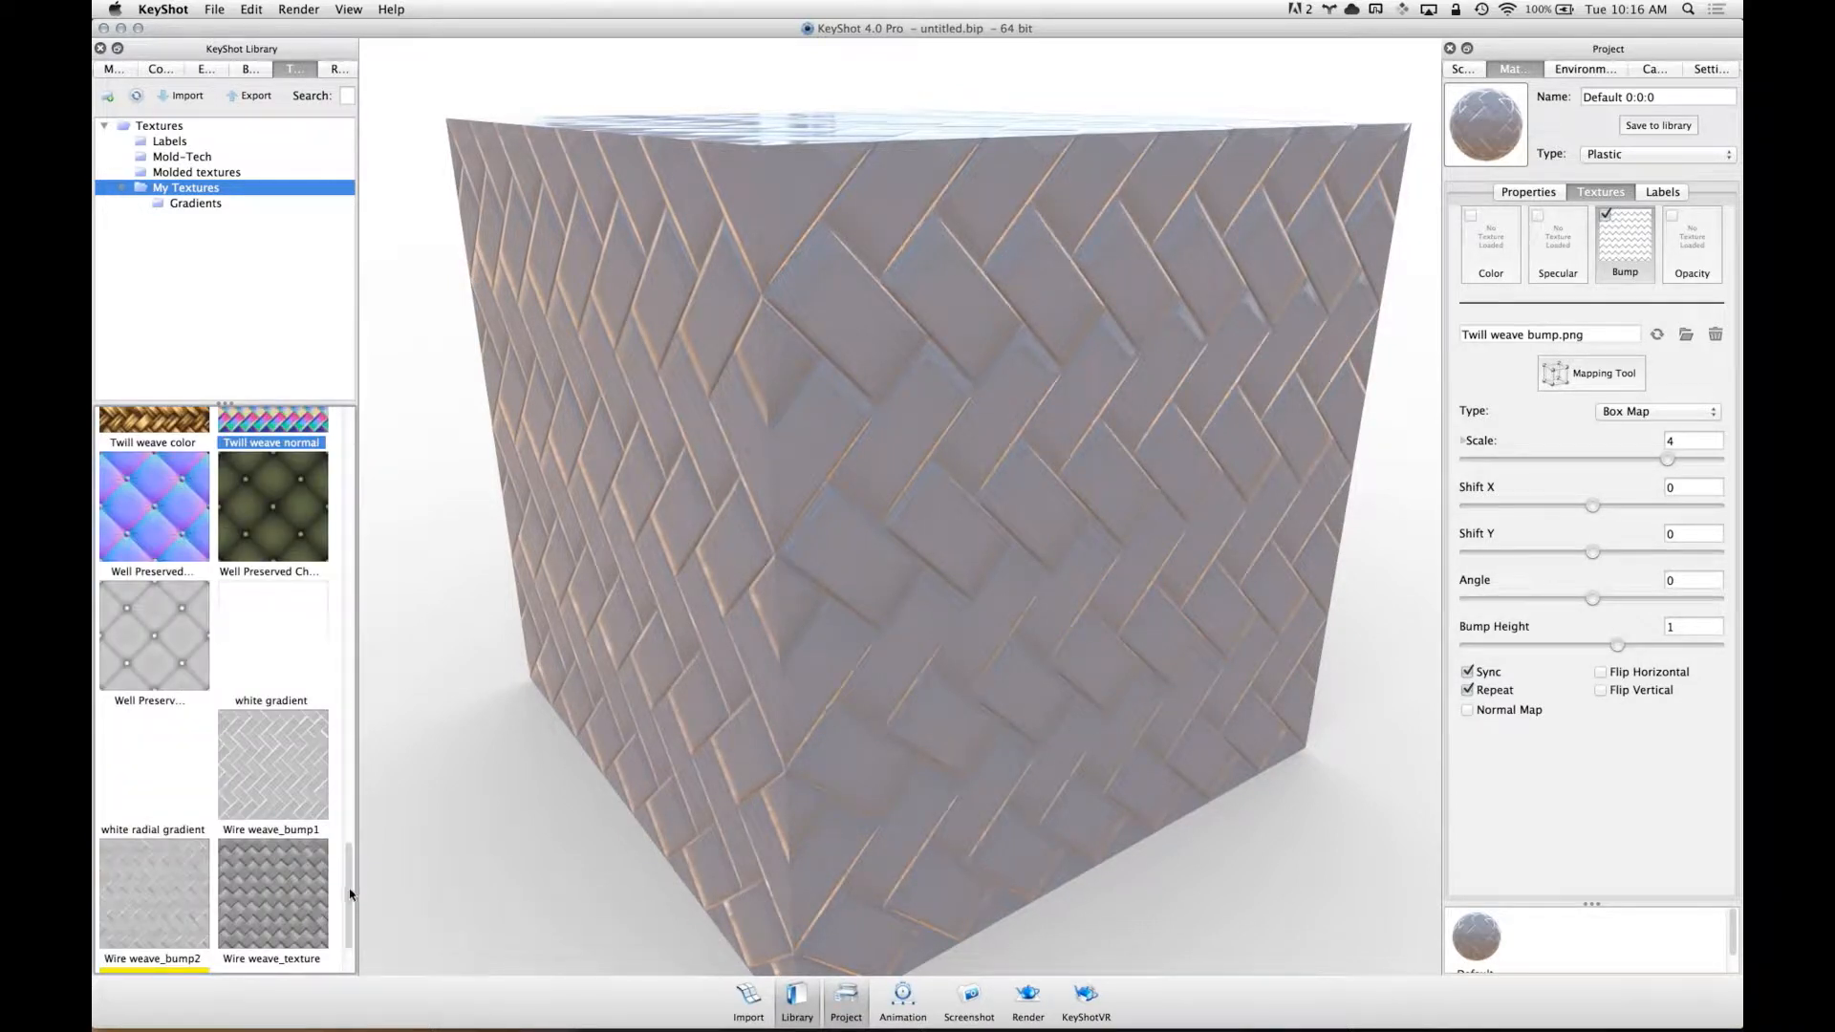
scroll(349, 887, up, 1)
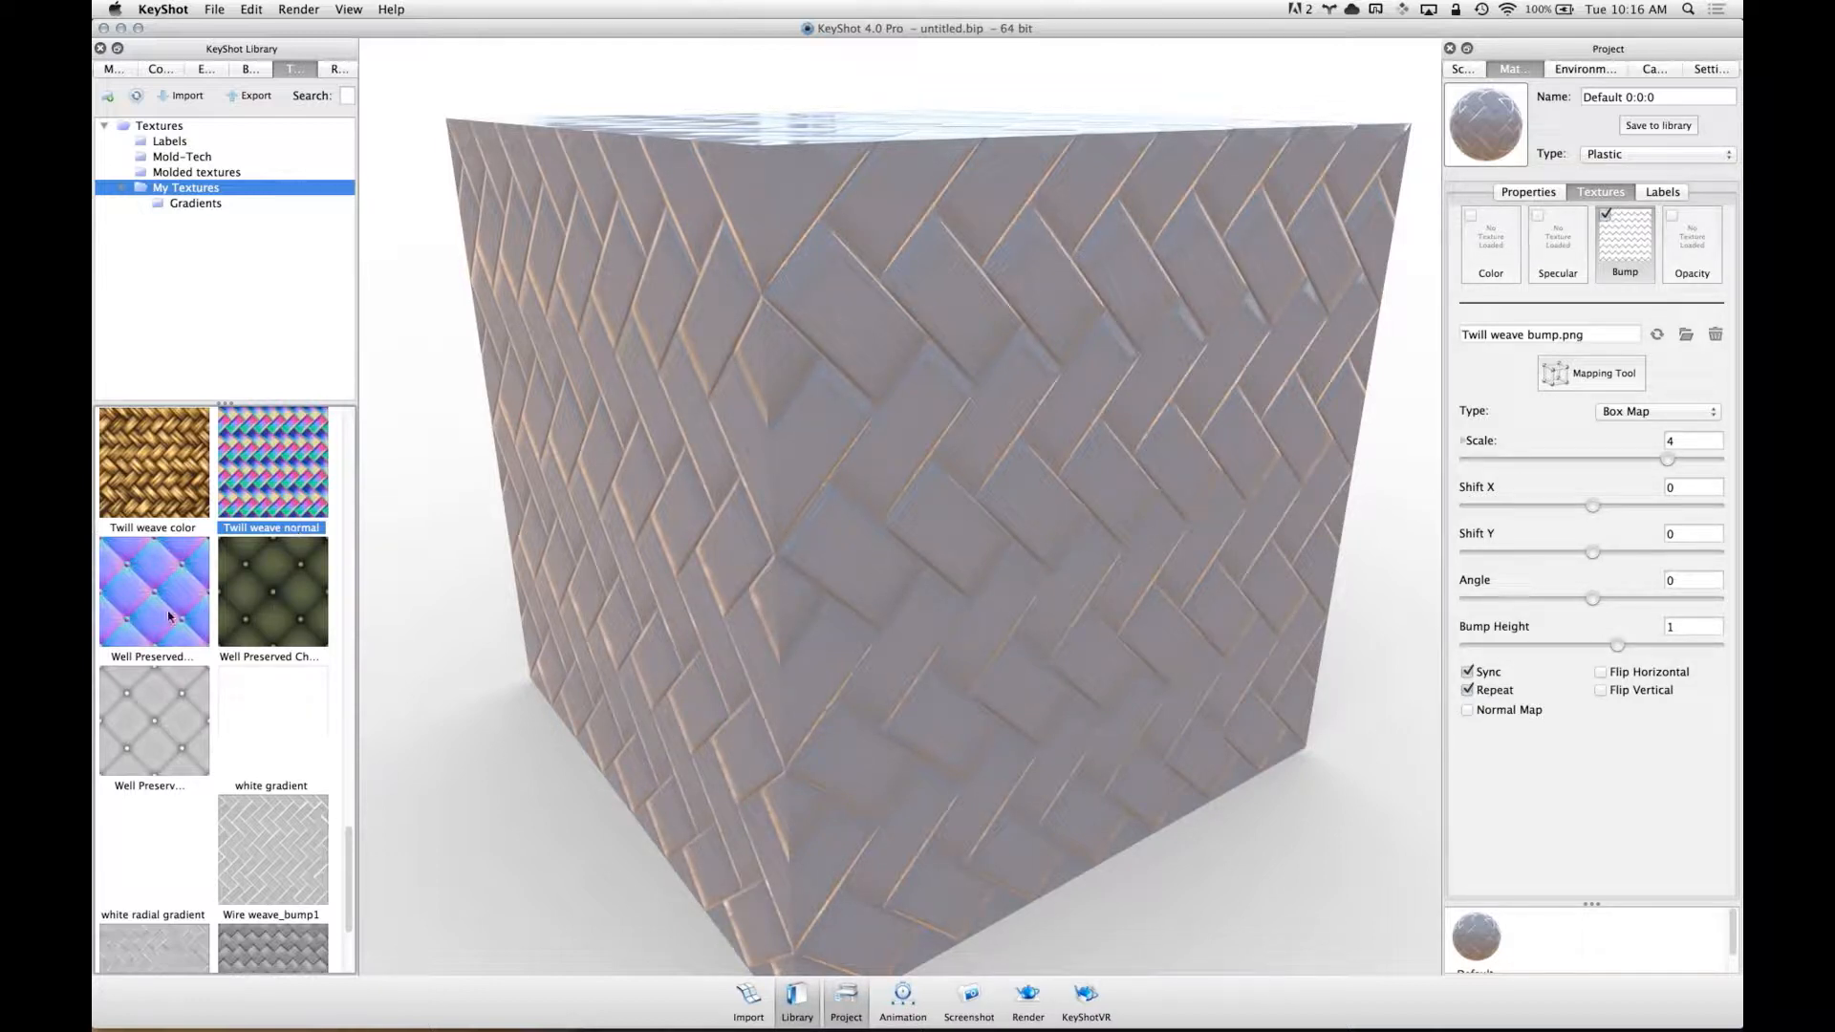
drag(283, 472, 917, 390)
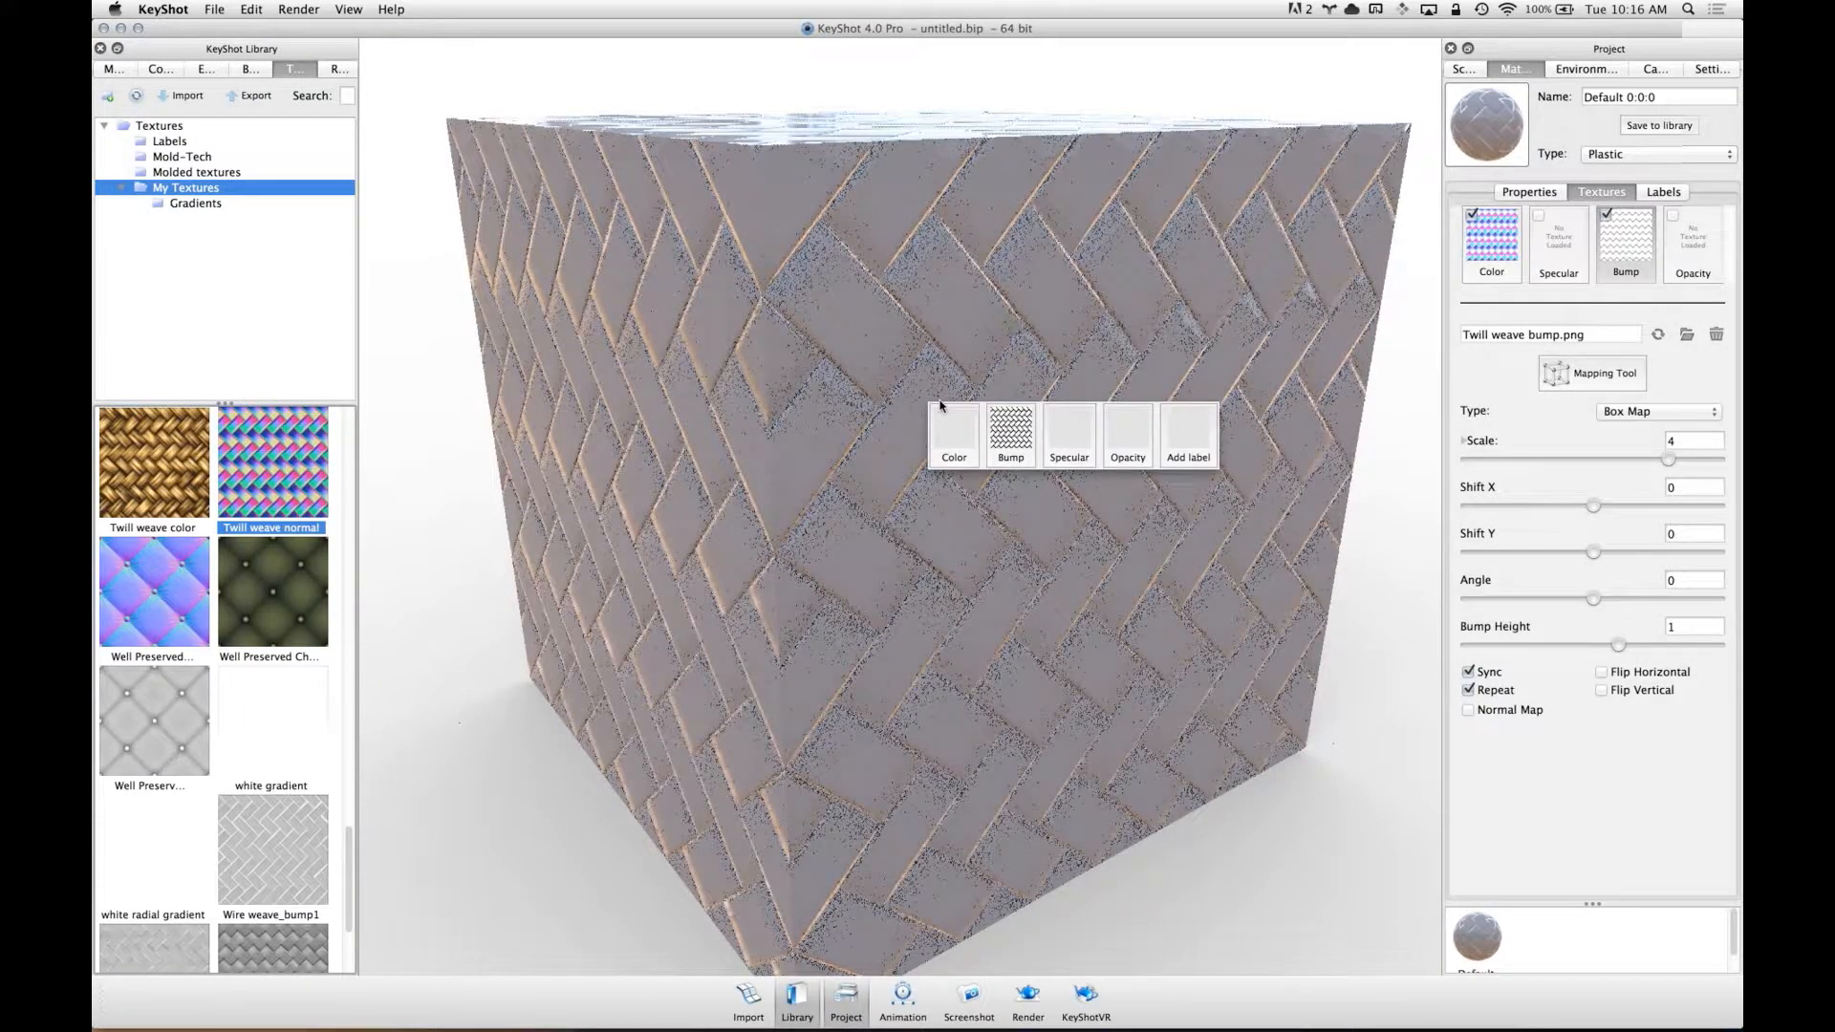
click(1010, 432)
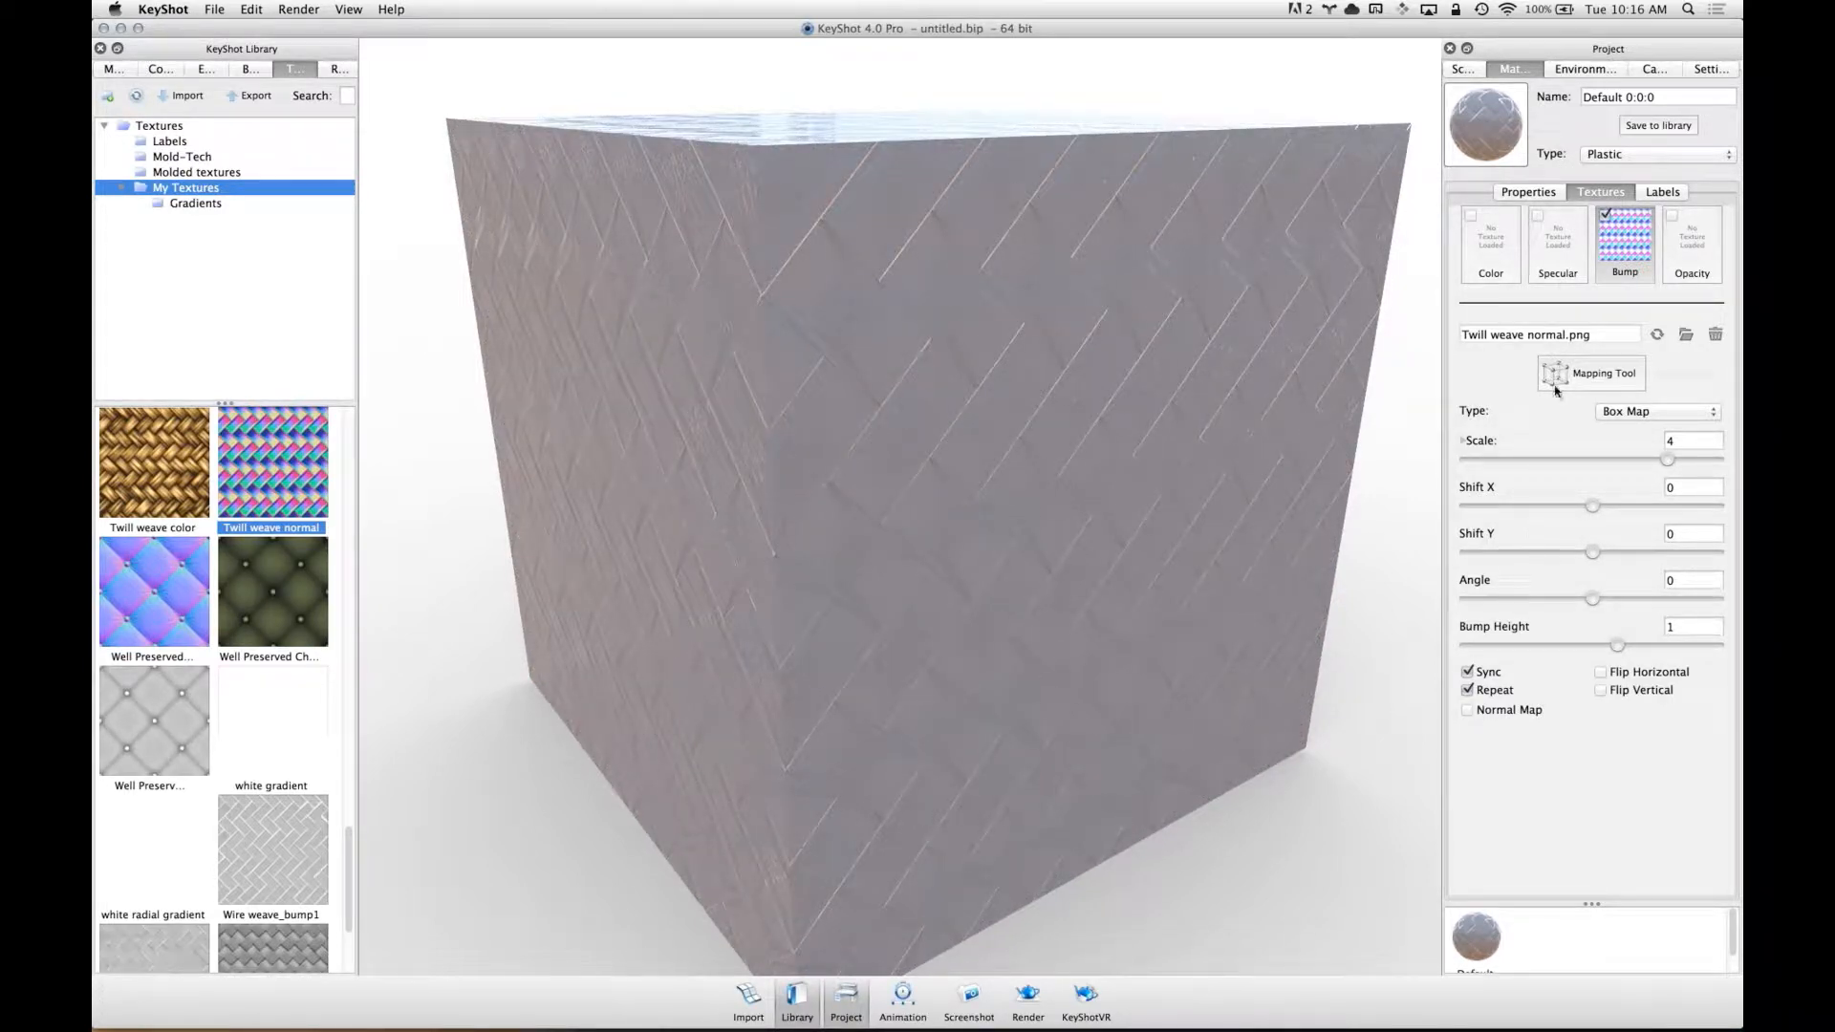
click(1484, 710)
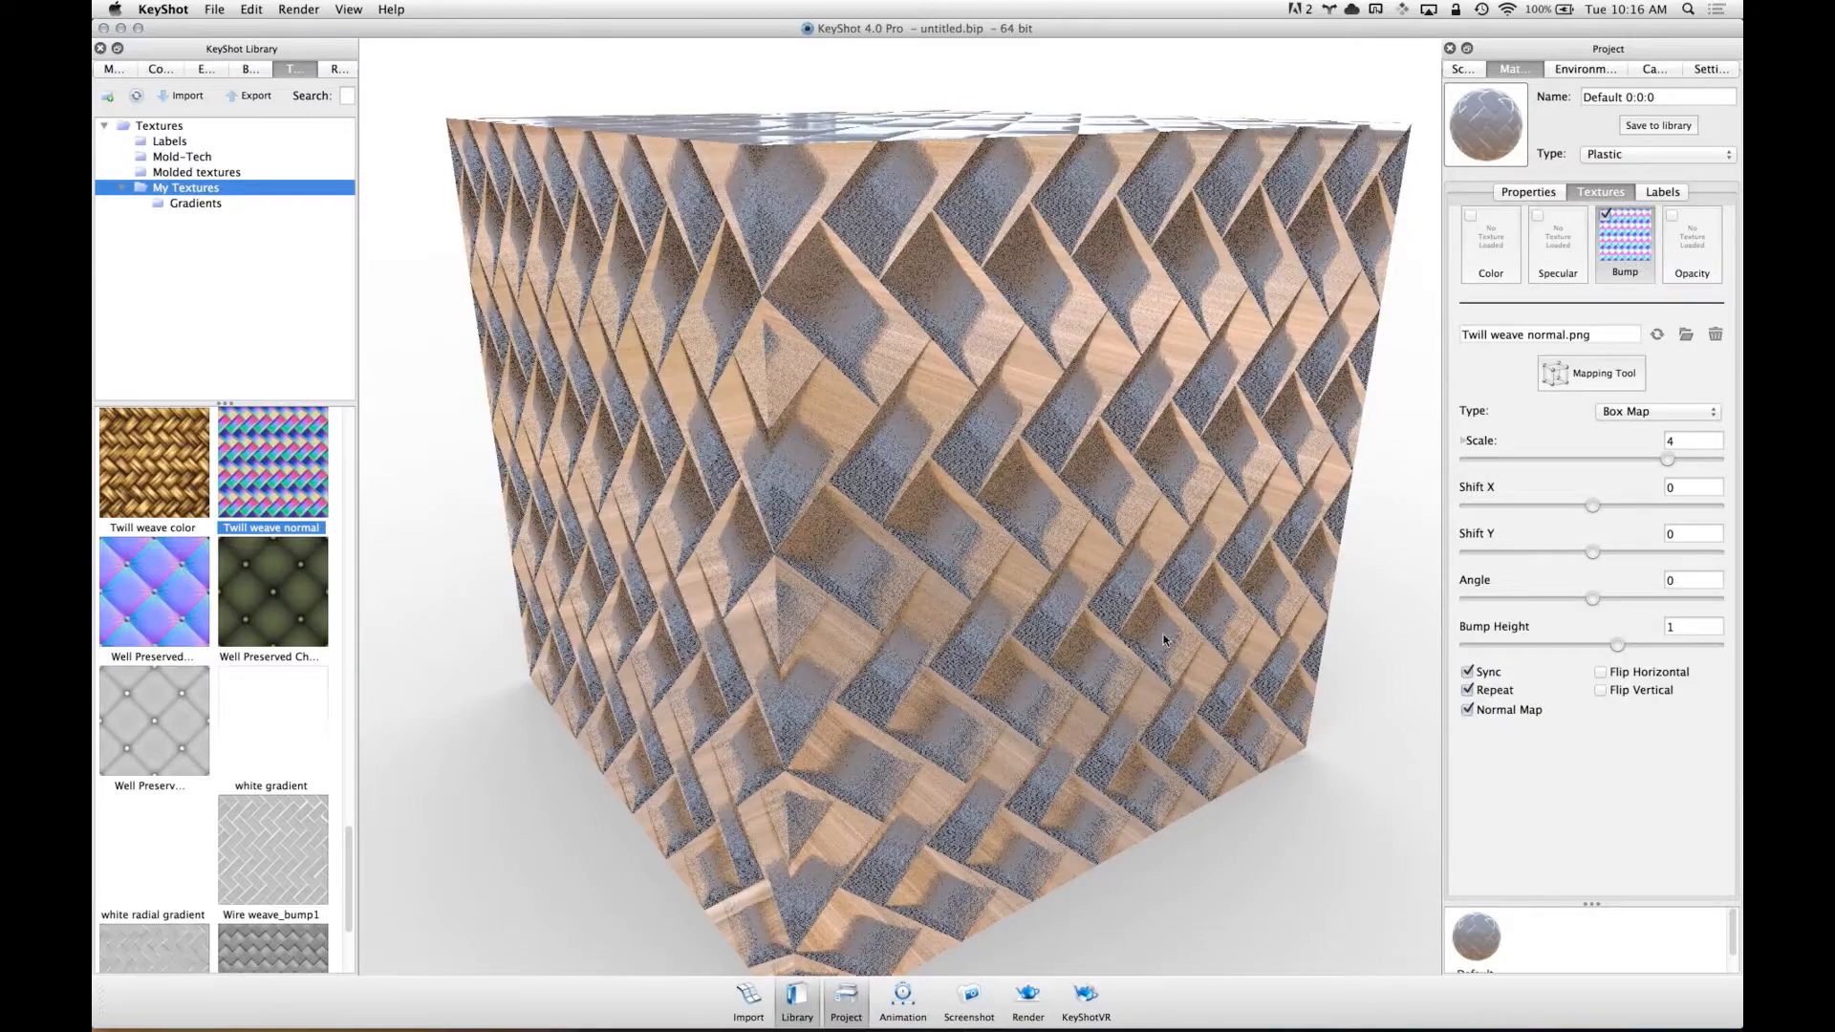
- Set the bump height of the Twill weave normal map to .1 and view the cube from several angles
drag(1110, 594, 1132, 558)
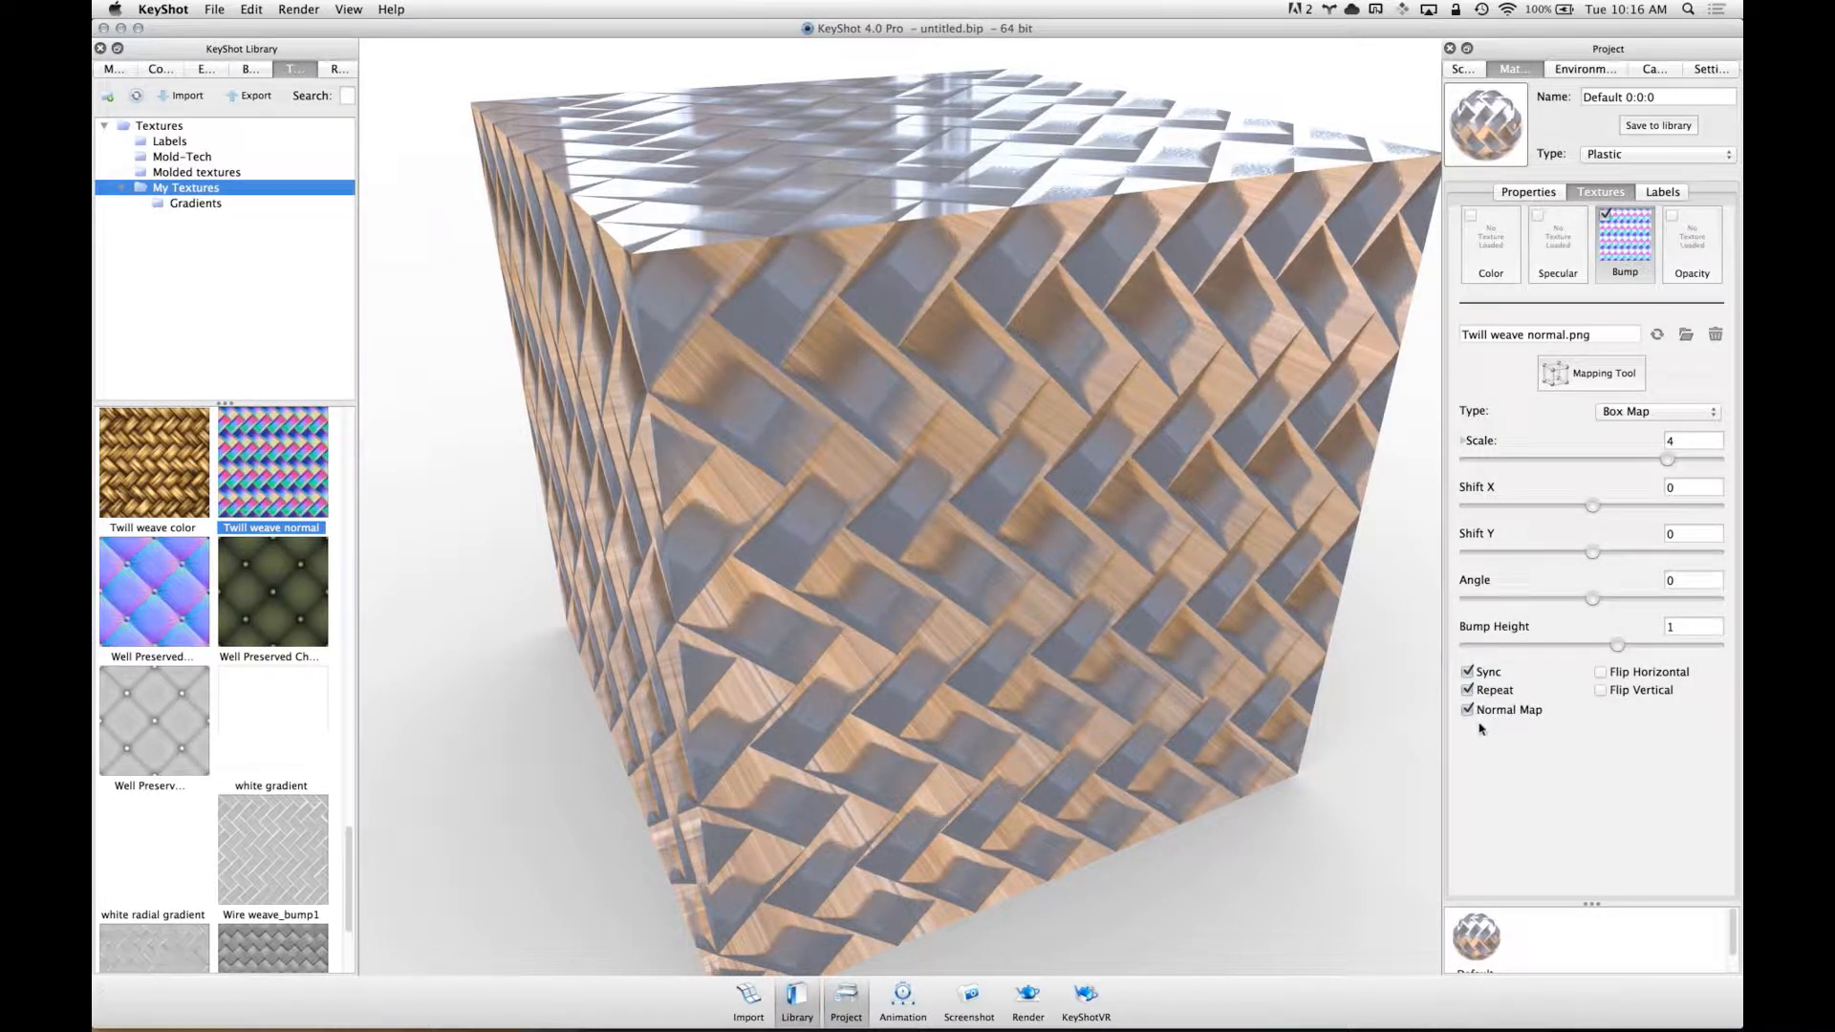
click(1698, 627)
text(.1)
key(Return)
drag(1053, 365, 1090, 584)
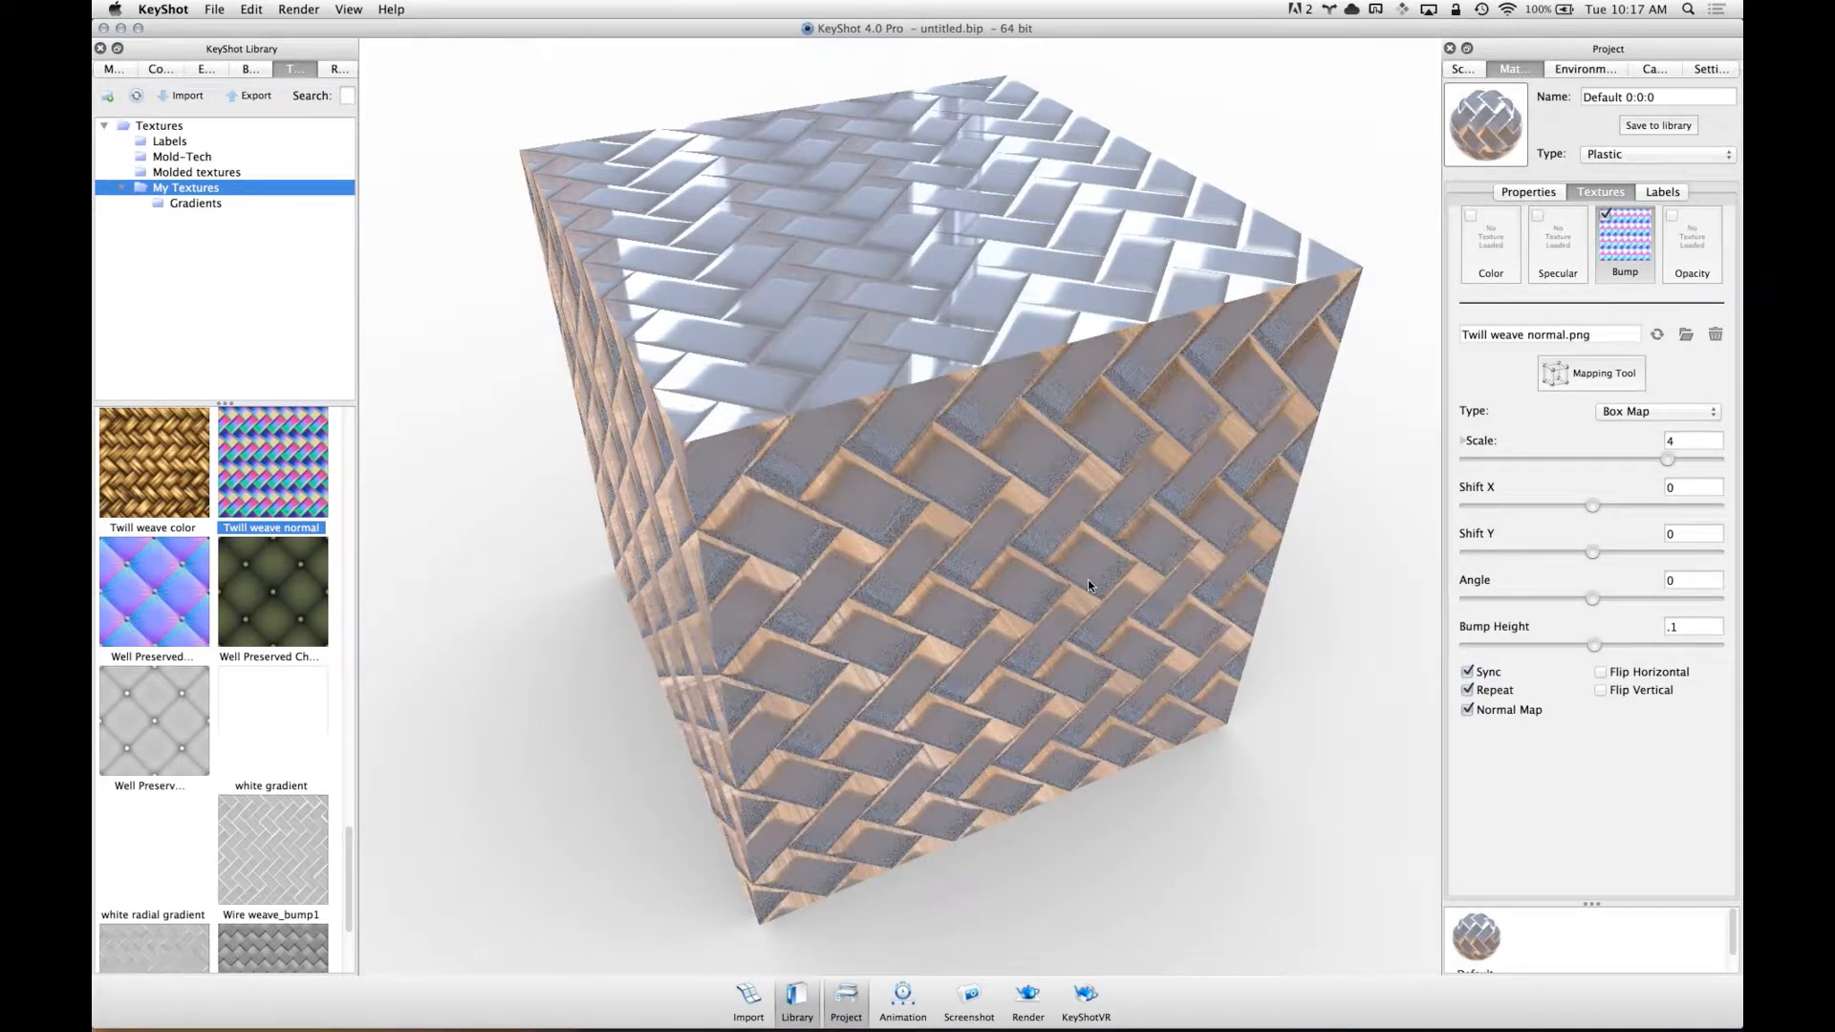
drag(1242, 487, 1099, 473)
- Delete the Twill weave normal bump texture and apply mesh_horizontal_2_alpha from the main Textures folder as the cube's opacity map
click(1716, 333)
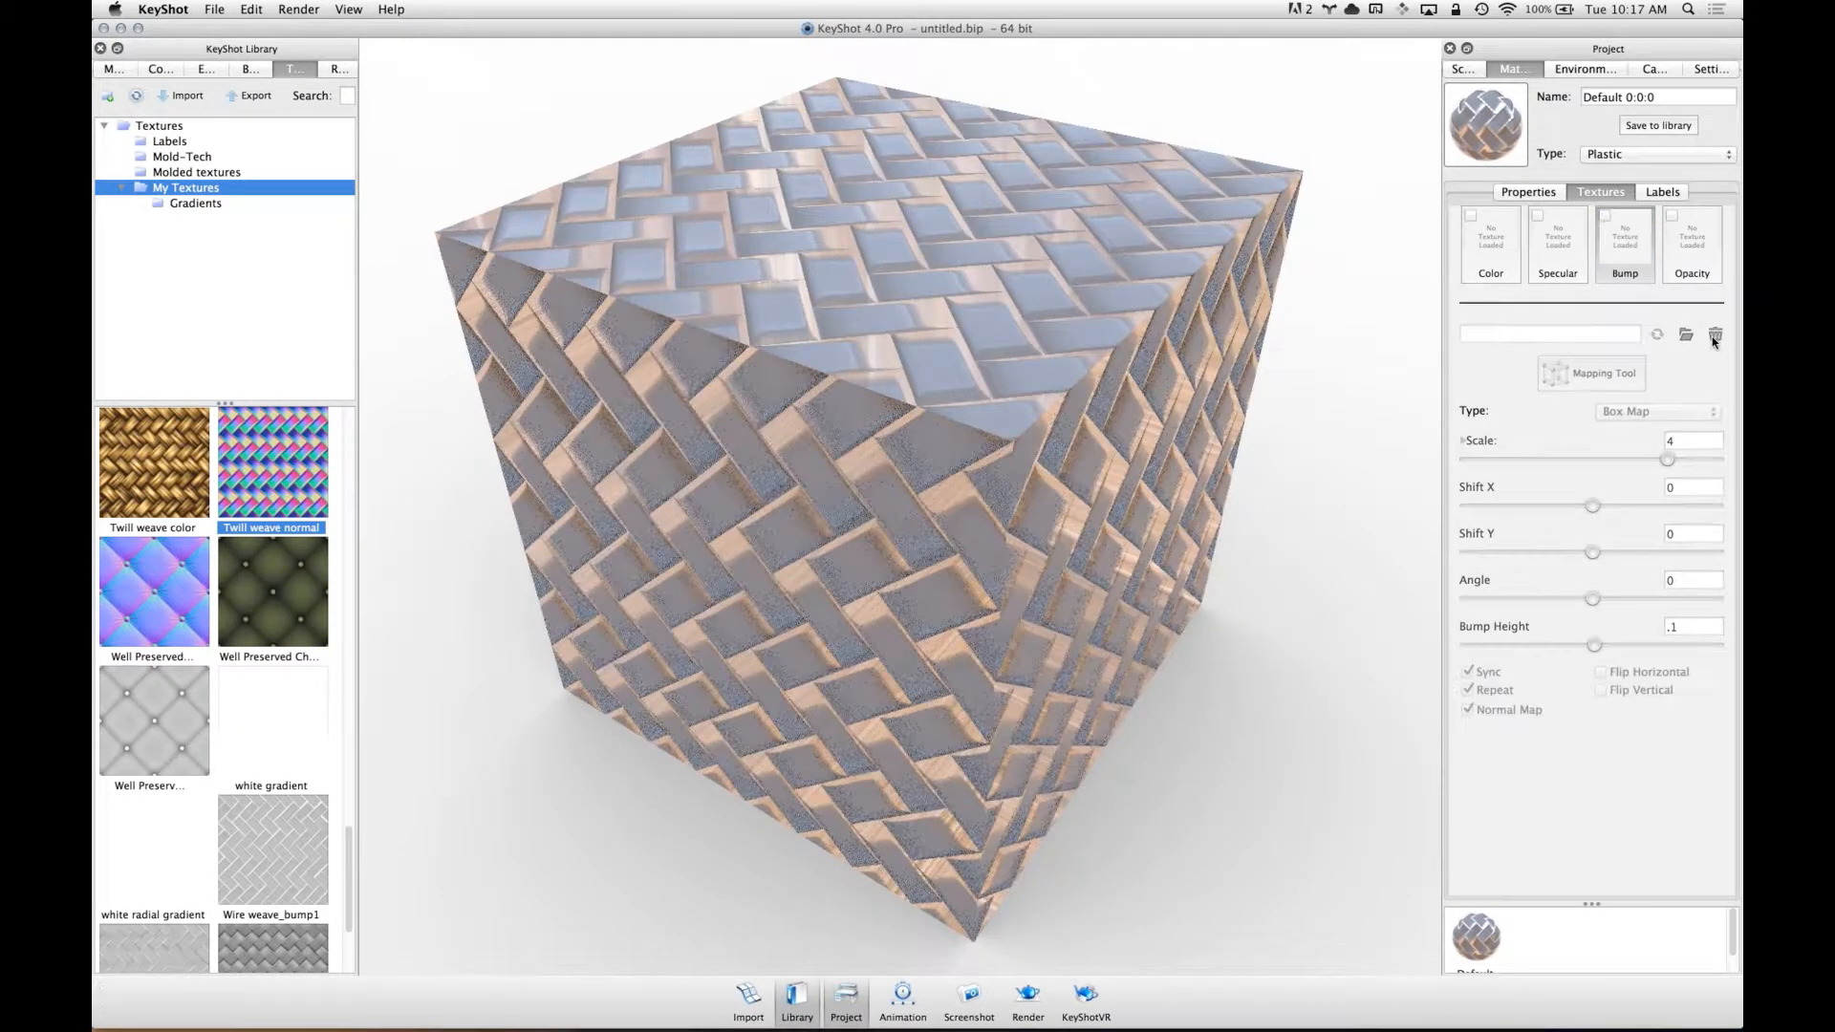
drag(1140, 458, 841, 401)
click(187, 128)
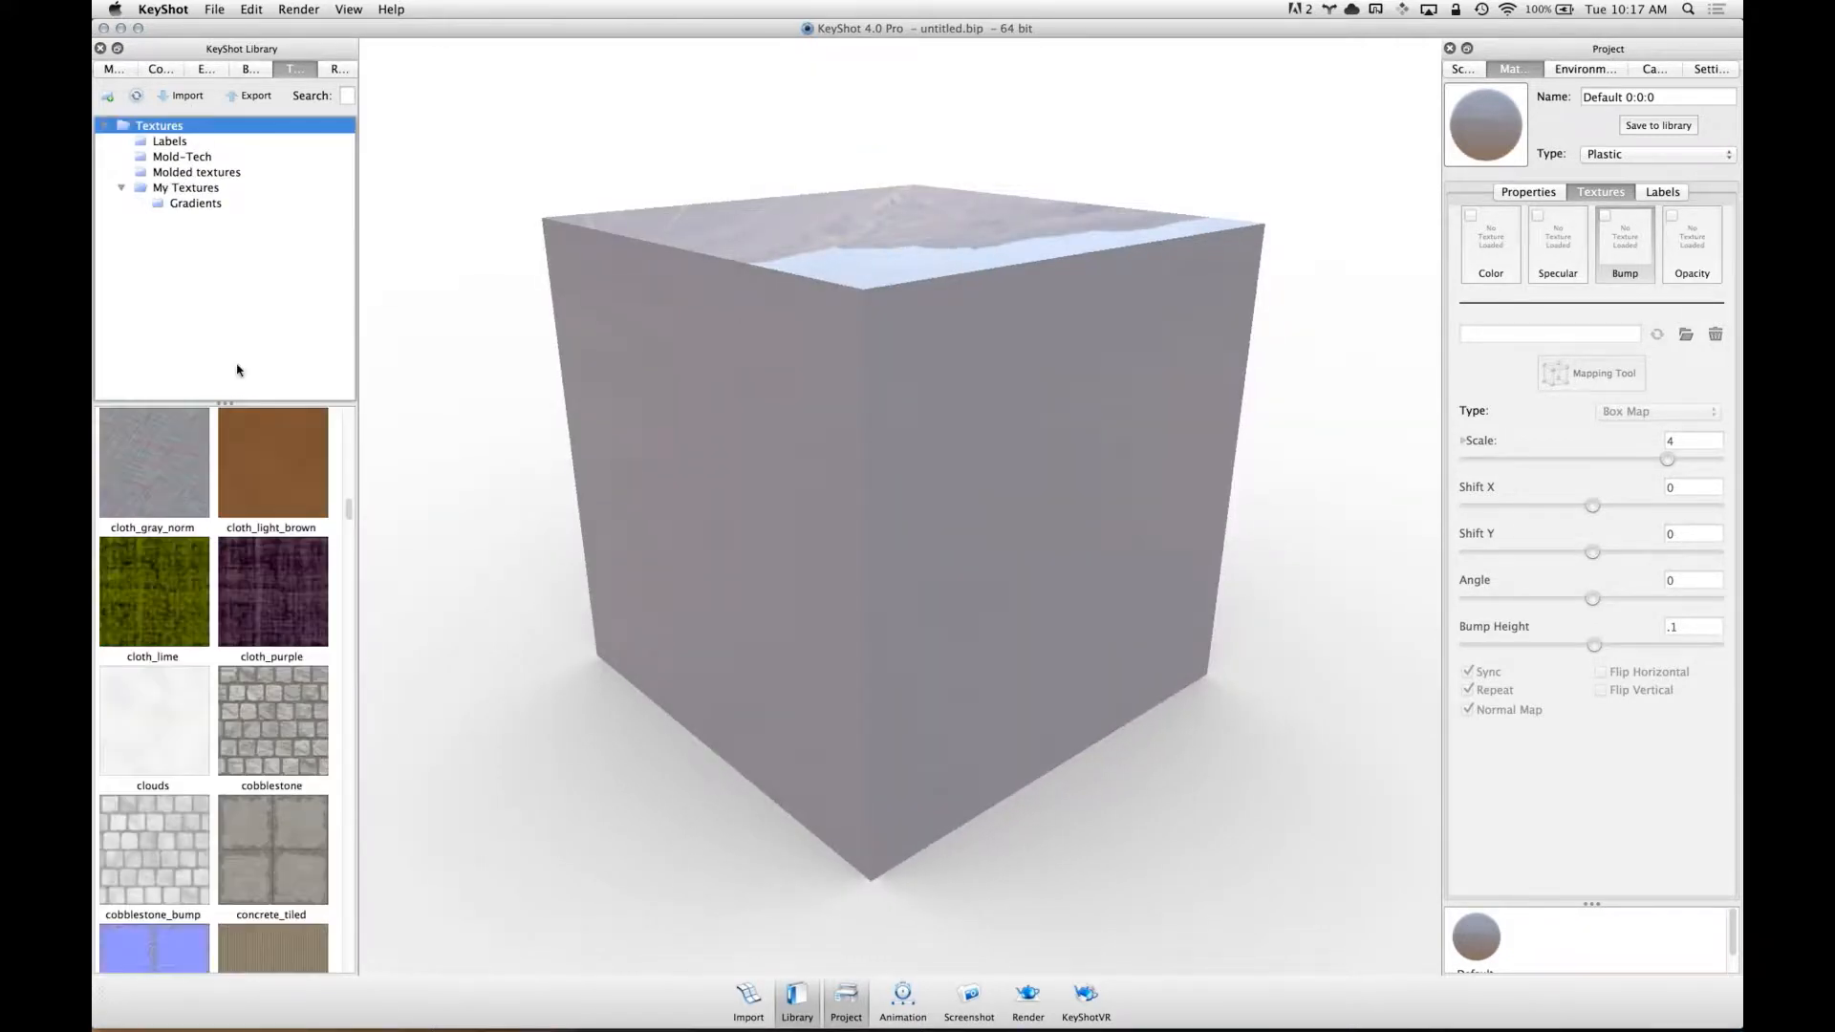
drag(350, 509, 347, 540)
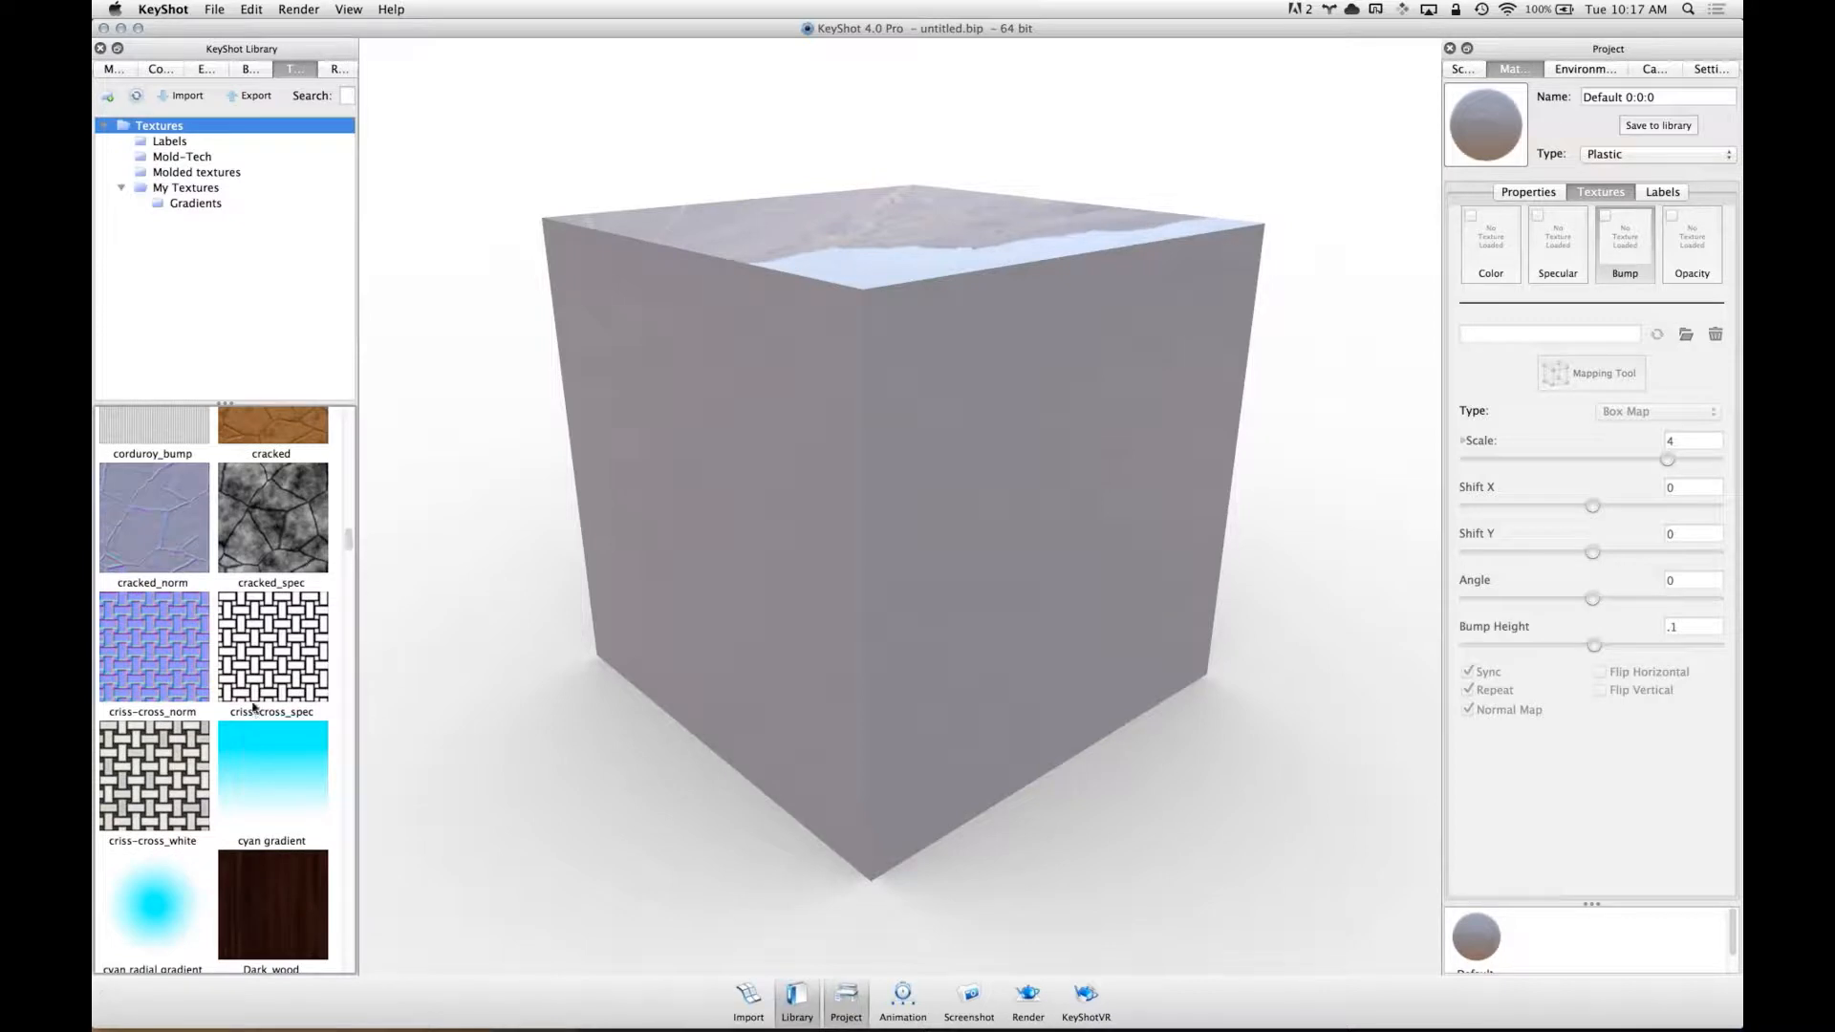
drag(349, 546, 347, 575)
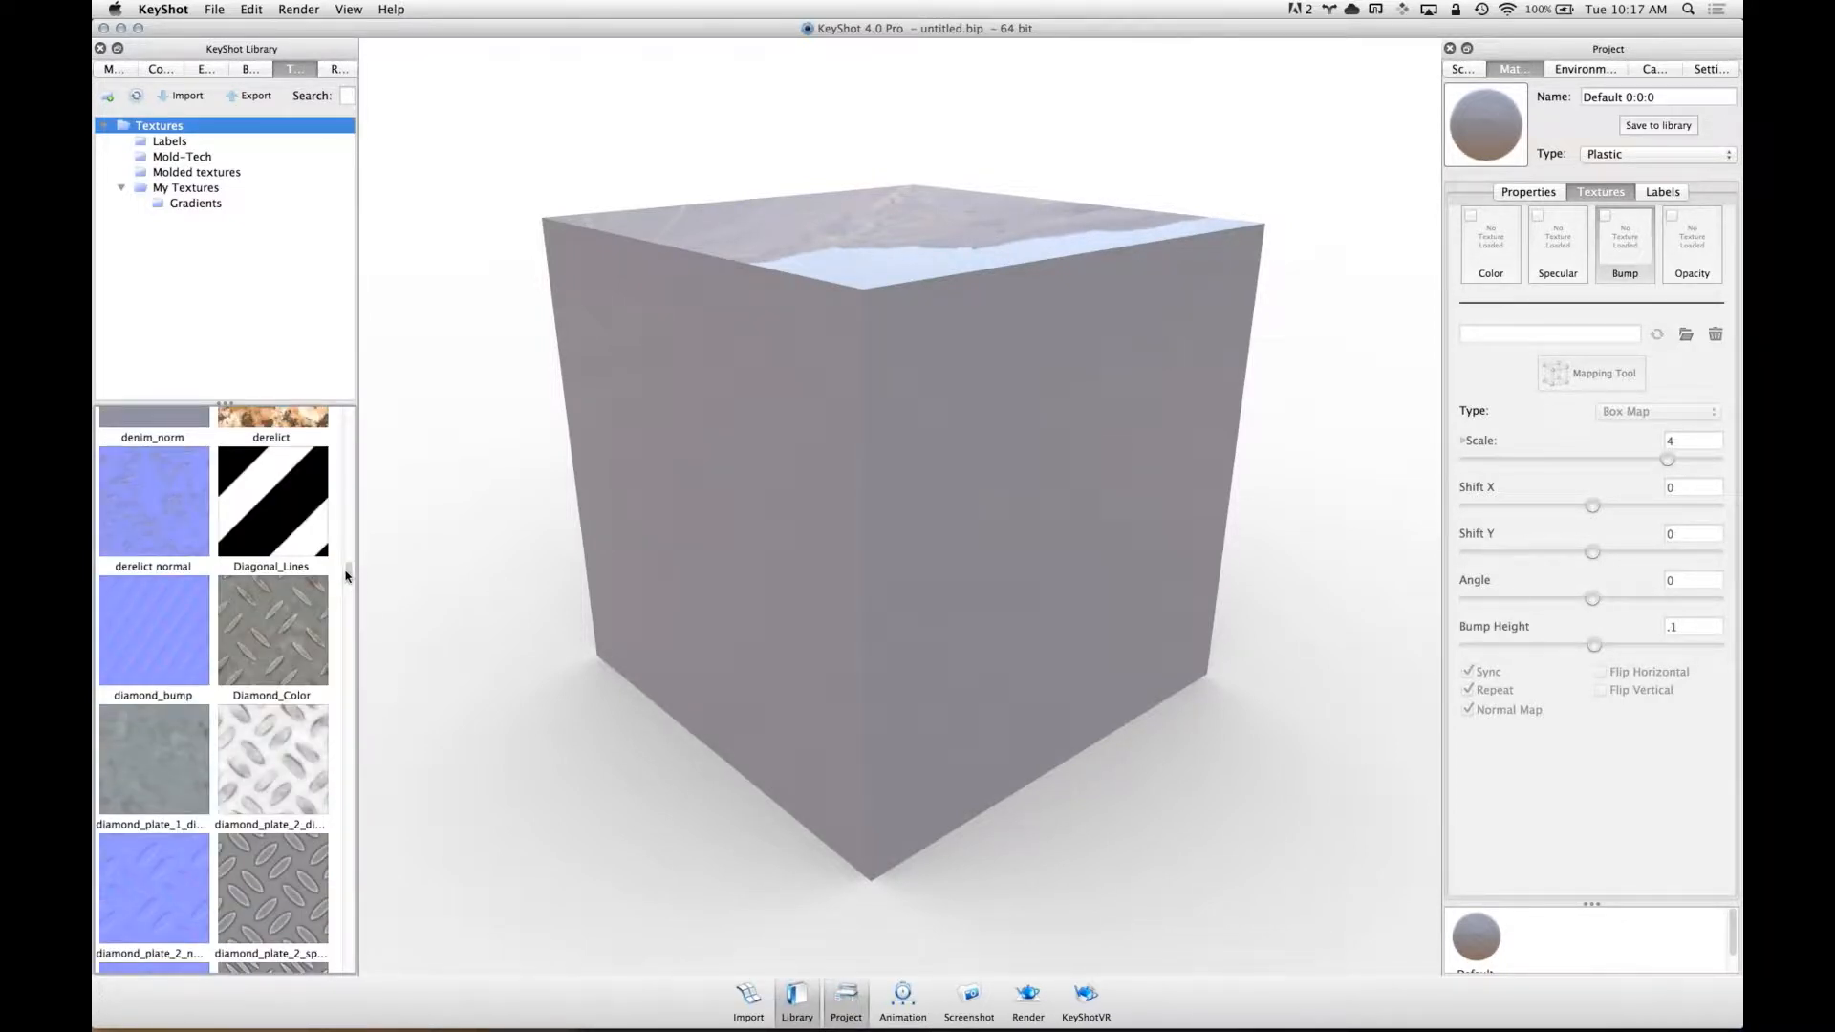
drag(346, 575, 335, 718)
drag(272, 499, 903, 496)
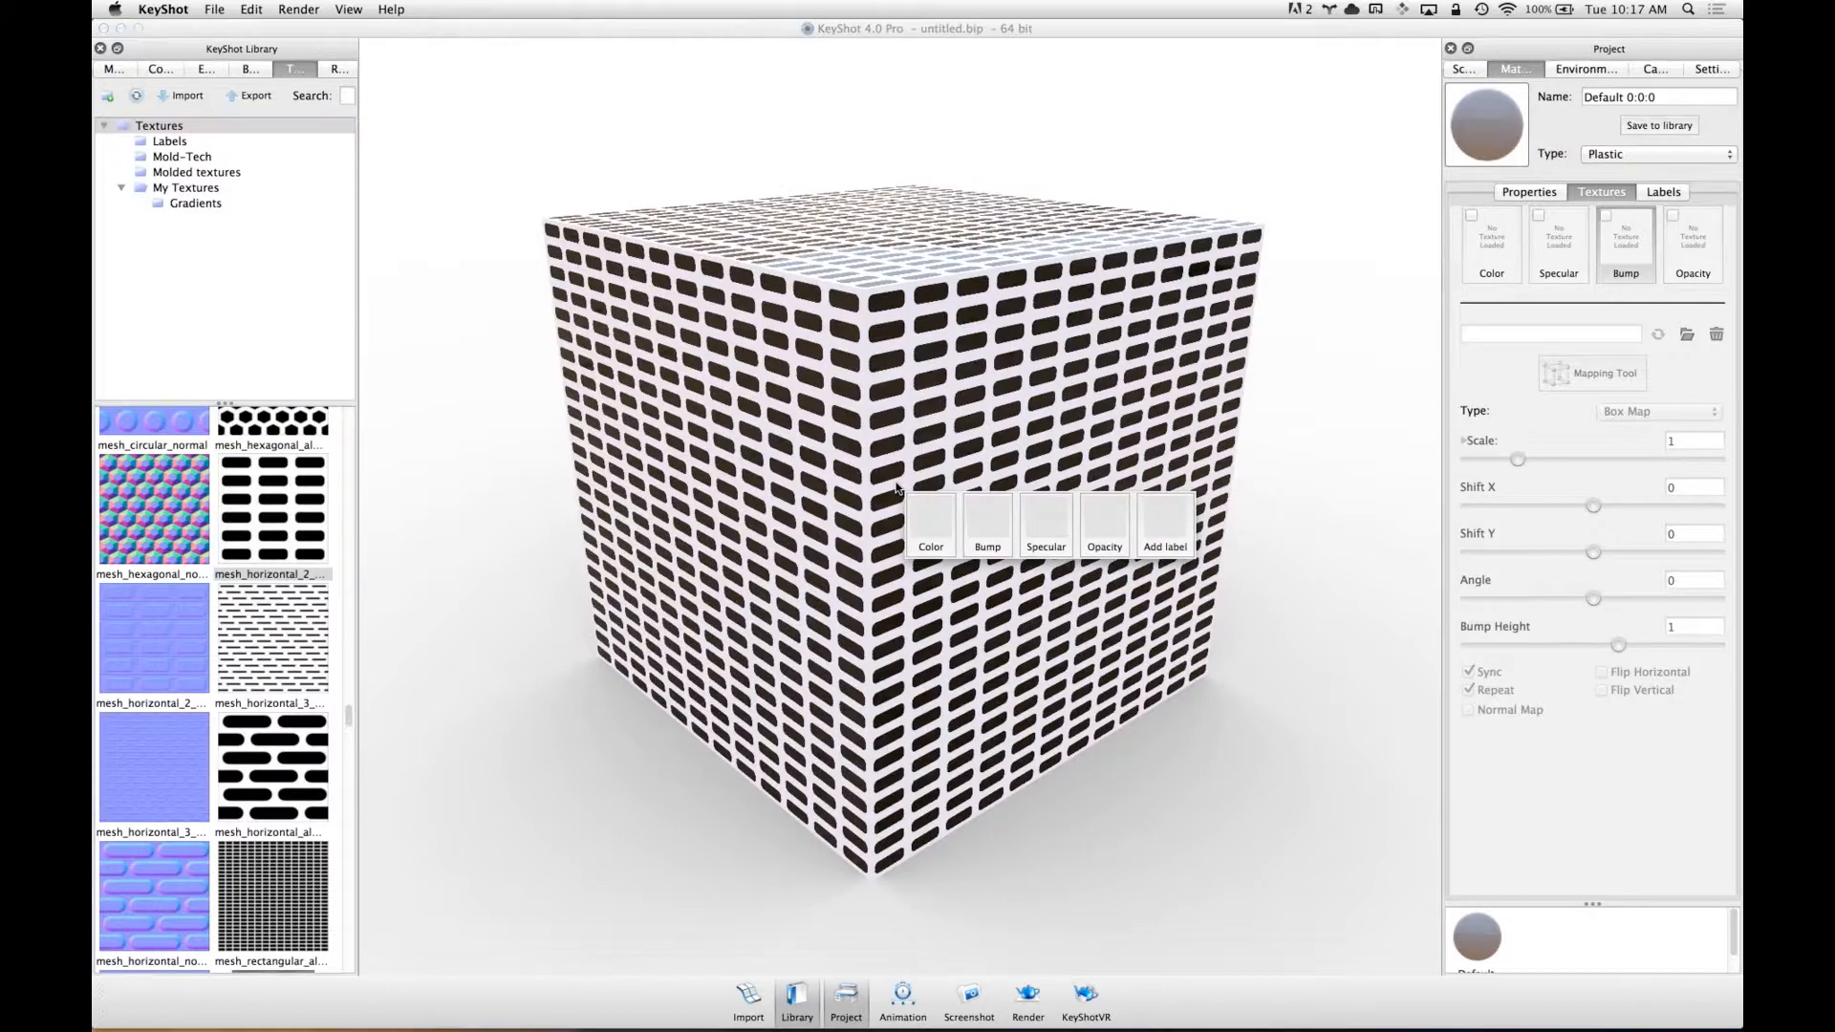
click(1104, 523)
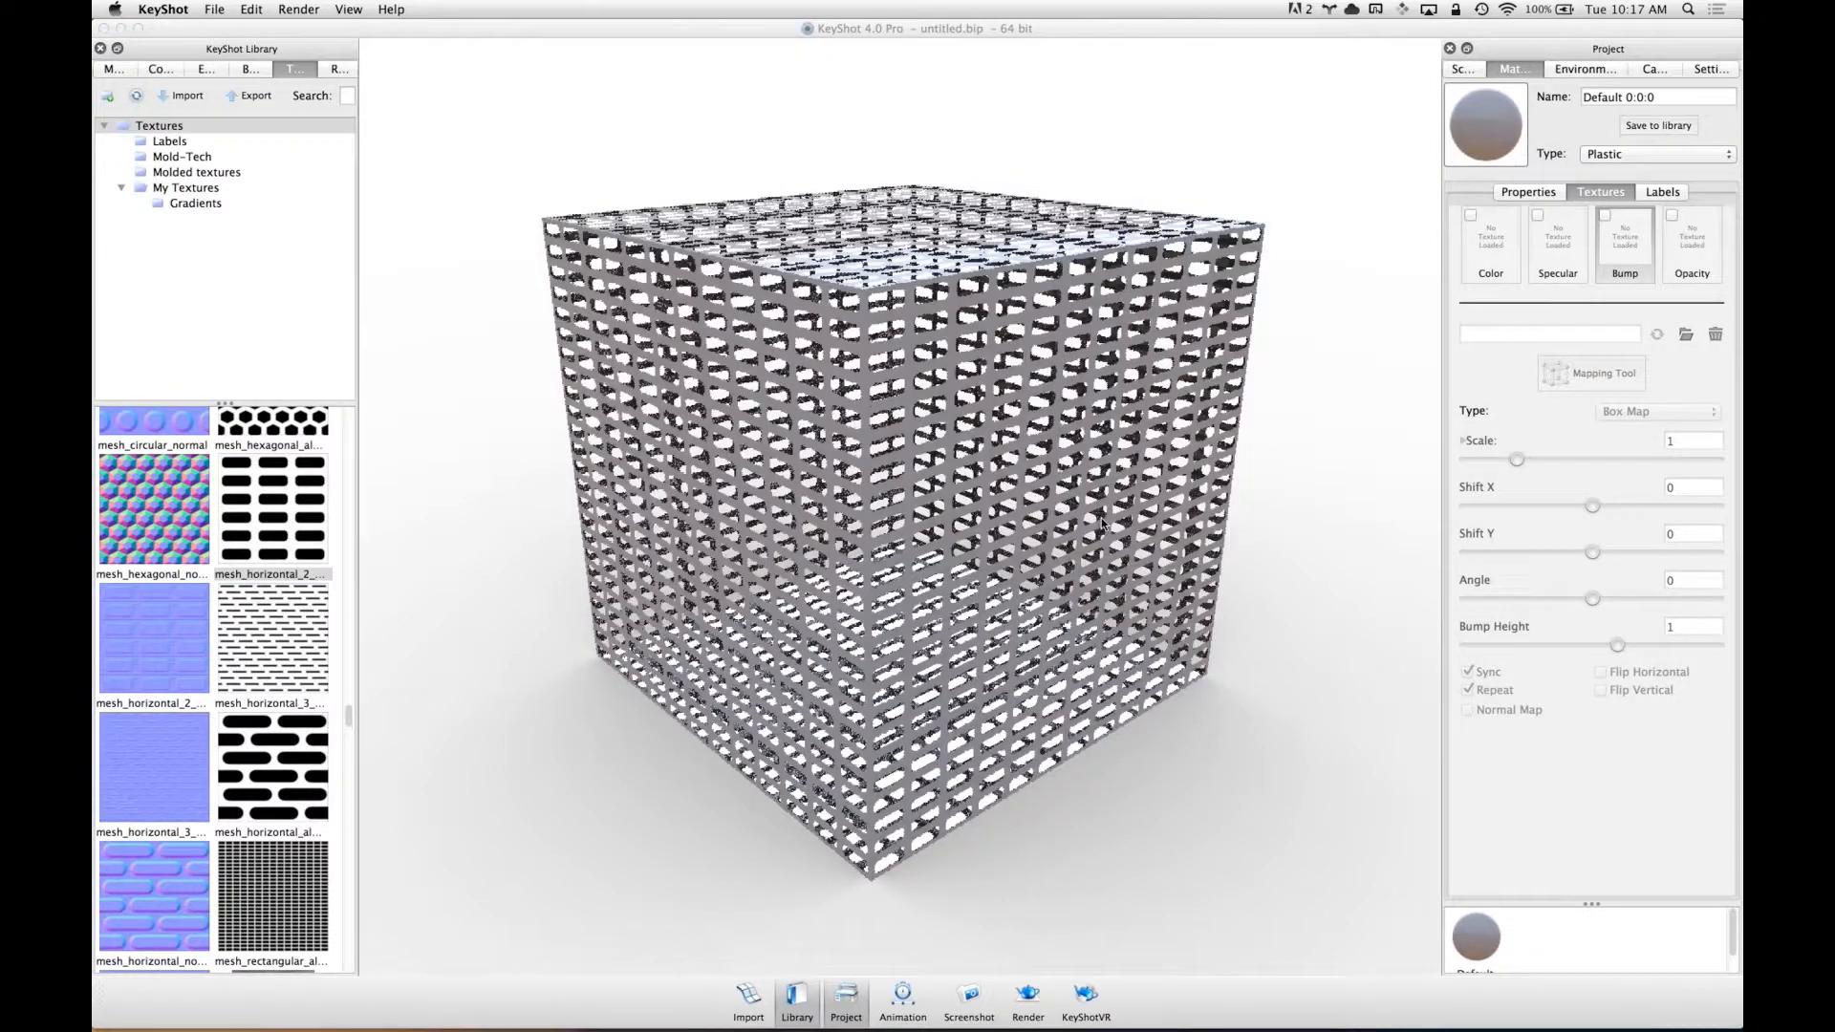
- Set the opacity mode of the mesh_horizontal_2_alpha map to Inverse Color and inspect the cube close up
drag(1146, 519, 704, 509)
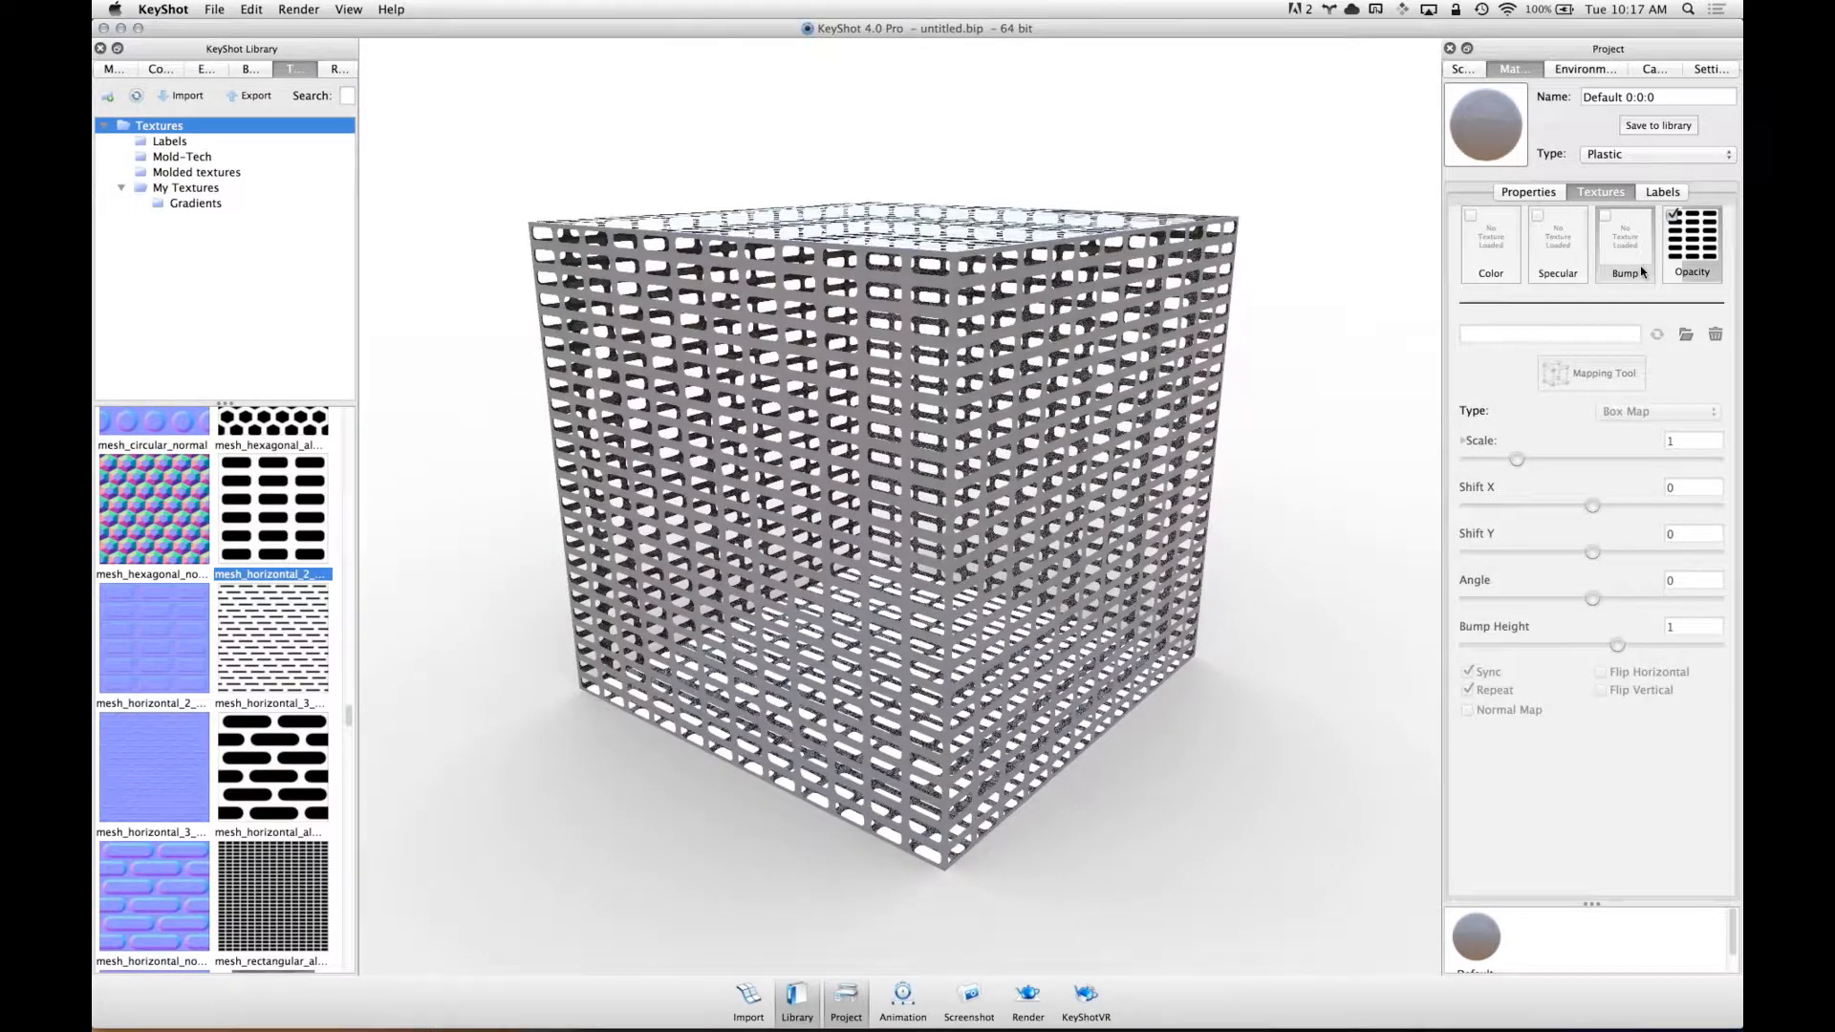
mouse_move(902, 449)
mouse_down()
mouse_move(906, 492)
mouse_move(922, 468)
mouse_up()
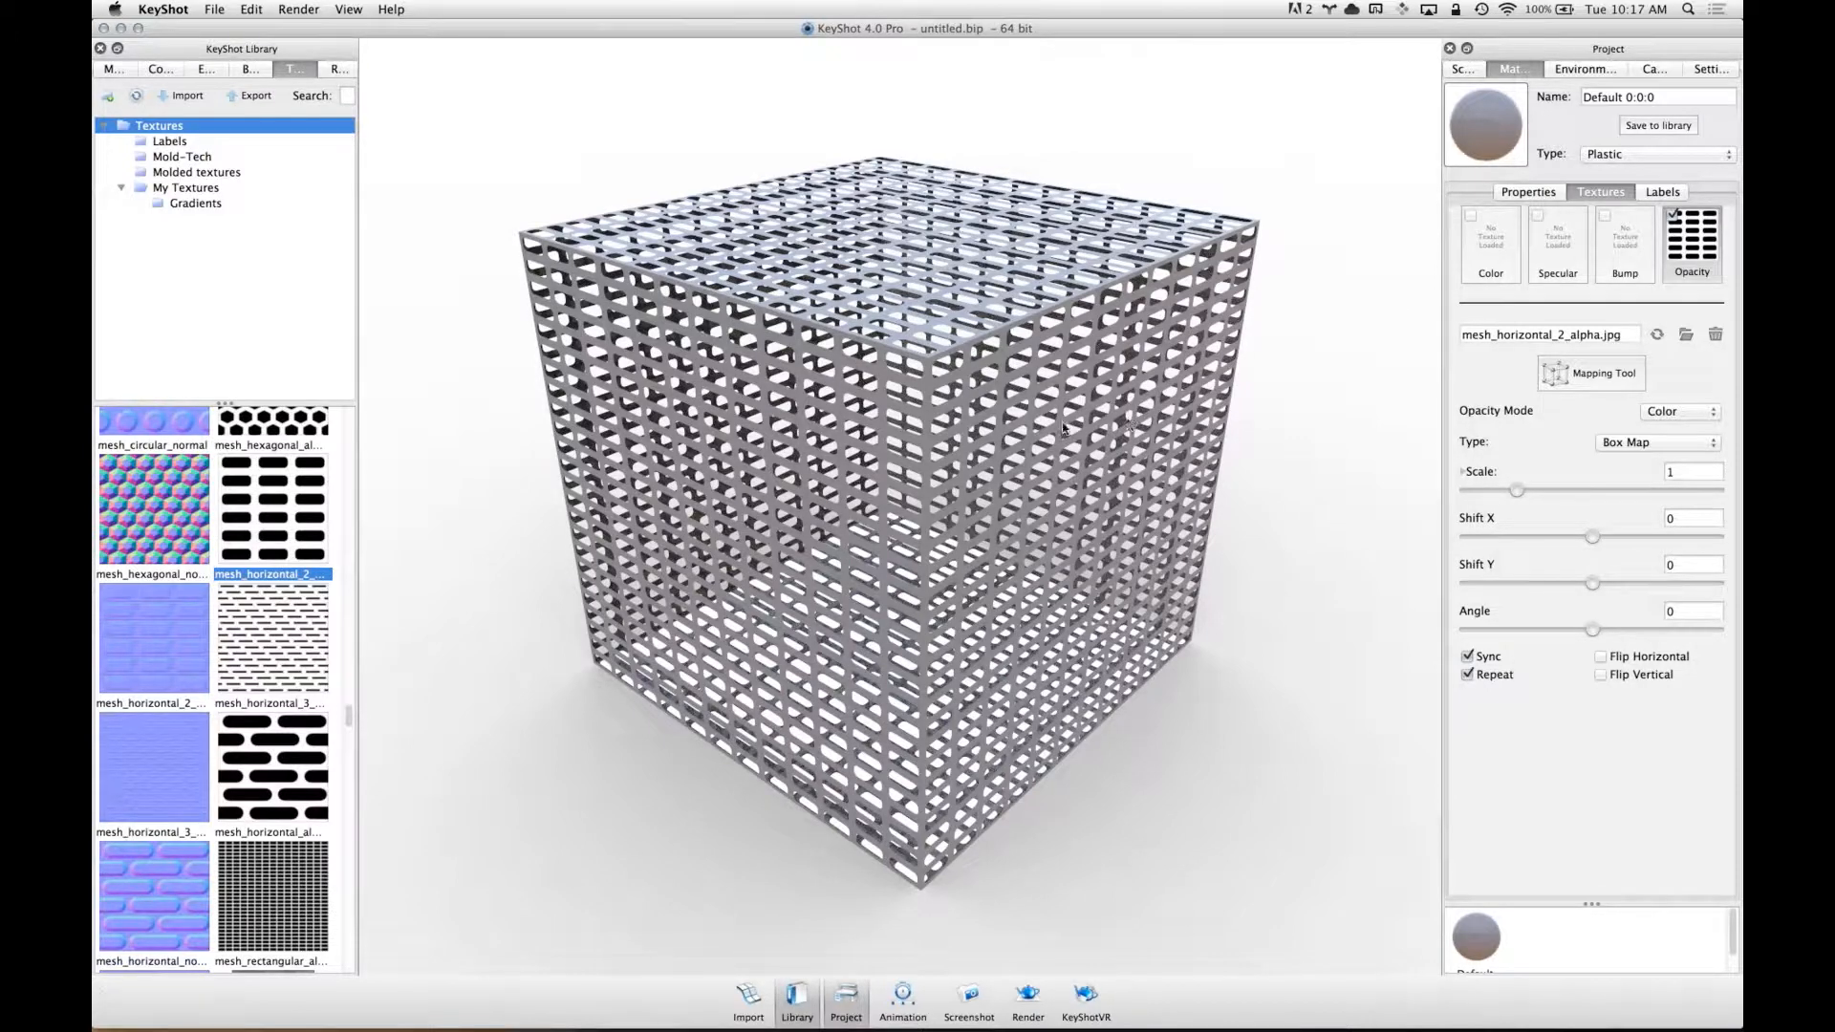
drag(1057, 421, 1042, 407)
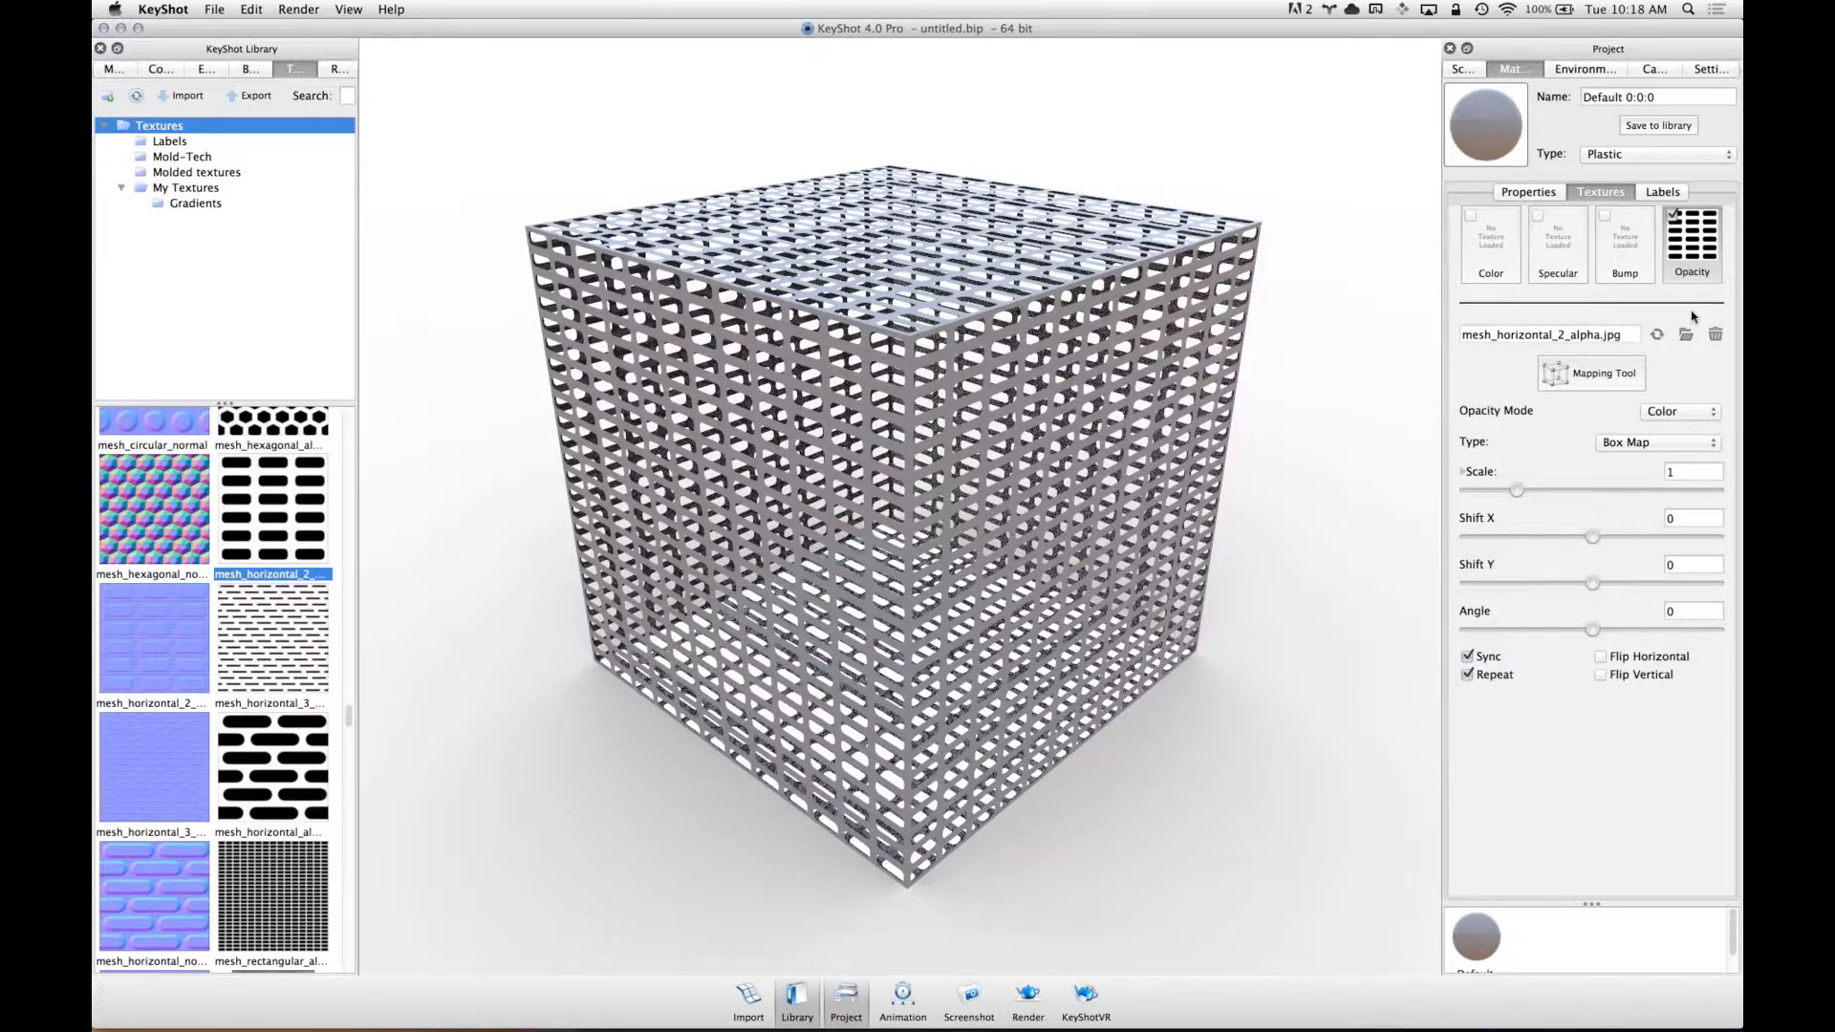
click(1693, 413)
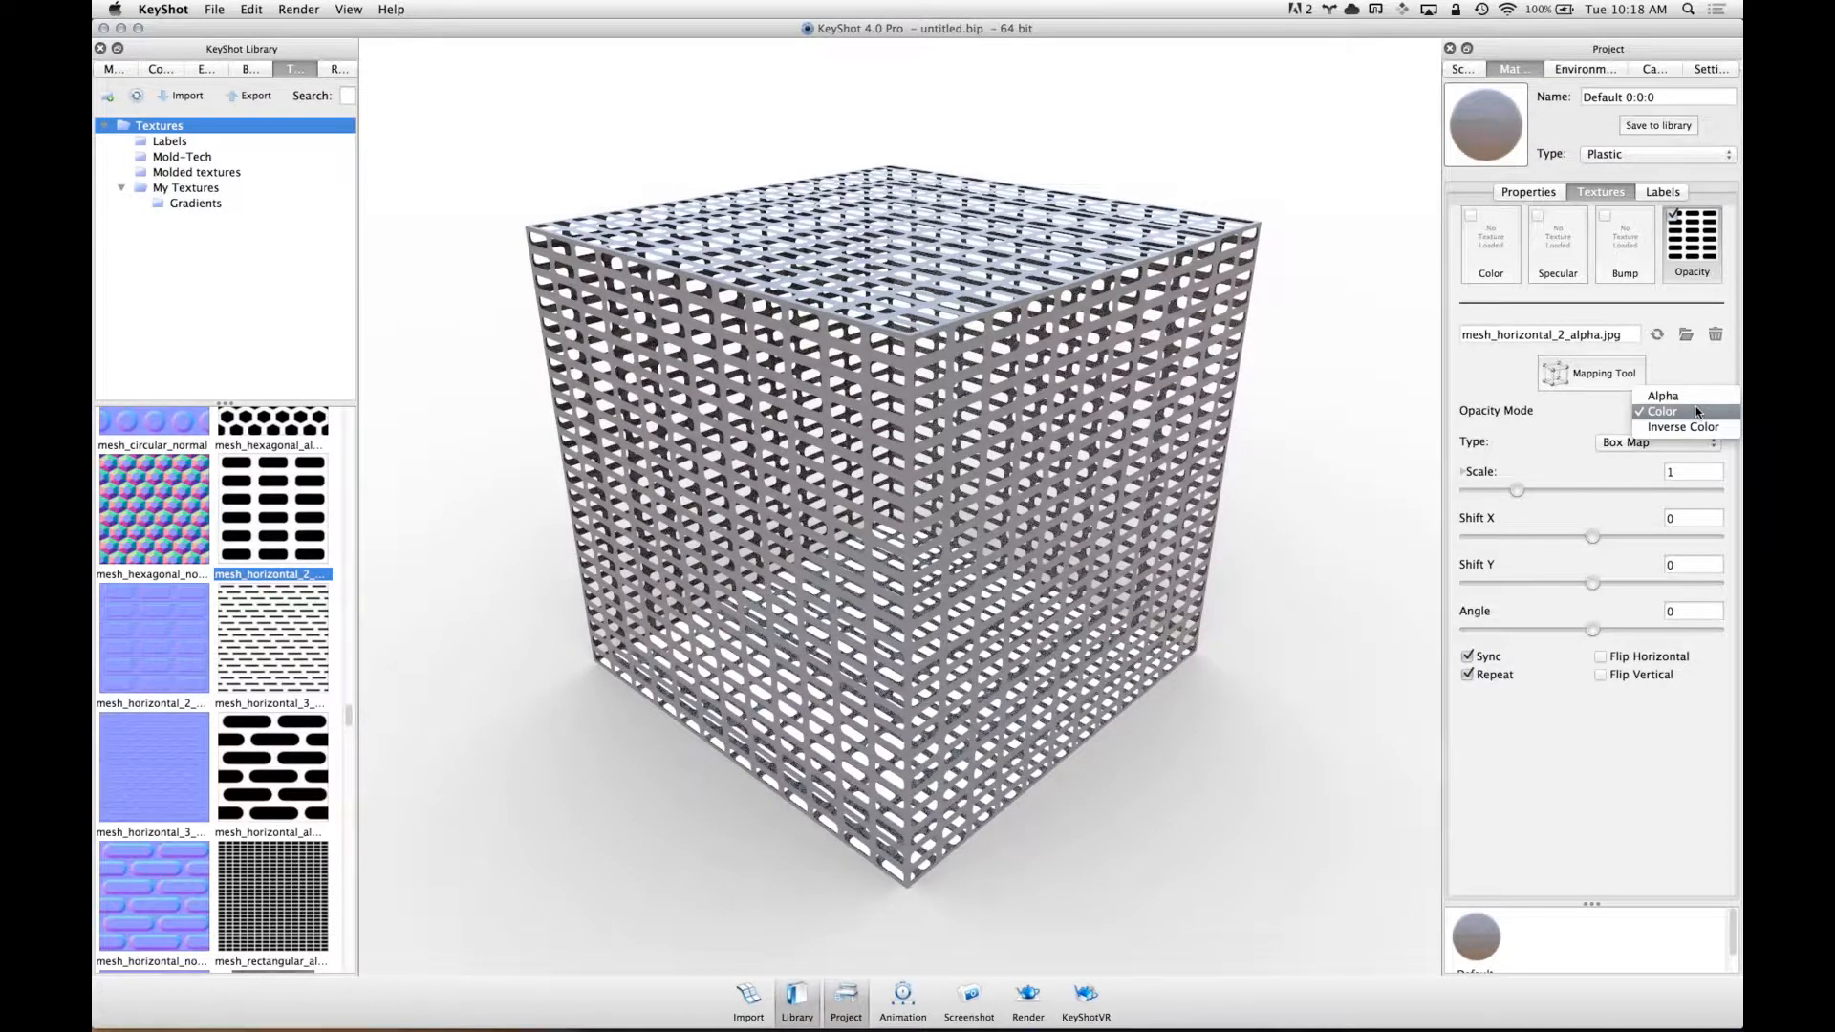
click(1700, 430)
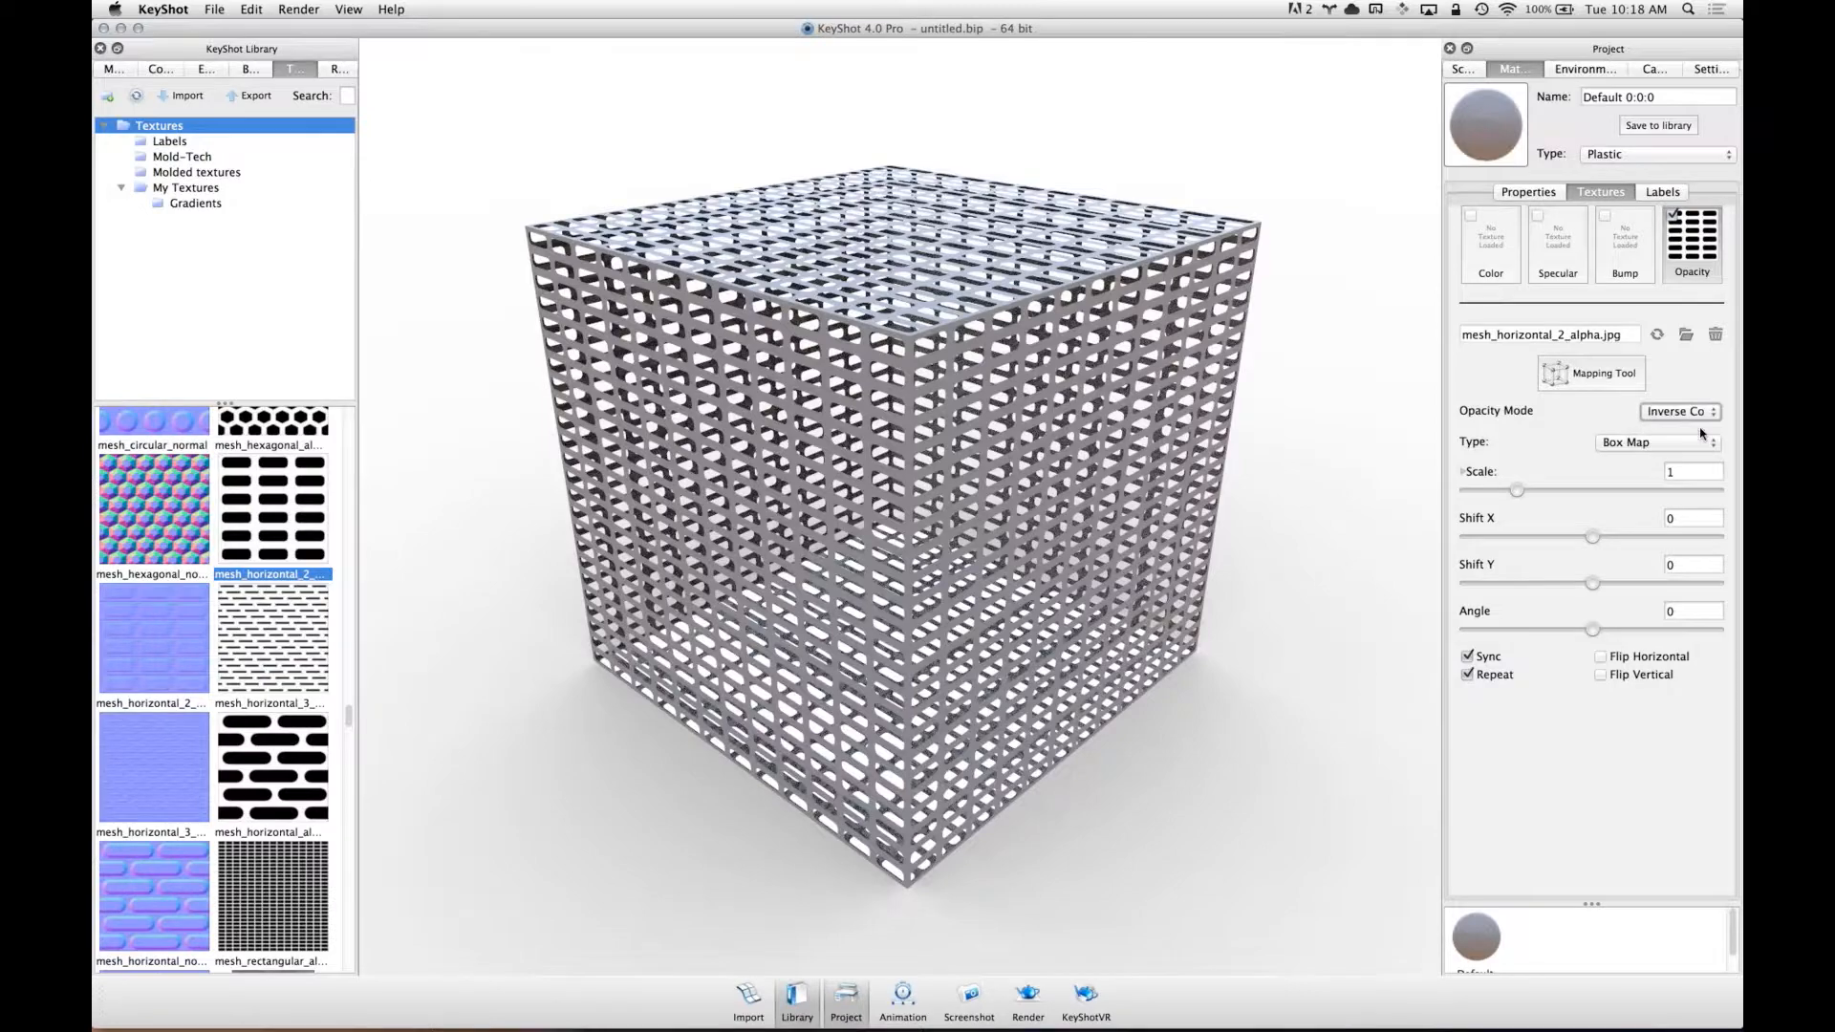
drag(1055, 544, 888, 499)
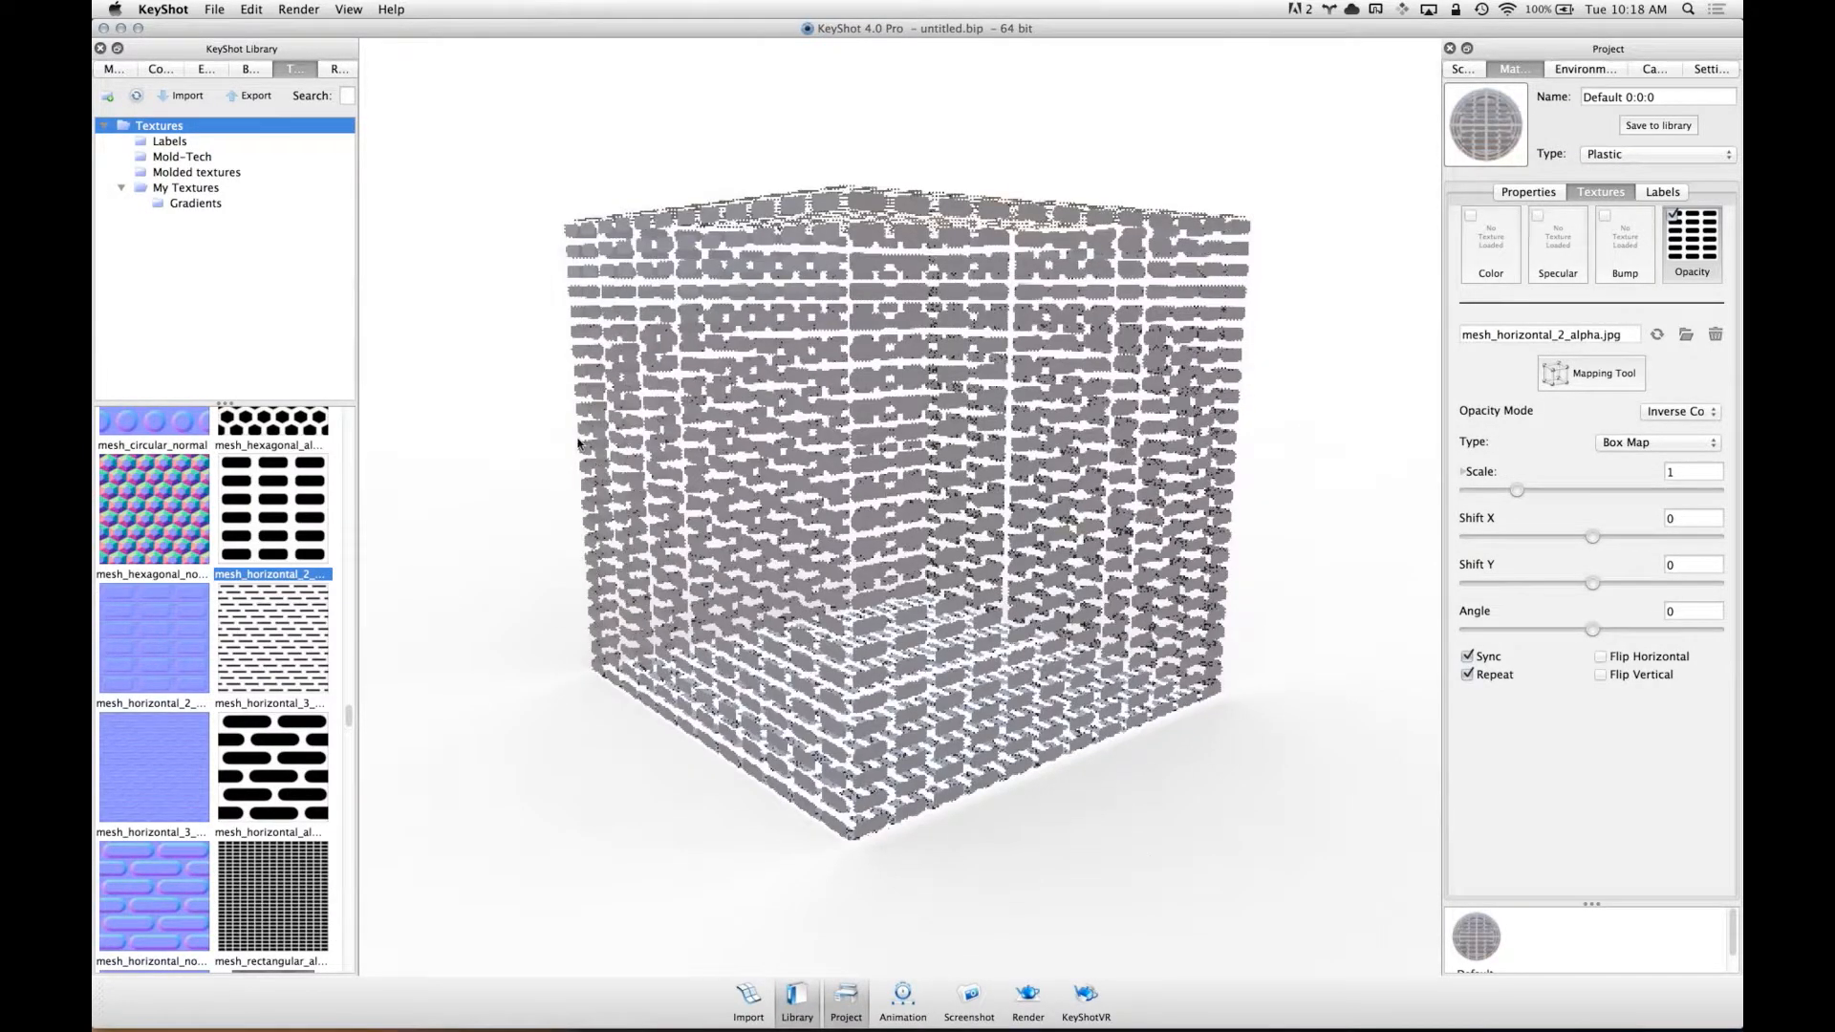
scroll(956, 472, up, 5)
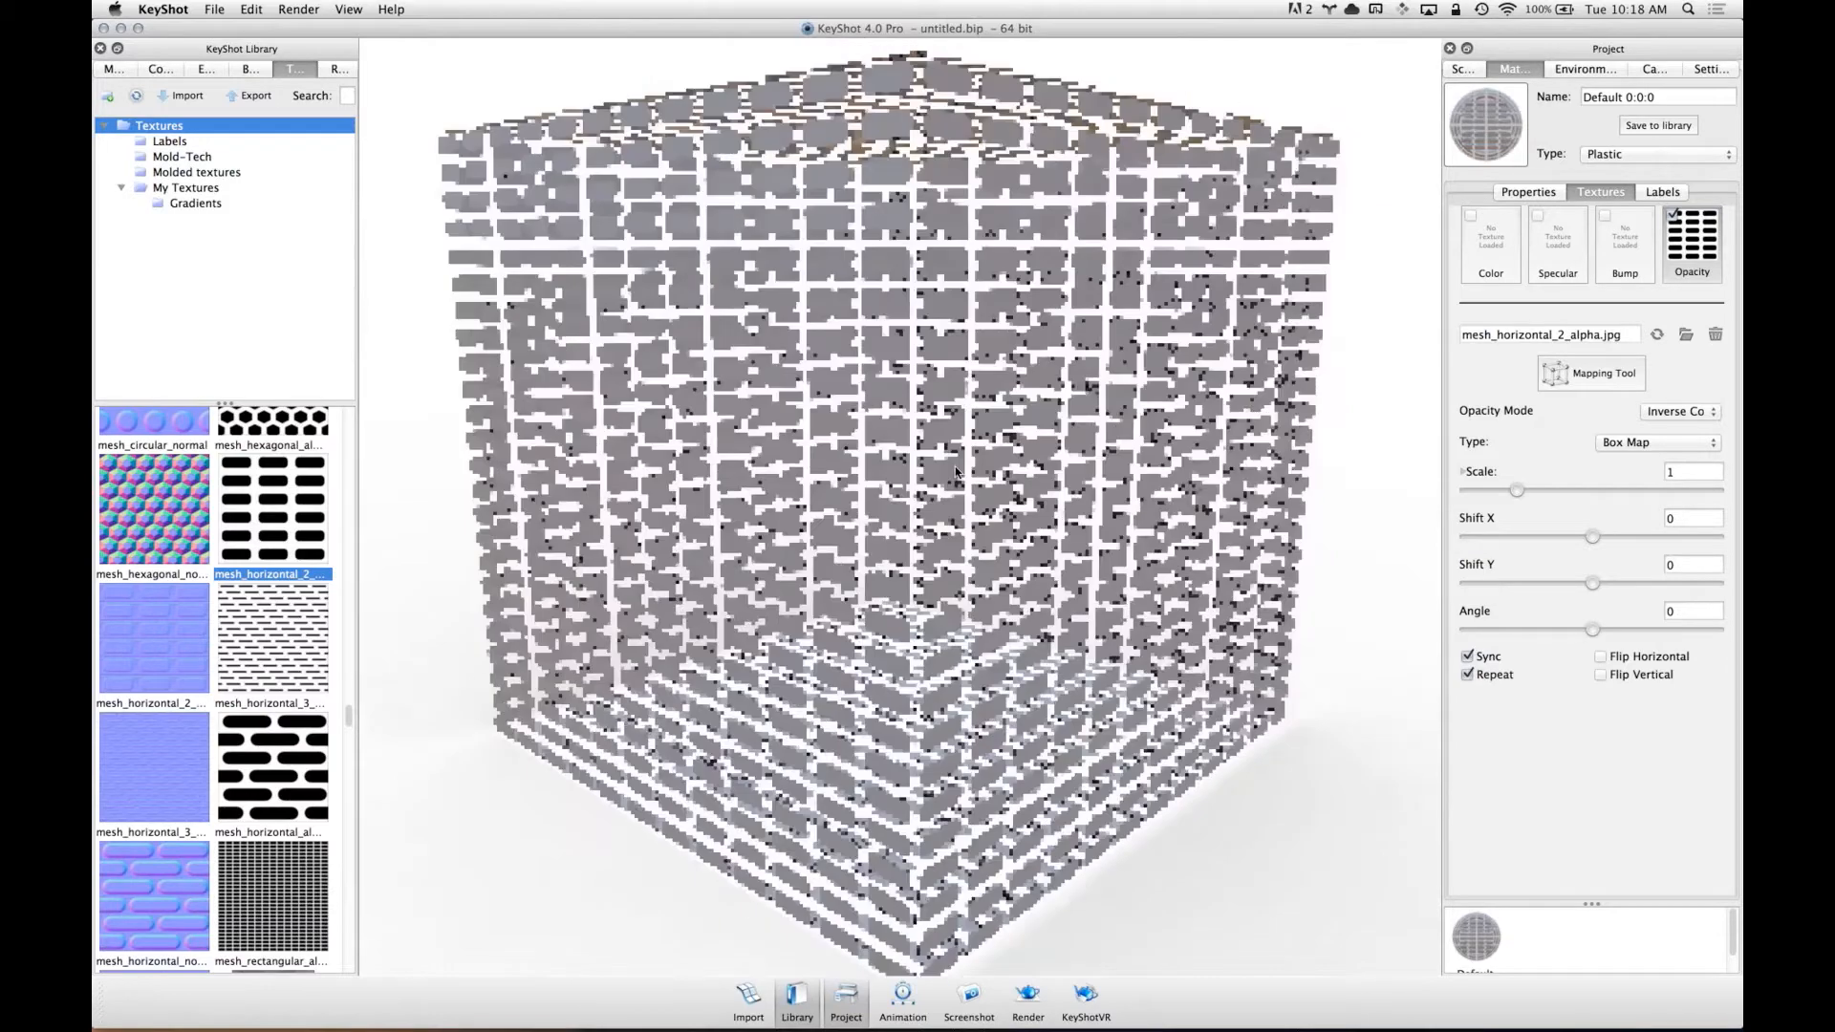
drag(956, 471, 952, 499)
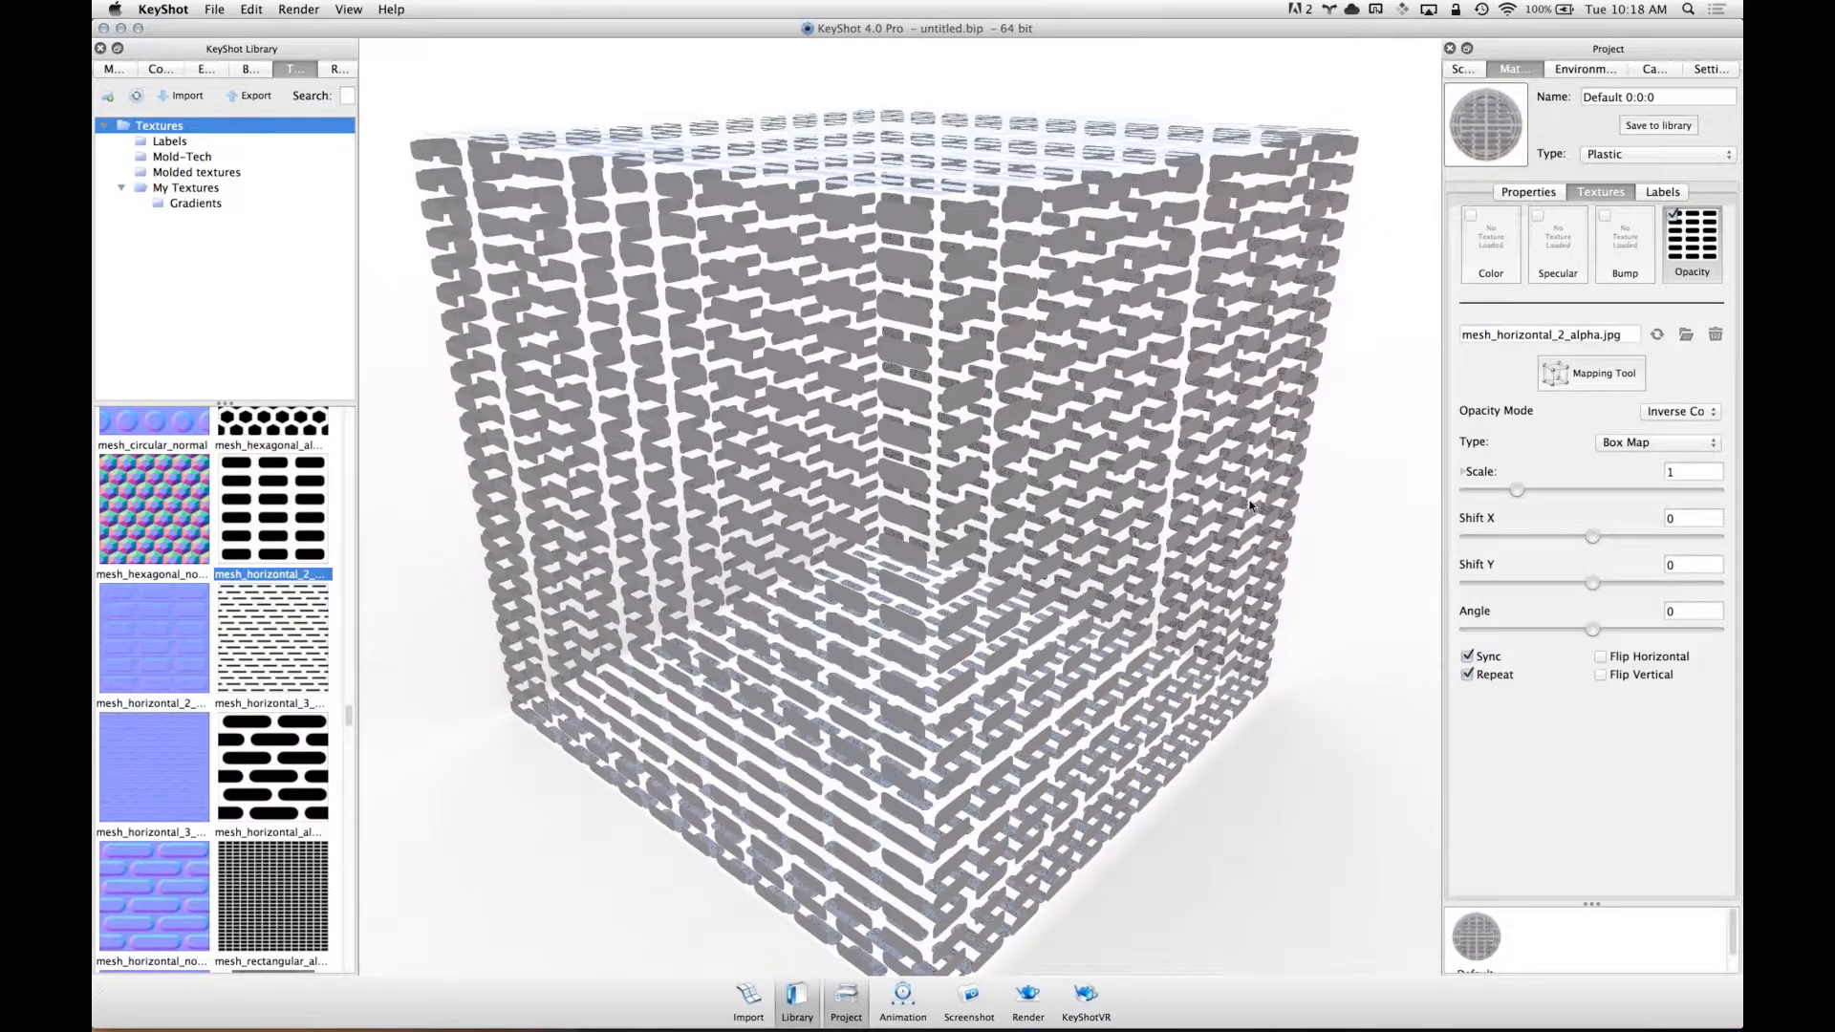
- Switch the opacity mode to Color and back to Inverse Color to compare the two on the cube
click(1682, 413)
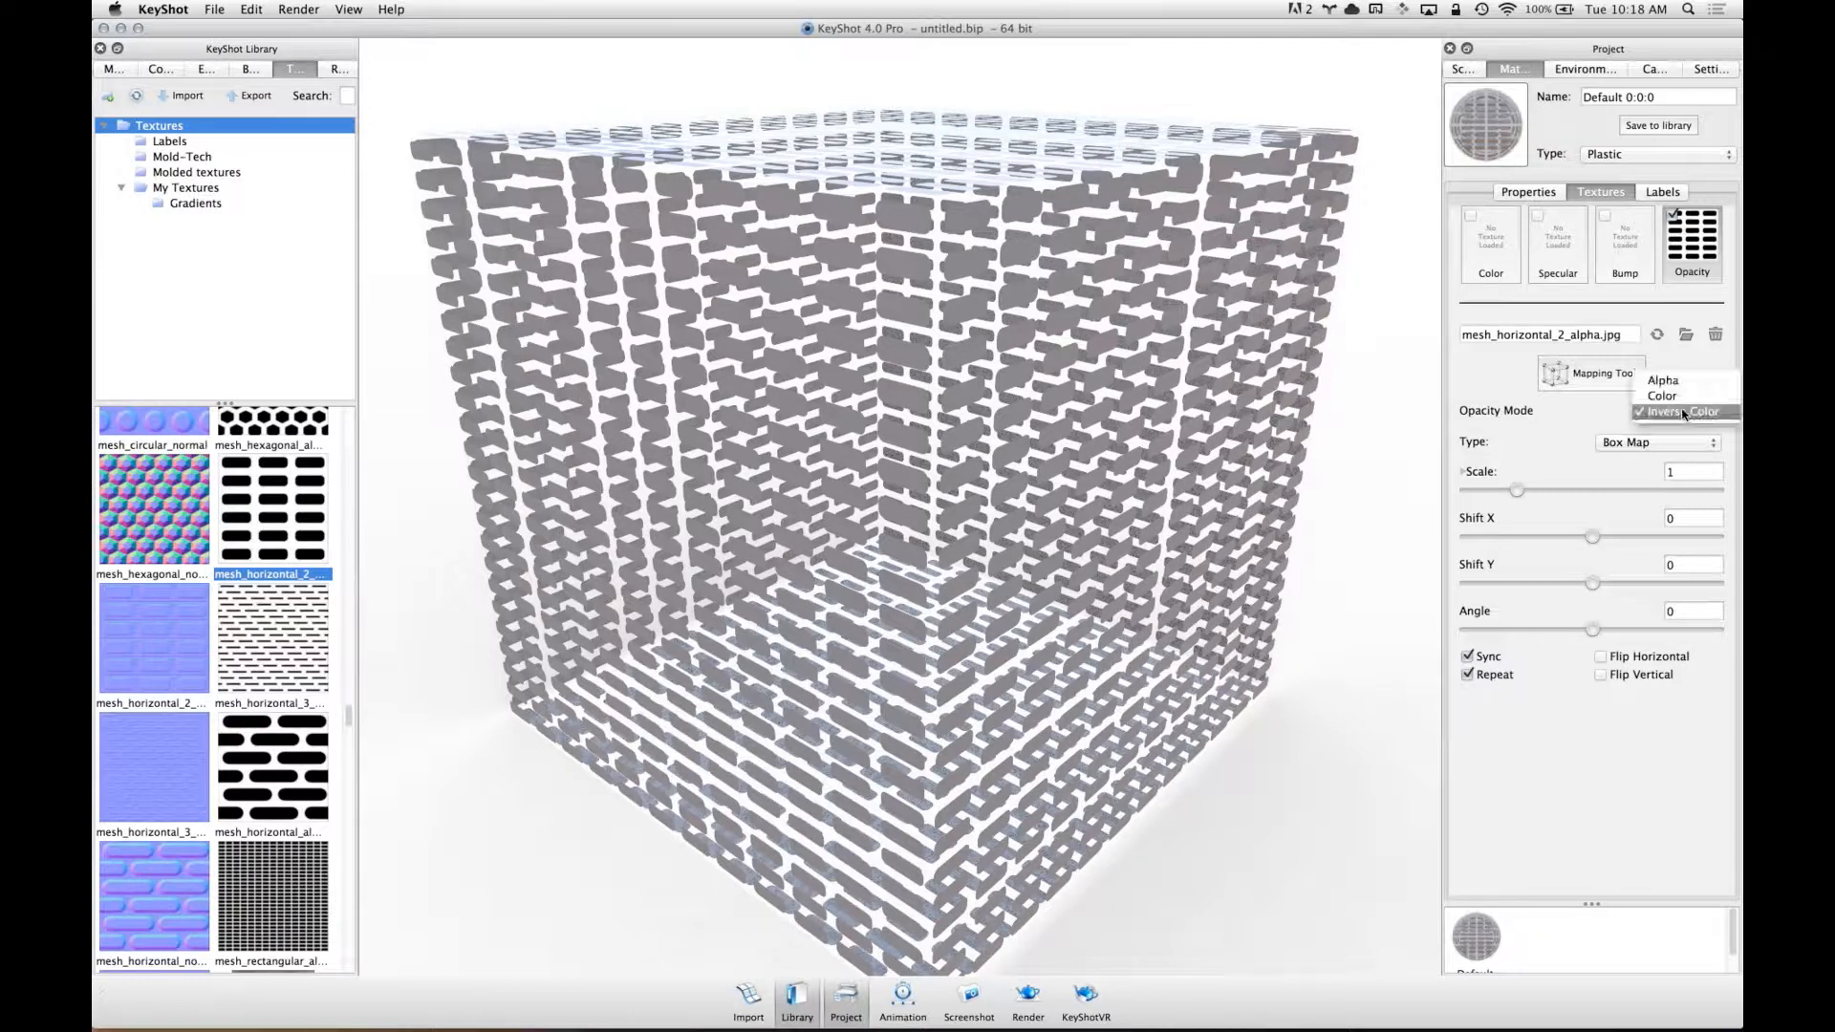
click(1667, 395)
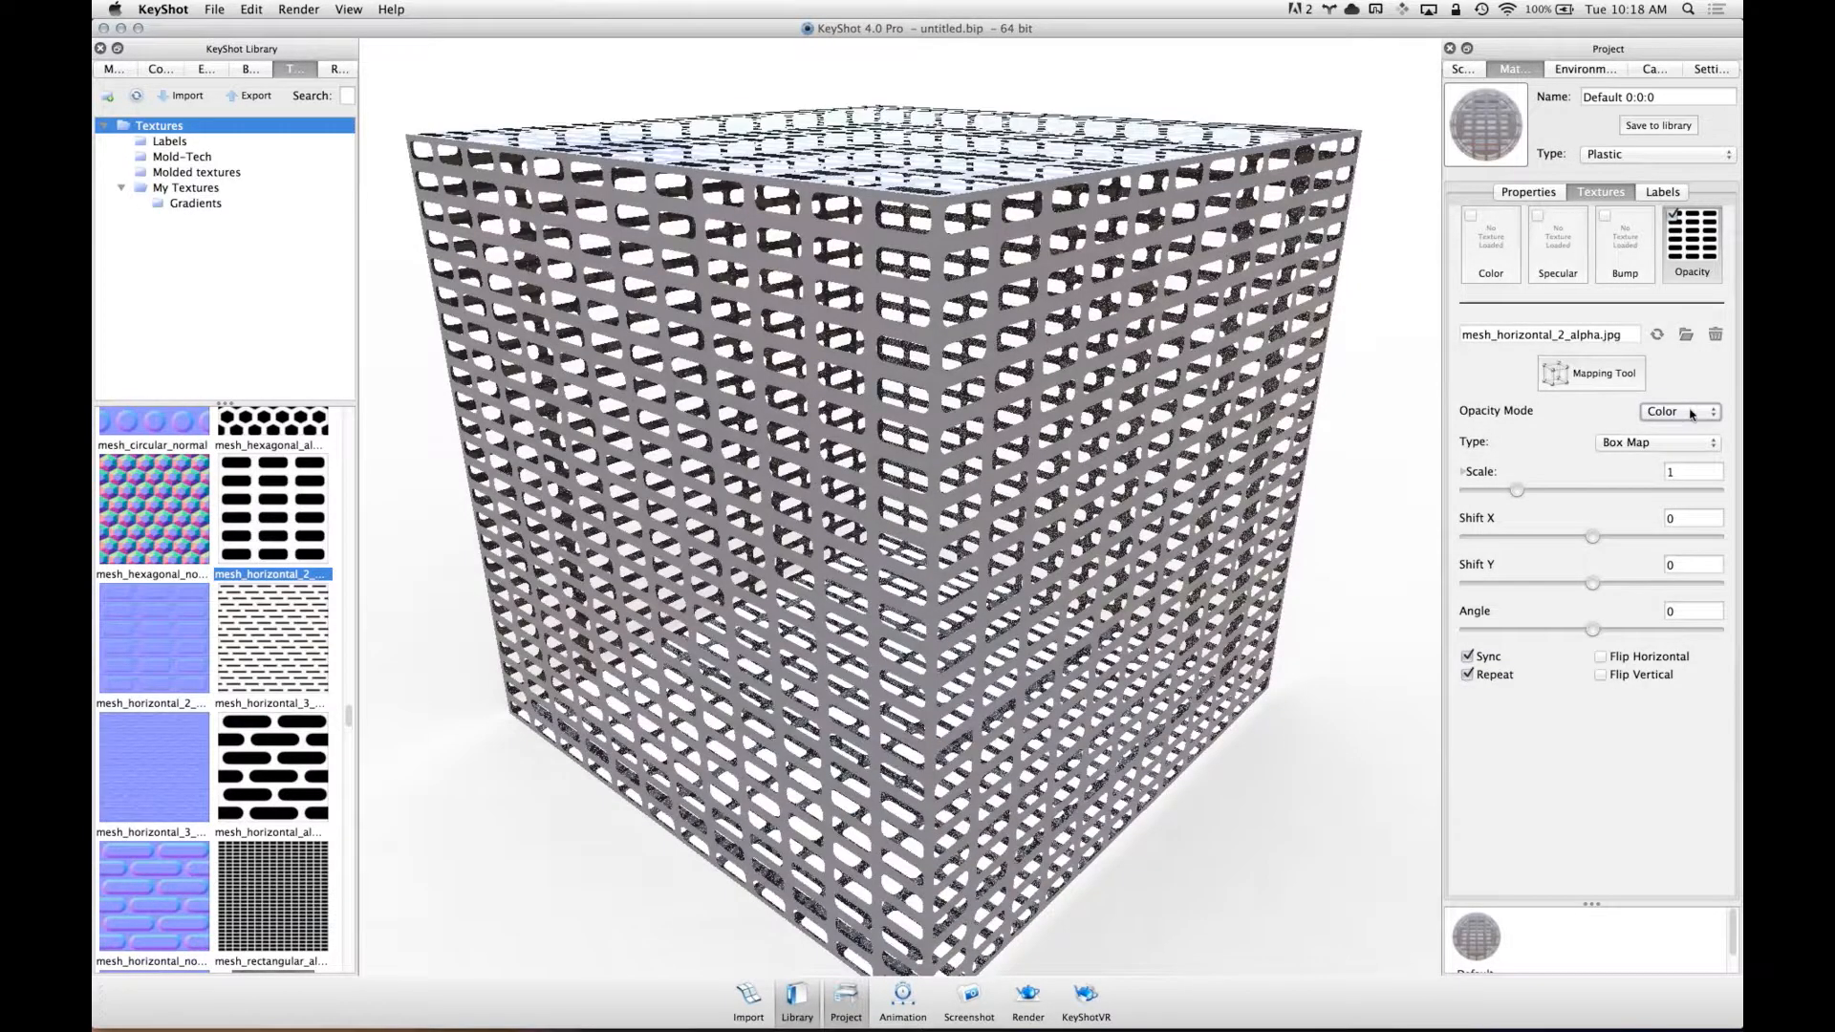
click(1697, 415)
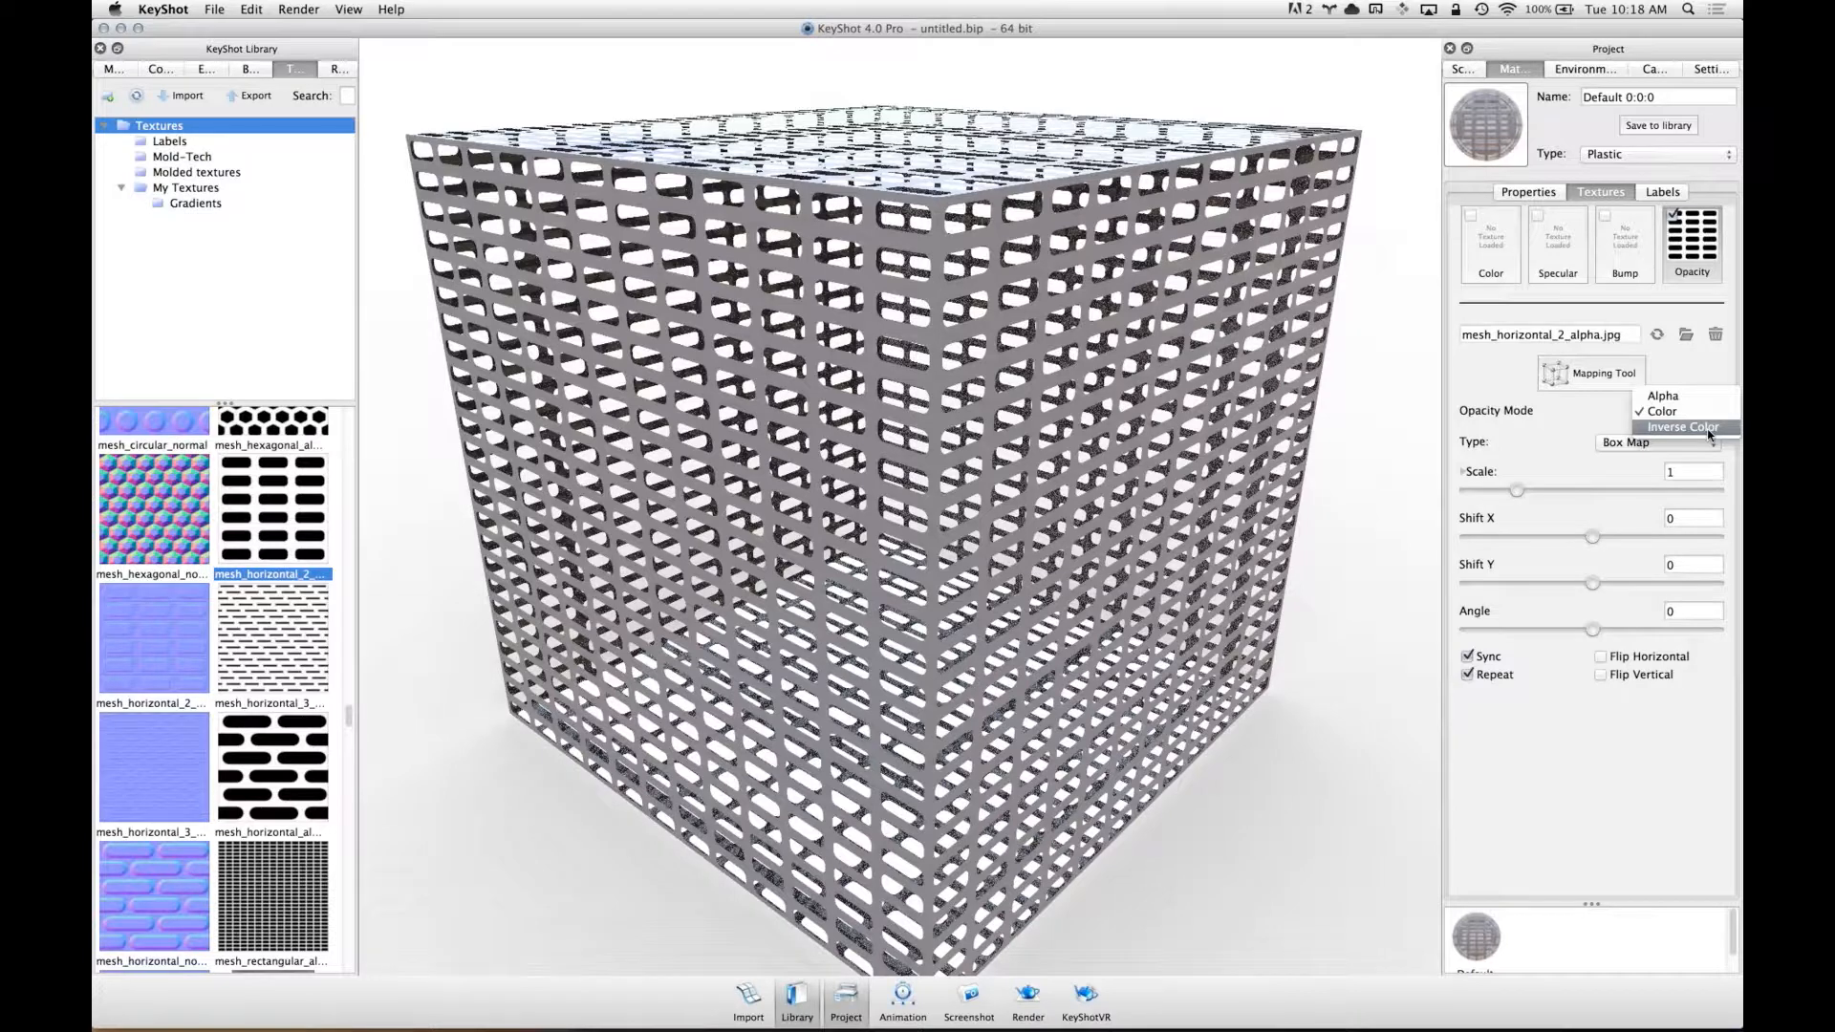
click(1709, 433)
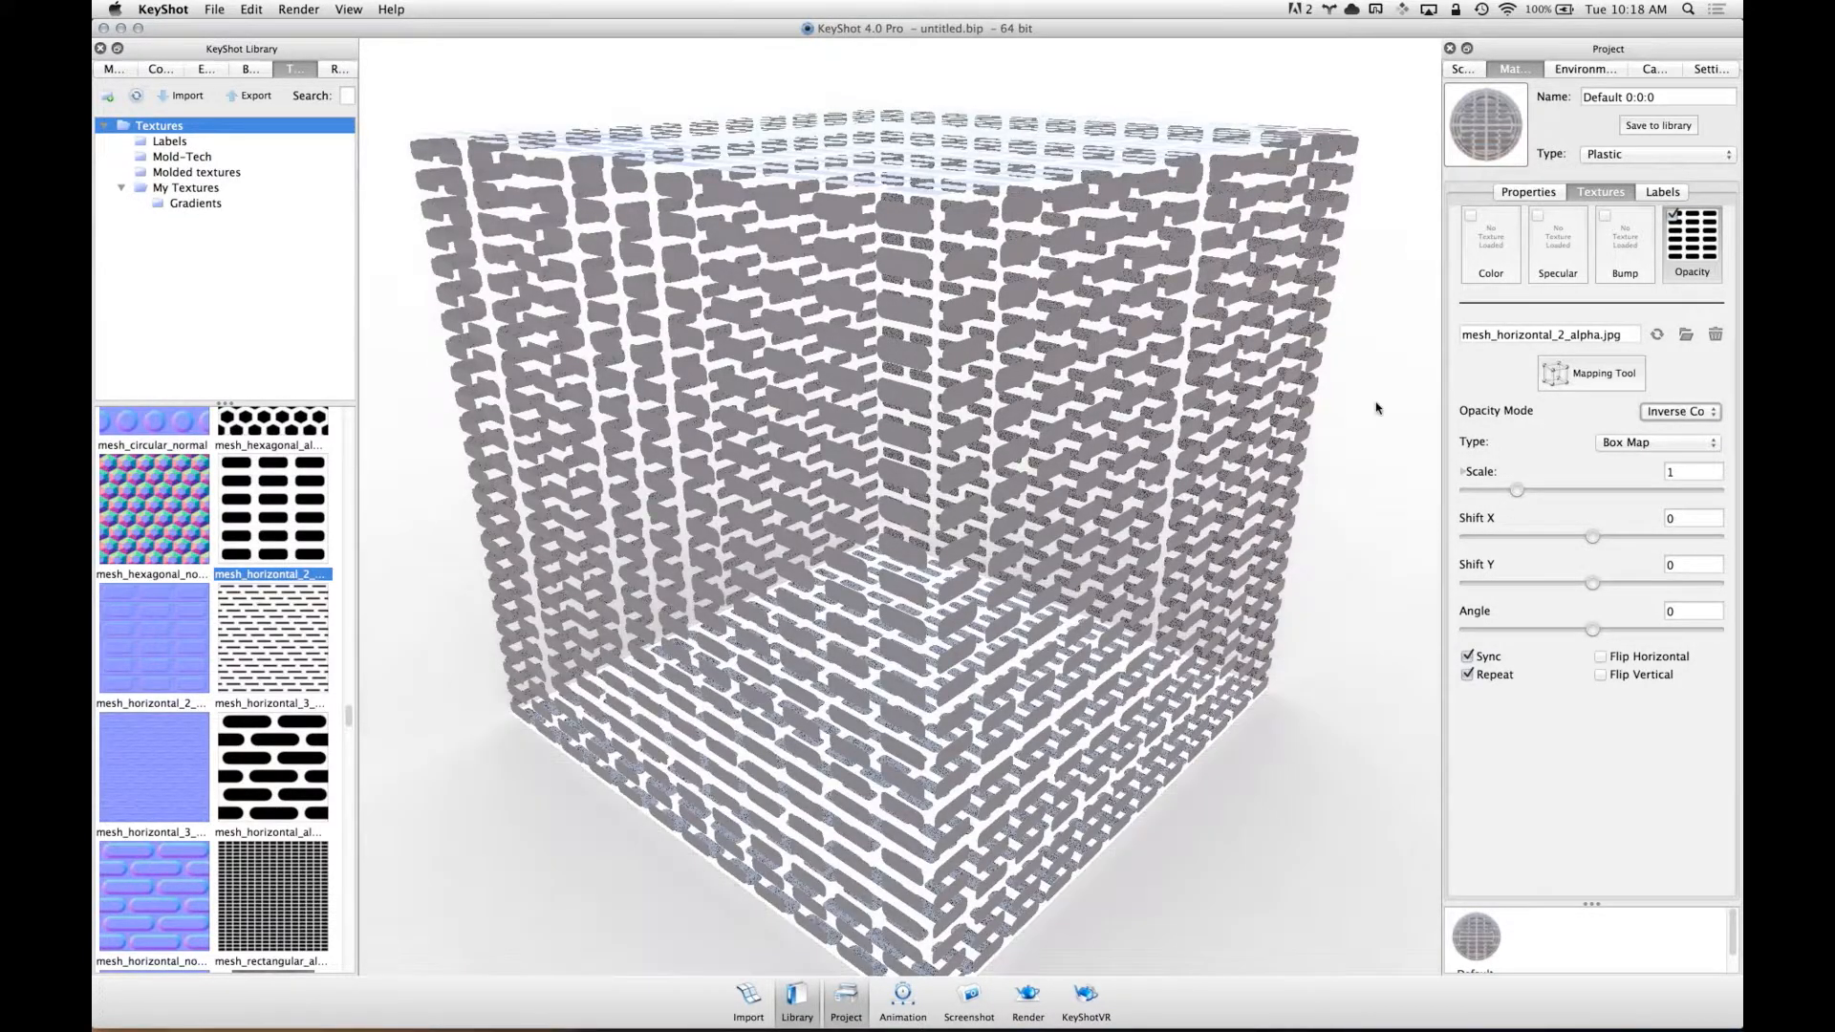
- Delete the mesh_horizontal_2_alpha opacity map from the cube and show the start of the My Textures folder in the library
click(1716, 335)
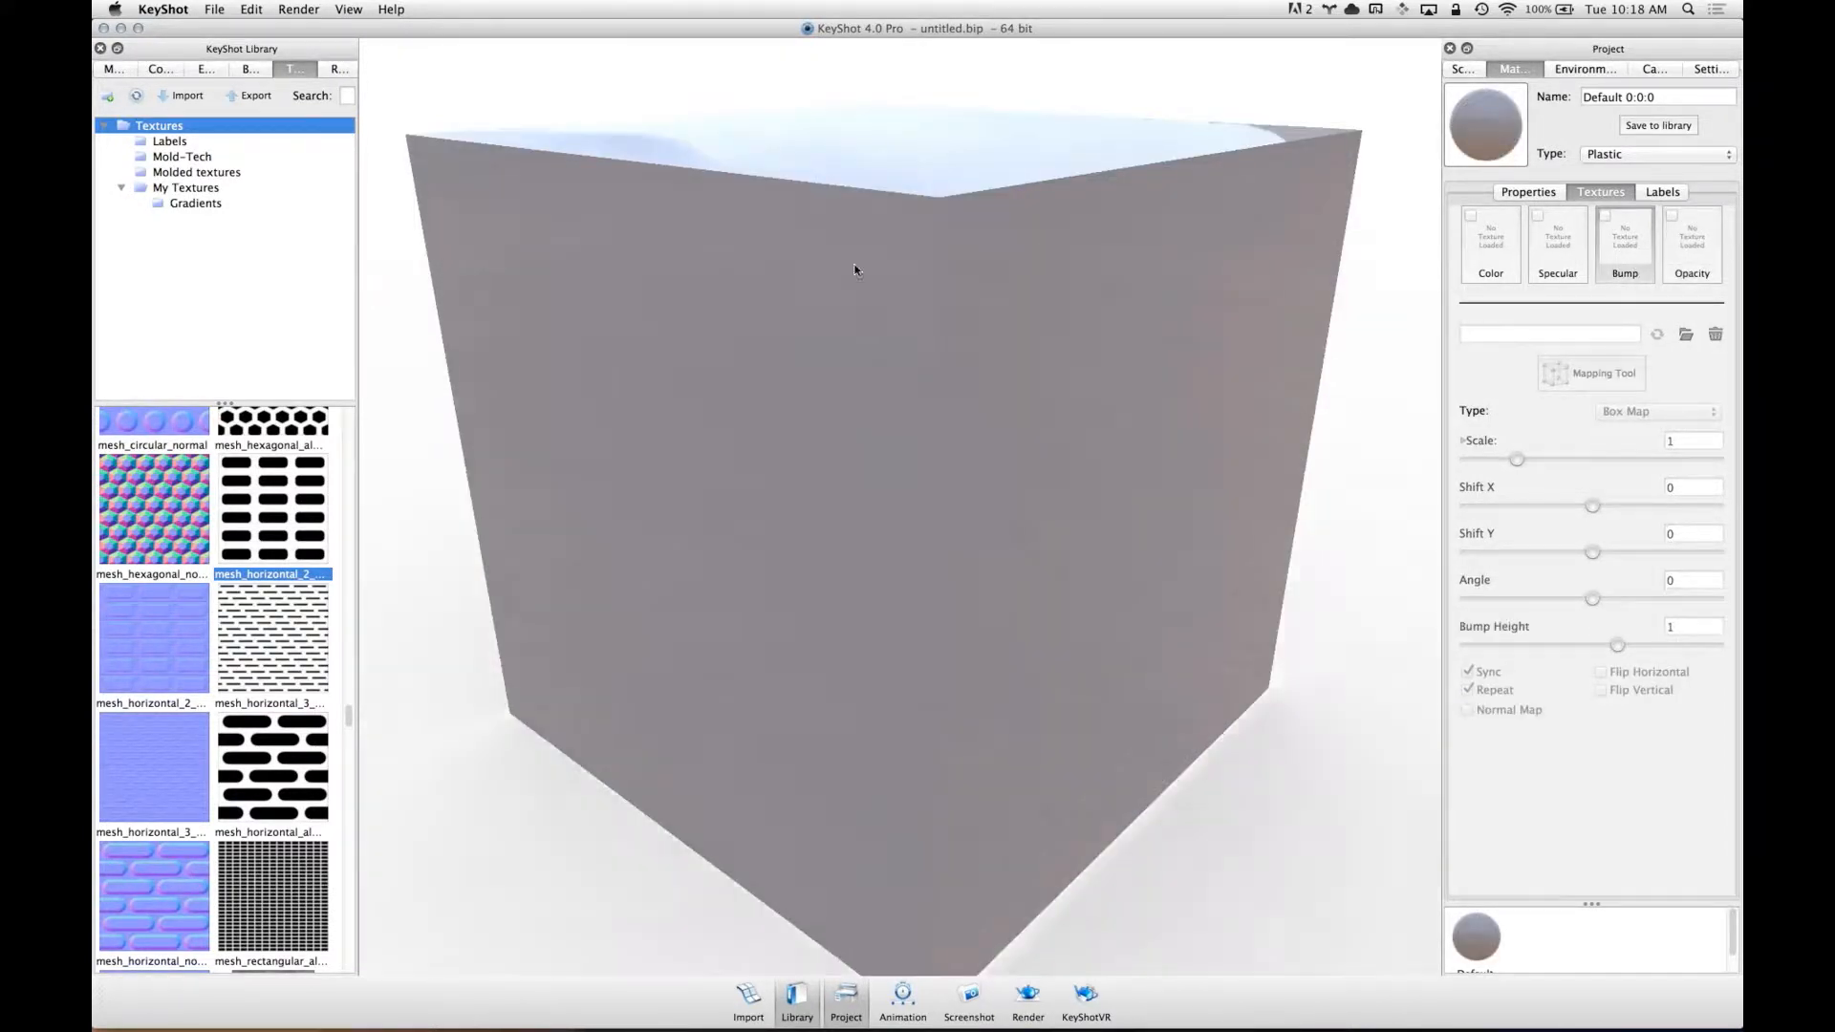
scroll(946, 273, down, 3)
drag(953, 274, 977, 497)
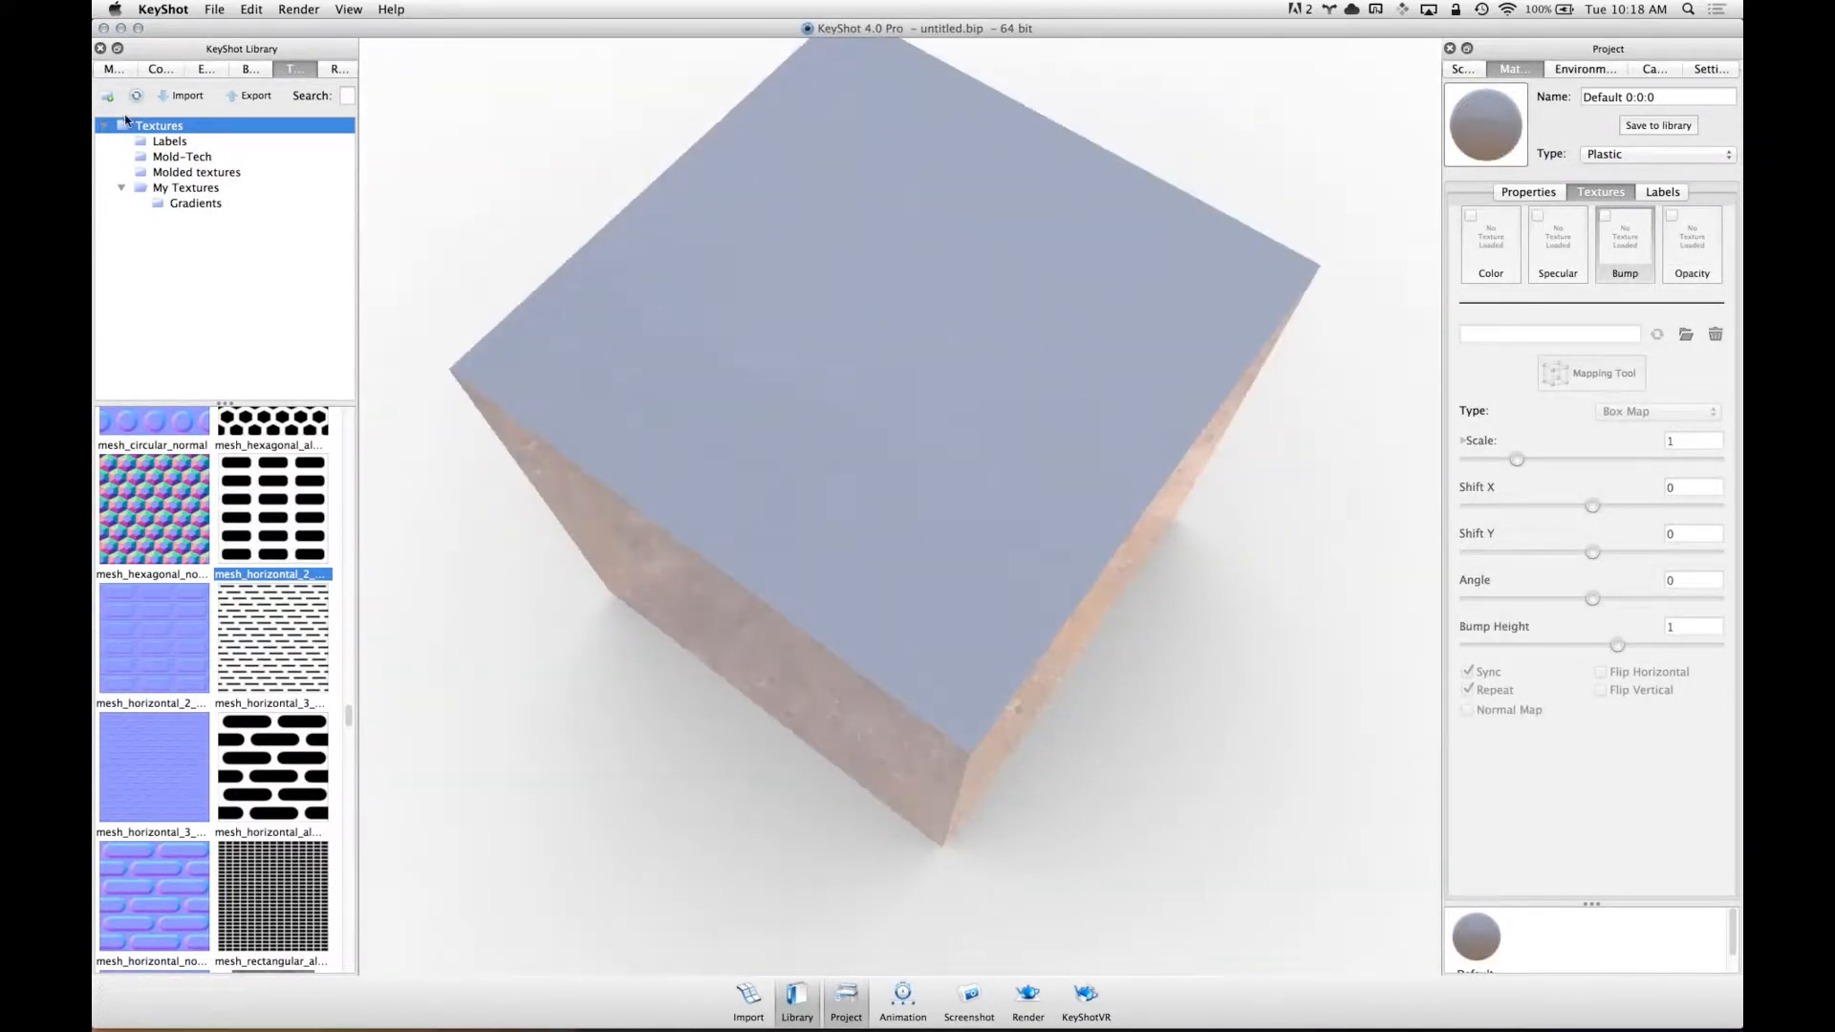
click(208, 188)
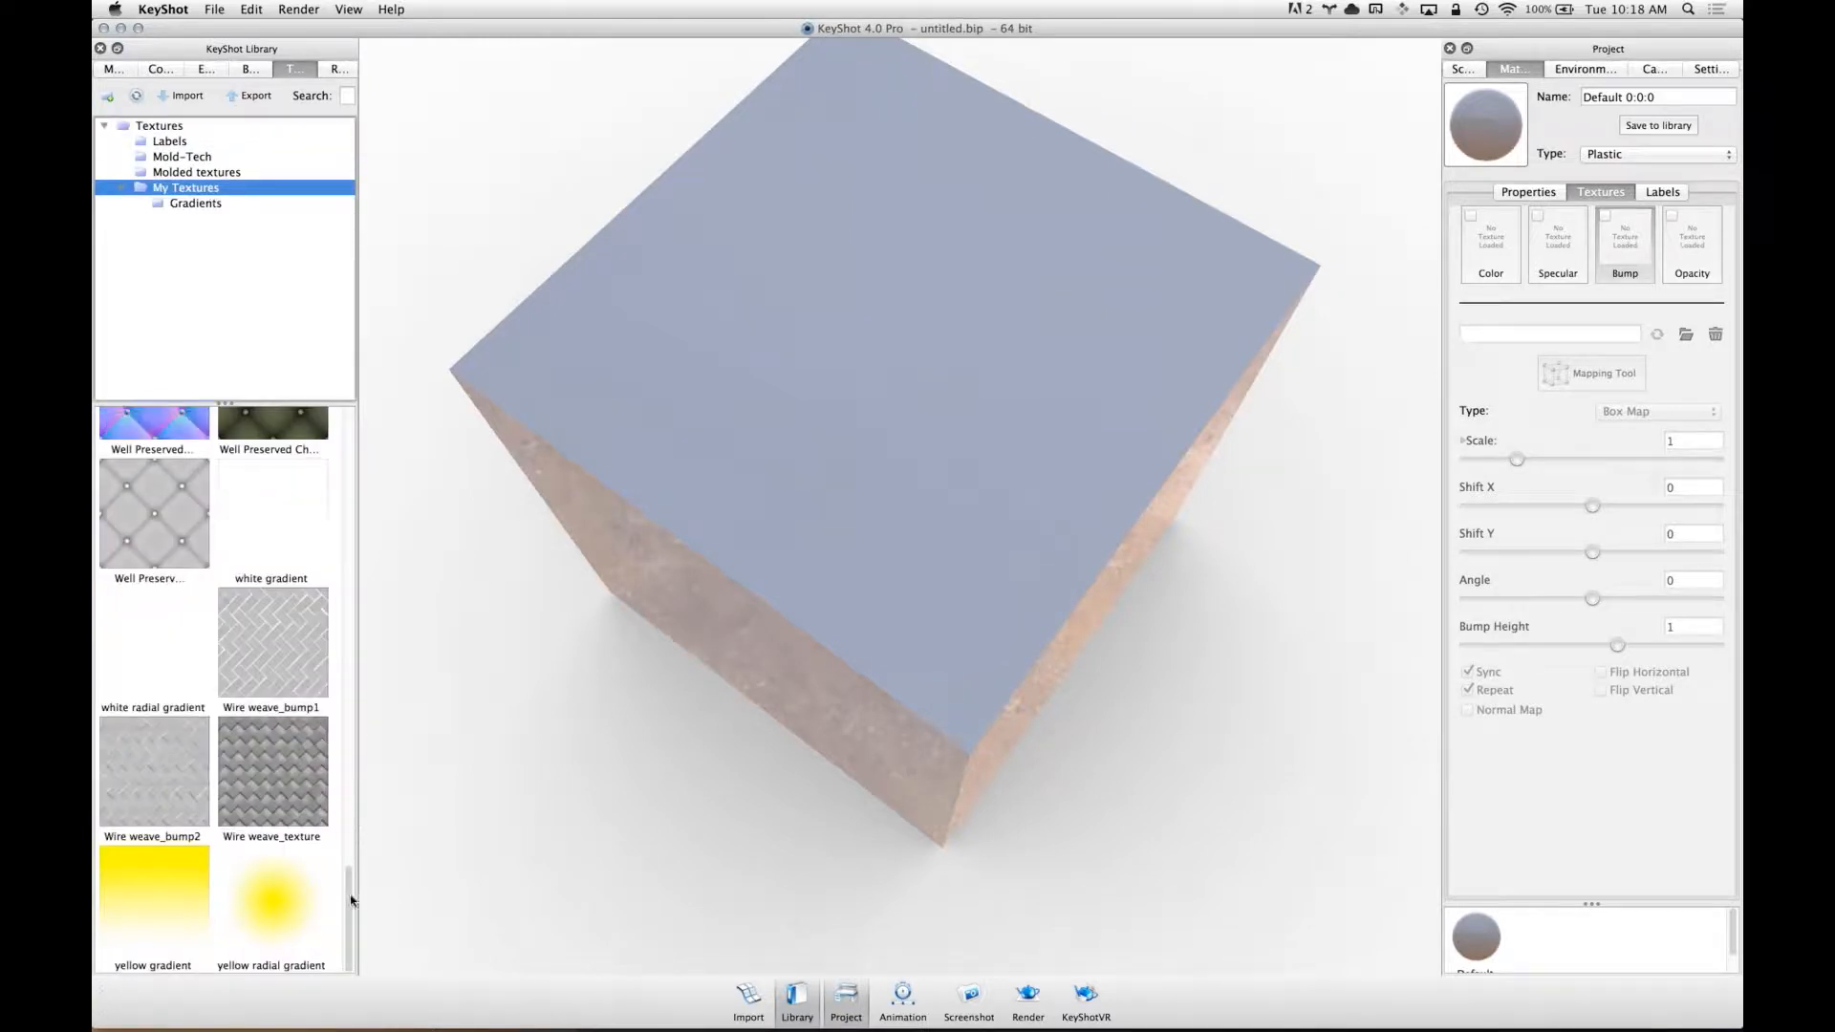
drag(350, 929, 363, 411)
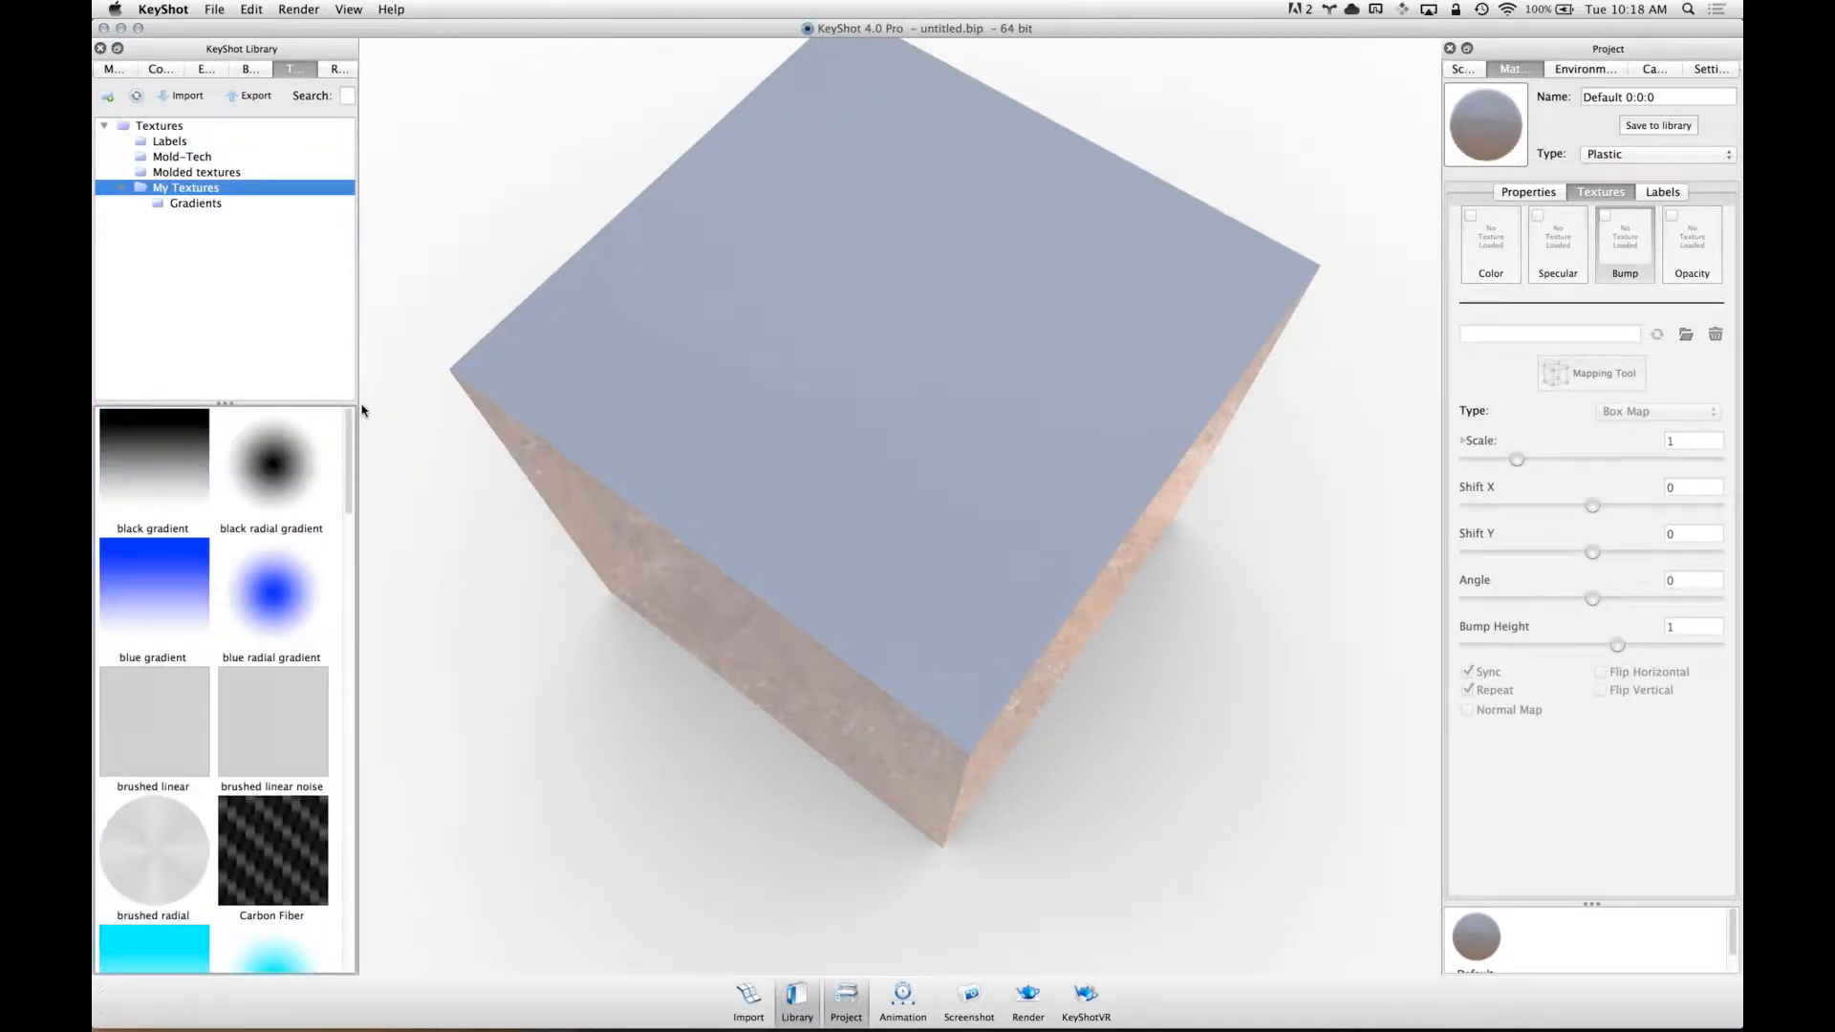
drag(1120, 619, 1318, 307)
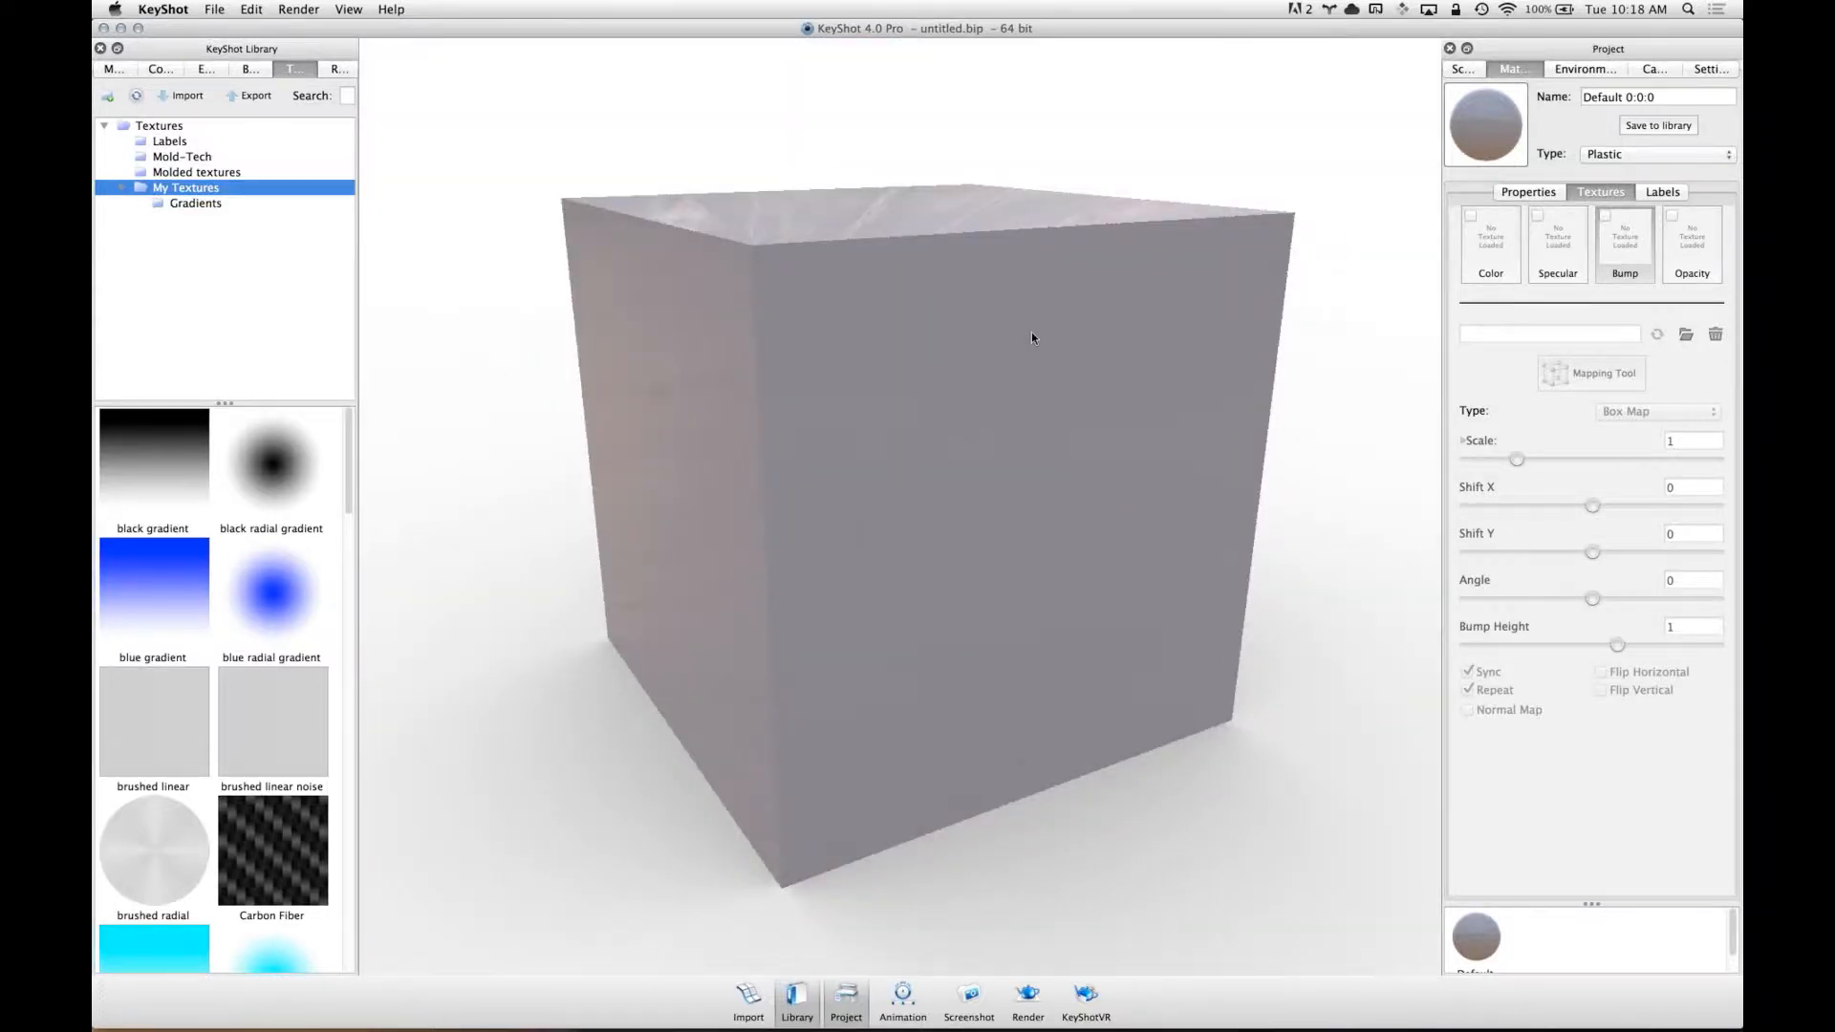
drag(1031, 338, 1105, 365)
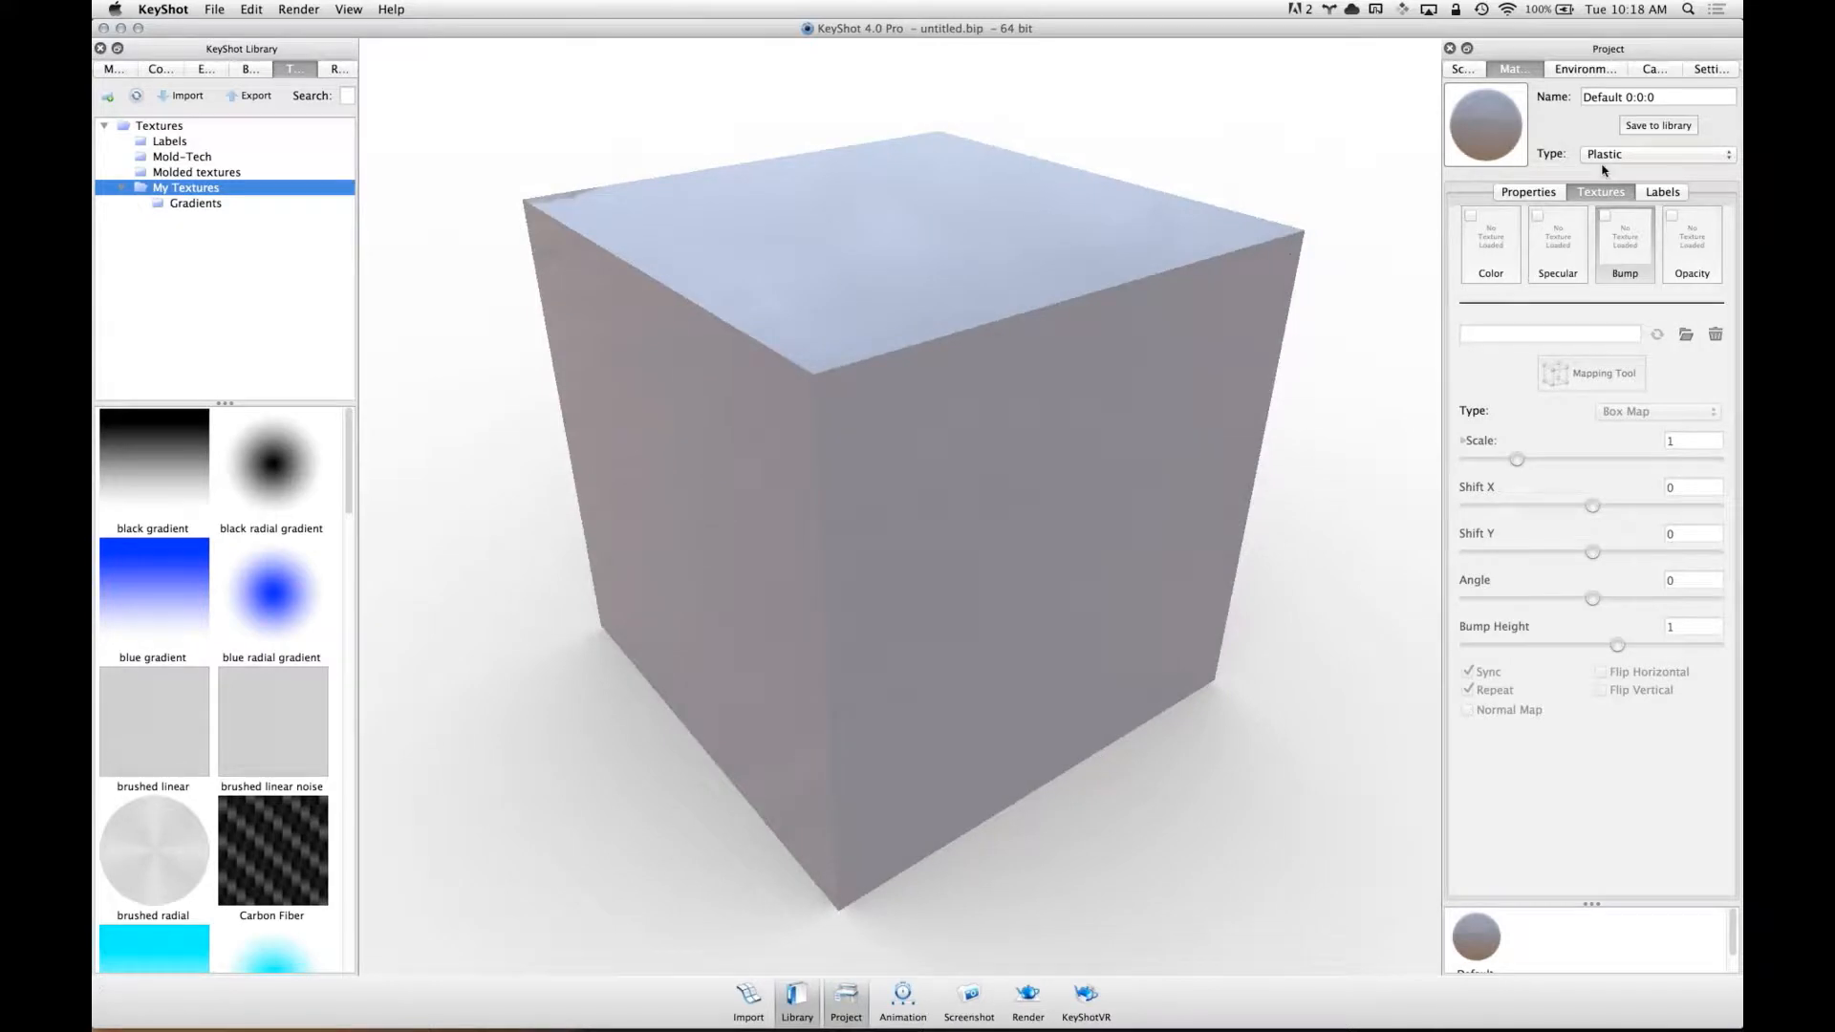
- Change the cube's material type to Metal and inspect its reflections from several angles
click(1664, 157)
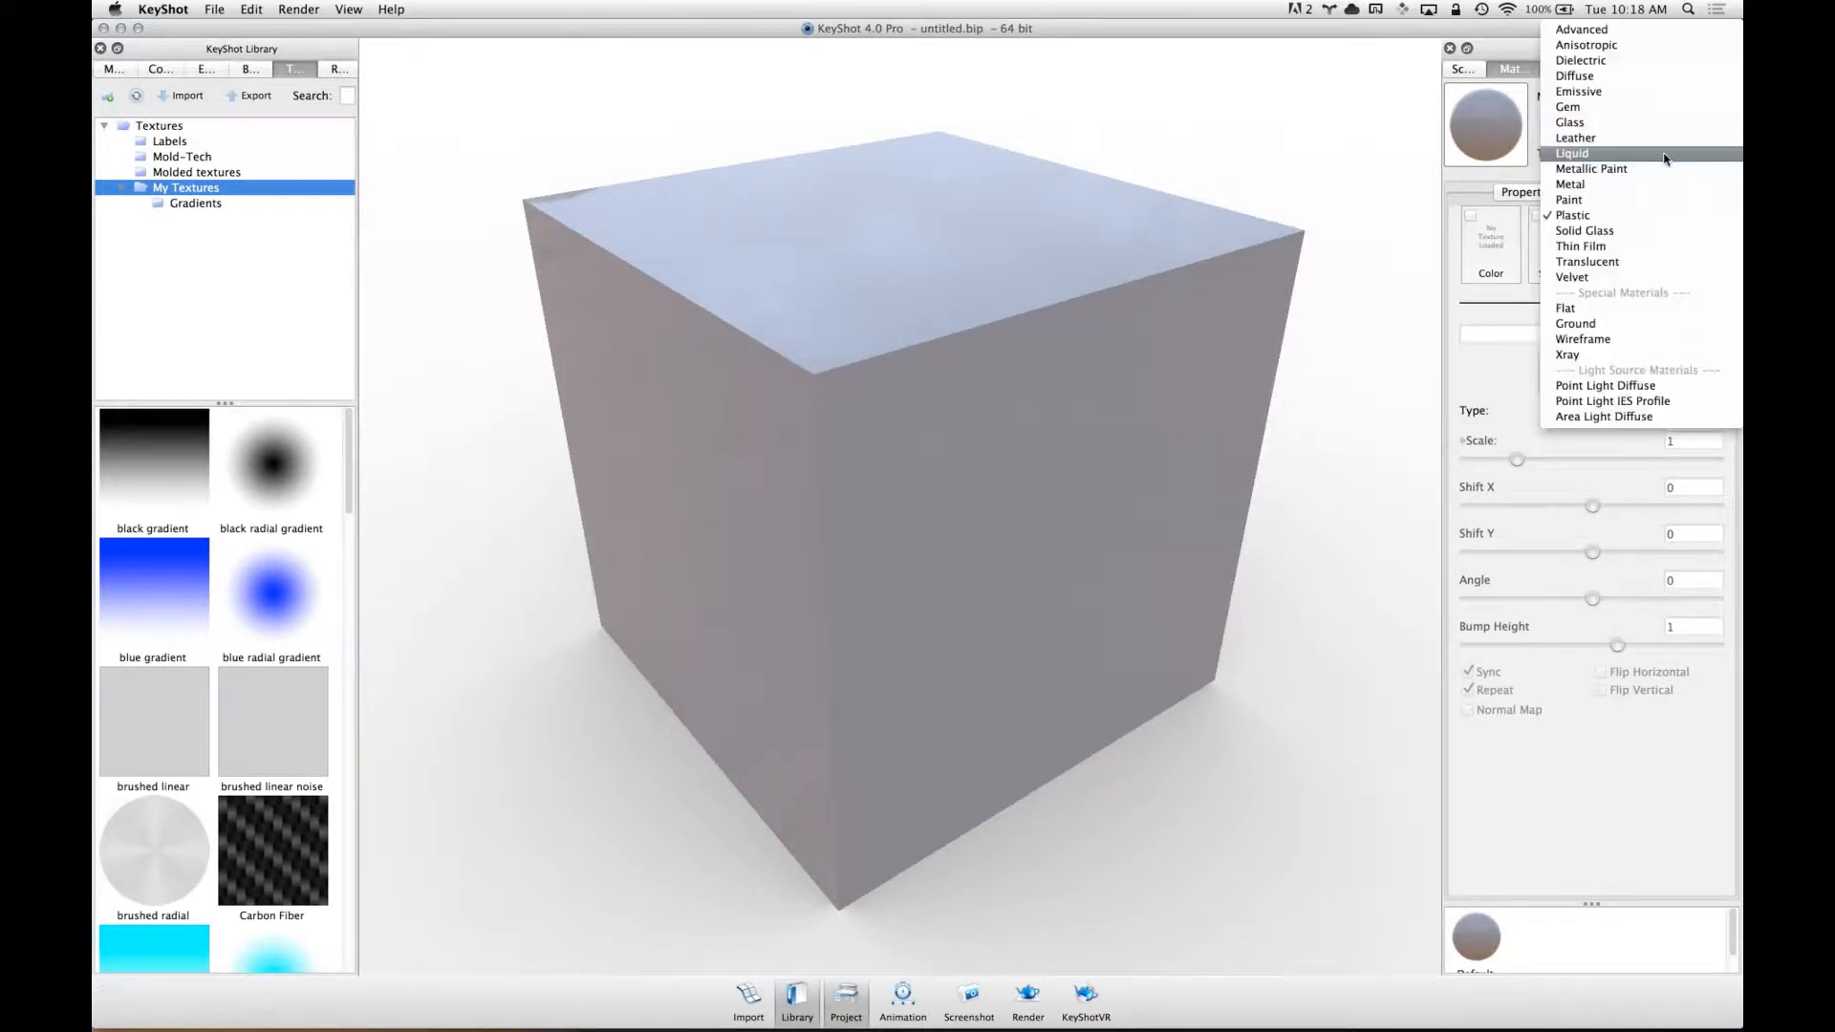
click(1617, 186)
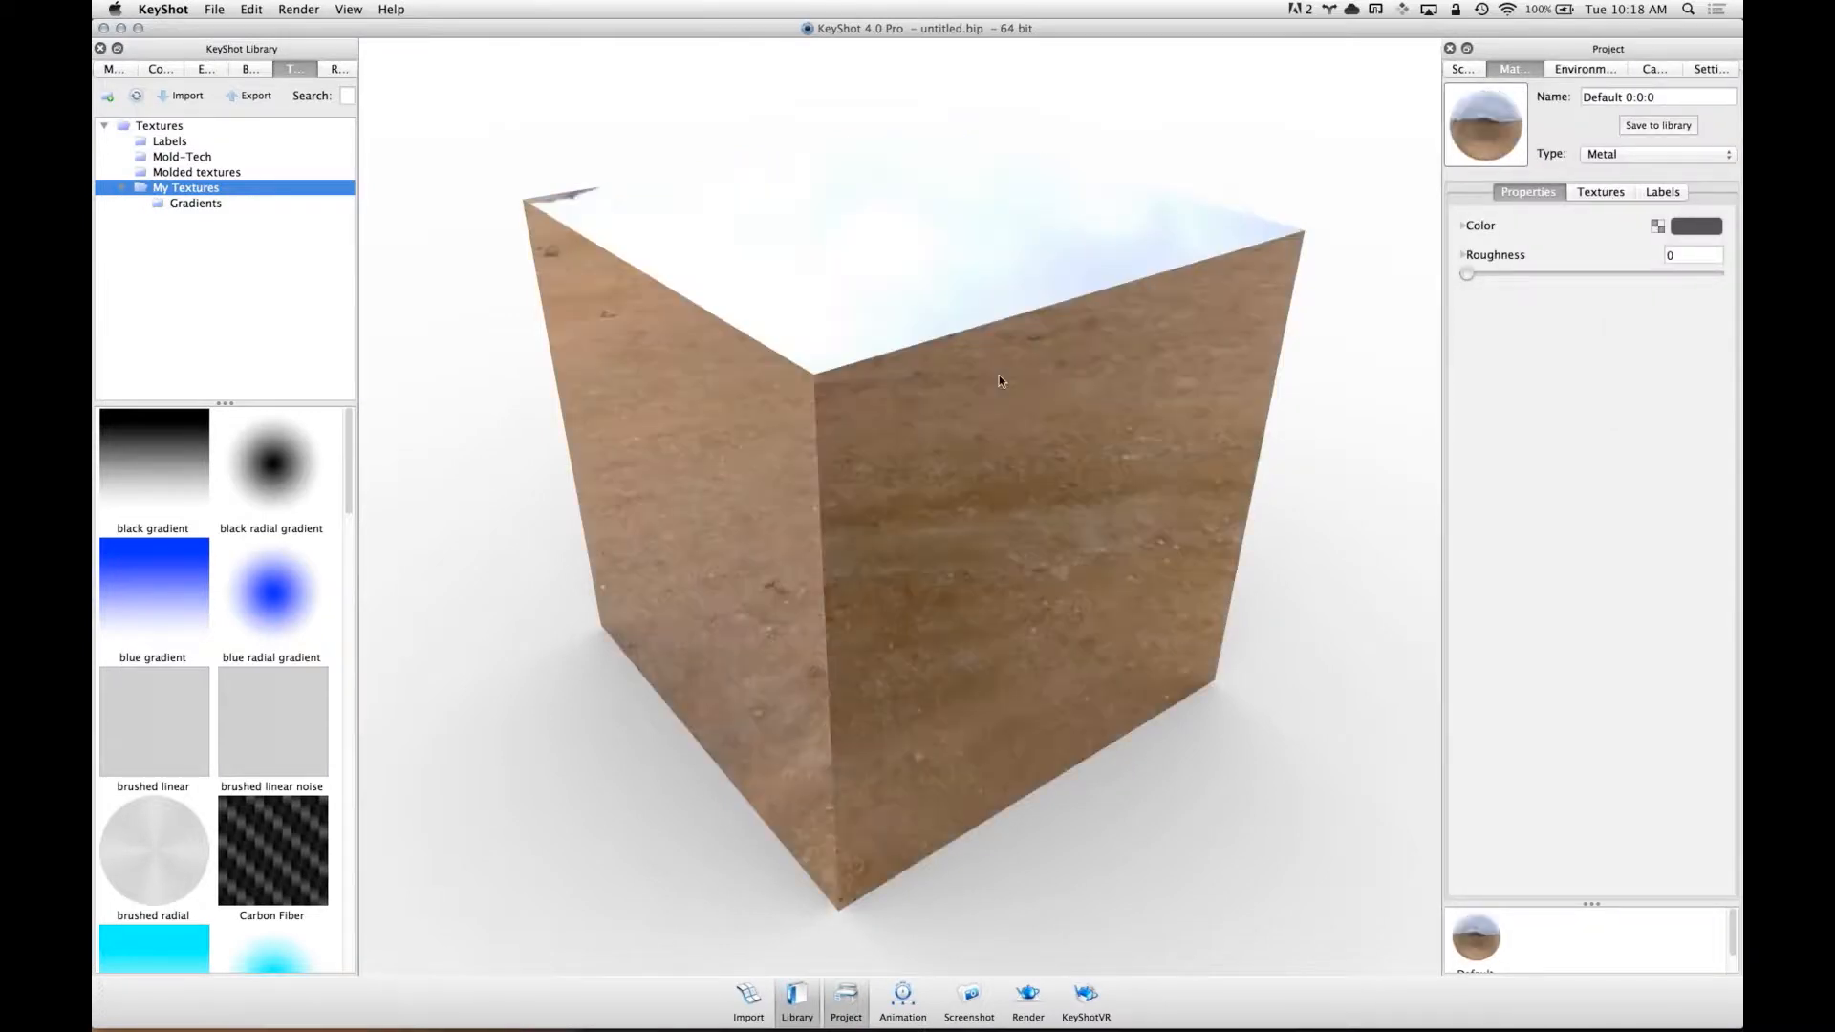
drag(1005, 502, 938, 627)
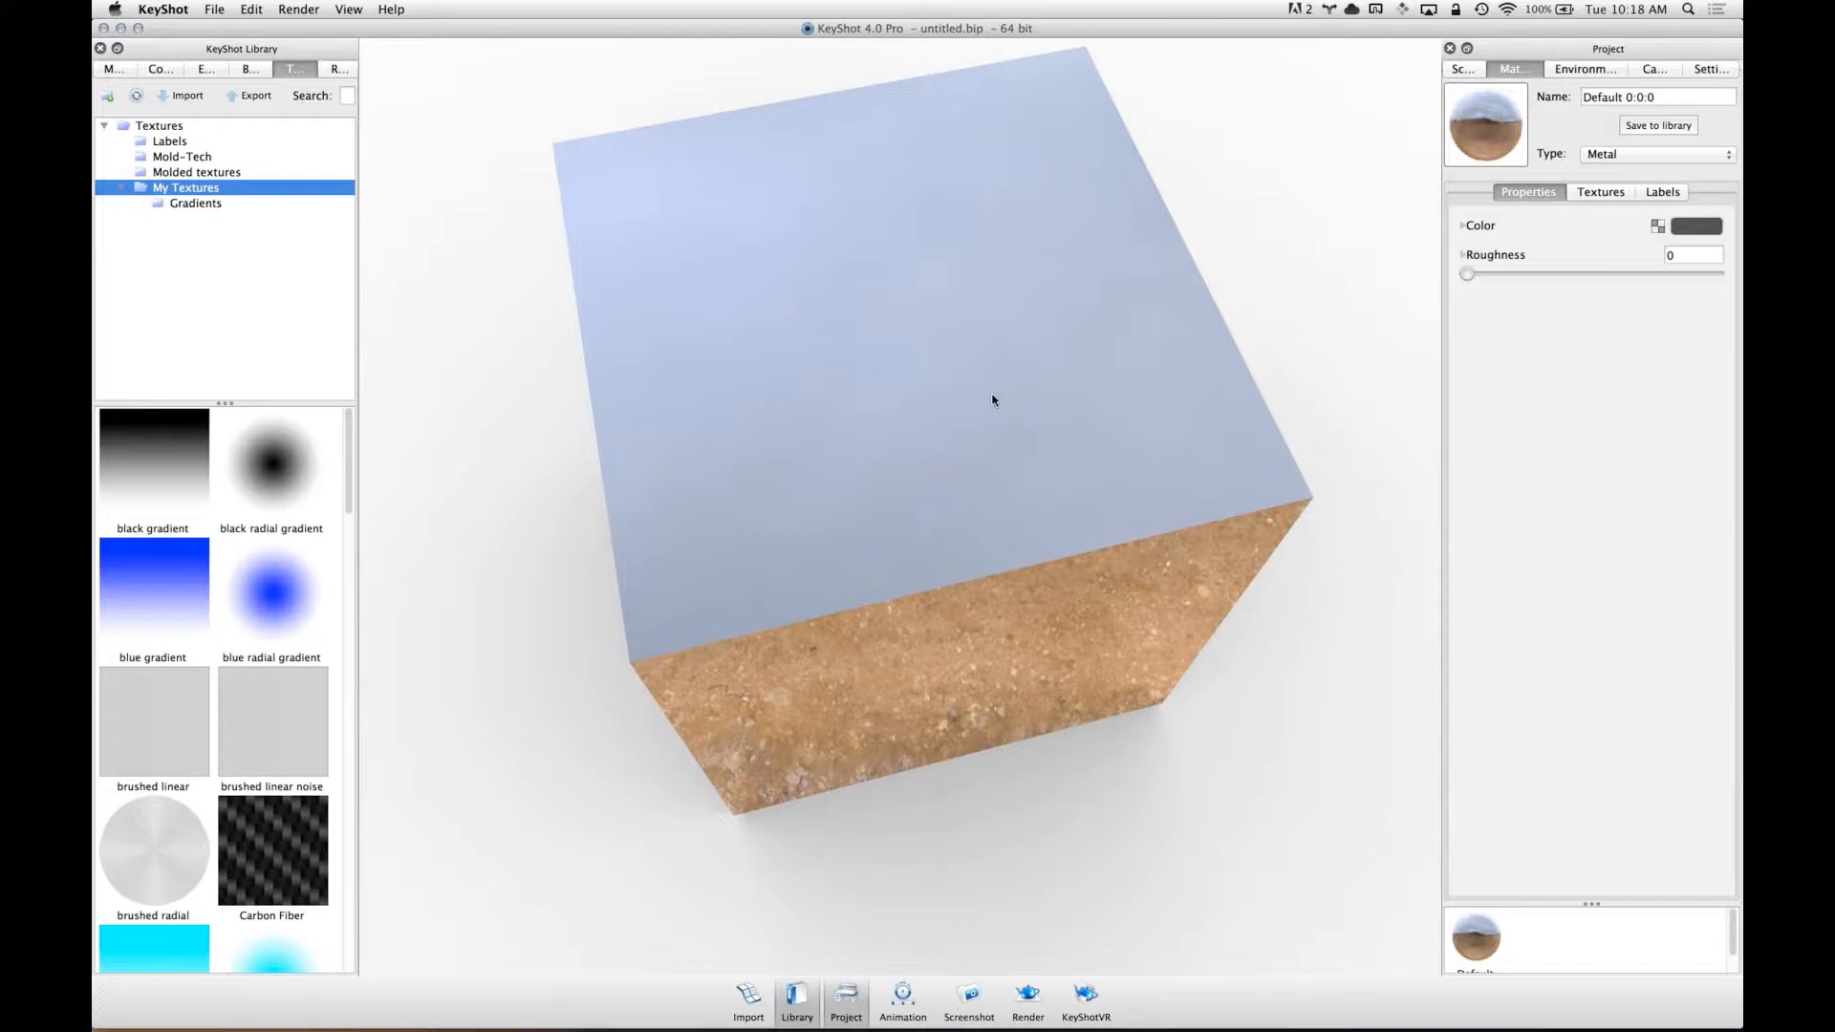
drag(1074, 529, 1202, 315)
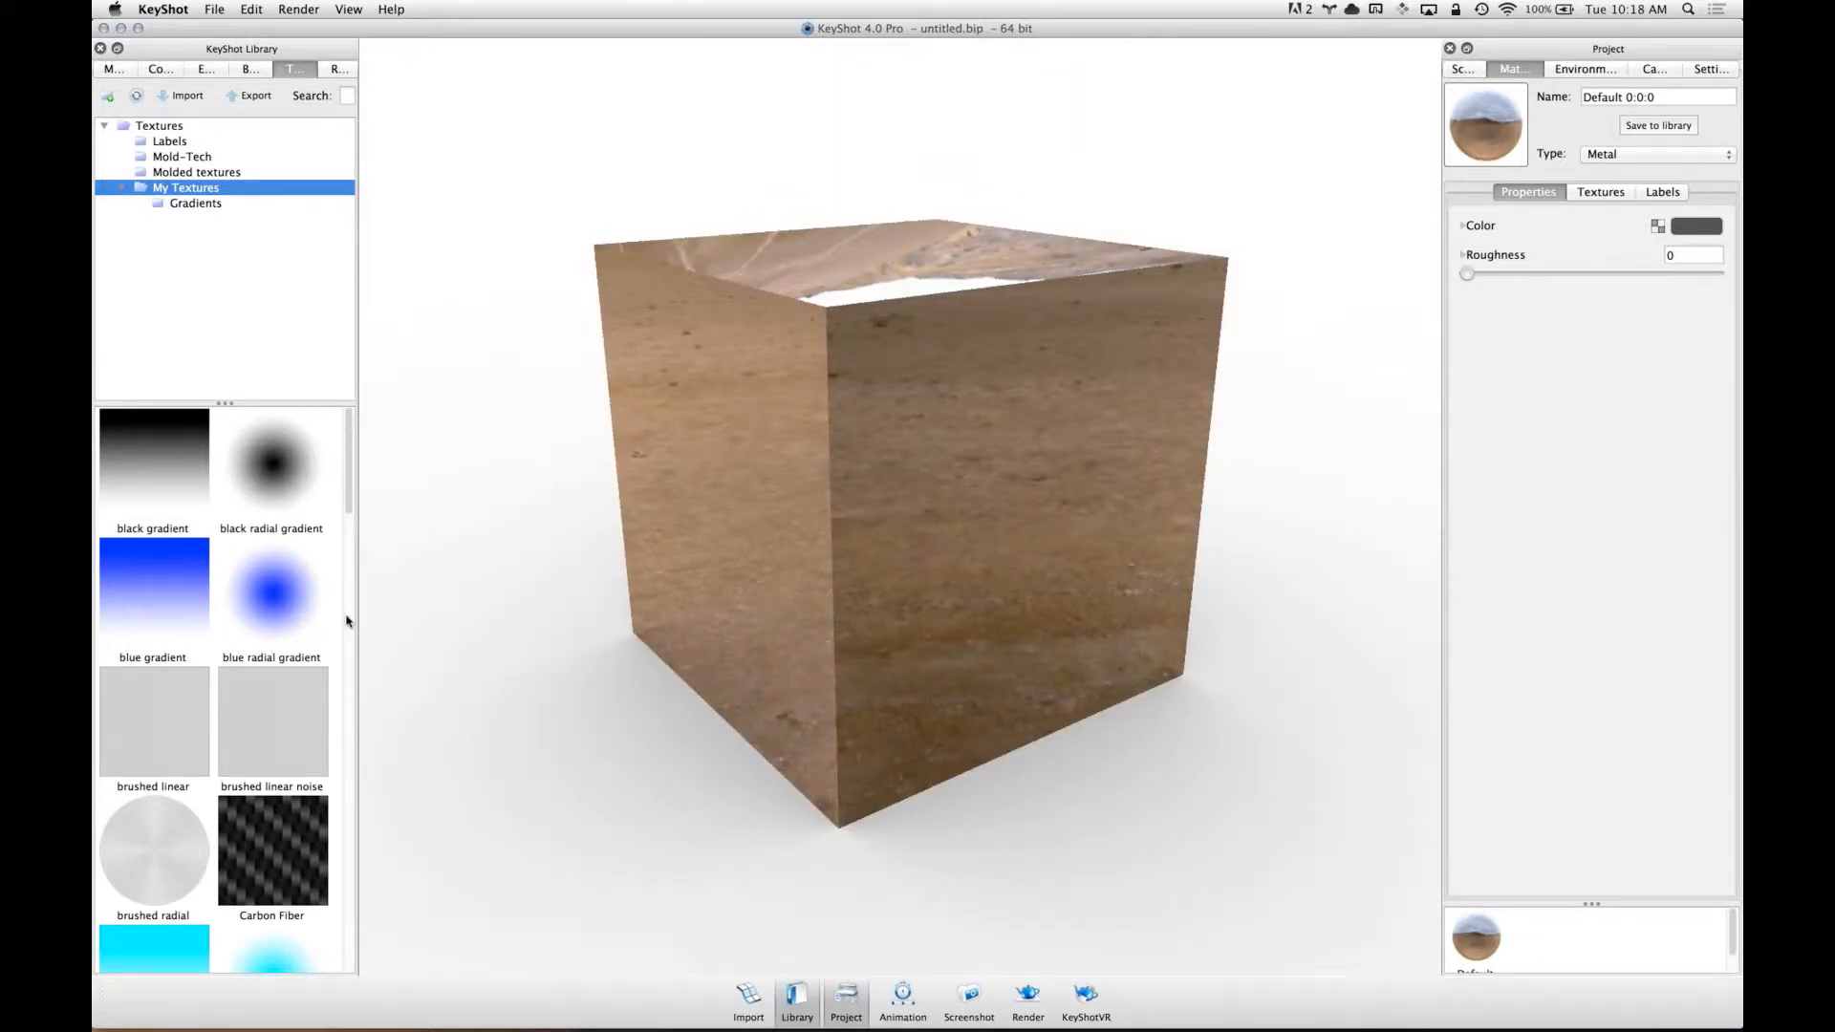
- Select the brushed linear texture in the My Textures folder and pause the real-time rendering
scroll(350, 467, down, 2)
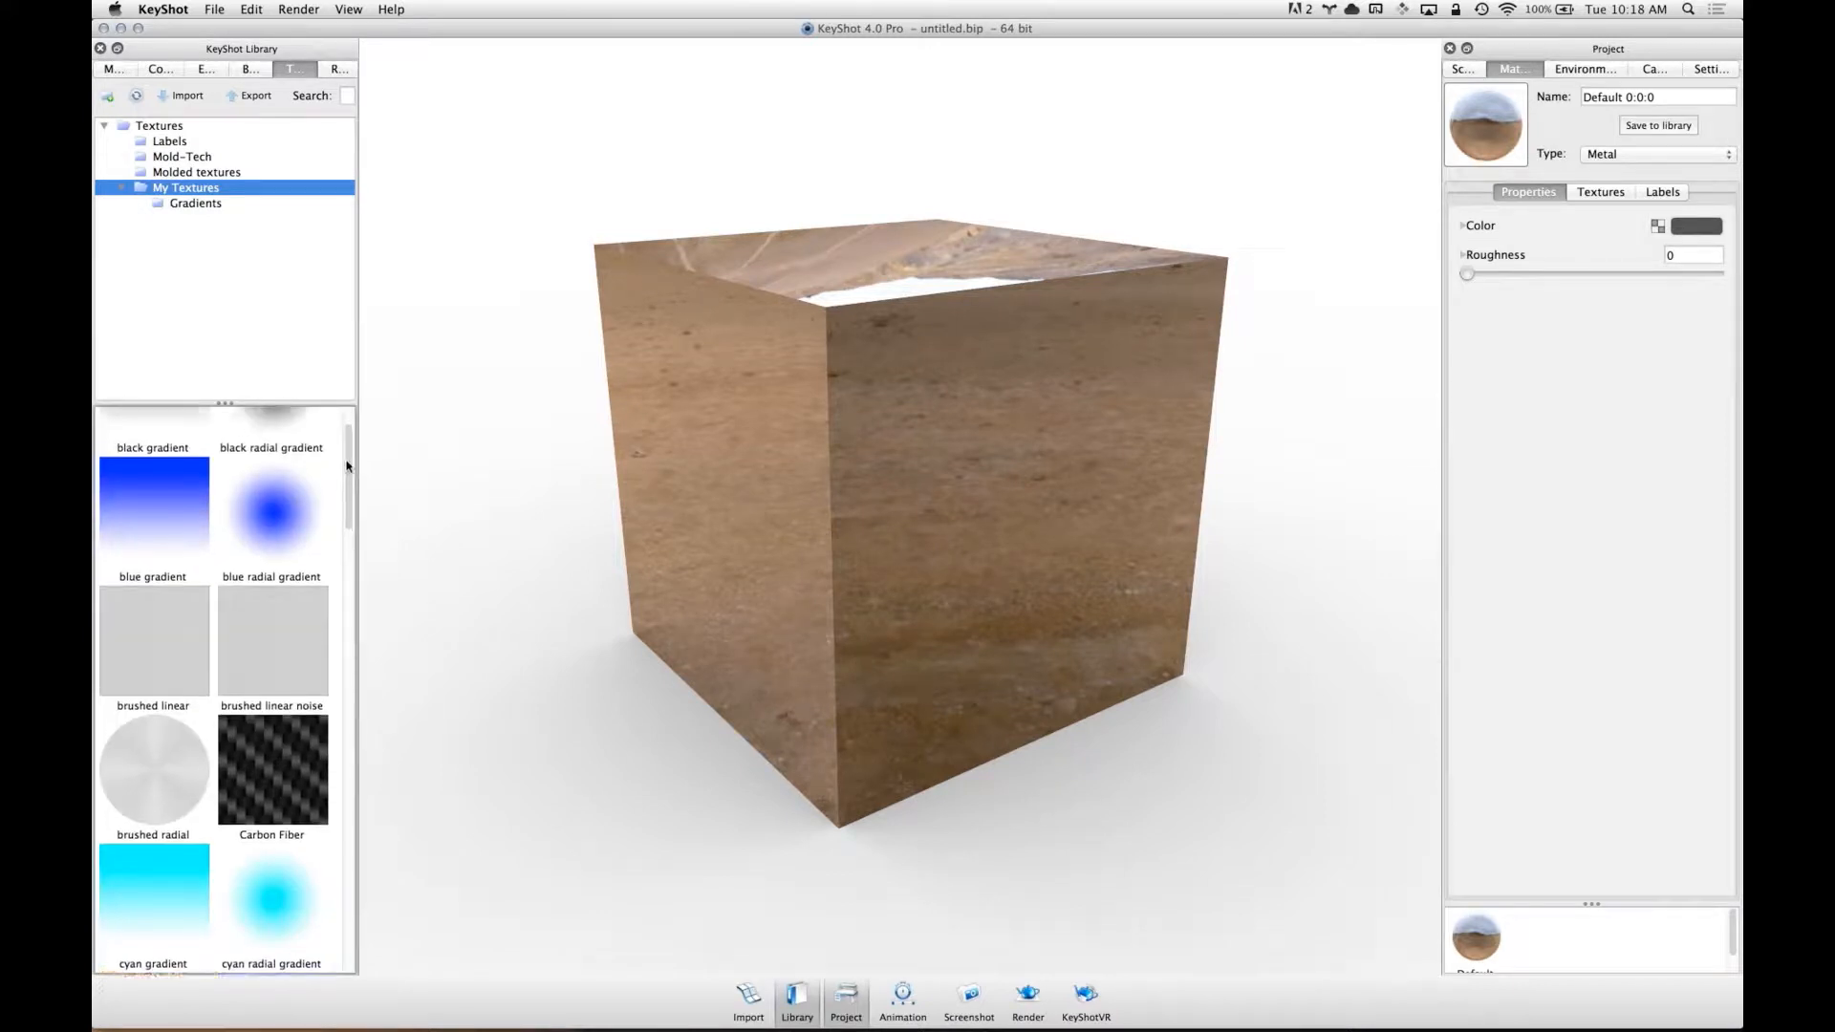
click(279, 678)
click(187, 649)
click(280, 643)
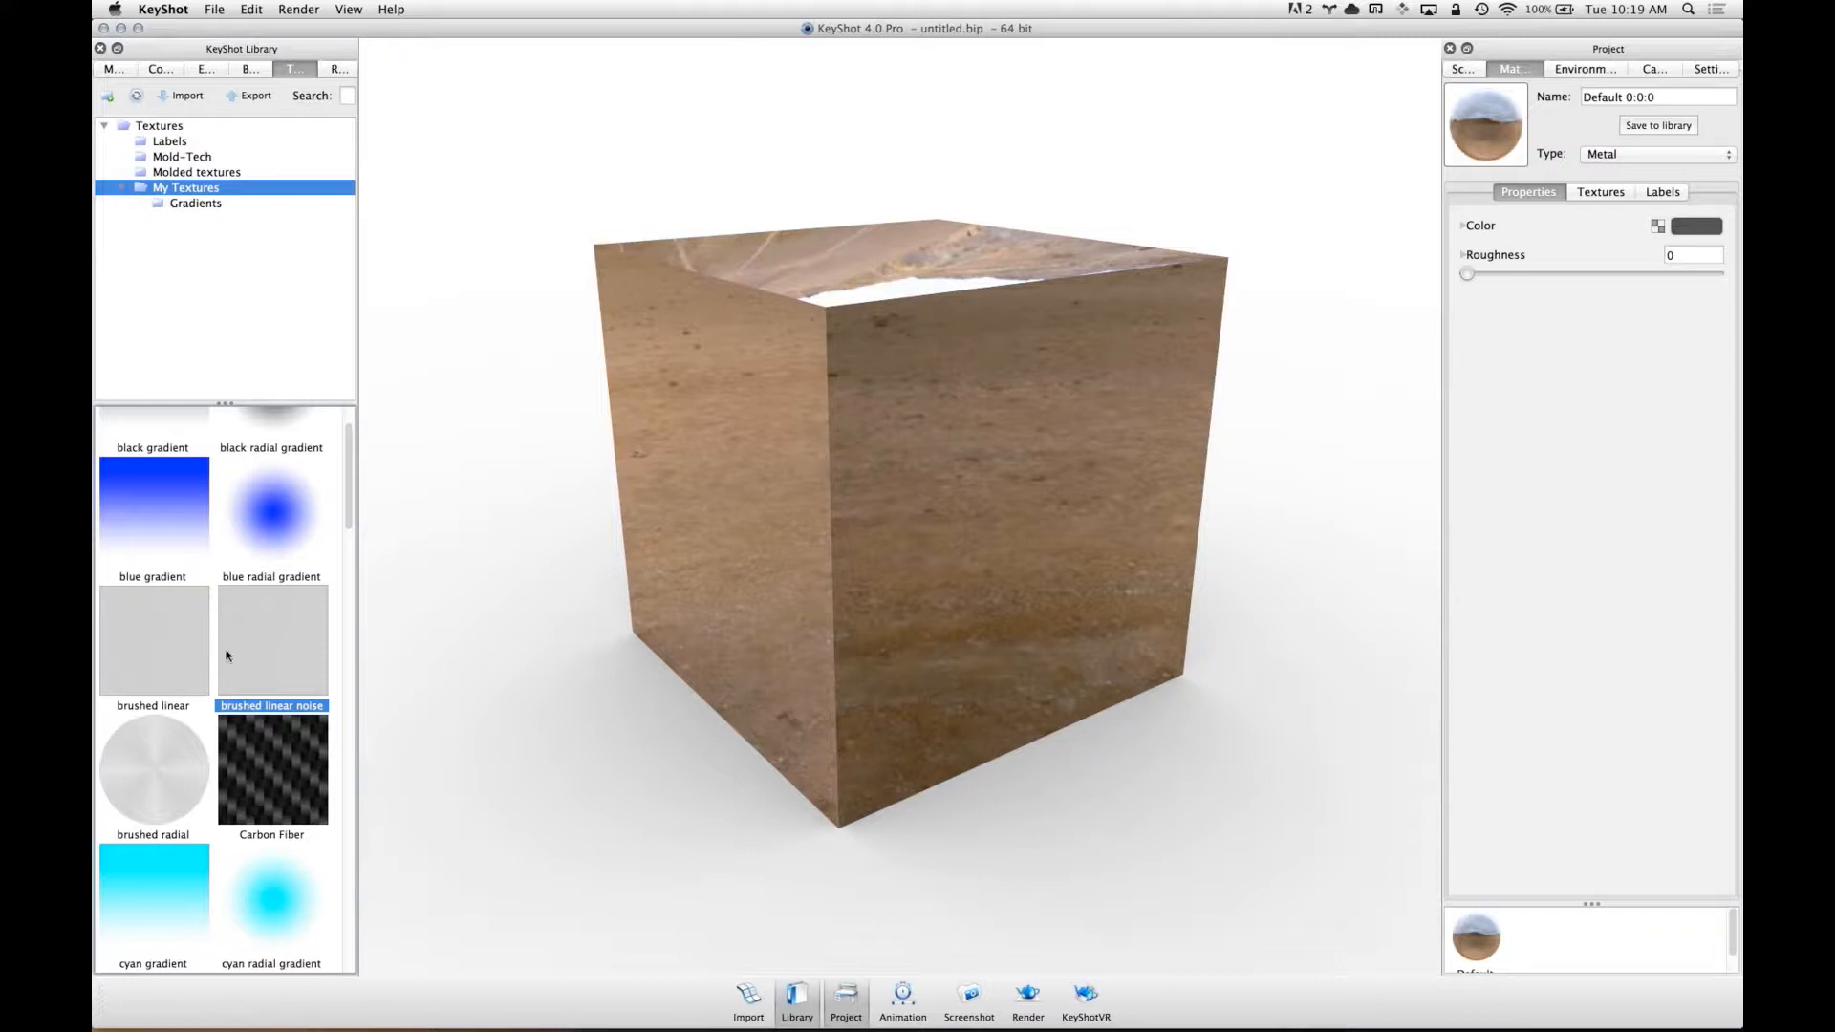
click(149, 663)
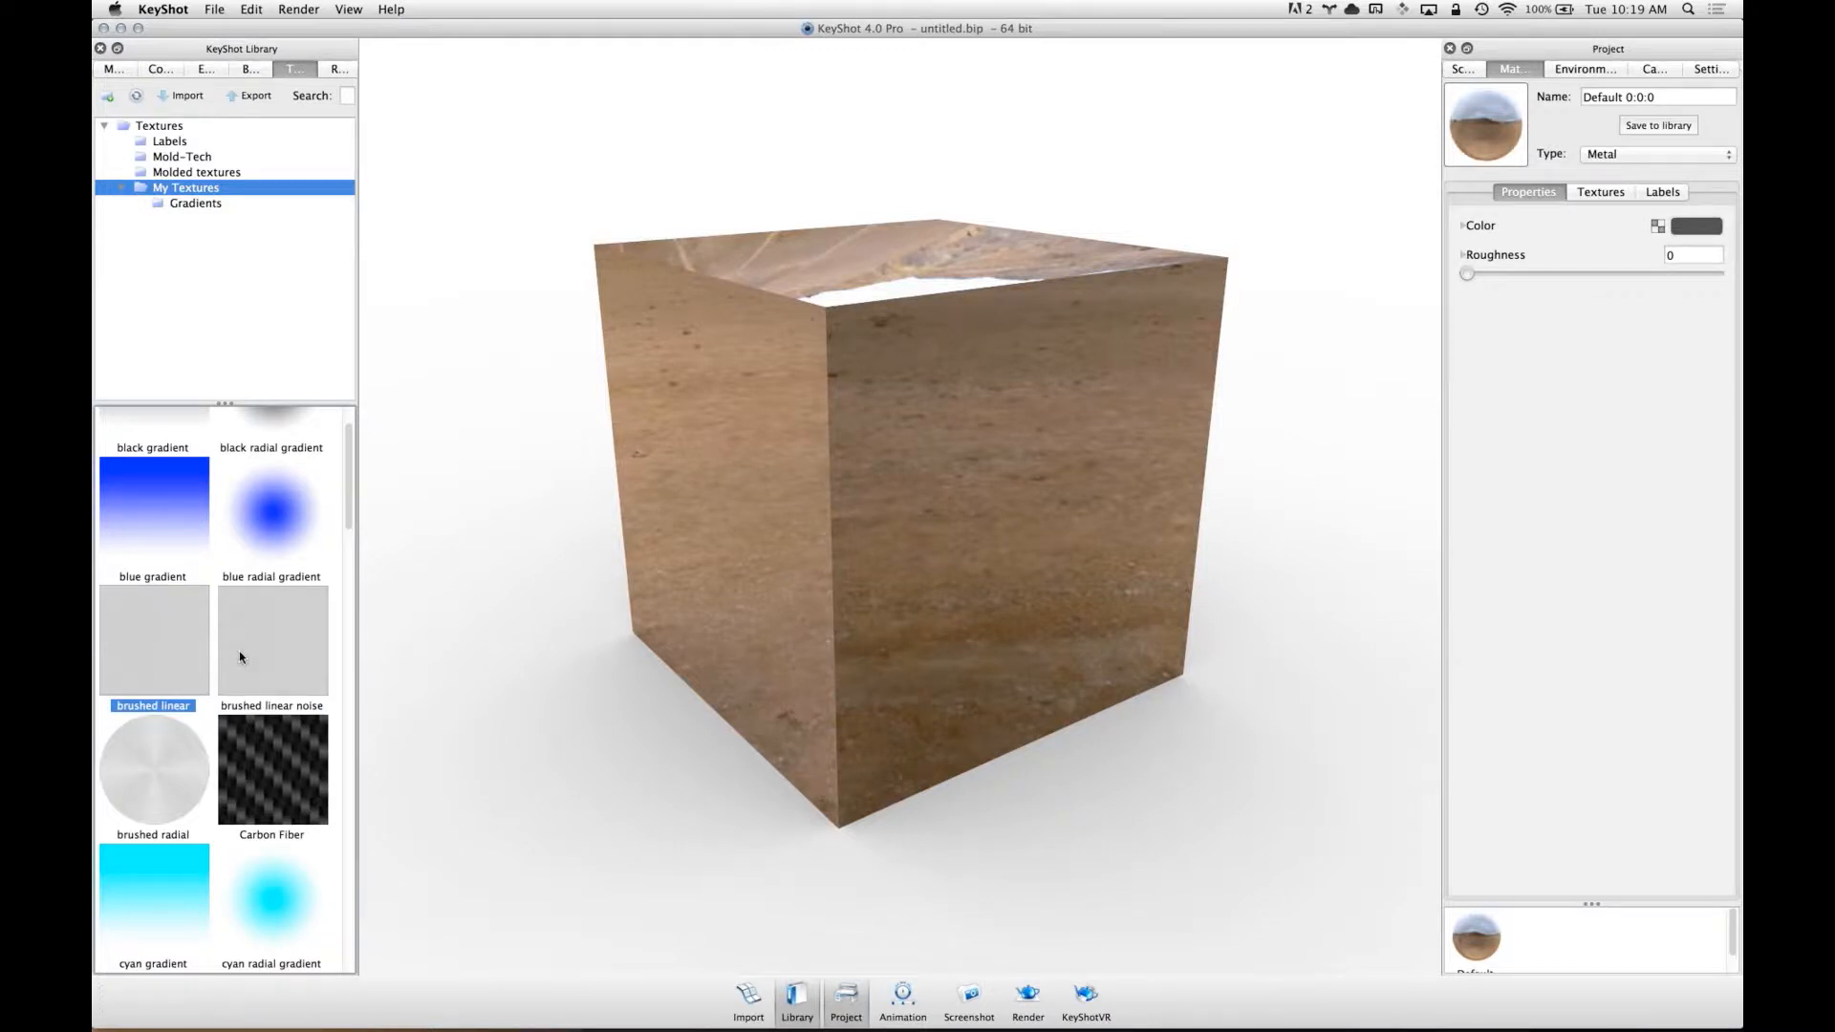
key(p)
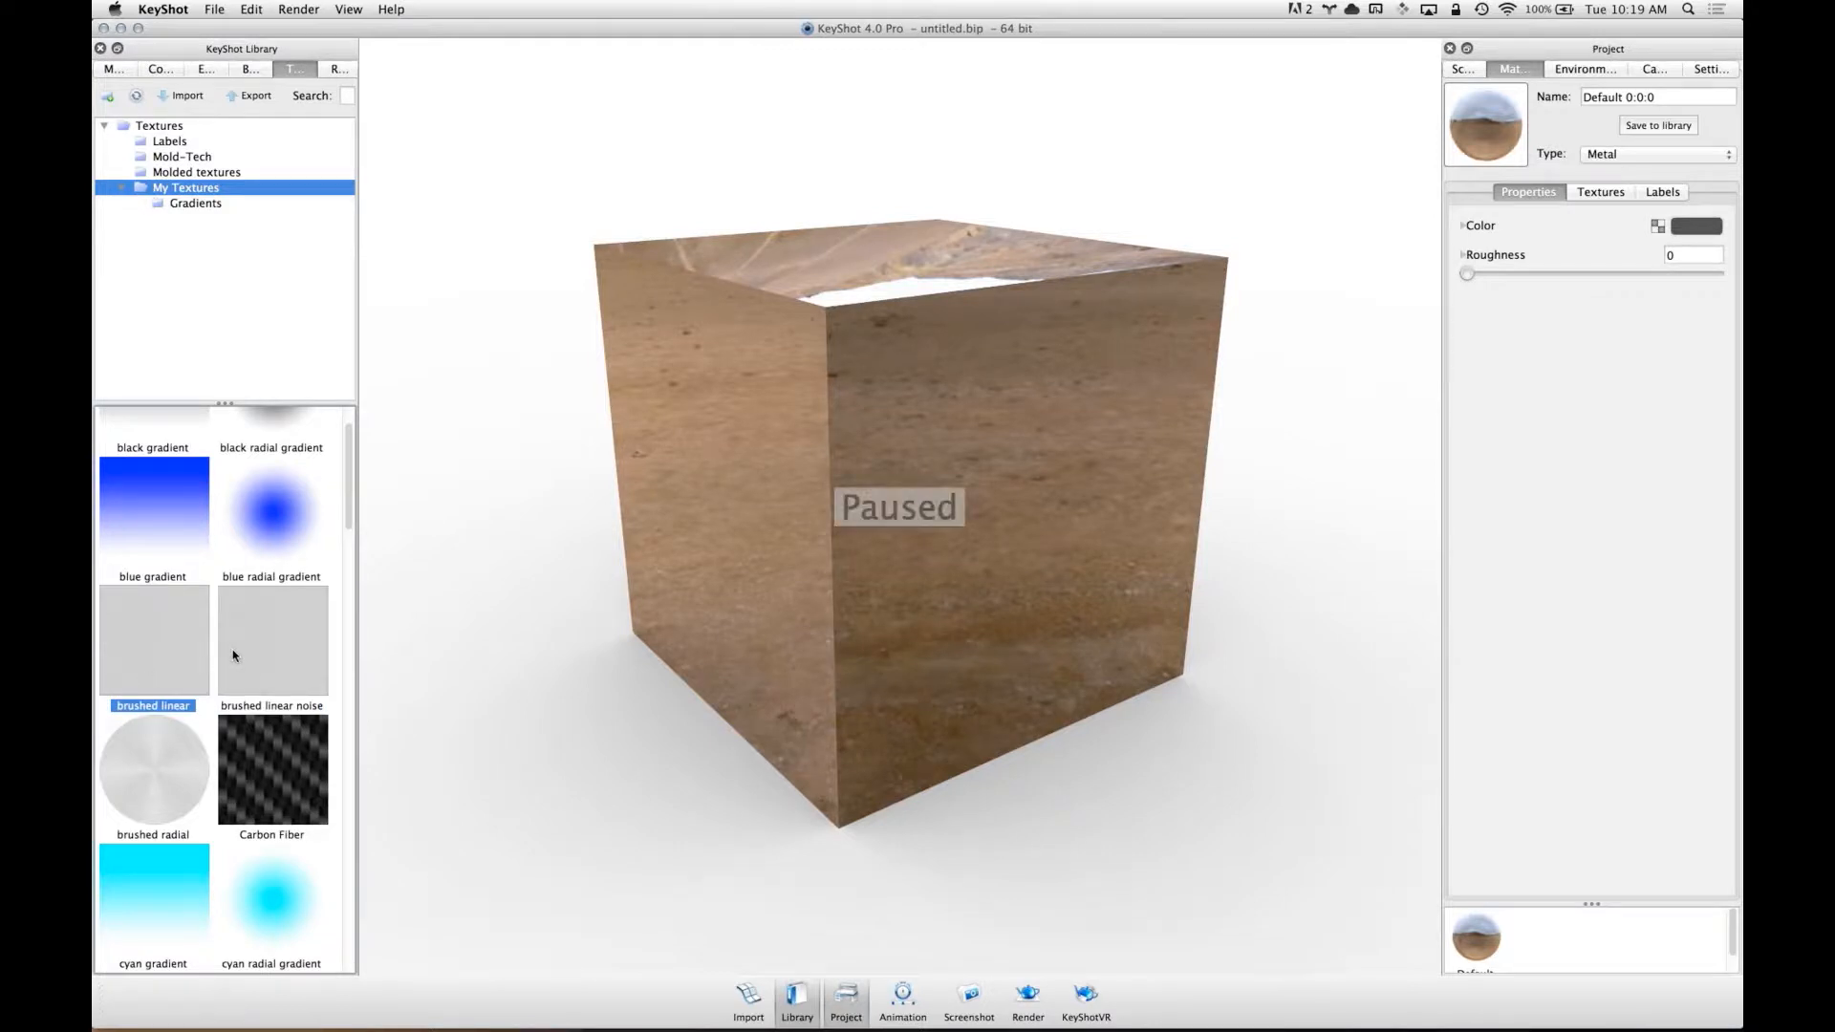
- Switch to Safari and search the Filter Forge filter library for "brushed"
key(super+Tab)
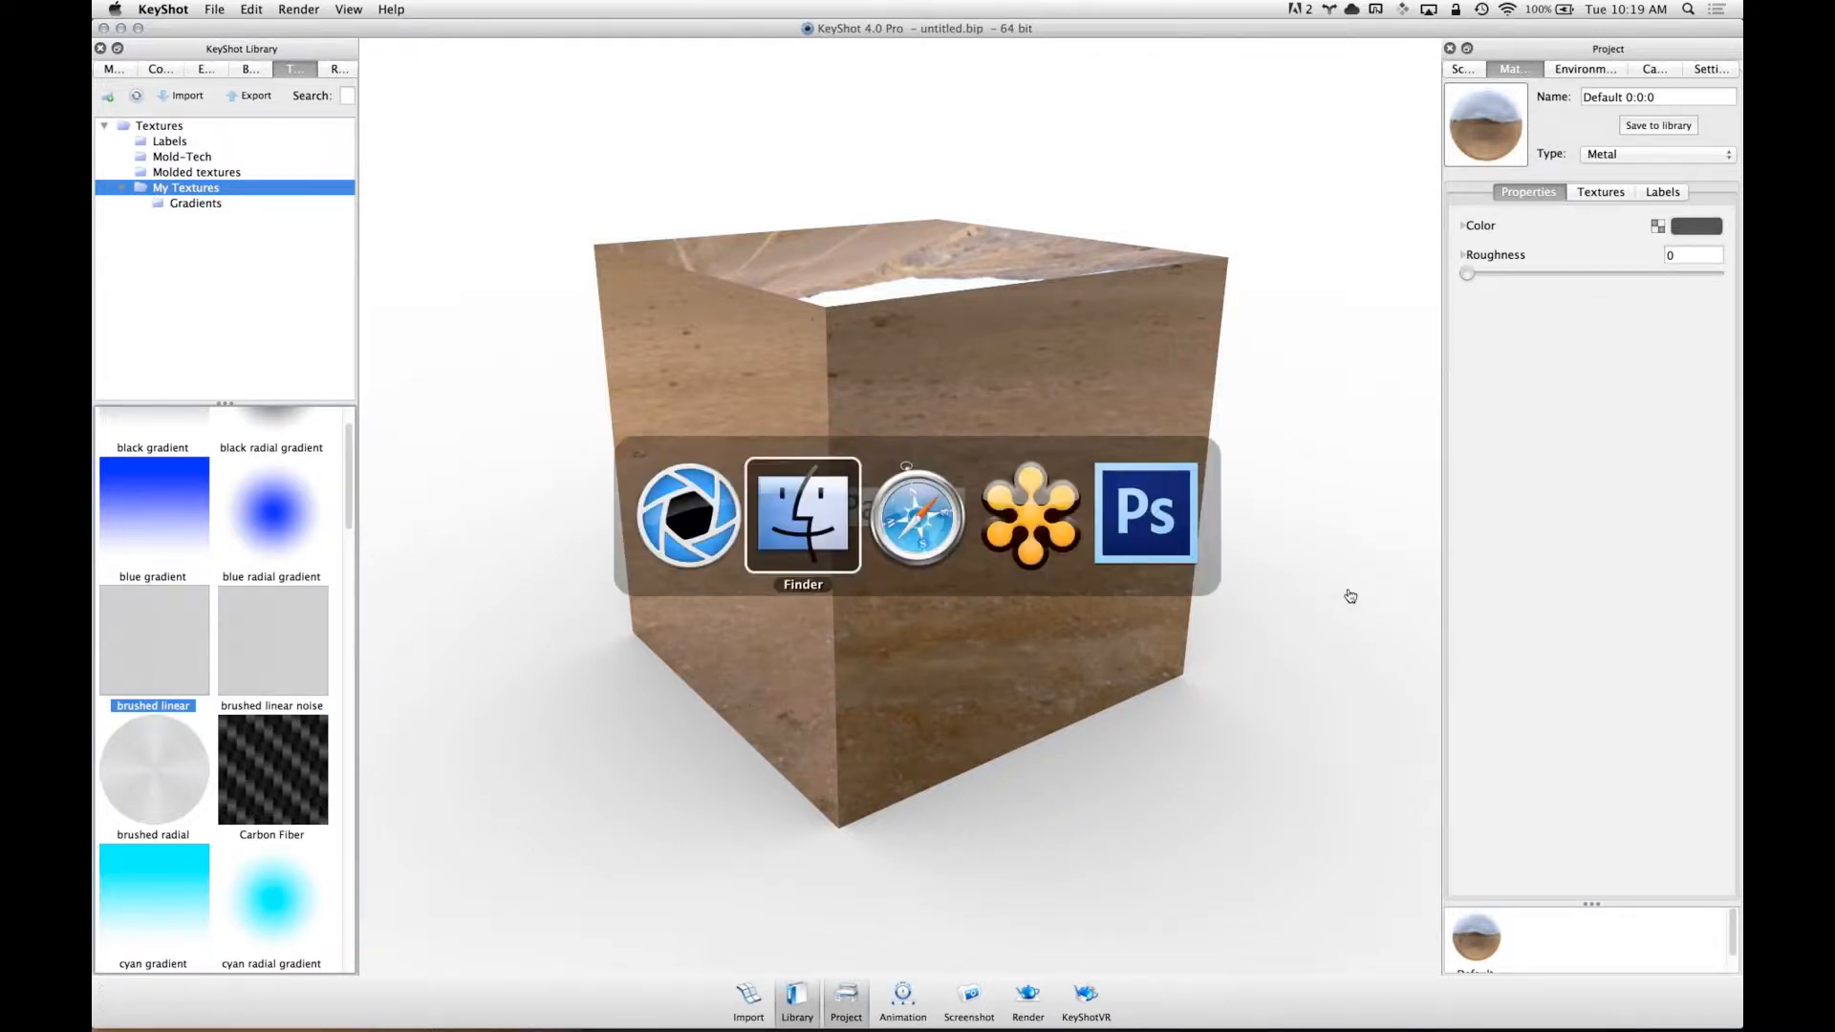
click(963, 537)
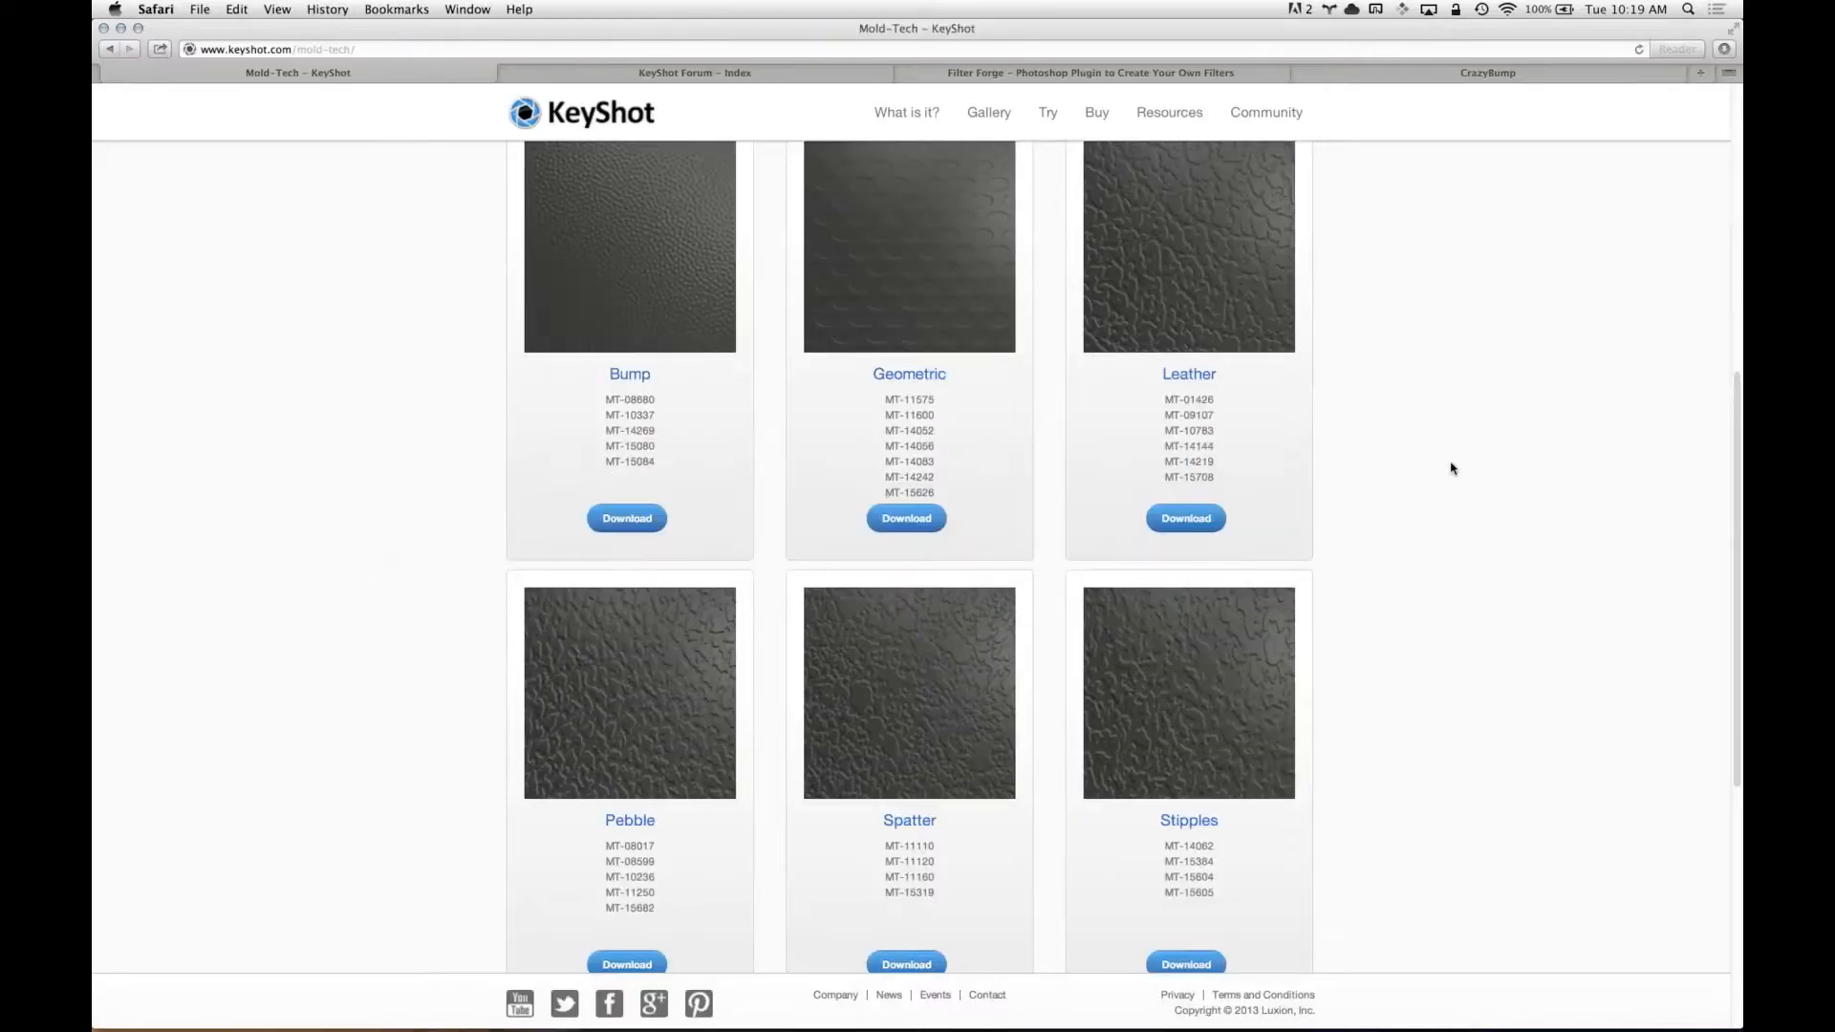
click(1106, 74)
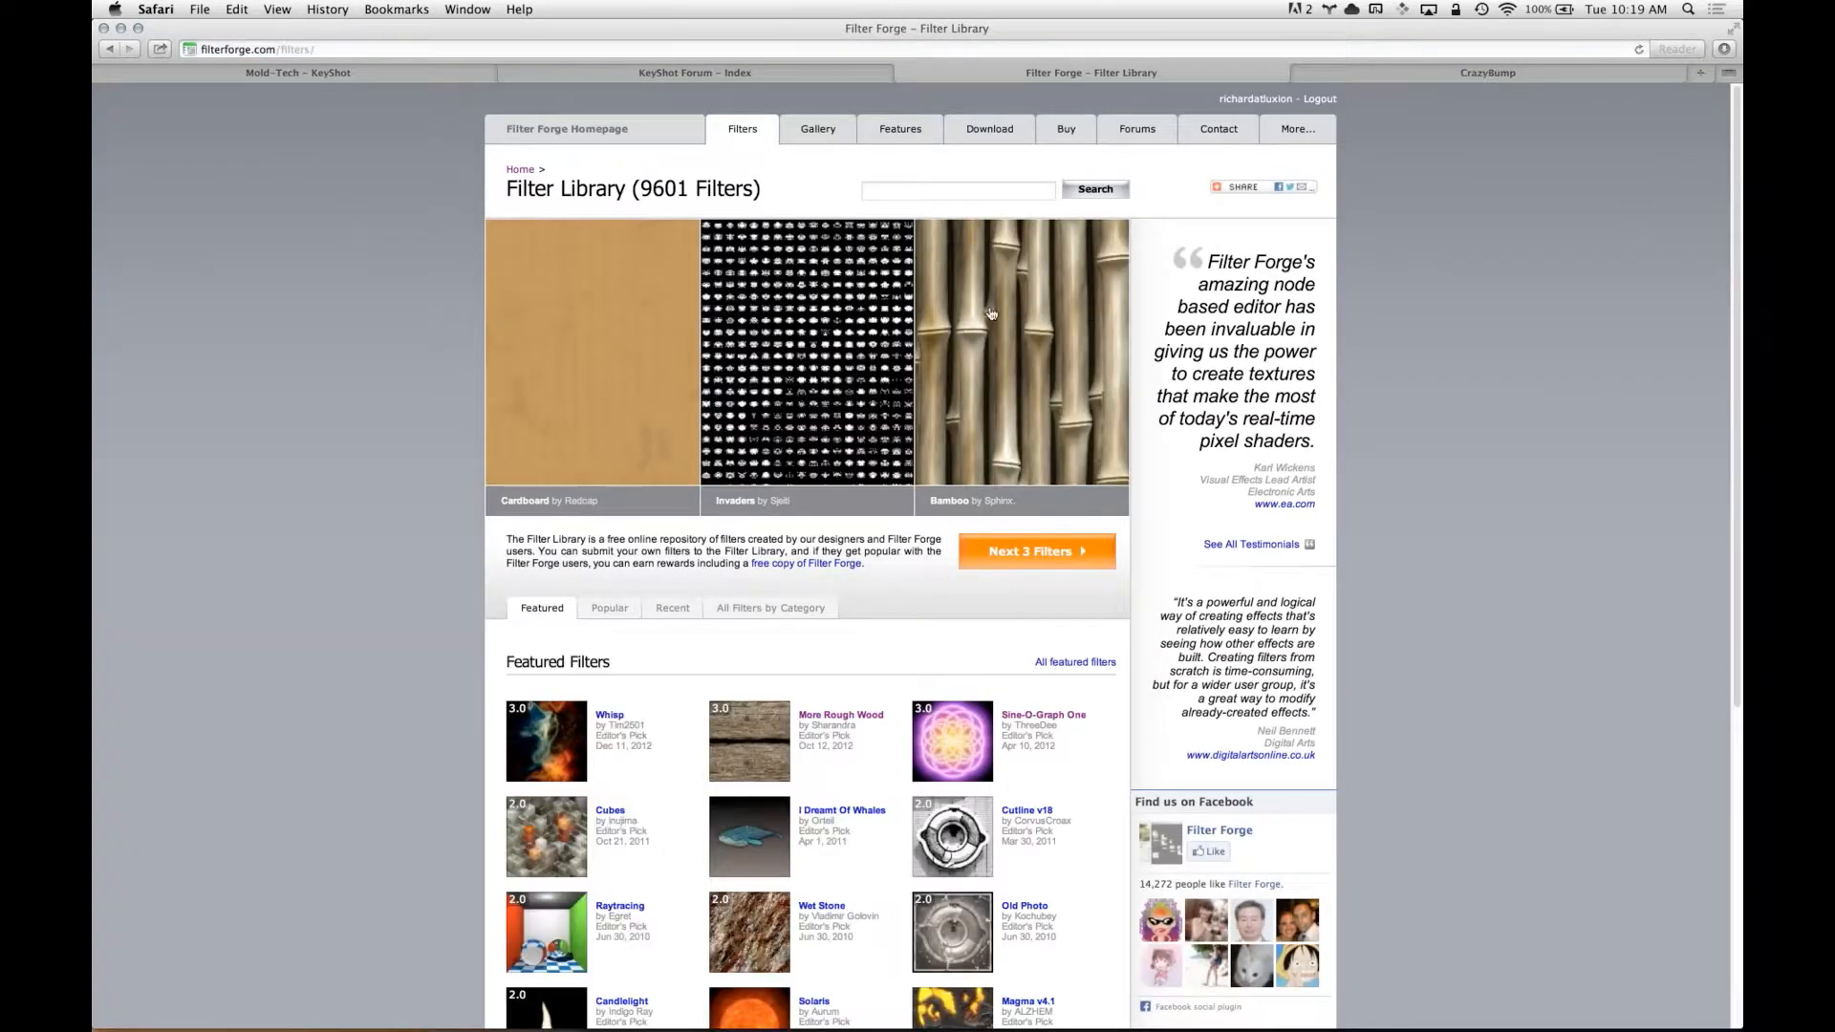
click(990, 186)
text(brushed)
key(Return)
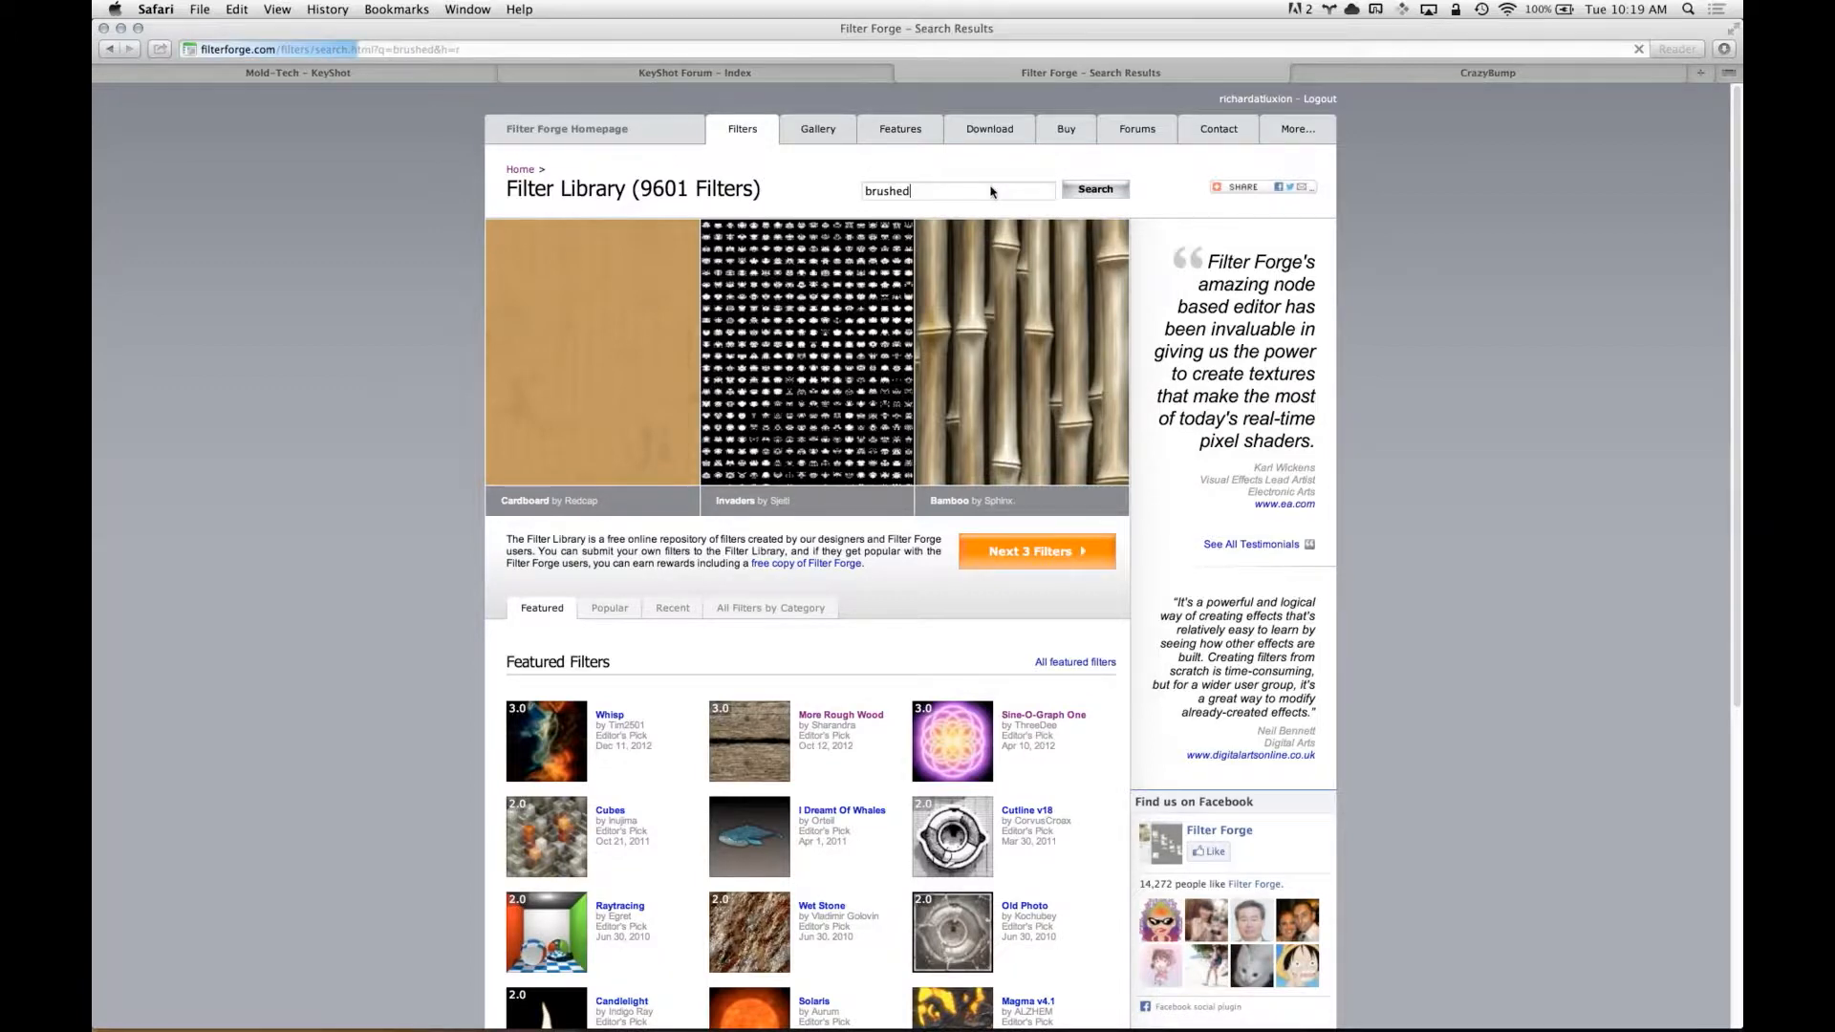
- Find the brushed metal filter in the search results and open it in the Filter Forge application
scroll(329, 427, down, 7)
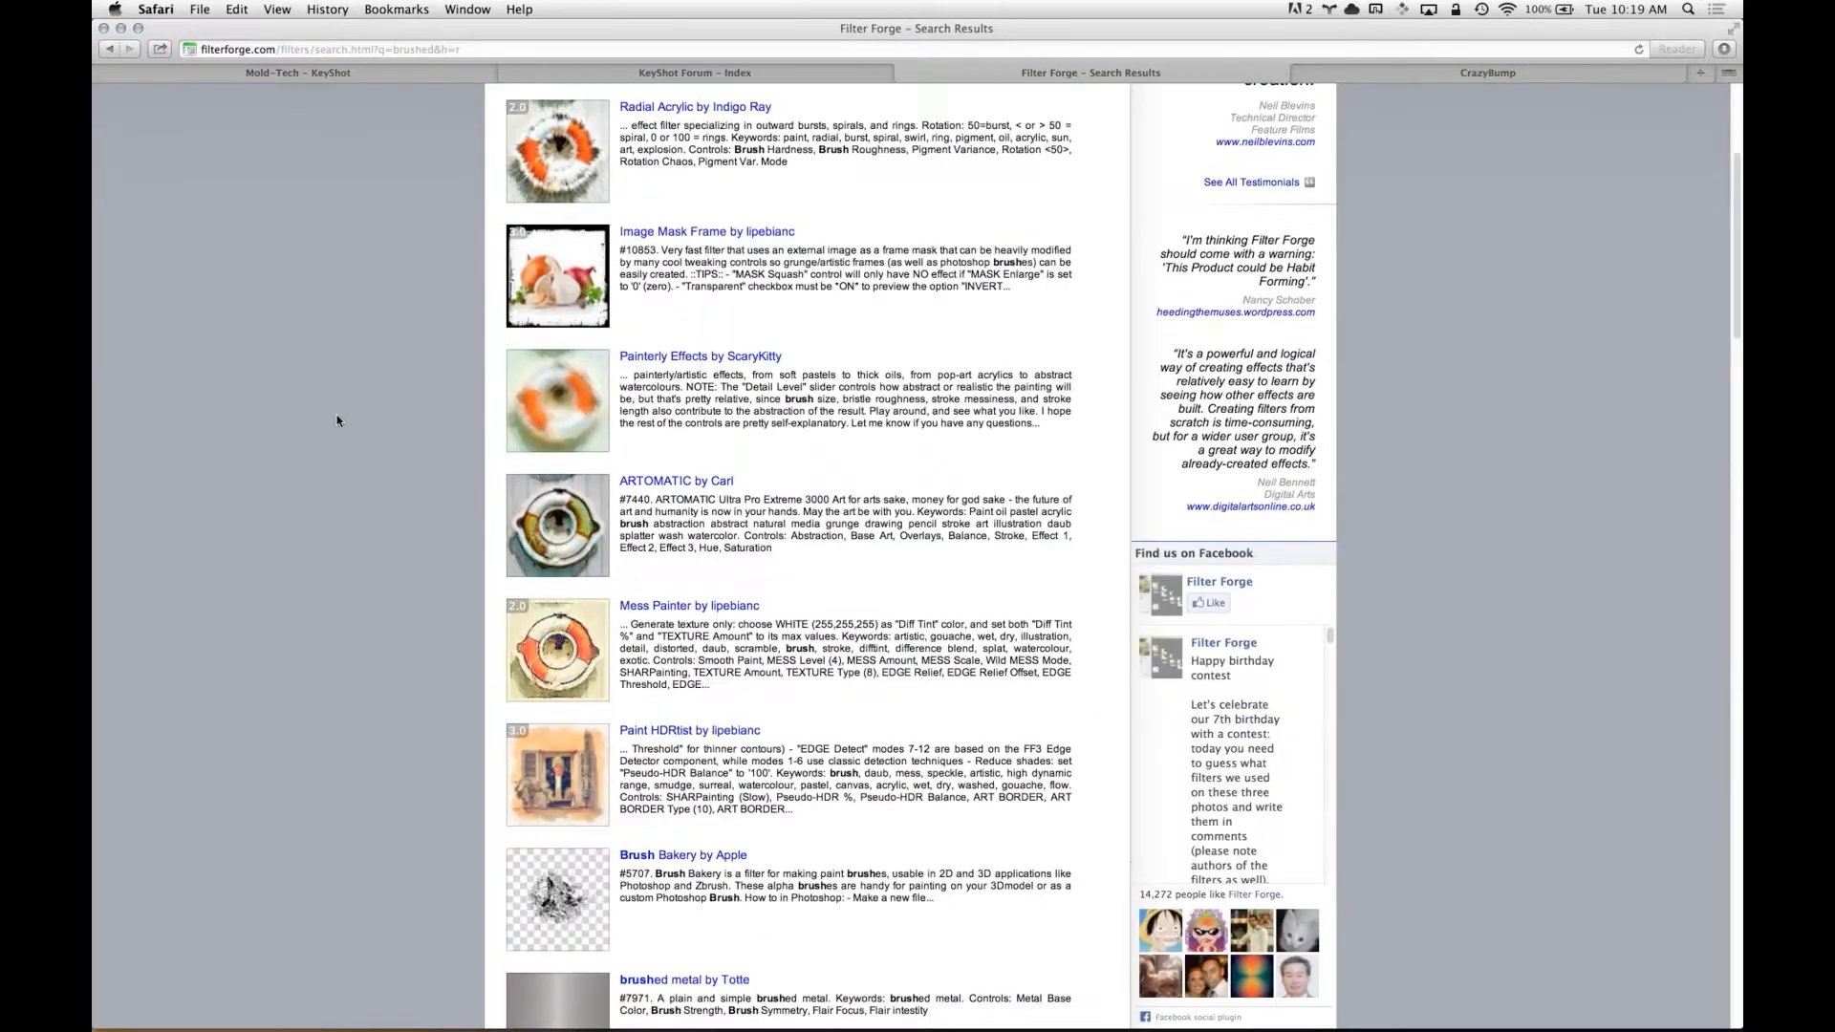
click(667, 657)
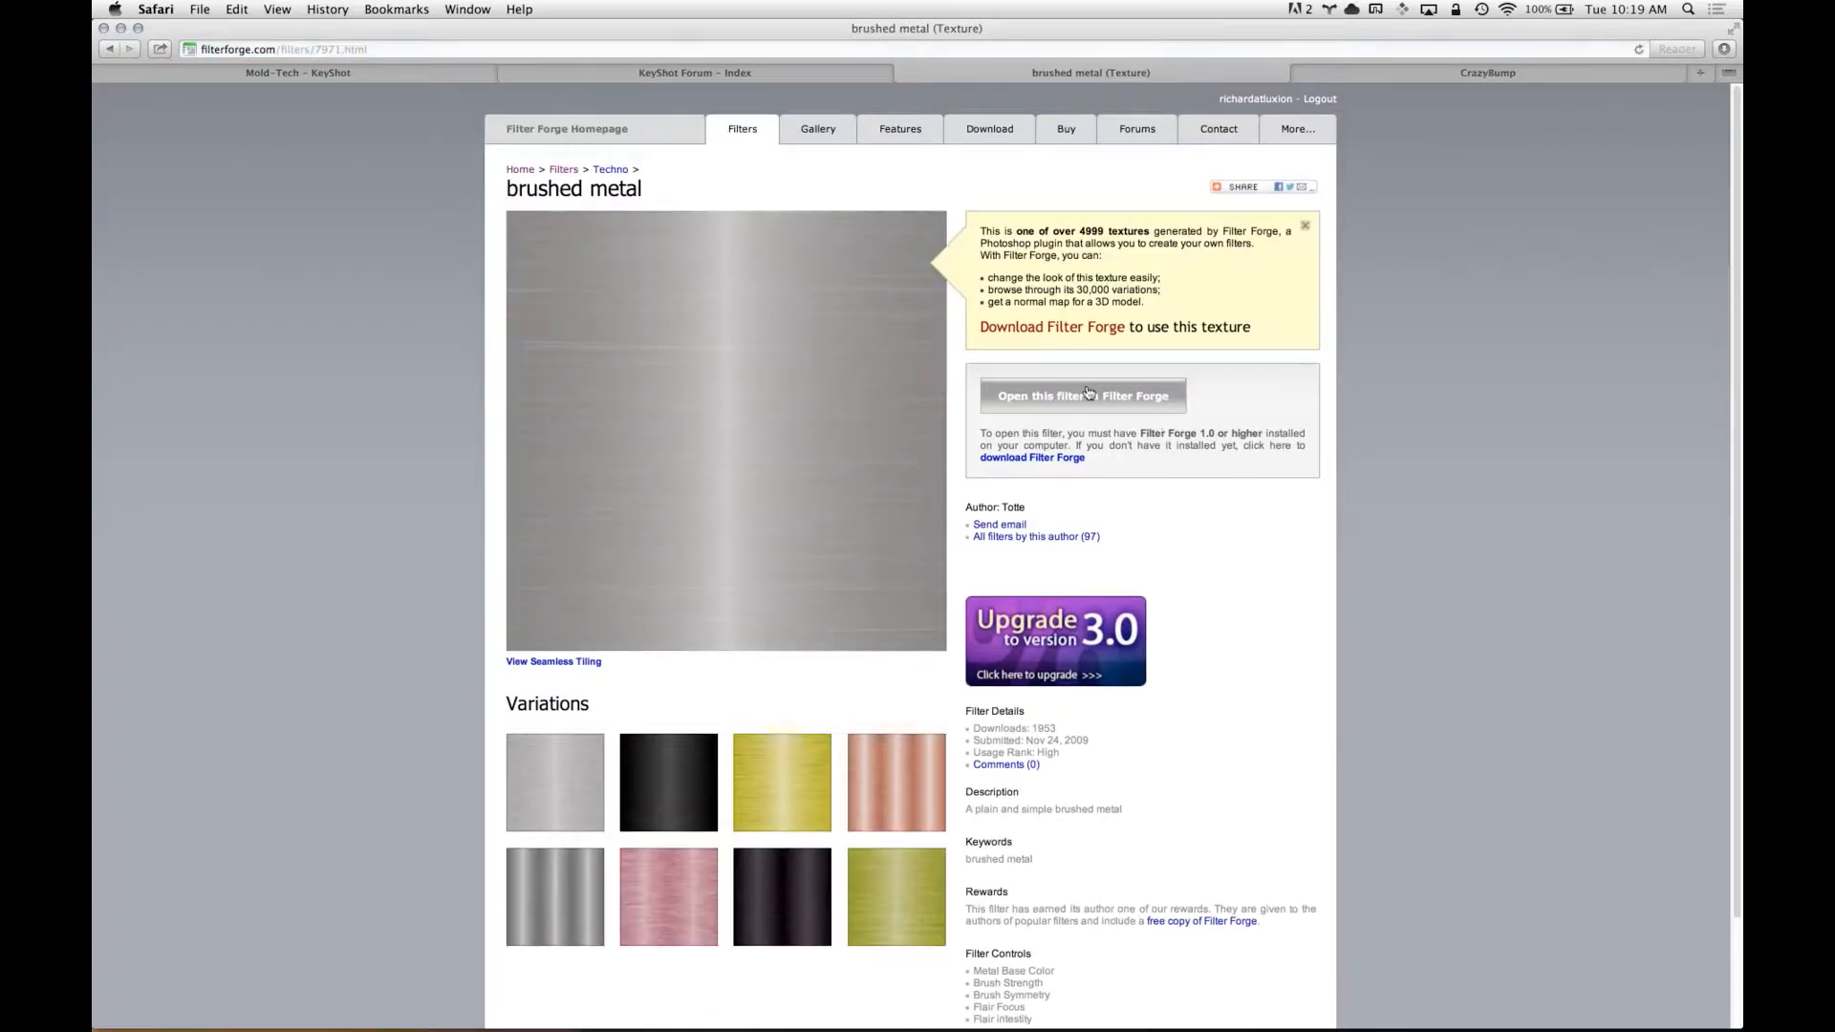
click(1088, 393)
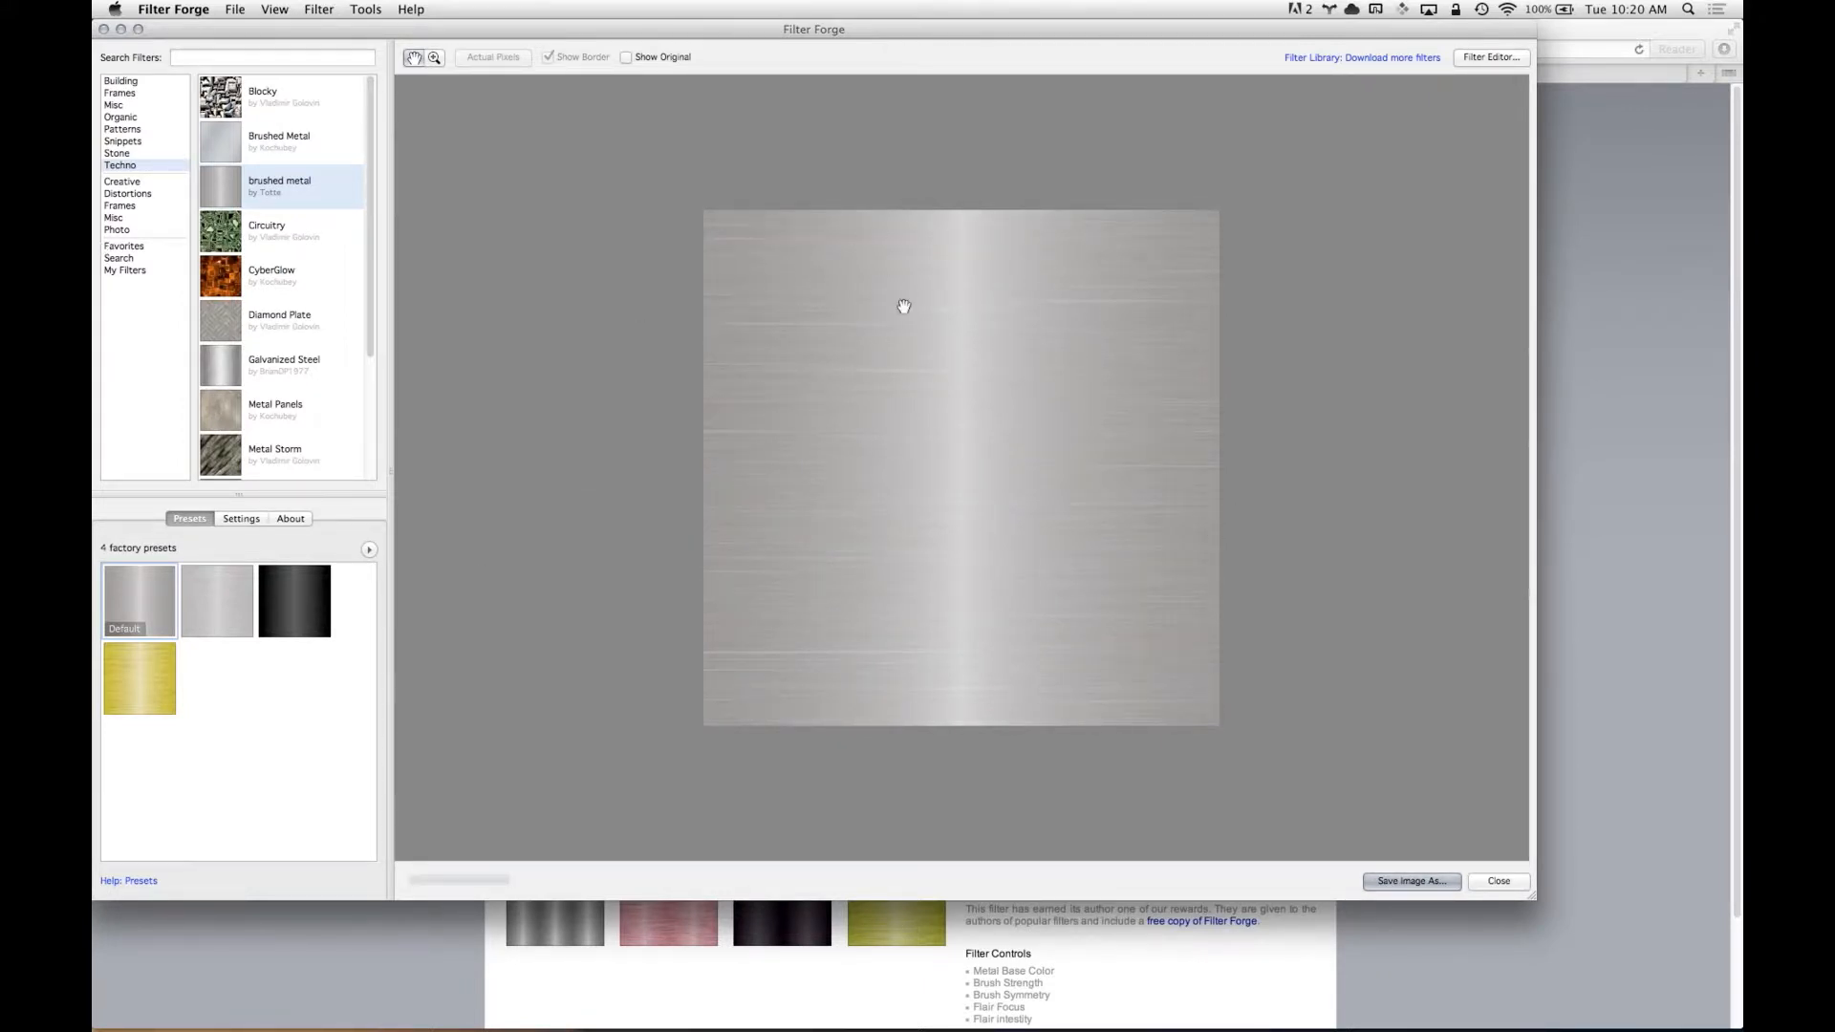
- Load the Brushed Metal 2 filter from My Filters and show its settings
click(125, 270)
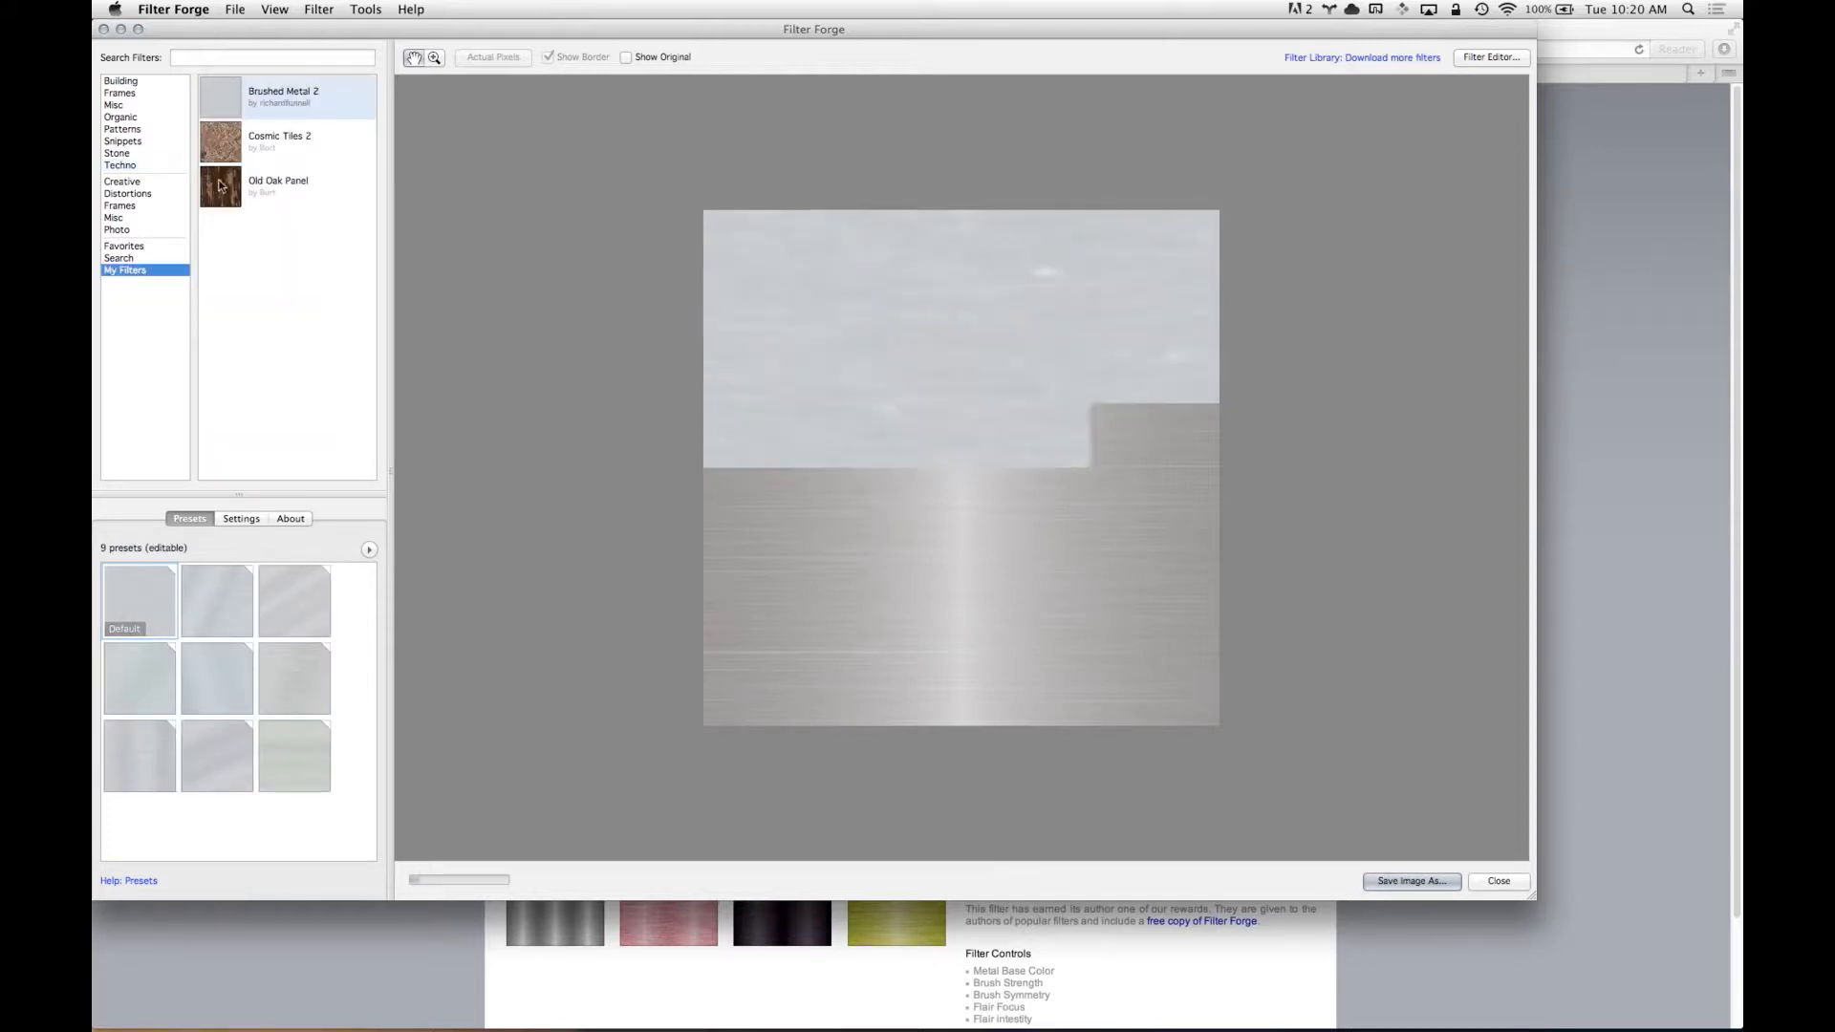
drag(808, 30, 851, 57)
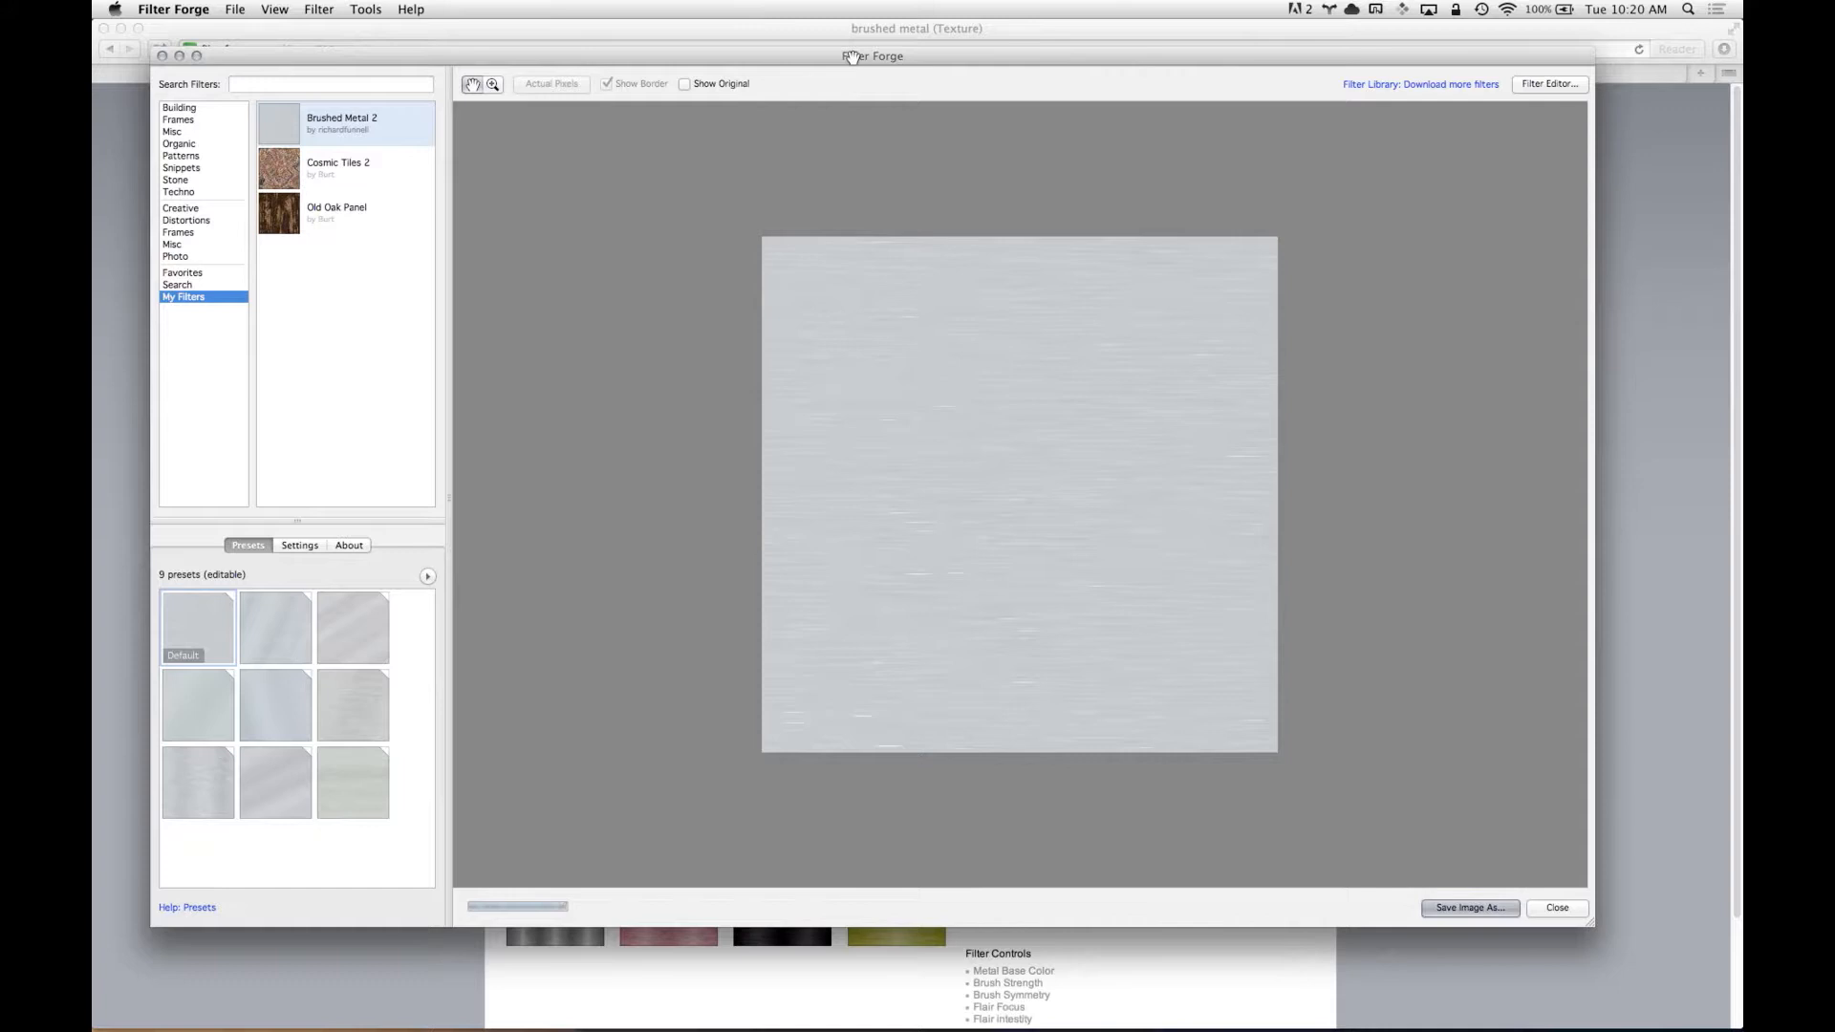
click(300, 546)
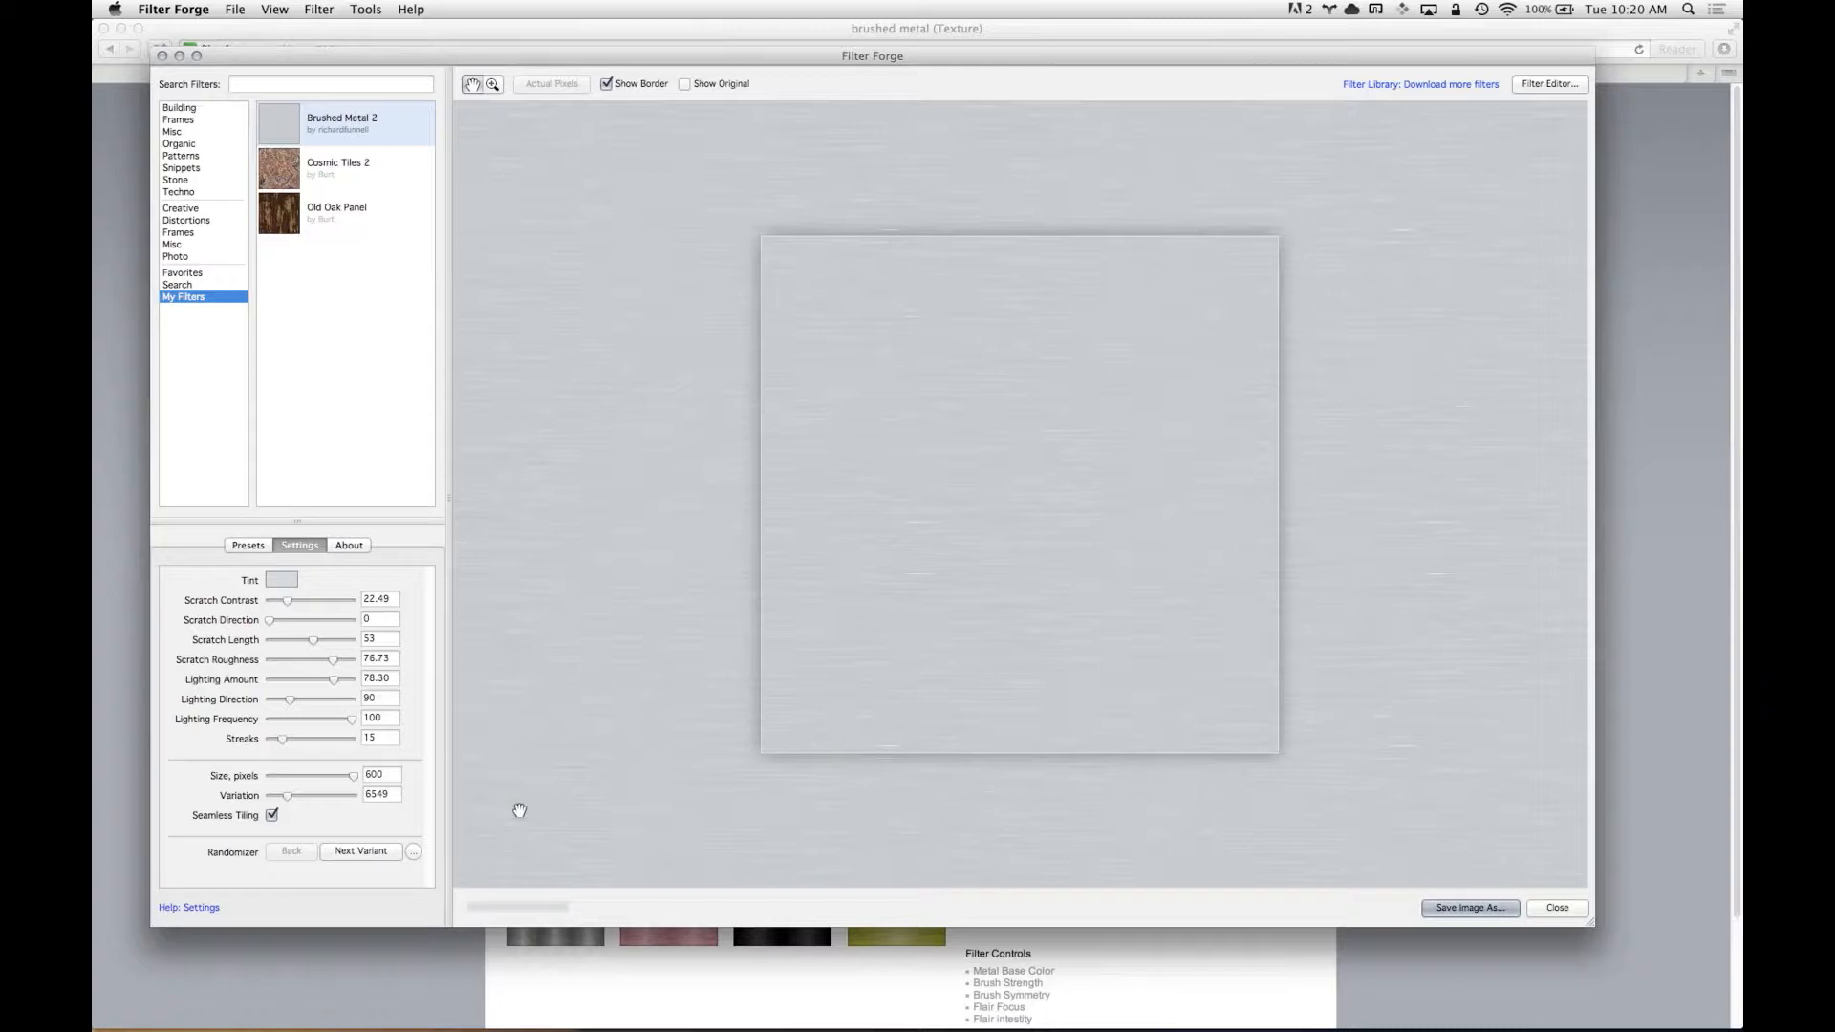
- Switch to Safari and open cgtextures.com in a new tab
key(super+q)
key(super+t)
text(cgtex)
text(tures.co)
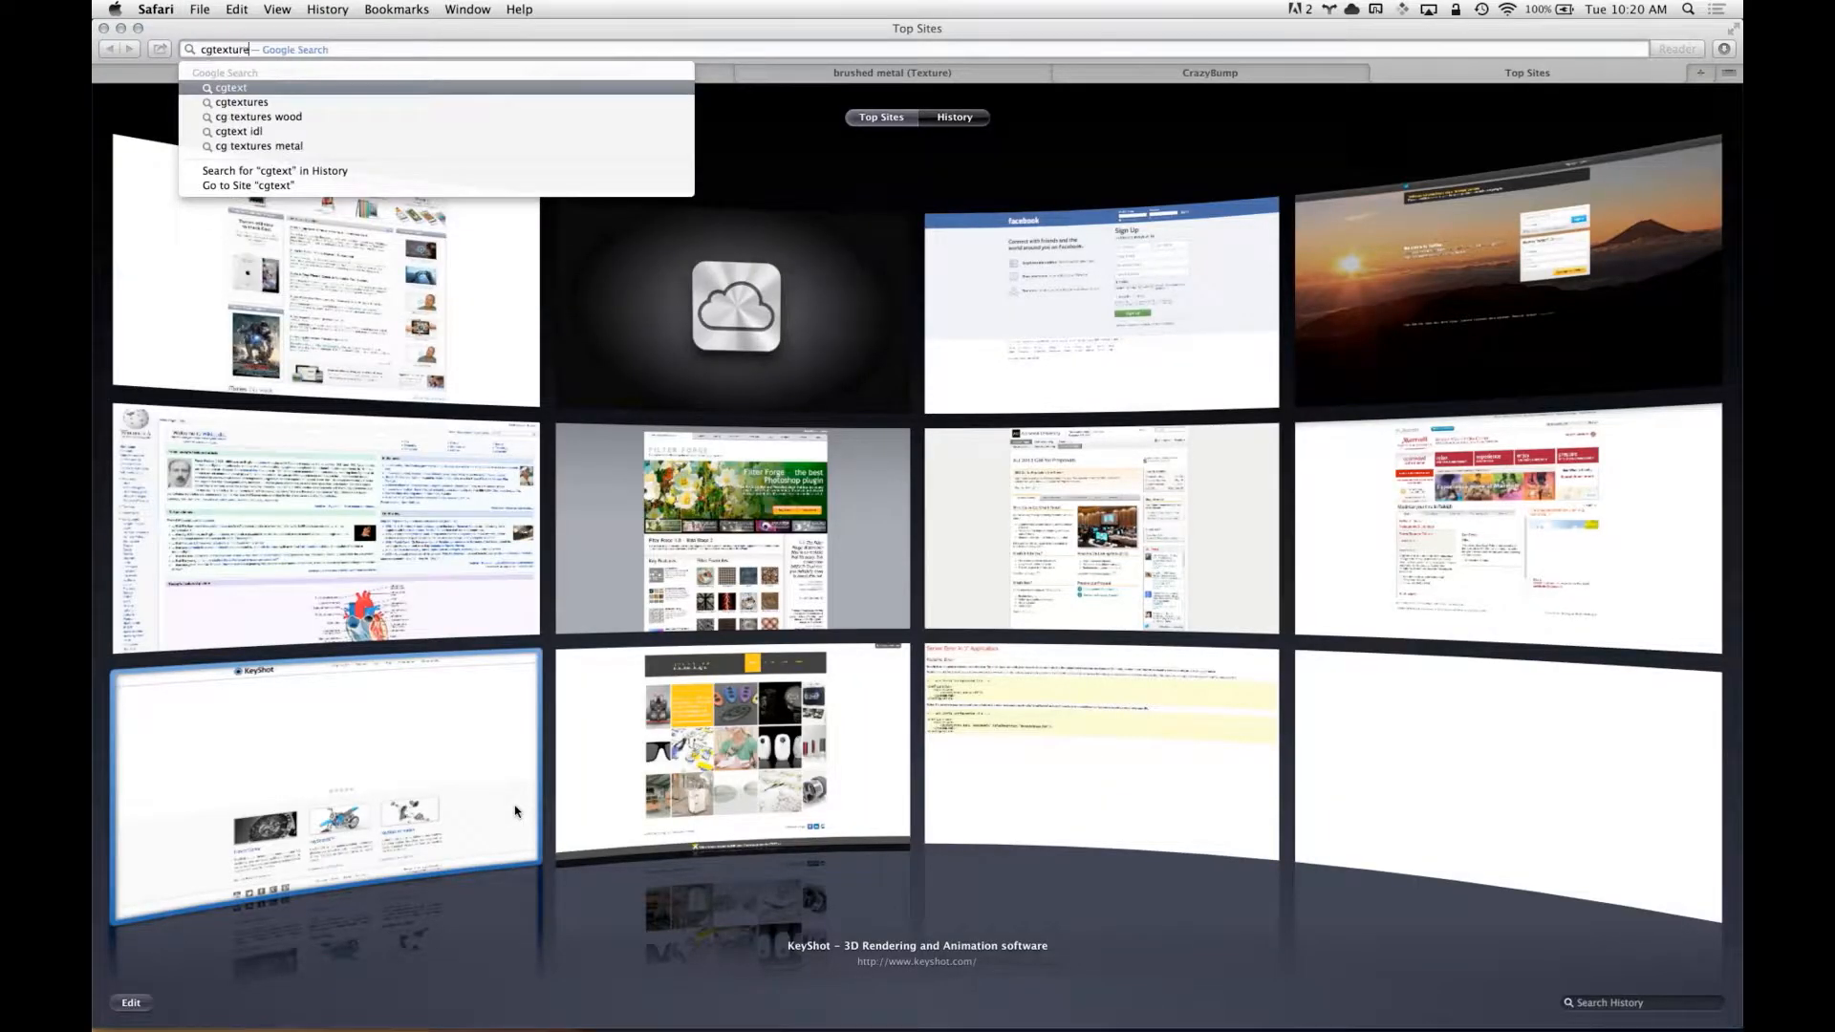
text(m)
key(Return)
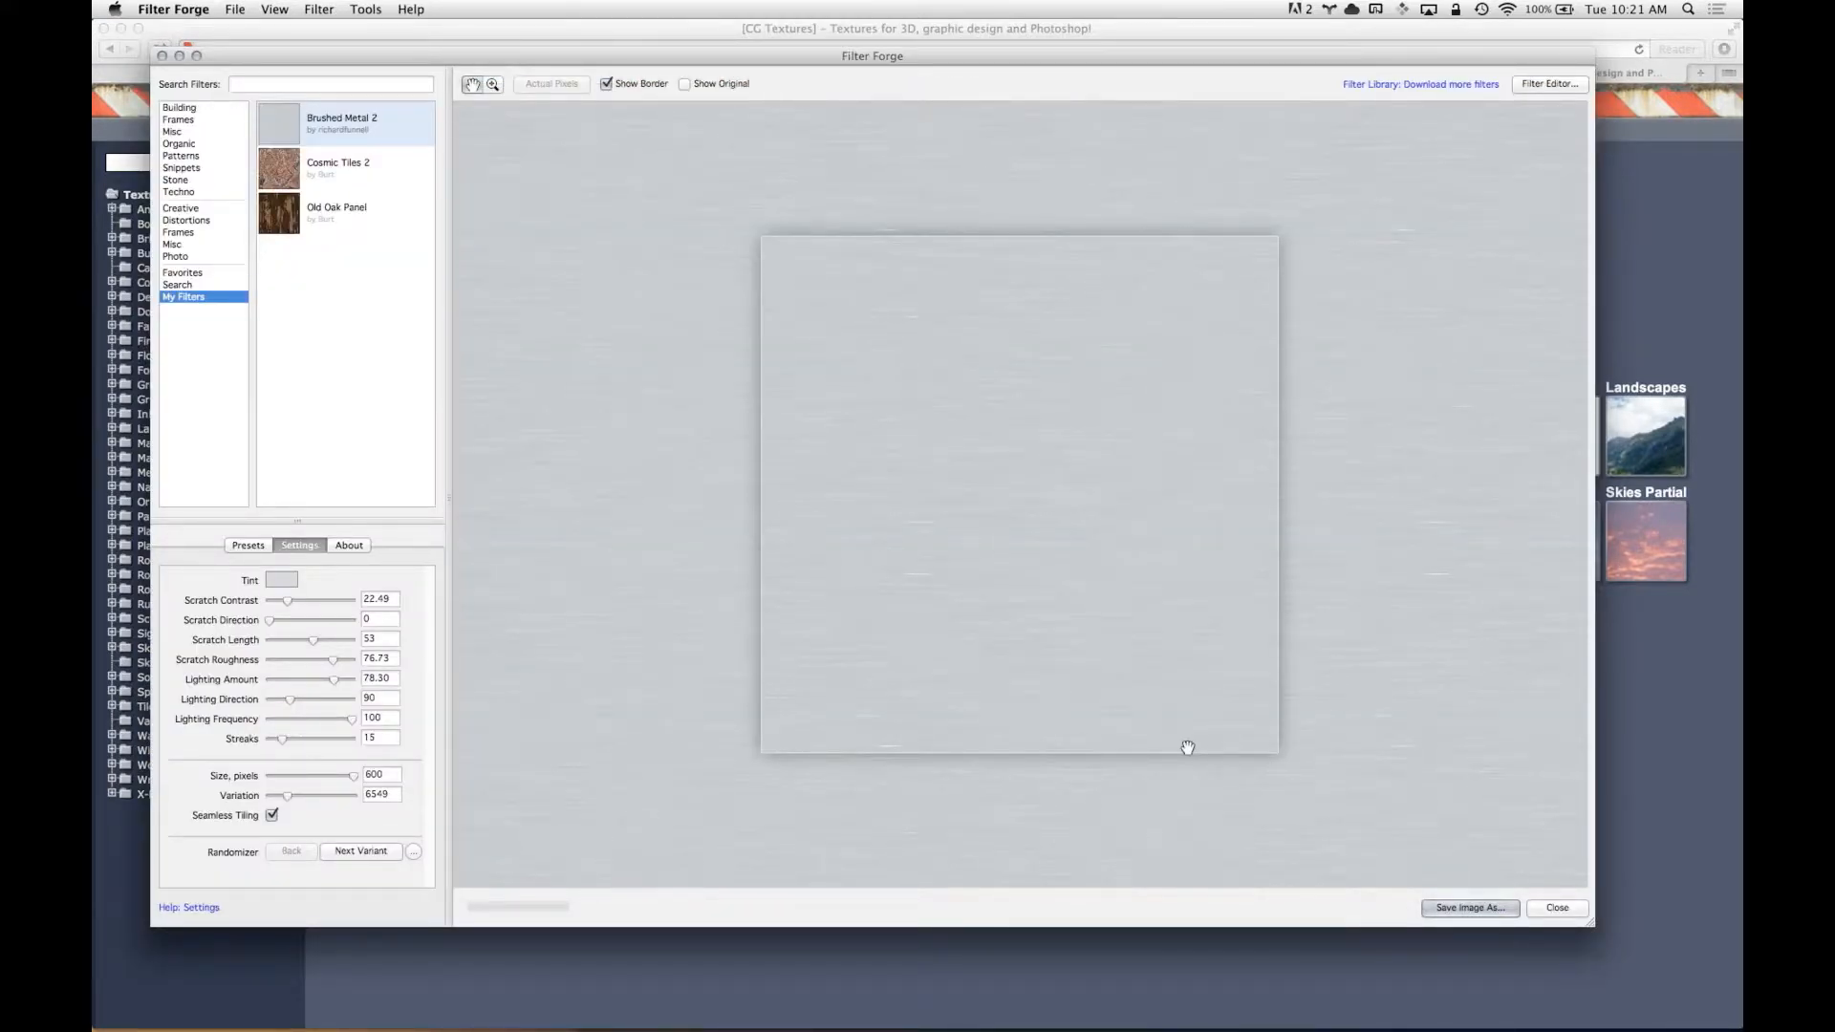
- Return to Safari and open the Materials and Textures board of the KeyShot Forum
key(super+Tab)
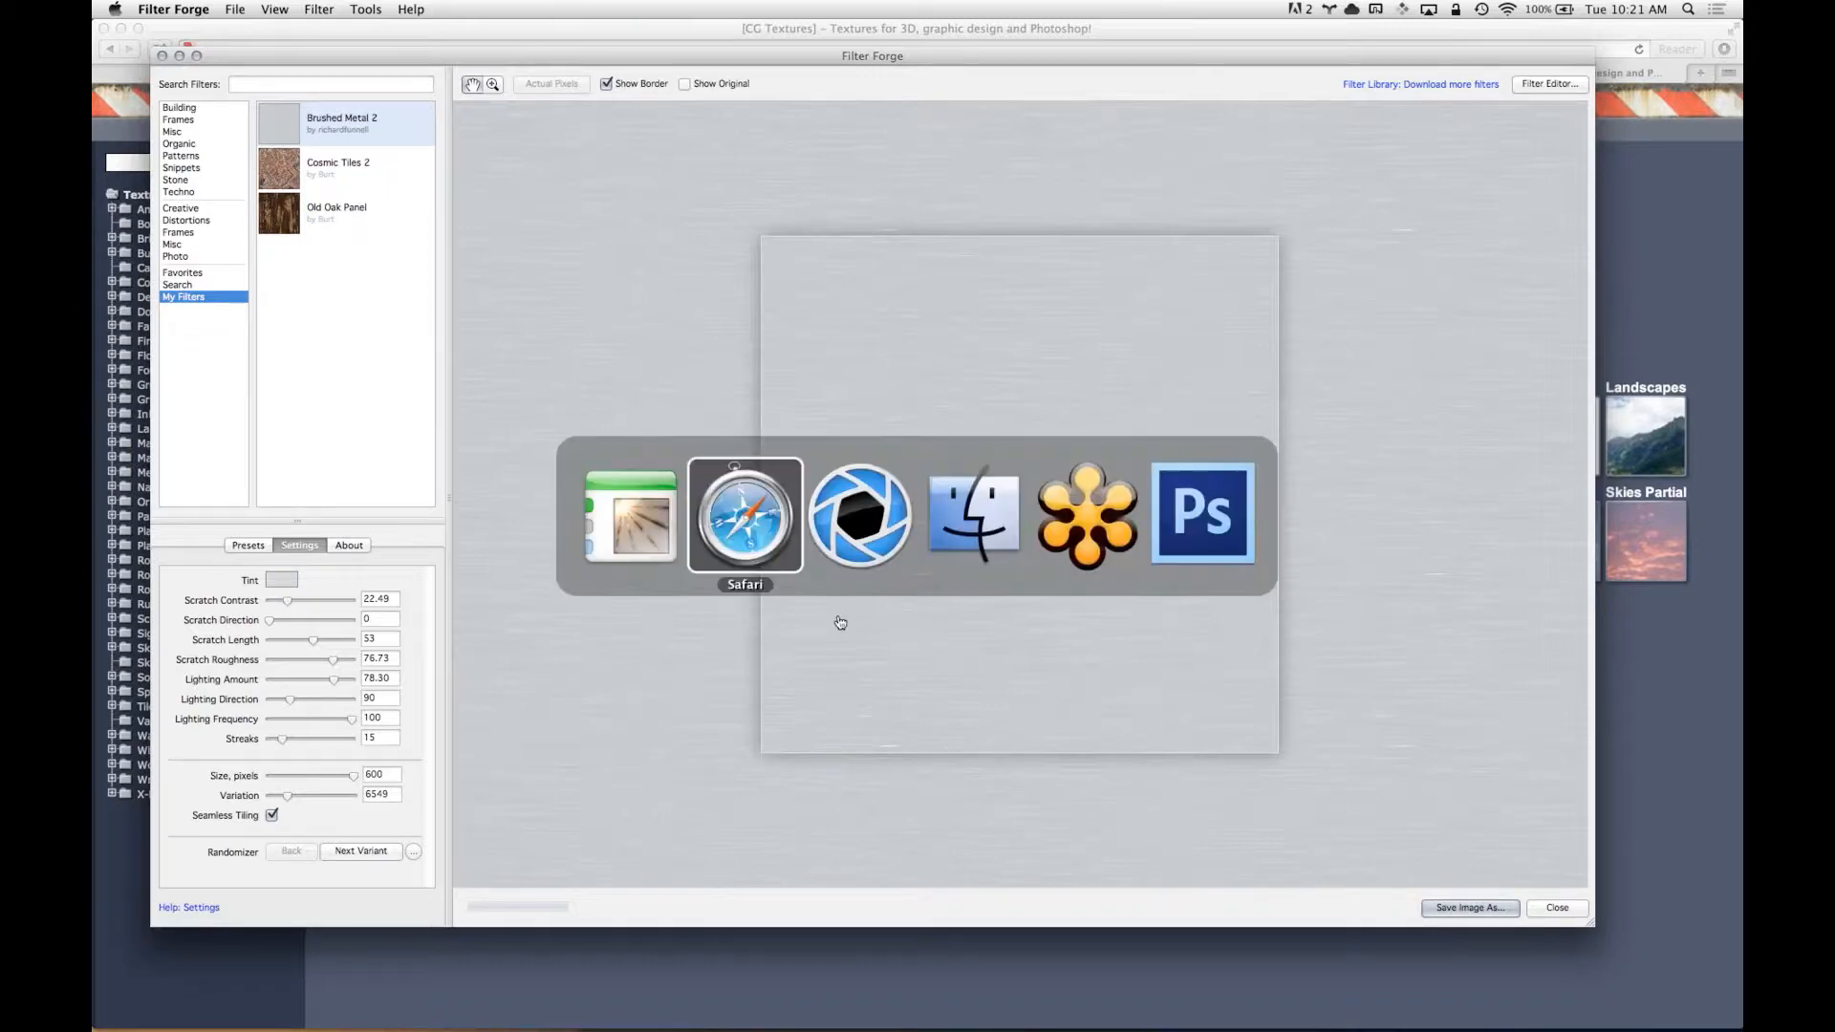
click(755, 555)
click(428, 72)
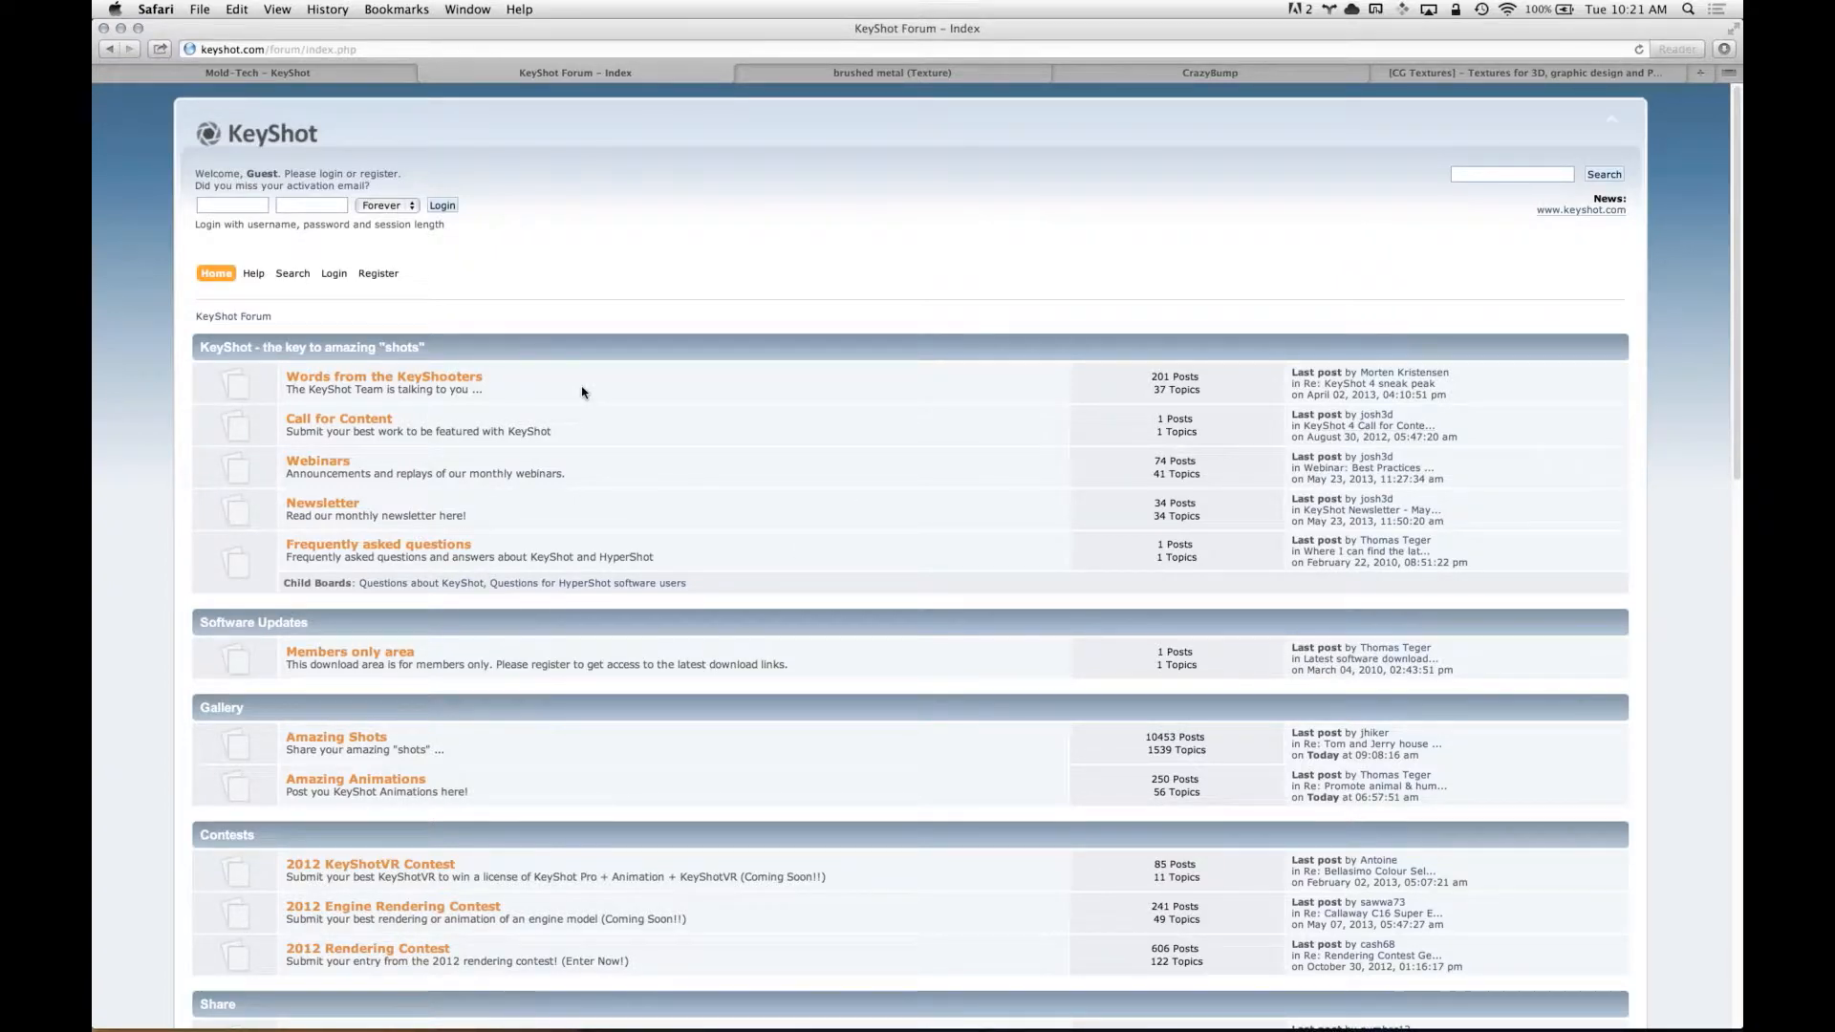
scroll(608, 372, down, 1)
scroll(608, 371, down, 5)
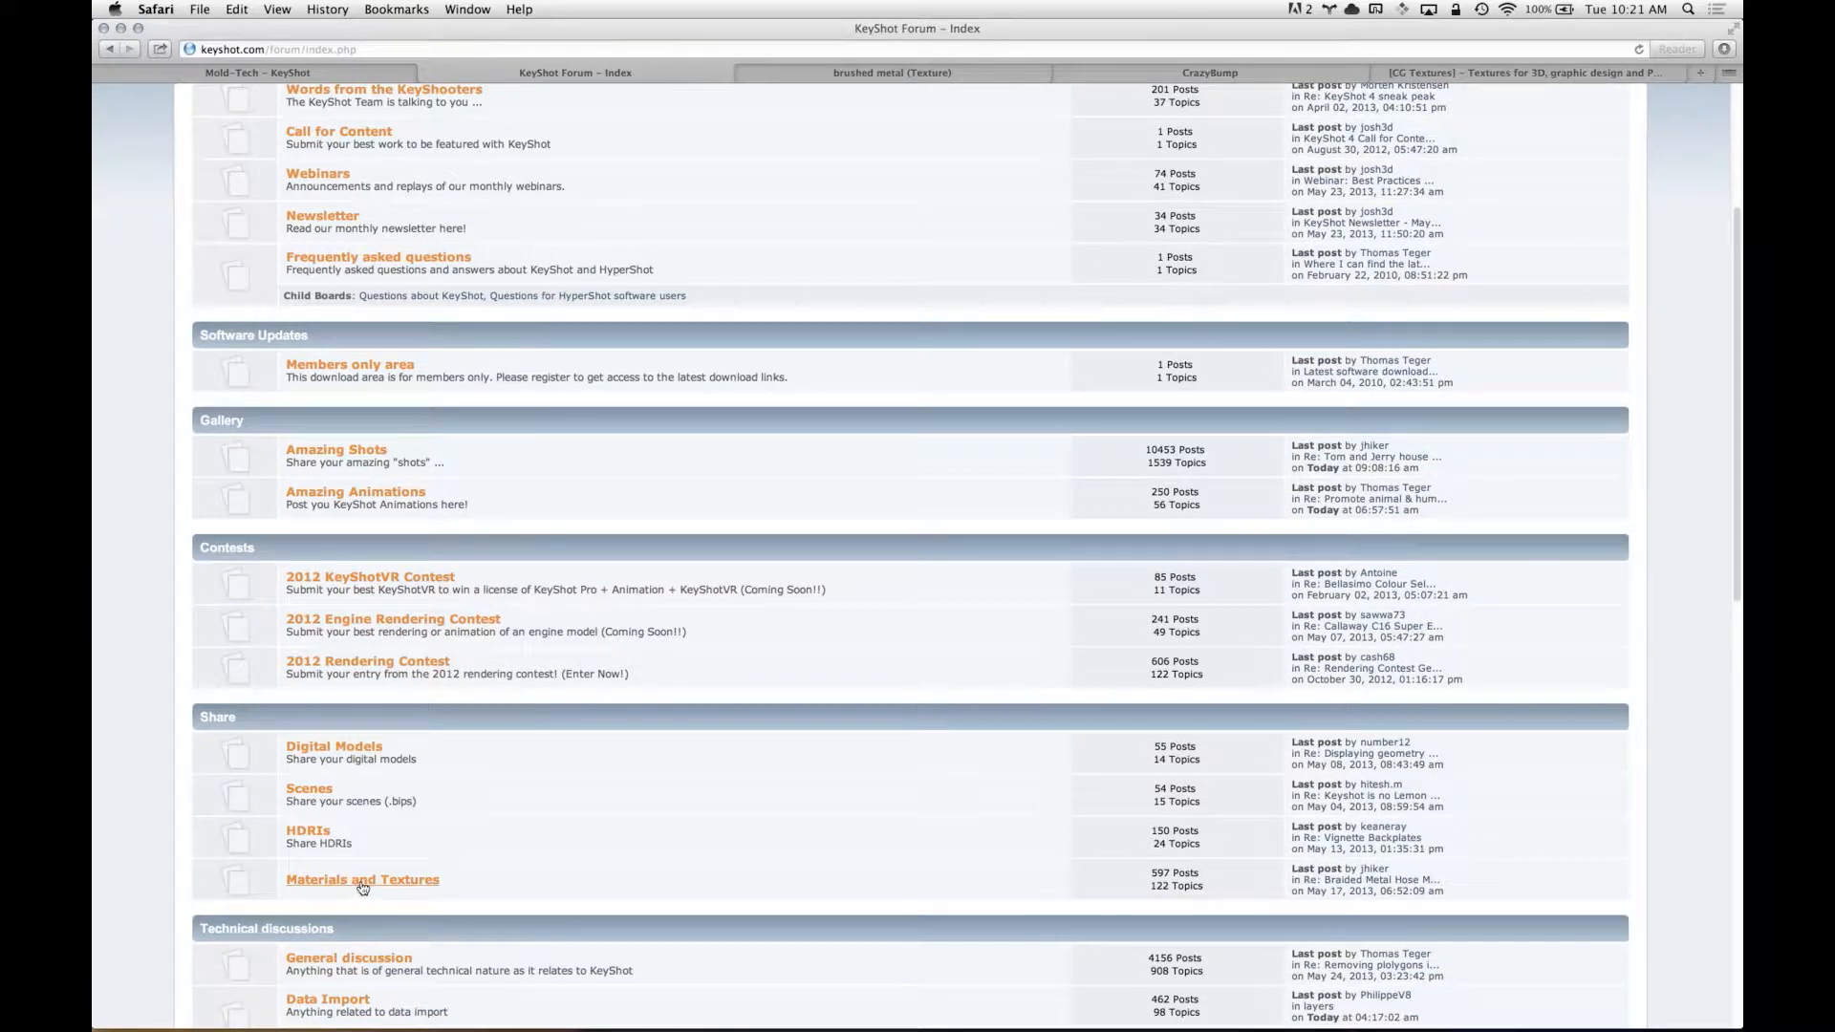
click(362, 888)
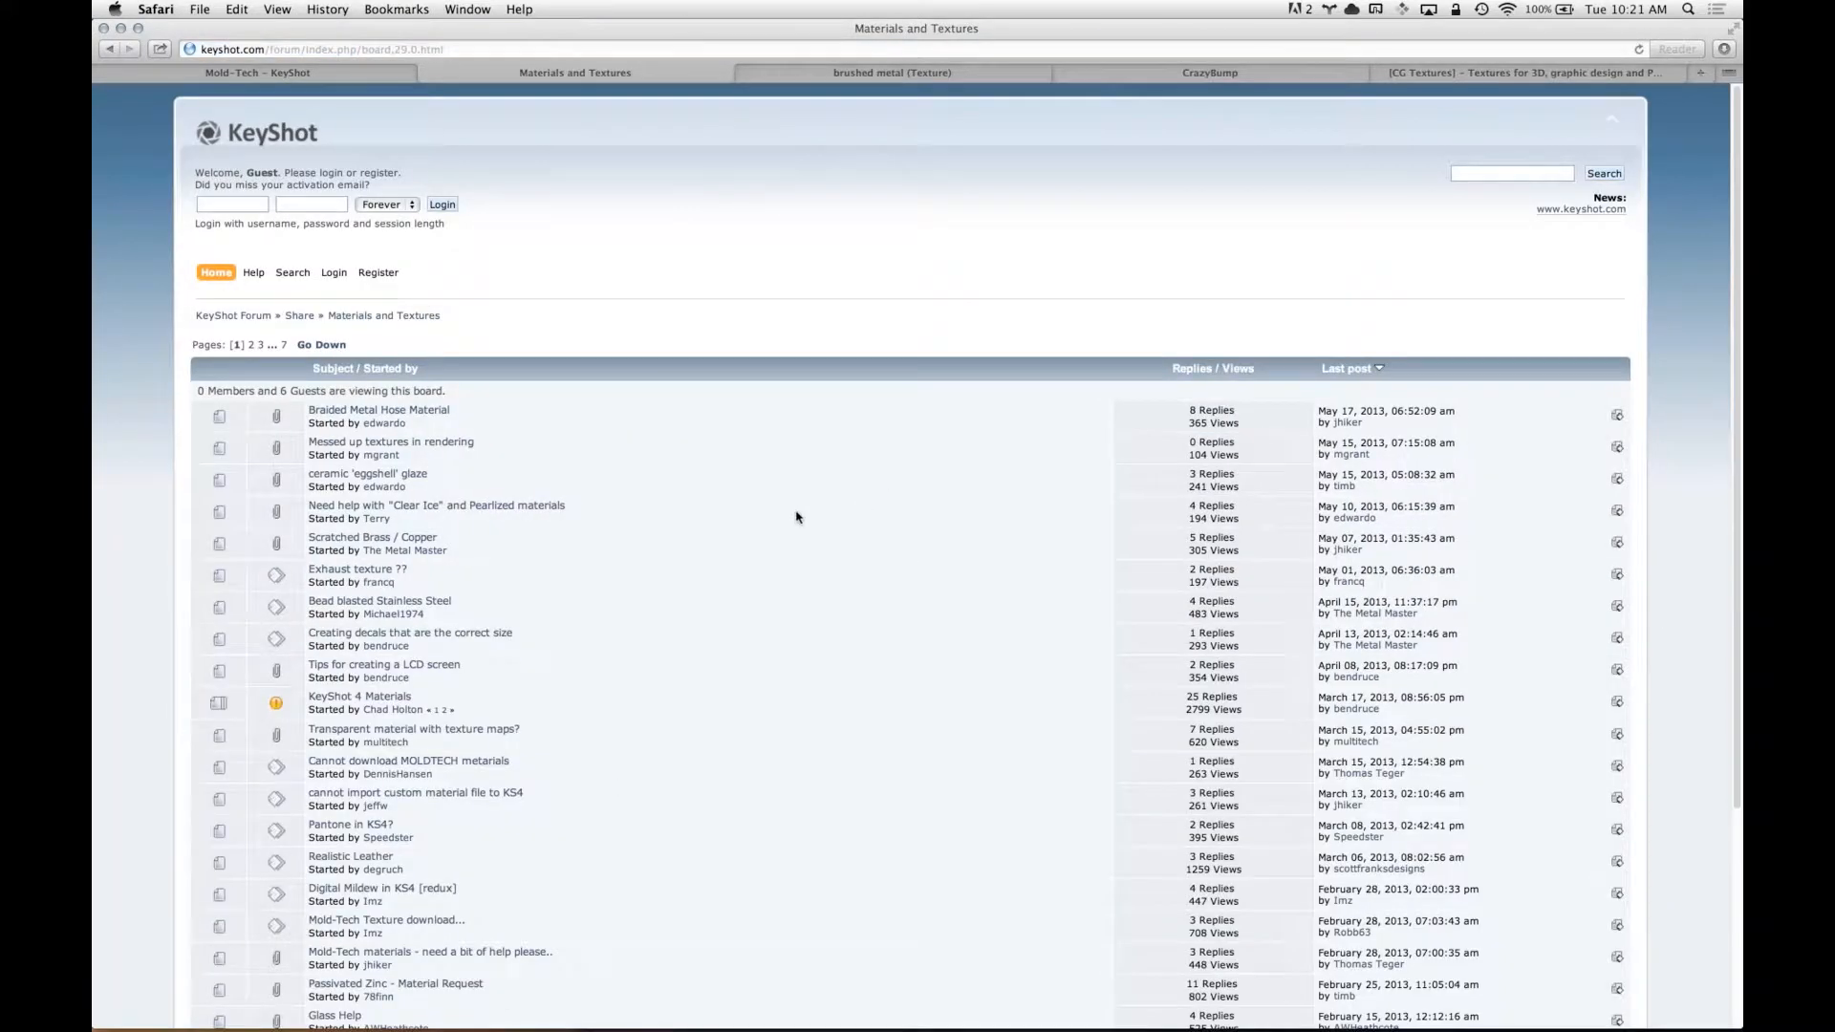
- Examine the texture and bump maps shared in the Braided Metal Hose Material topic, and return to Filter Forge
click(409, 416)
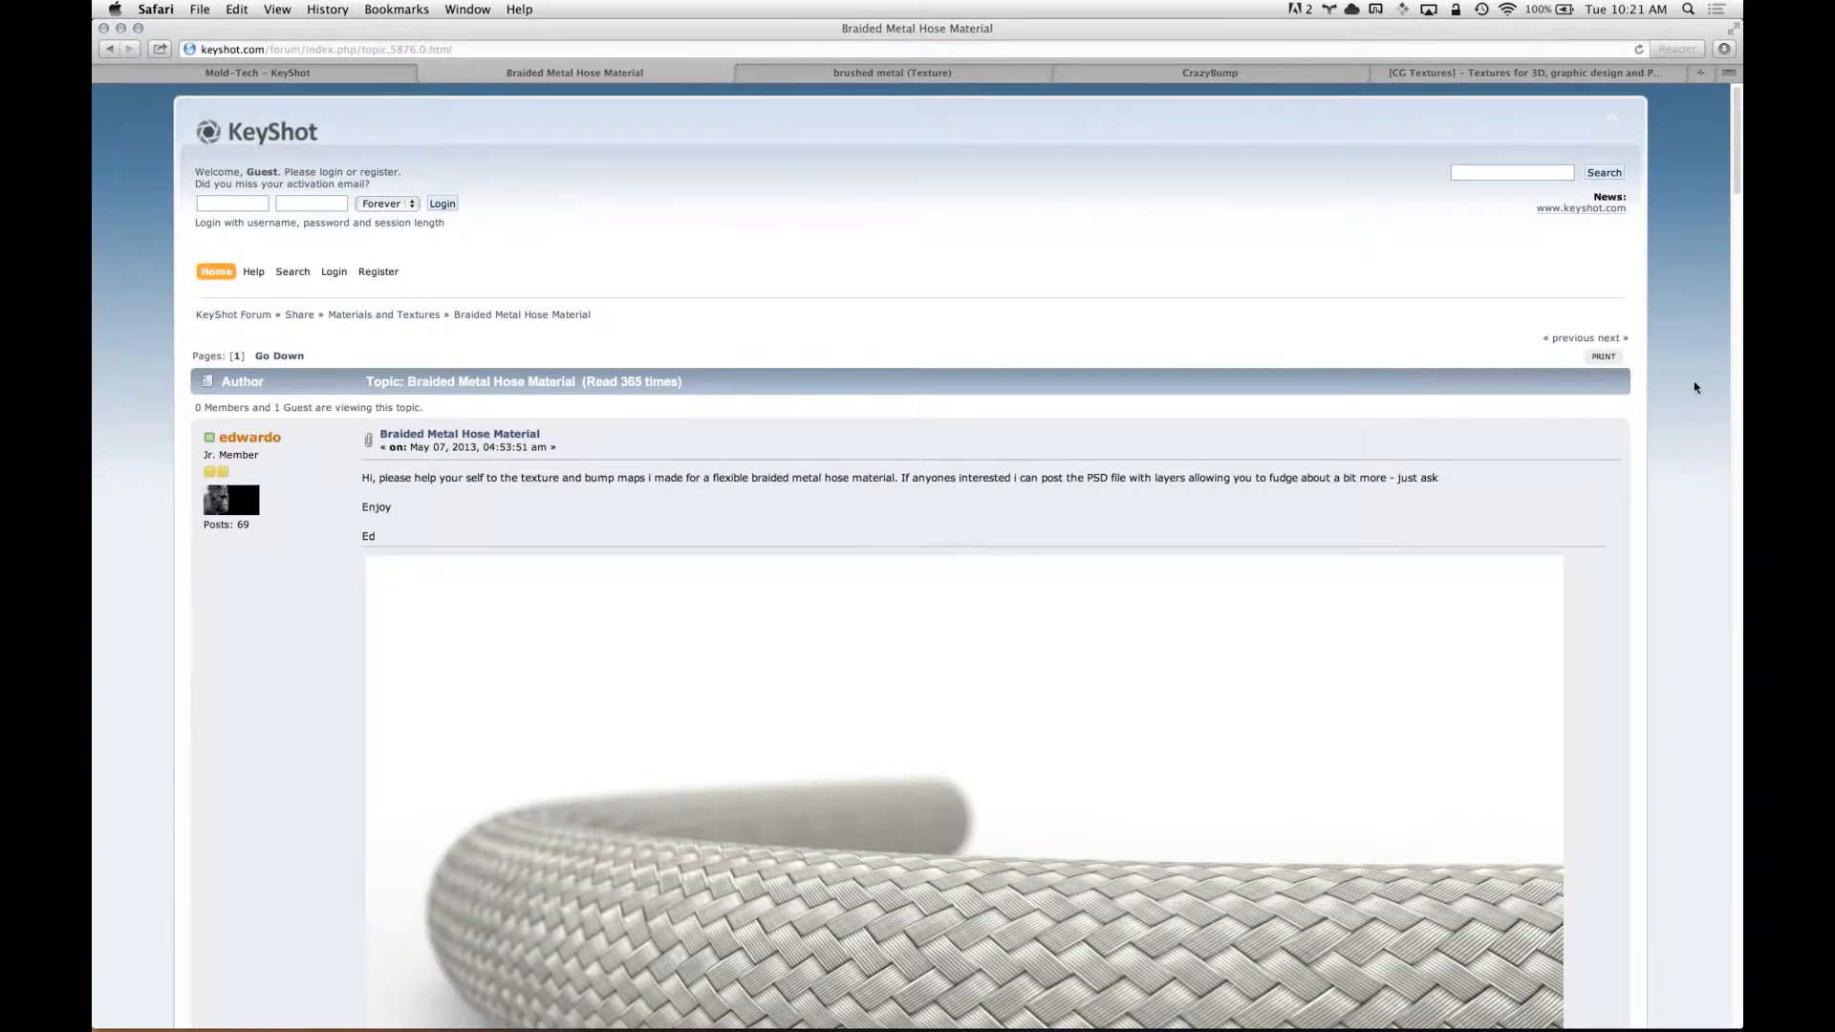
scroll(1694, 397, down, 10)
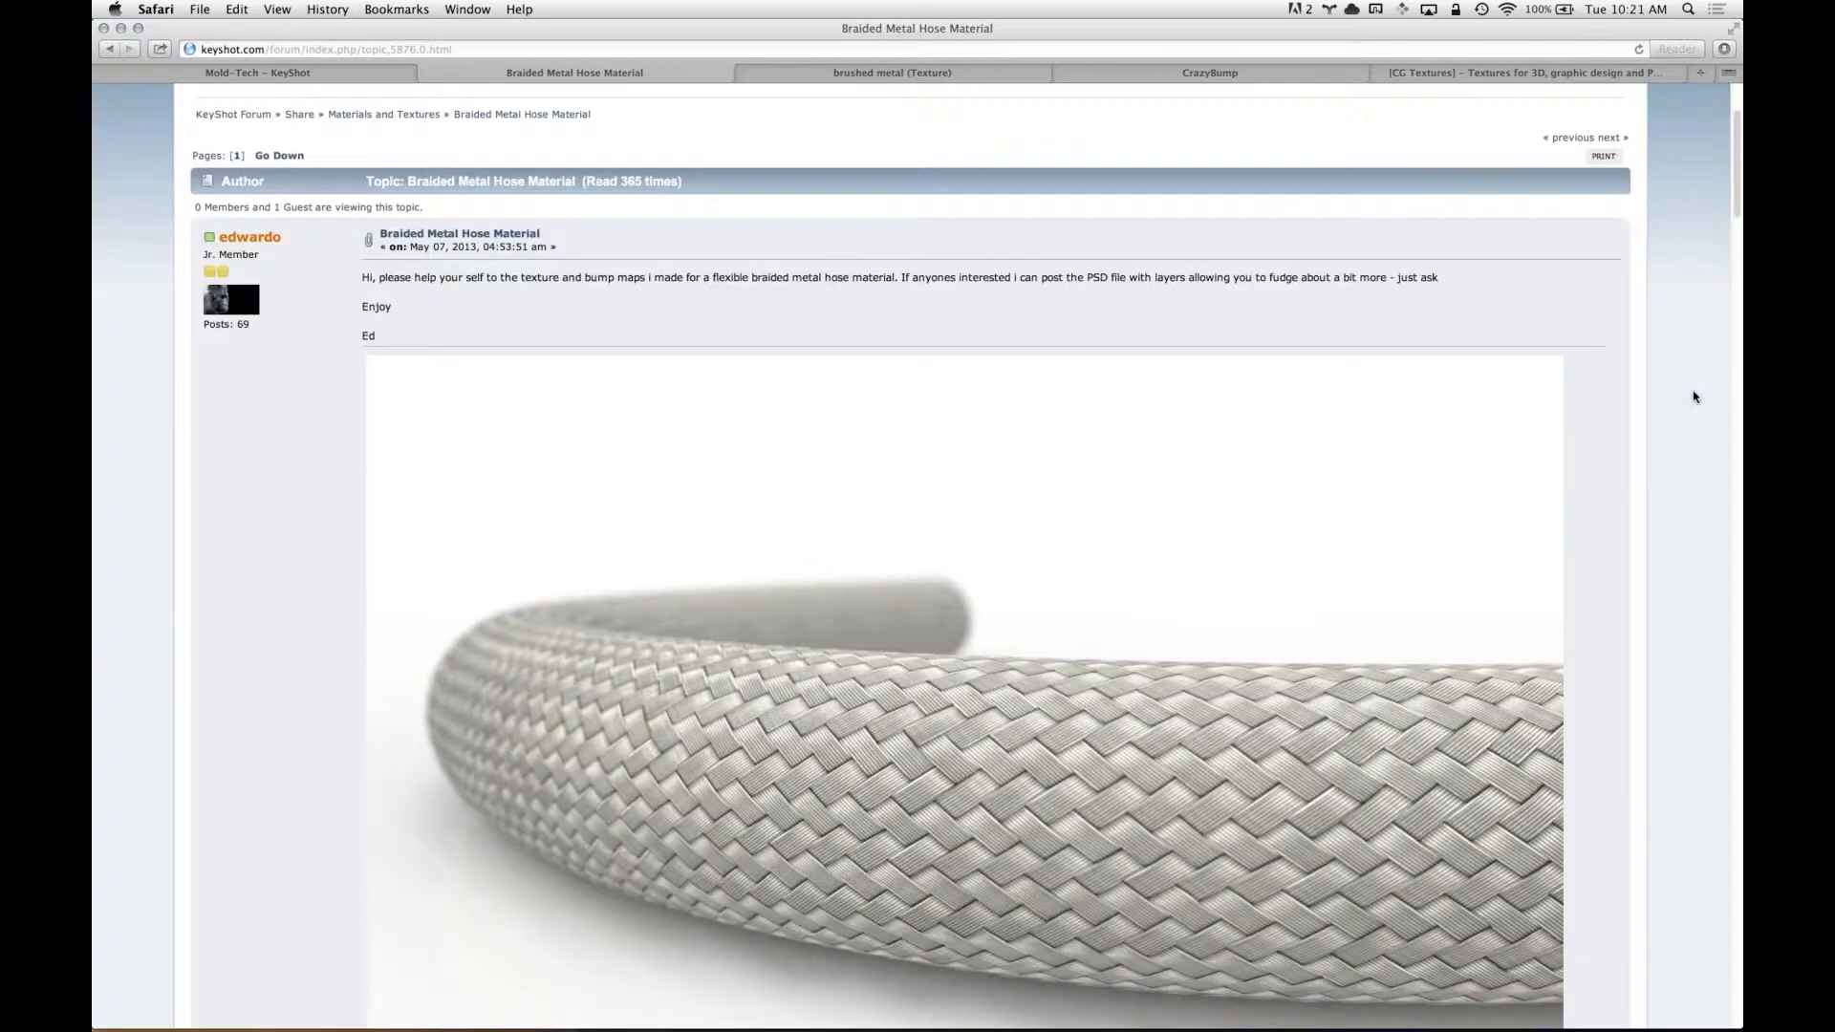
scroll(1695, 397, down, 10)
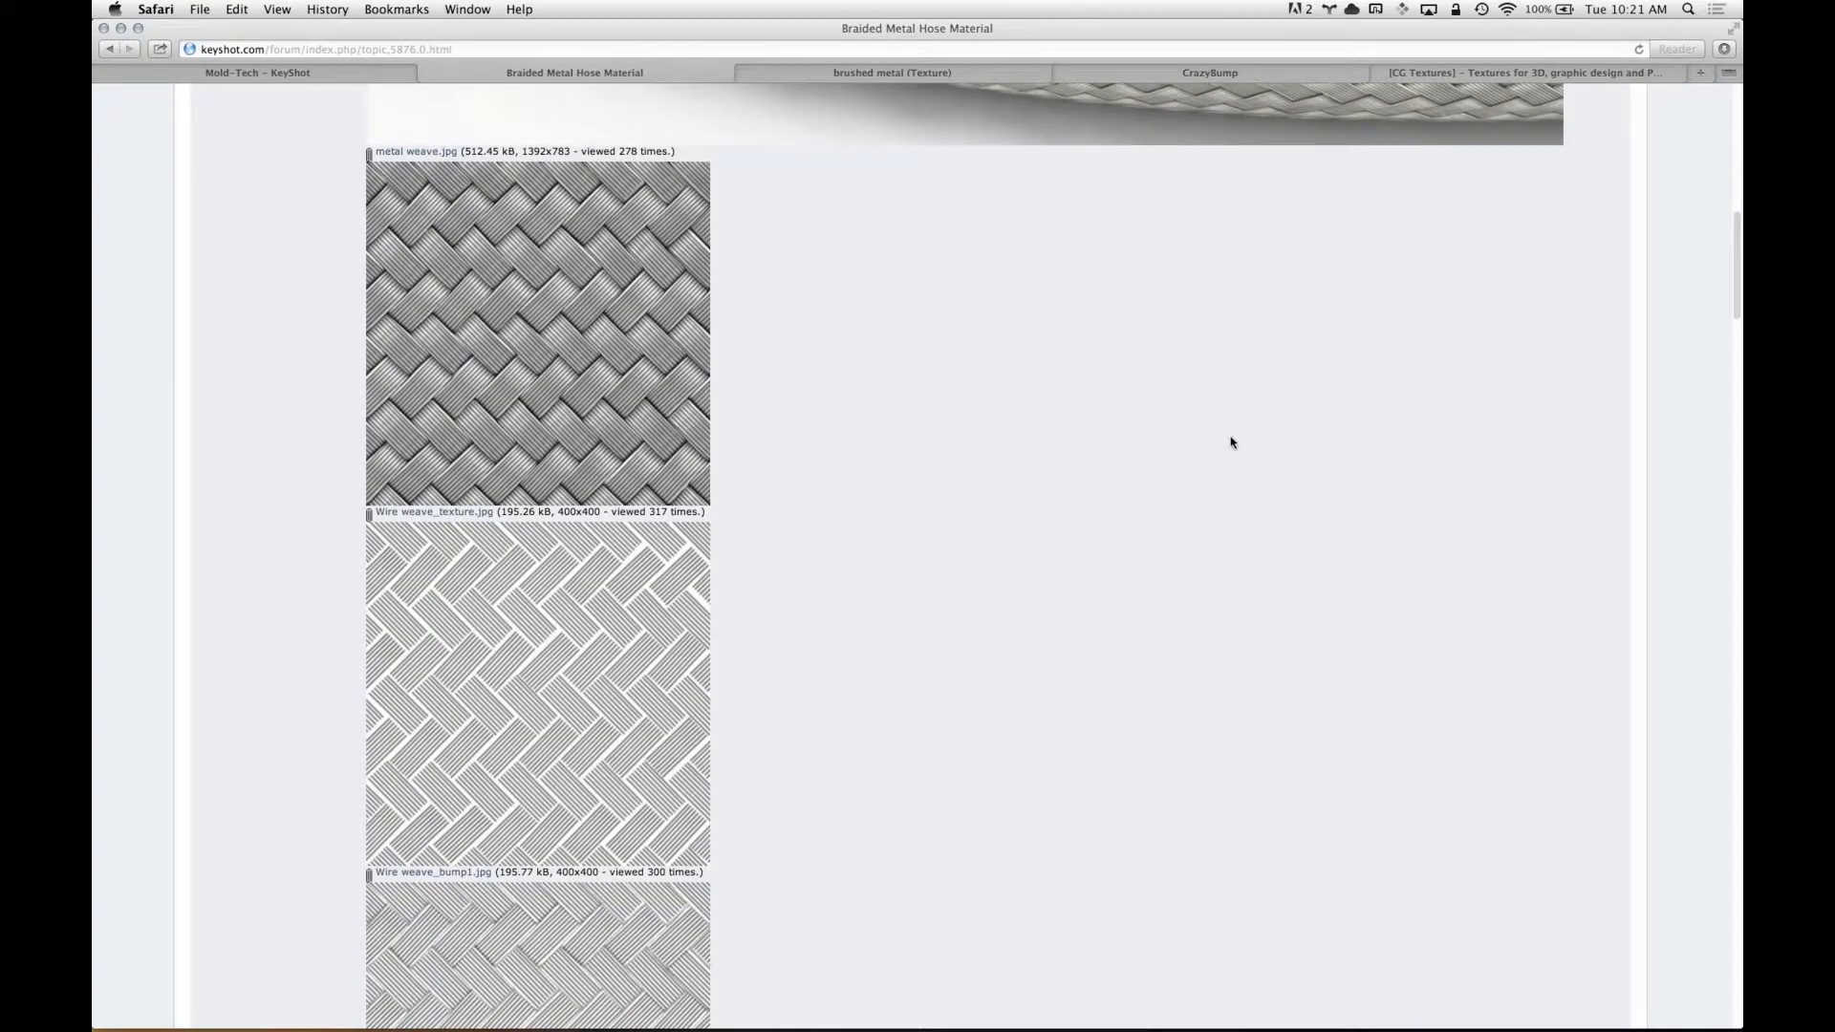
scroll(1457, 414, up, 10)
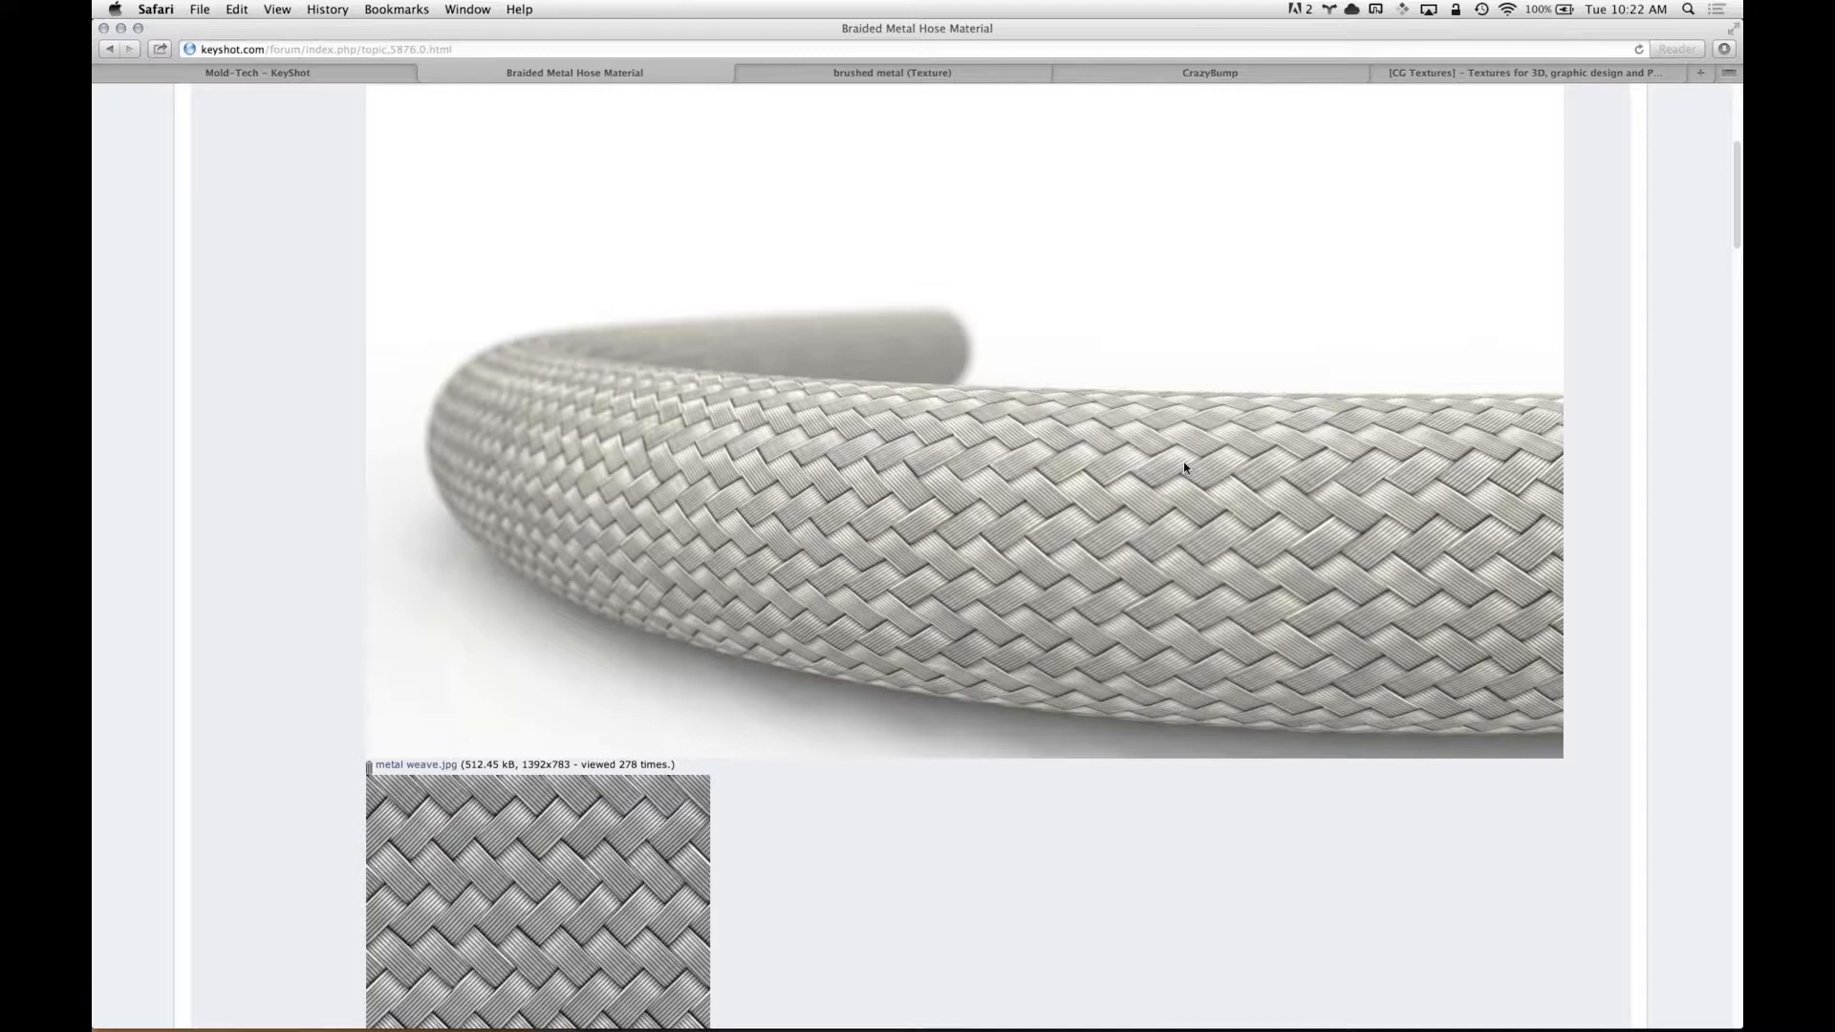
key(super+Tab)
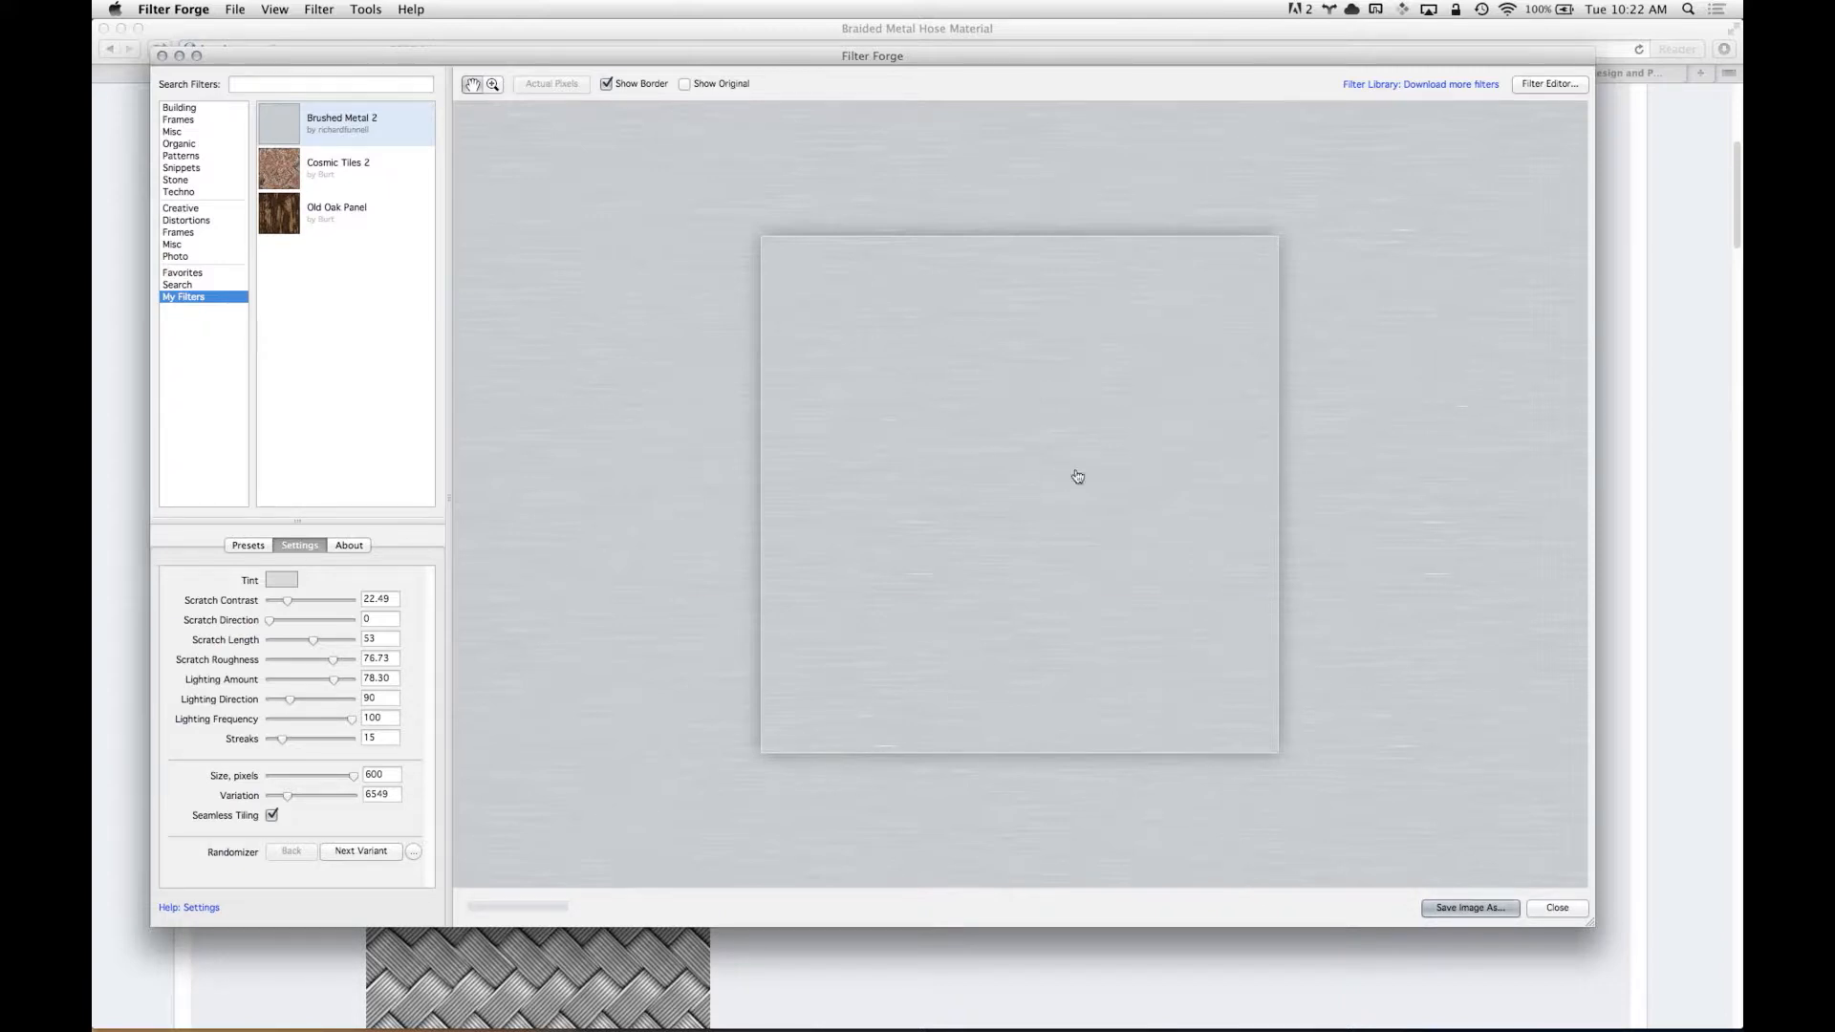
- Switch from Filter Forge to KeyShot with the metal cube scene
key(super+shift+Tab)
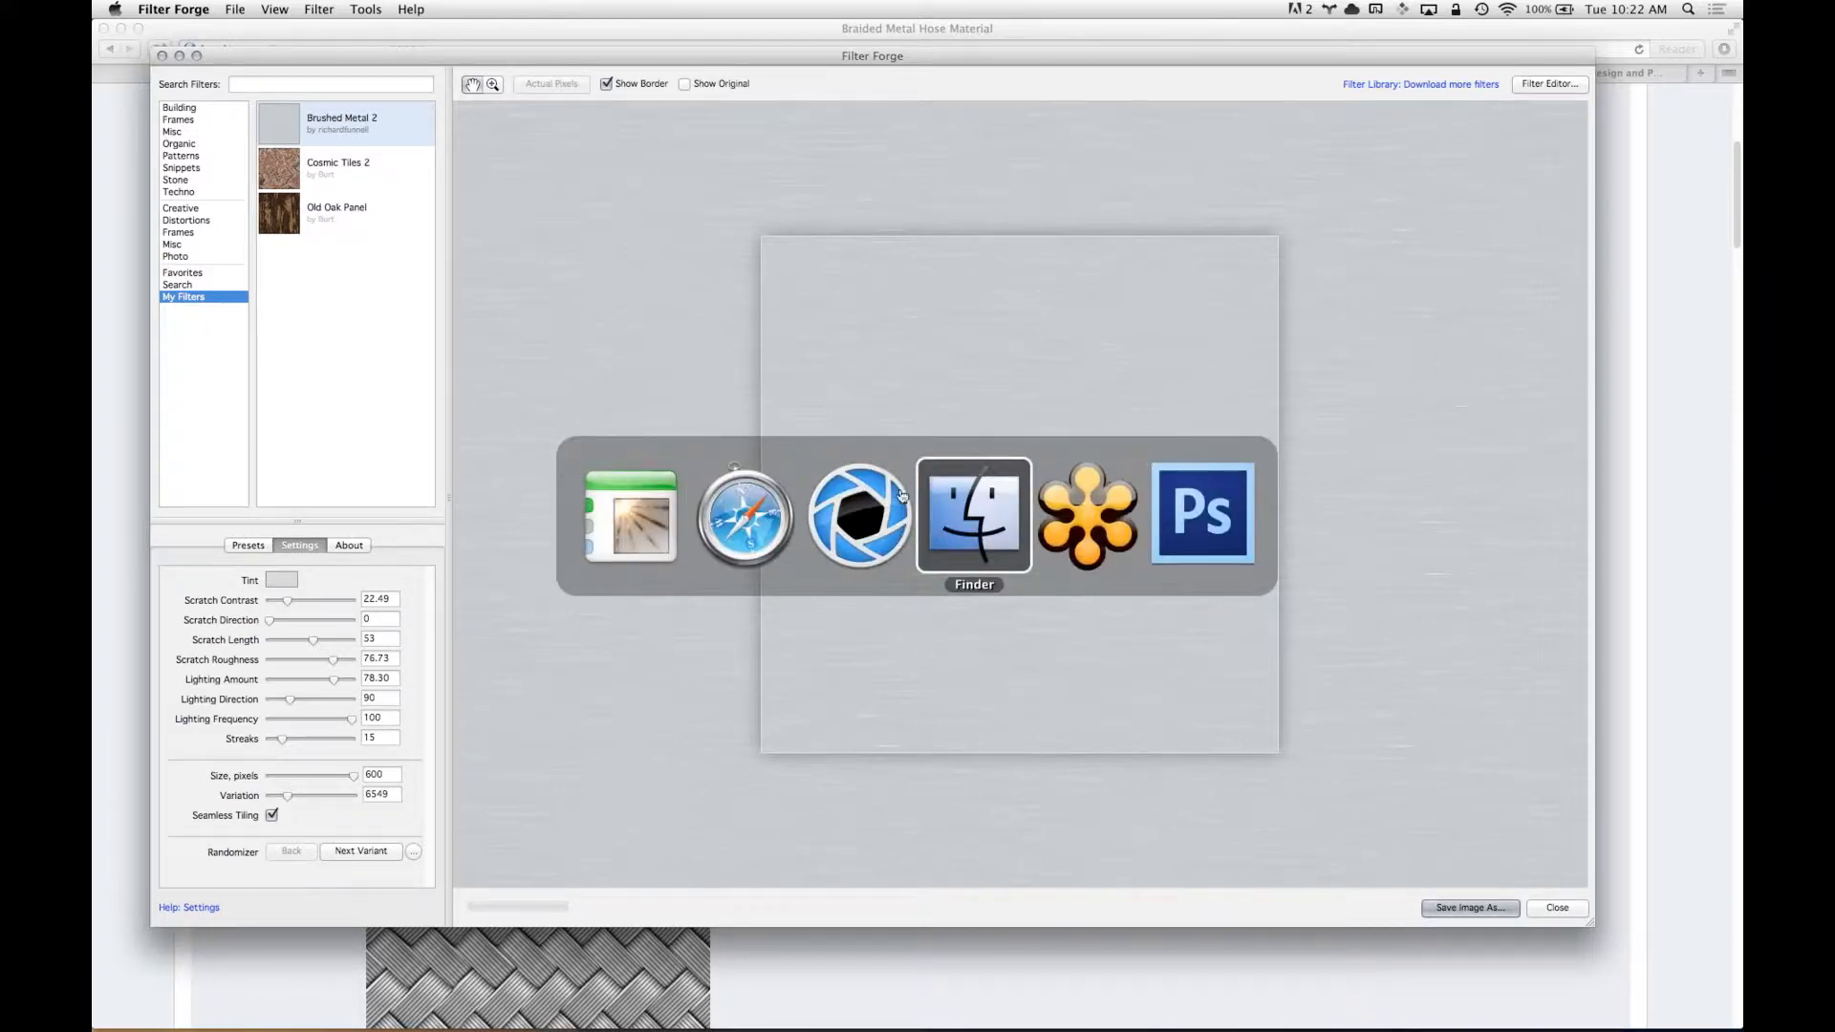
mouse_move(880, 527)
click(992, 530)
key(super+Tab)
key(super+Tab)
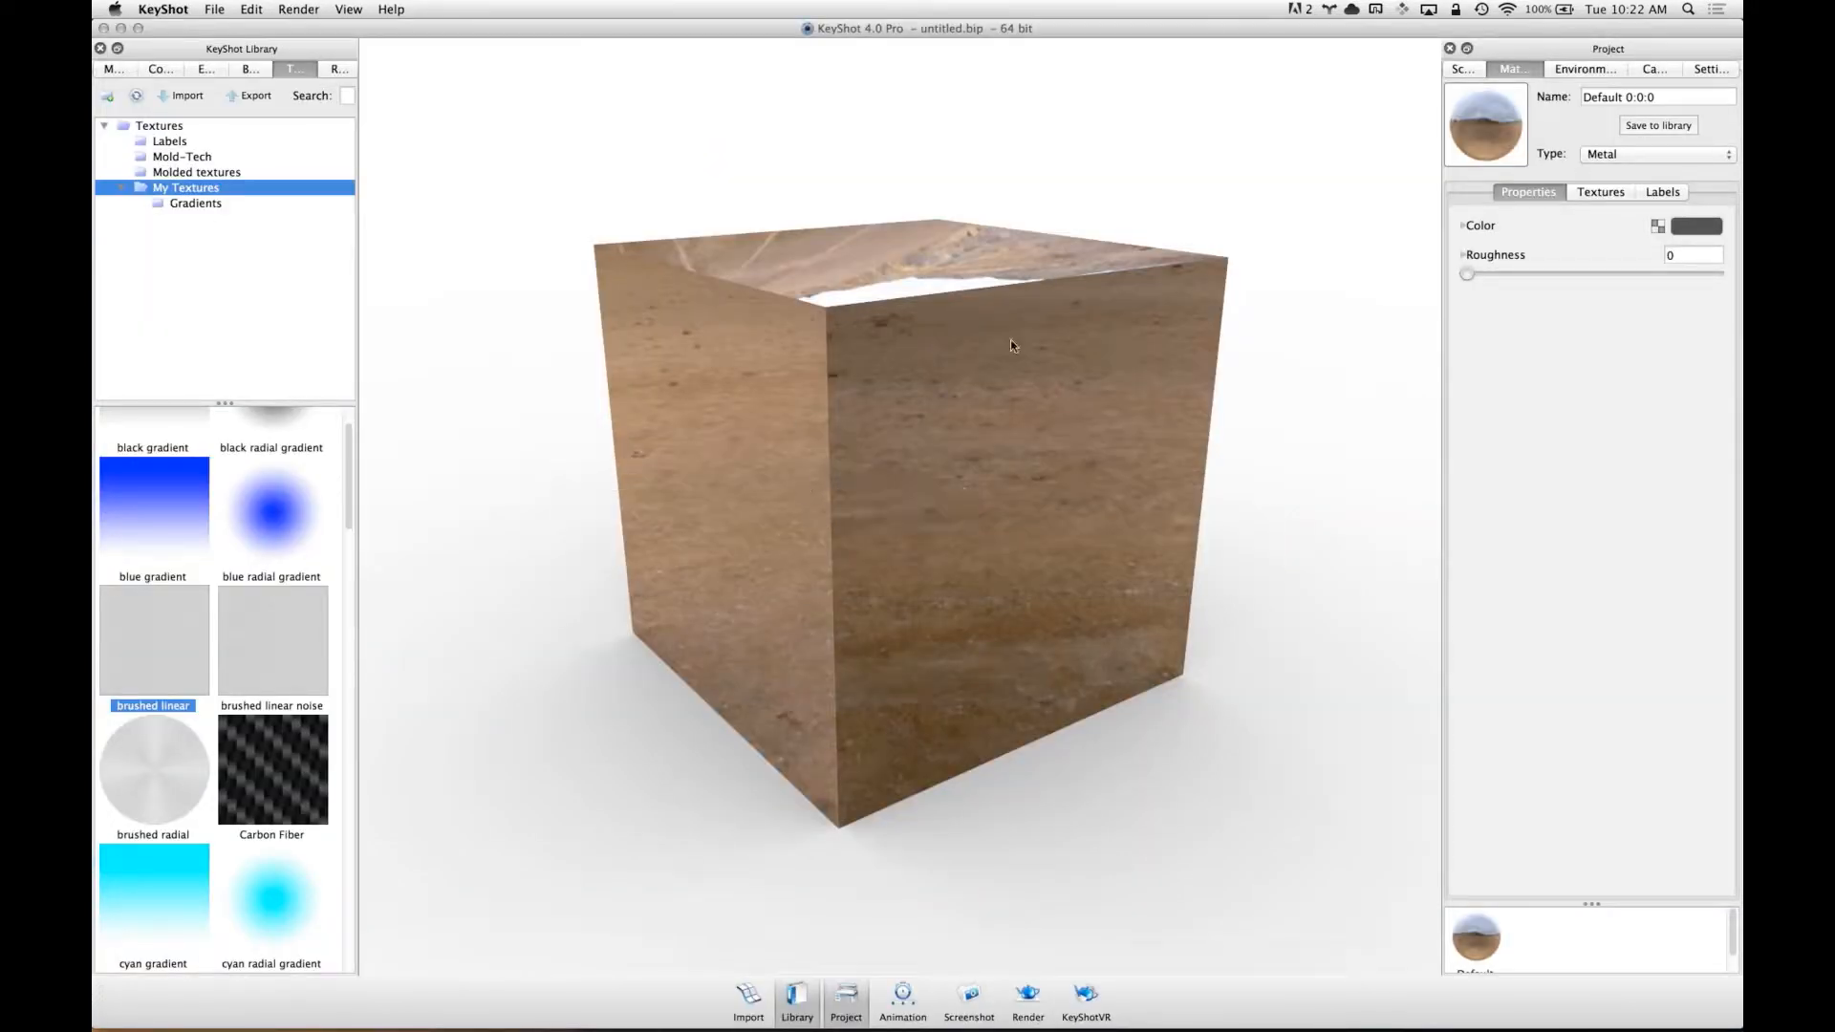
- Apply the brushed linear texture from My Textures to the metal cube as a color map
scroll(188, 577, up, 2)
scroll(183, 573, down, 5)
scroll(185, 568, up, 5)
scroll(159, 686, down, 1)
drag(1094, 509, 986, 481)
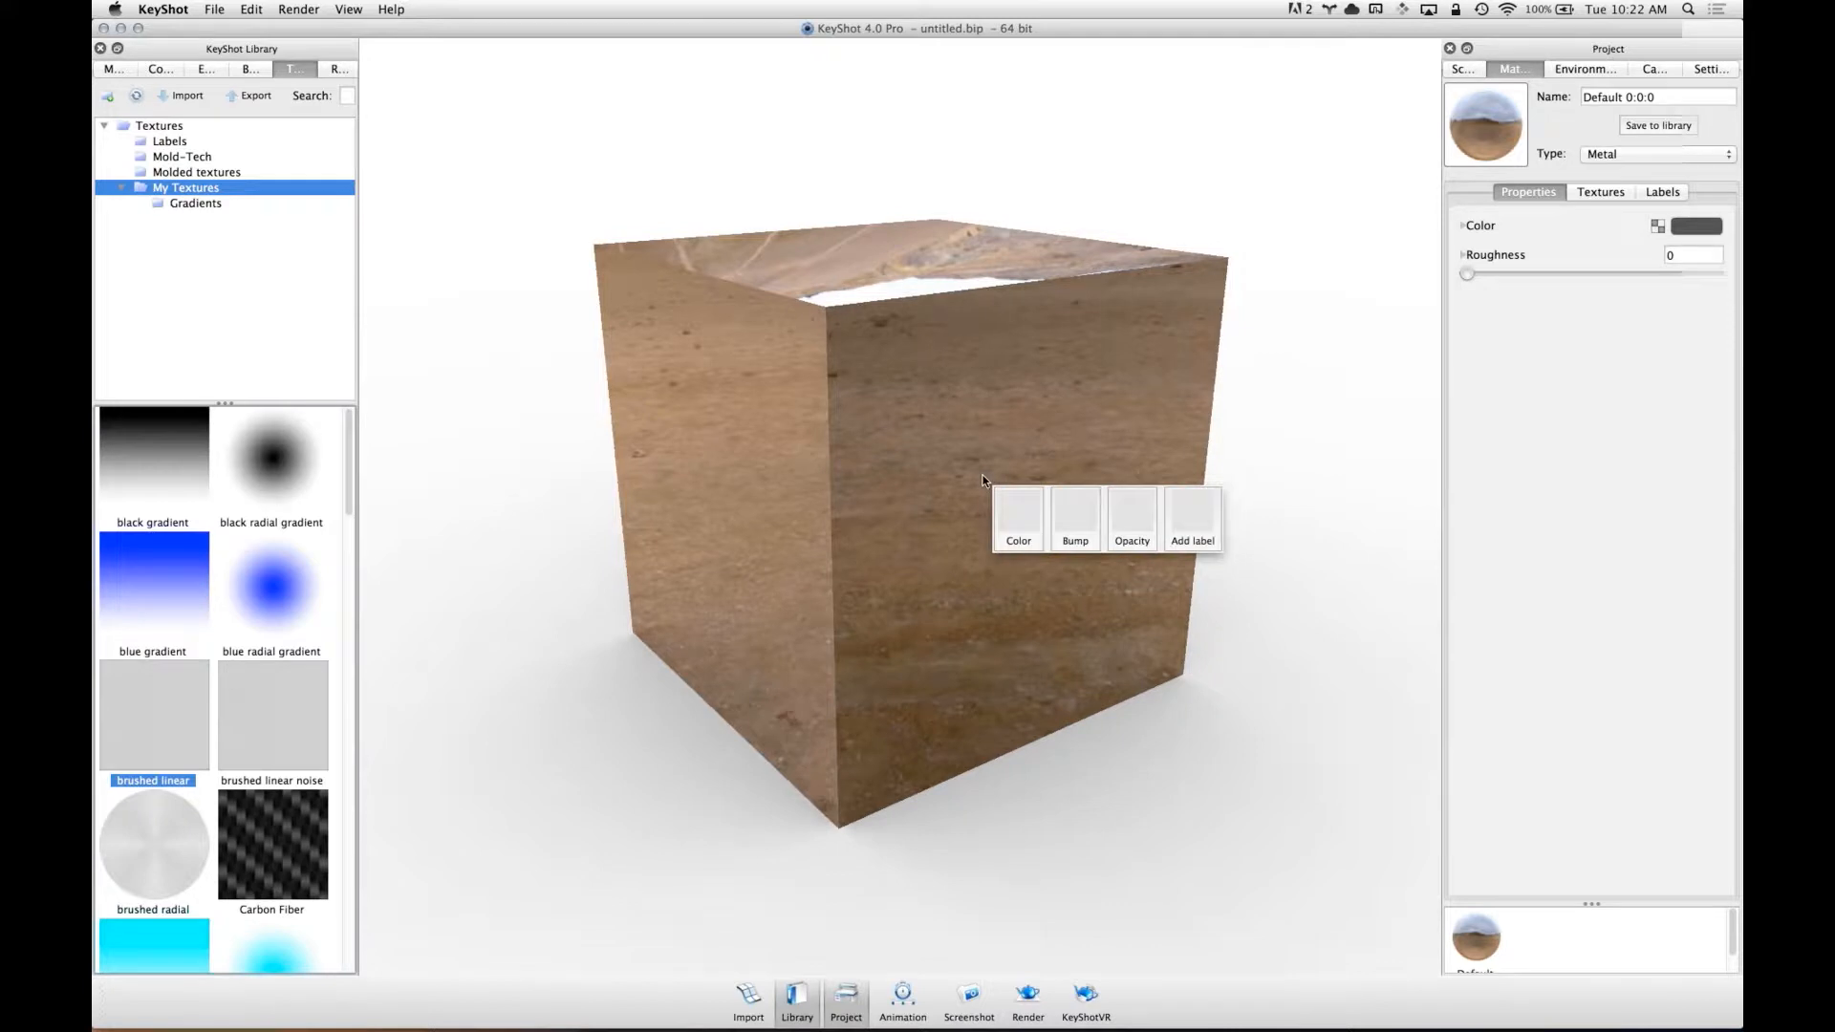
click(1017, 518)
drag(1036, 519, 909, 417)
scroll(909, 416, up, 4)
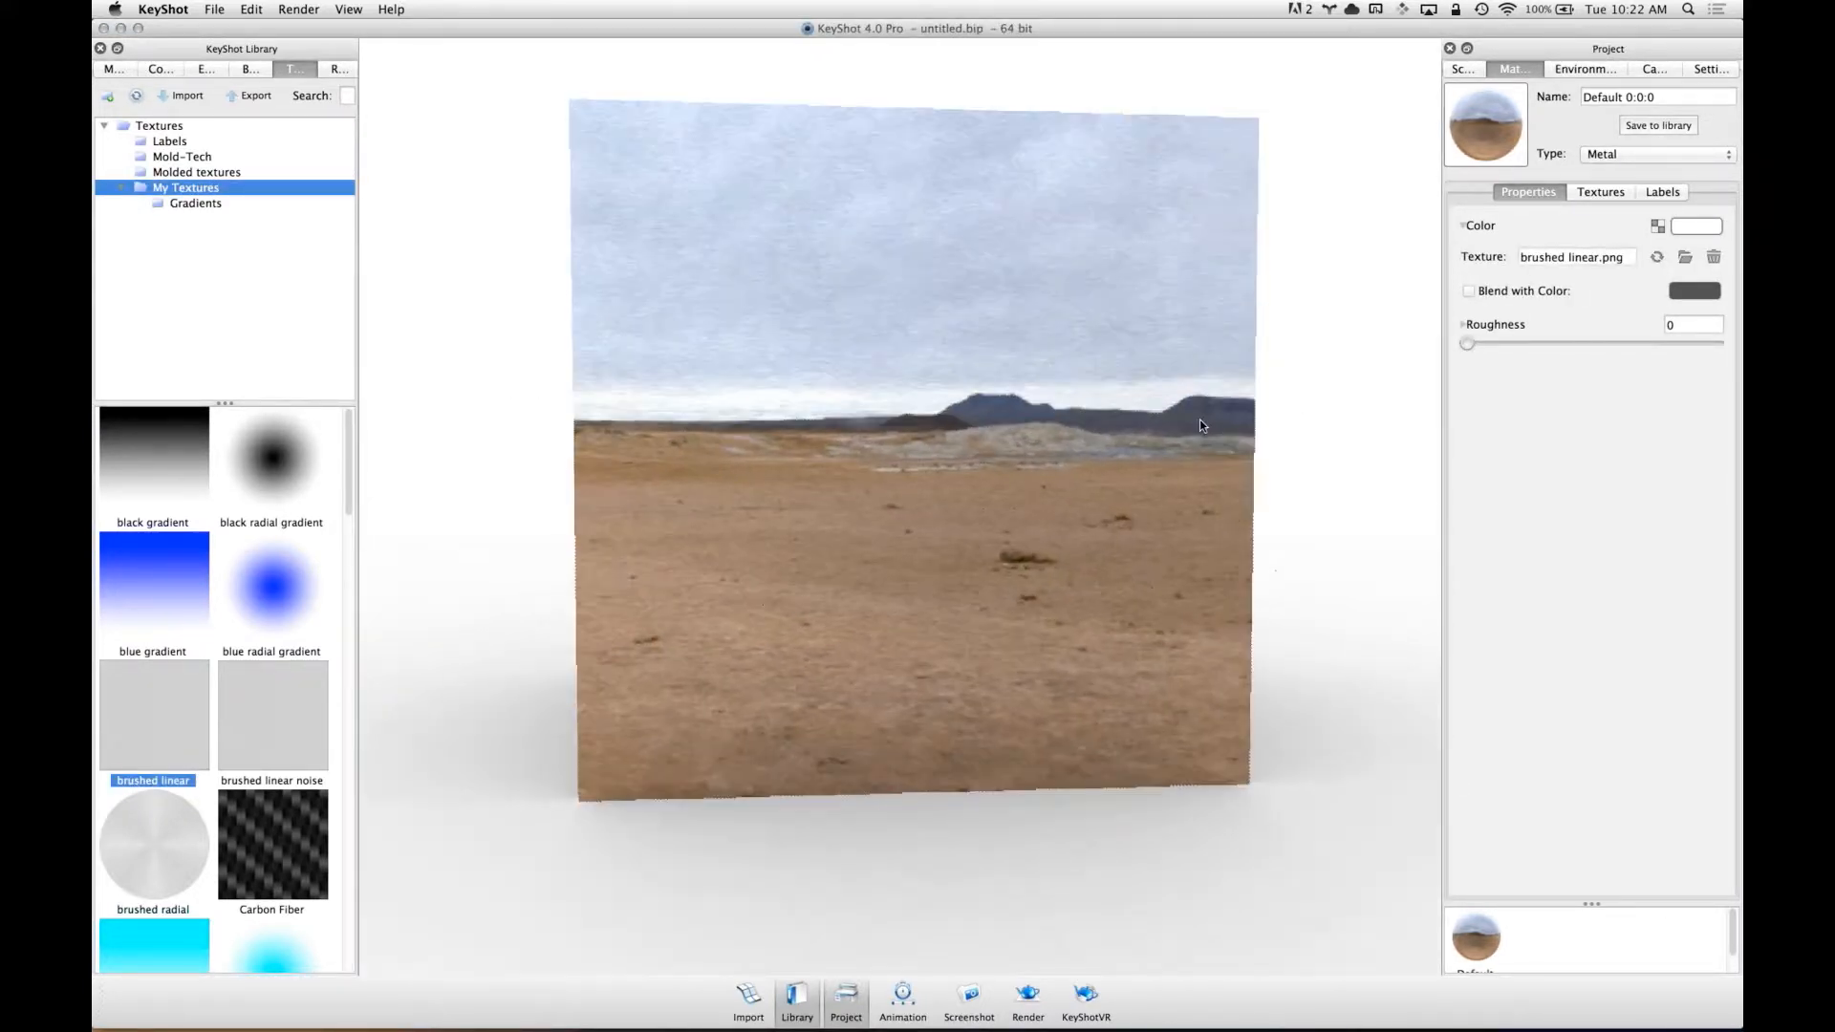
scroll(1201, 425, up, 3)
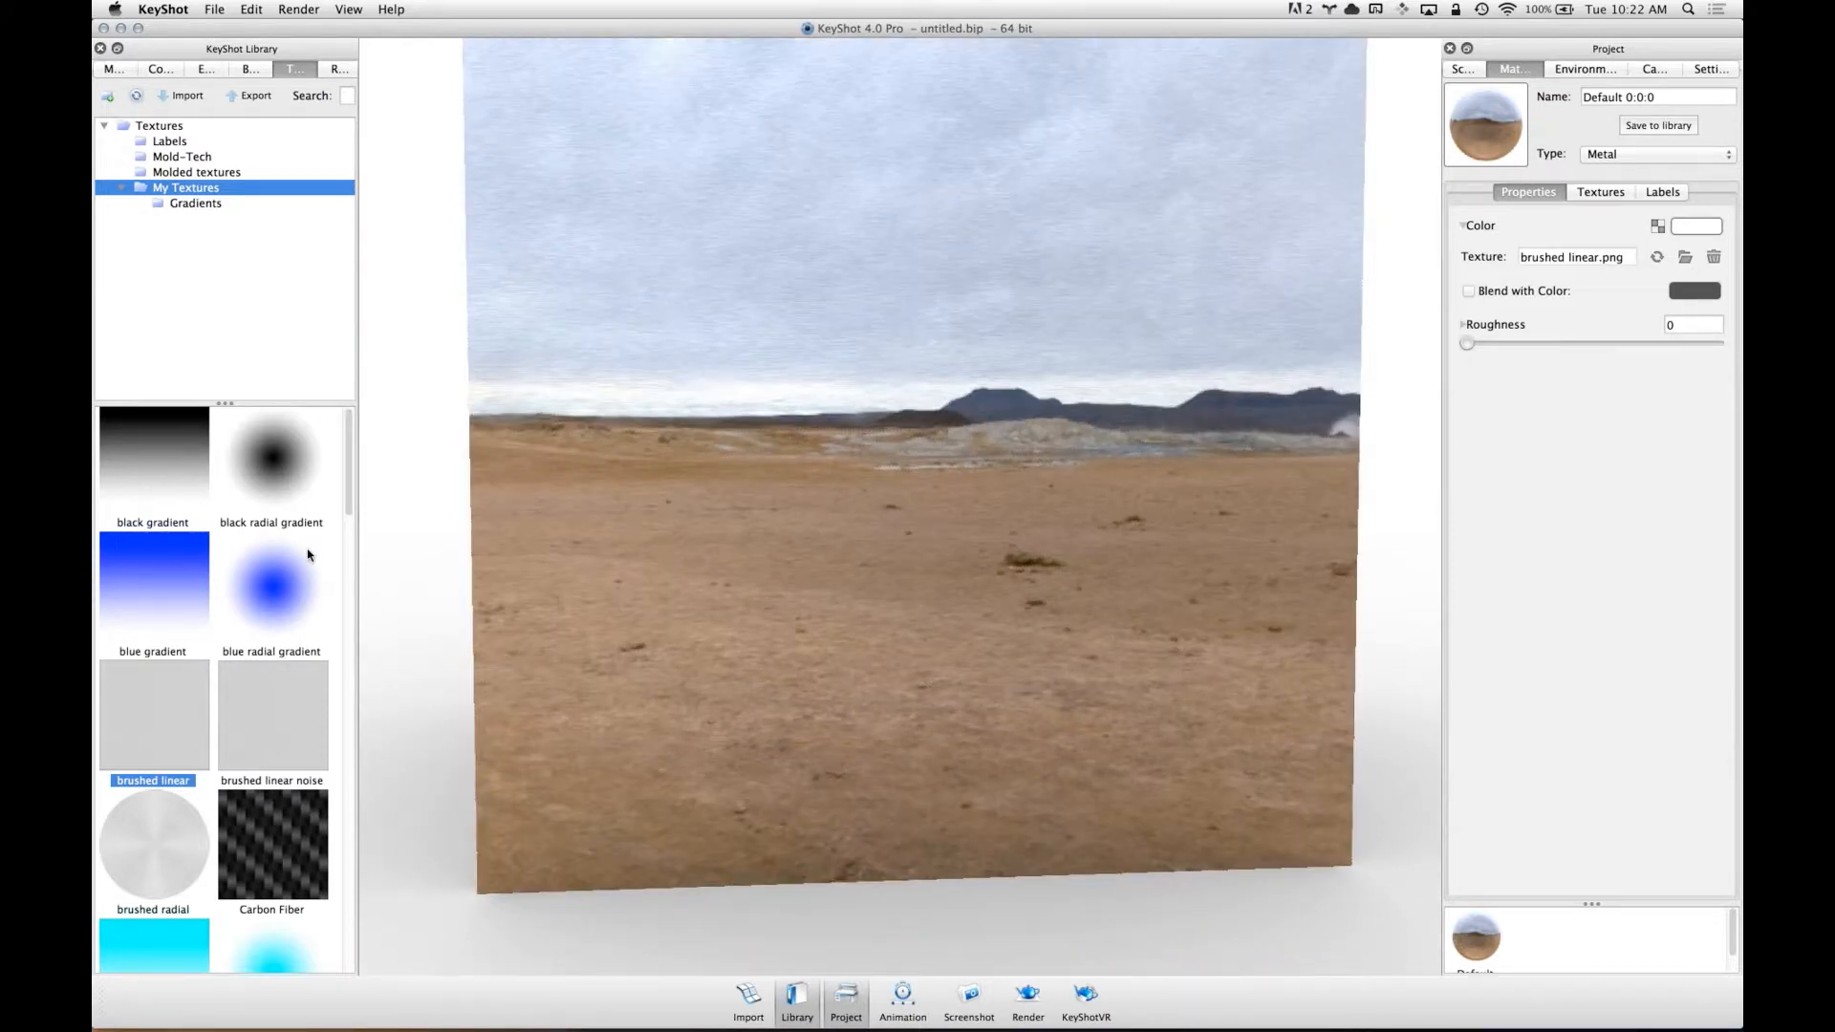
- Replace the cube's color map with the brushed linear noise texture from My Textures
click(272, 715)
mouse_move(271, 736)
mouse_down()
mouse_move(943, 438)
mouse_move(923, 461)
mouse_up()
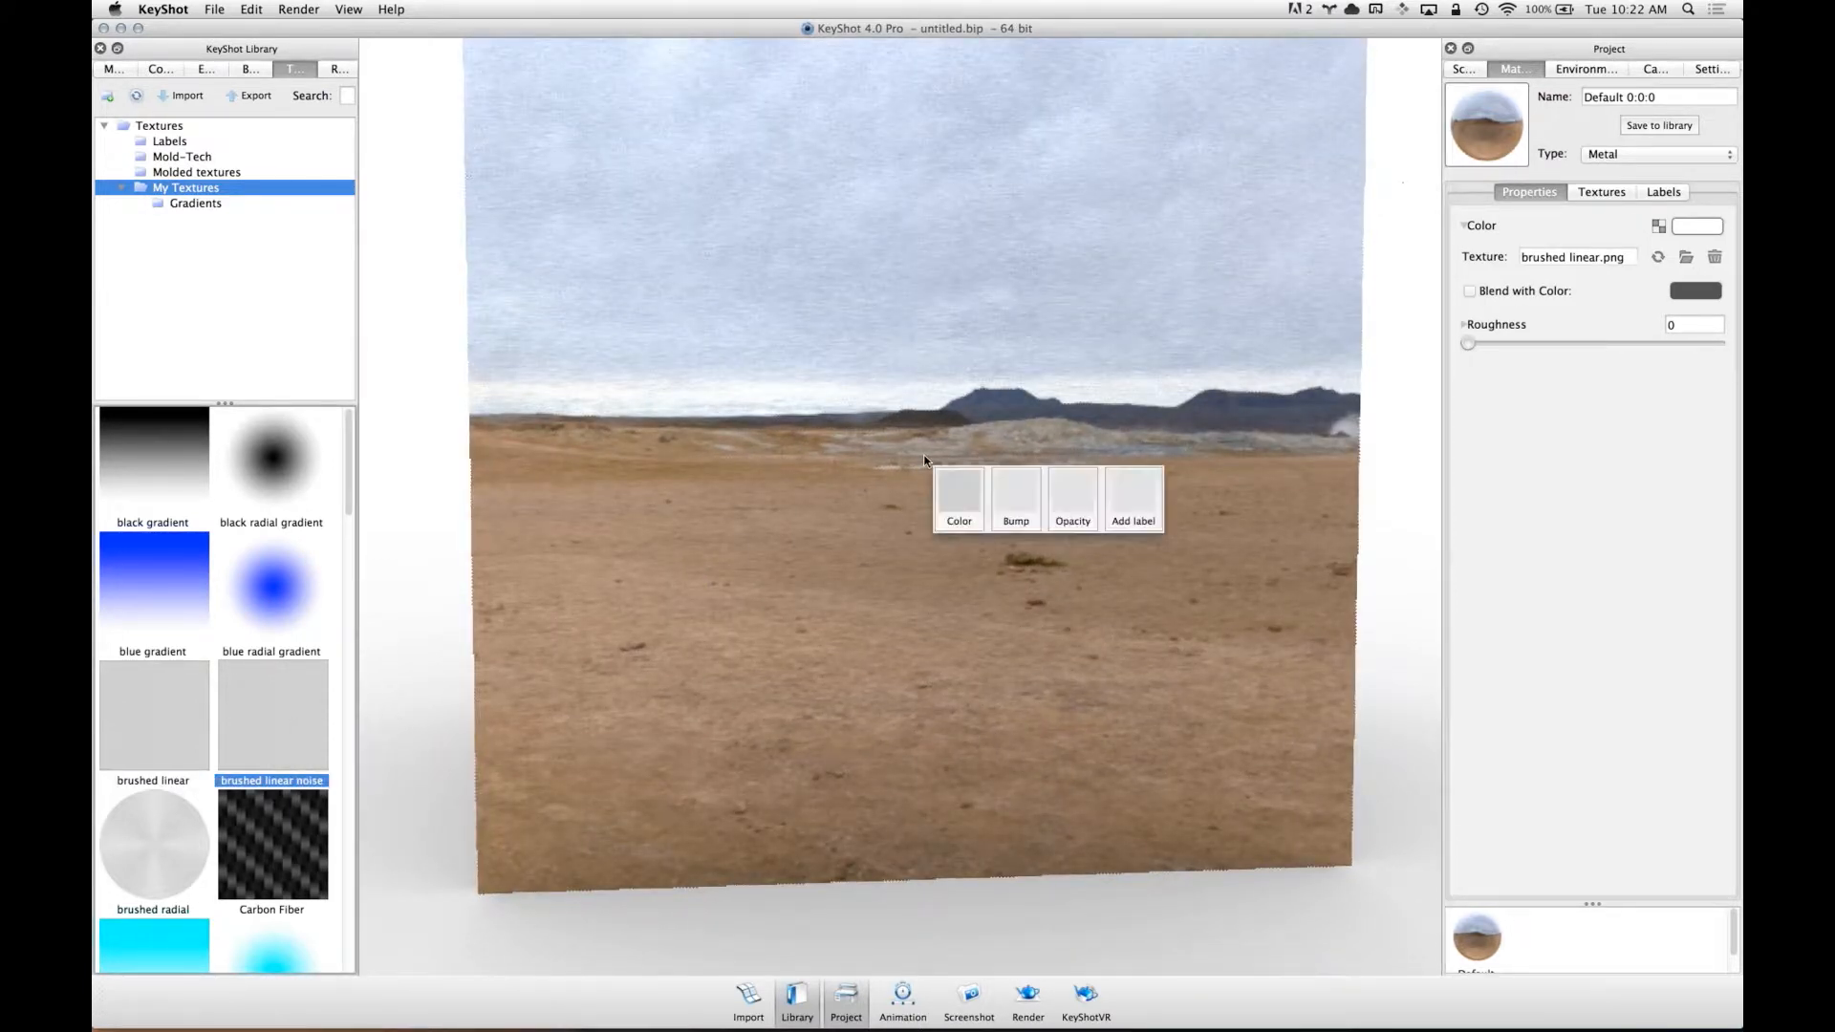
click(951, 493)
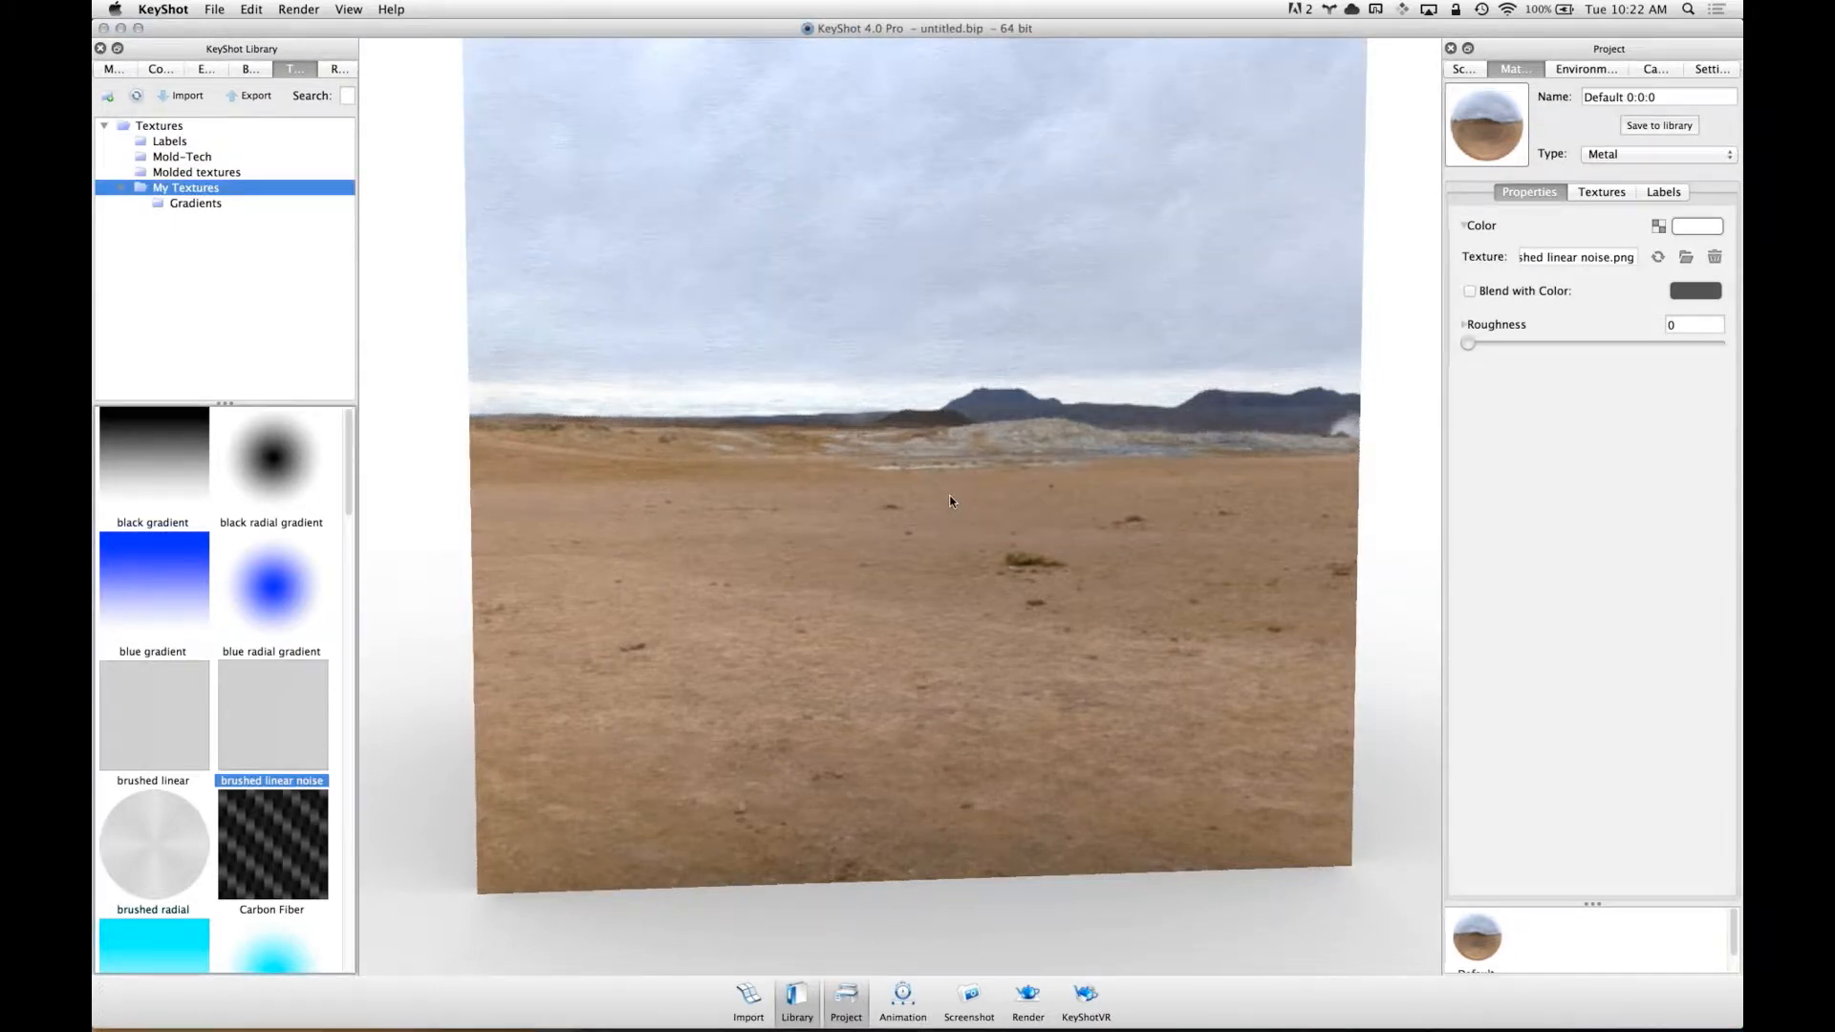
drag(974, 377, 994, 349)
- Set the scale of the cube's brushed linear noise color map to 5
click(1598, 194)
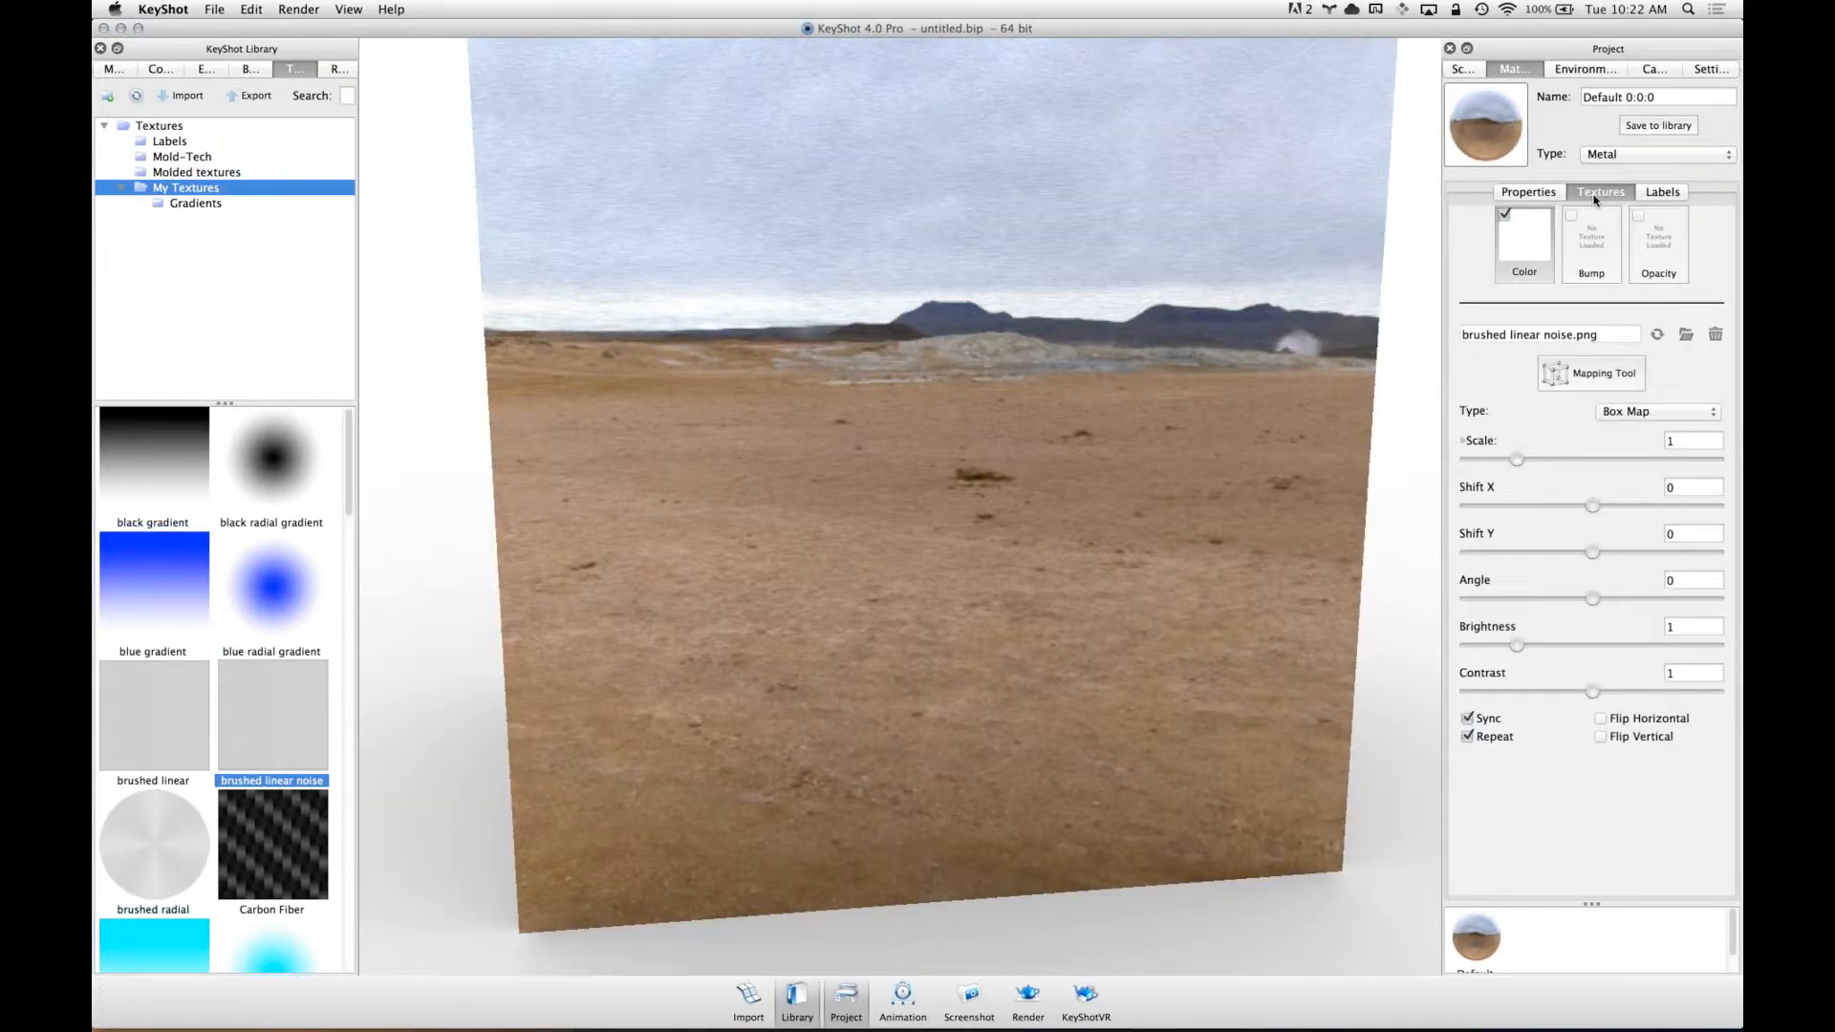
scroll(758, 312, down, 5)
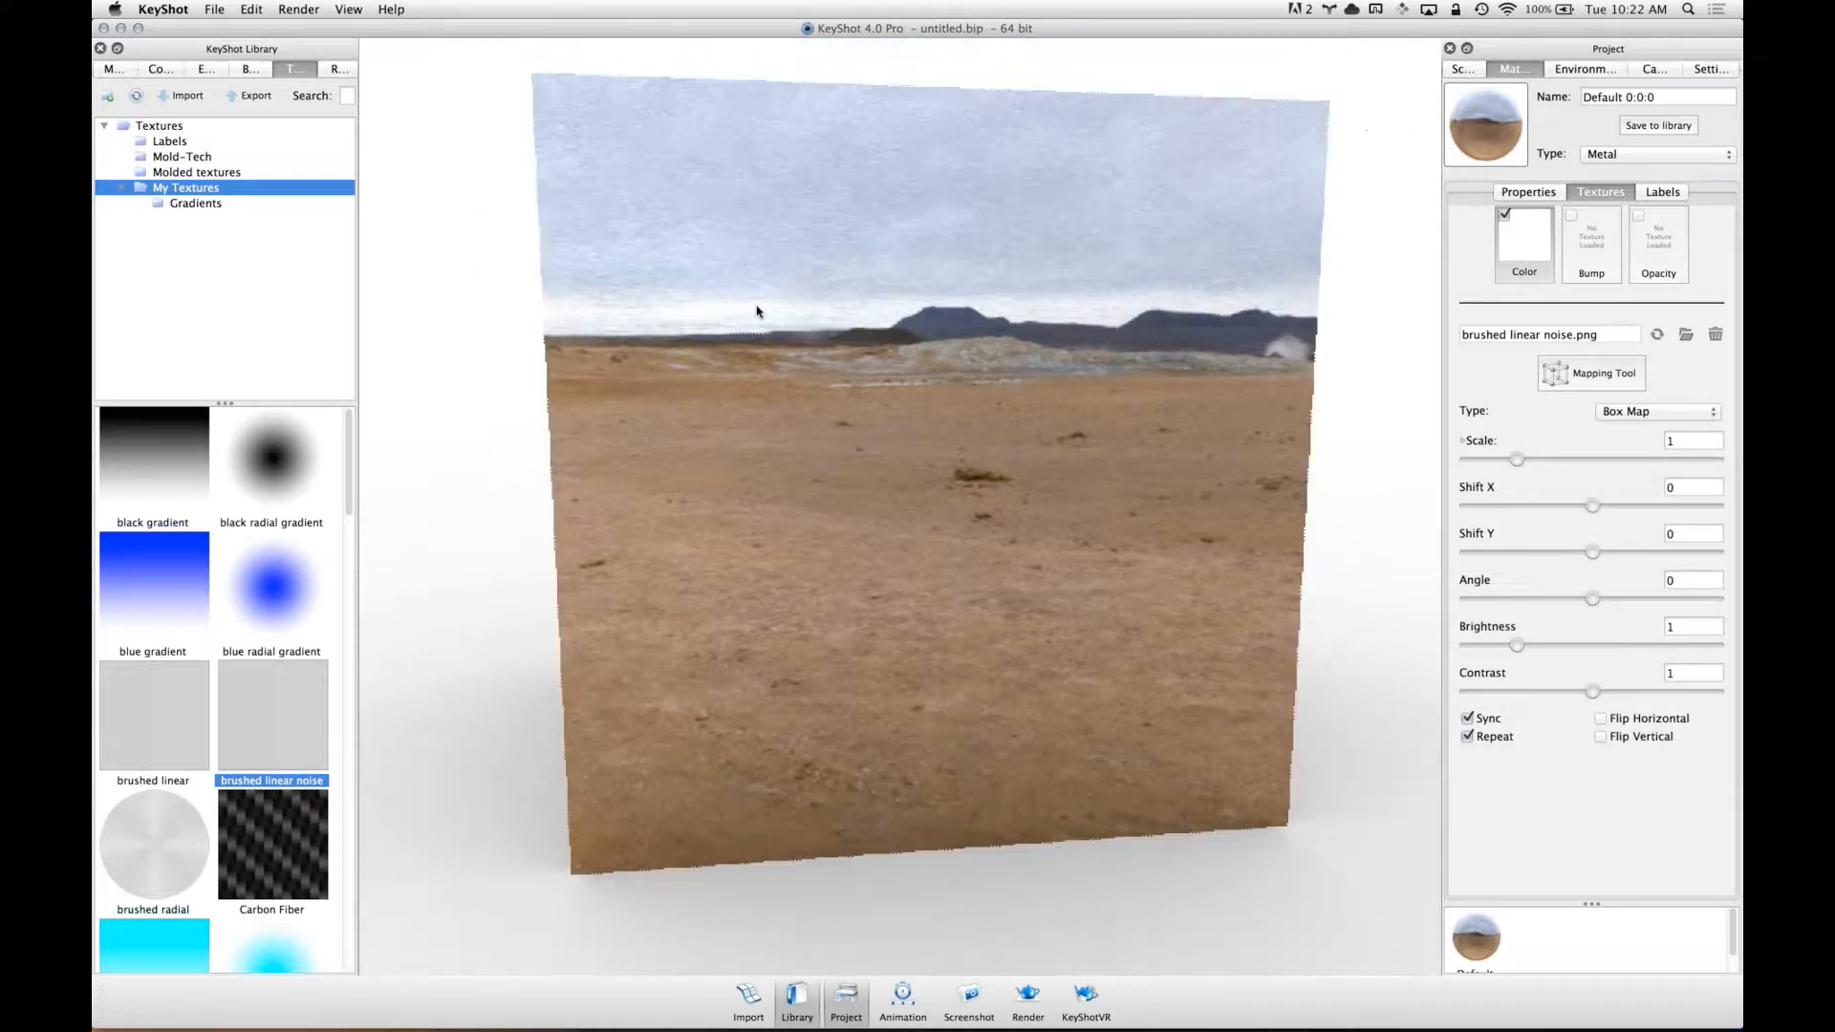
drag(937, 334, 875, 438)
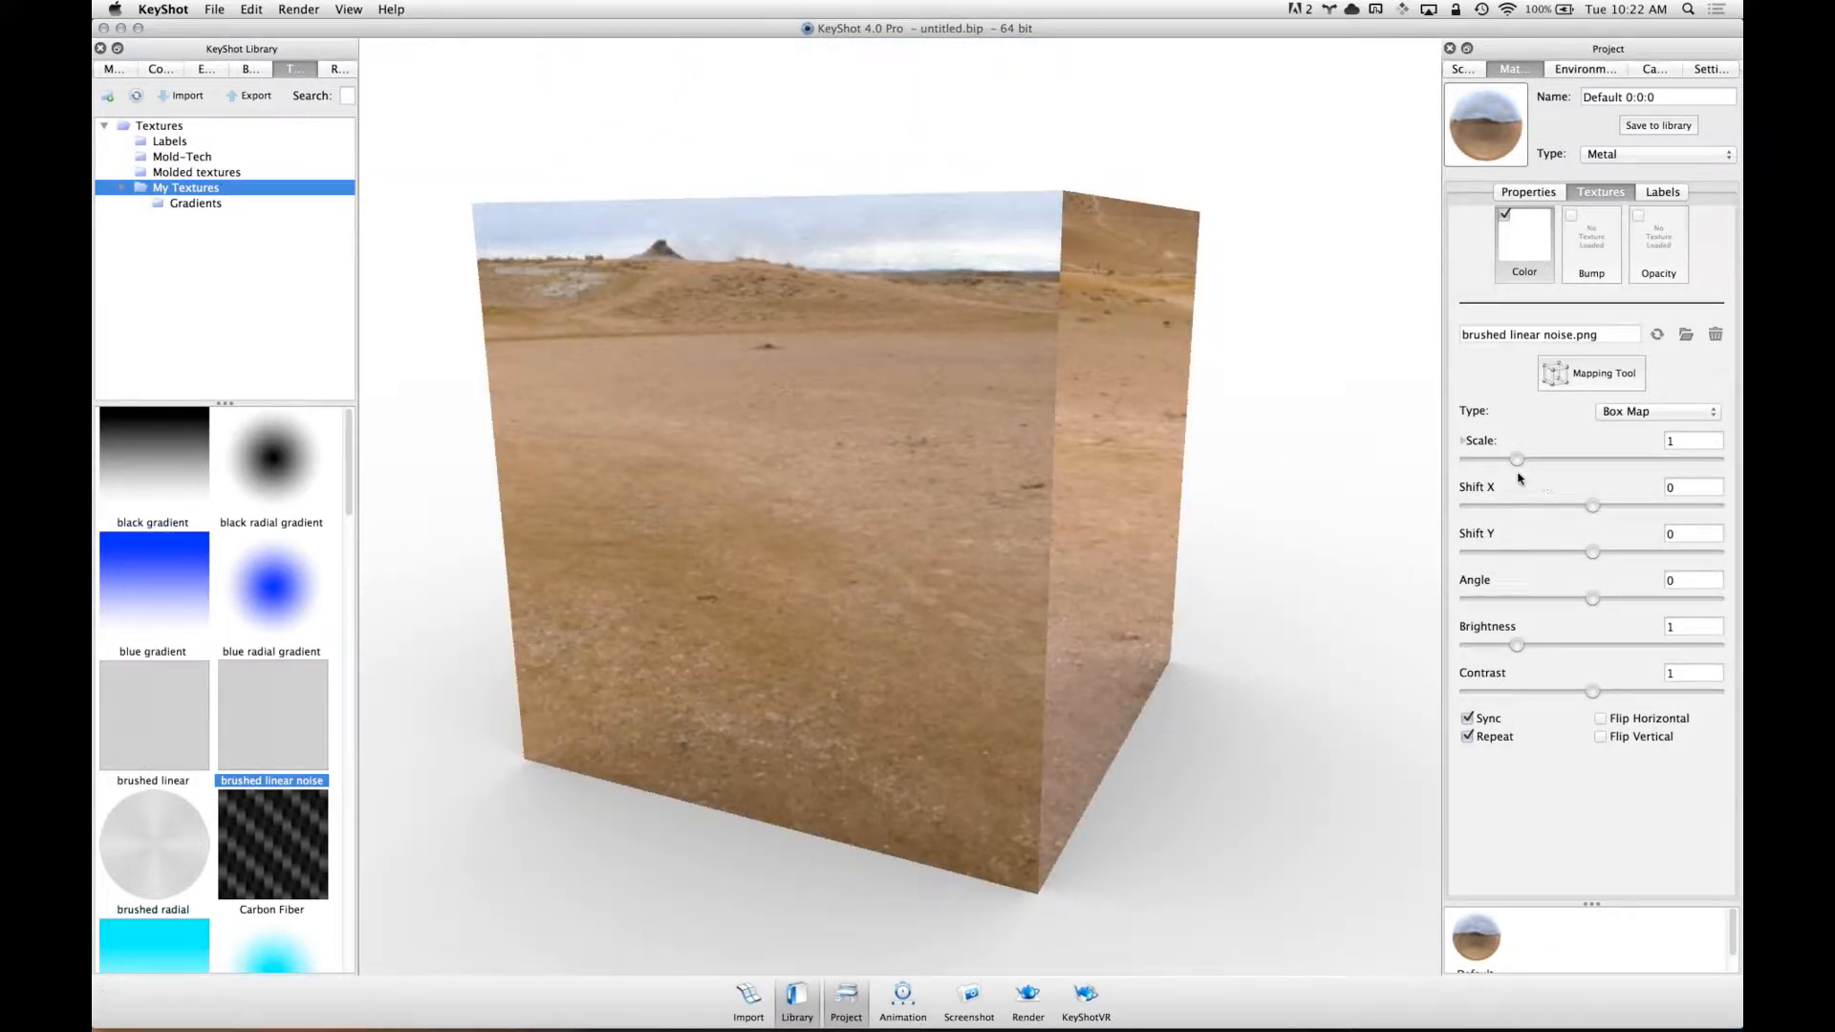
drag(1517, 460, 1730, 461)
mouse_move(866, 445)
mouse_down()
mouse_move(880, 432)
mouse_move(830, 445)
mouse_move(846, 442)
mouse_up()
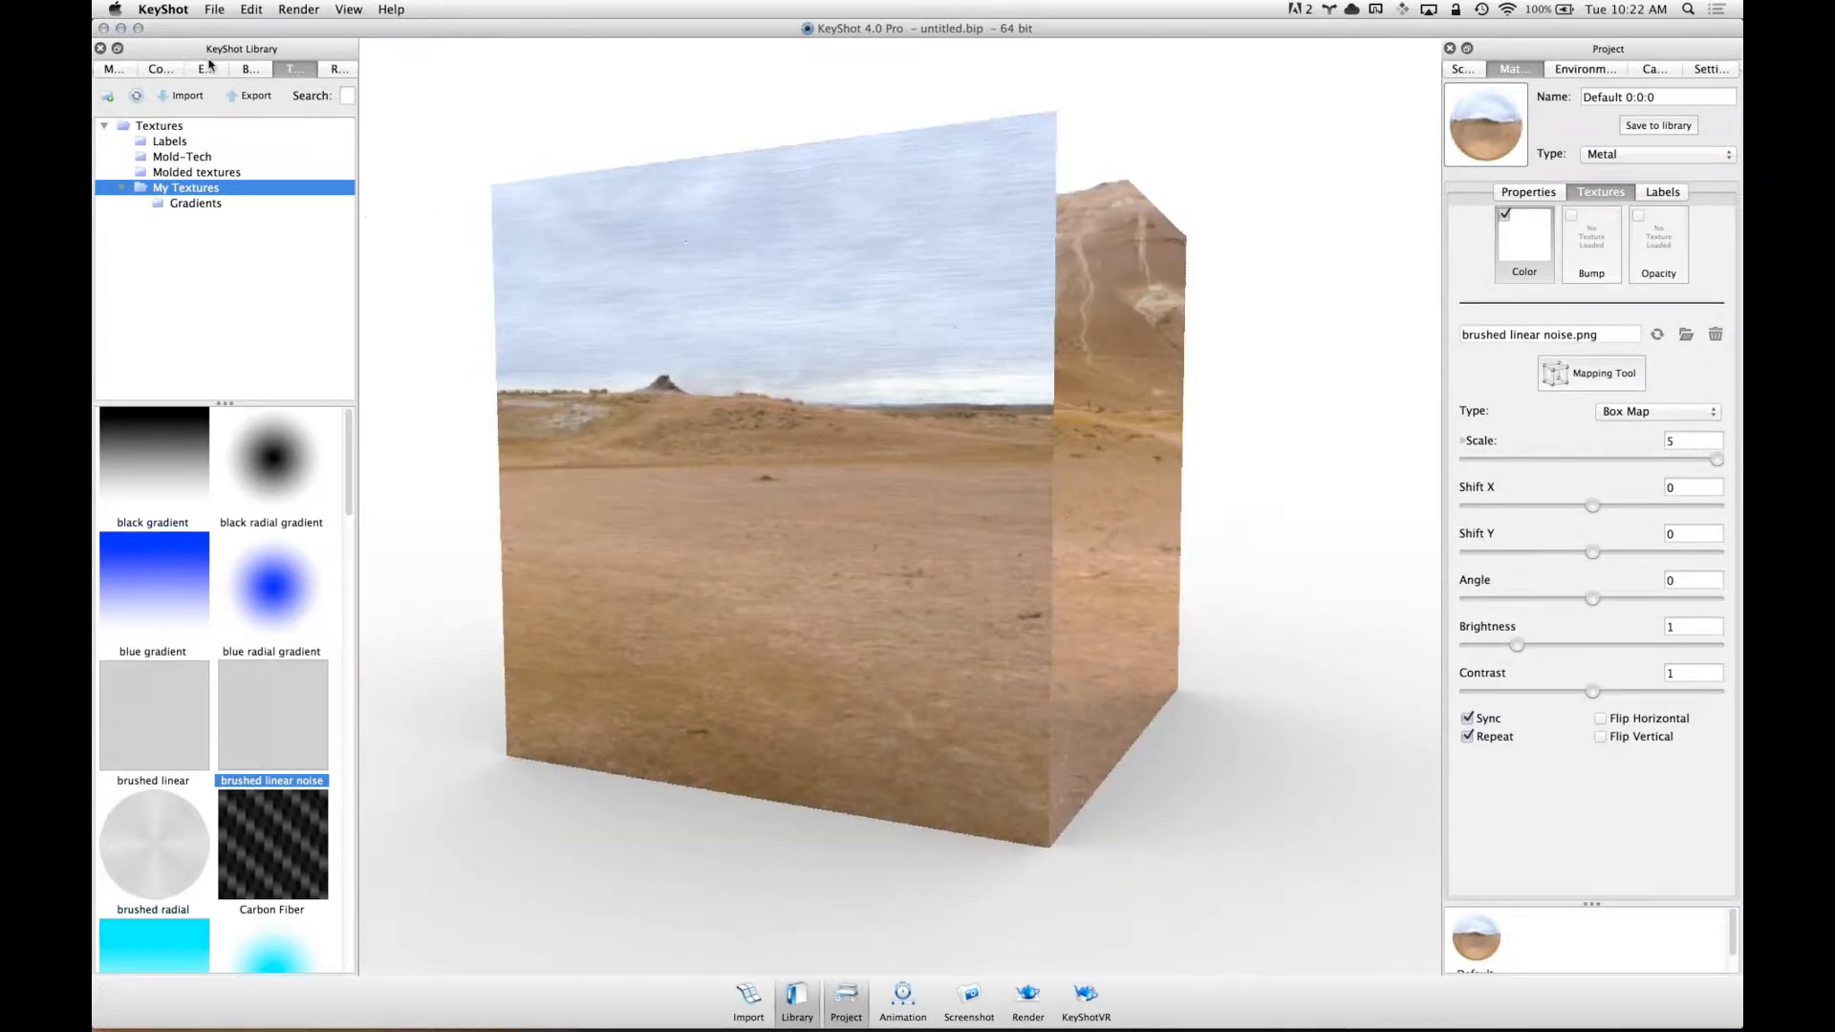
- Try the 3 Panels Straight 2k and Light Tent Black Floor studio environments on the scene
click(161, 68)
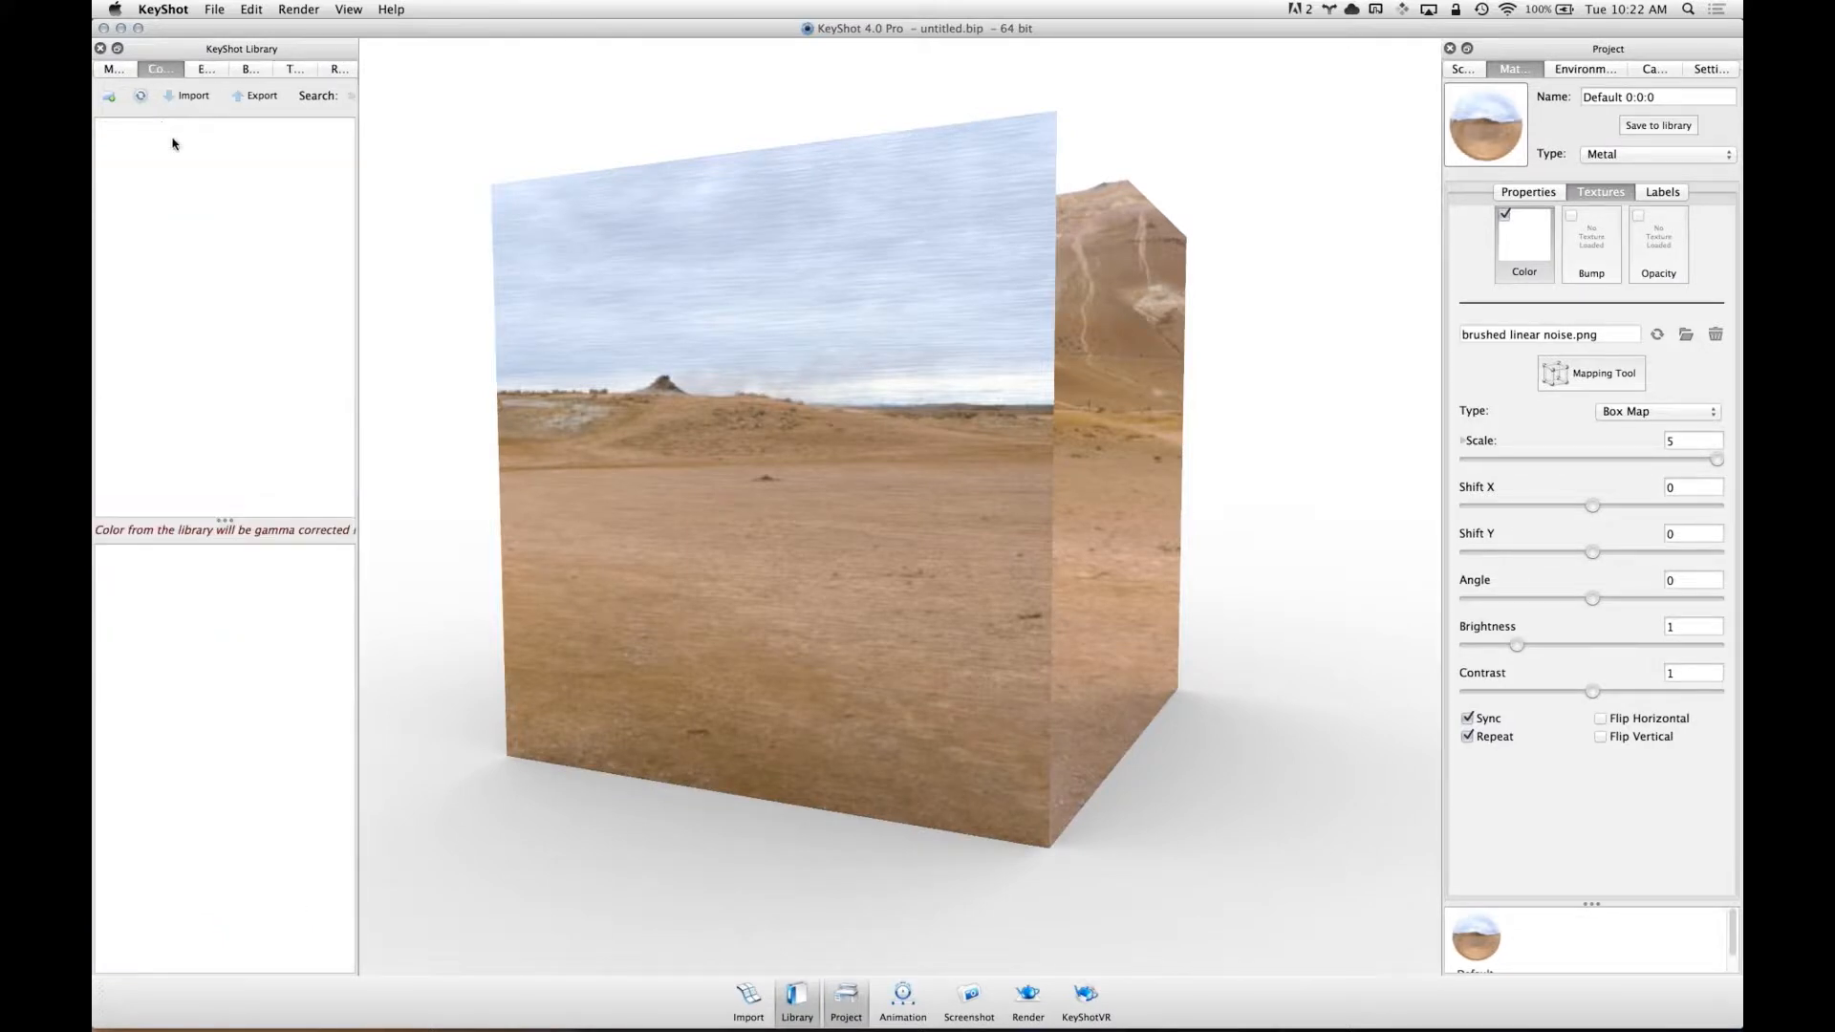
click(205, 70)
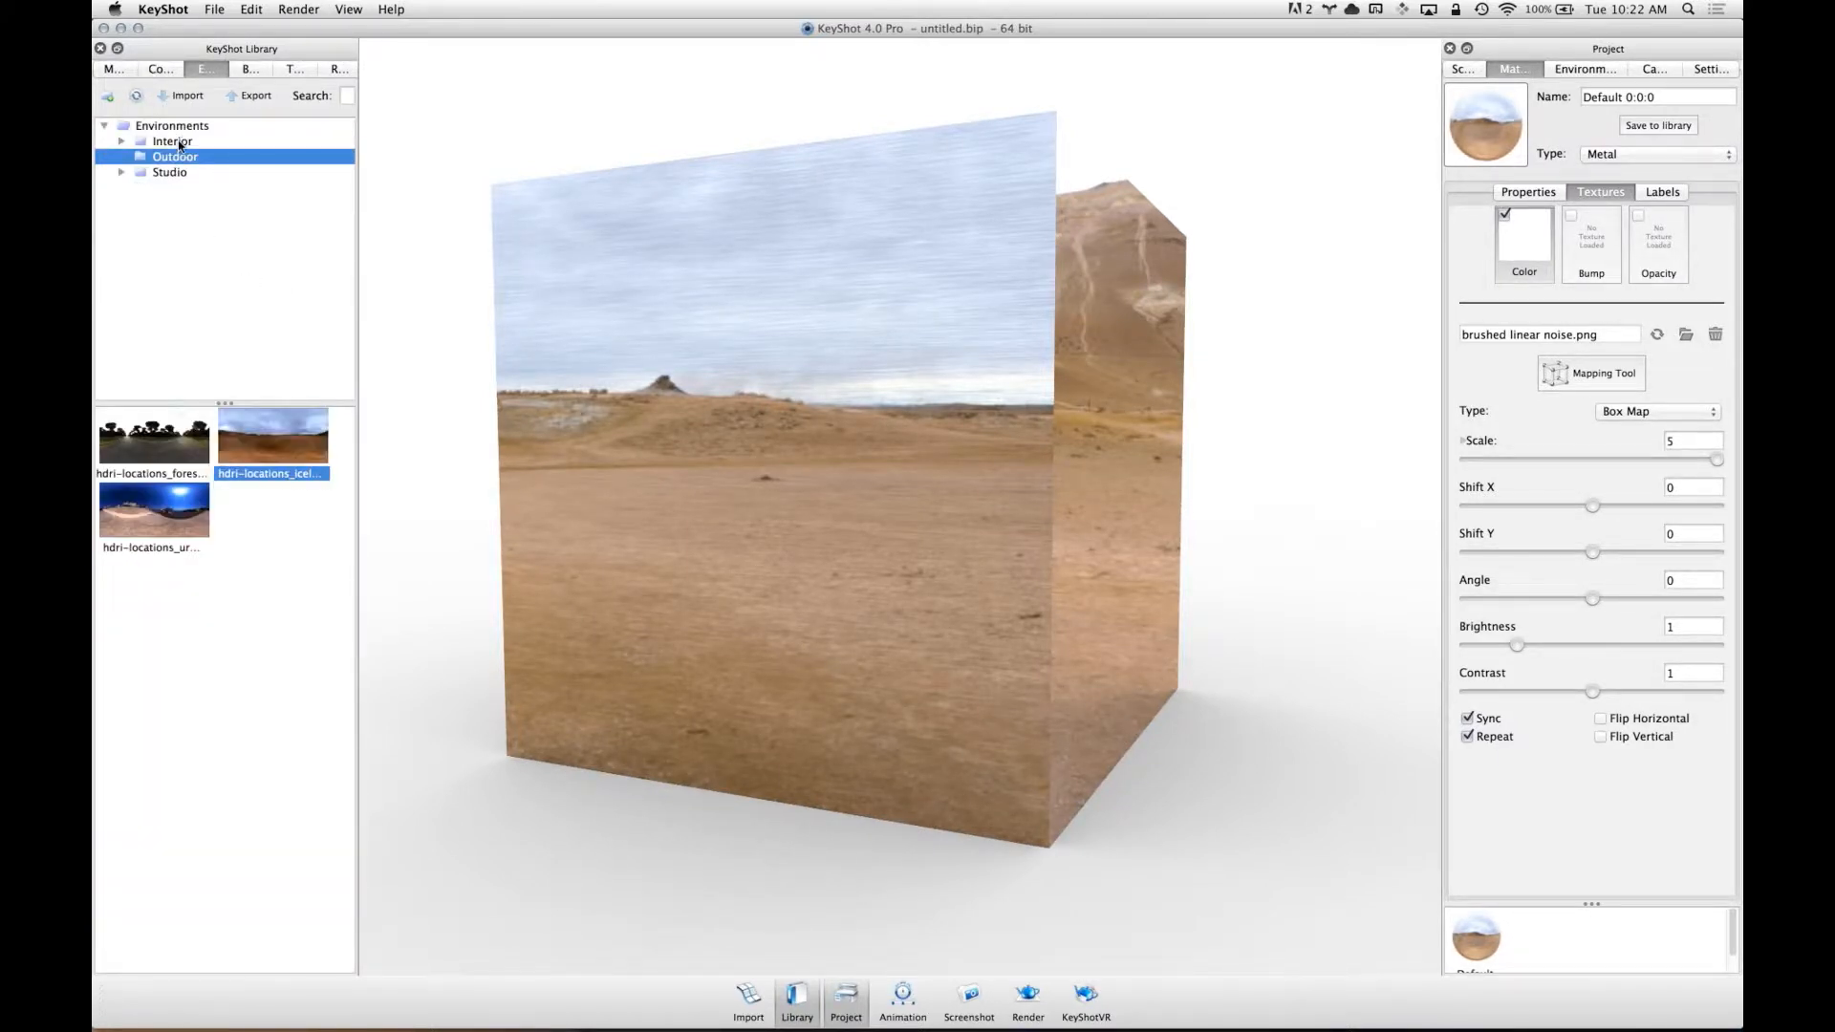
click(164, 172)
drag(297, 445, 868, 420)
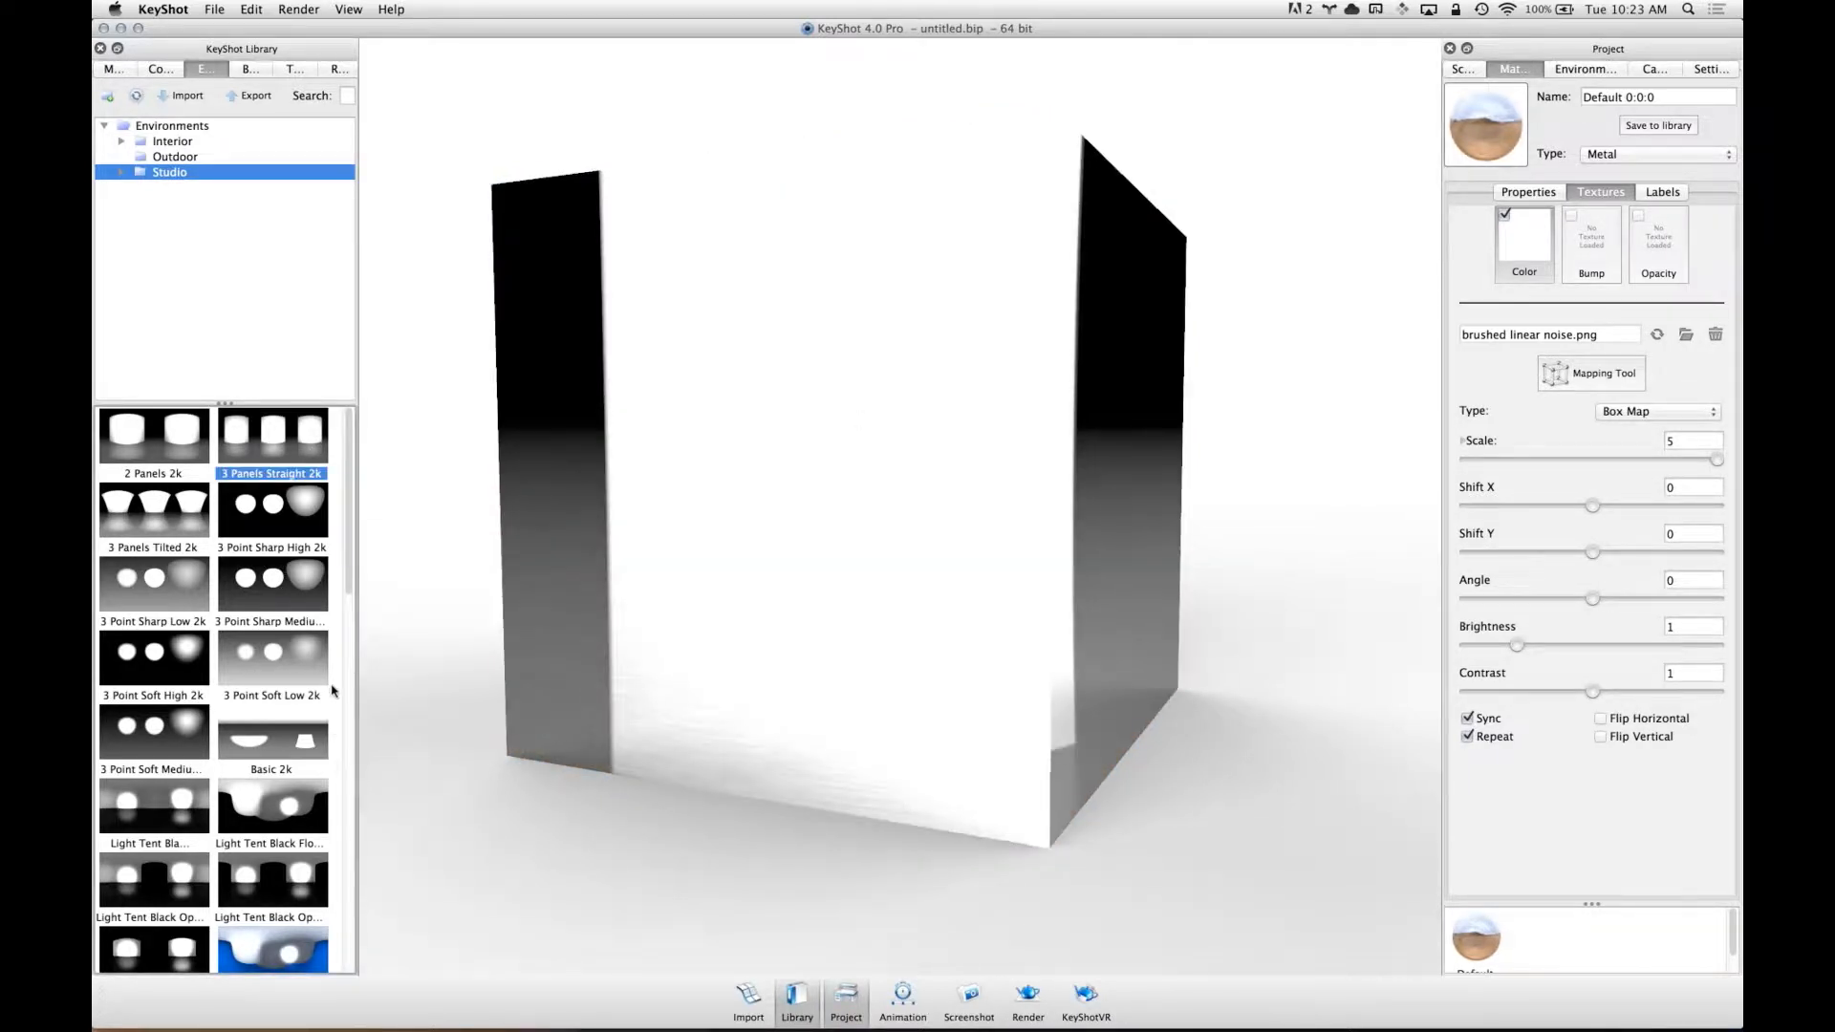
drag(282, 822, 877, 534)
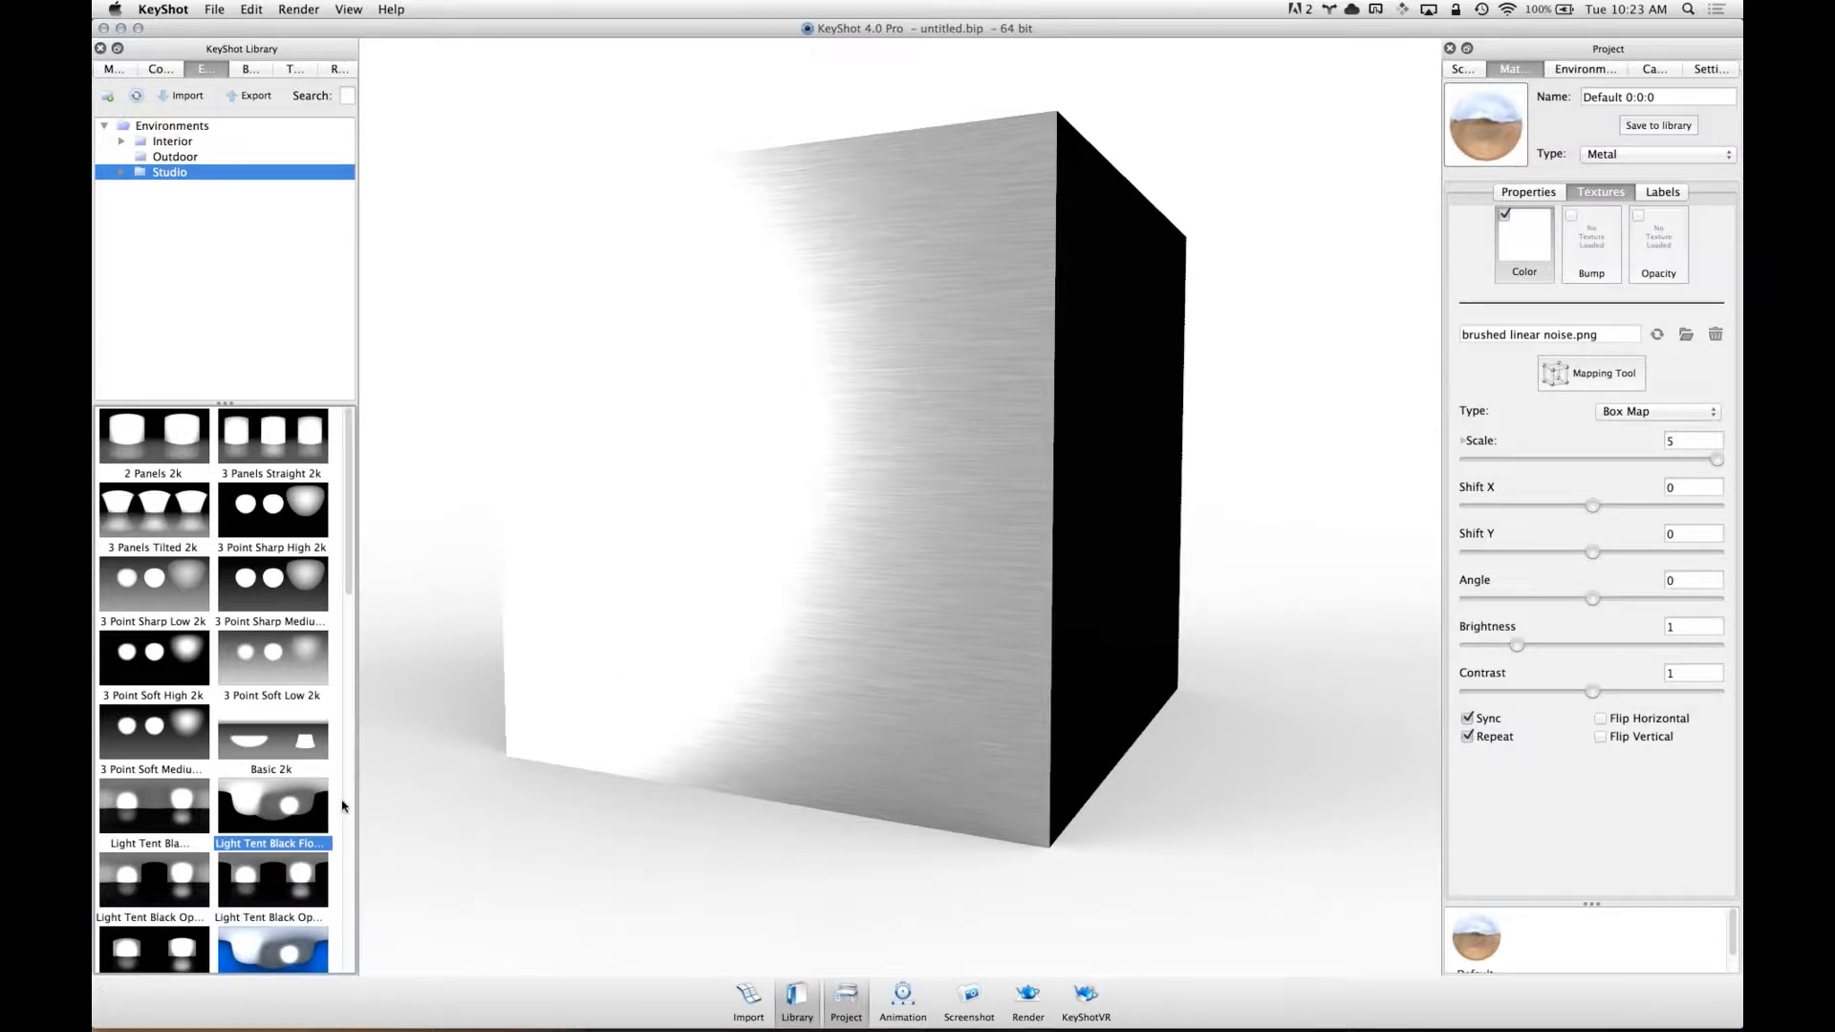
- Try lighting the scene with the Overhead Array 2k studio environment and view the cube's faces
scroll(343, 805, down, 5)
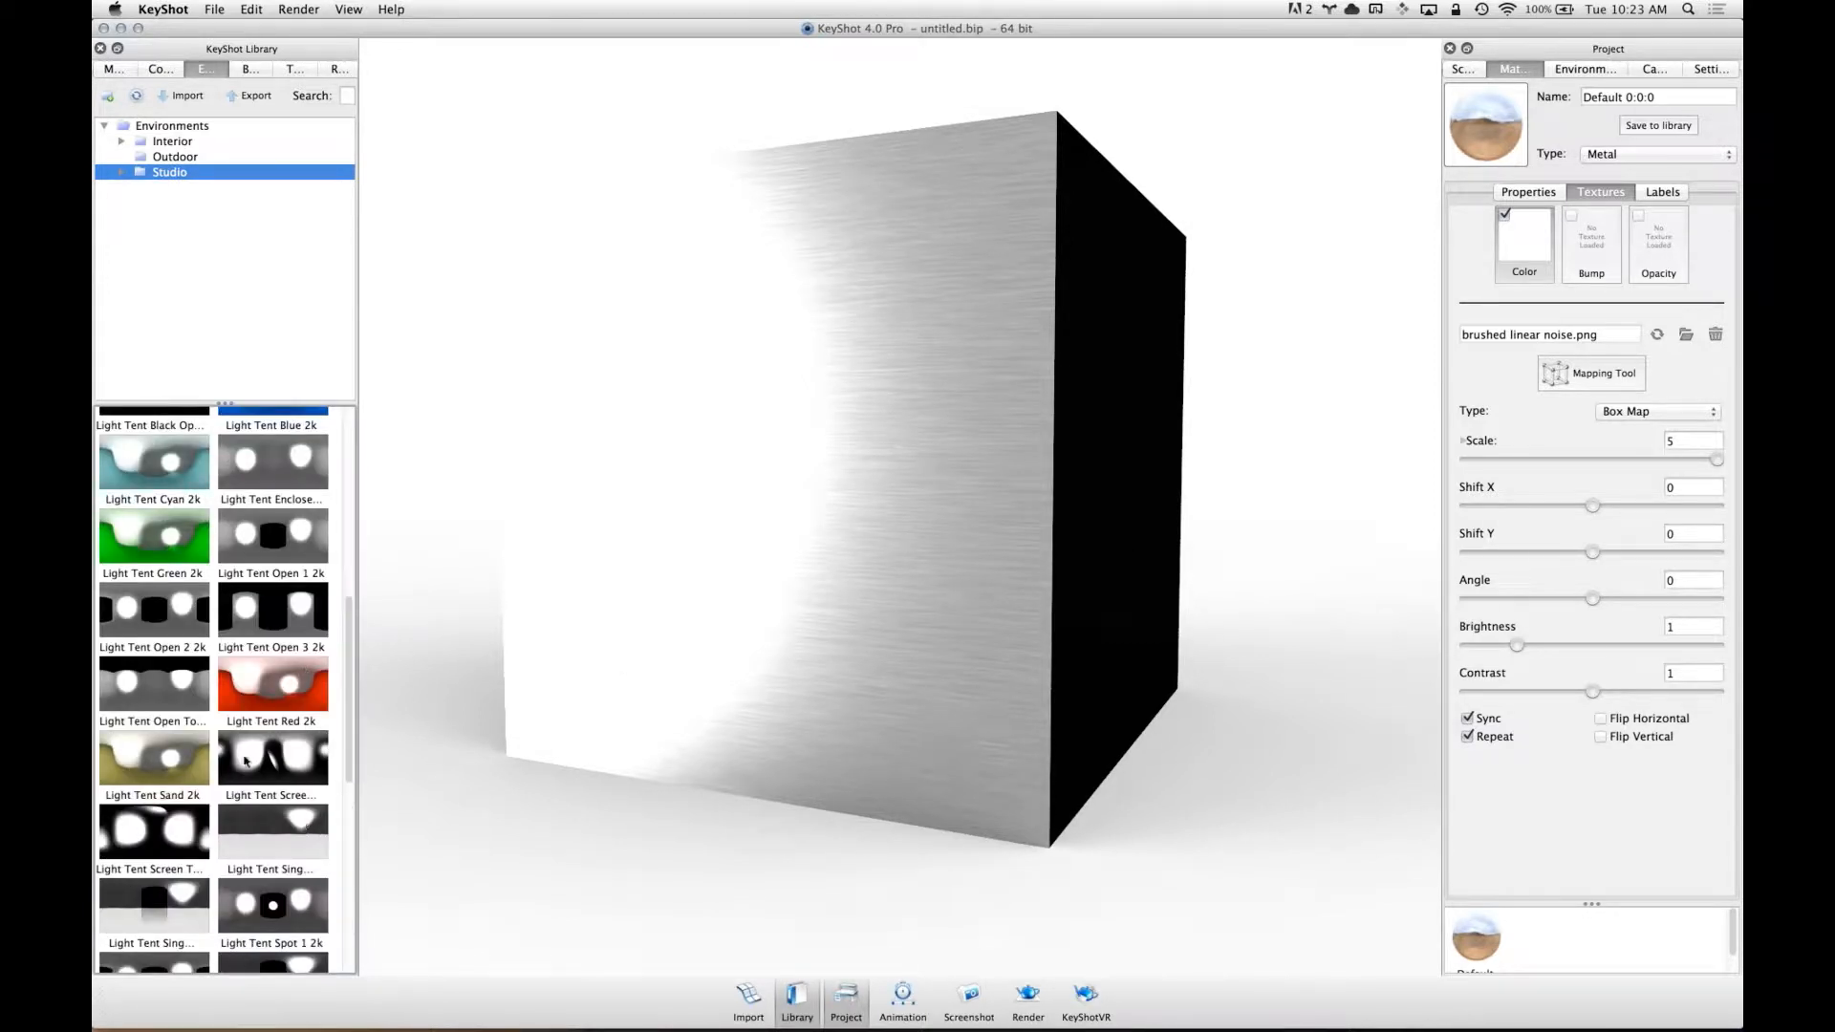
scroll(258, 855, down, 5)
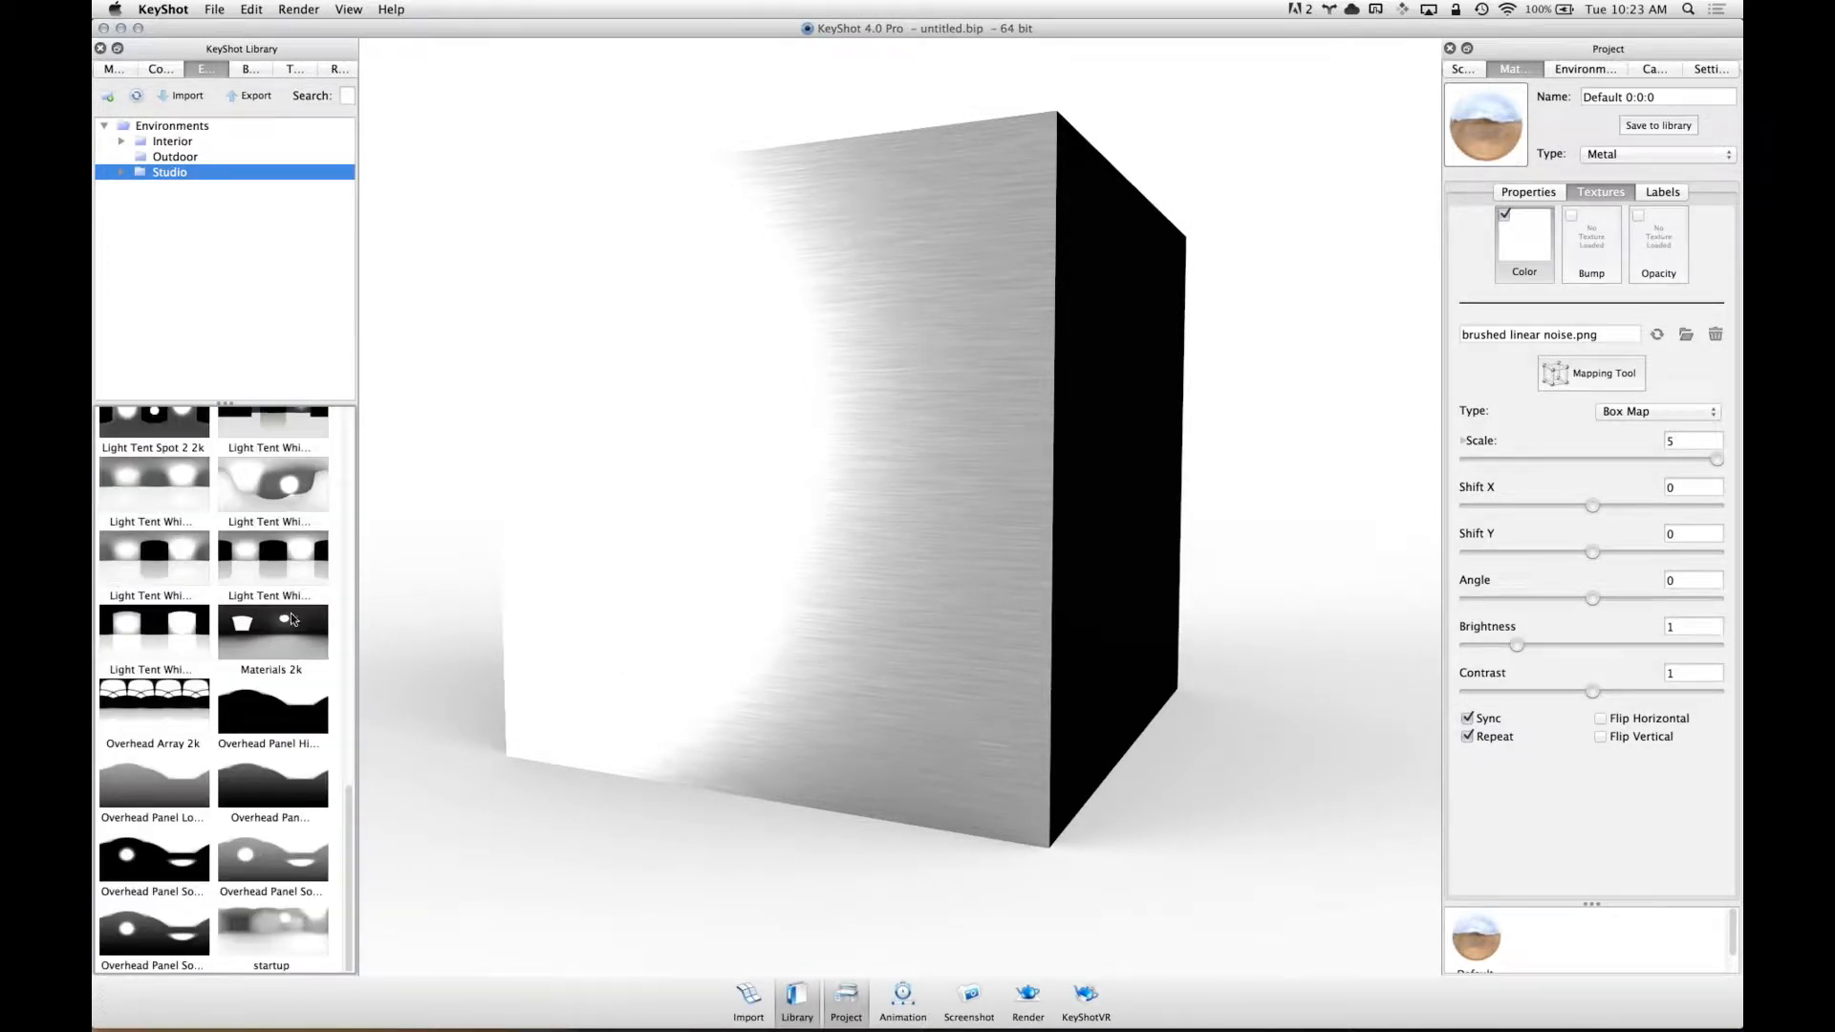
drag(179, 680, 686, 408)
drag(941, 507, 1017, 466)
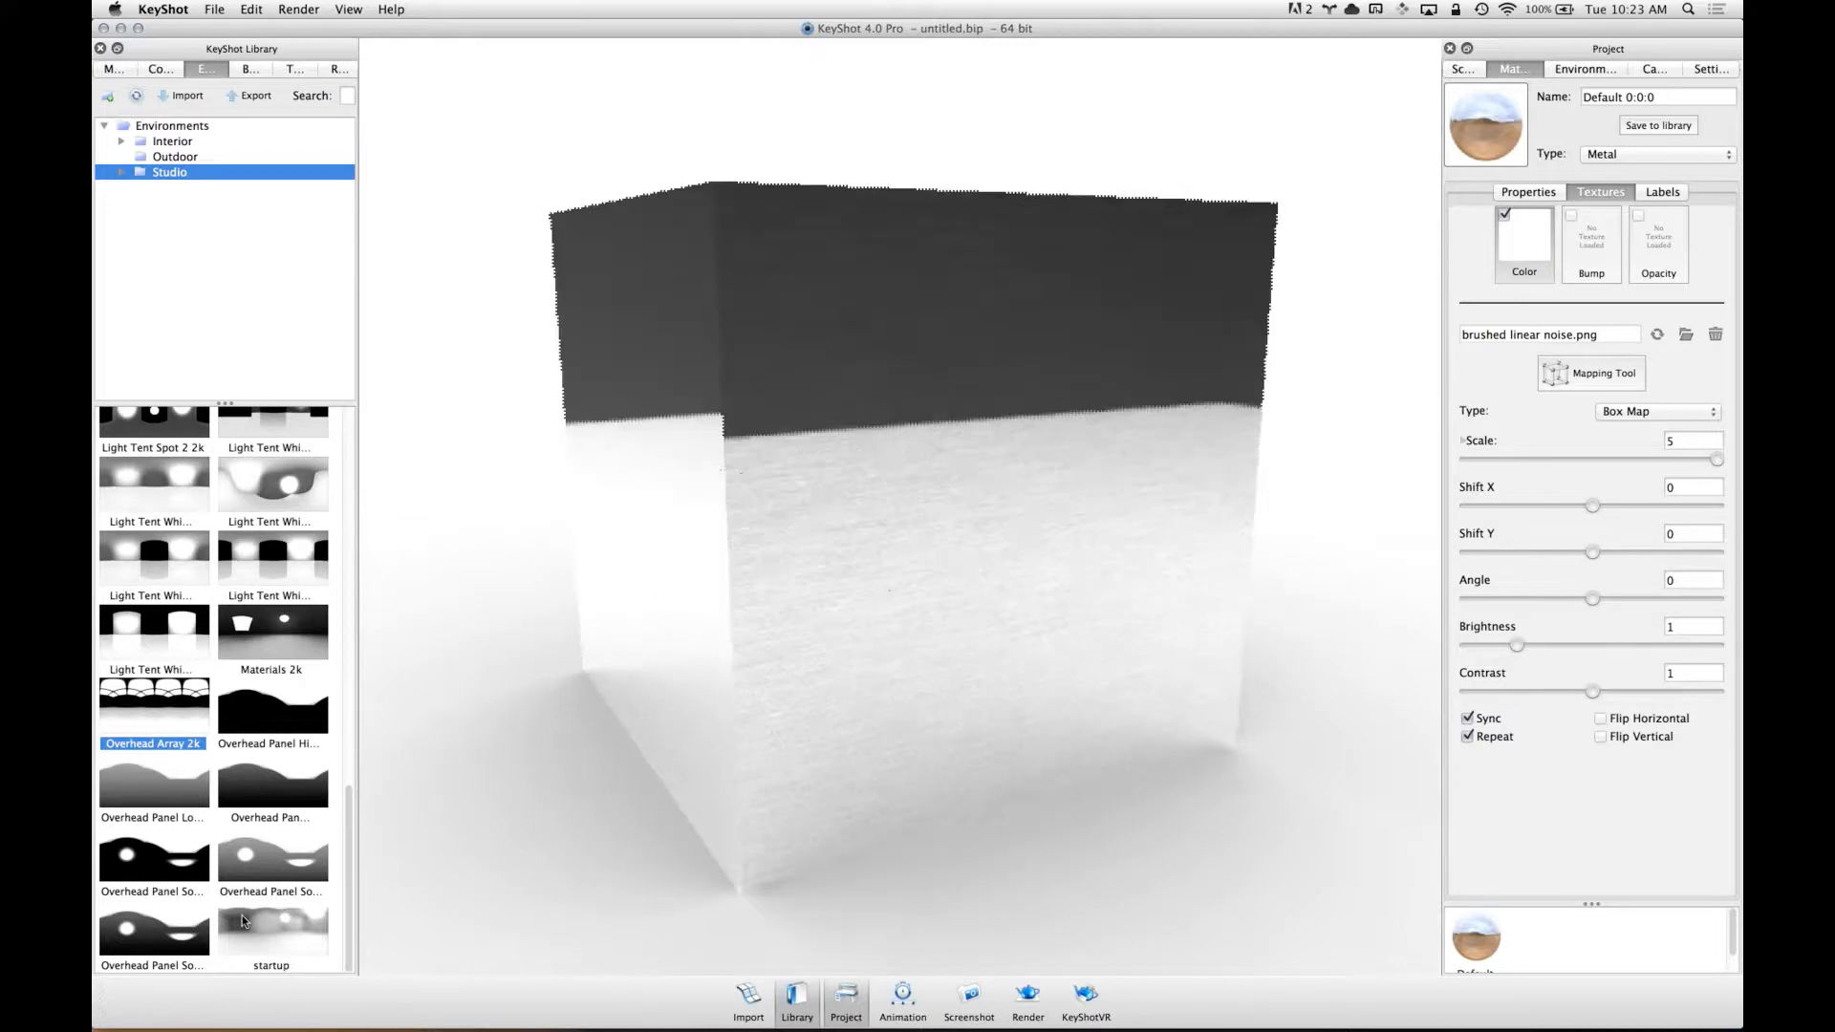
- Light the scene with the startup environment from the Studio folder
drag(272, 930, 1198, 566)
mouse_move(952, 557)
mouse_down()
mouse_move(747, 534)
mouse_move(839, 565)
mouse_move(815, 622)
mouse_up()
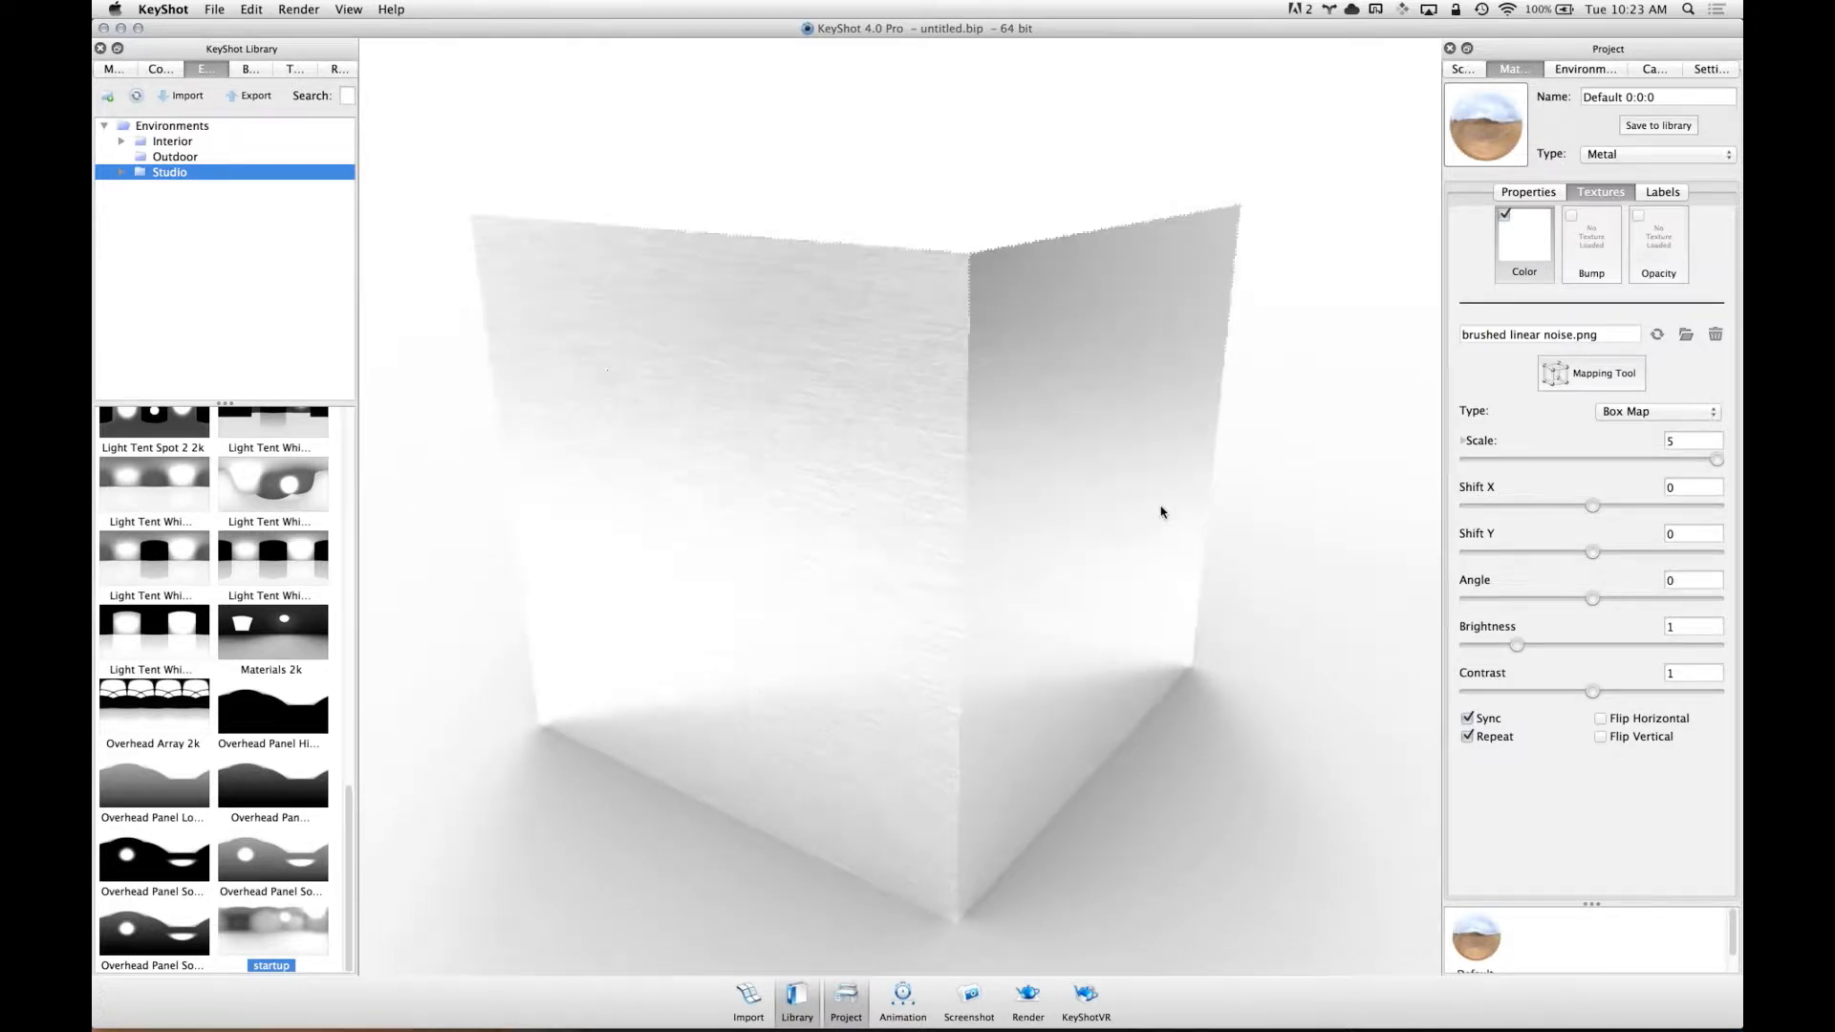
mouse_move(954, 439)
mouse_down()
mouse_move(974, 481)
mouse_move(966, 467)
mouse_up()
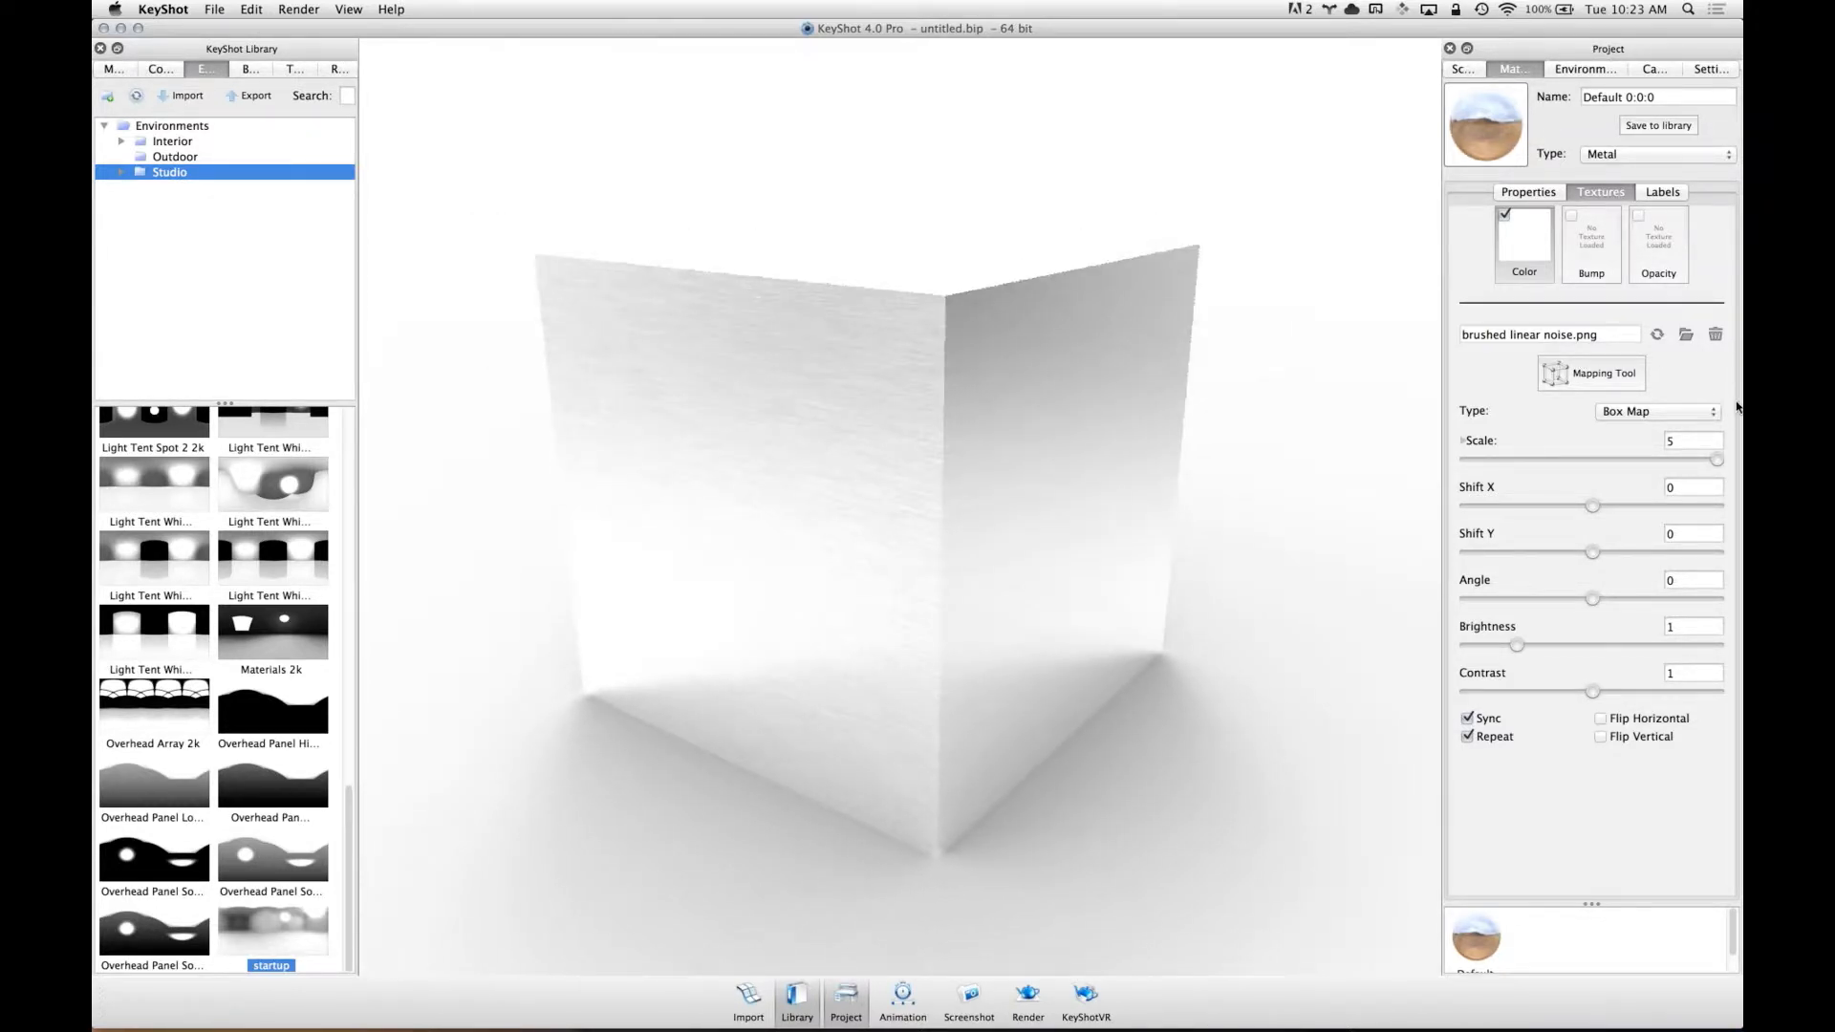
- Show the coordinate legend in the real-time view and compare its axes with the cube's orientation
click(1701, 417)
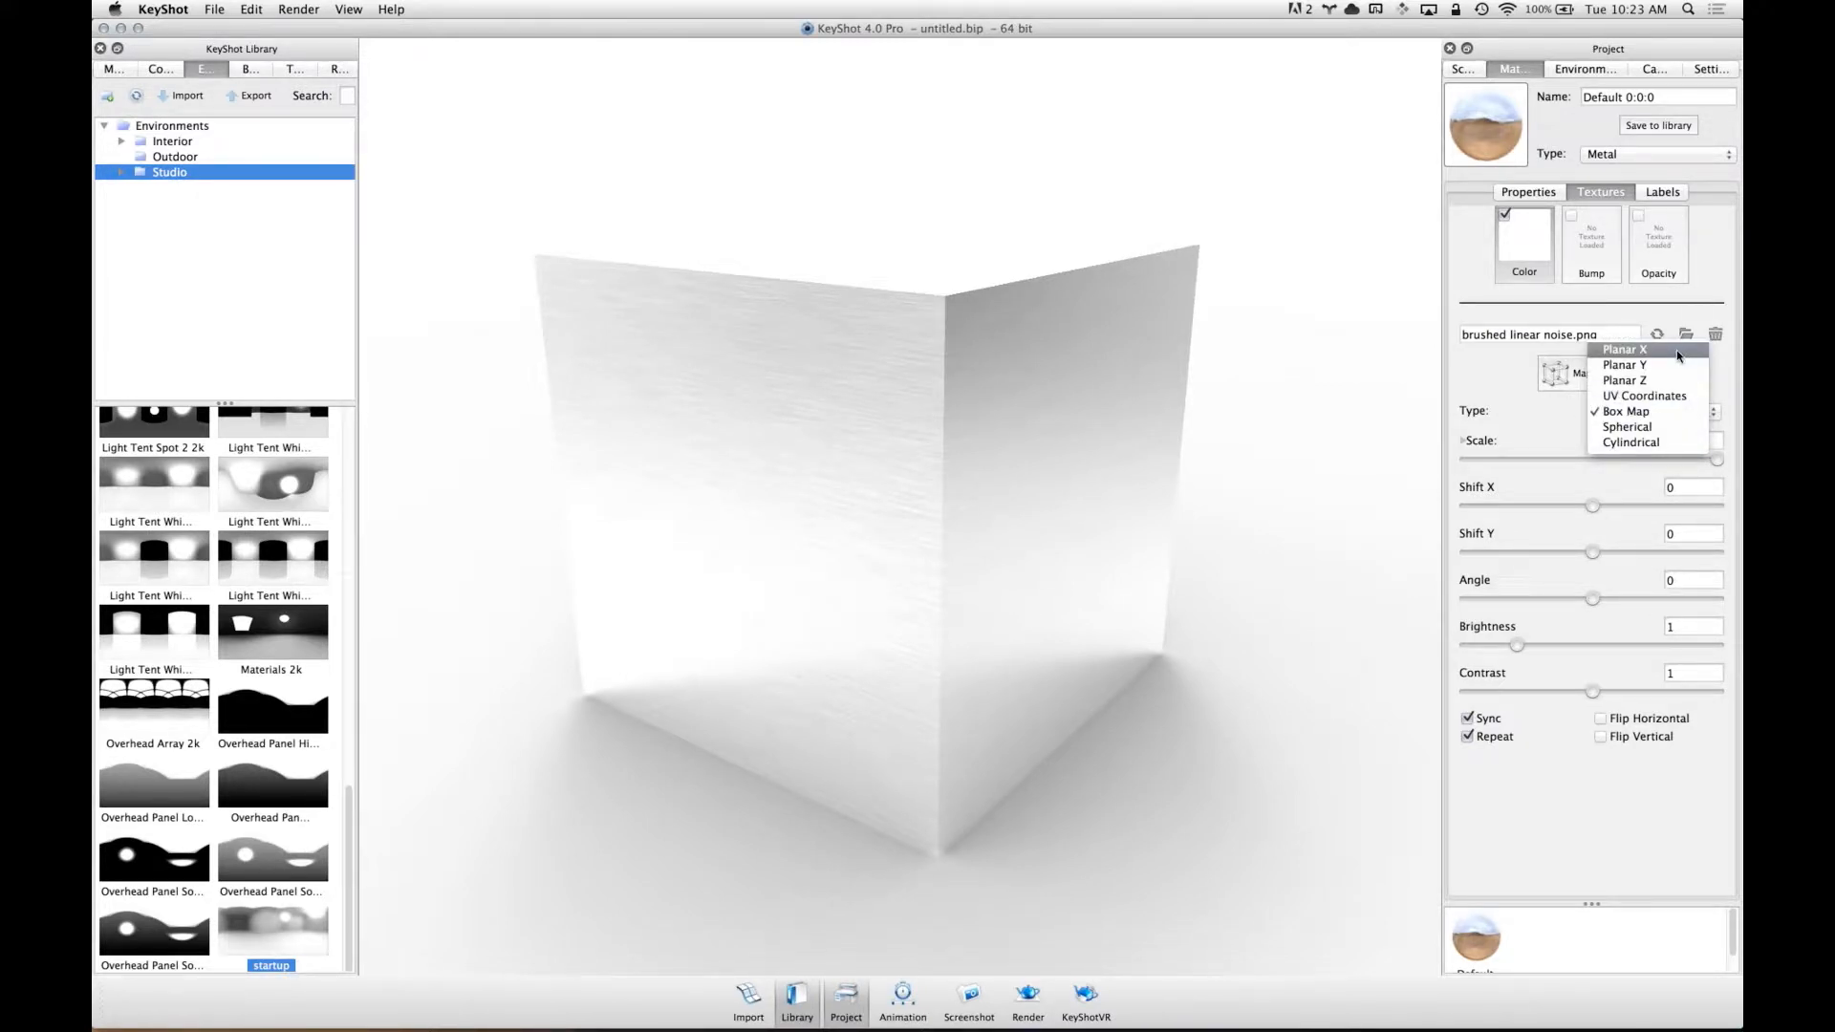
key(Escape)
click(299, 8)
mouse_move(353, 8)
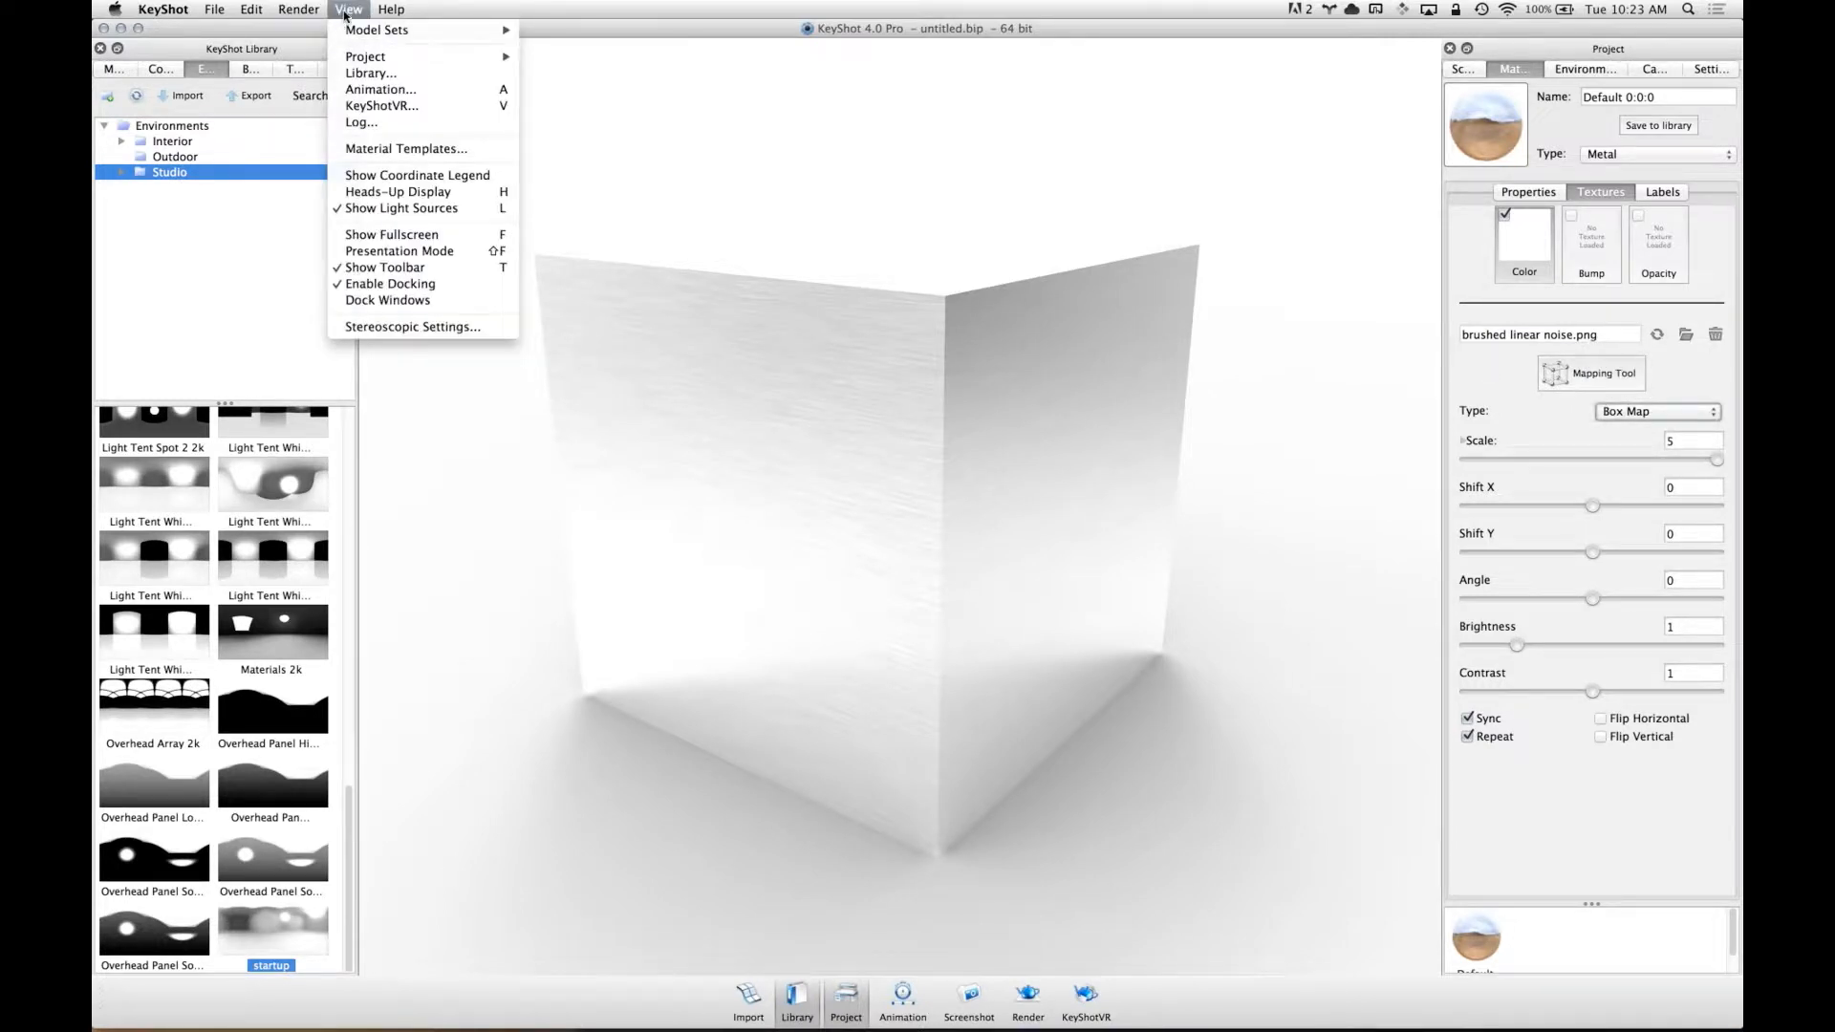
click(426, 177)
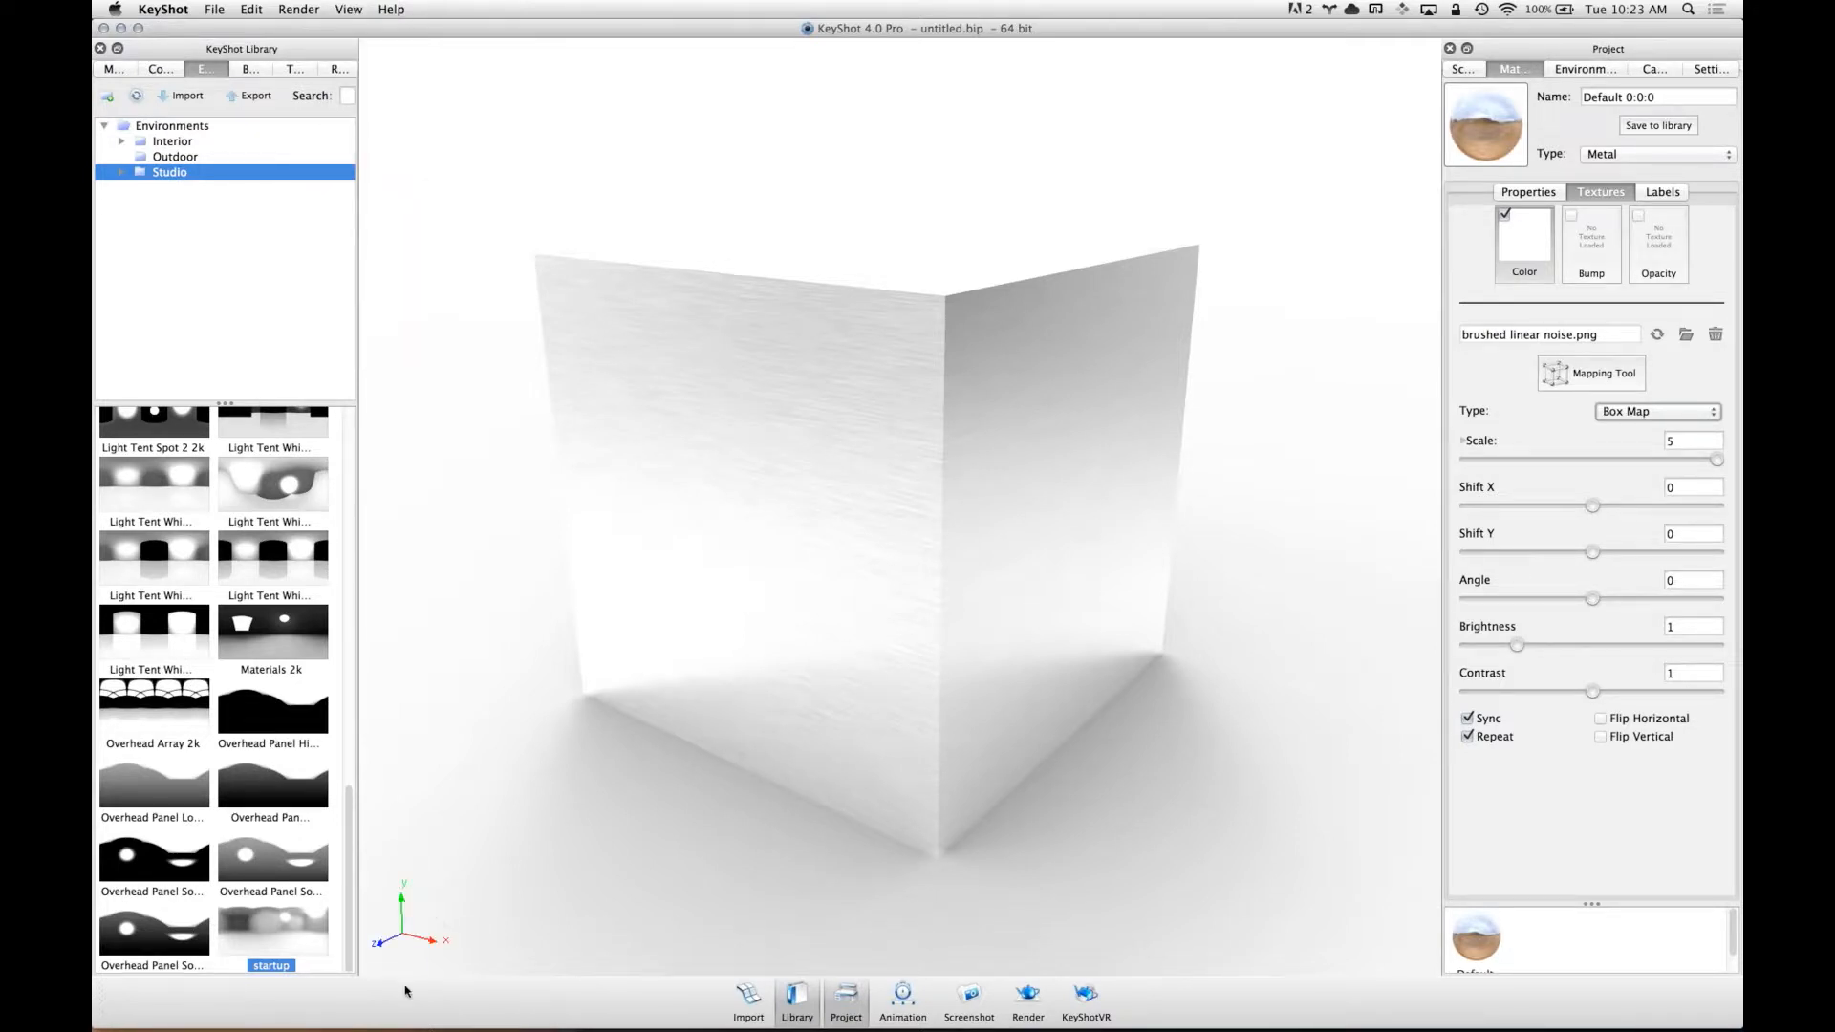
mouse_move(872, 647)
mouse_down()
mouse_move(852, 742)
mouse_move(991, 634)
mouse_move(578, 586)
mouse_up()
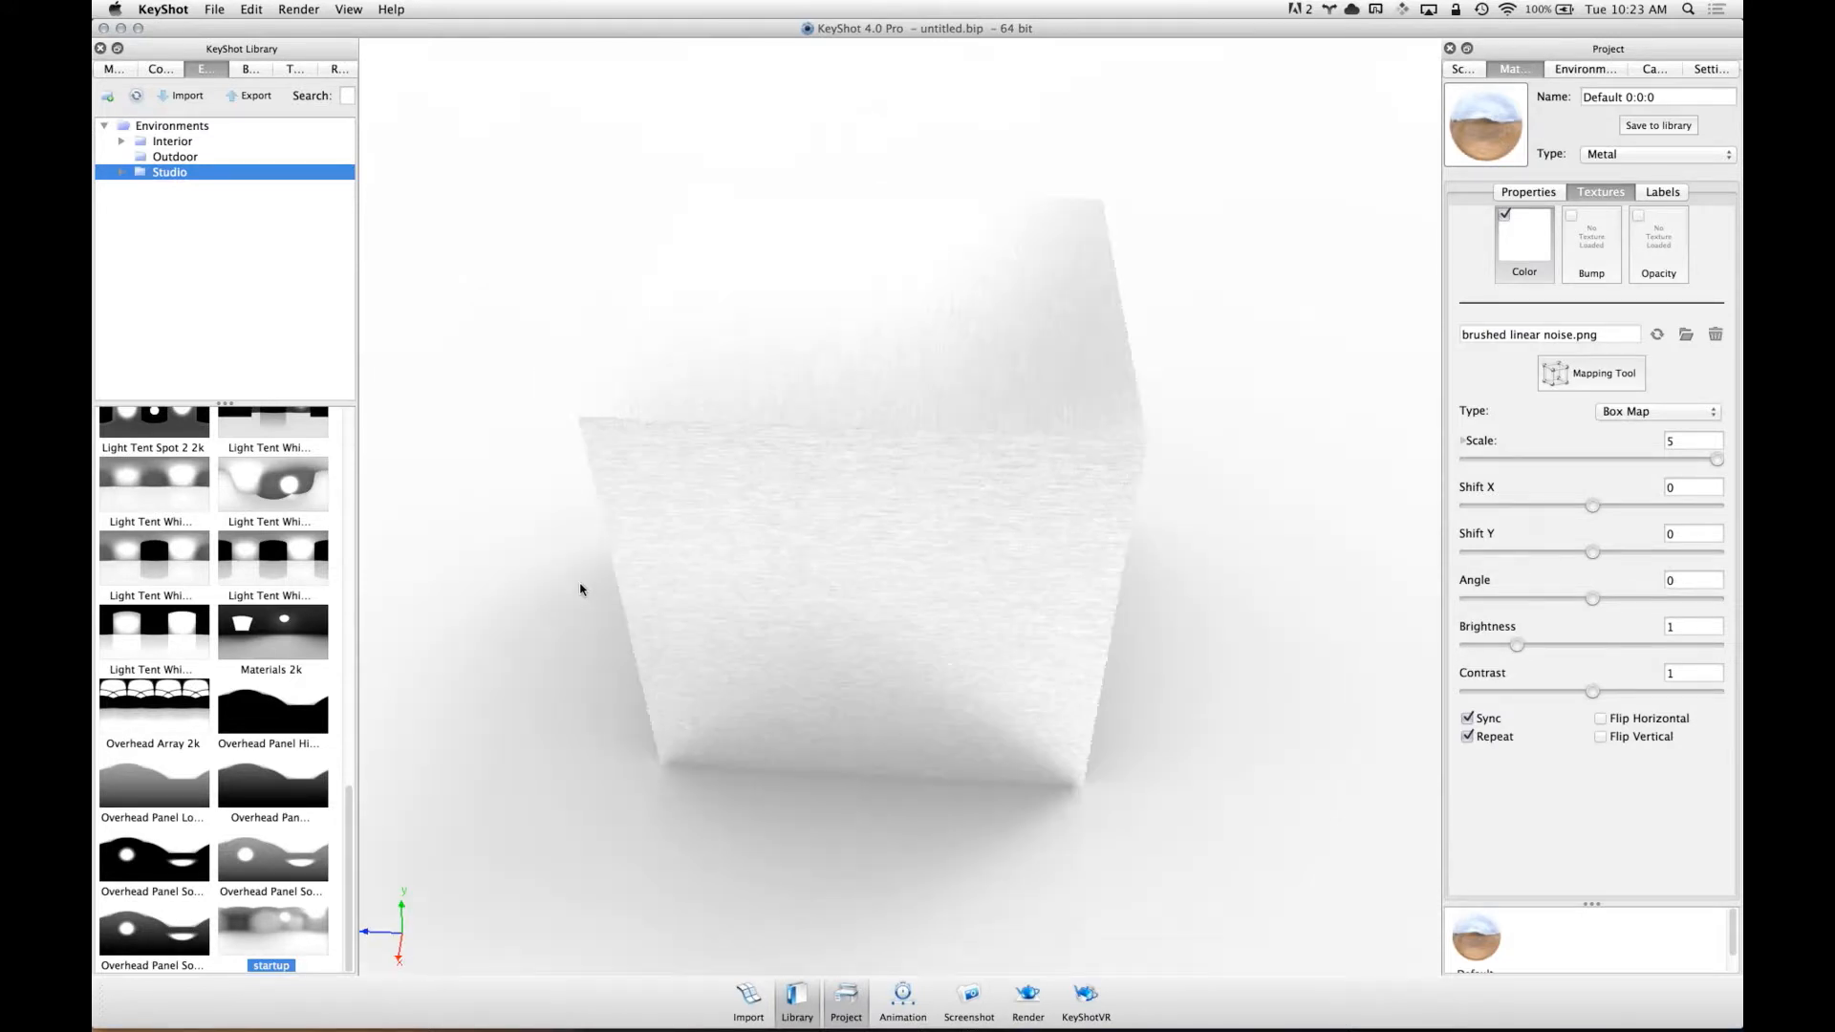
mouse_move(575, 875)
mouse_down()
mouse_move(762, 815)
mouse_move(844, 815)
mouse_move(826, 831)
mouse_up()
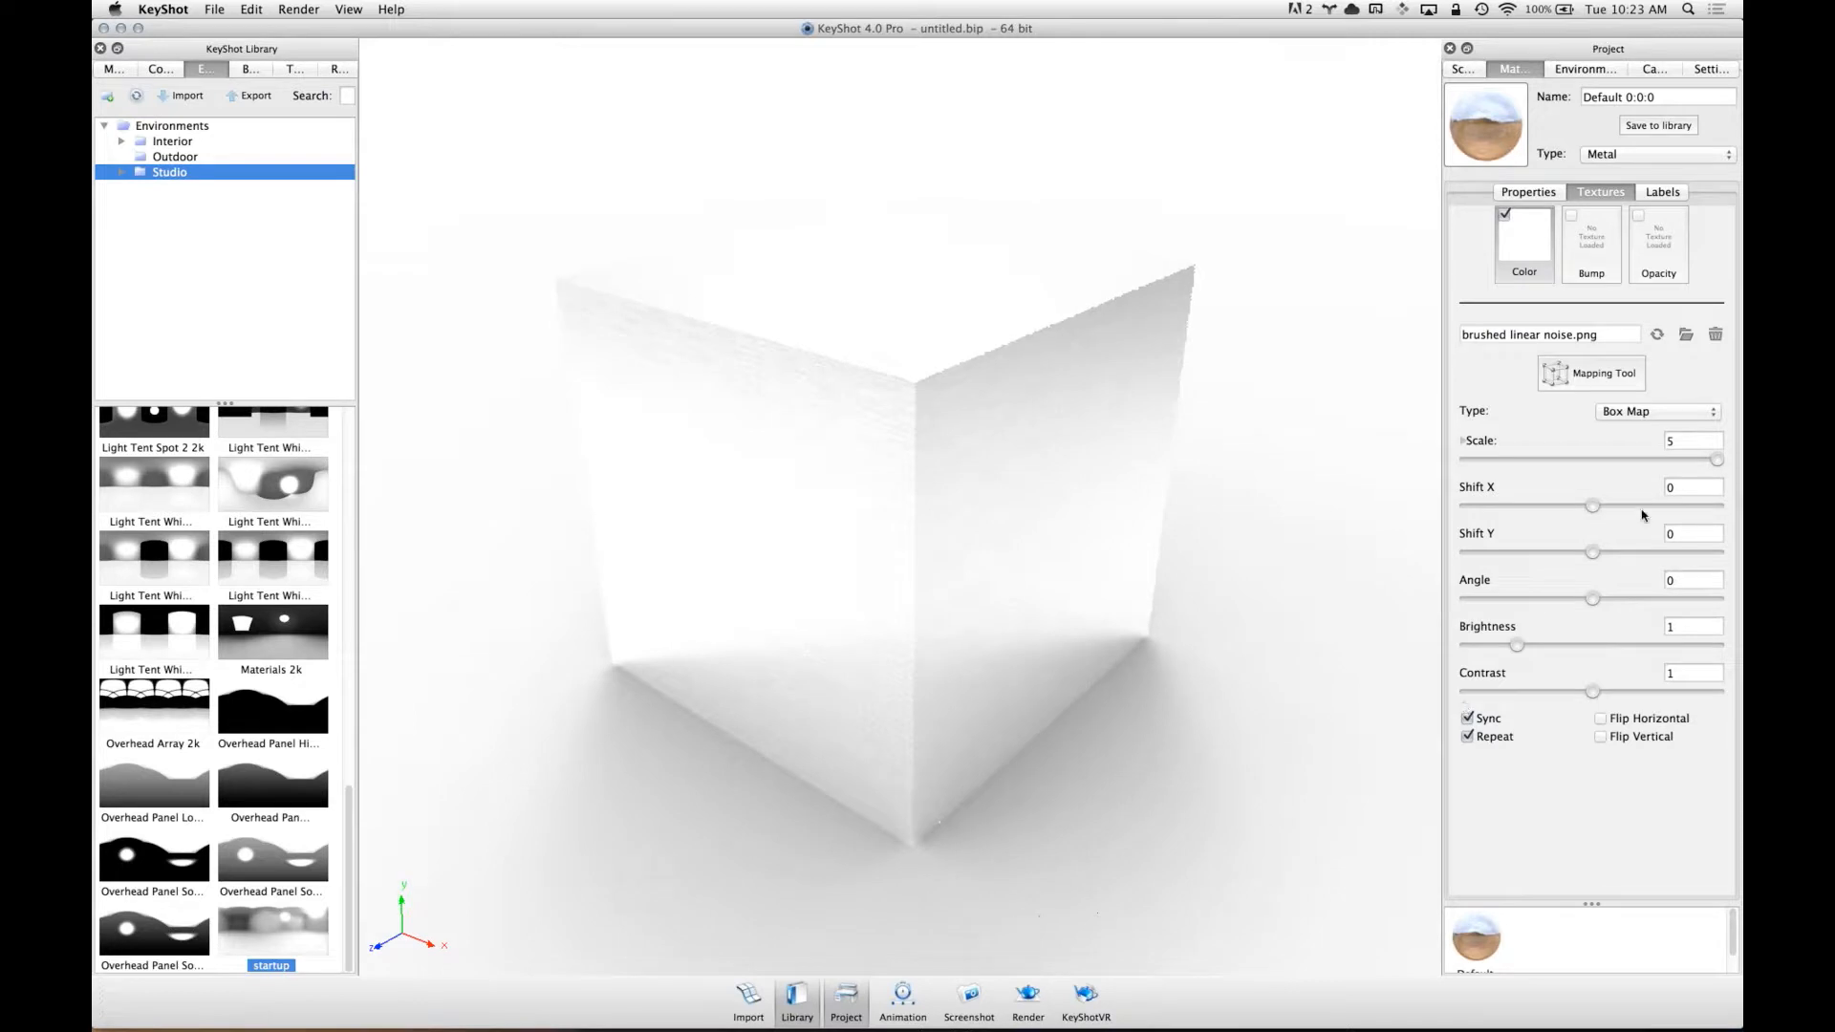
- Set the color map's mapping type to Planar X
click(1687, 411)
click(1680, 411)
click(1675, 409)
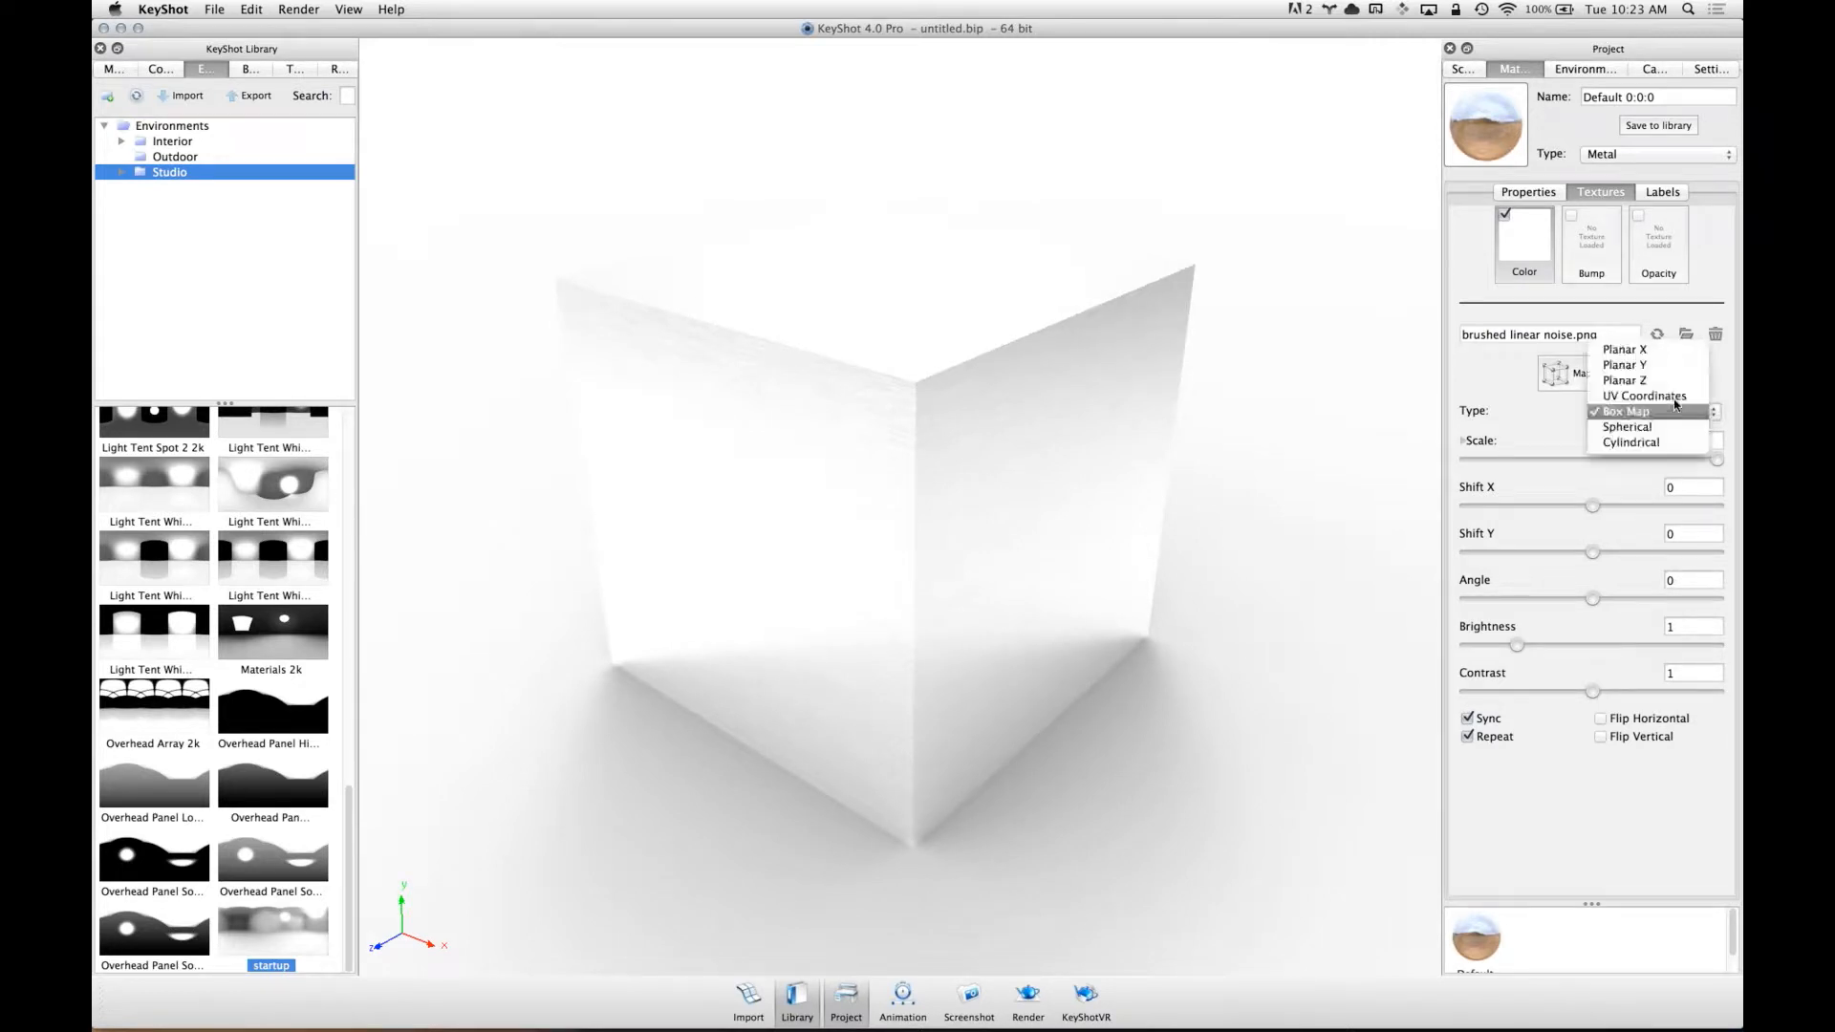
click(1671, 350)
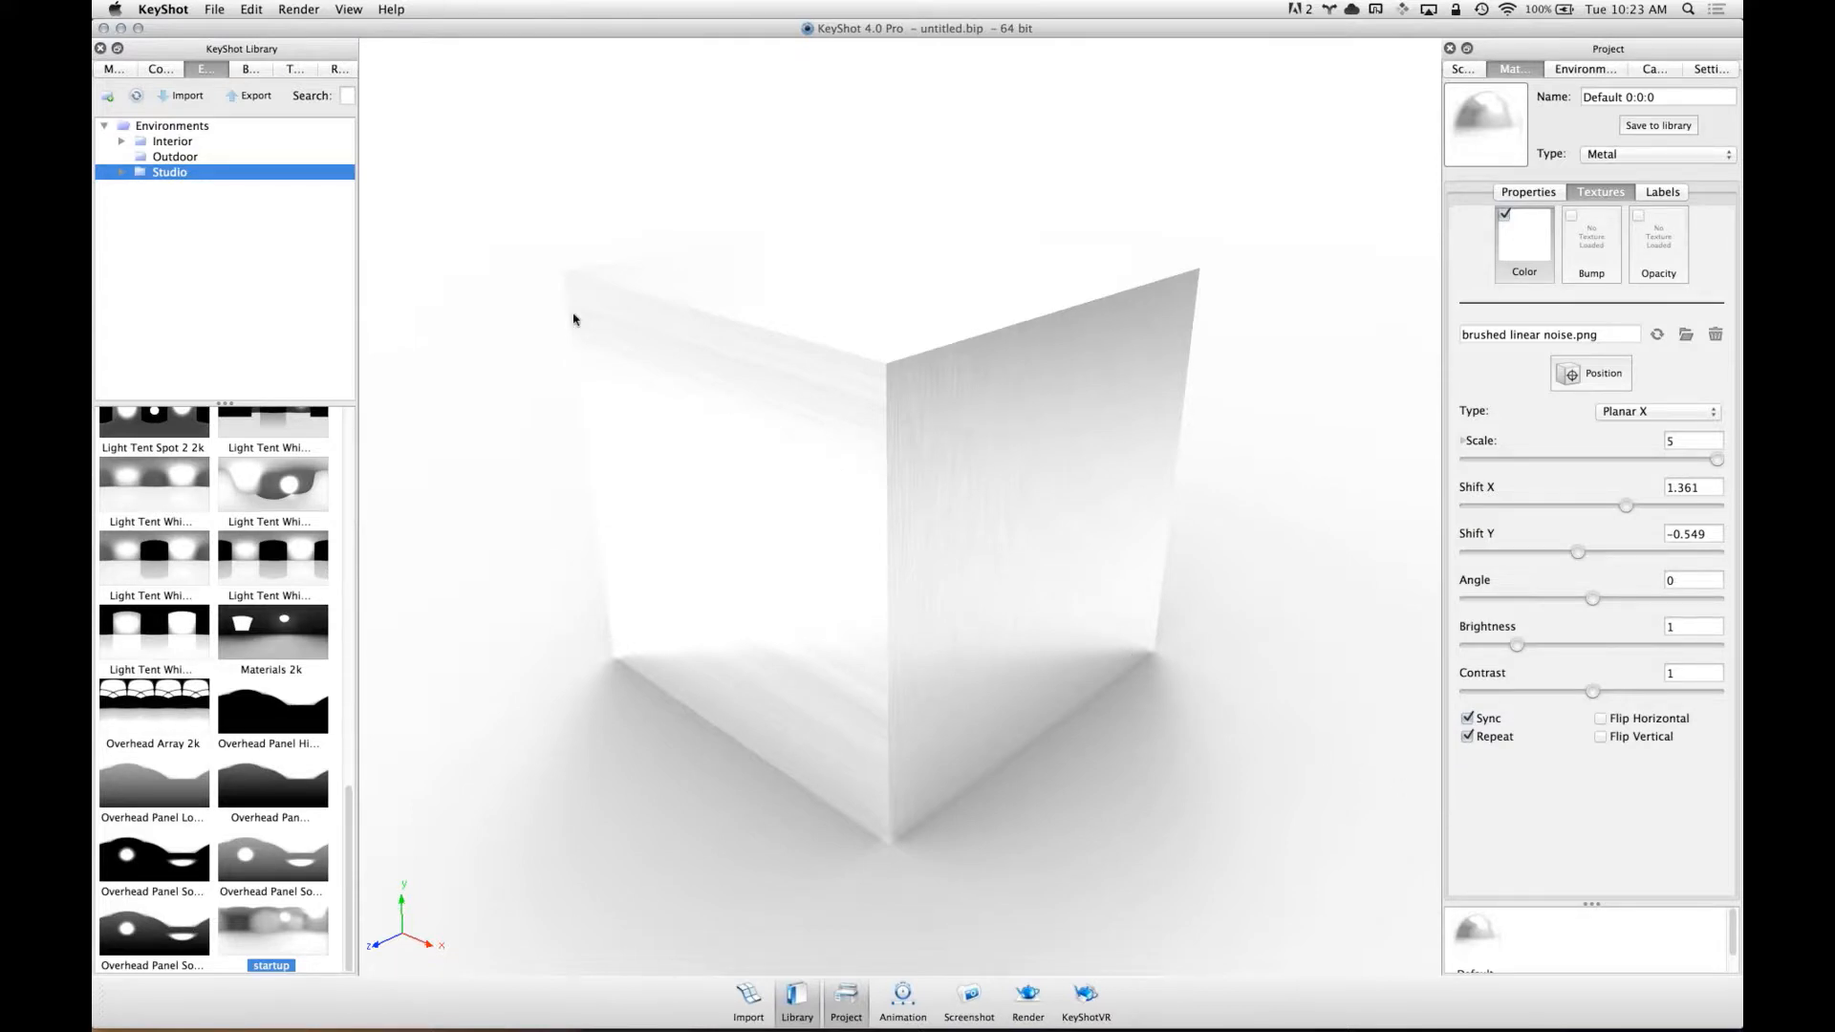
- Set the color map's mapping type to Planar Y and view the projection on the cube's top face
click(1677, 412)
click(1672, 427)
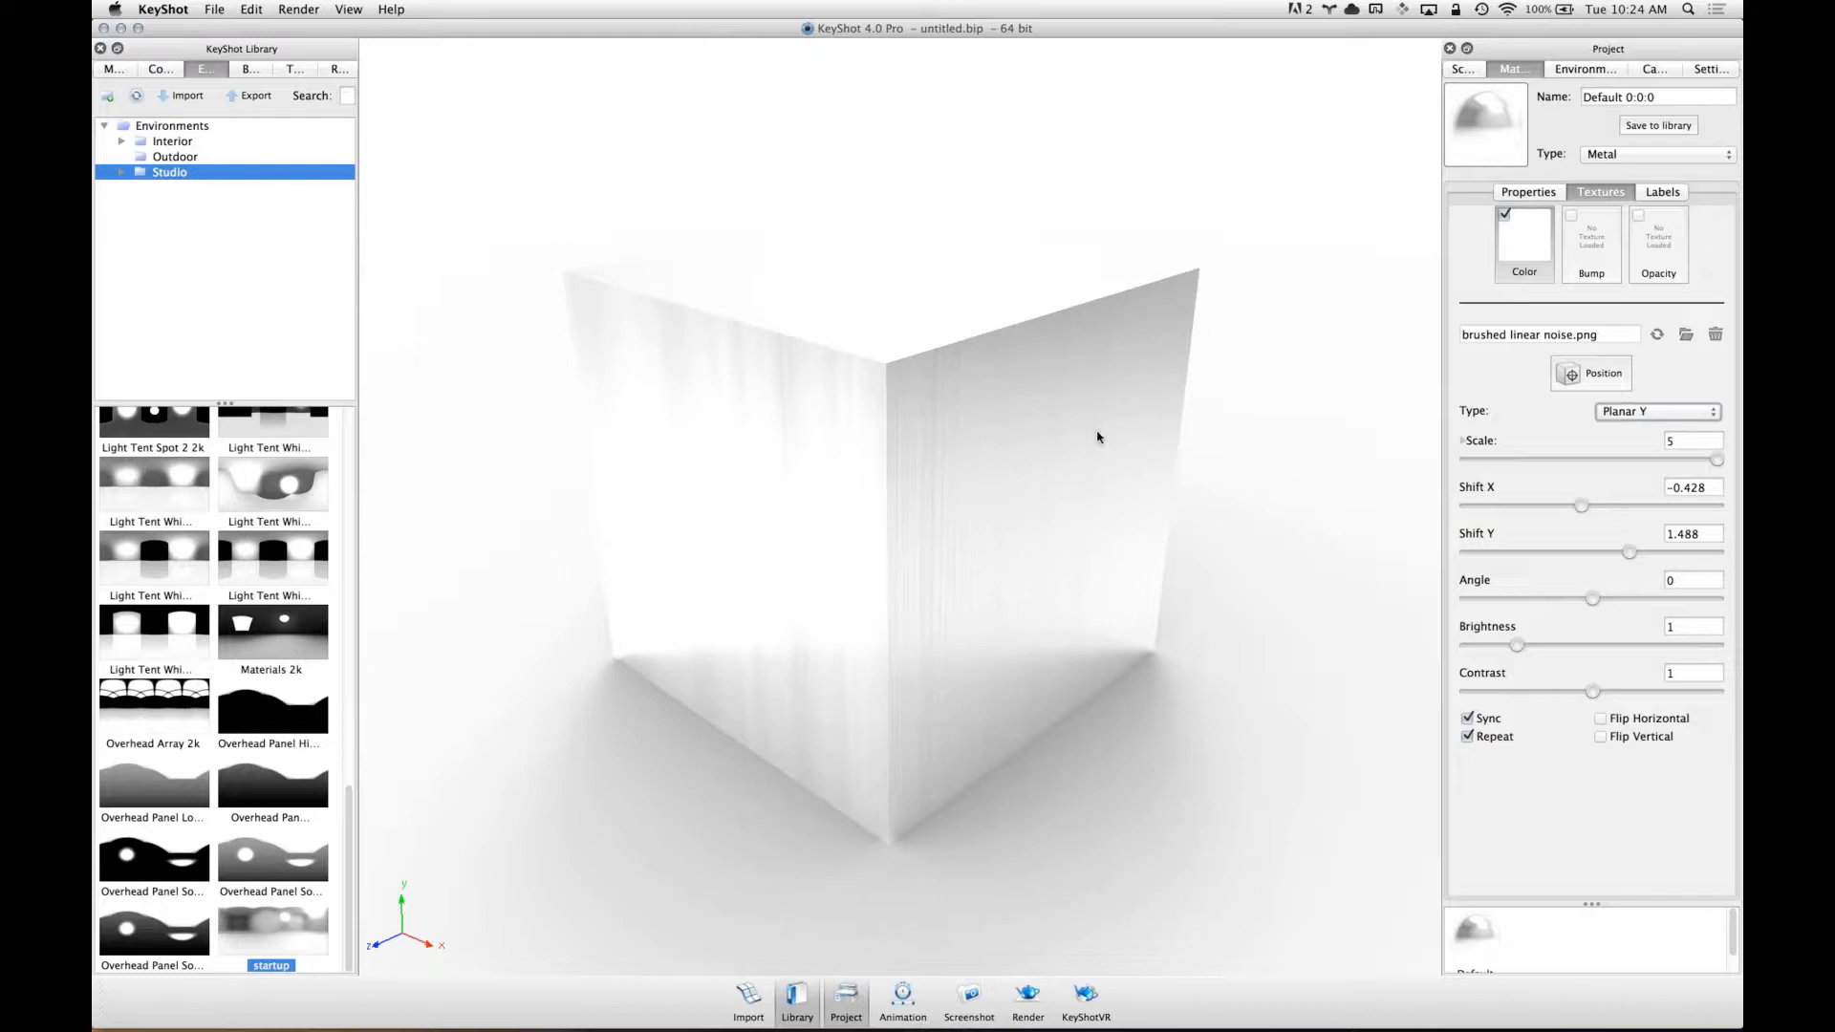
drag(1098, 430, 1085, 664)
drag(917, 627, 762, 369)
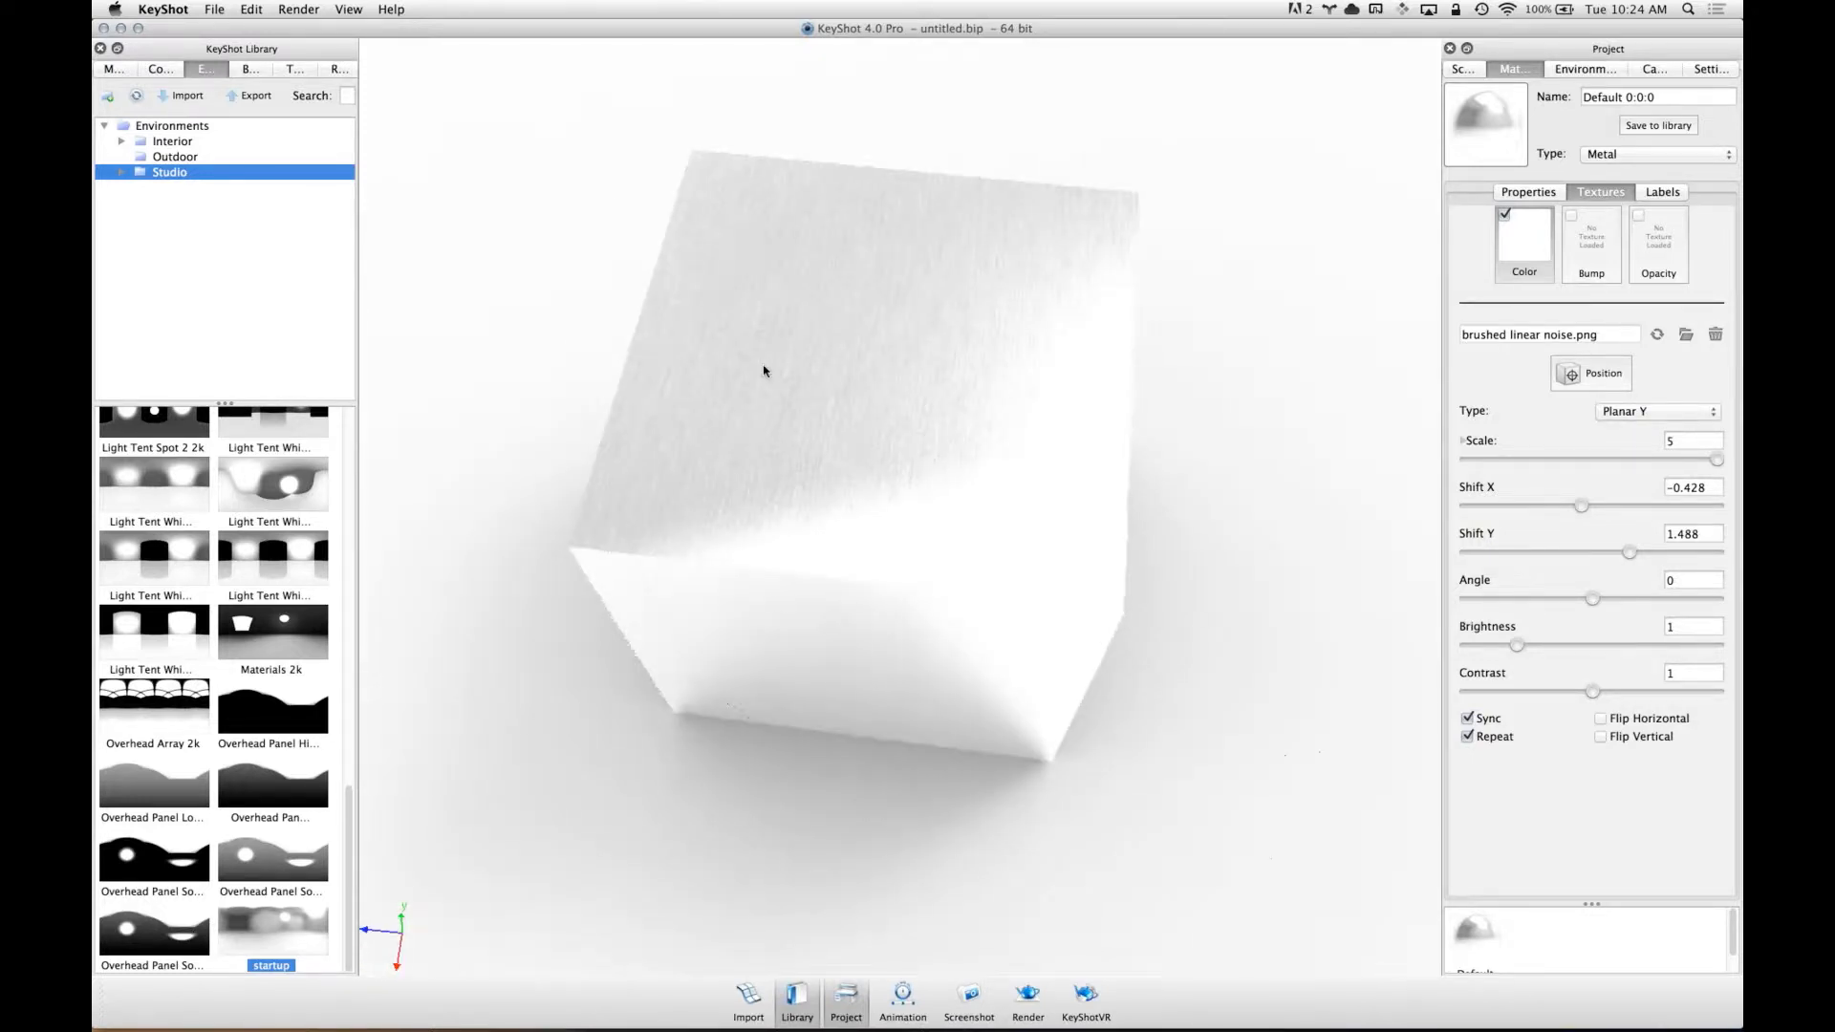
- Set the color map's mapping type to Planar Z and view the projection on the cube's side faces
click(1687, 412)
click(1677, 432)
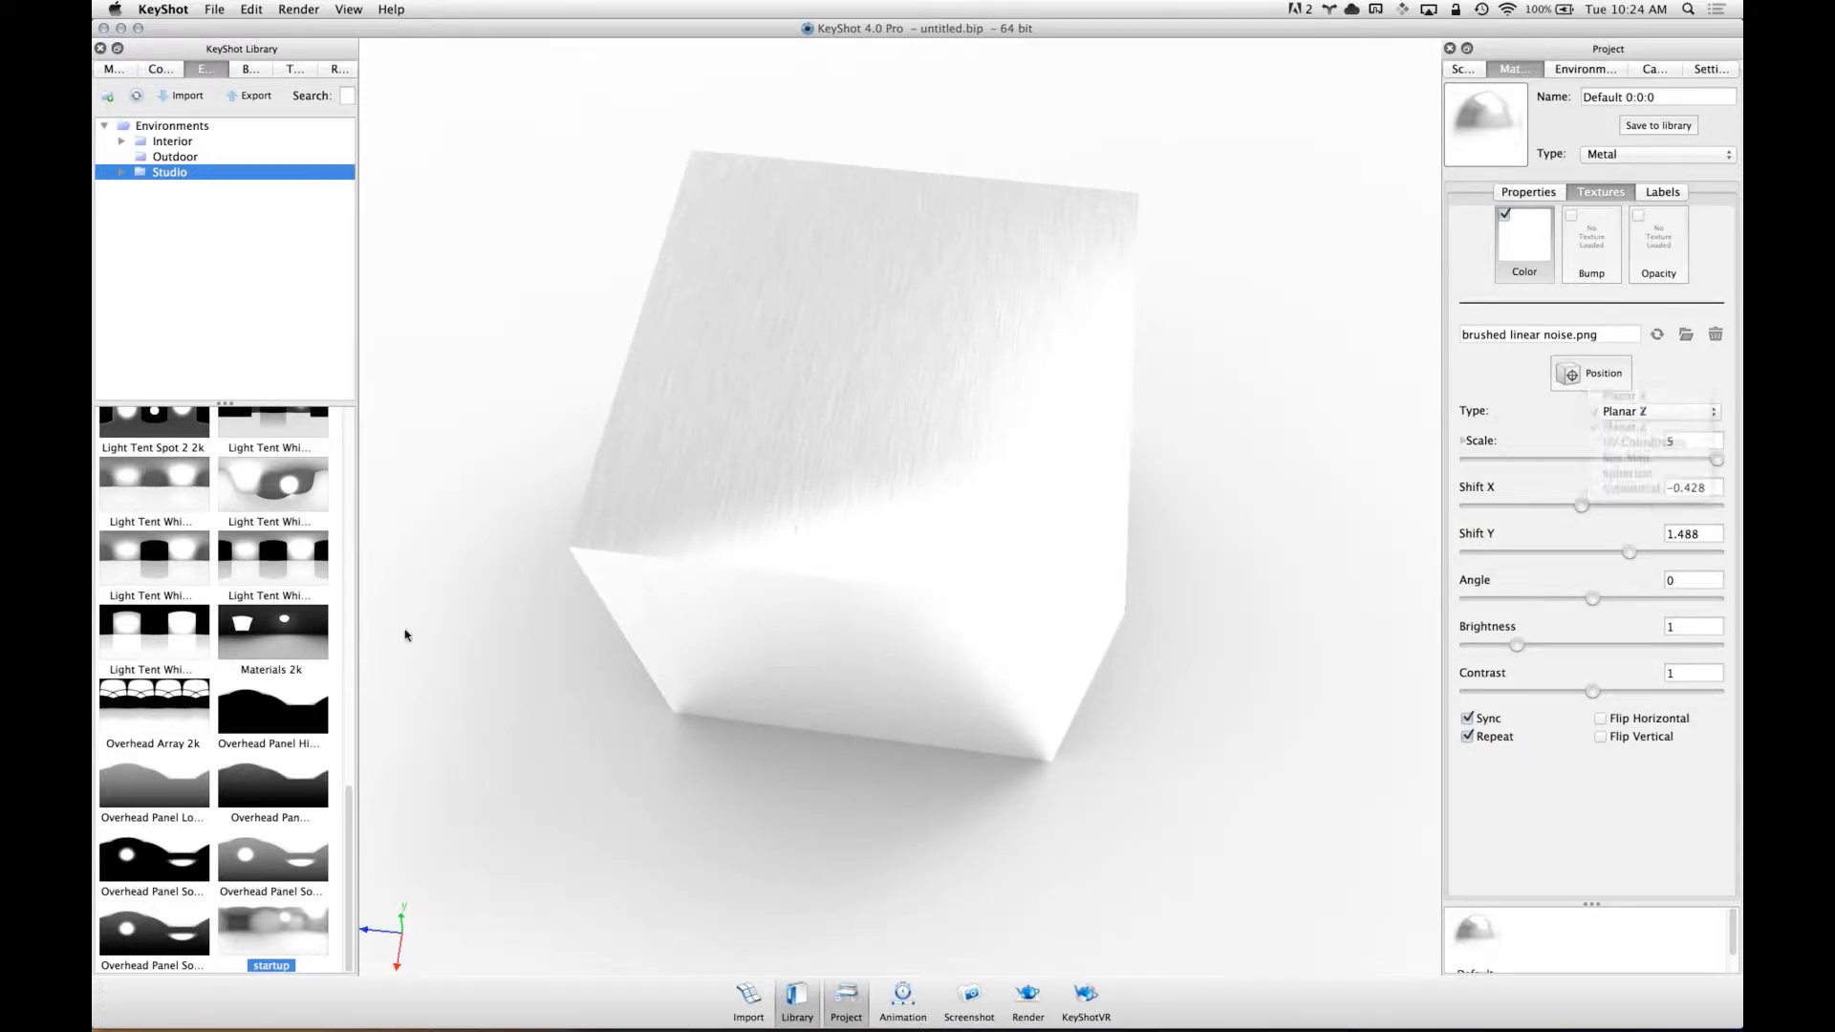
drag(431, 631, 801, 366)
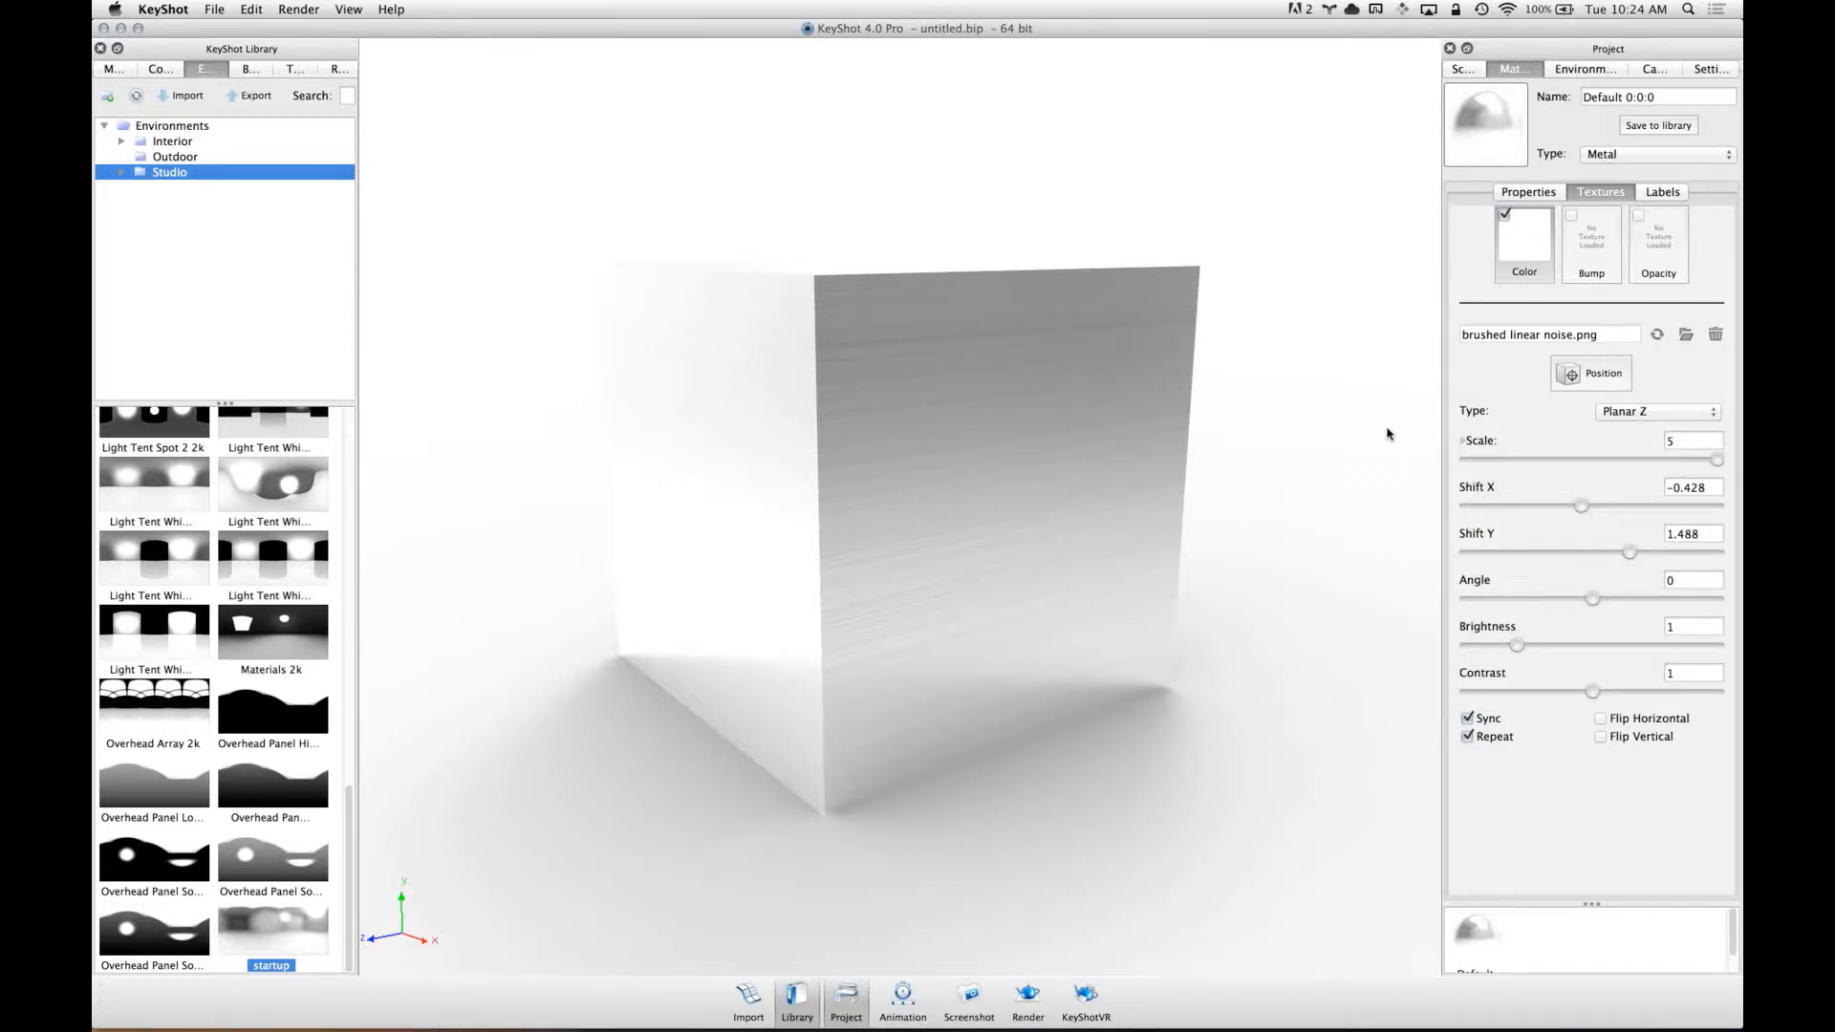
- Set the color map's mapping type to Box Map and inspect the brushed texture on the cube's faces
click(1716, 417)
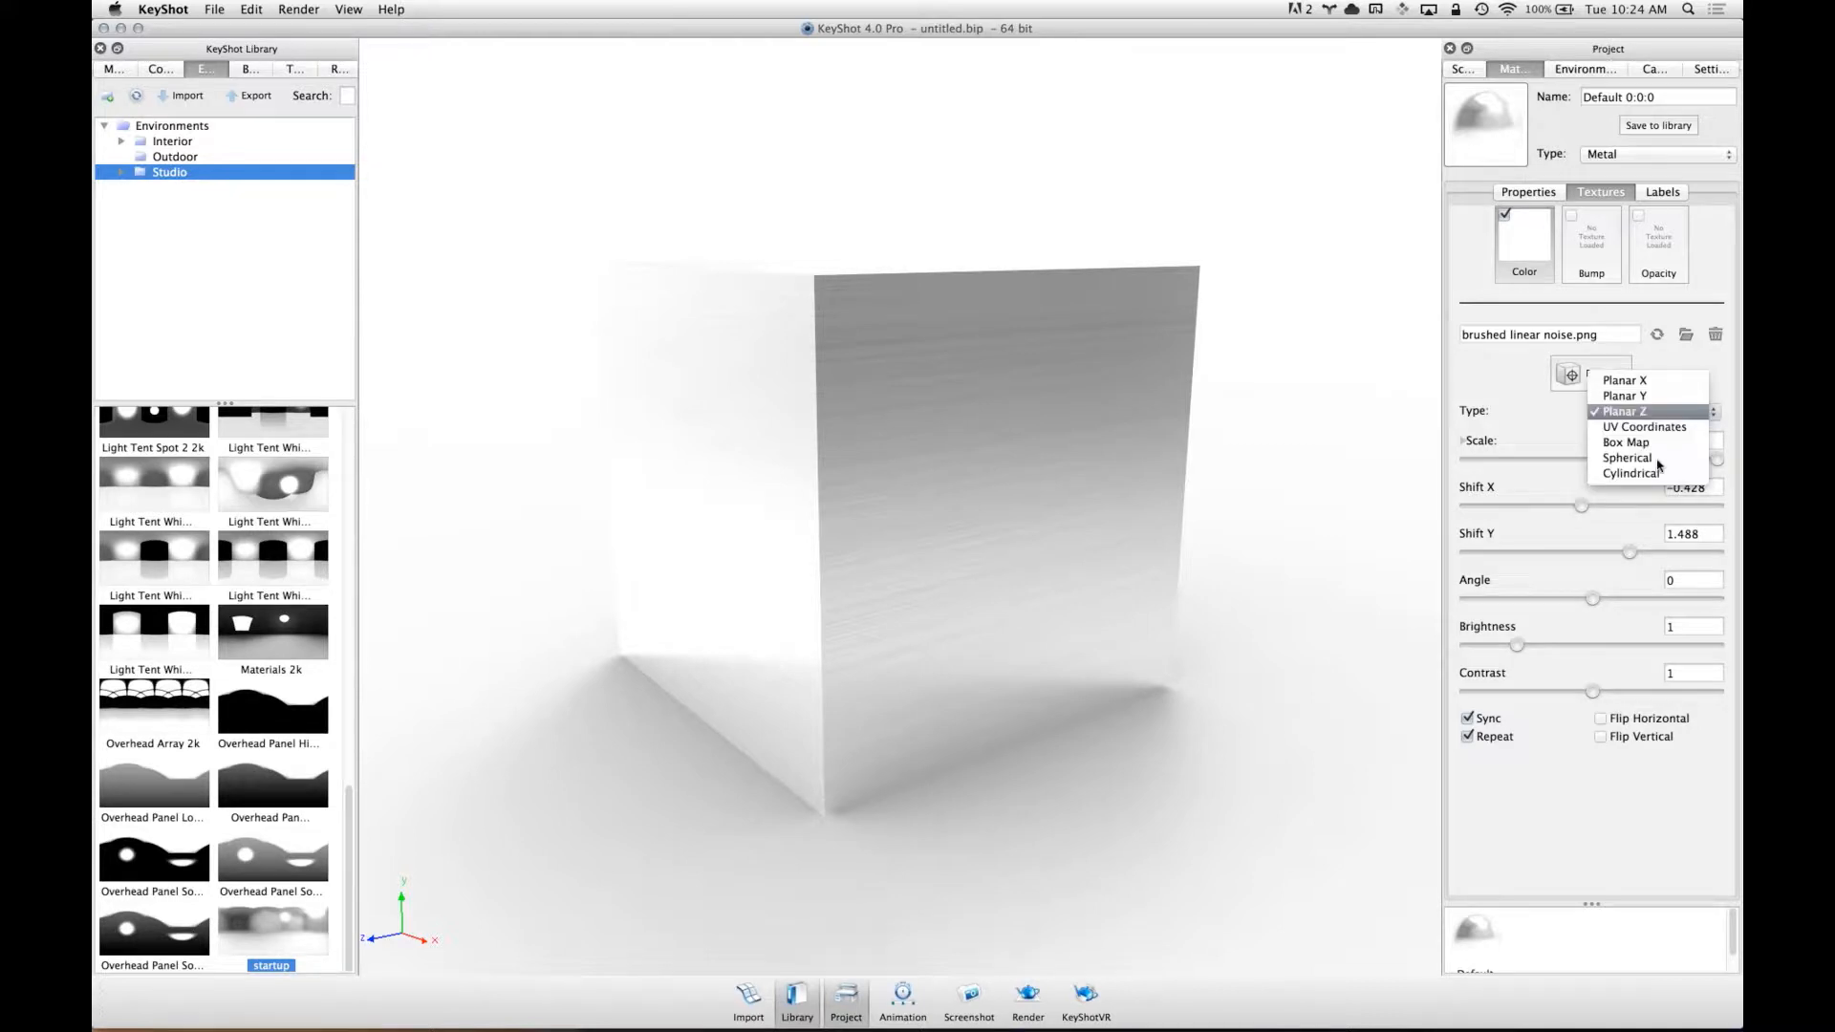
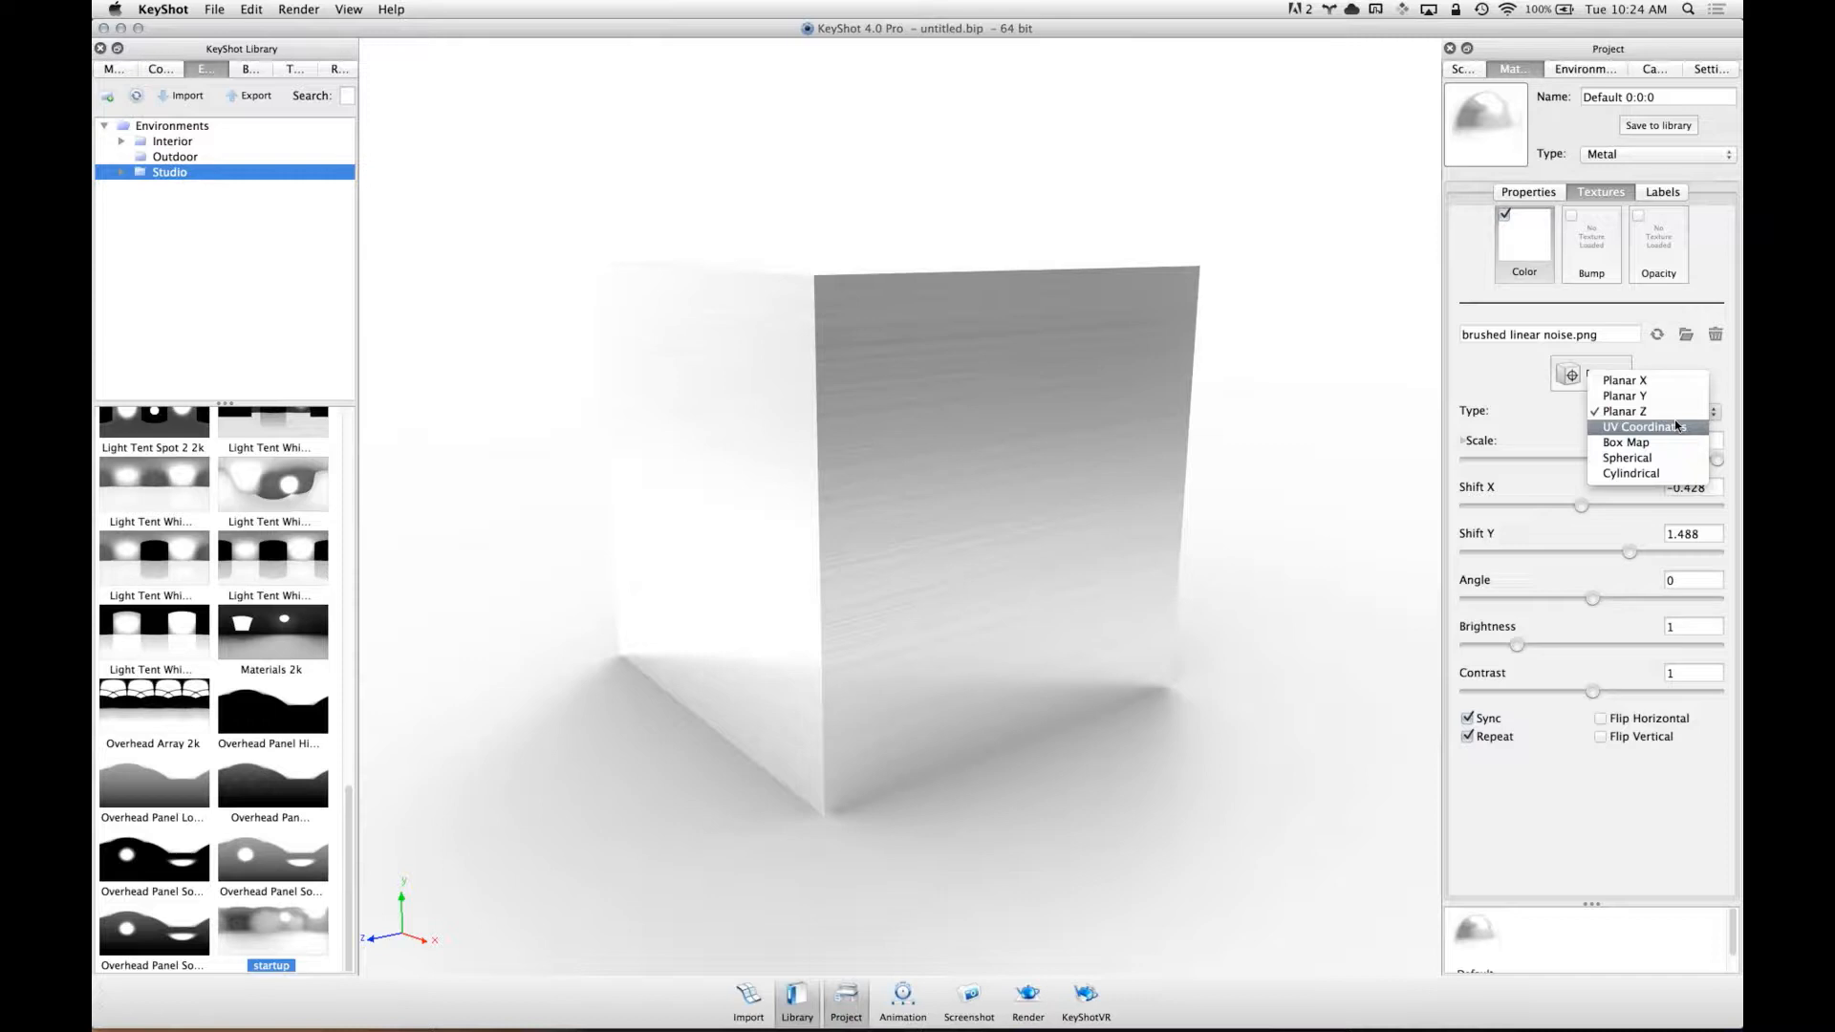
click(1677, 442)
drag(1064, 462, 916, 462)
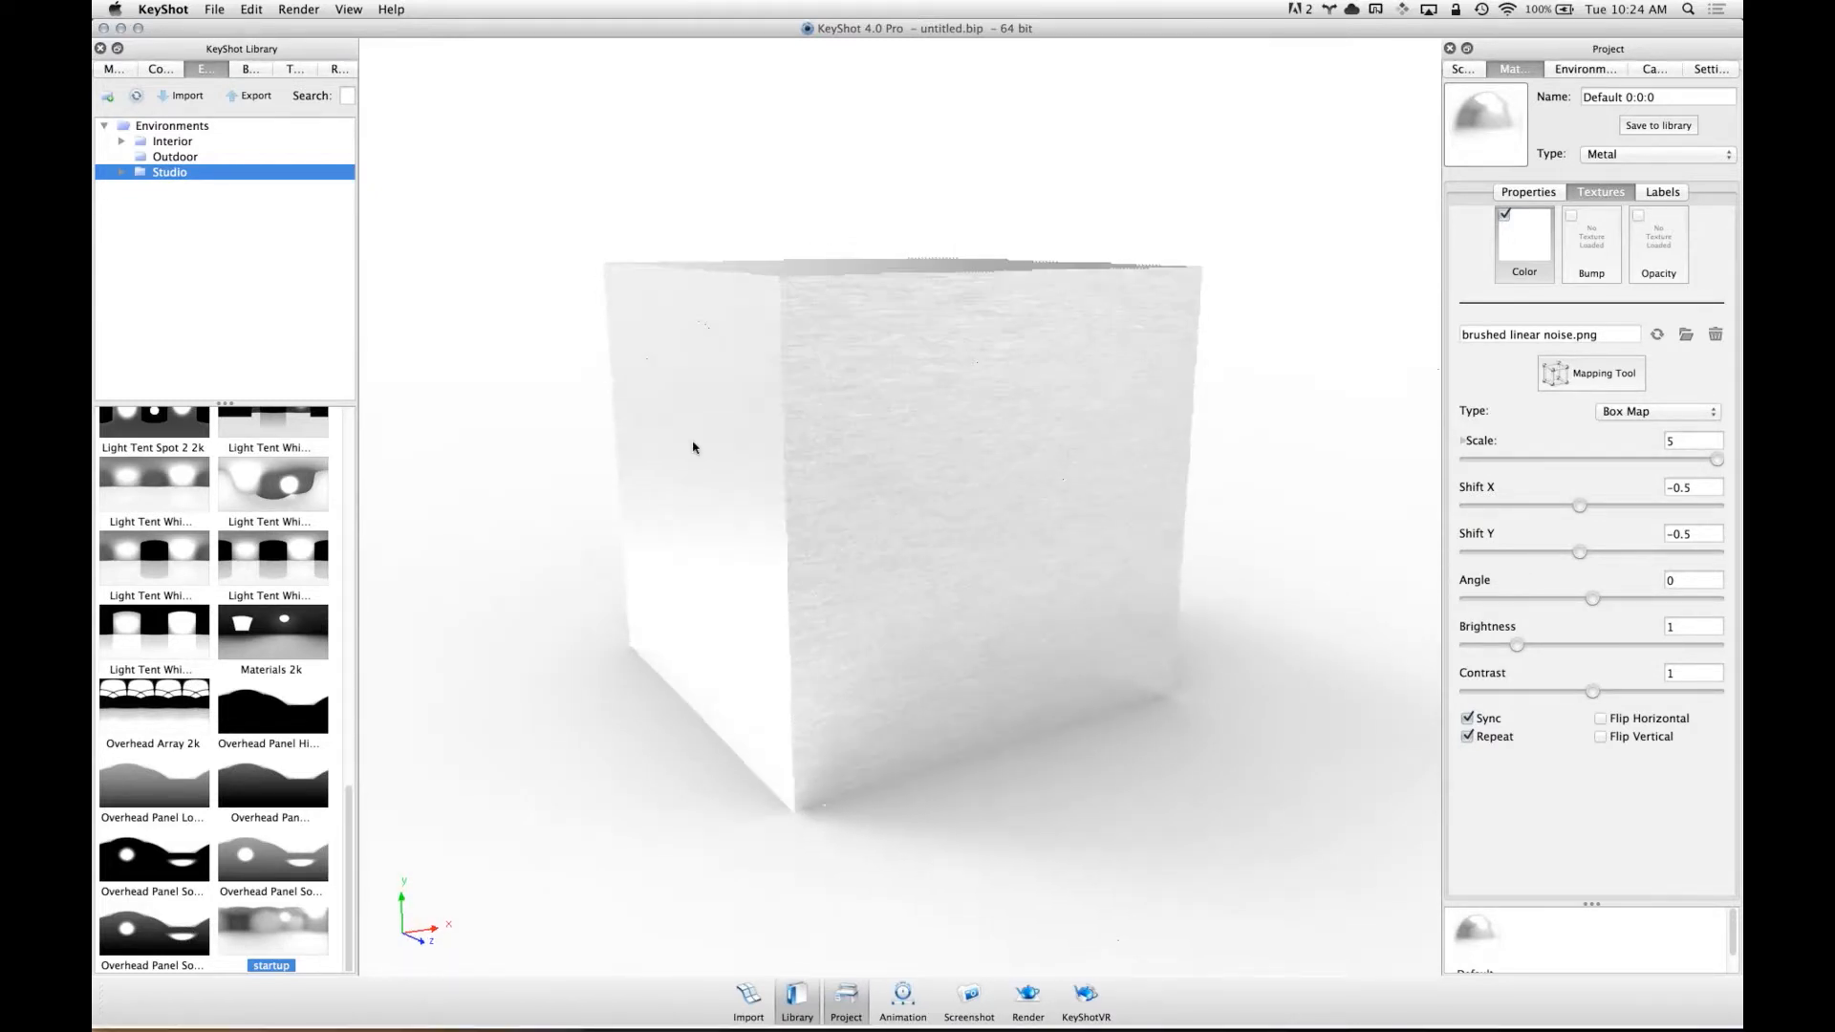
scroll(1107, 416, up, 3)
drag(1001, 340, 847, 633)
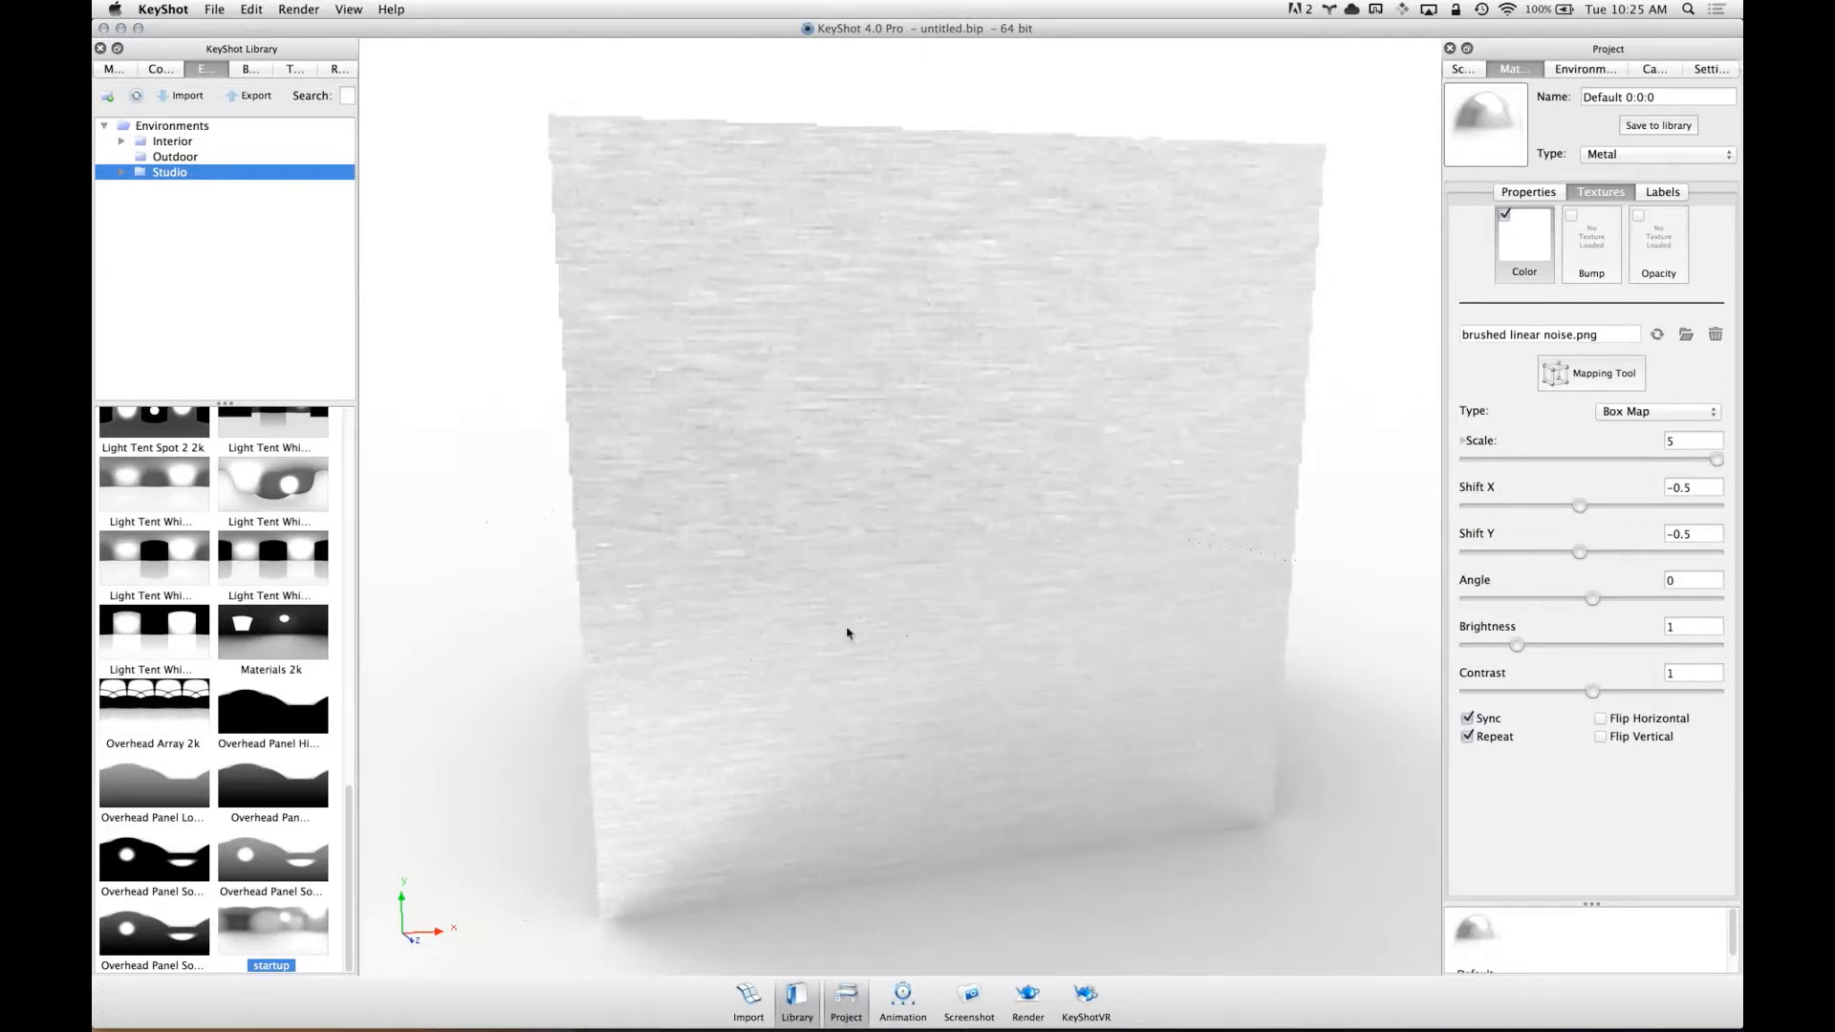
- Set the metal material's roughness to about 0.102 and view the effect on the cube
click(1527, 194)
drag(1466, 344, 1501, 344)
drag(718, 402, 975, 438)
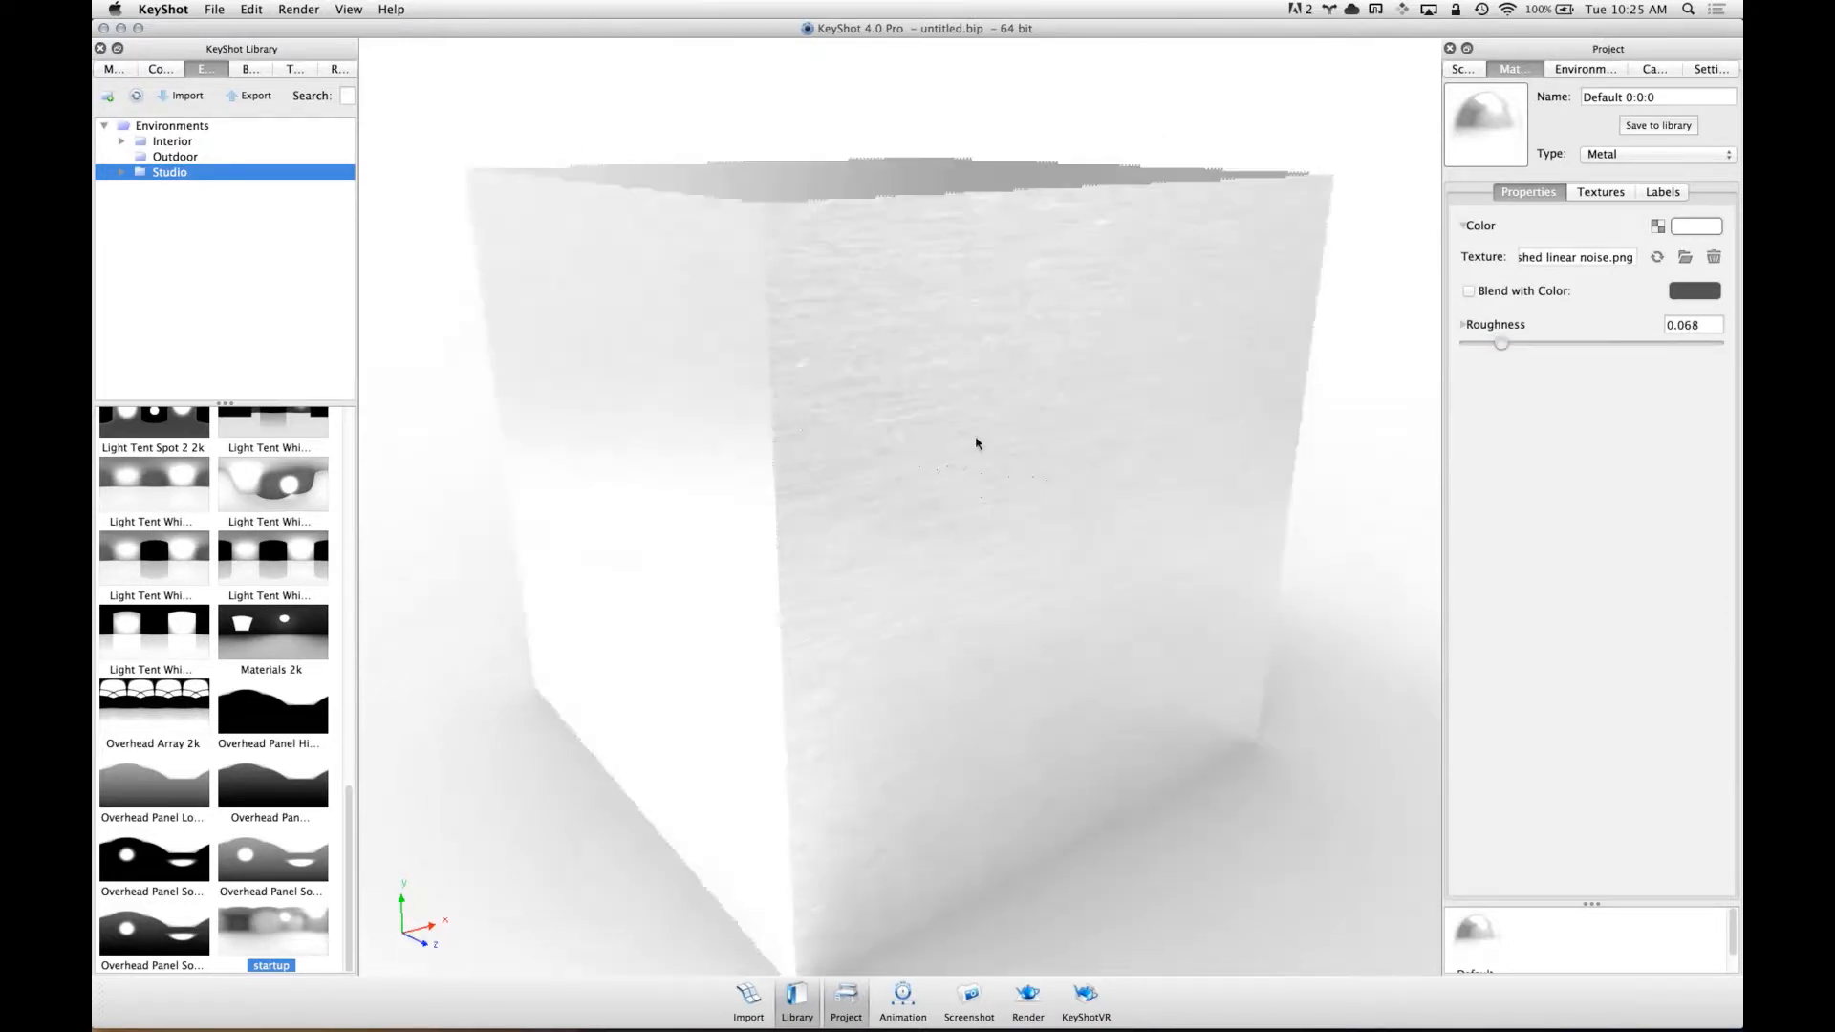
drag(1502, 345, 1519, 345)
drag(1219, 465, 1206, 420)
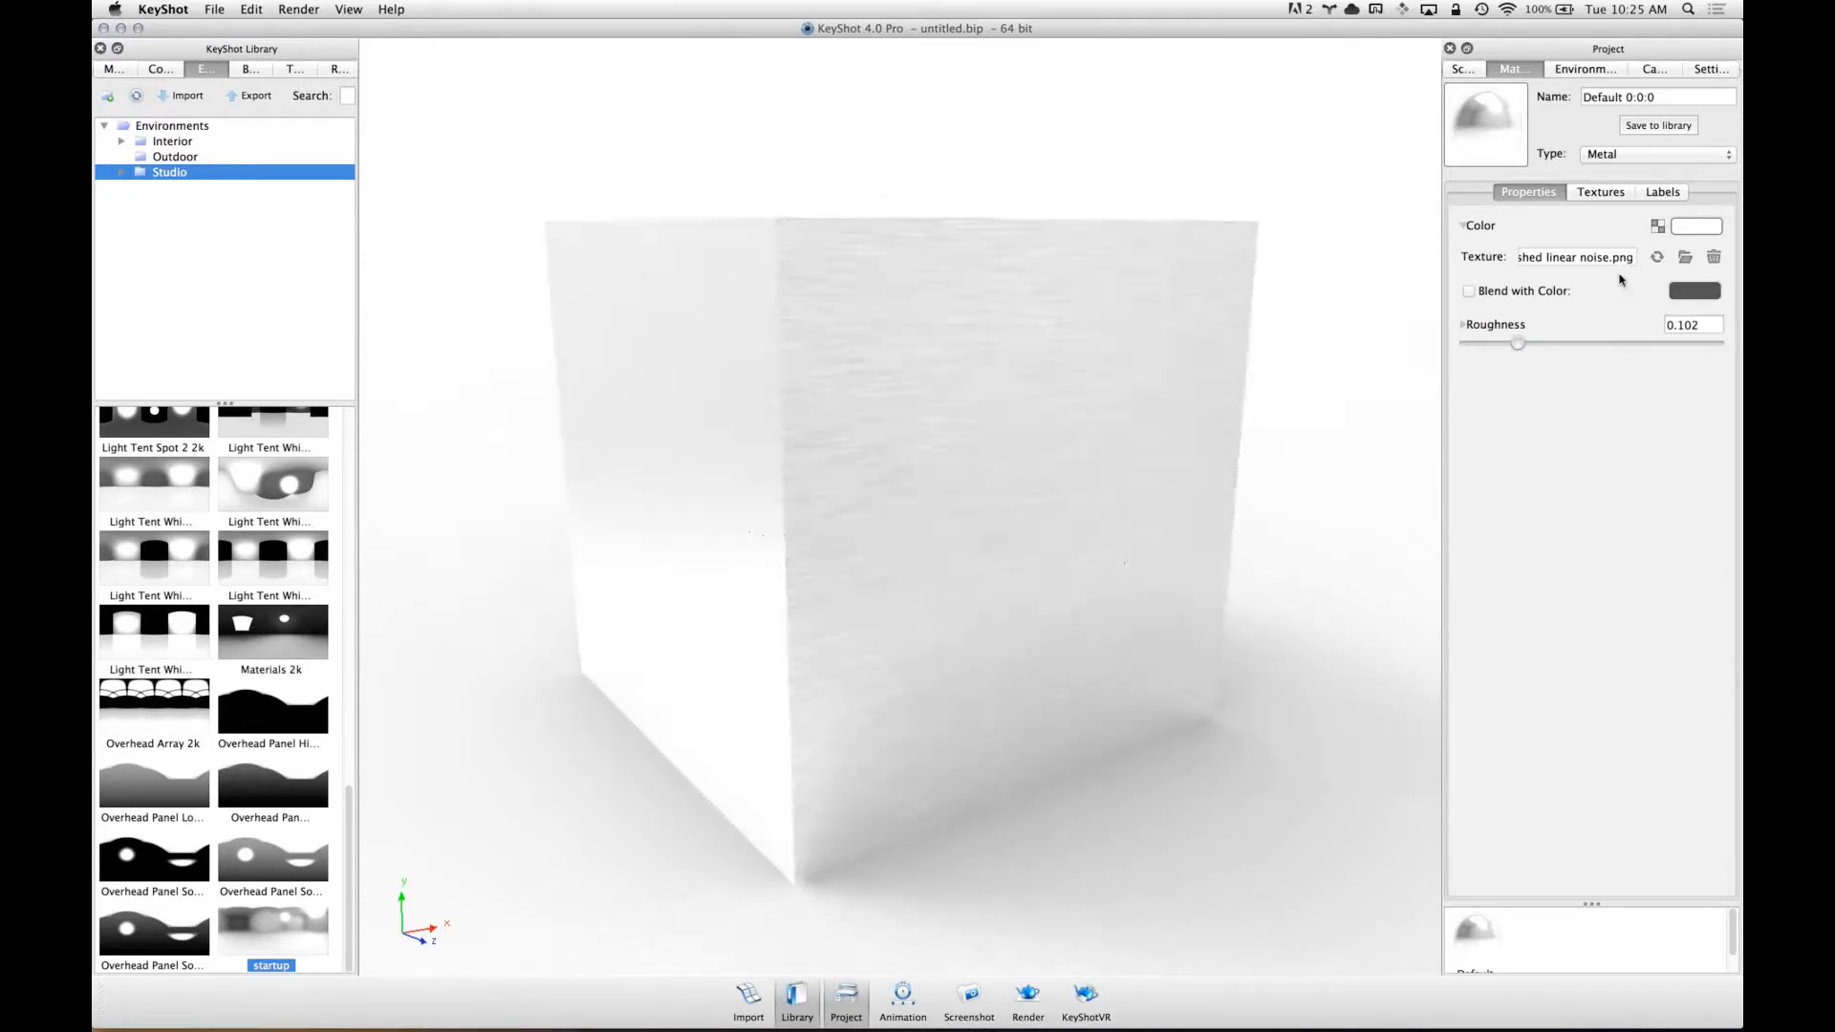
- Set the brushed color texture's scale to 8 and view the finer grain on the cube's face
click(1601, 192)
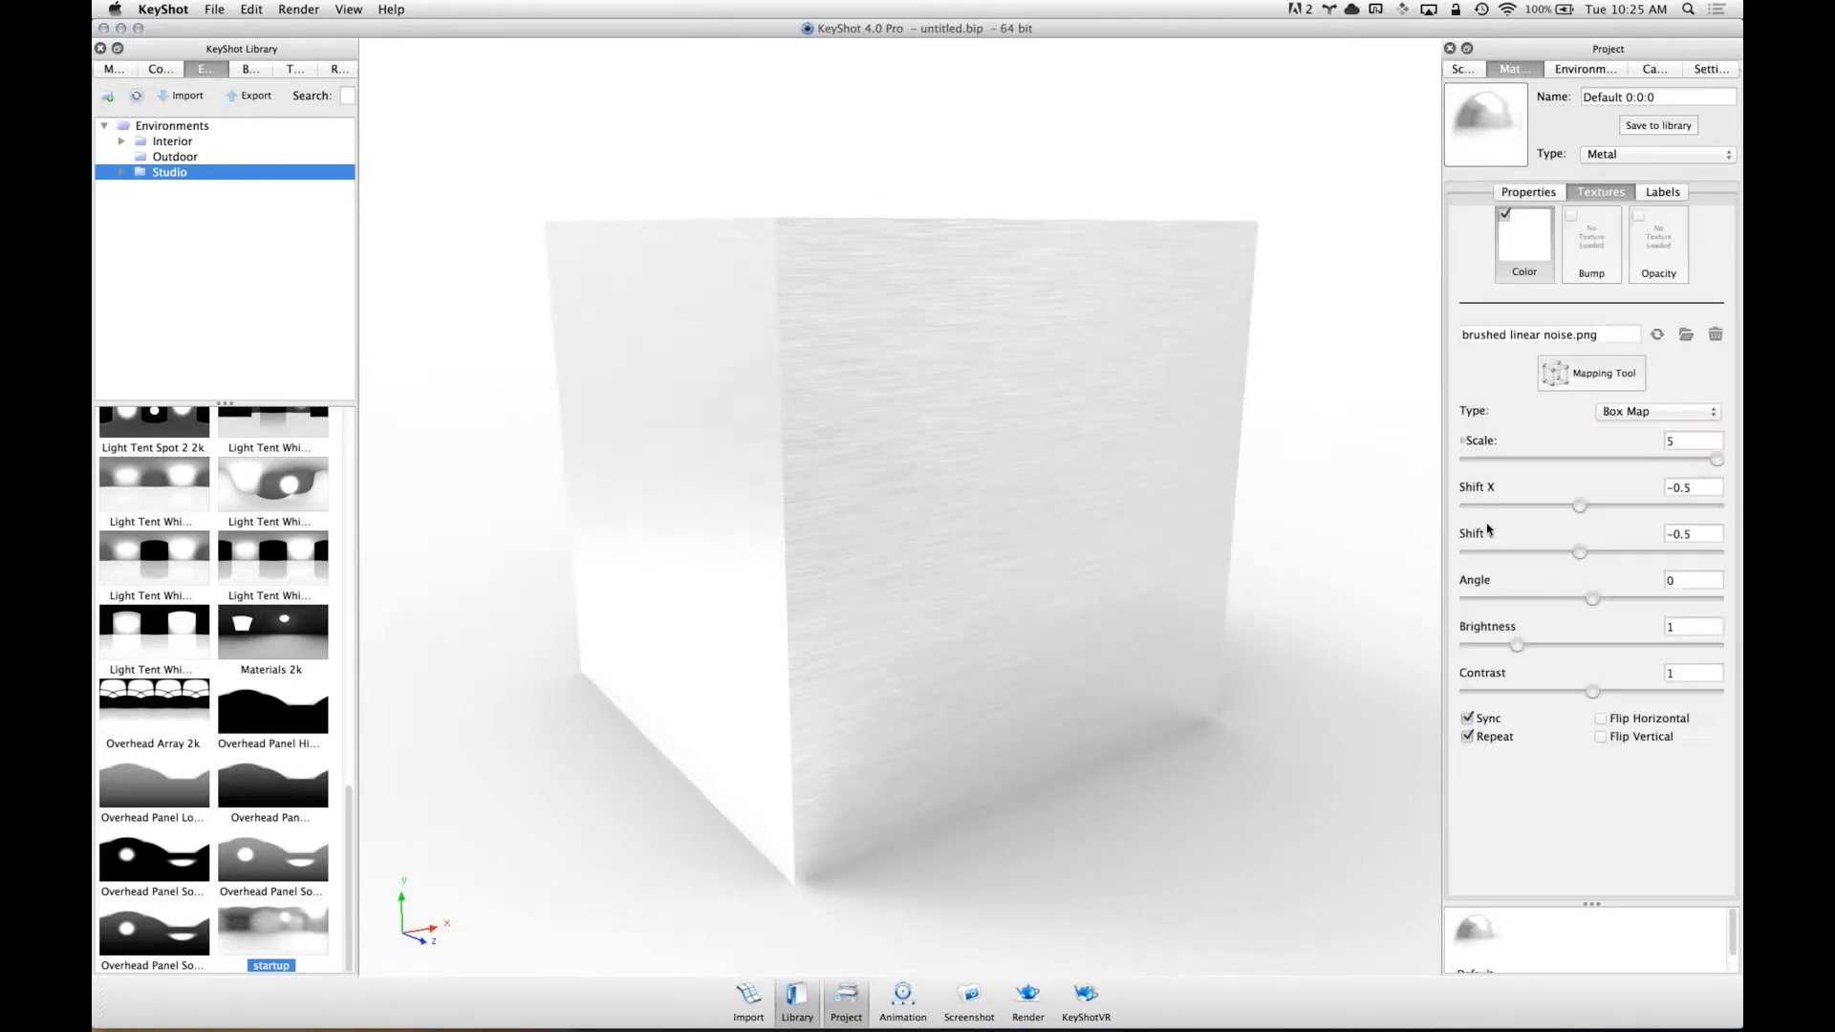
click(1673, 440)
text(4)
key(Tab)
click(1698, 446)
key(Tab)
drag(1133, 523, 1126, 520)
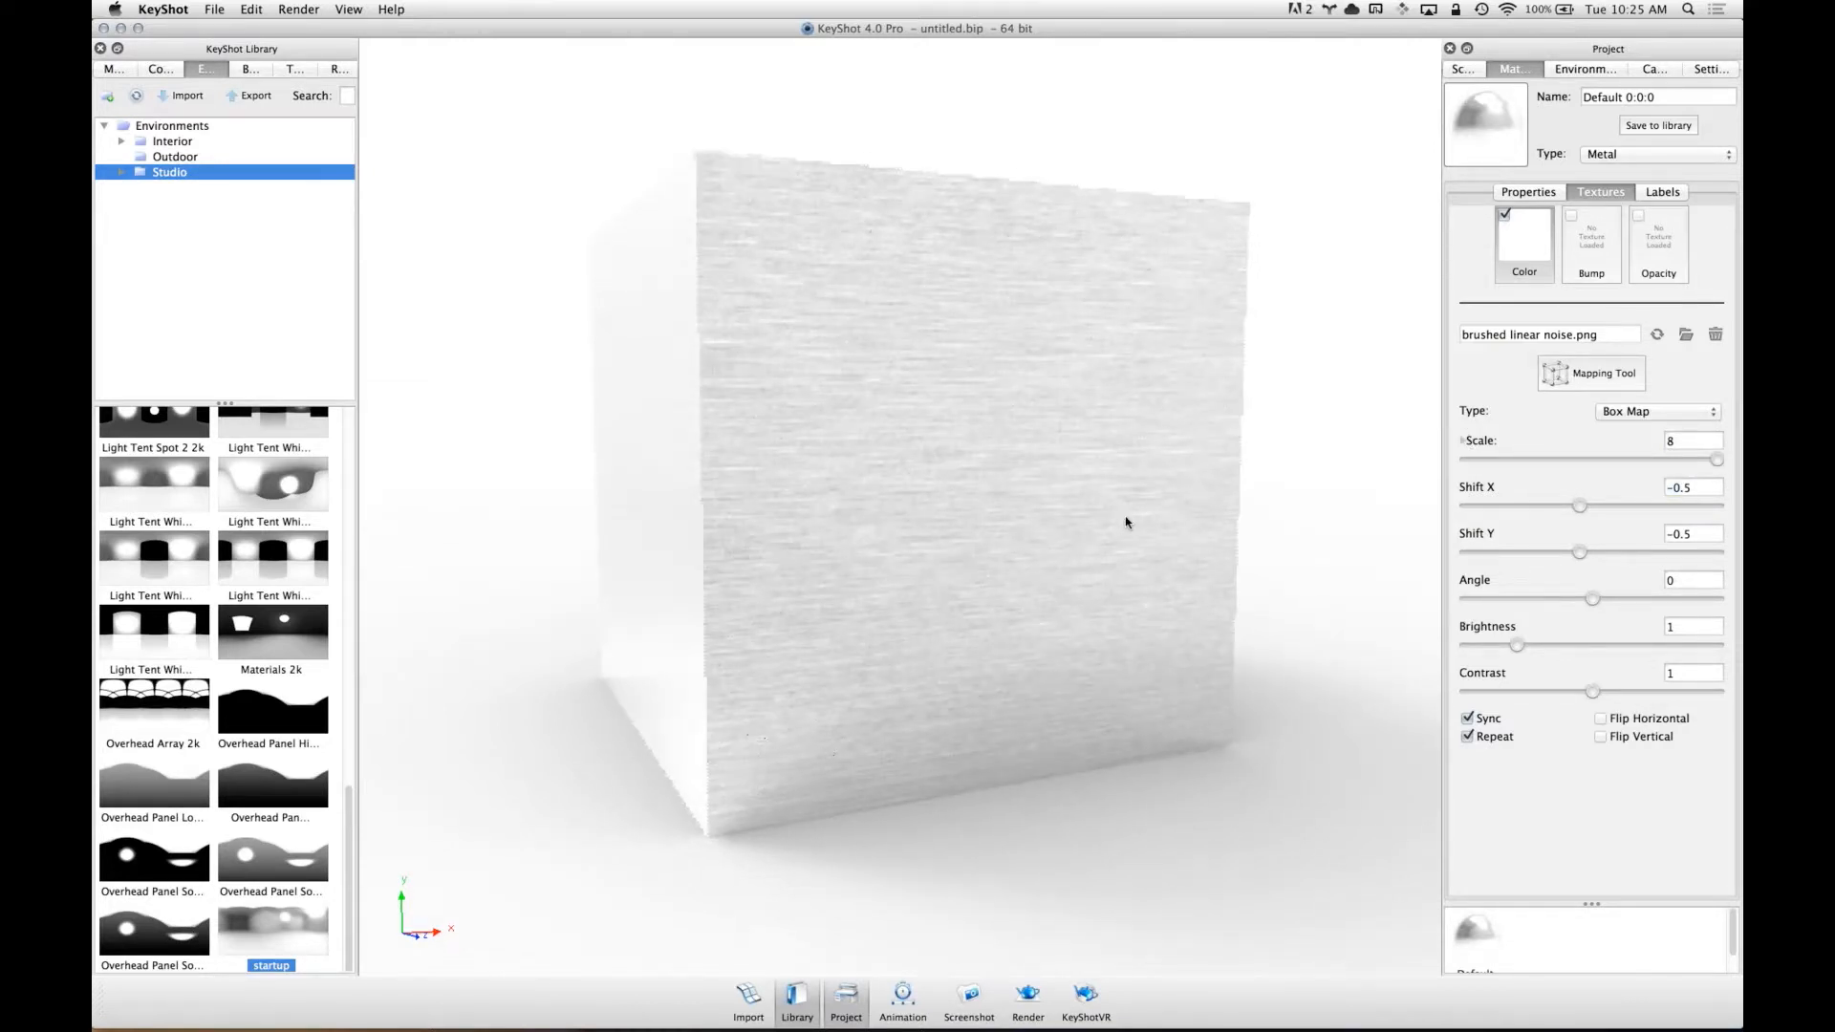
- Start the Mapping Tool for the brushed texture and translate its projection box along the vertical and horizontal axes
click(1608, 374)
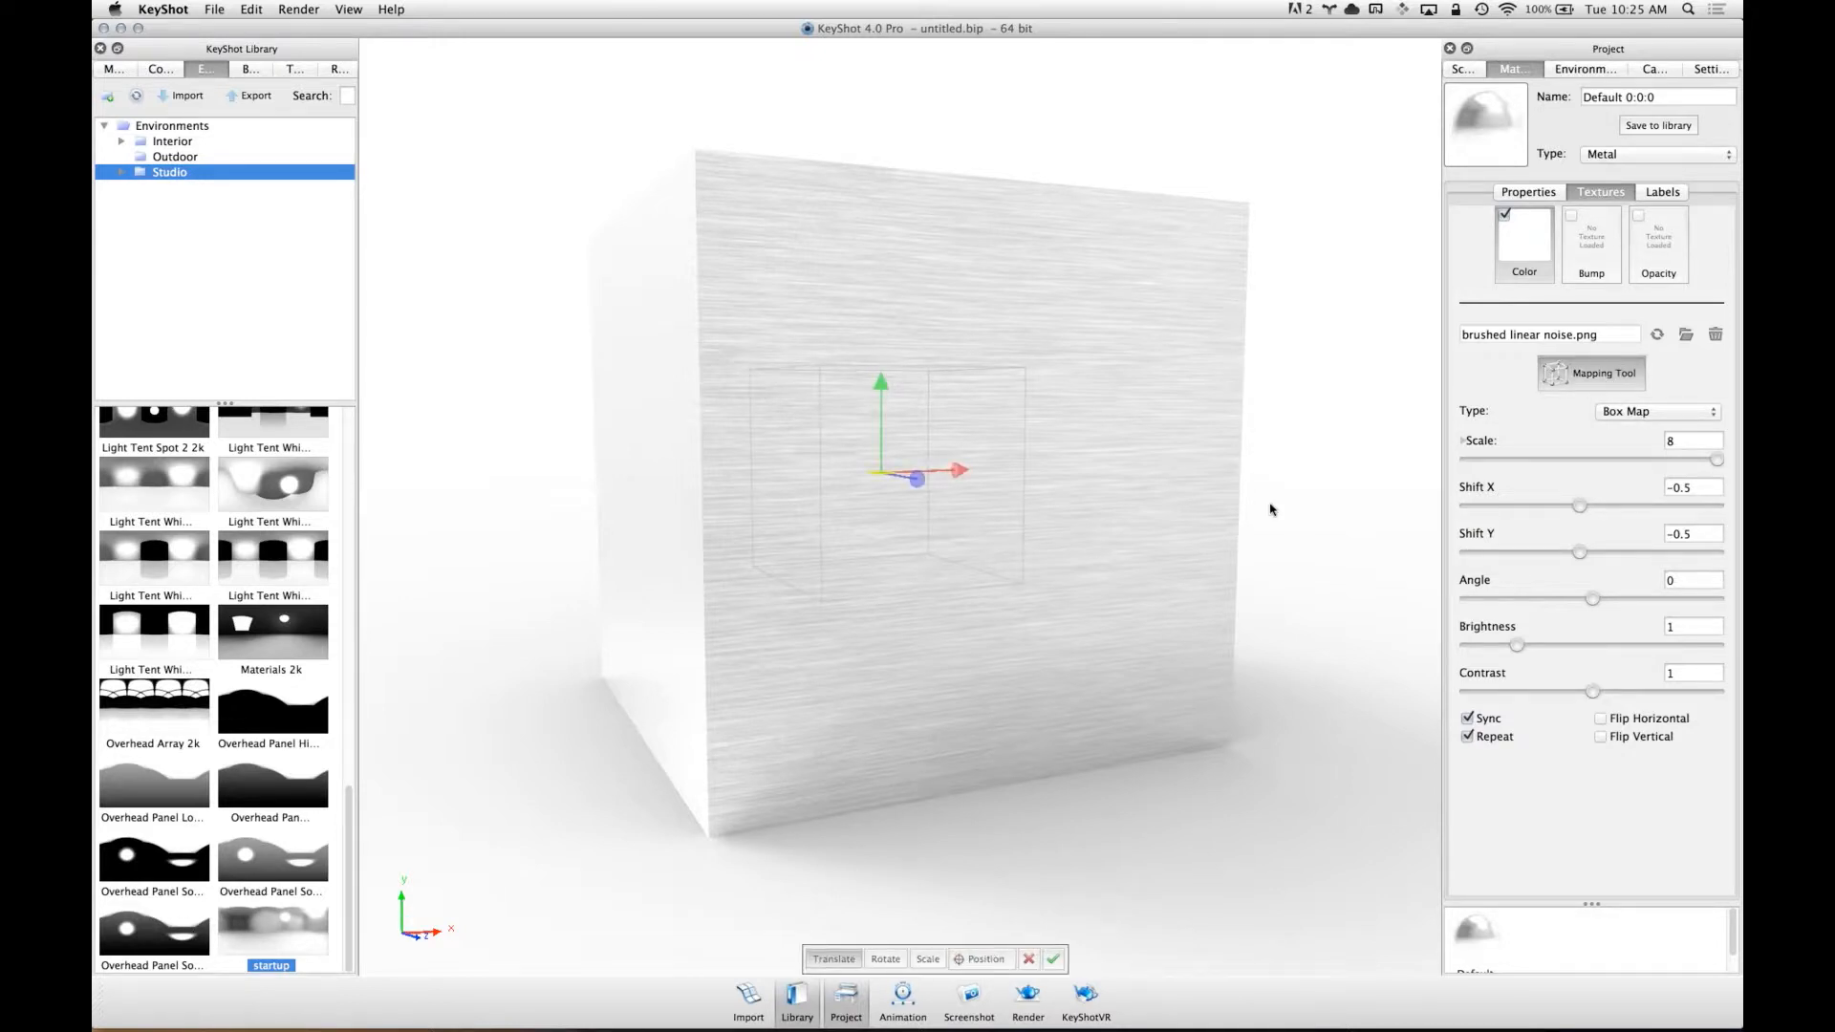
drag(1270, 512, 1275, 520)
mouse_move(886, 380)
mouse_down()
mouse_move(886, 363)
mouse_move(894, 401)
mouse_up()
drag(960, 478, 1040, 474)
mouse_move(778, 507)
mouse_down()
mouse_move(573, 524)
mouse_move(712, 506)
mouse_up()
drag(1101, 496, 990, 539)
mouse_move(860, 404)
mouse_down()
mouse_move(880, 267)
mouse_move(872, 388)
mouse_up()
drag(1183, 655, 976, 561)
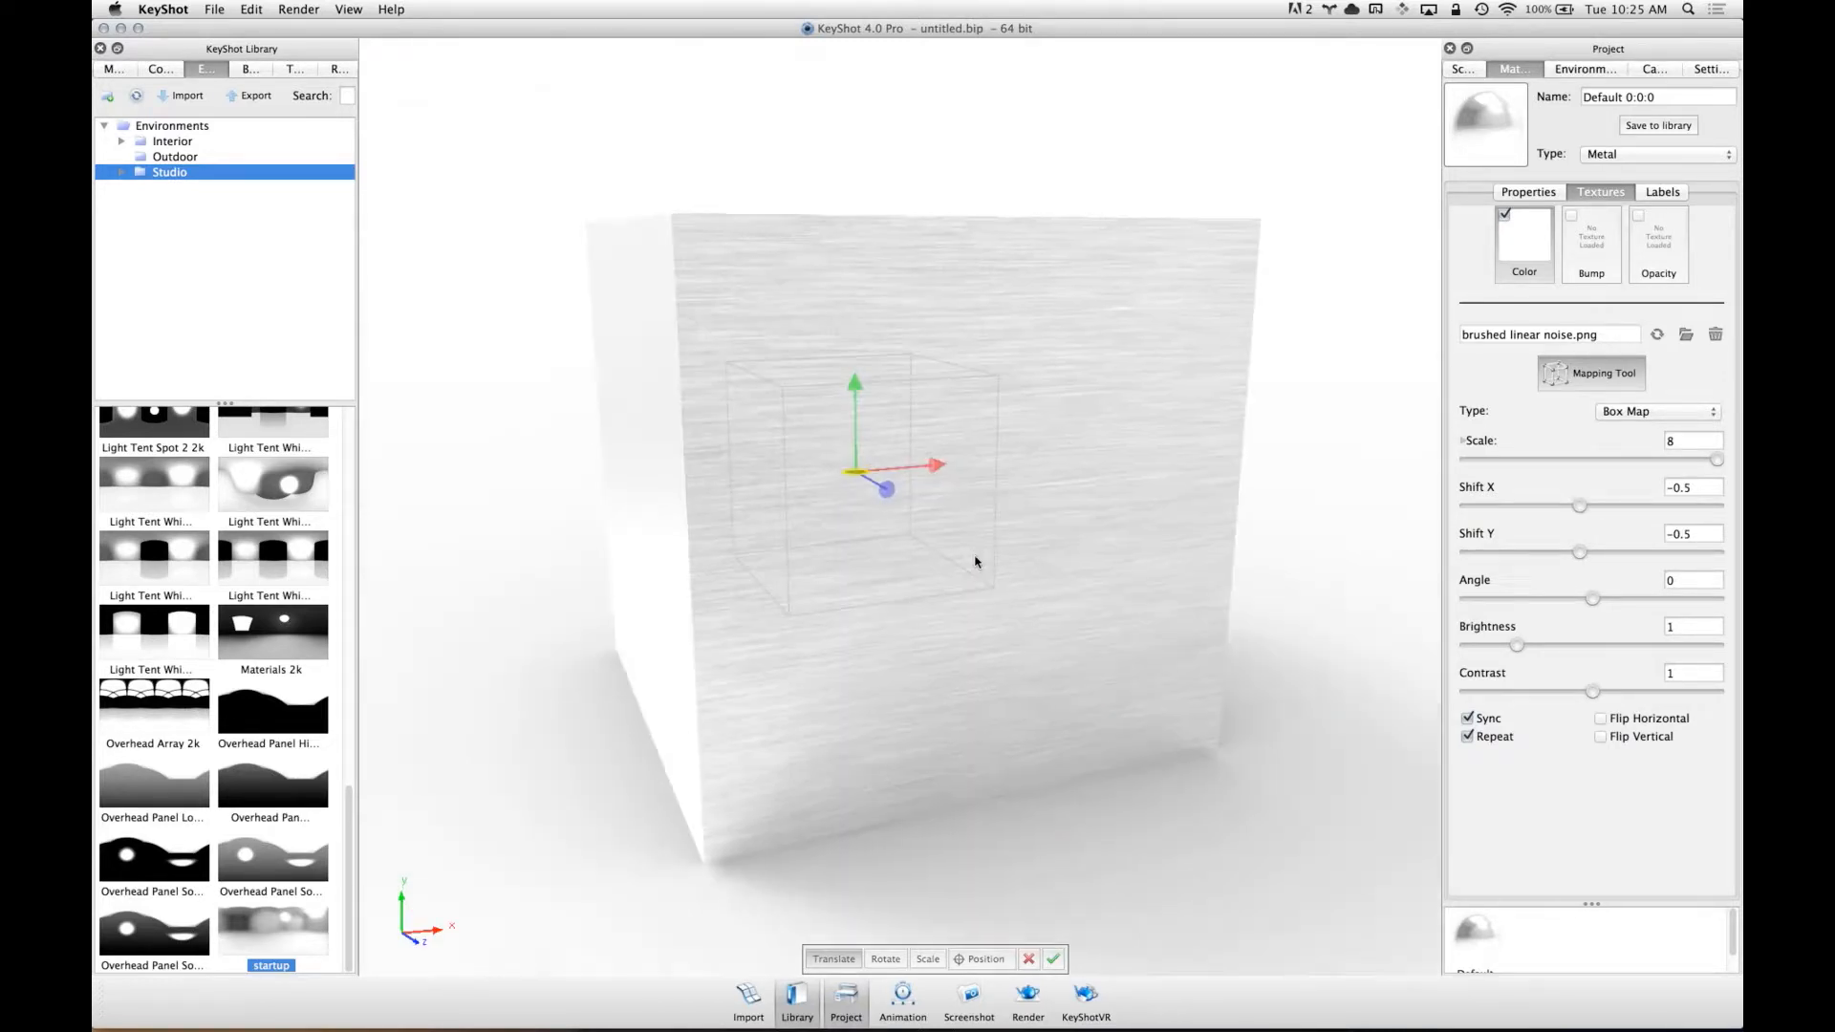
- Try scaling the texture's projection box uniformly and apply the mapping
click(925, 959)
drag(856, 474, 885, 570)
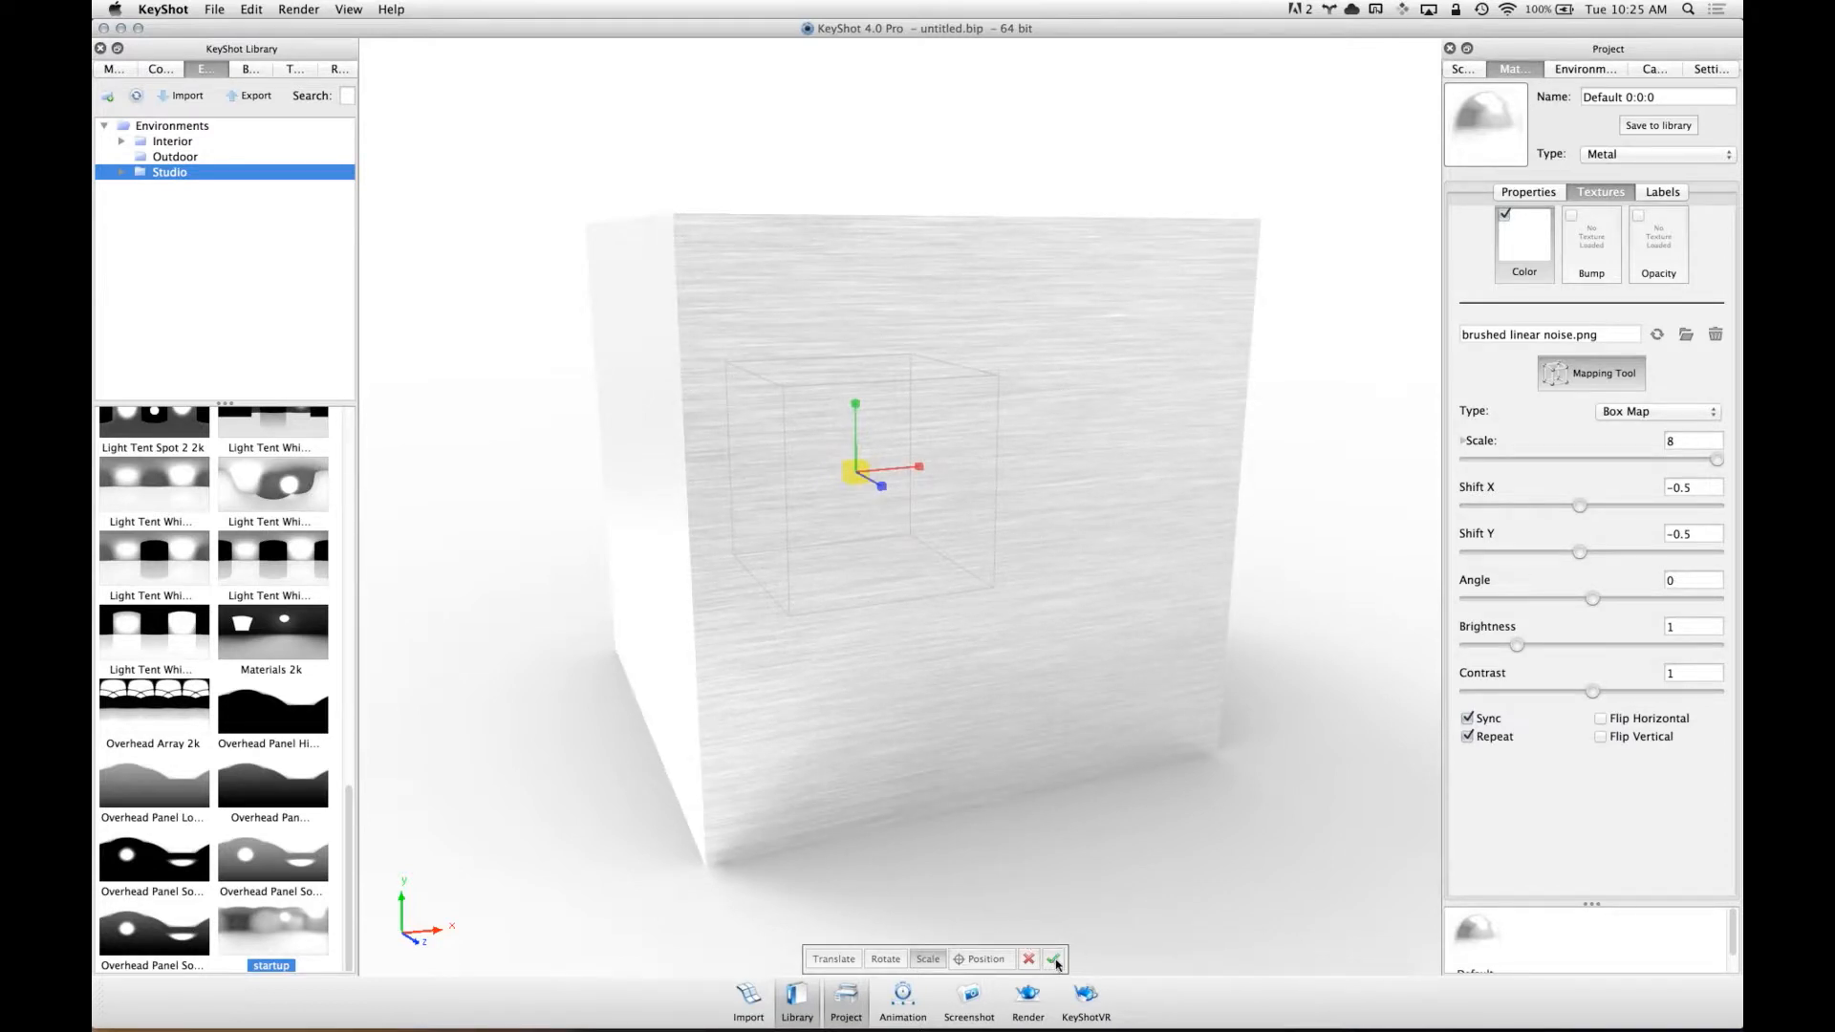
click(1056, 962)
- Lower the brushed texture's brightness to about 0.589 and view the darker metal on the cube's faces
drag(994, 589, 1074, 602)
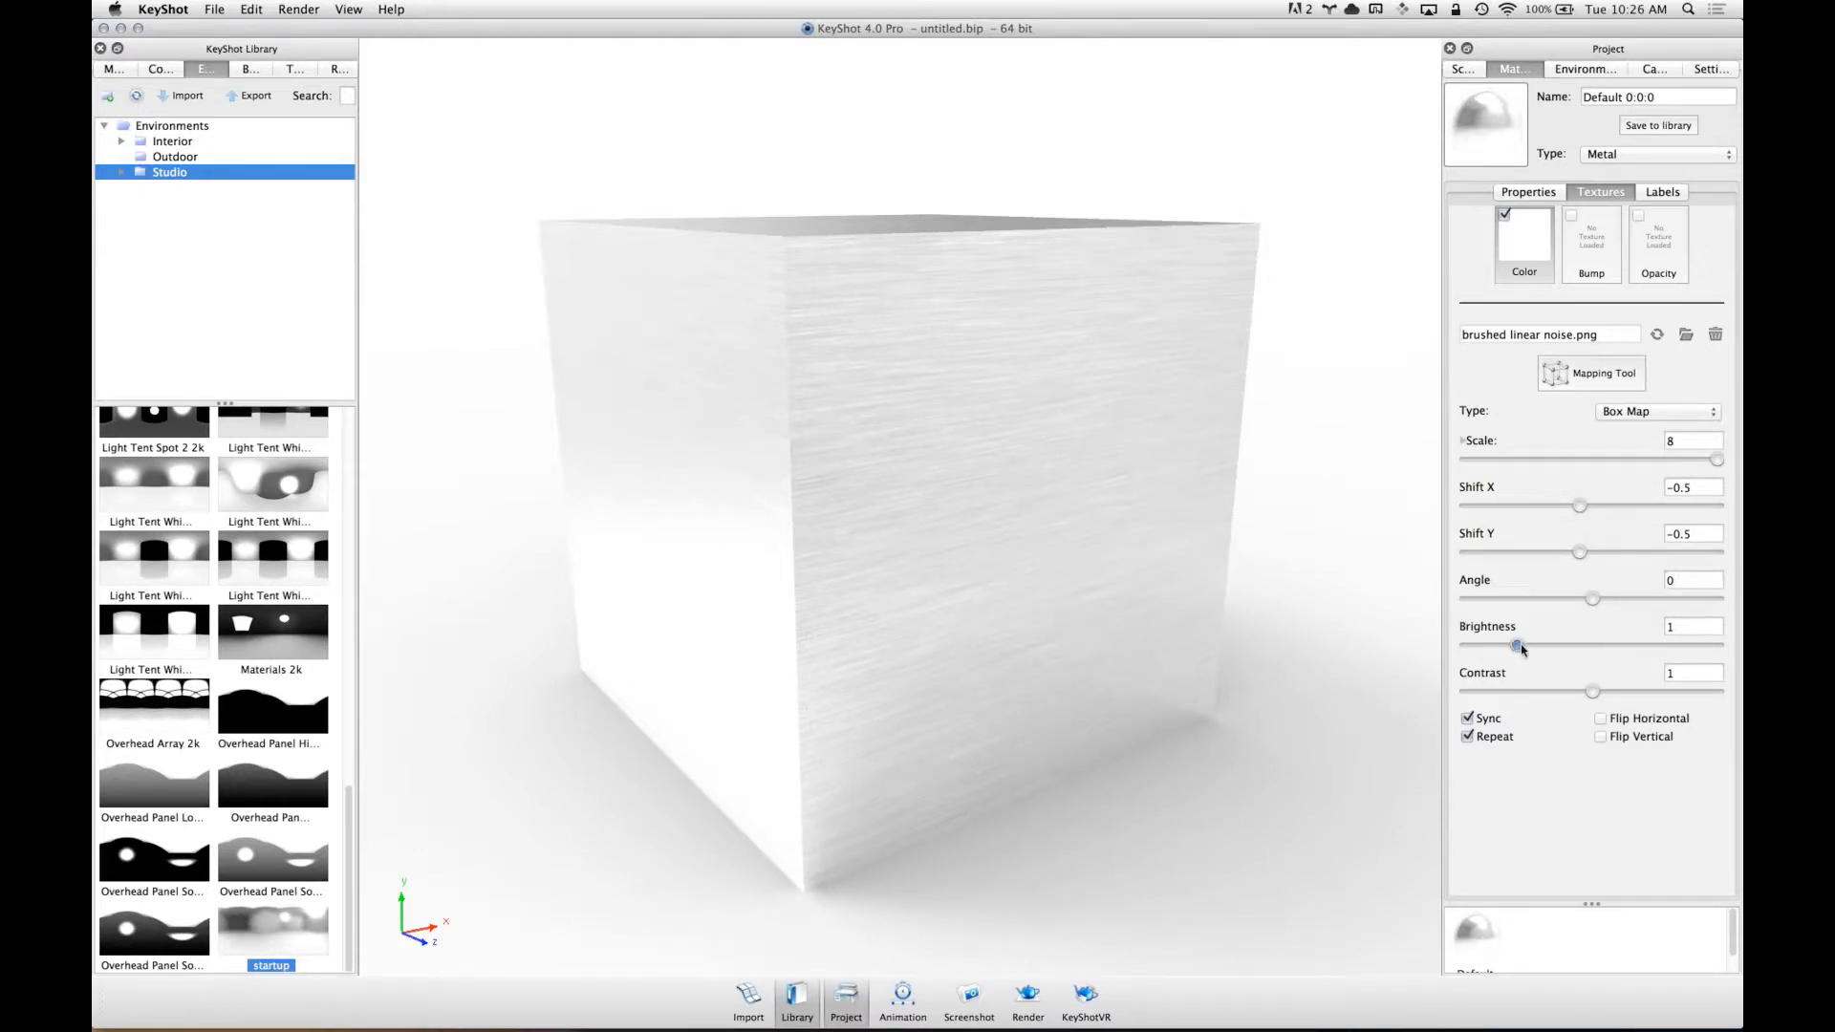
drag(1523, 651, 1497, 647)
drag(1135, 451, 1172, 437)
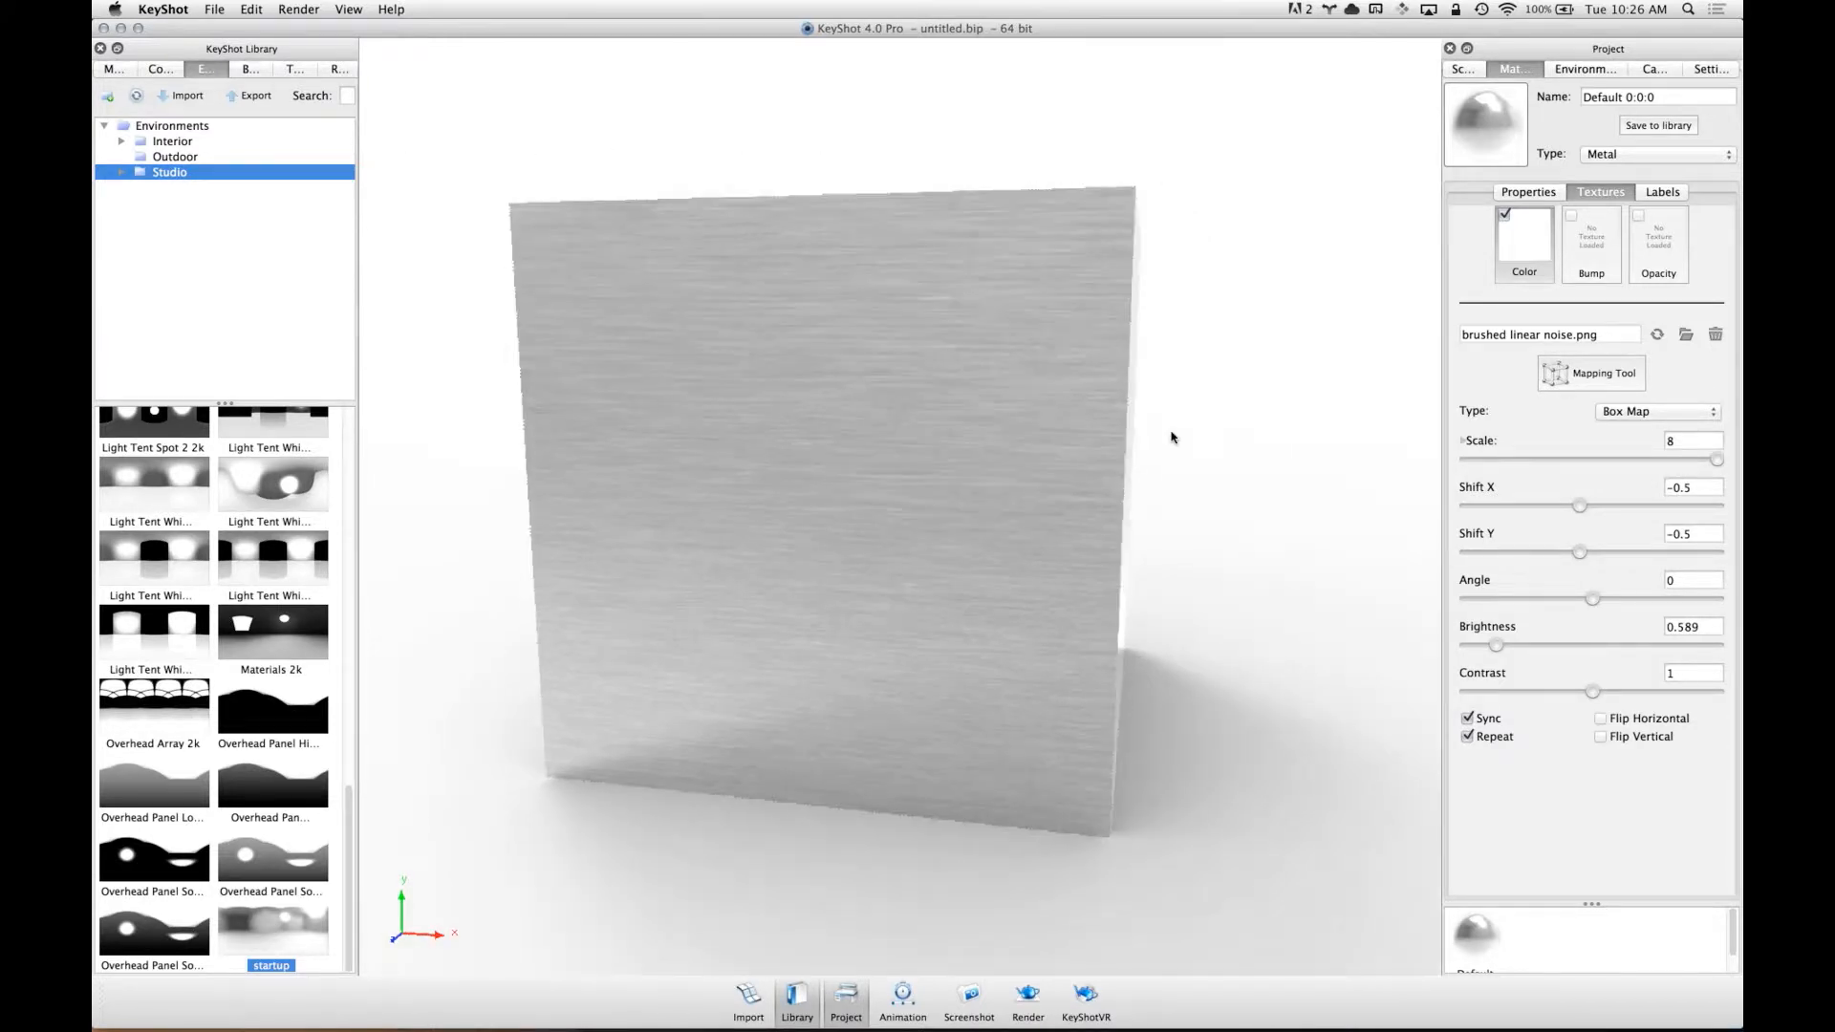
- Rotate the brushed linear noise texture to an angle of 39.24
click(1703, 580)
key(Return)
drag(1655, 599, 1618, 602)
mouse_move(848, 479)
mouse_down()
mouse_move(1040, 488)
mouse_move(1019, 561)
mouse_move(959, 546)
mouse_move(937, 474)
mouse_up()
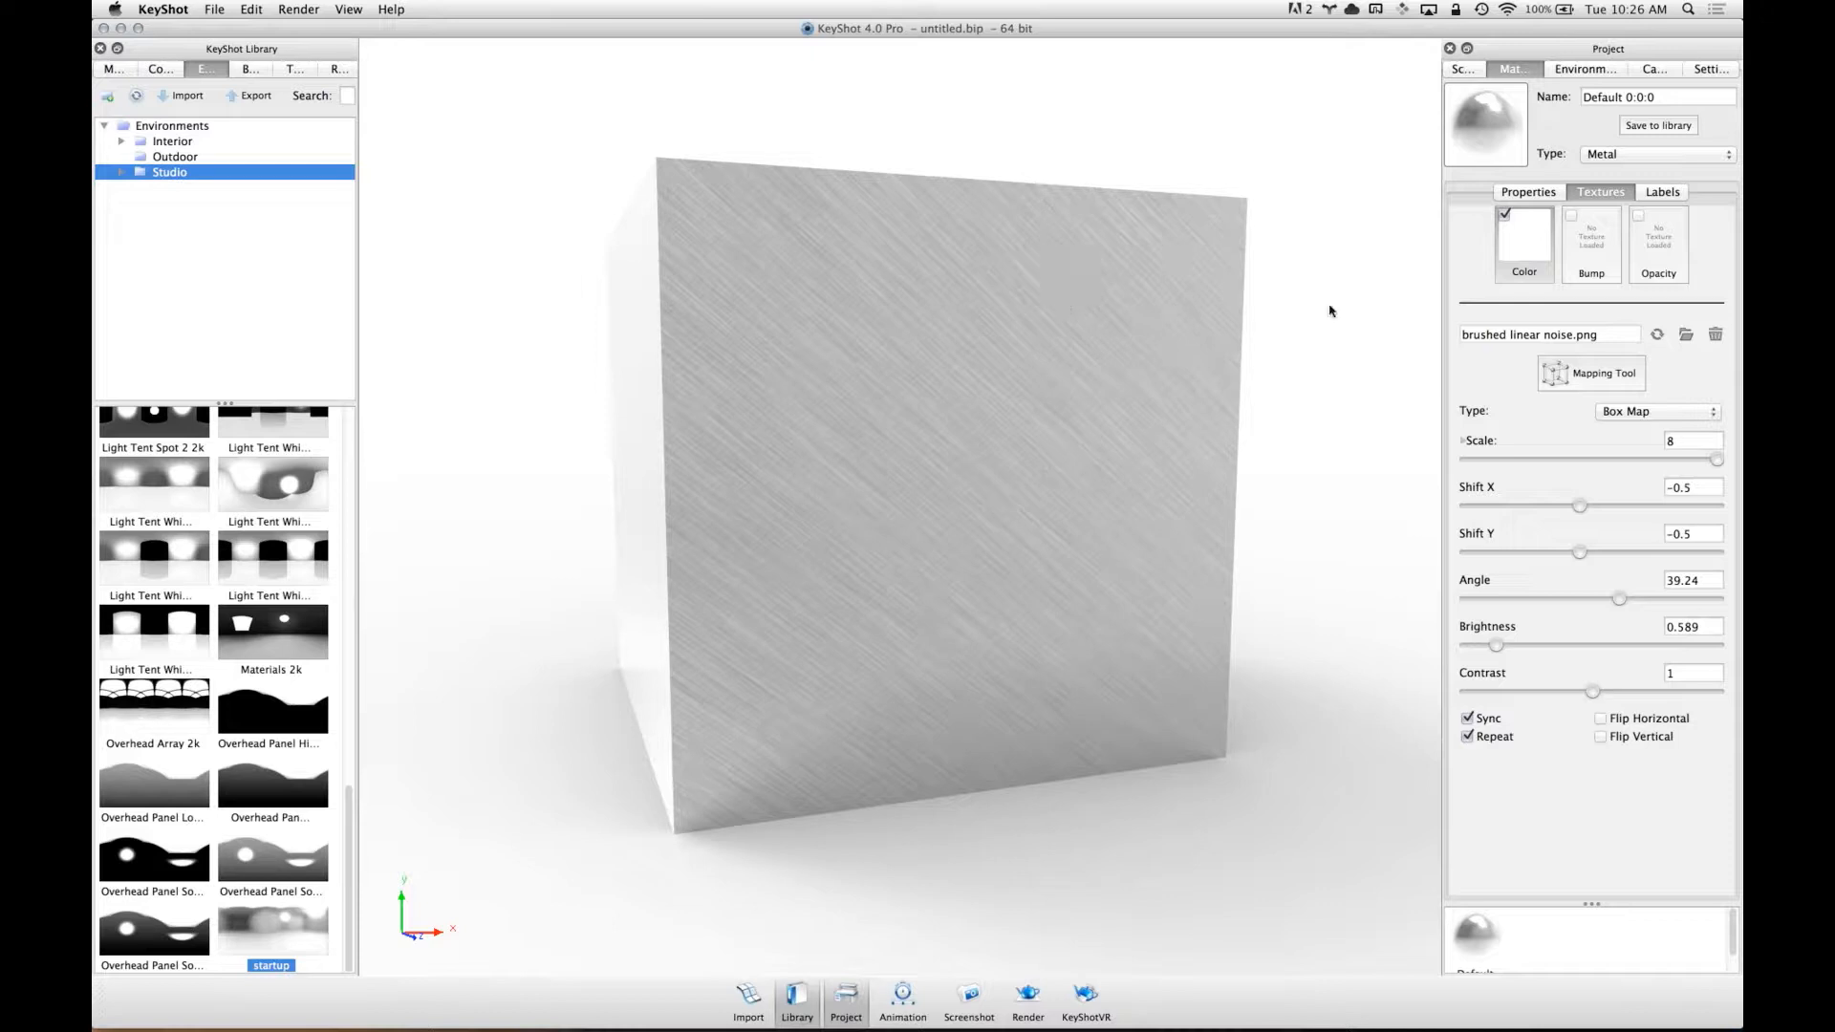
- Set the brushed texture's angle to exactly 90 so the grain runs vertically on the cube
click(1702, 628)
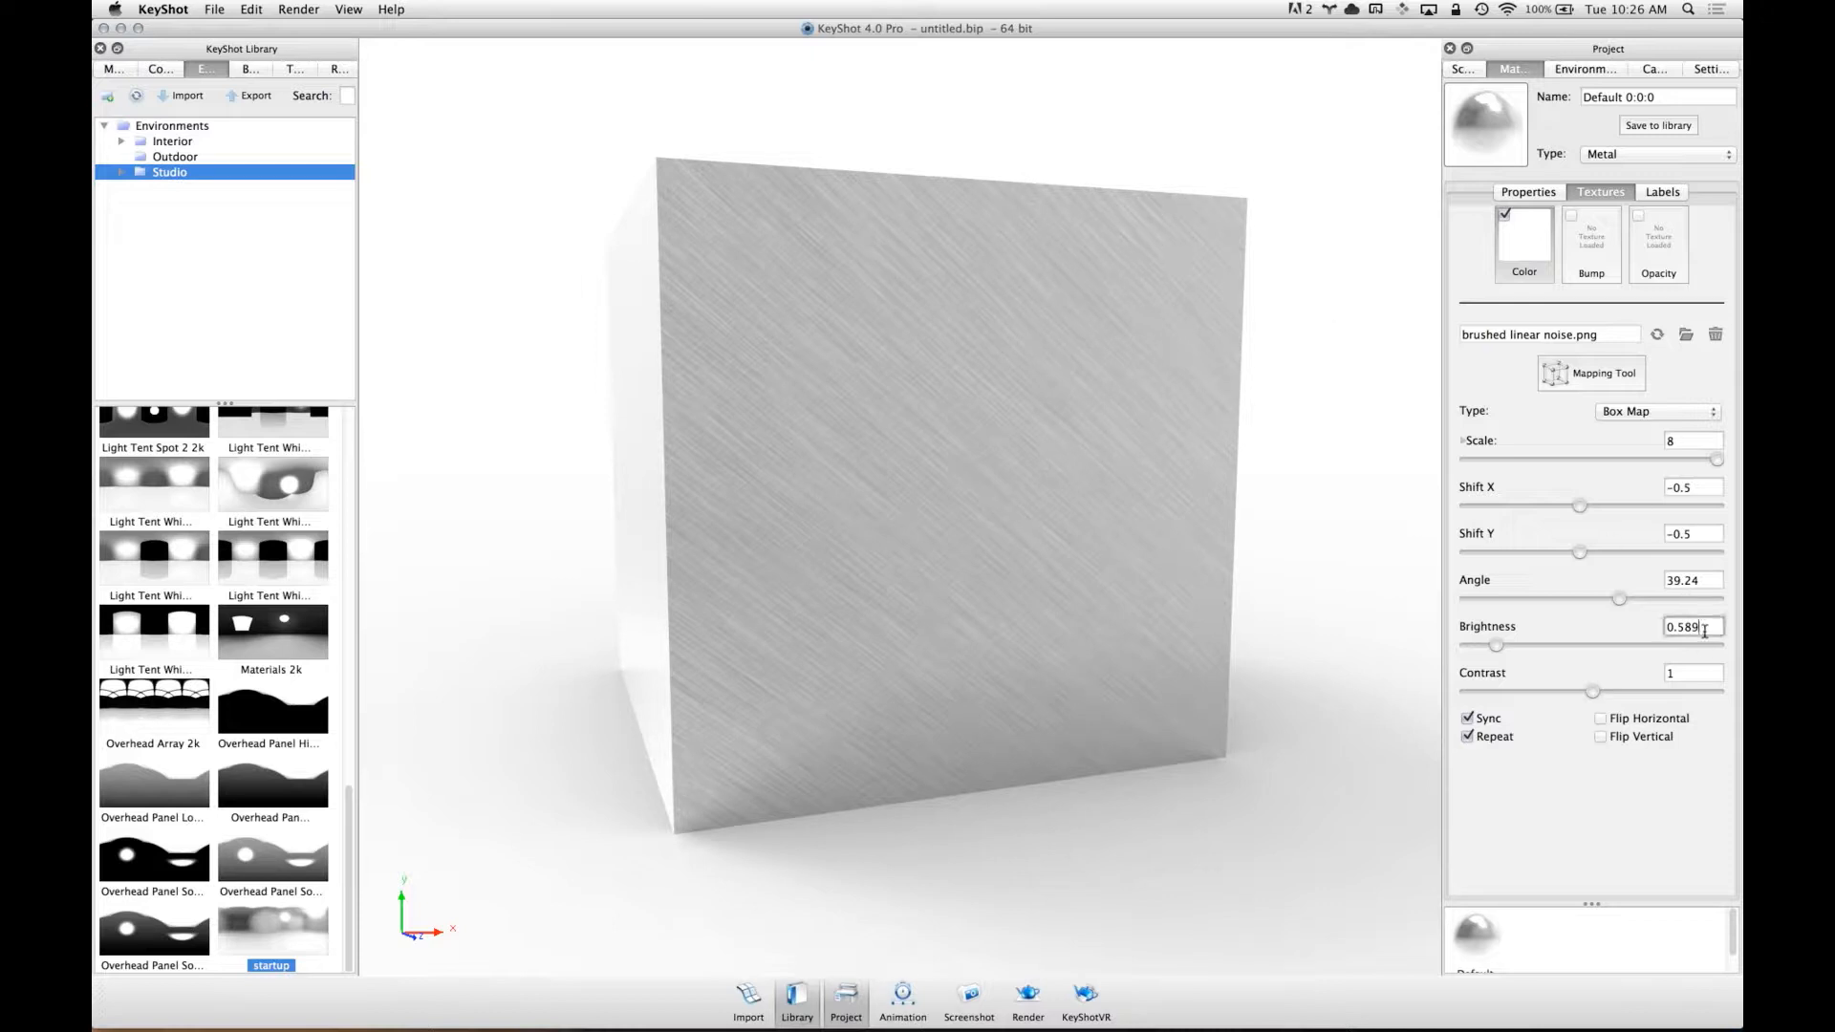
click(1708, 579)
key(super+a)
text(90)
key(Tab)
drag(1099, 366, 1184, 397)
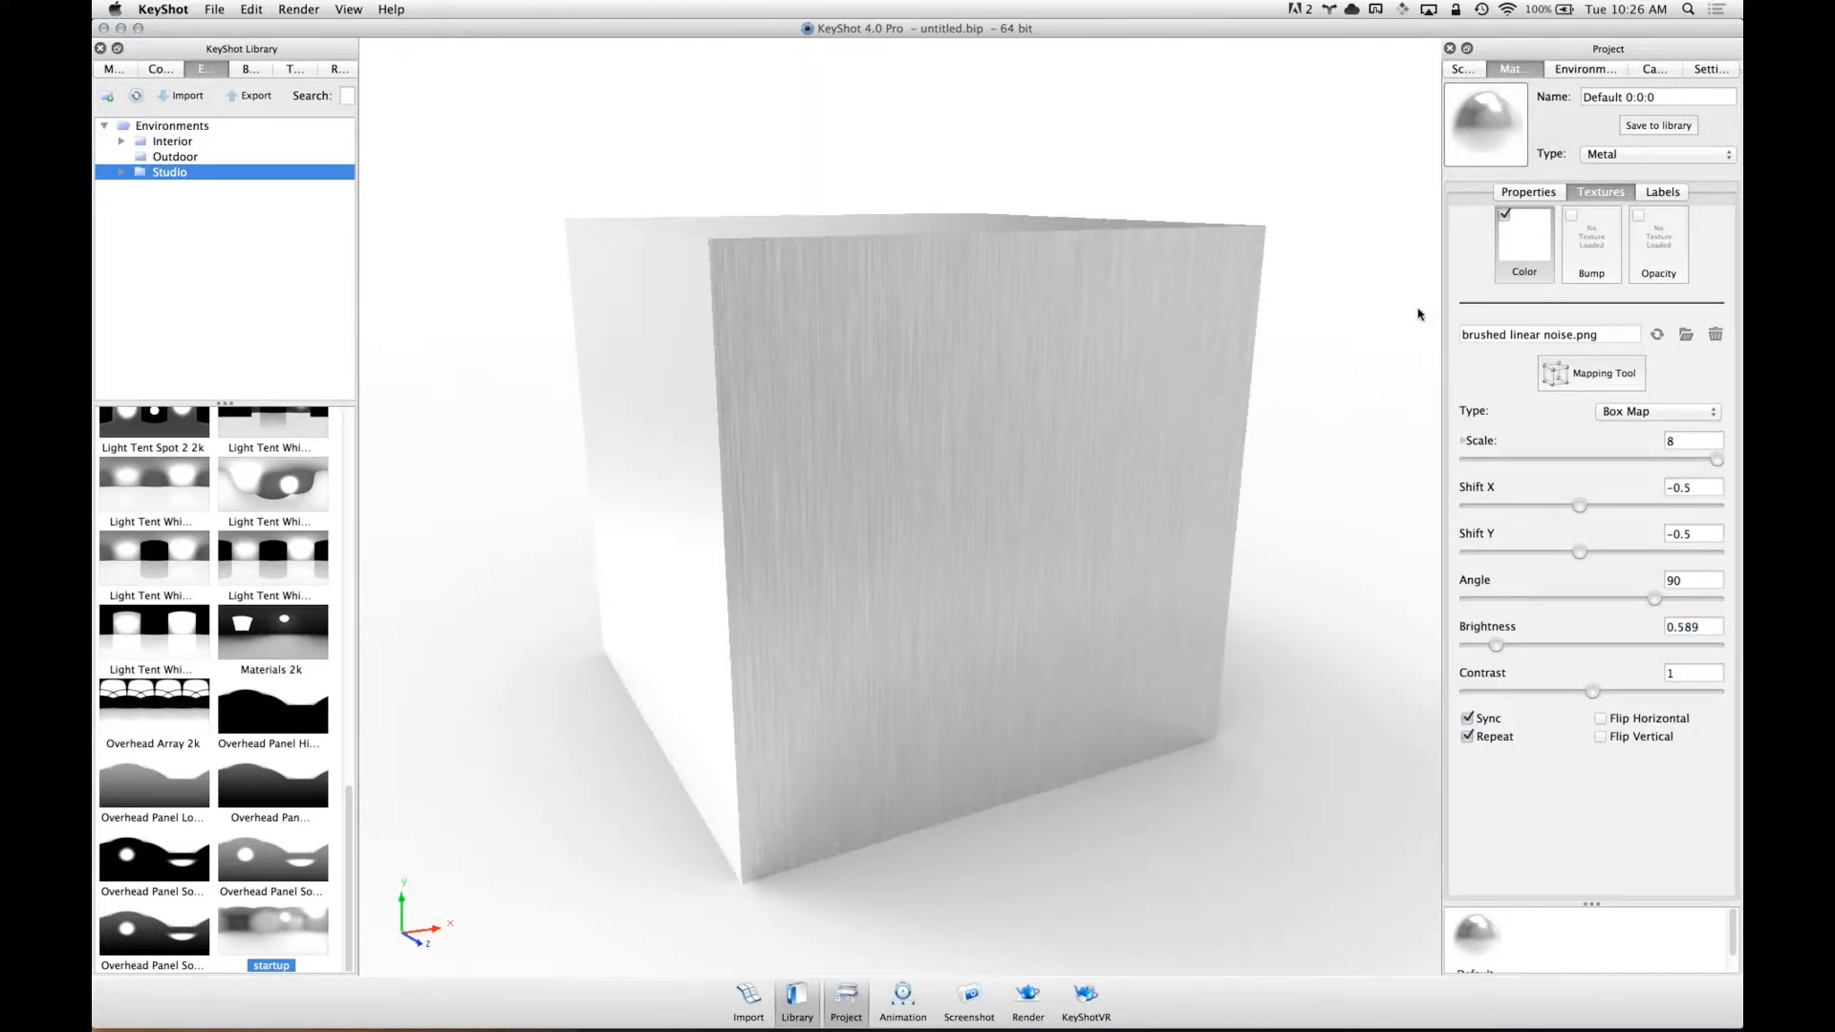
- Set the metal material's roughness to about 0.185
click(1554, 194)
drag(1519, 350, 1561, 346)
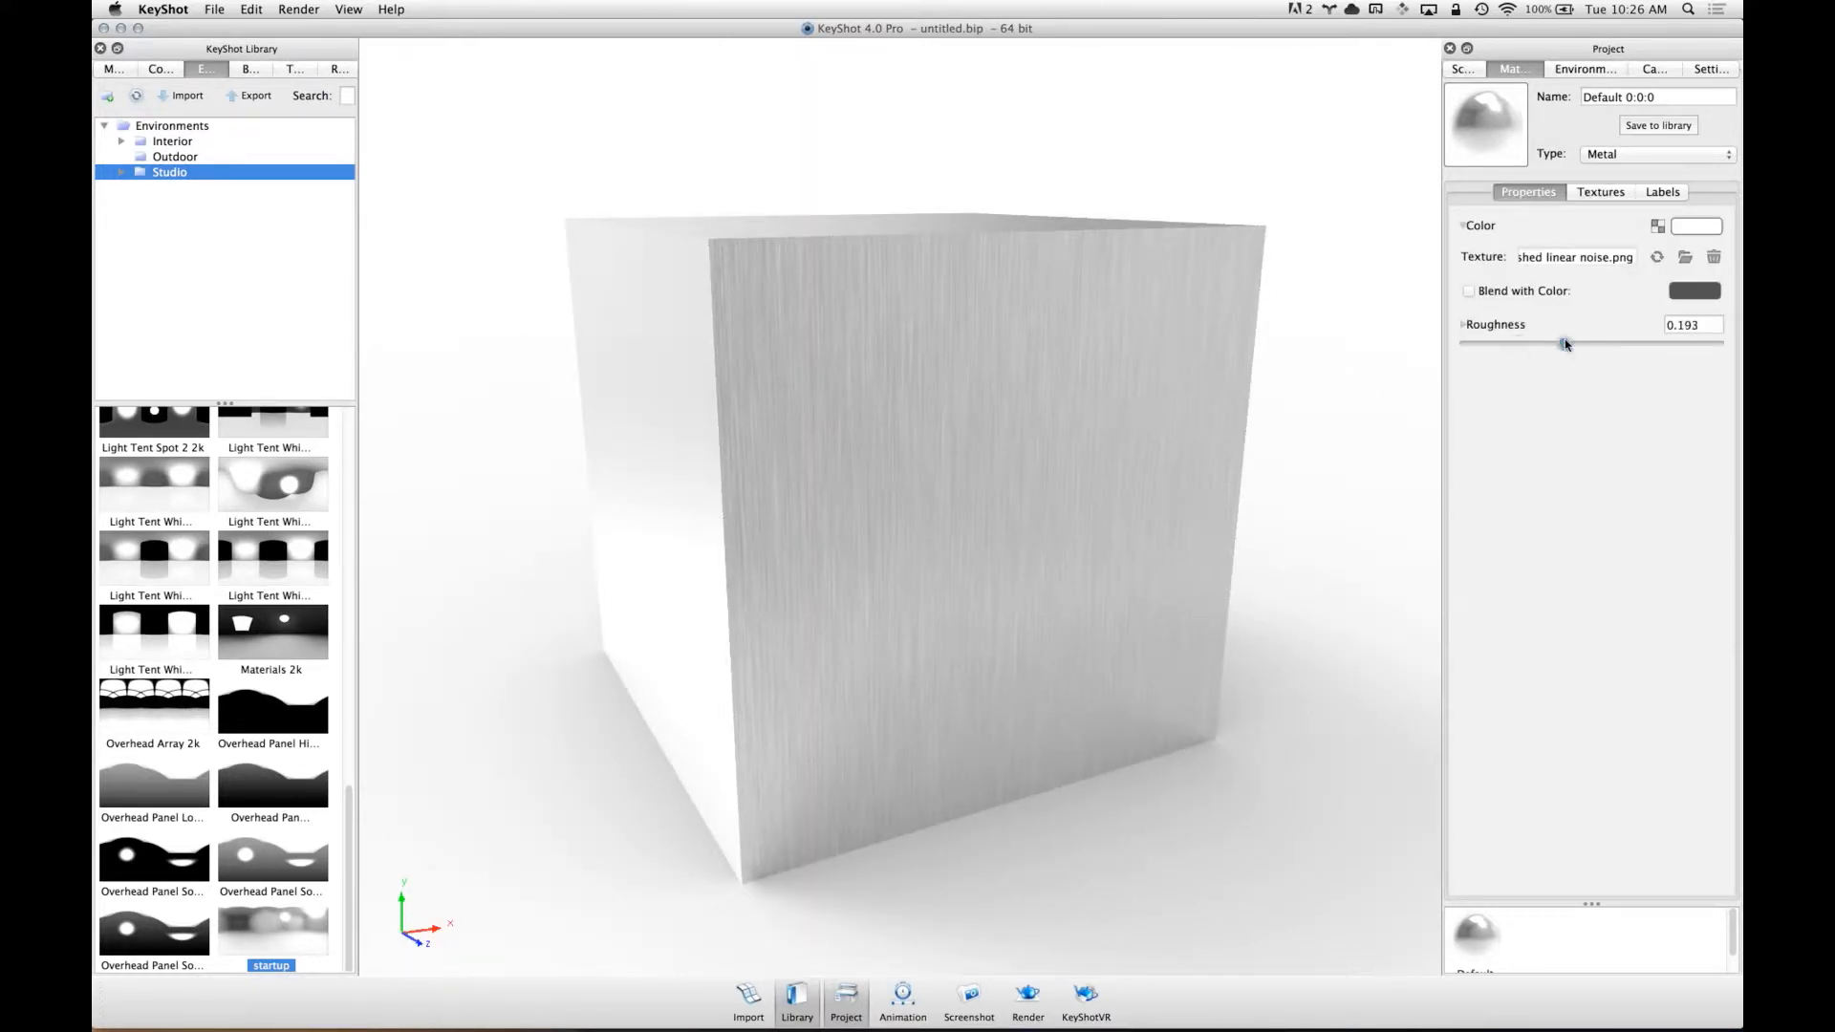
- Light the cube with the Overhead Array 2k studio environment and check the reflections on its corner
drag(979, 455, 207, 507)
click(154, 559)
drag(154, 707, 919, 421)
drag(611, 440, 1070, 442)
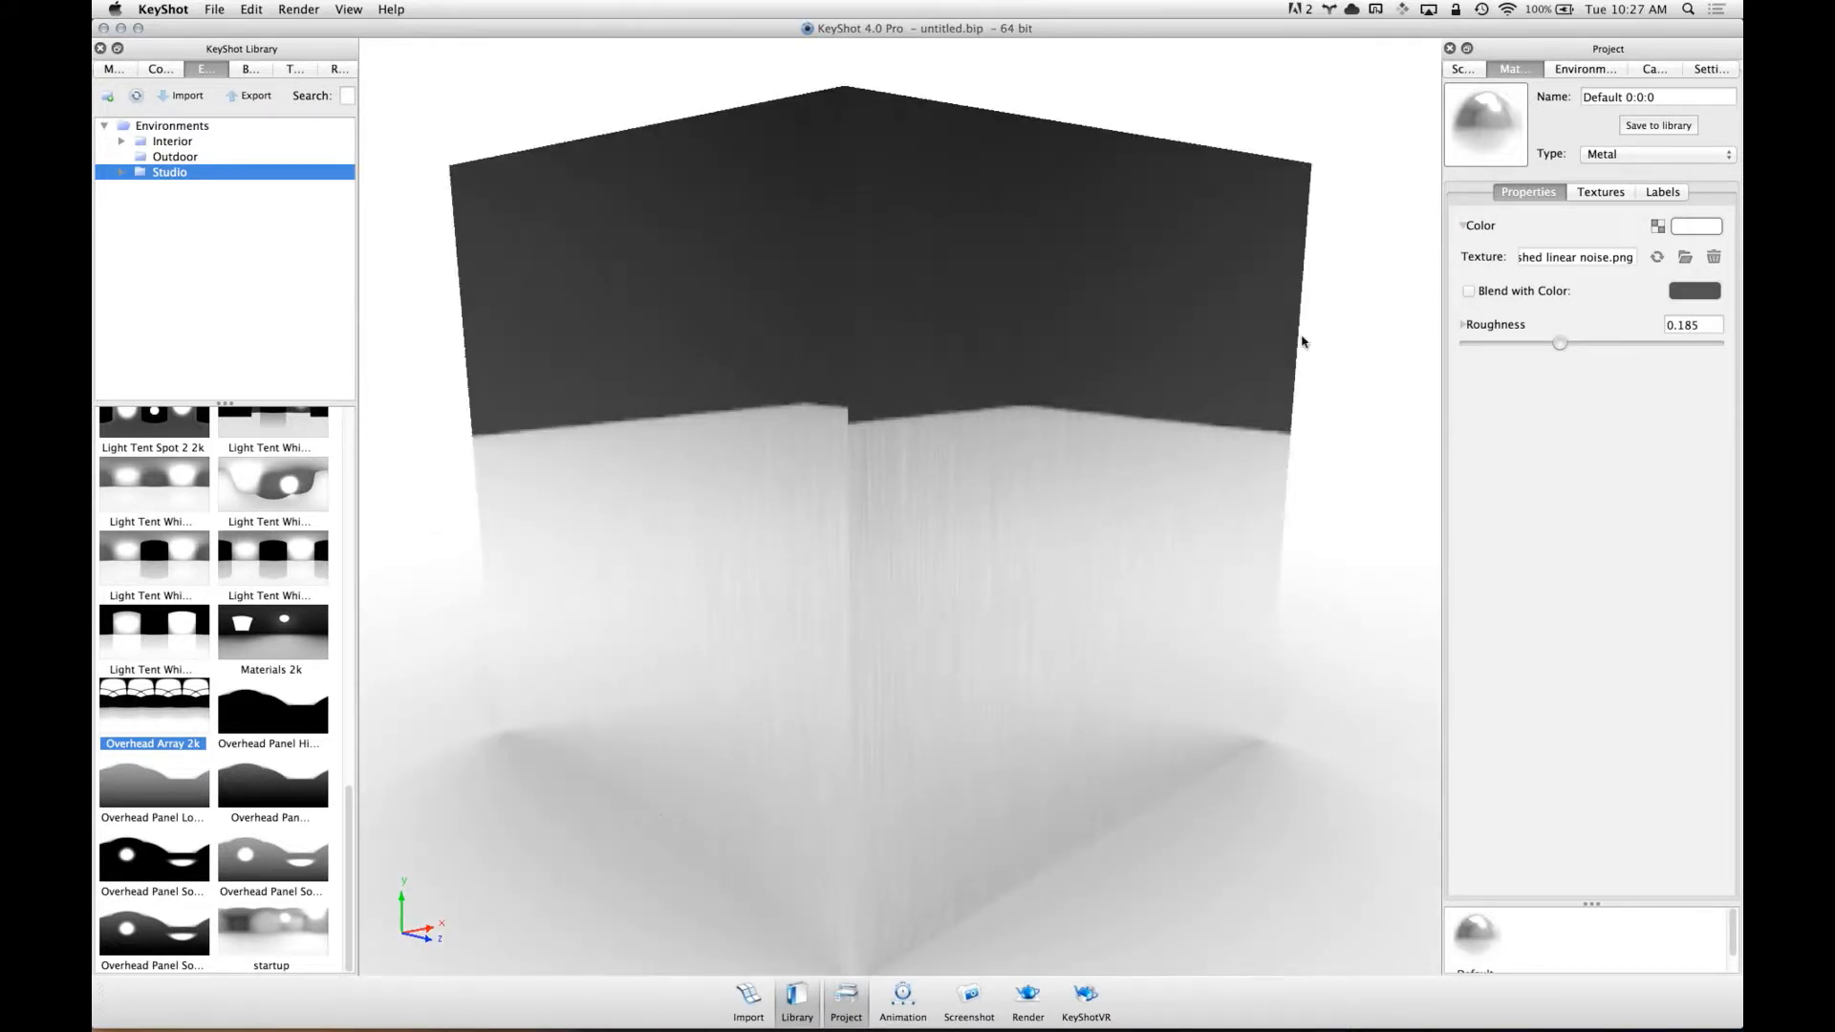
- Raise the metal material's roughness to about 0.319 and check the cube's faces
drag(1559, 344, 1626, 345)
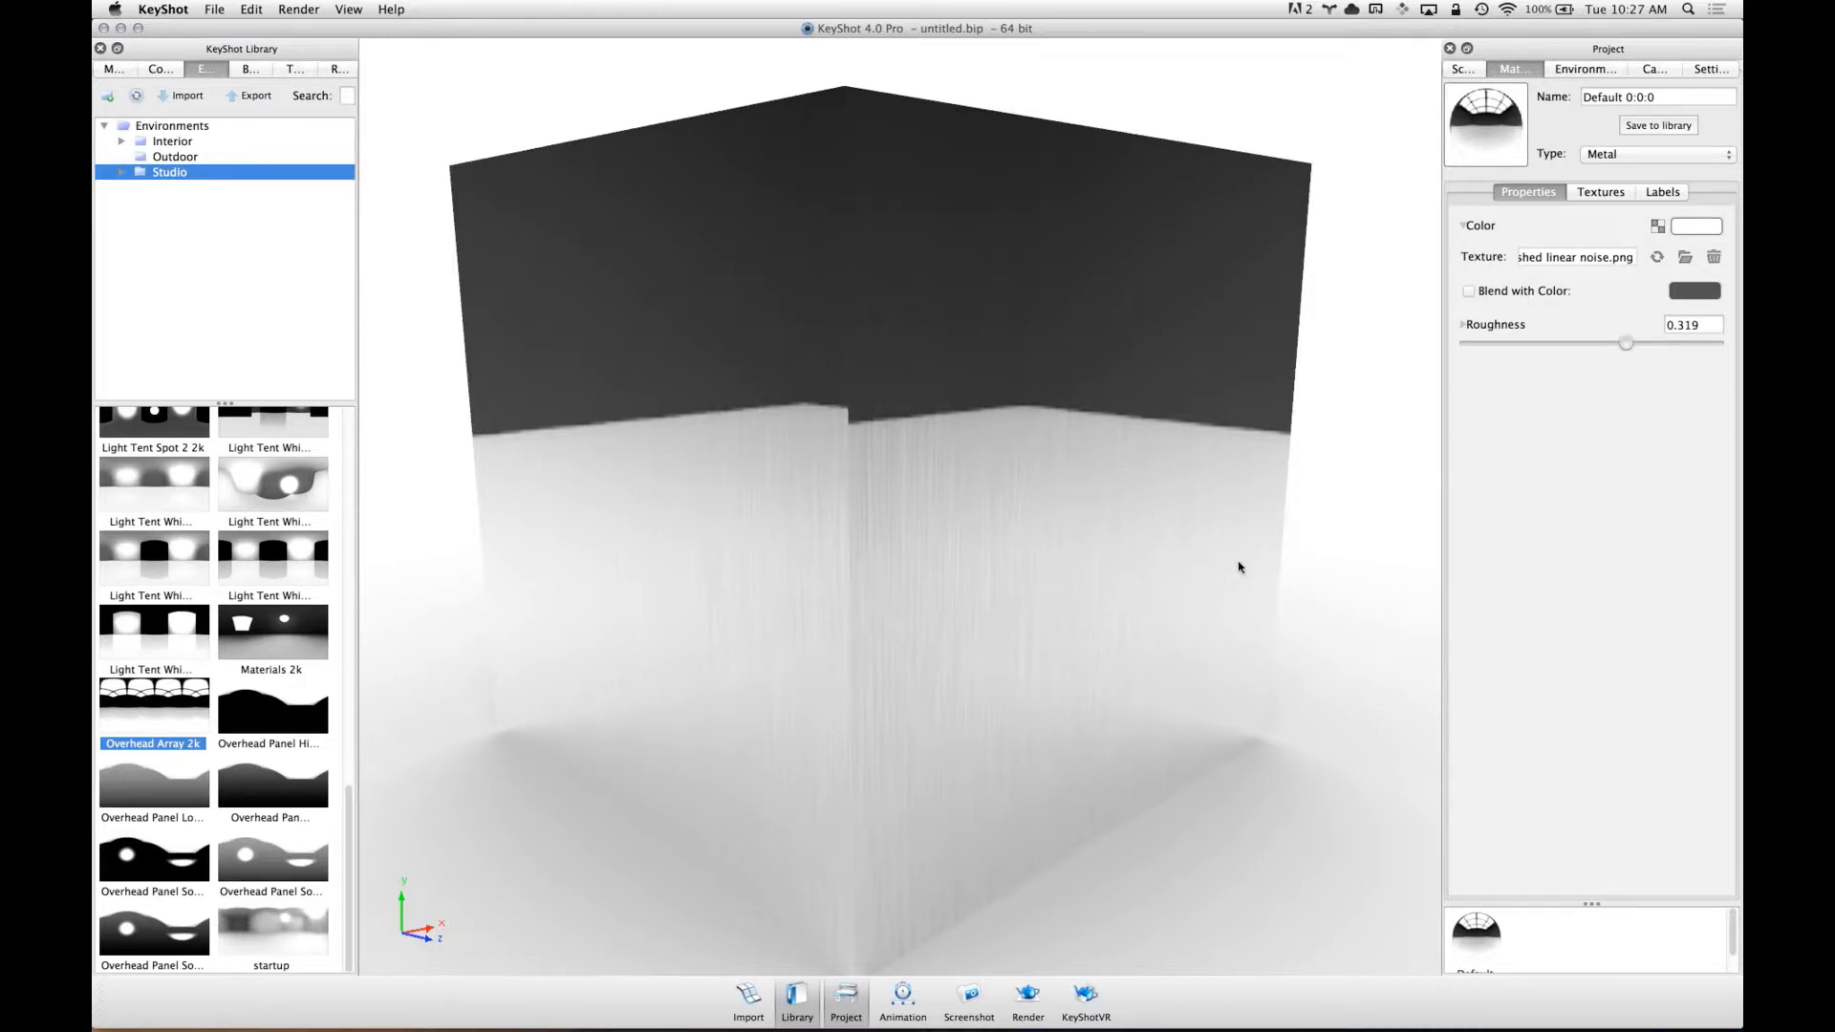
scroll(1024, 536, down, 3)
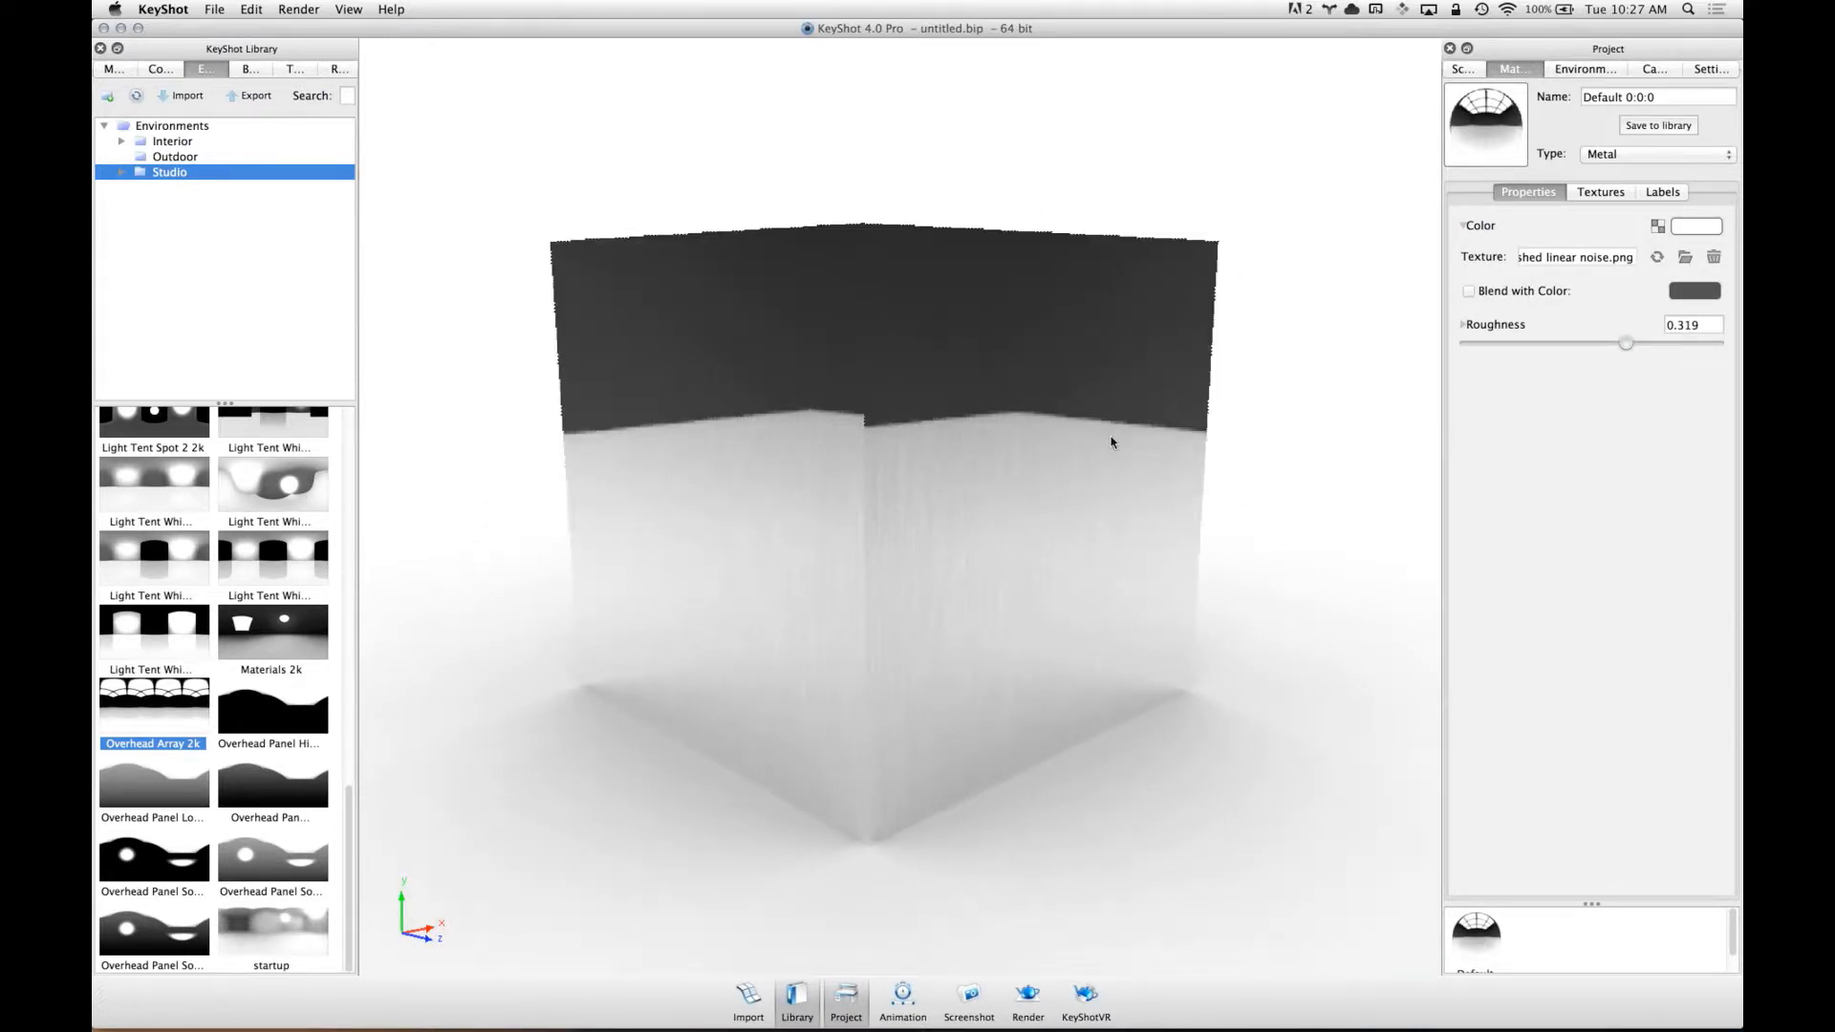
drag(1127, 561, 975, 538)
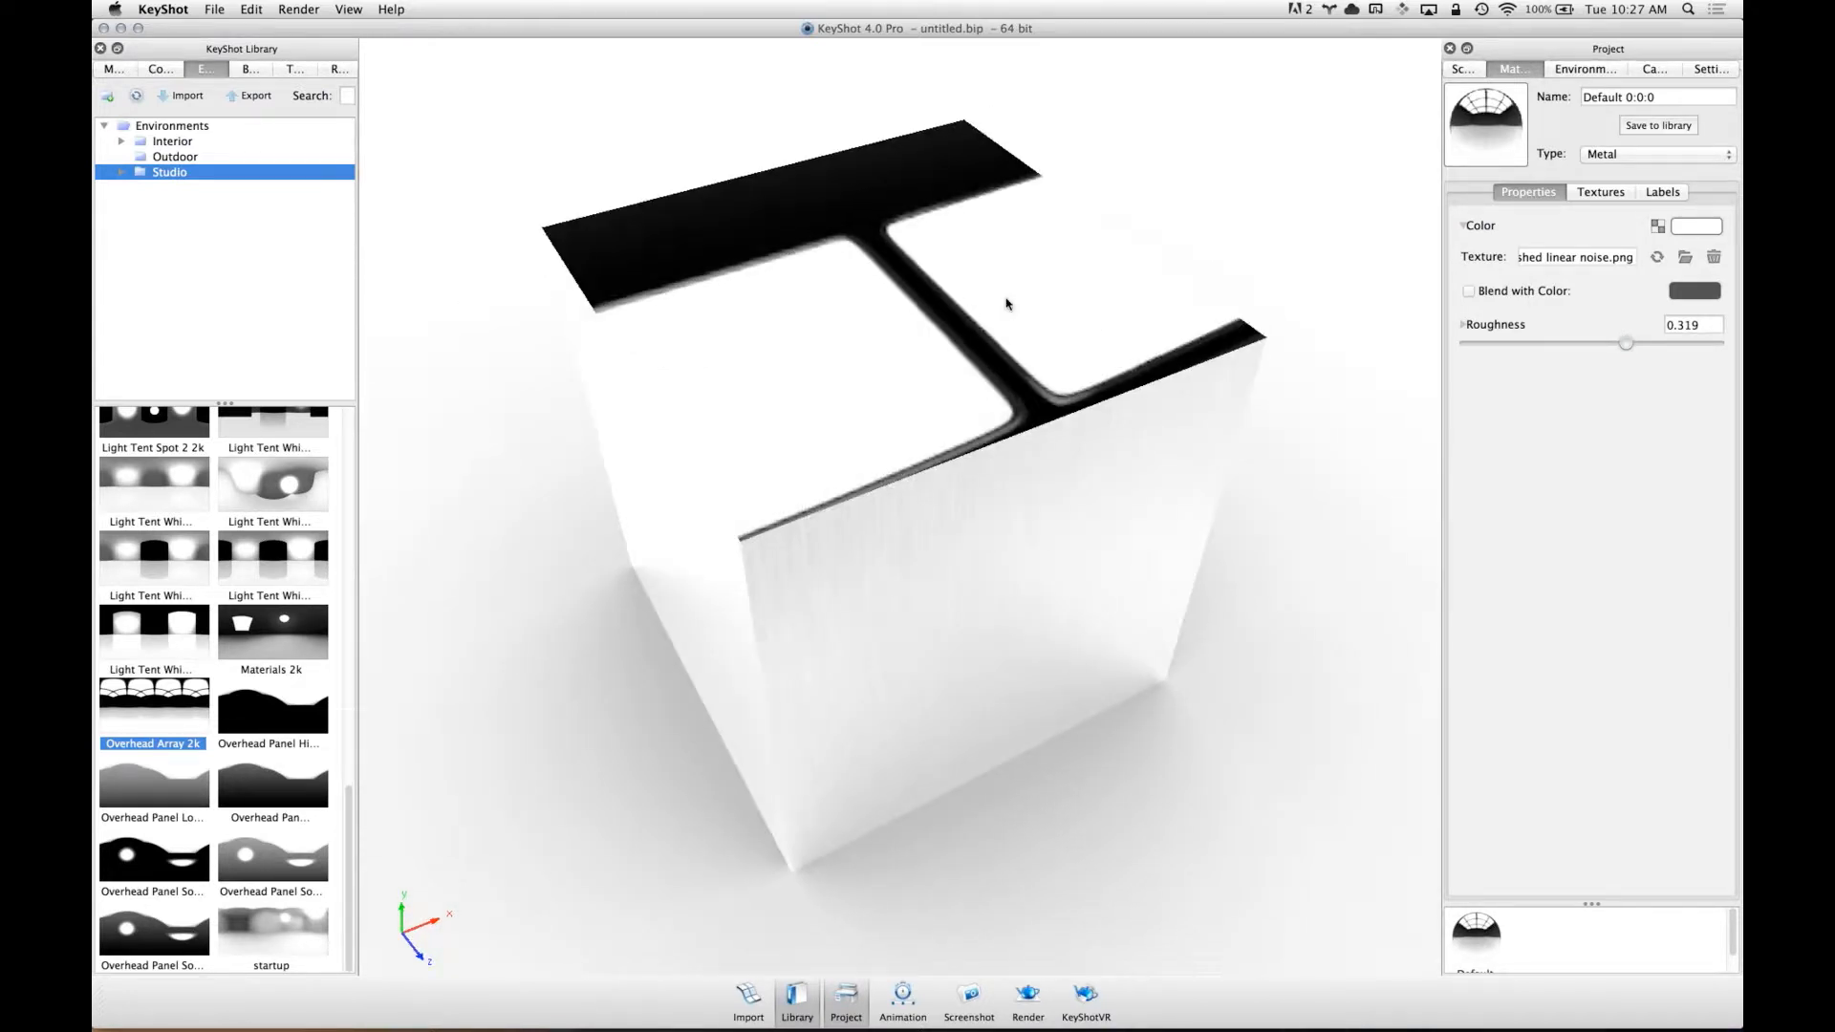
- Examine the cube from another side and show the My Textures folder of the texture library
click(1472, 68)
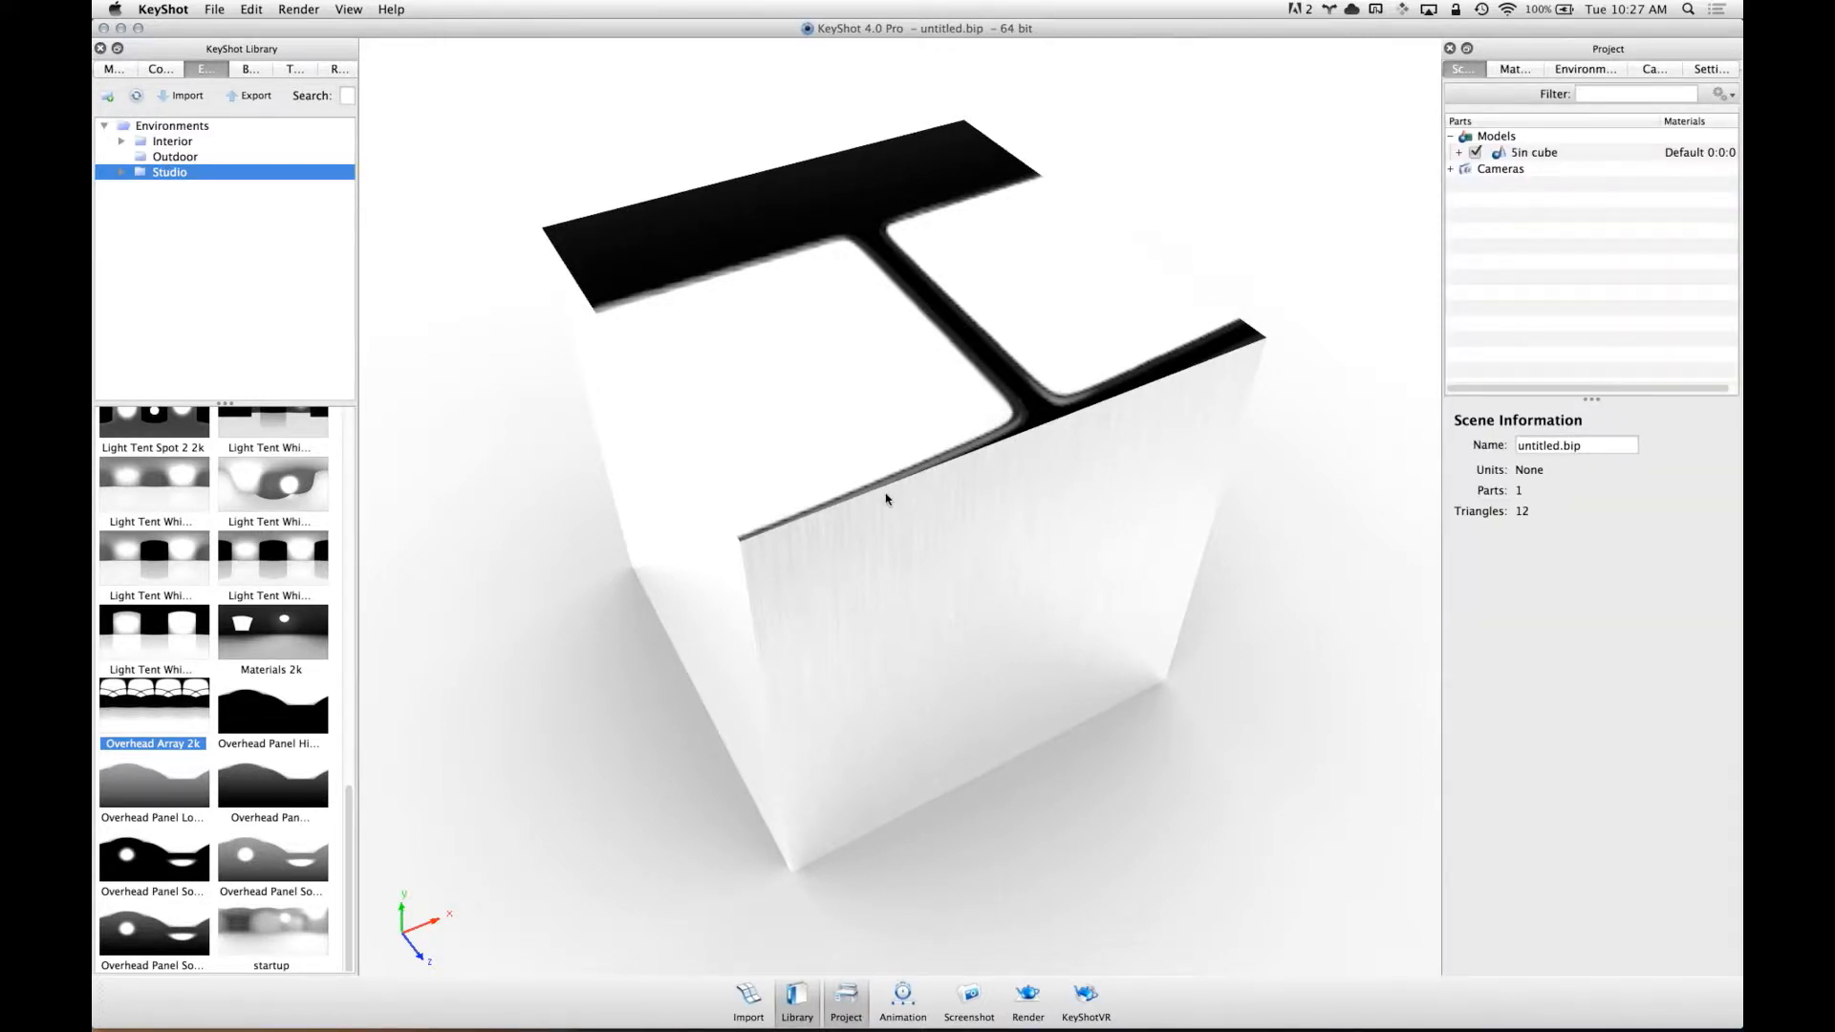
drag(979, 475, 697, 398)
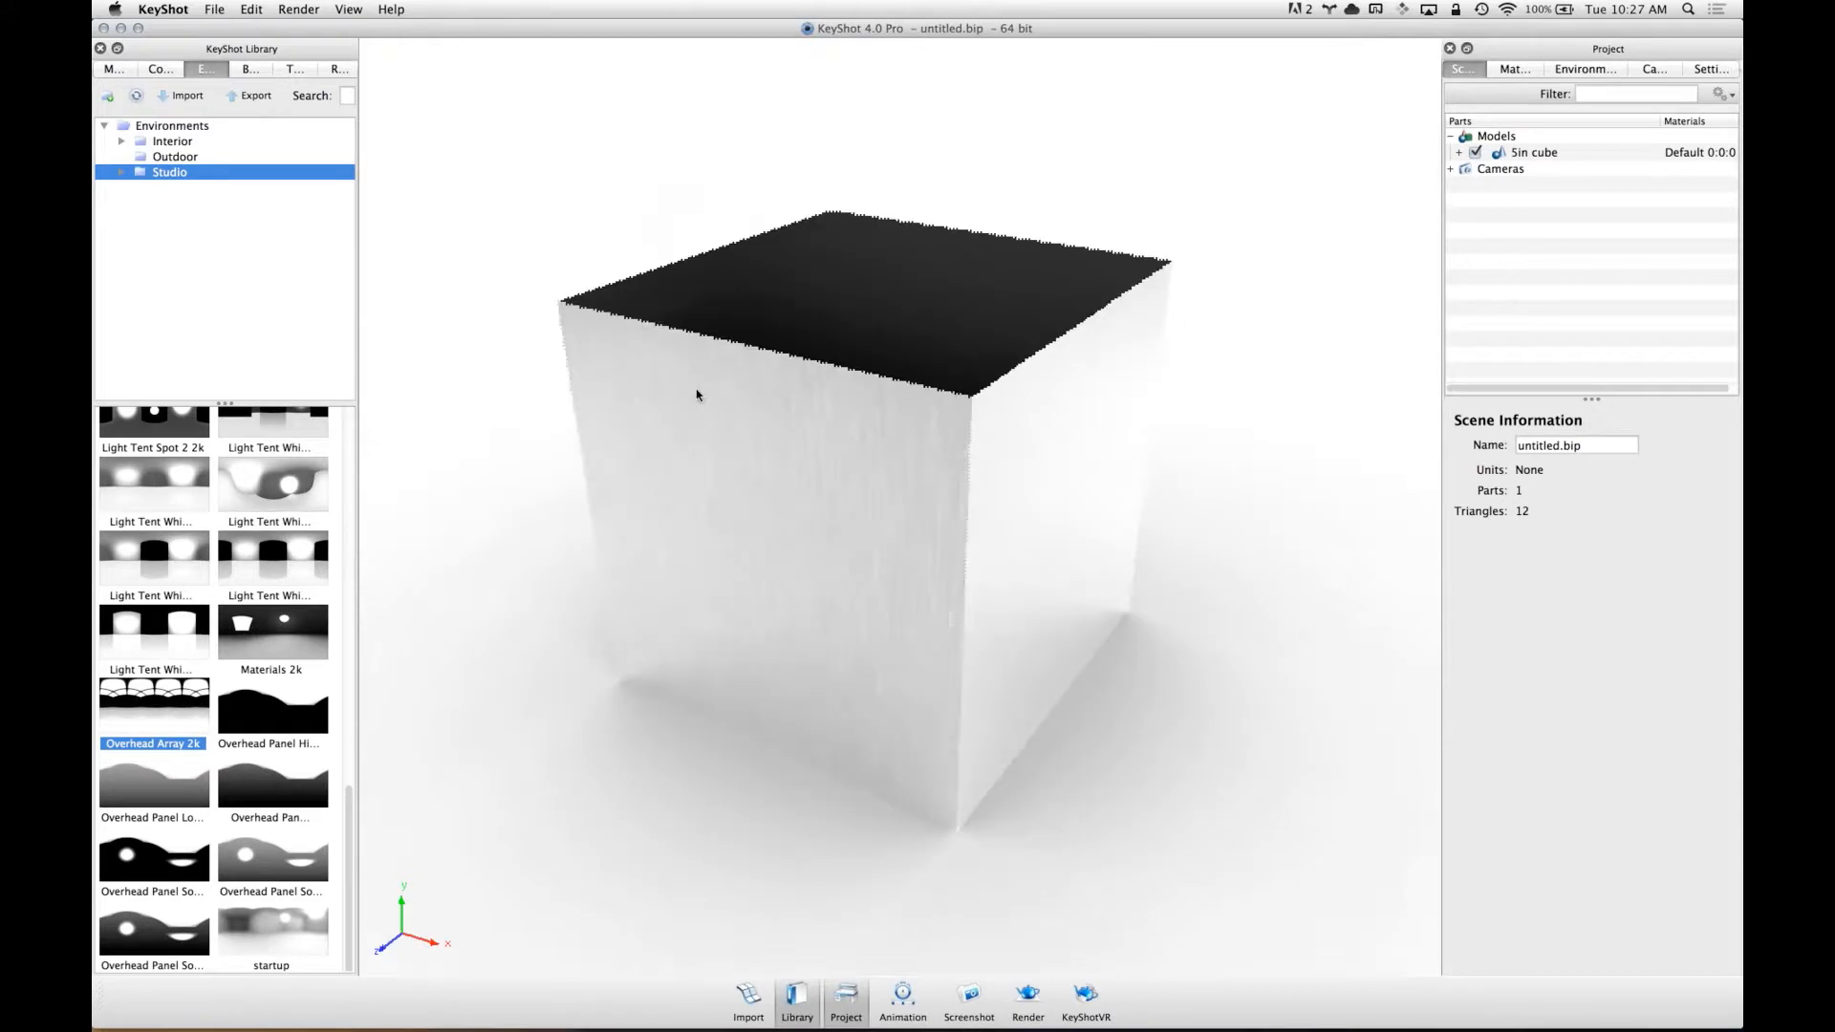
click(296, 69)
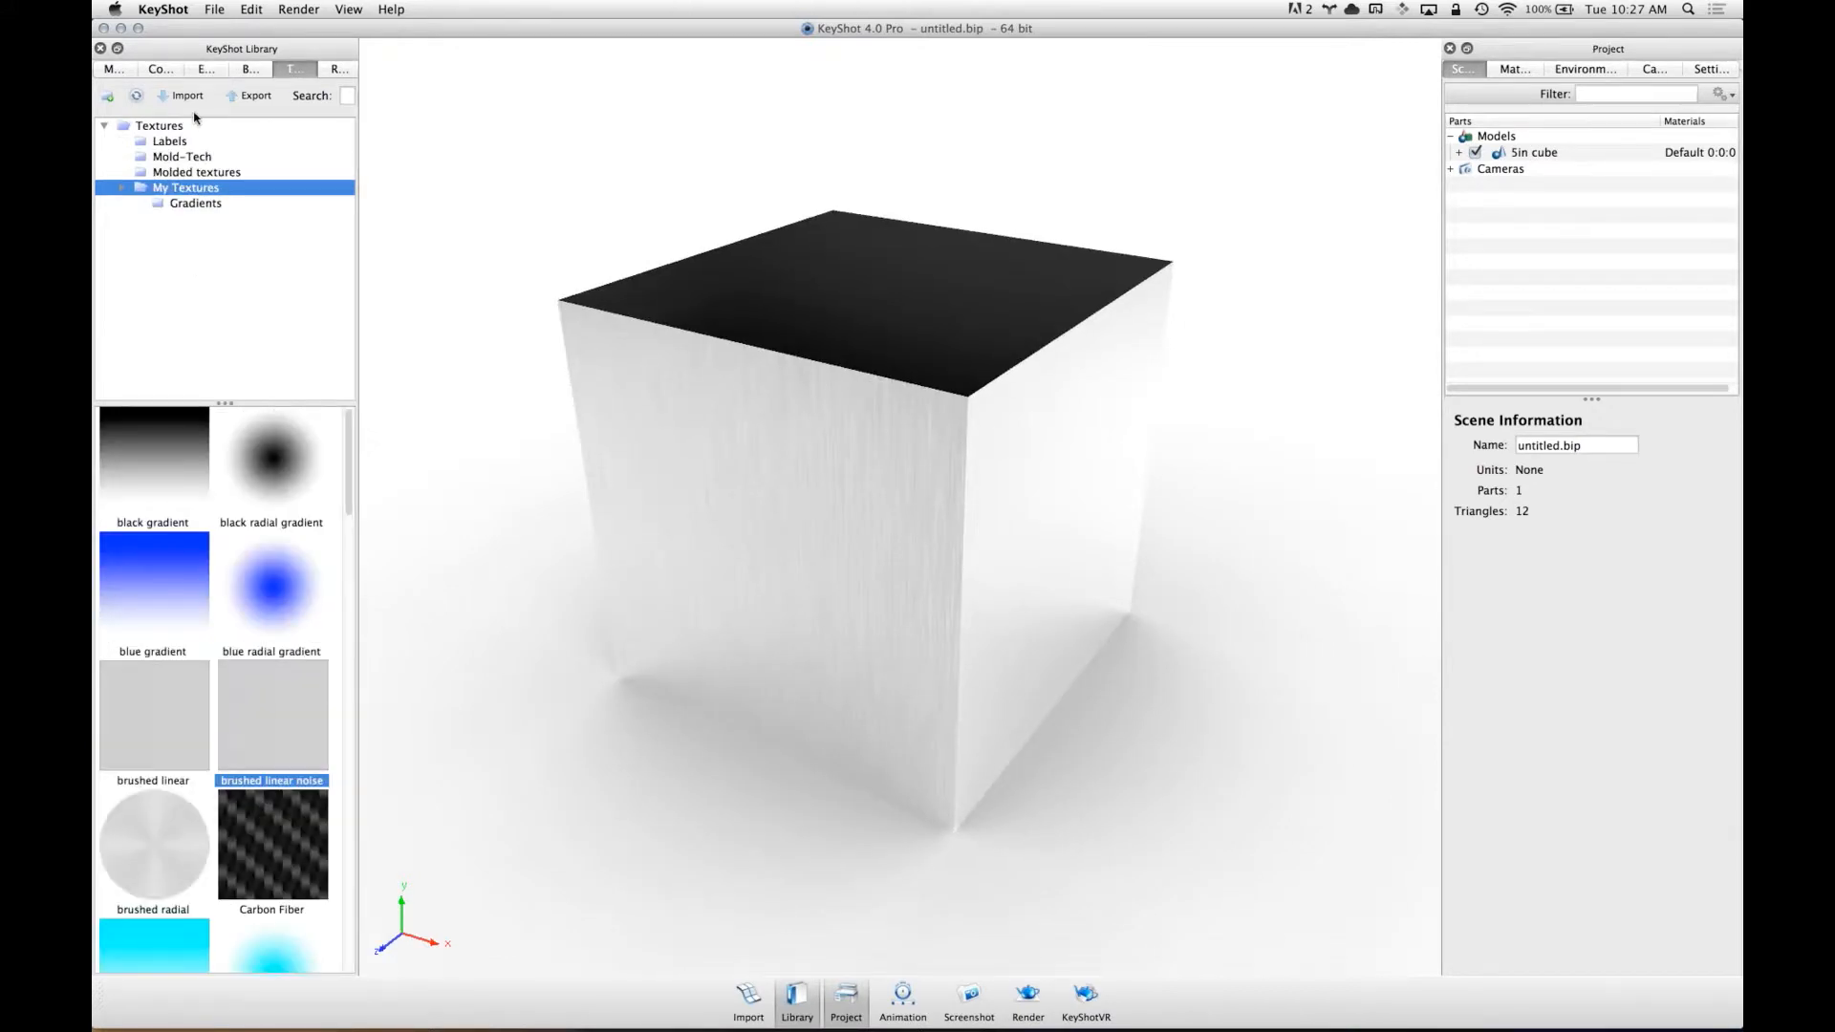
click(201, 190)
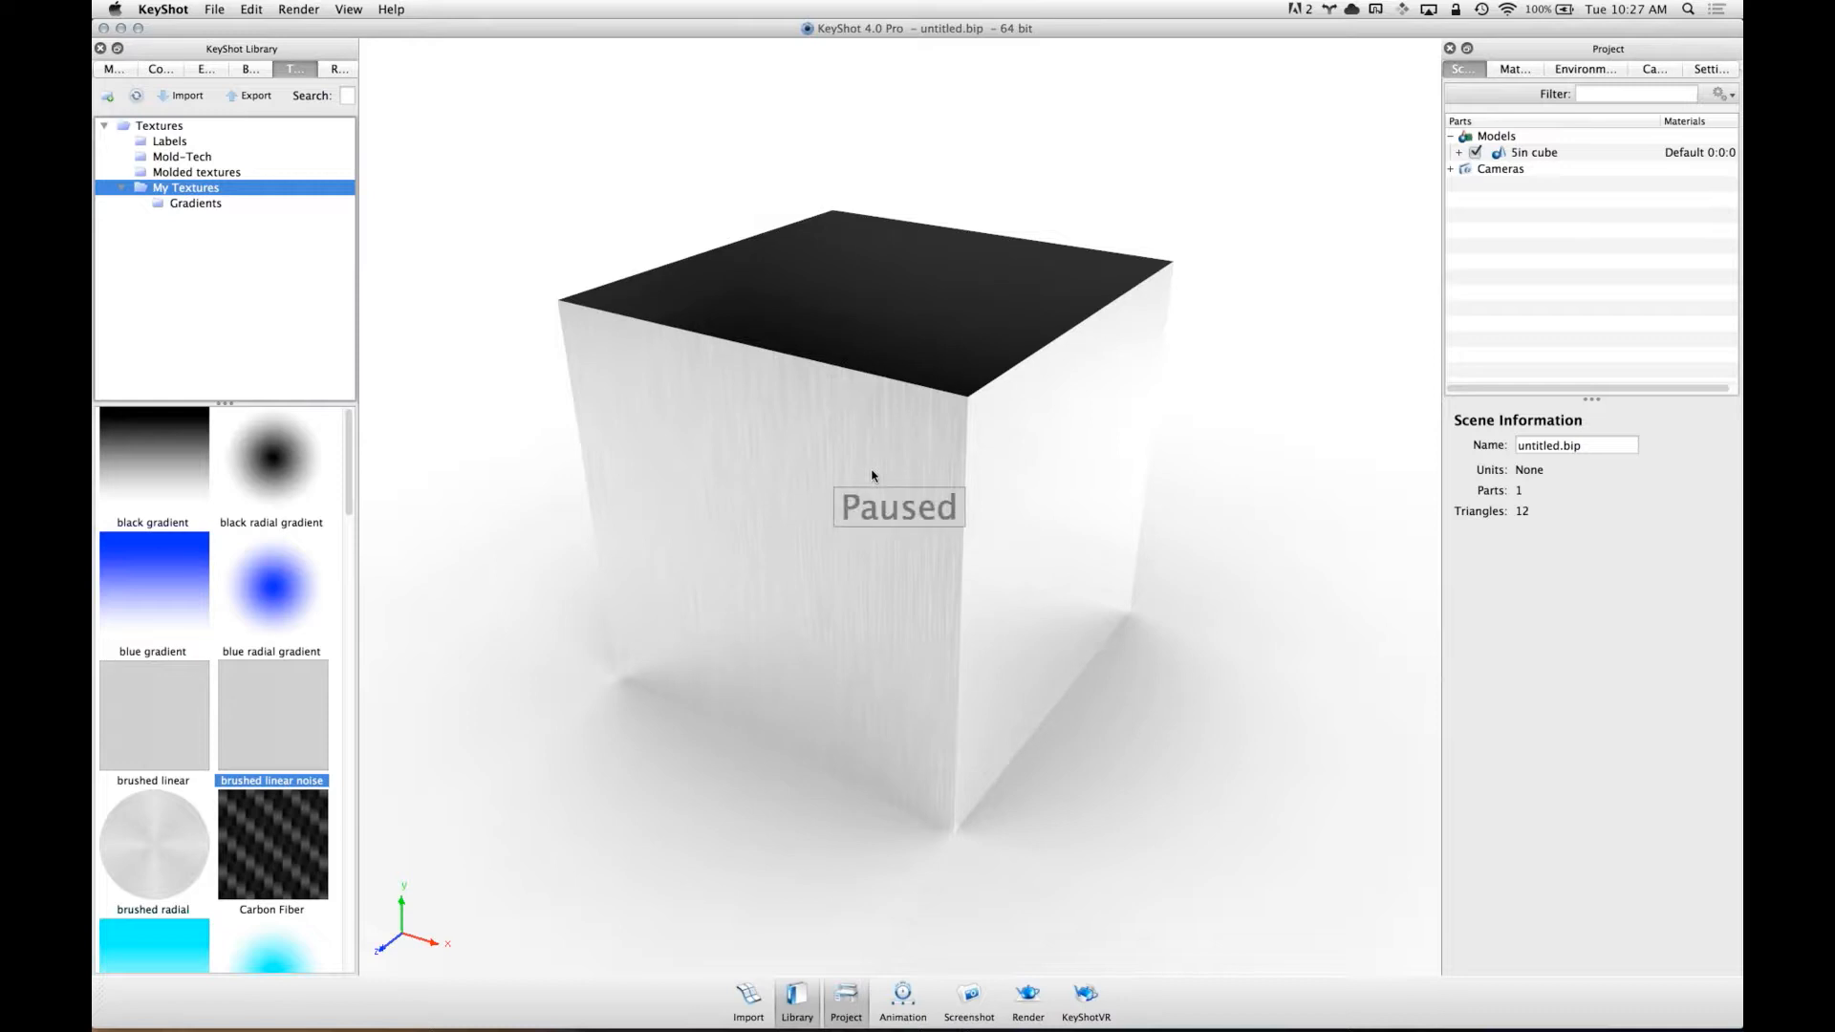
- Switch to Photoshop and open Carbon Fiber.psd from the Textures folder on the Desktop at 200% magnification
key(super+Tab)
click(1209, 538)
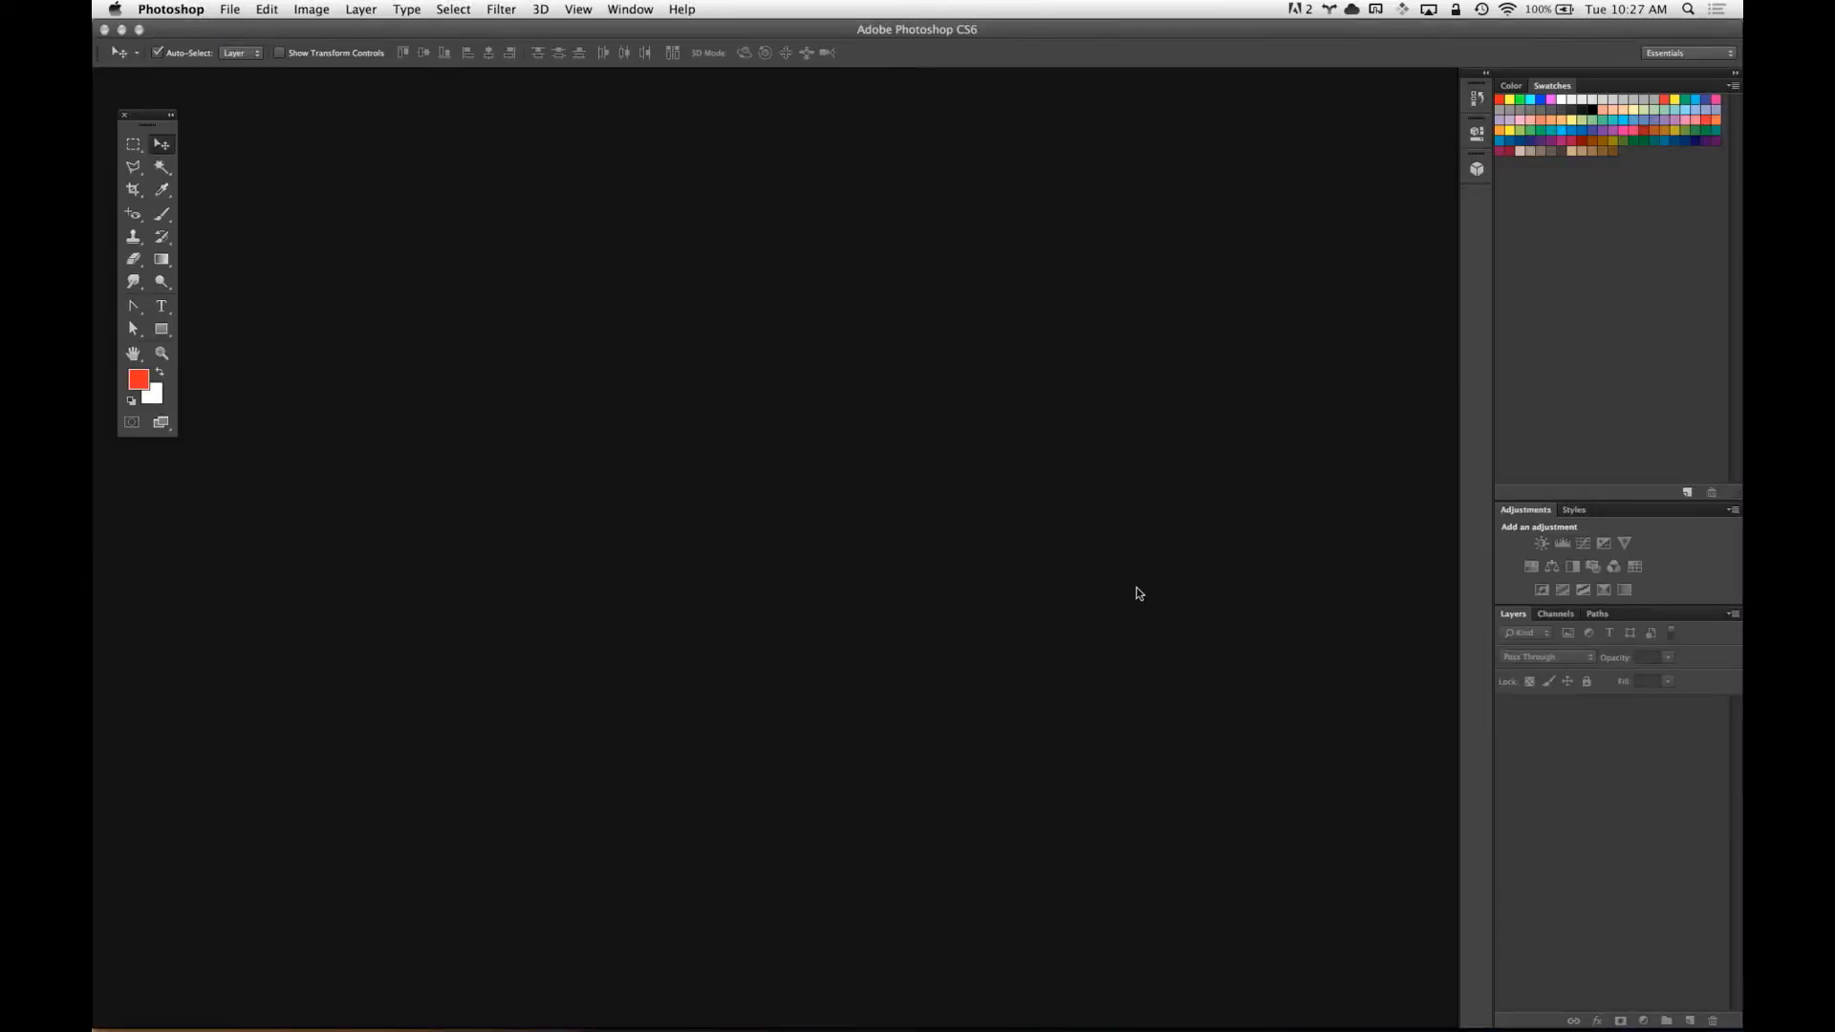
key(super+o)
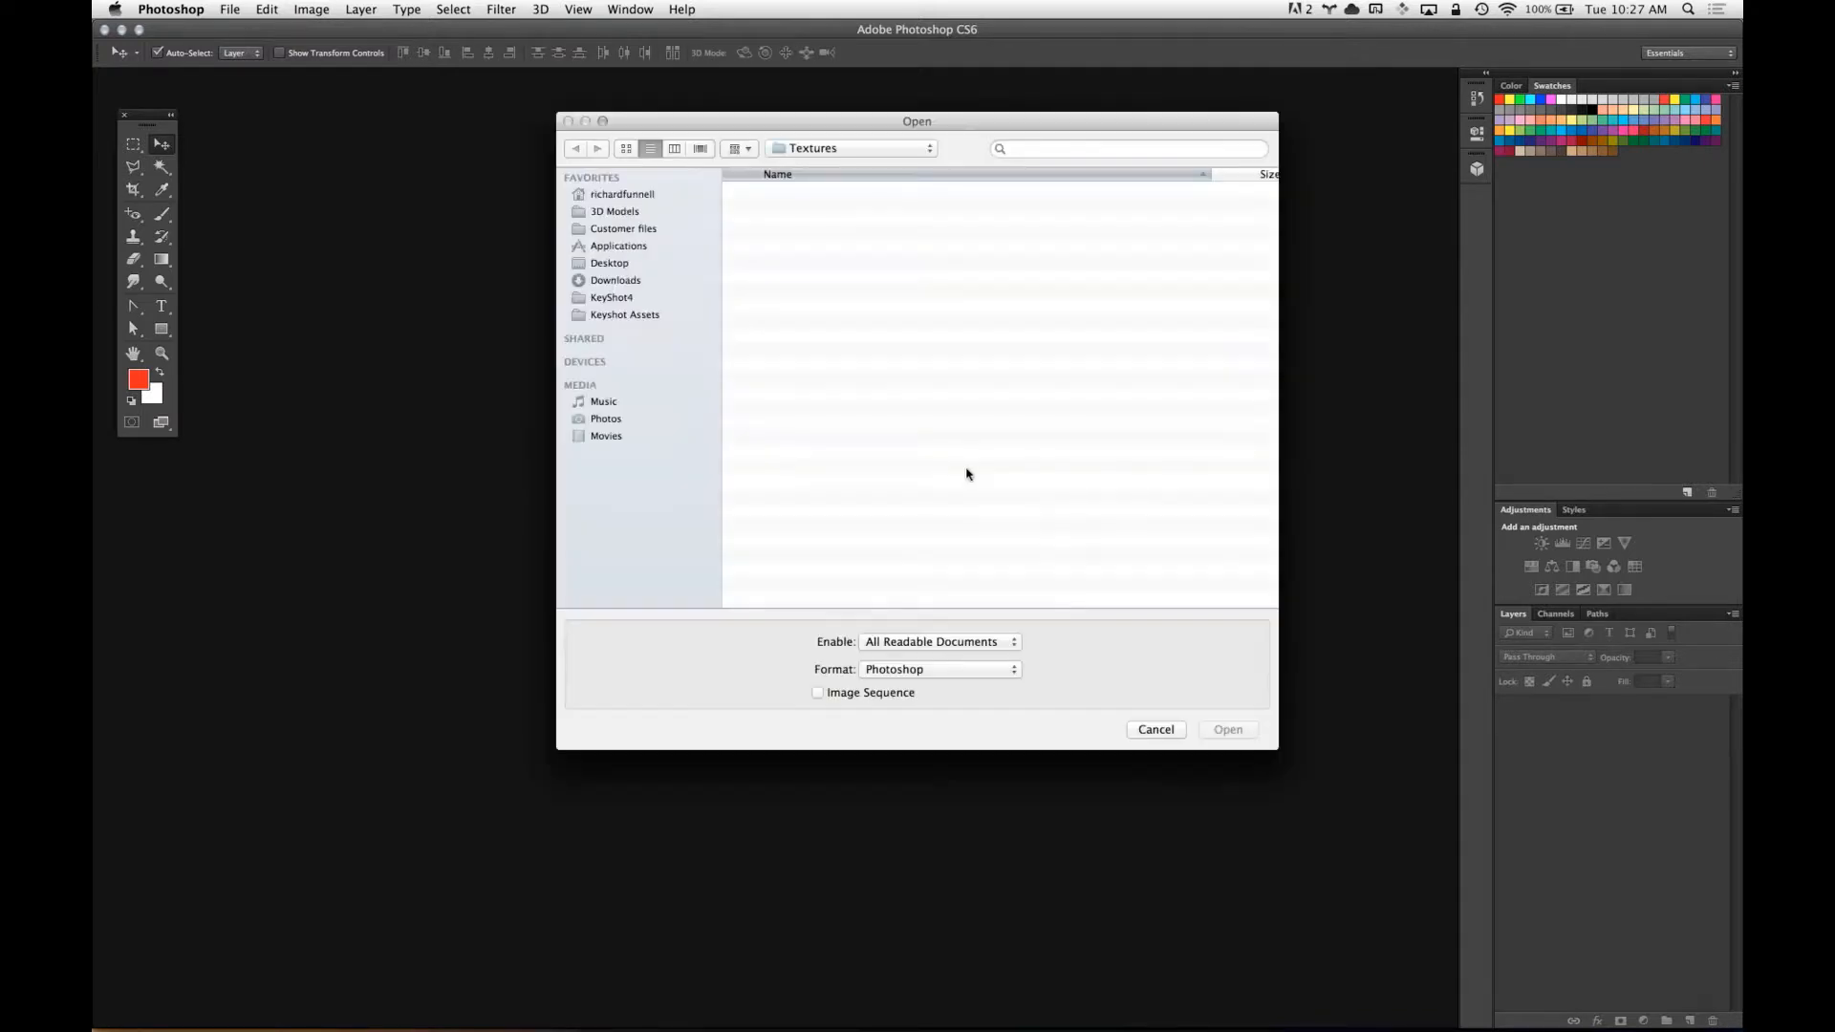
double_click(807, 254)
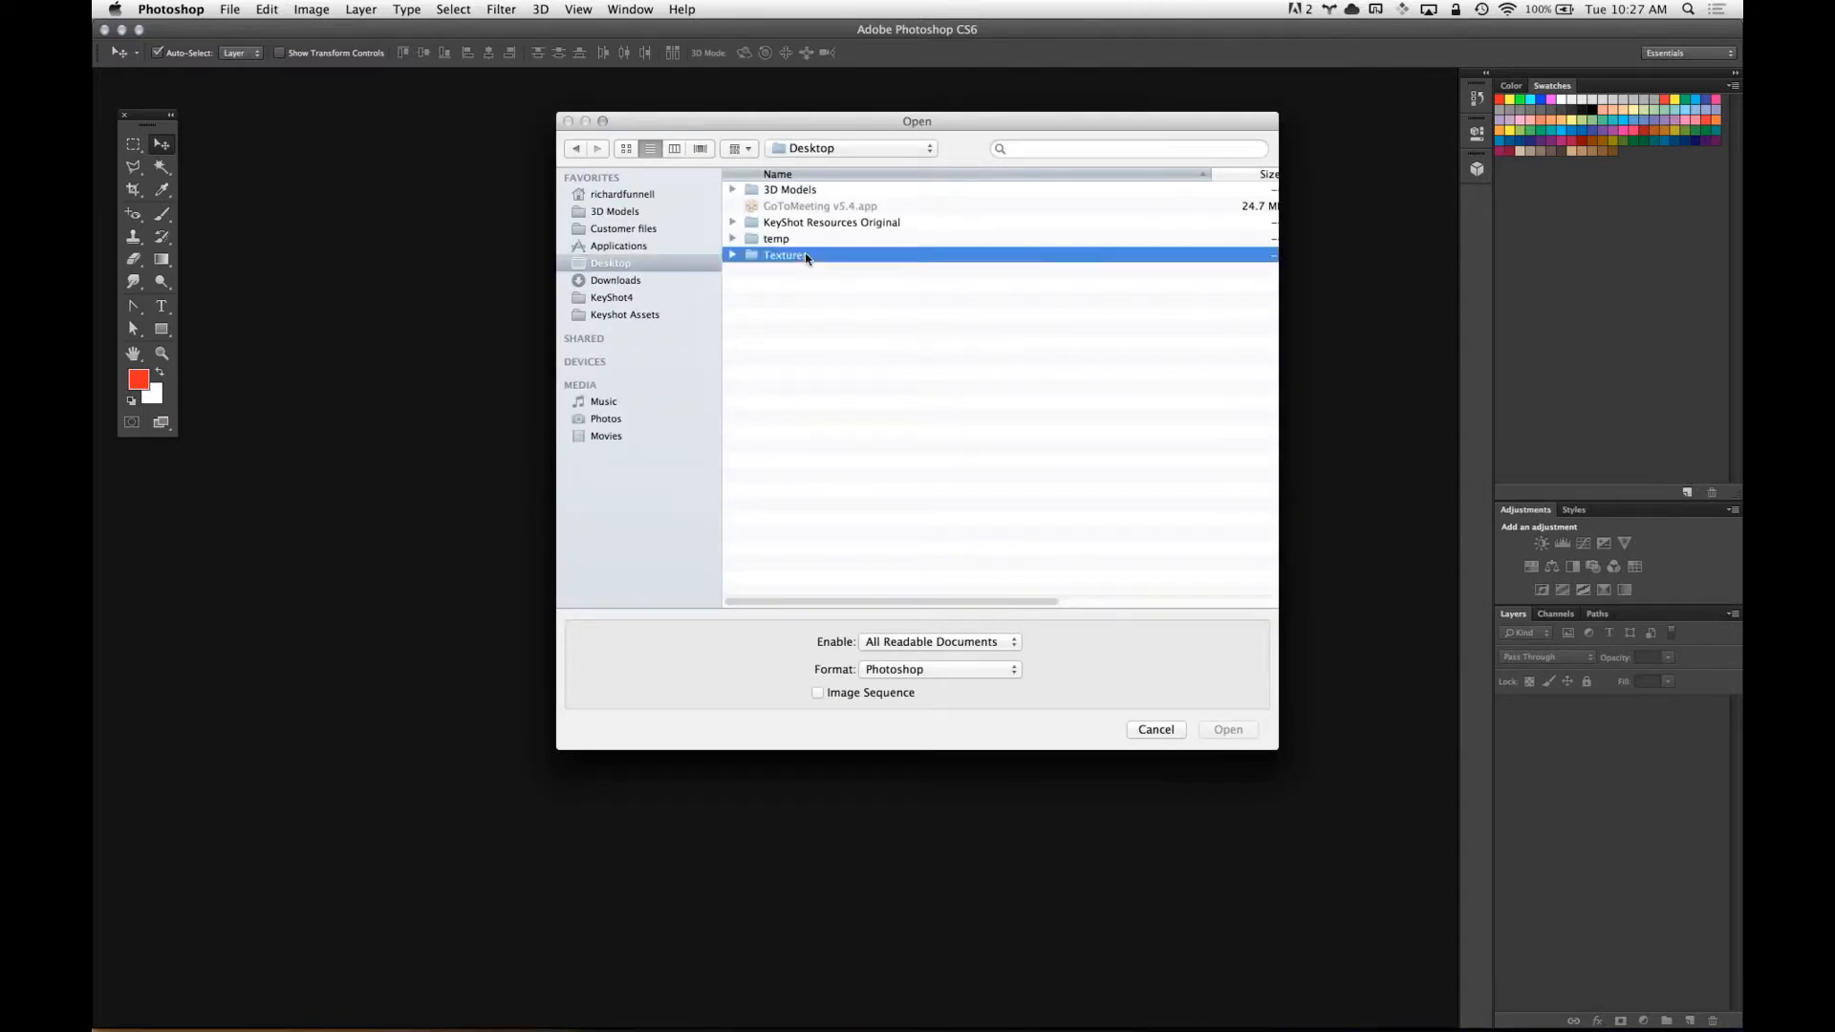
drag(1273, 752, 1446, 929)
double_click(860, 252)
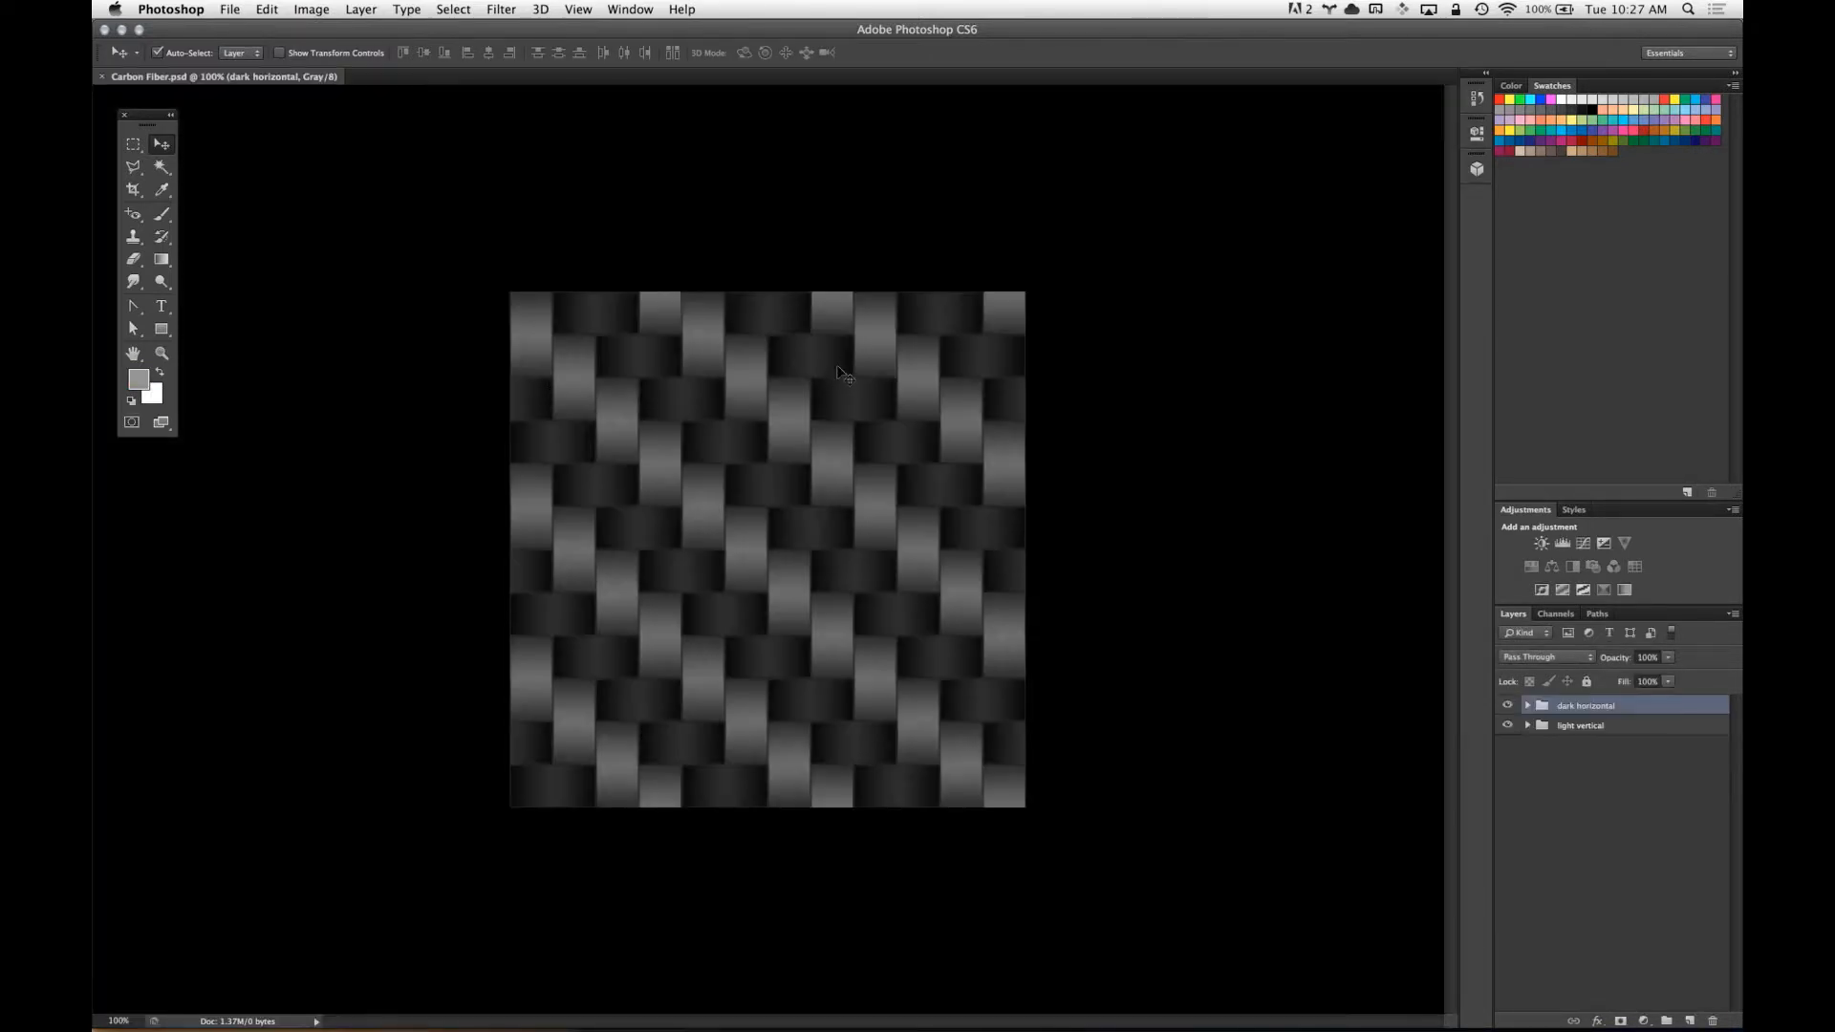
key(super+equal)
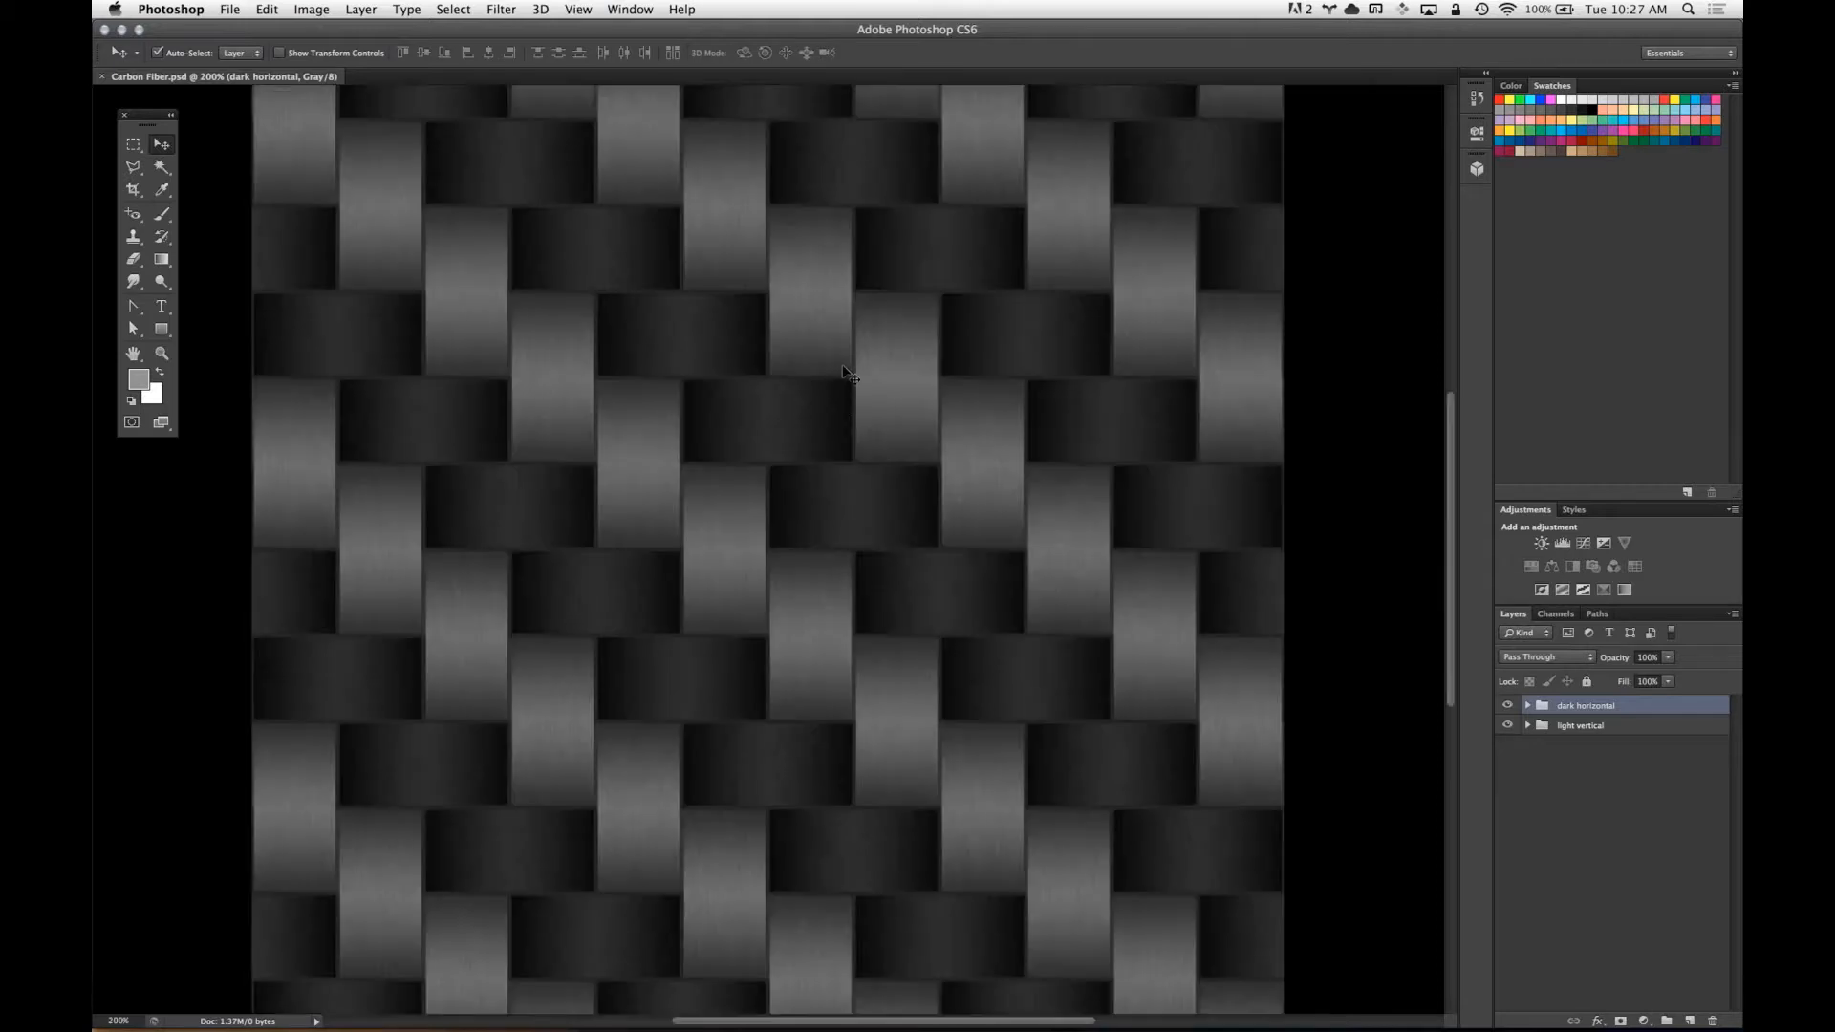
- Switch back to KeyShot and search the entire texture library for "ca"
key(super+Tab)
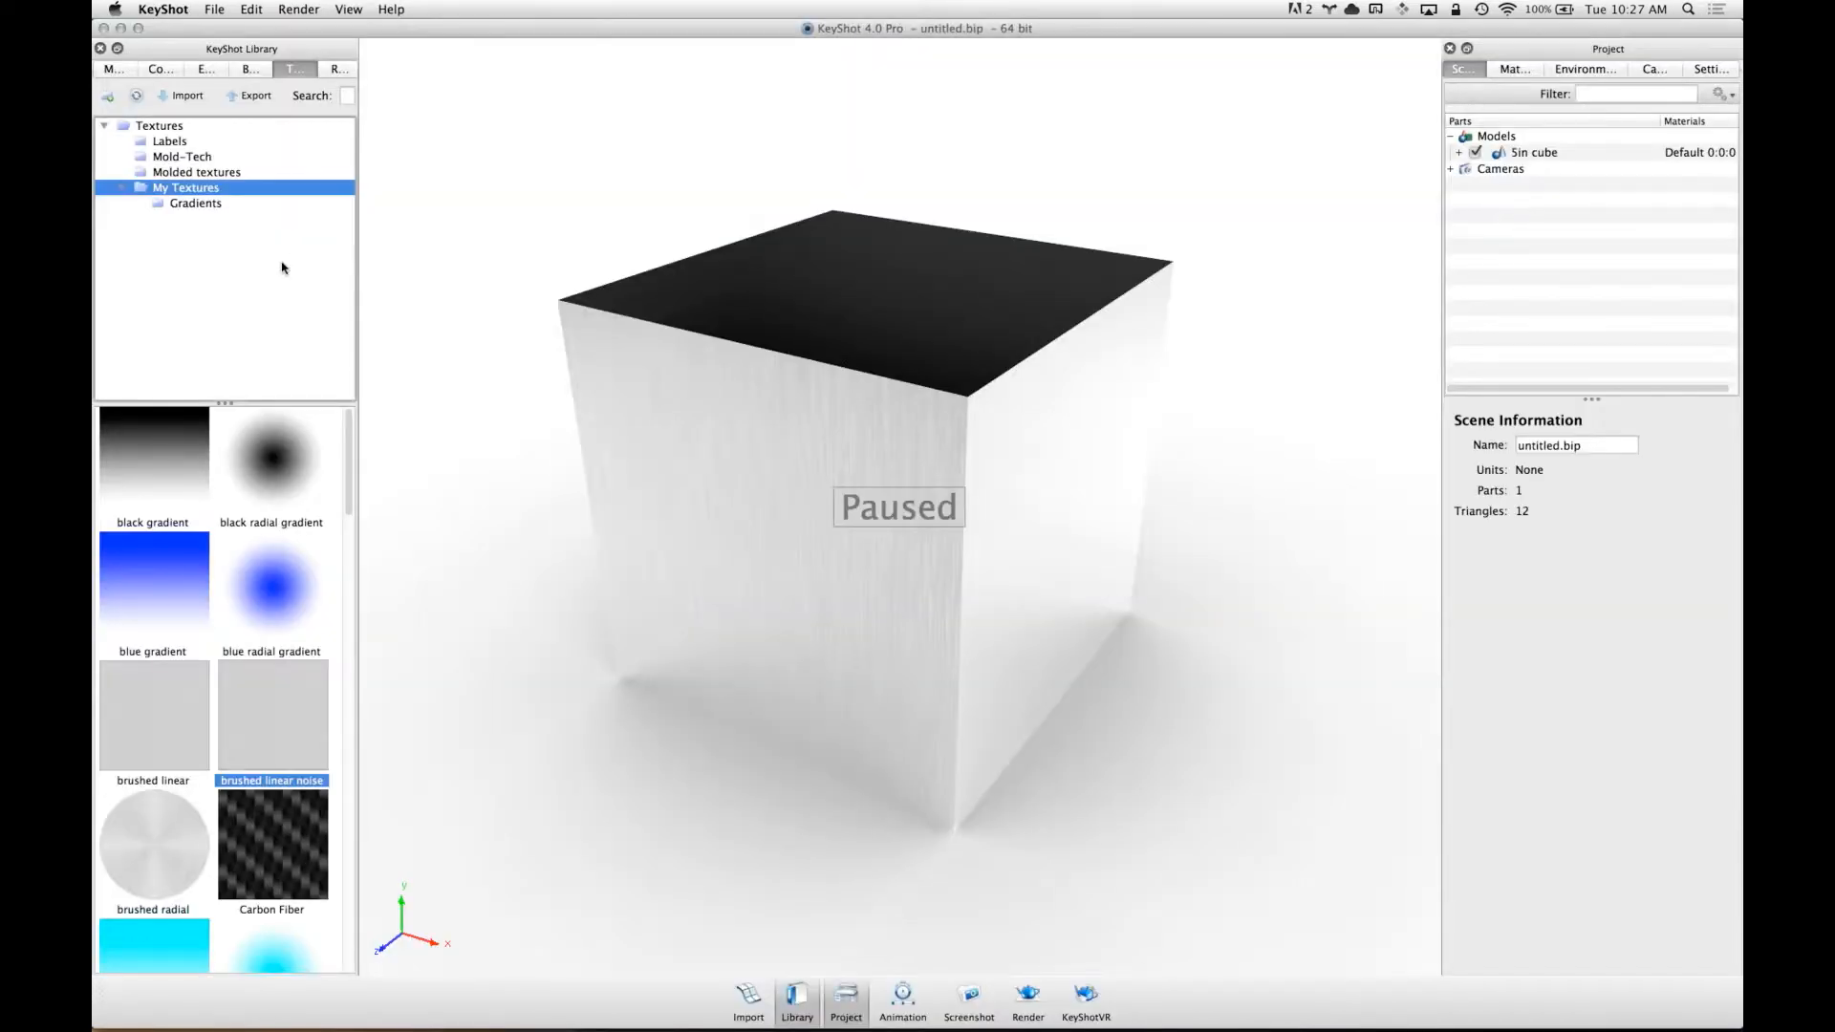
click(209, 128)
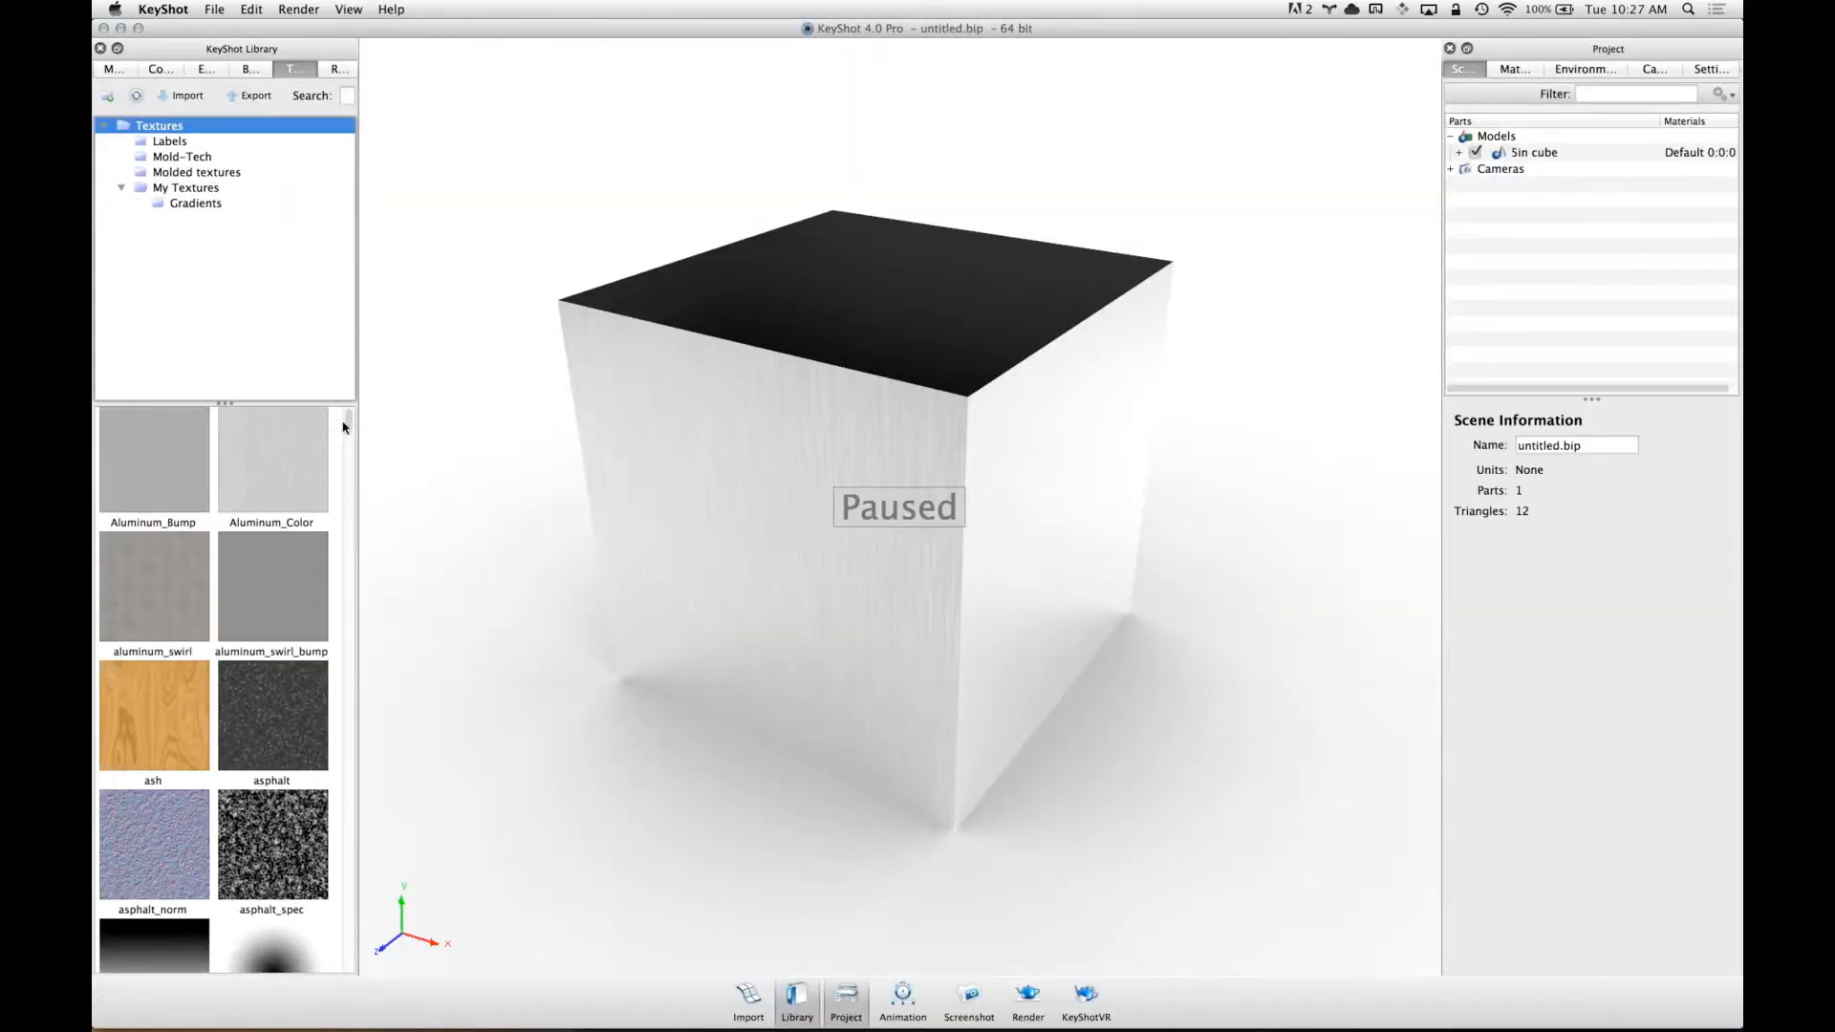
drag(352, 418, 348, 857)
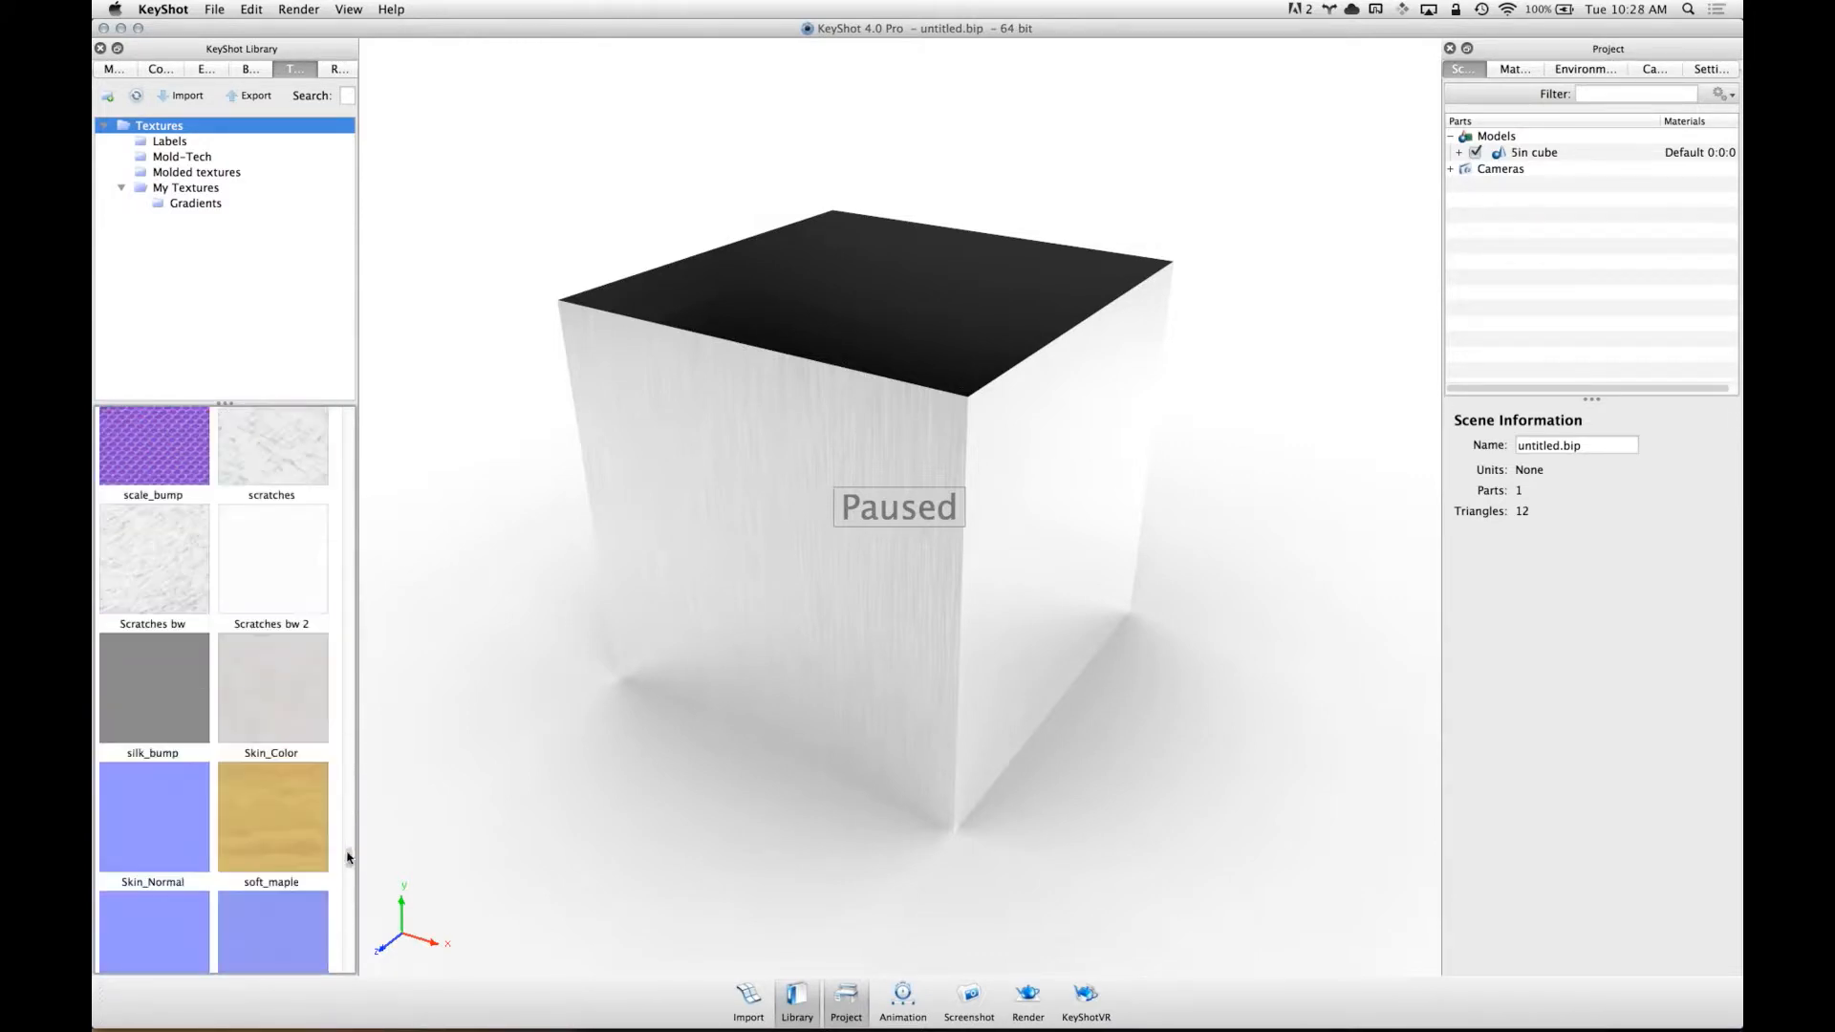
click(341, 97)
text(ca)
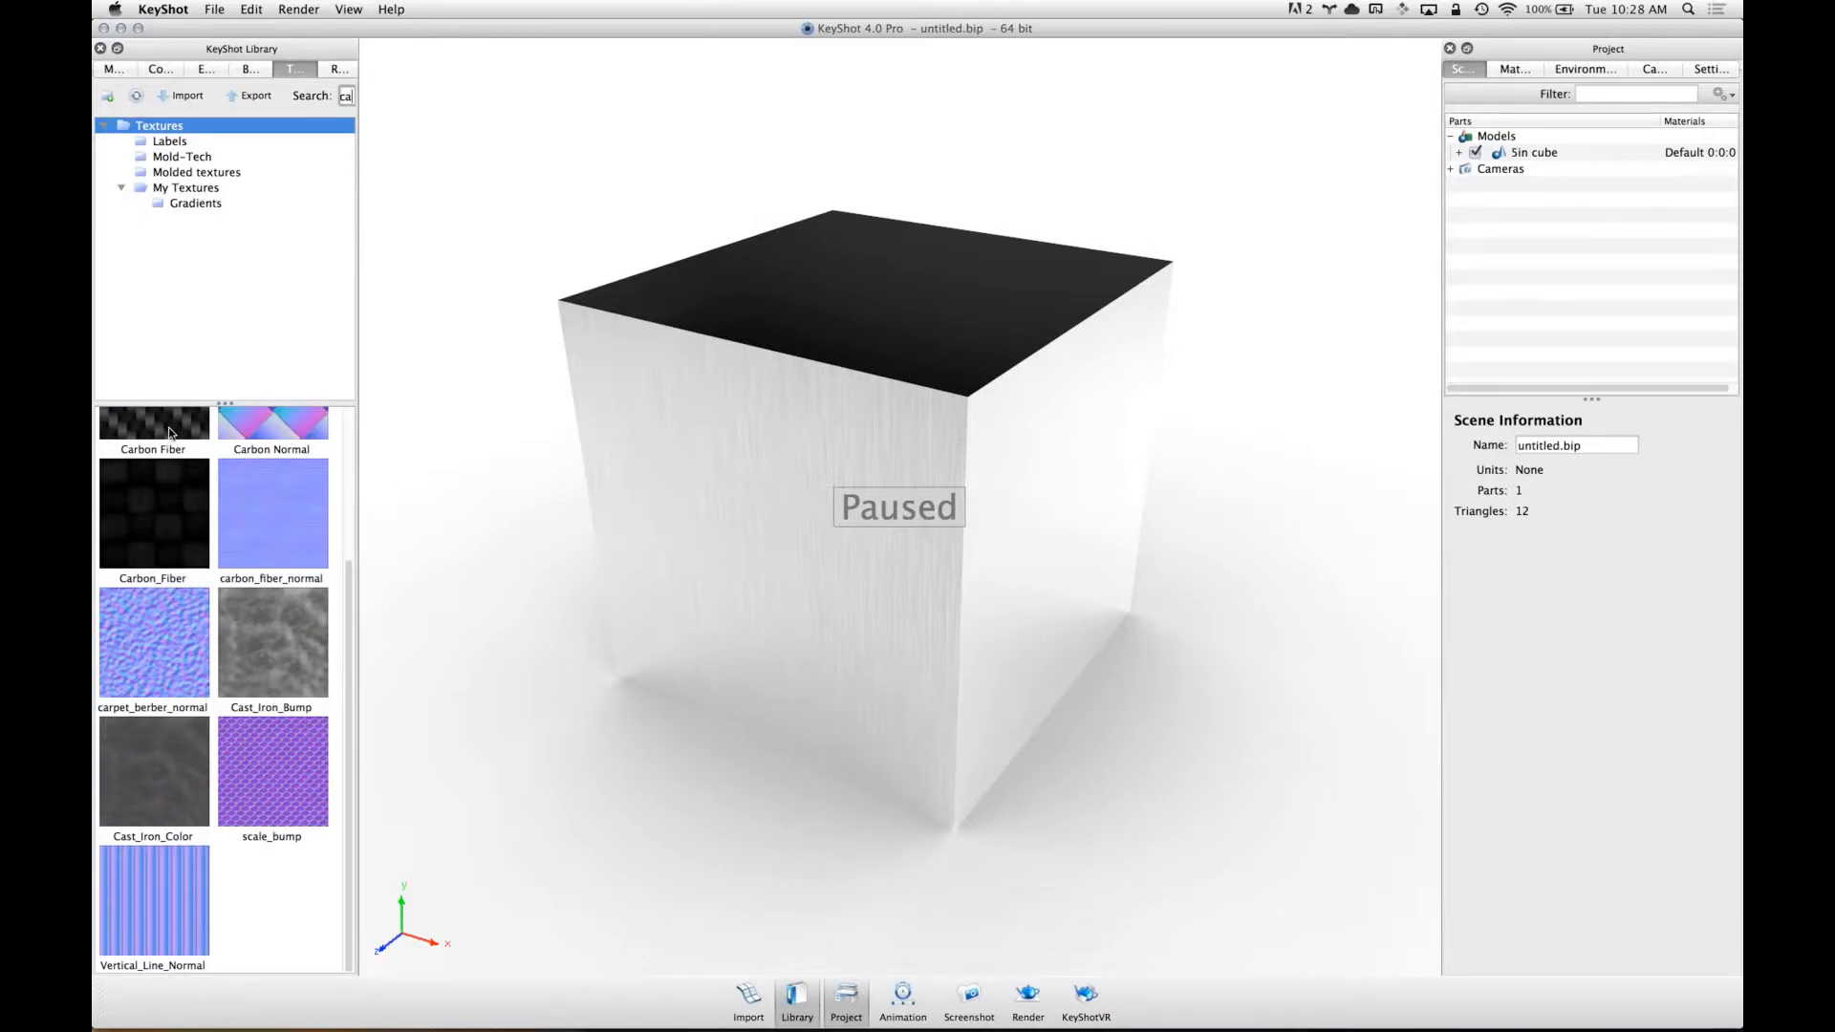
- Open the Carbon_Fiber texture image in Preview and enlarge its window to examine the weave
click(172, 491)
scroll(292, 655, up, 3)
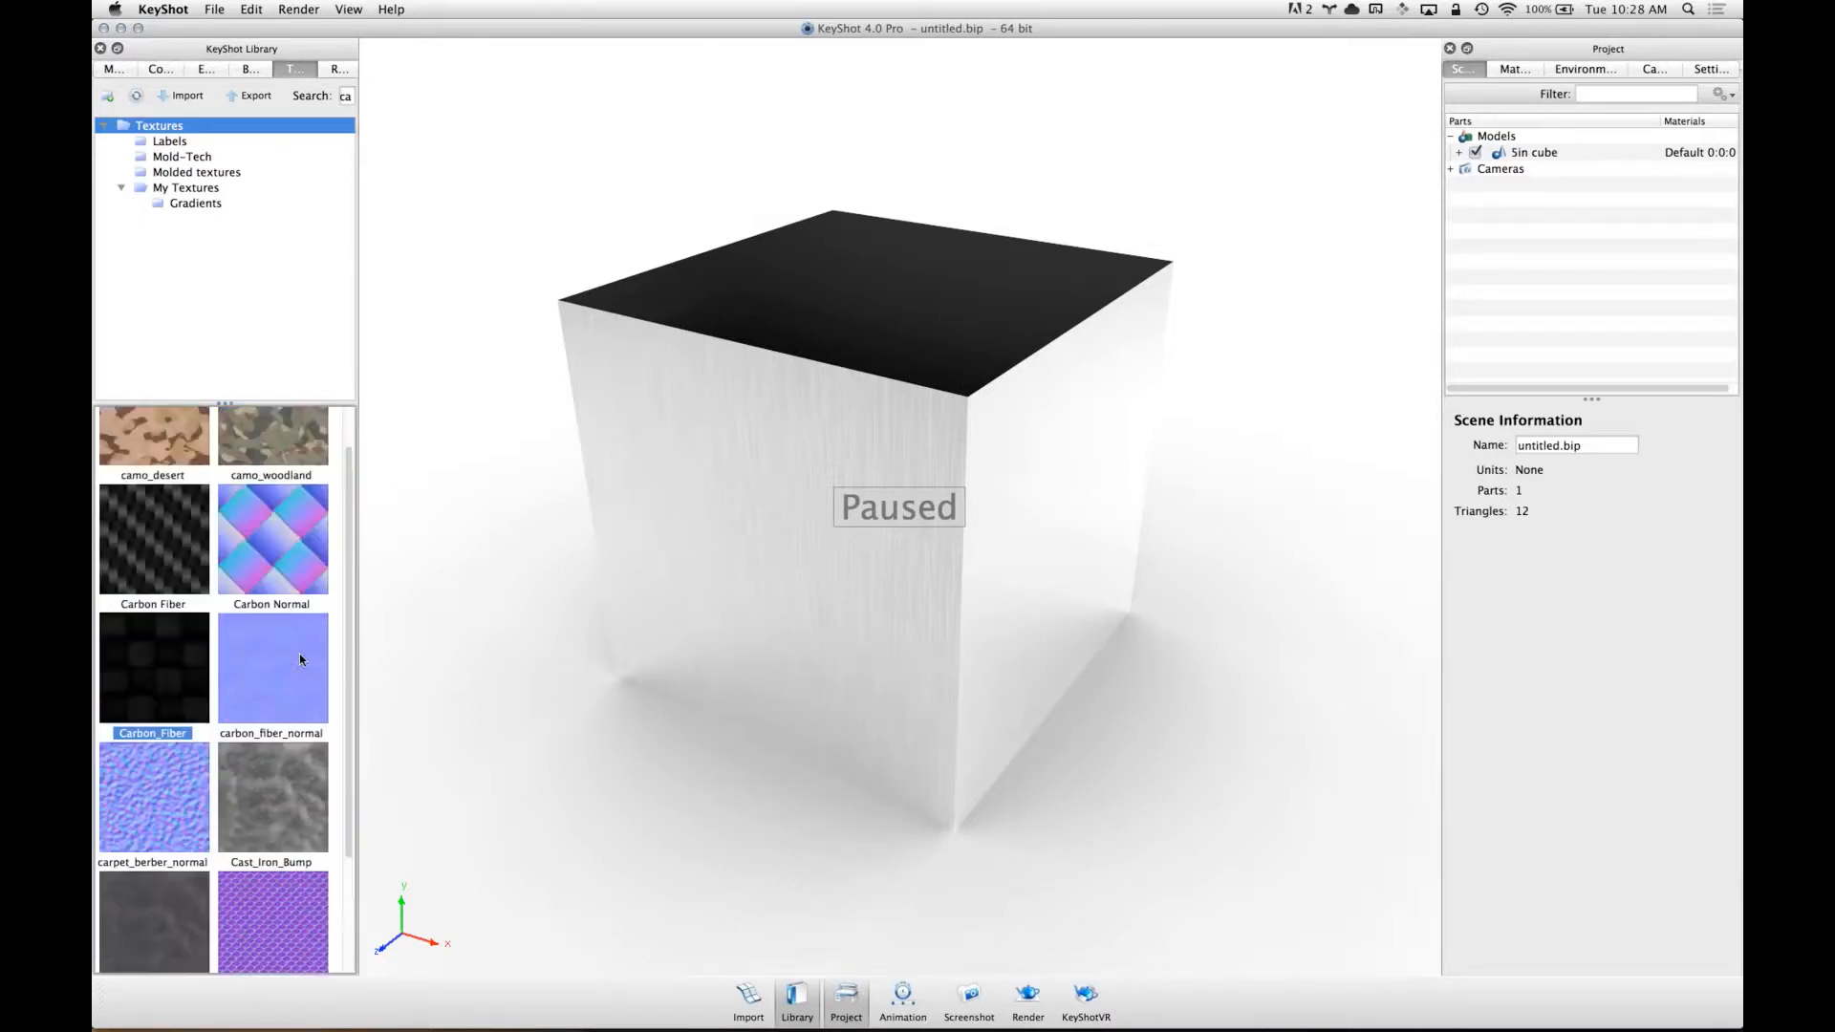
double_click(148, 703)
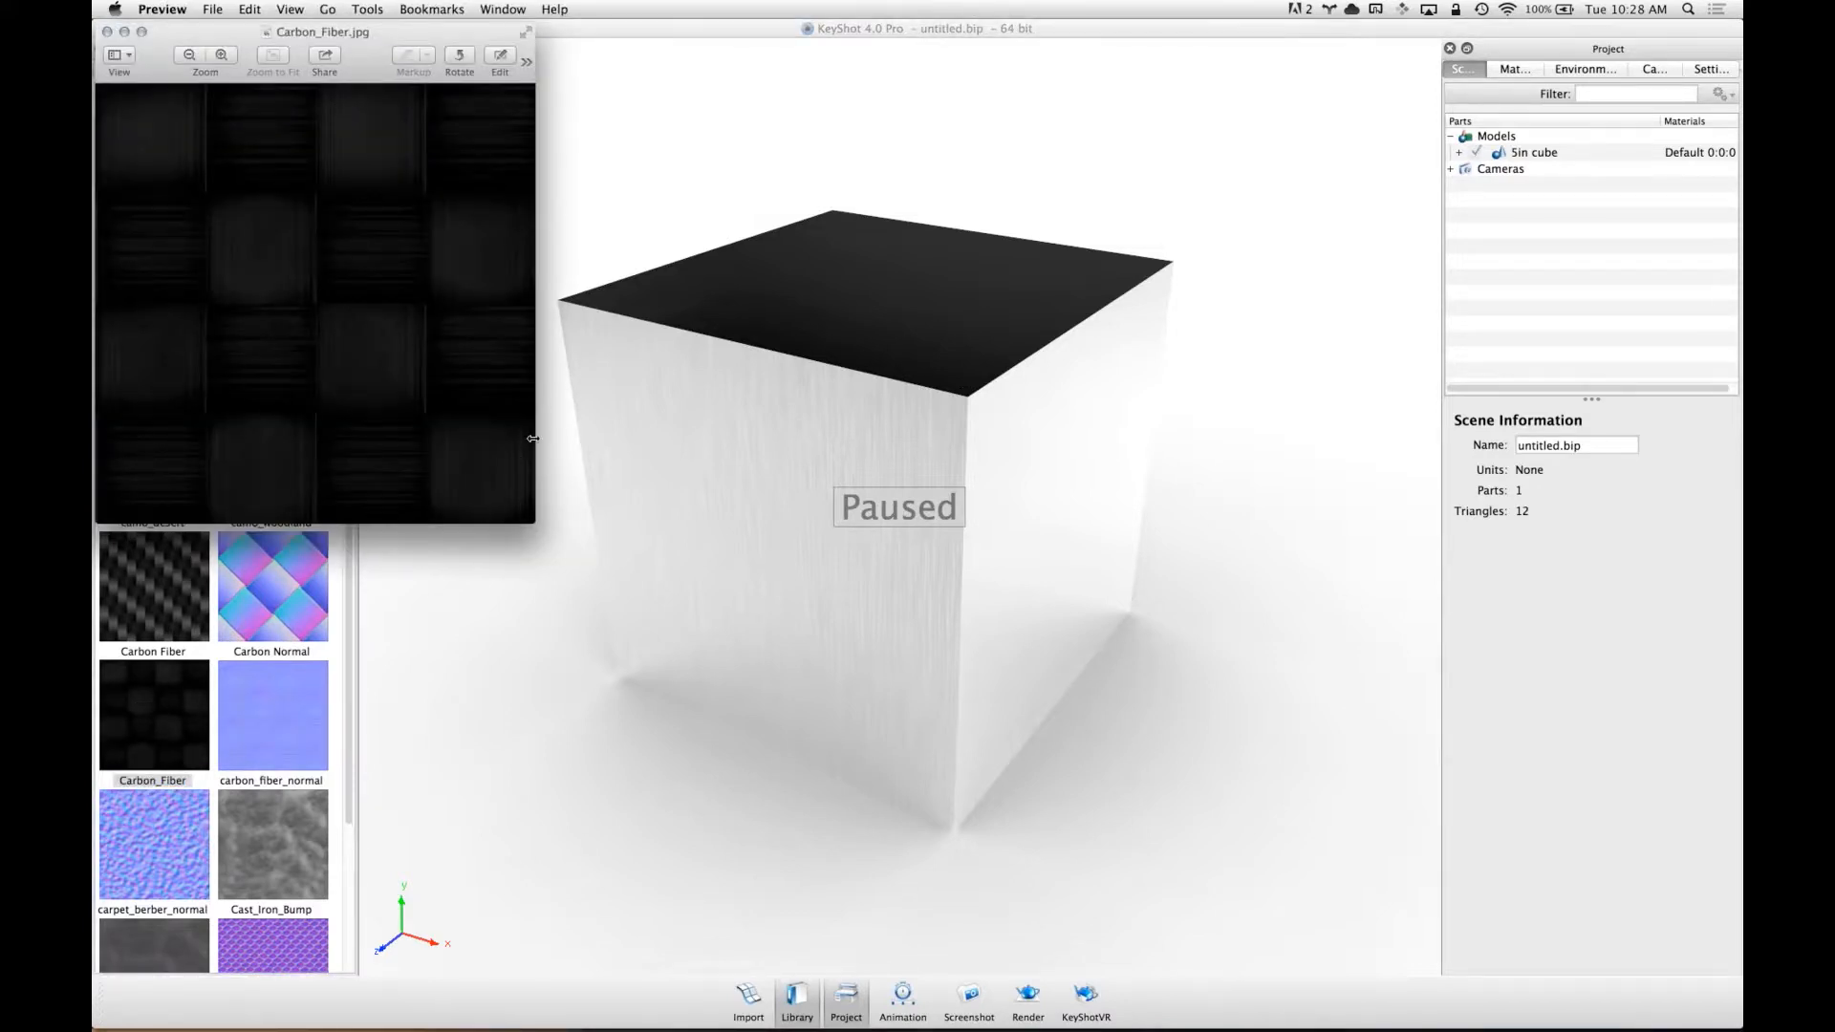
drag(533, 524, 1076, 809)
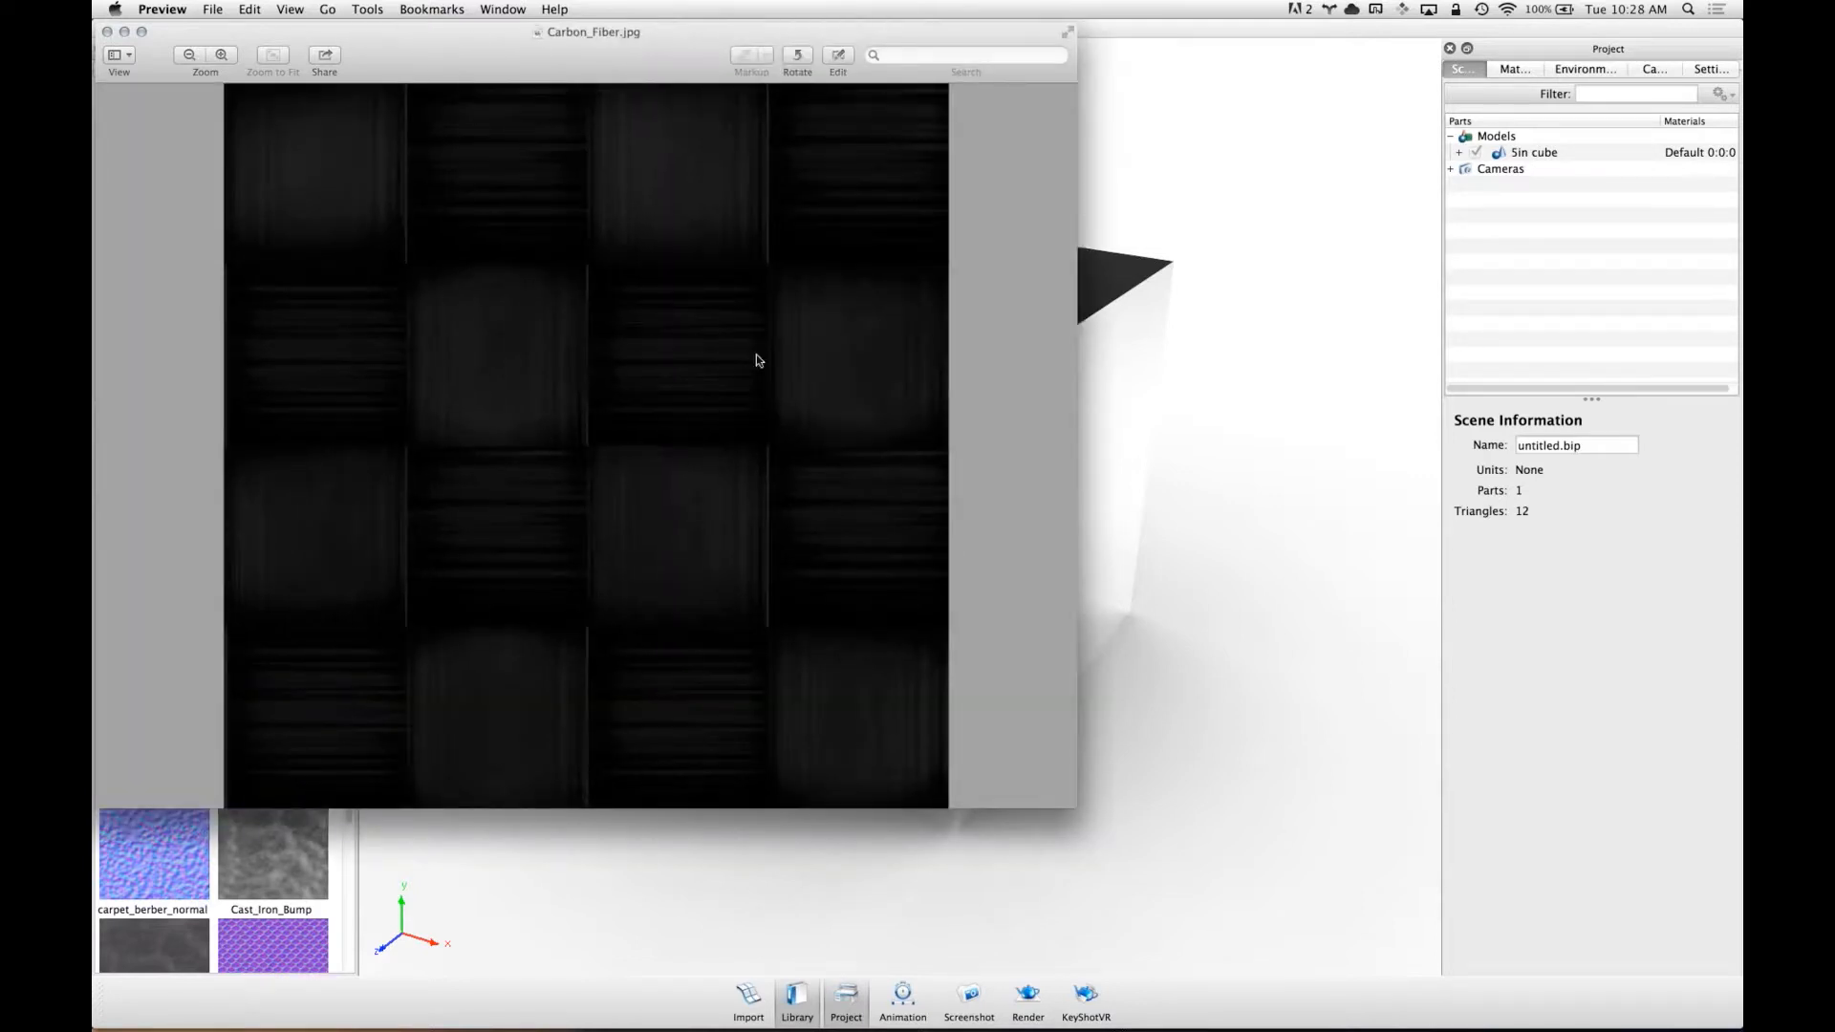
- Return to Carbon Fiber.psd in Photoshop and view the whole weave at 100%
key(super+Tab)
key(super+Tab)
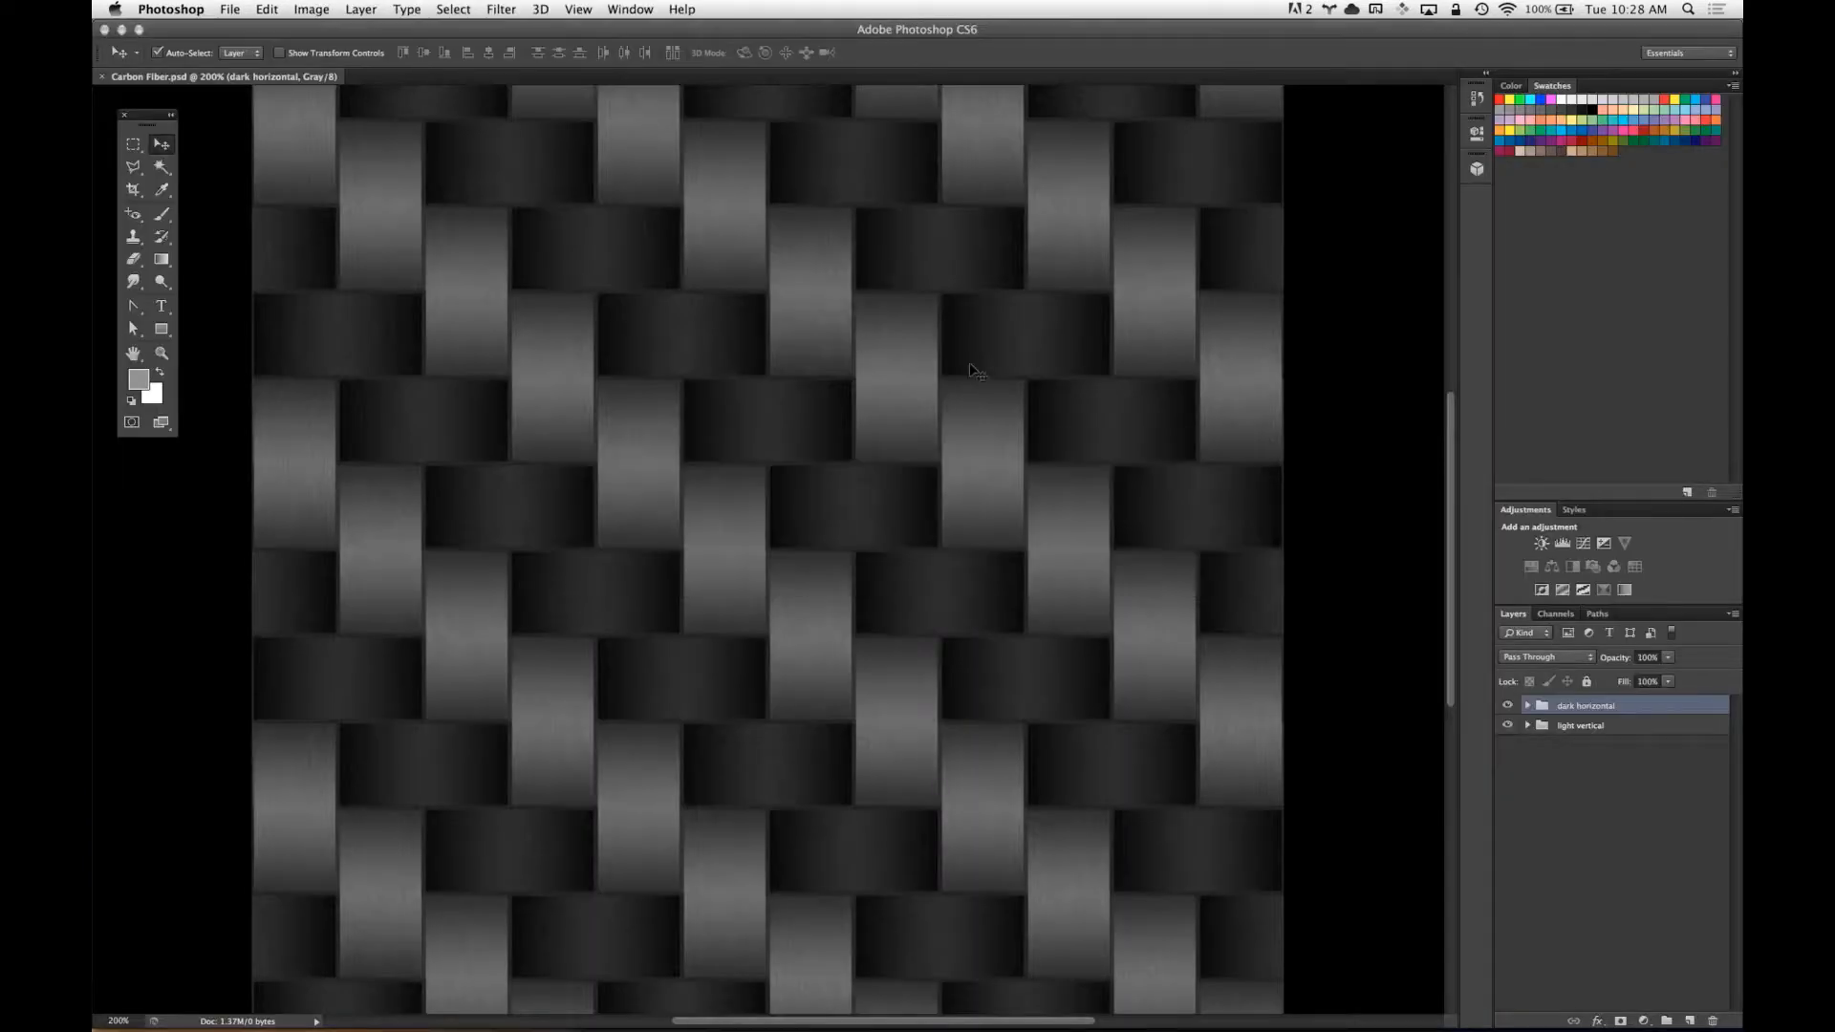
key(super+minus)
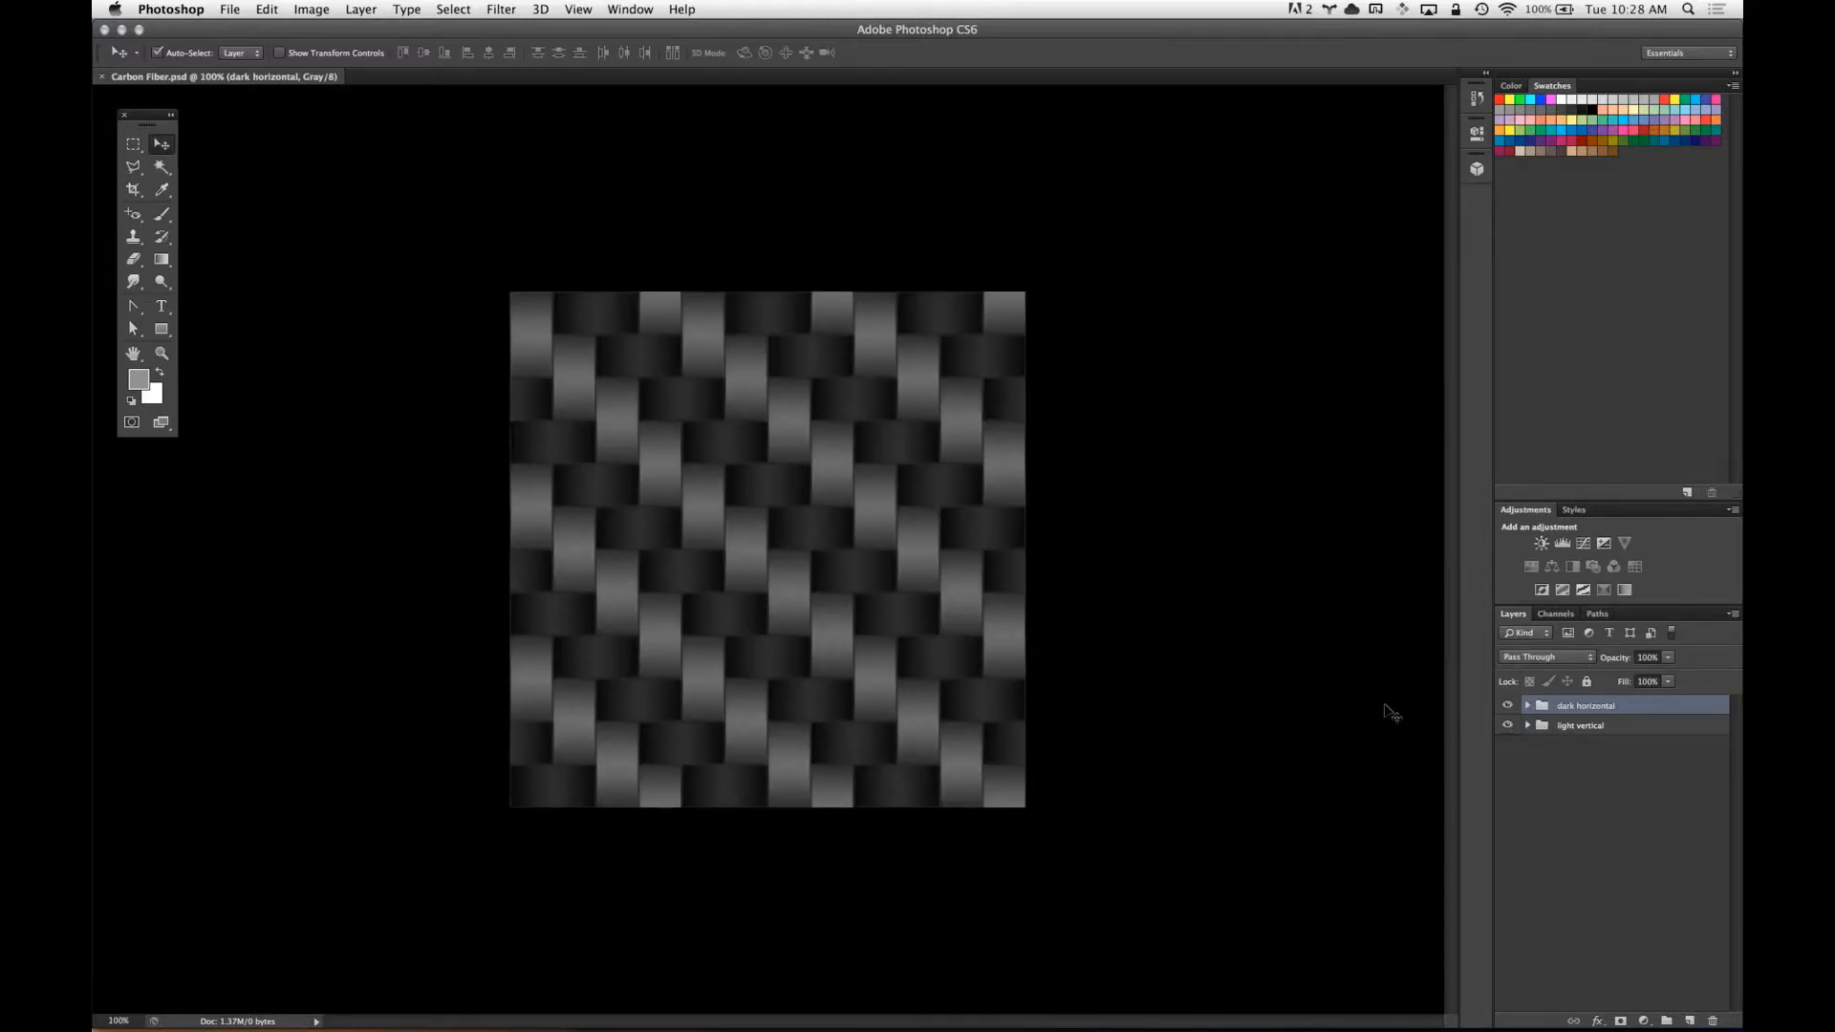
- Hide the light vertical group and temporarily isolate one Rectangle 2 copy 9 layer inside the dark horizontal group
click(1507, 726)
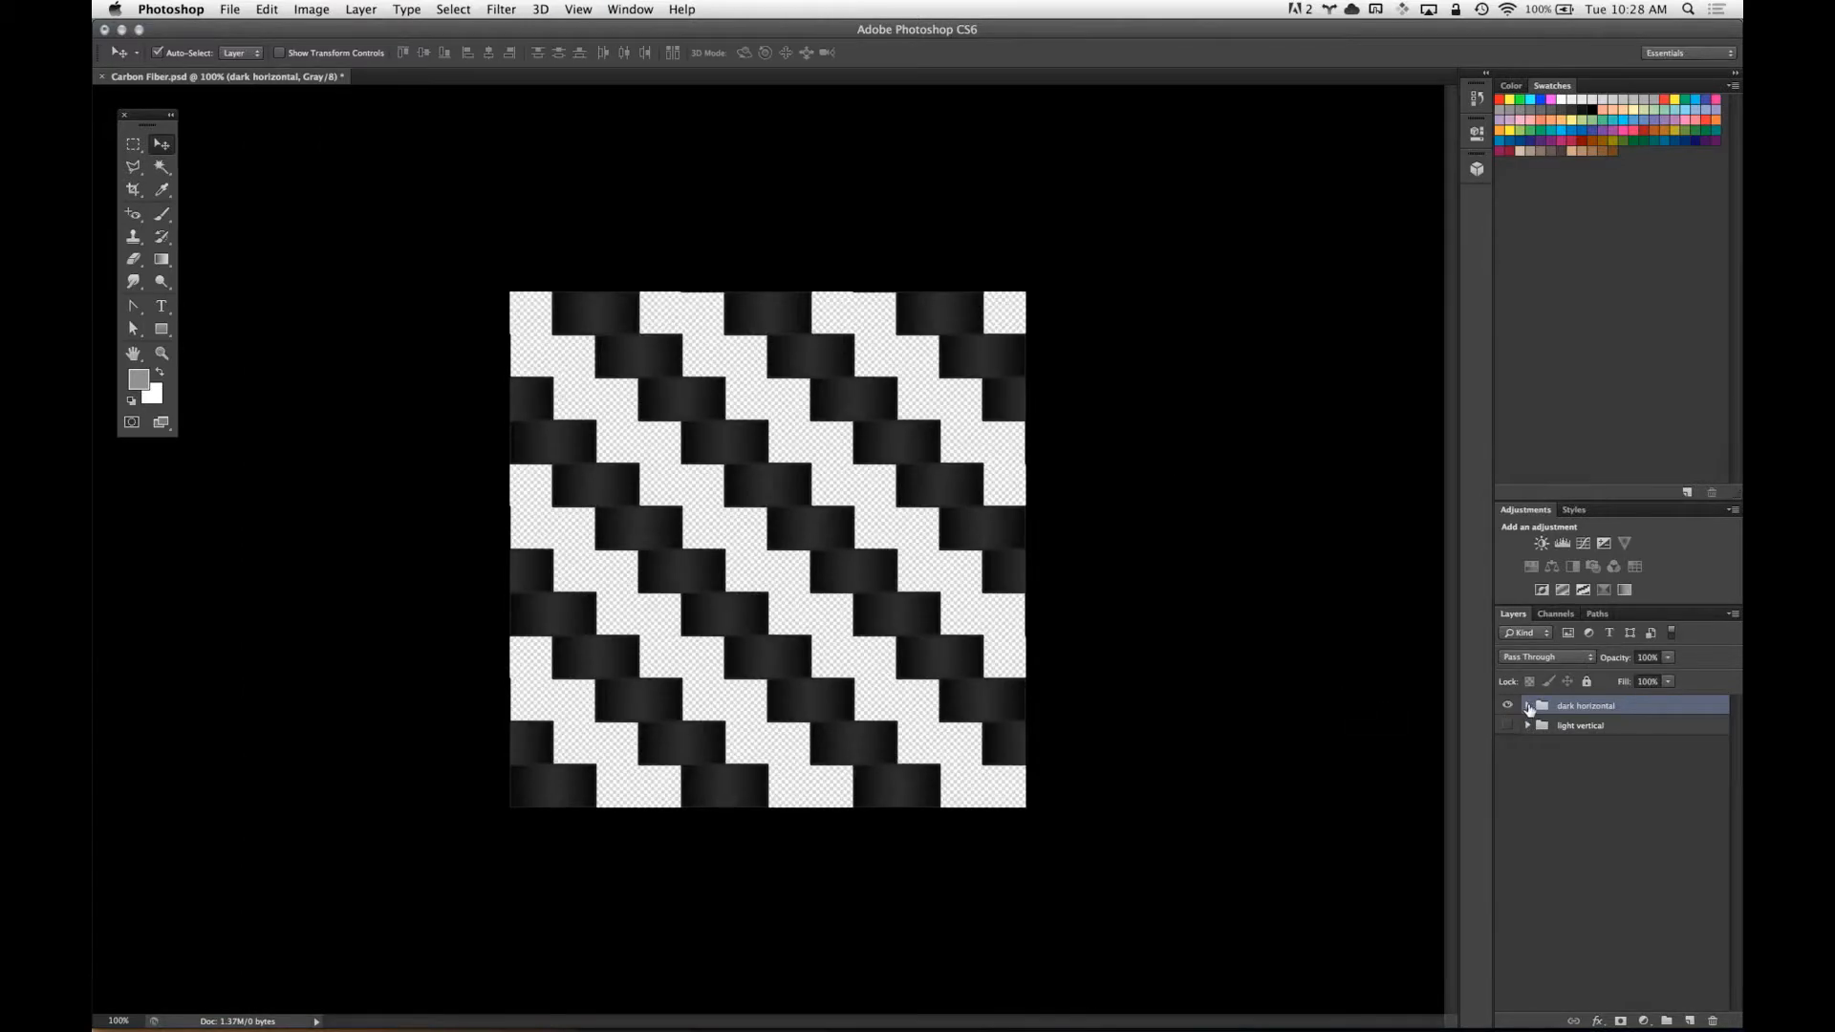
click(1528, 707)
click(1504, 935)
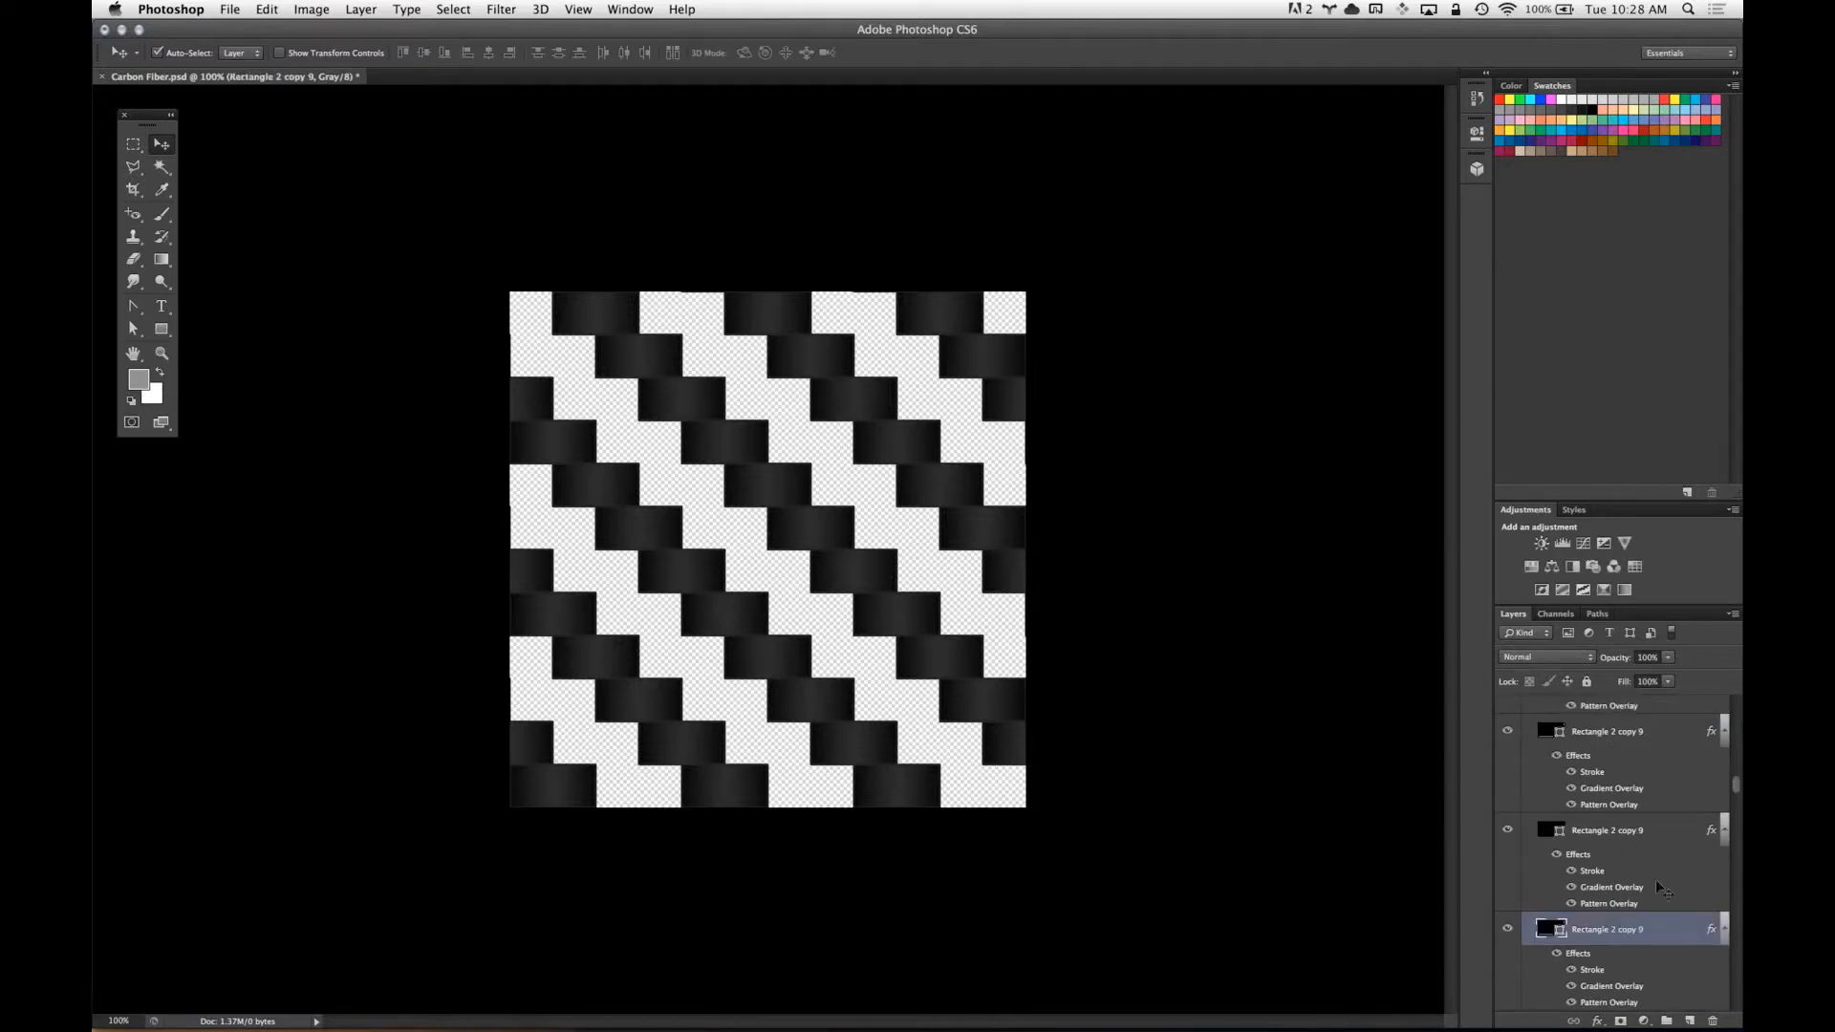
alt+click(1507, 930)
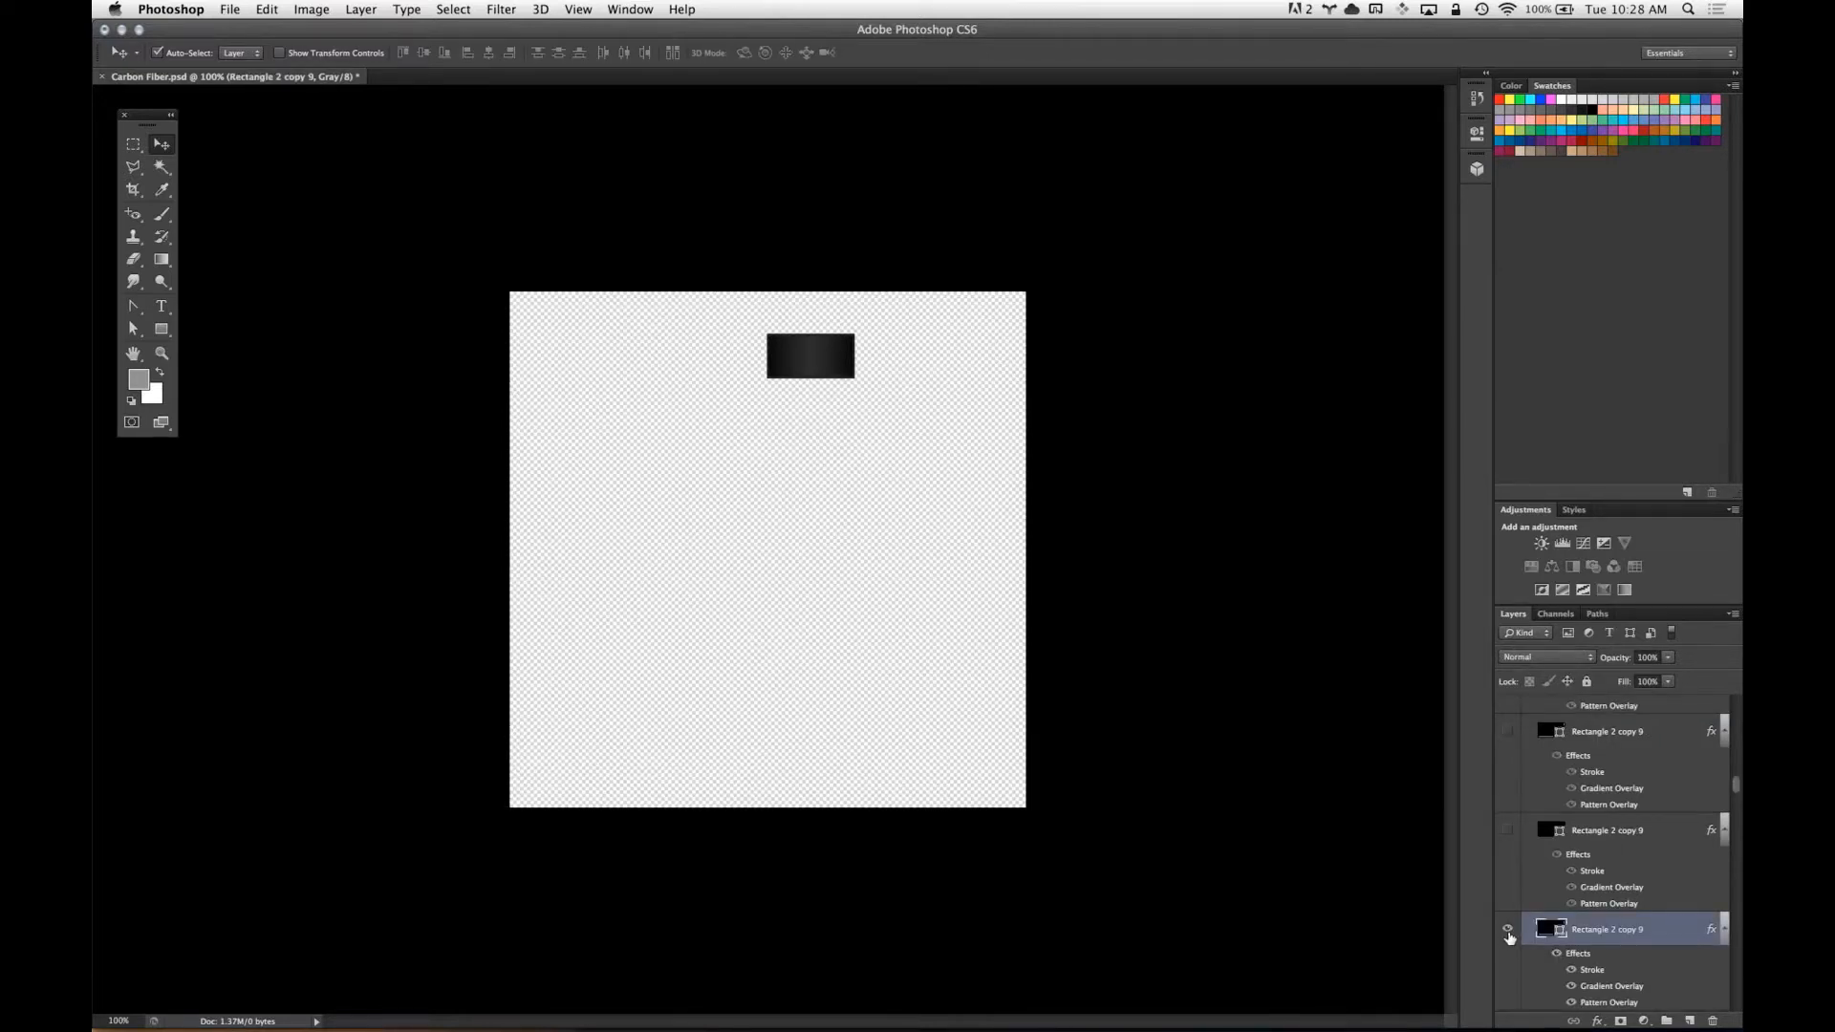
alt+click(1507, 929)
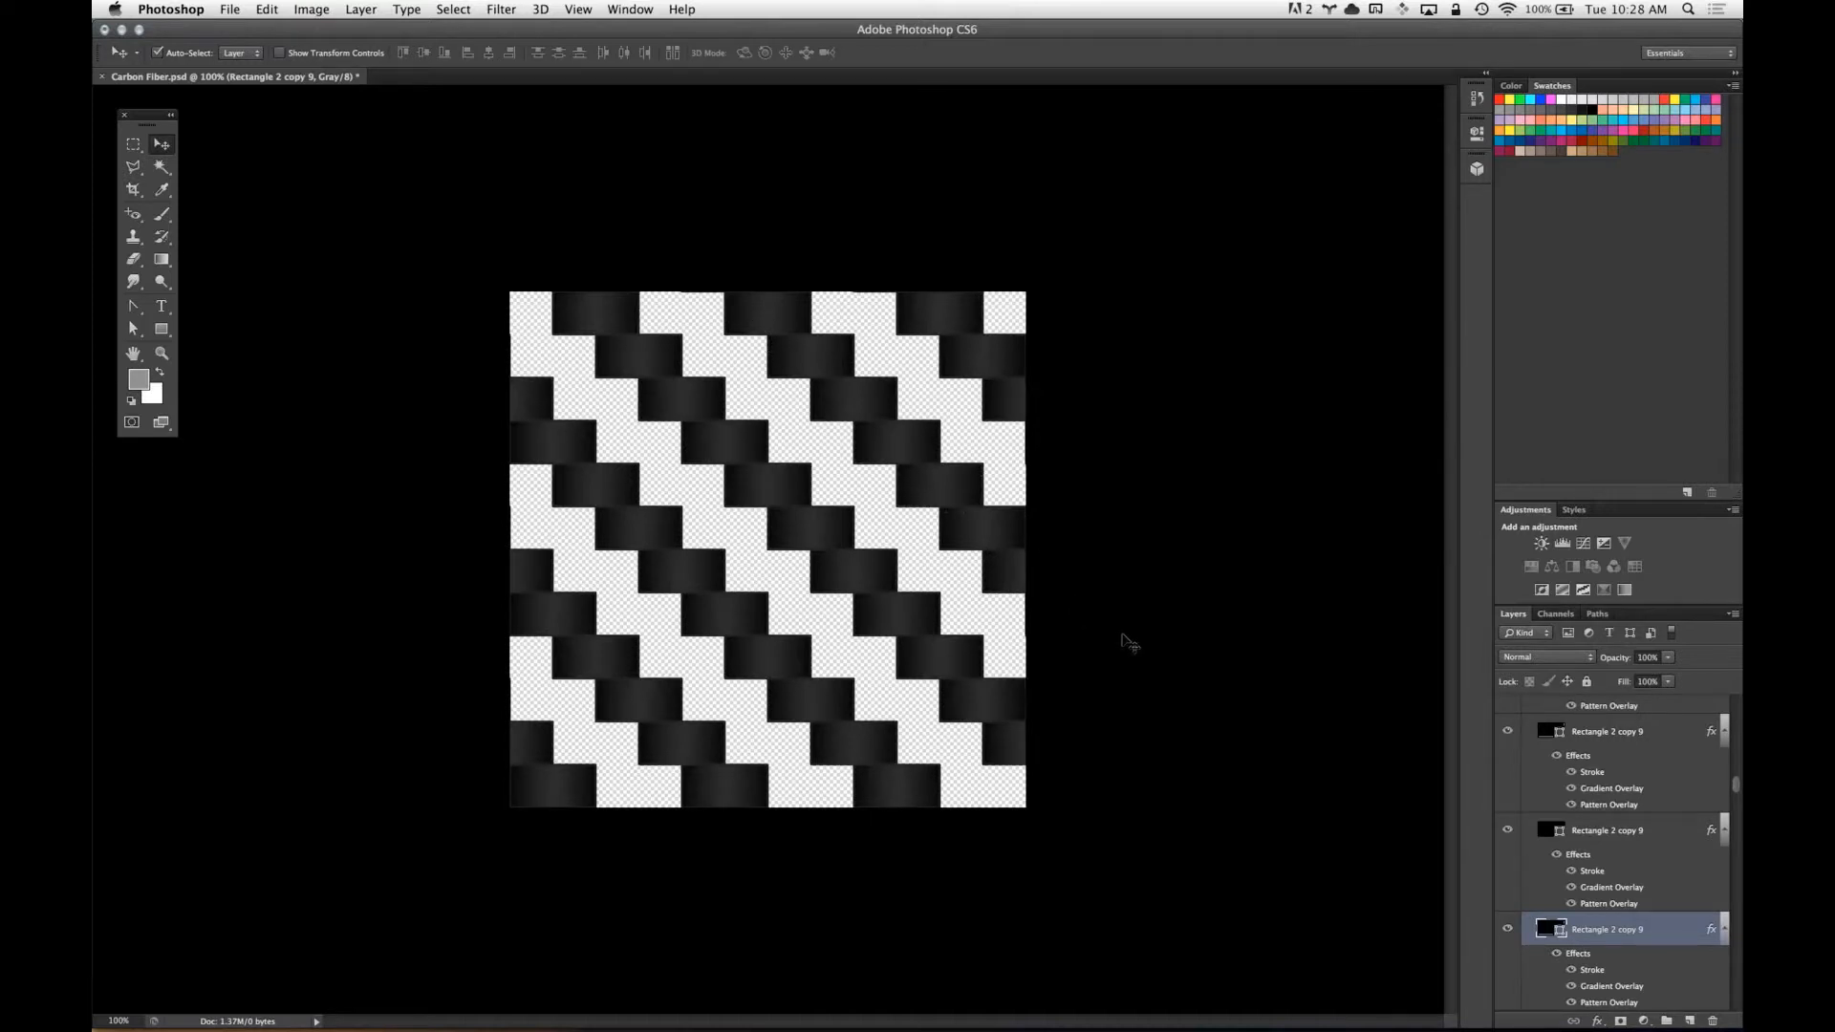
- Collapse the dark horizontal group, show the light vertical group again and select a Rectangle 1 copy 4 strip in the weave
scroll(1653, 726, up, 5)
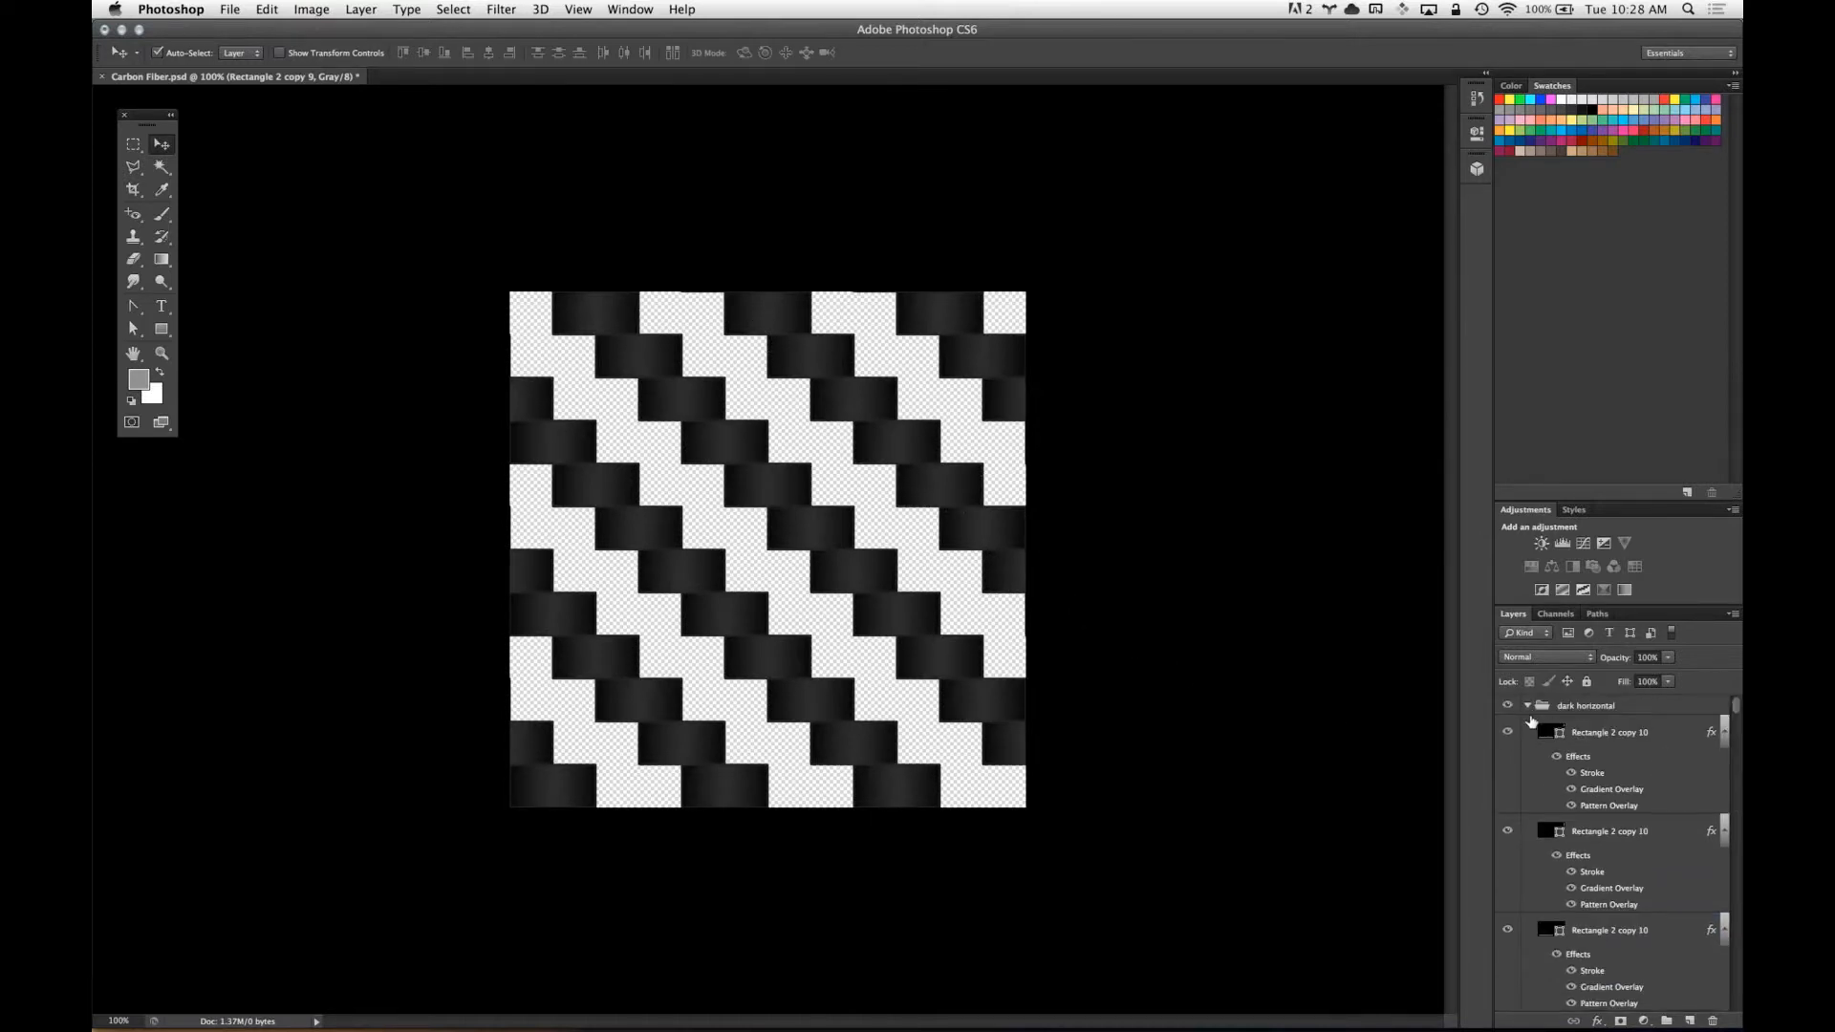
click(1527, 708)
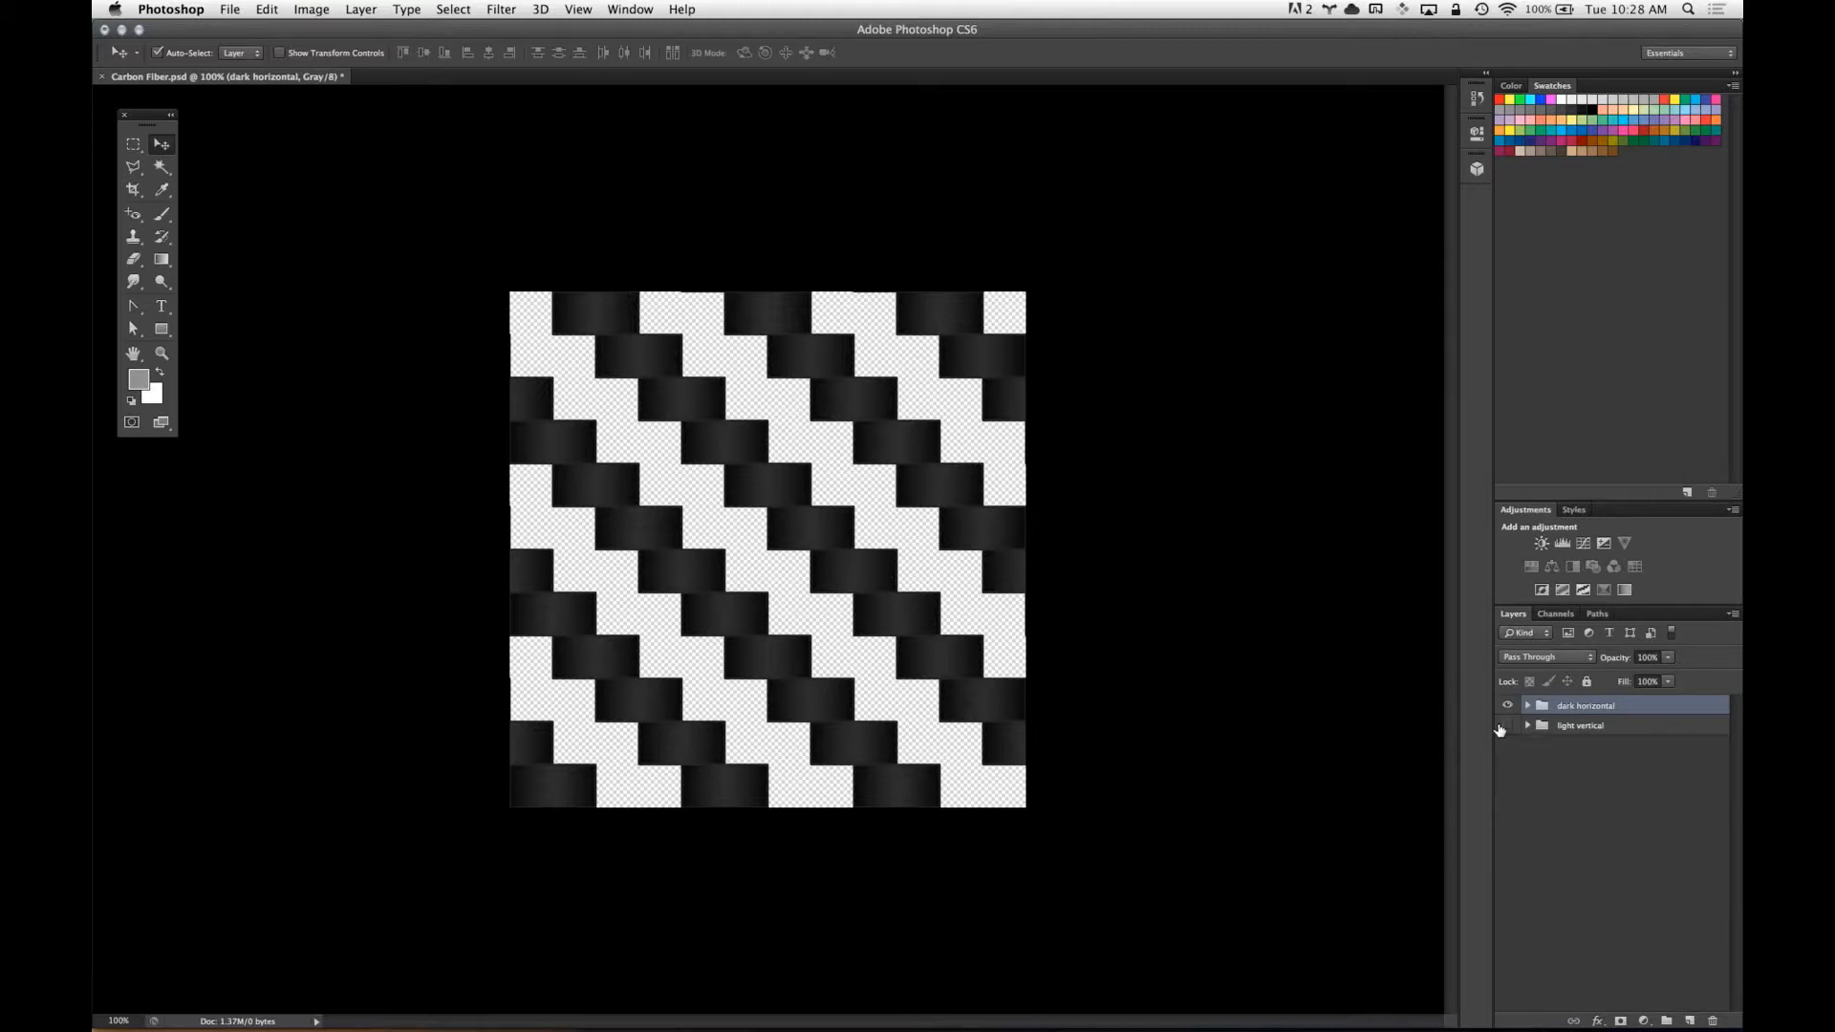
key(super+plus)
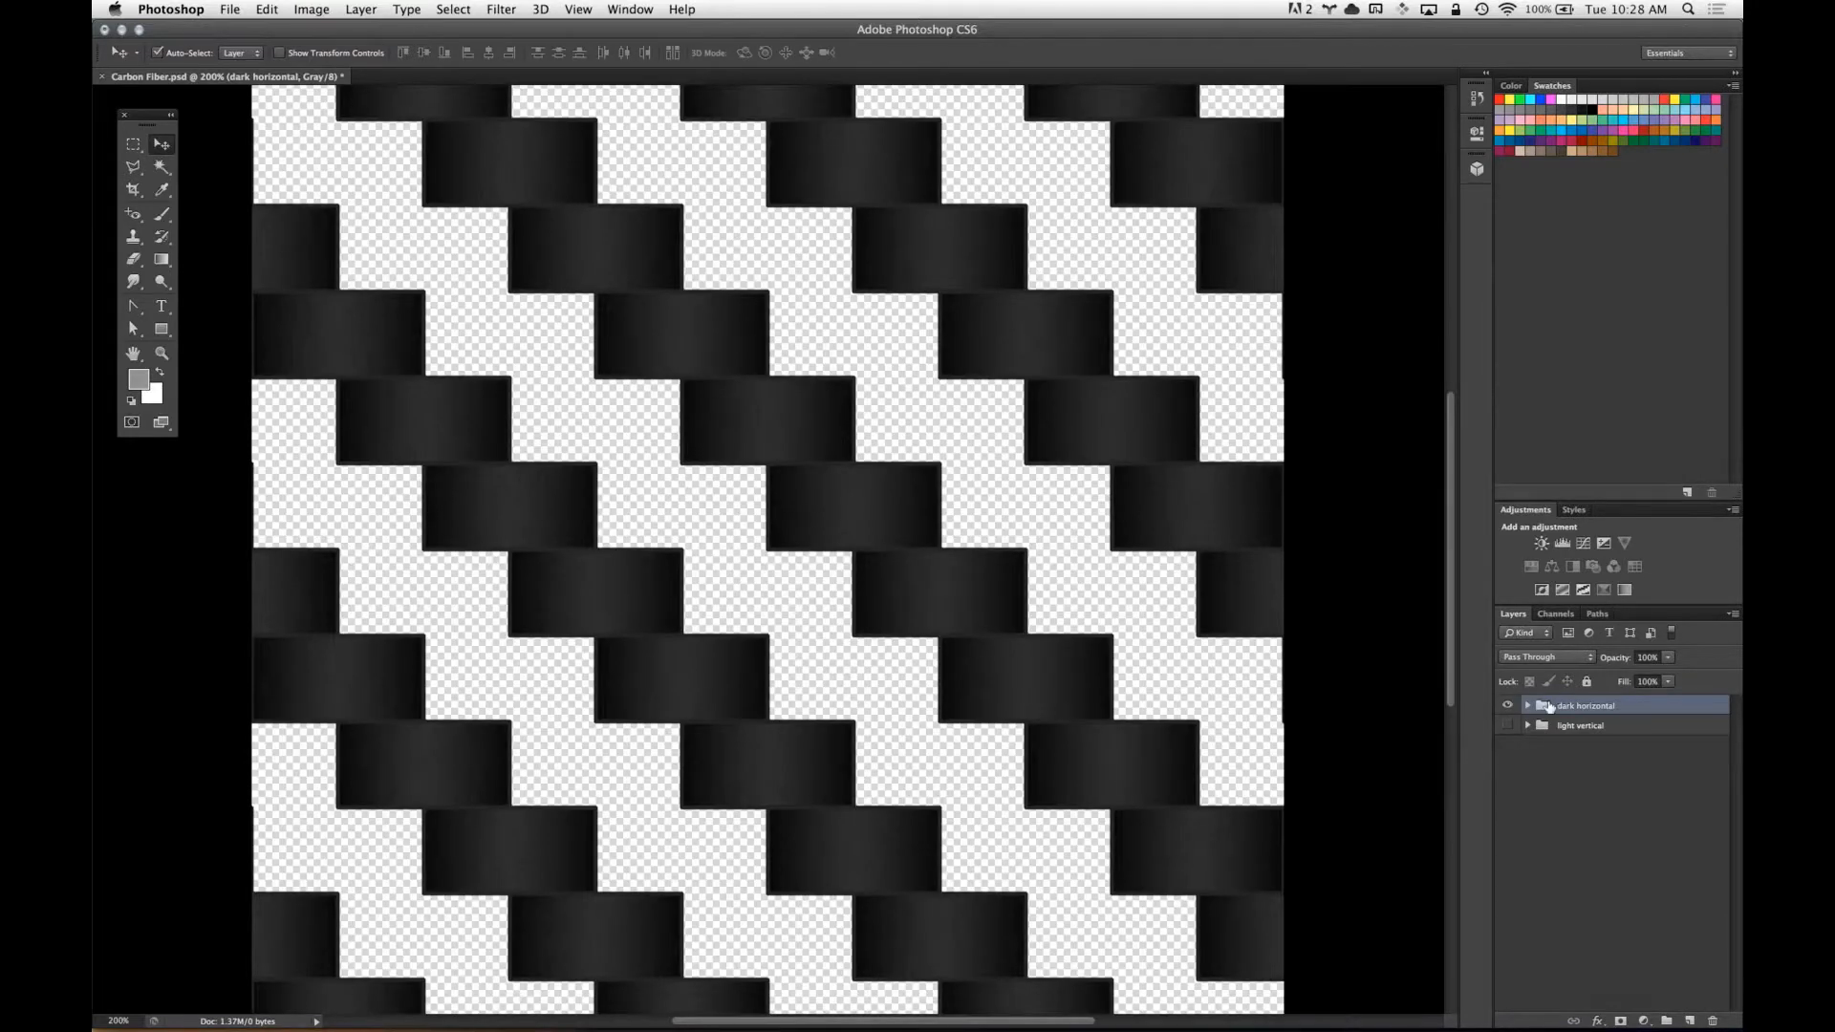
click(1507, 726)
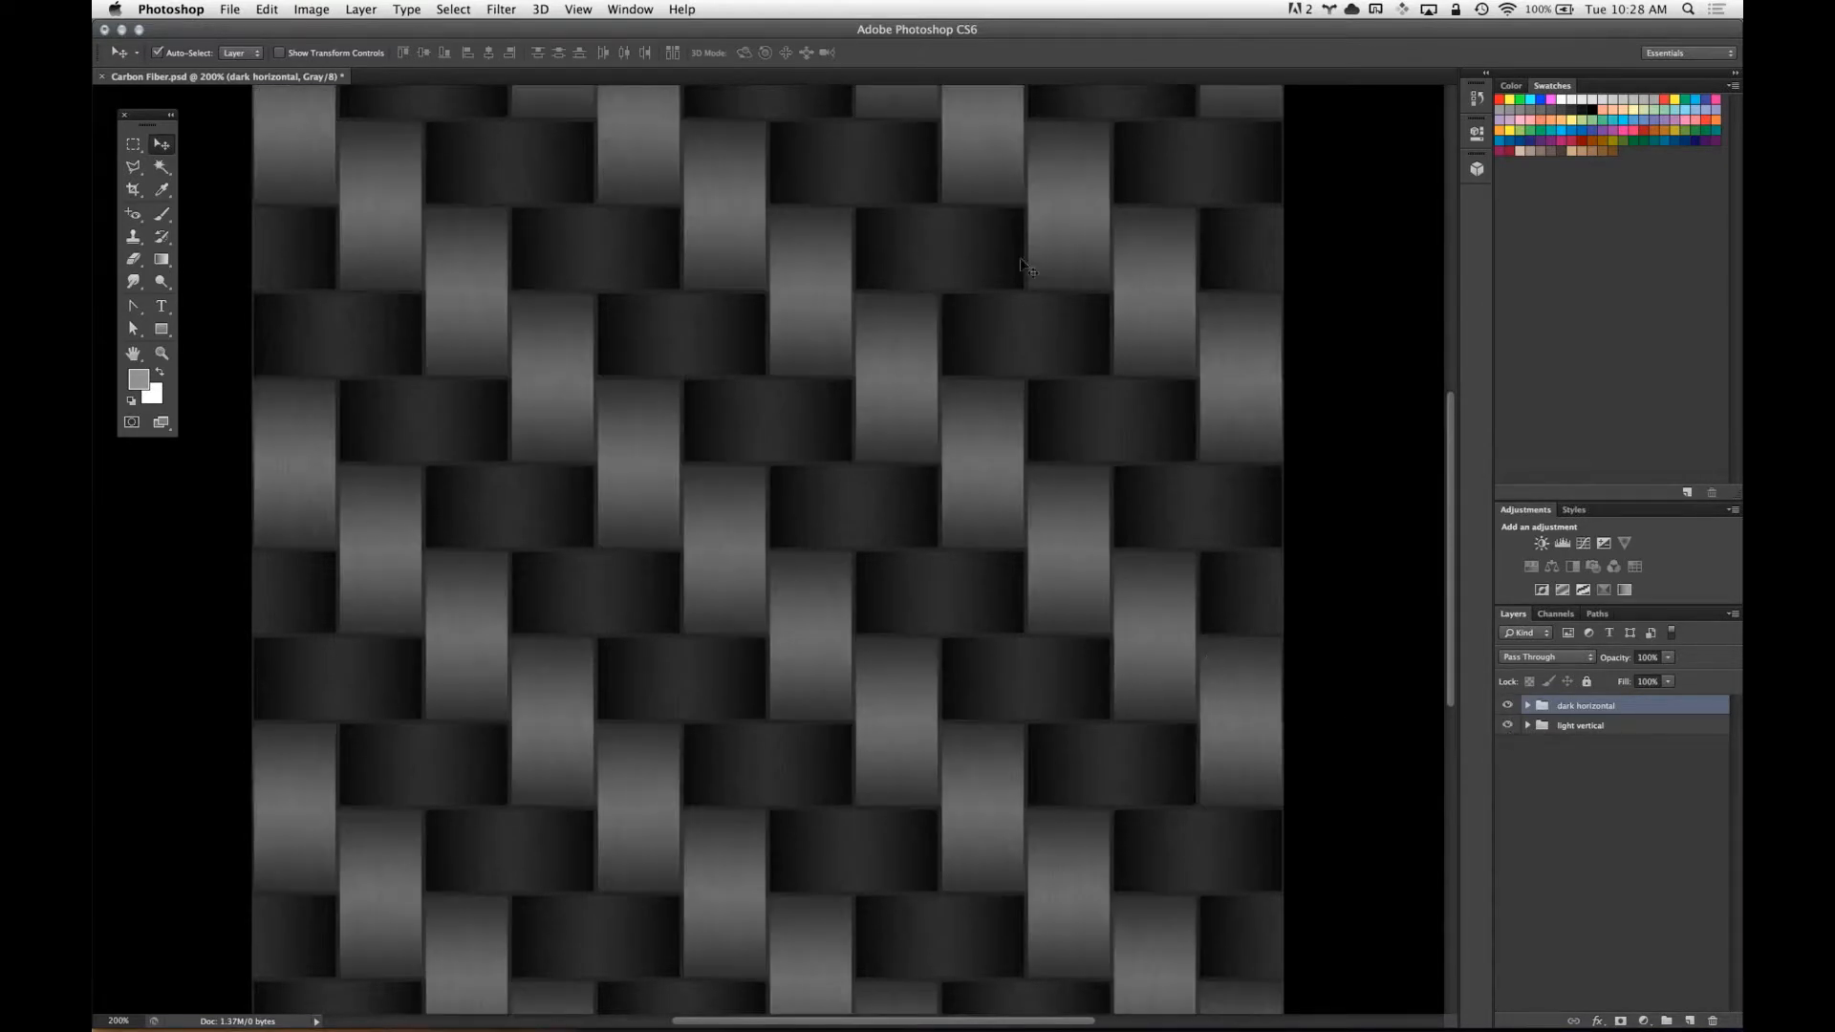
click(953, 505)
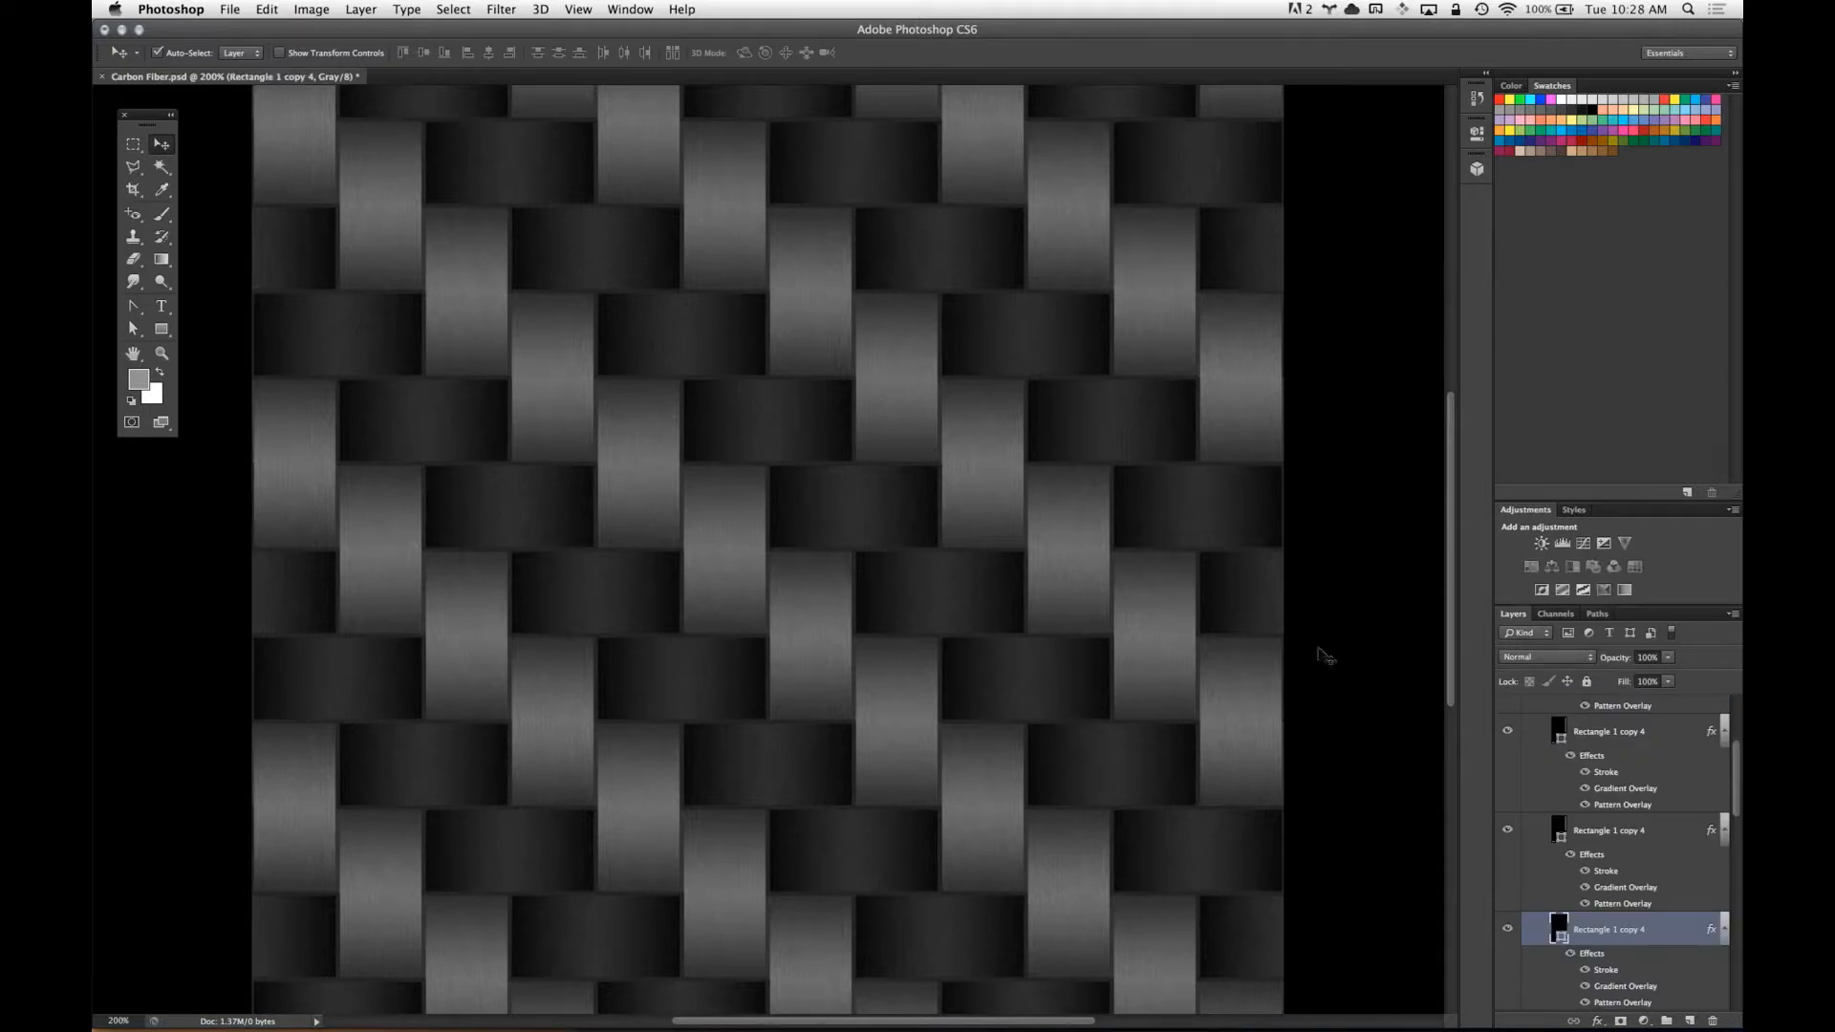
- Open the layer style of the selected Rectangle 1 copy 4 strip and examine its Pattern Overlay and Gradient Overlay settings
right_click(1670, 936)
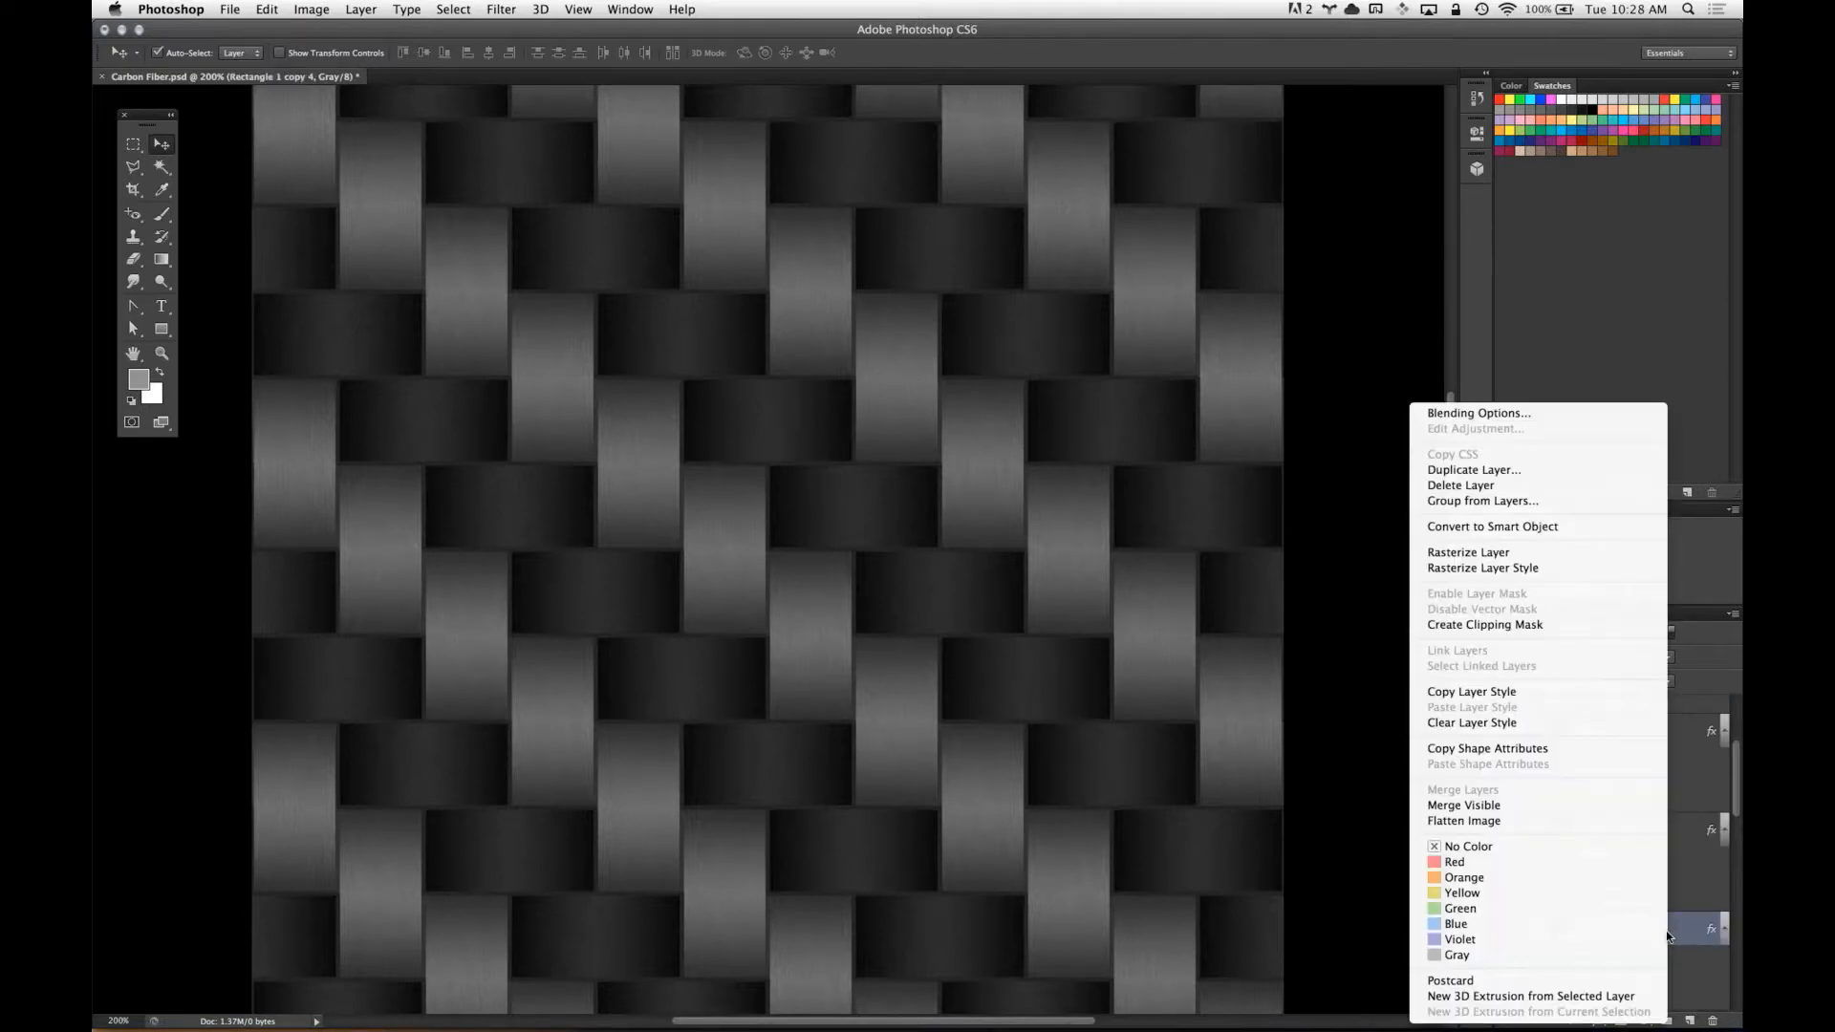
click(989, 422)
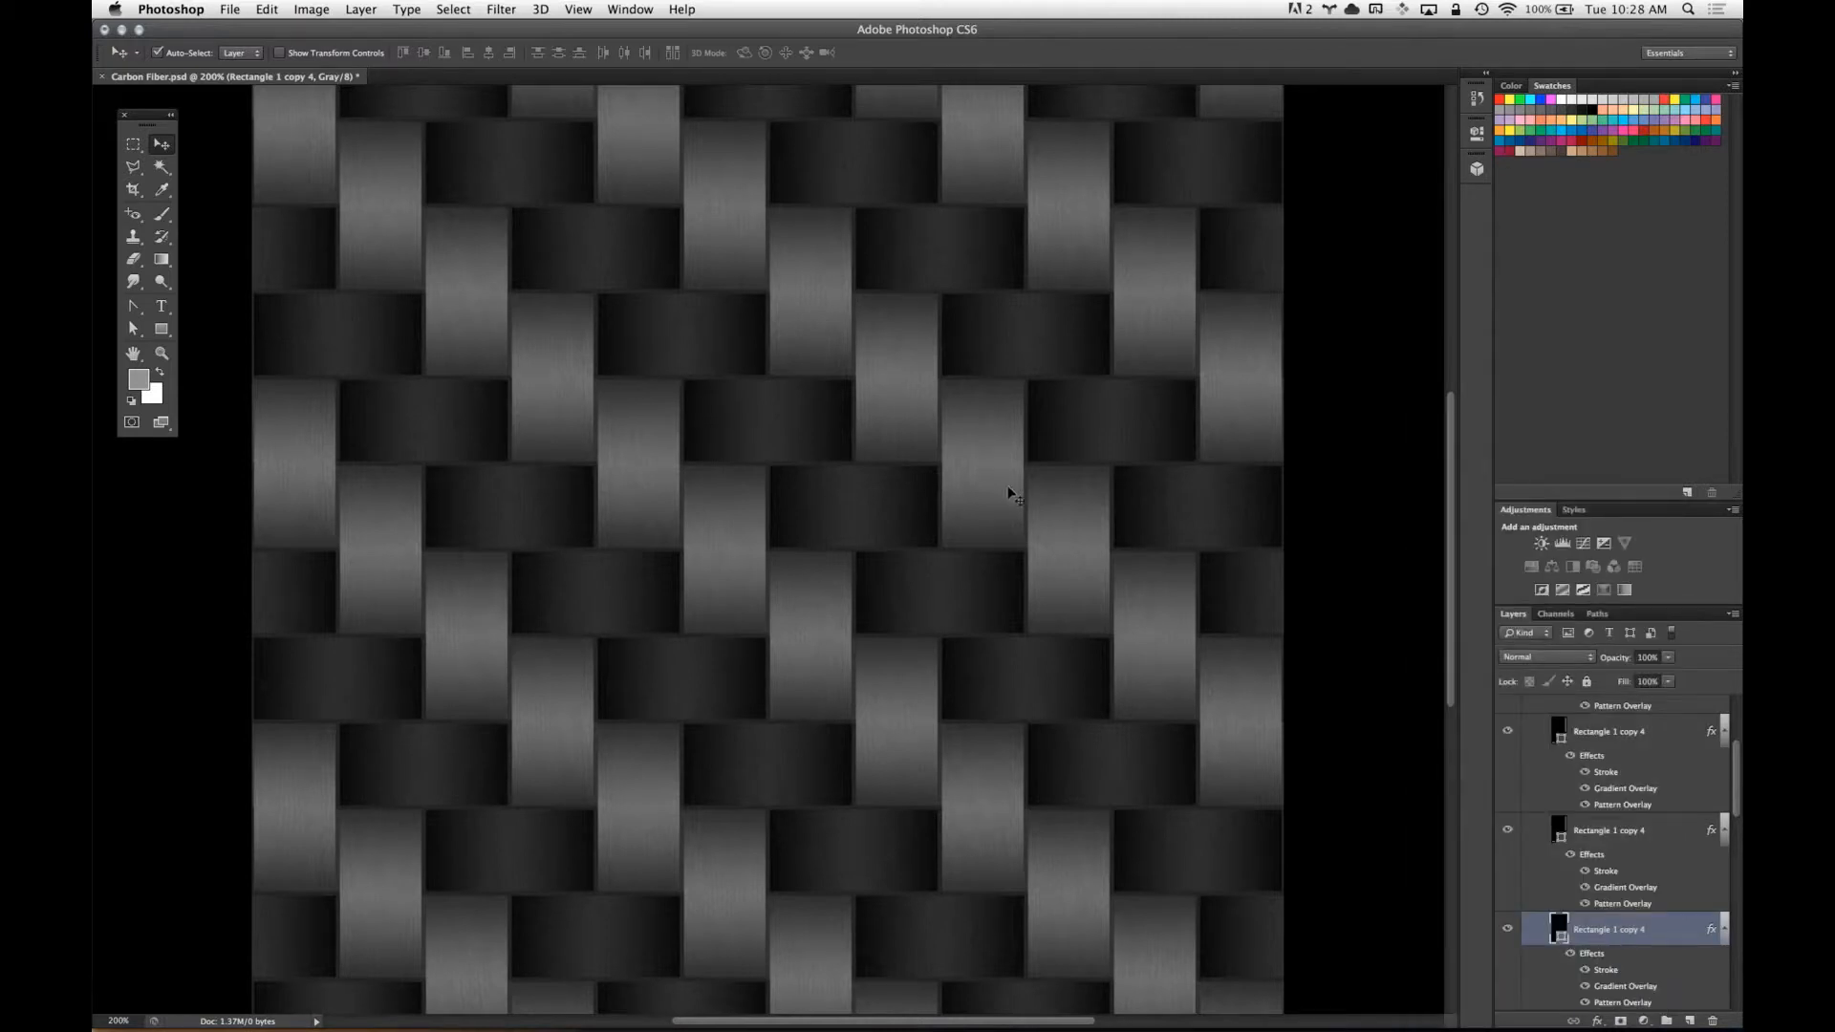
right_click(1673, 939)
click(1577, 413)
drag(1292, 55, 1429, 305)
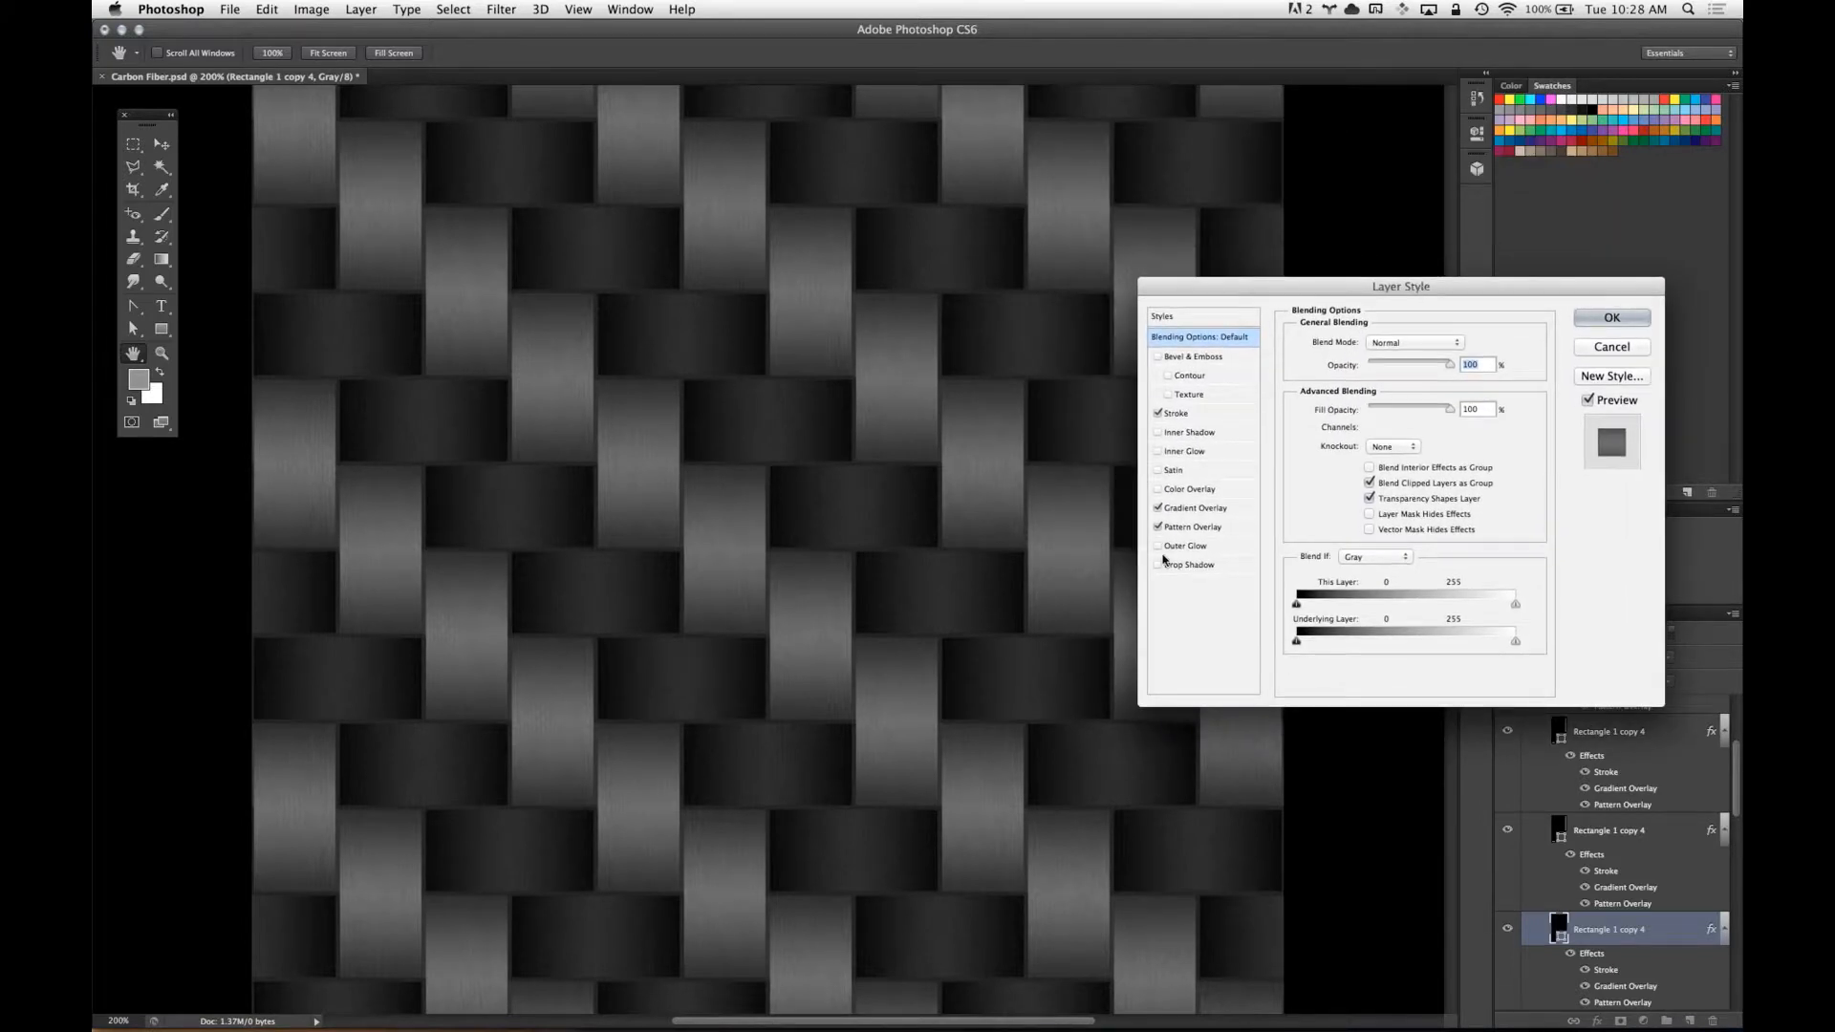
click(1209, 532)
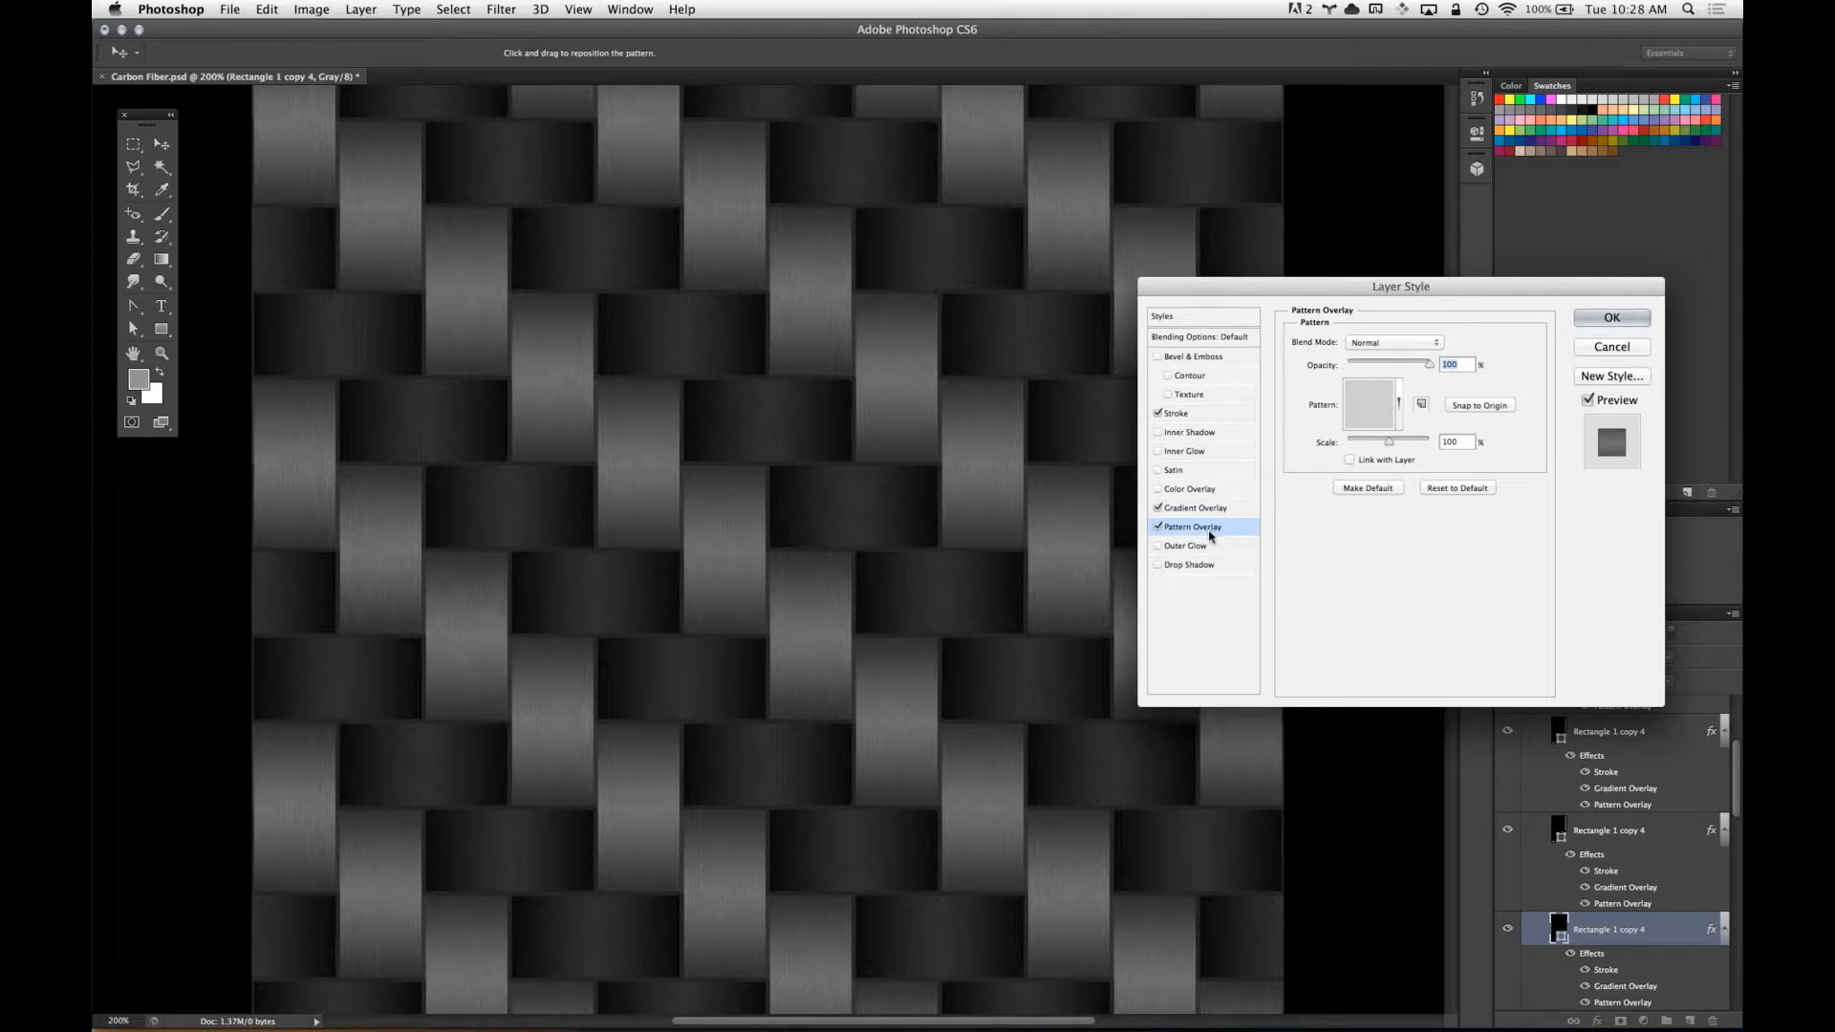
click(1211, 513)
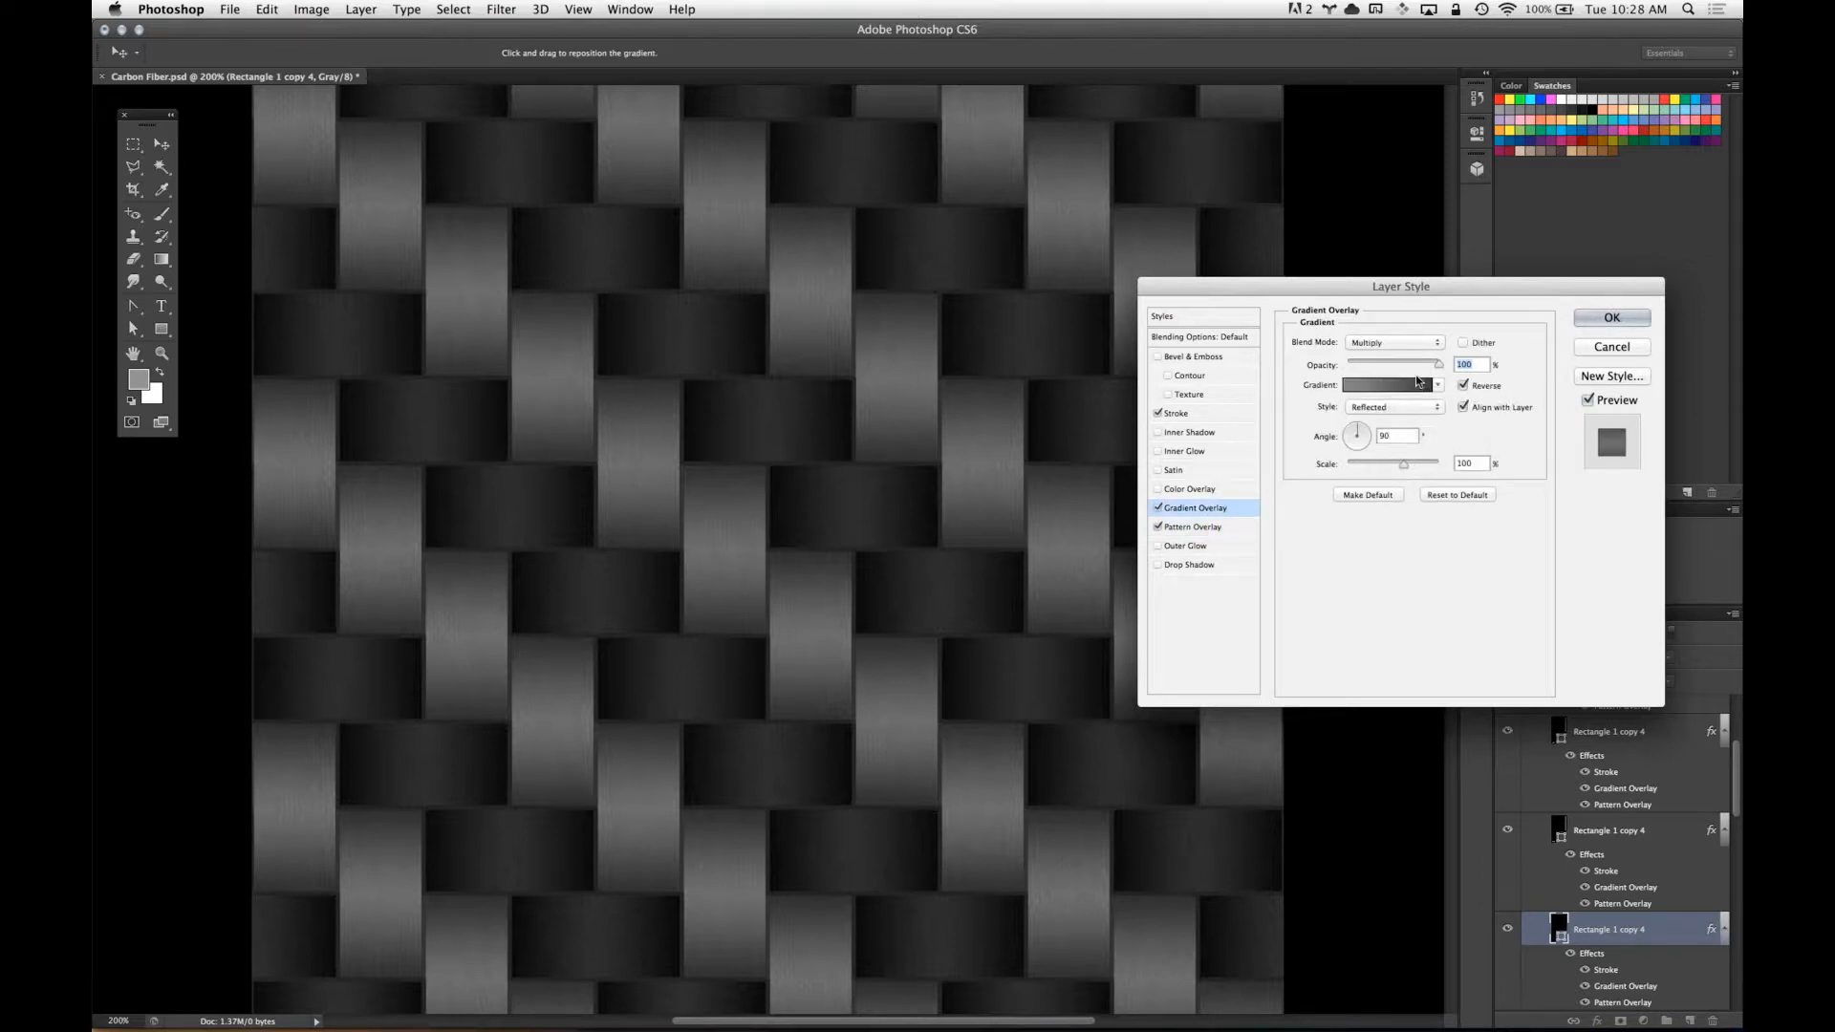
mouse_move(1438, 364)
mouse_down()
mouse_move(1372, 368)
mouse_move(1467, 366)
mouse_up()
key(Return)
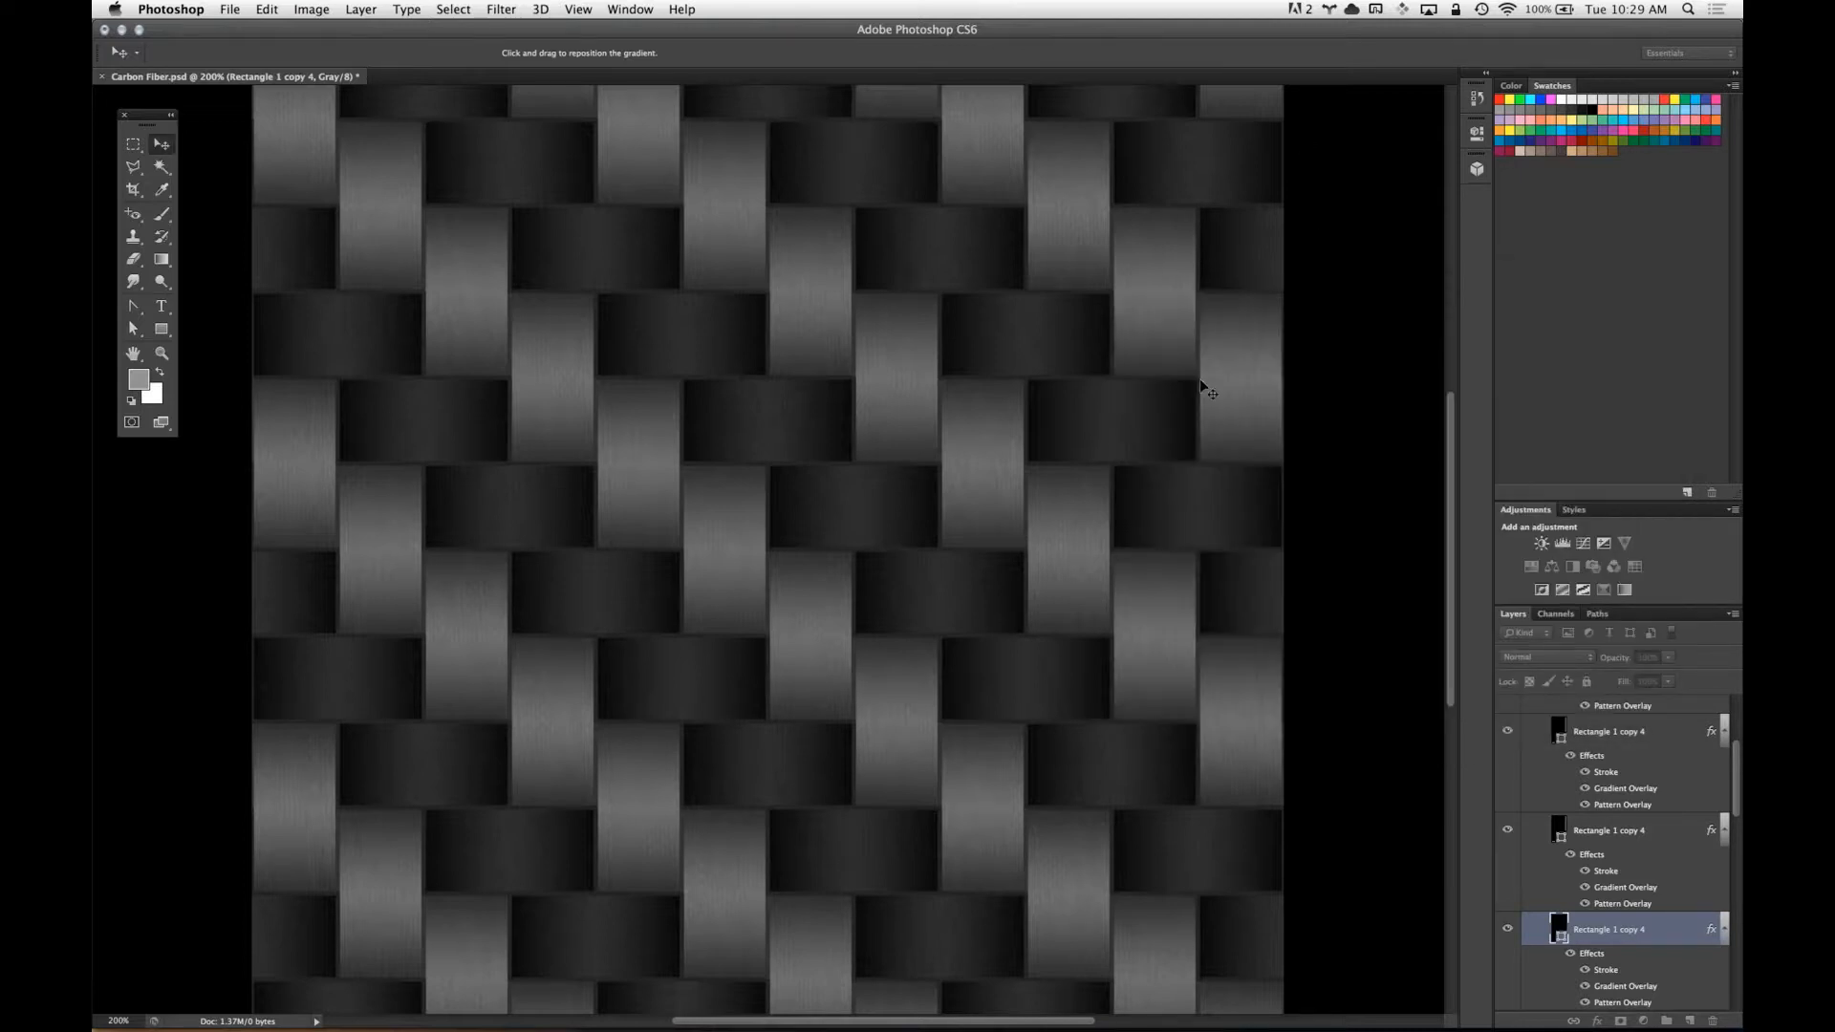
- View the whole weave tile in full-screen mode, pick the Rectangle 1 strip in its corner, and inspect the strips close up
key(super+minus)
key(f)
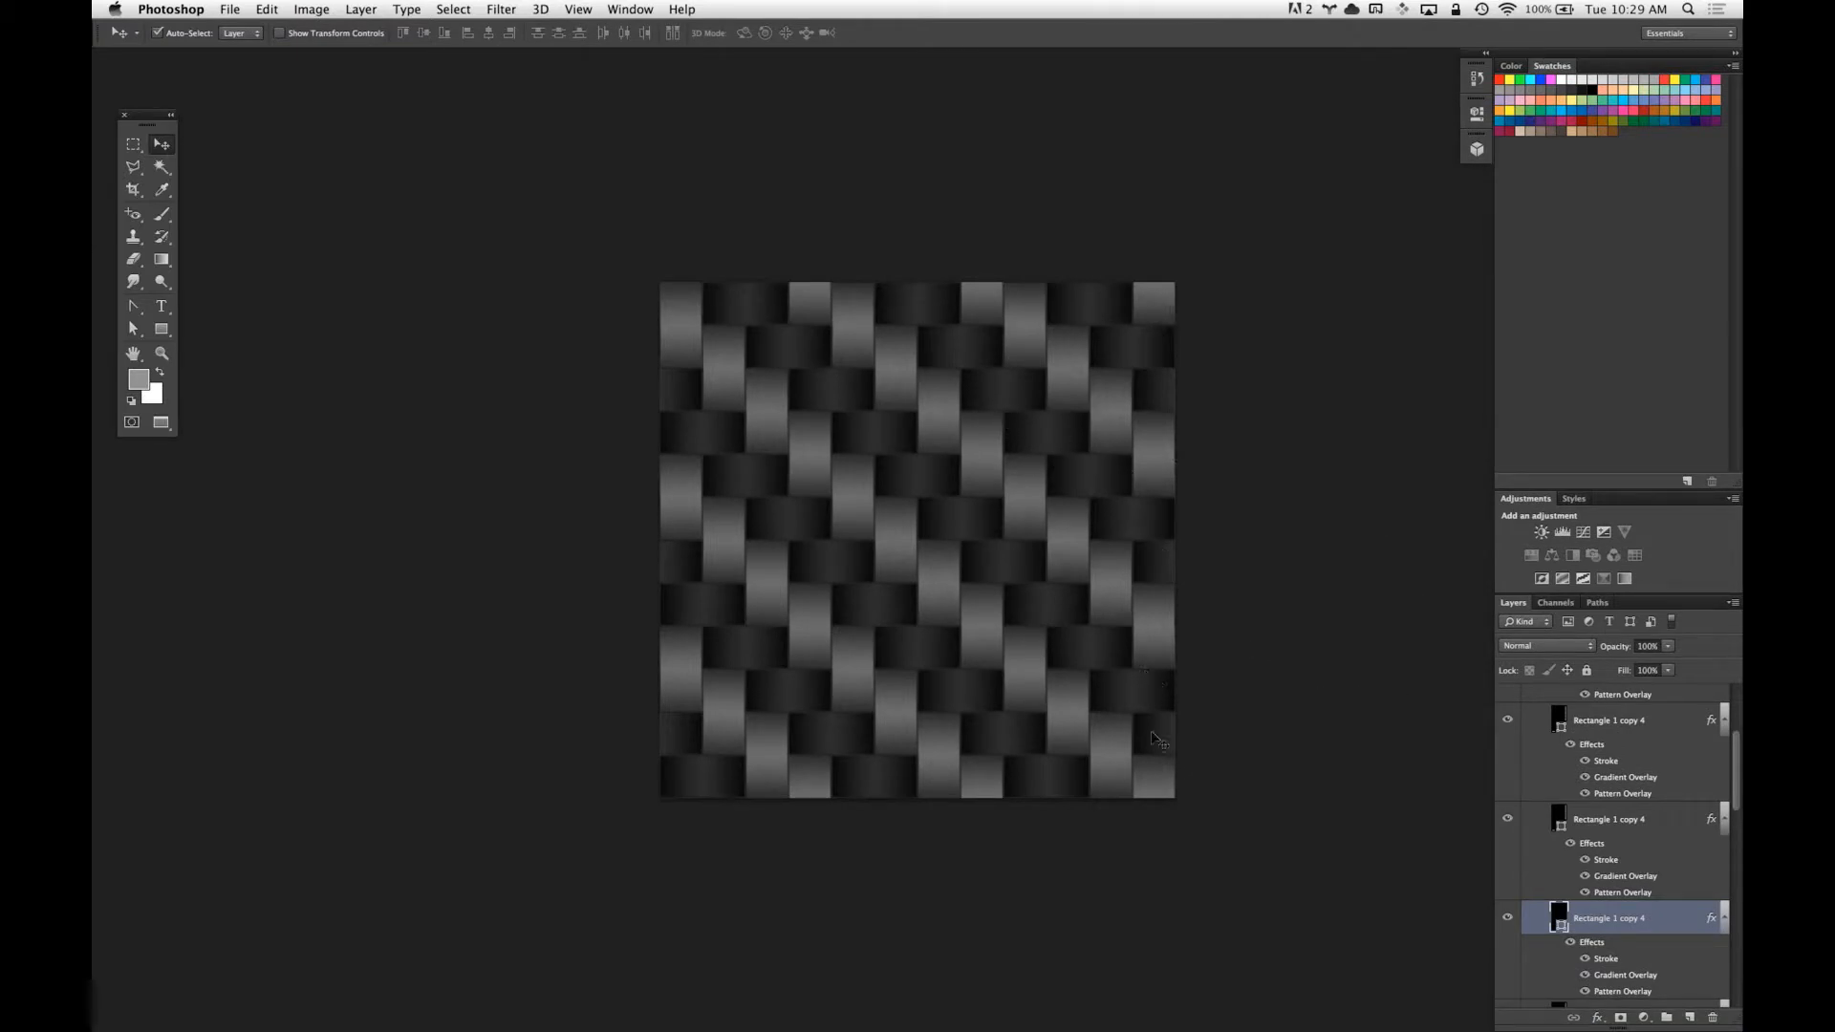
click(677, 314)
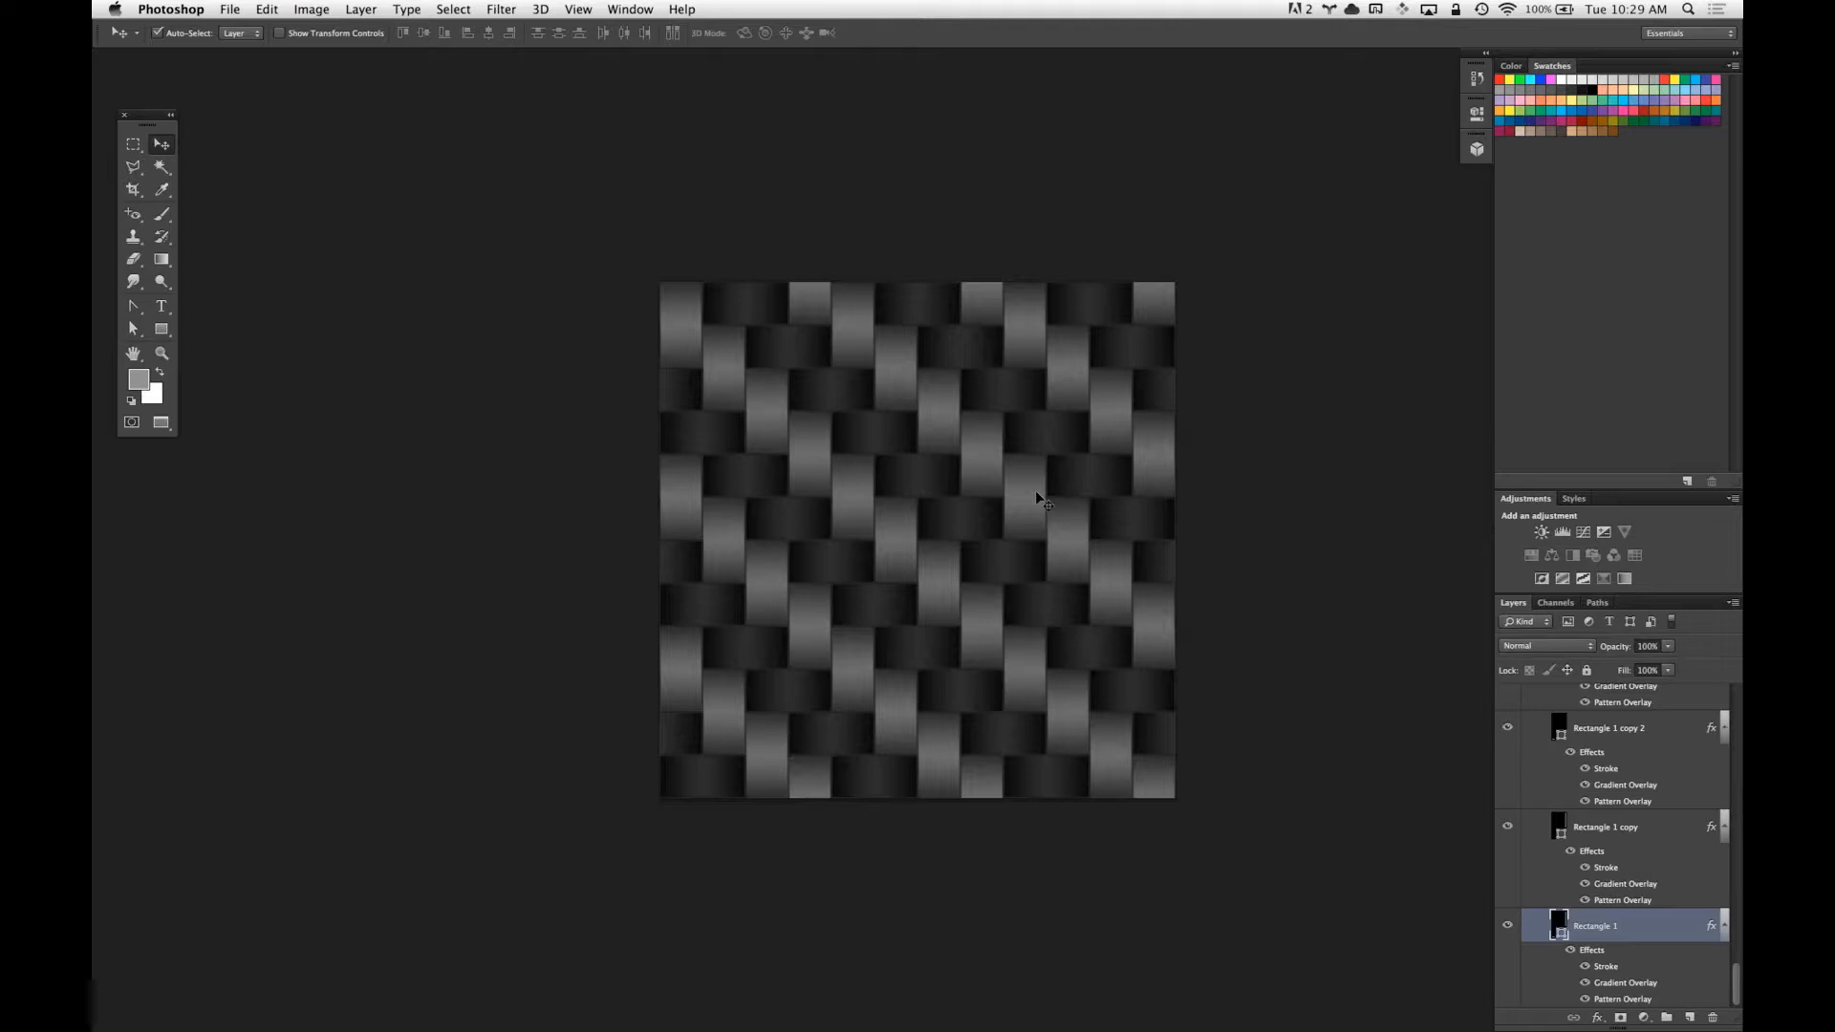
key(super+1)
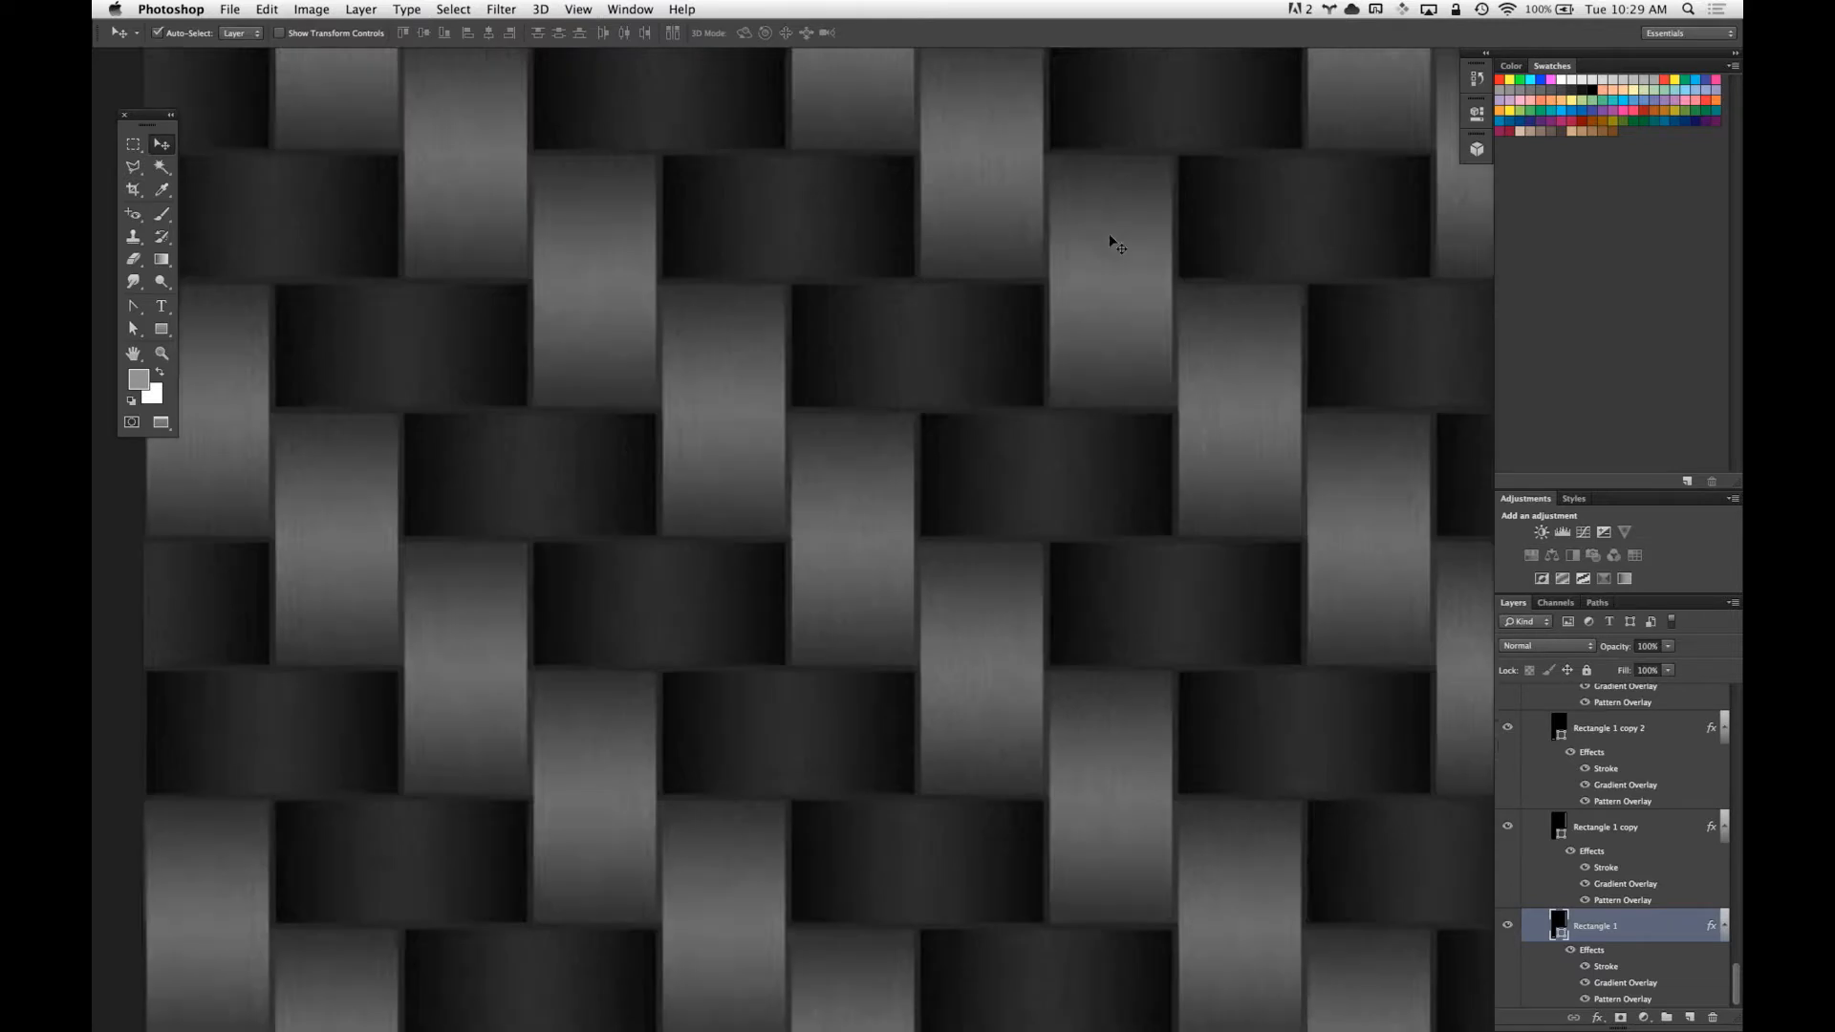
key(super+plus)
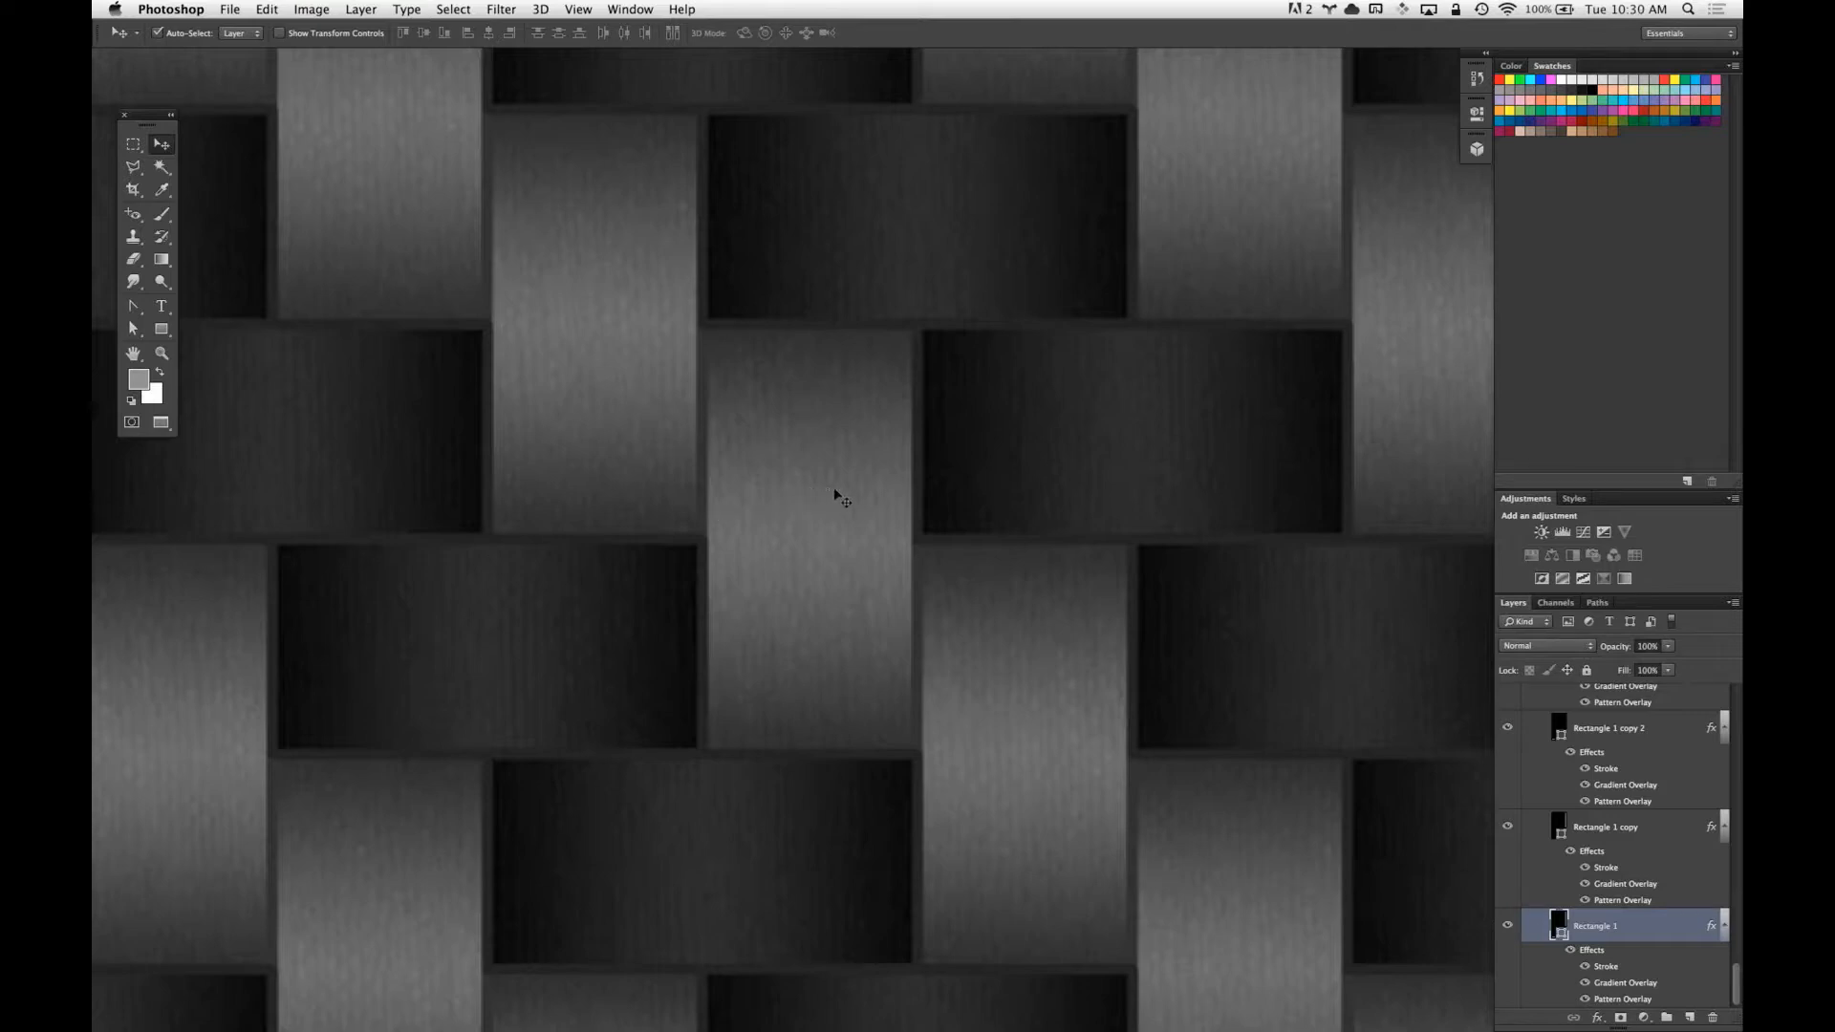
- Switch to KeyShot and remove the brushed linear noise color texture from the cube's metal material
key(super+Tab)
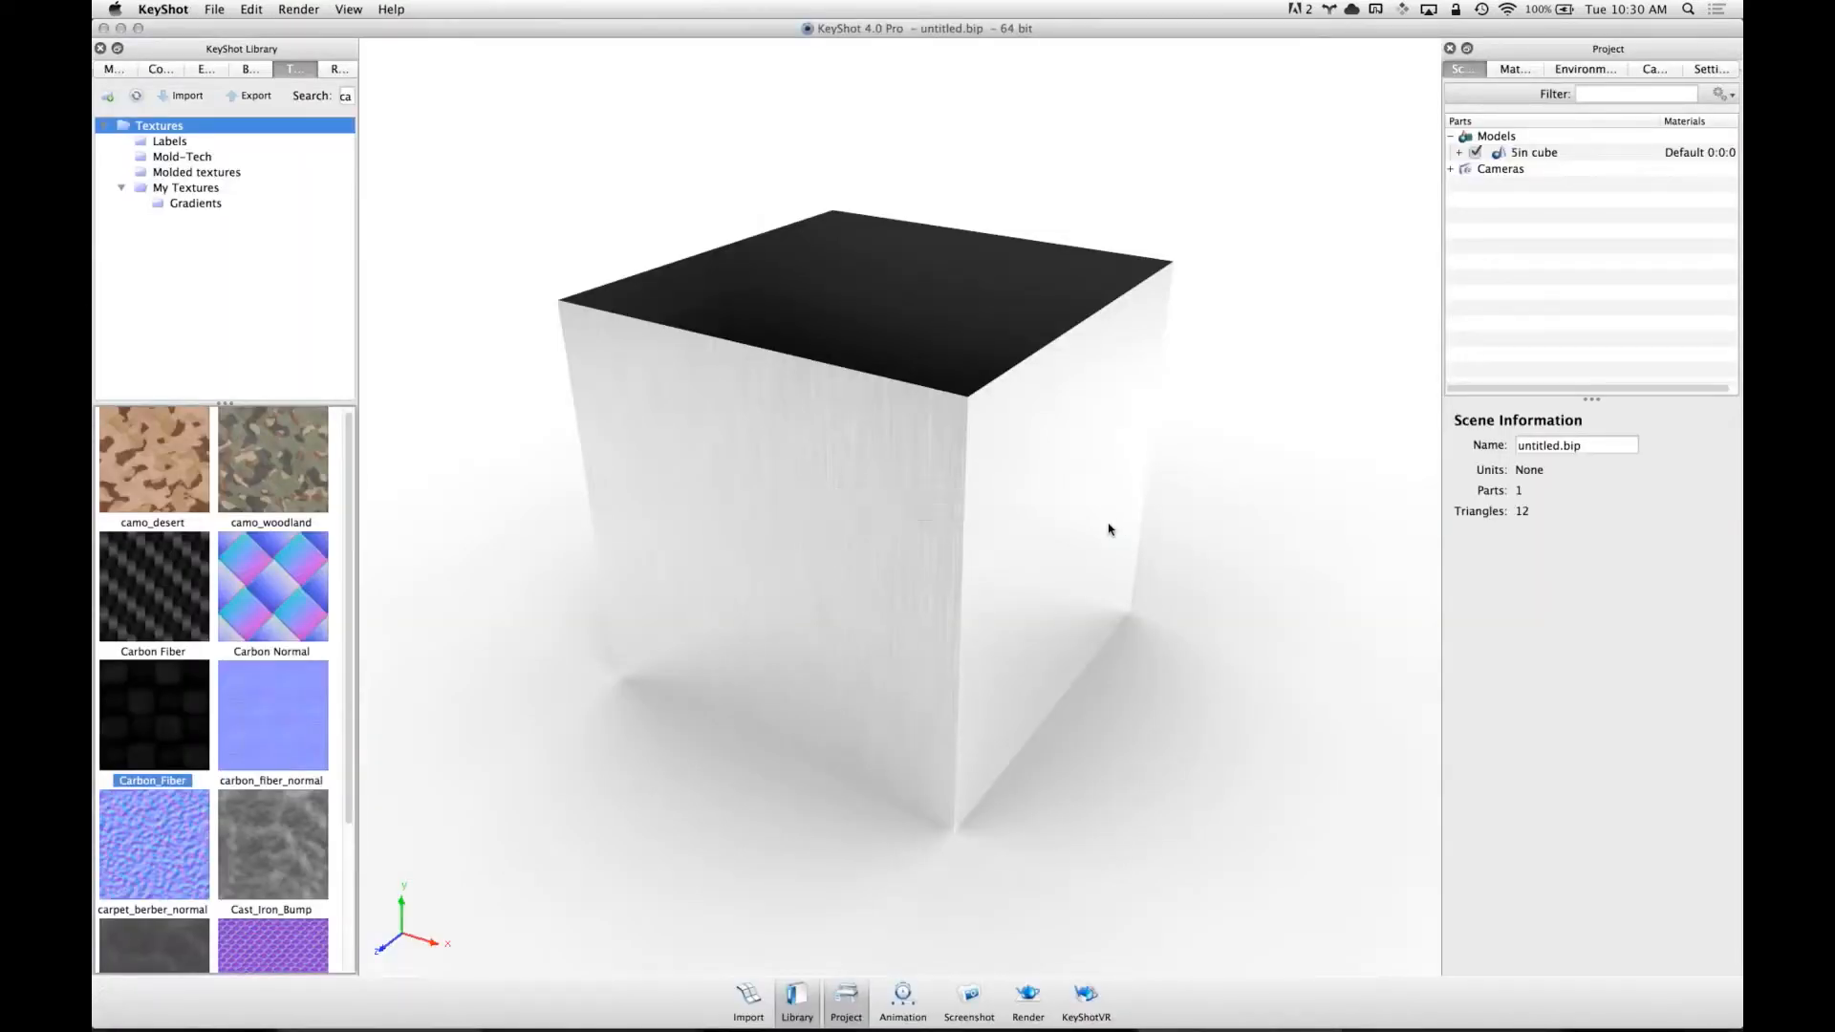
double_click(1012, 455)
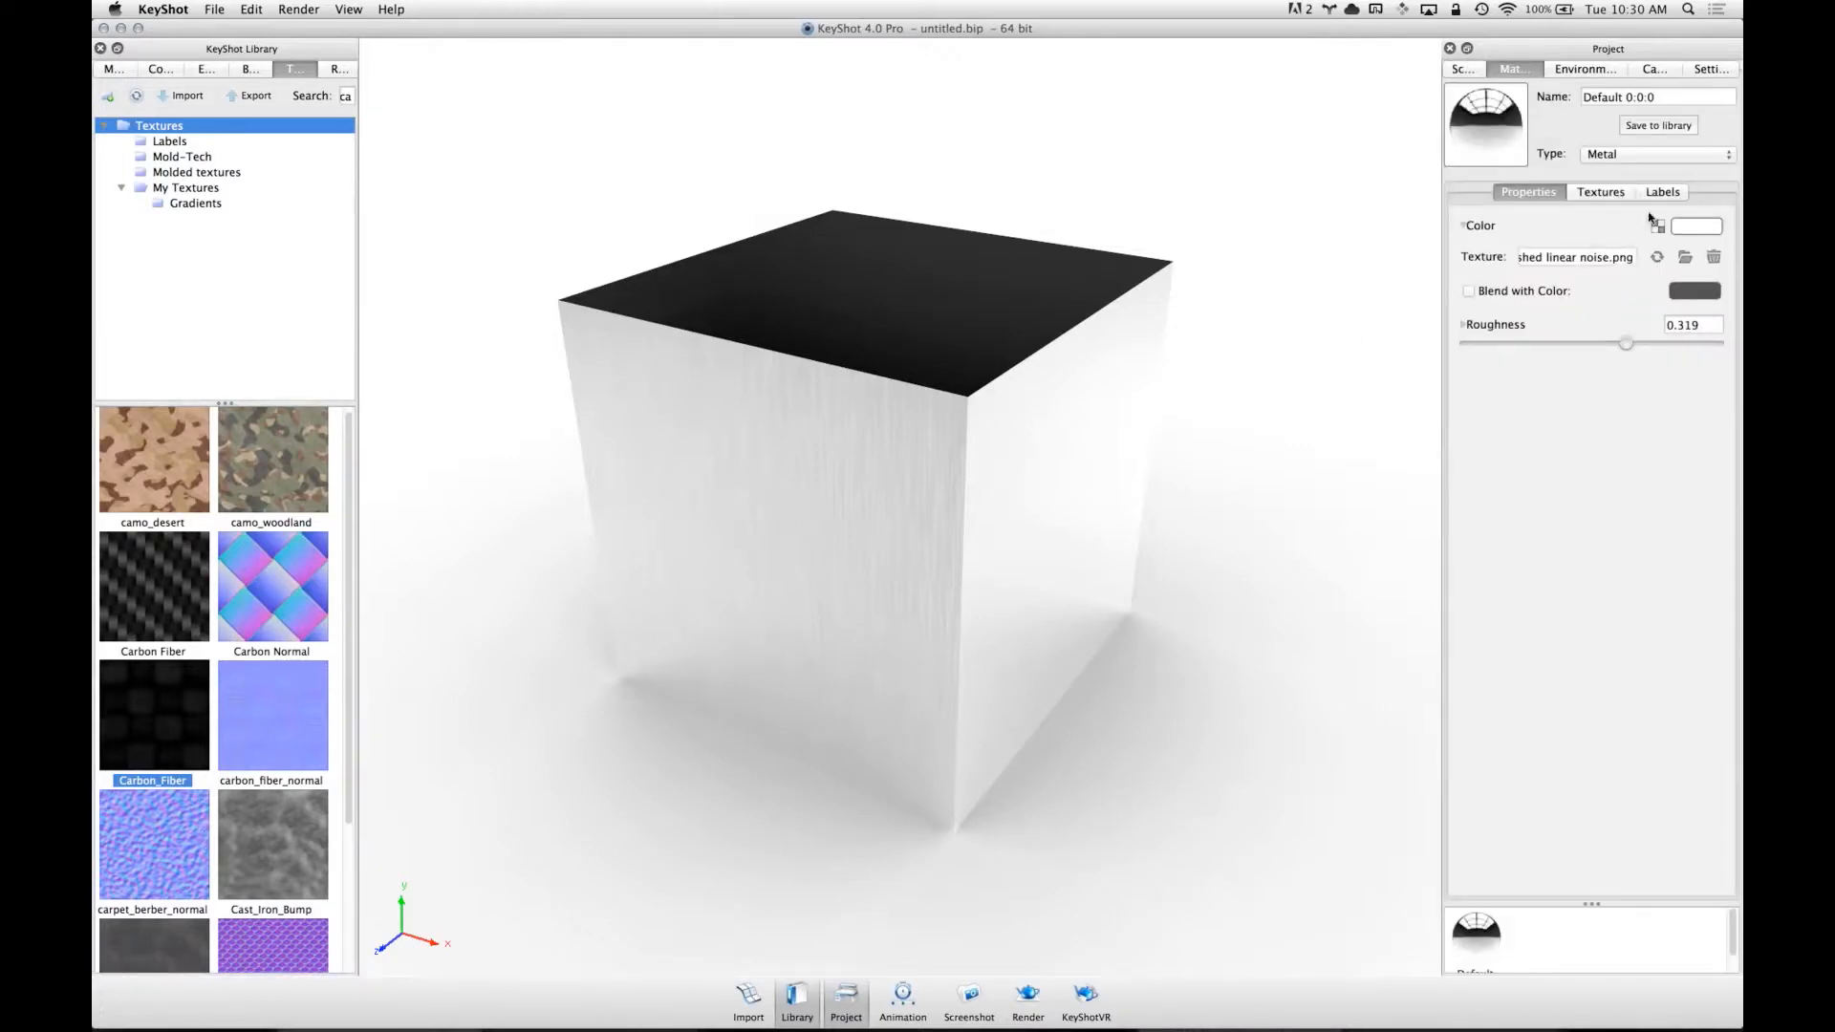
click(1598, 196)
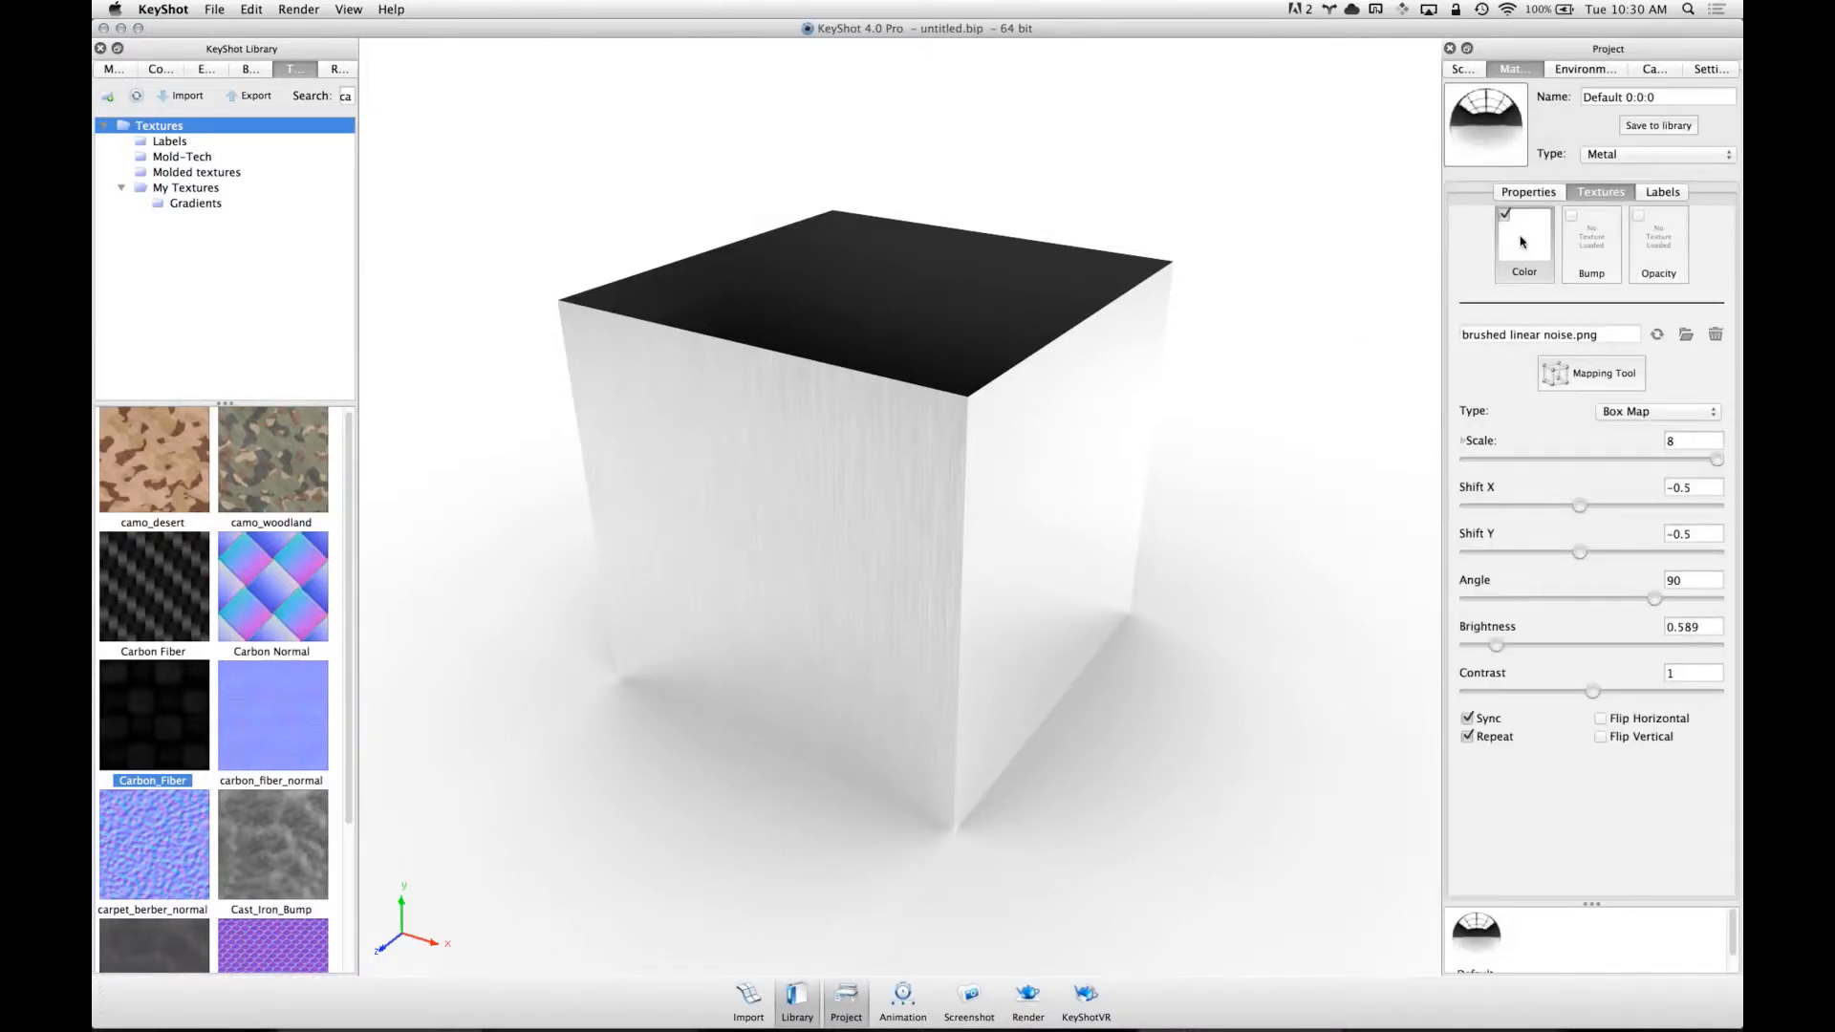
click(1715, 334)
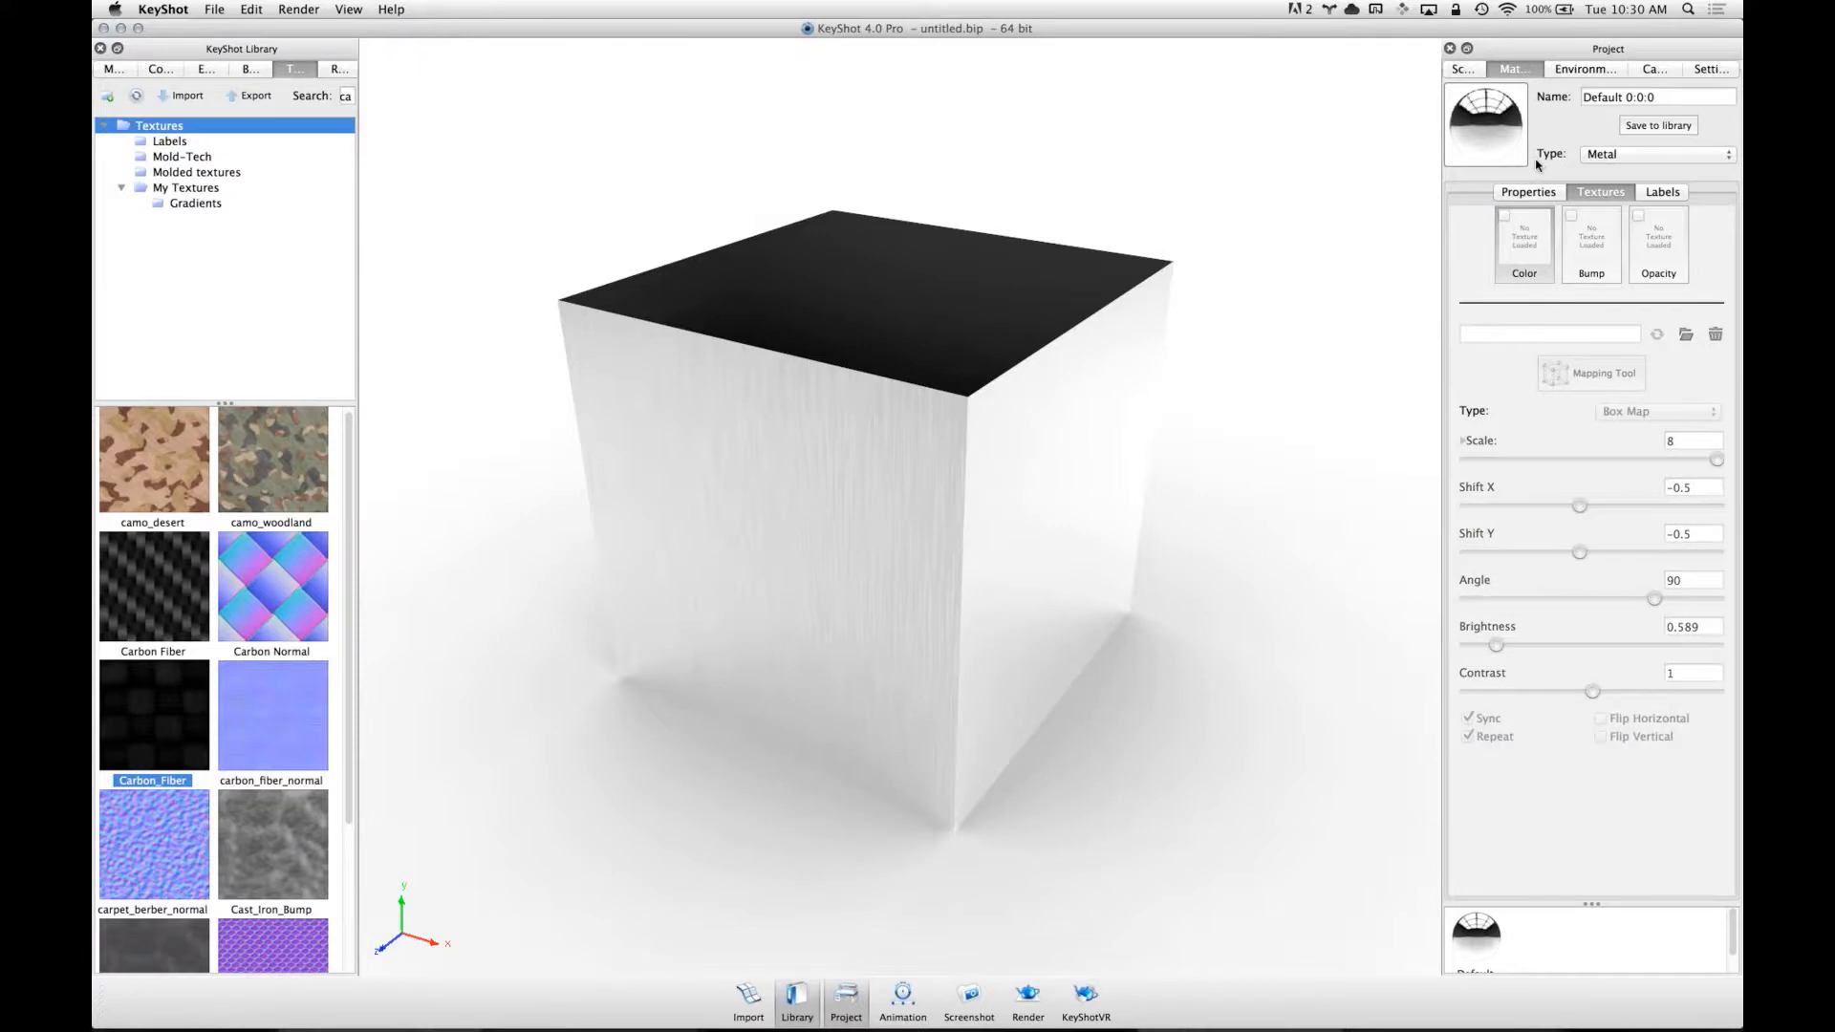
- Change the cube's material type from Metal to Plastic
drag(847, 521, 971, 512)
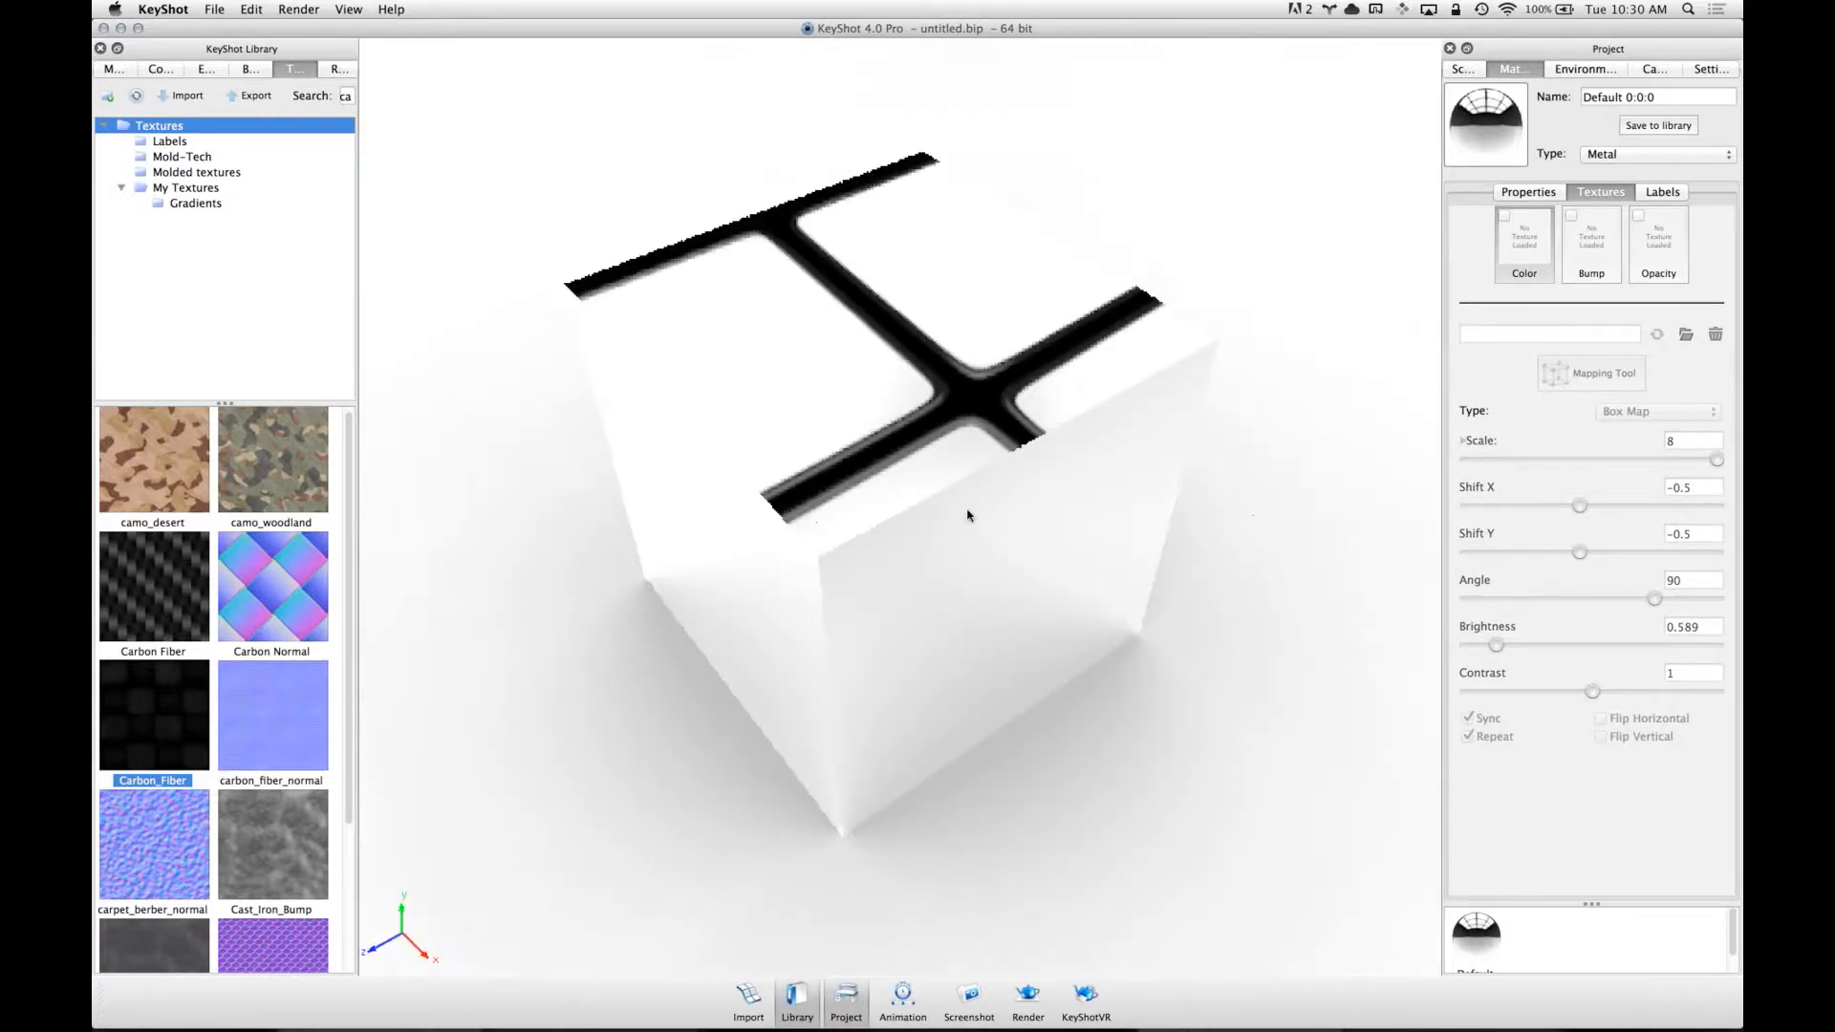
click(1679, 157)
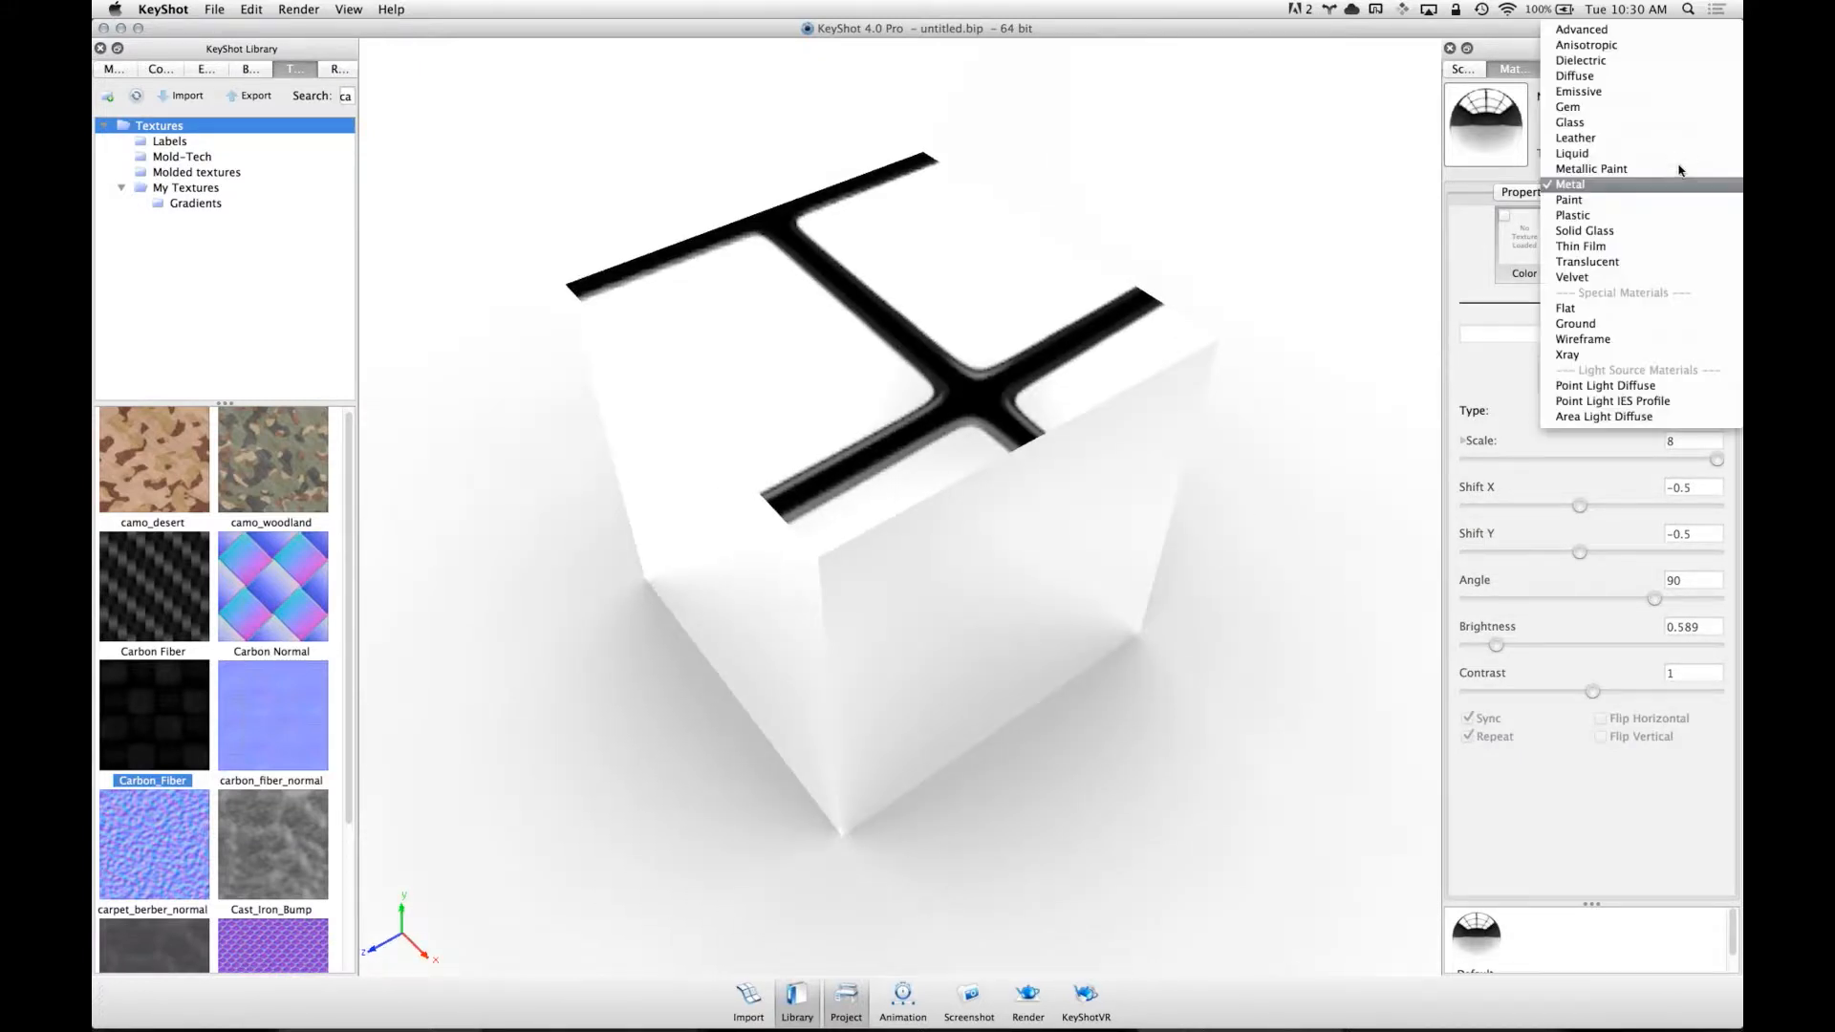
click(1612, 217)
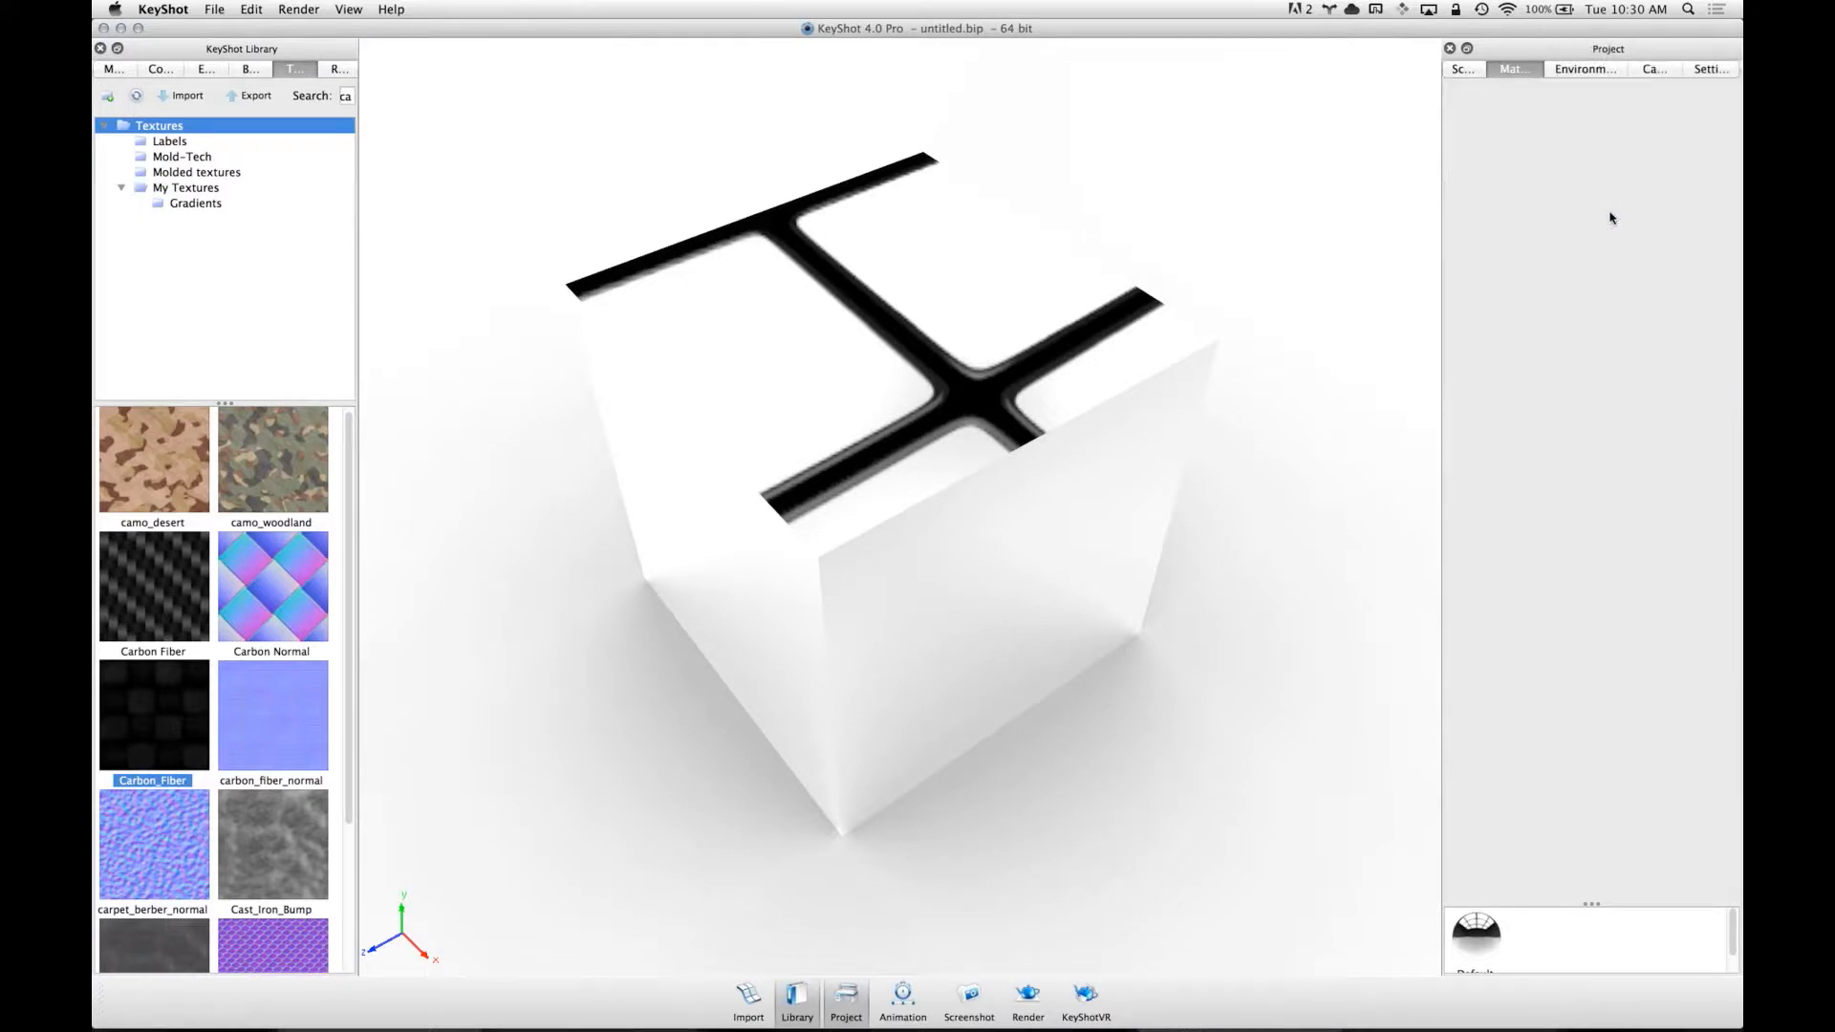
drag(870, 528, 860, 459)
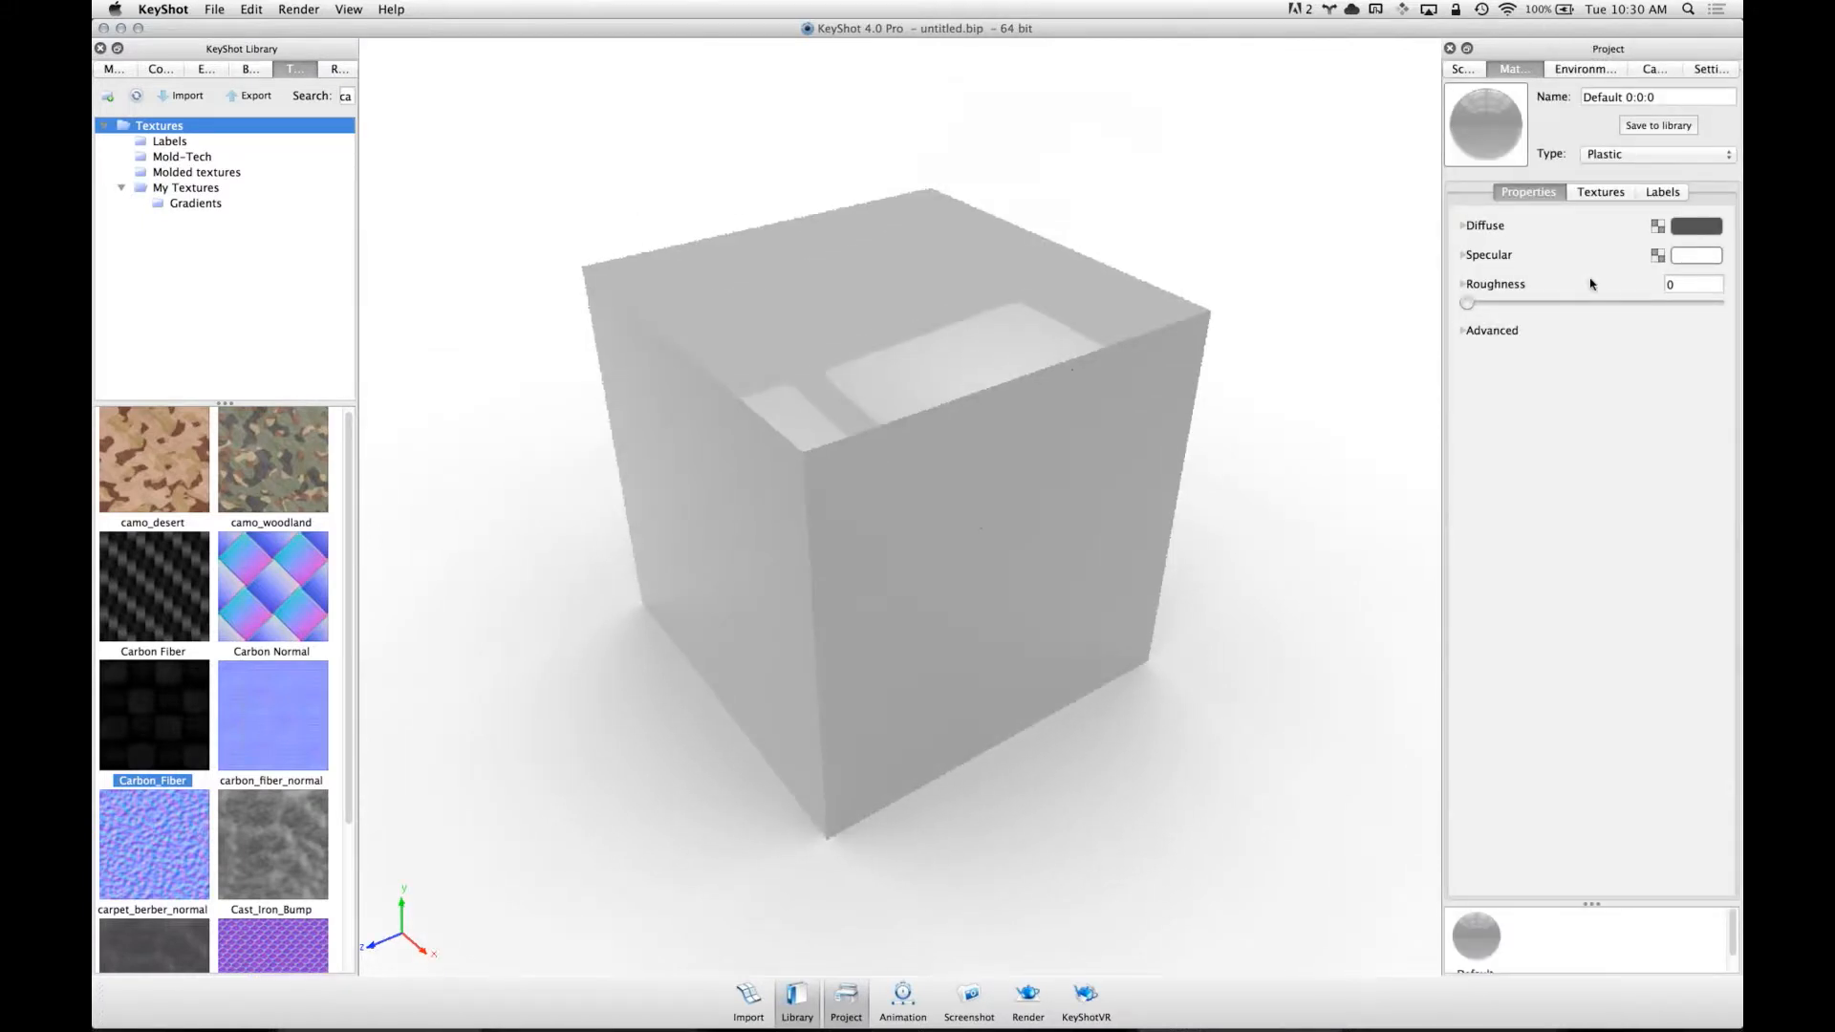
- Set the plastic's diffuse color to black (RGB 0, 0, 0) and its specular color to white (RGB 255, 255, 255)
click(1685, 226)
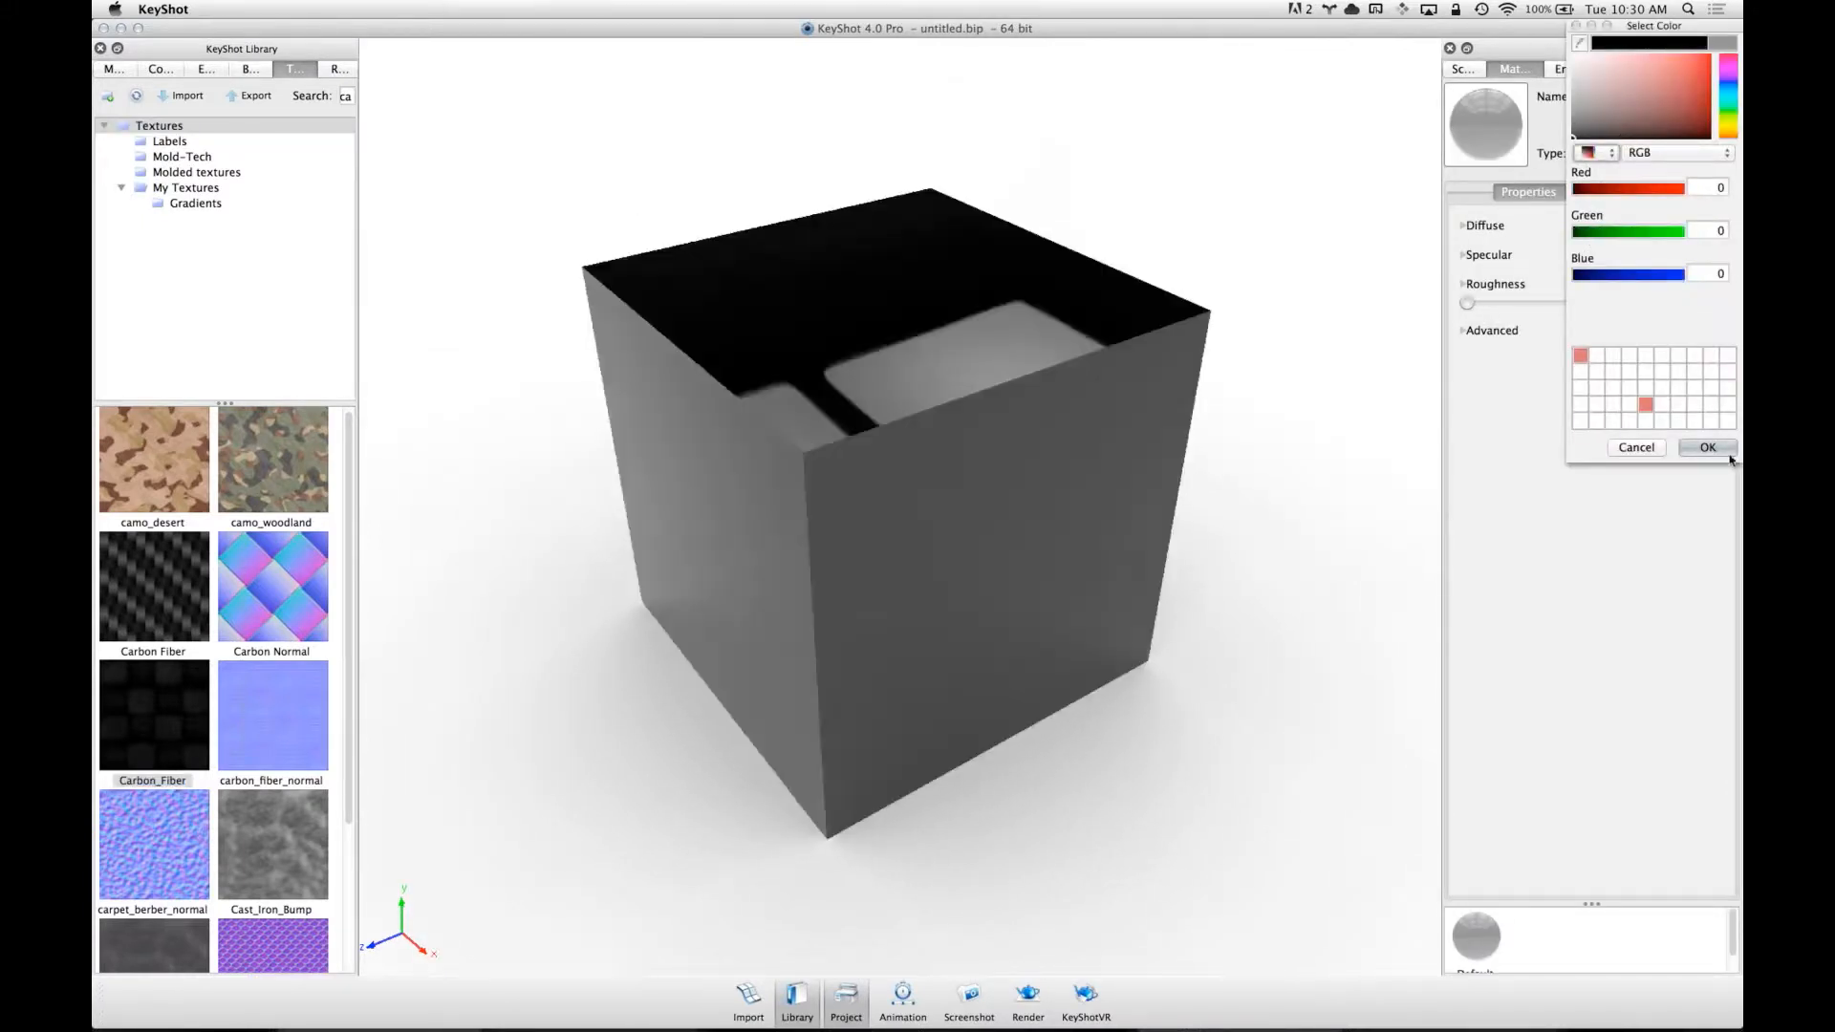
click(1707, 447)
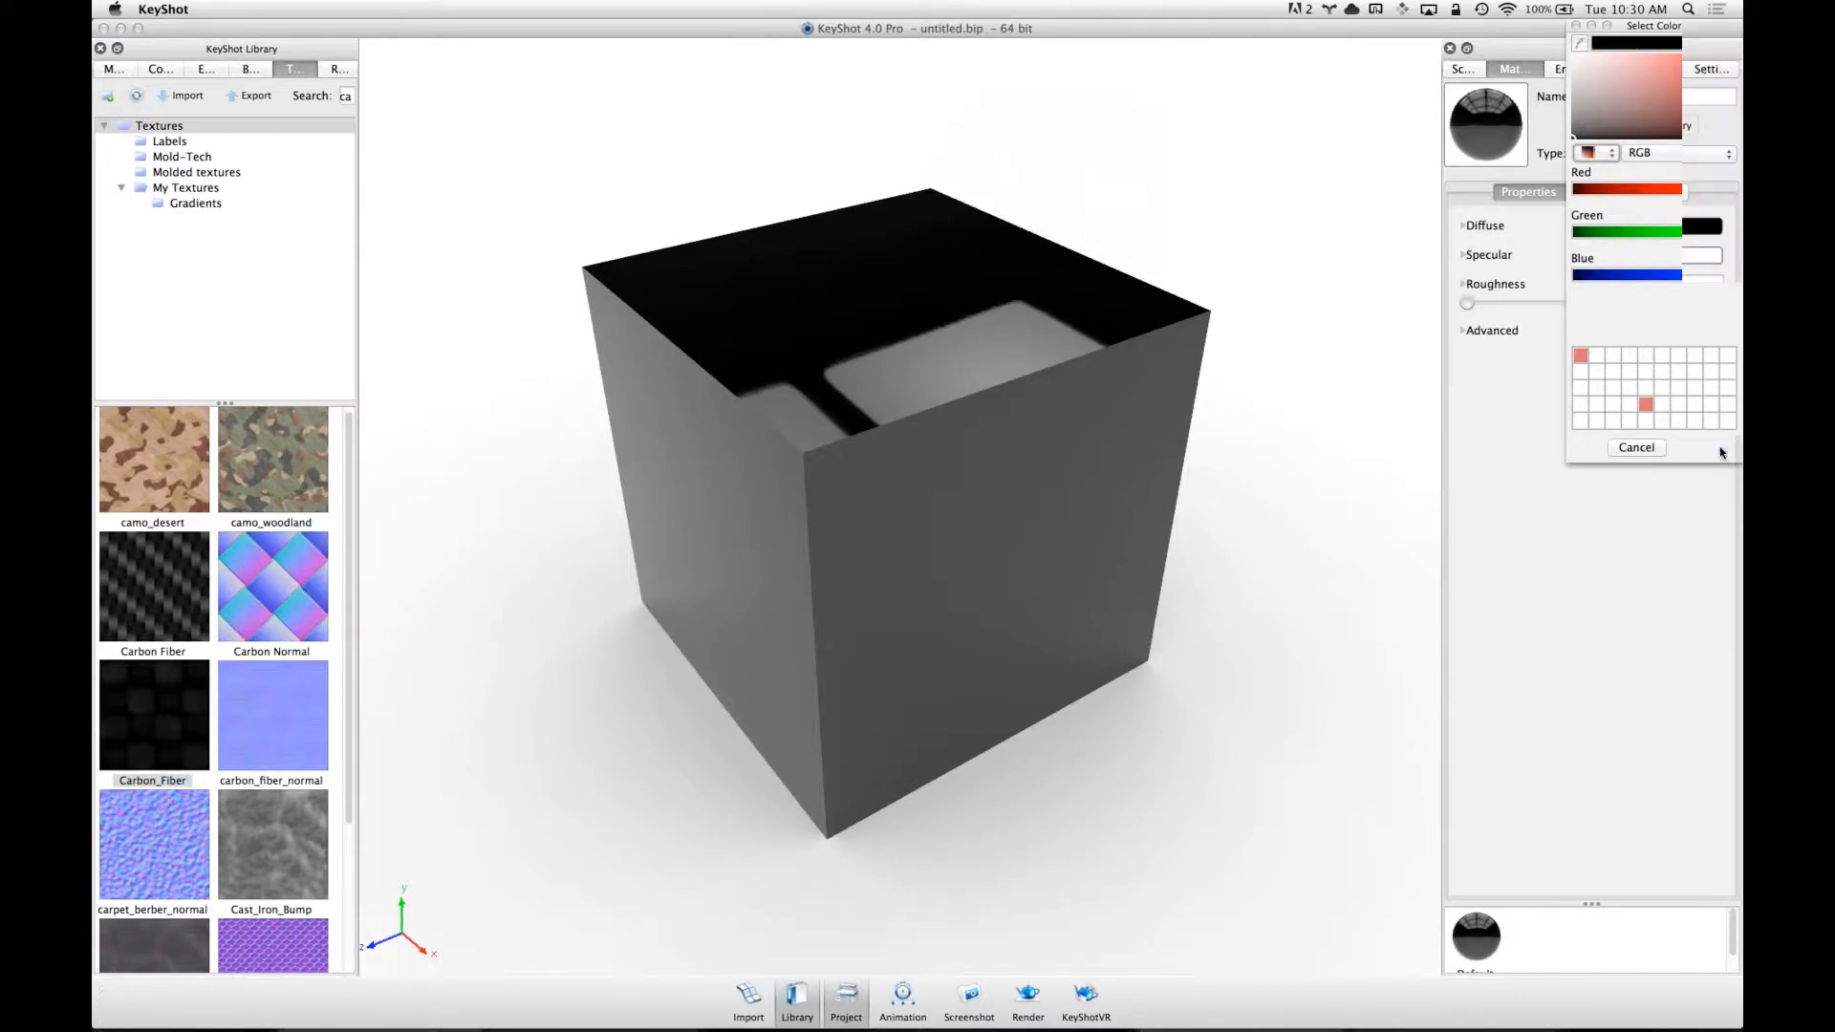
click(1690, 258)
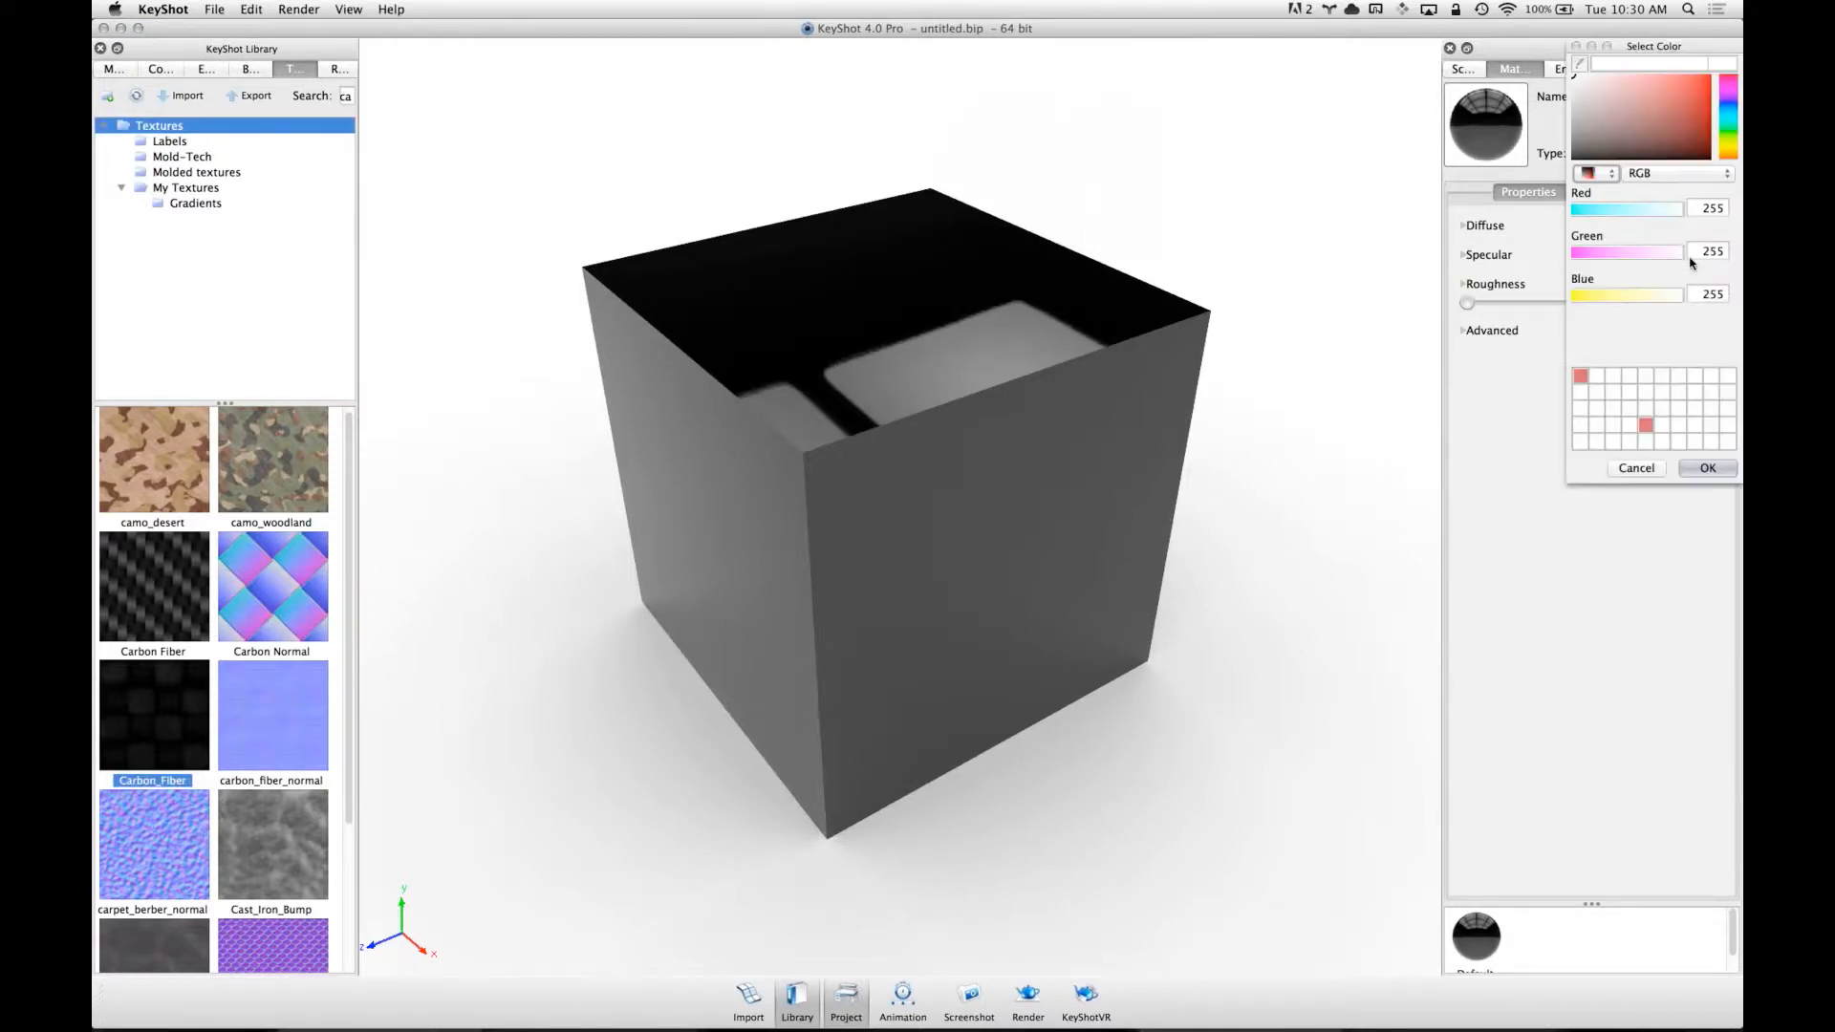
click(1573, 84)
click(1691, 469)
- Apply the Carbon Fiber texture from My Textures to the cube as its color texture
drag(934, 545, 1141, 381)
click(1601, 192)
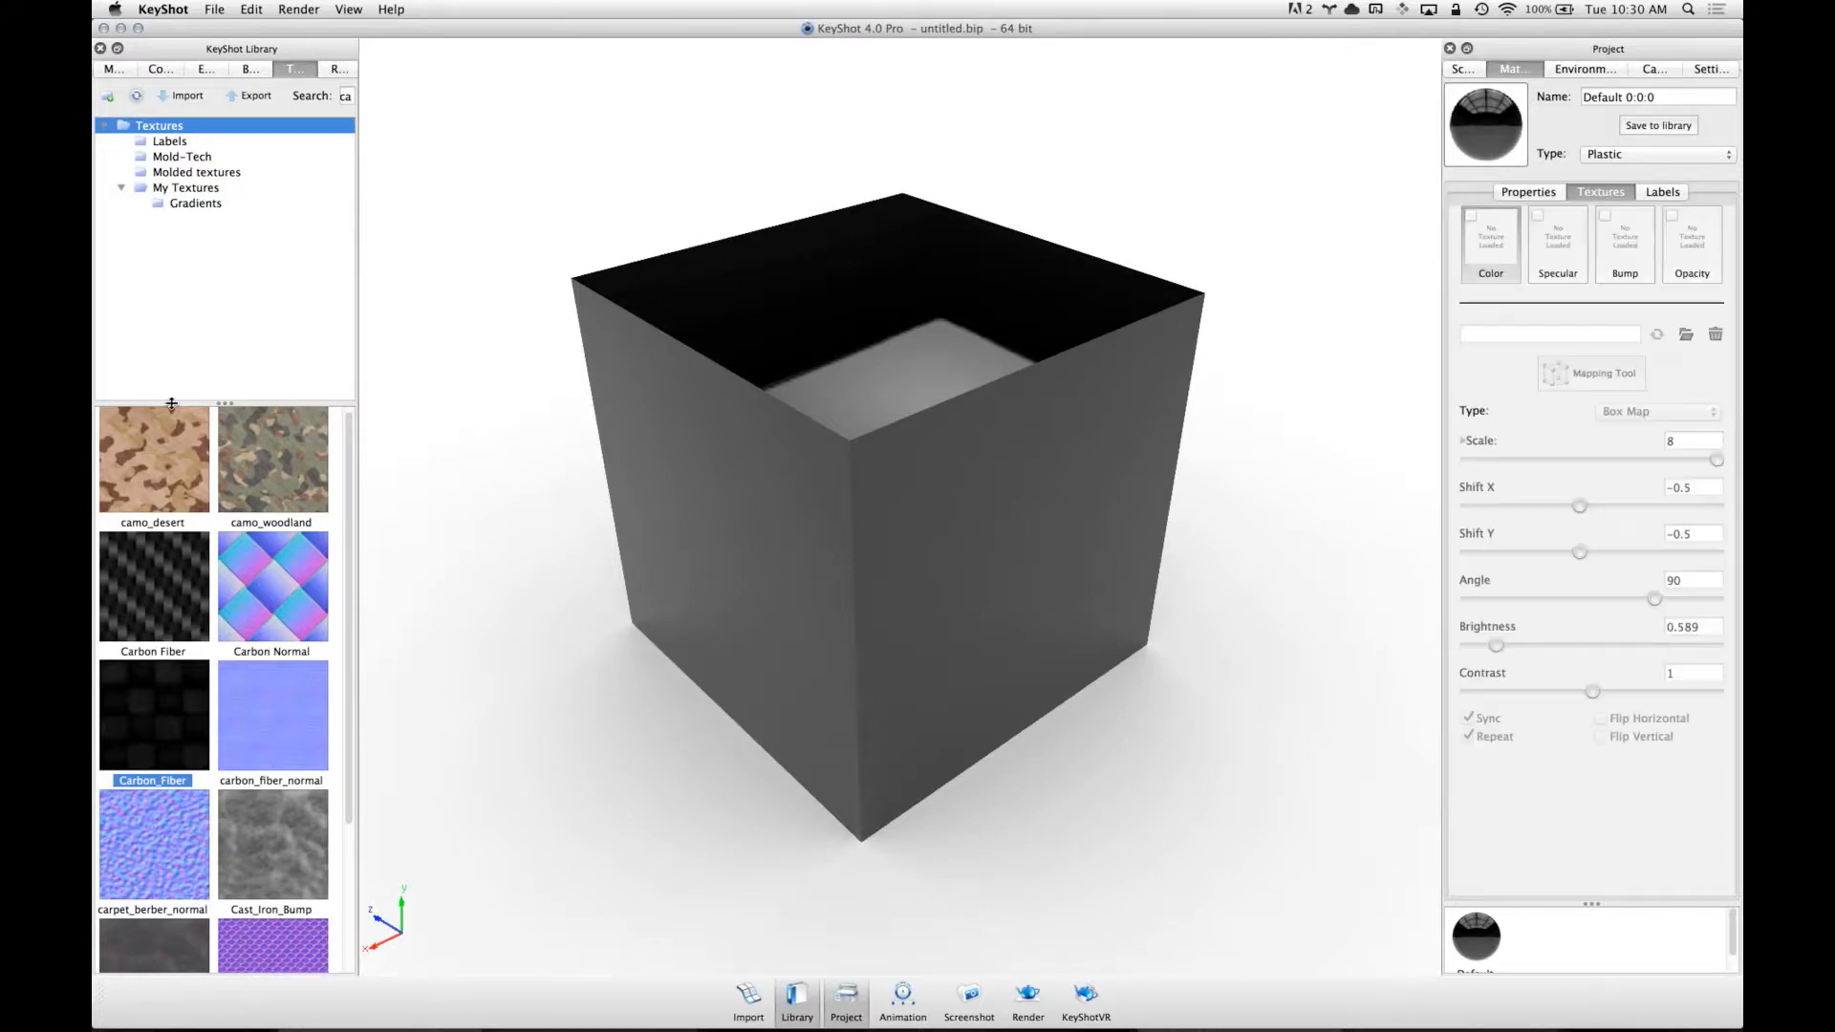
click(198, 190)
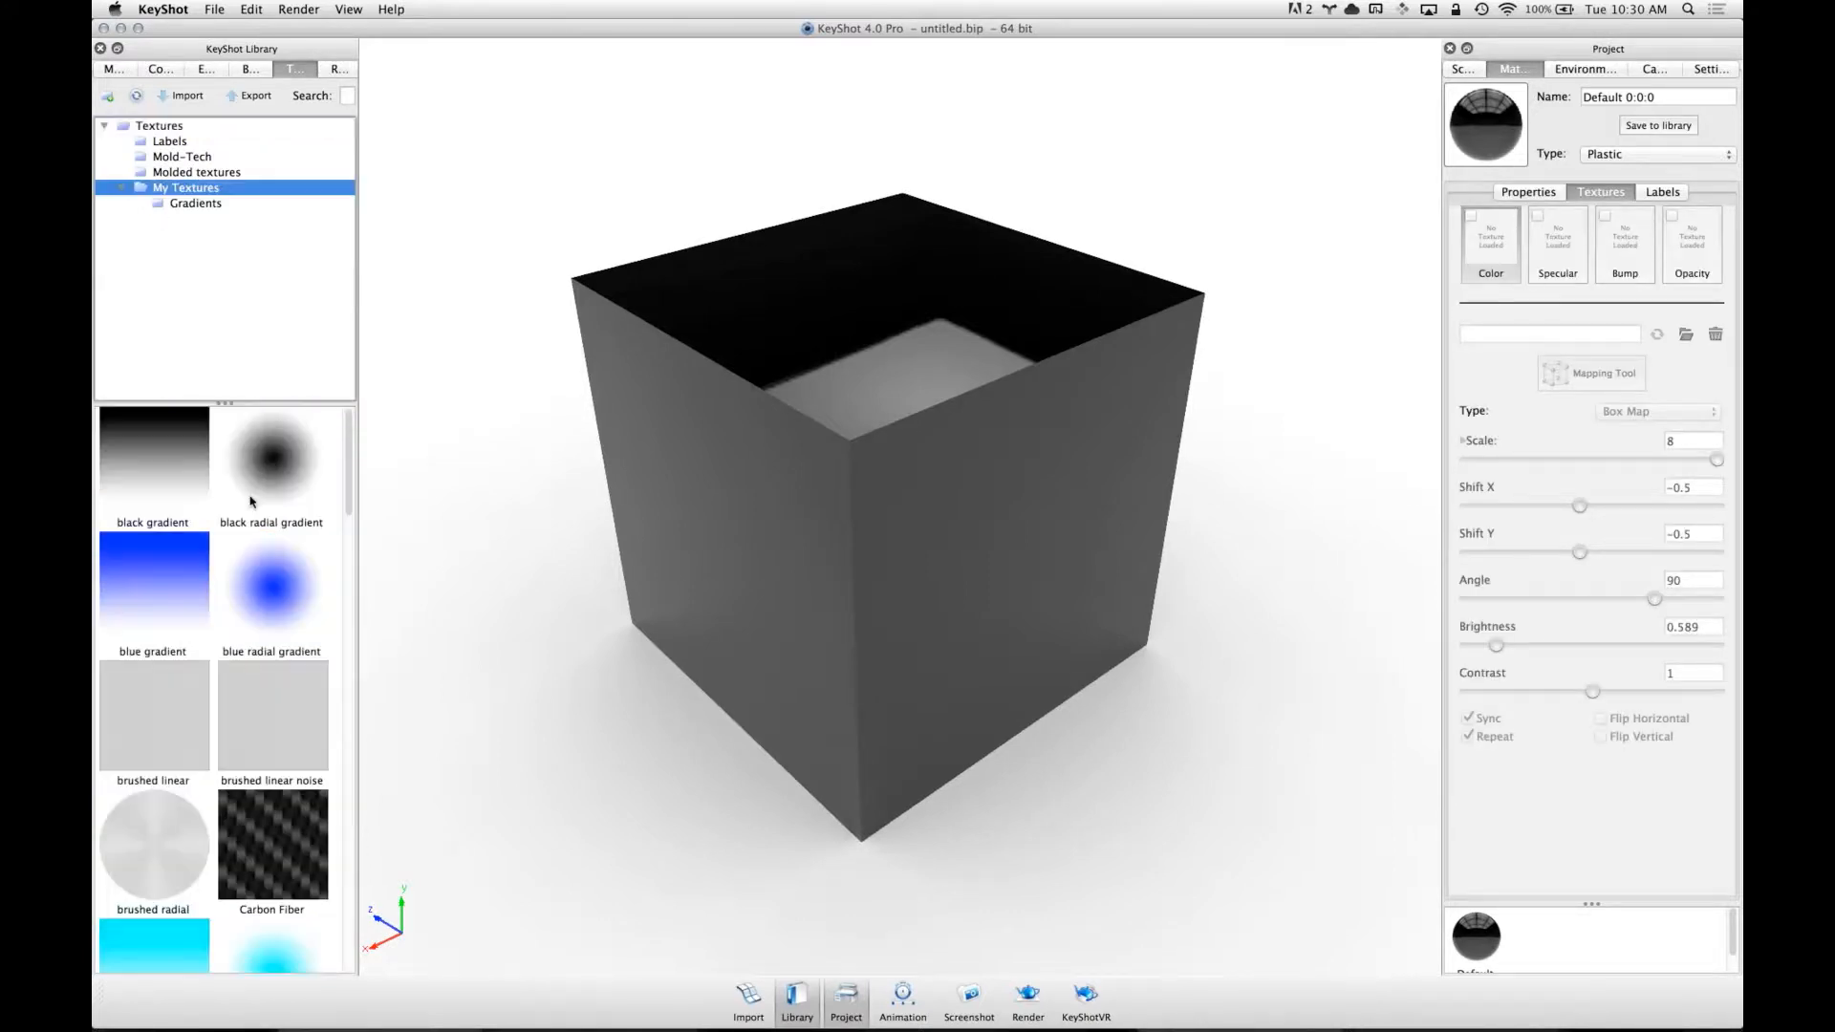
scroll(344, 480, down, 2)
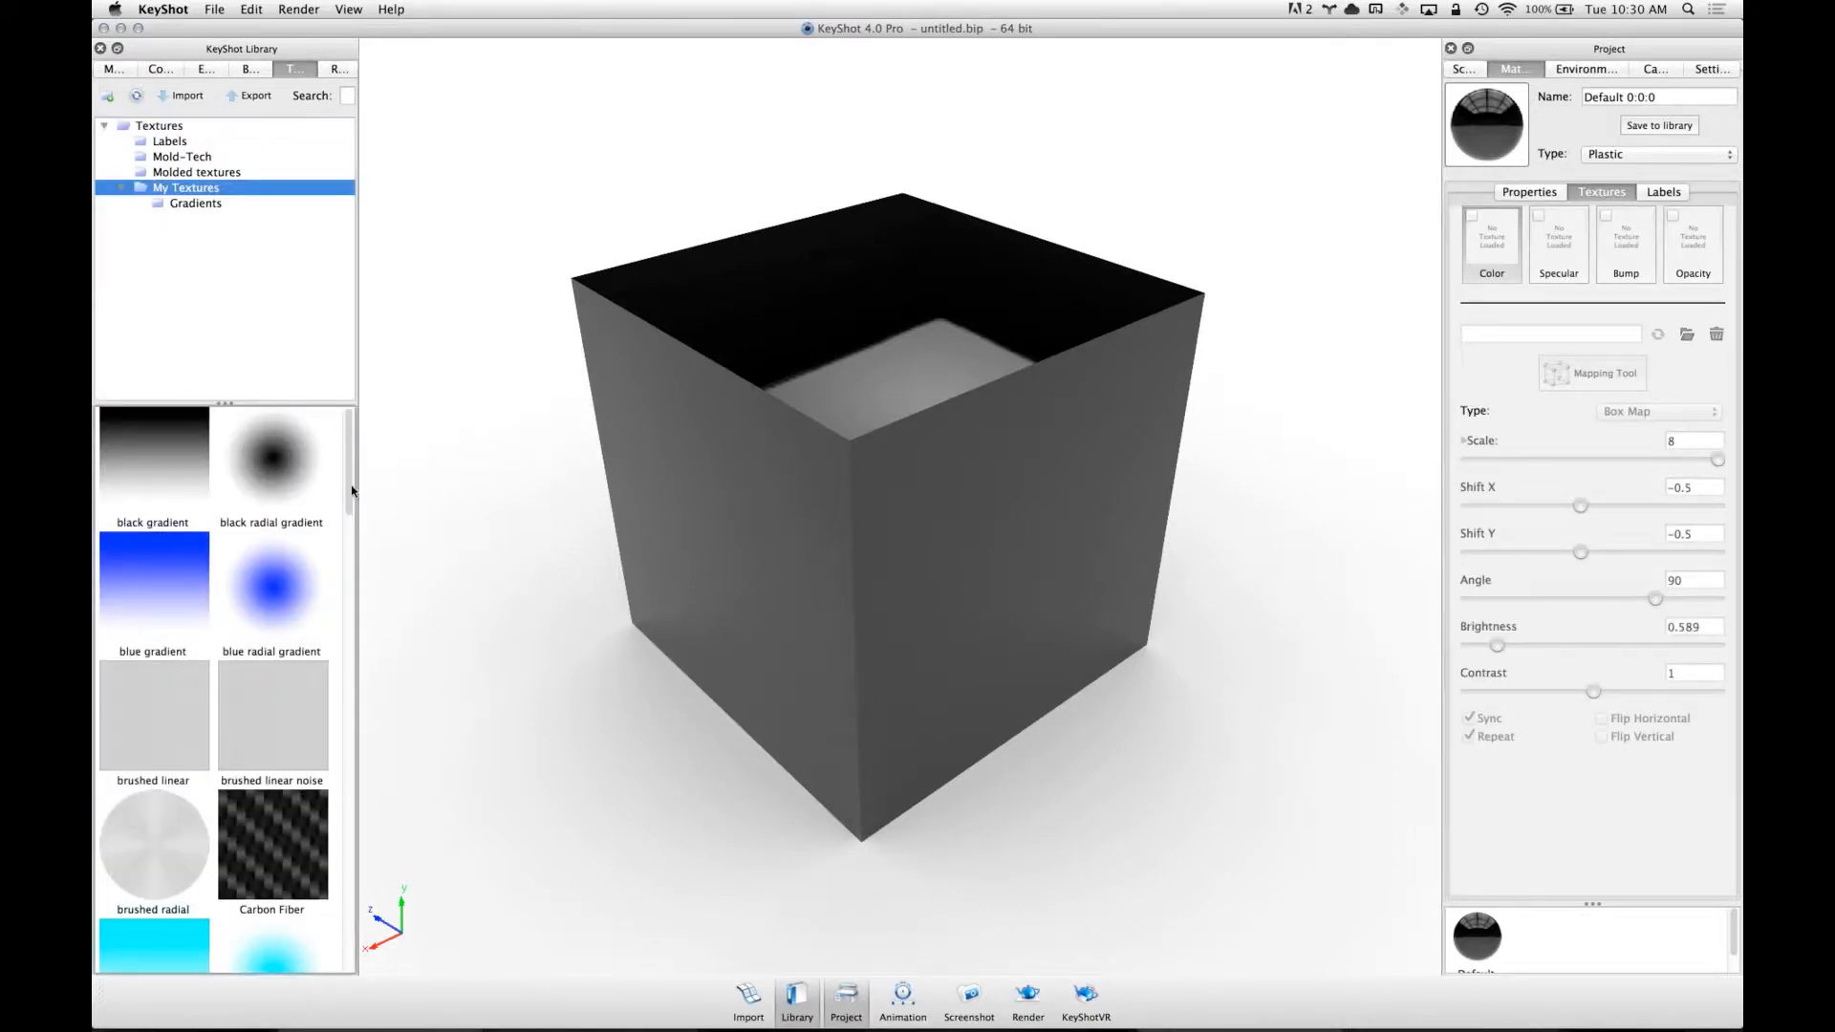
click(258, 754)
key(super+Tab)
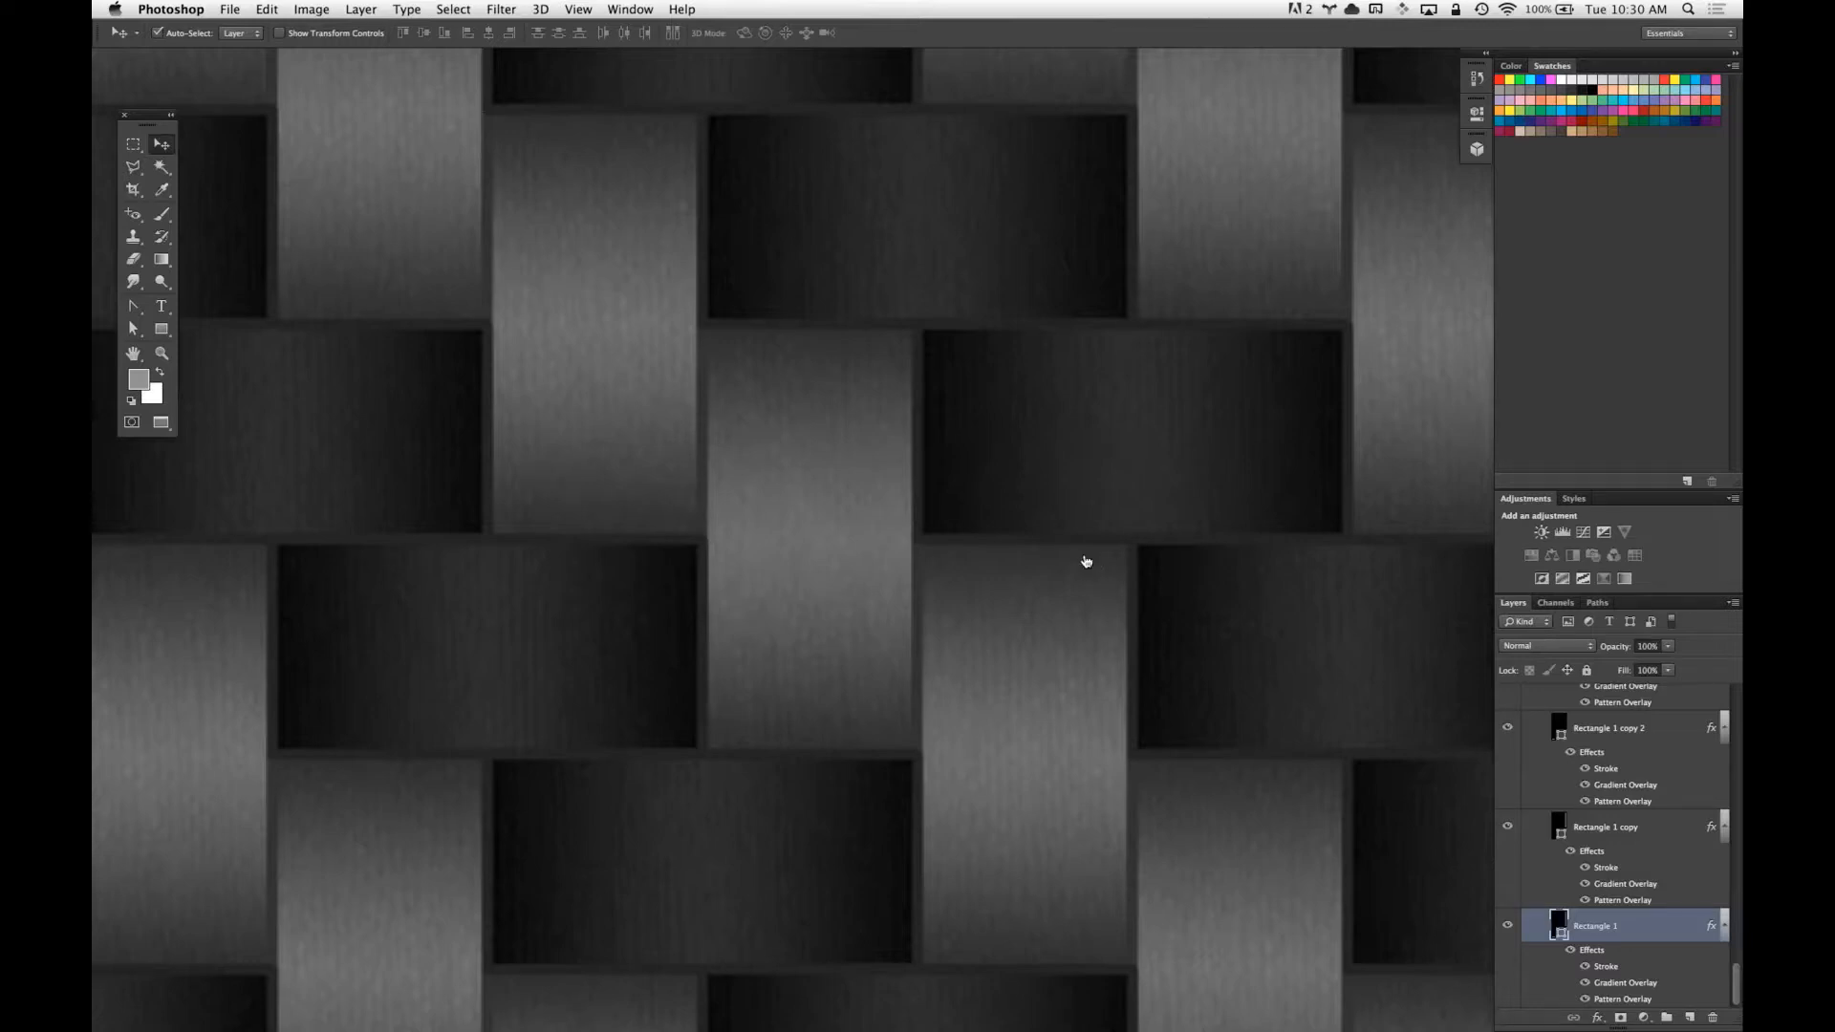
key(super+Tab)
drag(308, 727, 869, 404)
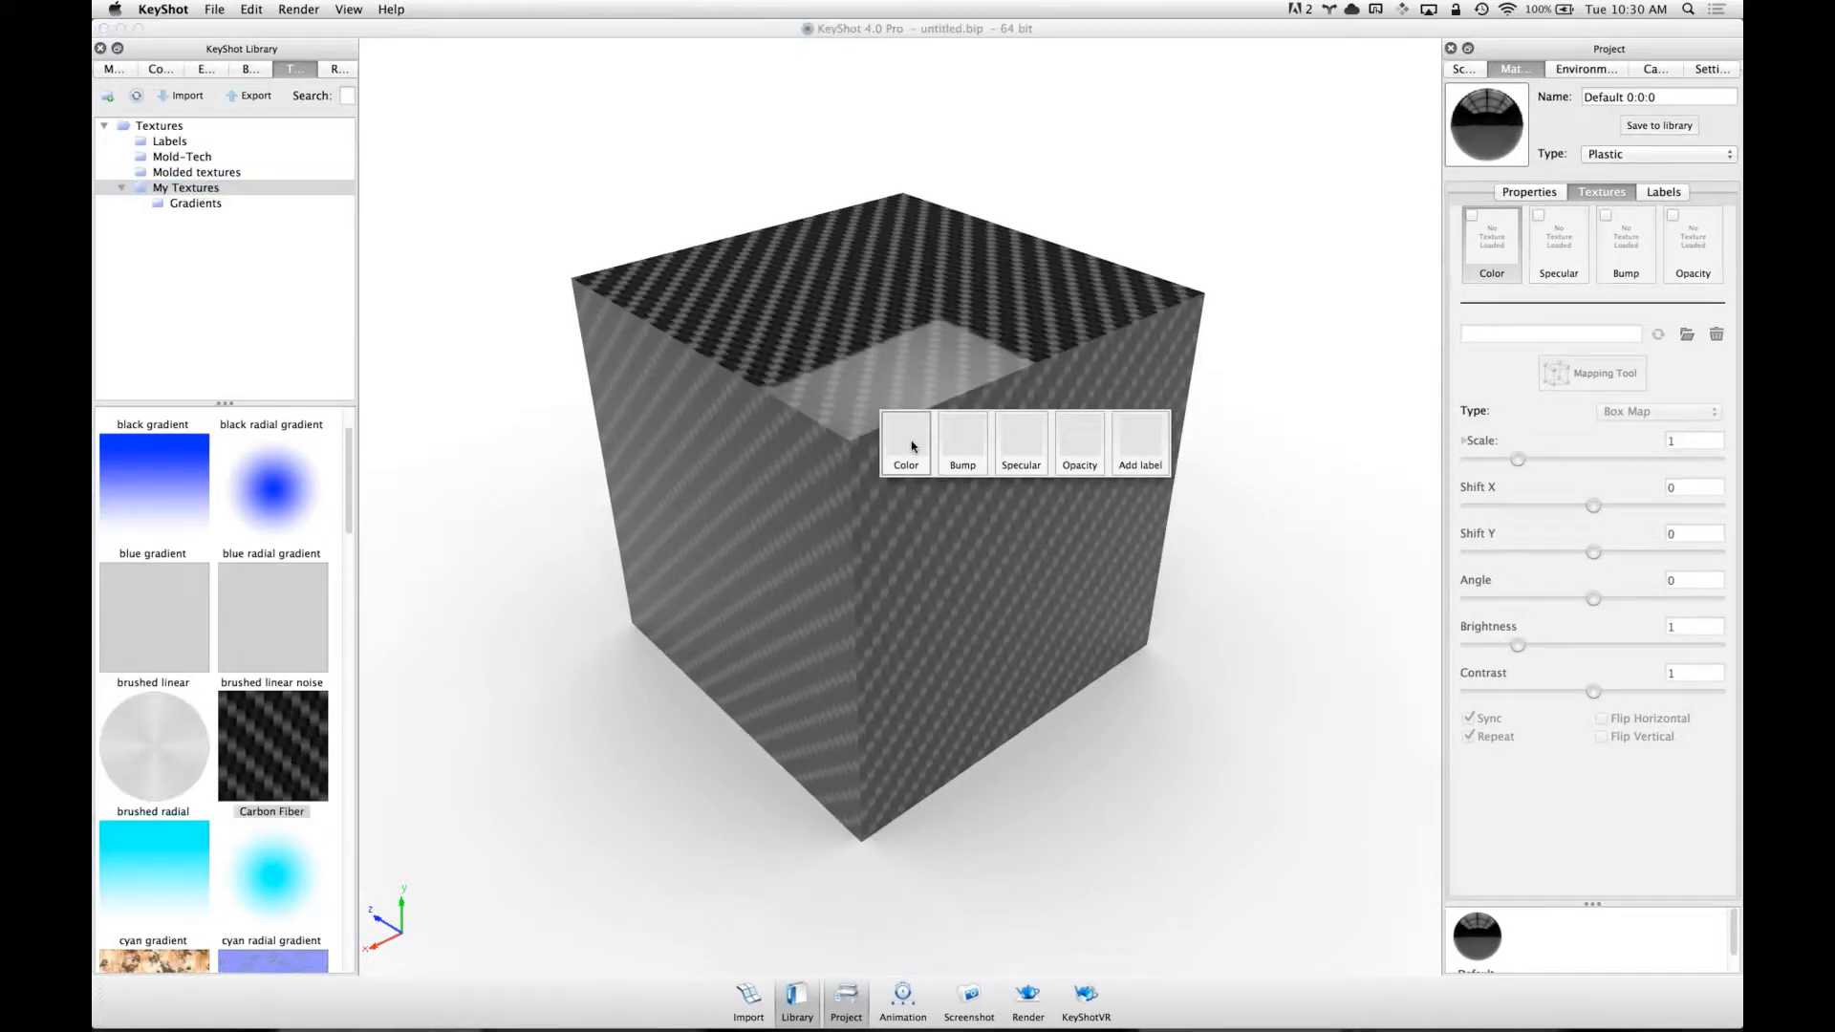
click(899, 449)
- Set the scale of the Carbon Fiber color texture to 4
drag(1017, 376, 960, 323)
scroll(862, 507, up, 10)
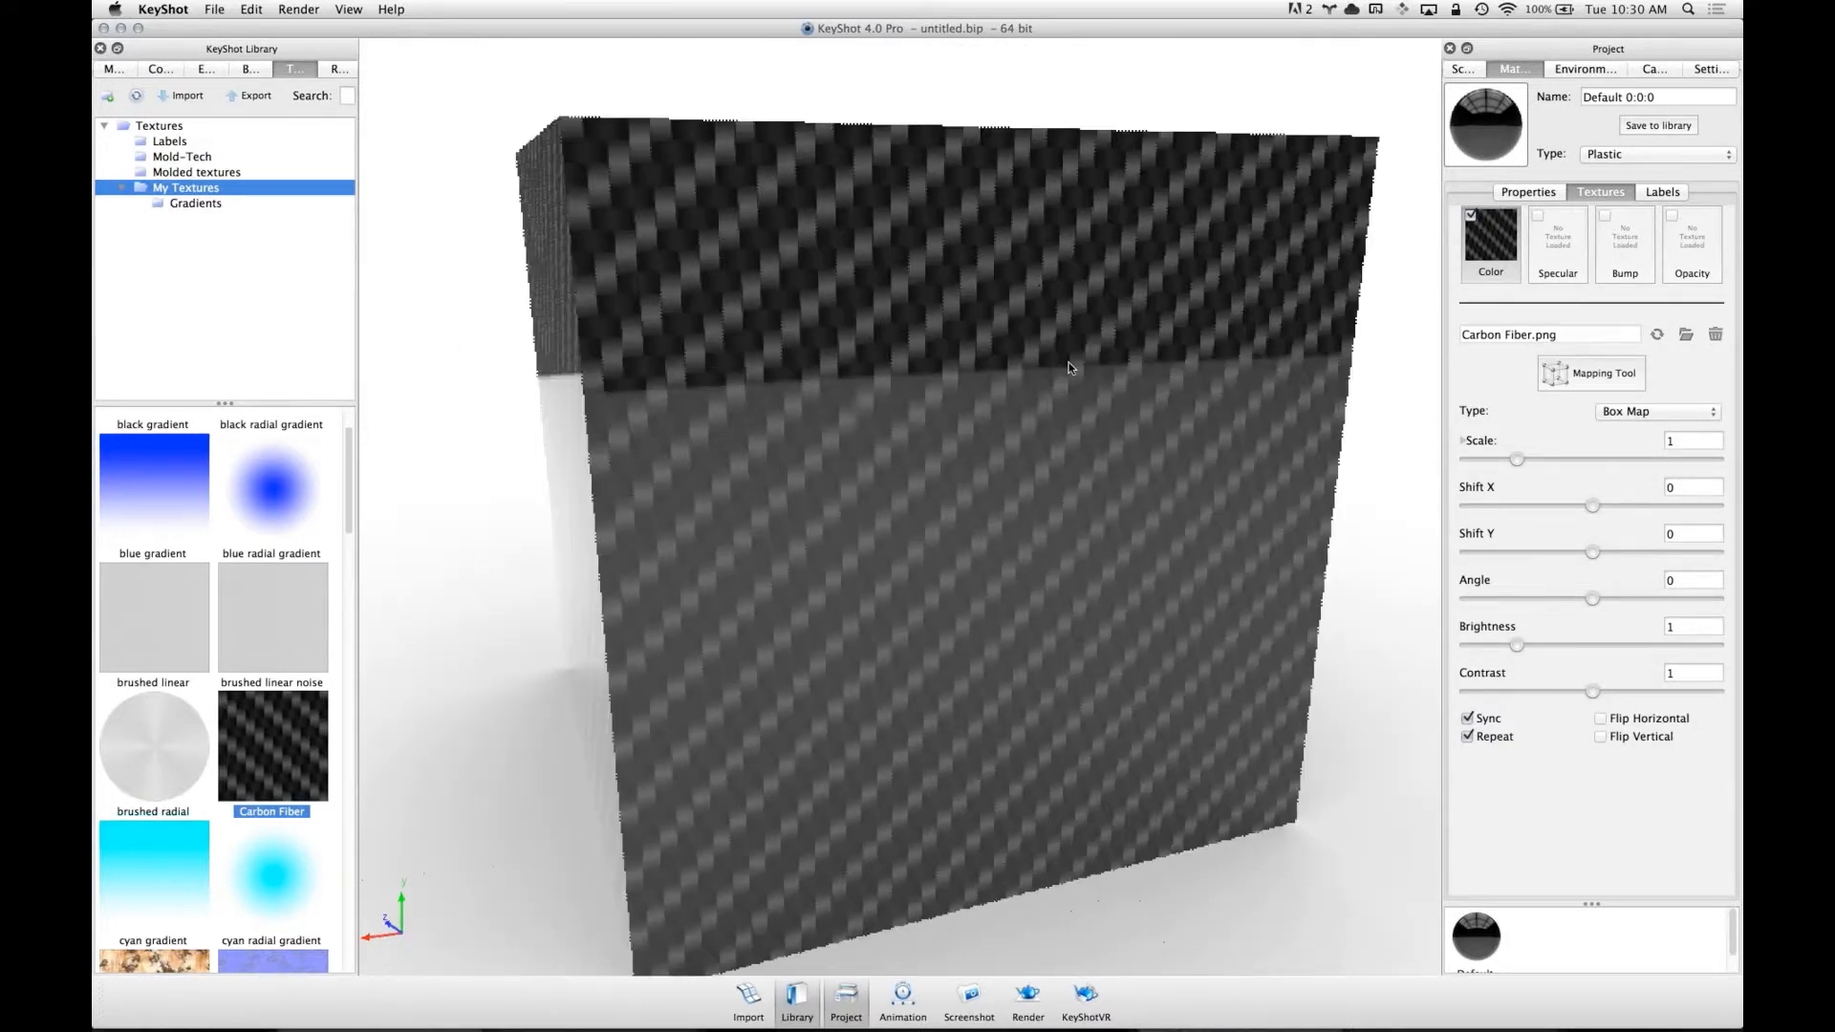
click(1671, 440)
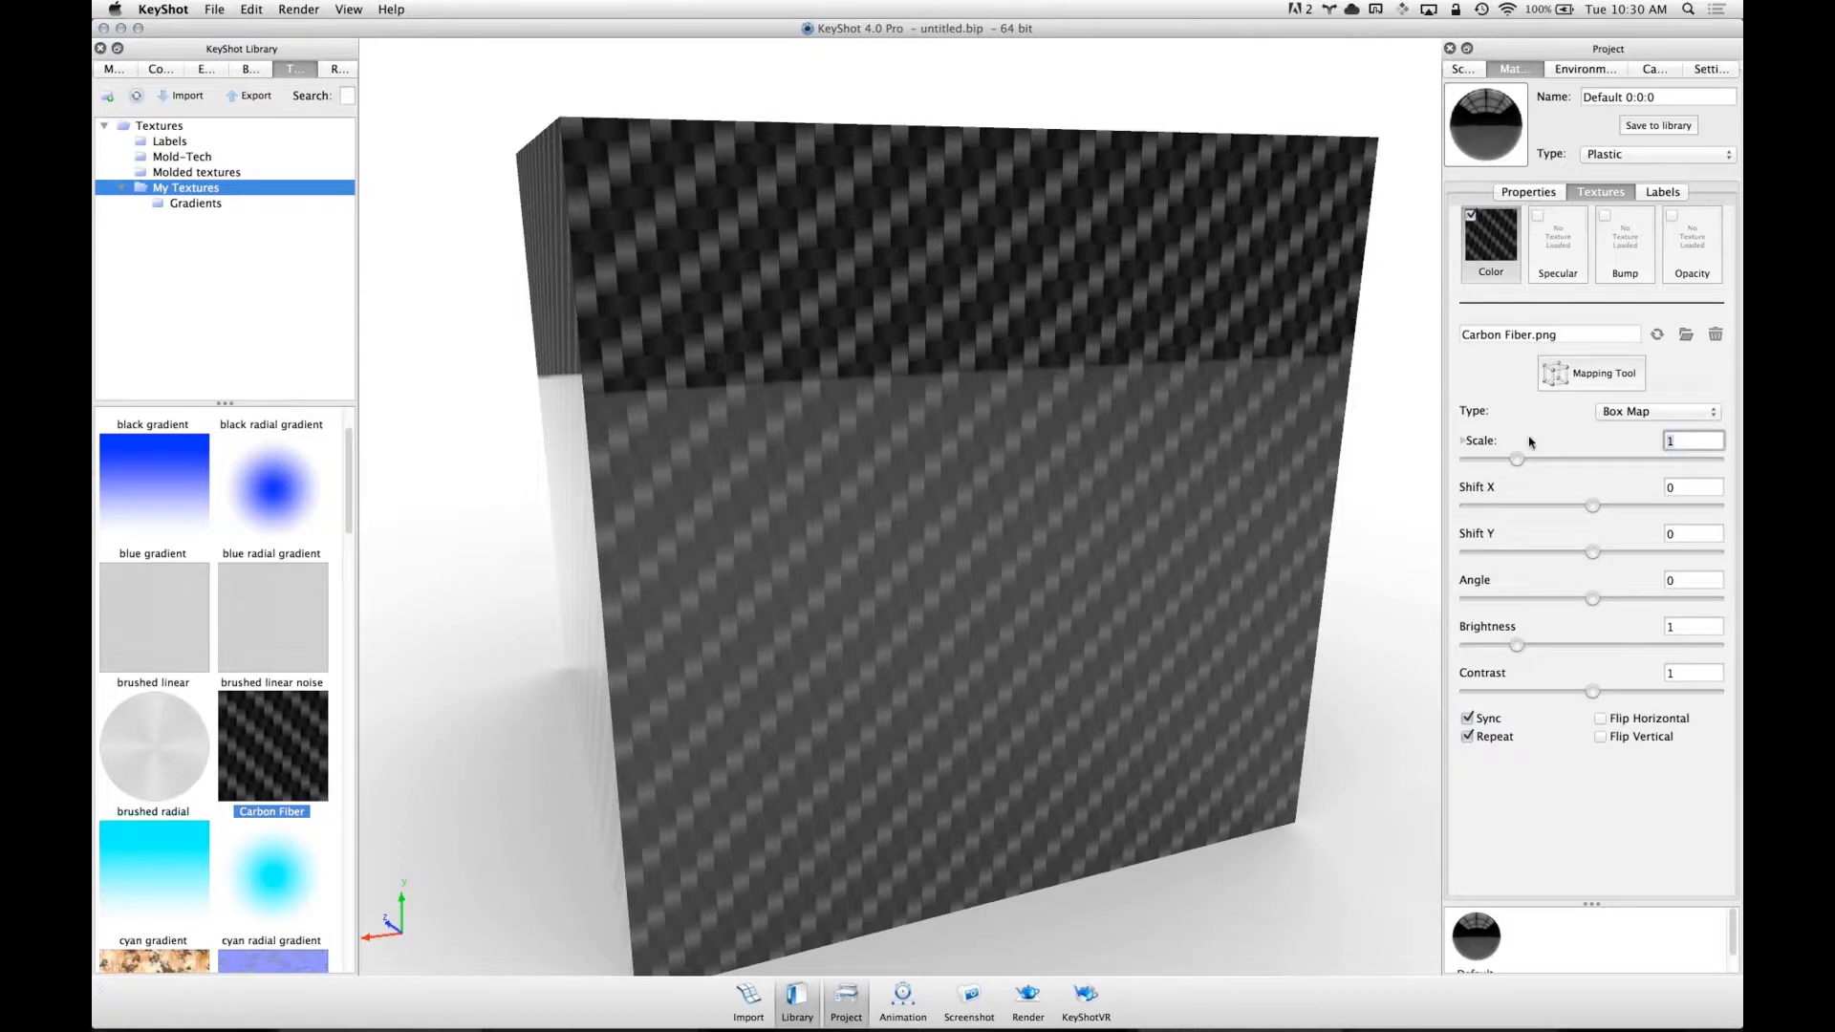
text(4)
key(Tab)
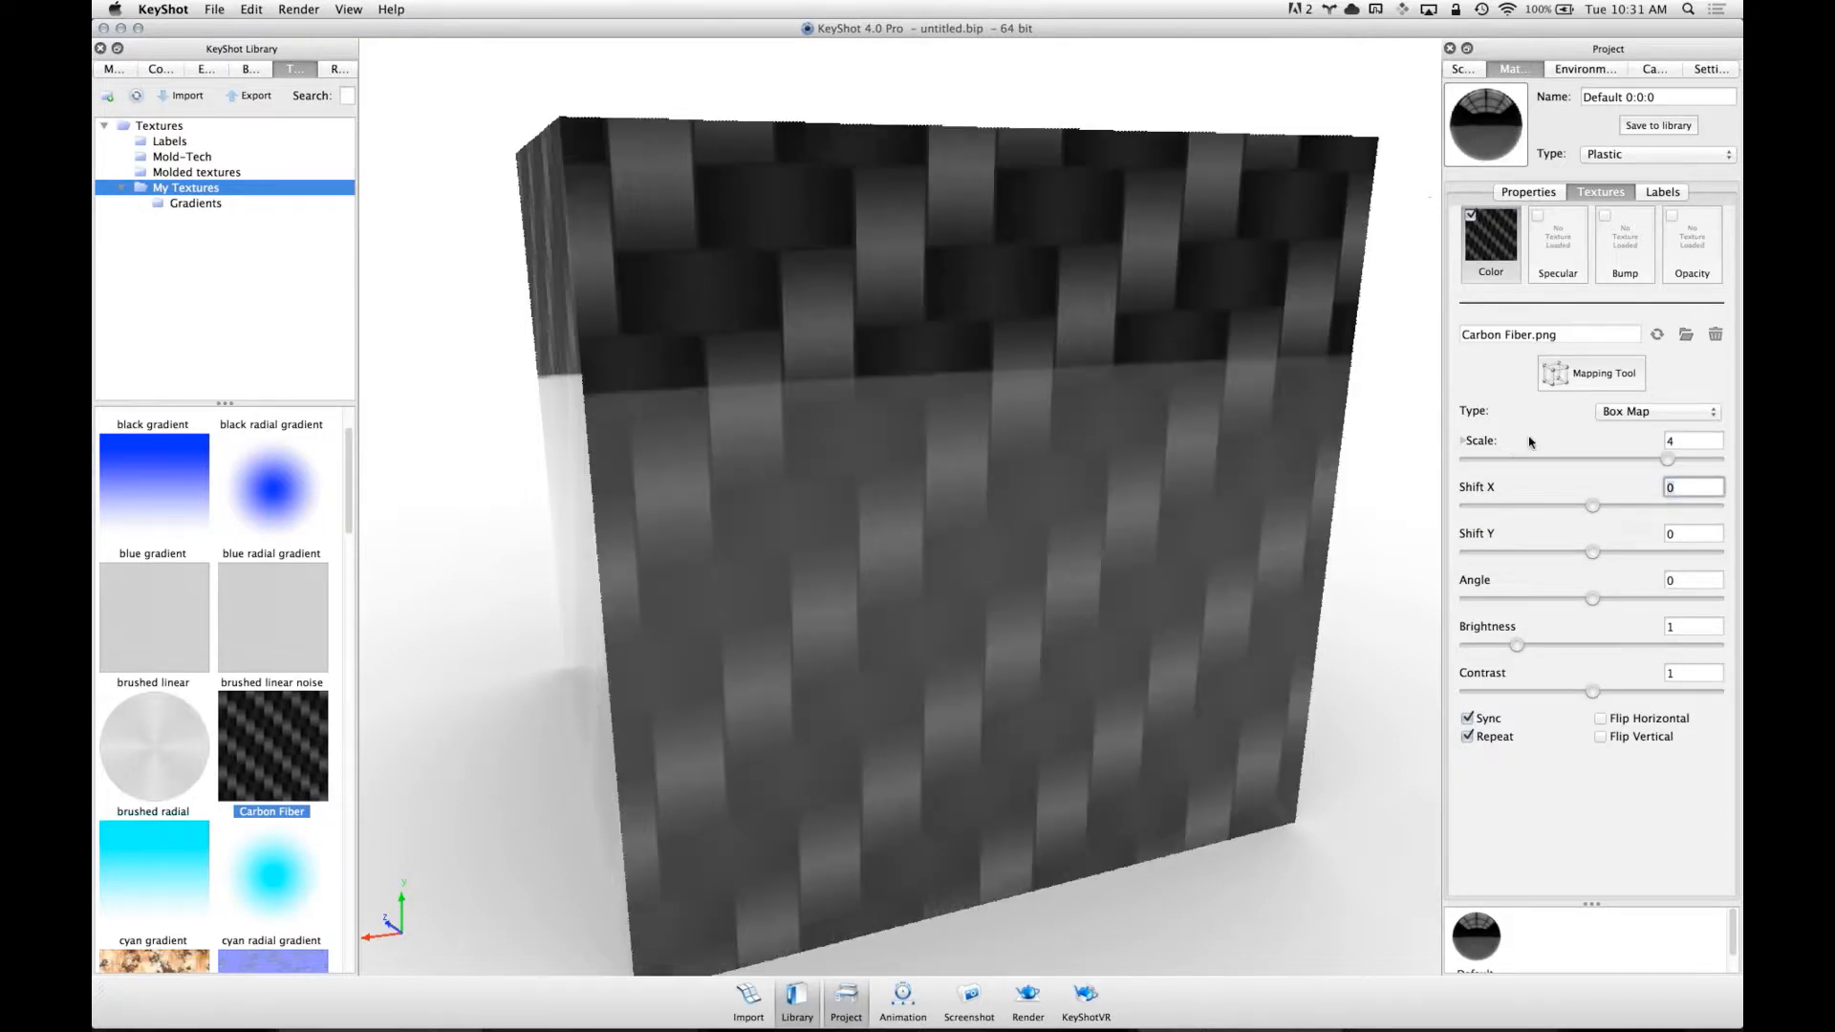
- Rotate the carbon fiber weave on the cube by setting the texture angle to -30
drag(967, 478, 1023, 442)
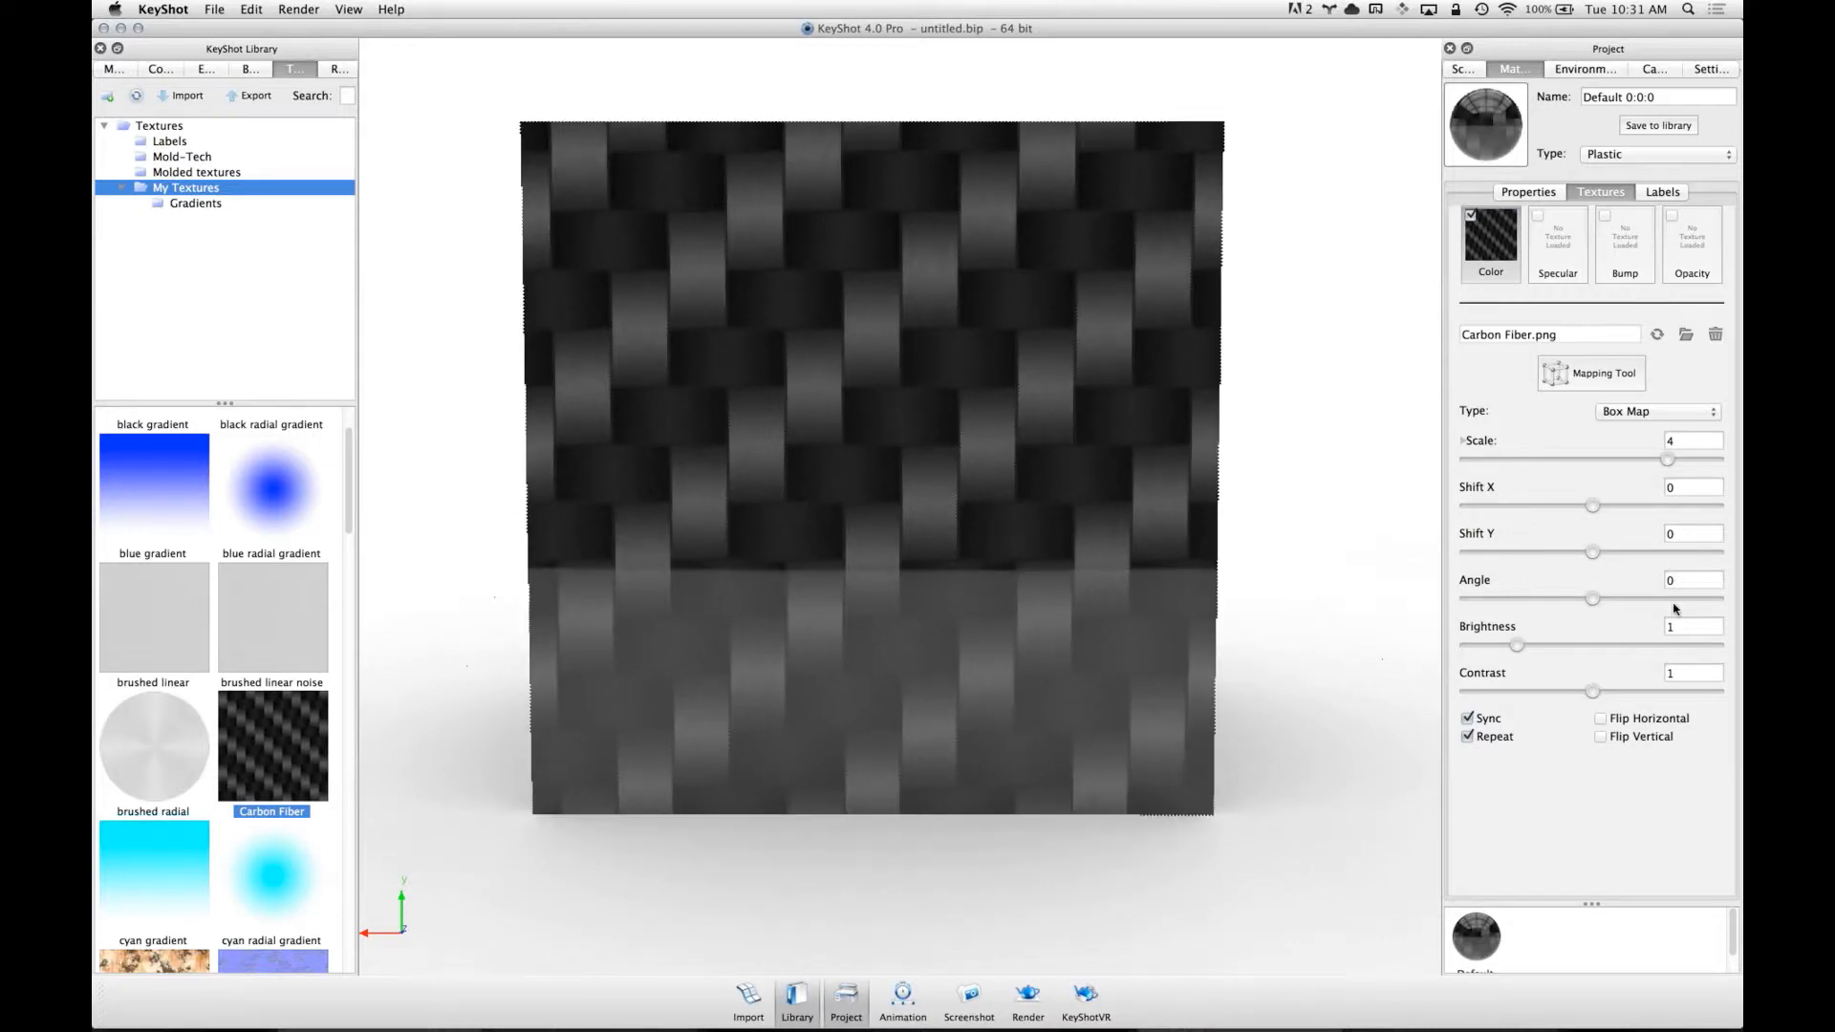
drag(1595, 599, 1617, 600)
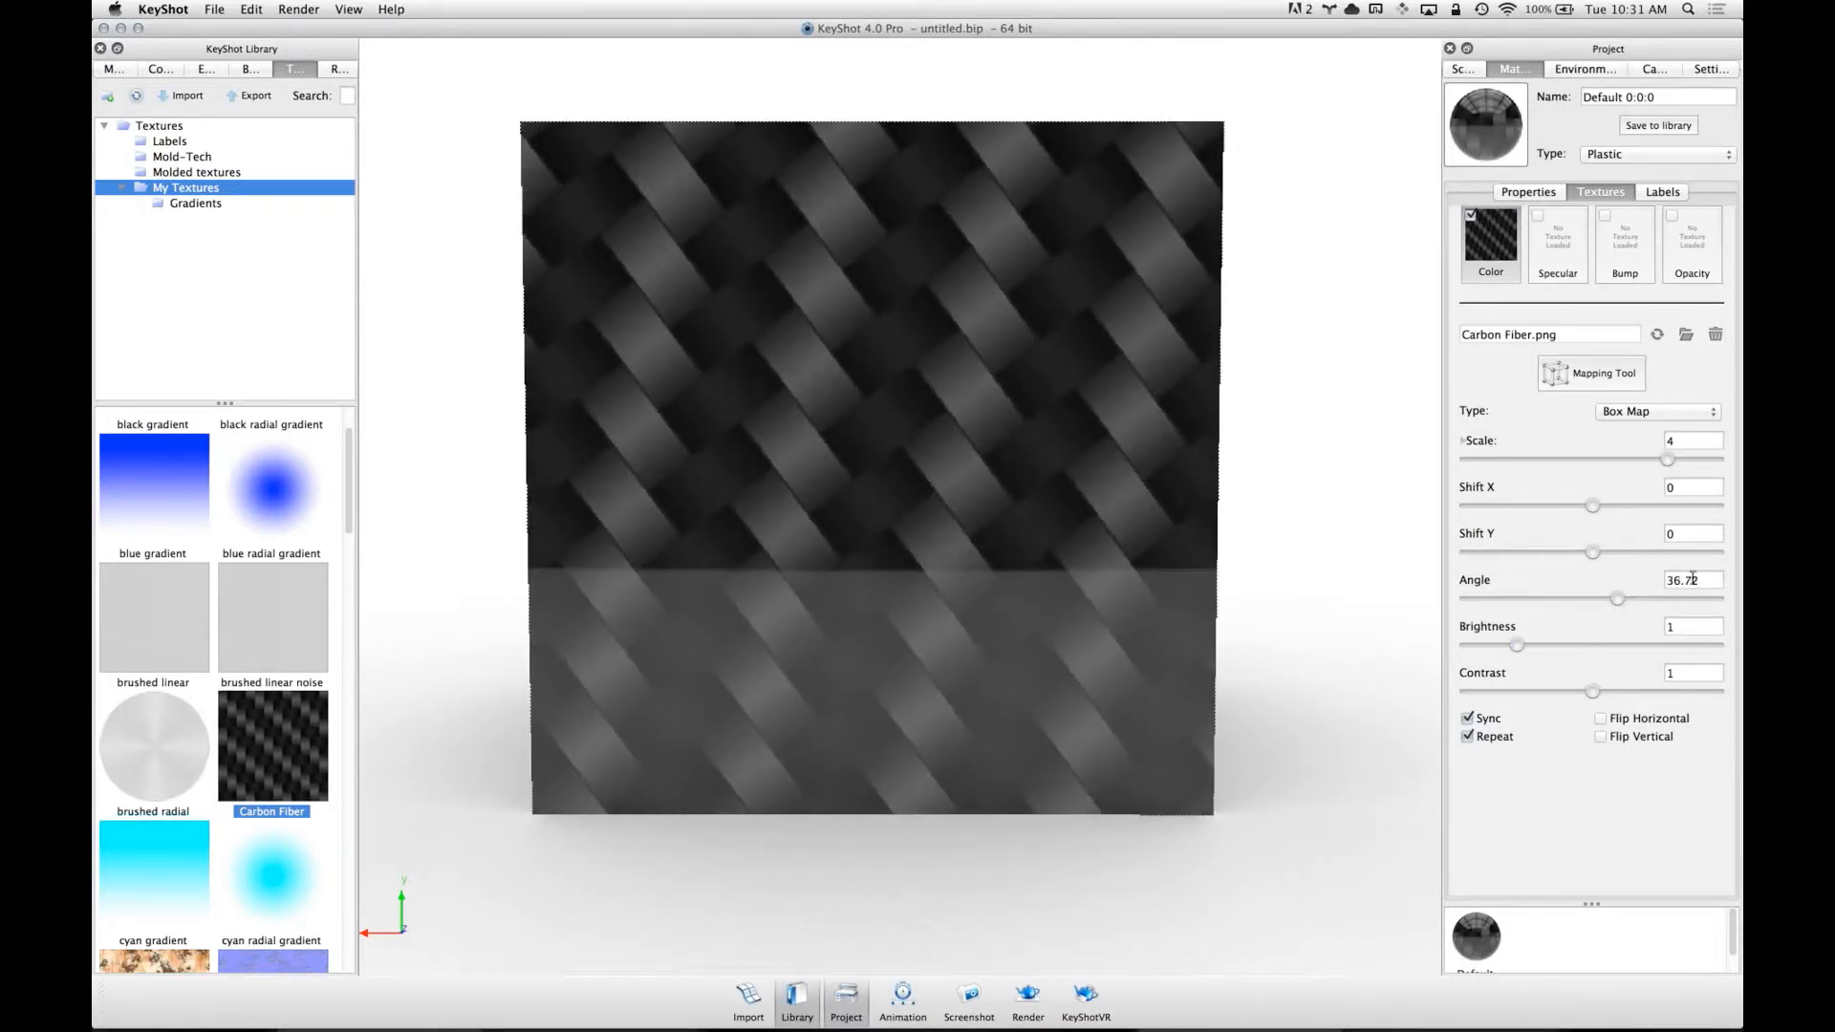
text(-30)
key(Tab)
- Set the plastic's specular color to gray (RGB 90, 87, 87)
drag(932, 353, 822, 583)
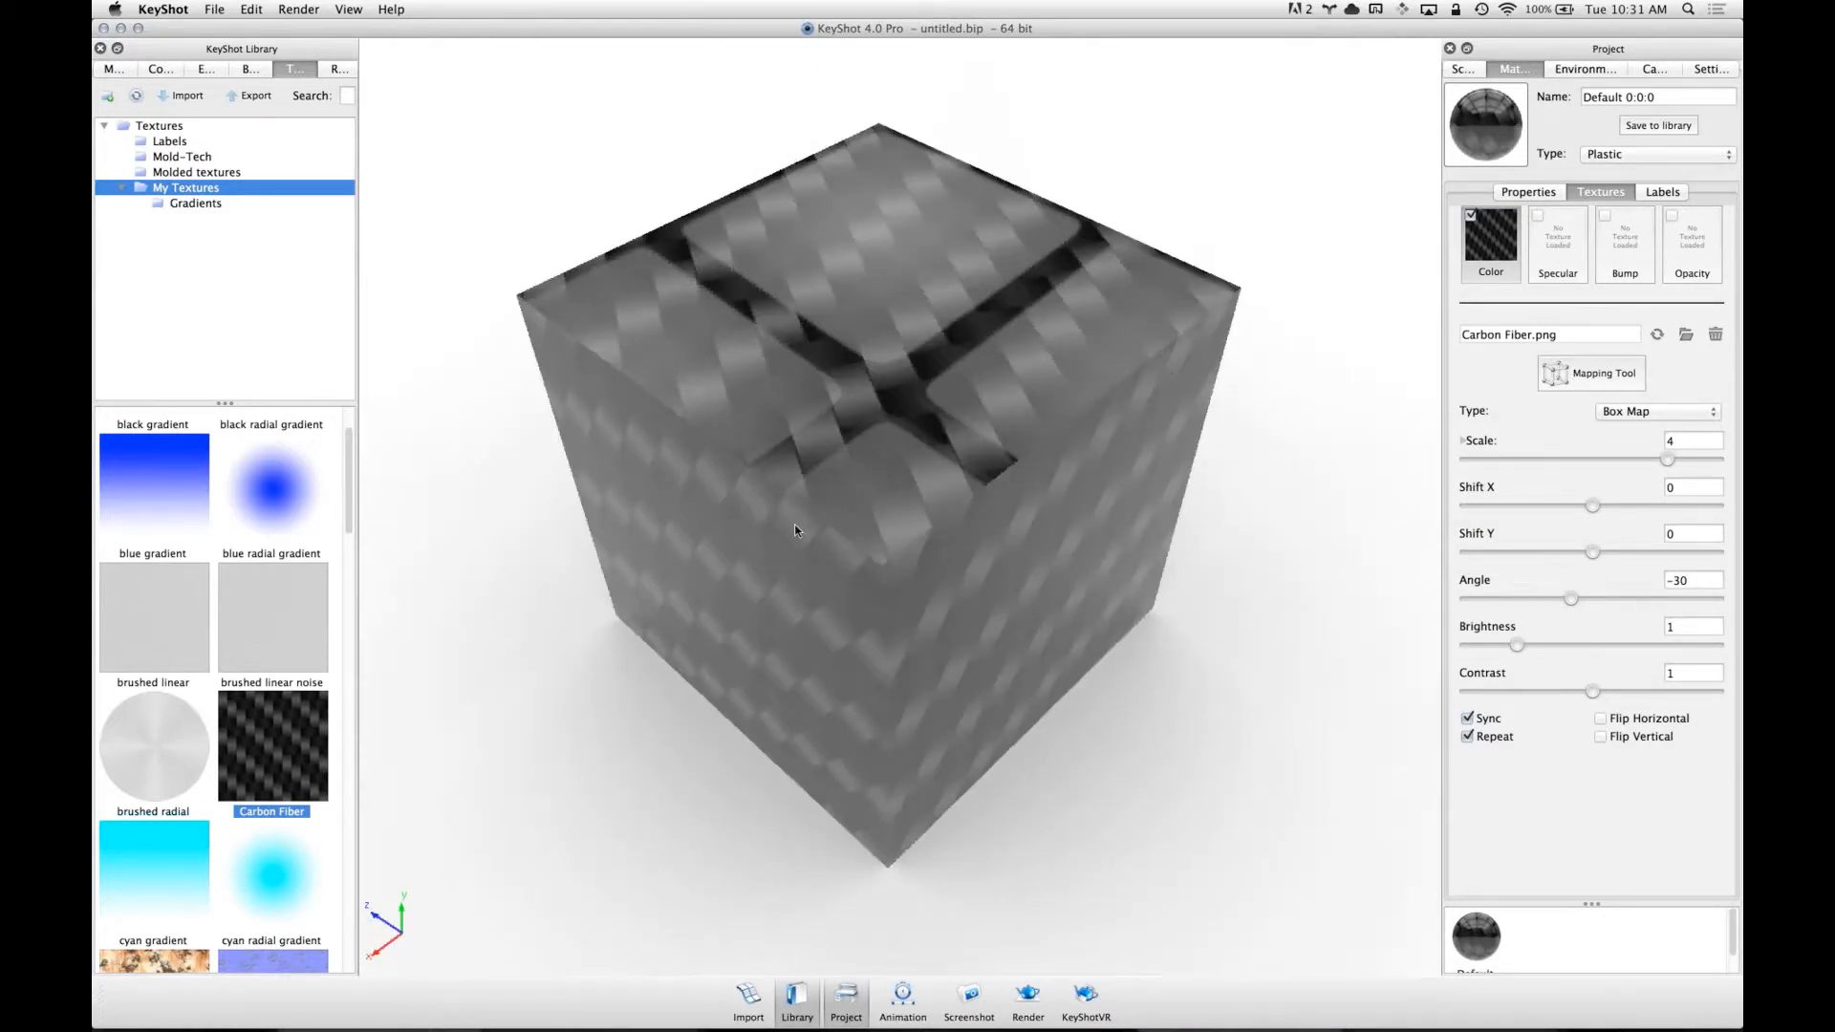
click(1530, 193)
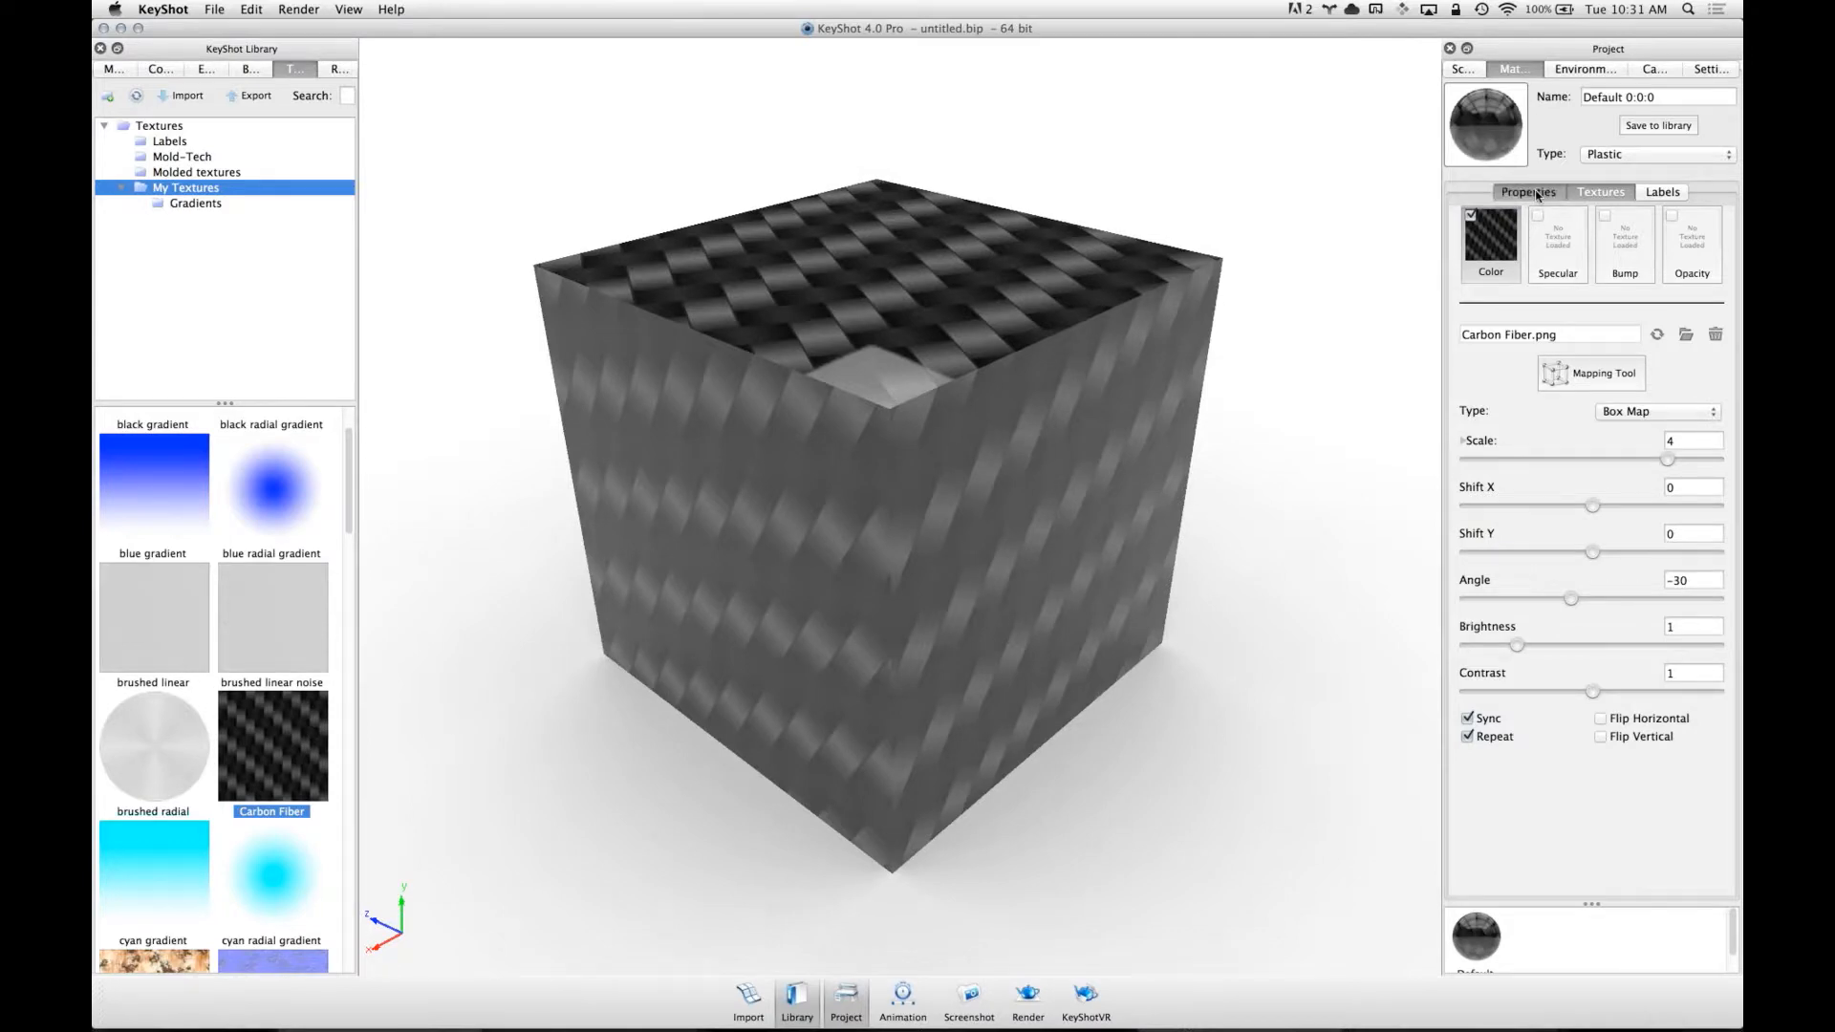
click(1704, 326)
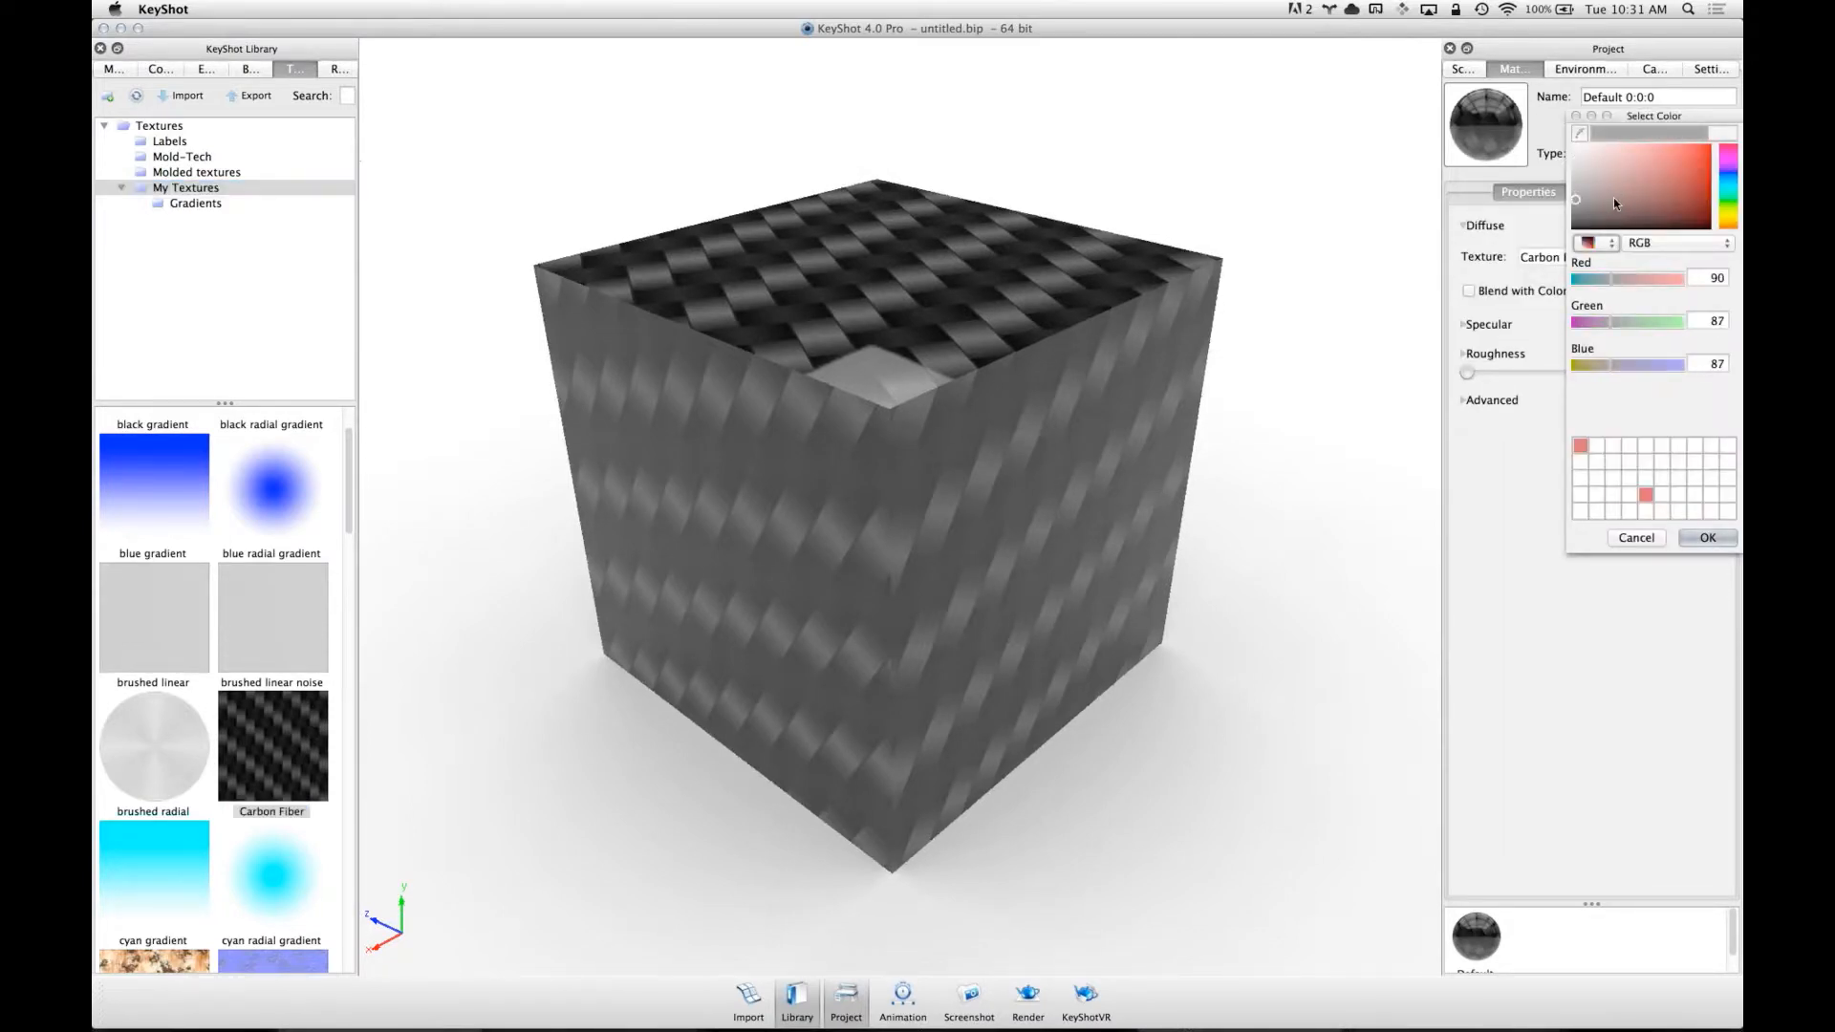
click(1708, 538)
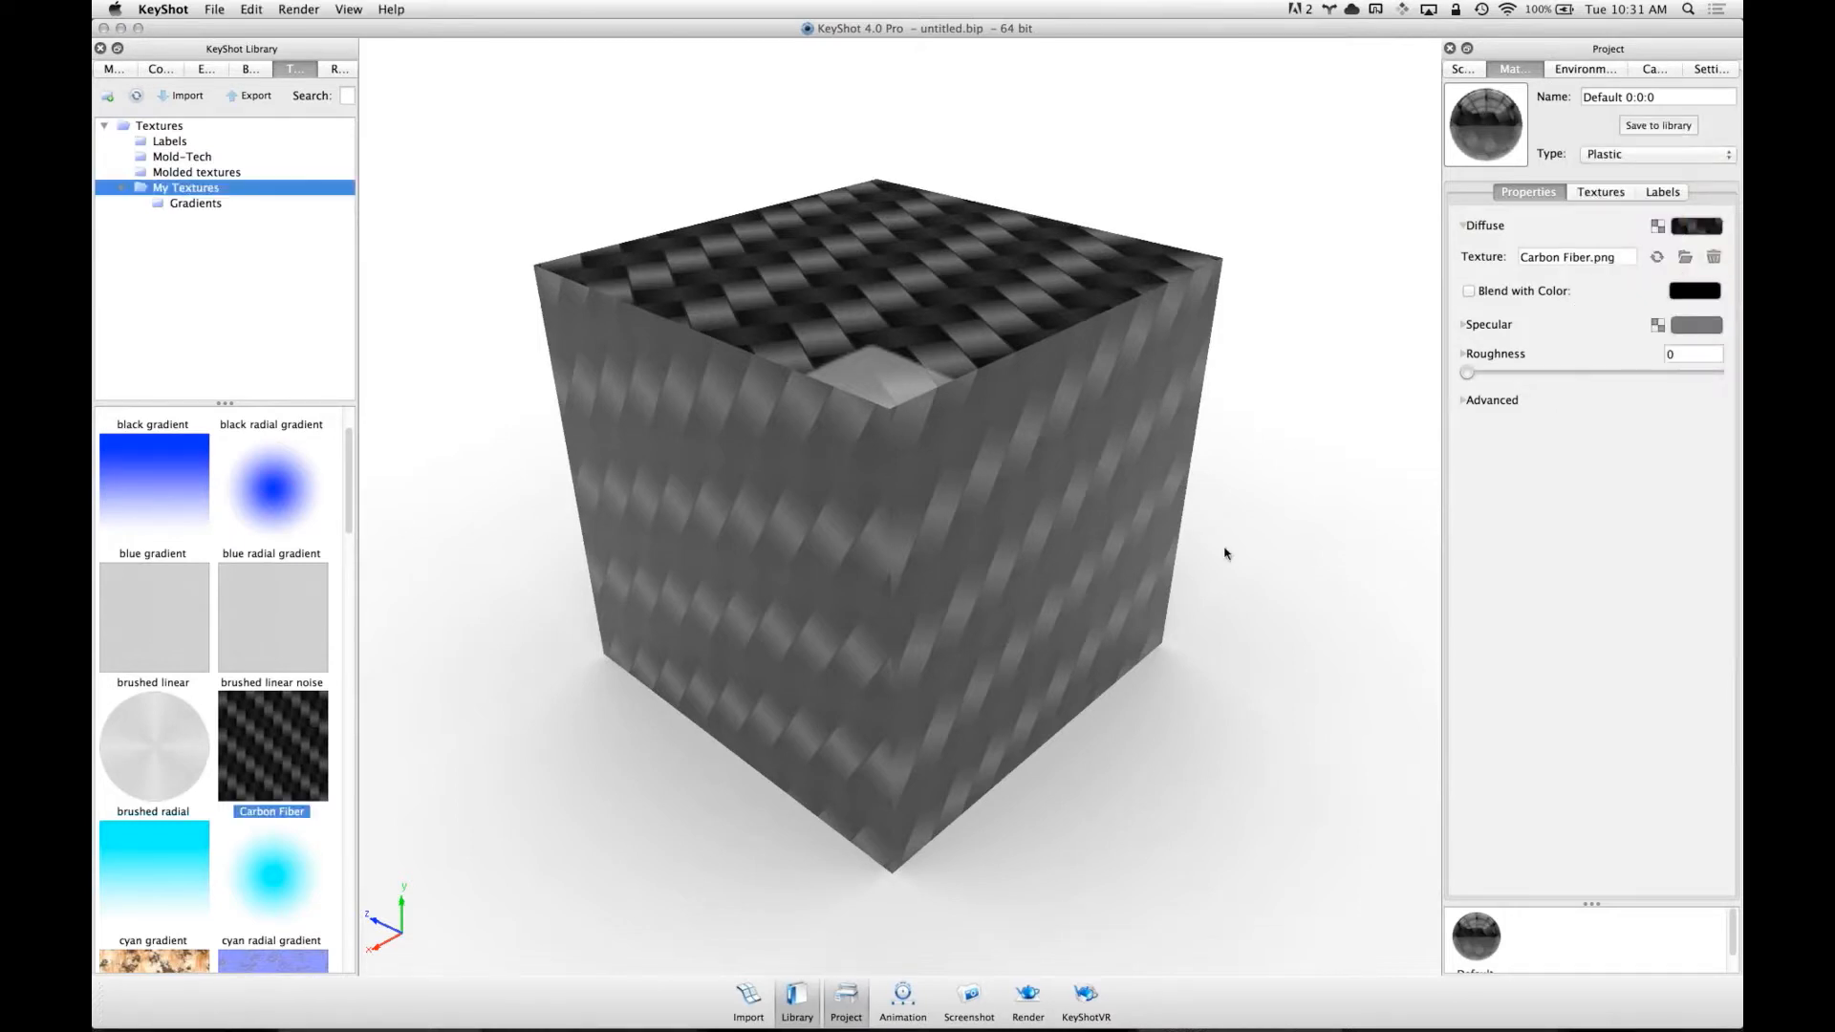
- Add the Carbon Fiber texture to the cube's plastic material as its bump map
drag(1185, 509, 1383, 376)
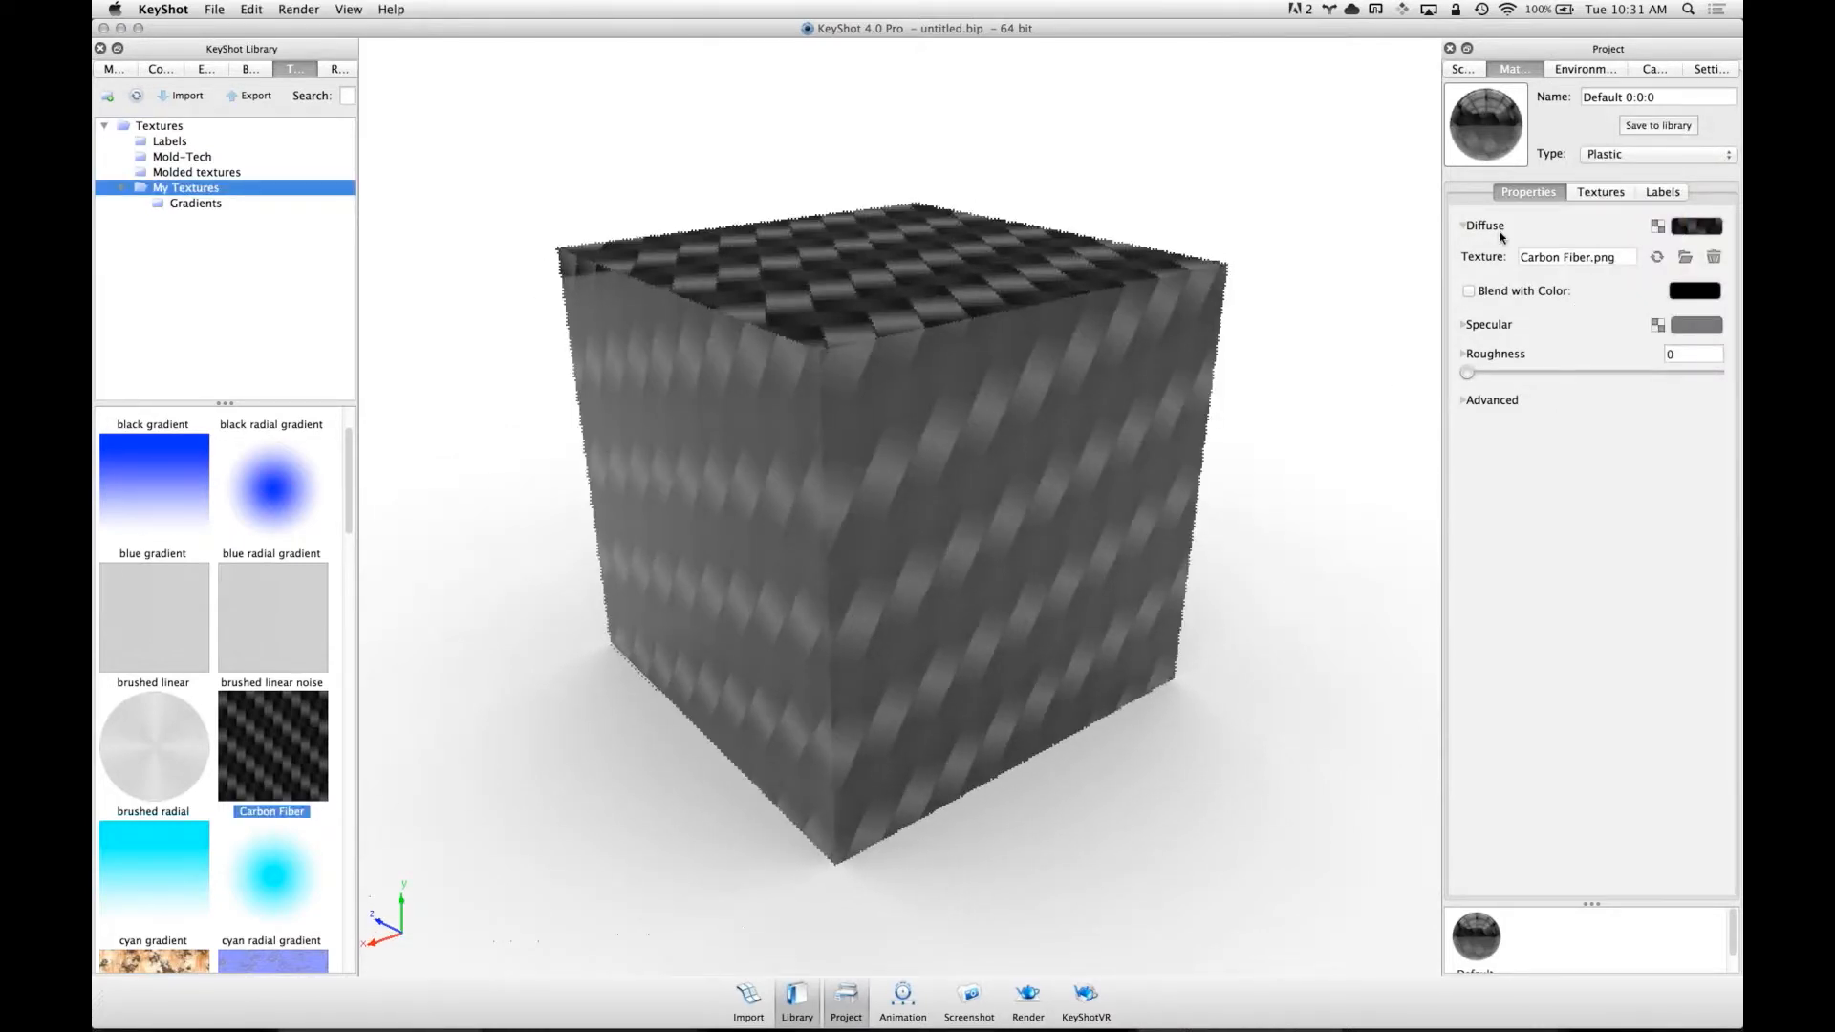
click(1605, 192)
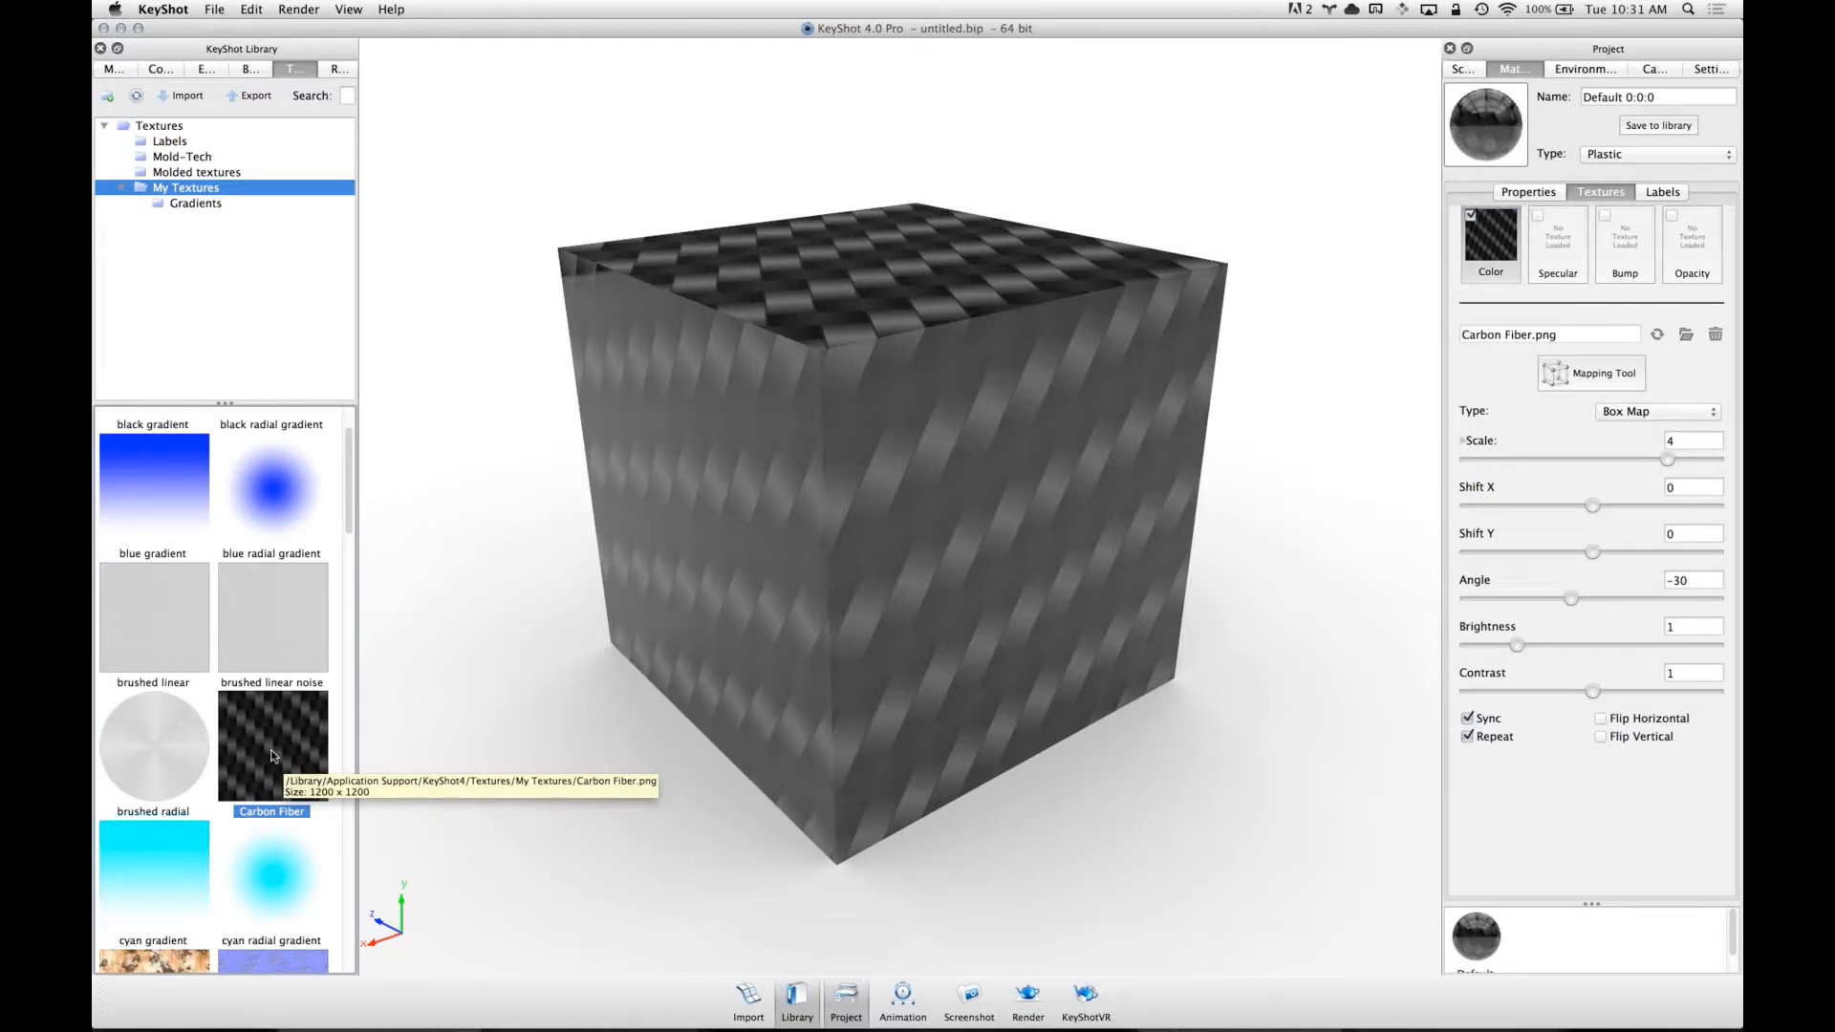
drag(268, 747, 1618, 244)
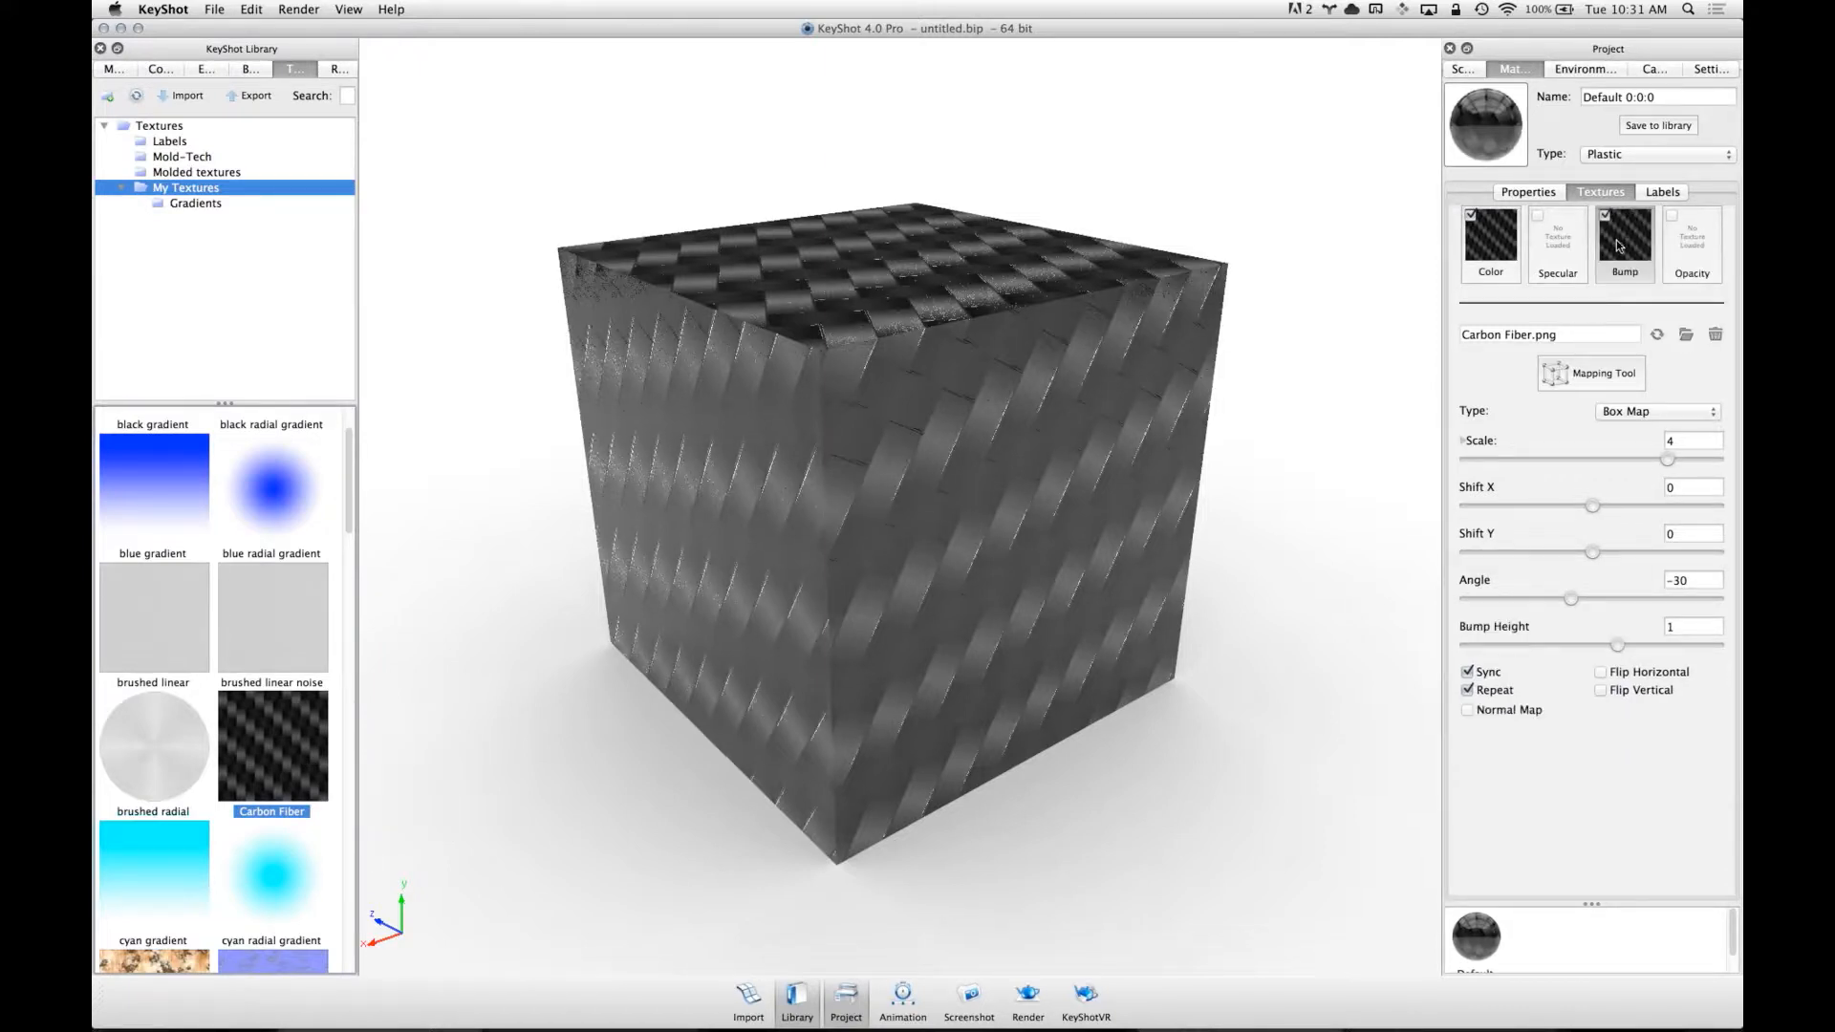
- Examine the raised carbon fiber weave on the cube's faces and its box map placement in the Mapping Tool
drag(761, 555, 1183, 485)
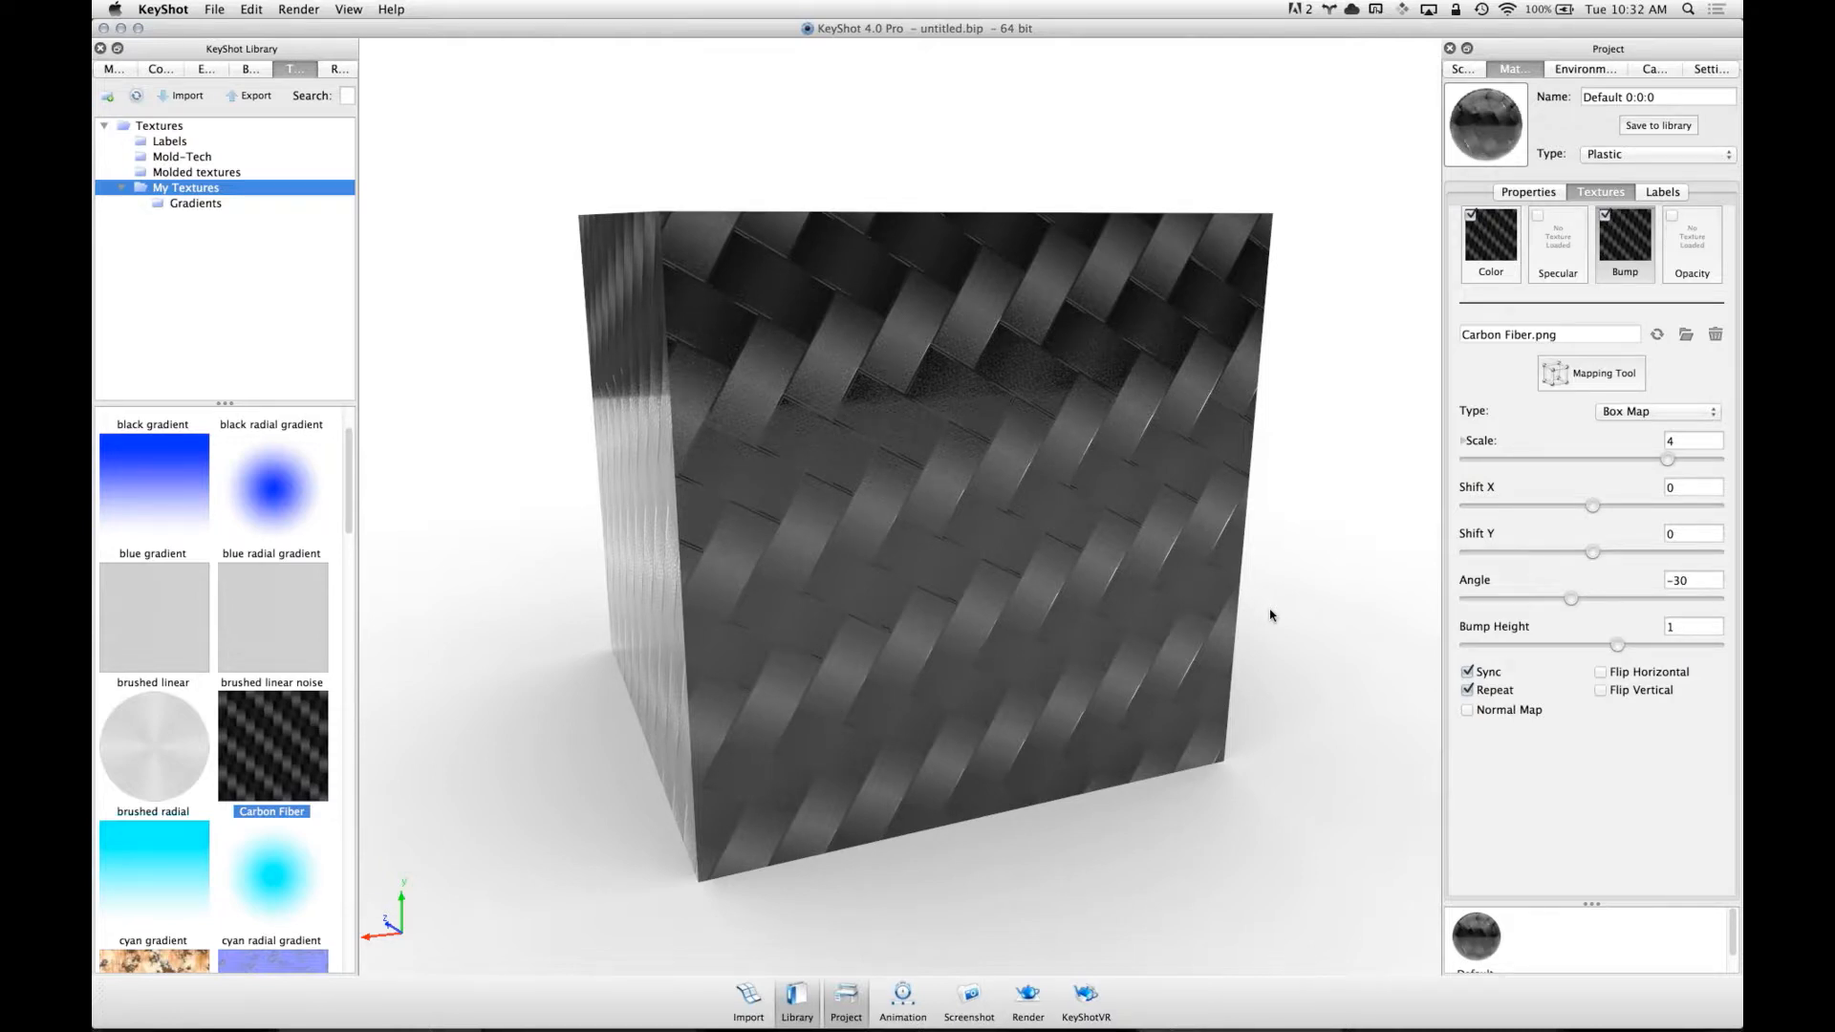
drag(902, 532, 759, 566)
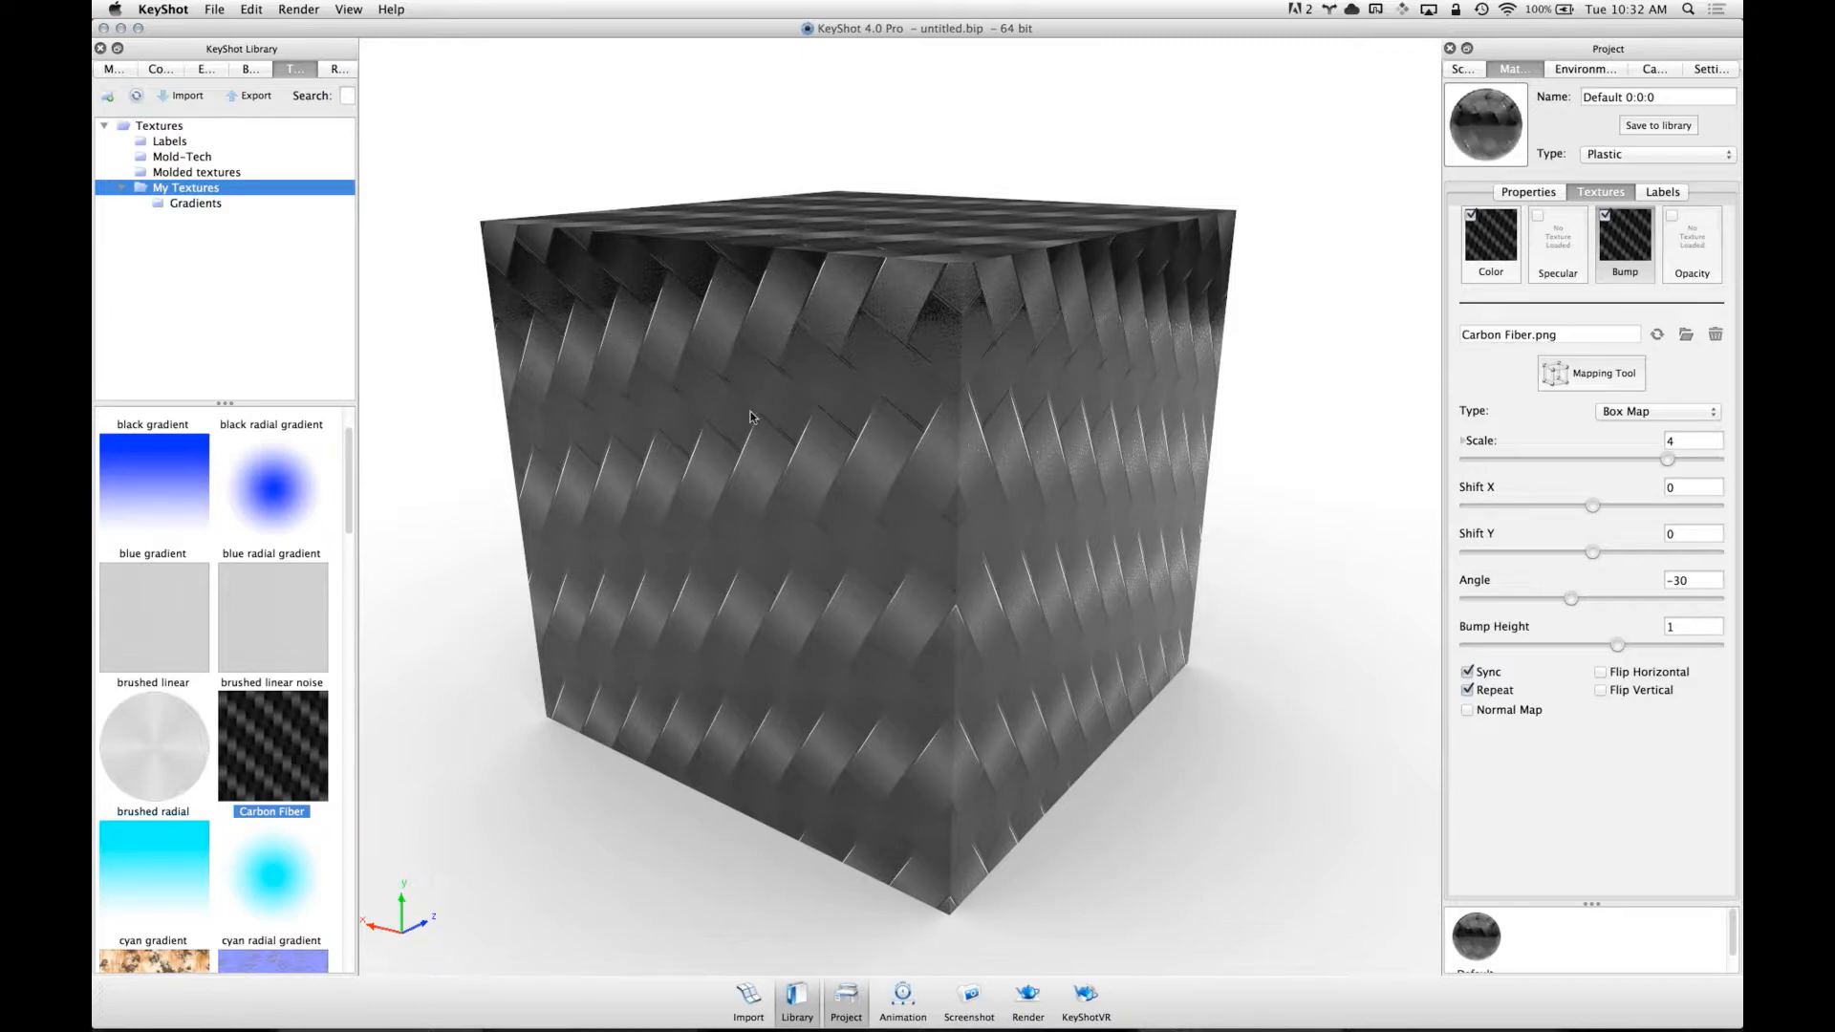
drag(749, 428, 915, 662)
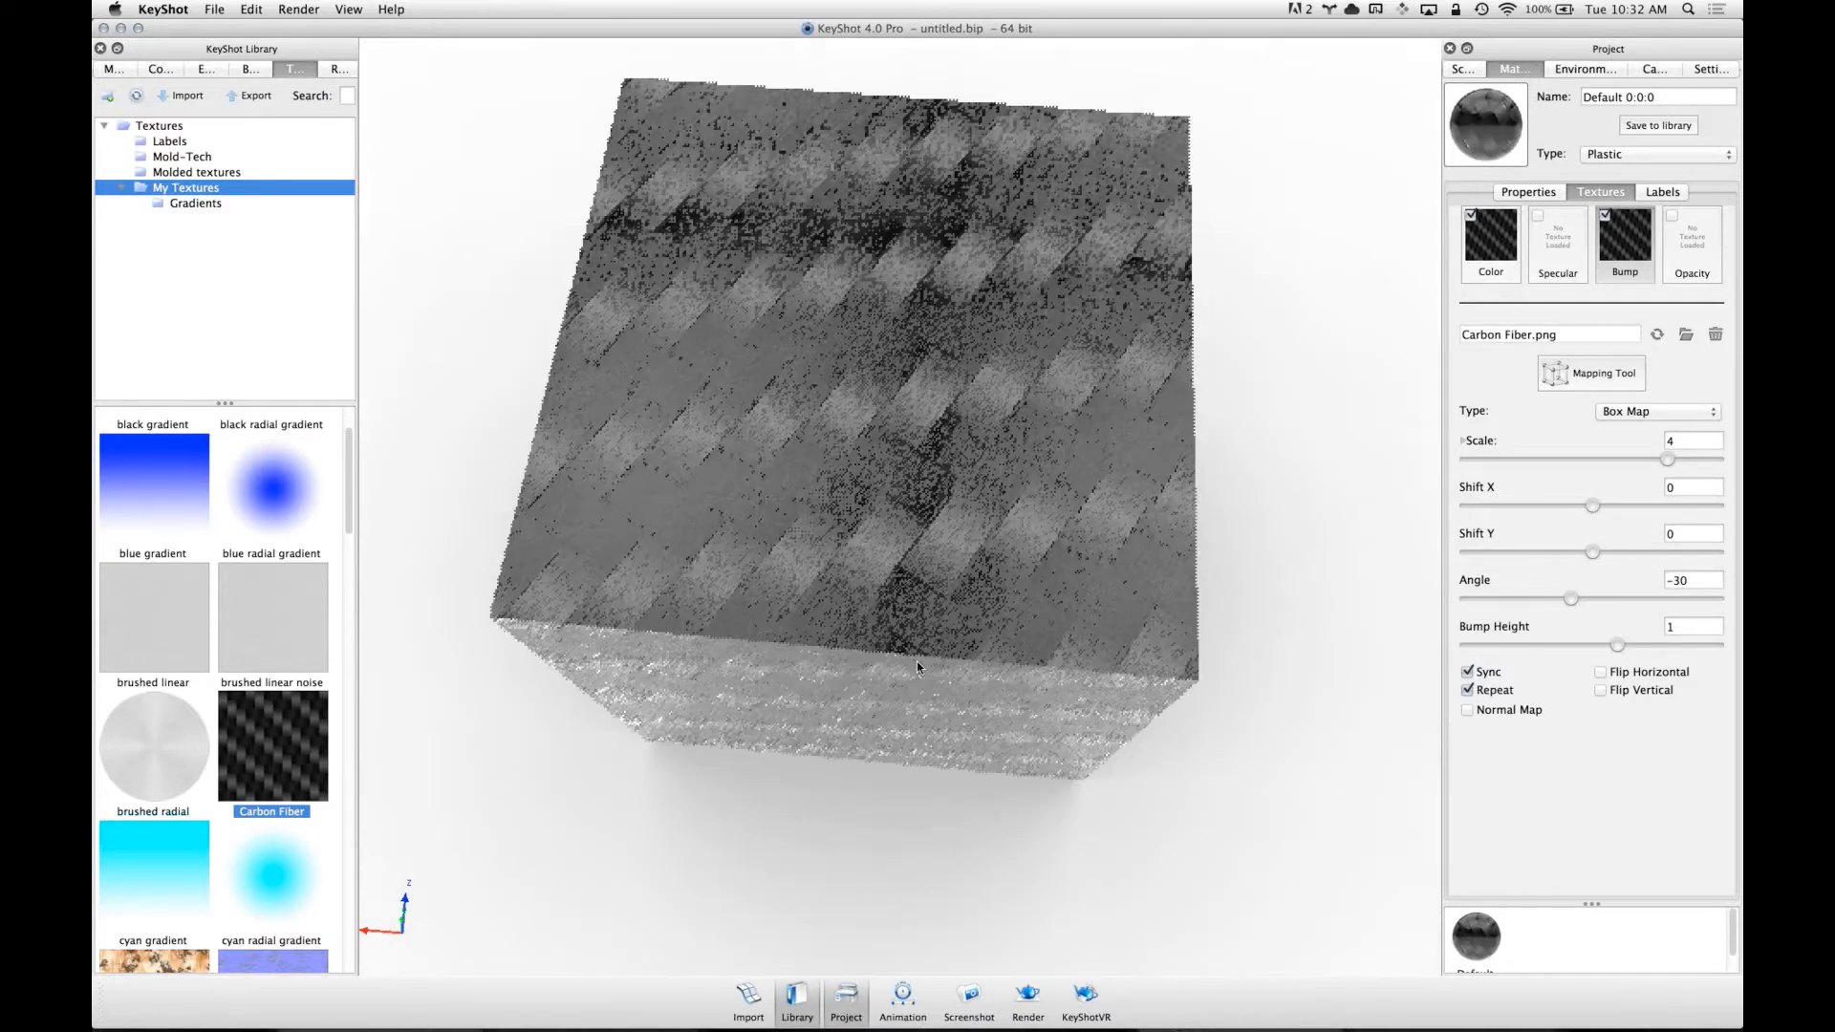
drag(1028, 513, 1072, 469)
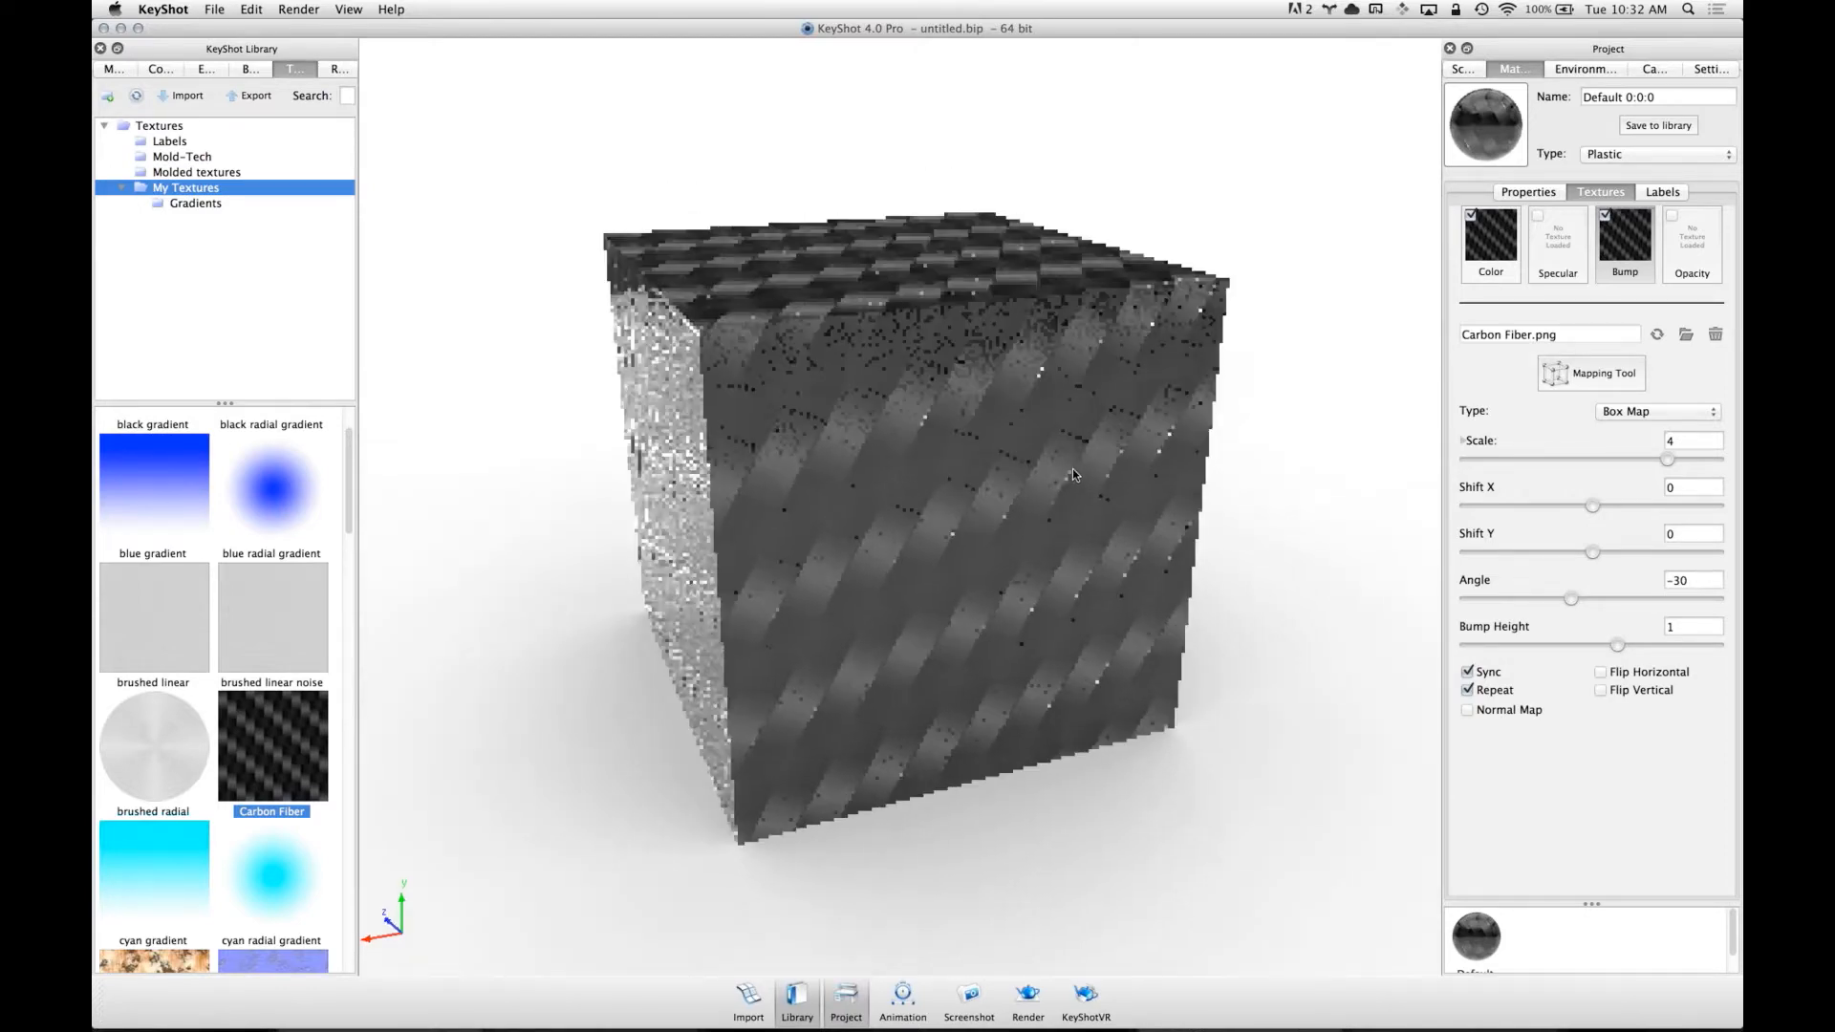
drag(821, 545, 1095, 473)
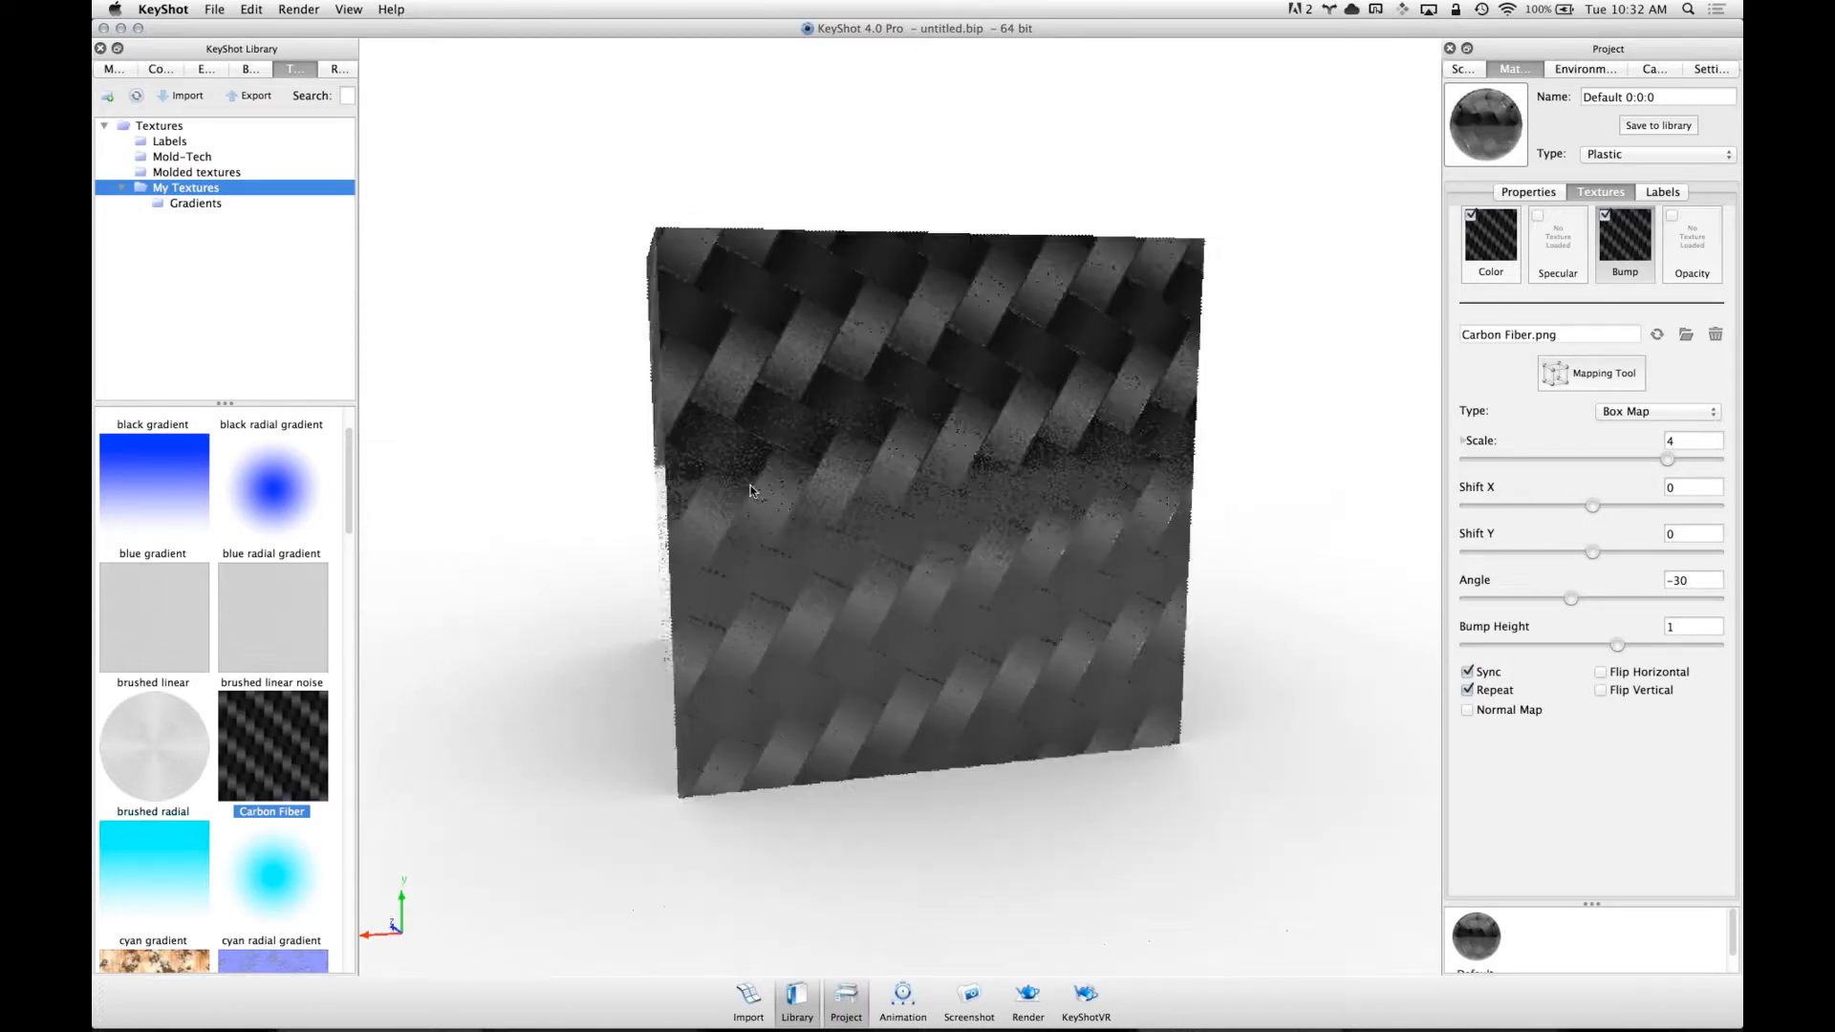
click(1592, 373)
mouse_move(883, 390)
mouse_down()
mouse_move(886, 315)
mouse_move(888, 373)
mouse_up()
drag(841, 445, 765, 428)
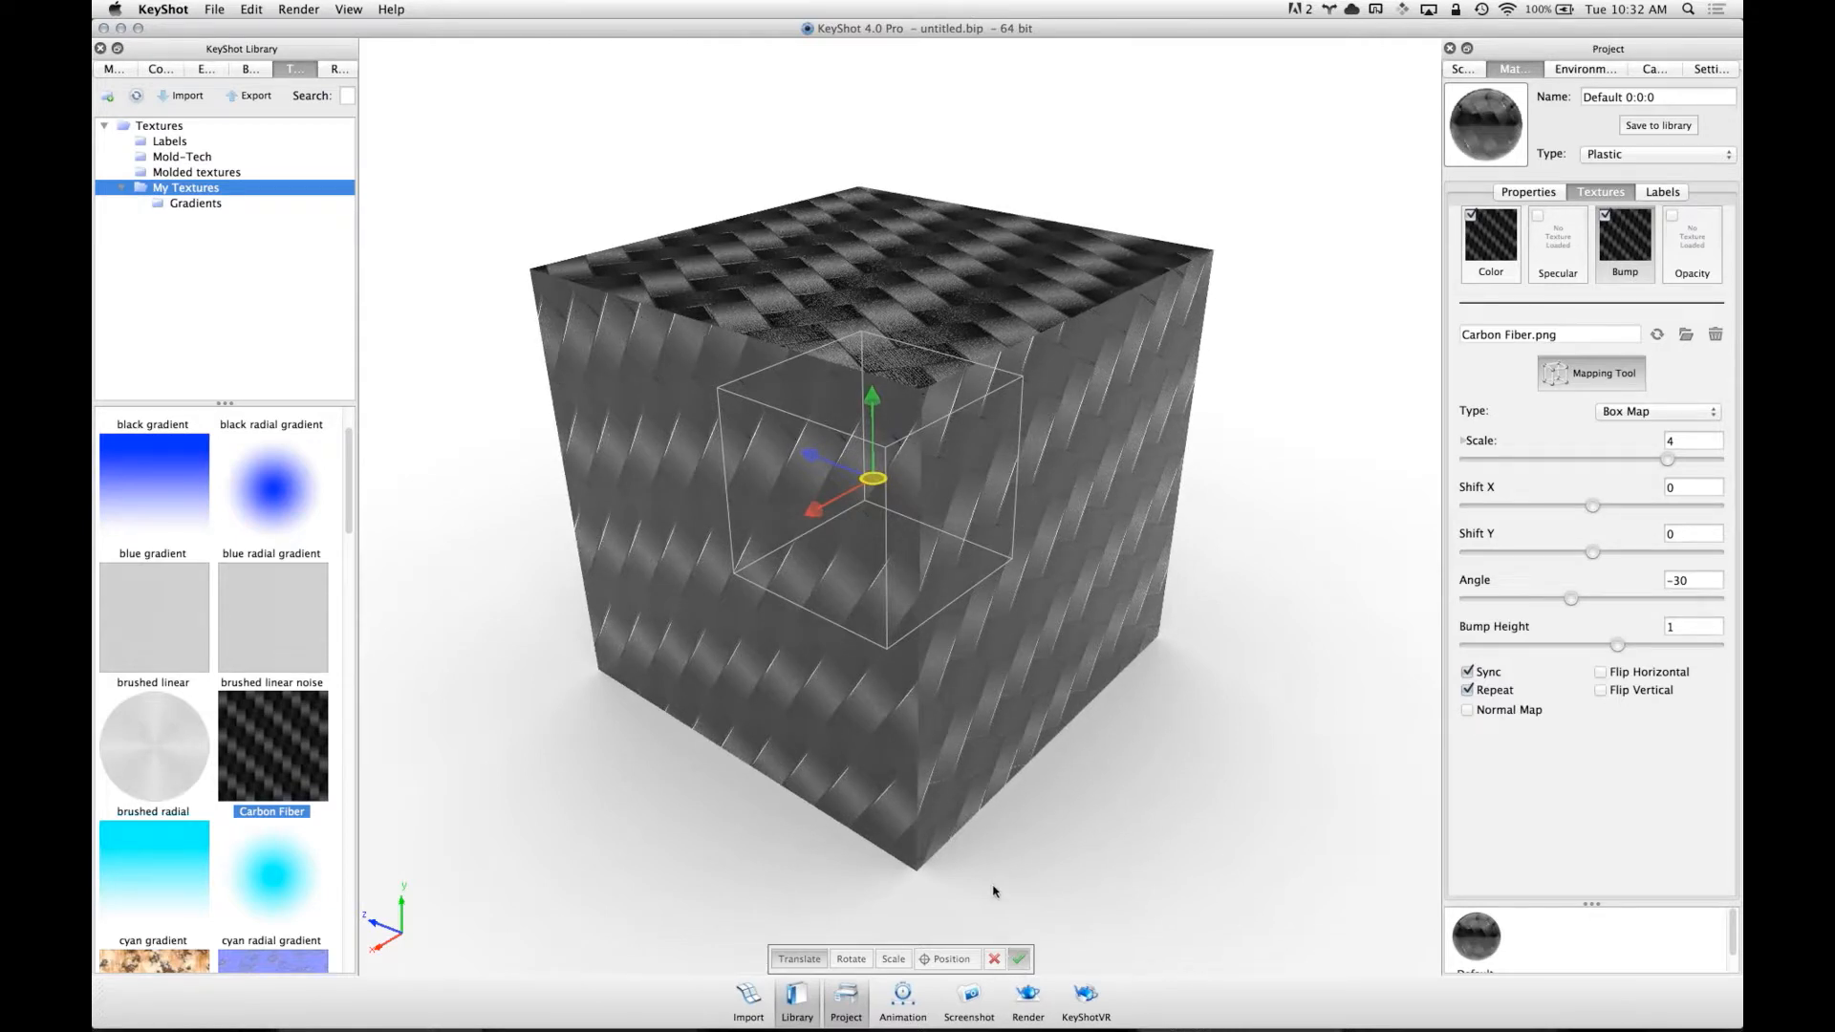
mouse_move(998, 445)
mouse_down()
mouse_move(1024, 480)
mouse_move(369, 512)
mouse_move(350, 497)
mouse_move(344, 899)
mouse_up()
key(Return)
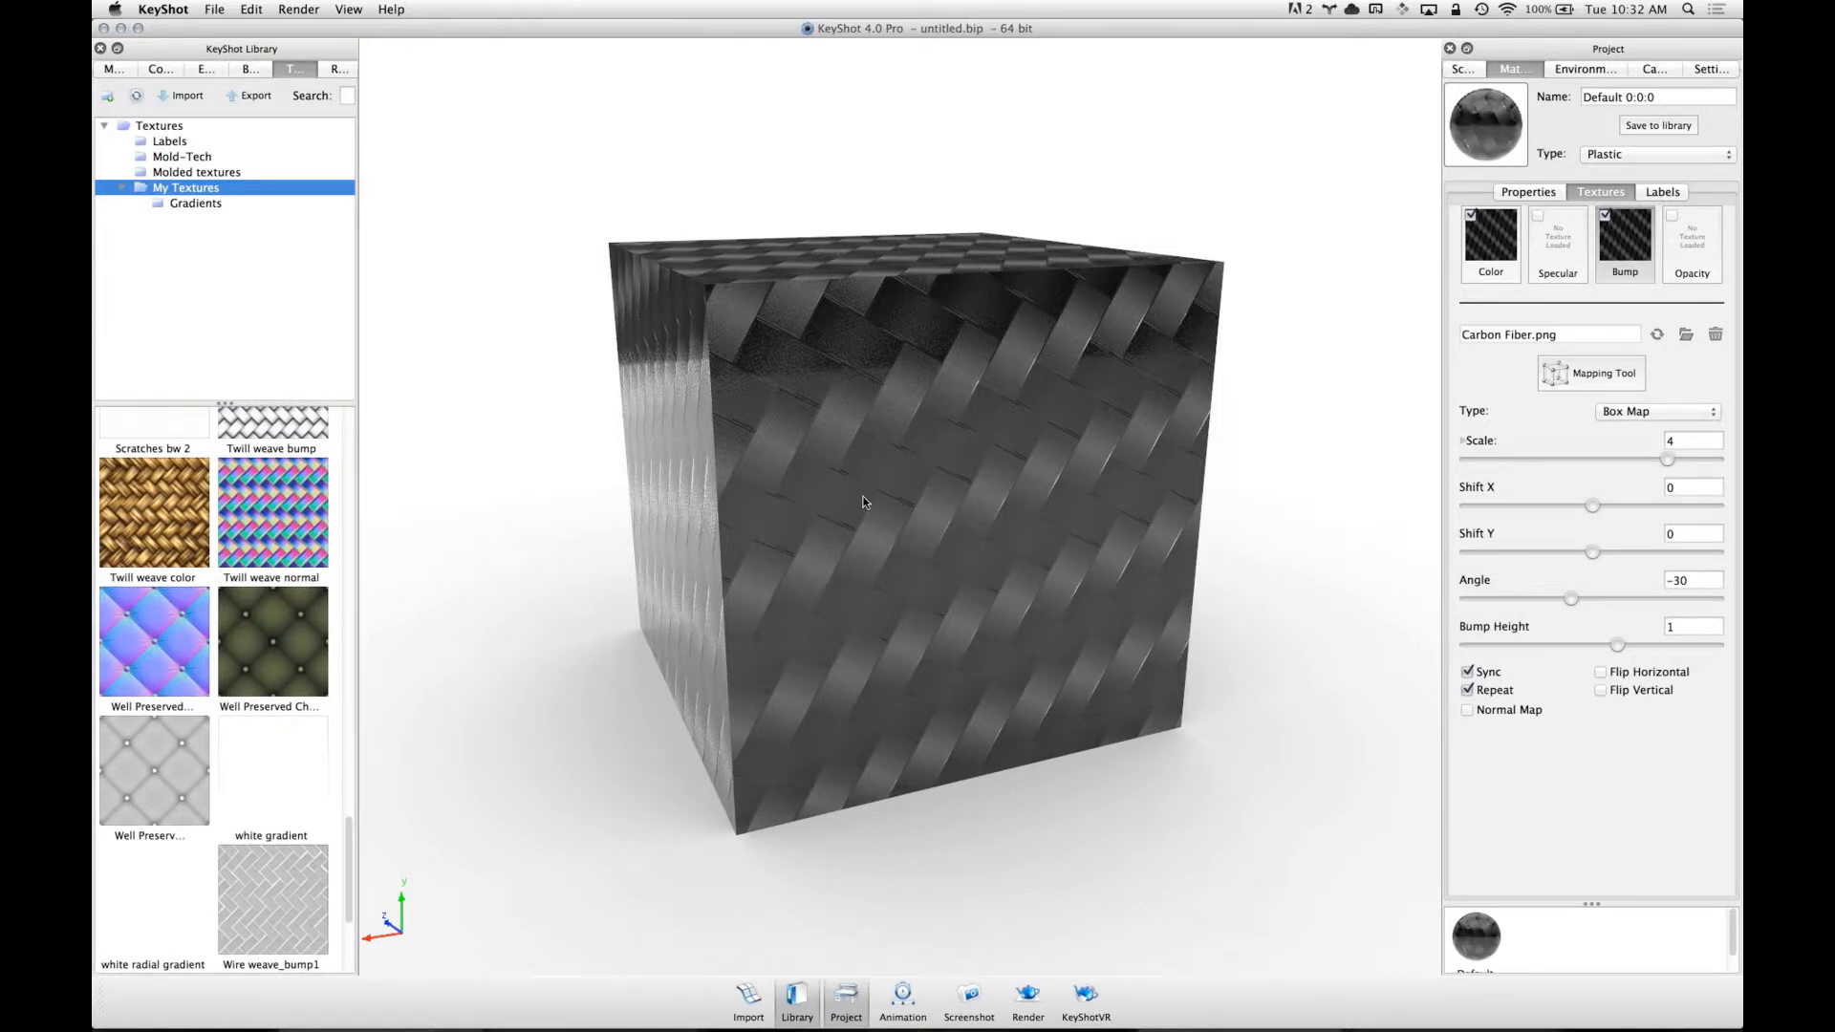
- Remove the Carbon Fiber bump and color textures from the cube and change its material type to Metal
drag(846, 402, 846, 487)
drag(346, 870, 342, 664)
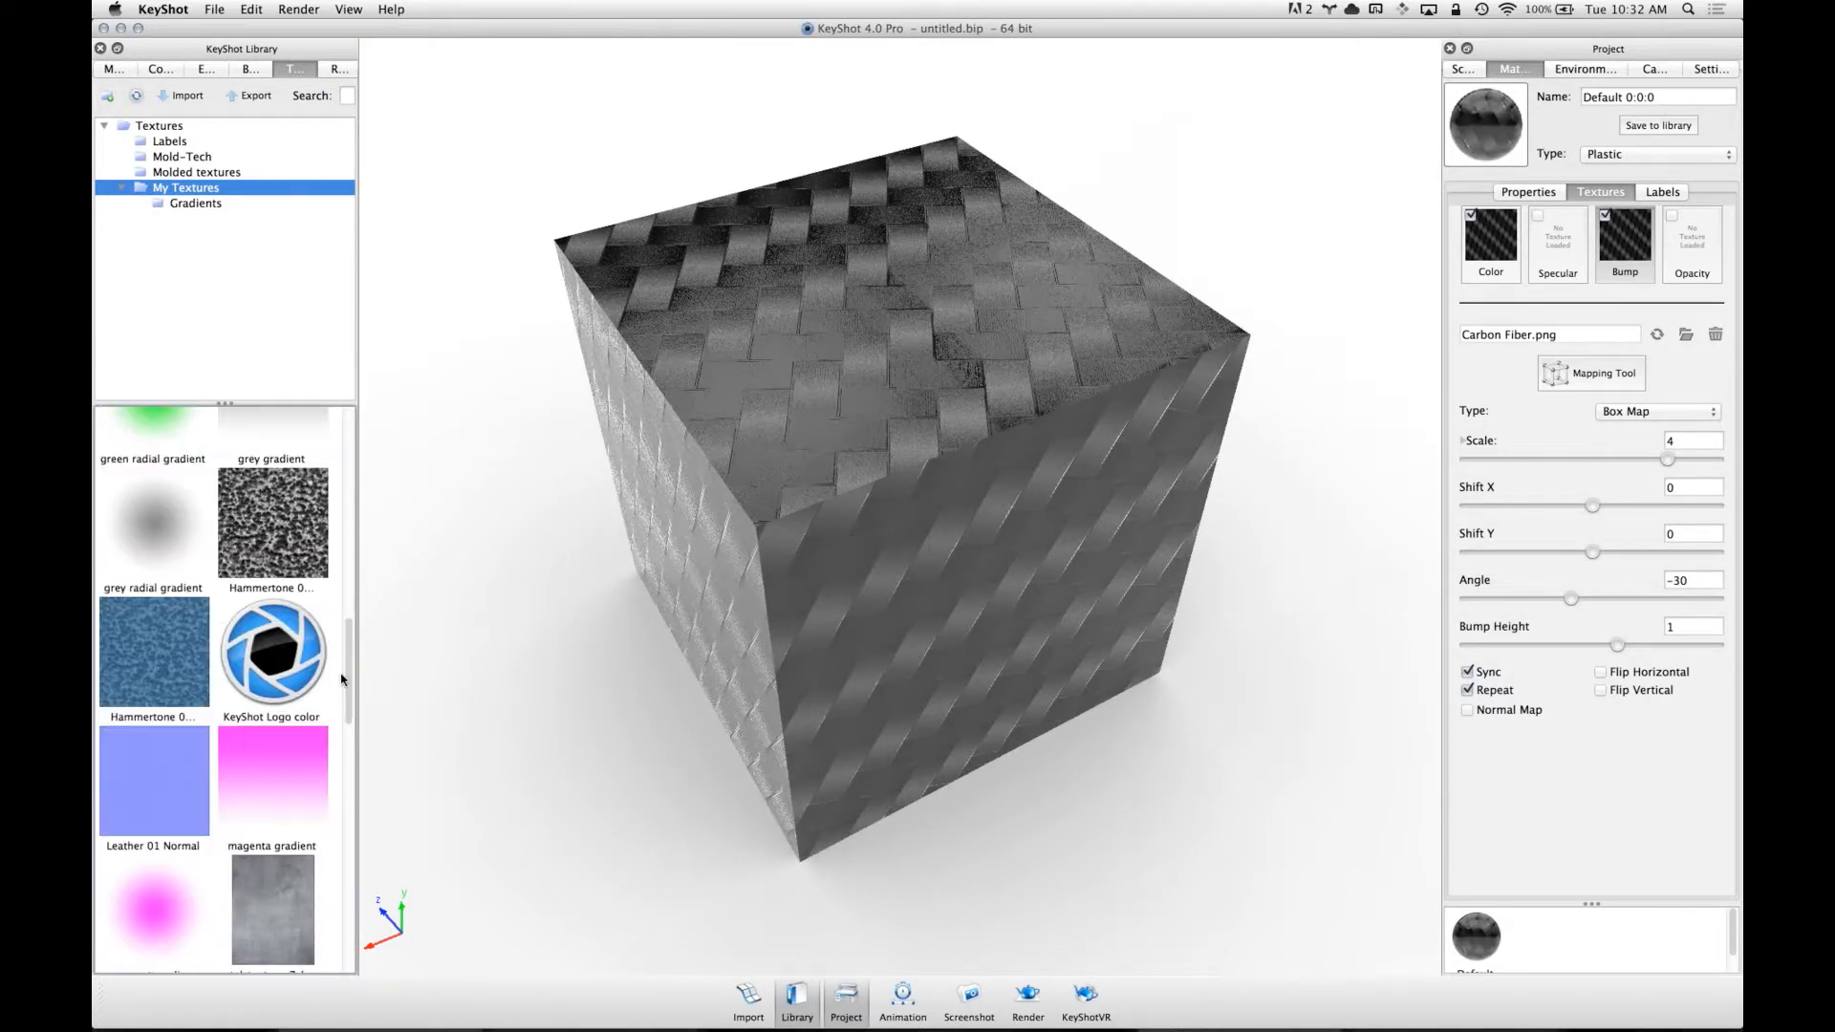
drag(977, 513, 1016, 229)
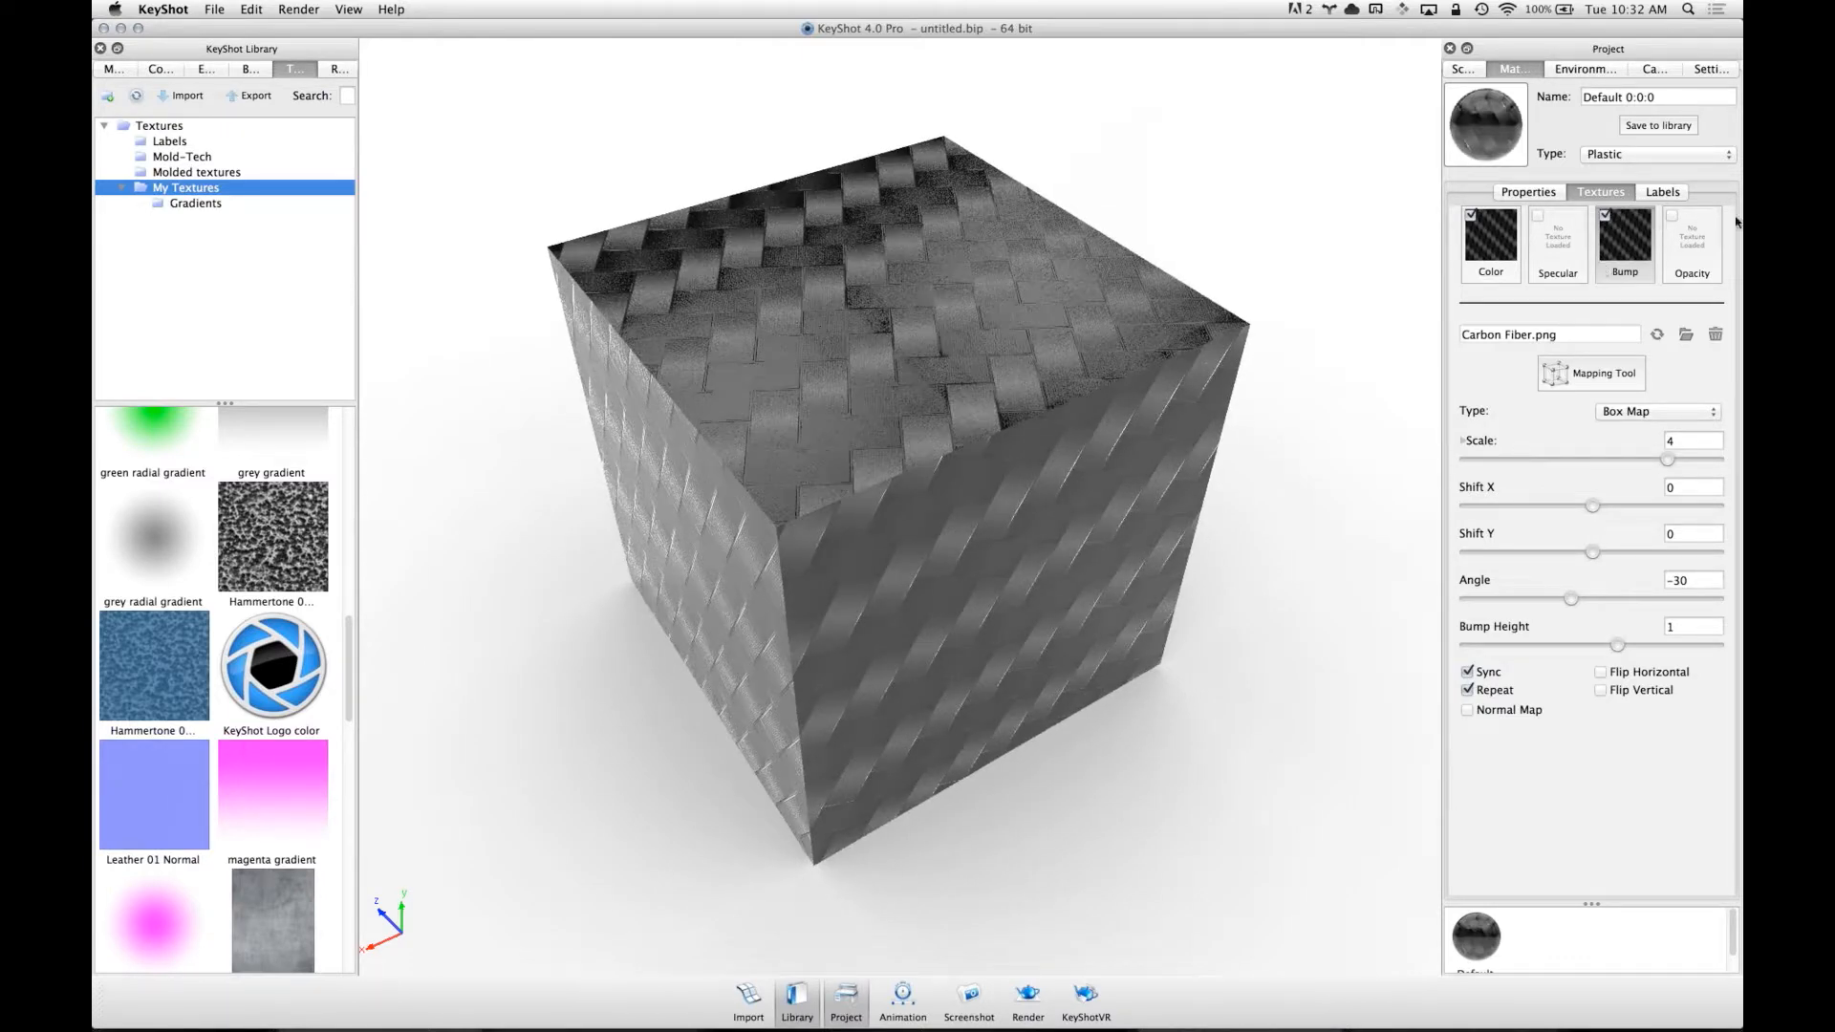
click(1715, 334)
click(1491, 244)
click(1716, 335)
click(1658, 154)
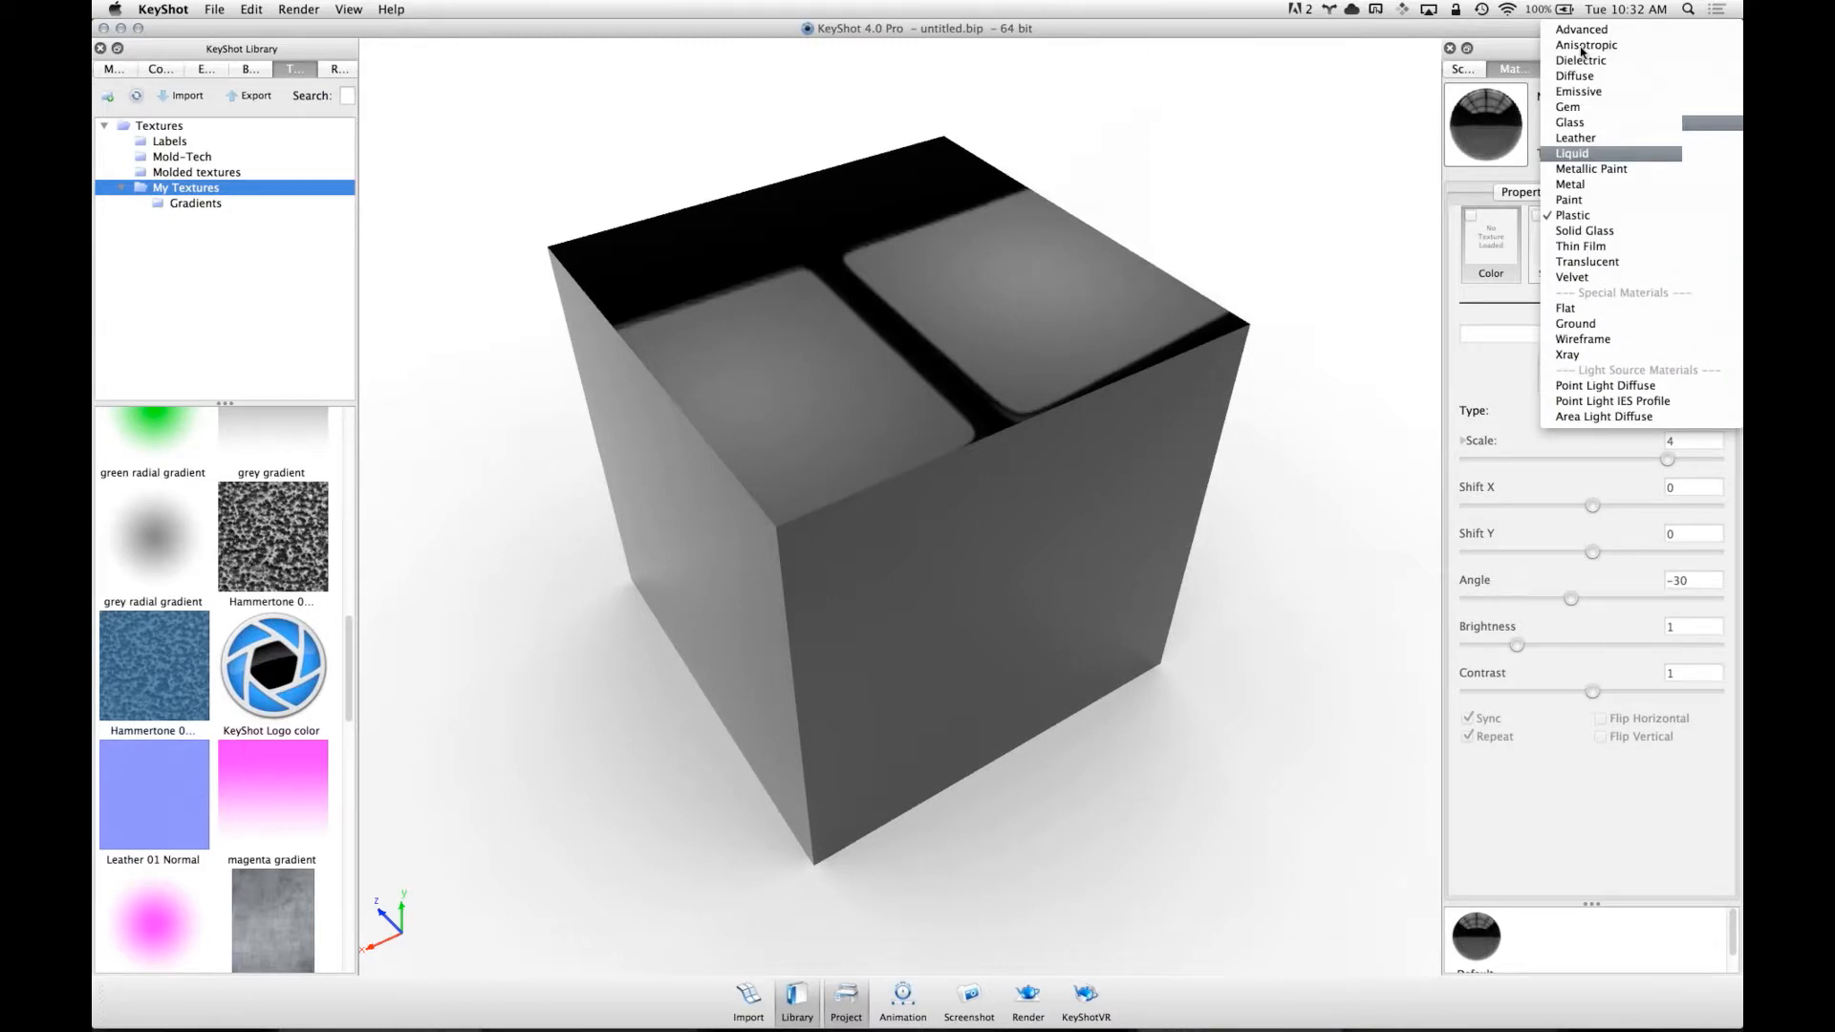
click(1619, 187)
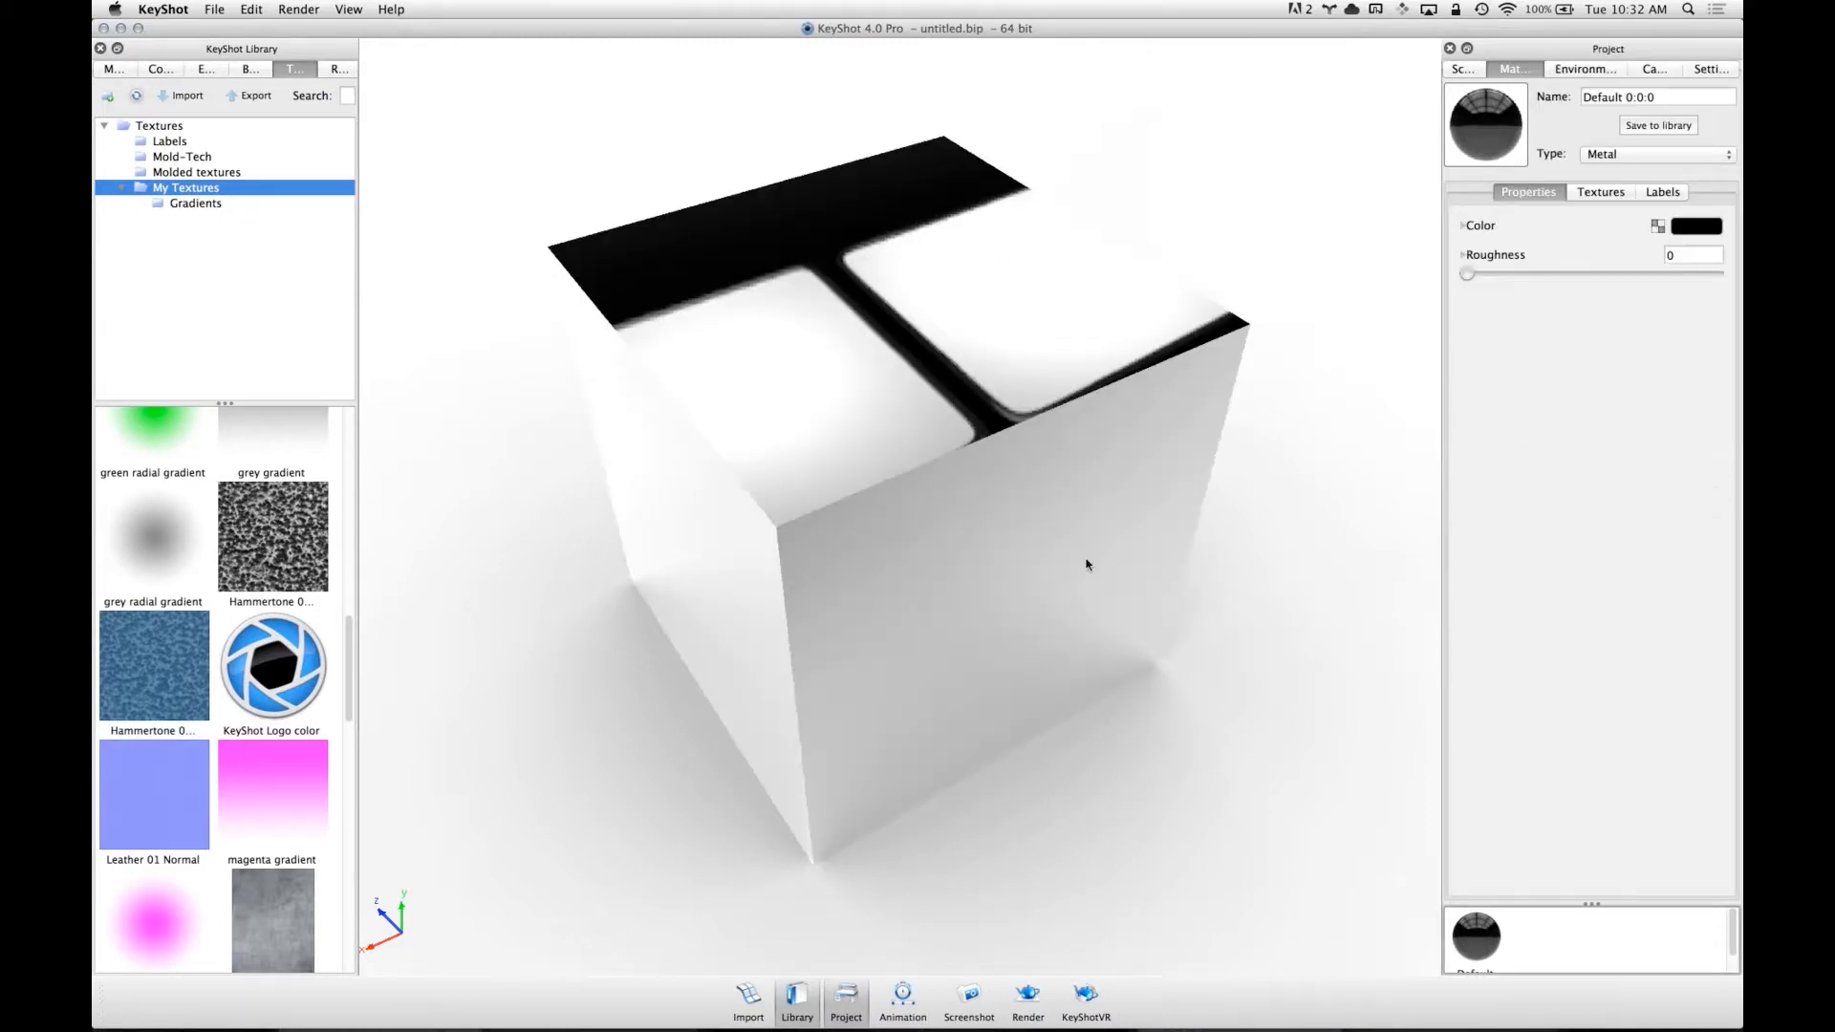
- Apply the Hammertone 01 Bump texture from My Textures to the metal cube as its bump map
drag(984, 492, 258, 573)
click(186, 631)
click(319, 559)
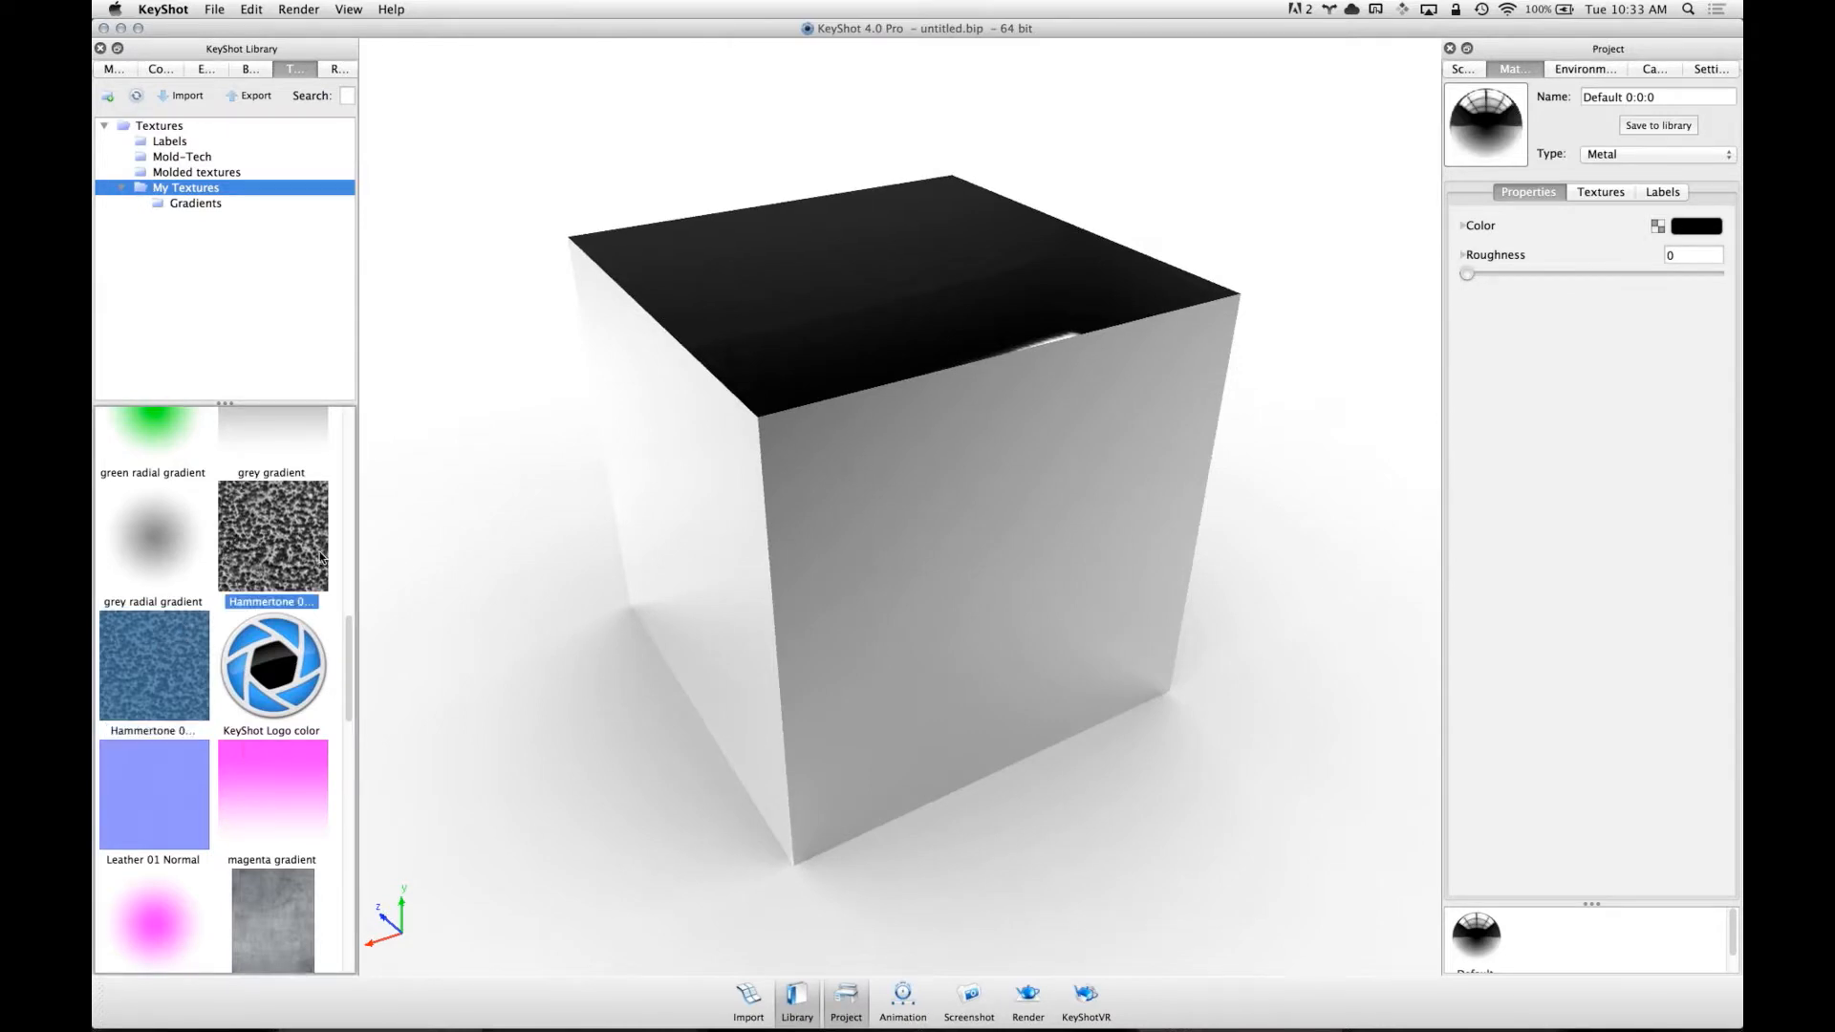
drag(299, 549, 929, 480)
click(1013, 499)
scroll(841, 472, up, 5)
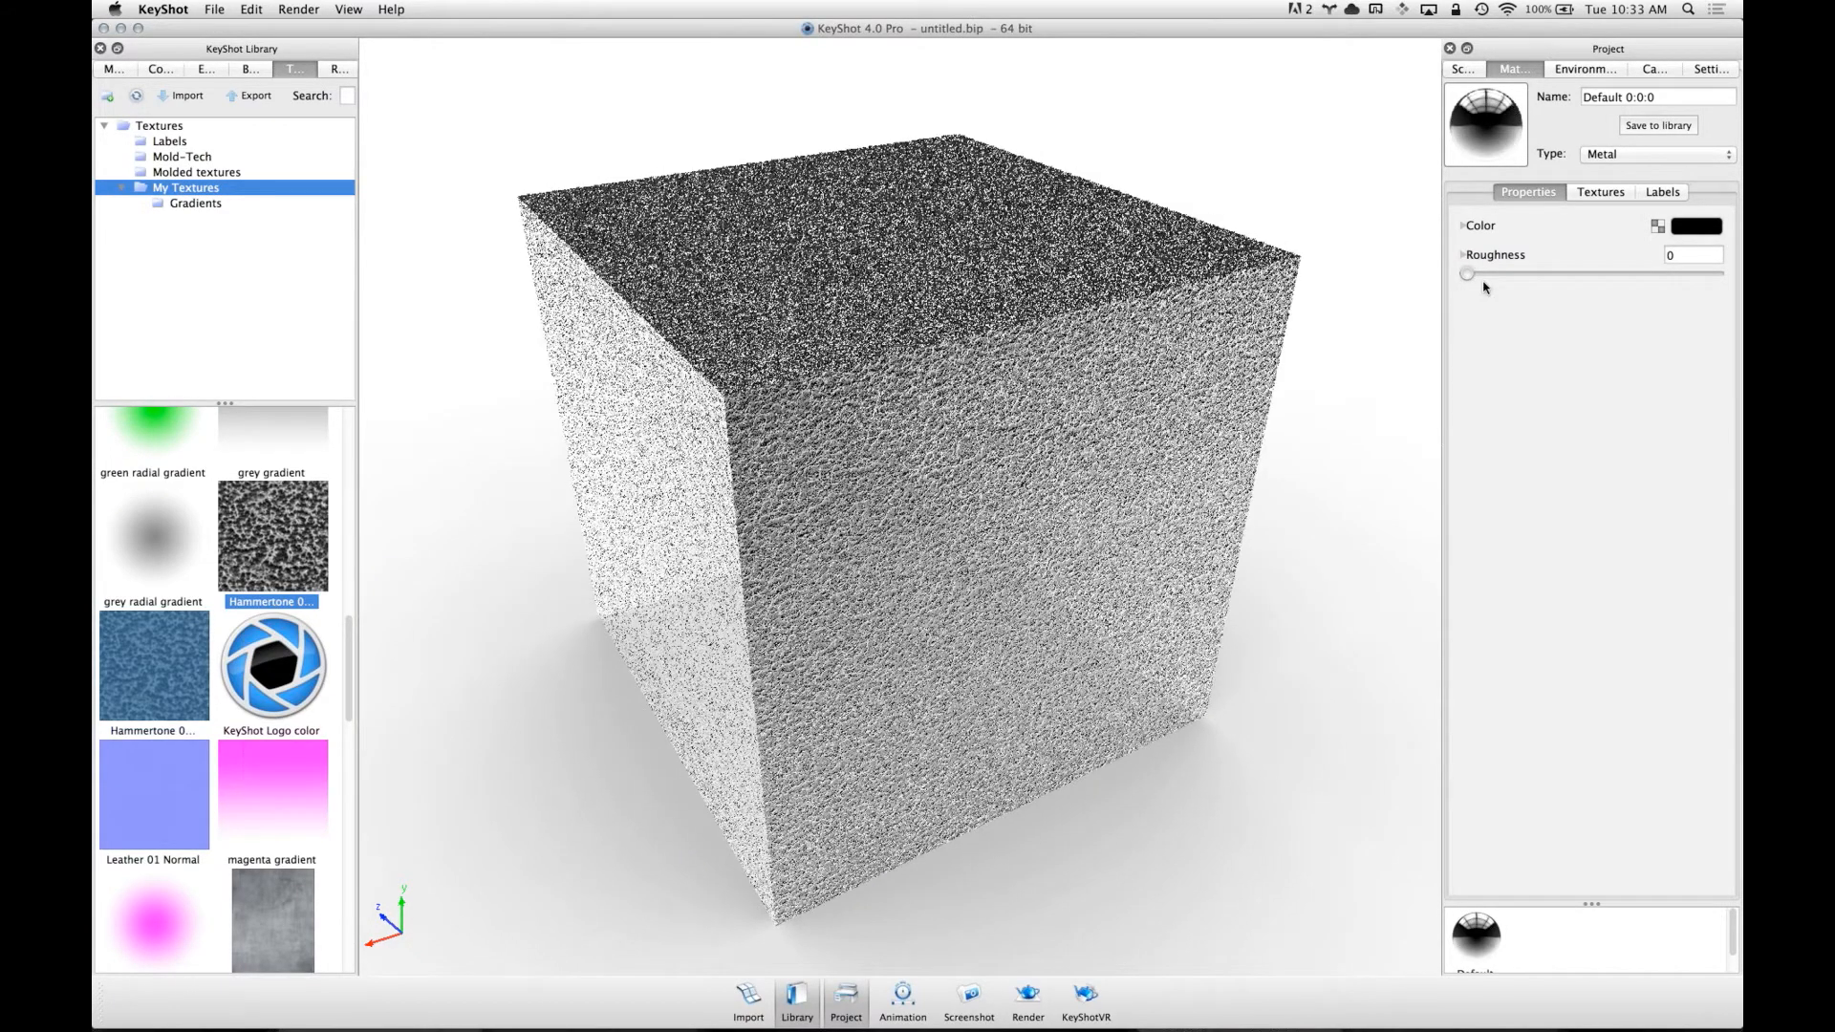
- Set the bump height of the Hammertone 01 Bump texture to .05
click(1639, 154)
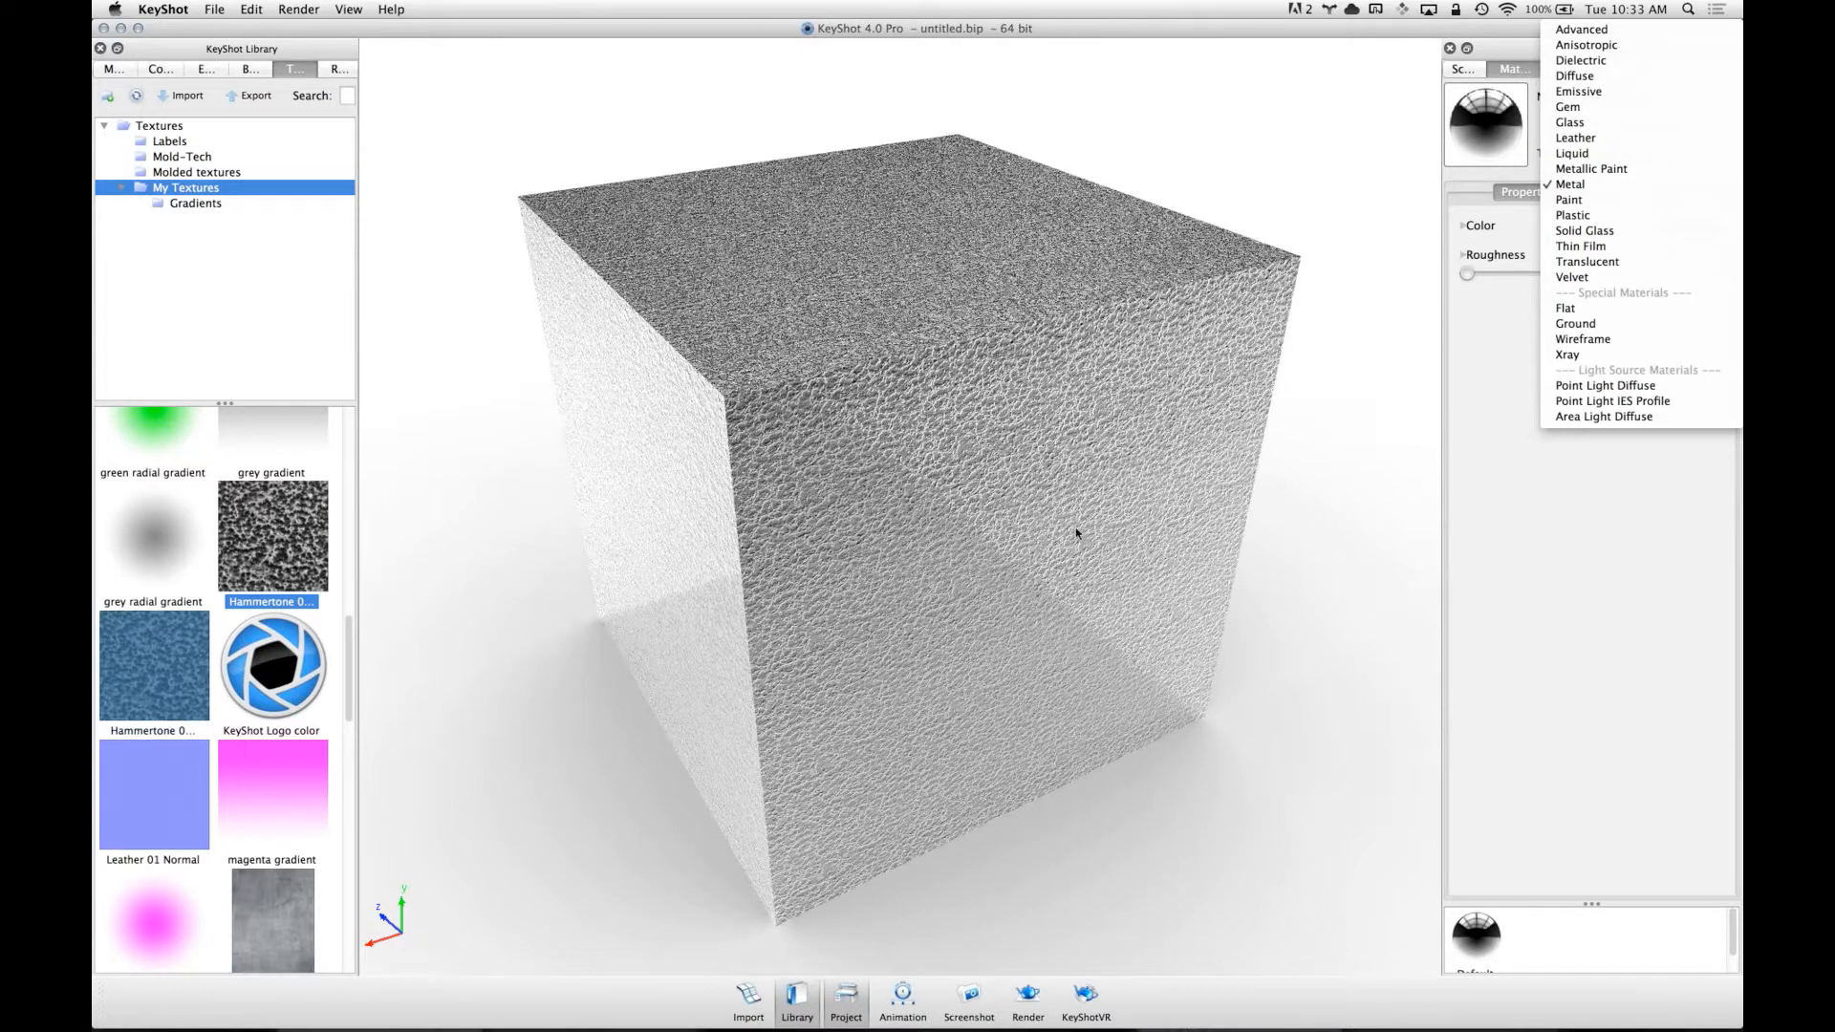
click(1623, 544)
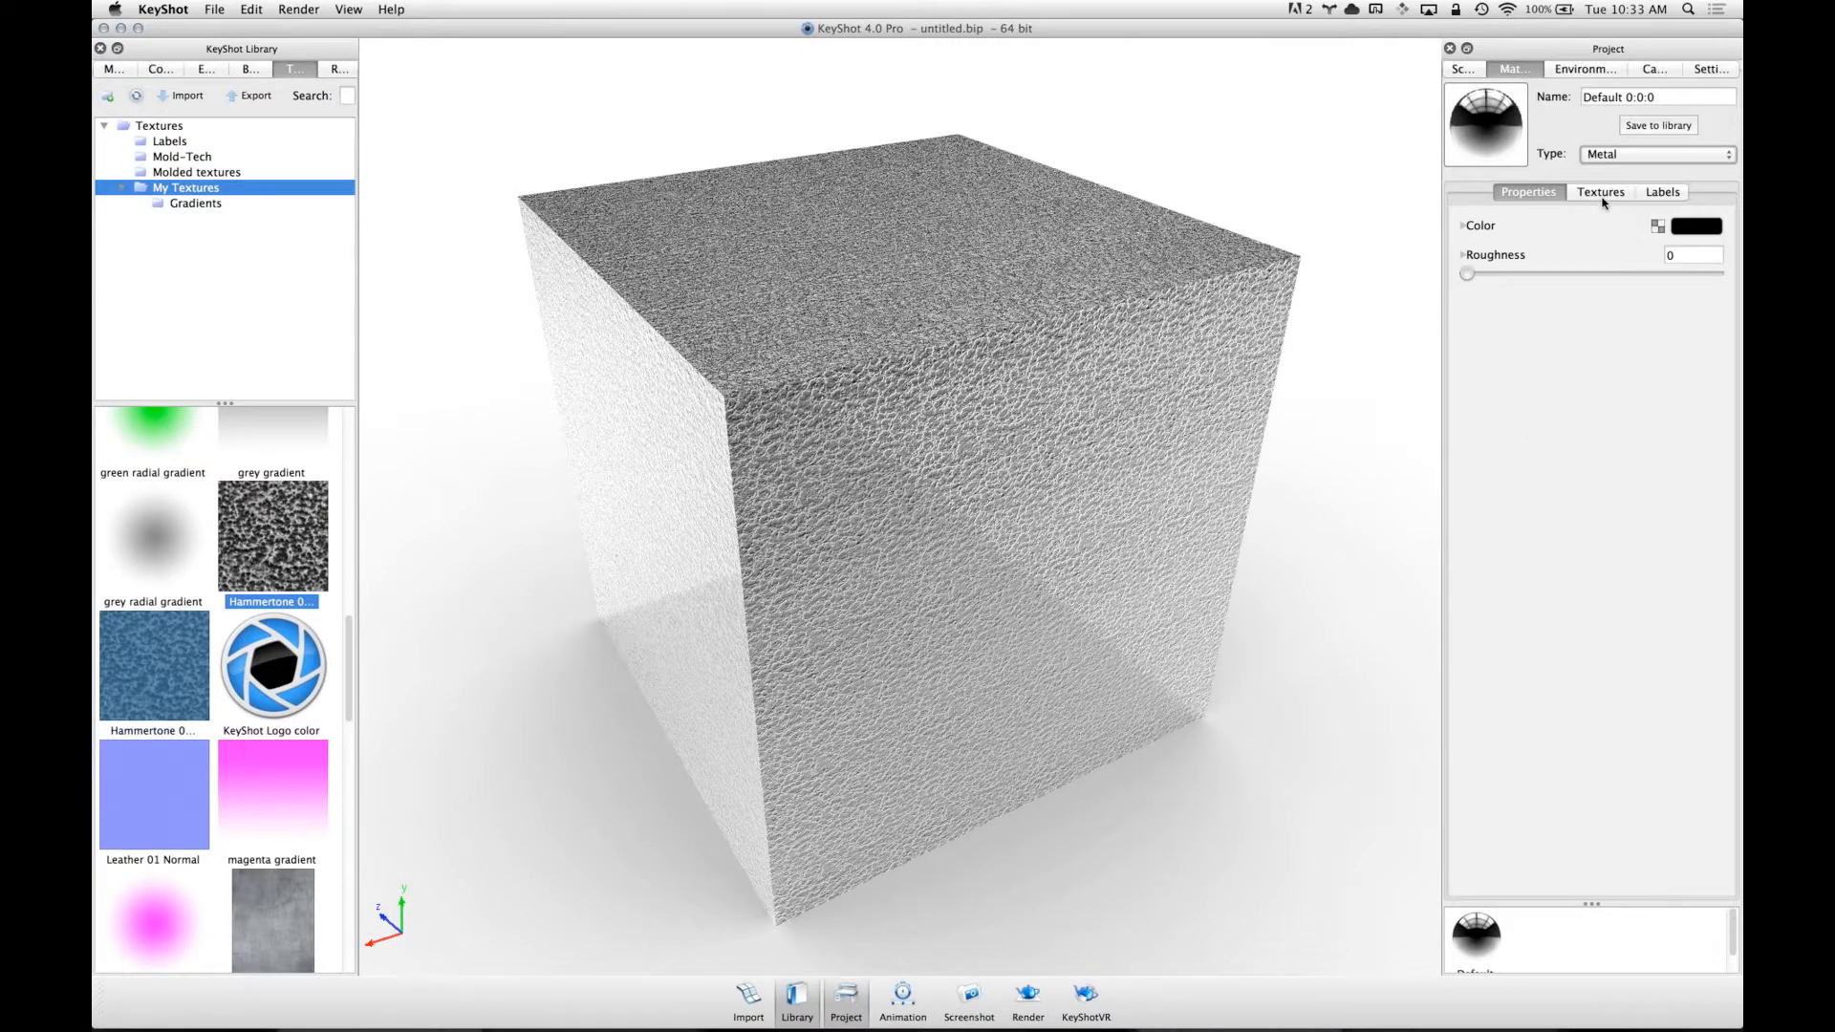
click(1603, 194)
click(1690, 628)
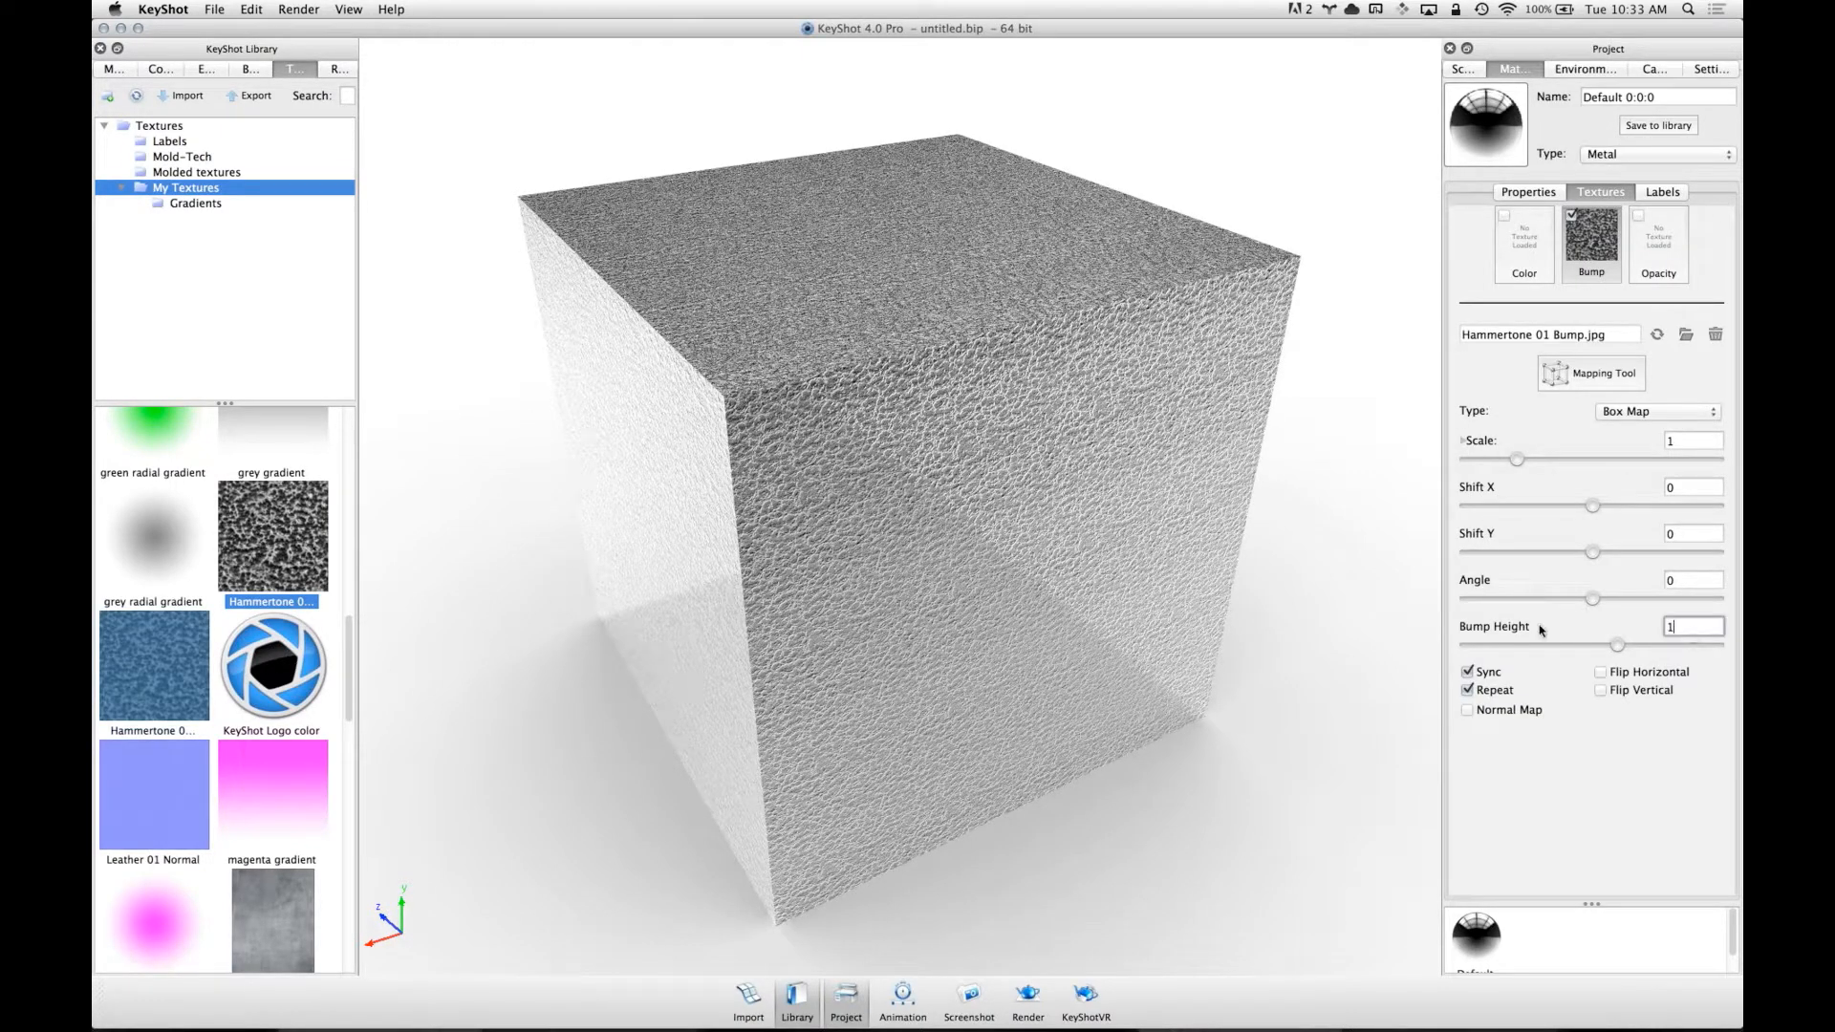
text(3.05)
key(Return)
drag(996, 430, 1225, 496)
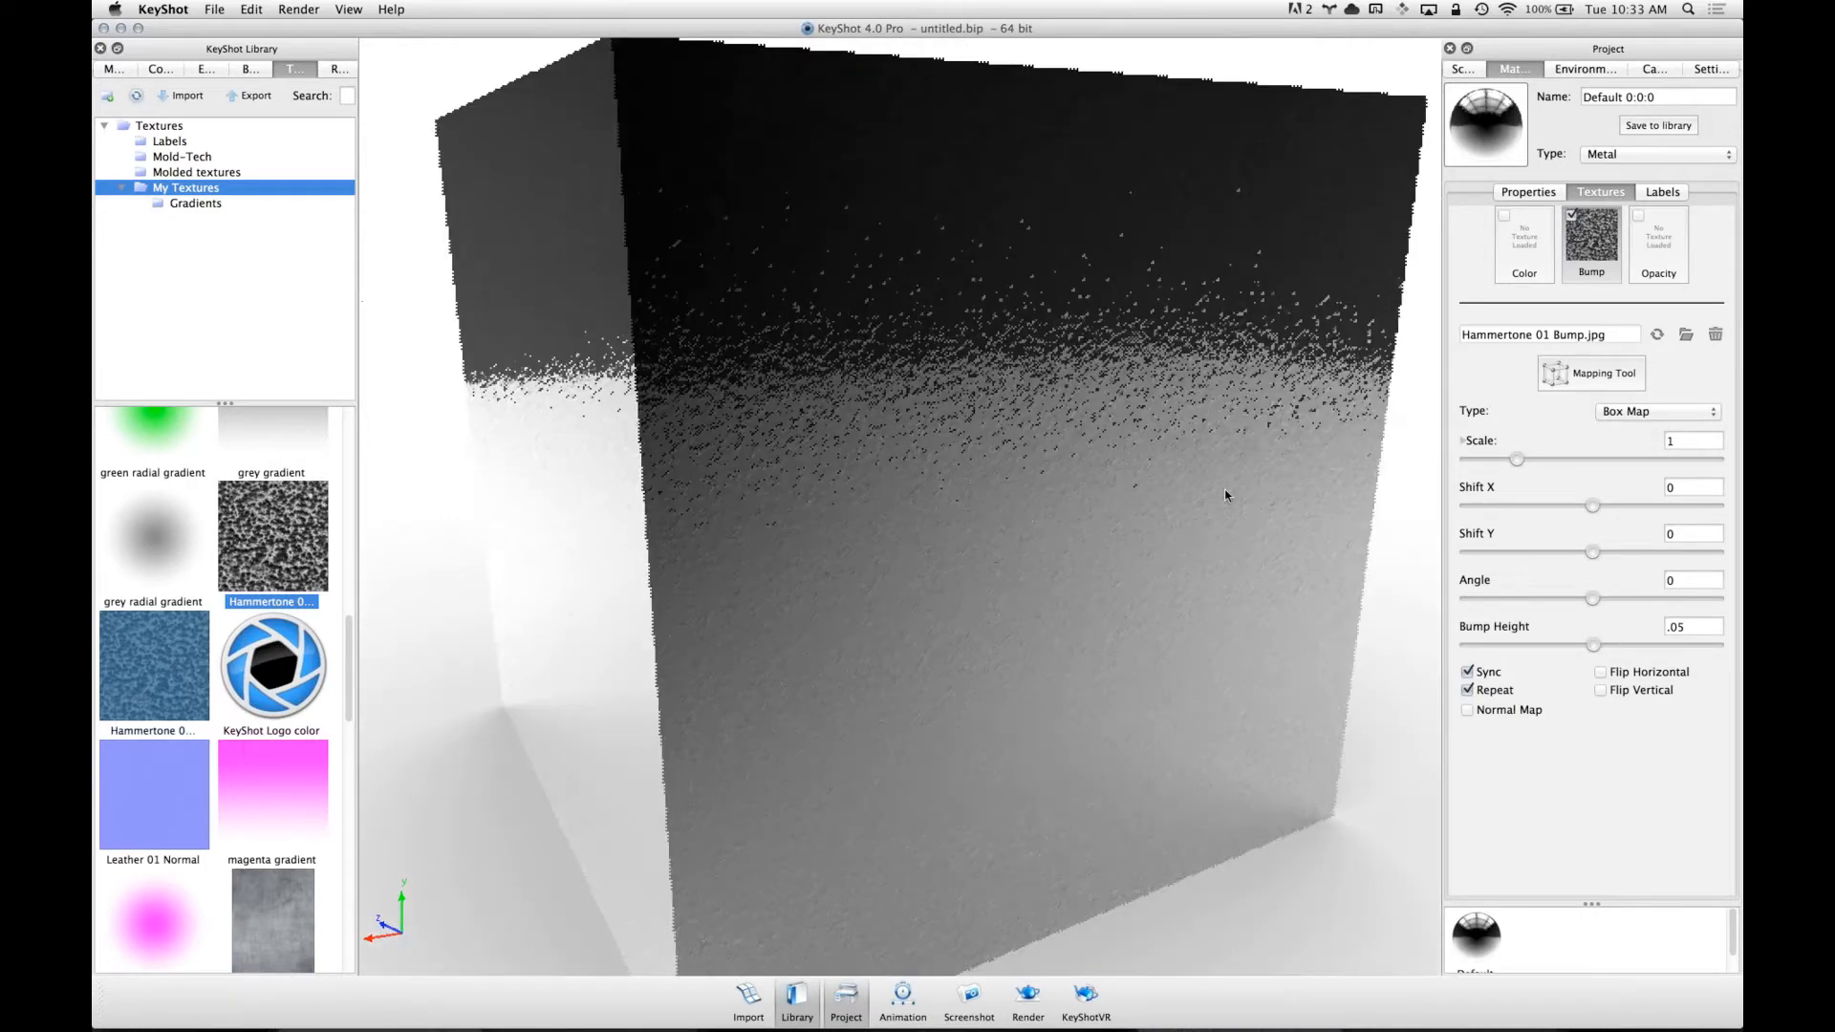
scroll(1214, 494, up, 5)
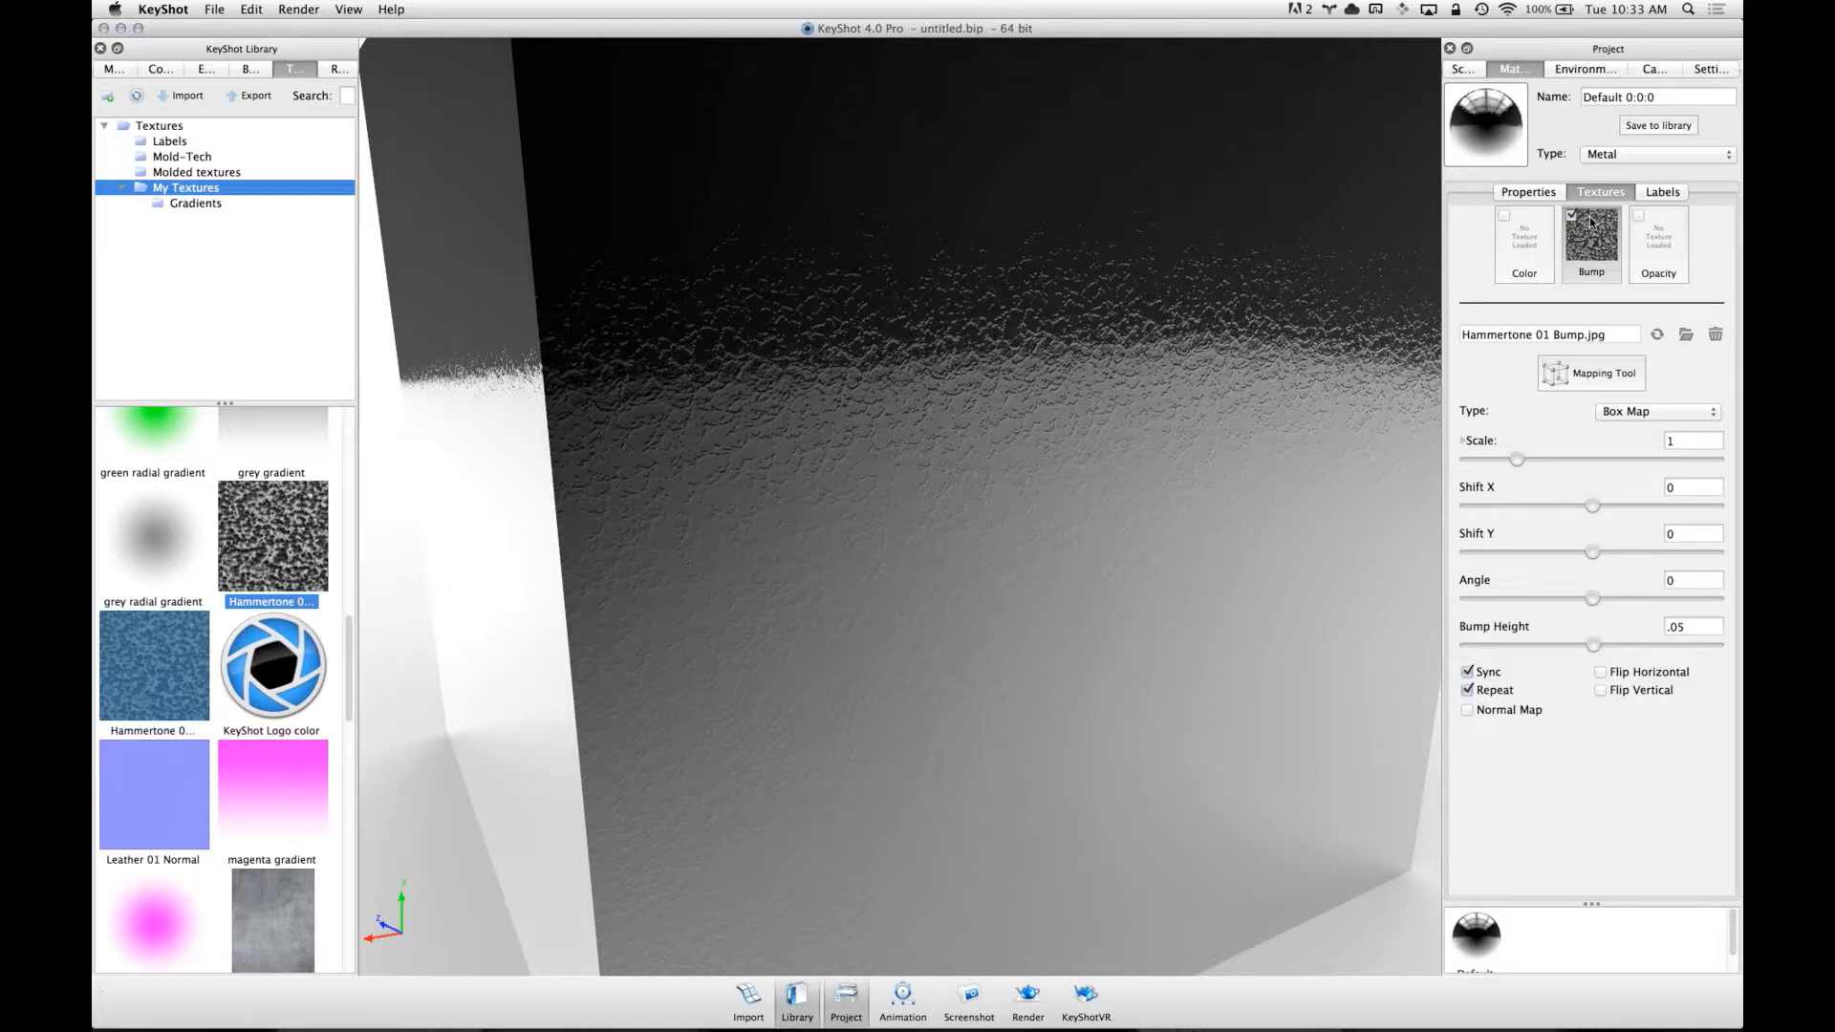
- Set the metal's base color to red (RGB 255, 0, 0) and check the bump texture's settings
click(1529, 194)
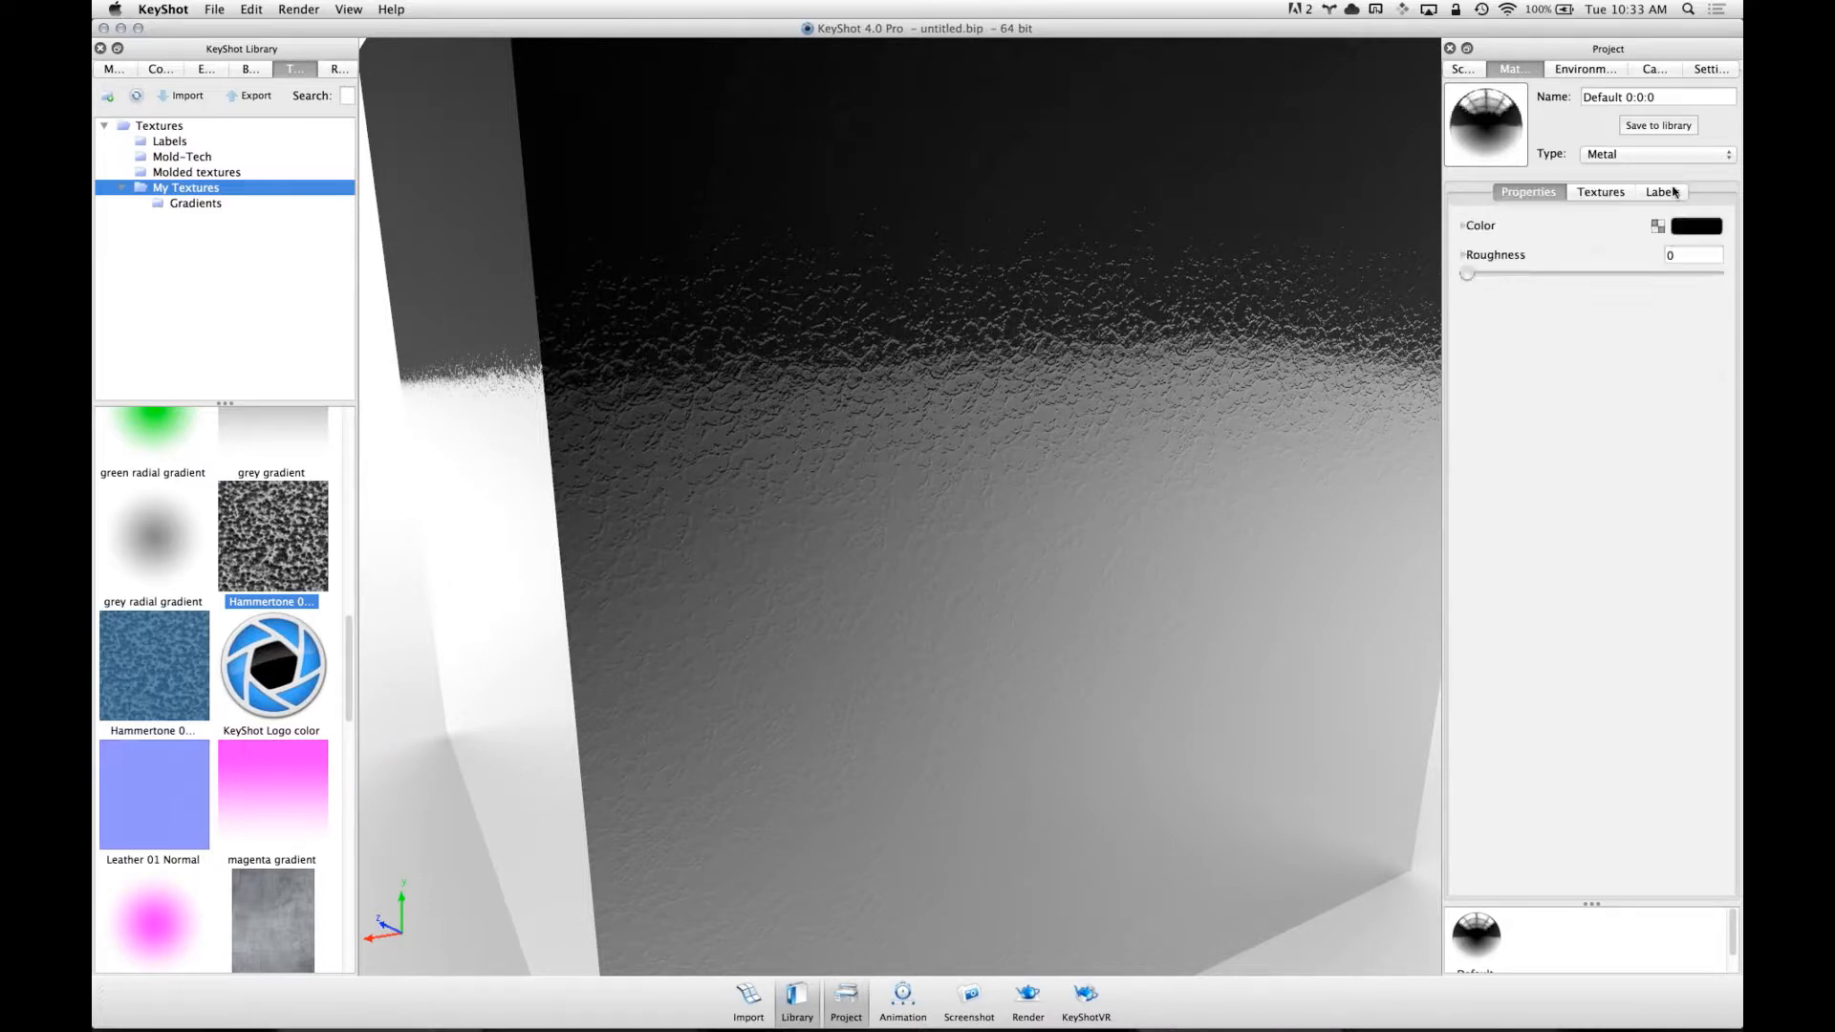
click(1696, 225)
click(1709, 54)
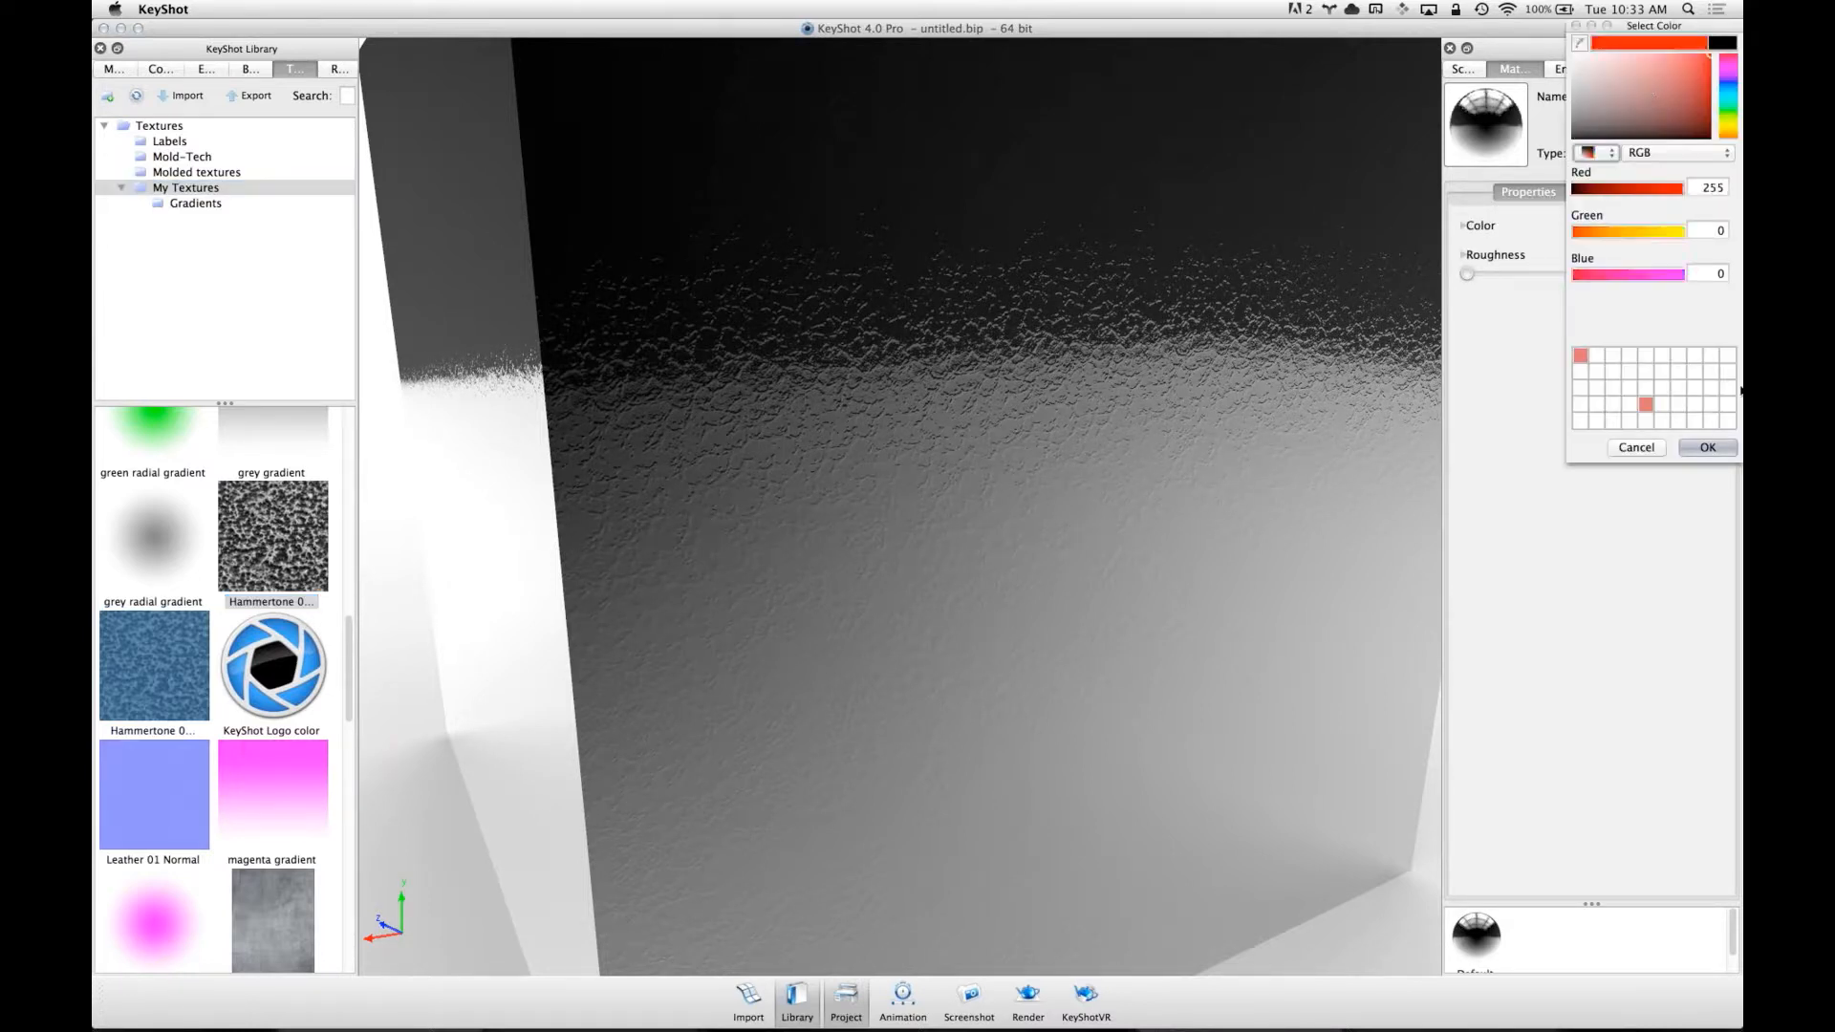
click(1708, 447)
scroll(1099, 413, down, 5)
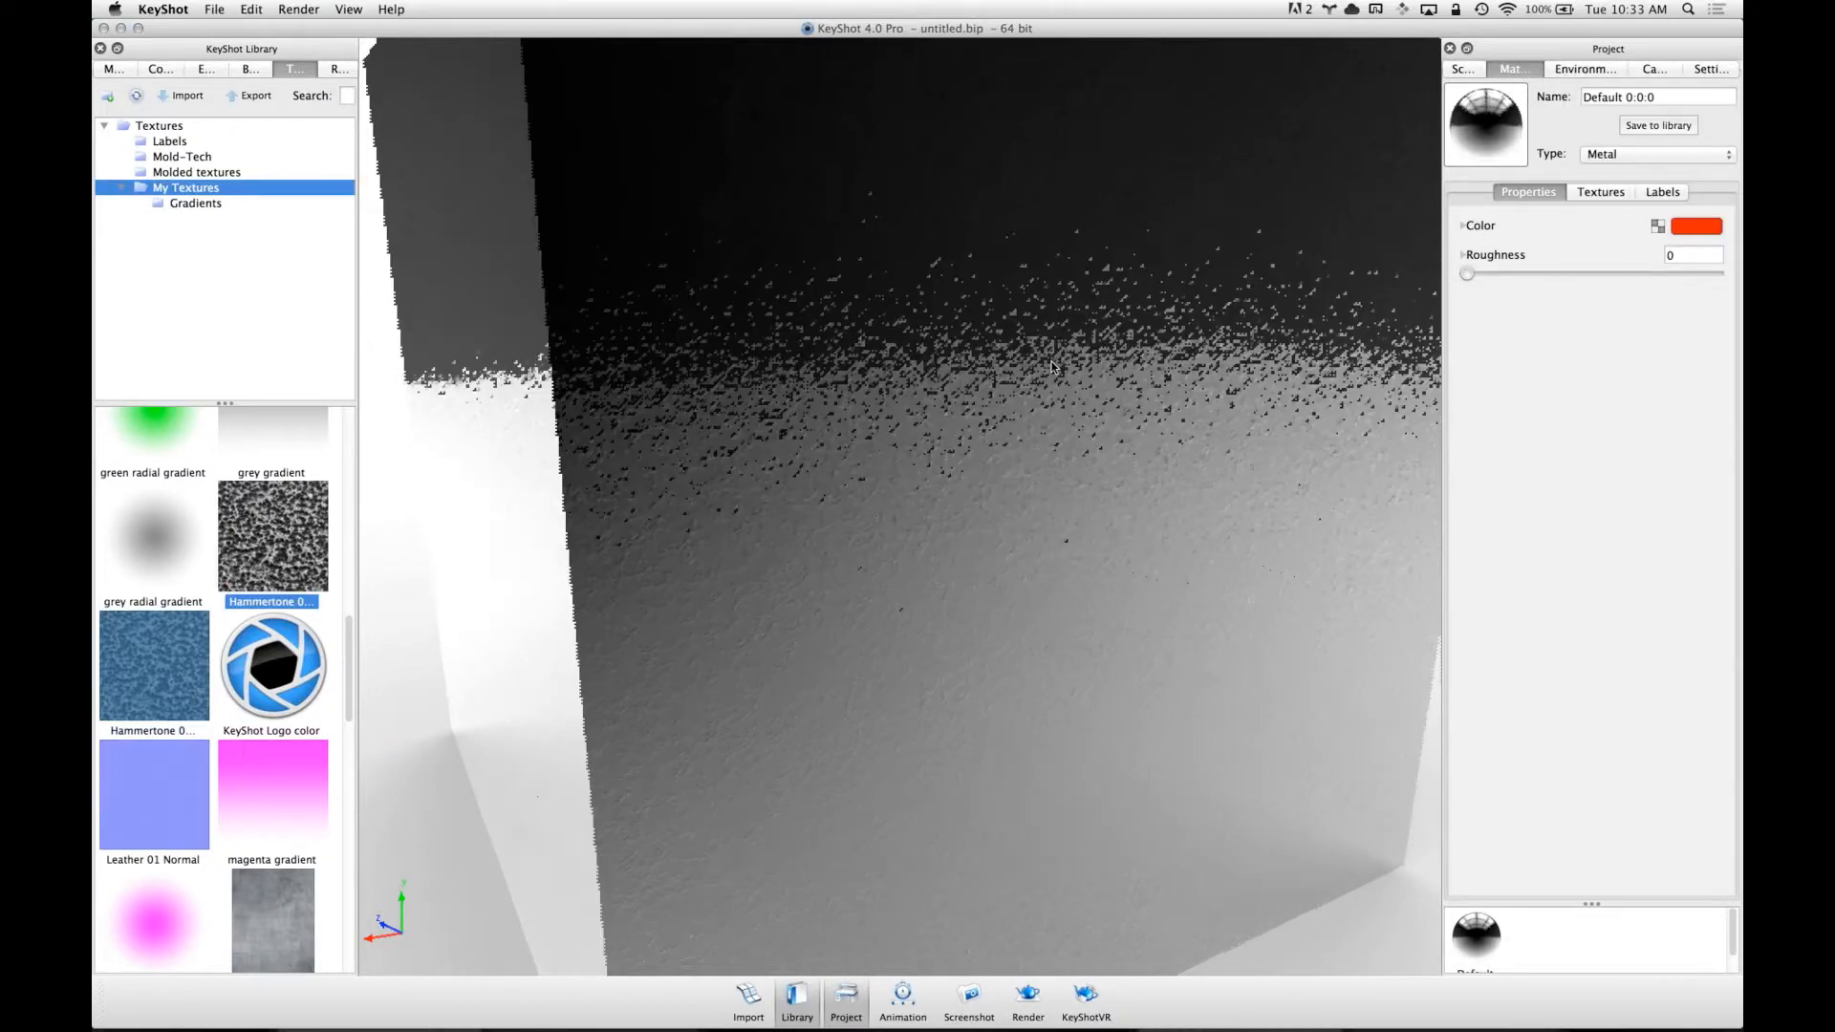
click(1601, 192)
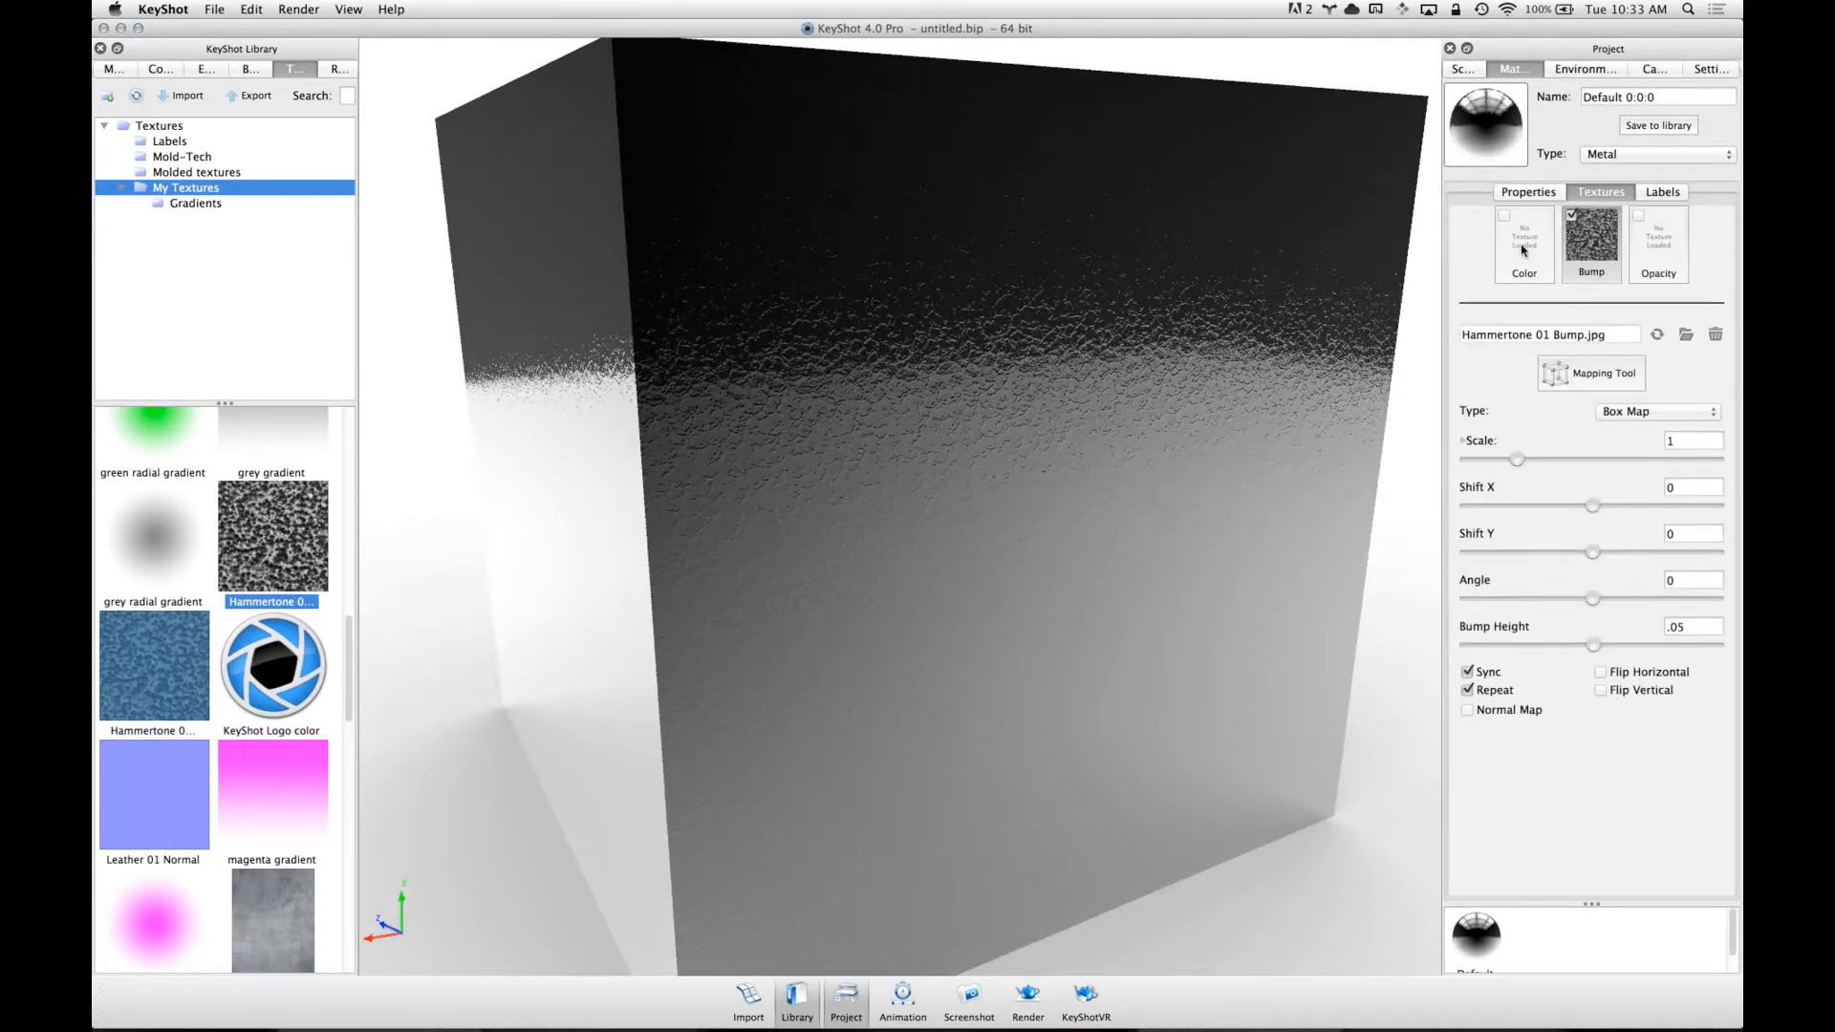
click(1591, 237)
click(1529, 193)
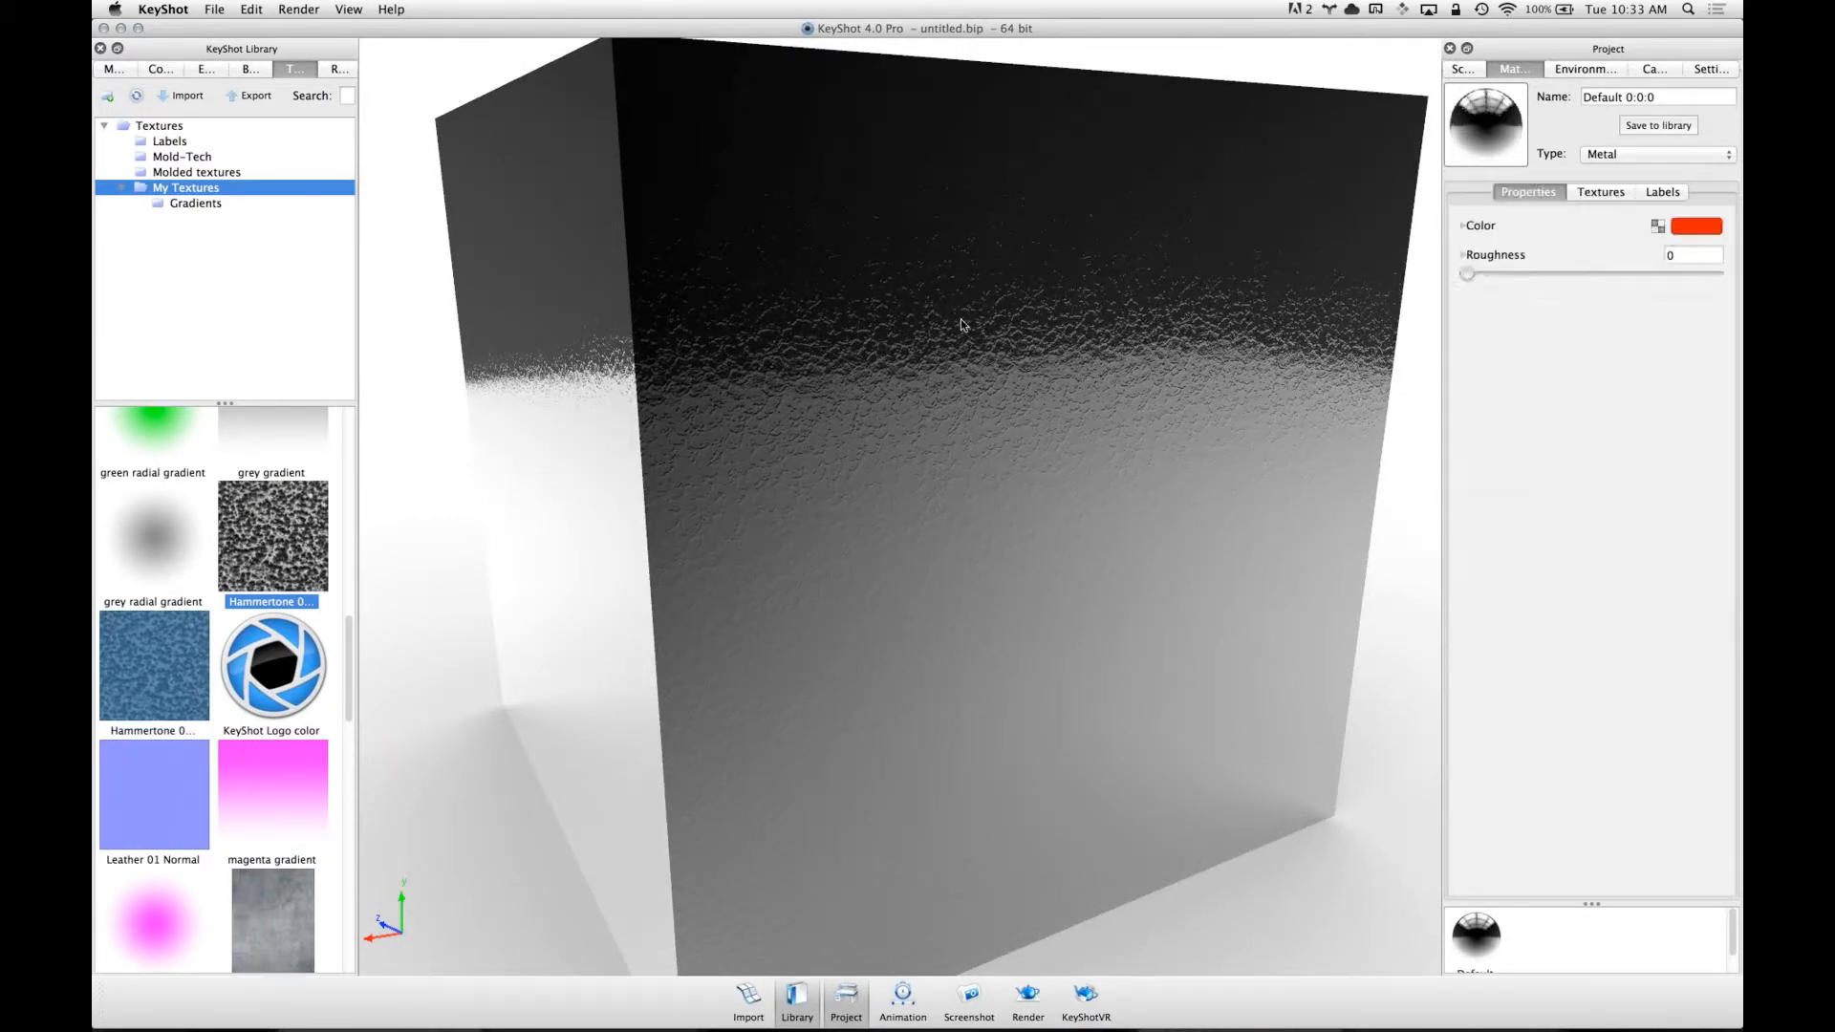
scroll(927, 299, down, 5)
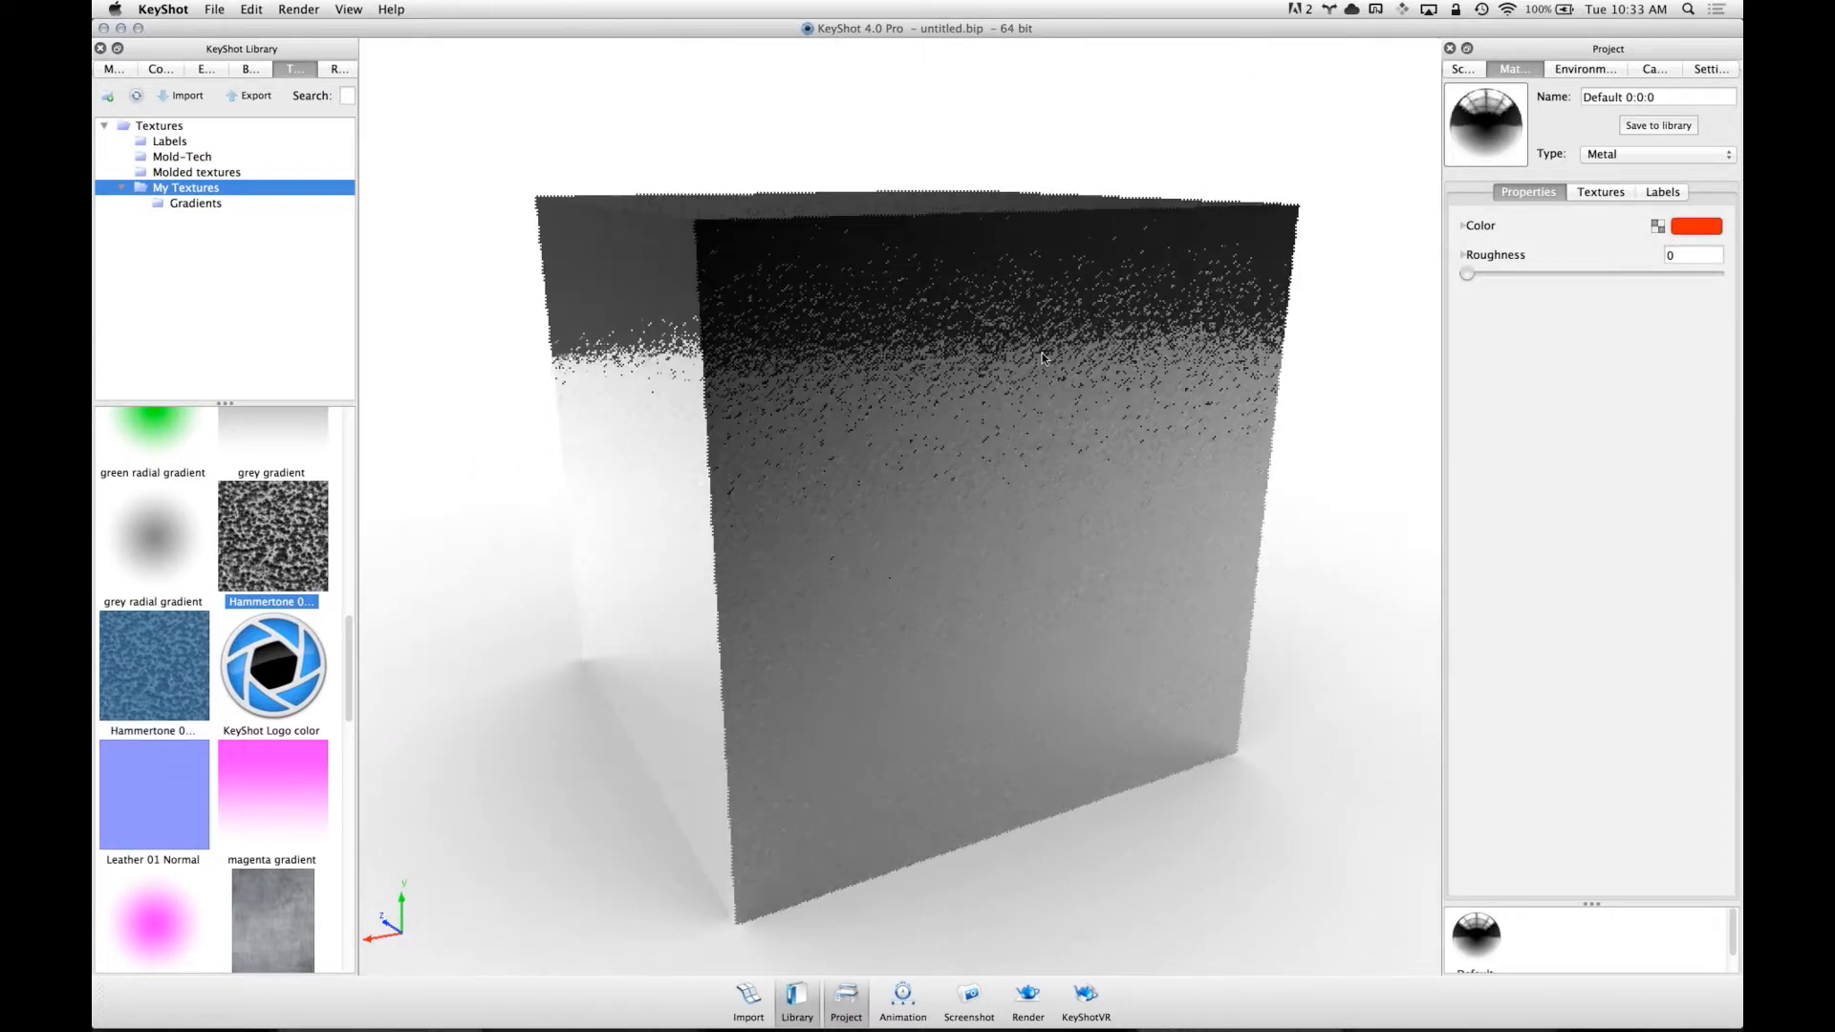
- Apply the Hammertone 01 Color texture from My Textures to the cube as its color texture
click(1605, 191)
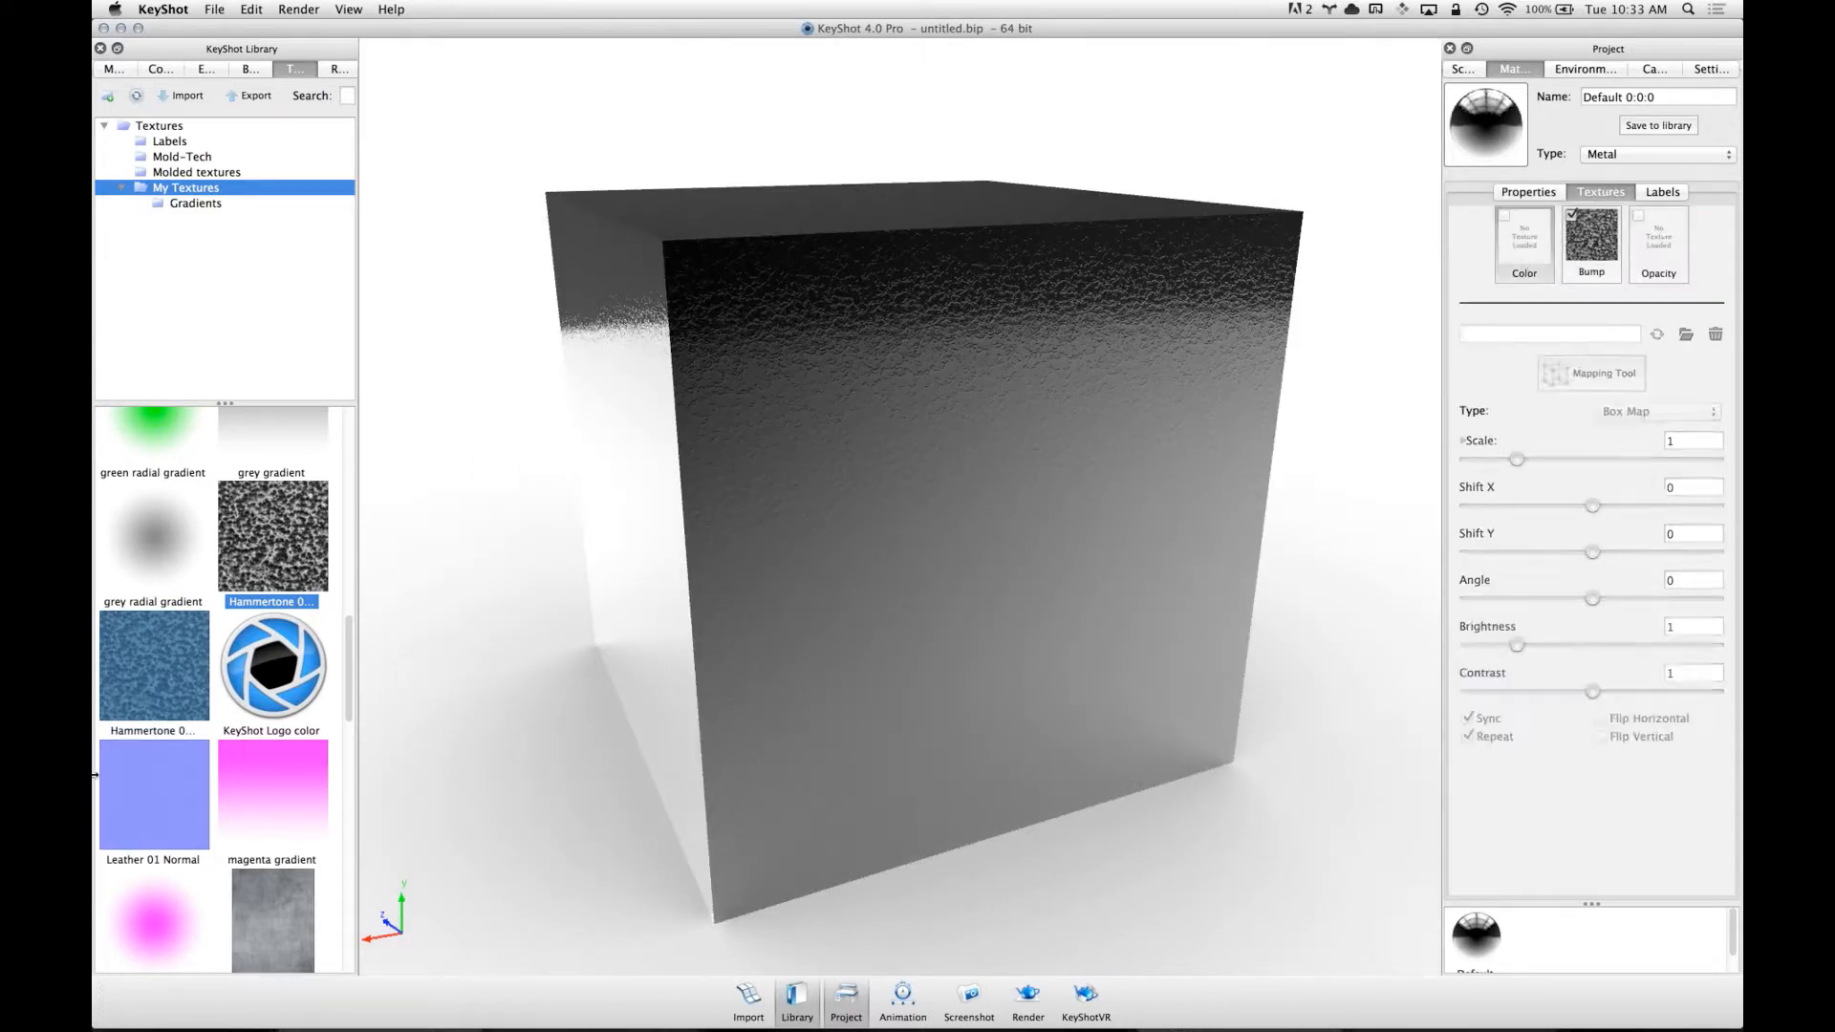
drag(169, 673, 1002, 472)
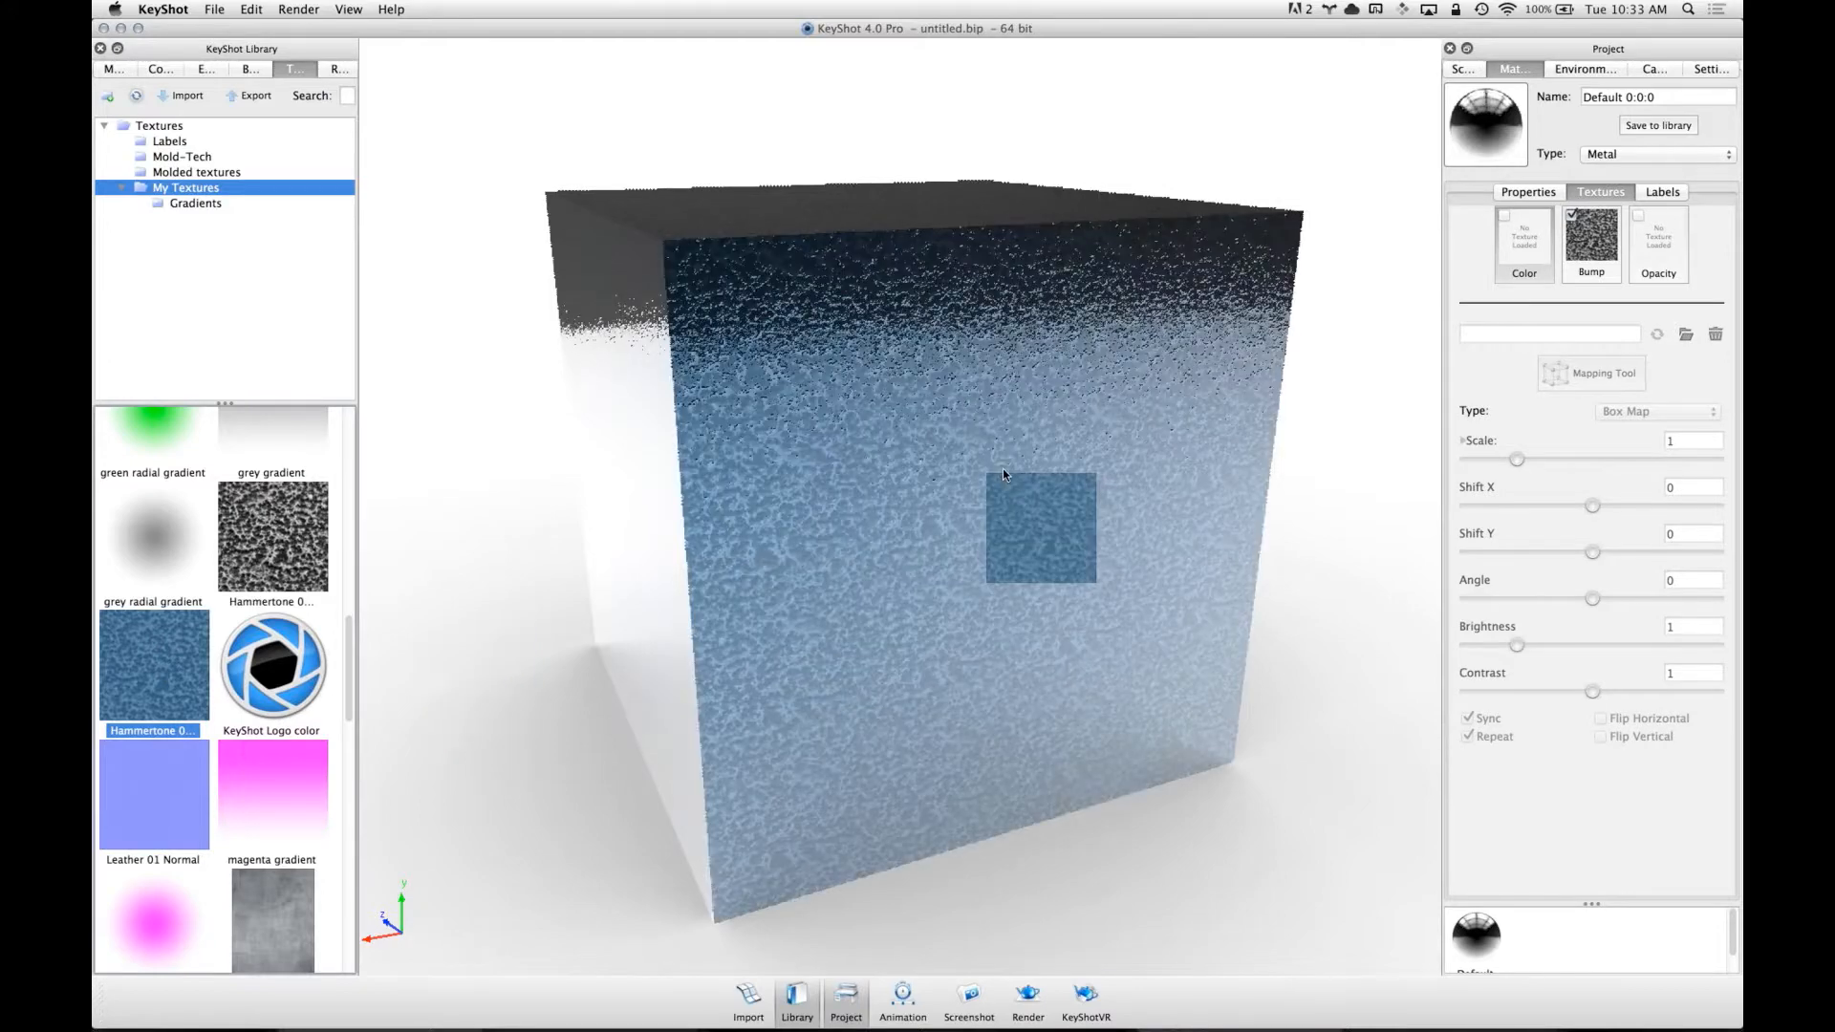
click(1040, 511)
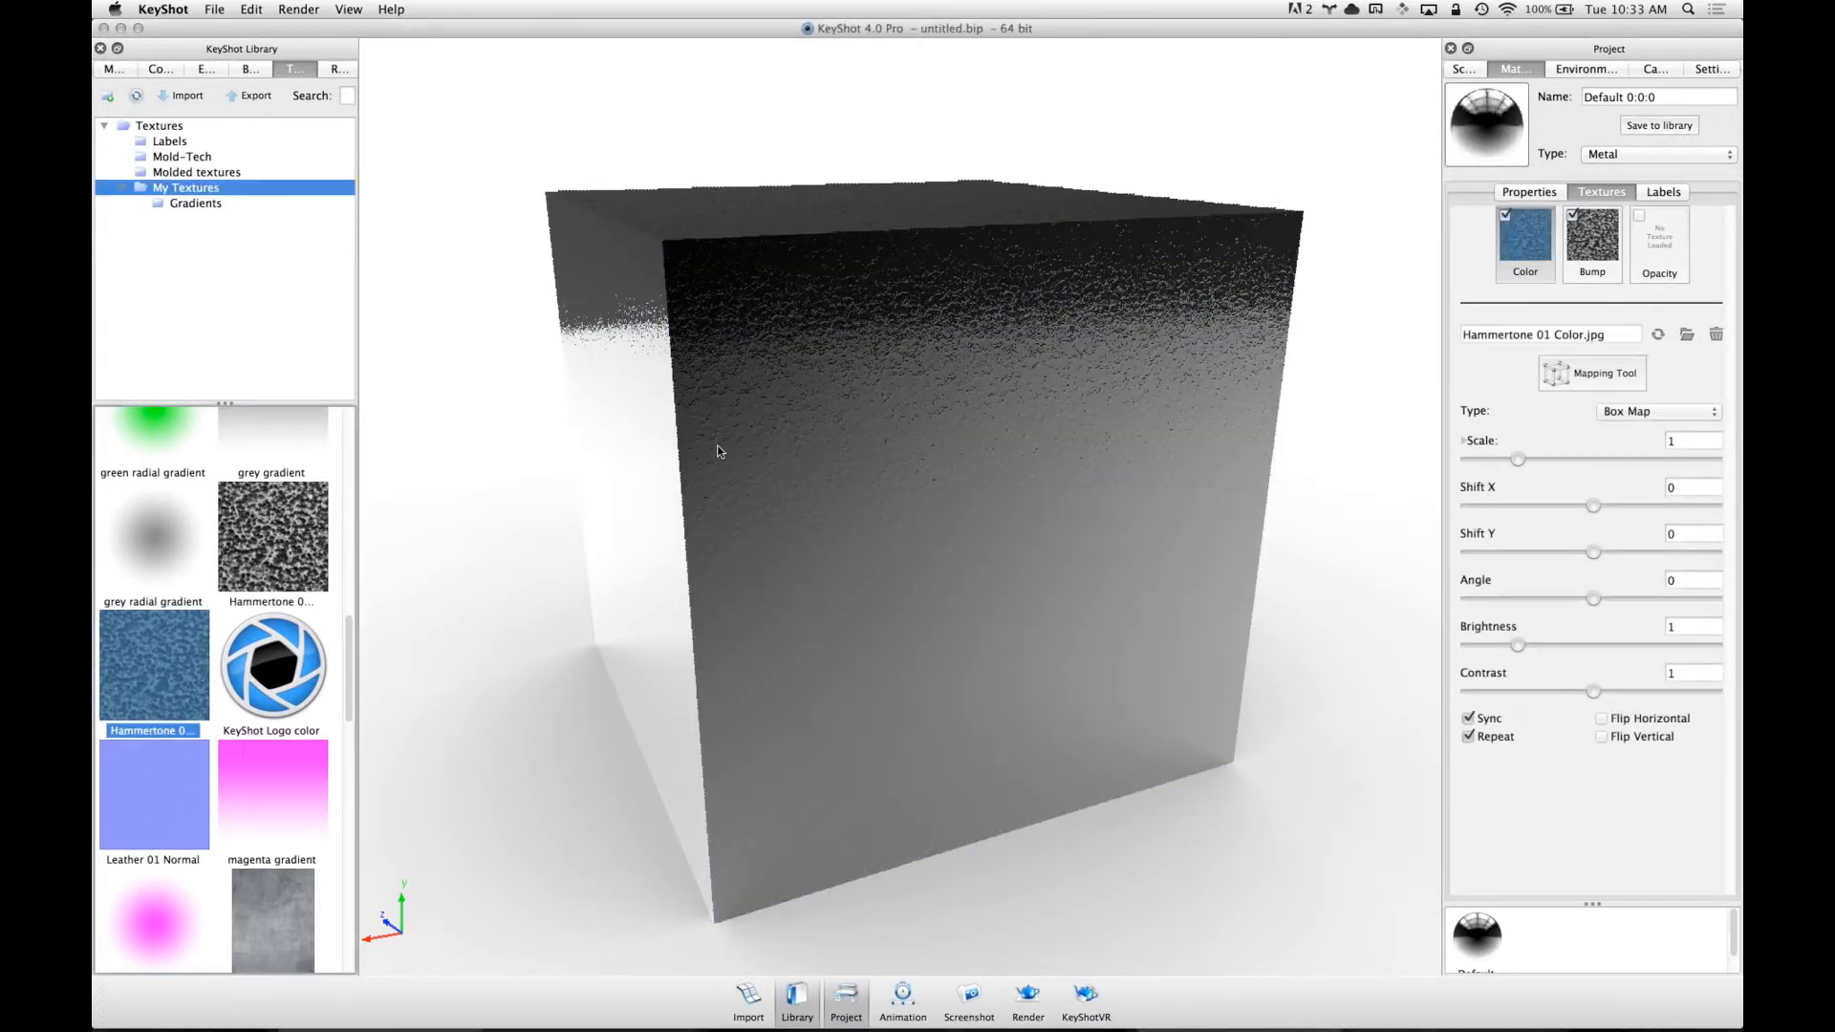
scroll(1065, 438, up, 5)
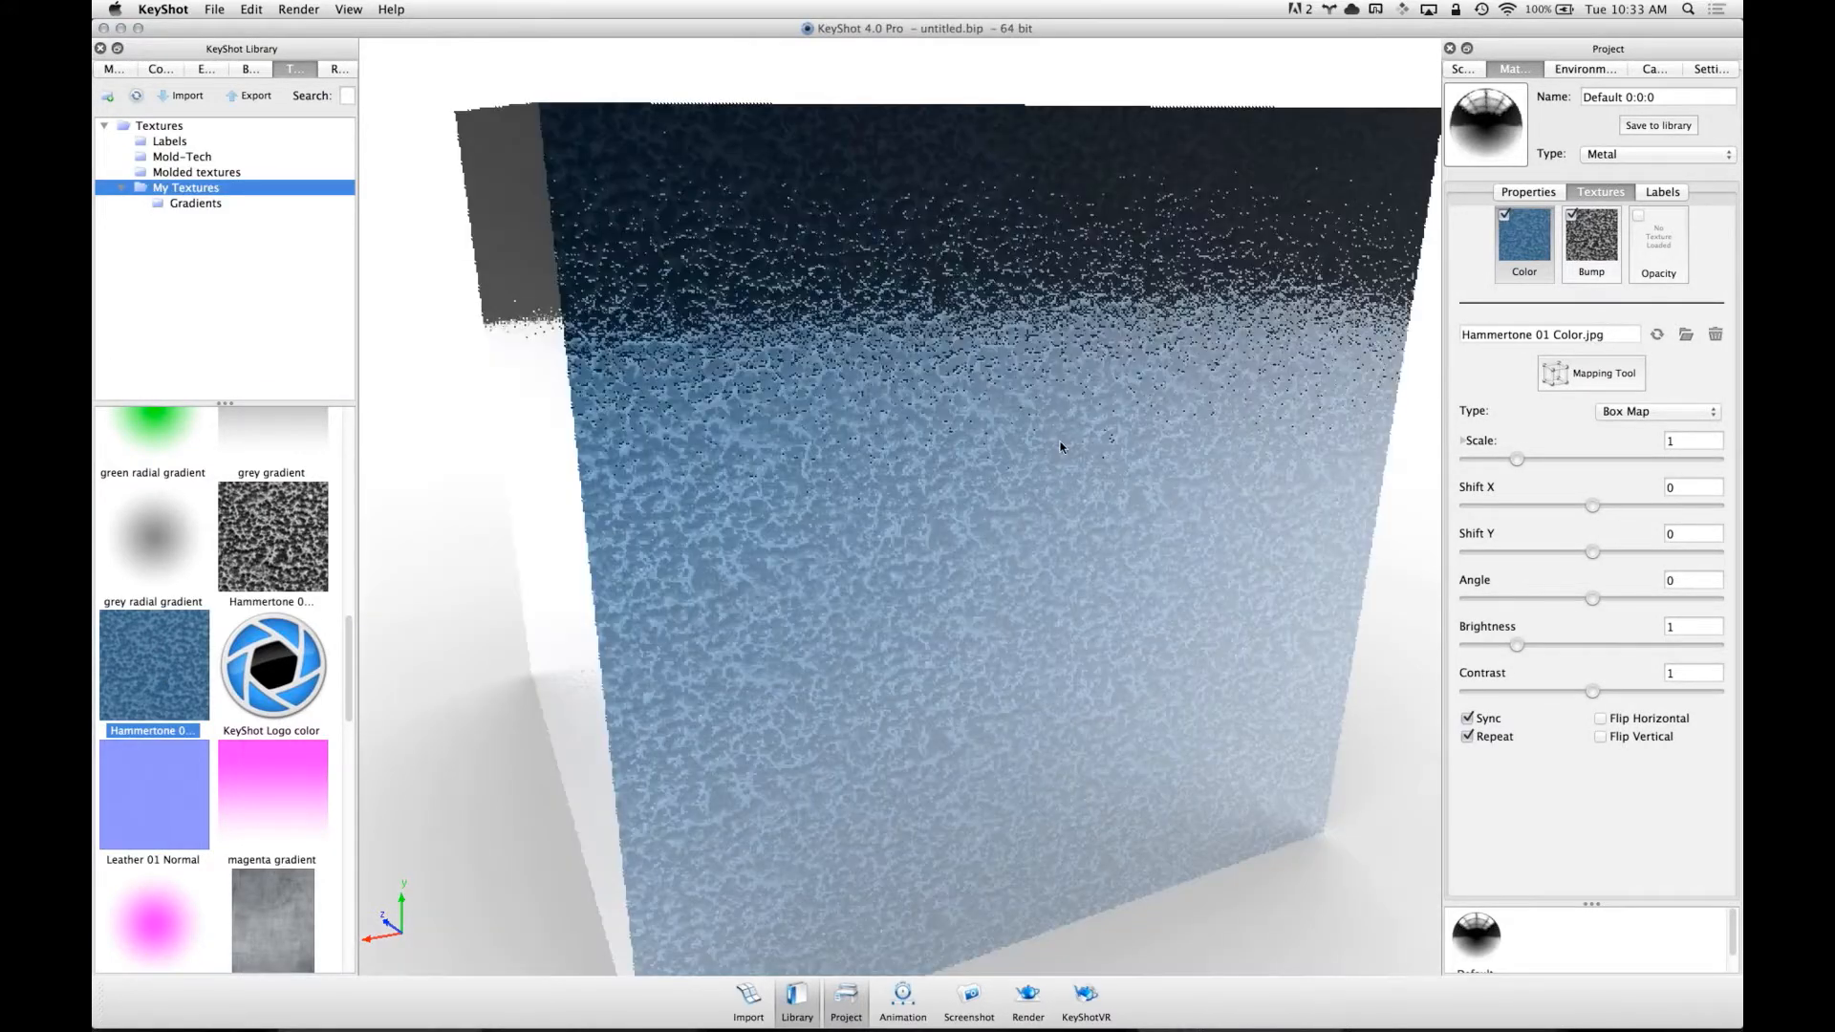
drag(1072, 349, 1073, 455)
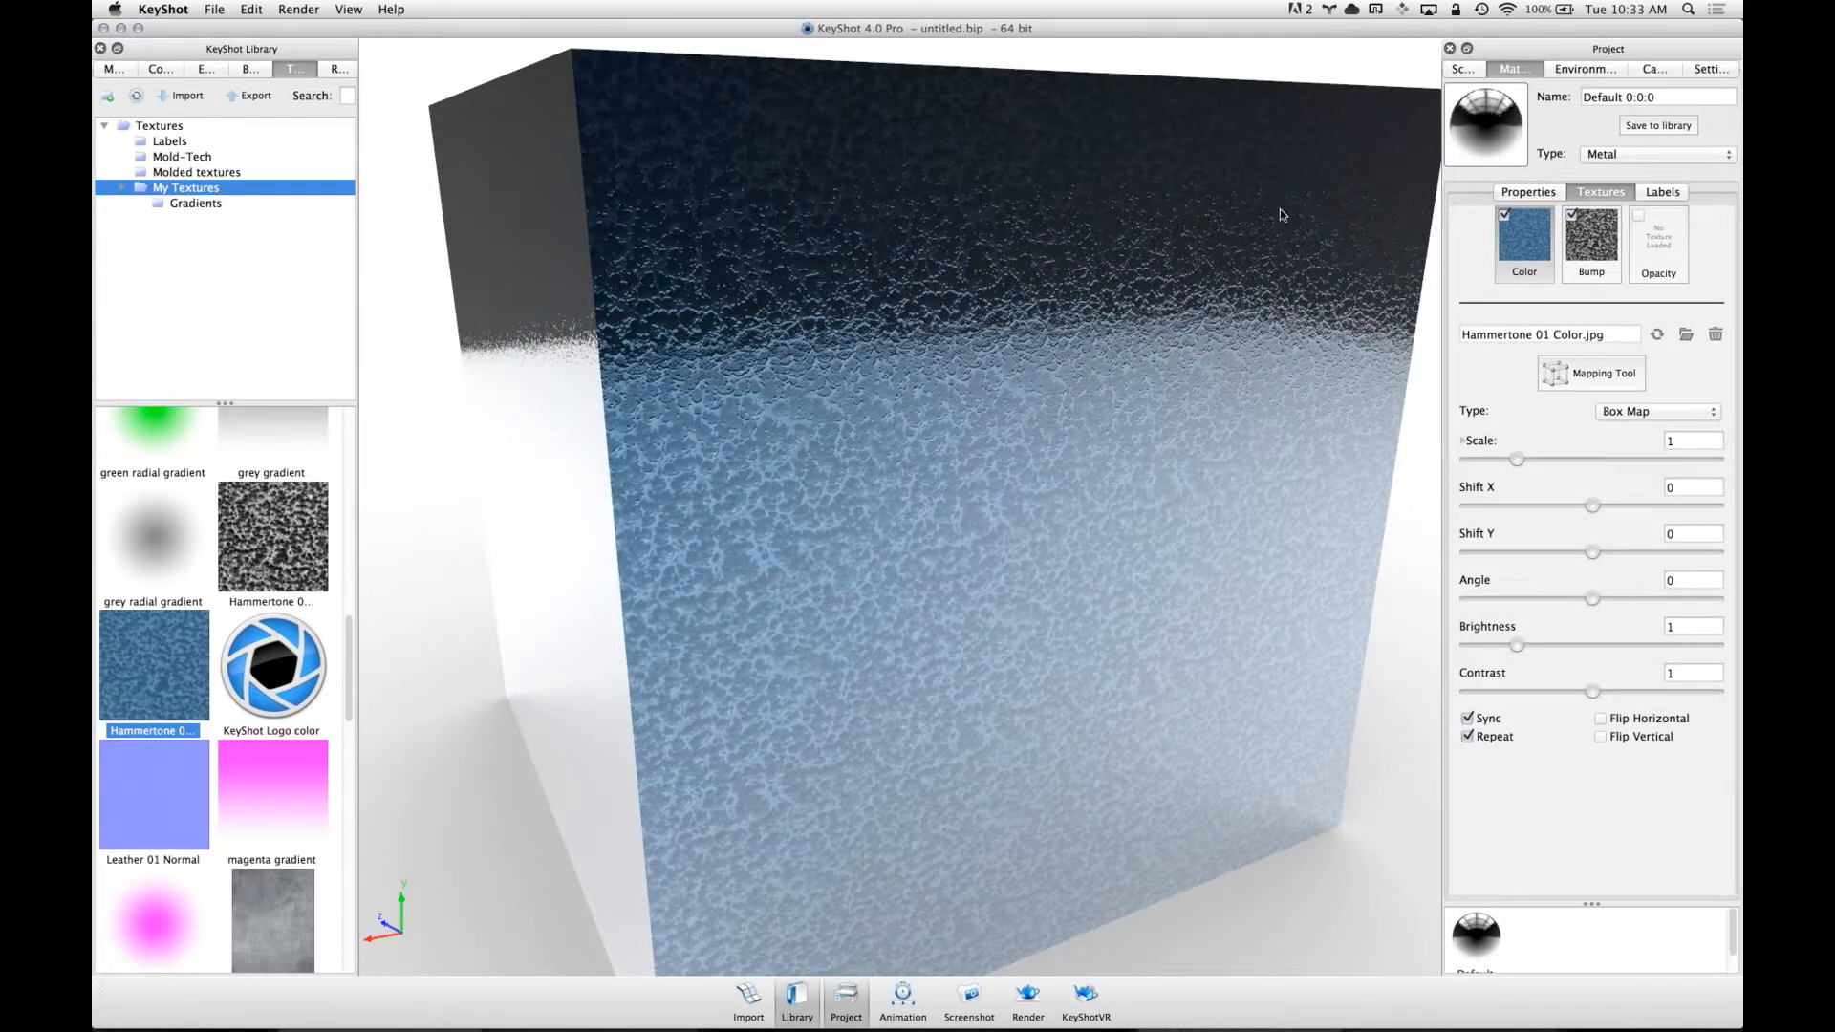
- Try blending the cube's Hammertone 01 Color texture with a bright cyan (RGB 0, 225, 255)
click(1528, 192)
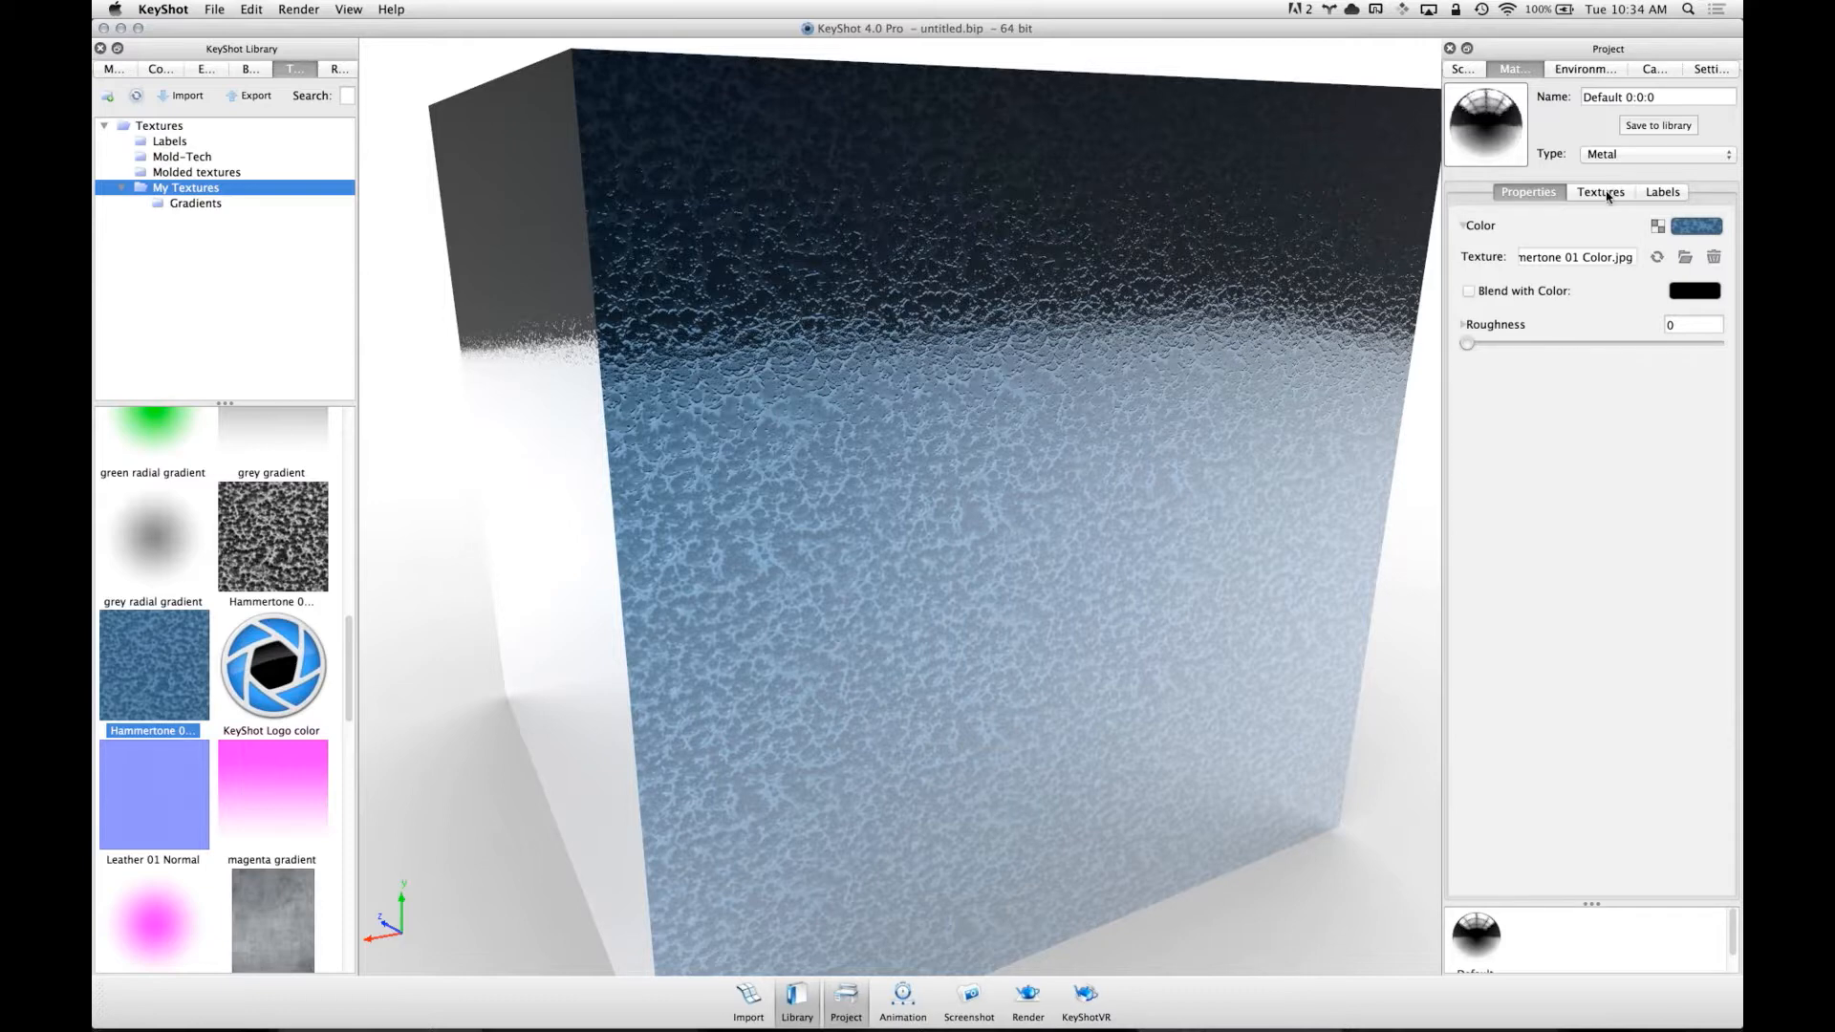
click(1508, 295)
click(1694, 291)
click(1699, 111)
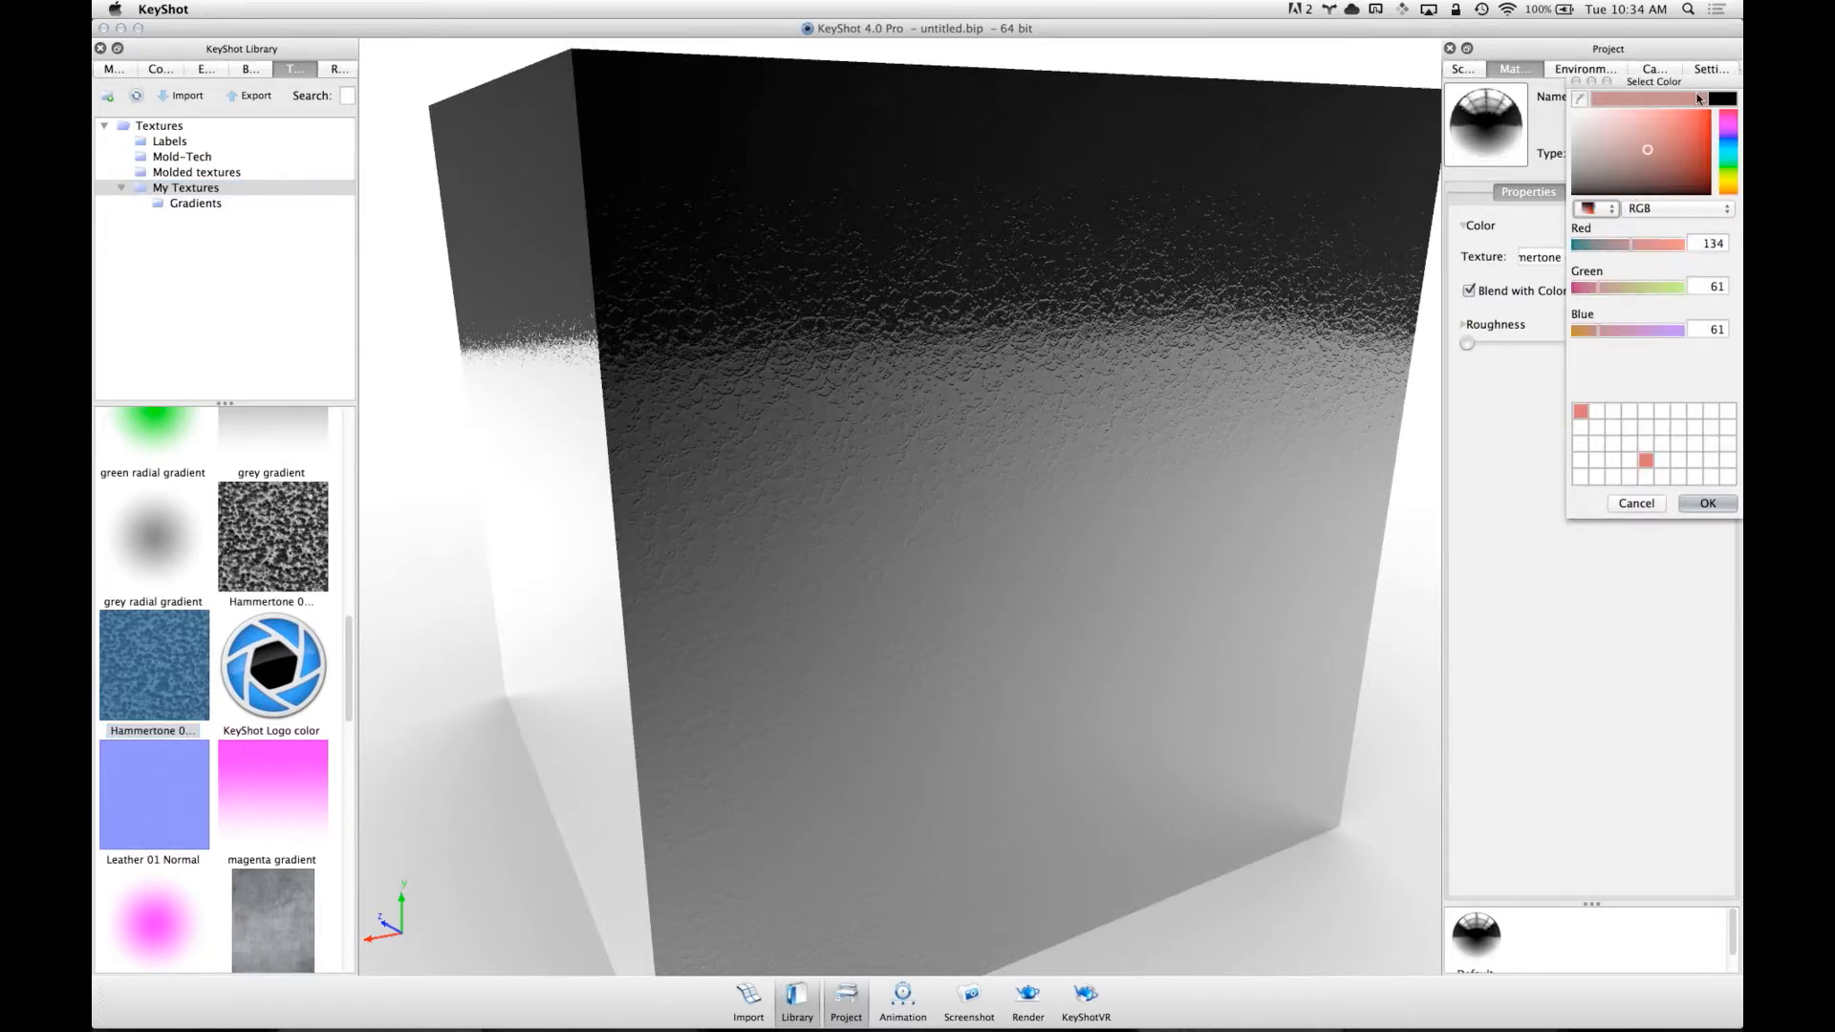
mouse_move(1644, 84)
mouse_down()
mouse_move(1382, 476)
mouse_move(1448, 501)
mouse_up()
click(1468, 543)
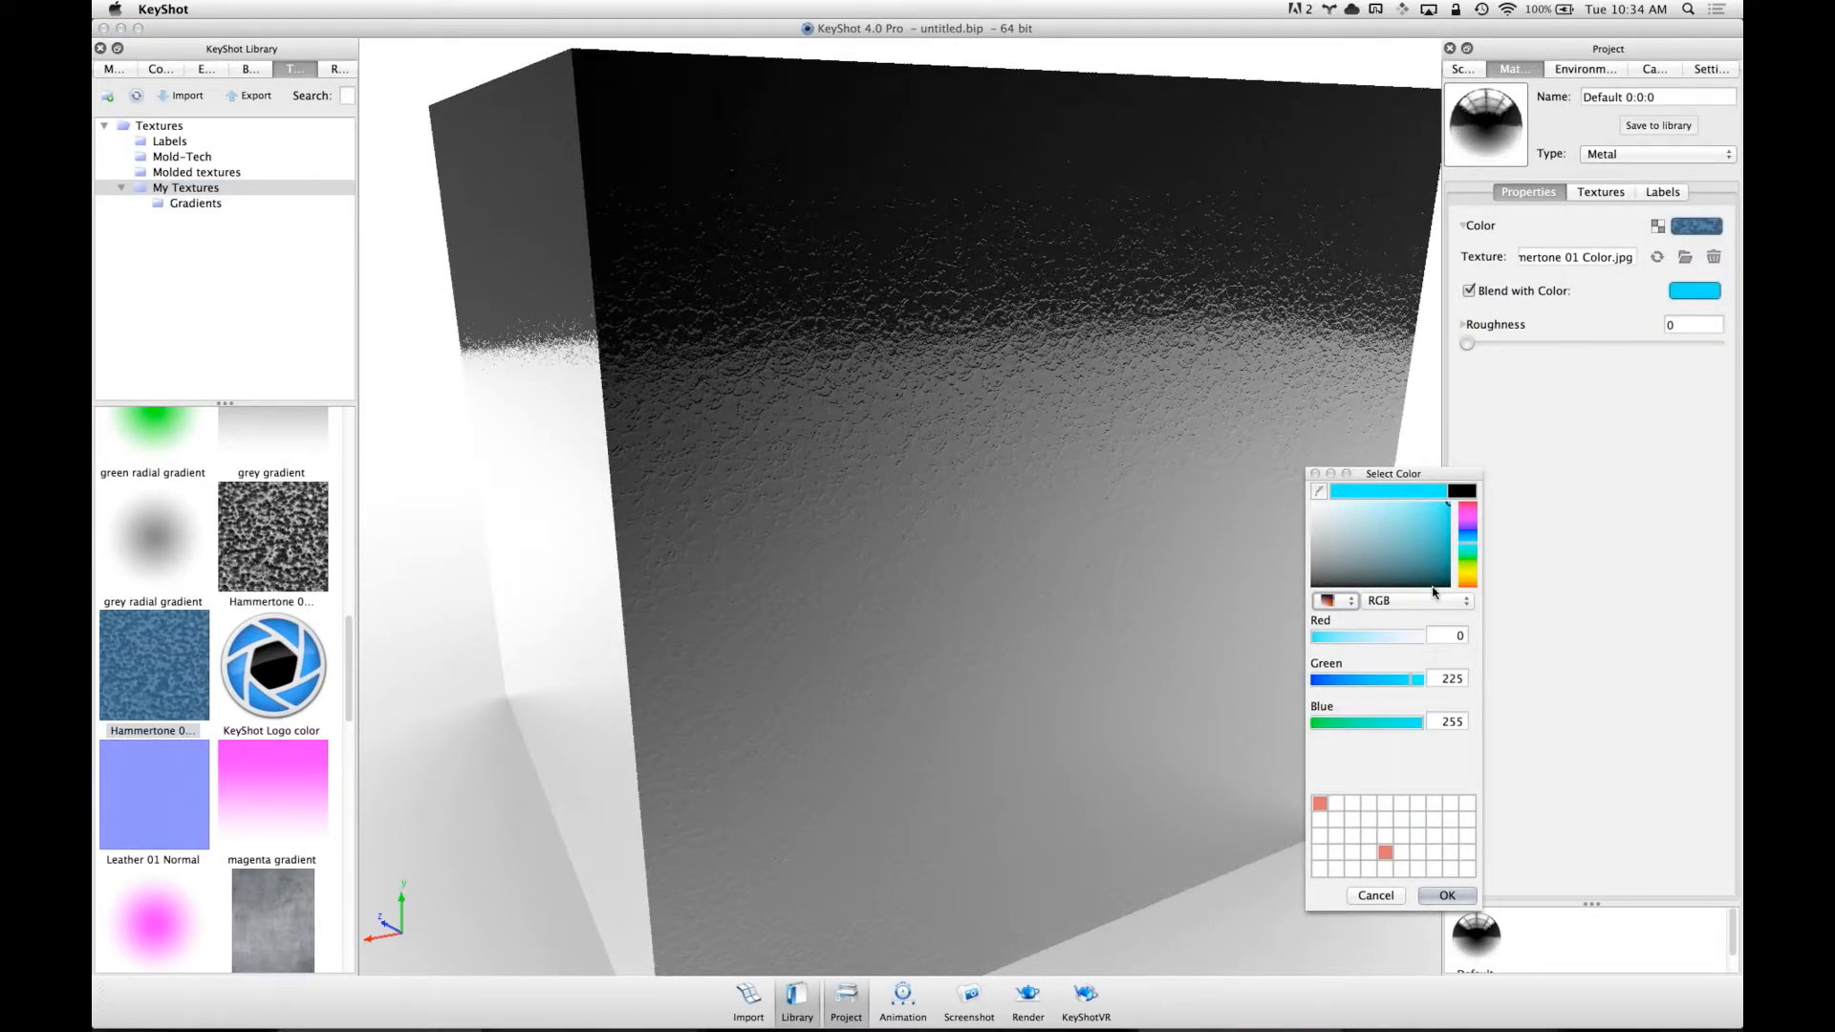
click(1373, 897)
click(1488, 289)
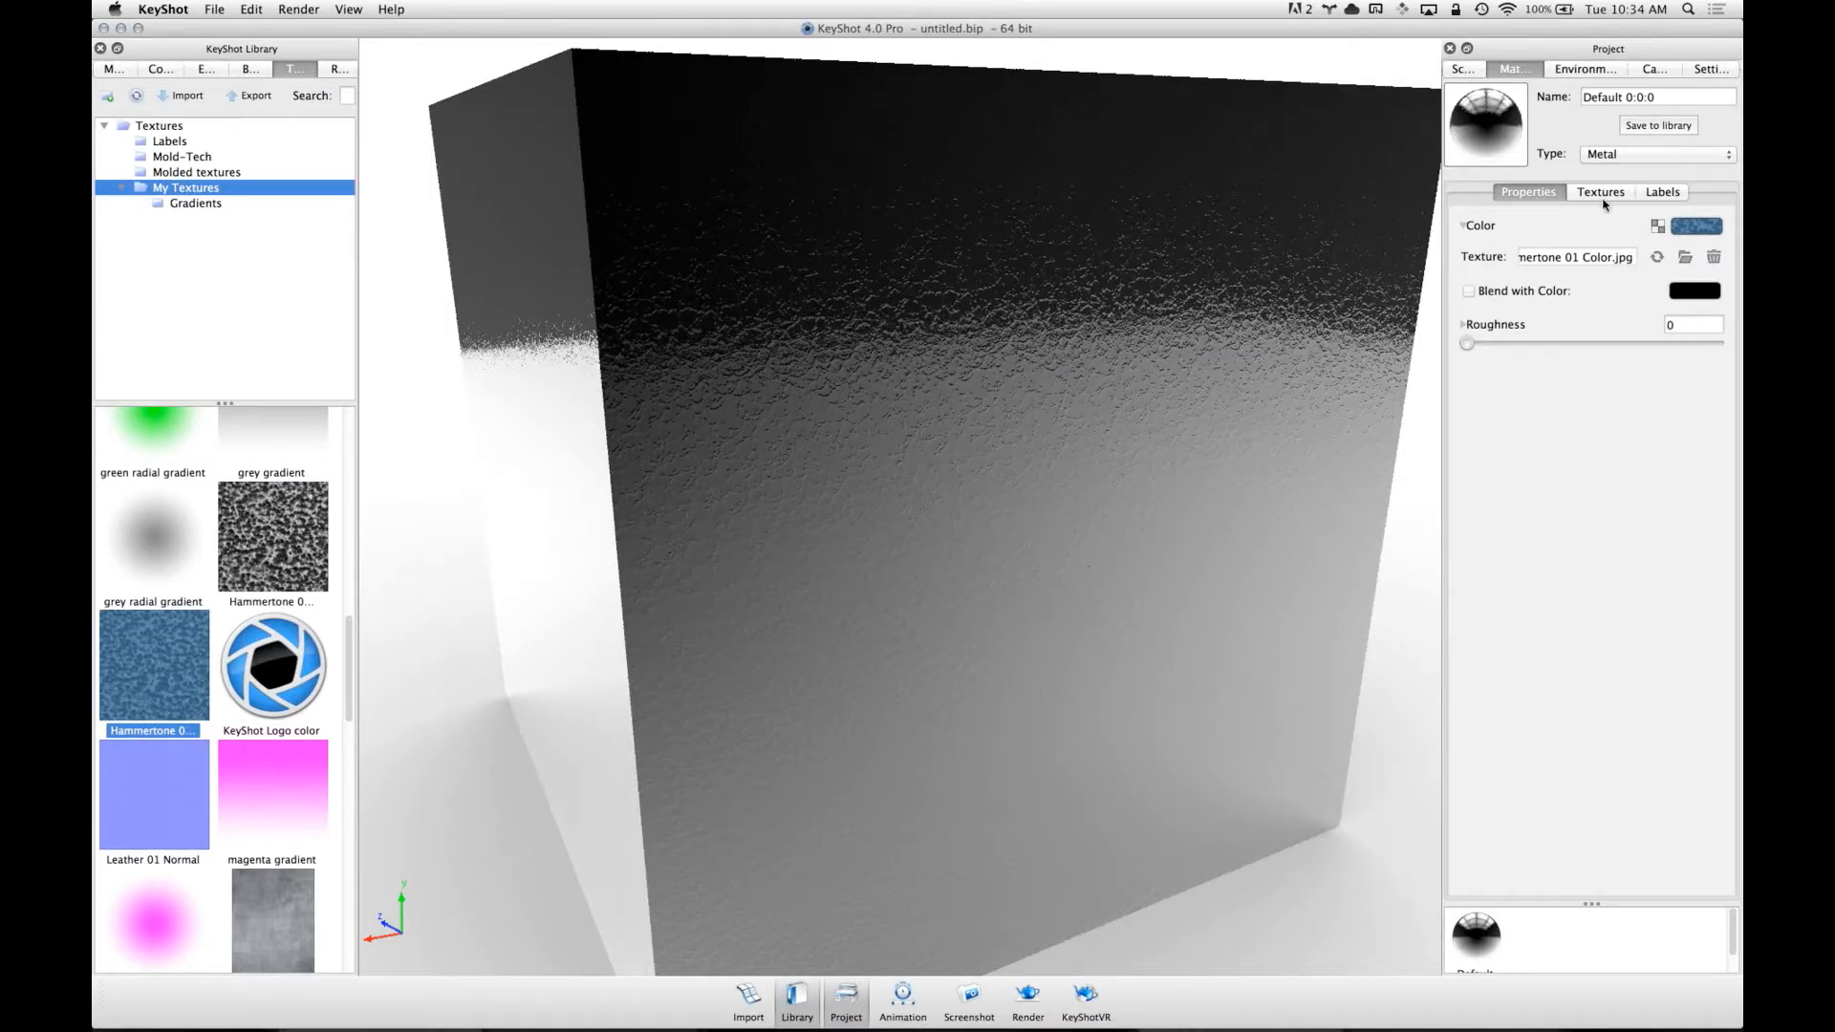
- Check the hammertone metal cube with its color texture, and start a new scene without saving the changes
click(1601, 192)
drag(1122, 443, 969, 445)
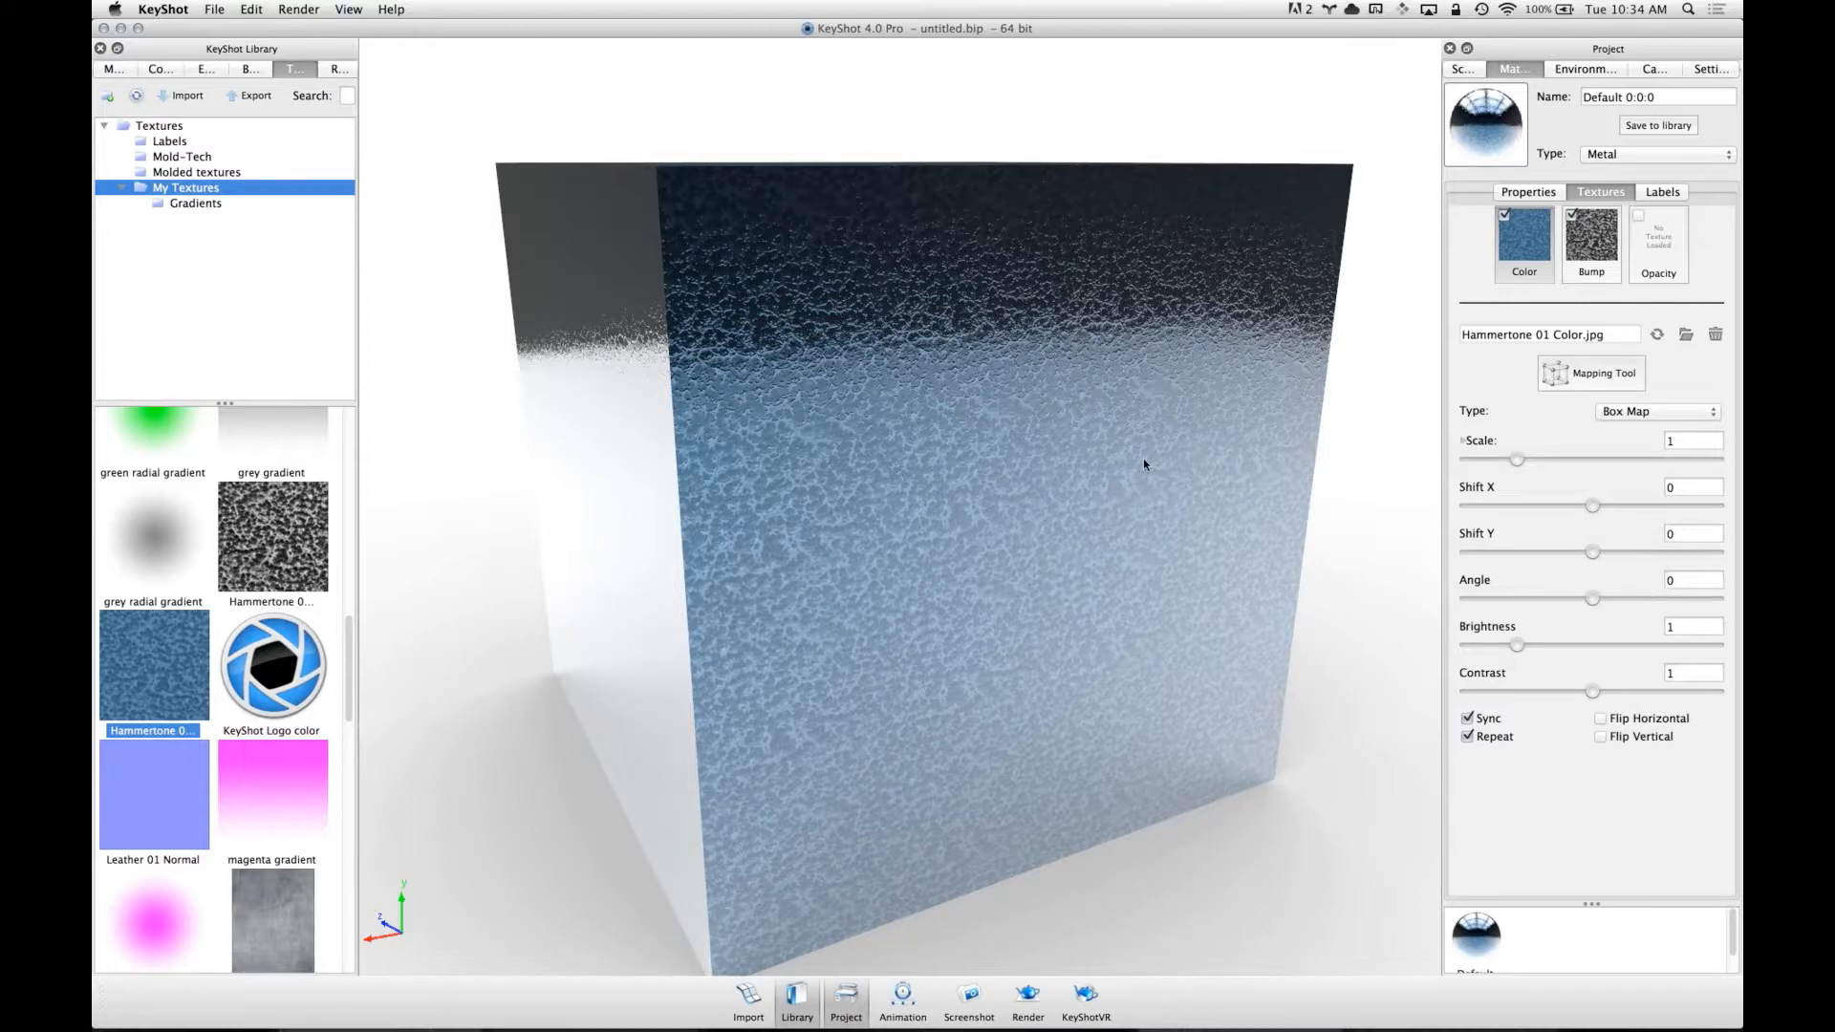
drag(1118, 446, 908, 360)
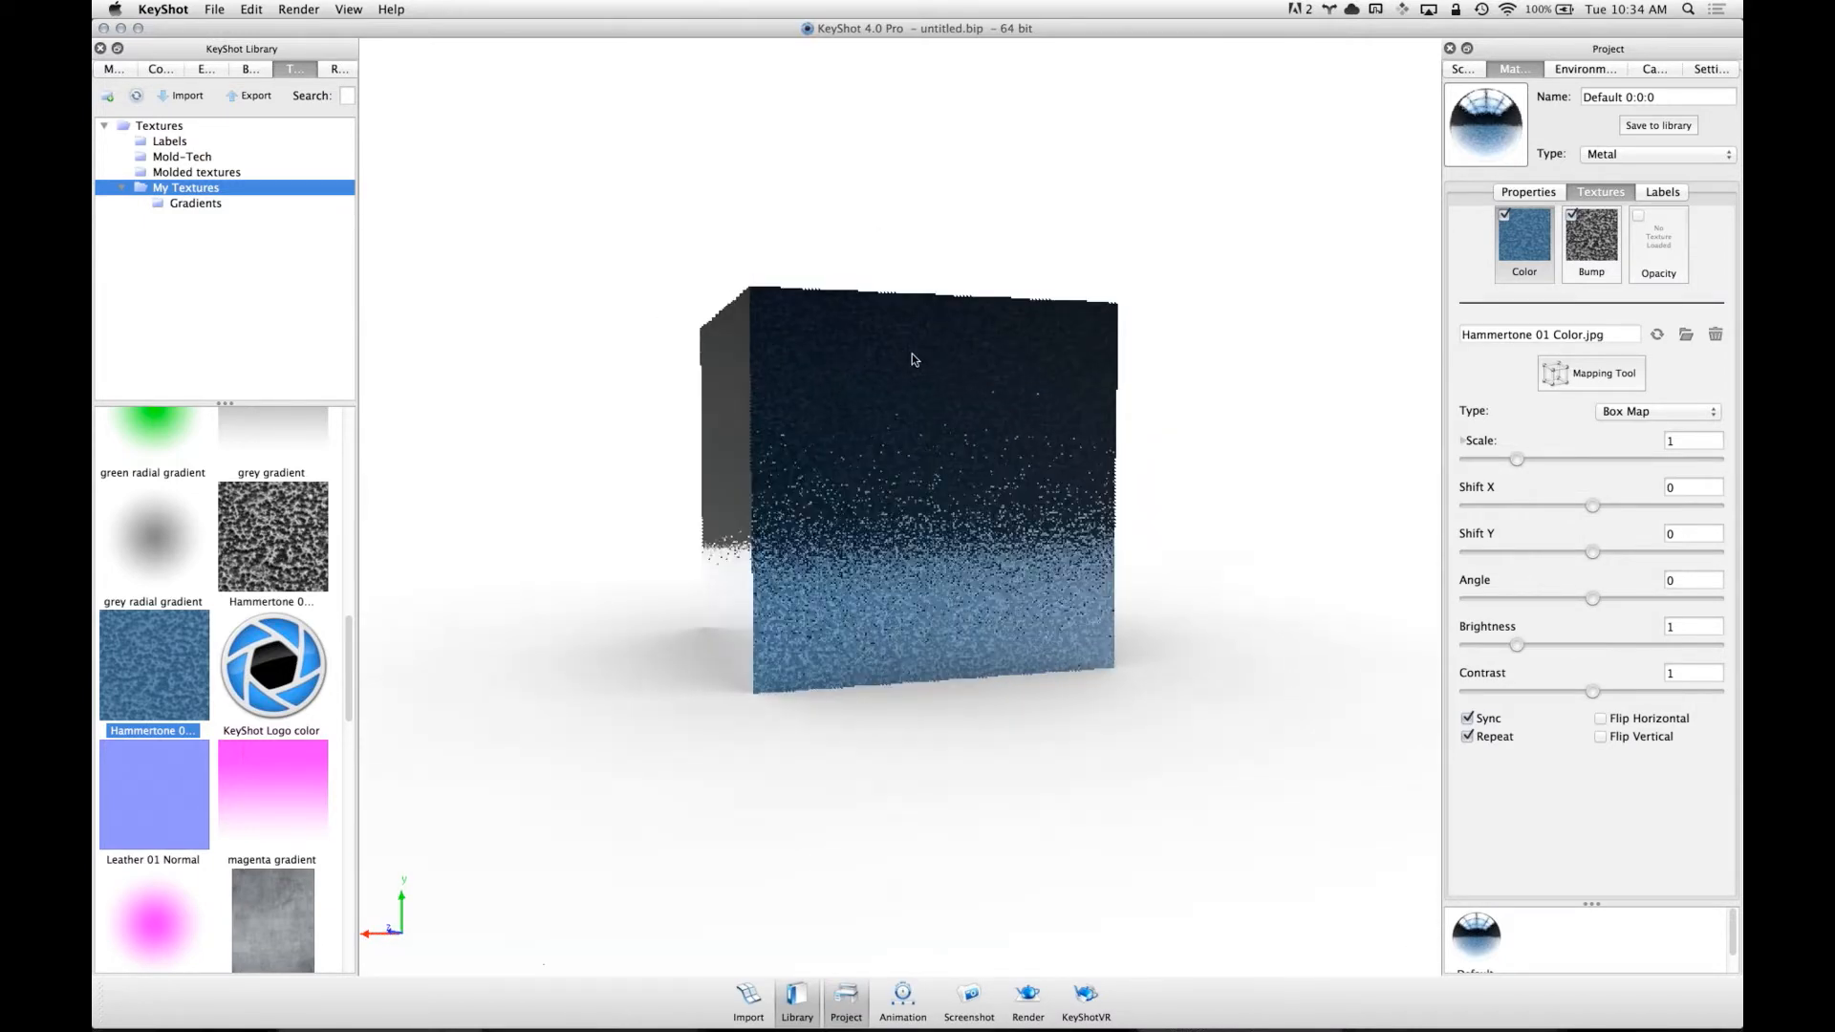
click(712, 260)
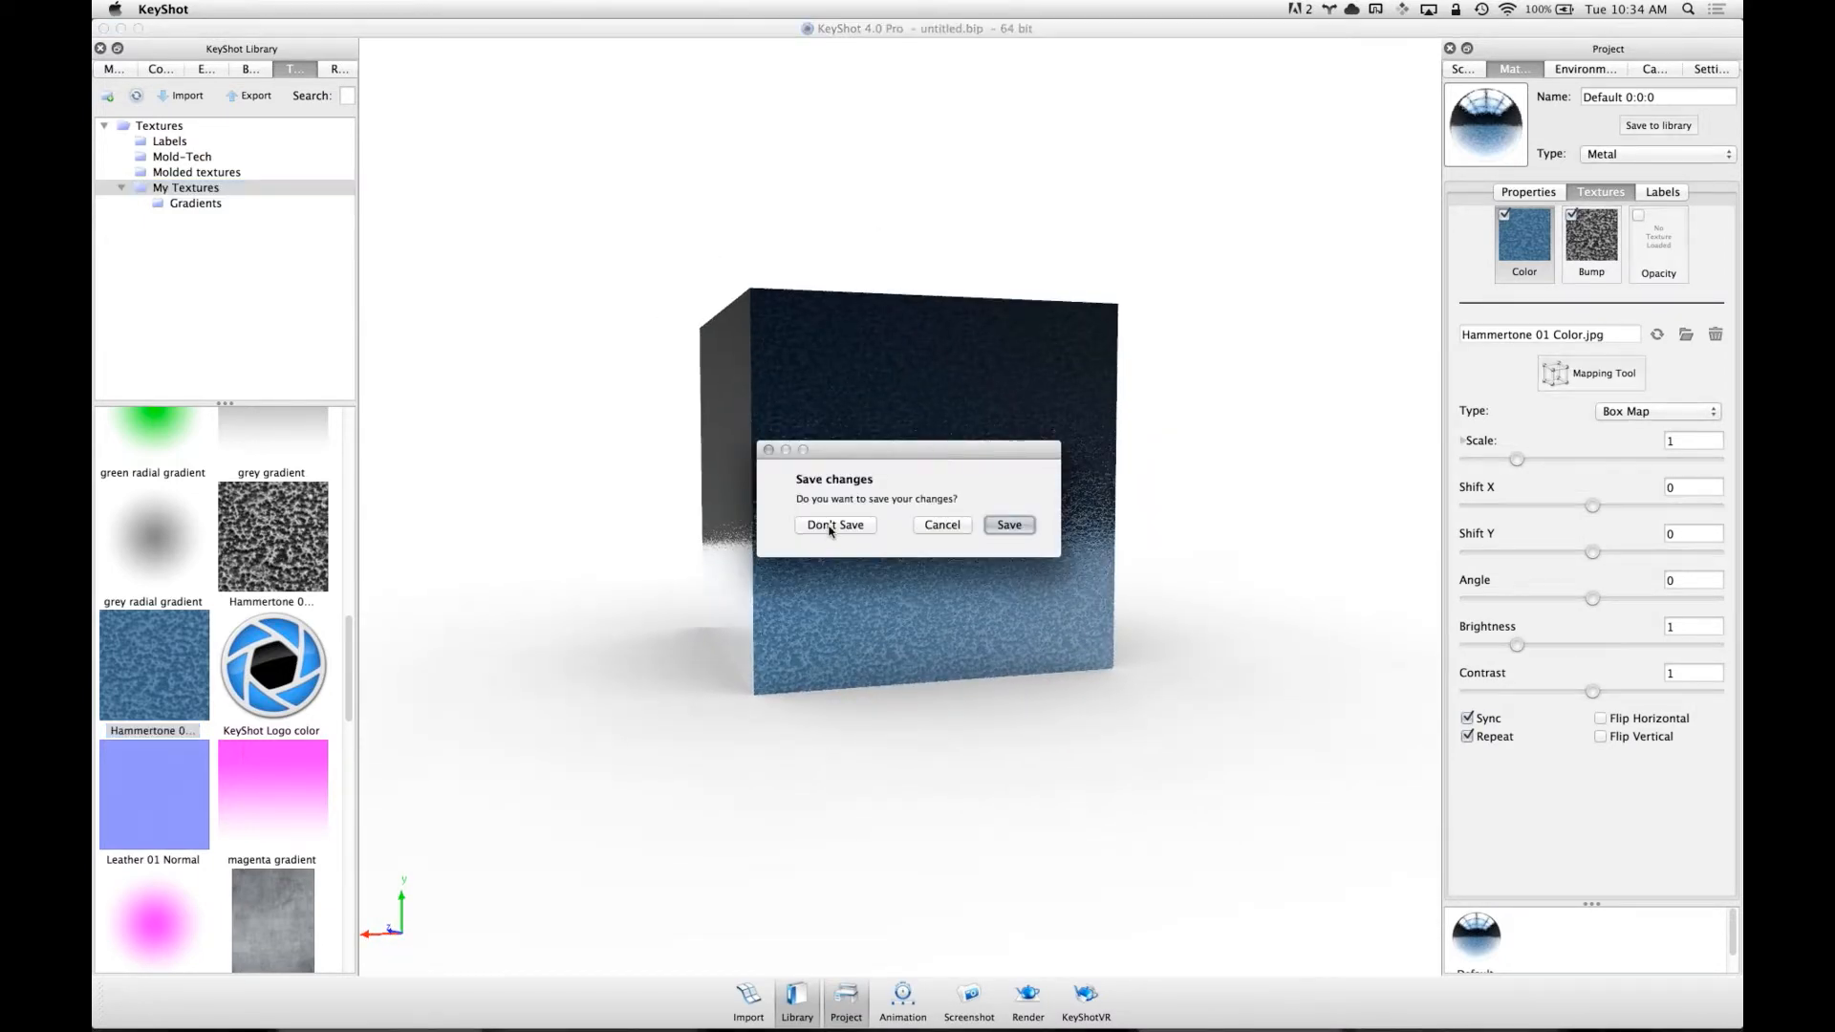
click(833, 525)
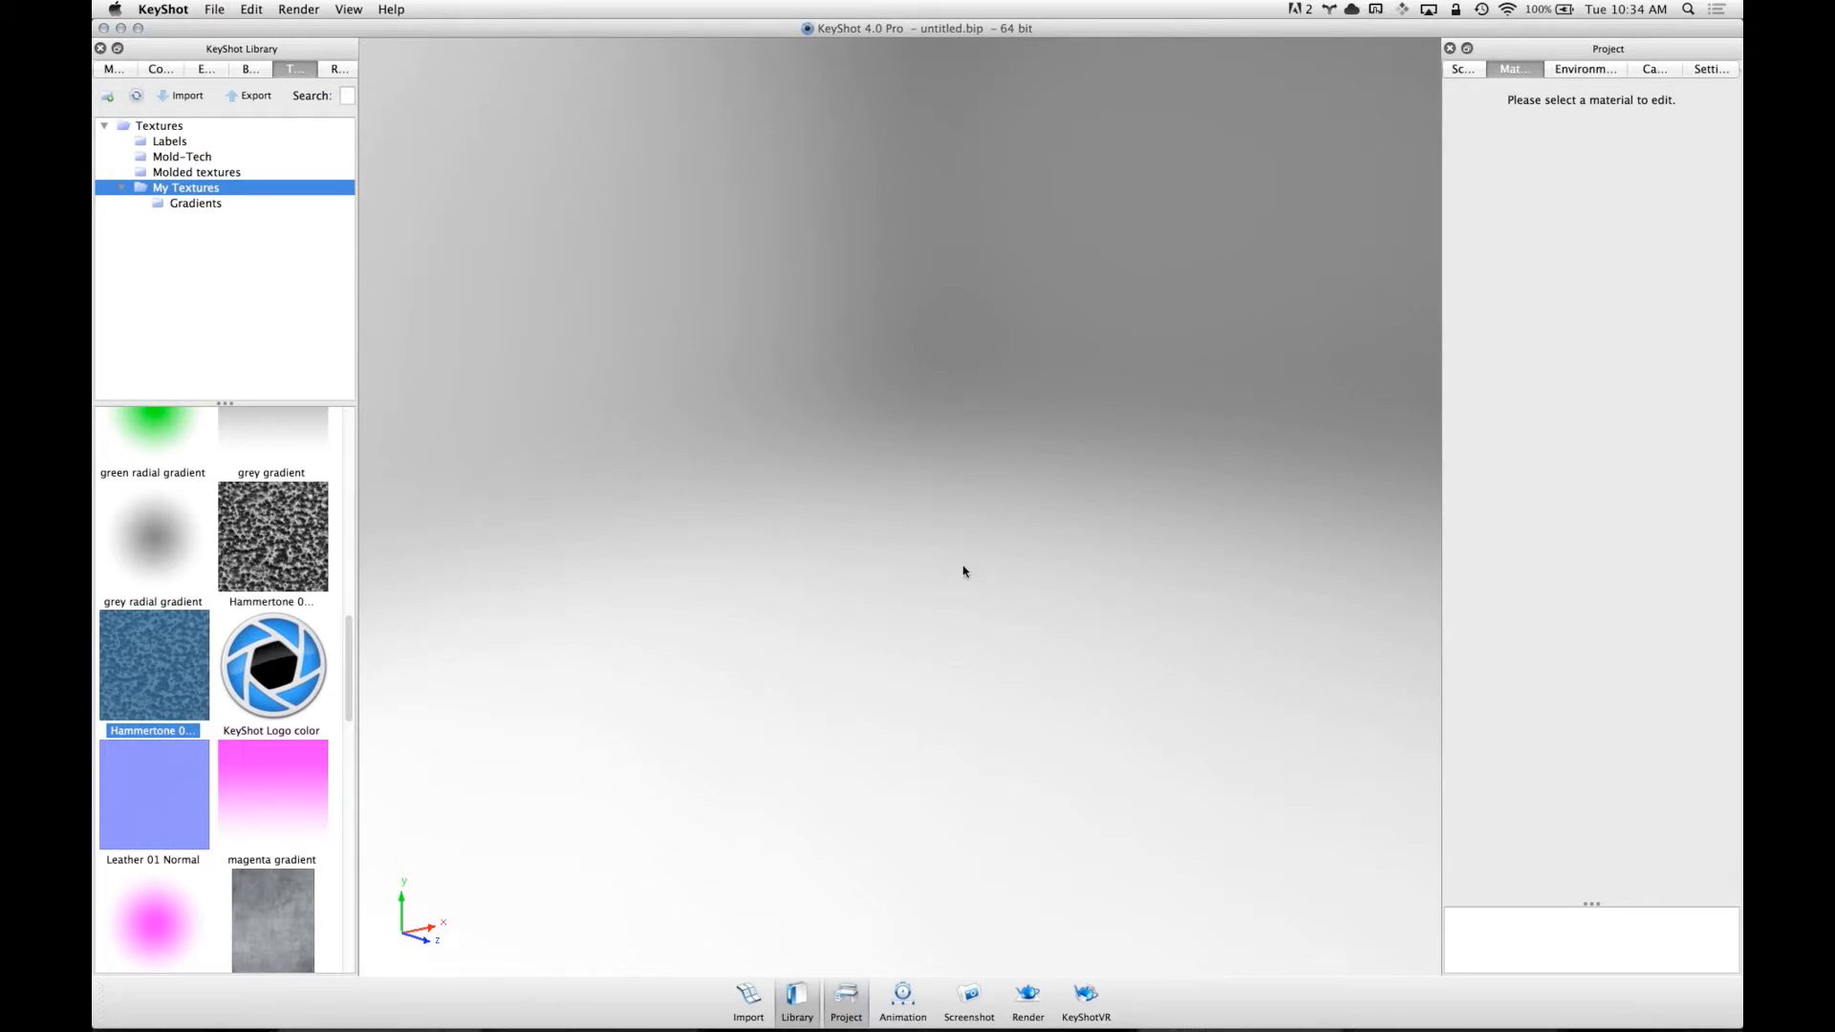
- Import the model 5in cube.3dm from the 3D Models folder
key(super+i)
key(super+shift+d)
double_click(573, 218)
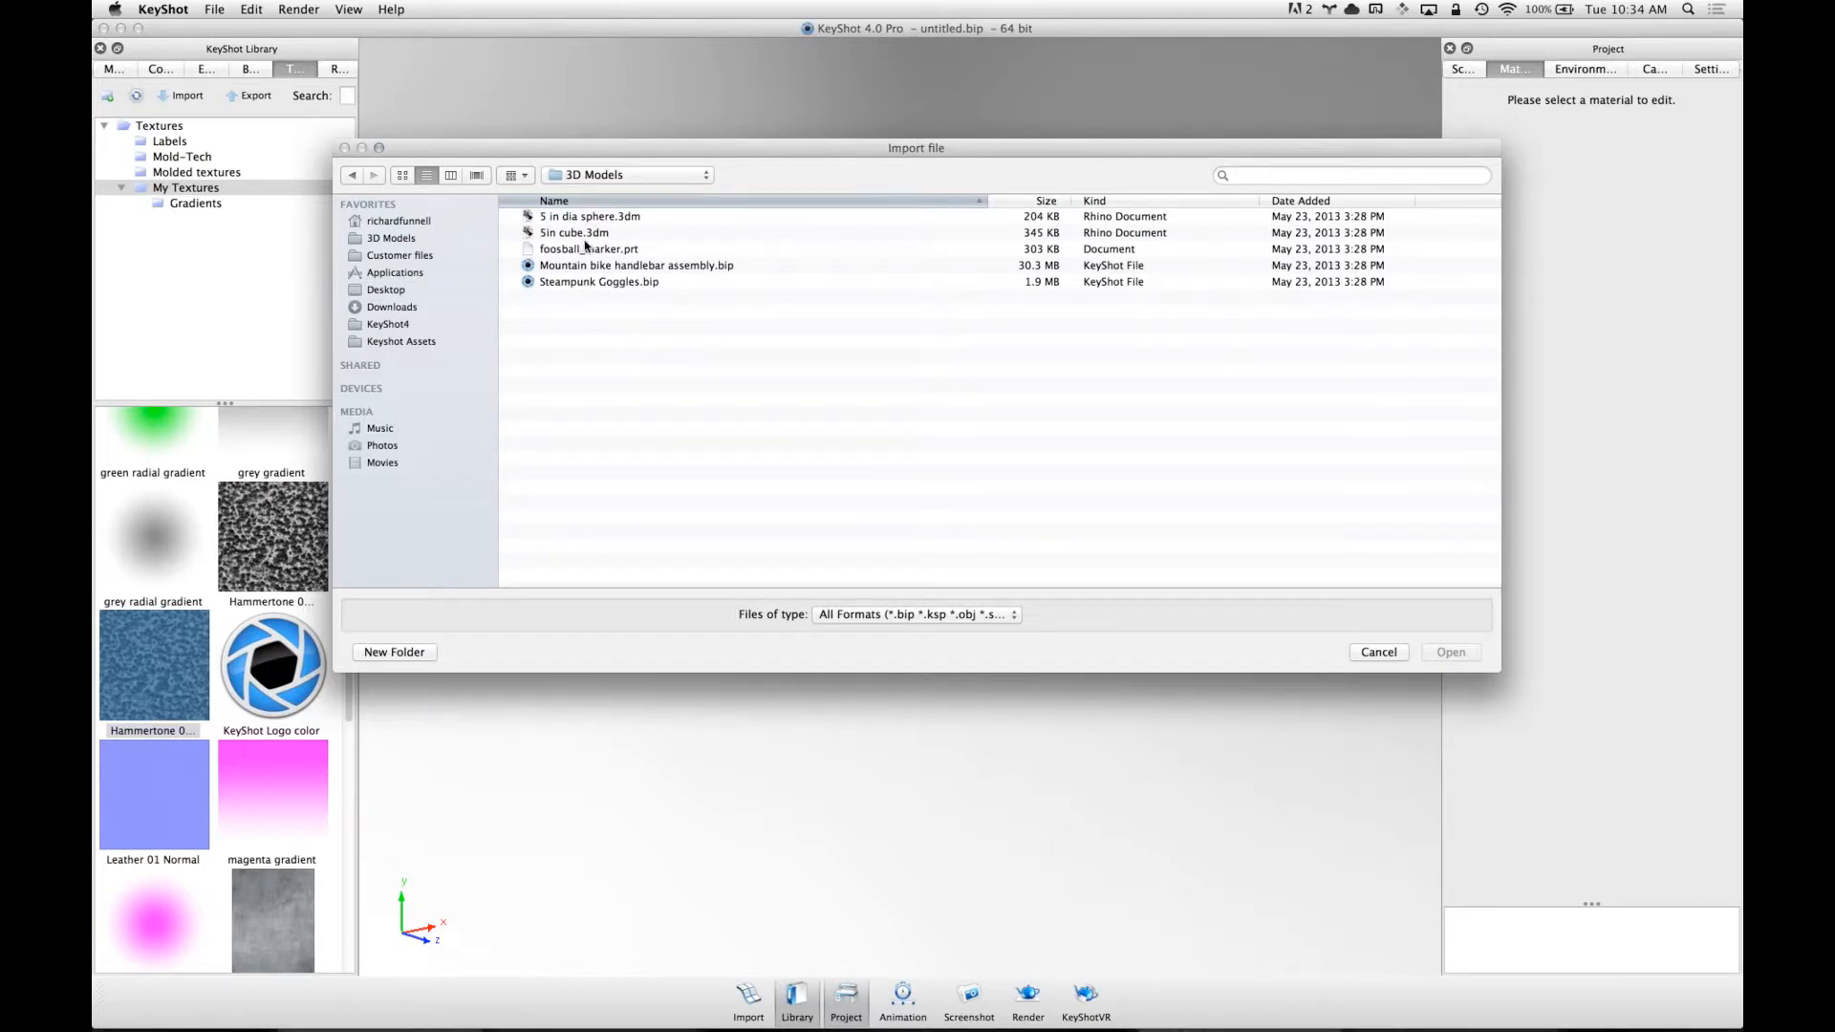
click(582, 234)
click(1451, 651)
click(1000, 722)
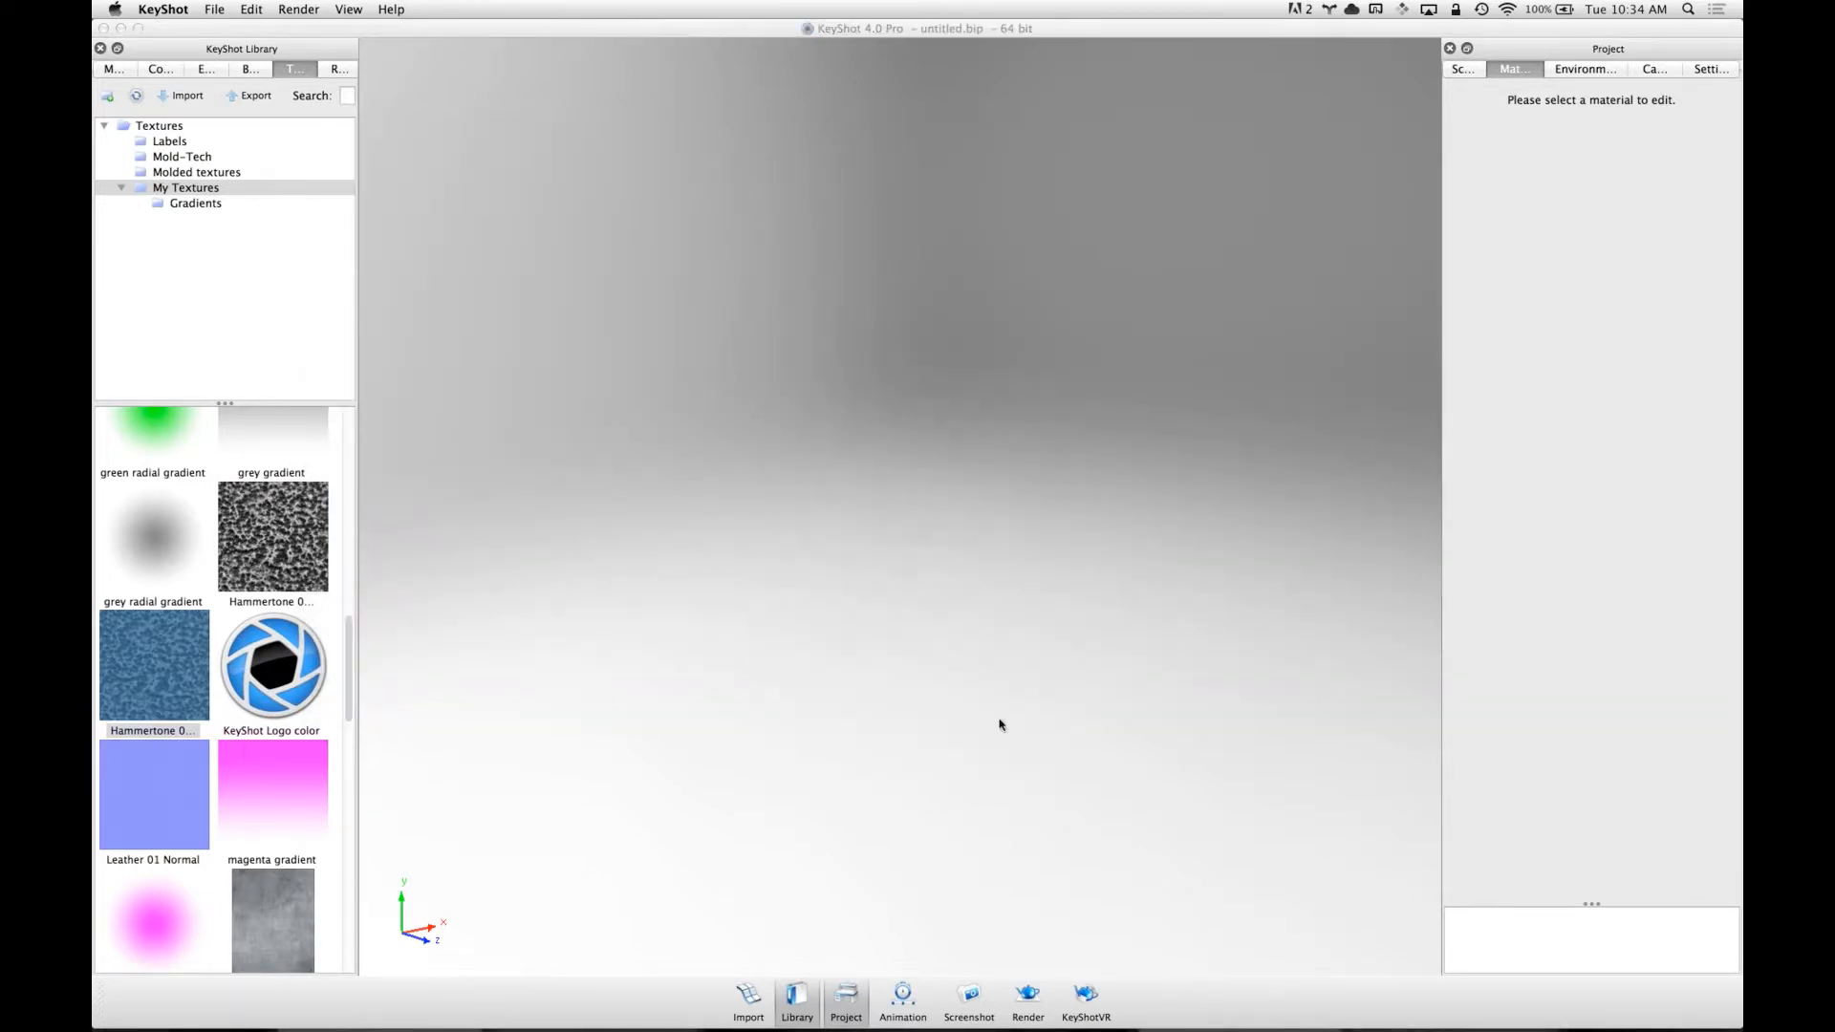
- Set the diffuse color of the imported cube's material to red (RGB 255, 0, 0)
mouse_move(1000, 478)
mouse_down()
mouse_move(802, 503)
mouse_move(993, 491)
mouse_up()
double_click(993, 491)
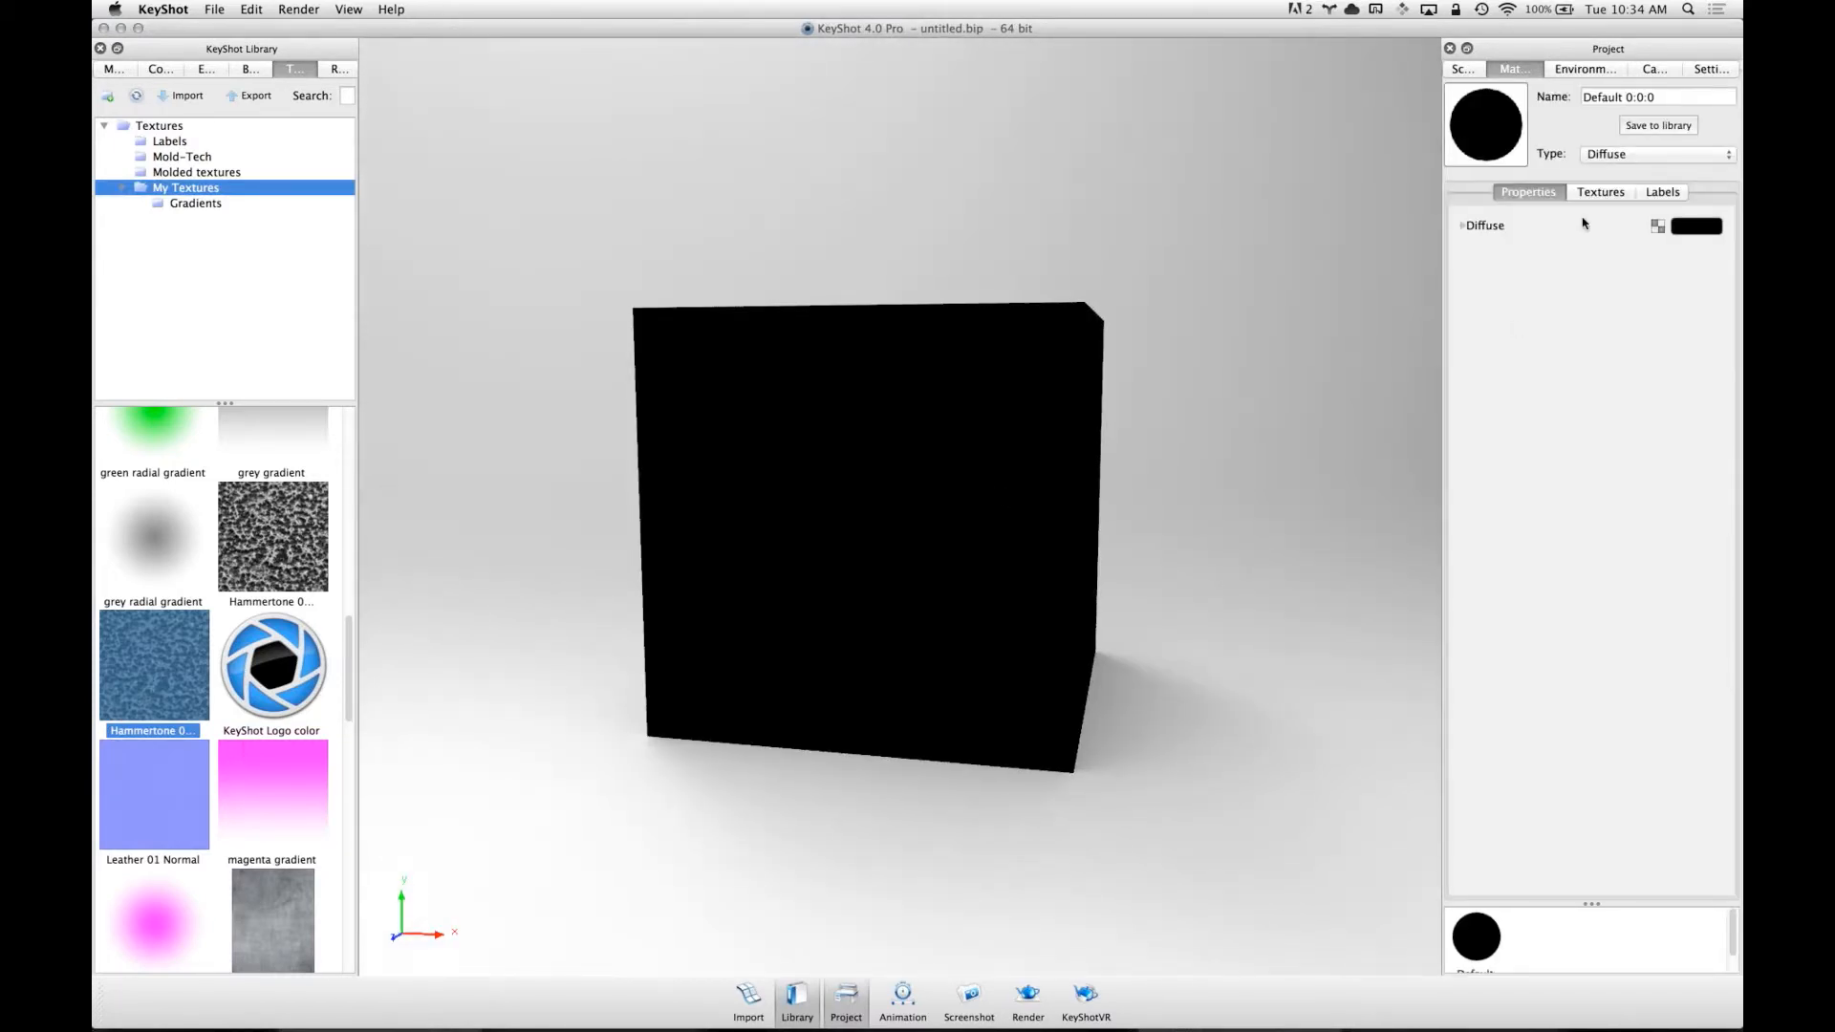
click(1682, 227)
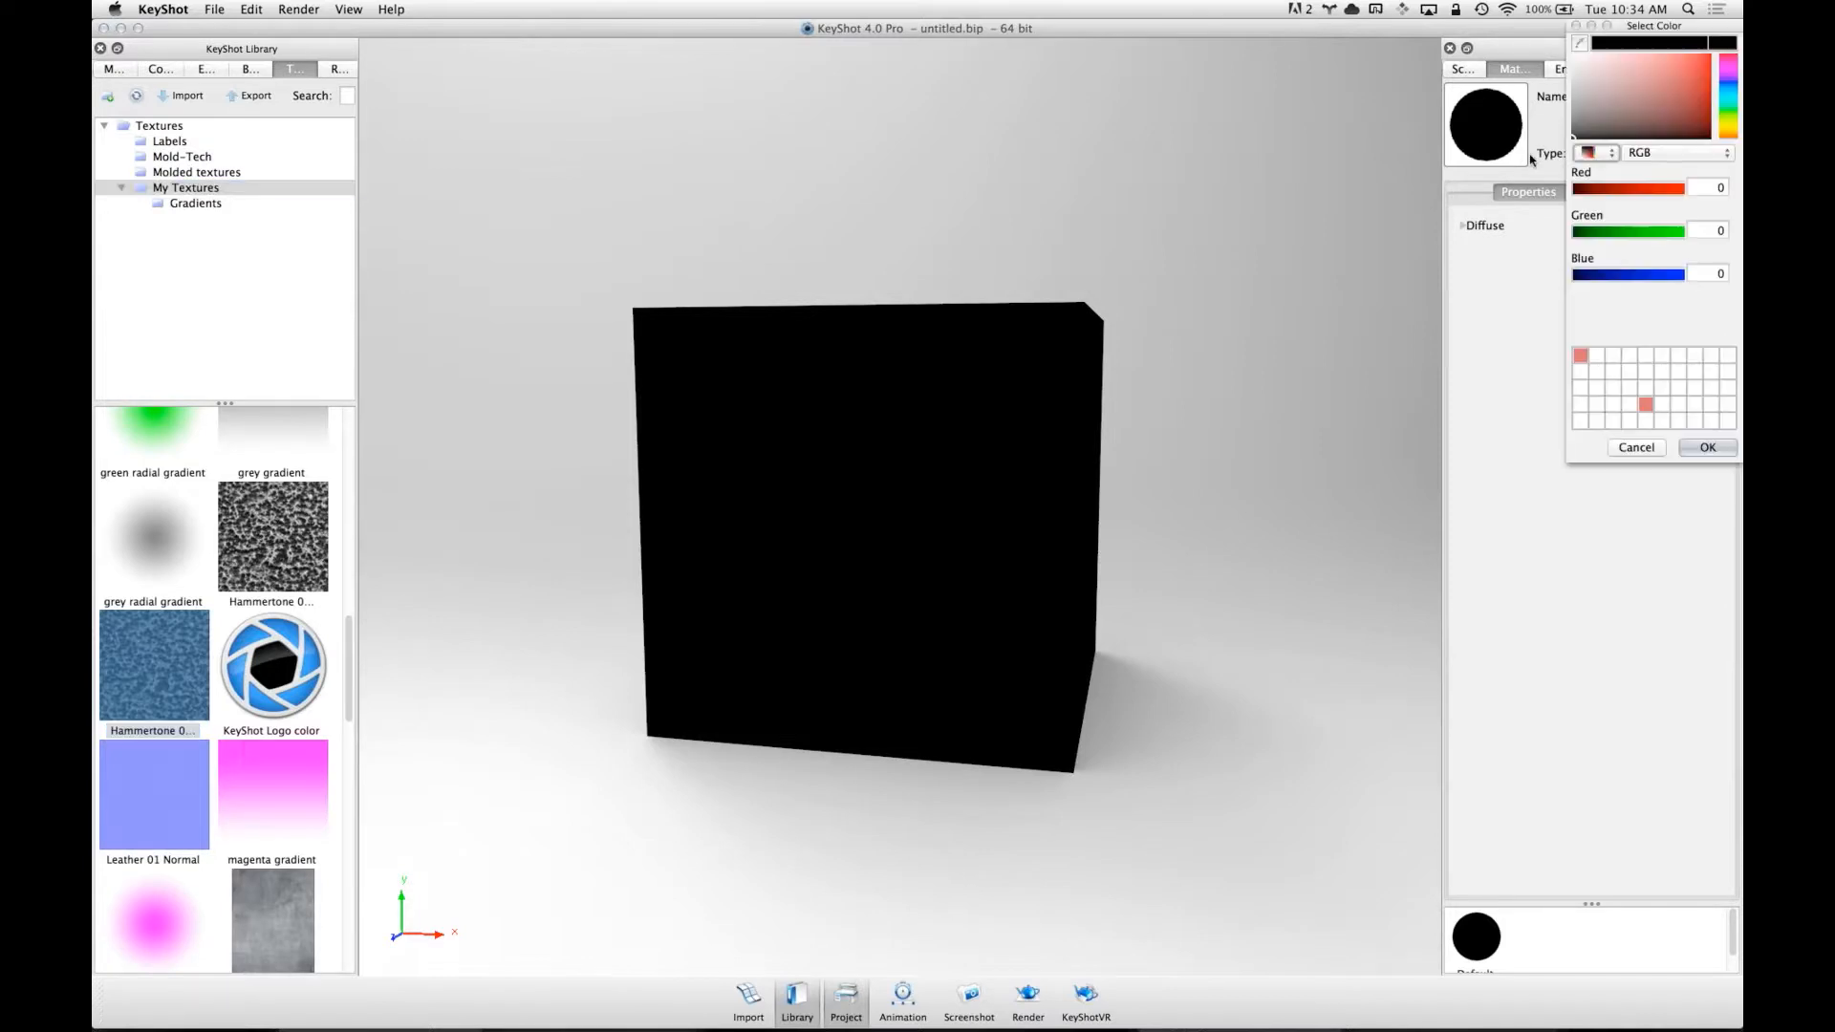
drag(1651, 97, 1710, 54)
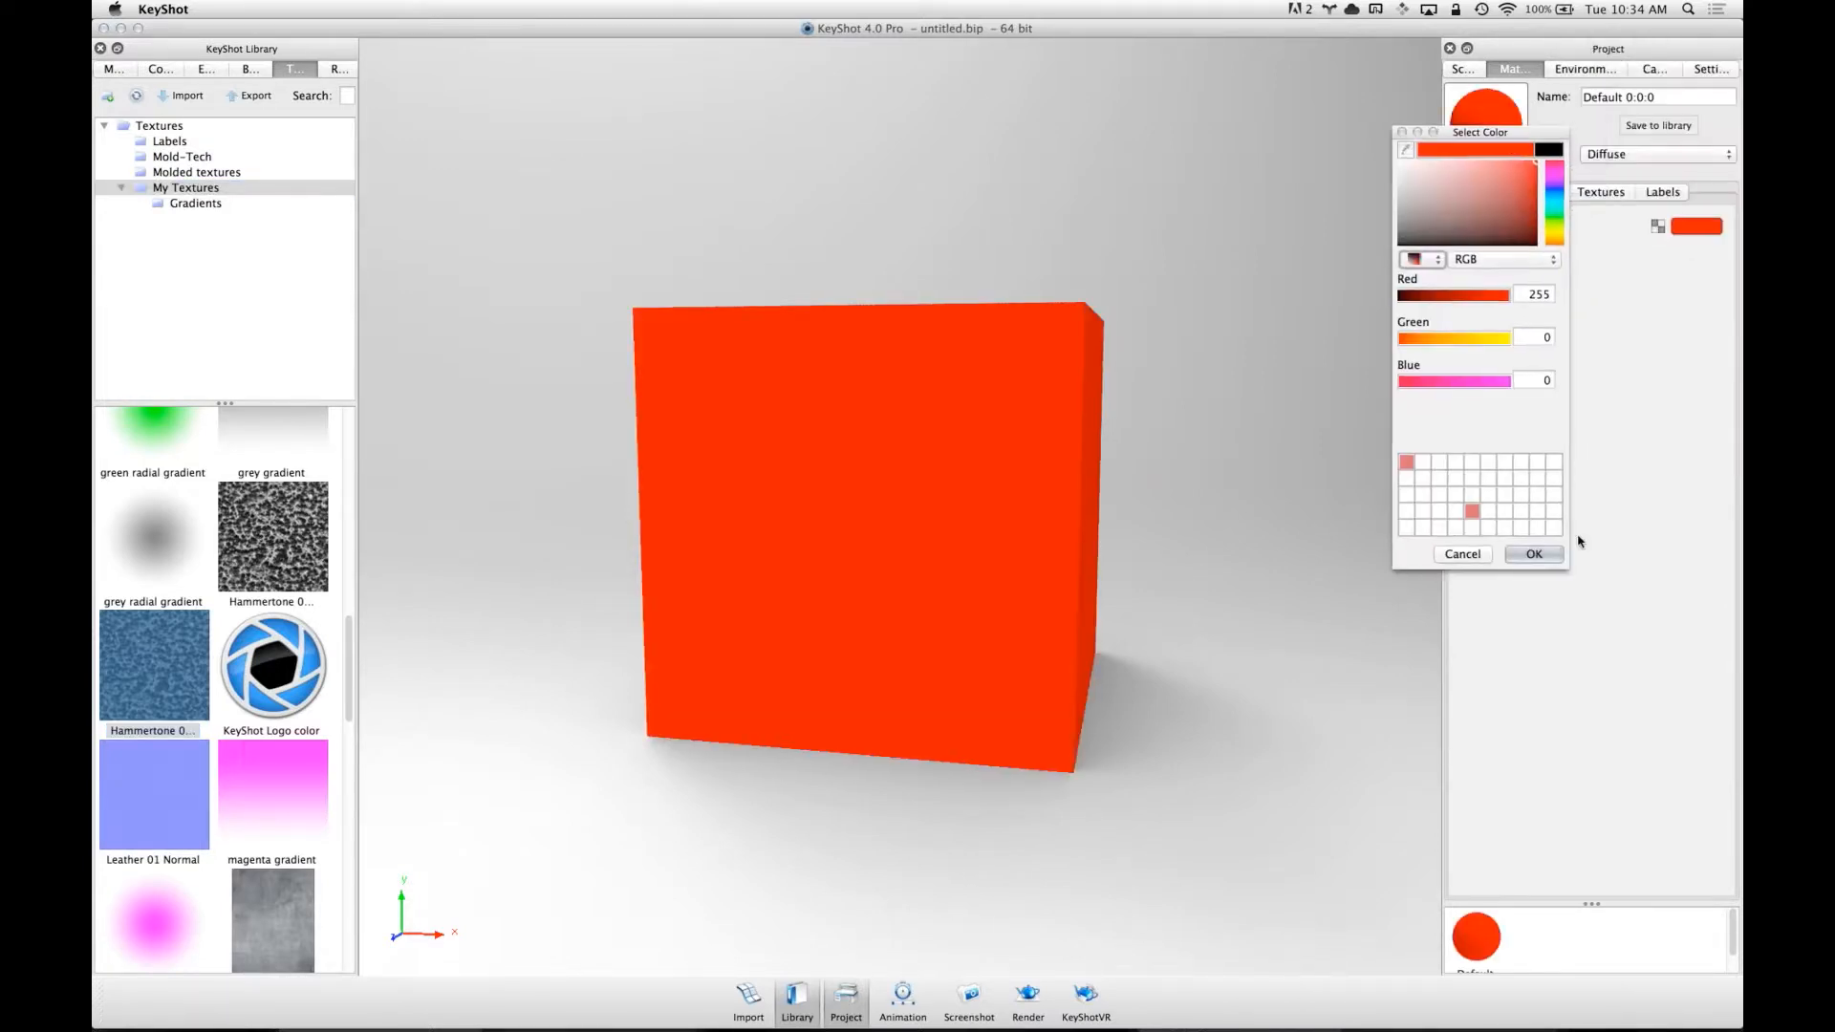
click(1538, 554)
- Apply the blue gradient texture from My Textures to the red cube as its color texture
drag(1089, 364, 811, 533)
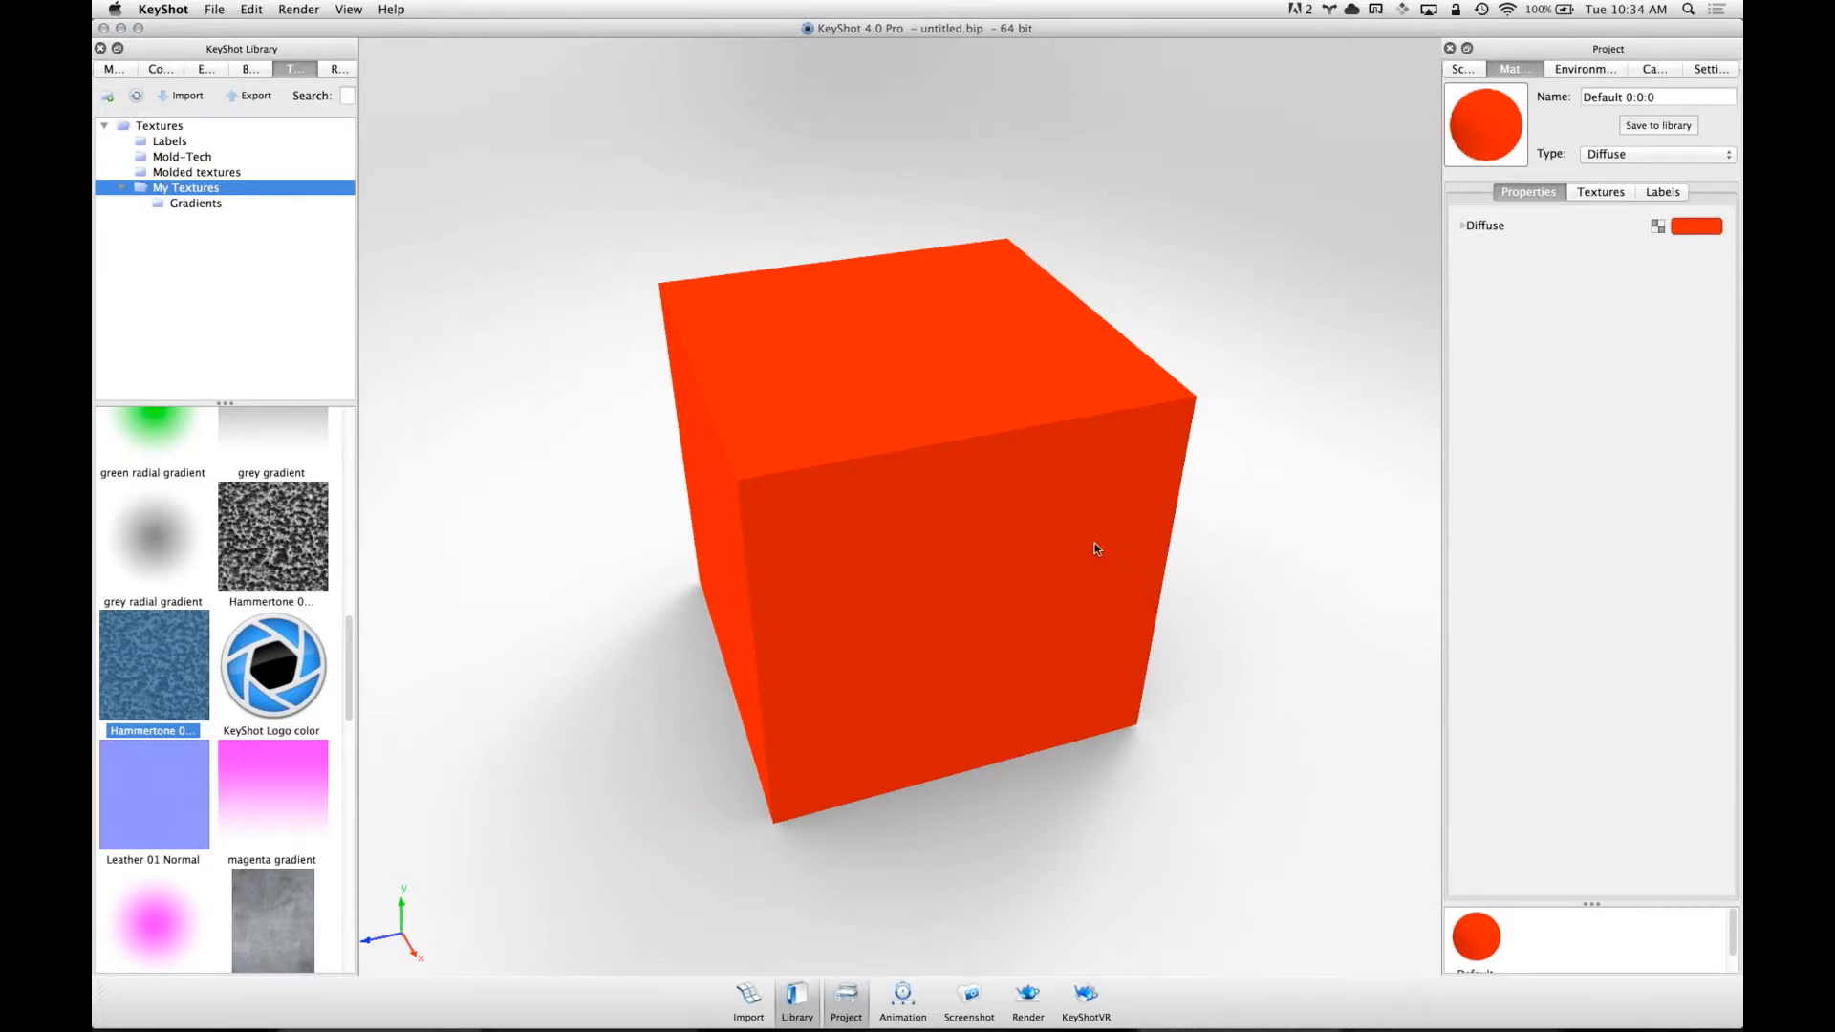
drag(1024, 573, 1122, 541)
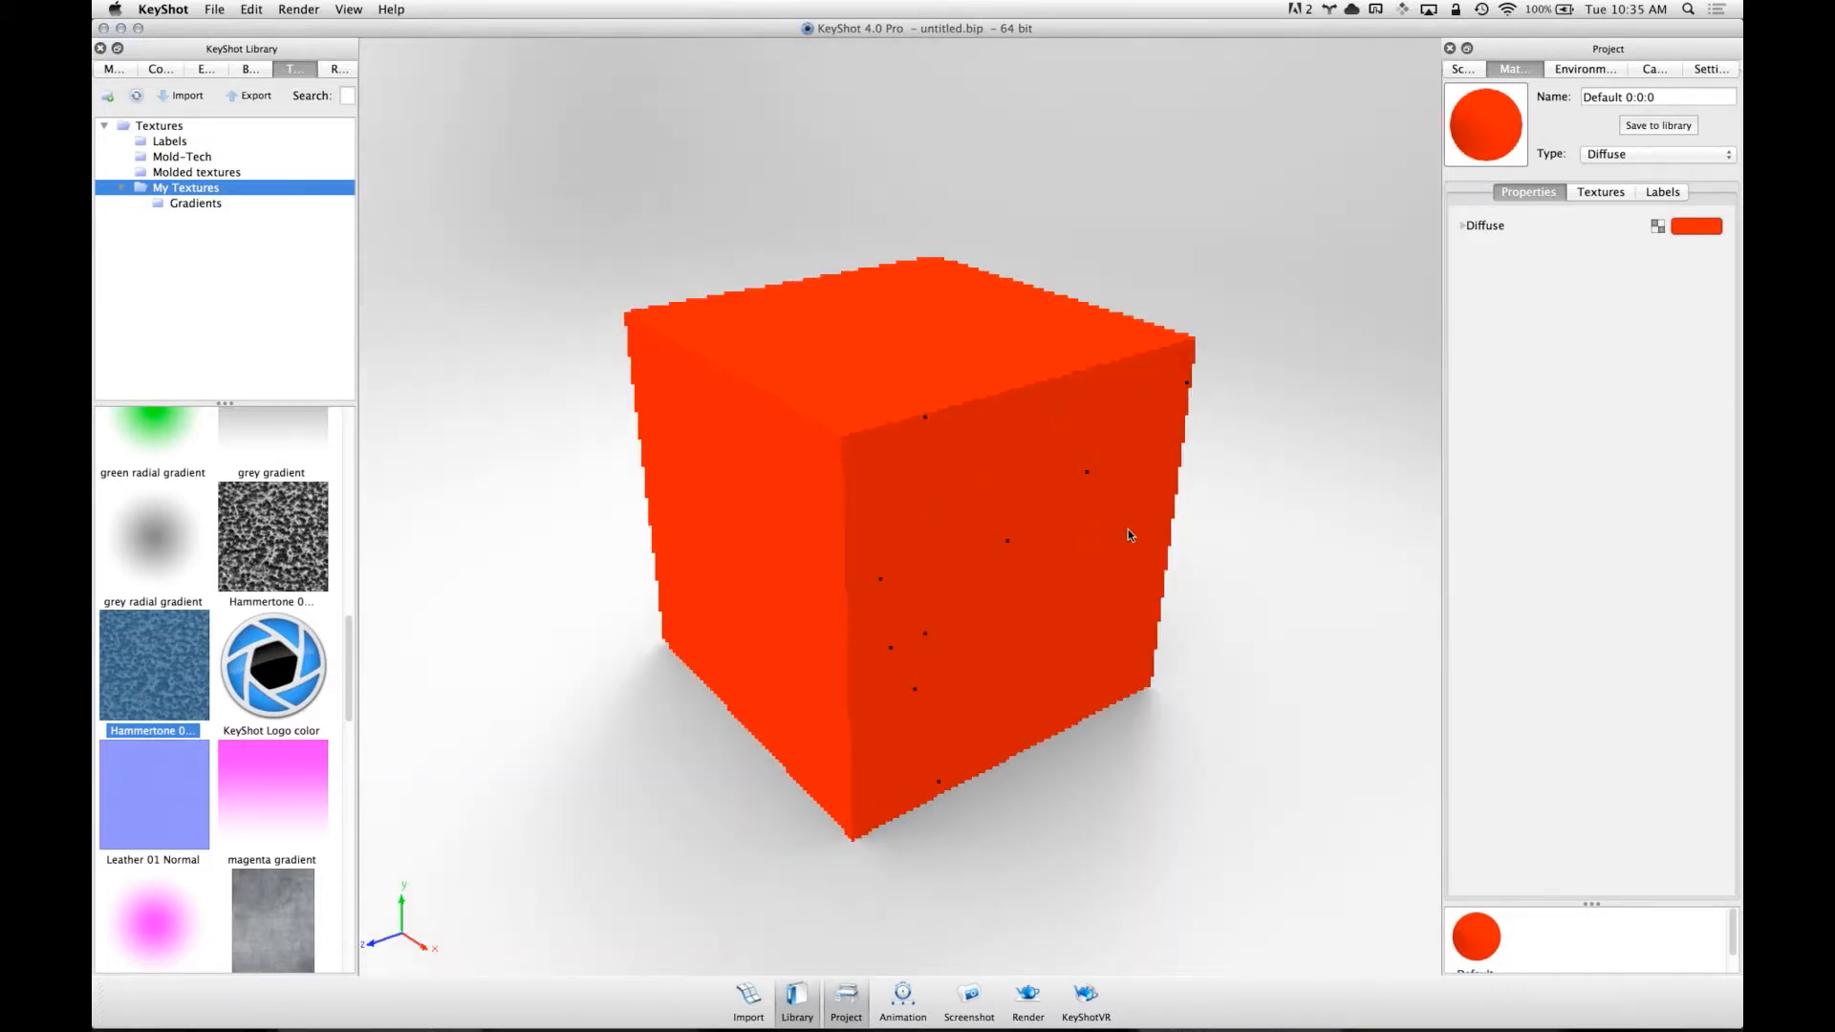
click(1623, 197)
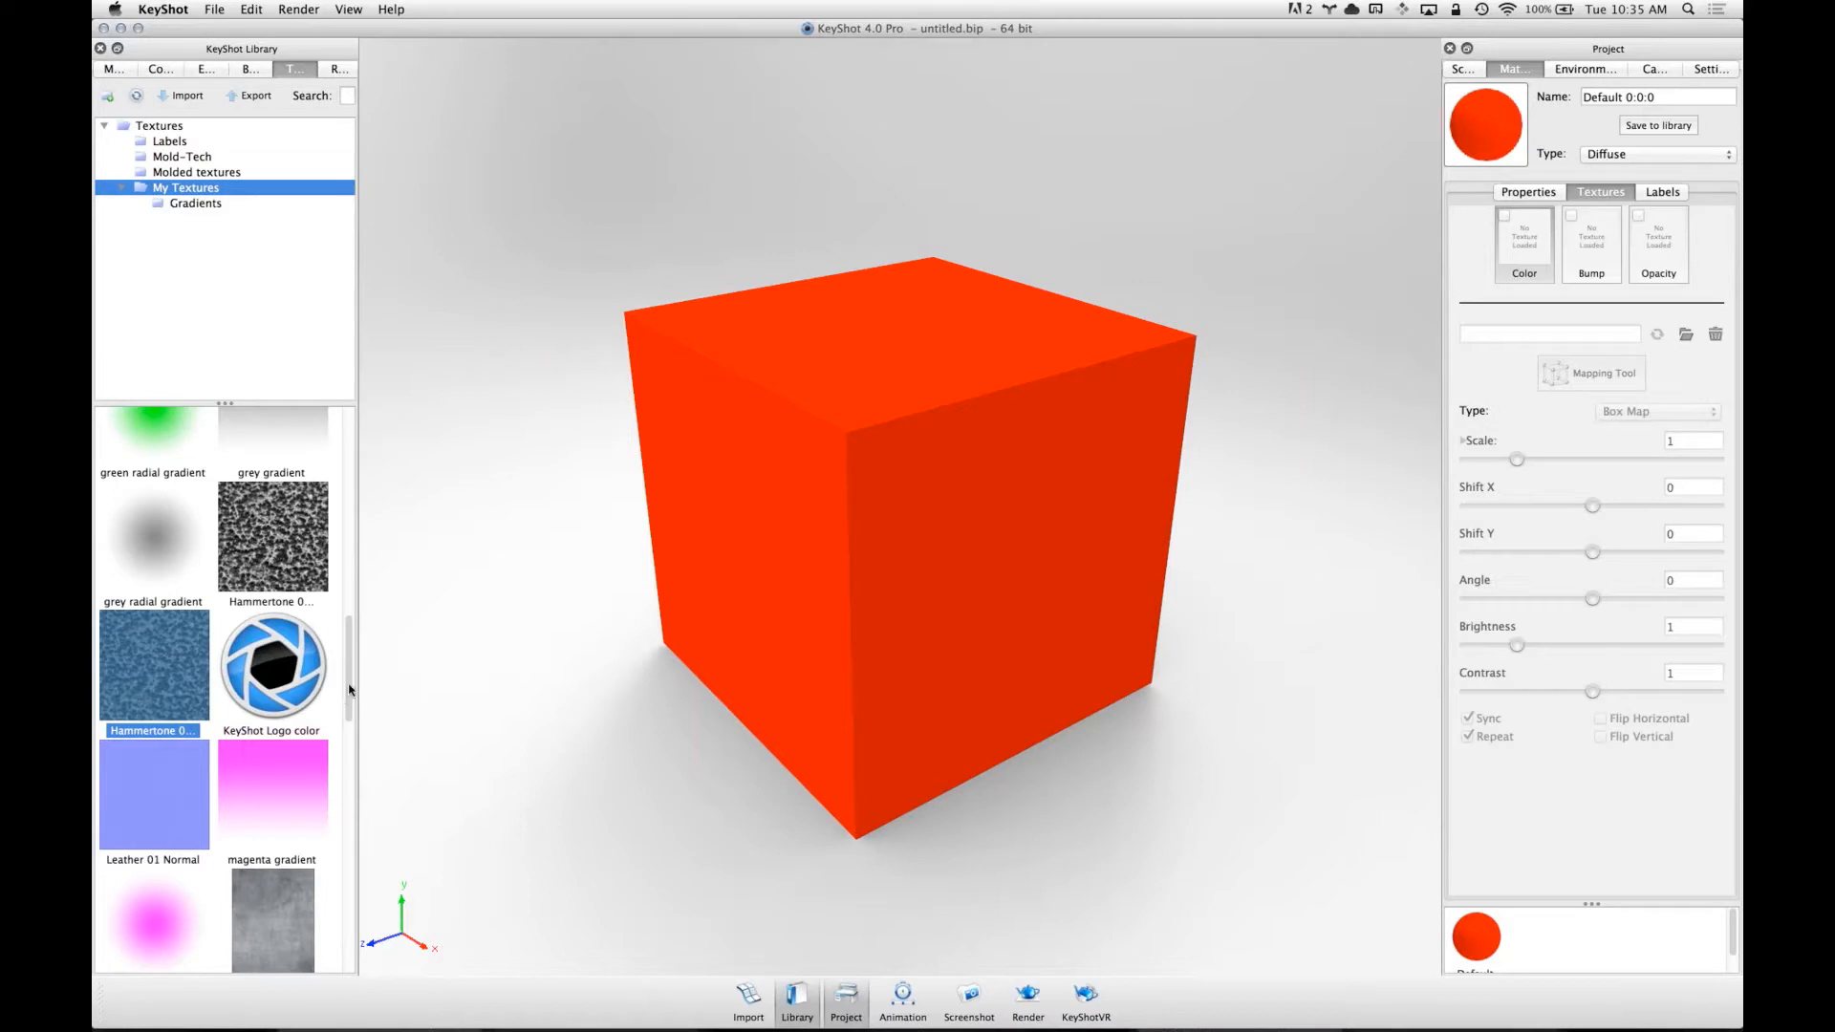
scroll(336, 831, down, 10)
drag(334, 901, 339, 491)
drag(143, 574, 902, 481)
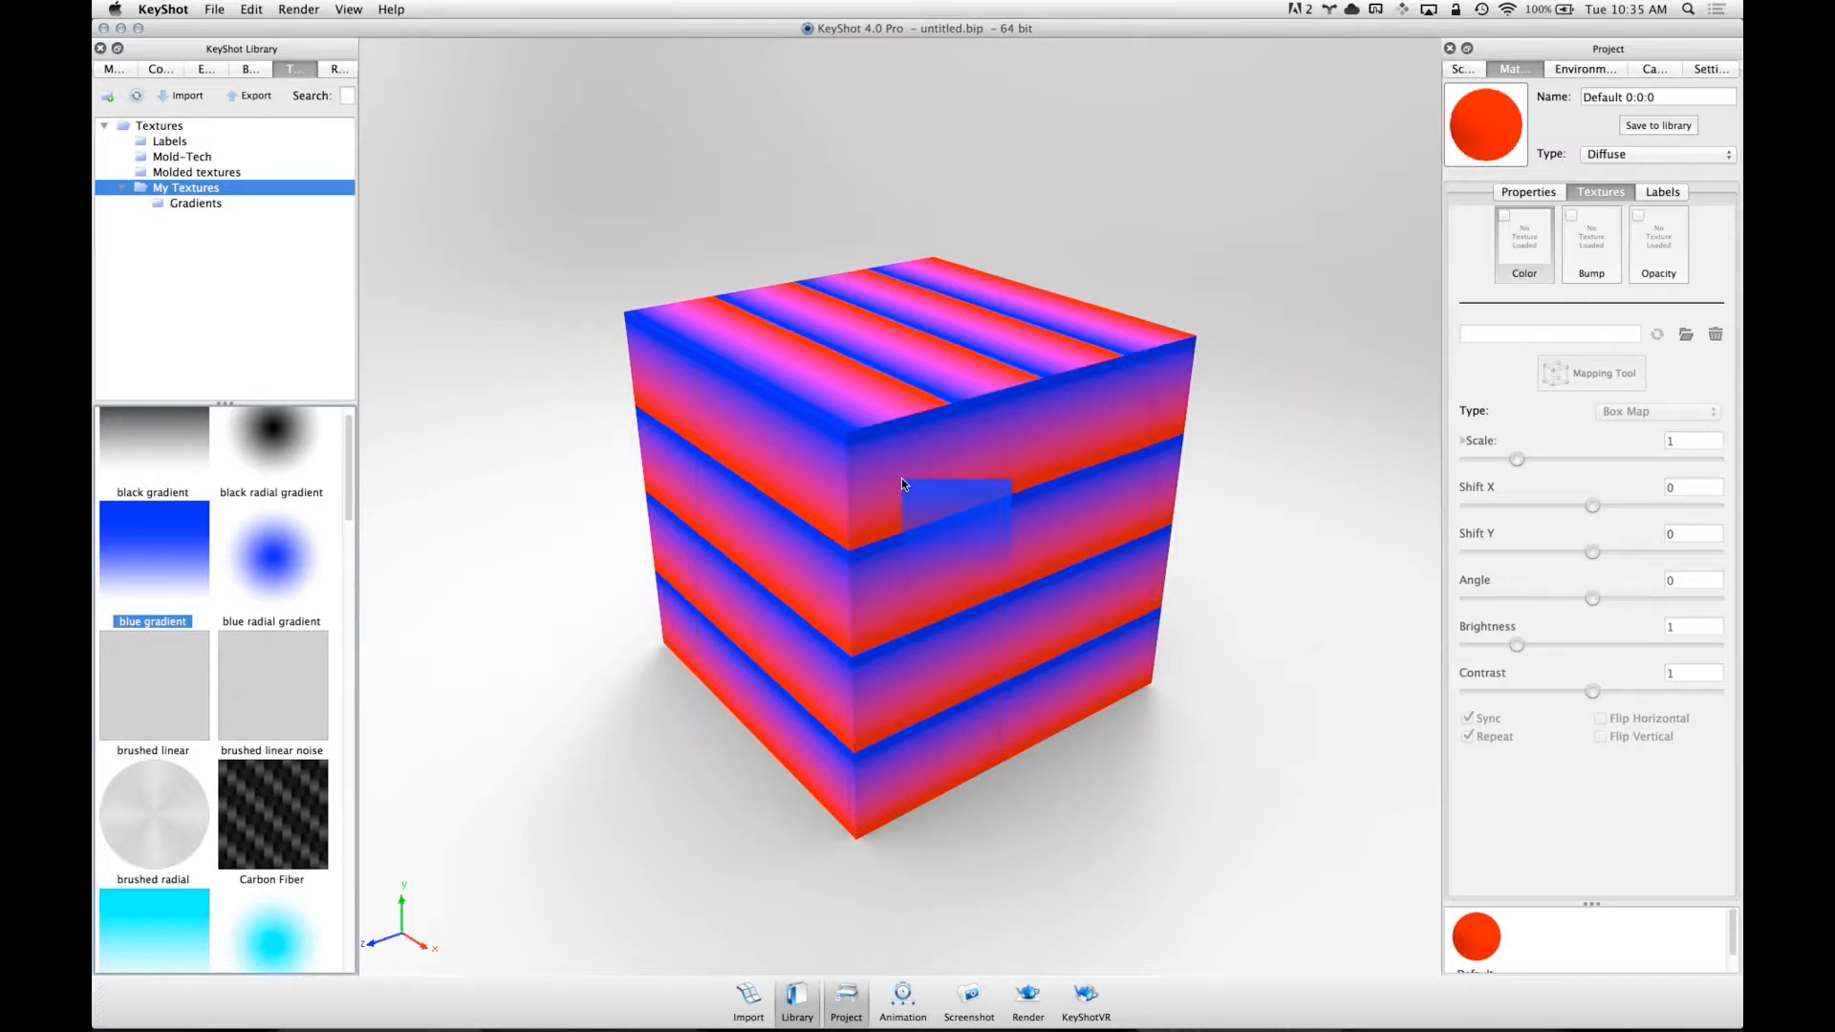
drag(902, 480, 902, 481)
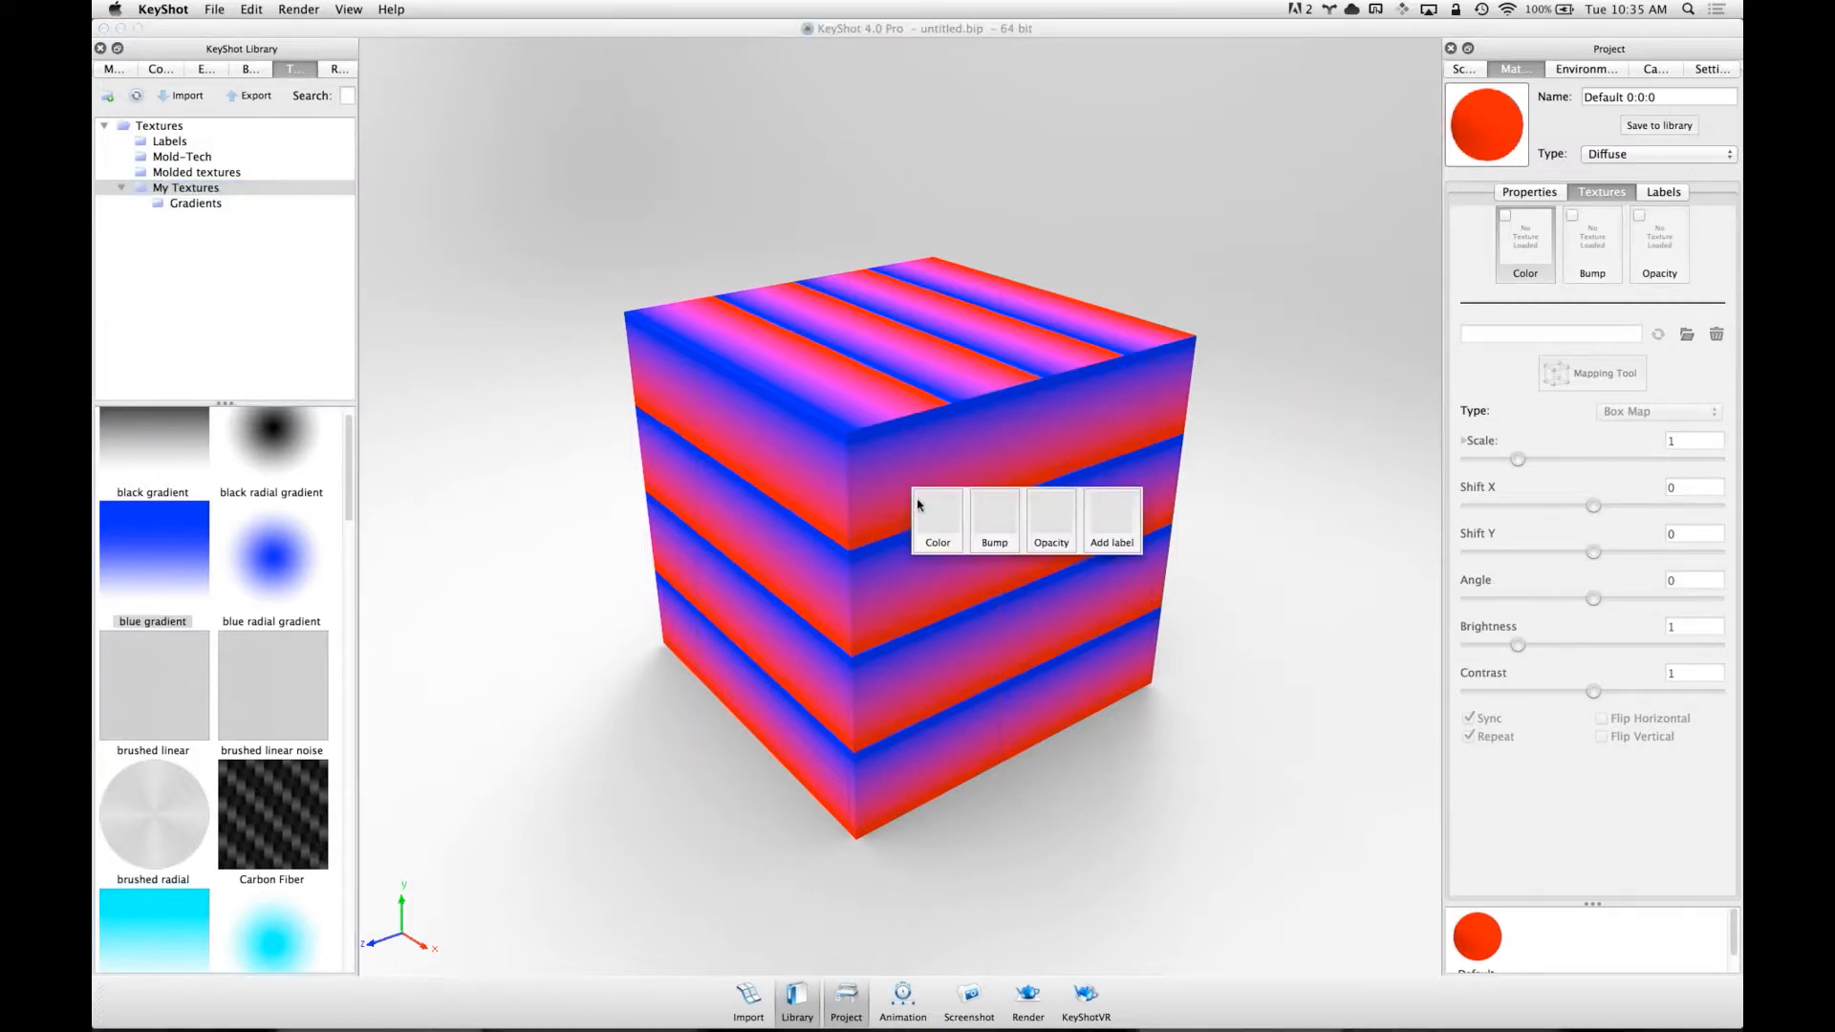
click(927, 519)
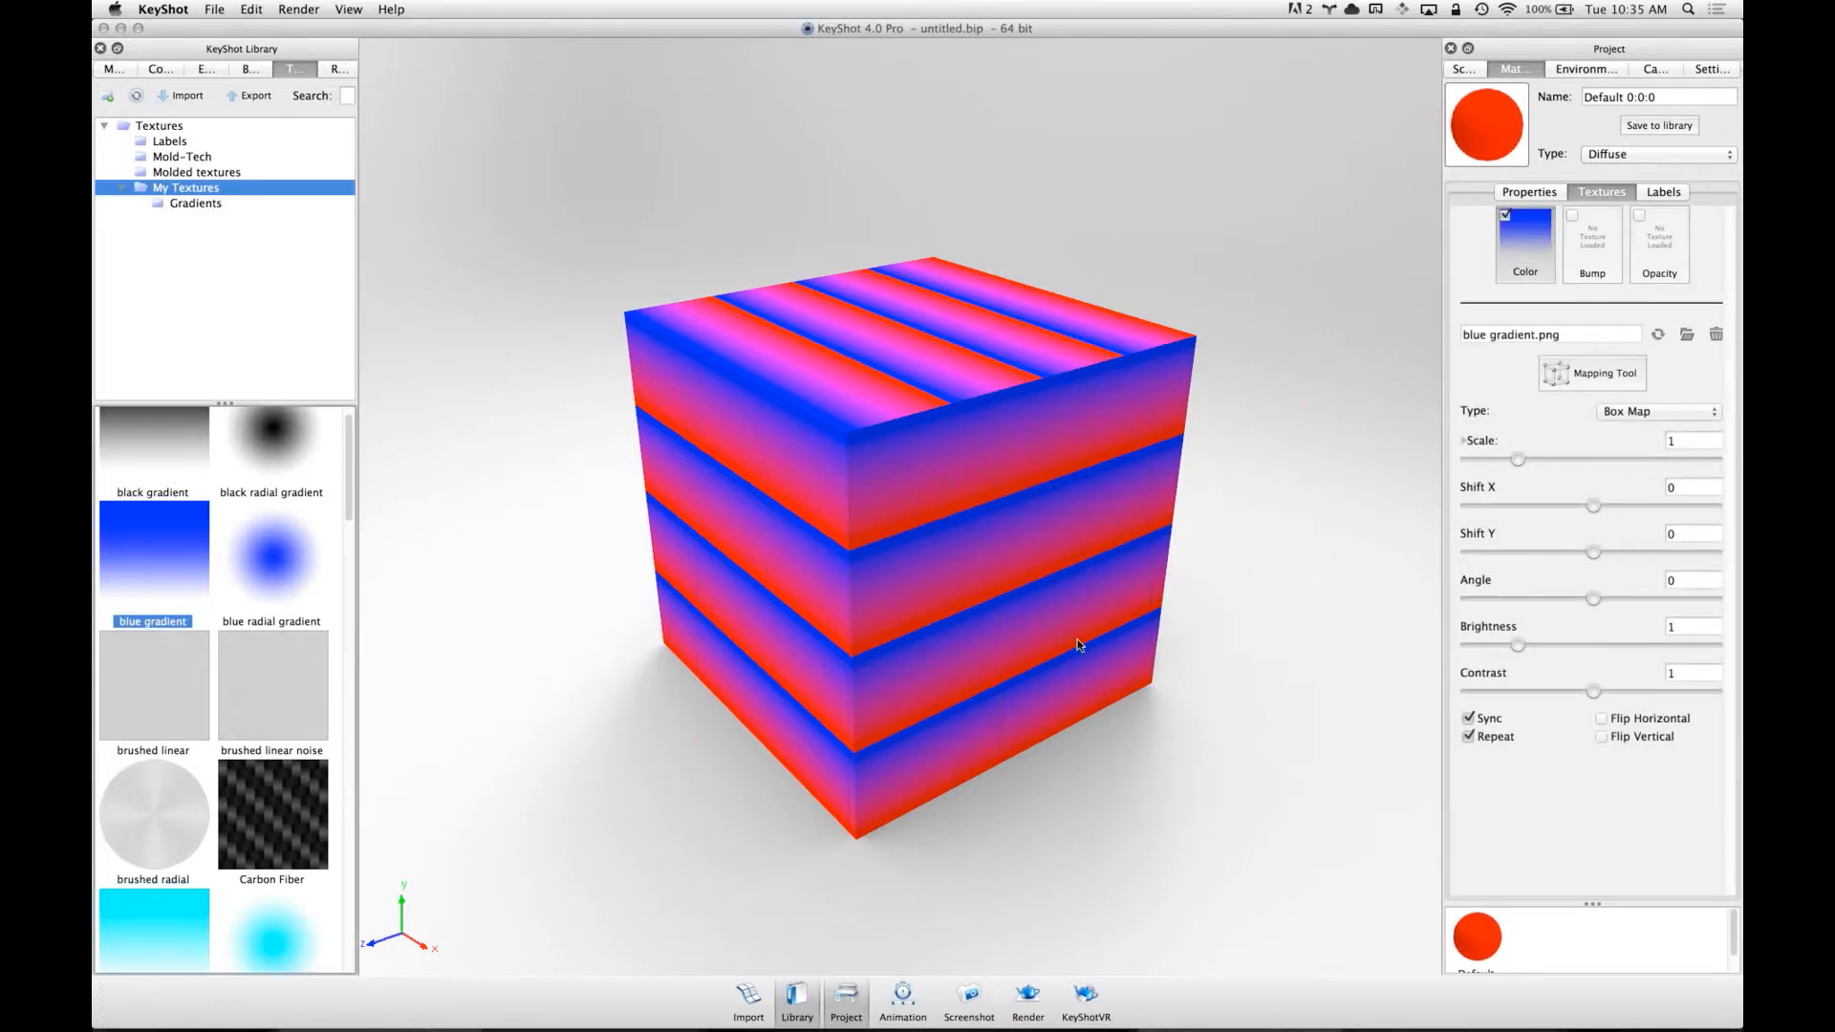
- Set the scale of the cube's blue gradient texture to 4
drag(807, 488, 761, 438)
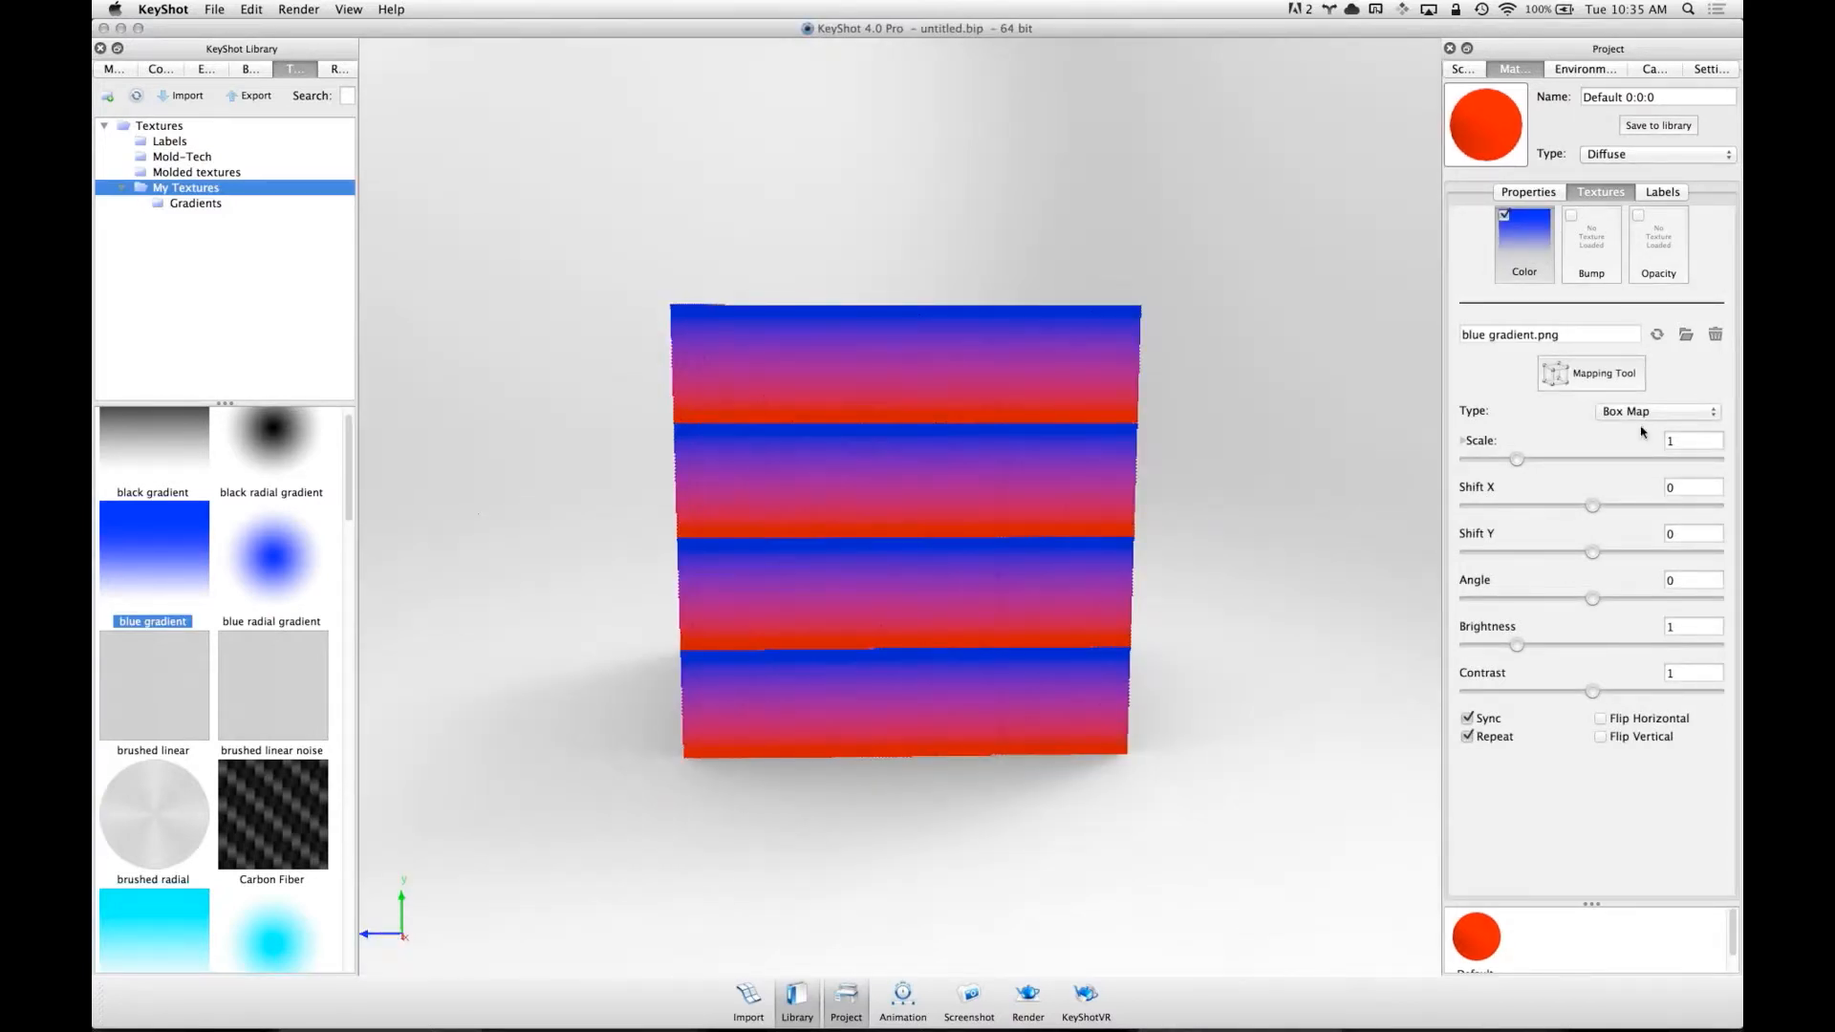
drag(1680, 440, 1436, 427)
text(4)
key(Tab)
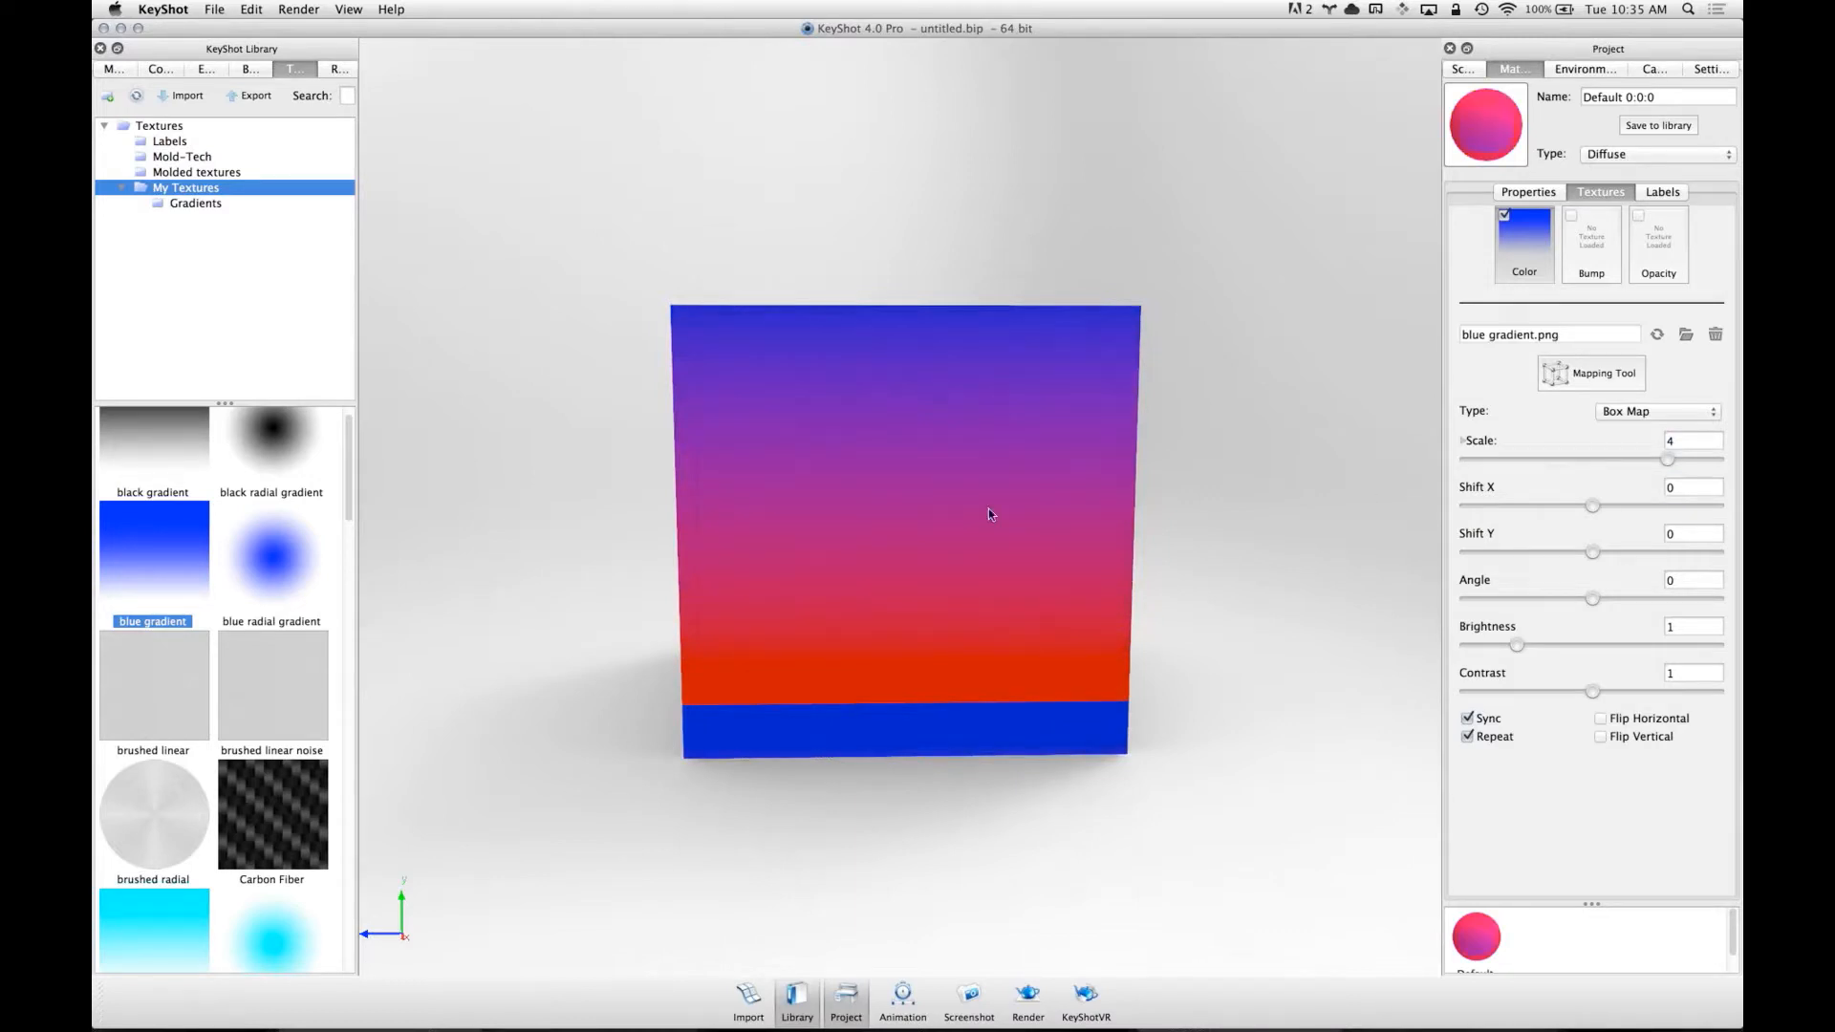
- Shift the gradient's box mapping slightly down along the Y axis with the Mapping Tool and increase the texture scale to about 4.295
drag(988, 514, 1089, 511)
click(1588, 373)
drag(902, 438, 898, 460)
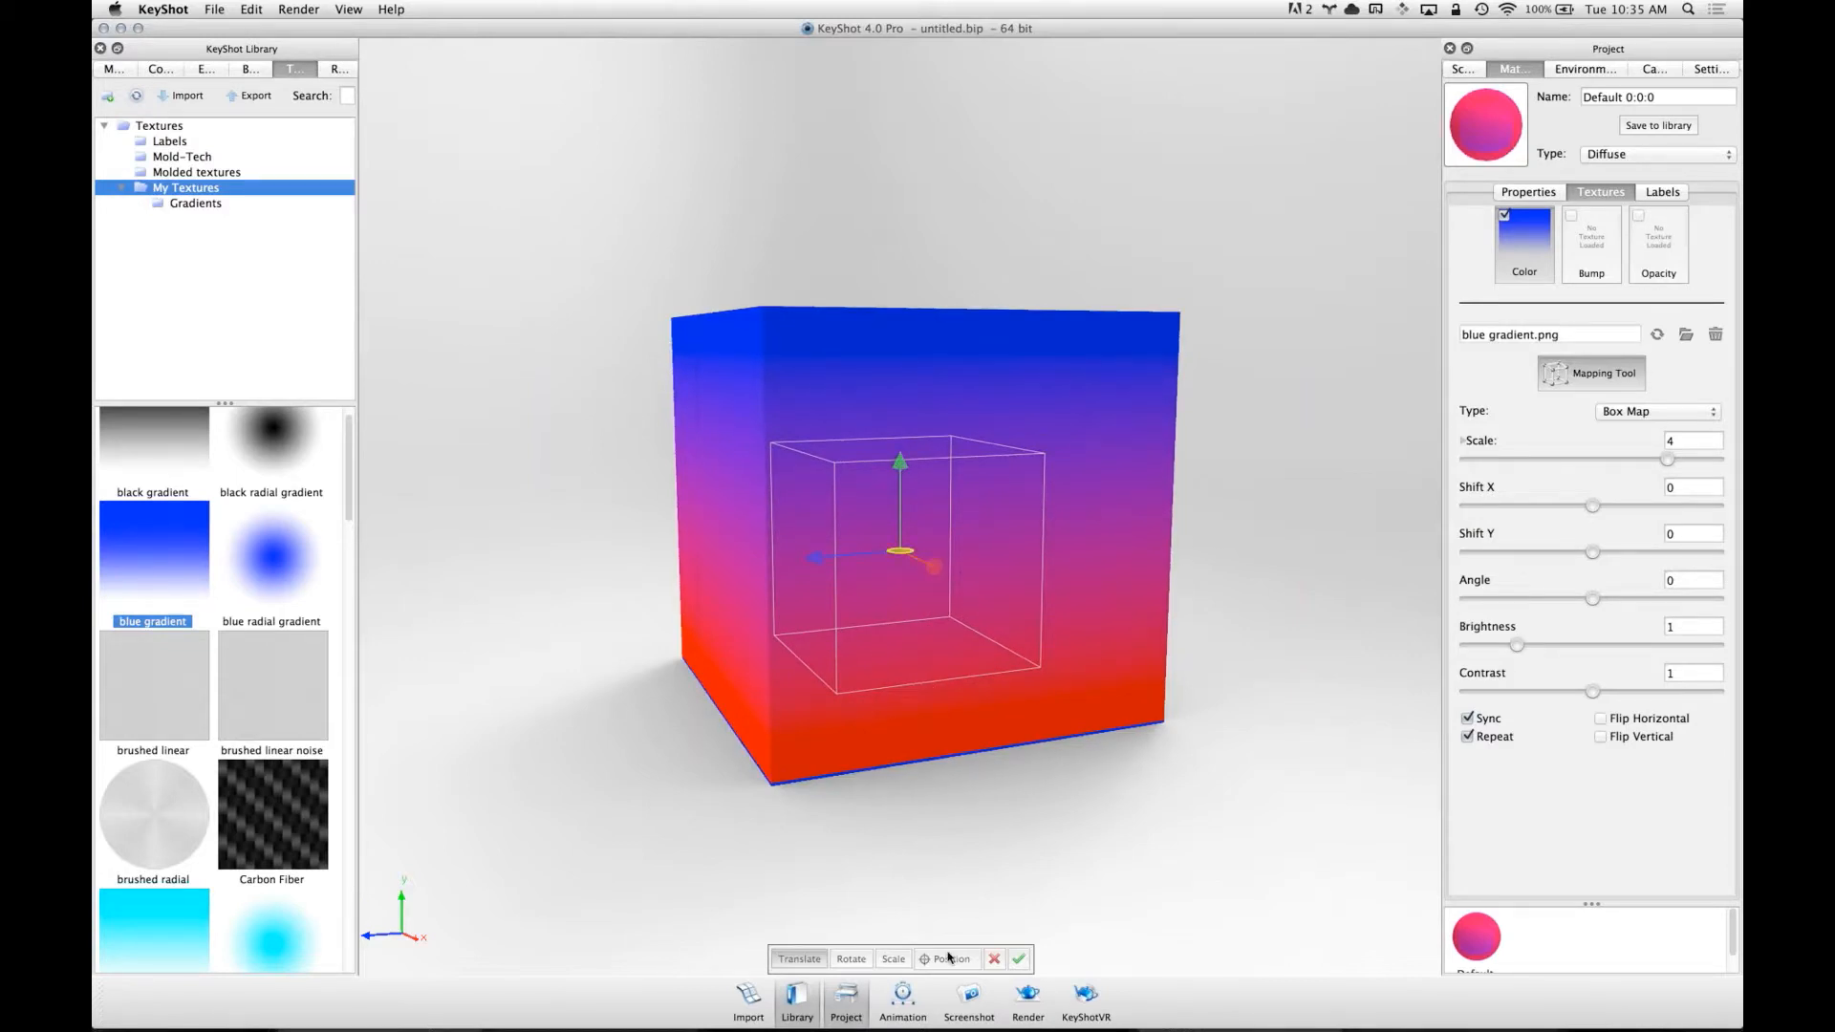
click(1015, 961)
drag(1668, 460, 1681, 460)
- Shift the gradient's box mapping along the Z axis with the Mapping Tool until one gradient spans the cube's top face
drag(1021, 445, 1225, 684)
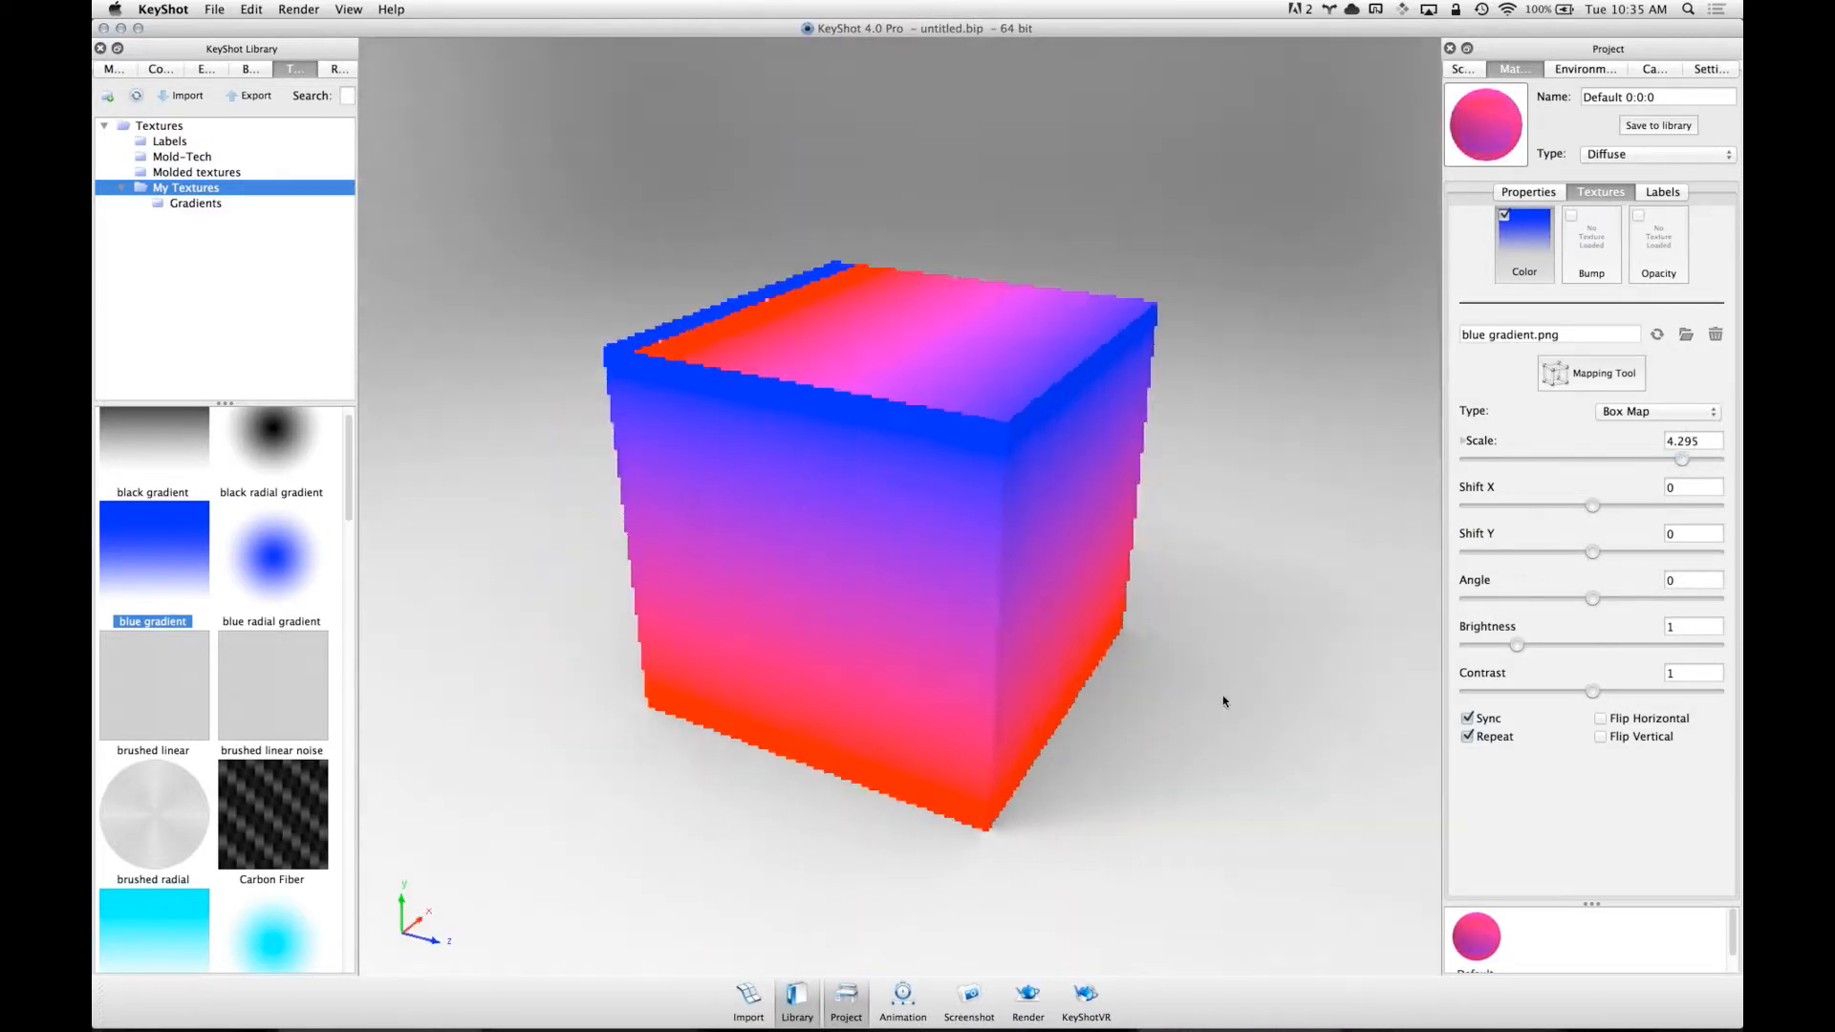
click(1614, 378)
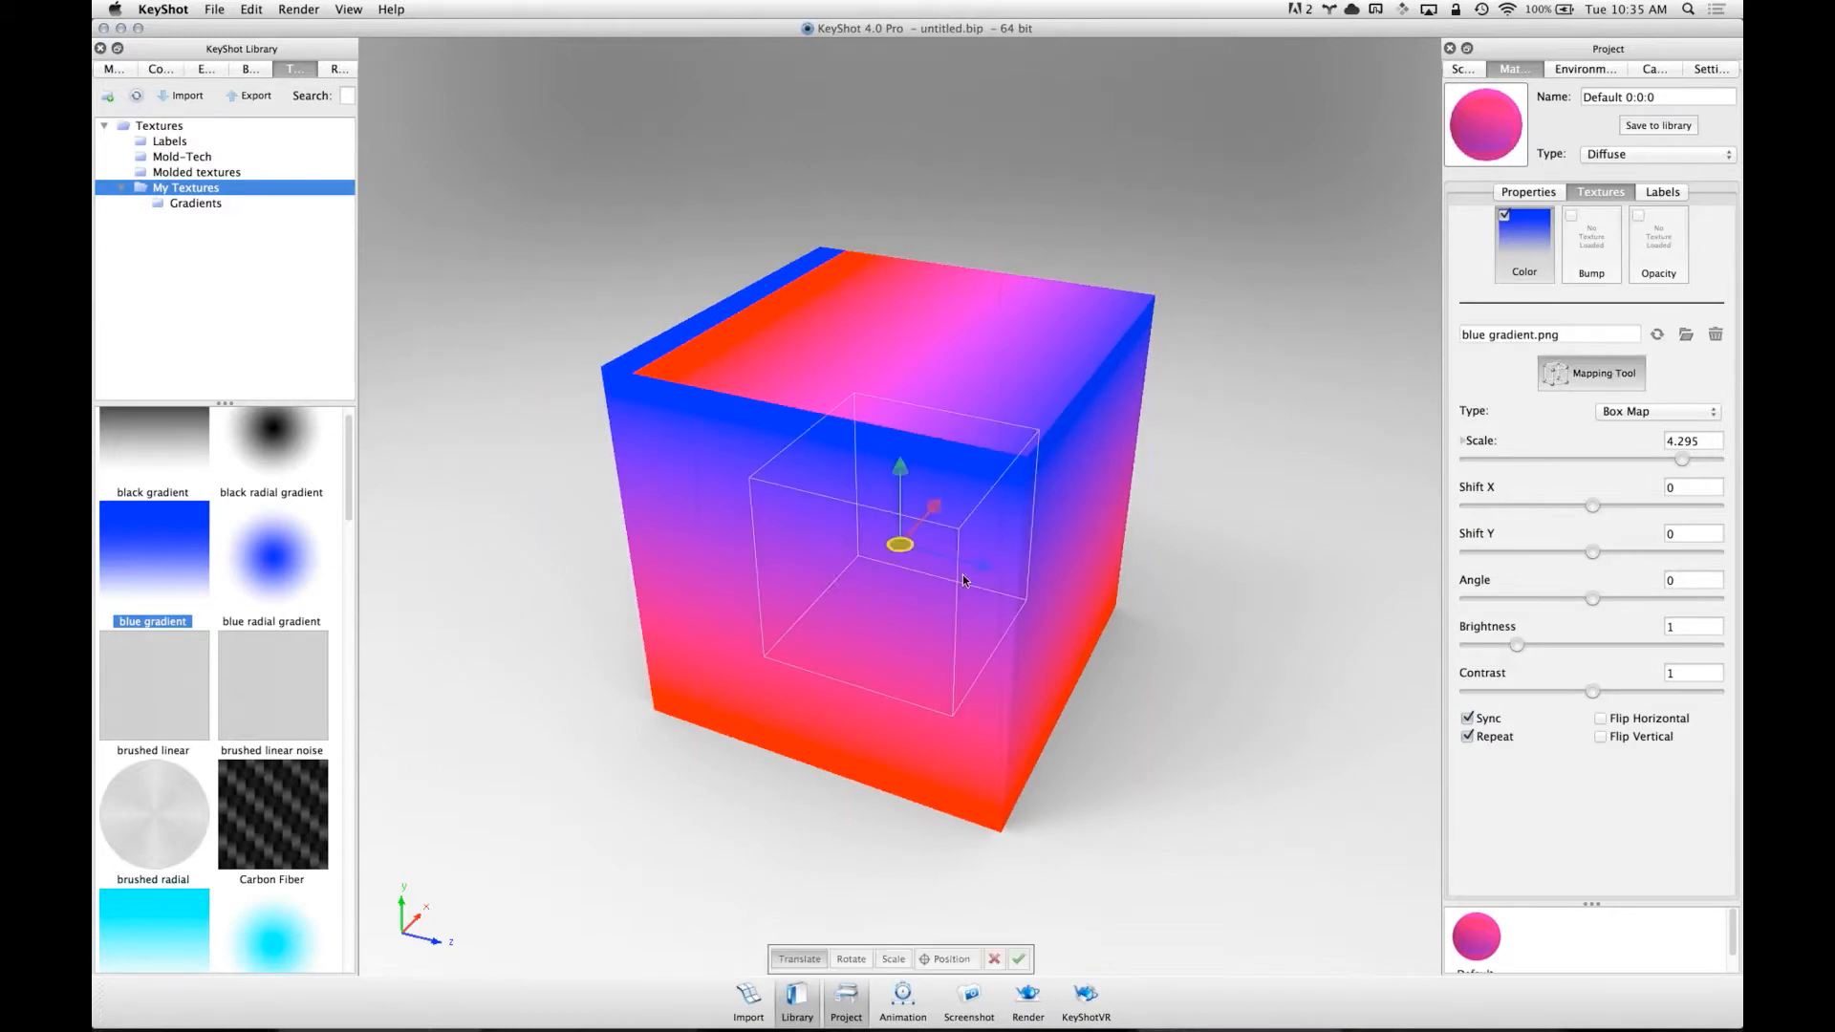
drag(972, 567, 936, 554)
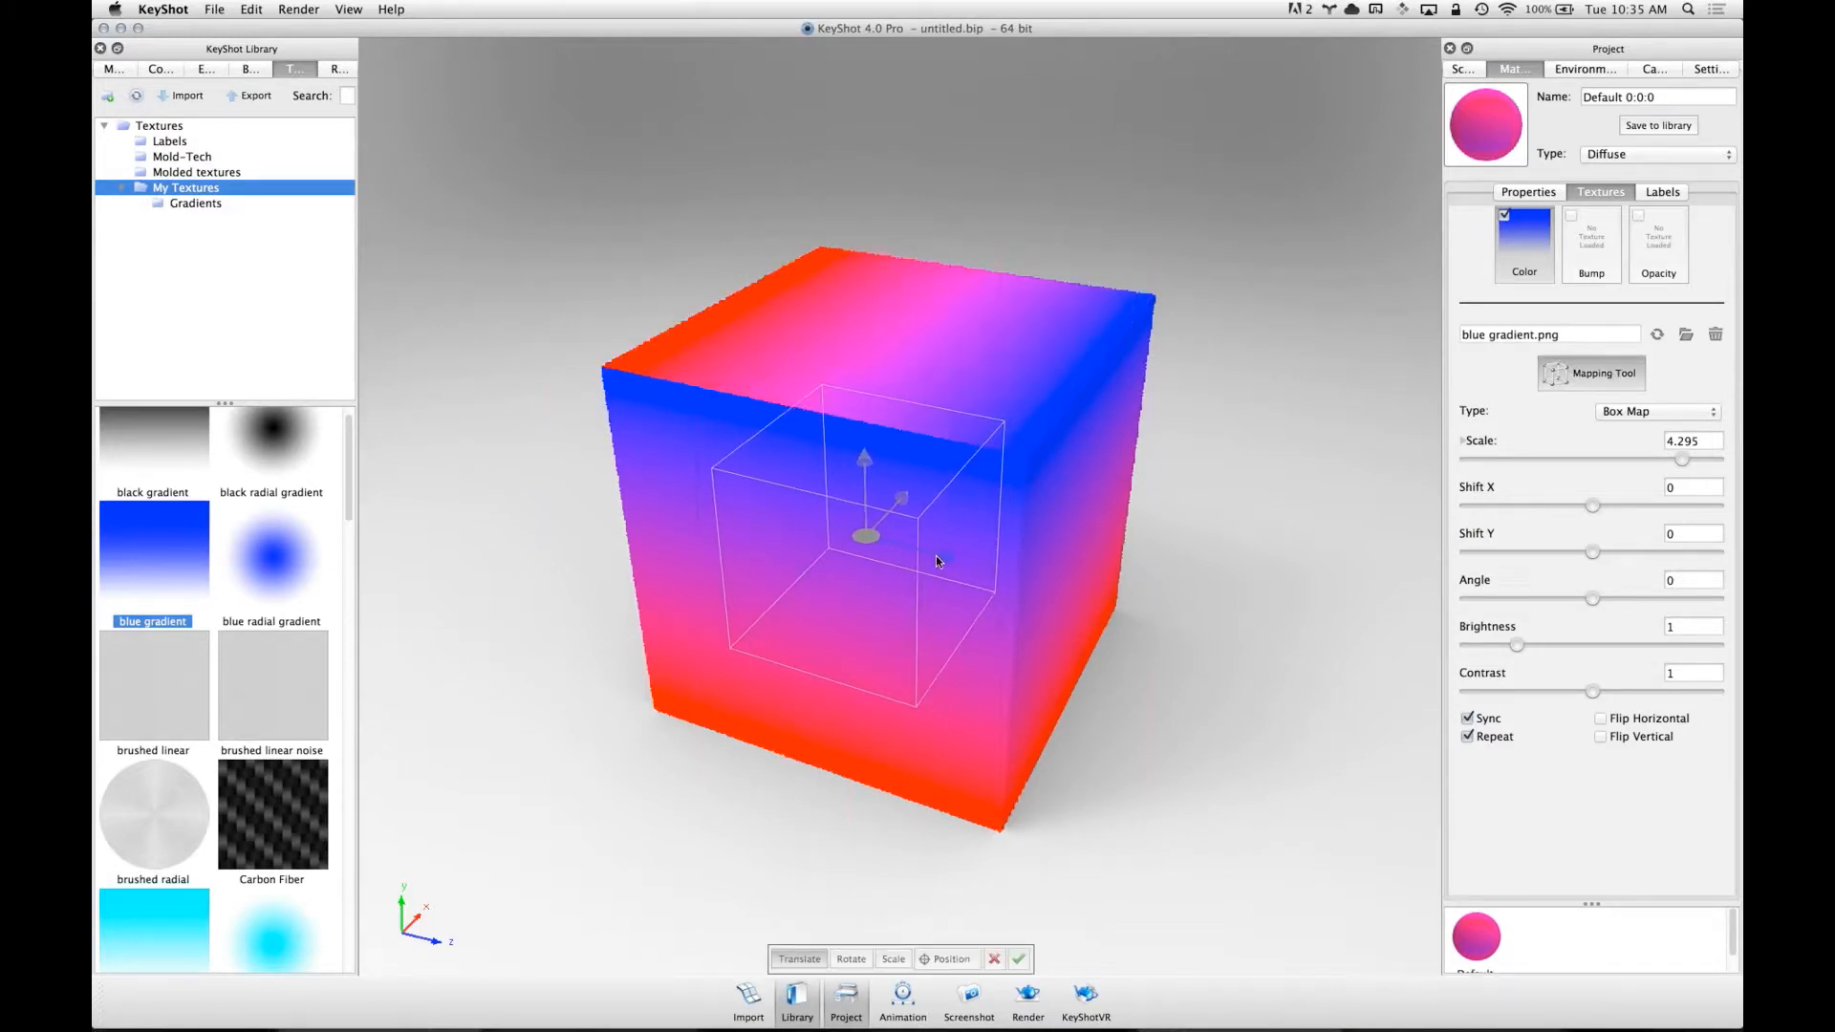
click(1018, 958)
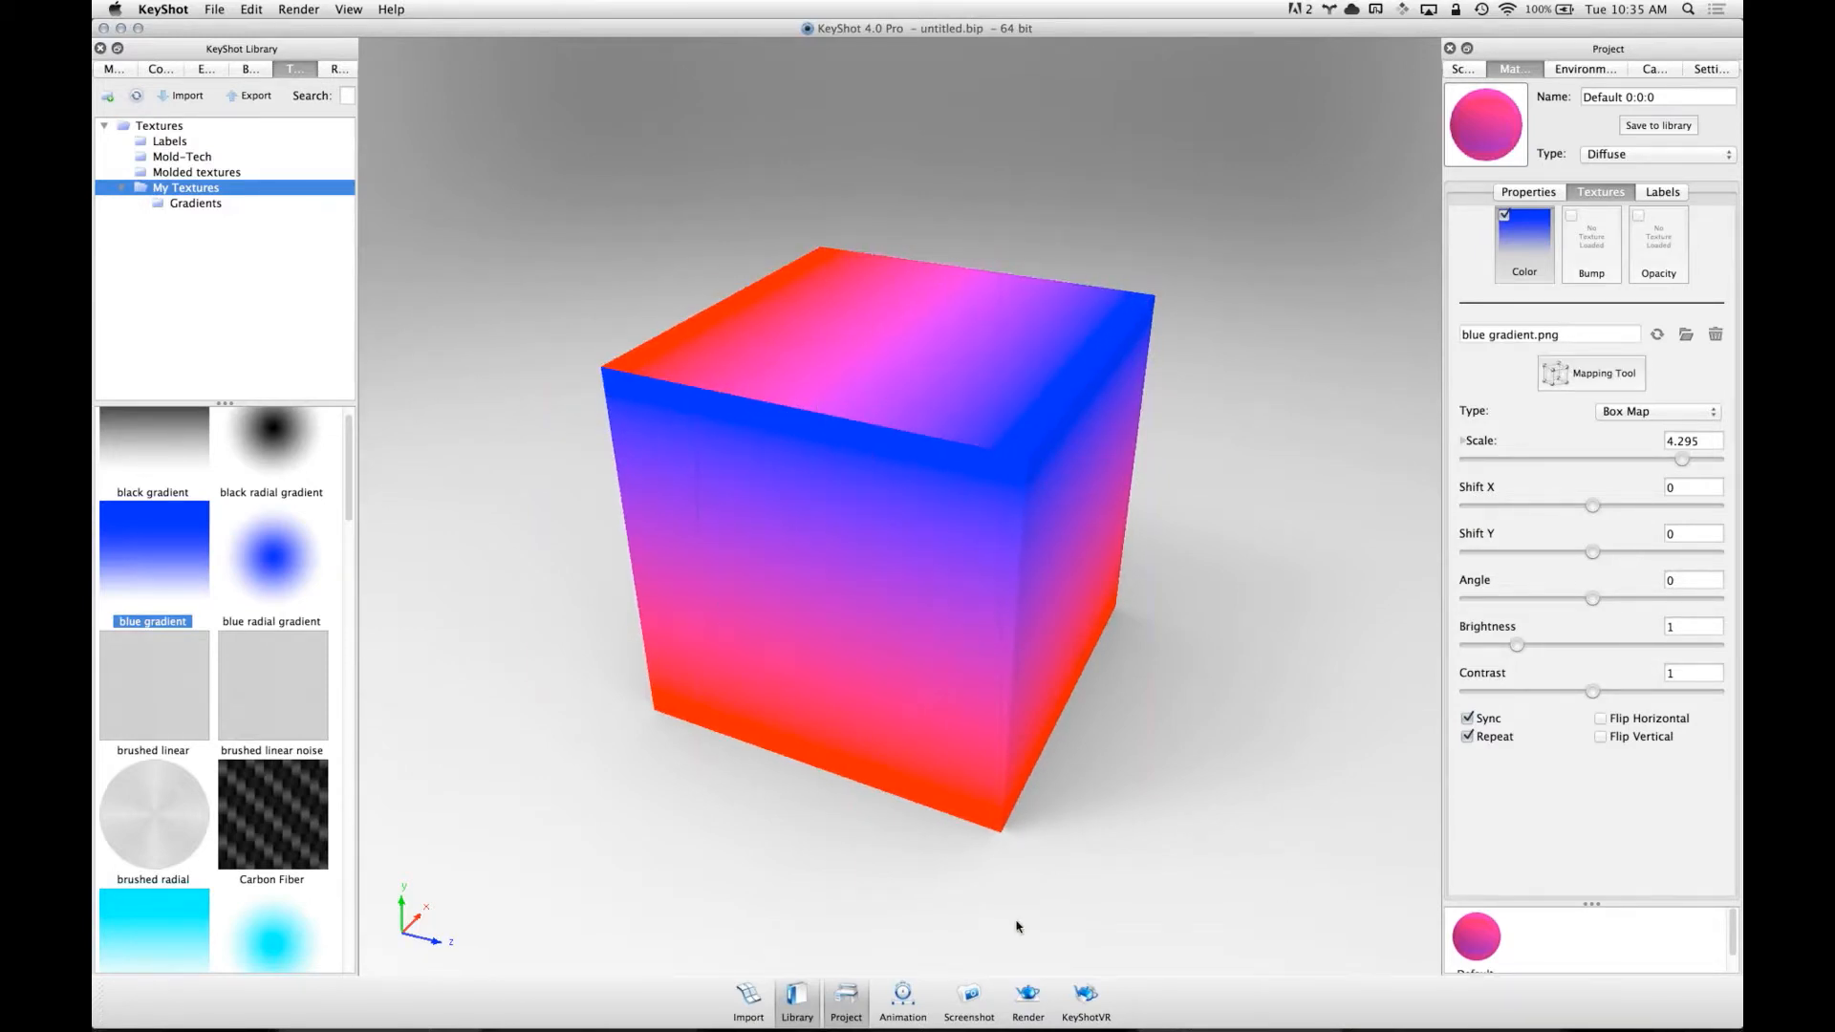
- Change the gradient cube's material type from Diffuse to Metal
drag(812, 661, 1004, 574)
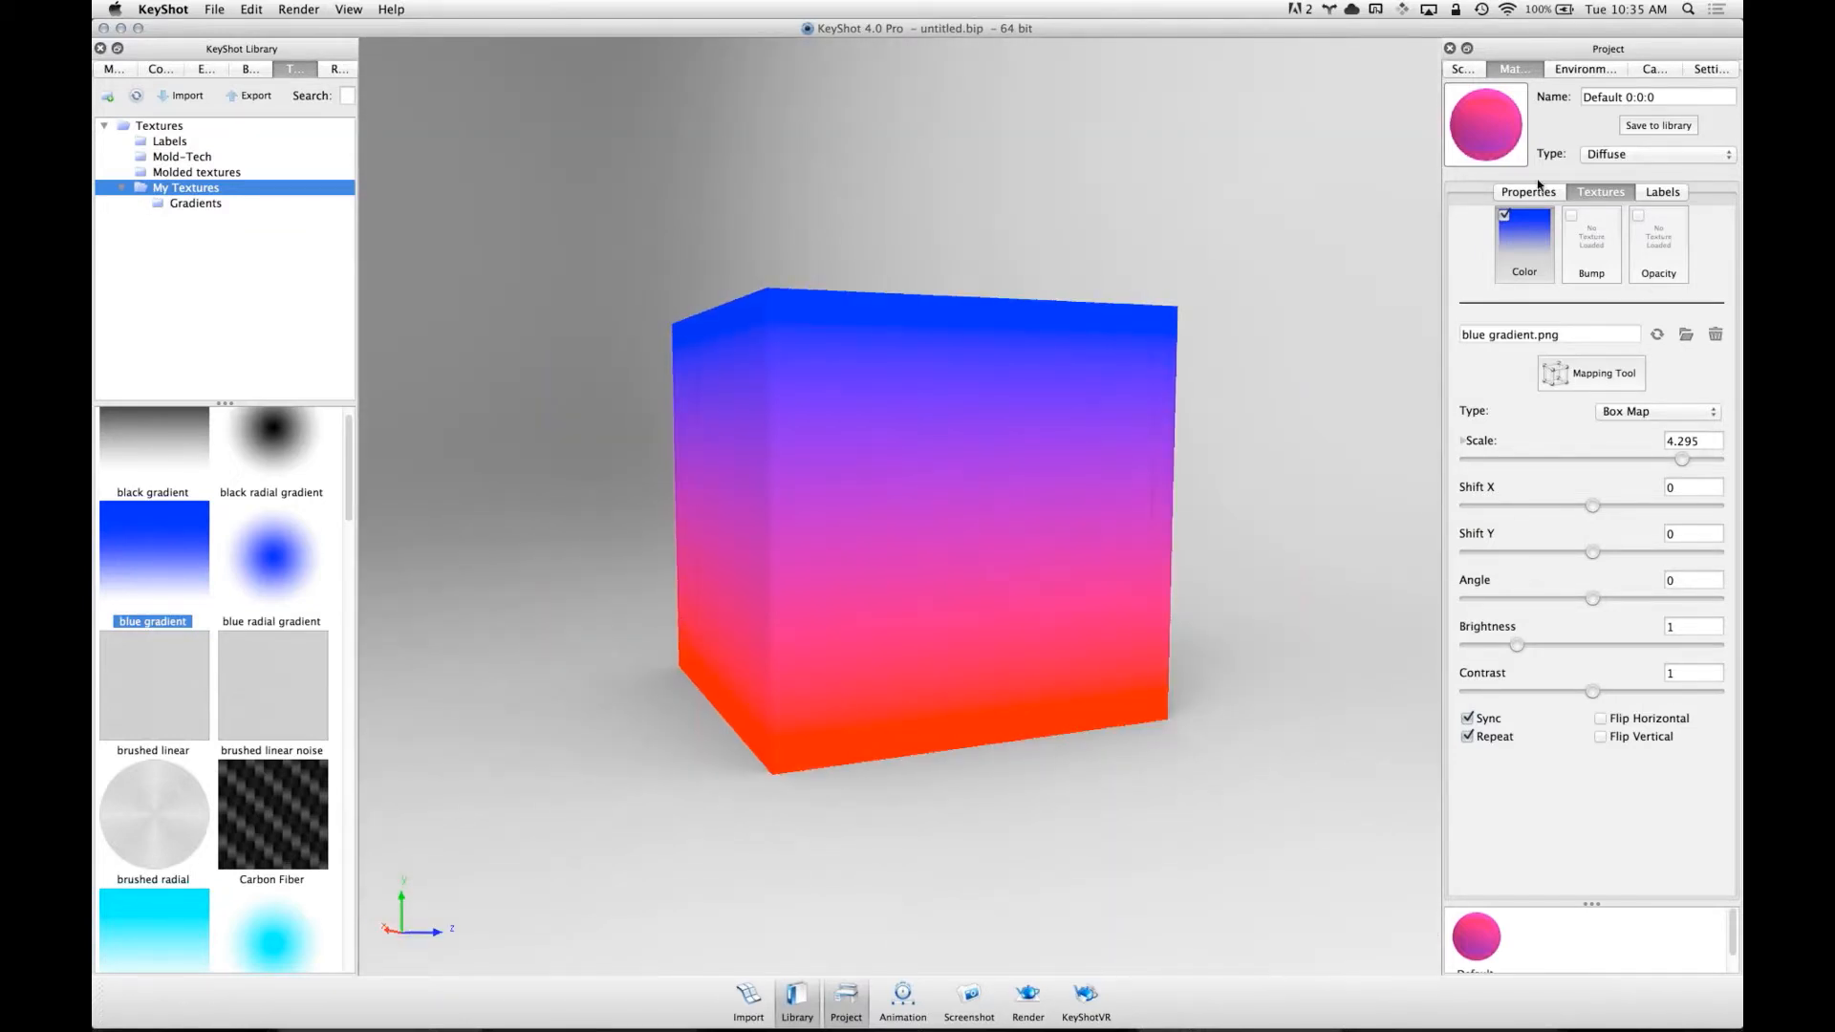
click(1611, 156)
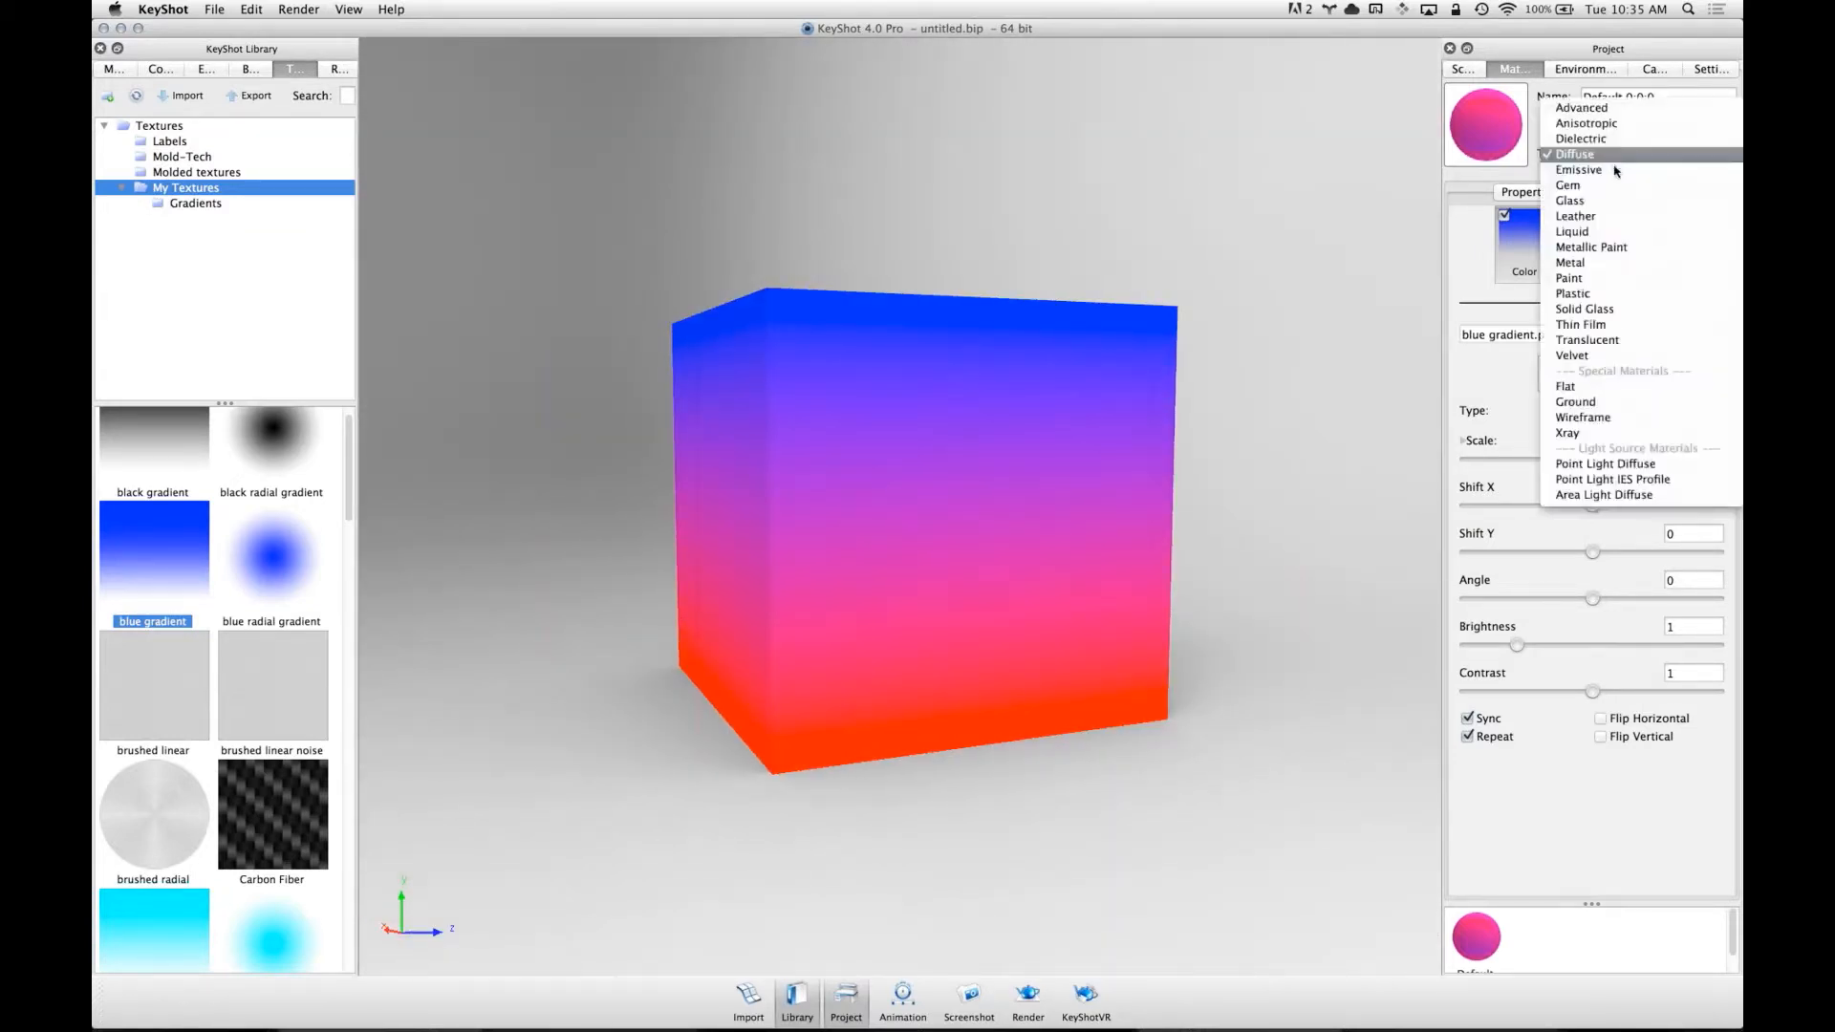
click(1624, 260)
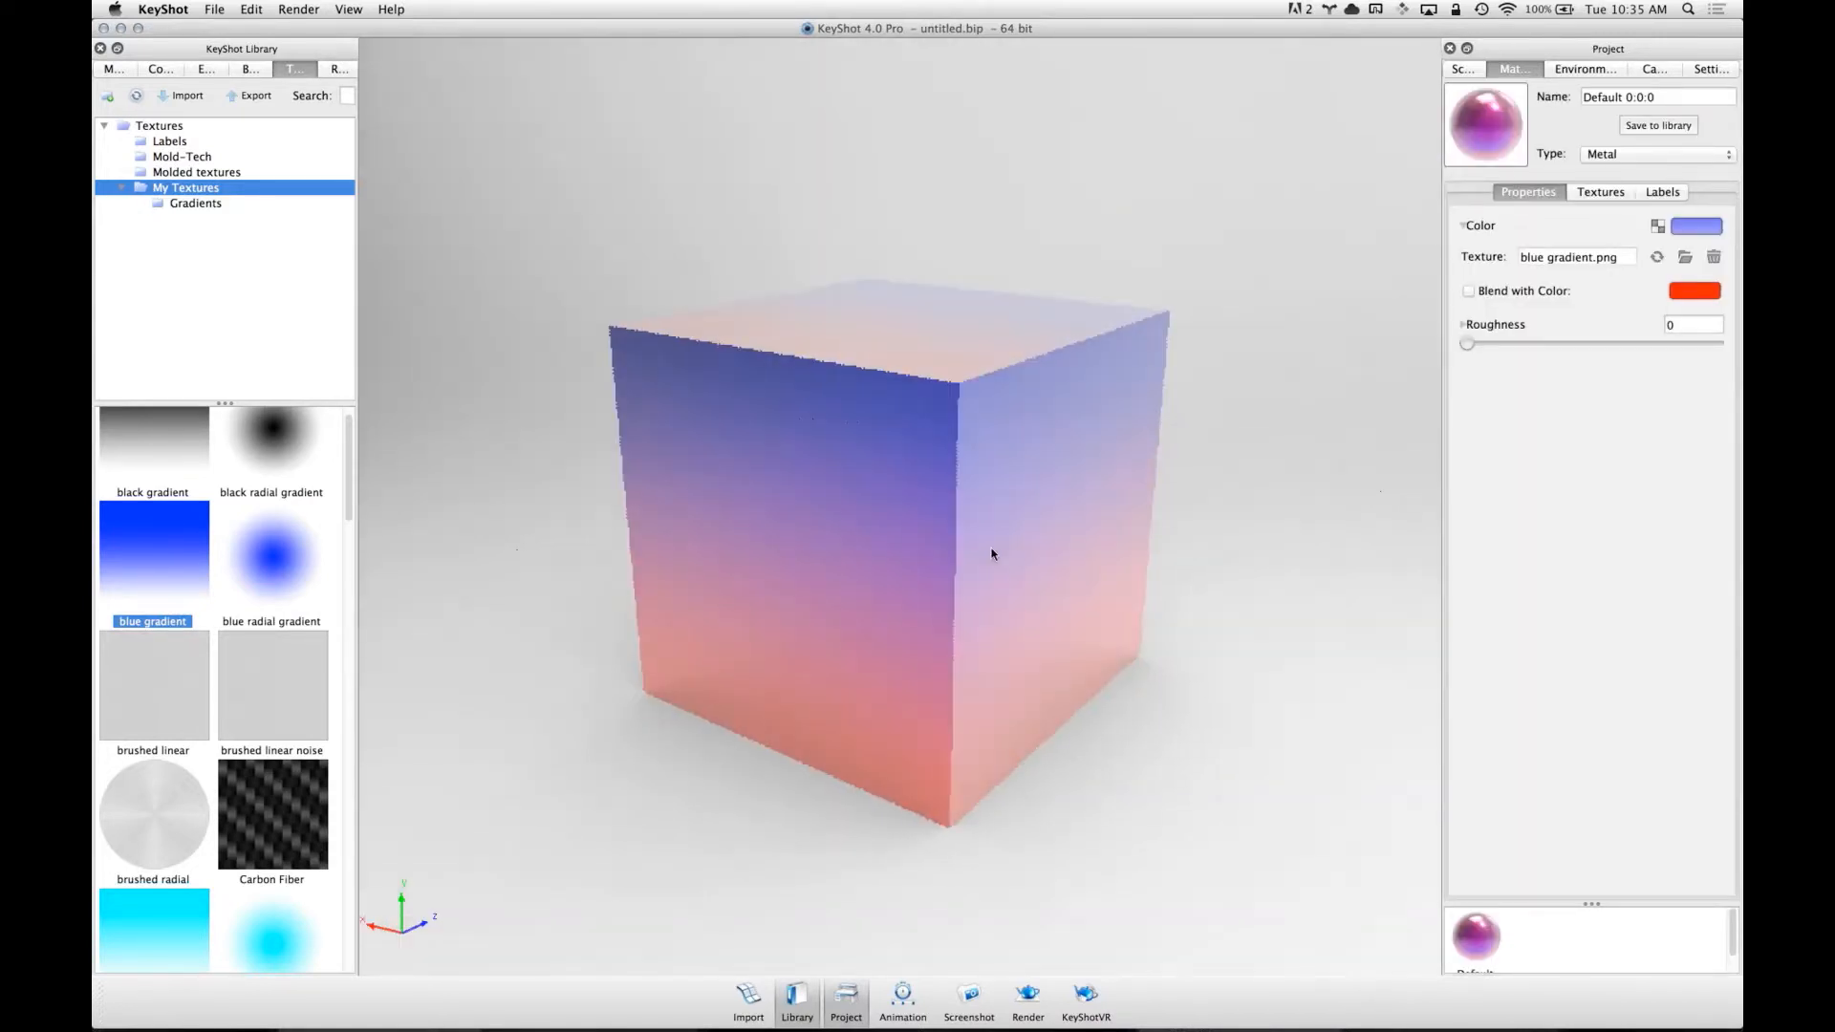
- Examine the gradient on the metal cube from several sides and review the mapping types available for its color texture
drag(988, 549, 1516, 218)
click(1615, 194)
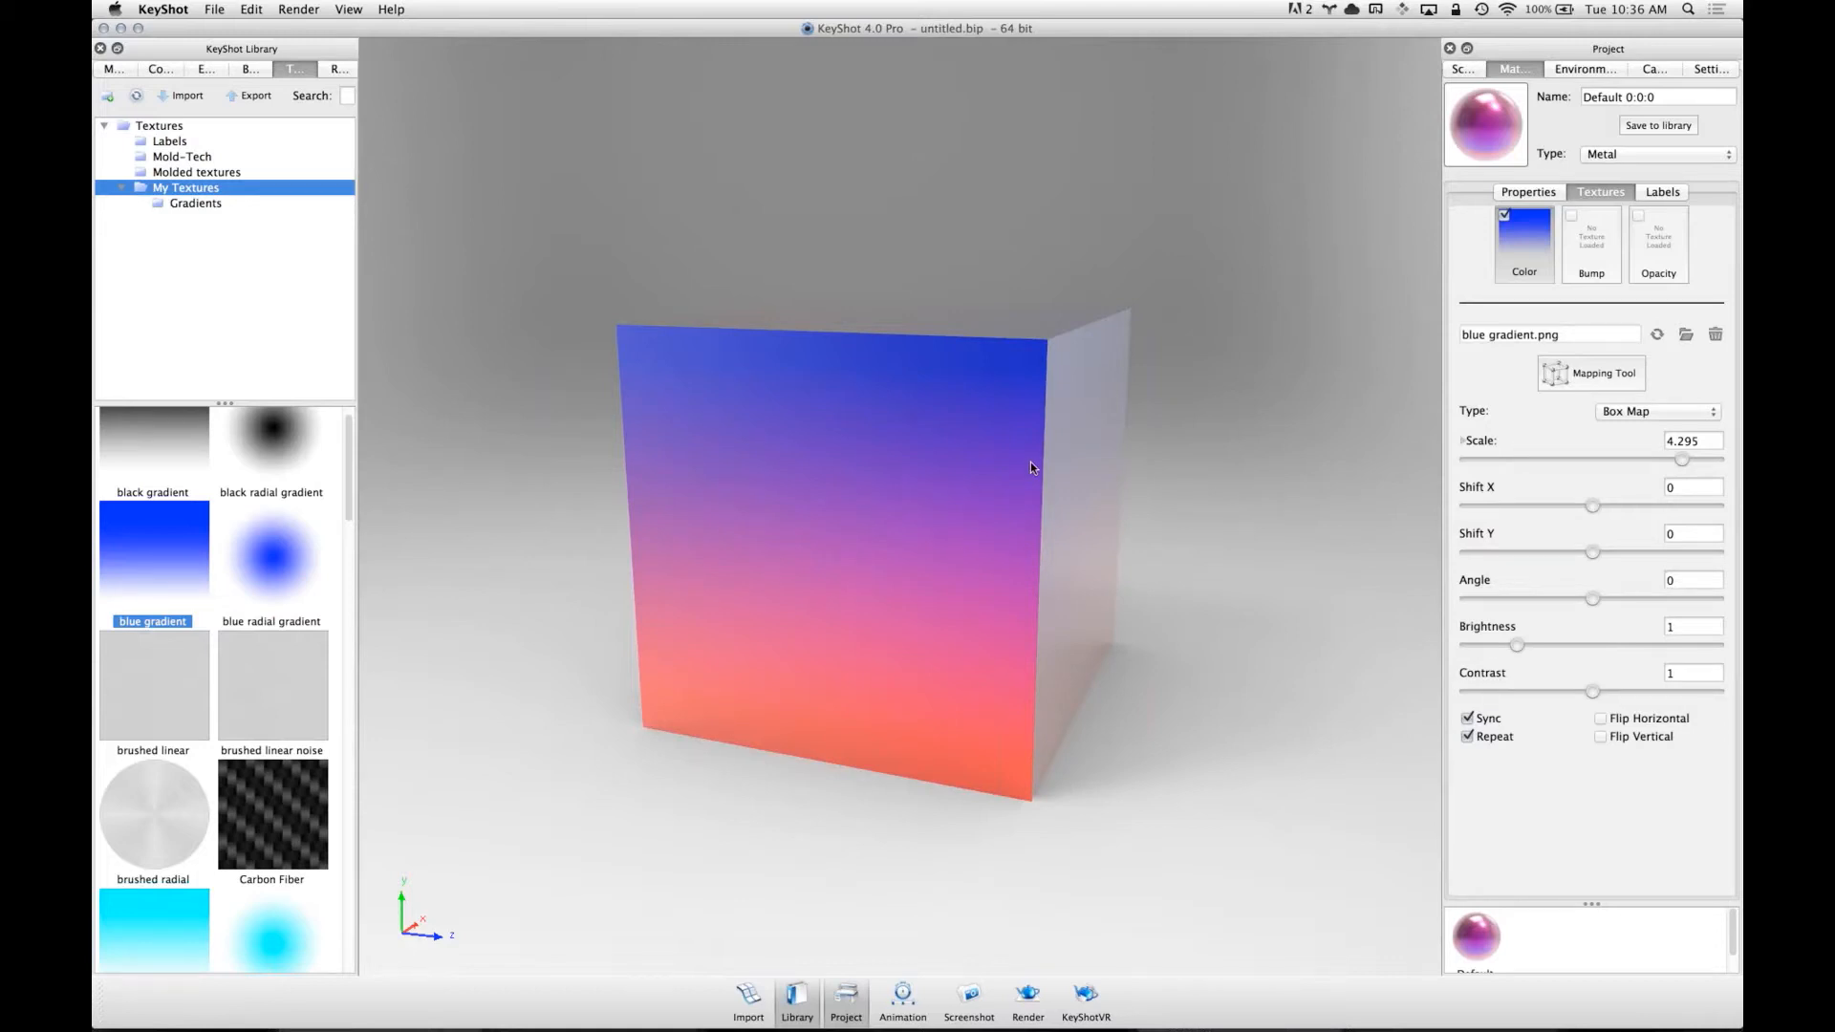
drag(917, 531, 848, 557)
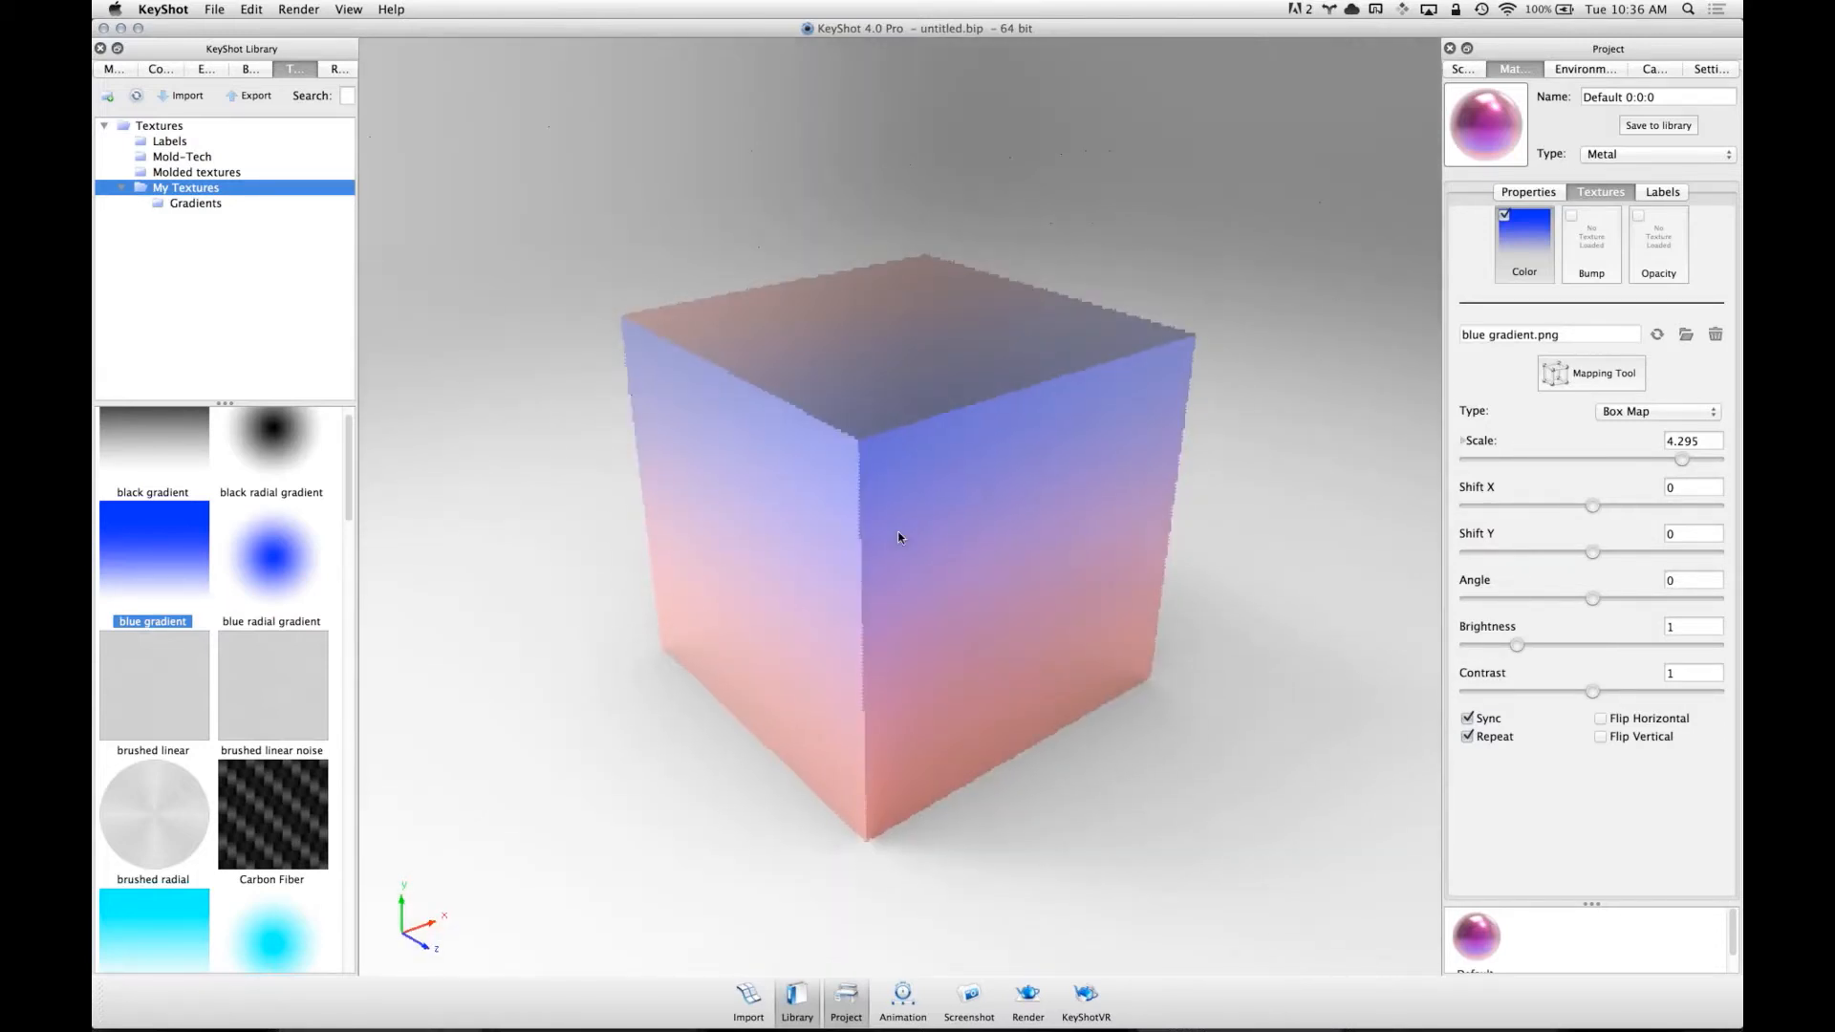
drag(1024, 542, 892, 450)
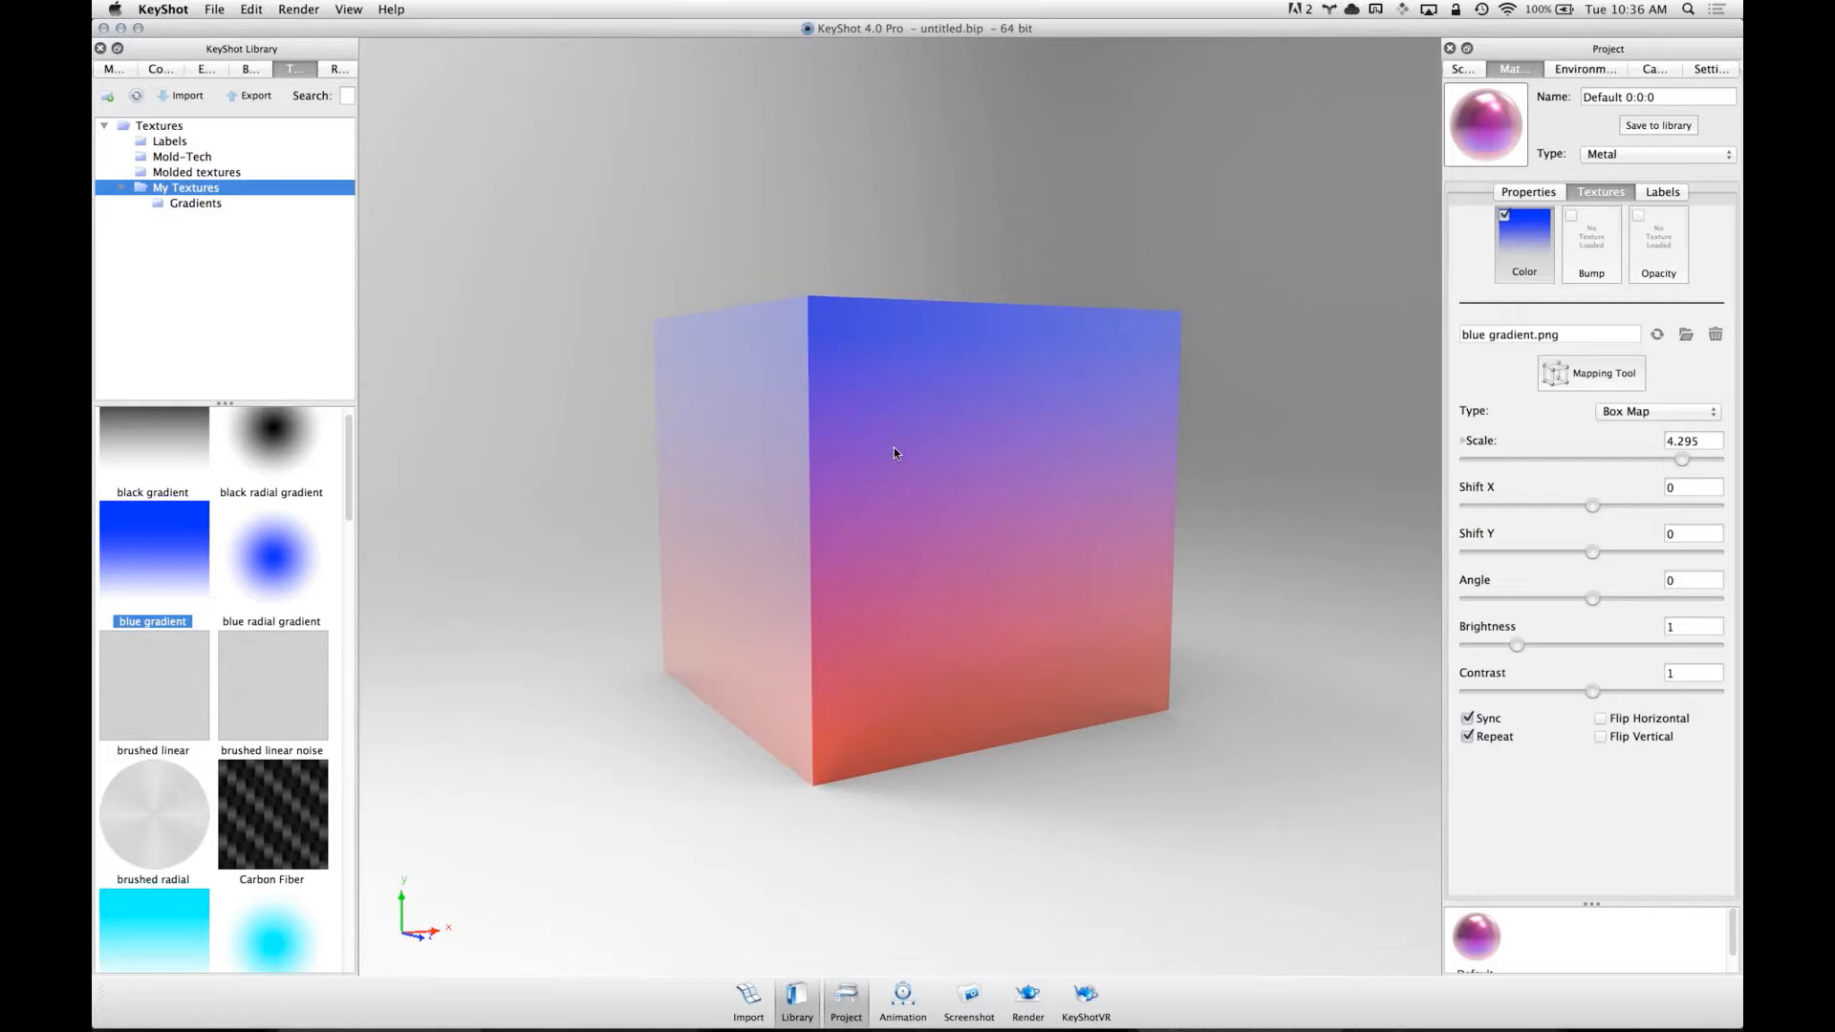
click(1658, 412)
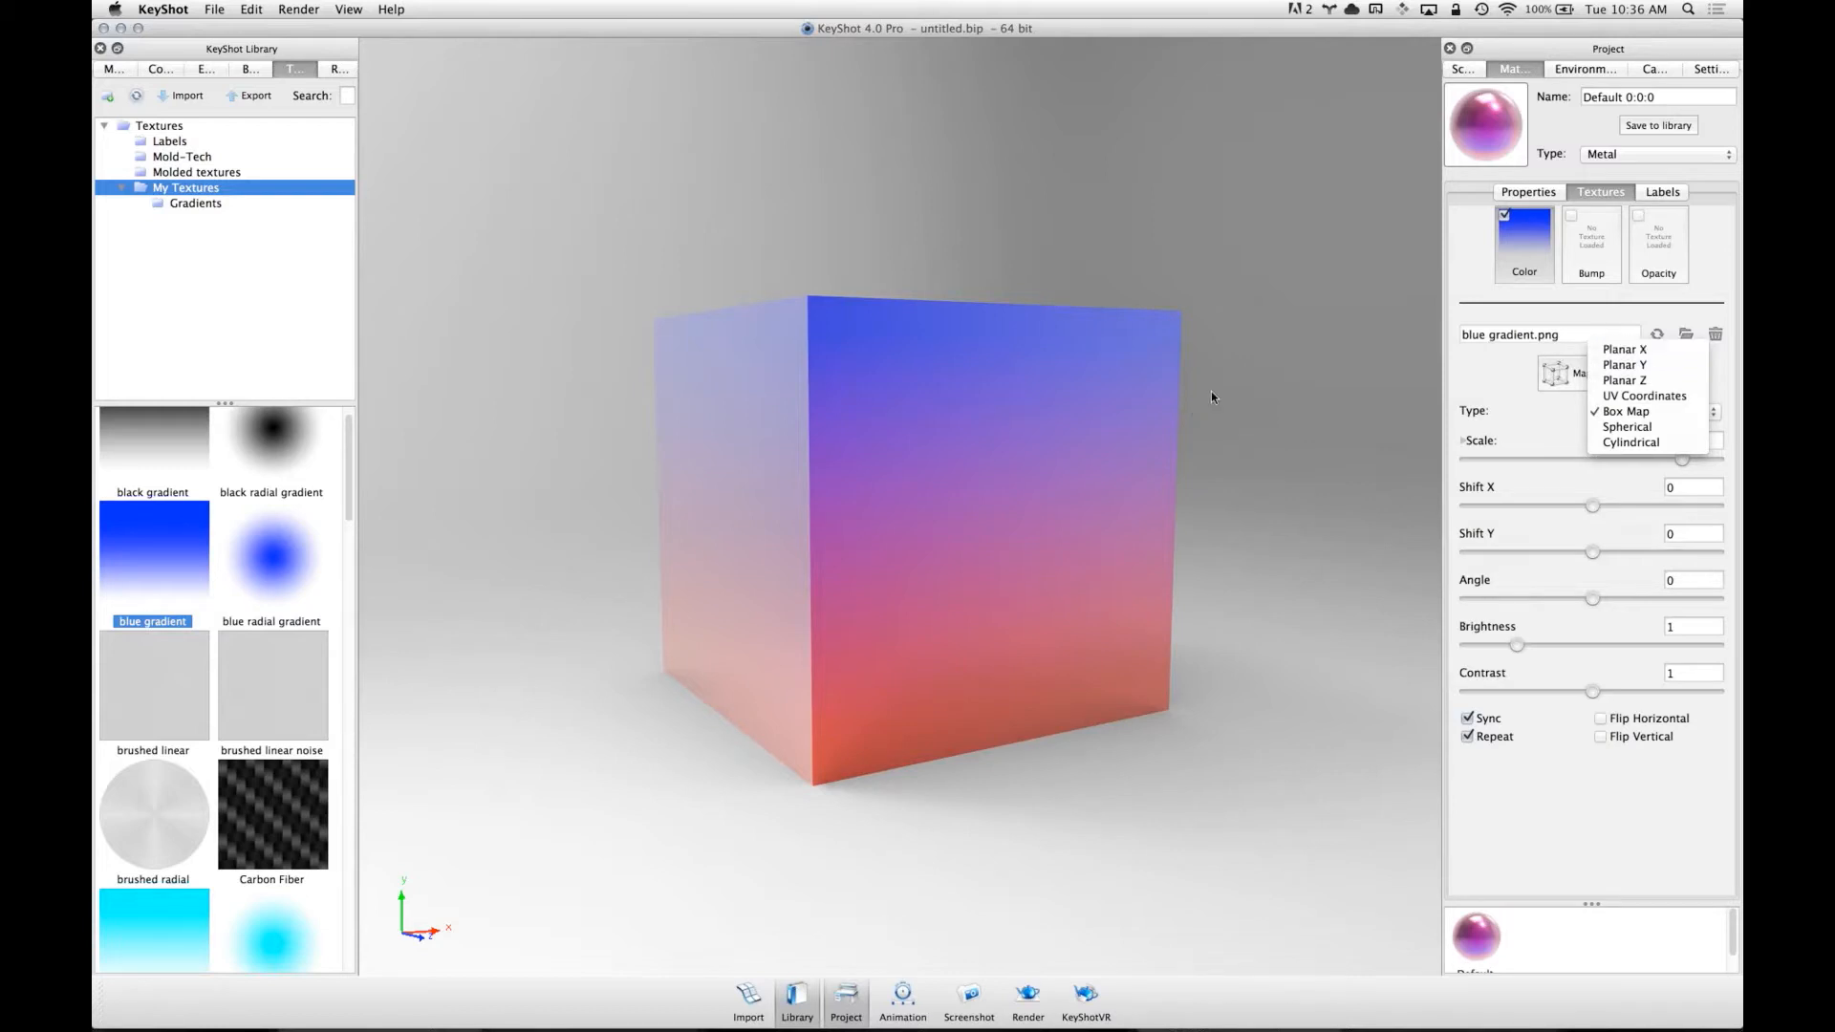
click(1289, 310)
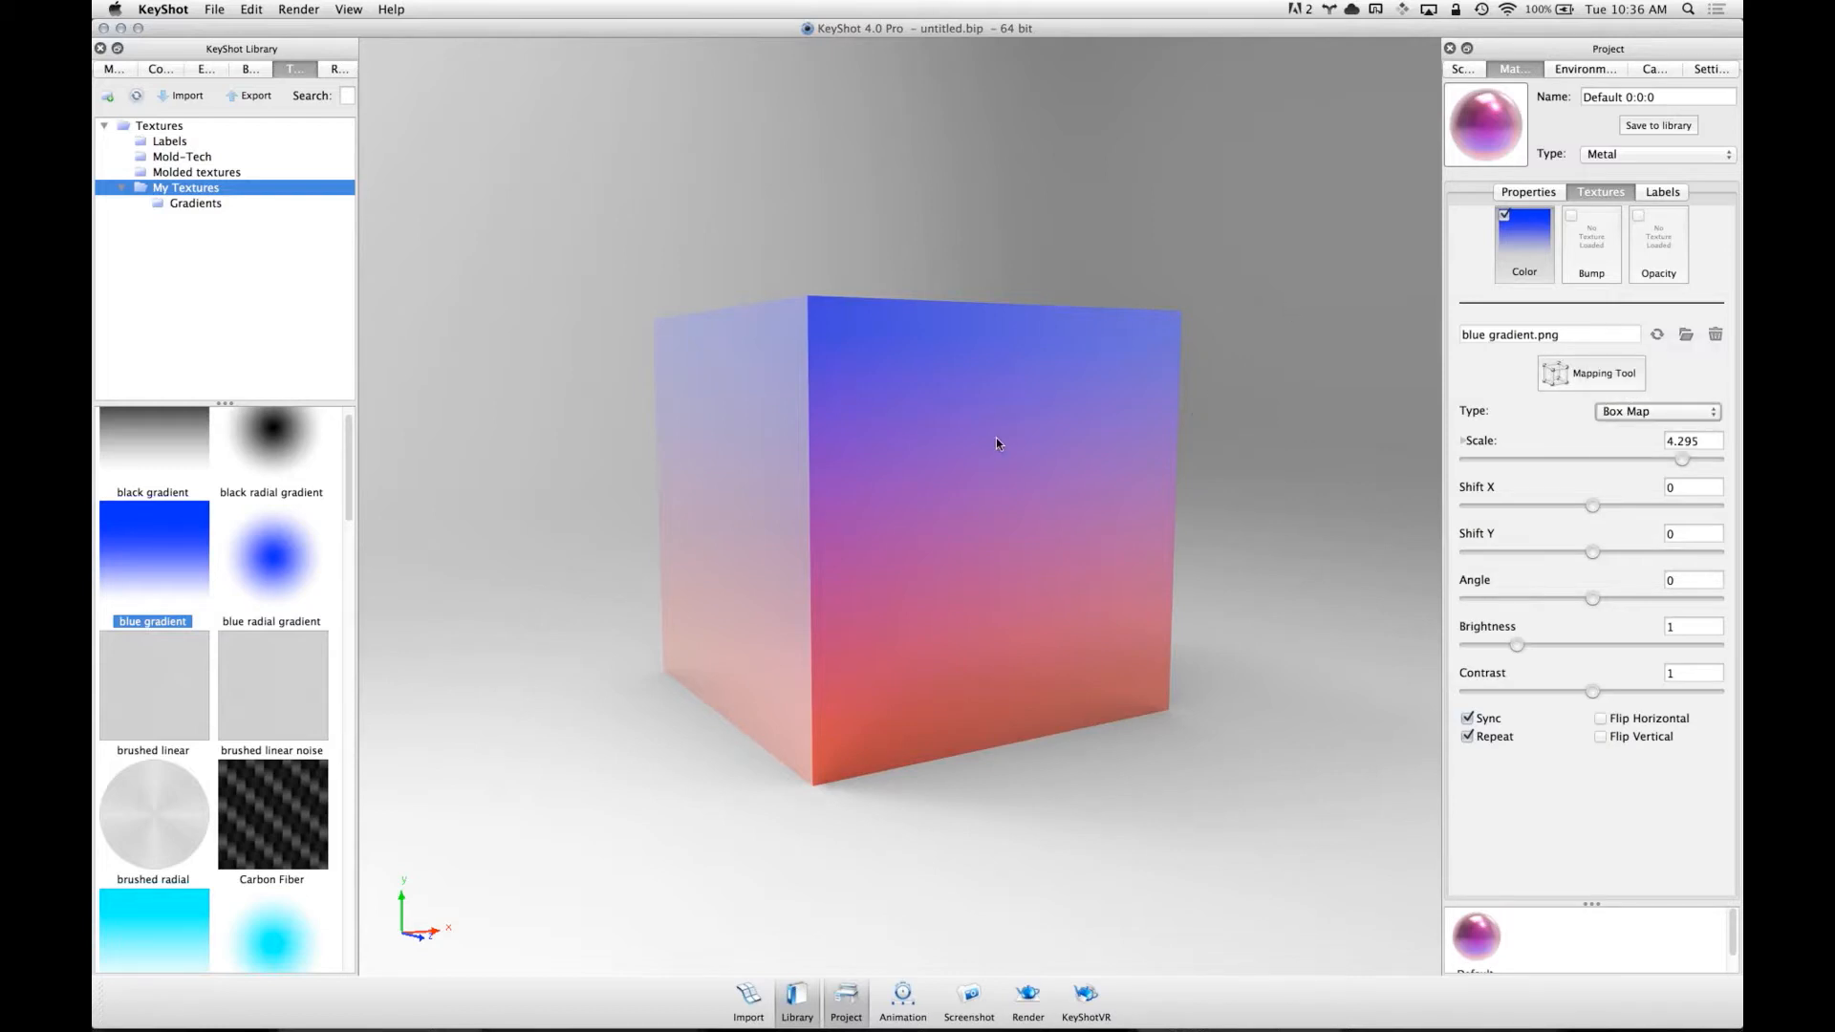
scroll(1044, 504, down, 3)
drag(1045, 504, 844, 344)
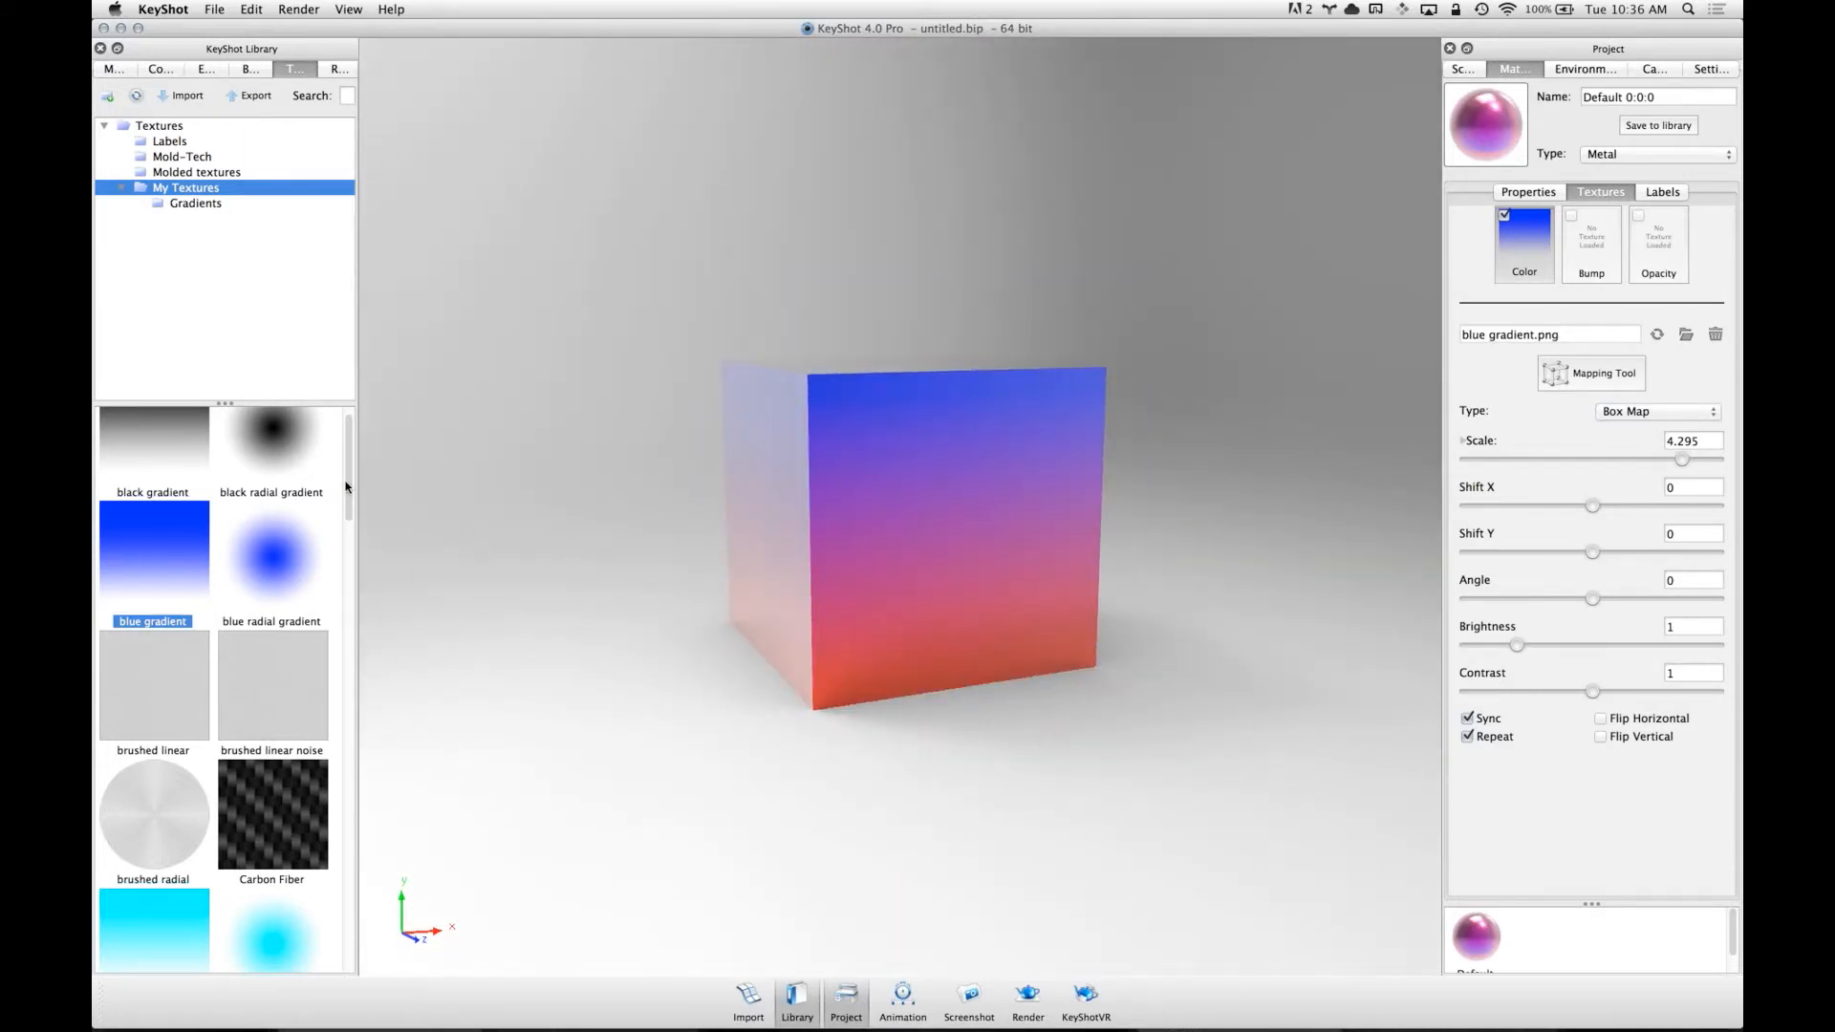
- Replace the metal cube's color texture with the blue radial gradient from My Textures
click(289, 559)
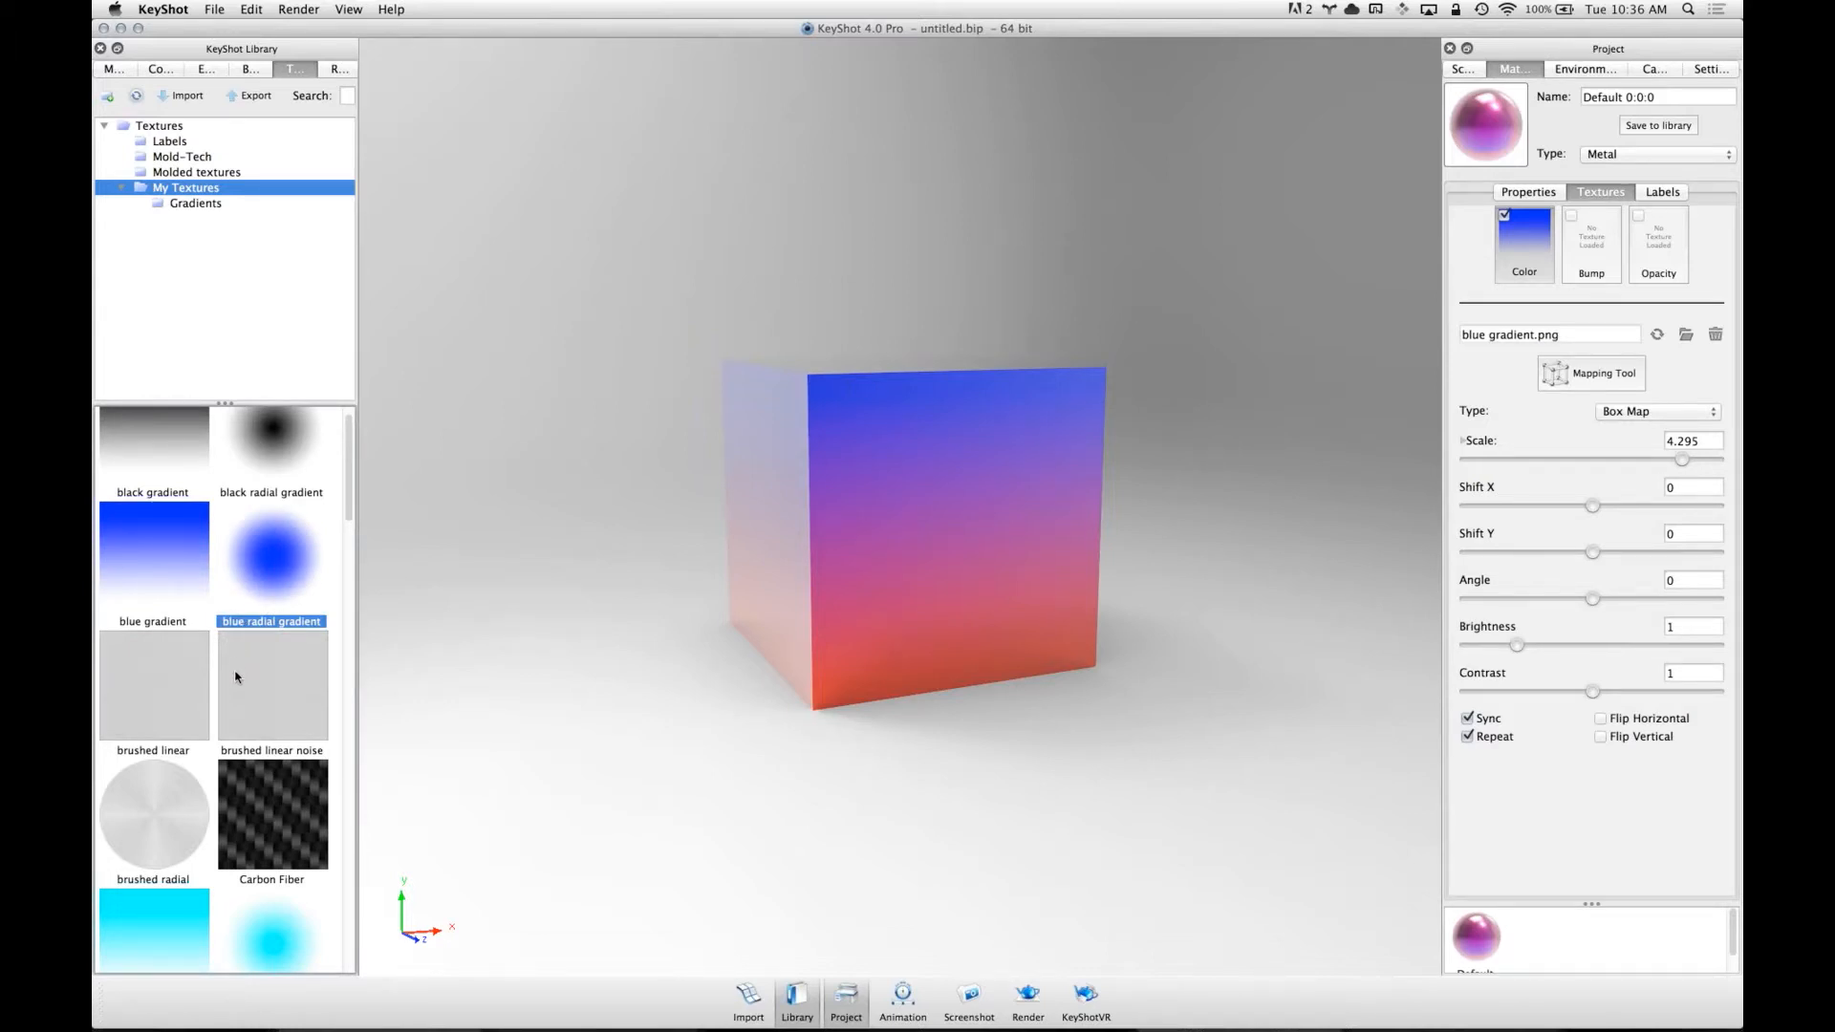
drag(314, 560, 979, 516)
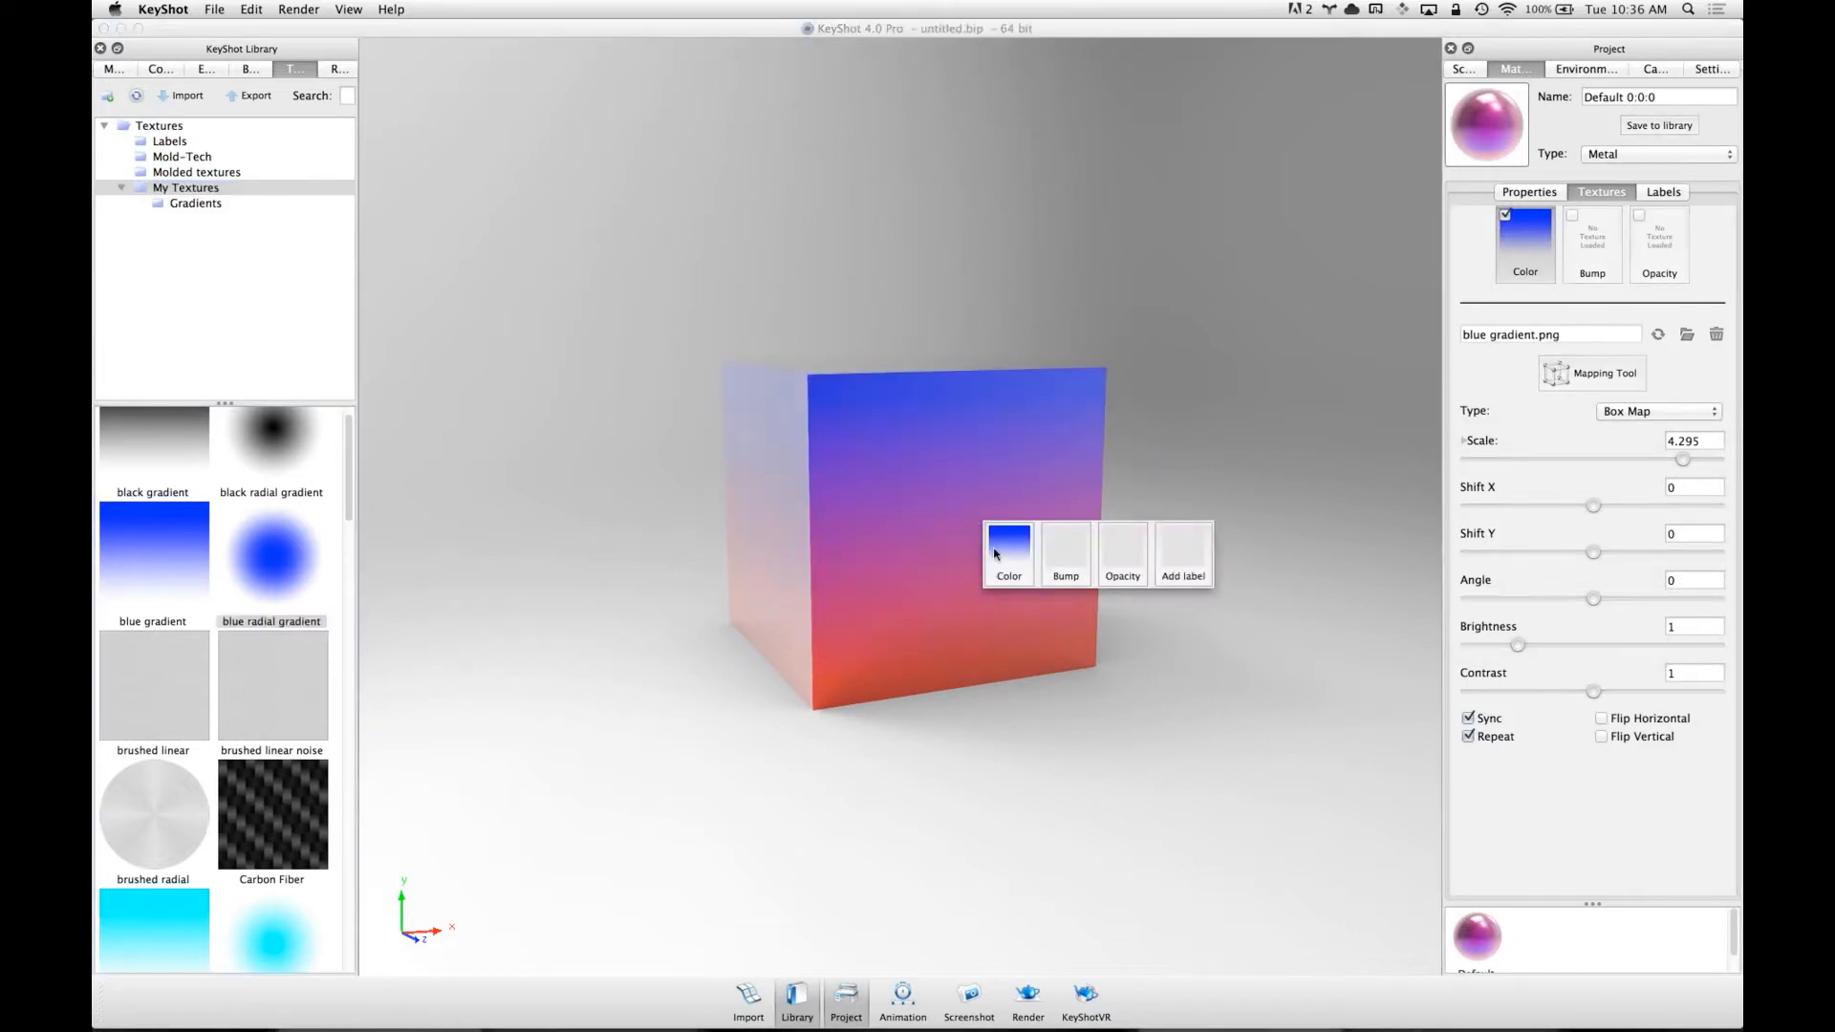
click(977, 550)
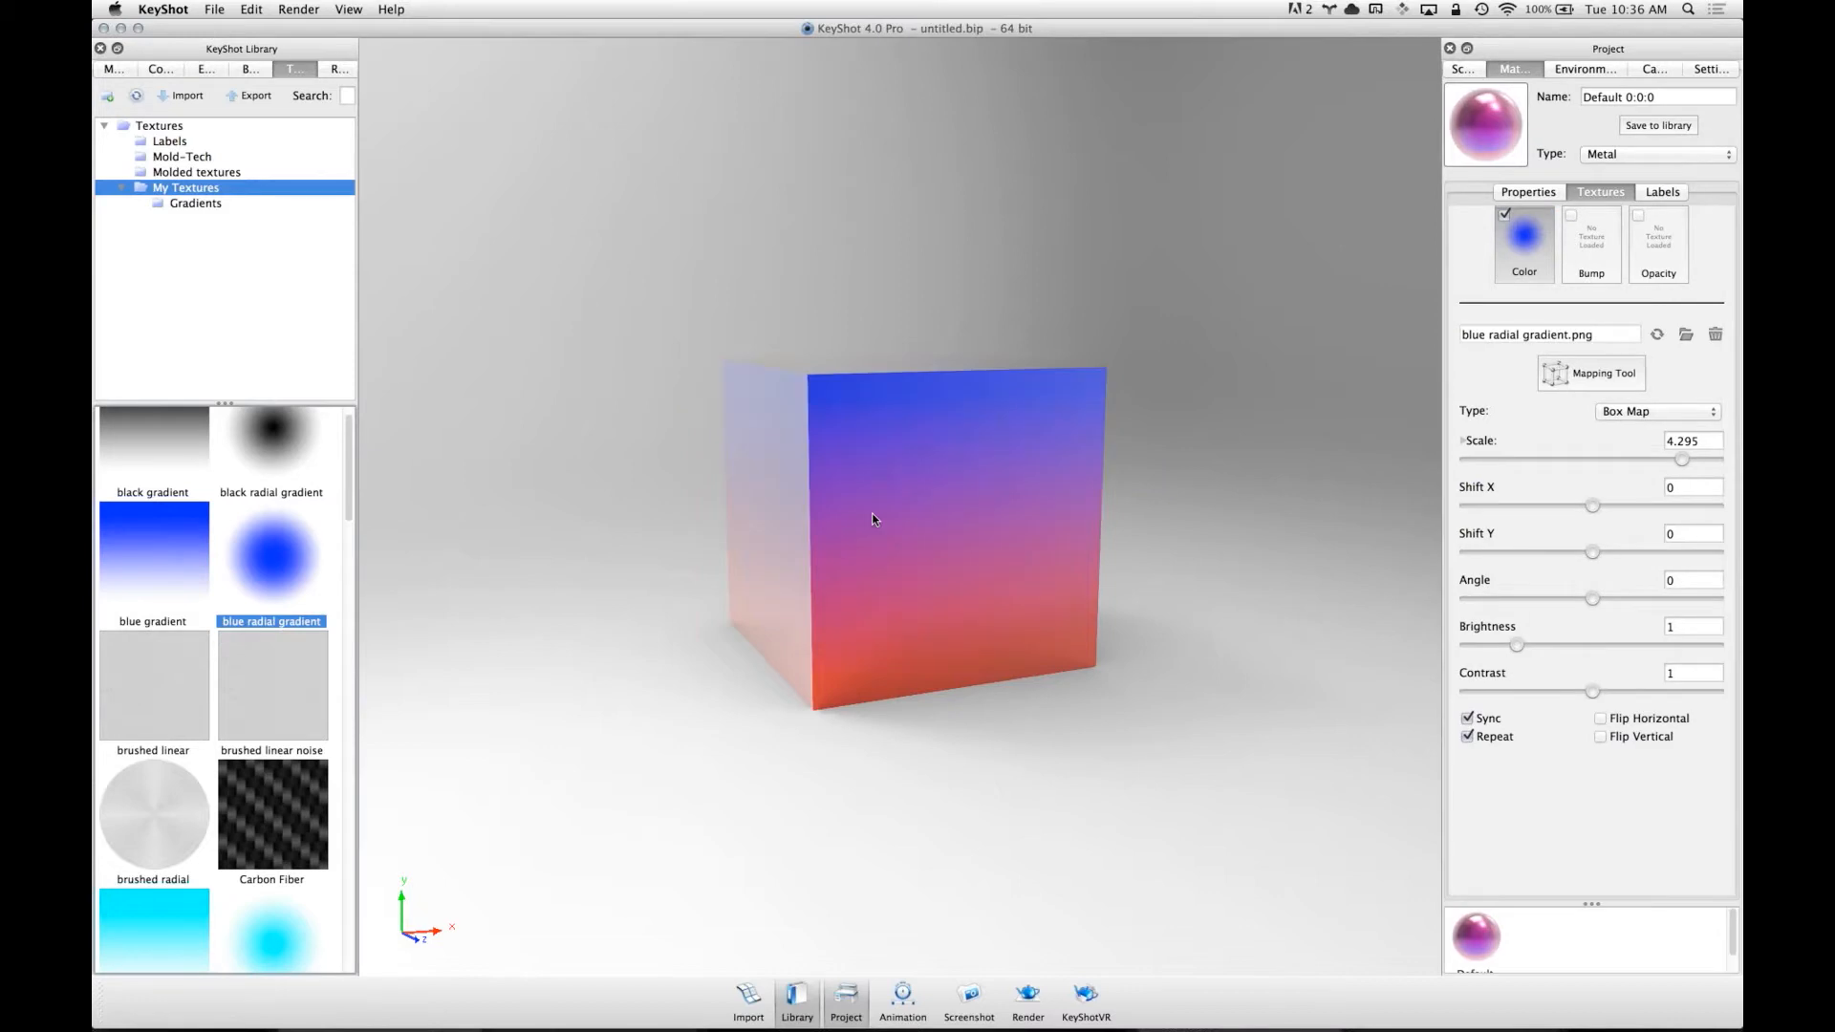
scroll(1140, 578, up, 2)
scroll(1187, 581, up, 4)
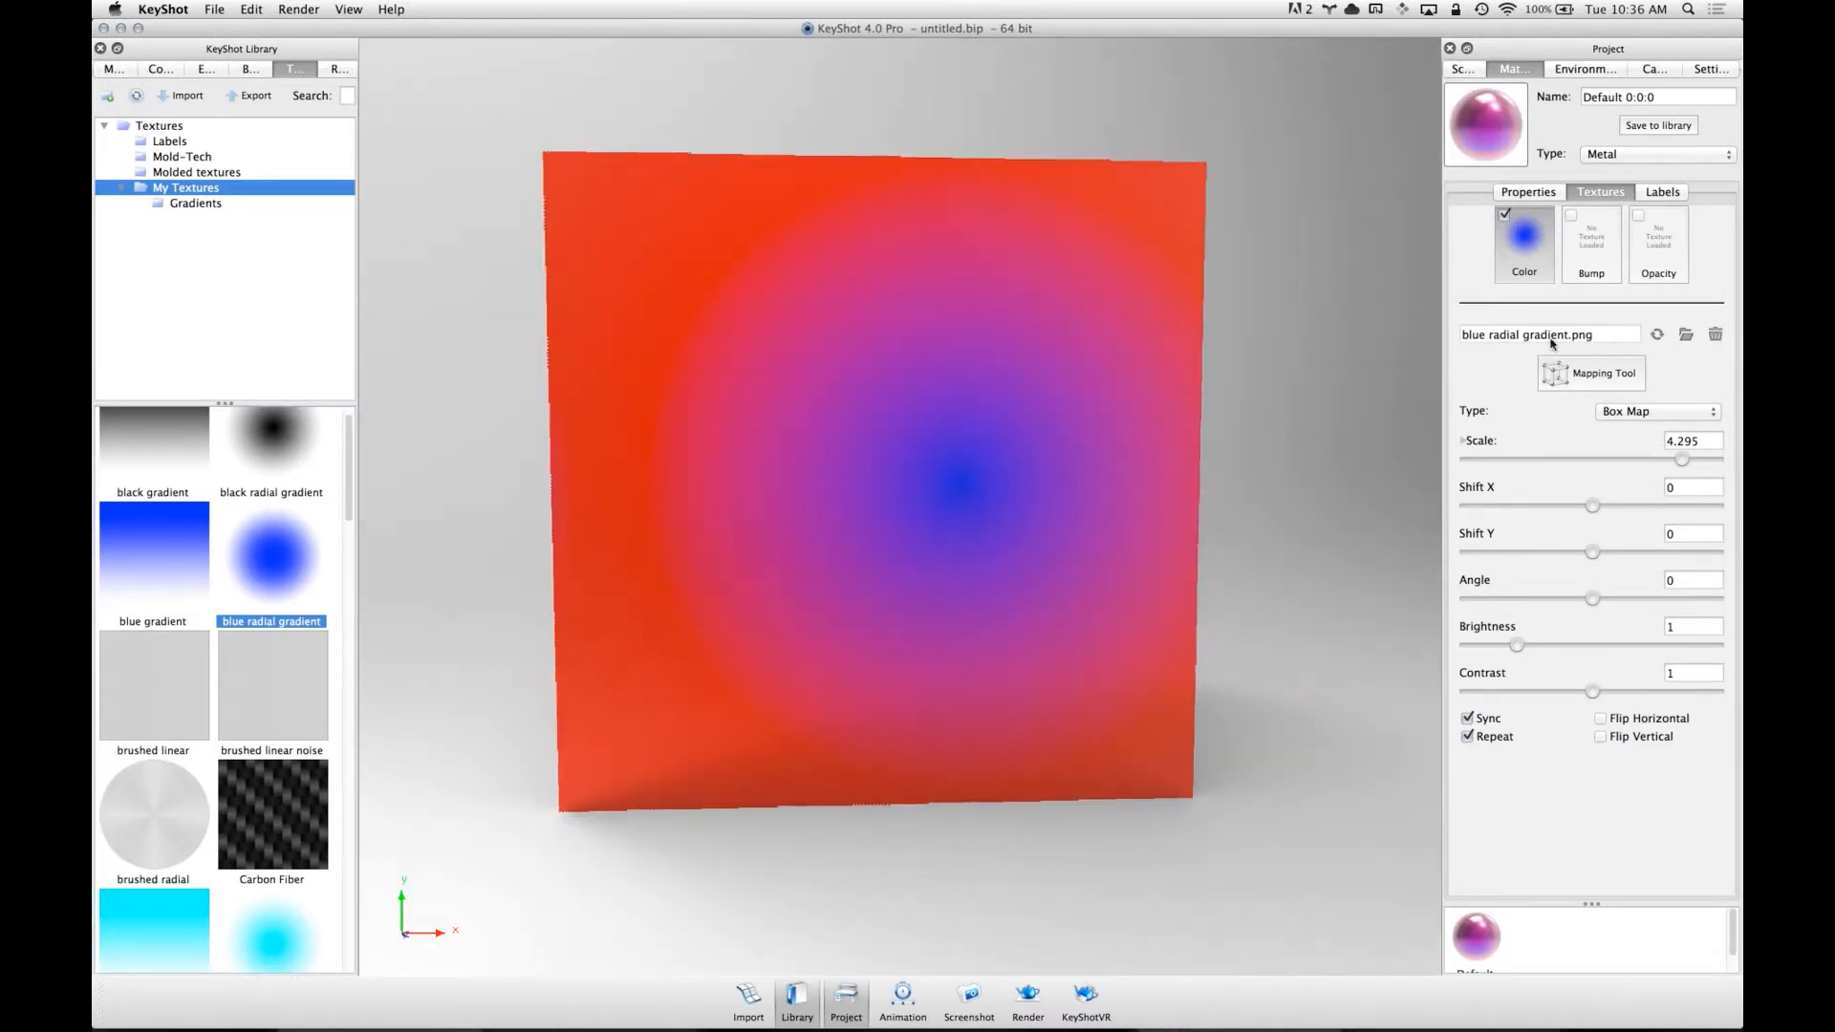
- Shift the radial gradient's box mapping along the X and Y axes with the Mapping Tool and accept the new placement
click(1558, 371)
drag(955, 527, 877, 532)
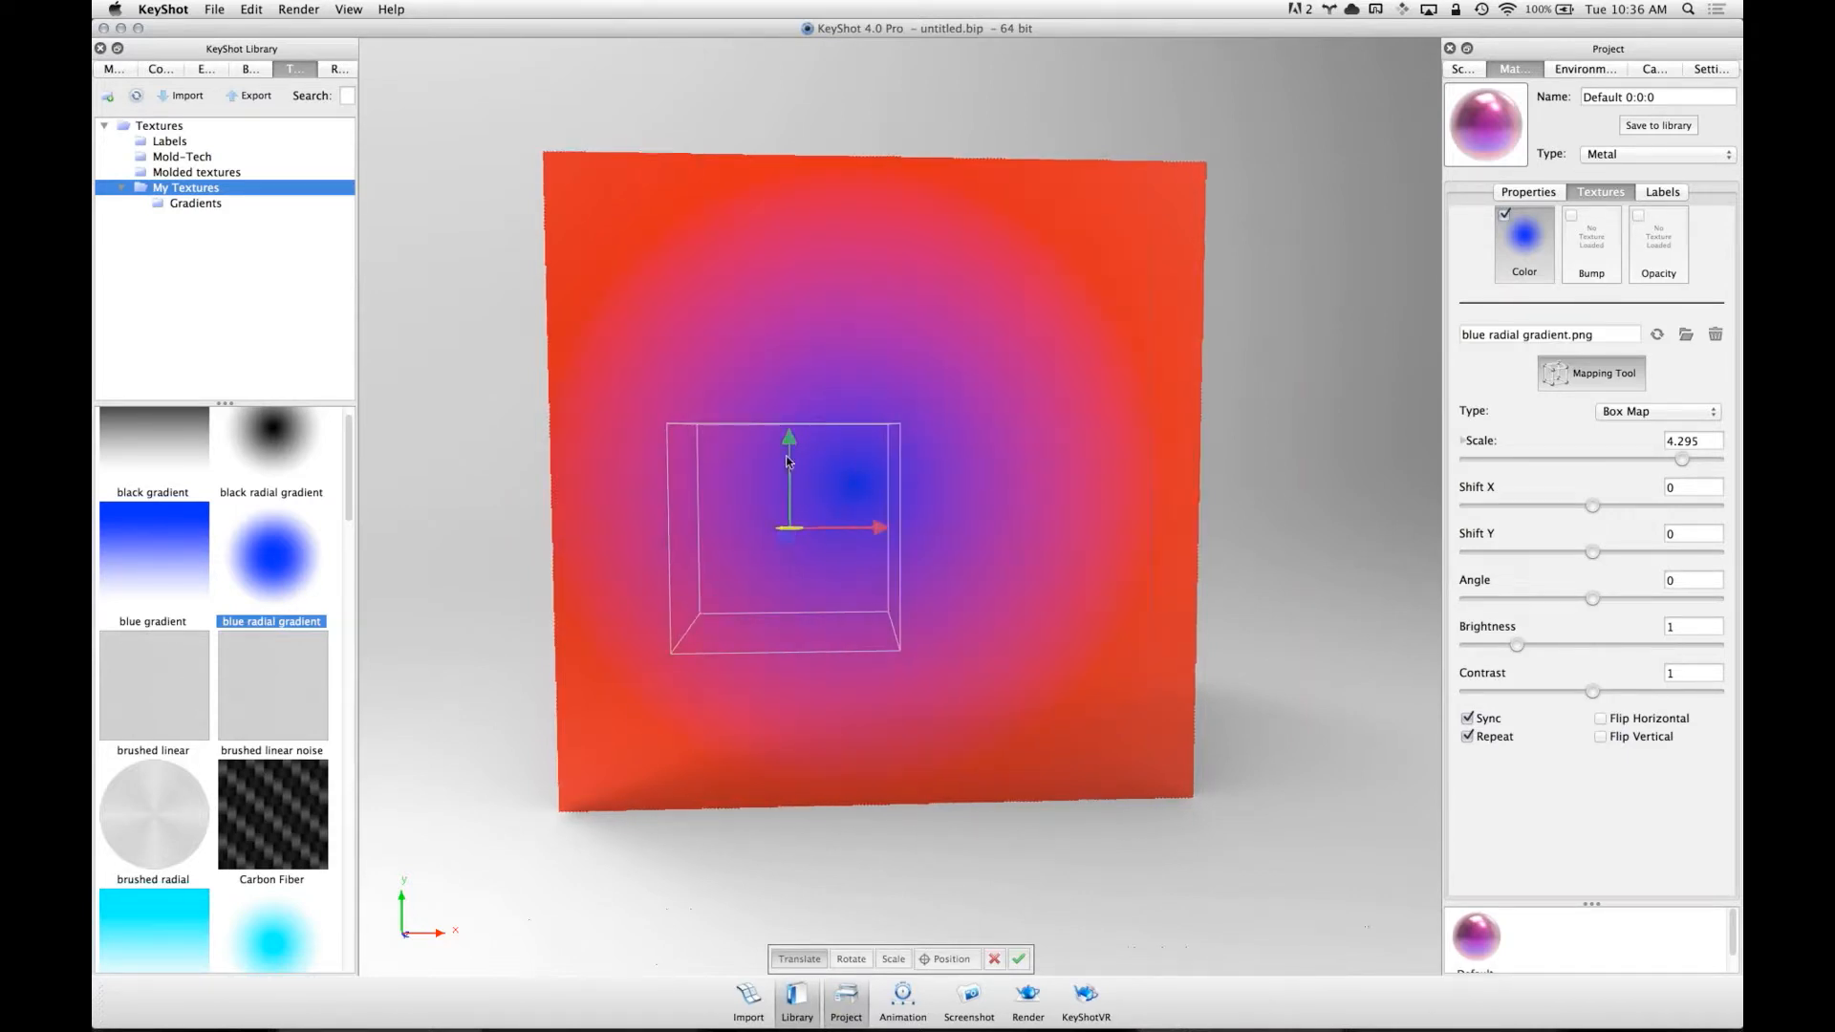
drag(788, 438, 789, 399)
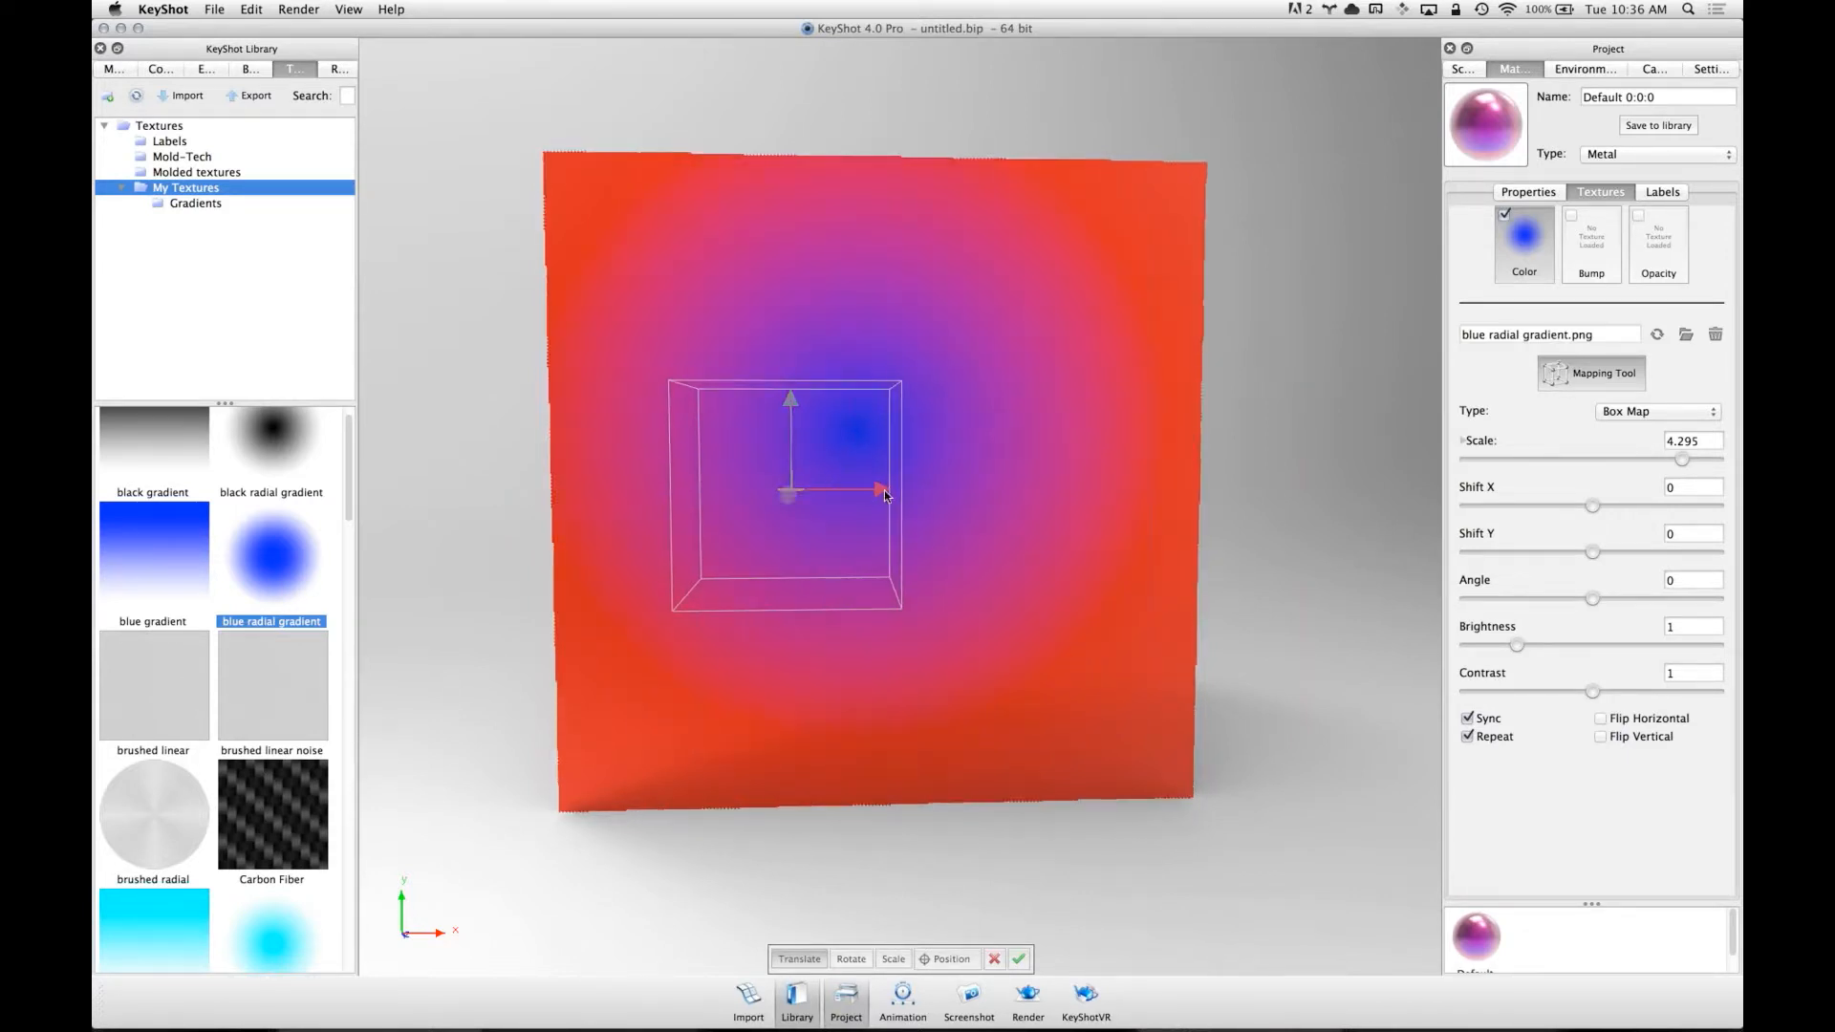
click(1019, 958)
- Add a ground plane to the scene beneath the radial gradient cube
drag(860, 449, 1088, 554)
scroll(1088, 554, down, 5)
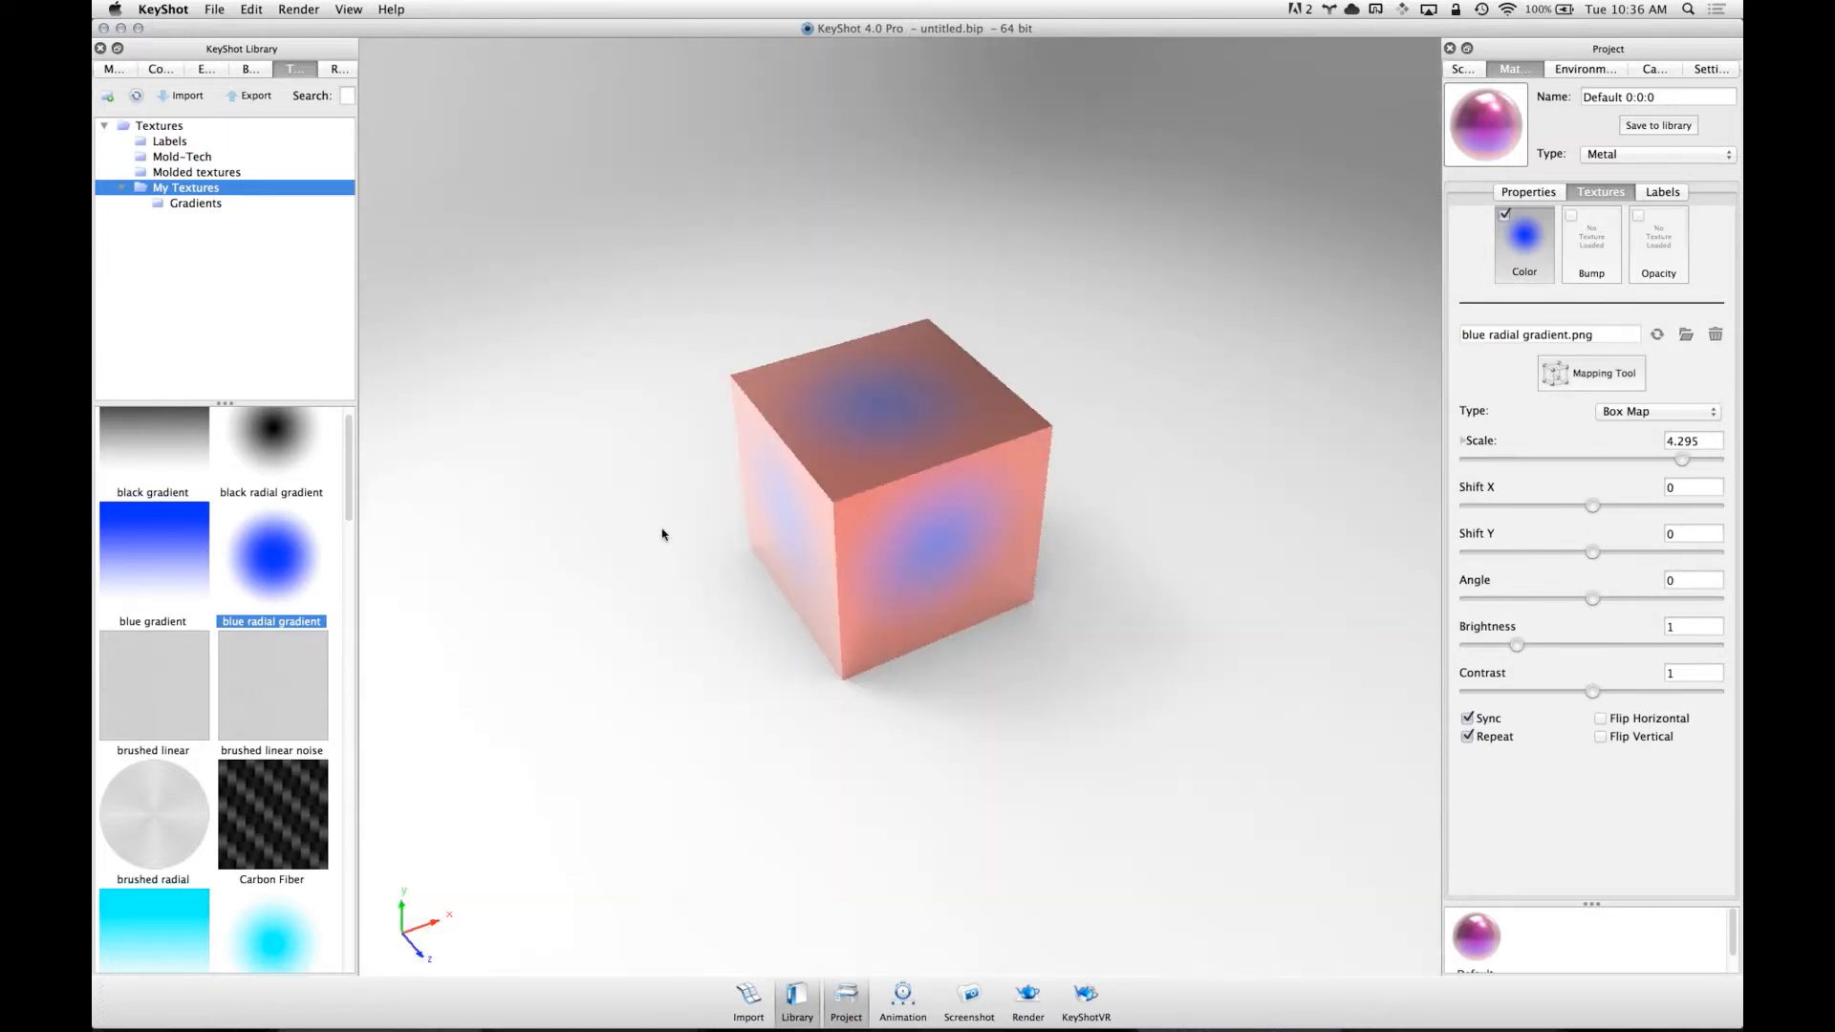
click(251, 9)
click(311, 59)
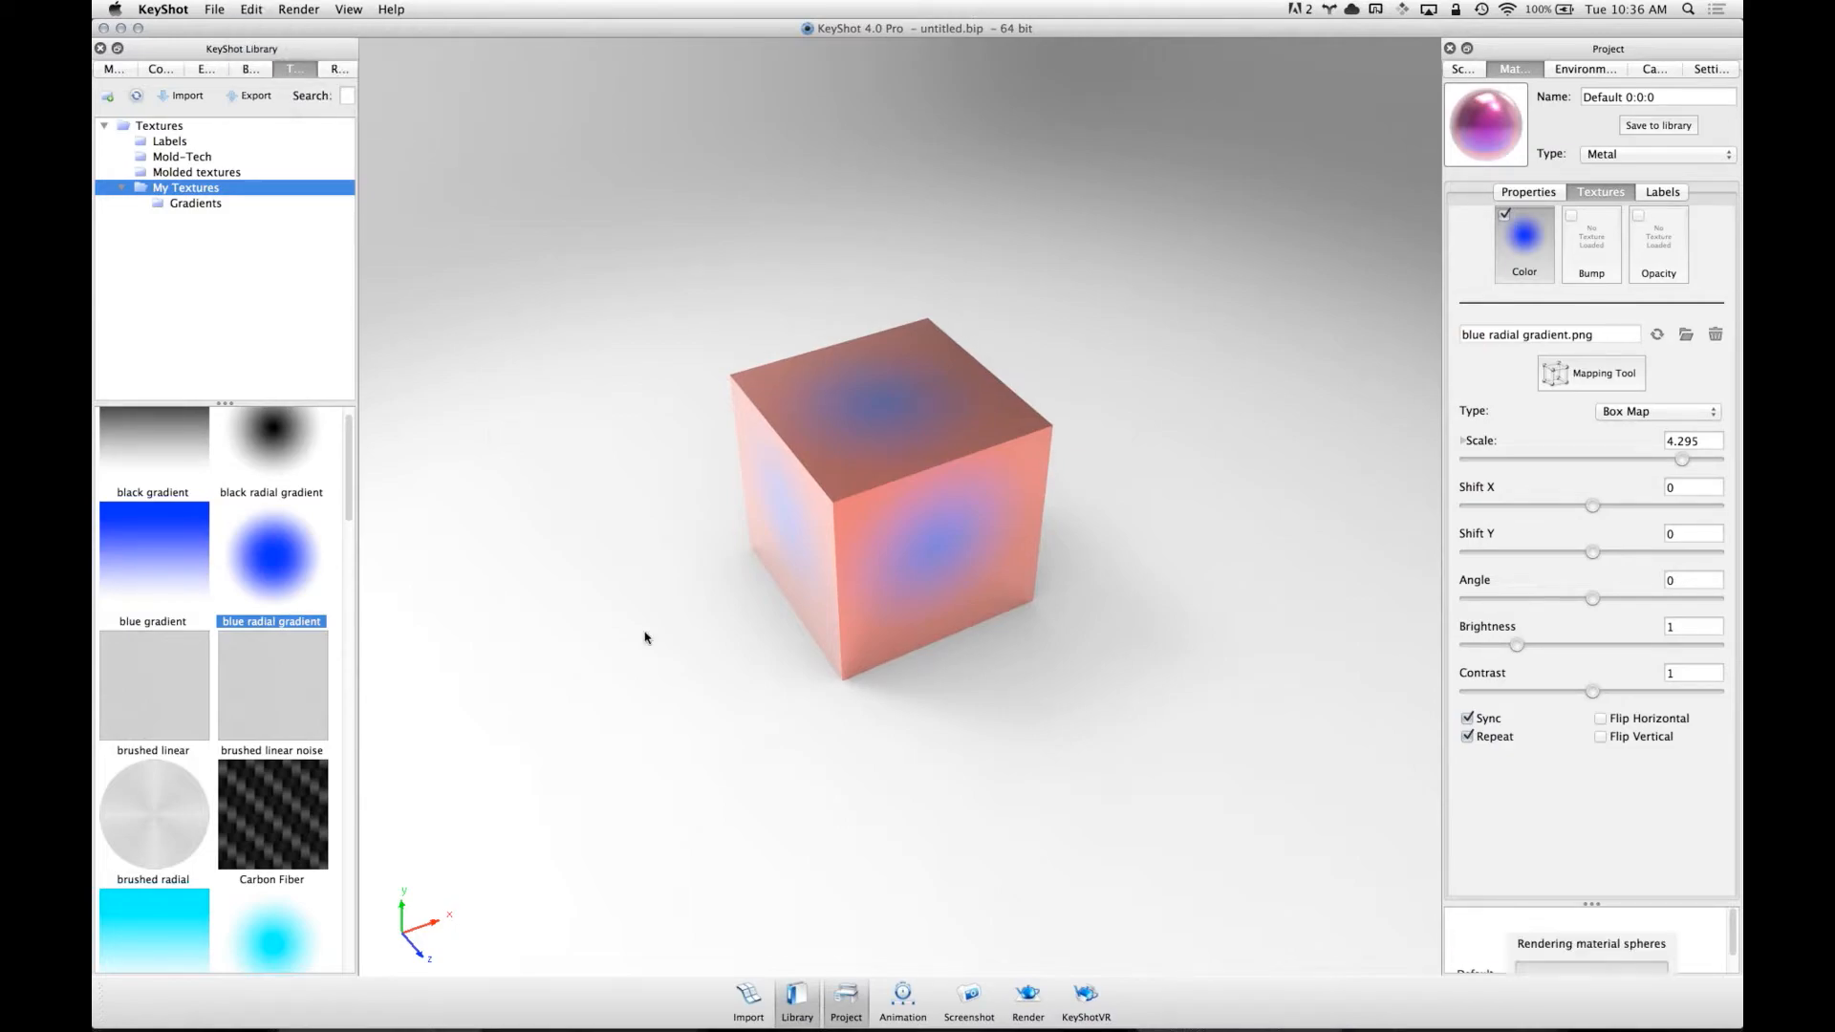
drag(626, 641, 934, 524)
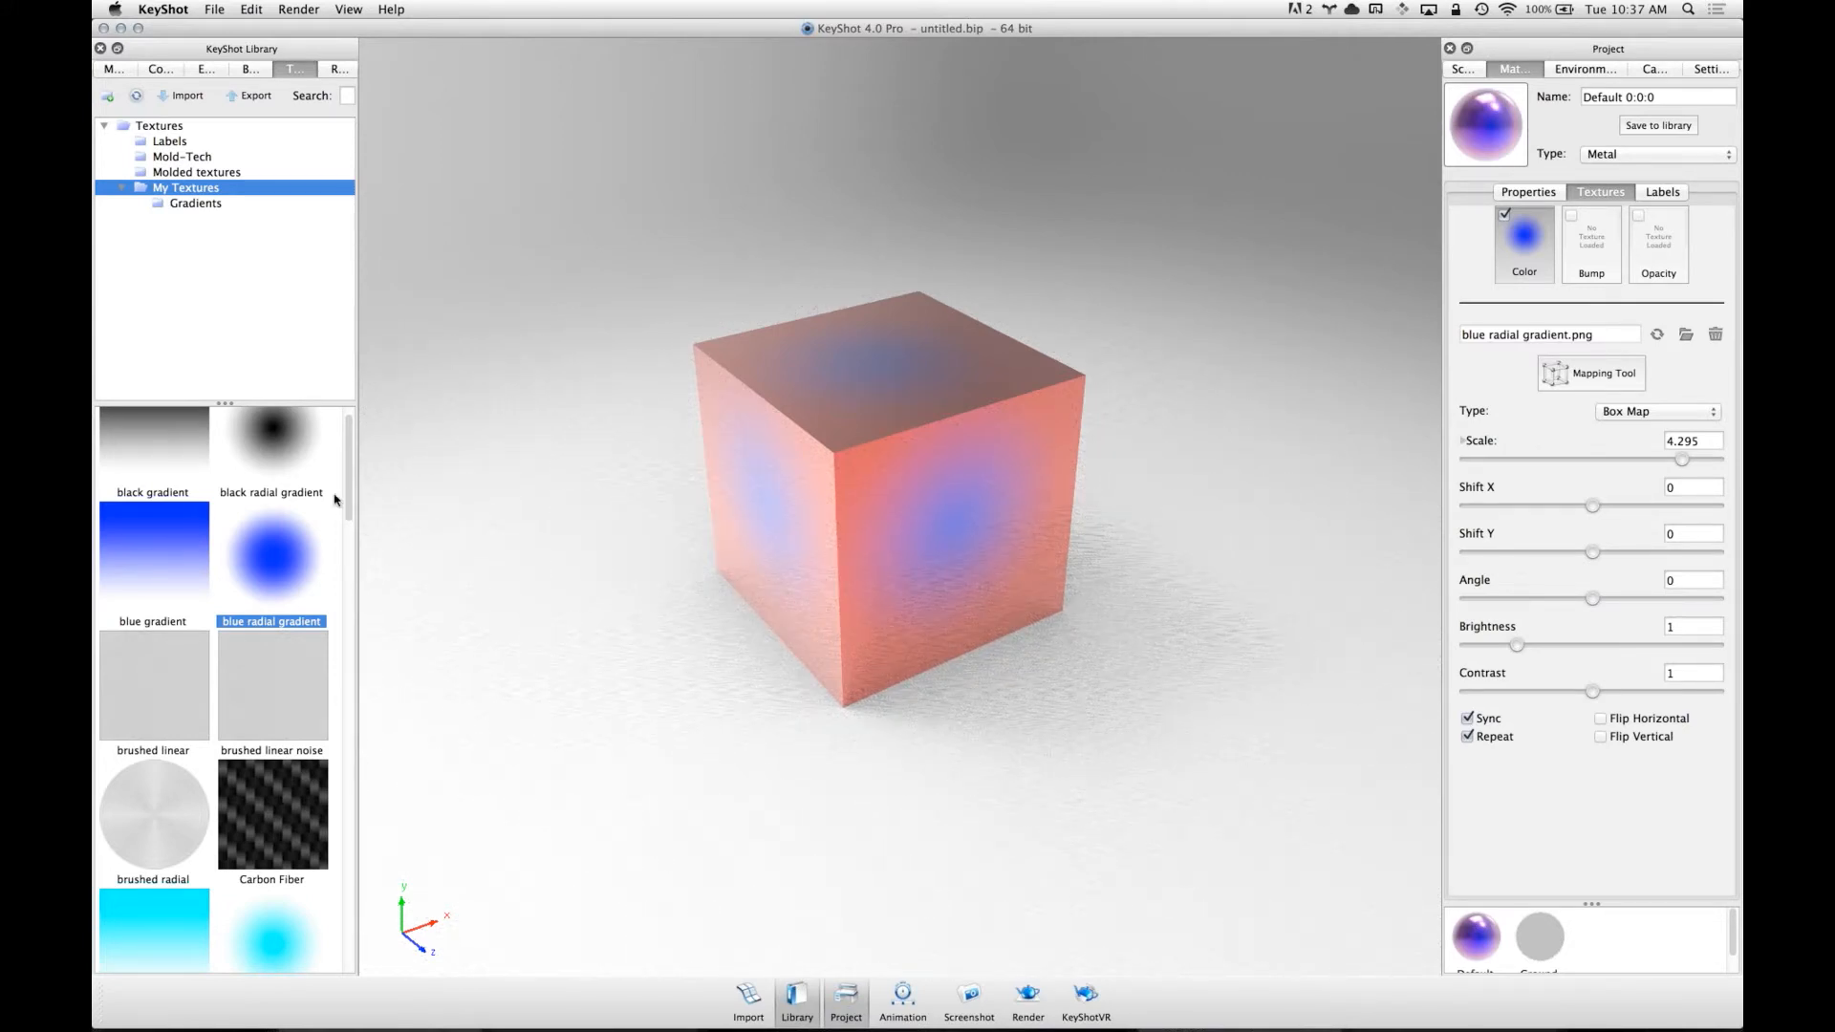
- Apply the Twill weave bump texture from My Textures to the ground plane as a bump map
drag(349, 499, 348, 852)
scroll(334, 629, up, 10)
scroll(323, 770, down, 2)
scroll(323, 770, down, 15)
drag(346, 952, 349, 827)
click(289, 755)
drag(290, 755, 960, 752)
click(994, 789)
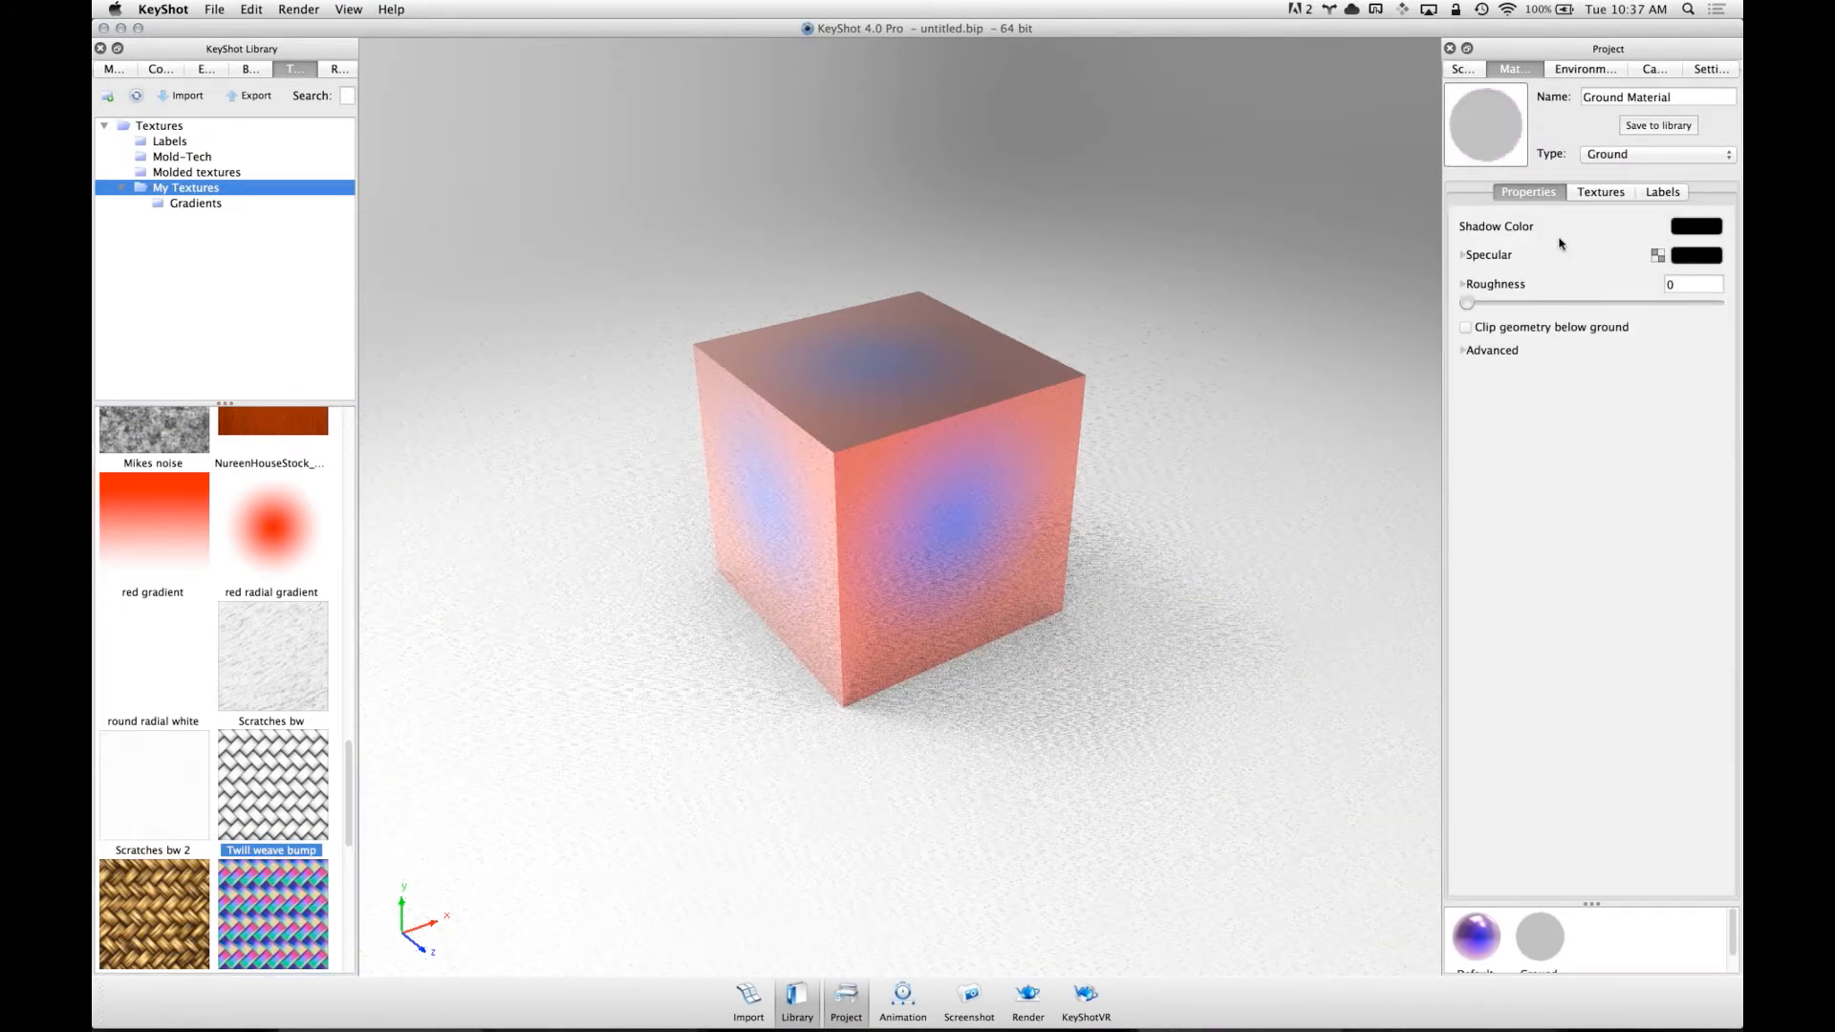
- Set the scale of the ground plane's twill weave bump texture to 5
click(1605, 192)
key(Tab)
text(5)
key(Tab)
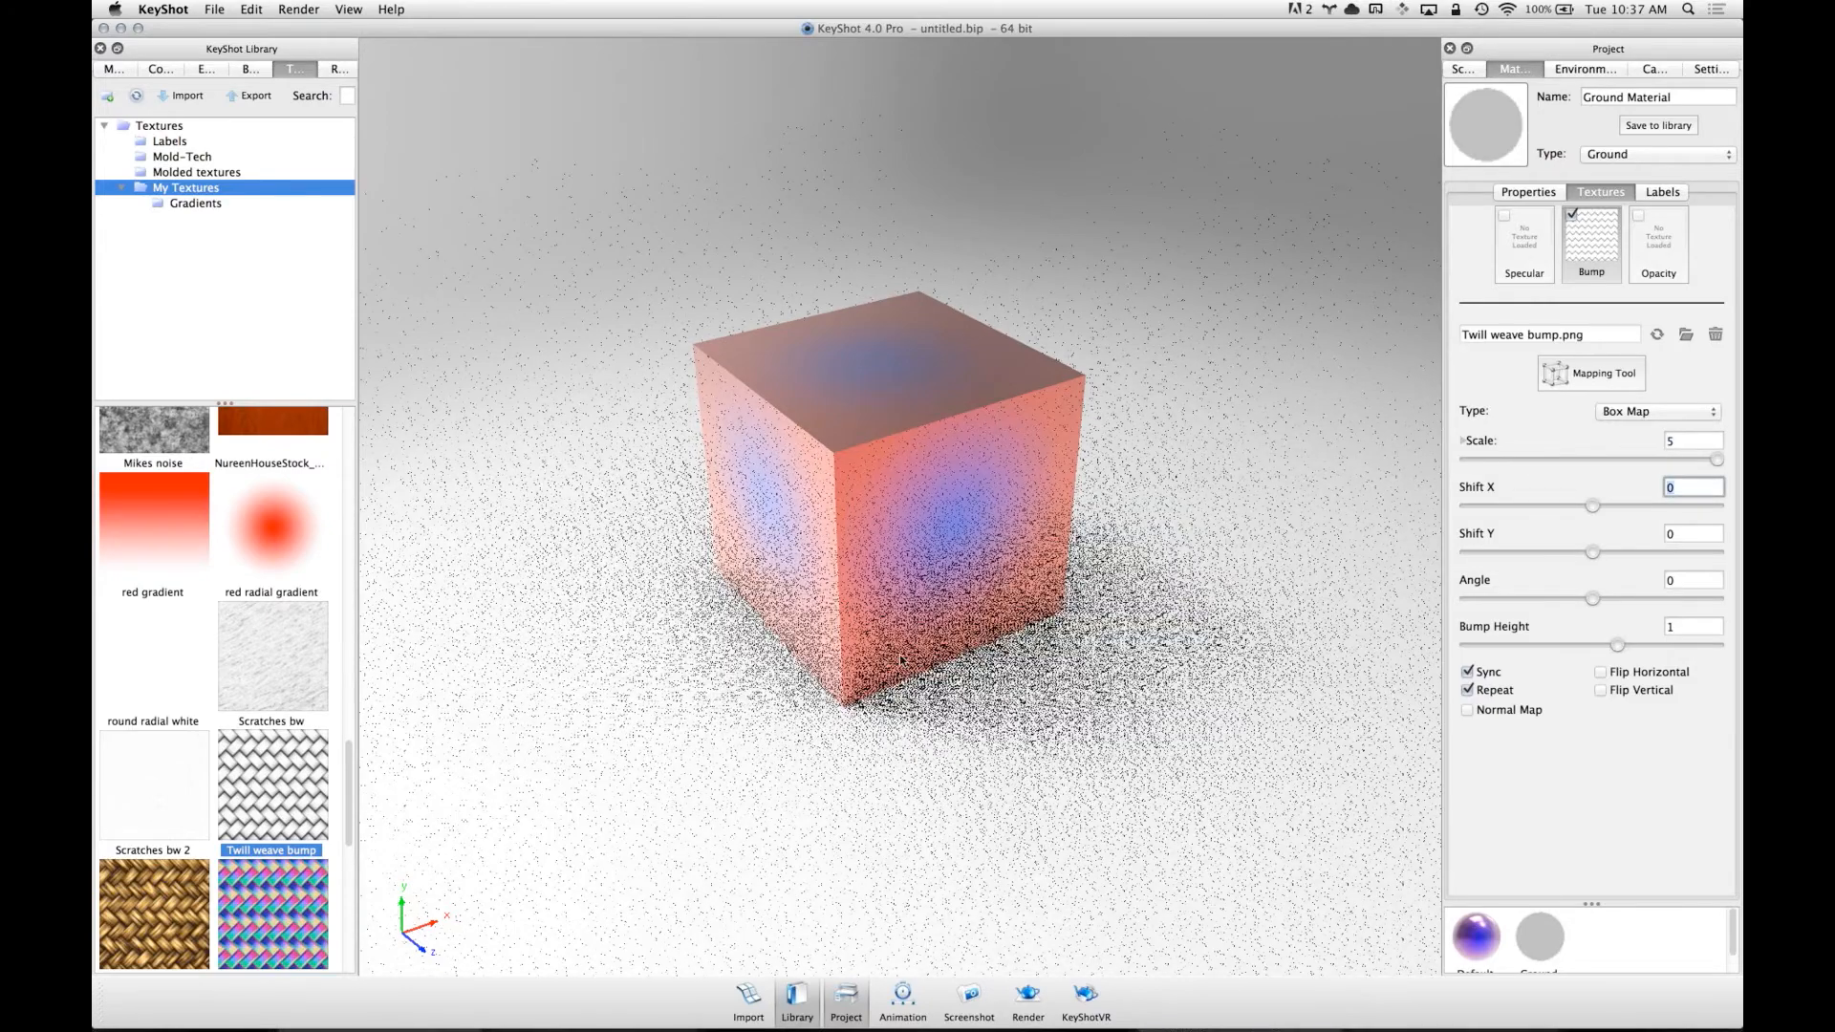
scroll(830, 666, up, 10)
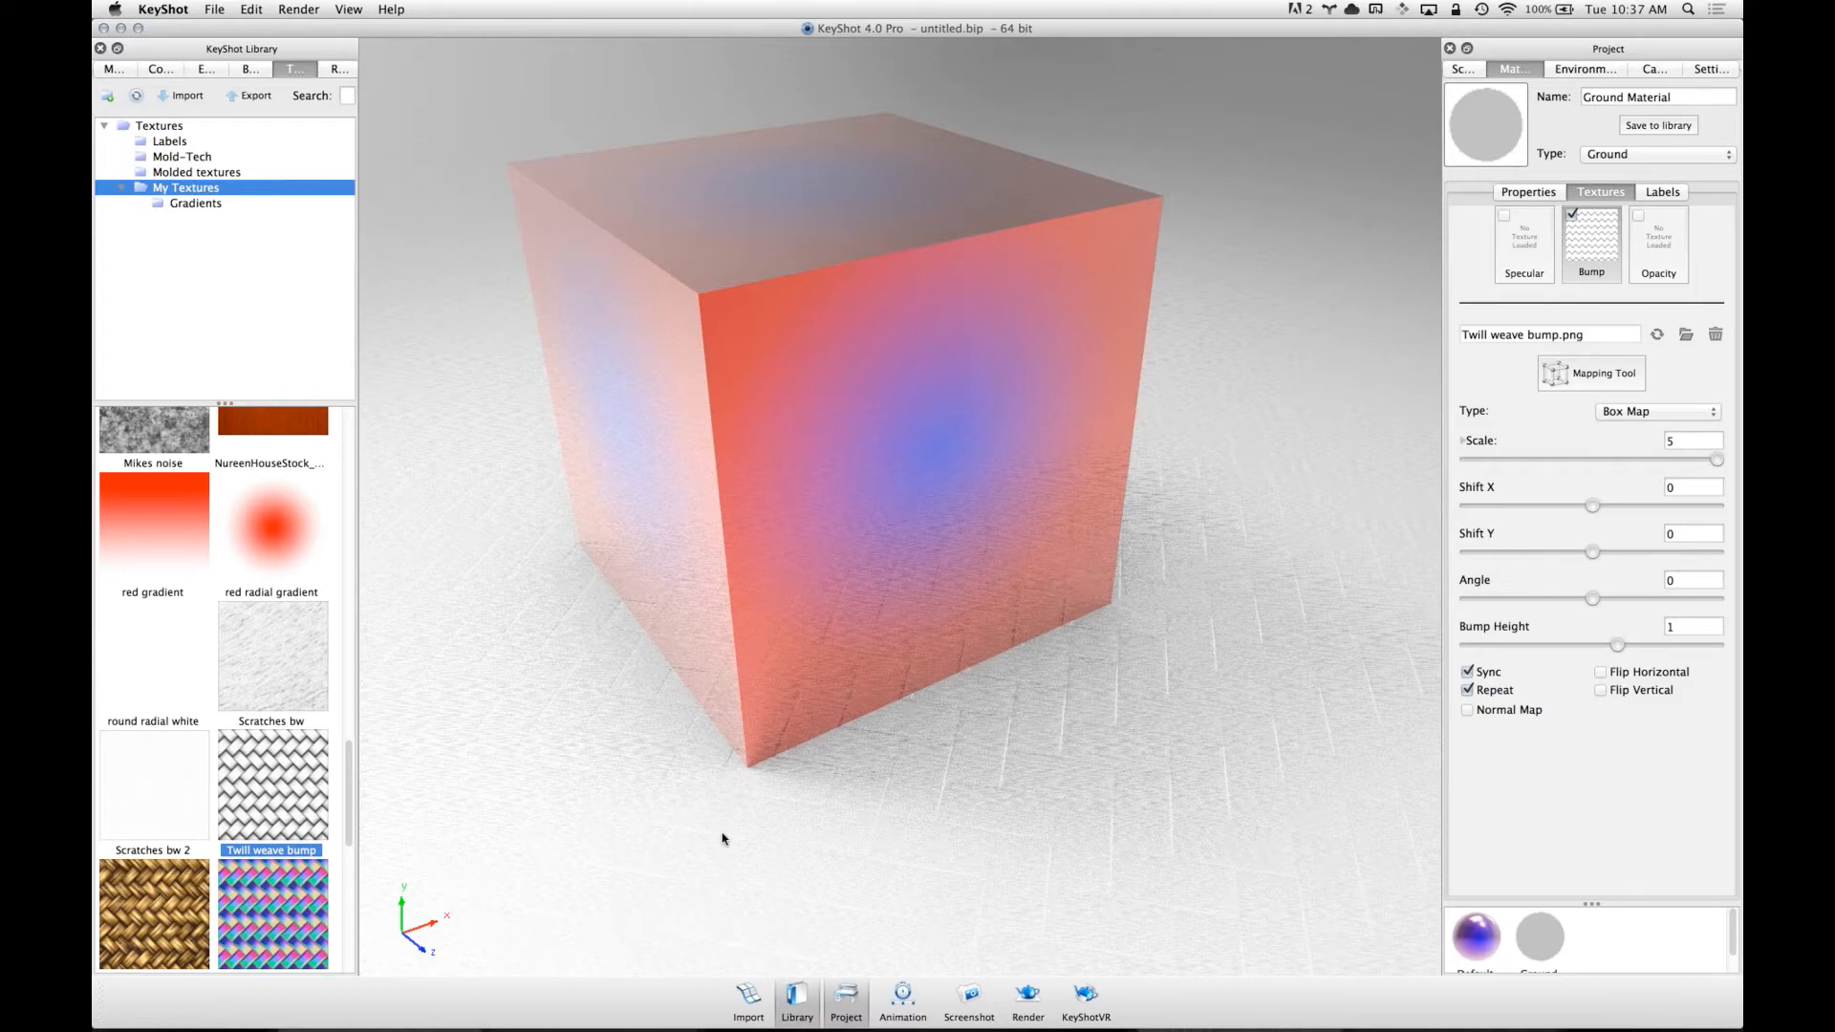
drag(1084, 665, 1002, 647)
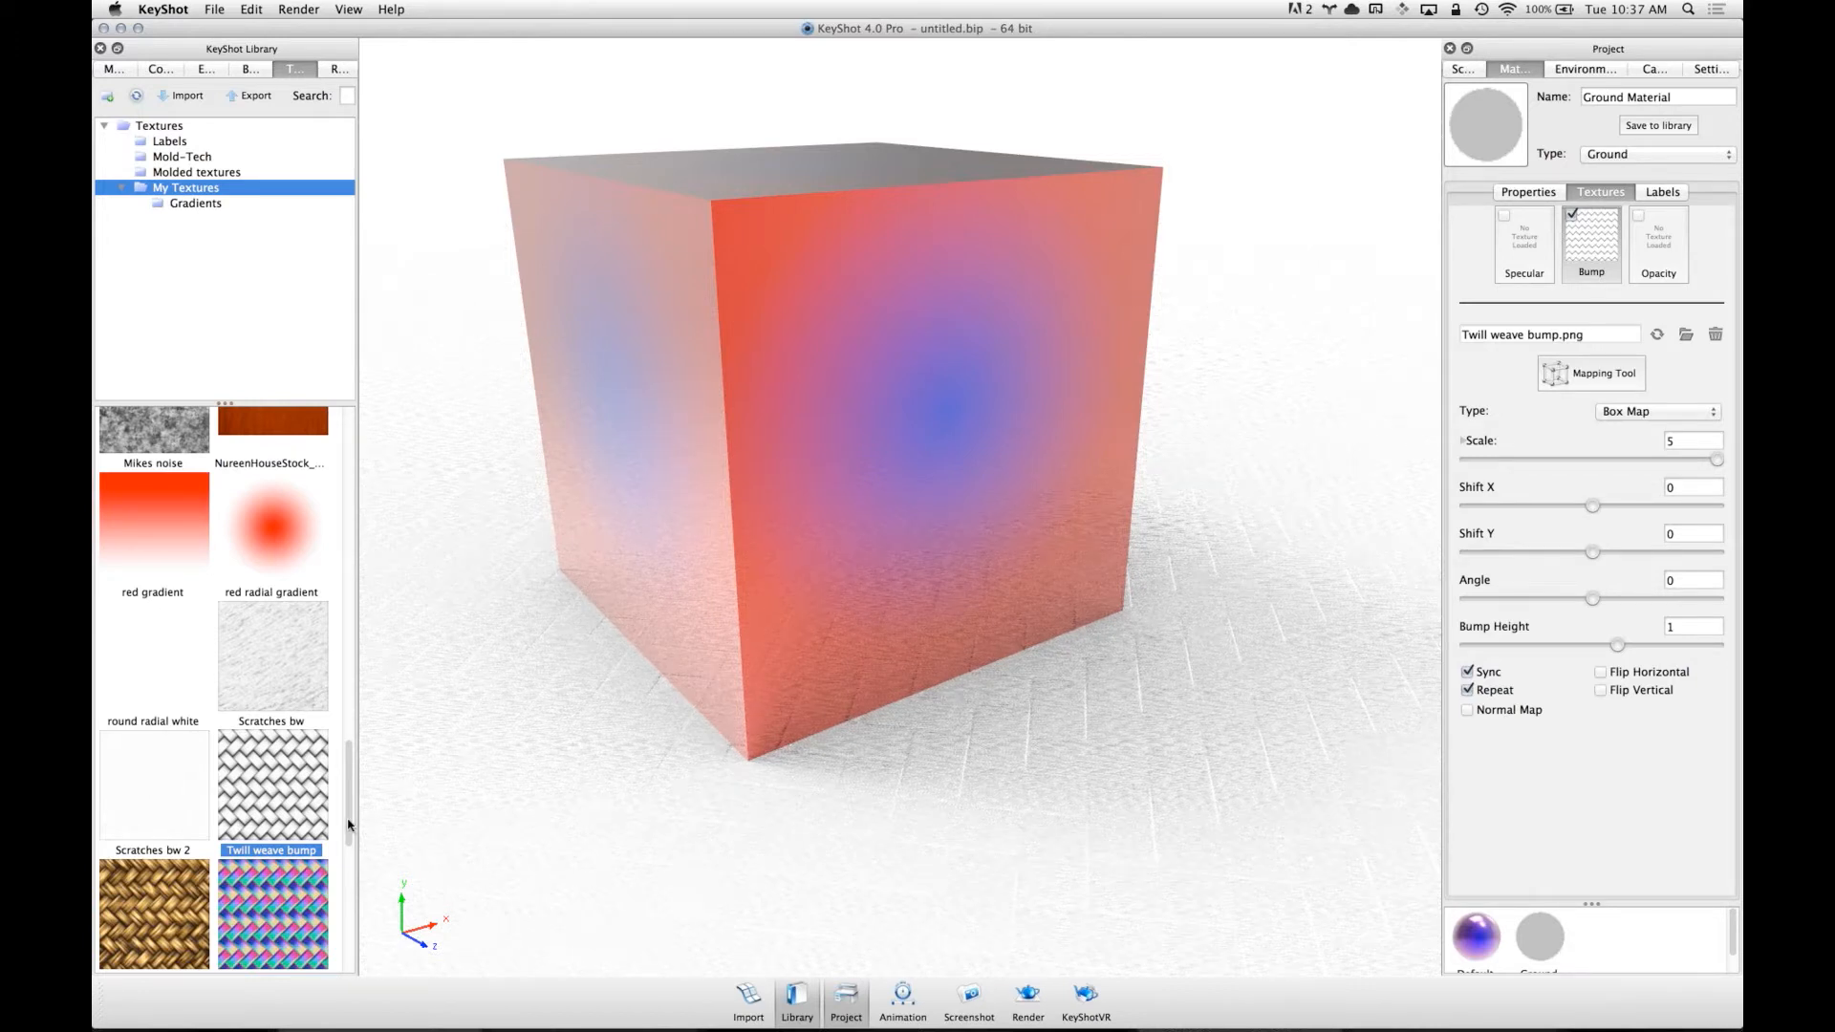
- Apply the round radial white texture to the ground plane as an opacity map
click(132, 689)
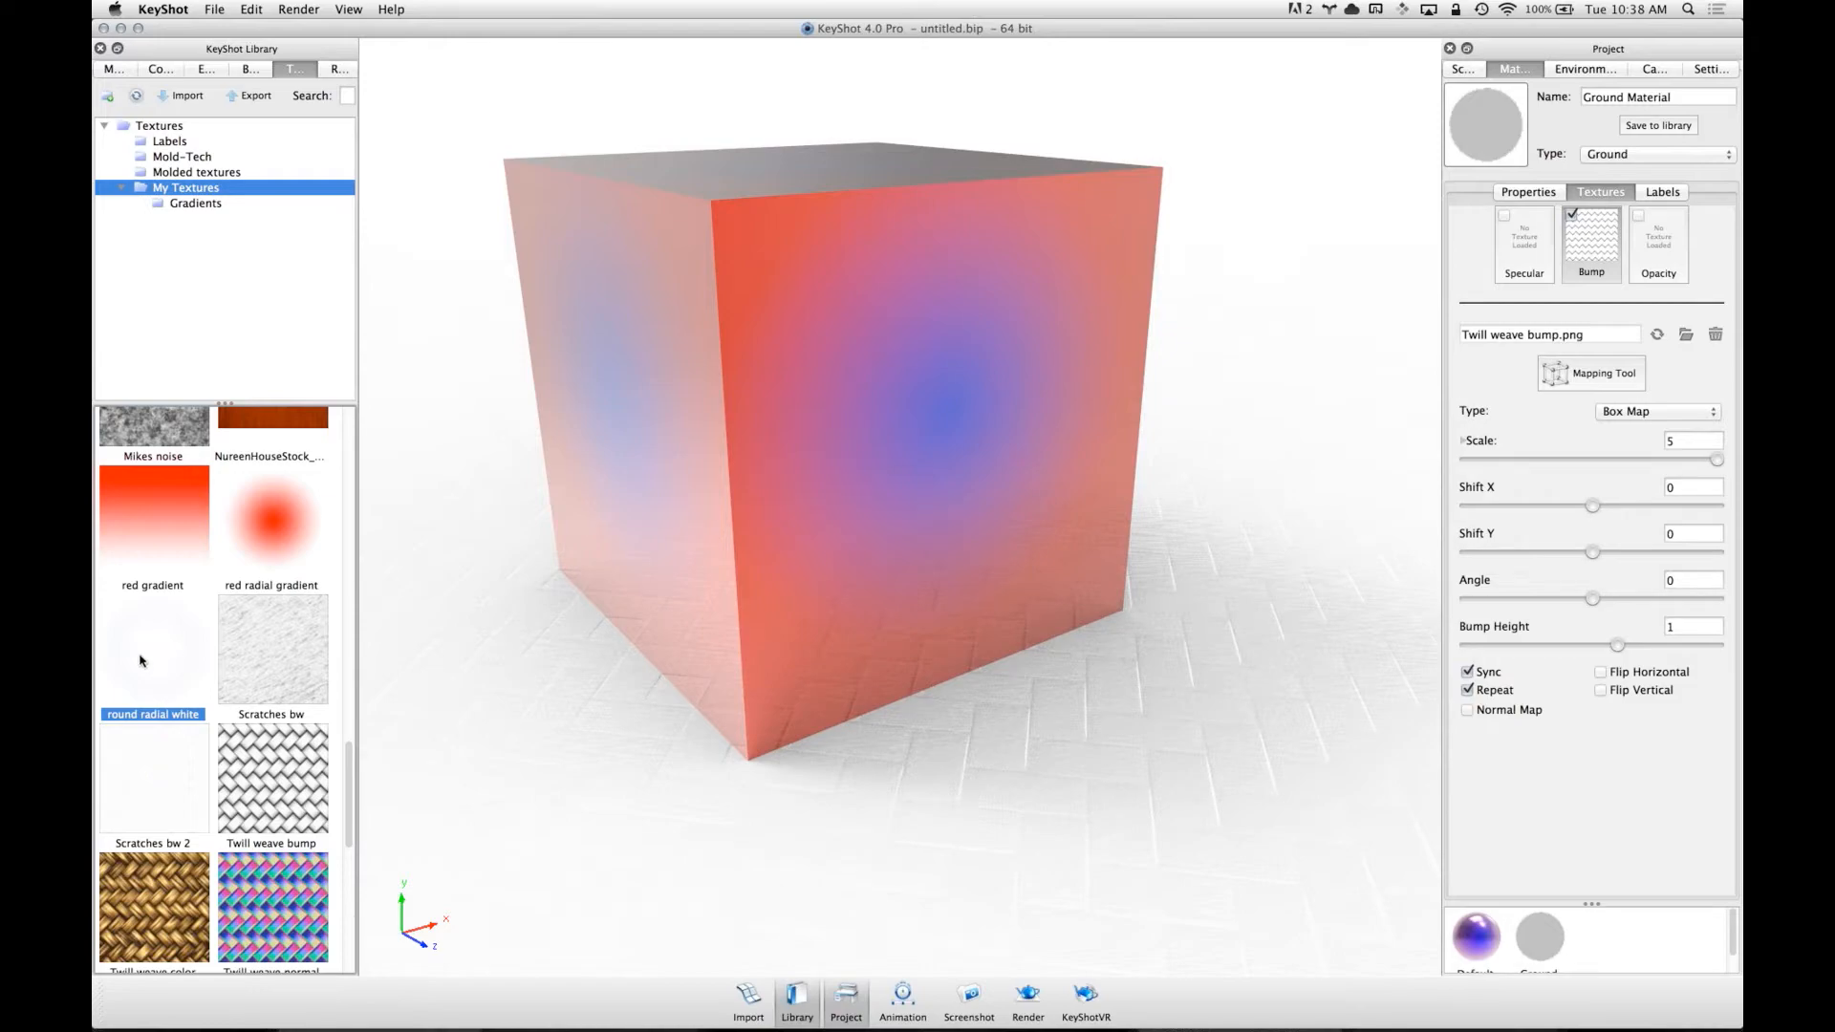
drag(144, 660, 971, 731)
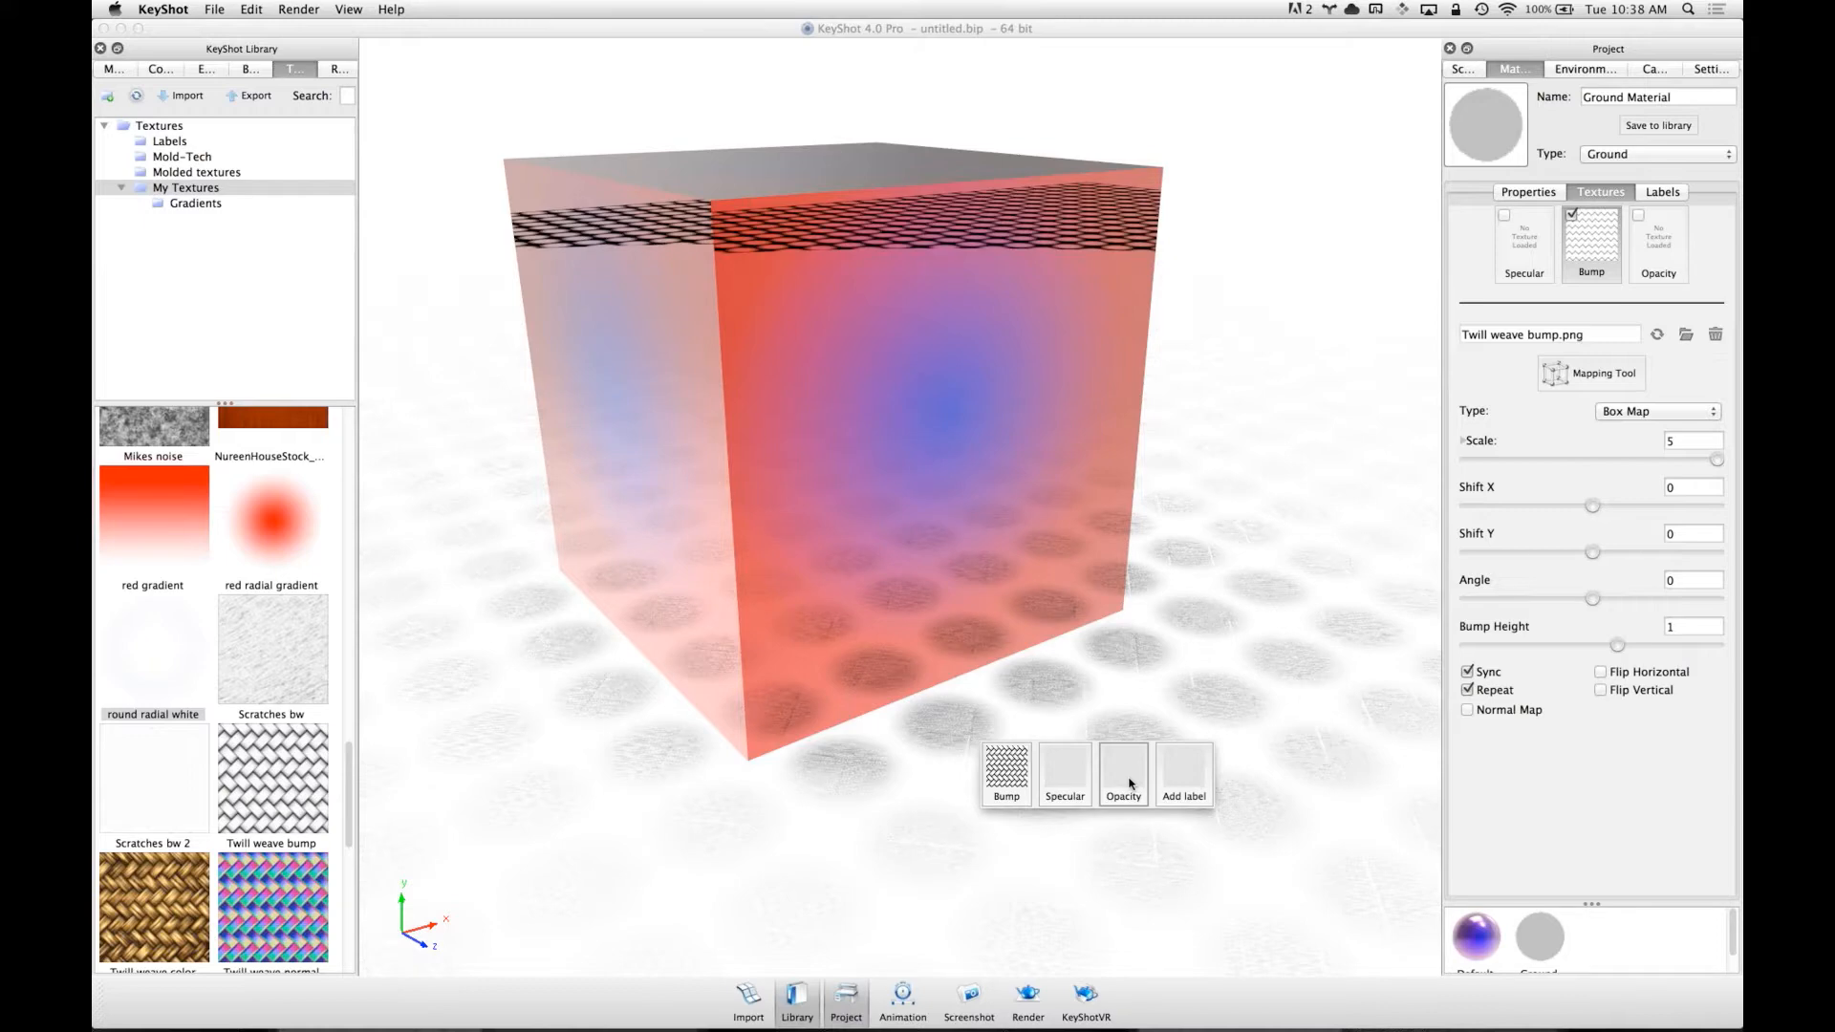
click(1130, 783)
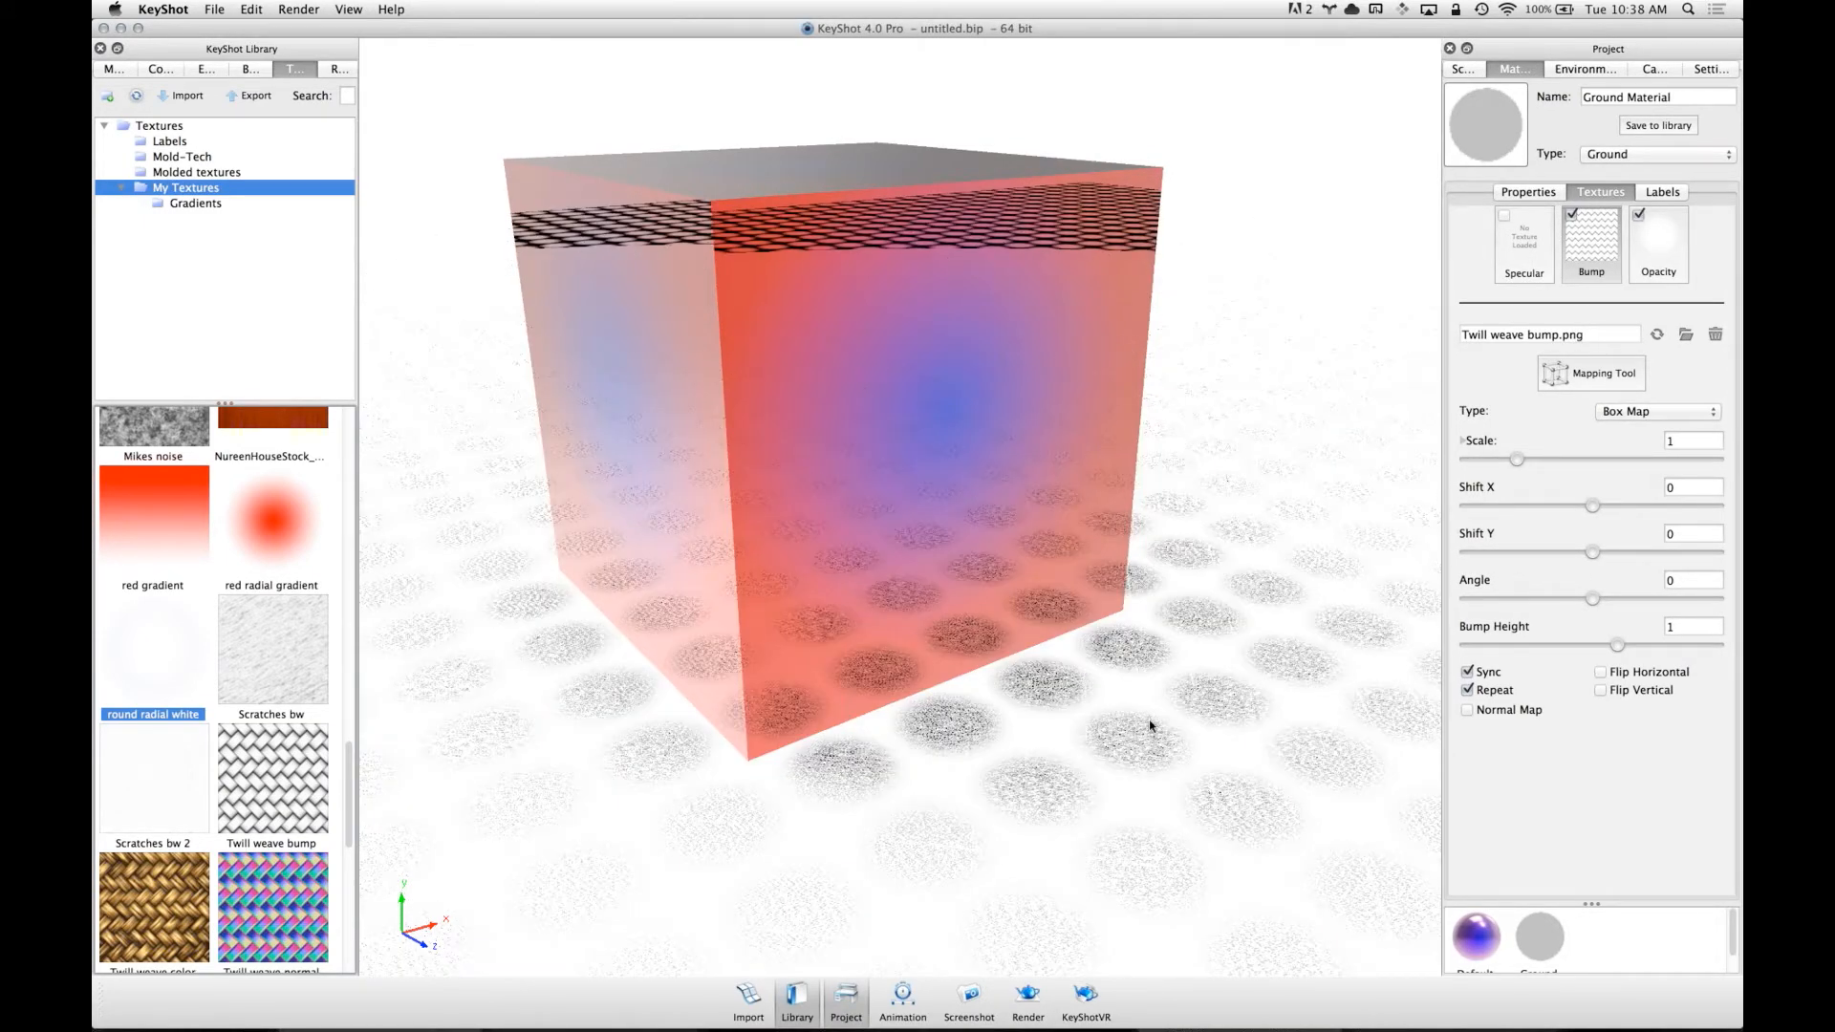
- Try a scale of 8 for the ground plane's synced bump and opacity textures, and raise it to 12
click(1687, 441)
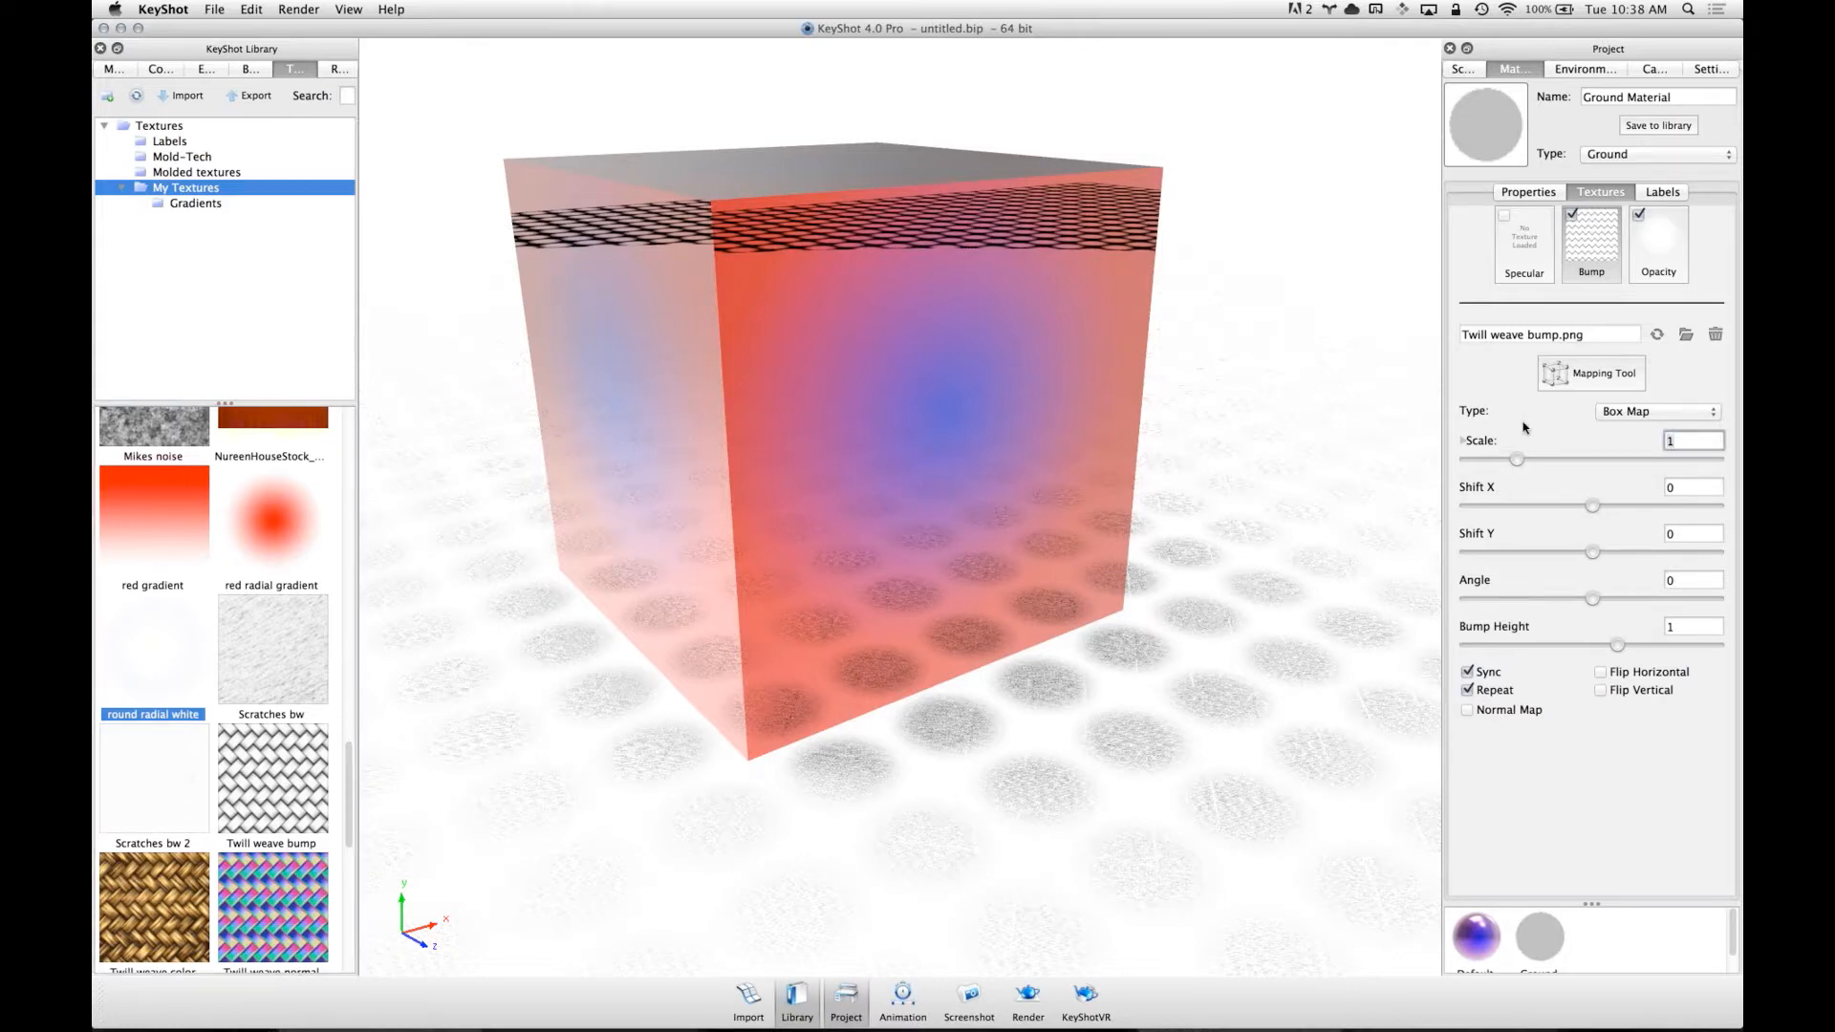
text(8)
key(Tab)
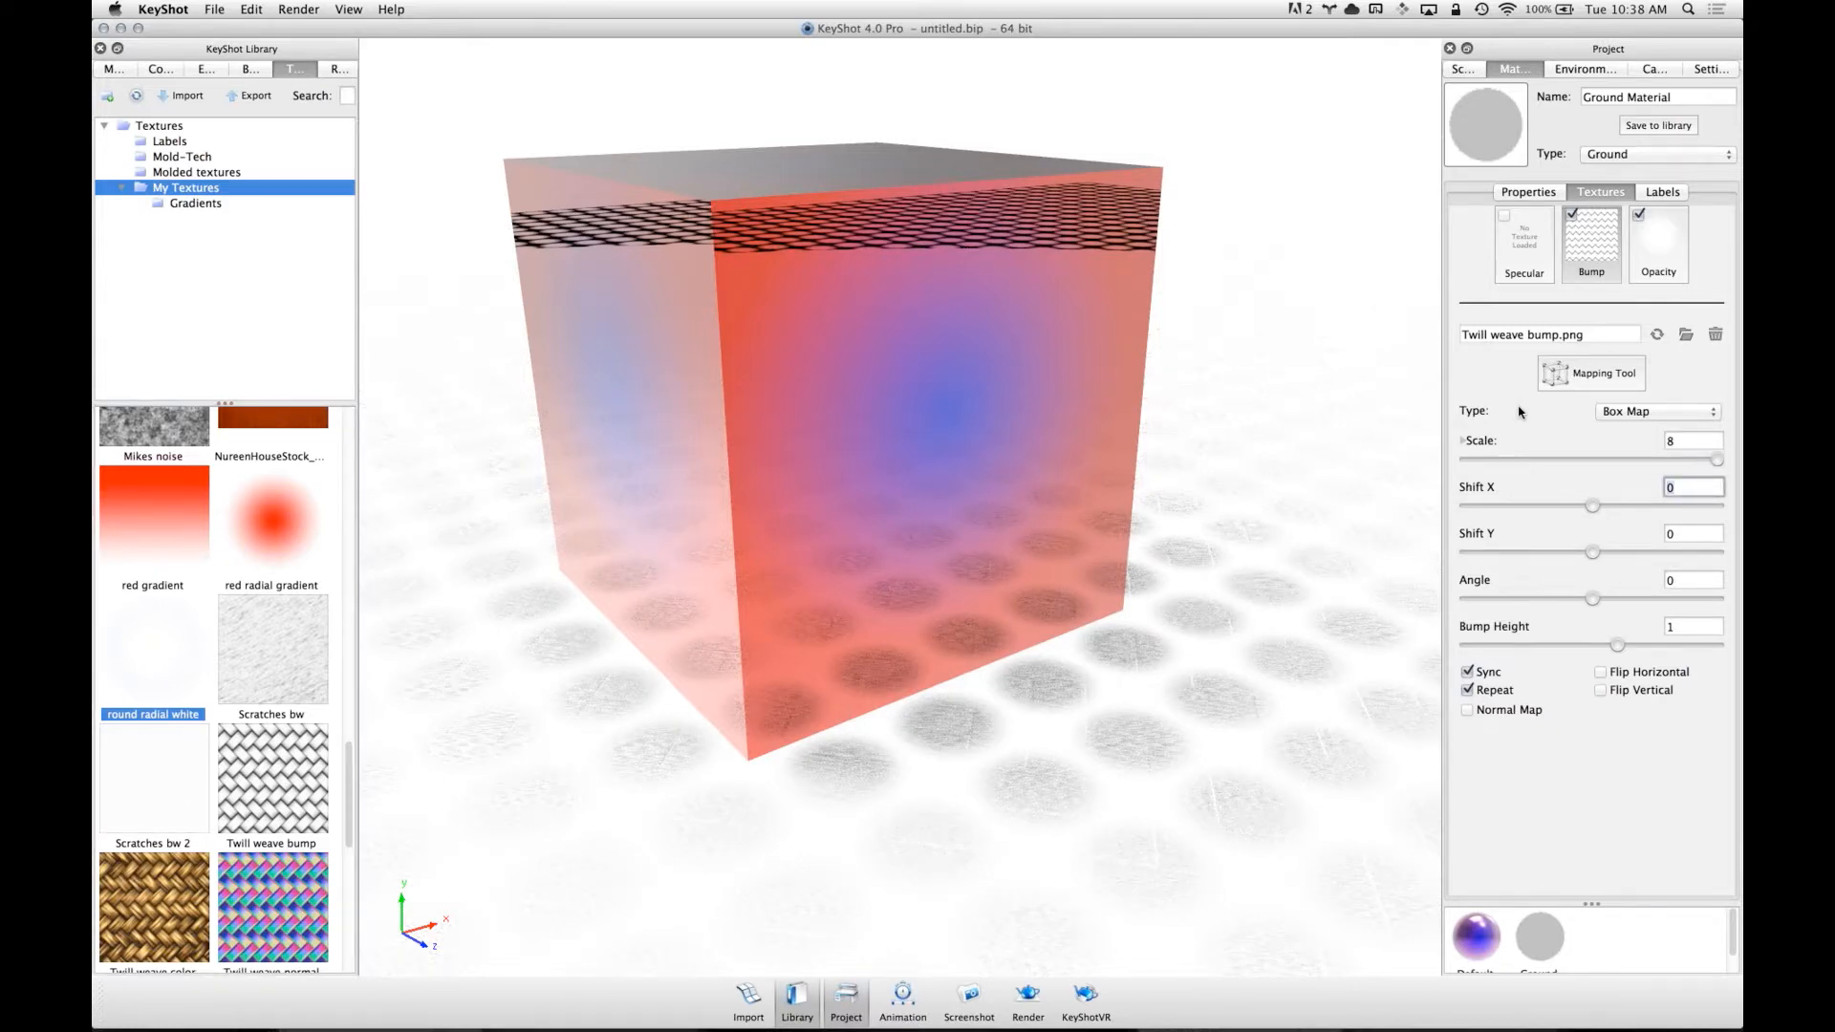
key(shift+Tab)
text(12)
key(Tab)
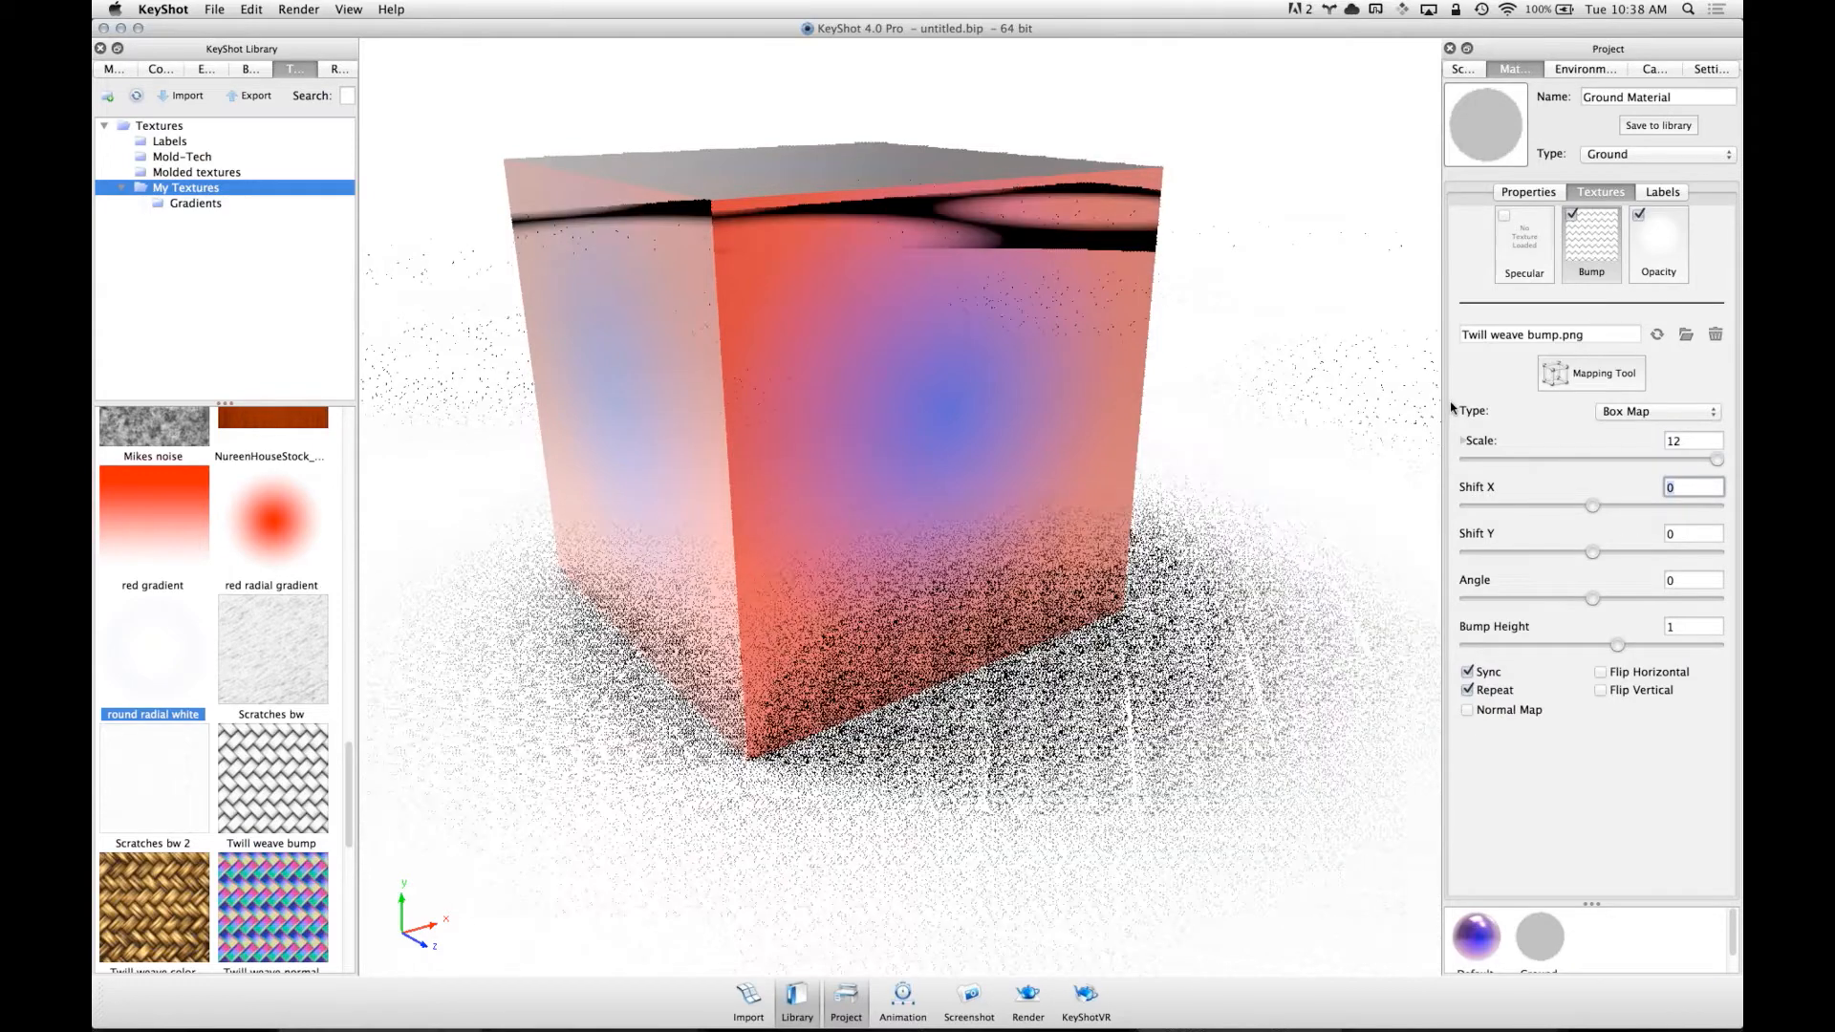
click(1150, 587)
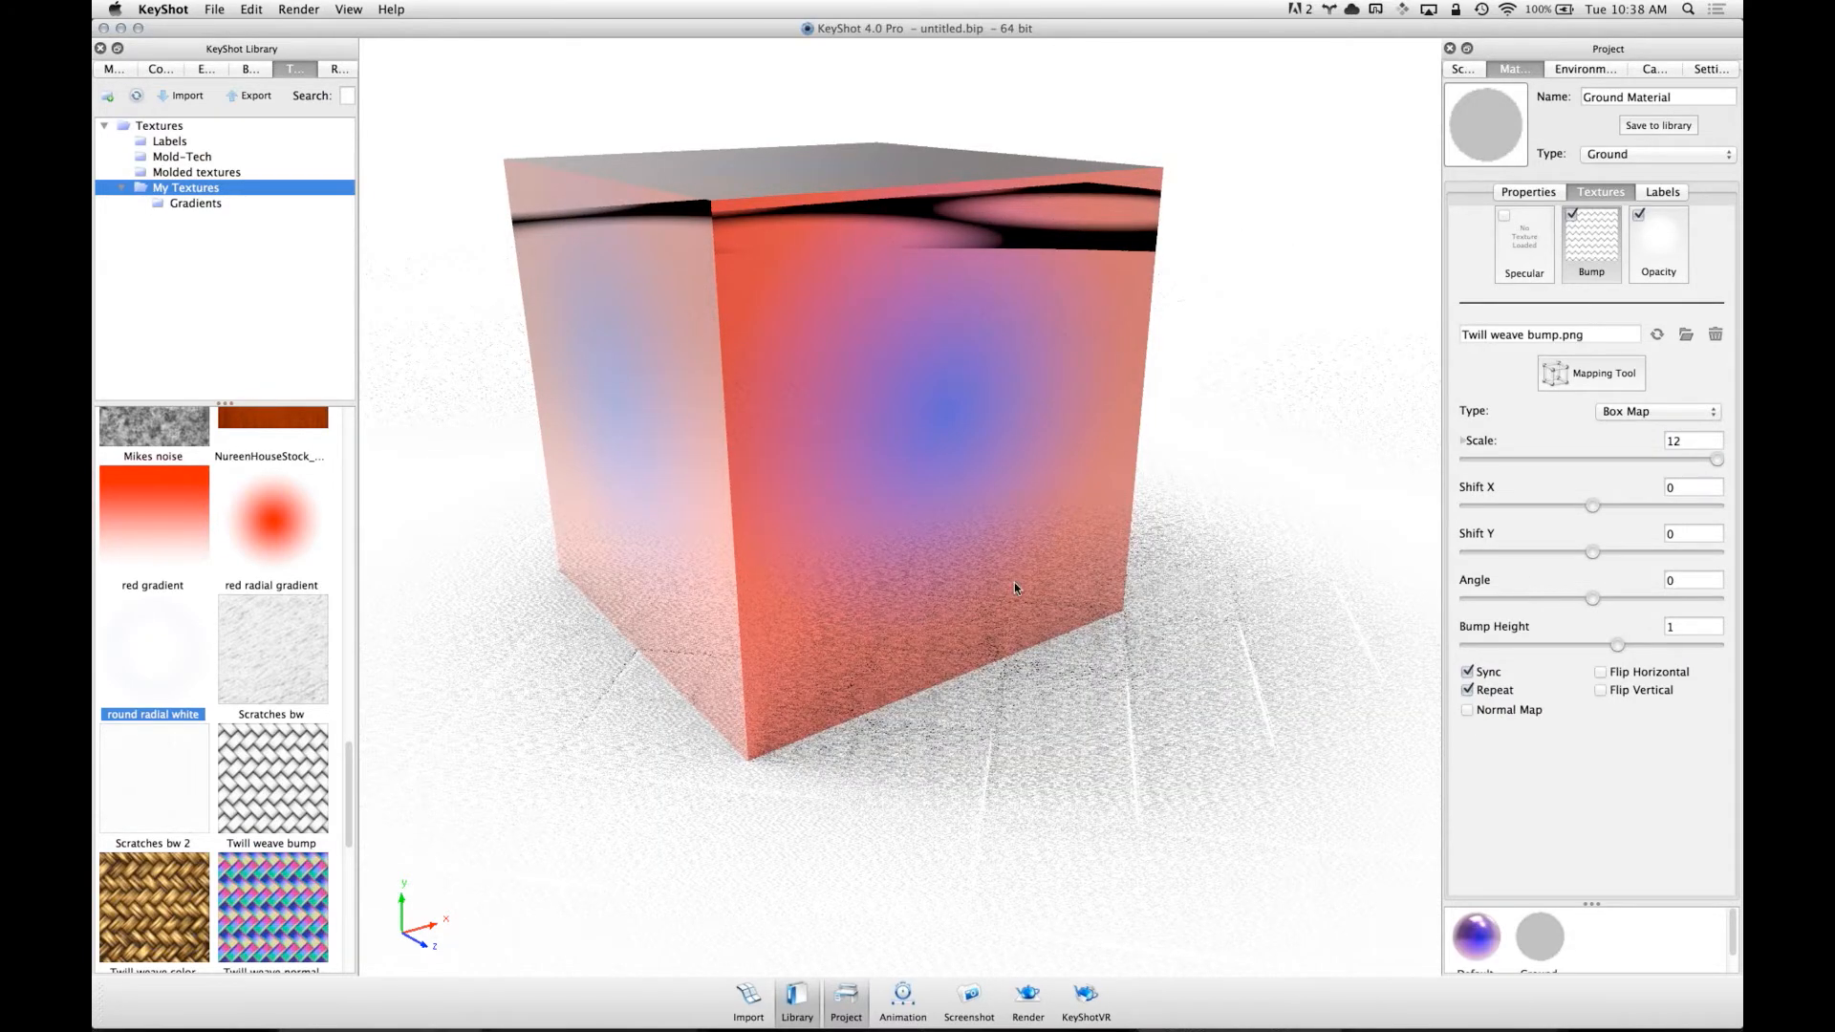
scroll(1019, 590, down, 4)
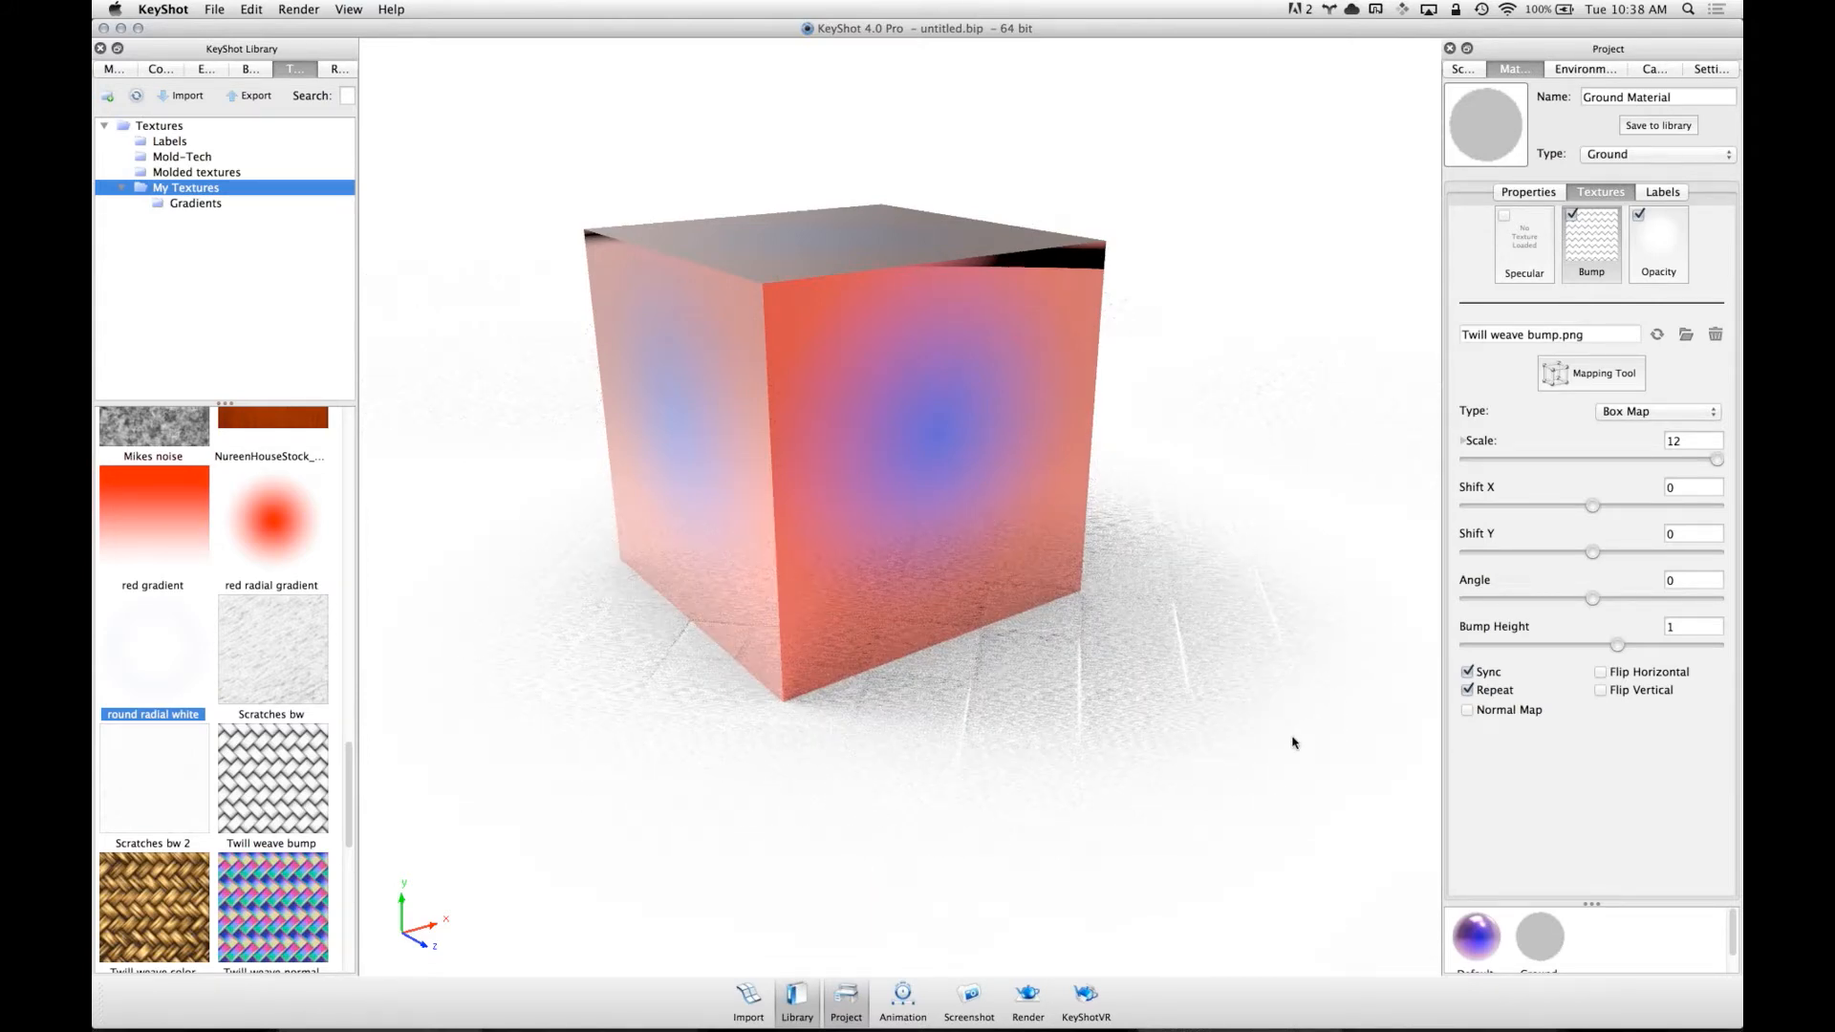
- Turn off Repeat for the ground plane's textures and inspect the faded ground around the cube
click(1488, 694)
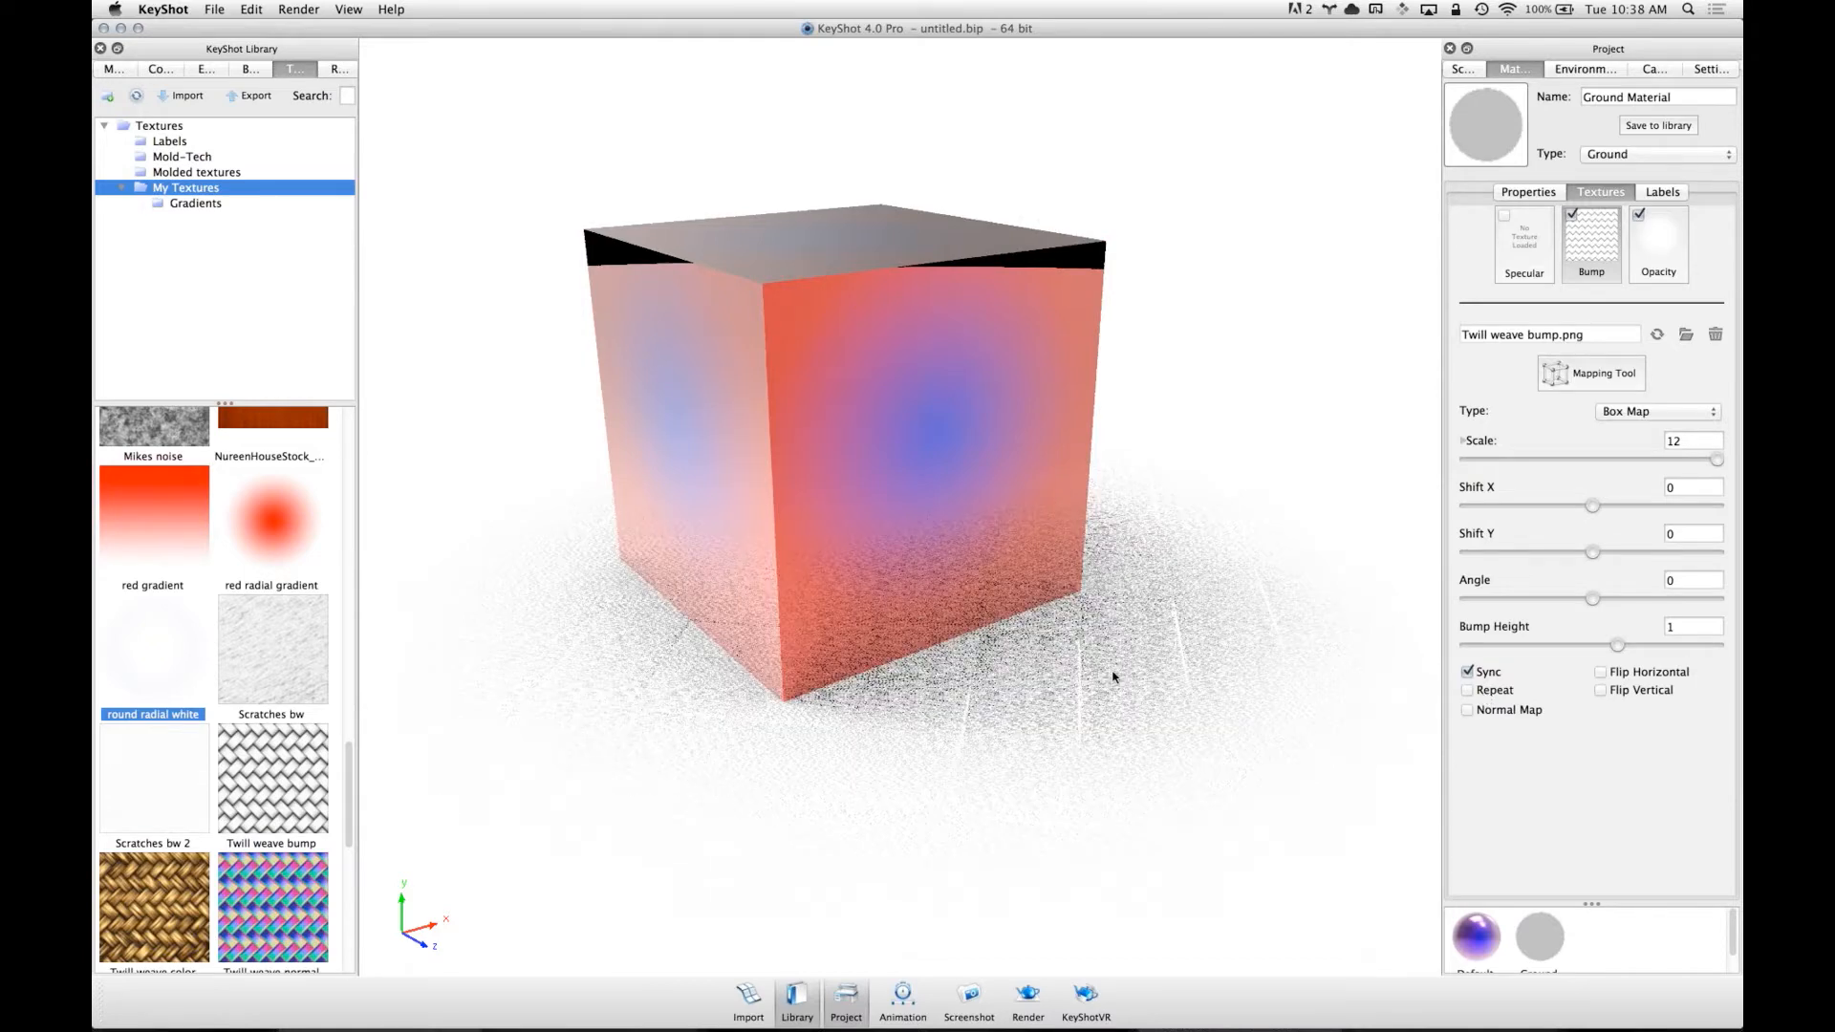
drag(1115, 696, 1113, 725)
scroll(1114, 725, up, 4)
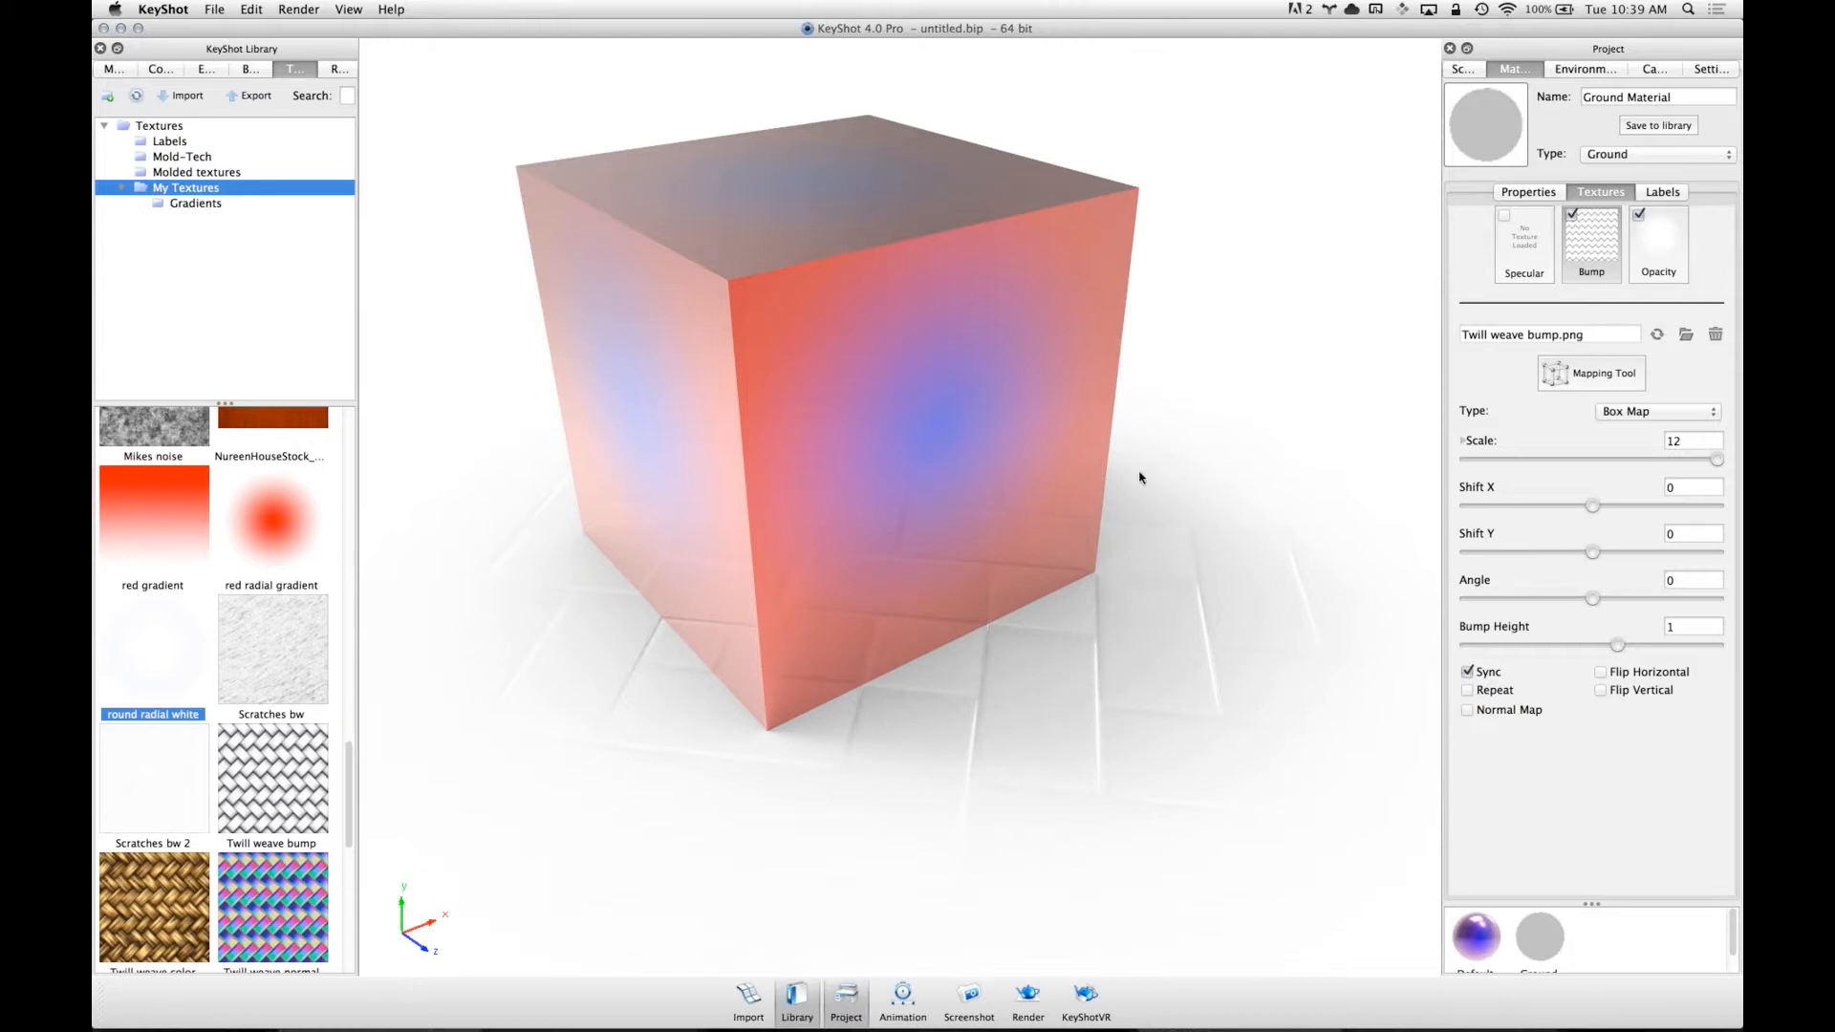
- Start a new scene without saving the changes and open Steampunk Goggles.bip in its original saved state
key(super+n)
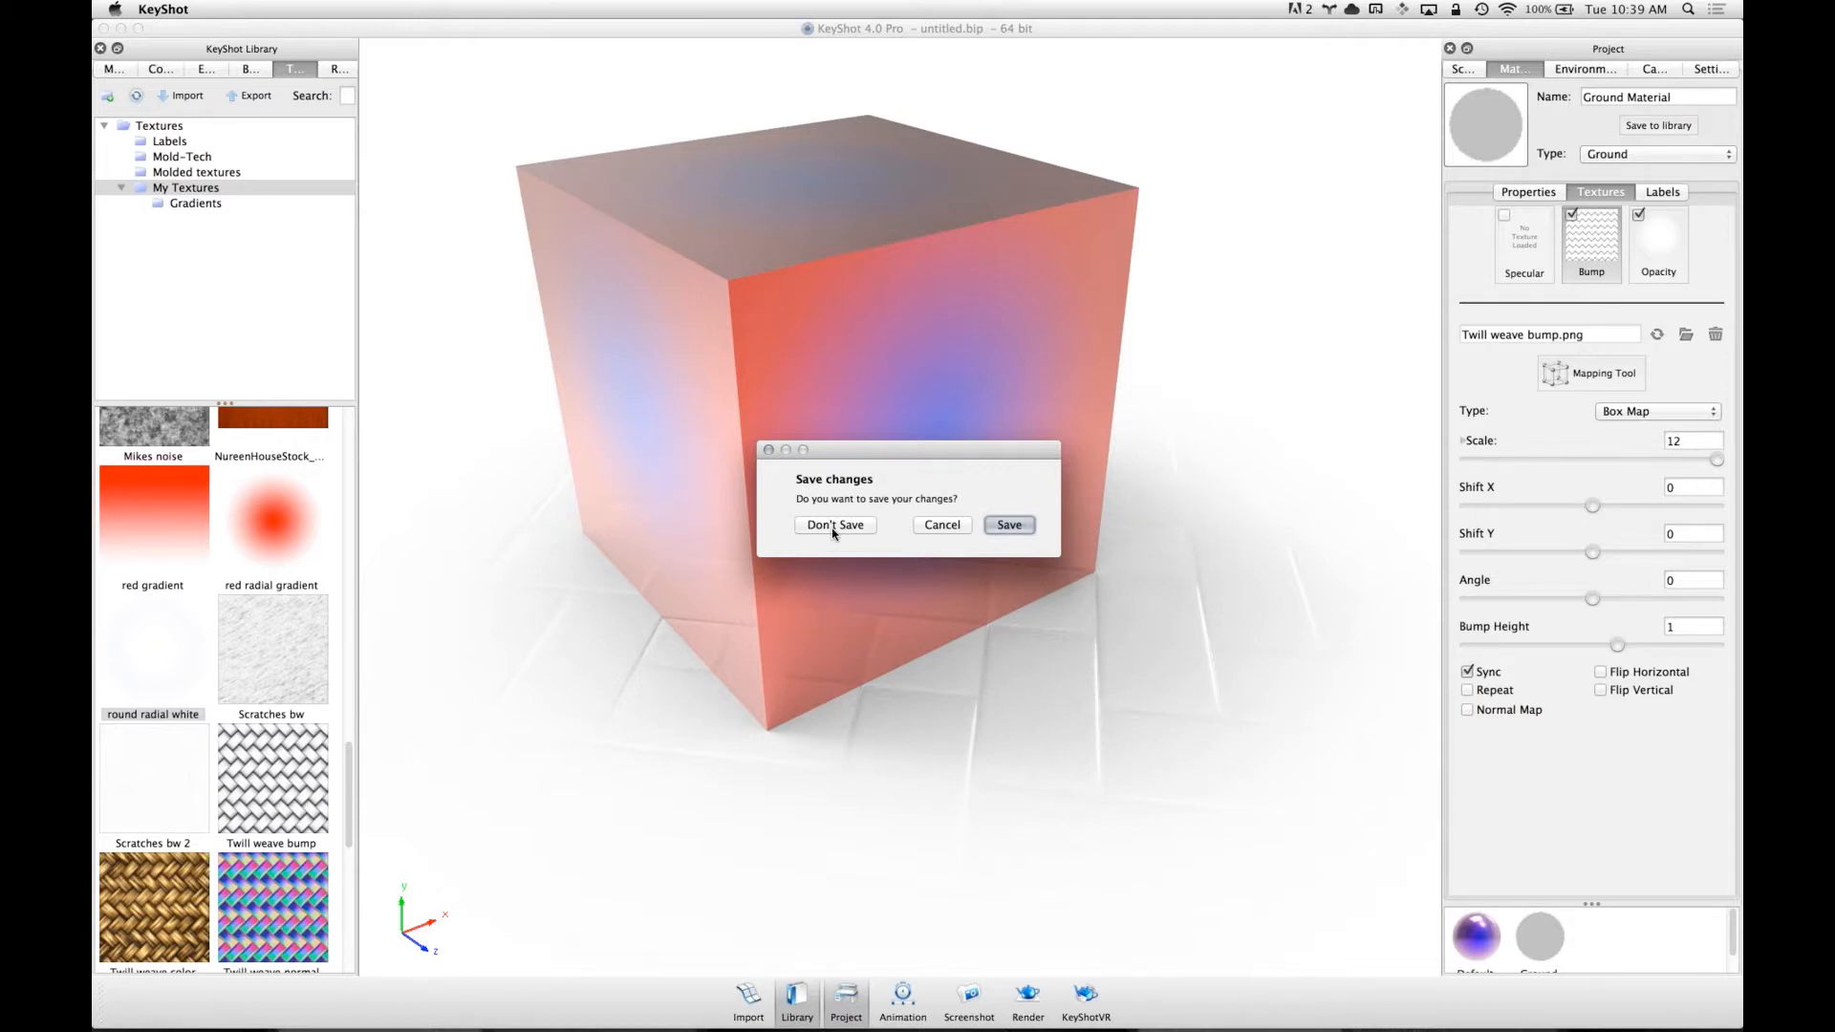
click(833, 529)
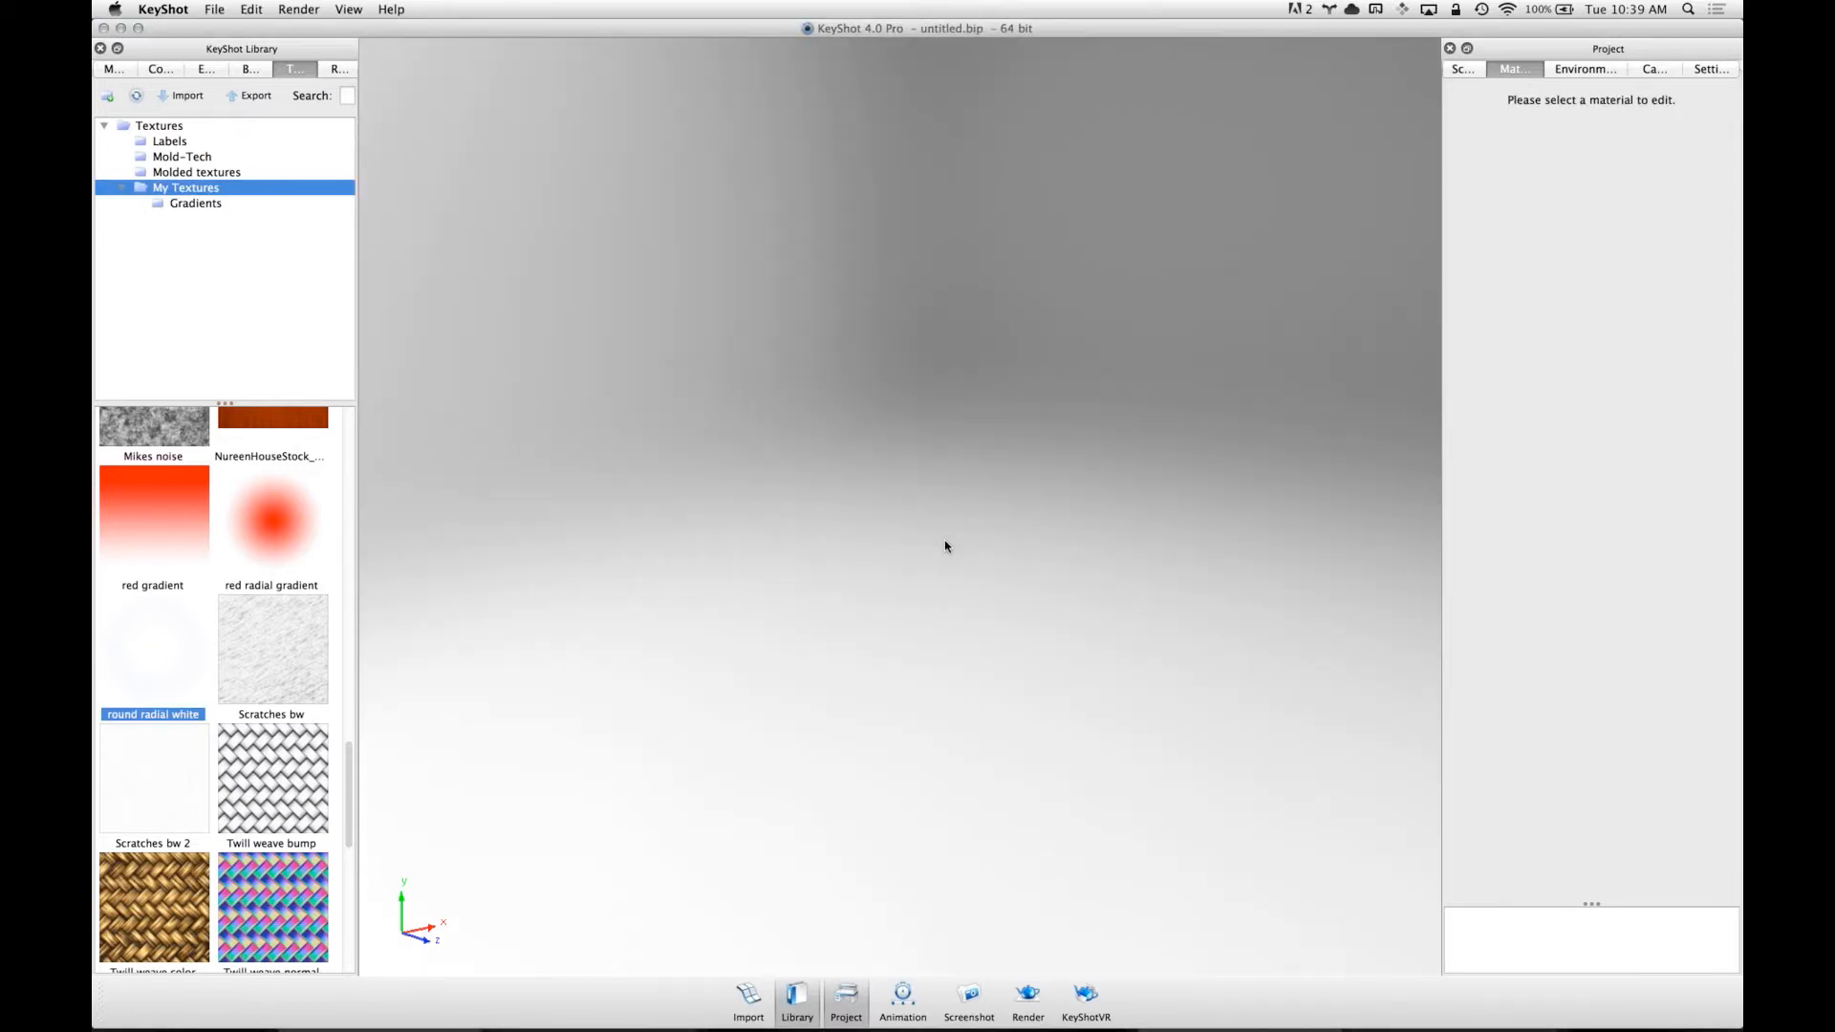
key(super+i)
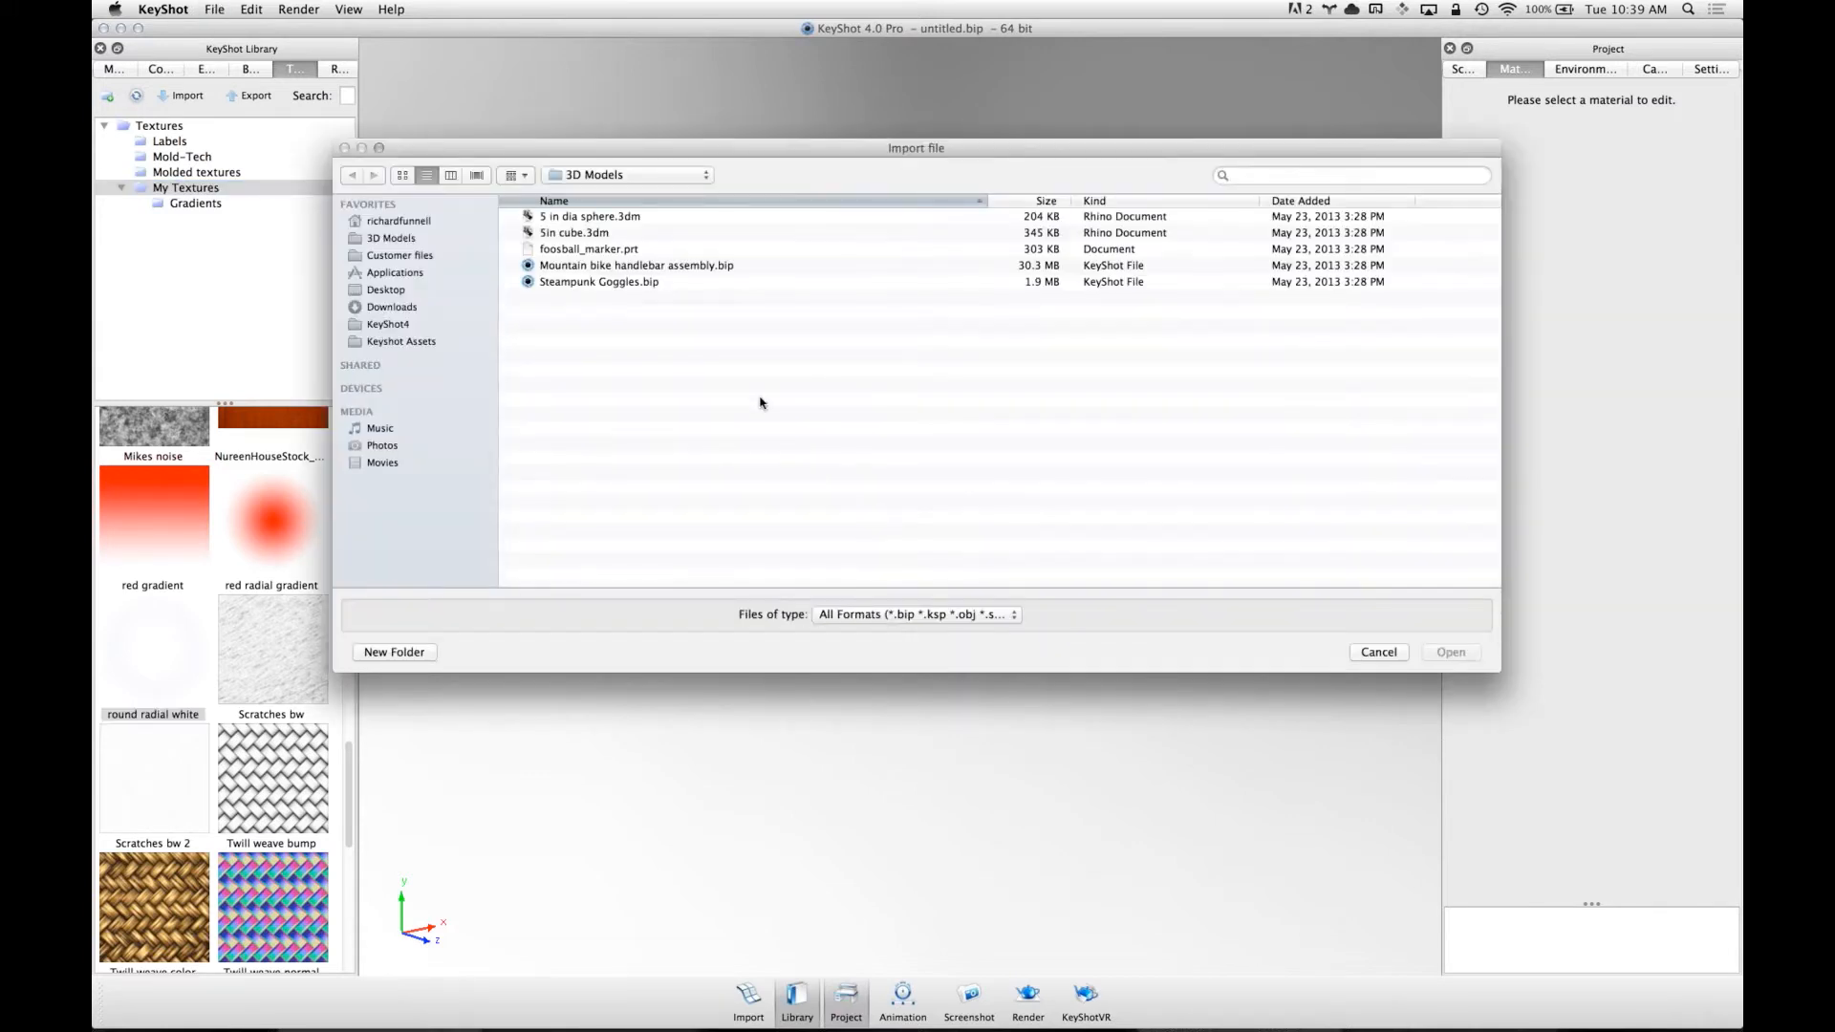
double_click(608, 282)
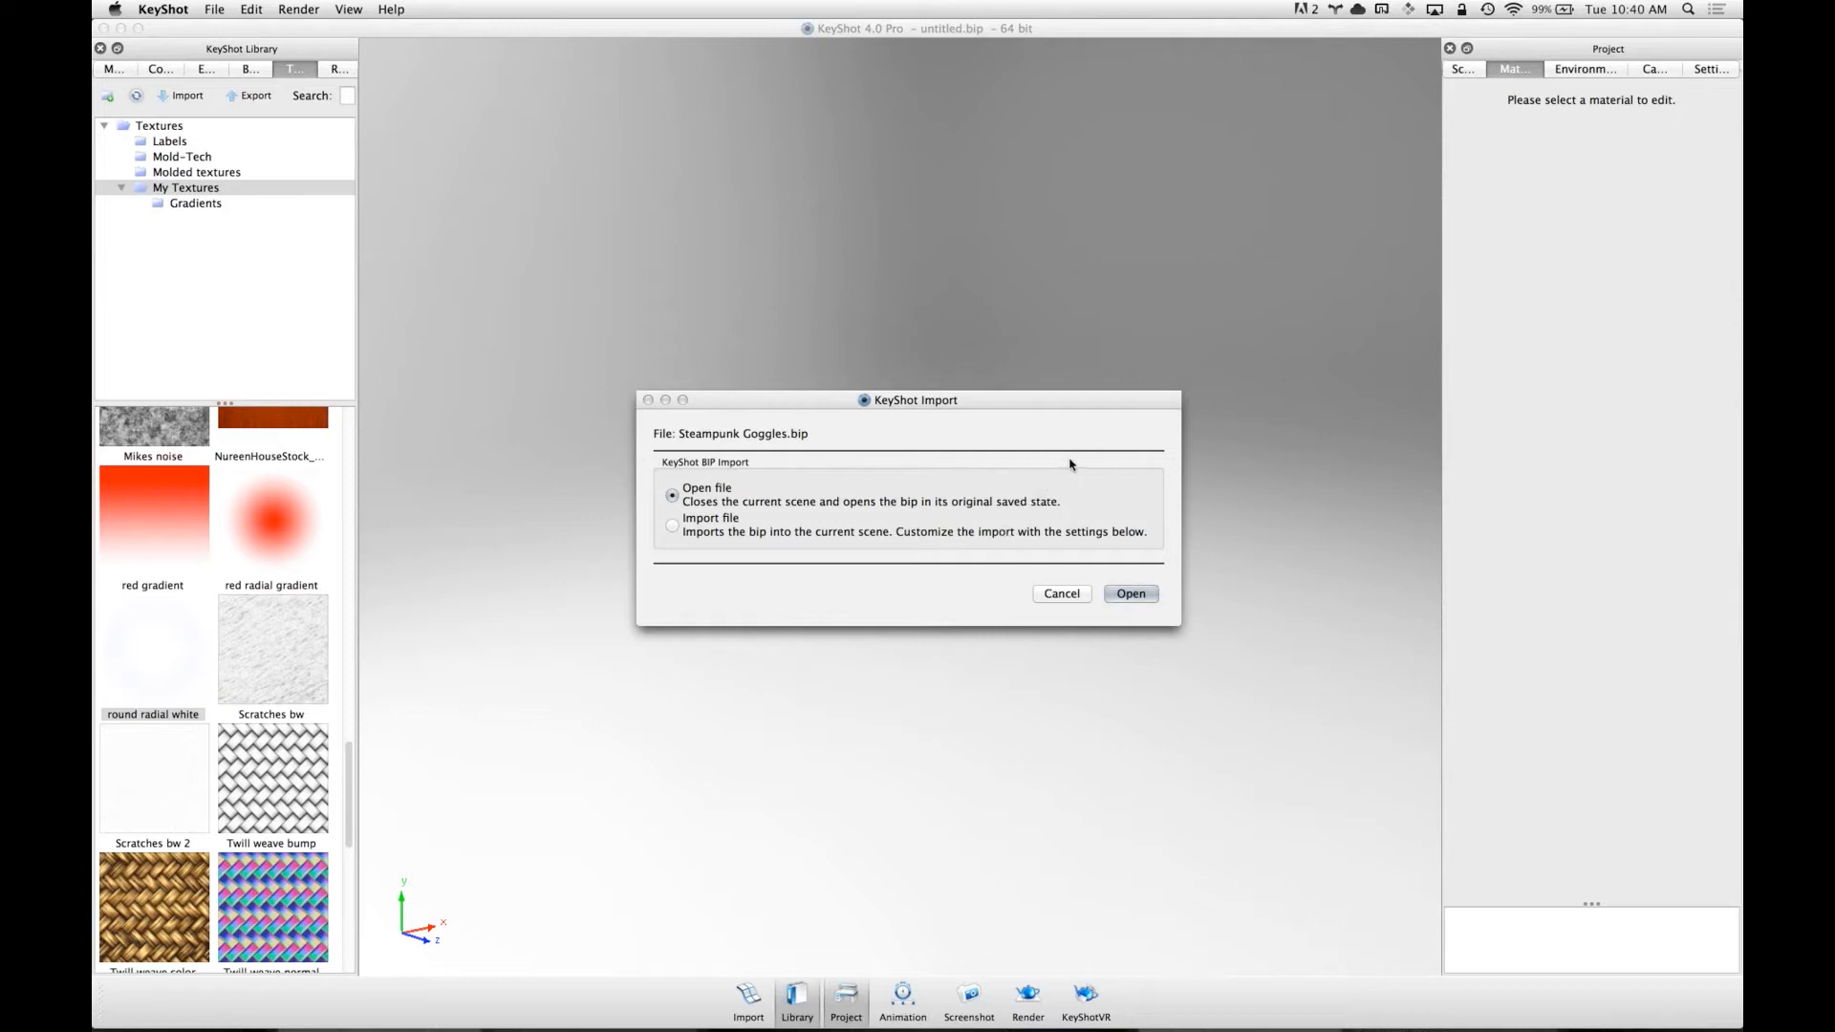
click(1137, 594)
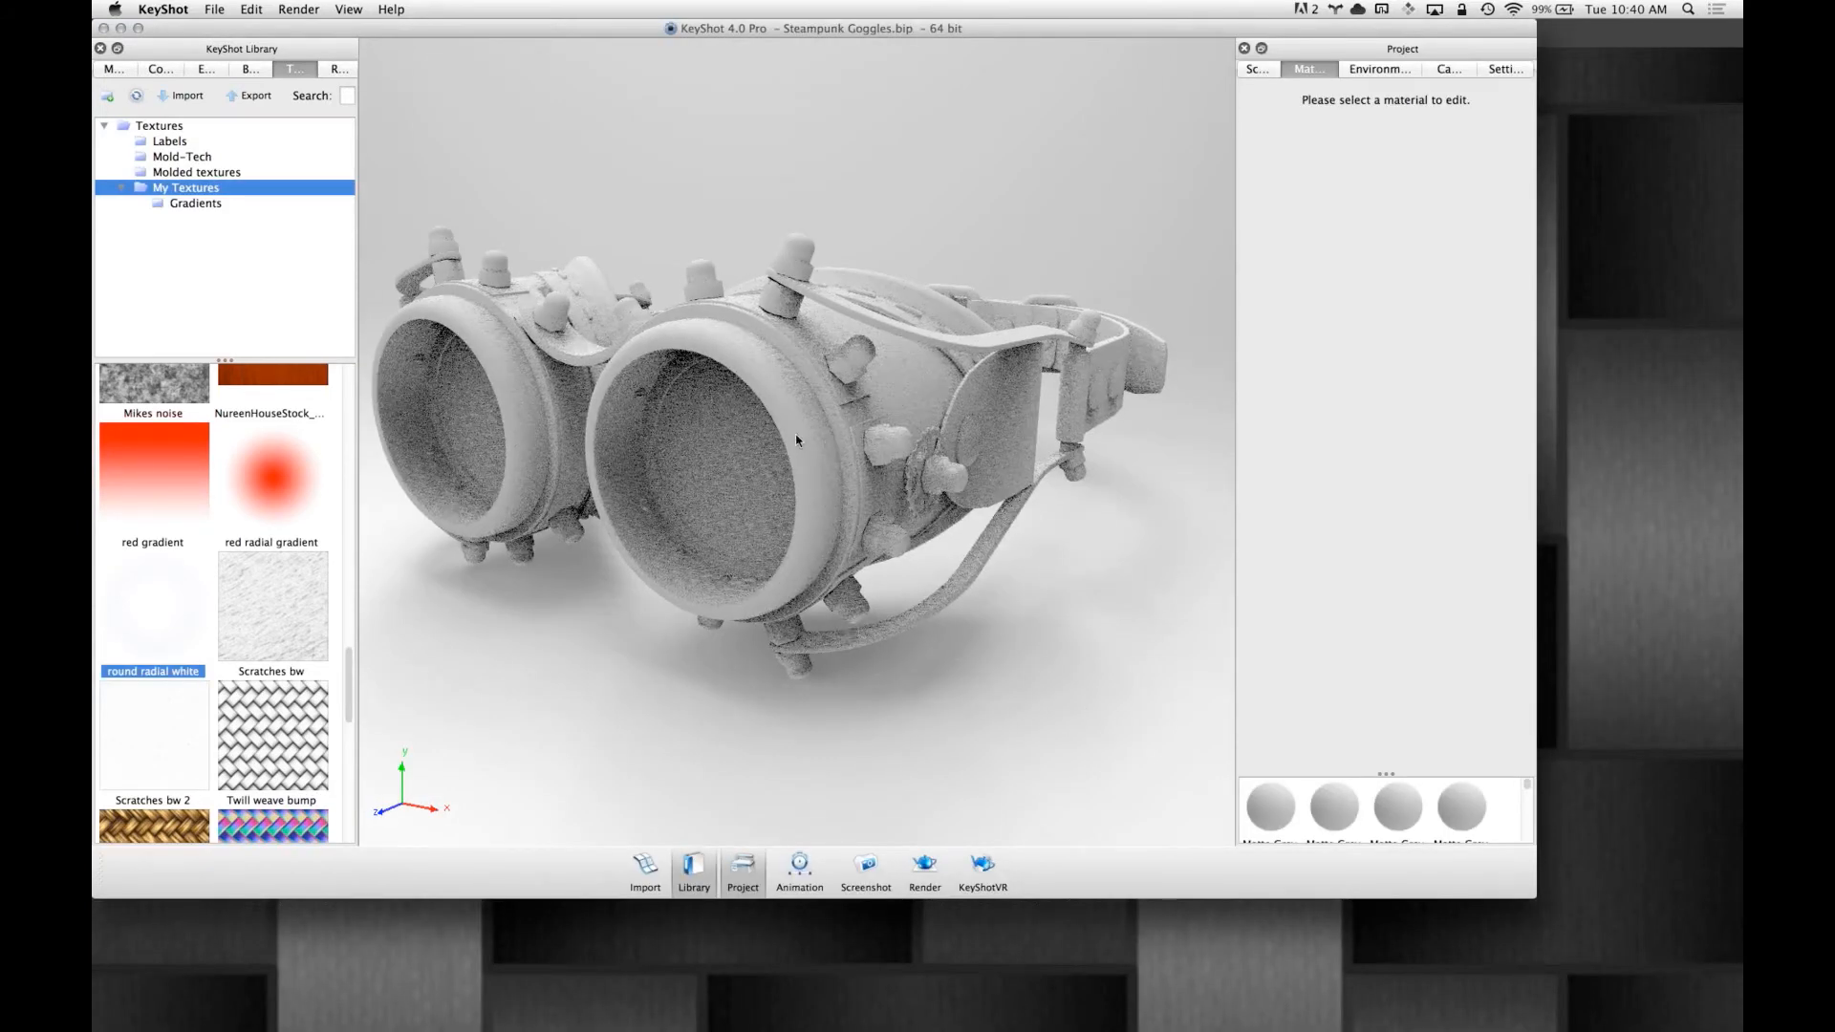
- Enlarge the program window to fill the screen and switch the real-time view to performance mode
drag(714, 468, 1104, 446)
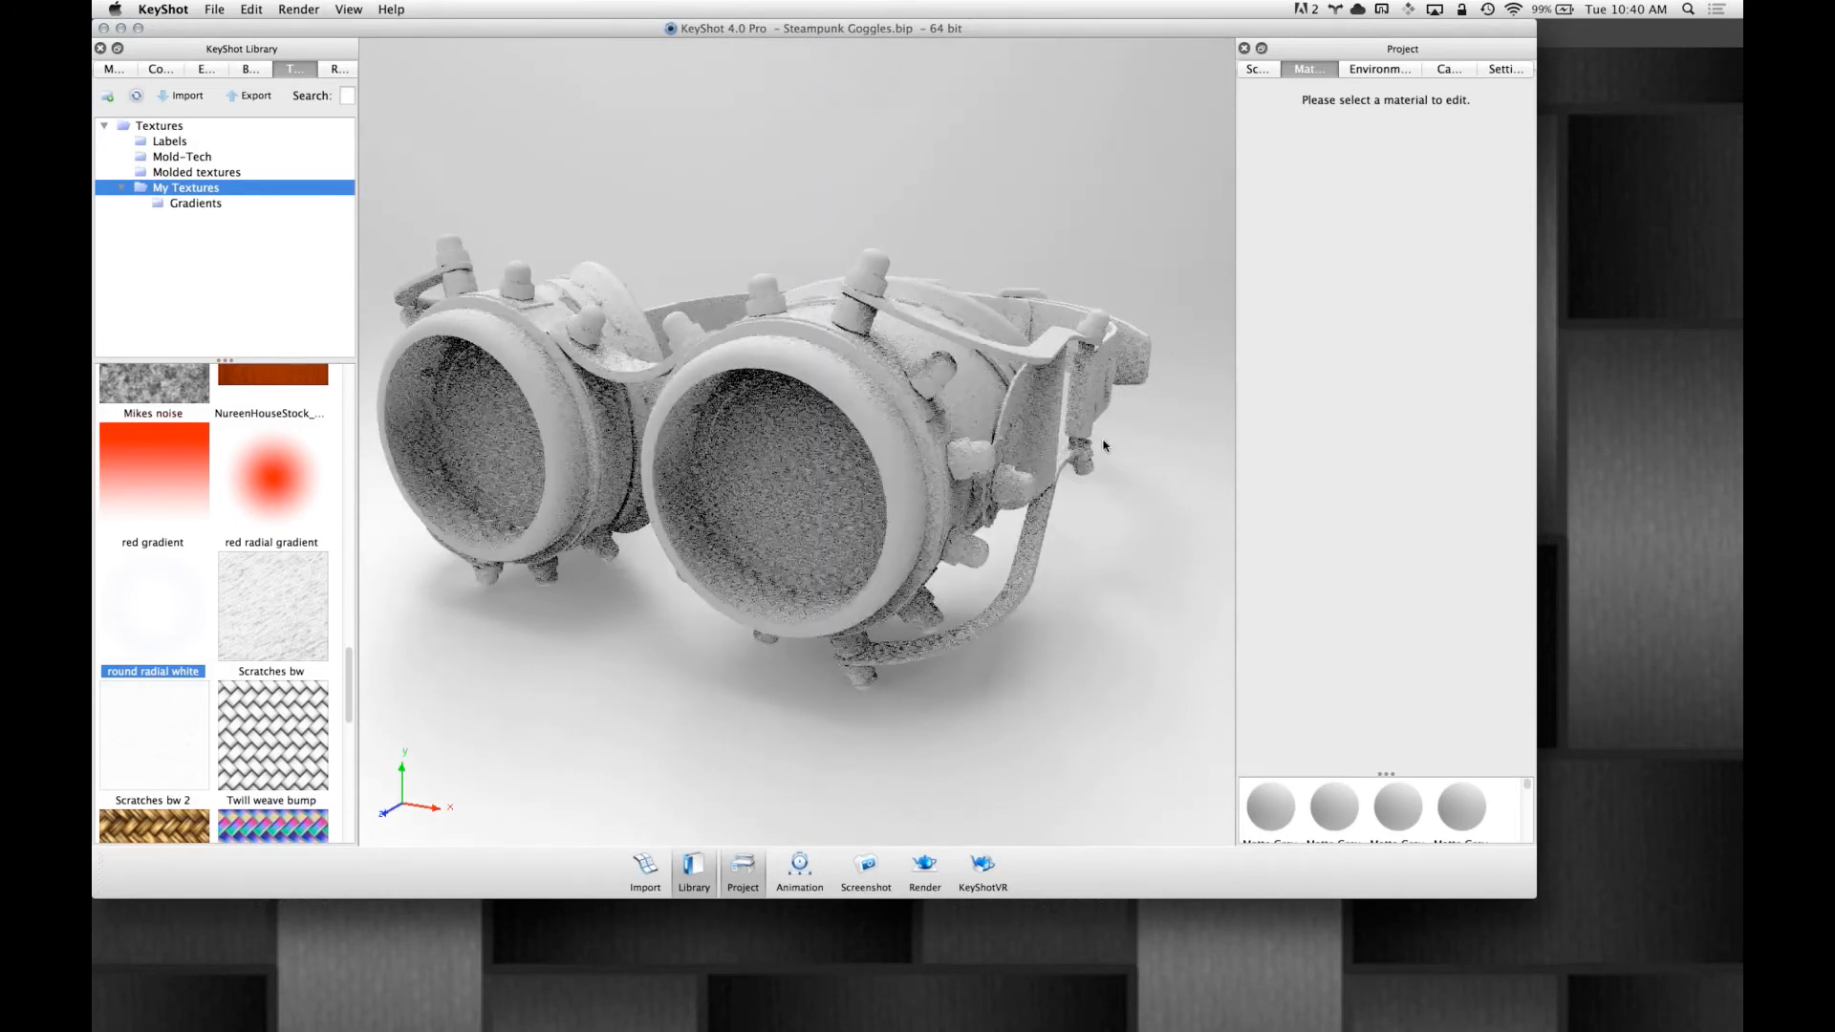
key(alt+super+f)
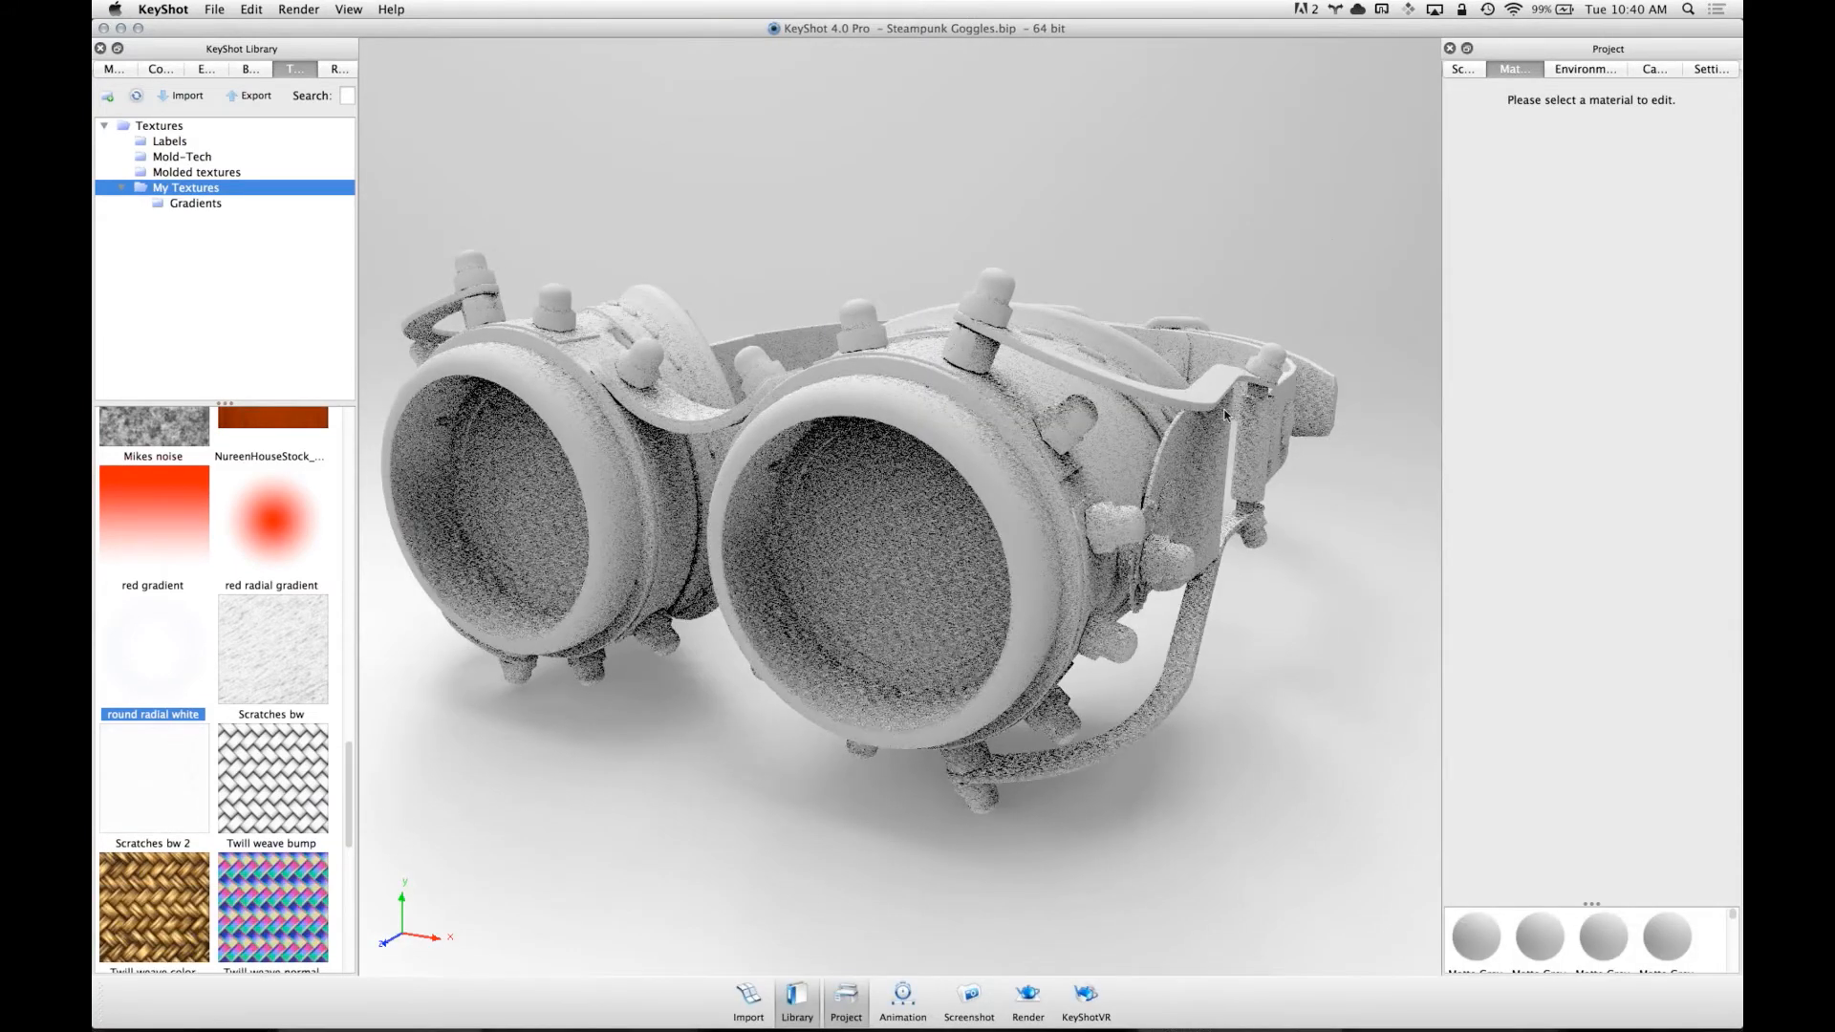
drag(1226, 413, 1112, 421)
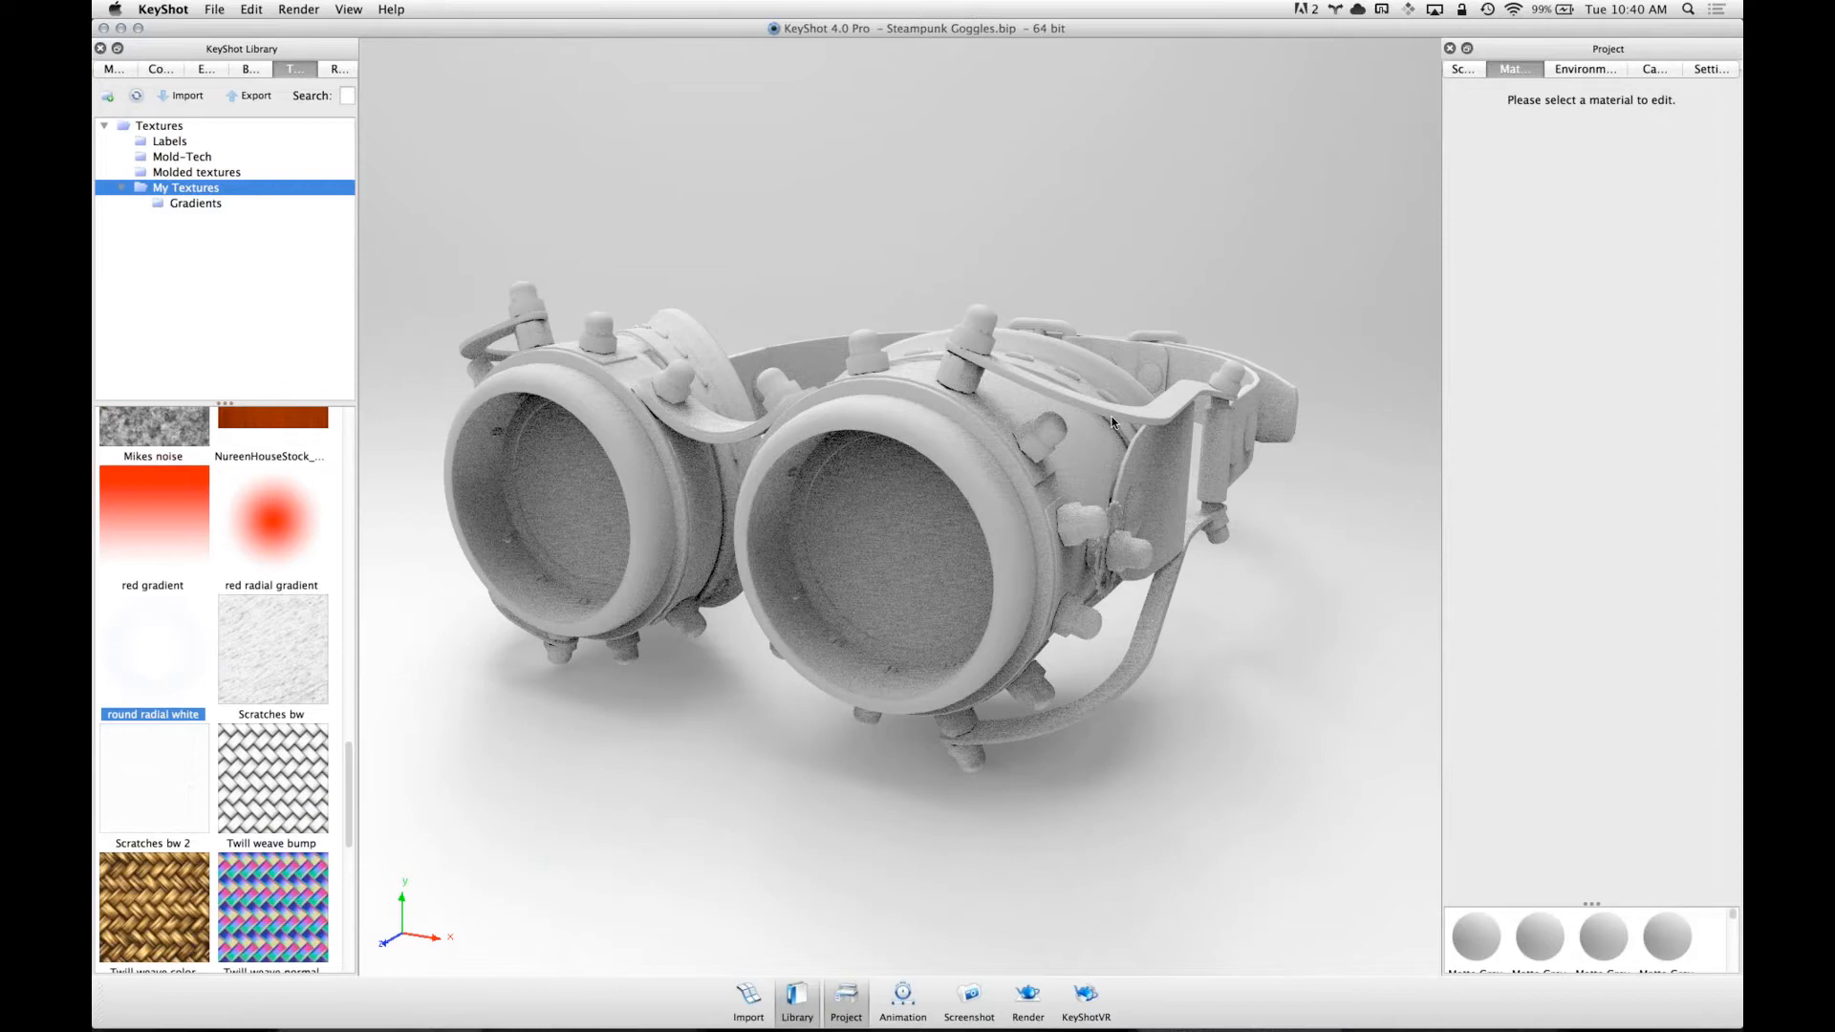
key(alt+p)
- Open the material of the goggles' rear strap for editing
mouse_move(1130, 577)
mouse_down()
mouse_move(1138, 598)
mouse_move(840, 519)
mouse_move(811, 414)
mouse_move(682, 493)
mouse_move(625, 564)
mouse_move(985, 573)
mouse_move(929, 563)
mouse_up()
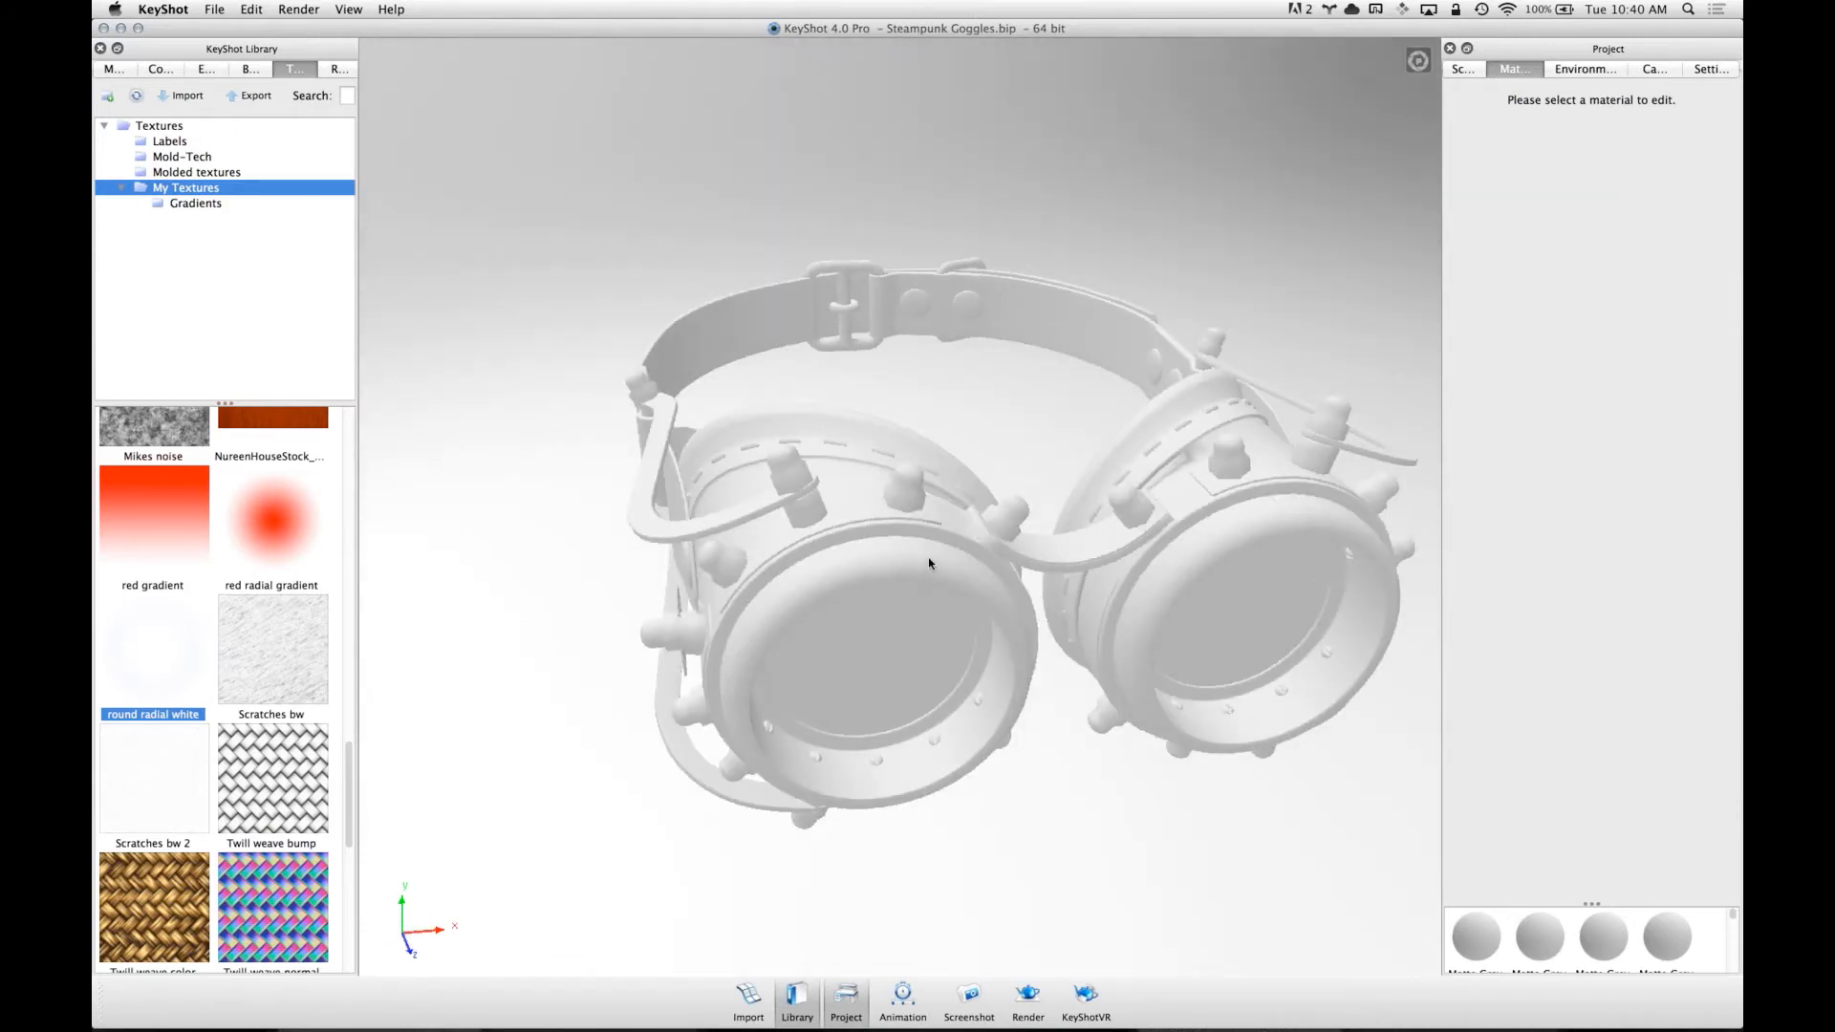
drag(853, 527, 779, 551)
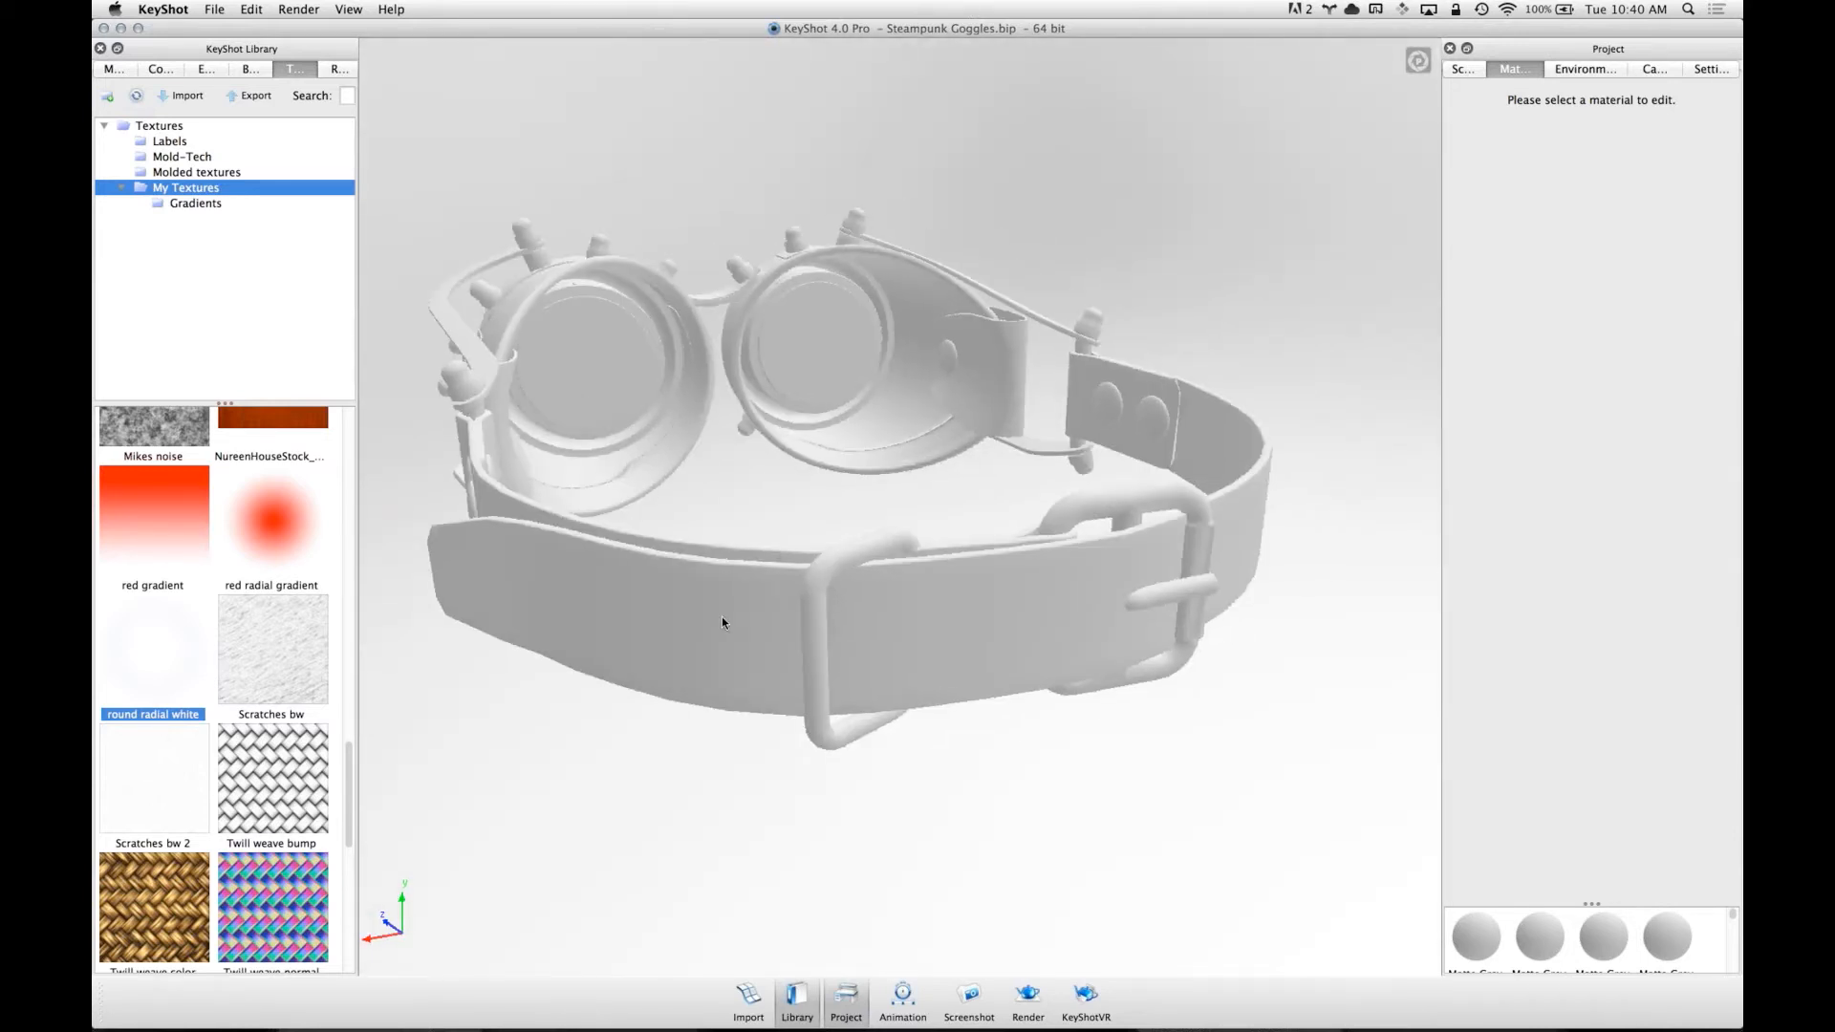
drag(746, 622, 783, 623)
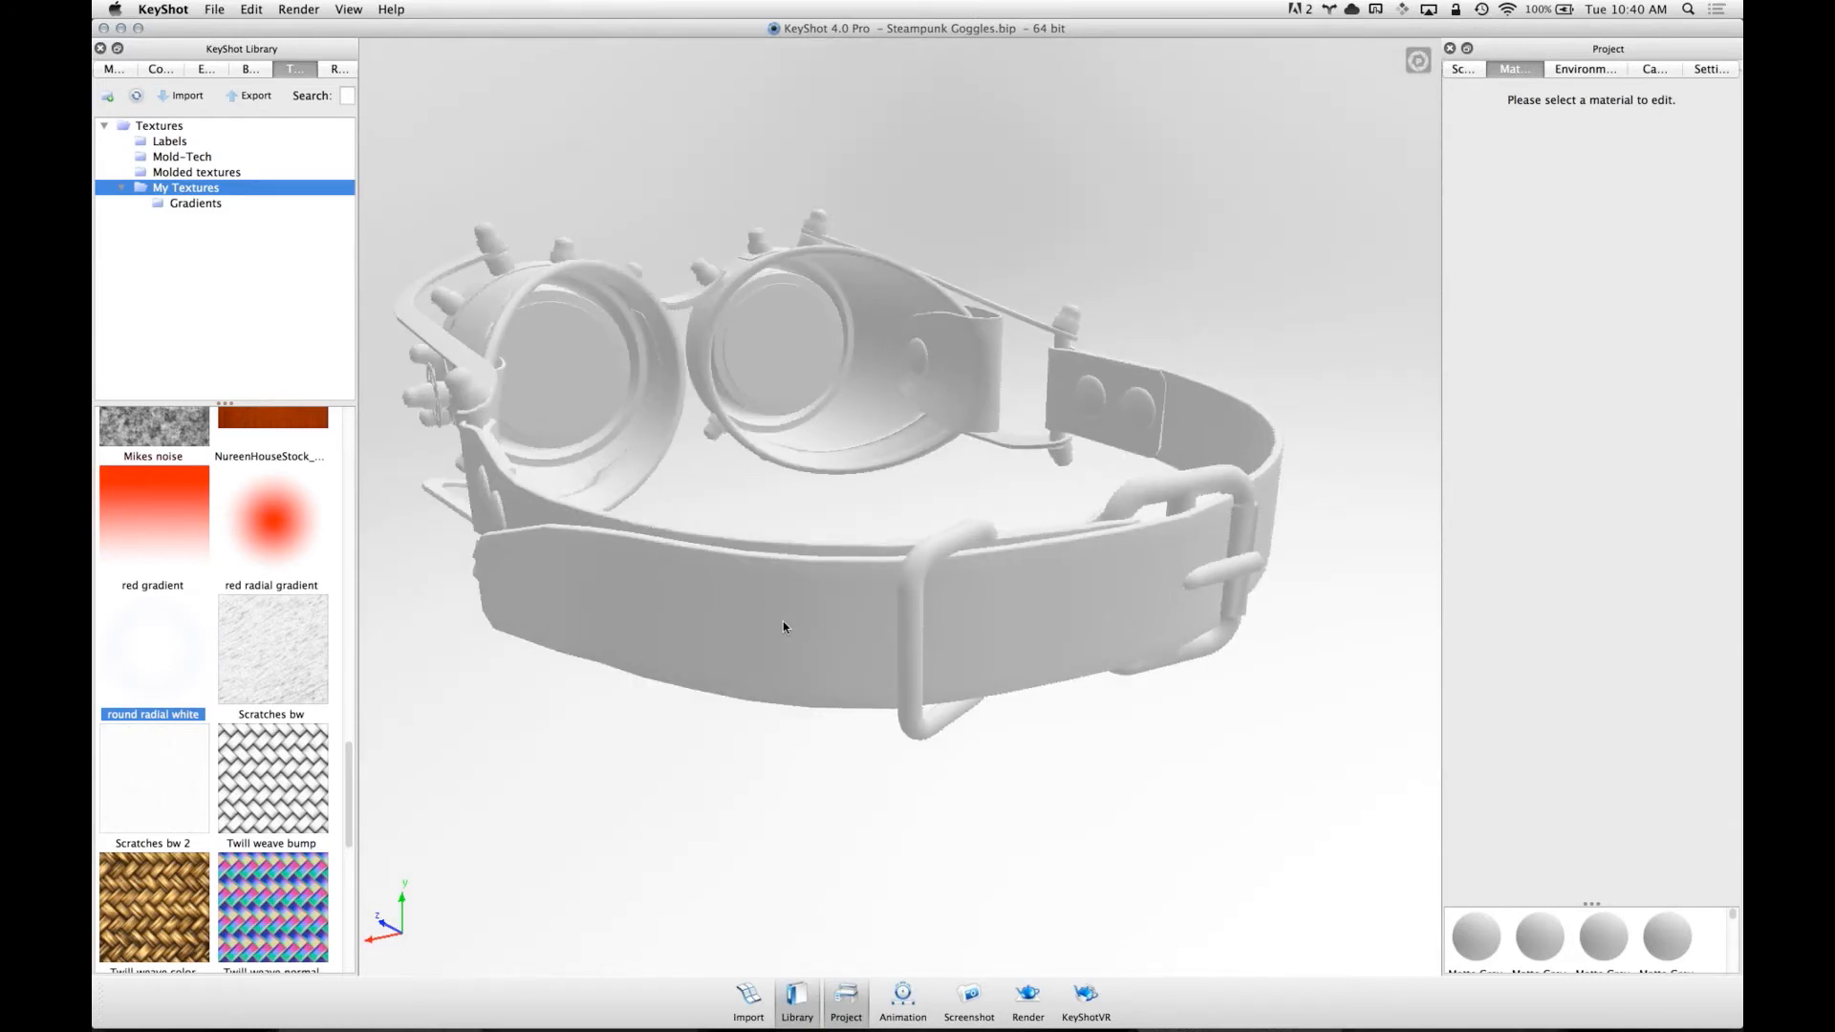
double_click(786, 625)
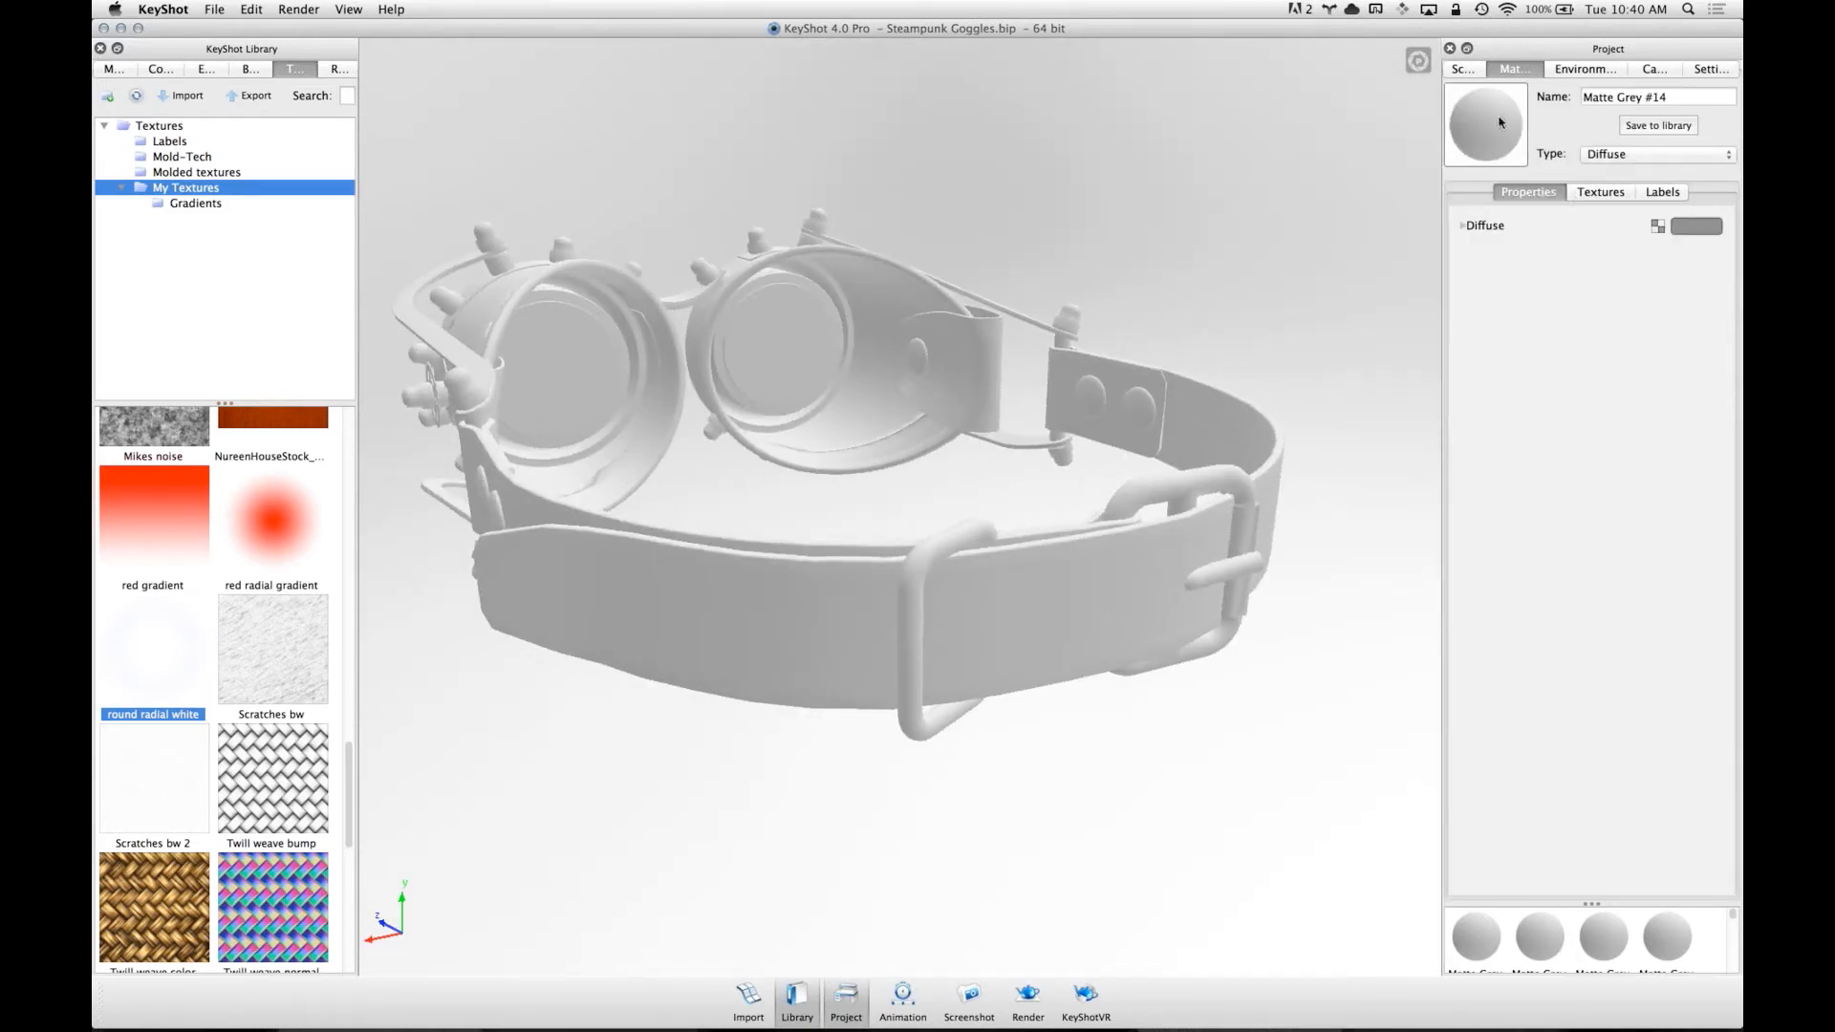
- Change the rear strap's material type to Plastic and set its specular color to black
click(1646, 154)
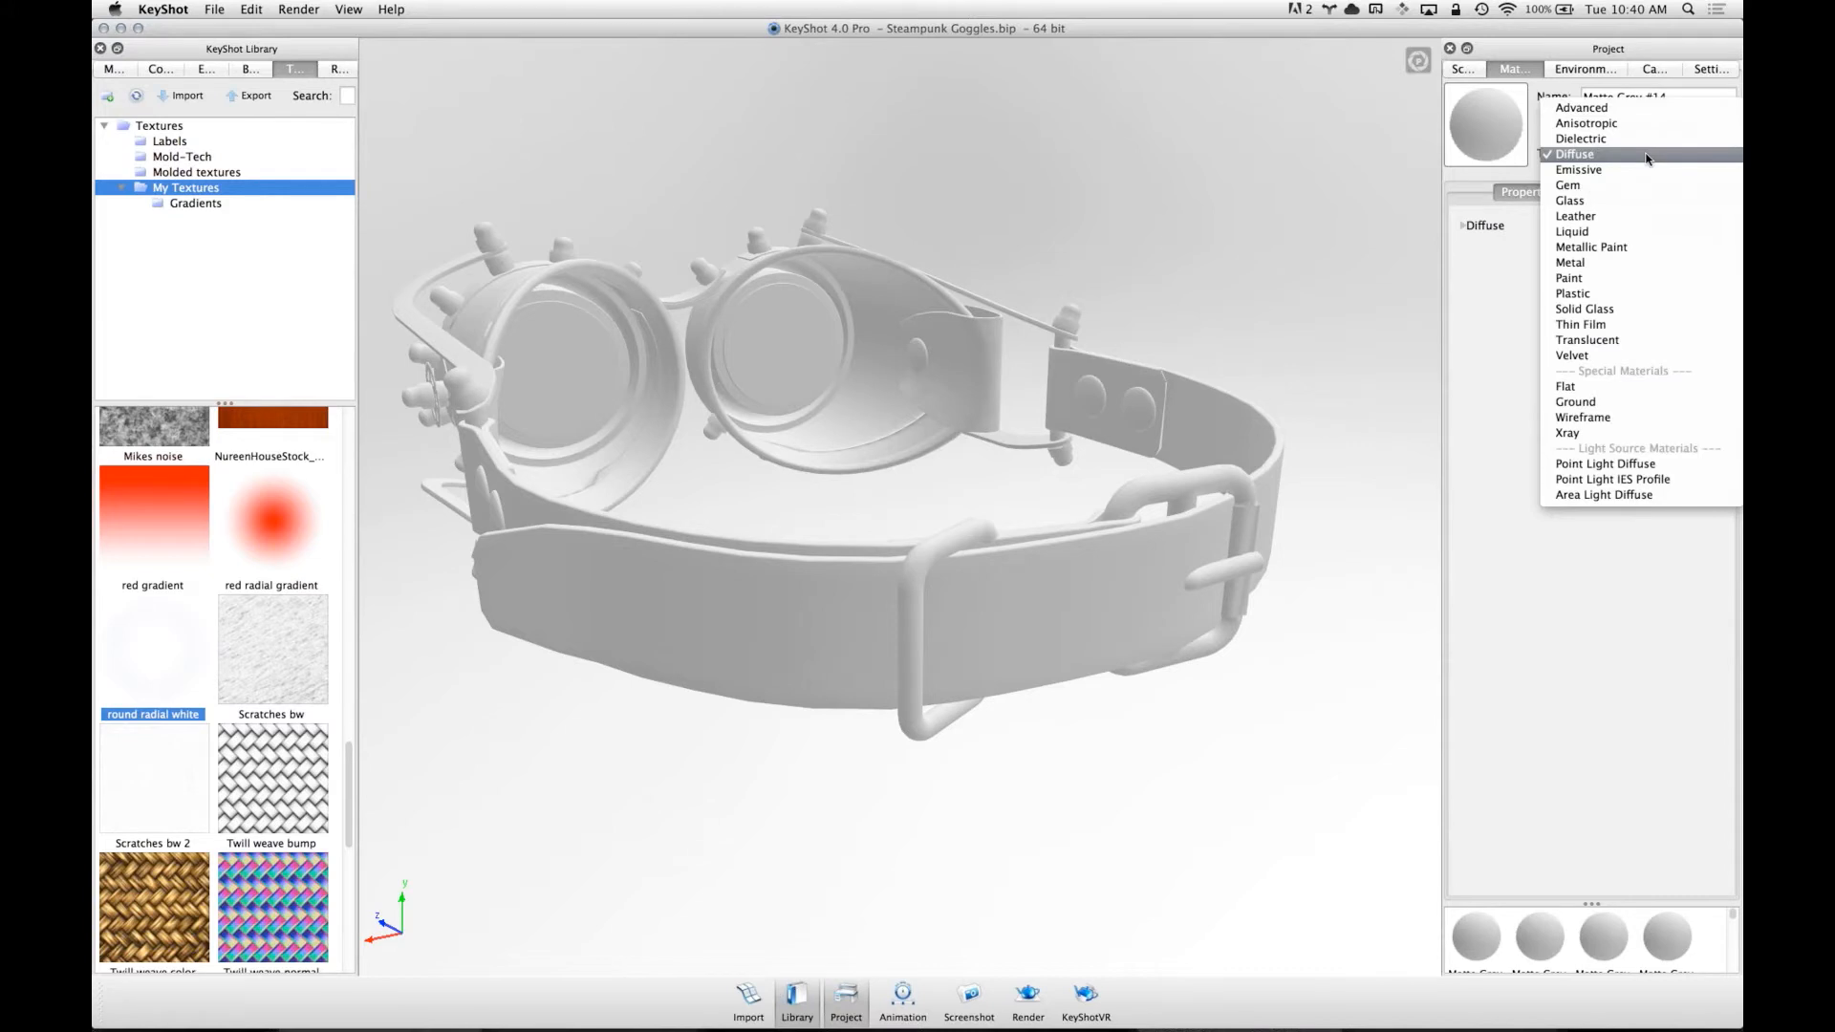
click(1635, 296)
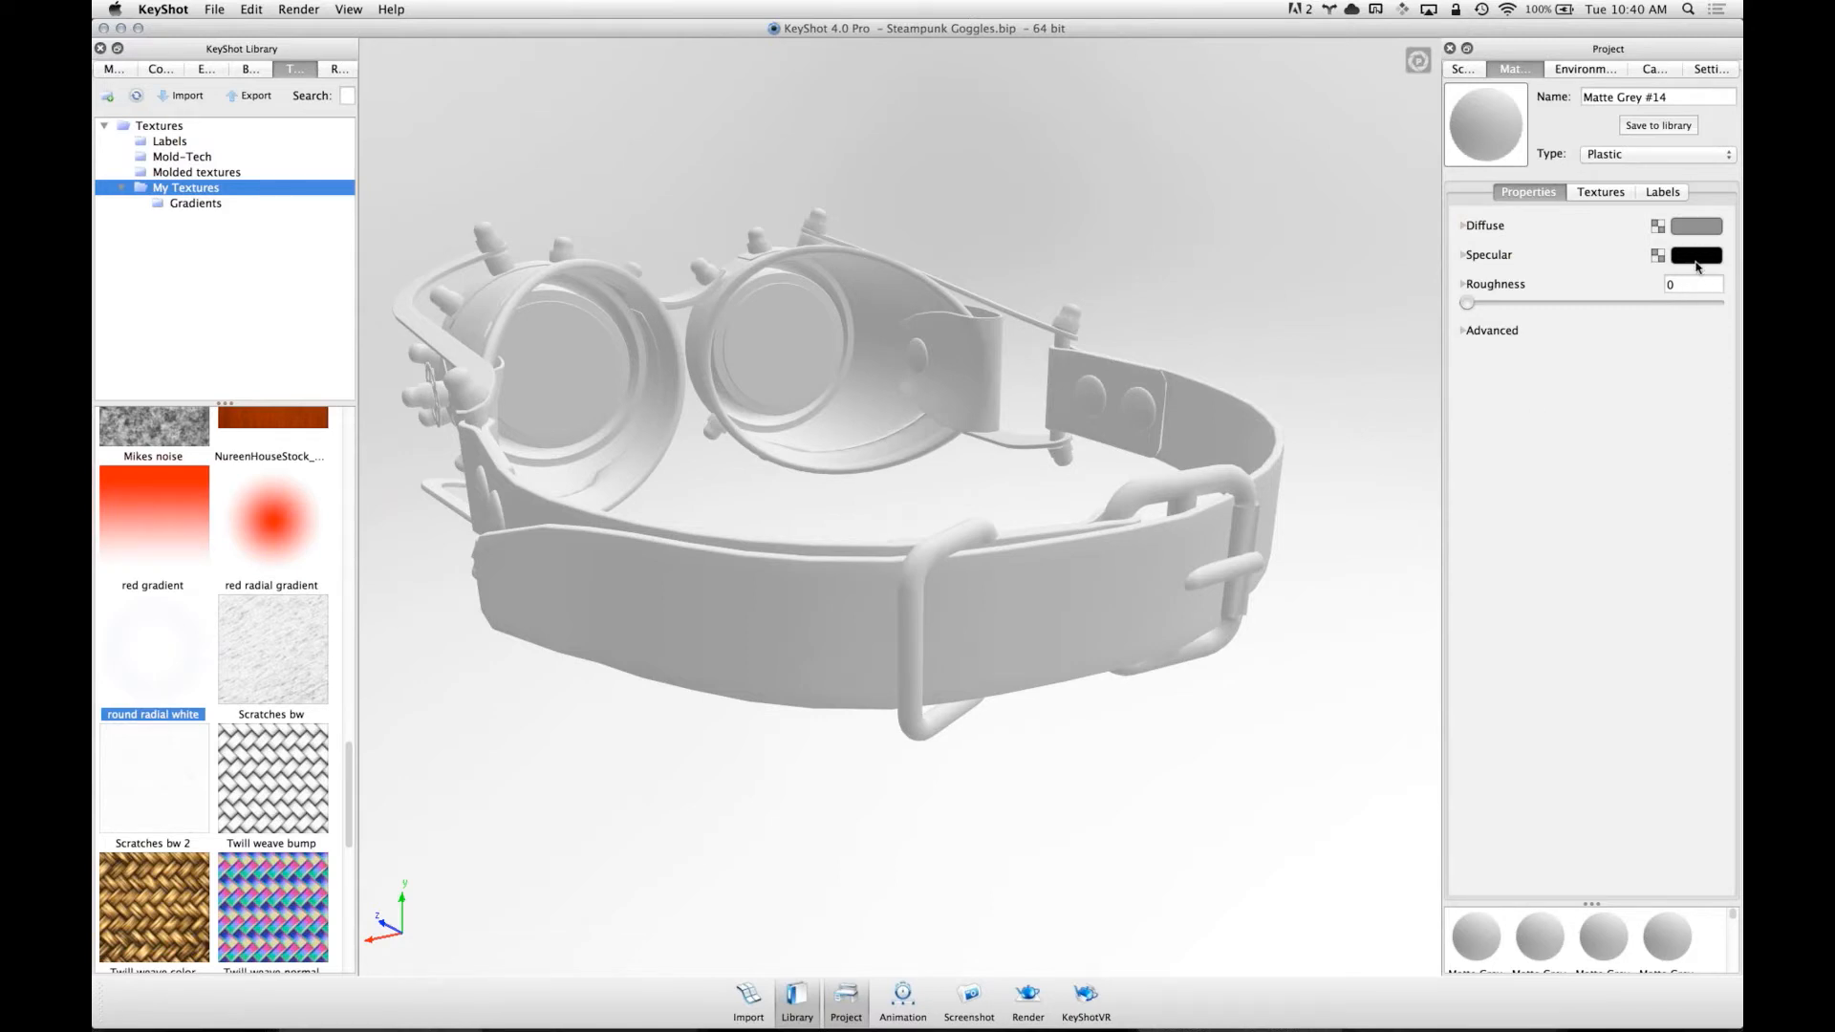
click(1696, 226)
click(1574, 156)
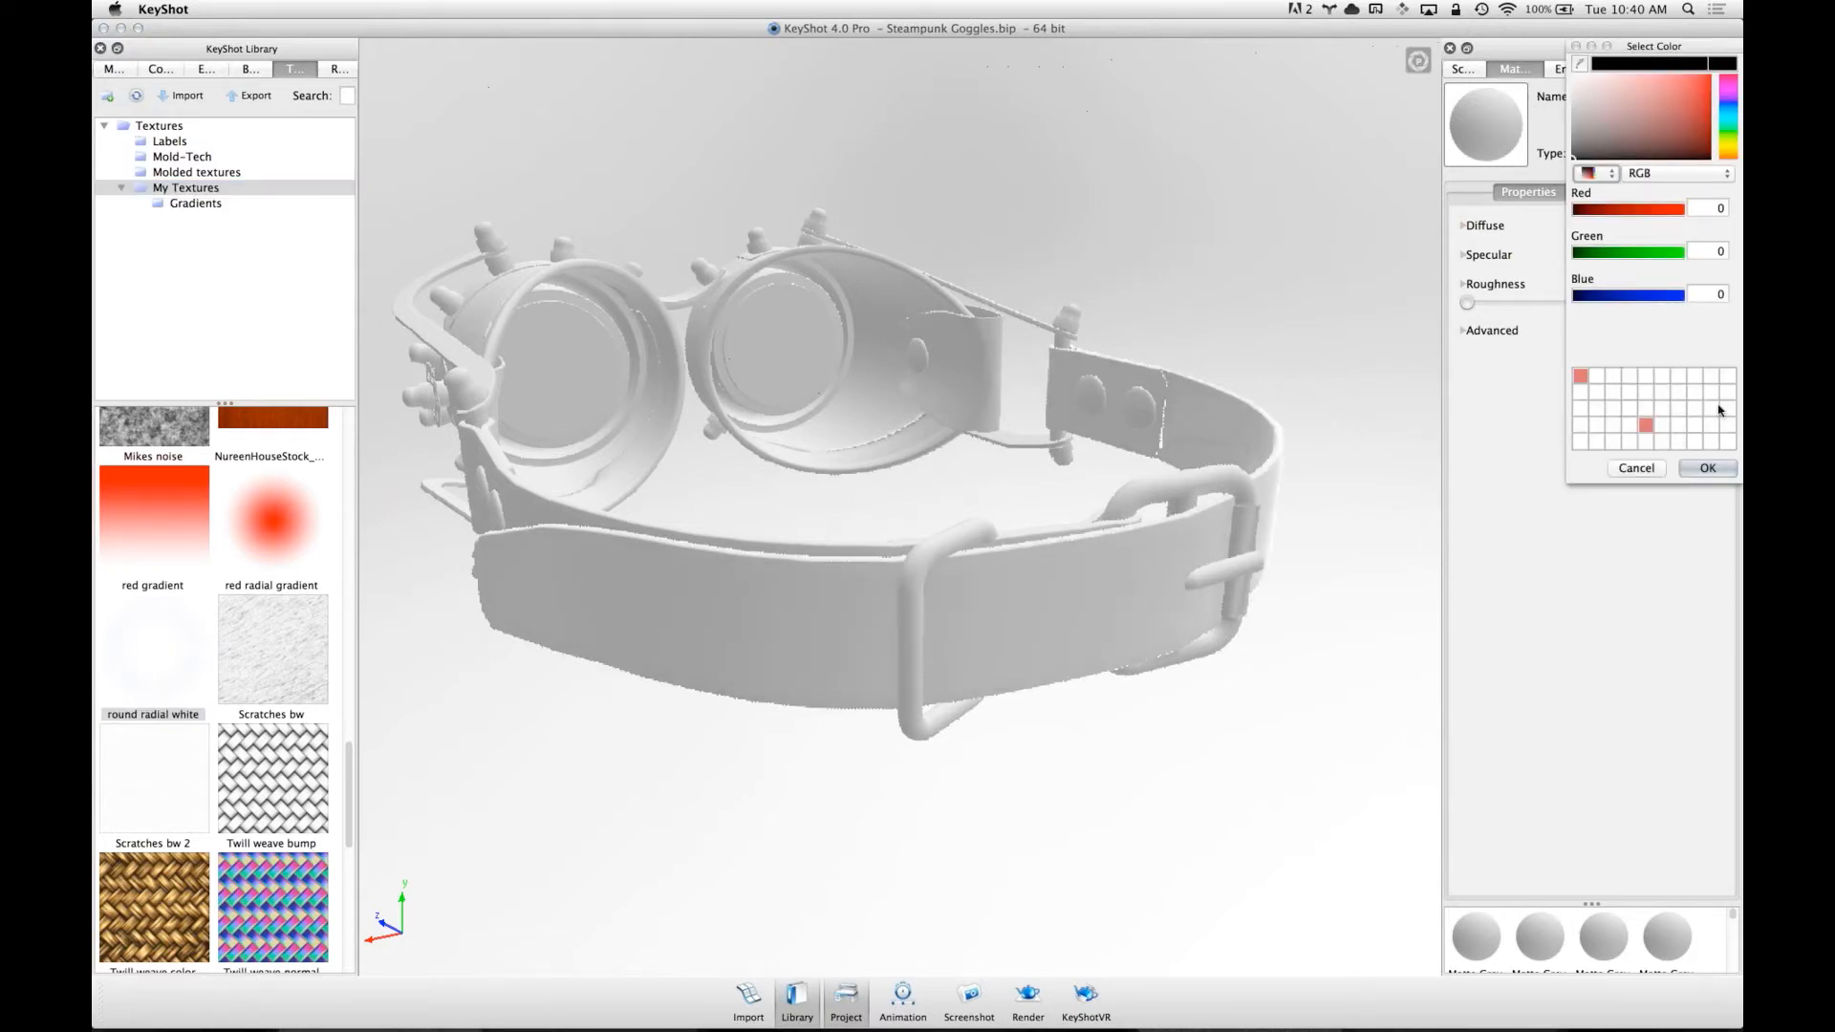
click(1708, 469)
- Apply the Leather 01 Normal texture from My Textures to the rear strap as a bump map
scroll(984, 506, up, 10)
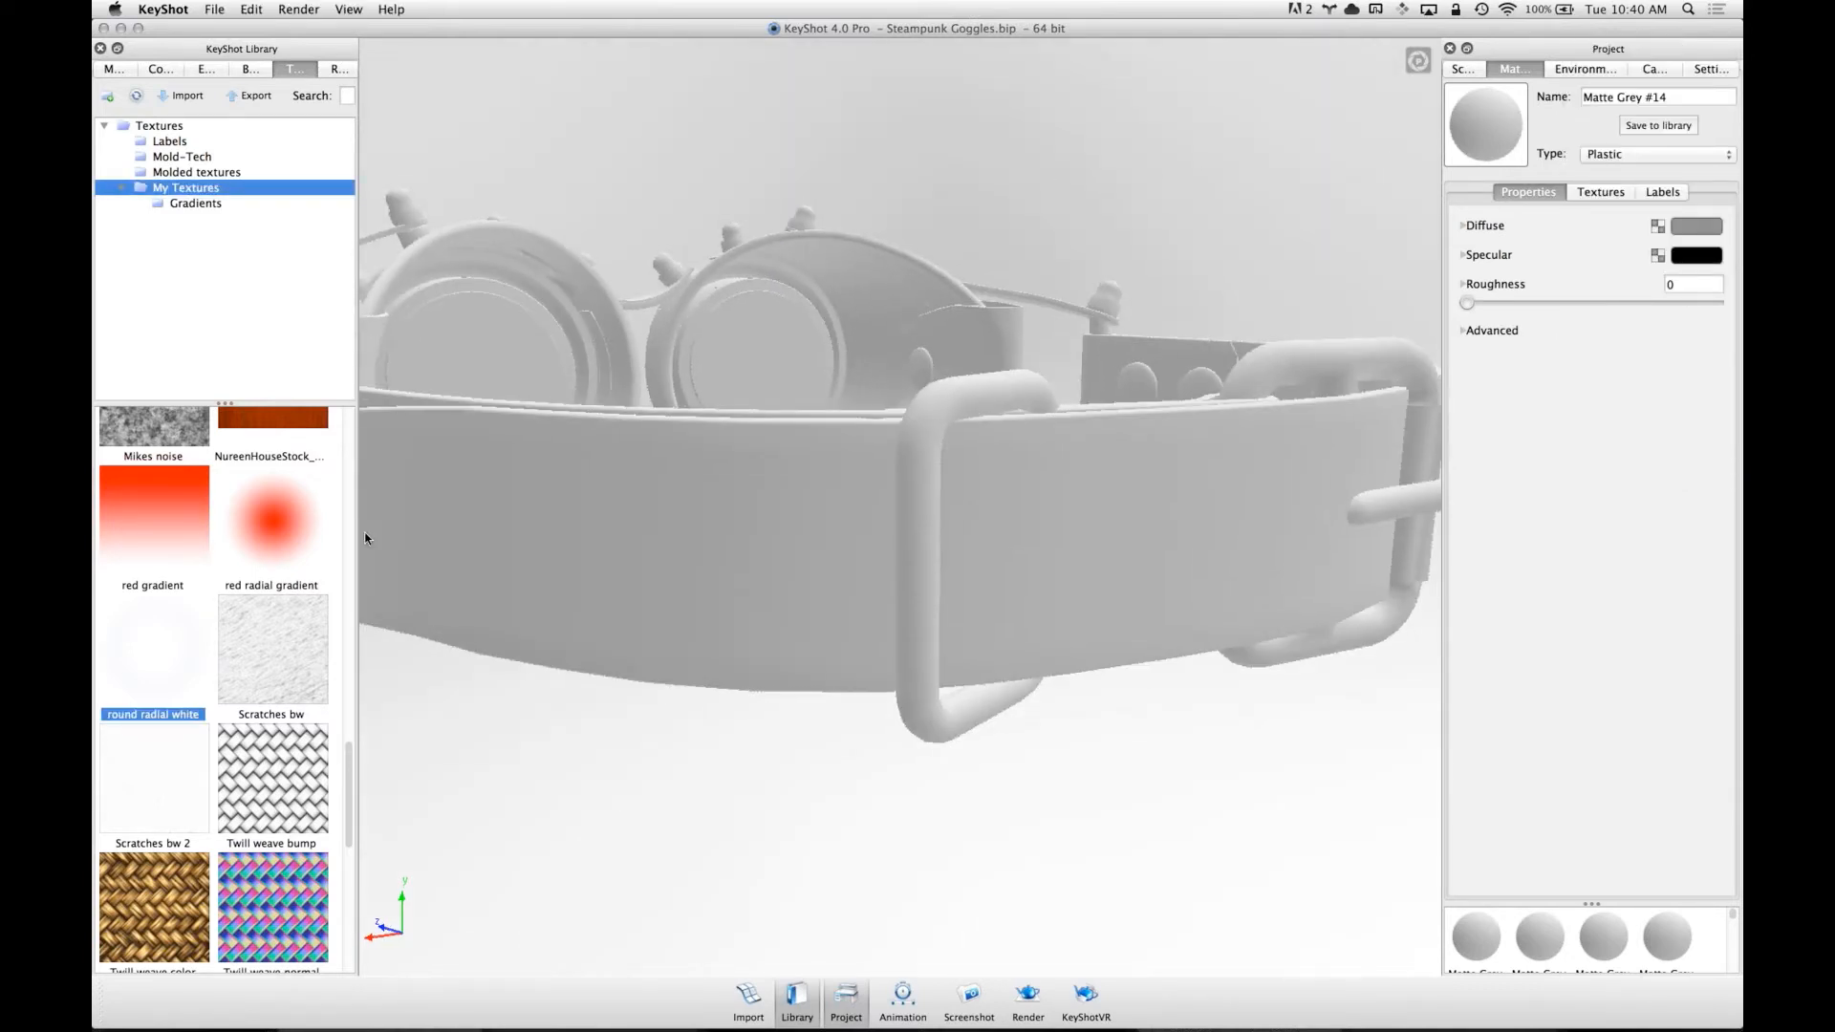
mouse_move(349, 791)
mouse_down()
mouse_move(357, 852)
mouse_move(343, 453)
mouse_move(329, 638)
mouse_move(356, 840)
mouse_up()
scroll(355, 840, down, 5)
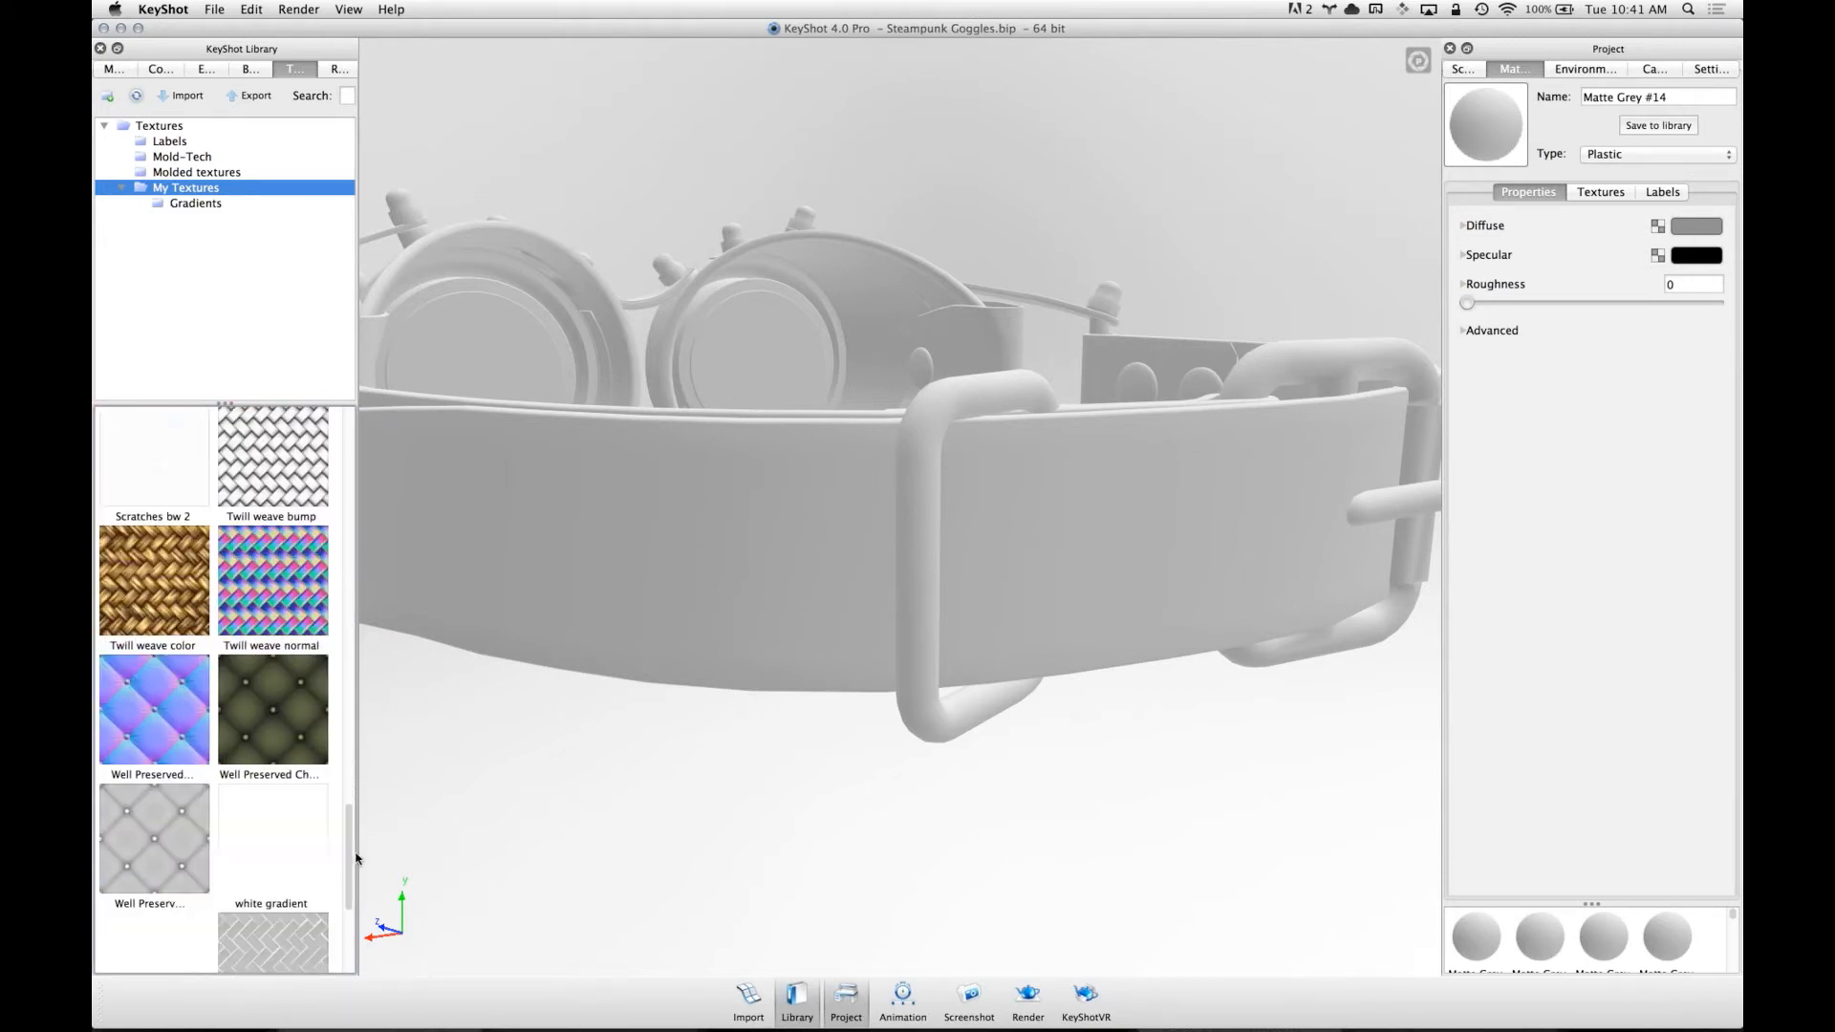
scroll(349, 839, up, 10)
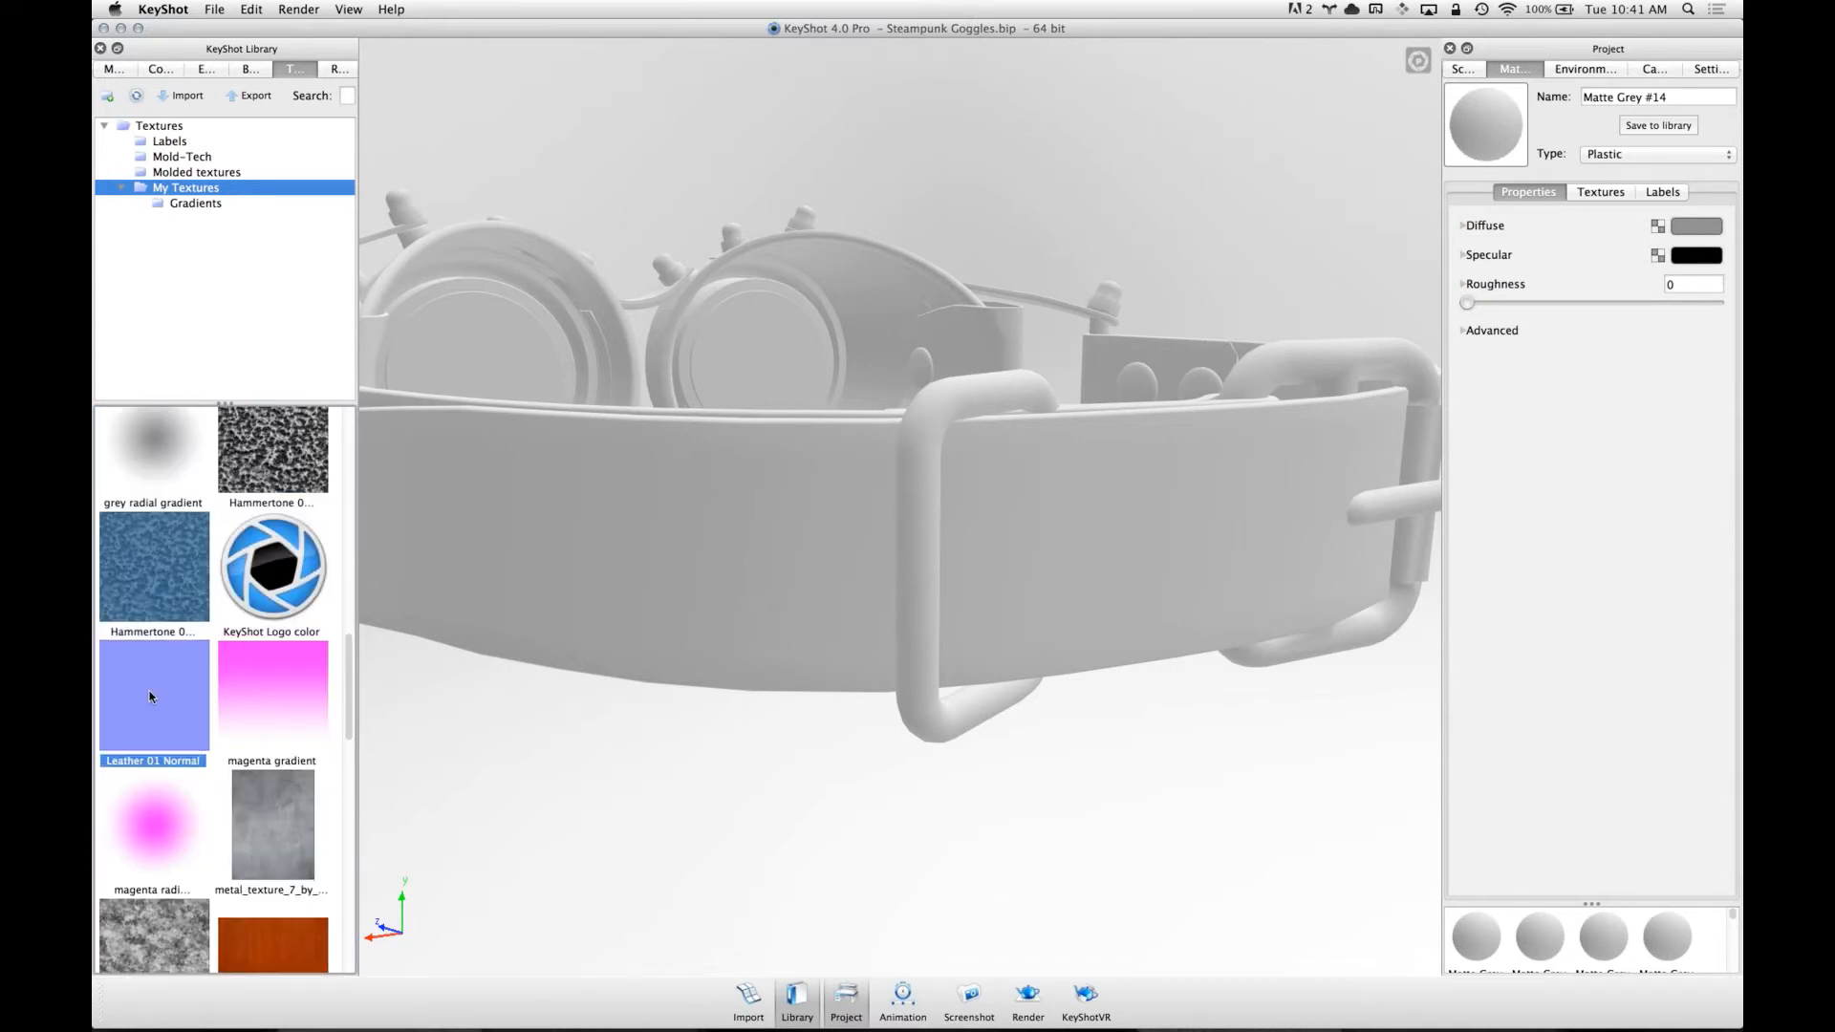
drag(155, 708, 895, 599)
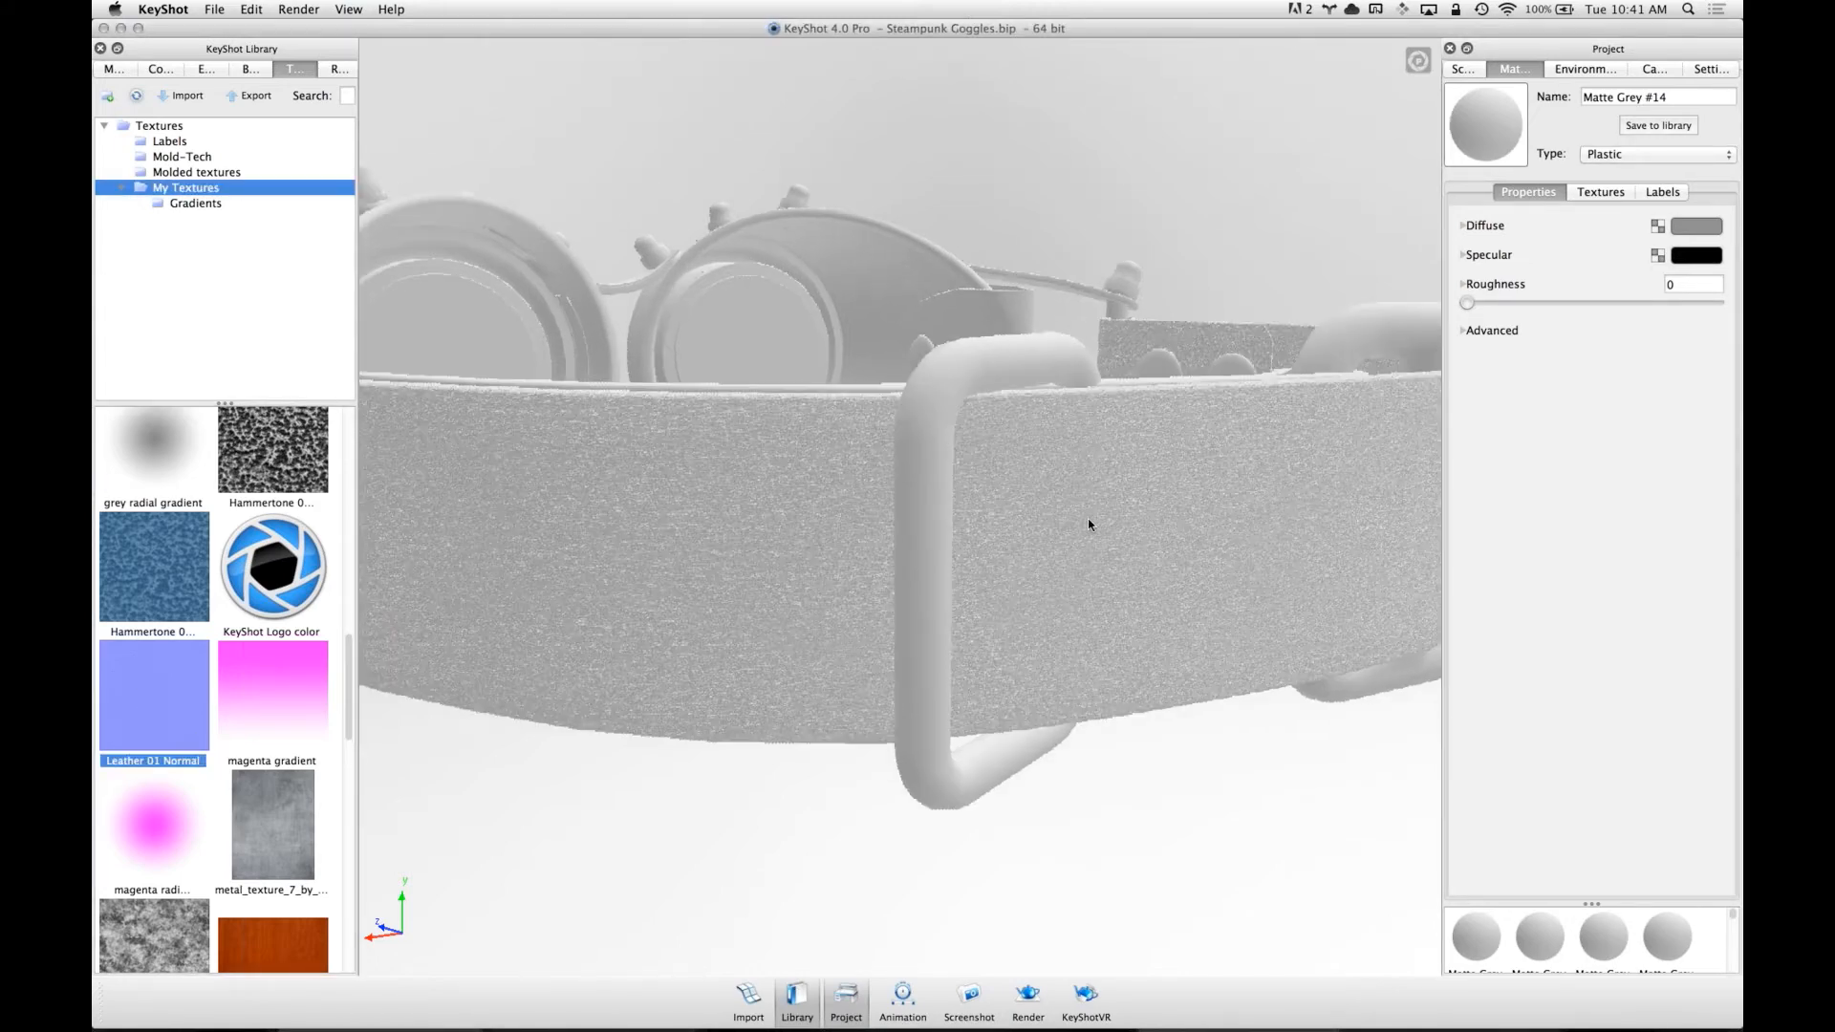
scroll(846, 543, up, 3)
- Try a scale of 2.5 for the strap's leather bump texture and settle on 1.5
click(1601, 192)
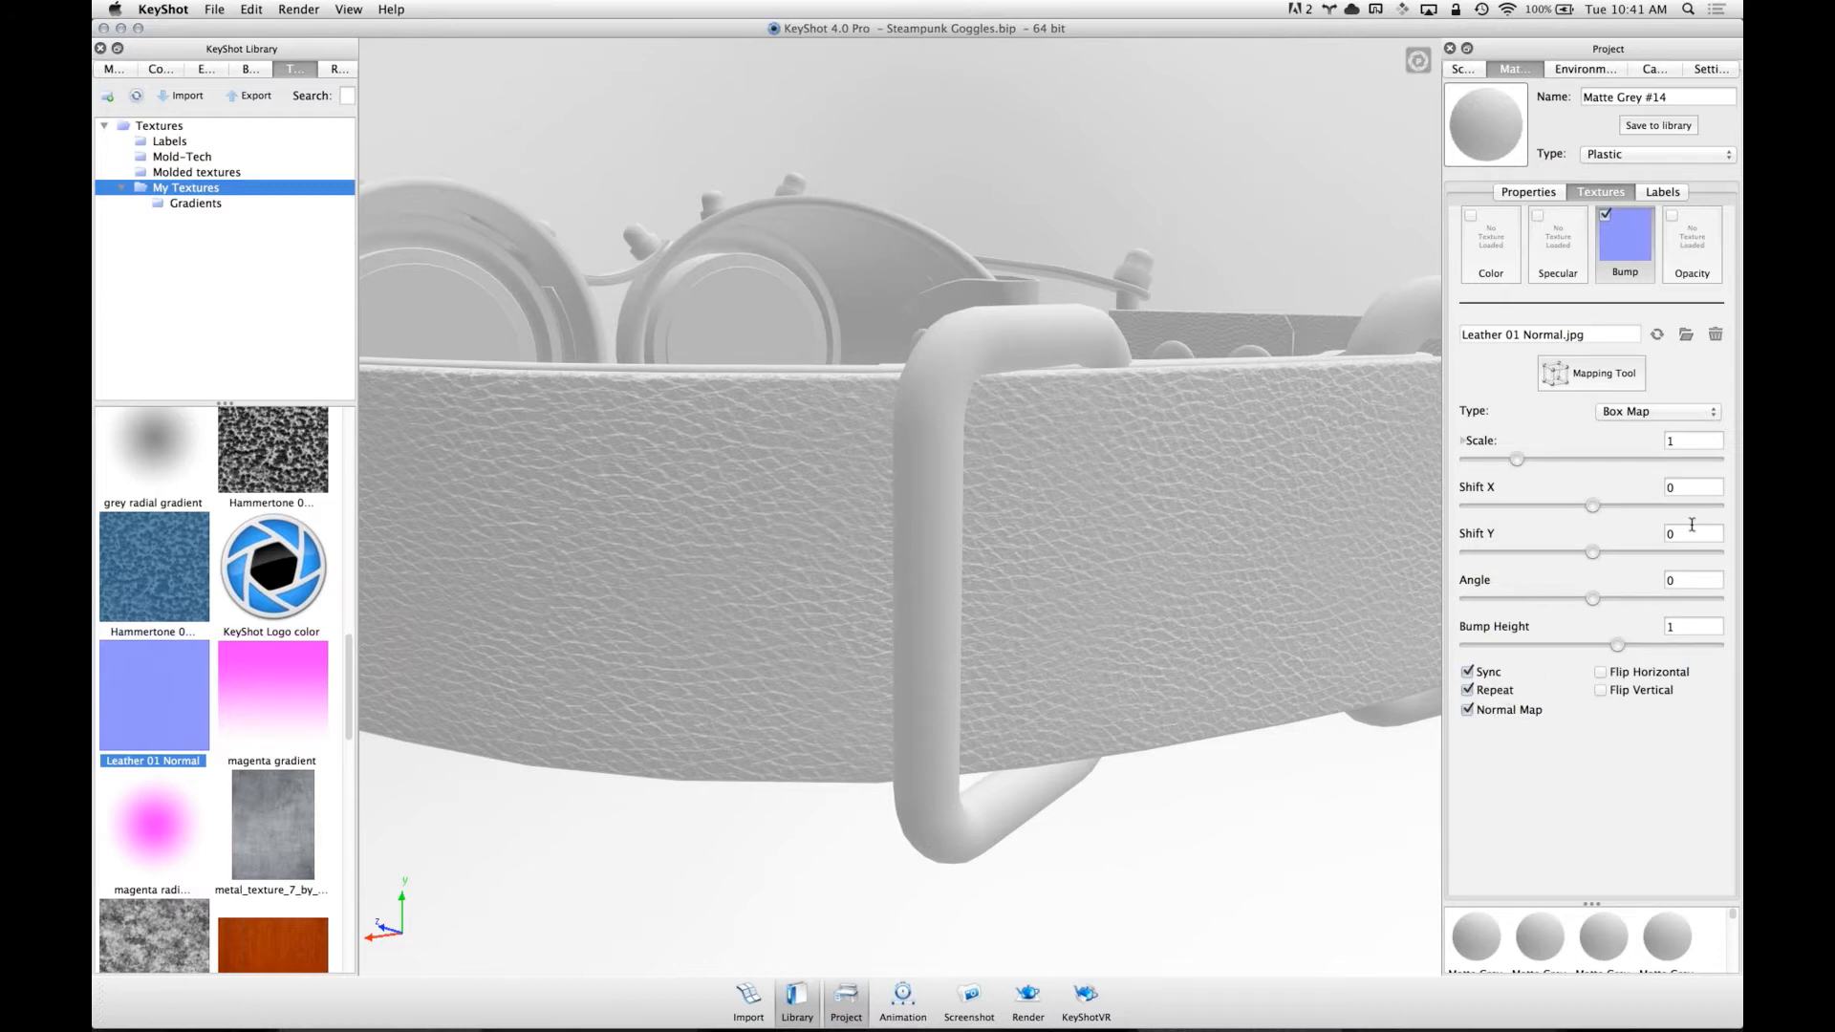
click(1705, 444)
text(2.5)
key(Tab)
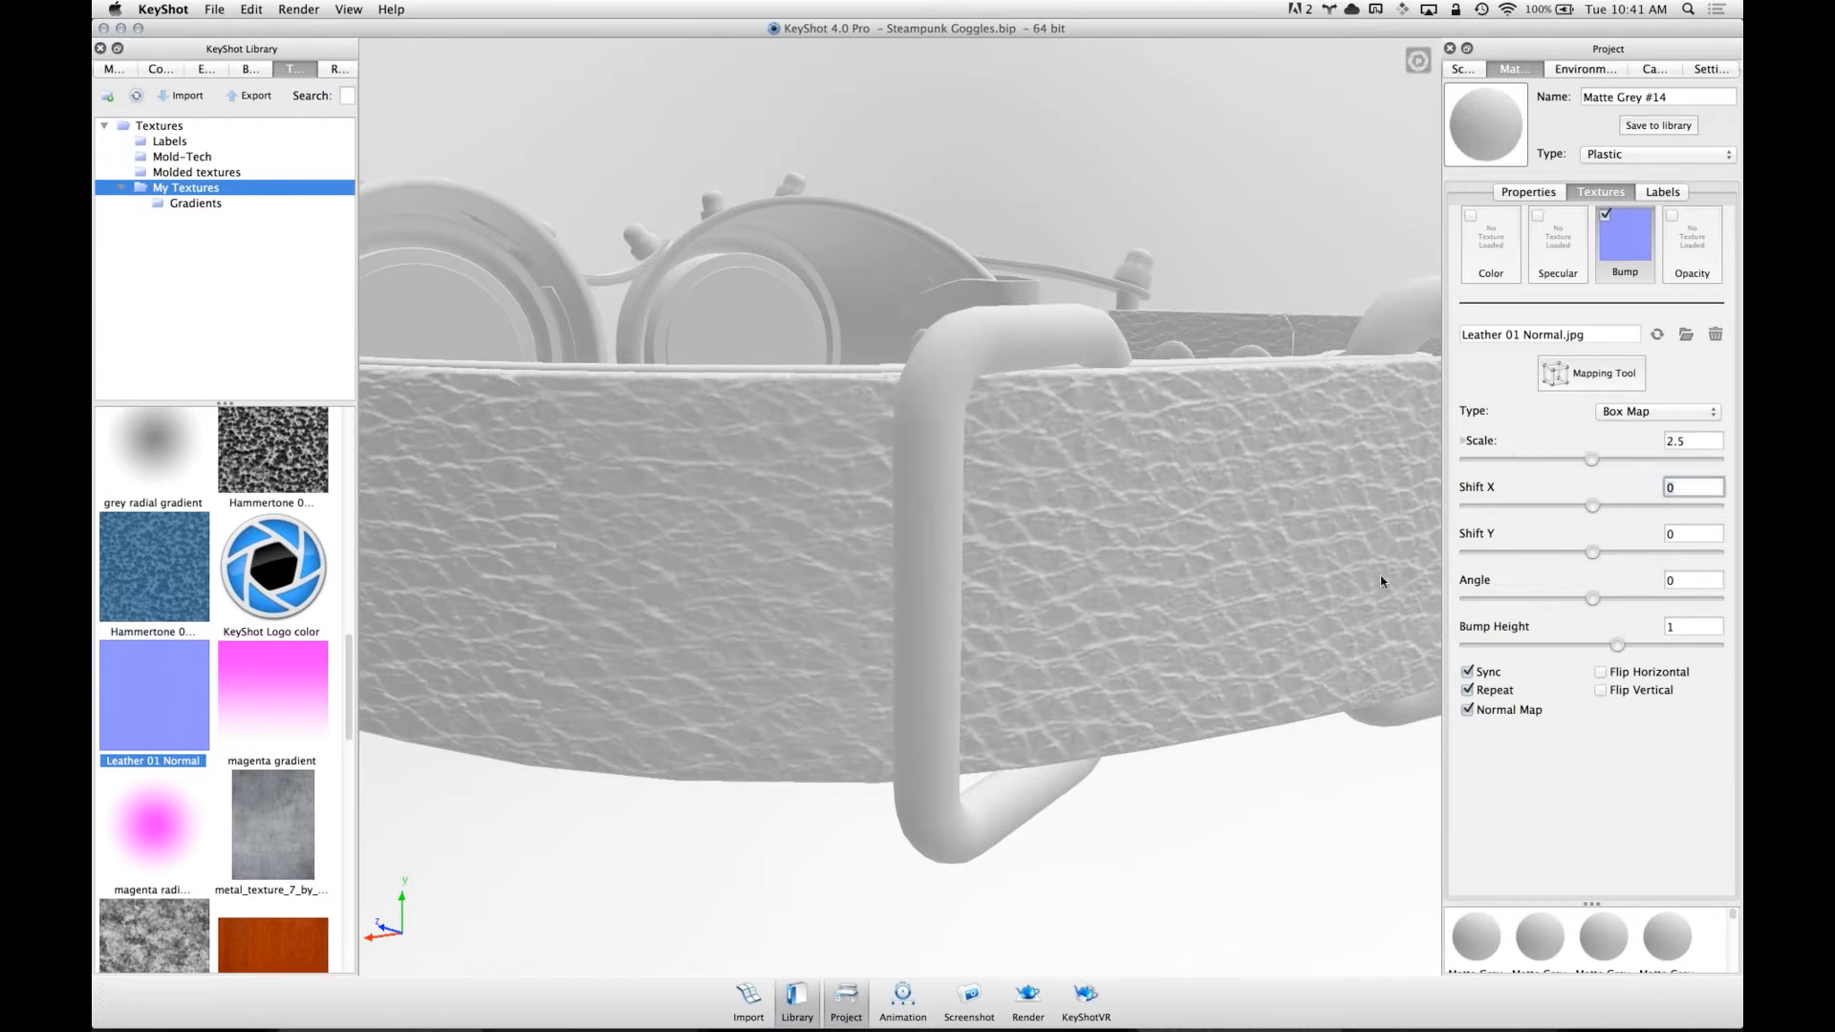
key(shift+Tab)
text(1.5)
key(Tab)
drag(819, 465, 932, 630)
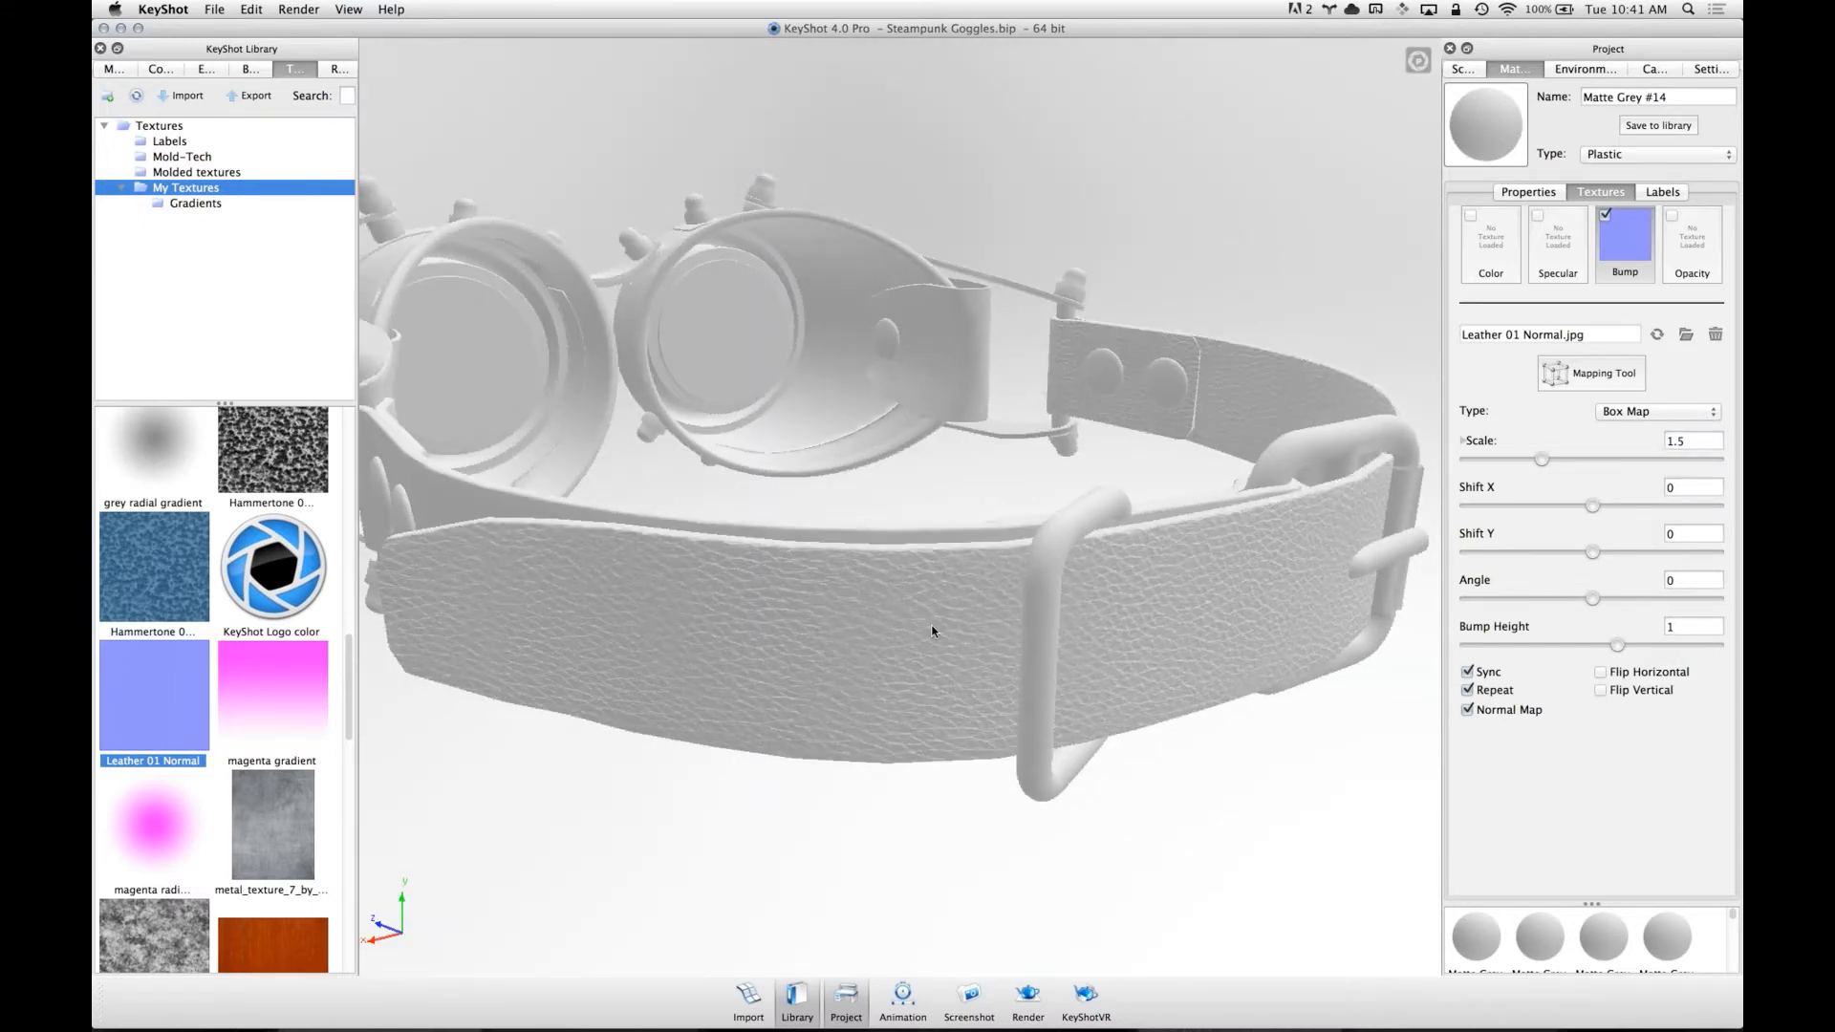
- Set the rear strap material's diffuse color to black
click(1532, 193)
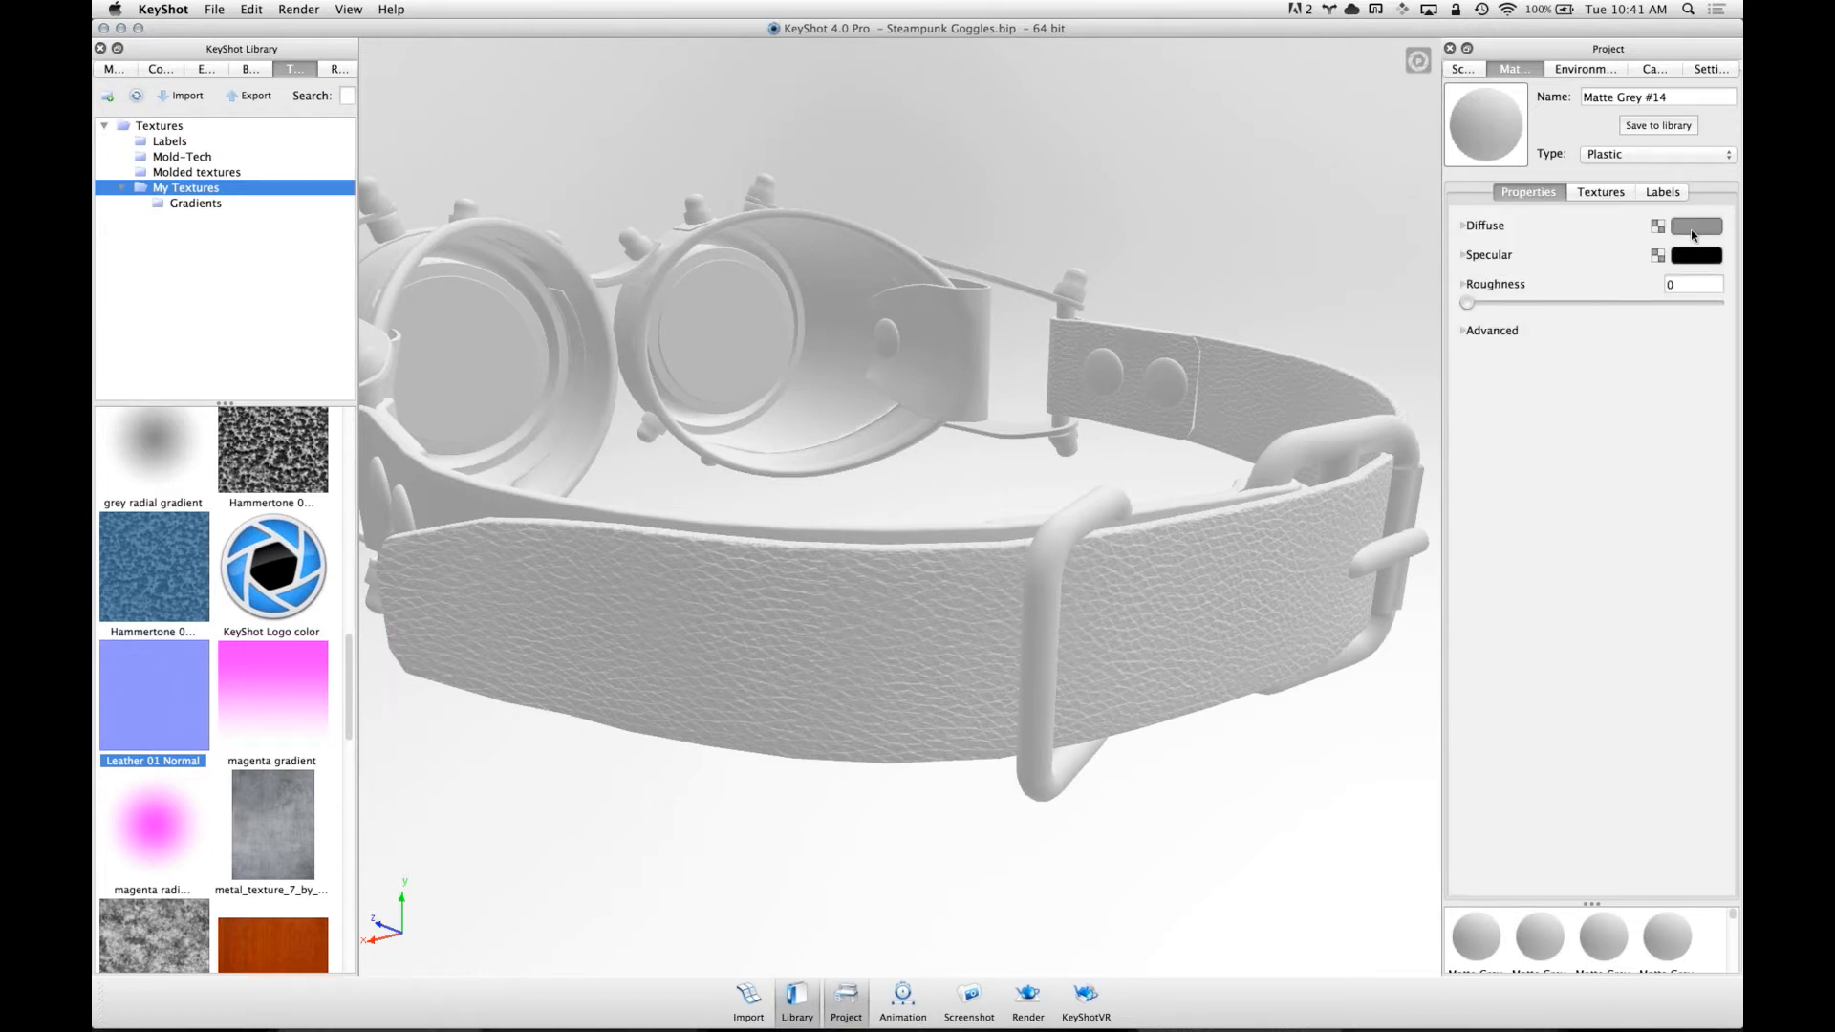
click(1689, 227)
drag(1548, 122, 1573, 140)
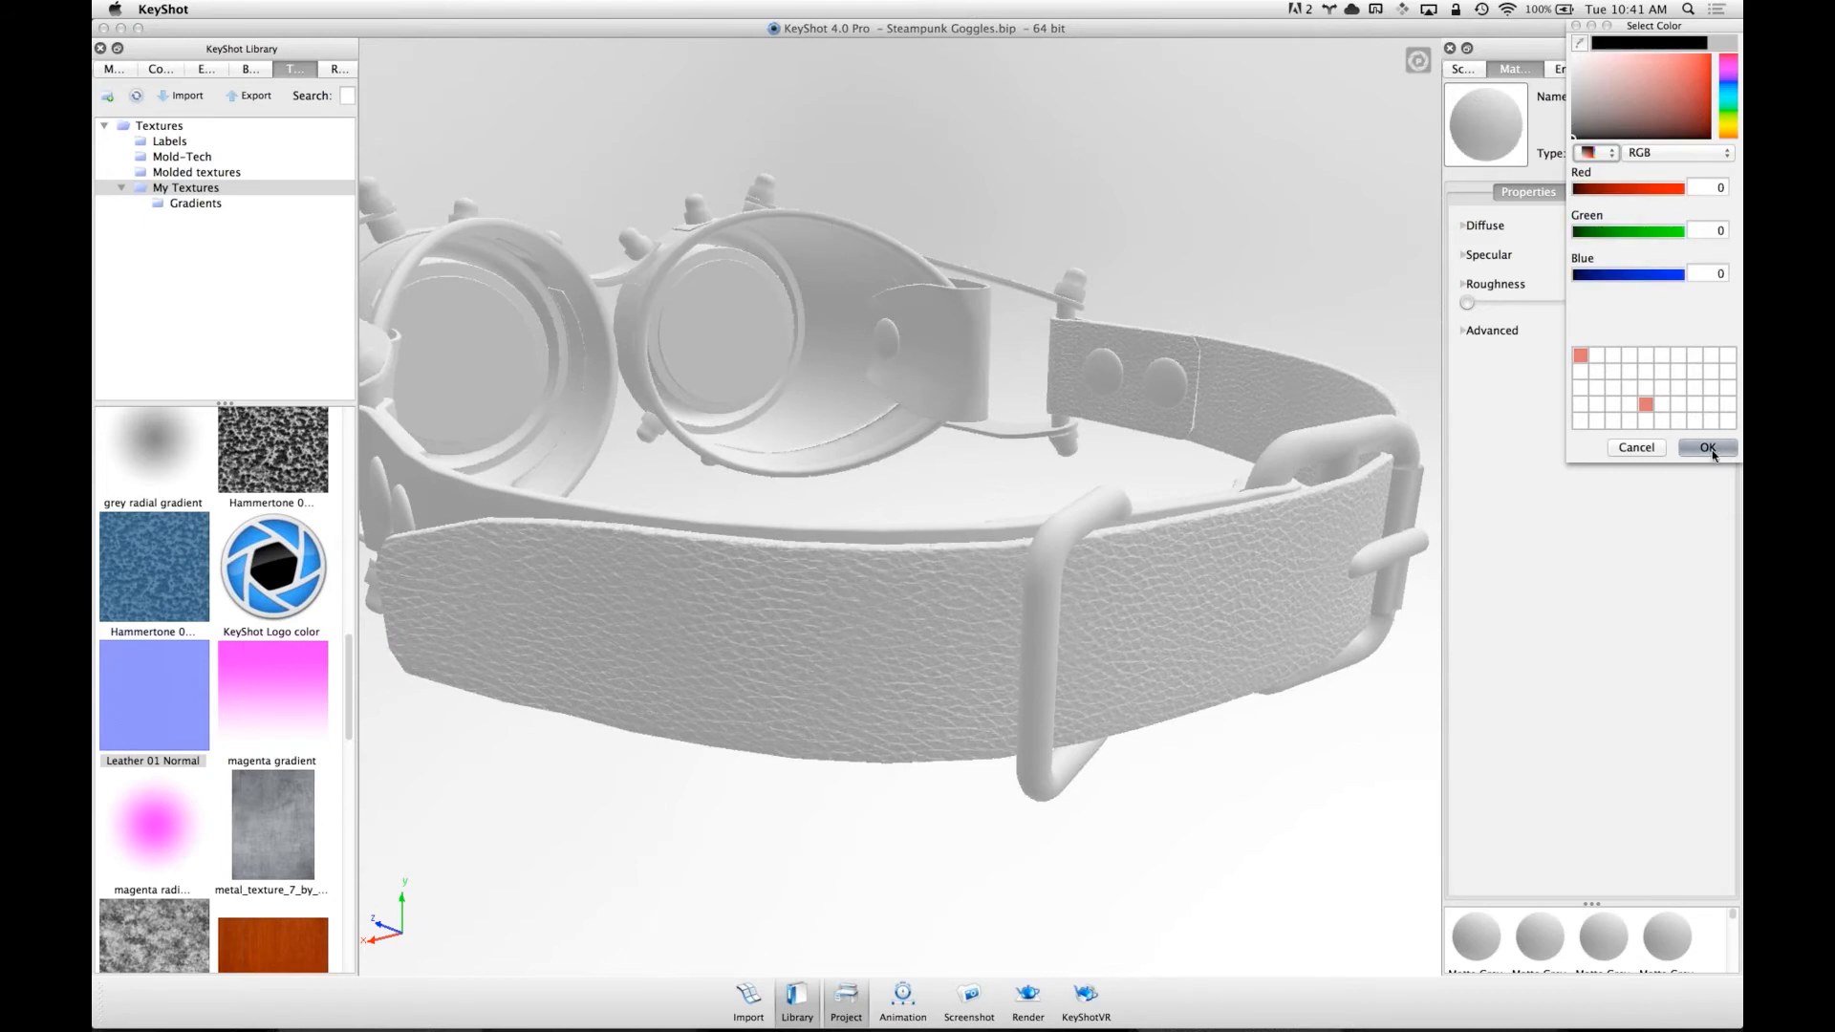
key(Return)
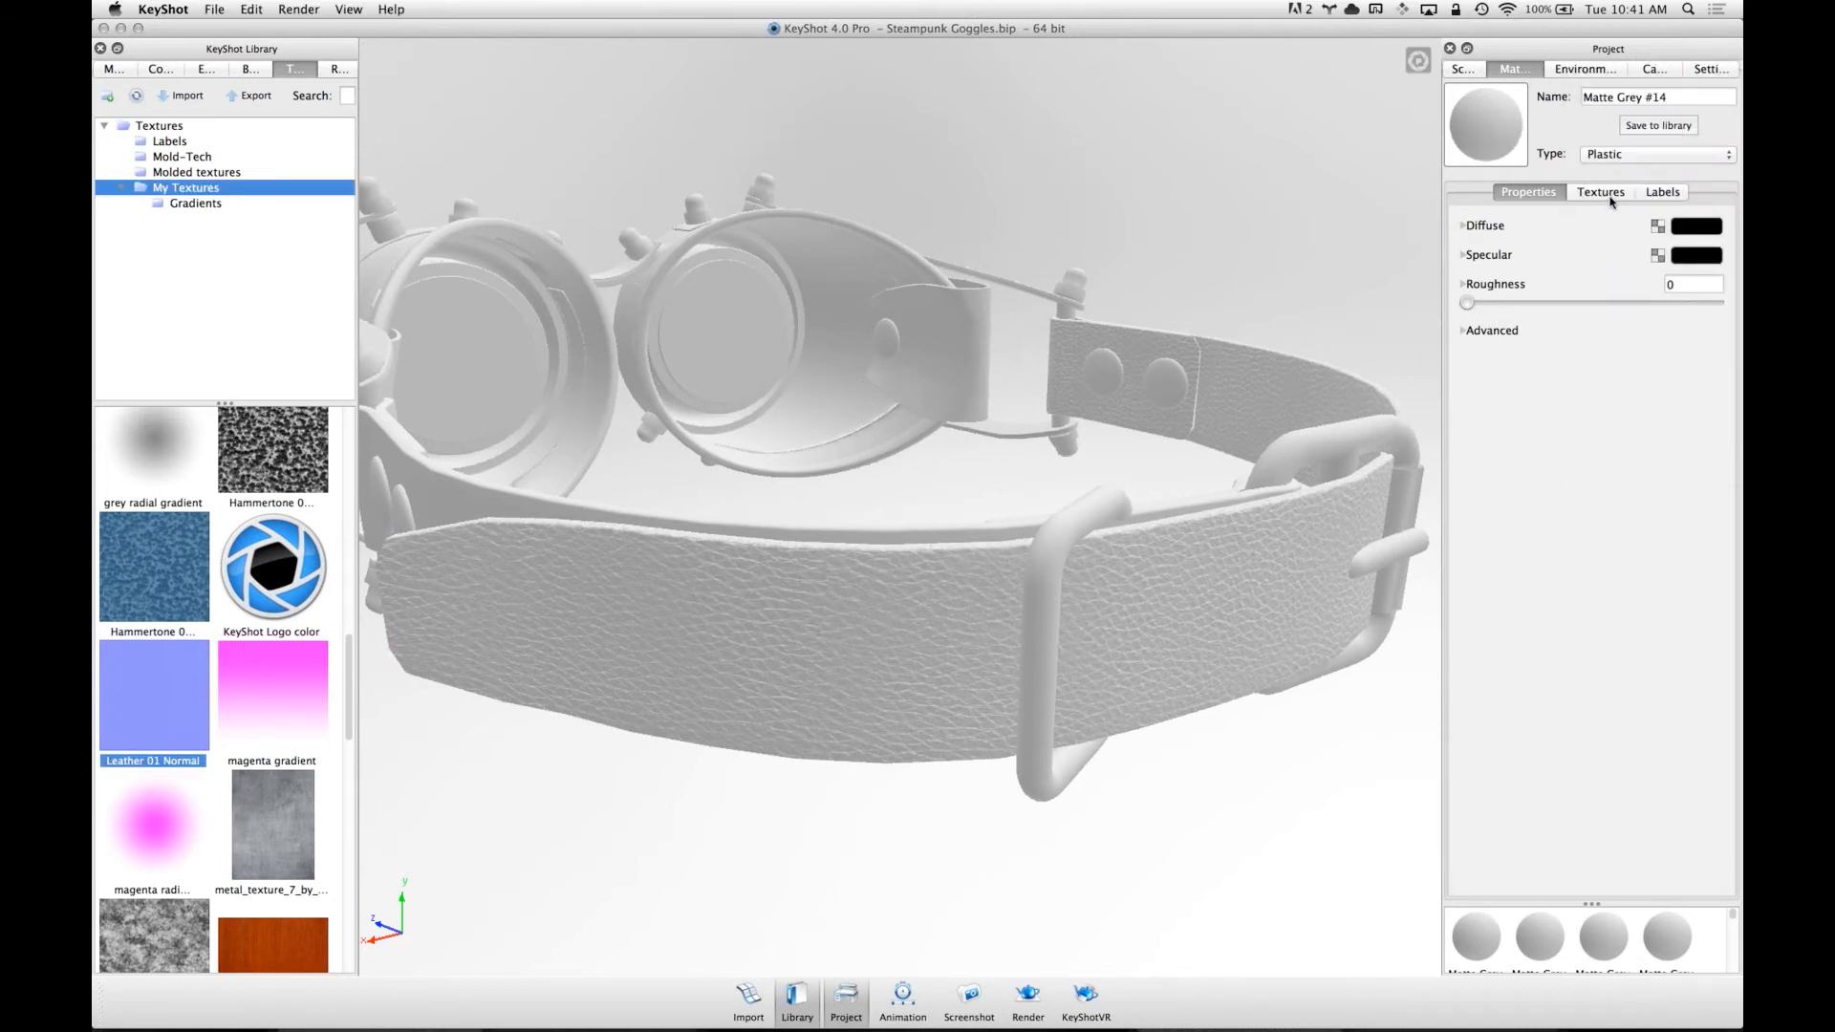
- Set the strap's diffuse color to dark gray (RGB 49) while the leather bump is disabled, and re-enable the bump
click(1576, 195)
click(1605, 215)
click(1528, 193)
click(1697, 229)
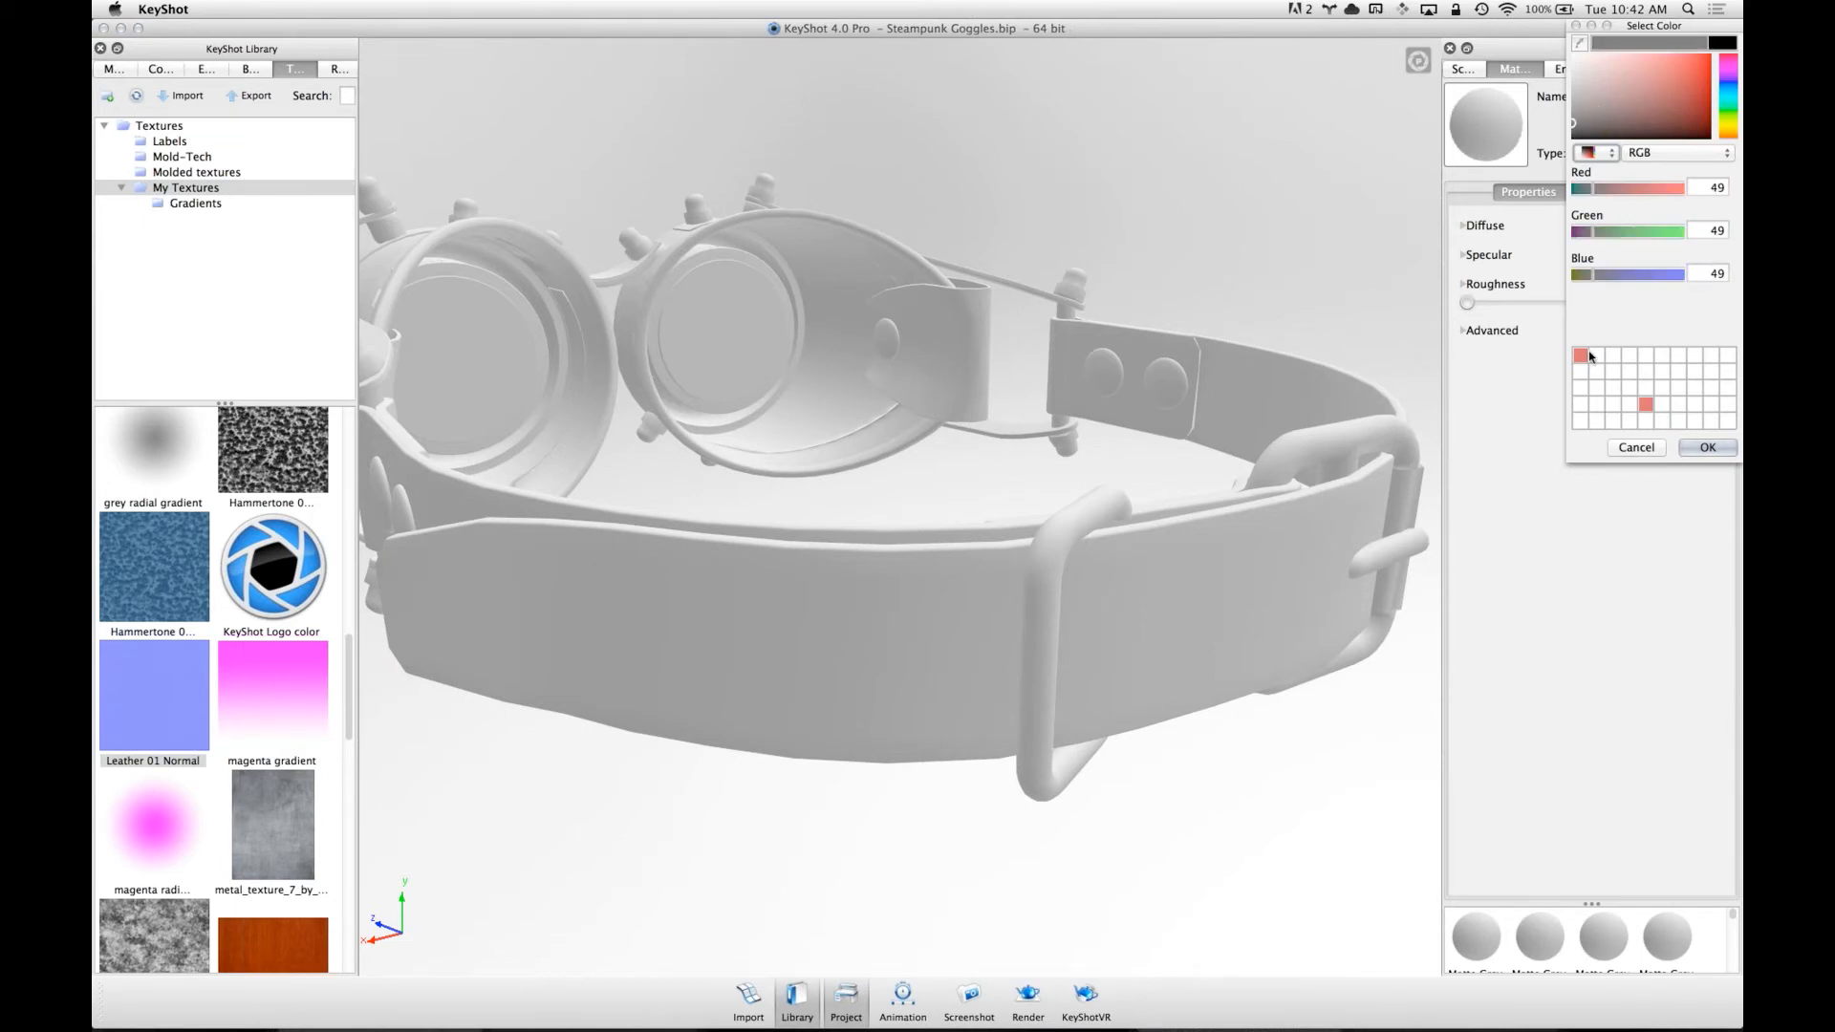
click(1707, 448)
click(1602, 195)
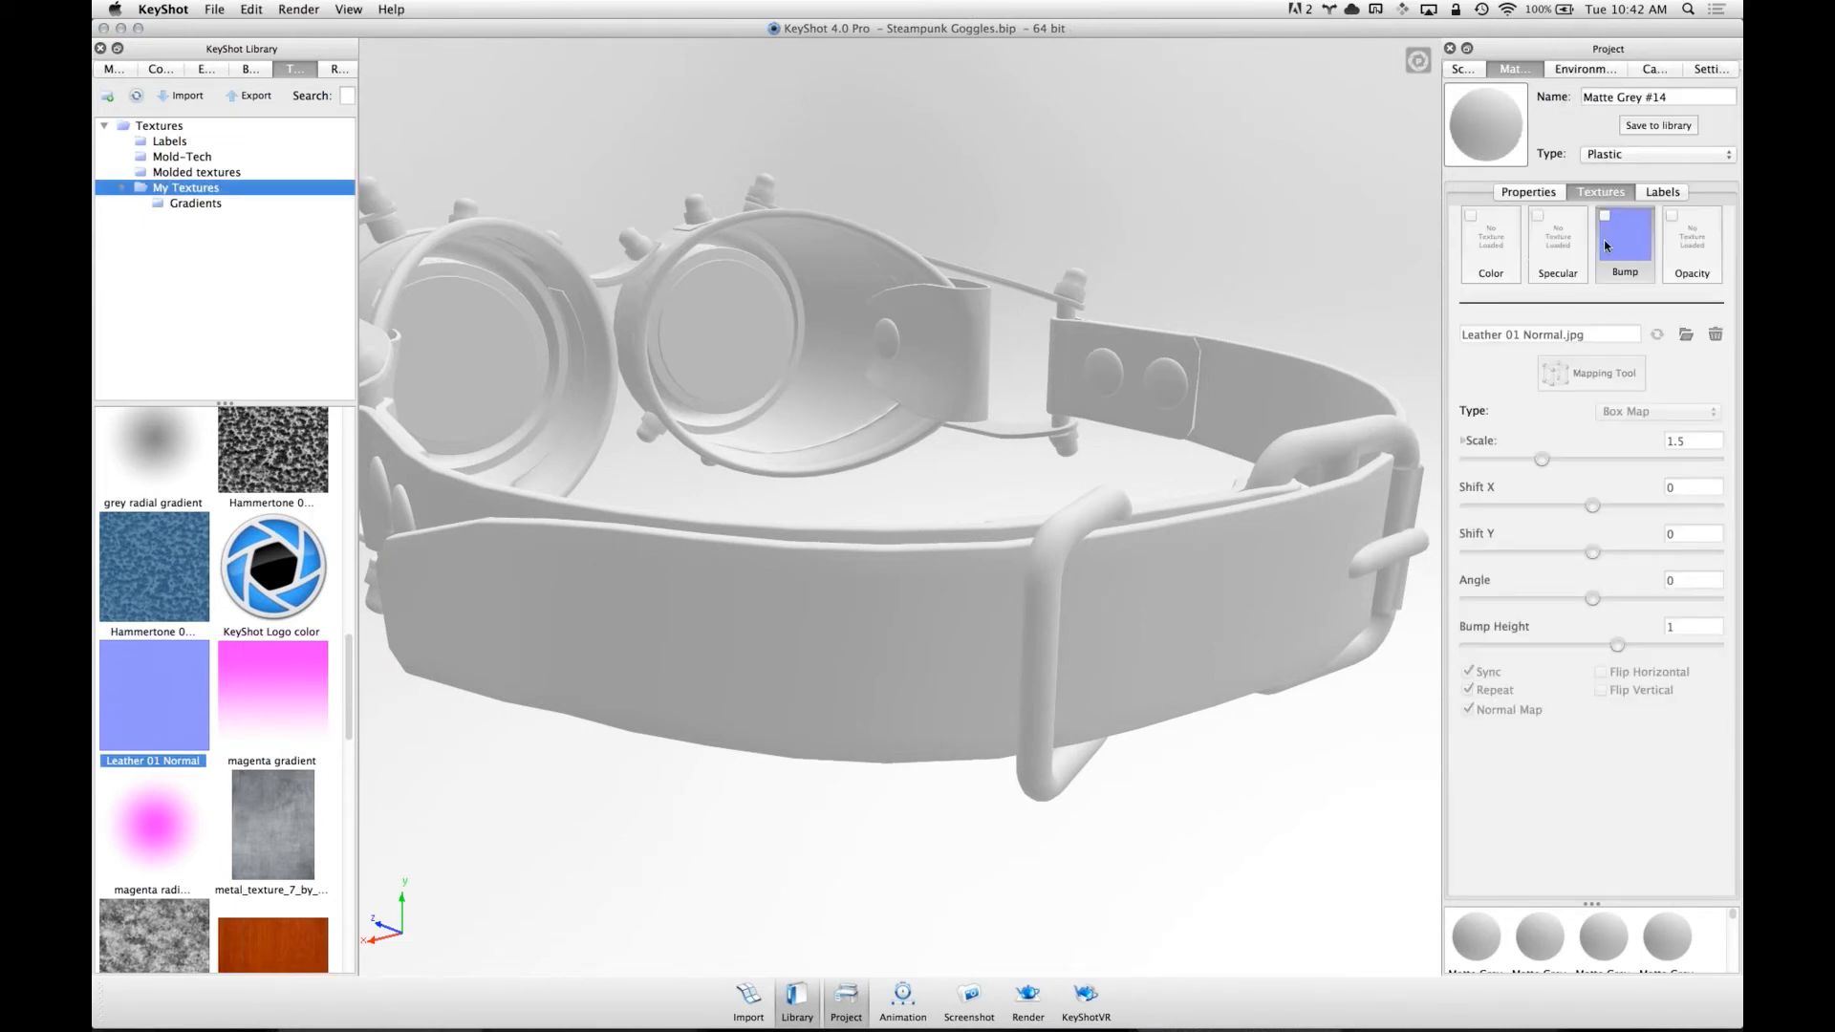
click(1606, 216)
- Add the Leather 01 Normal texture to the rear strap material as its color texture
drag(1082, 447, 1028, 567)
scroll(901, 532, up, 10)
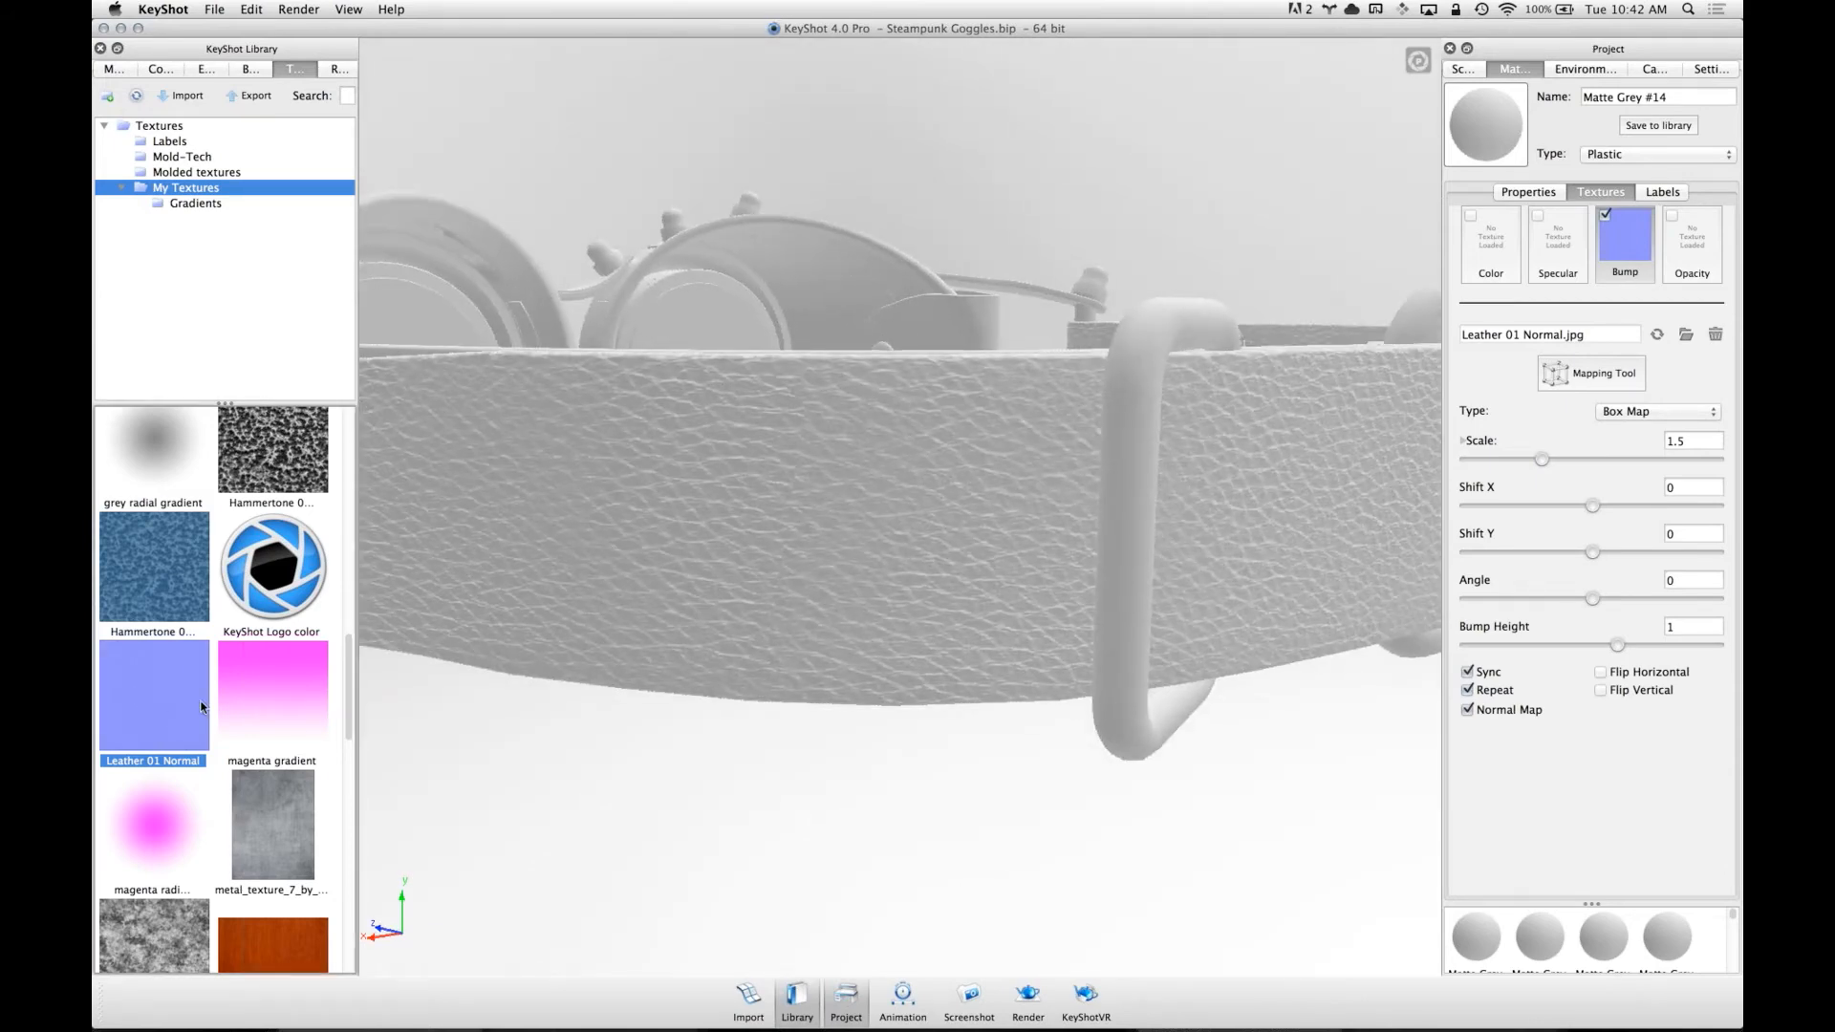
drag(202, 707, 1488, 240)
drag(841, 449, 931, 628)
- Enable Blend with Color for the strap's diffuse texture and set the blend color to a near-black gray
click(1519, 193)
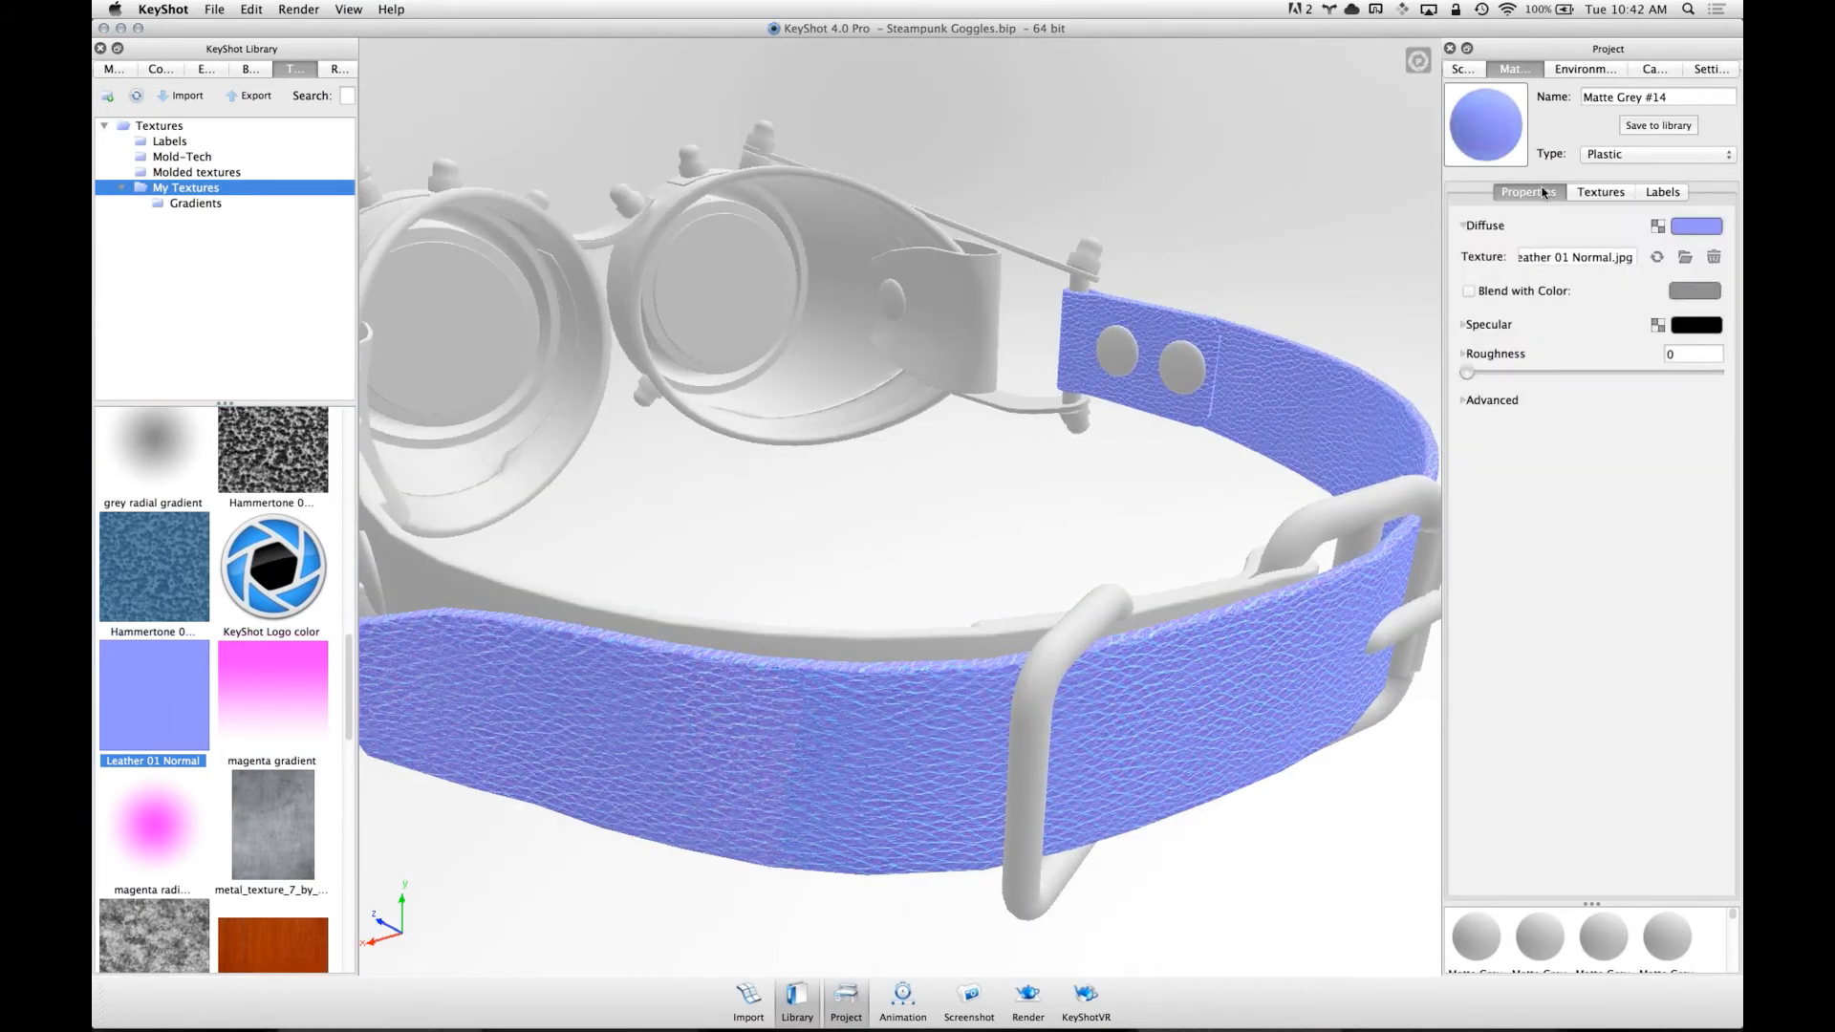
click(1469, 290)
click(1694, 291)
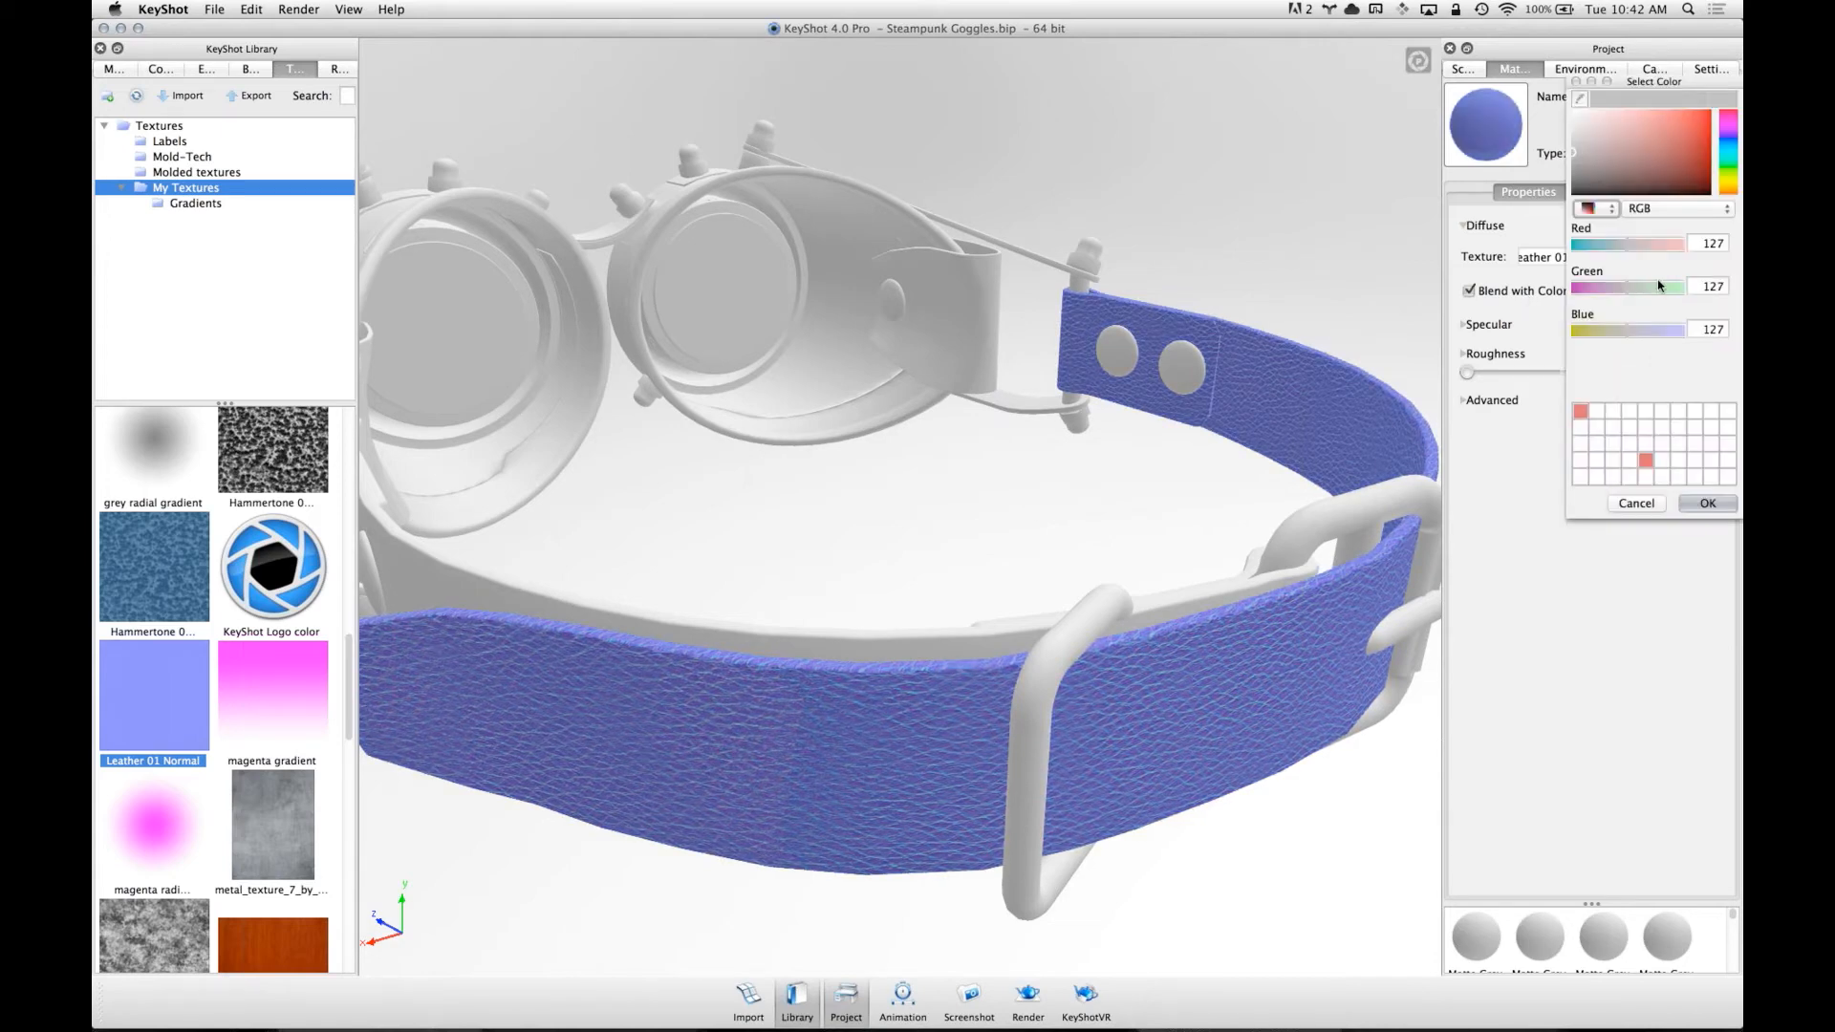
mouse_move(1587, 181)
mouse_down()
mouse_move(1505, 182)
mouse_move(1729, 182)
mouse_move(1562, 186)
mouse_up()
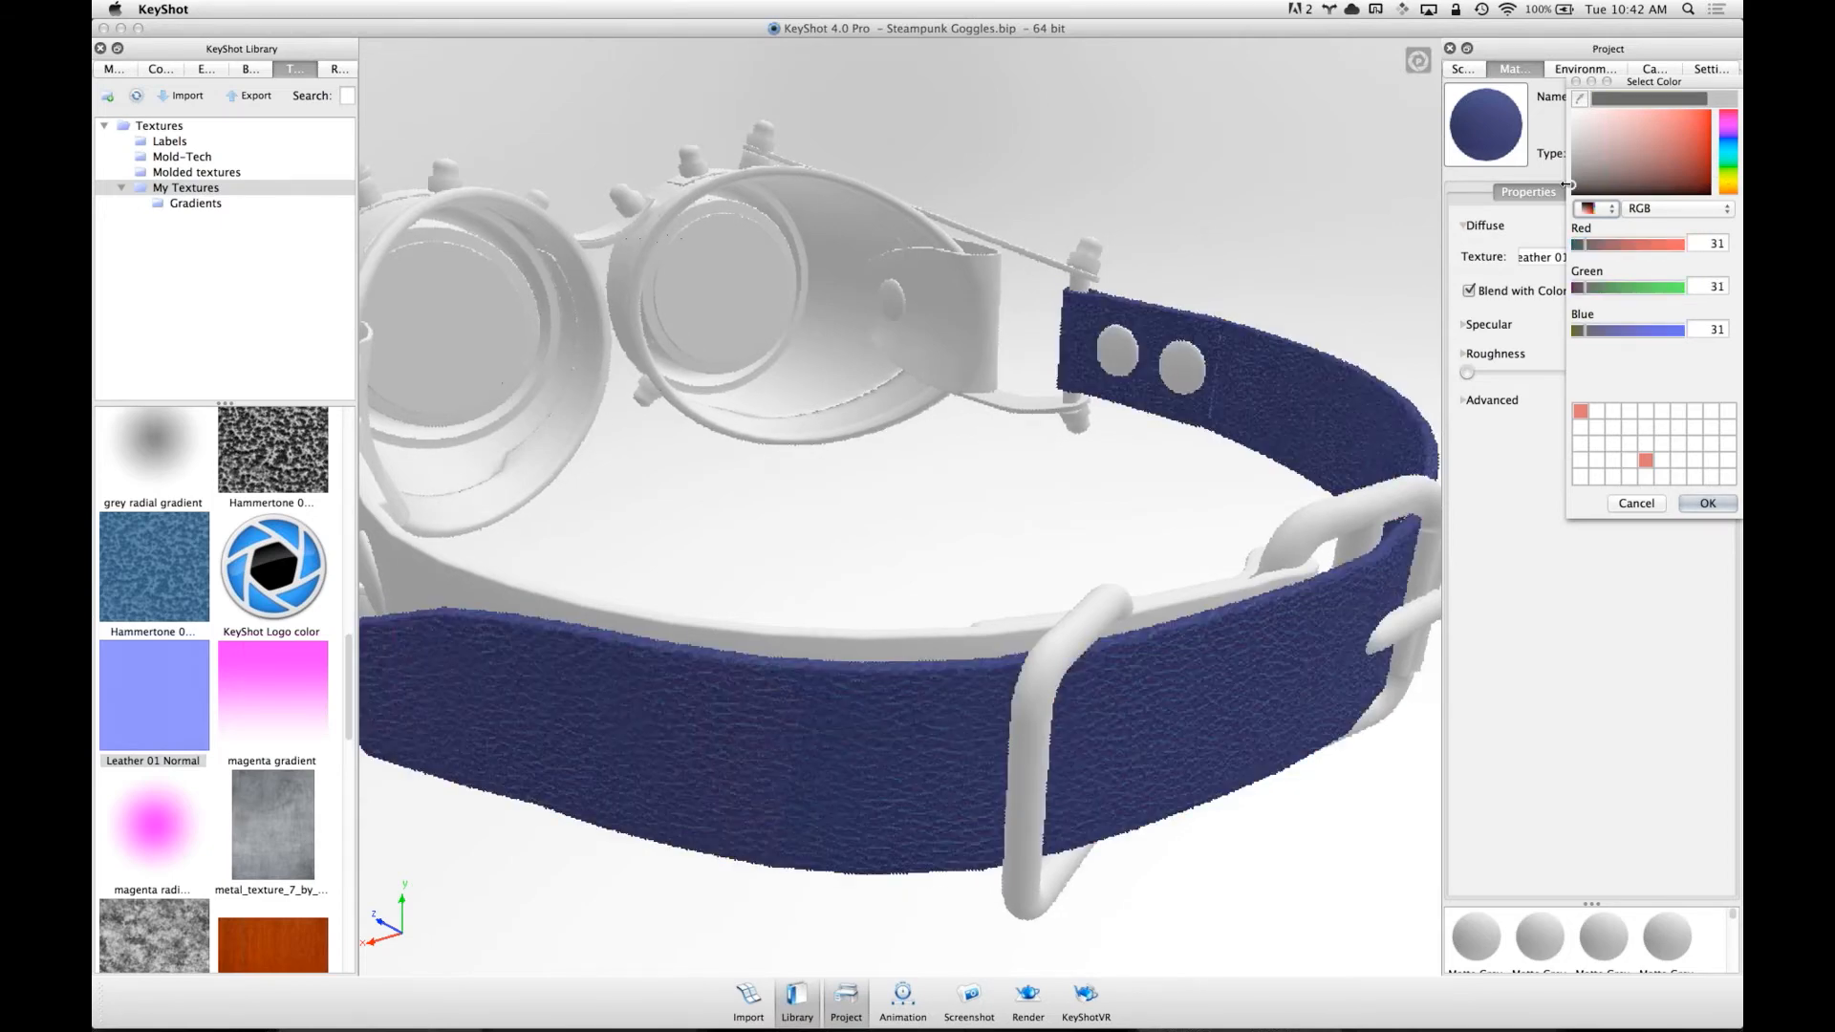
drag(1562, 186, 1562, 190)
click(1708, 503)
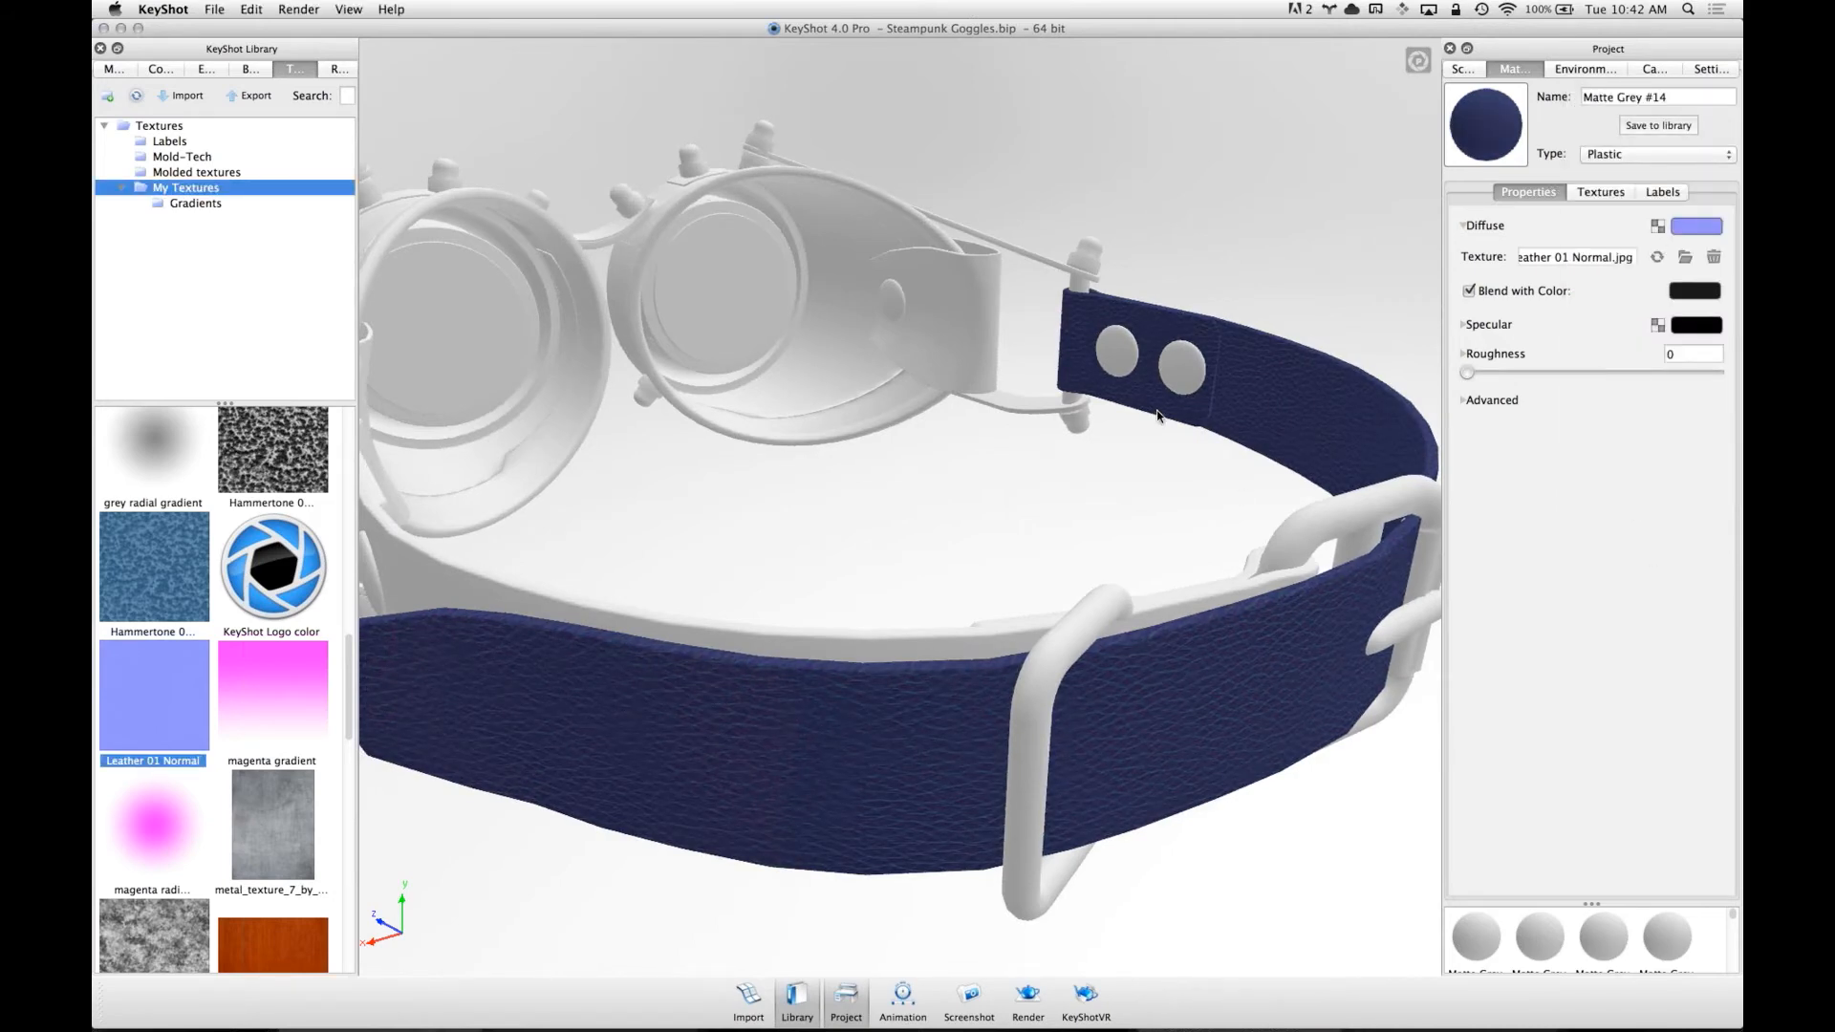
- Copy the rear strap's leather material onto the remaining strap pieces leading to the front of the goggles
drag(942, 422, 919, 551)
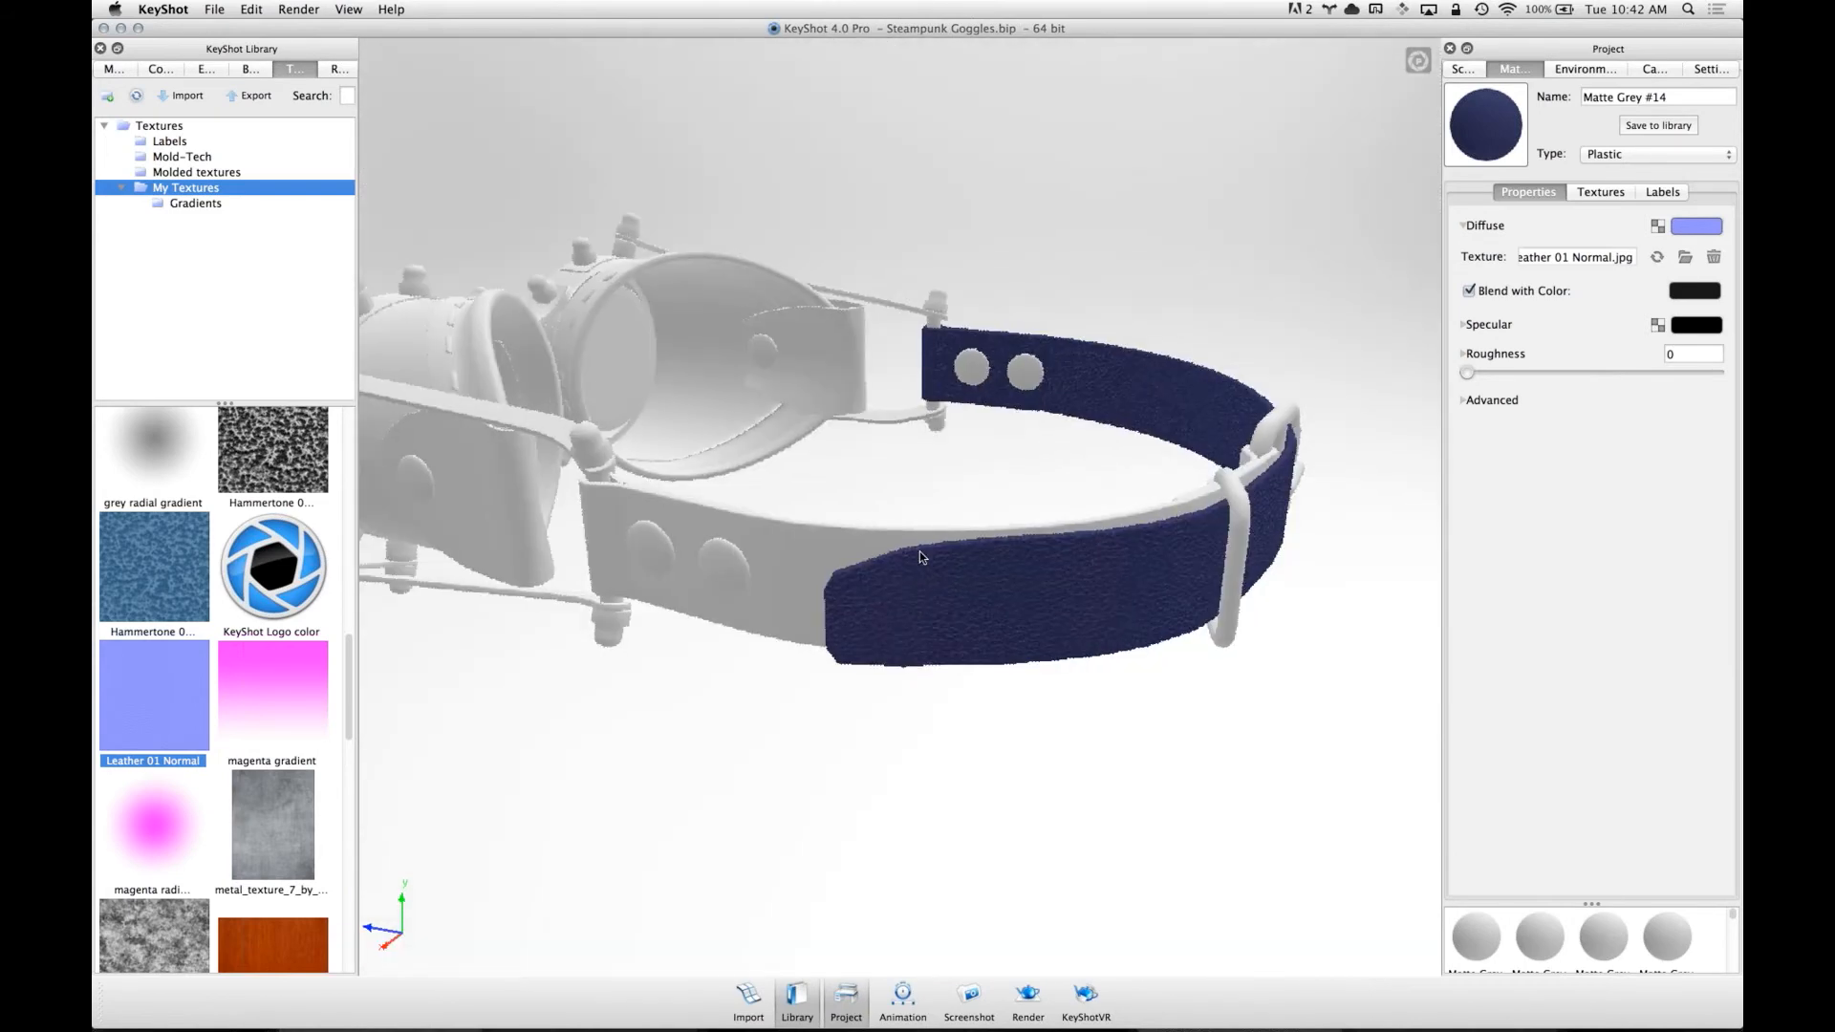
scroll(915, 617, up, 5)
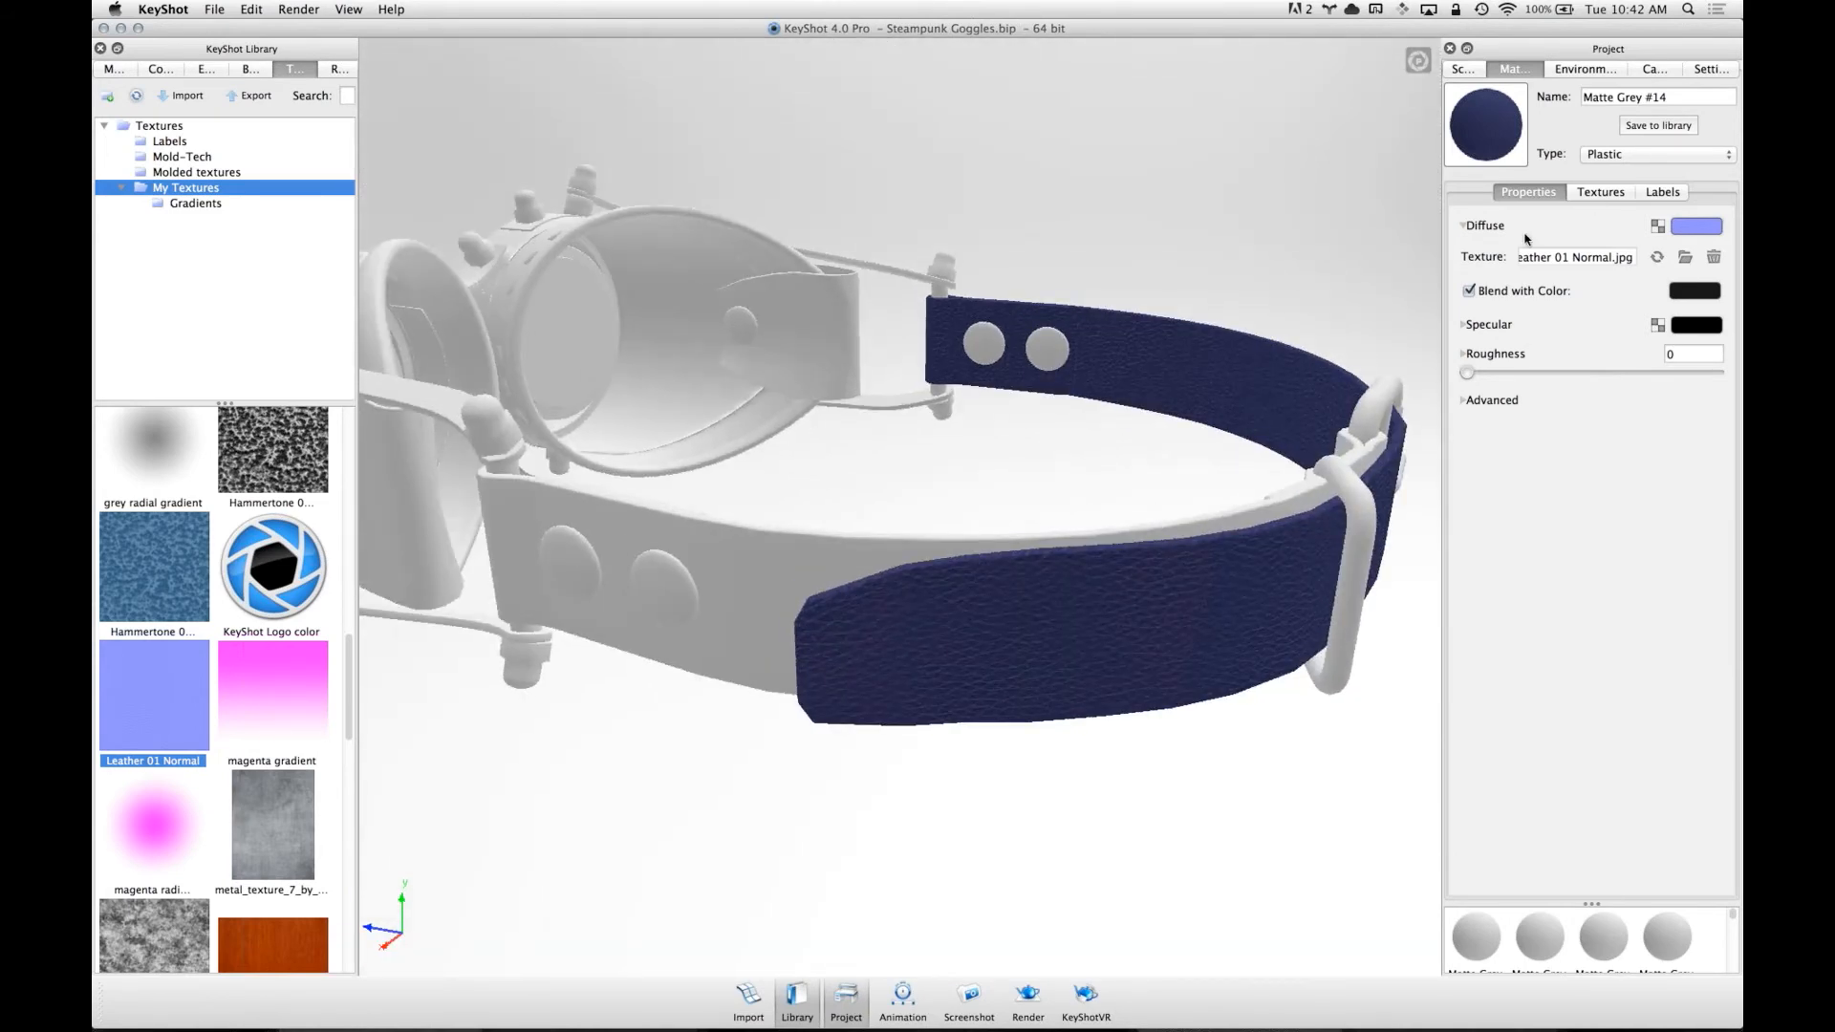
click(1592, 193)
drag(1117, 645, 867, 614)
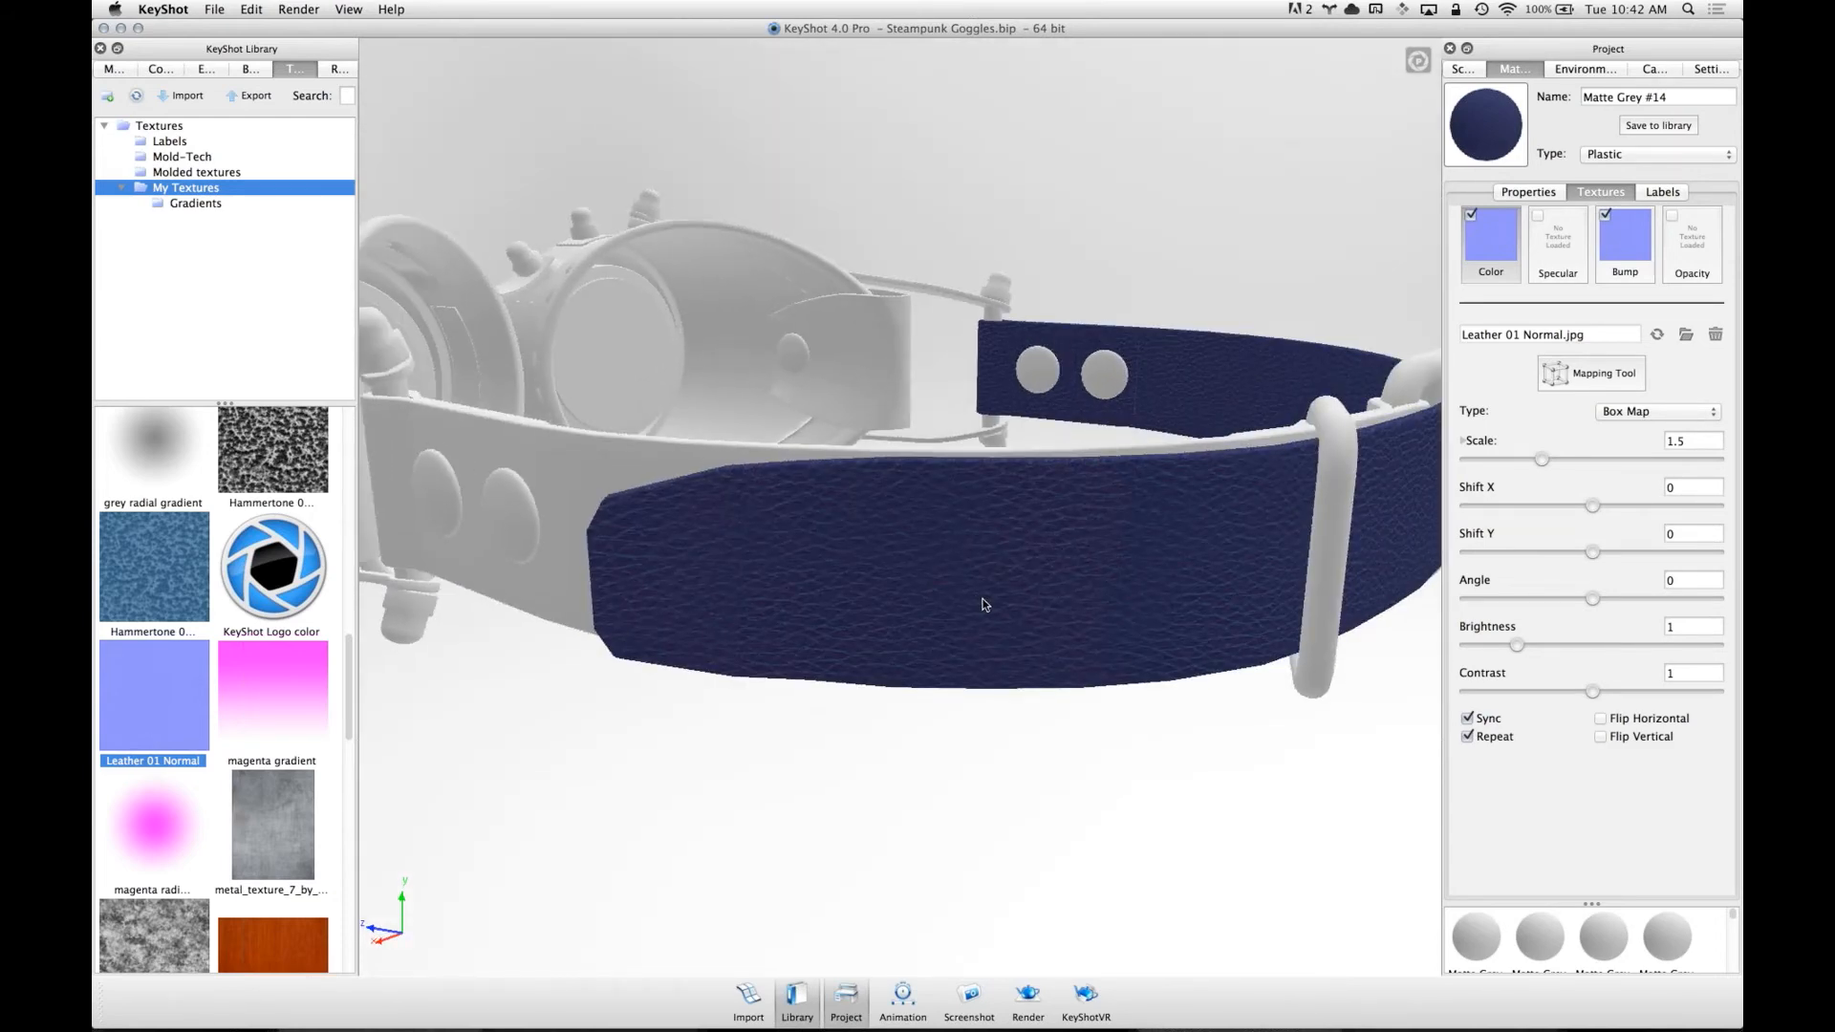
drag(1059, 598, 1124, 549)
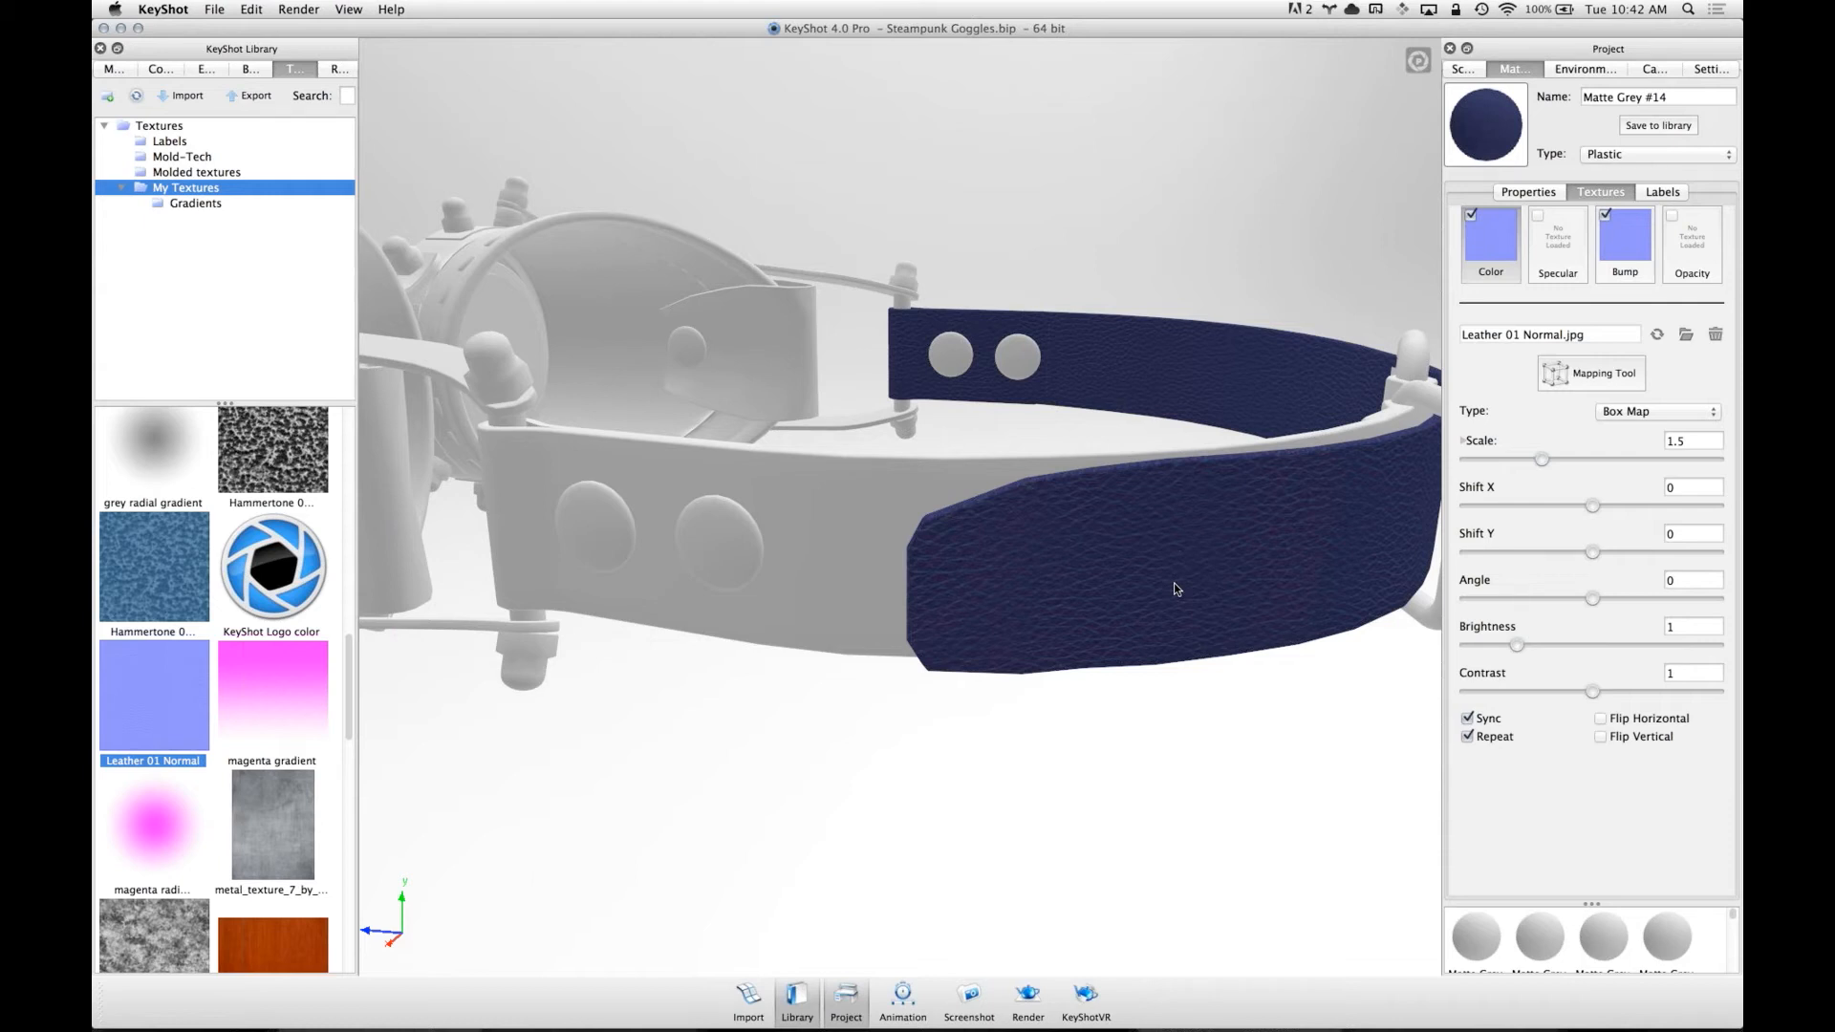
shift+right_click(839, 497)
drag(1126, 526, 823, 466)
drag(637, 468, 759, 524)
drag(1049, 656, 802, 385)
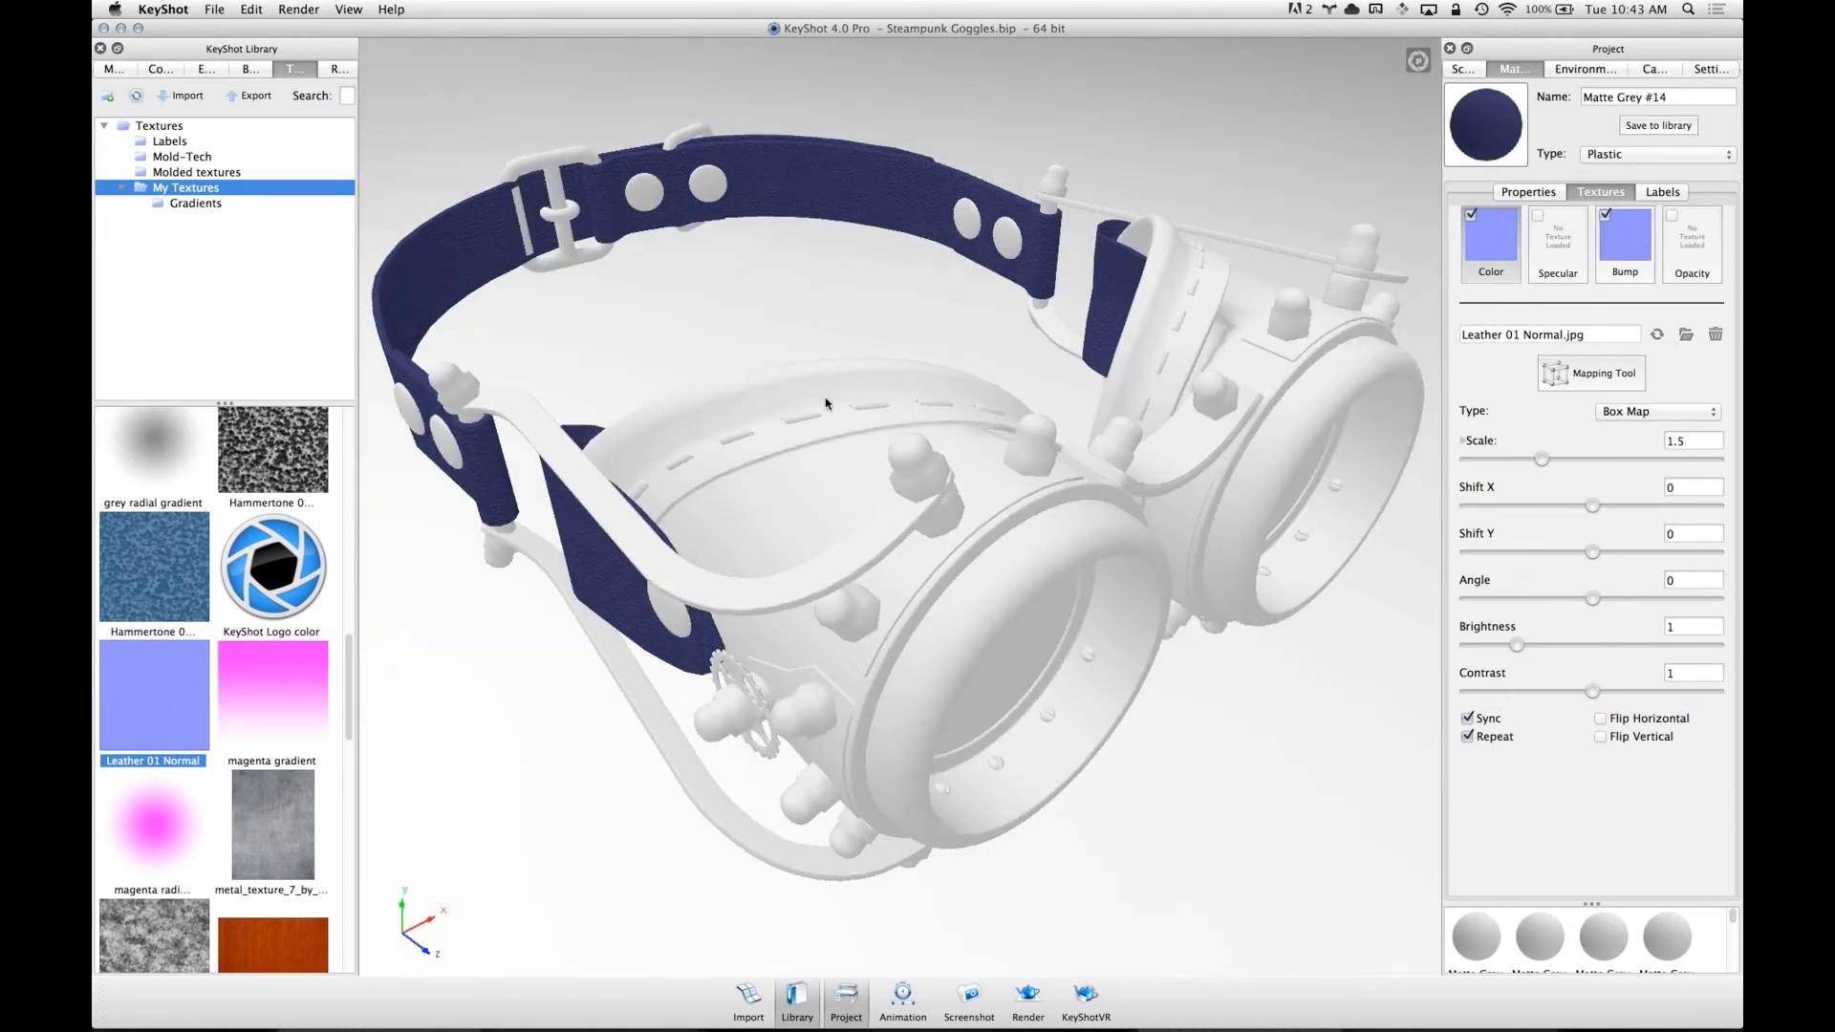
- Search the material library for "rubb" and apply the Rubber material to the goggles' eye cups
click(121, 68)
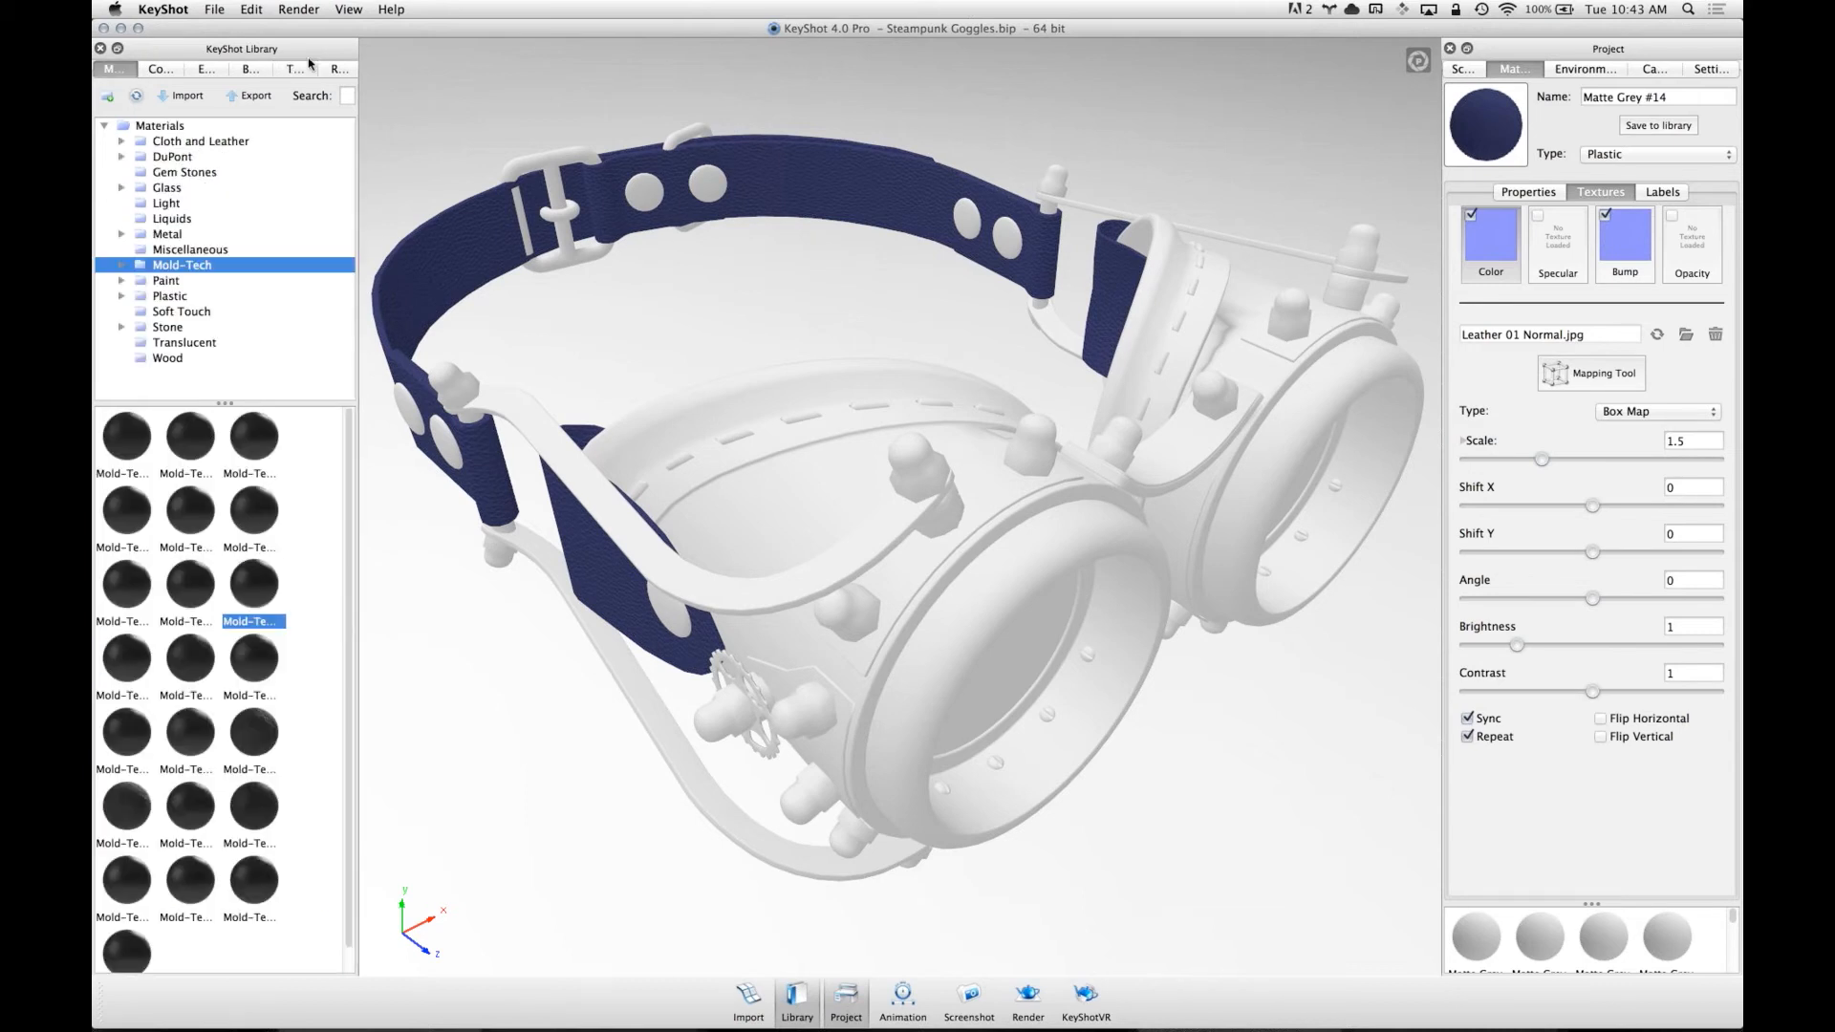
click(346, 96)
text(metal)
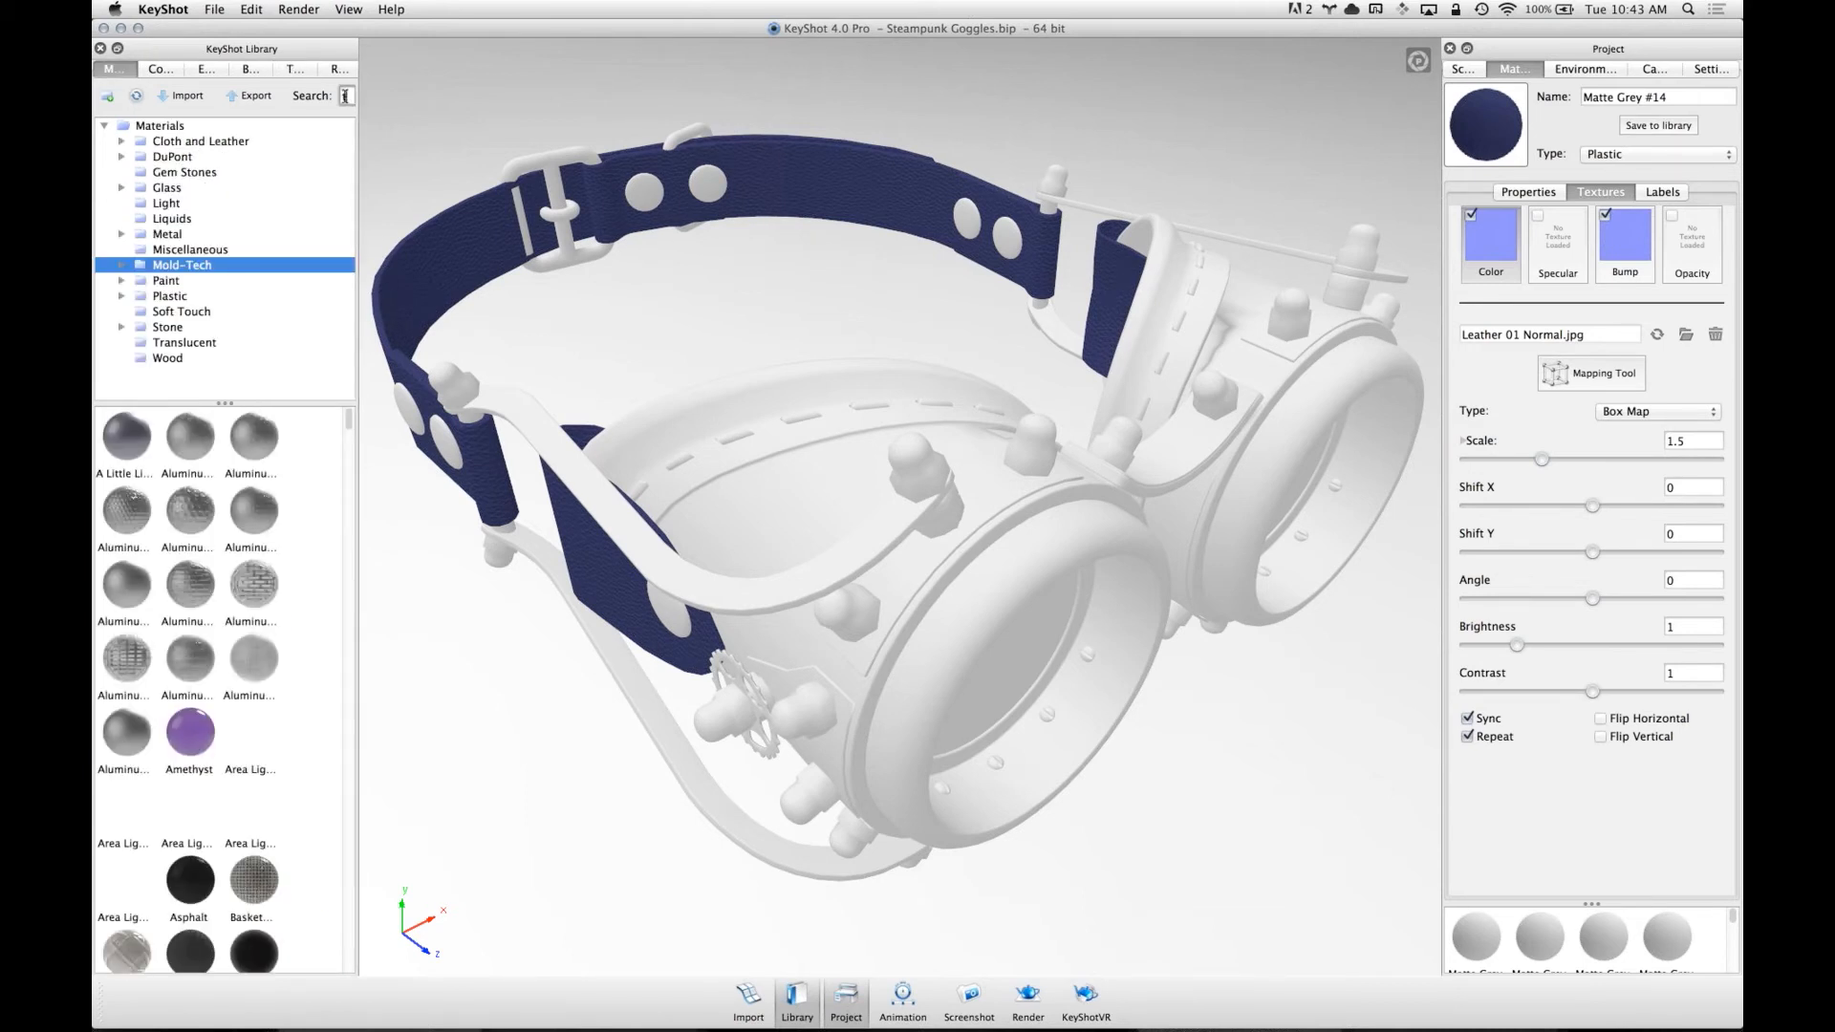
key(BackSpace)
key(BackSpace)
key(BackSpace)
key(BackSpace)
key(BackSpace)
text(rubb)
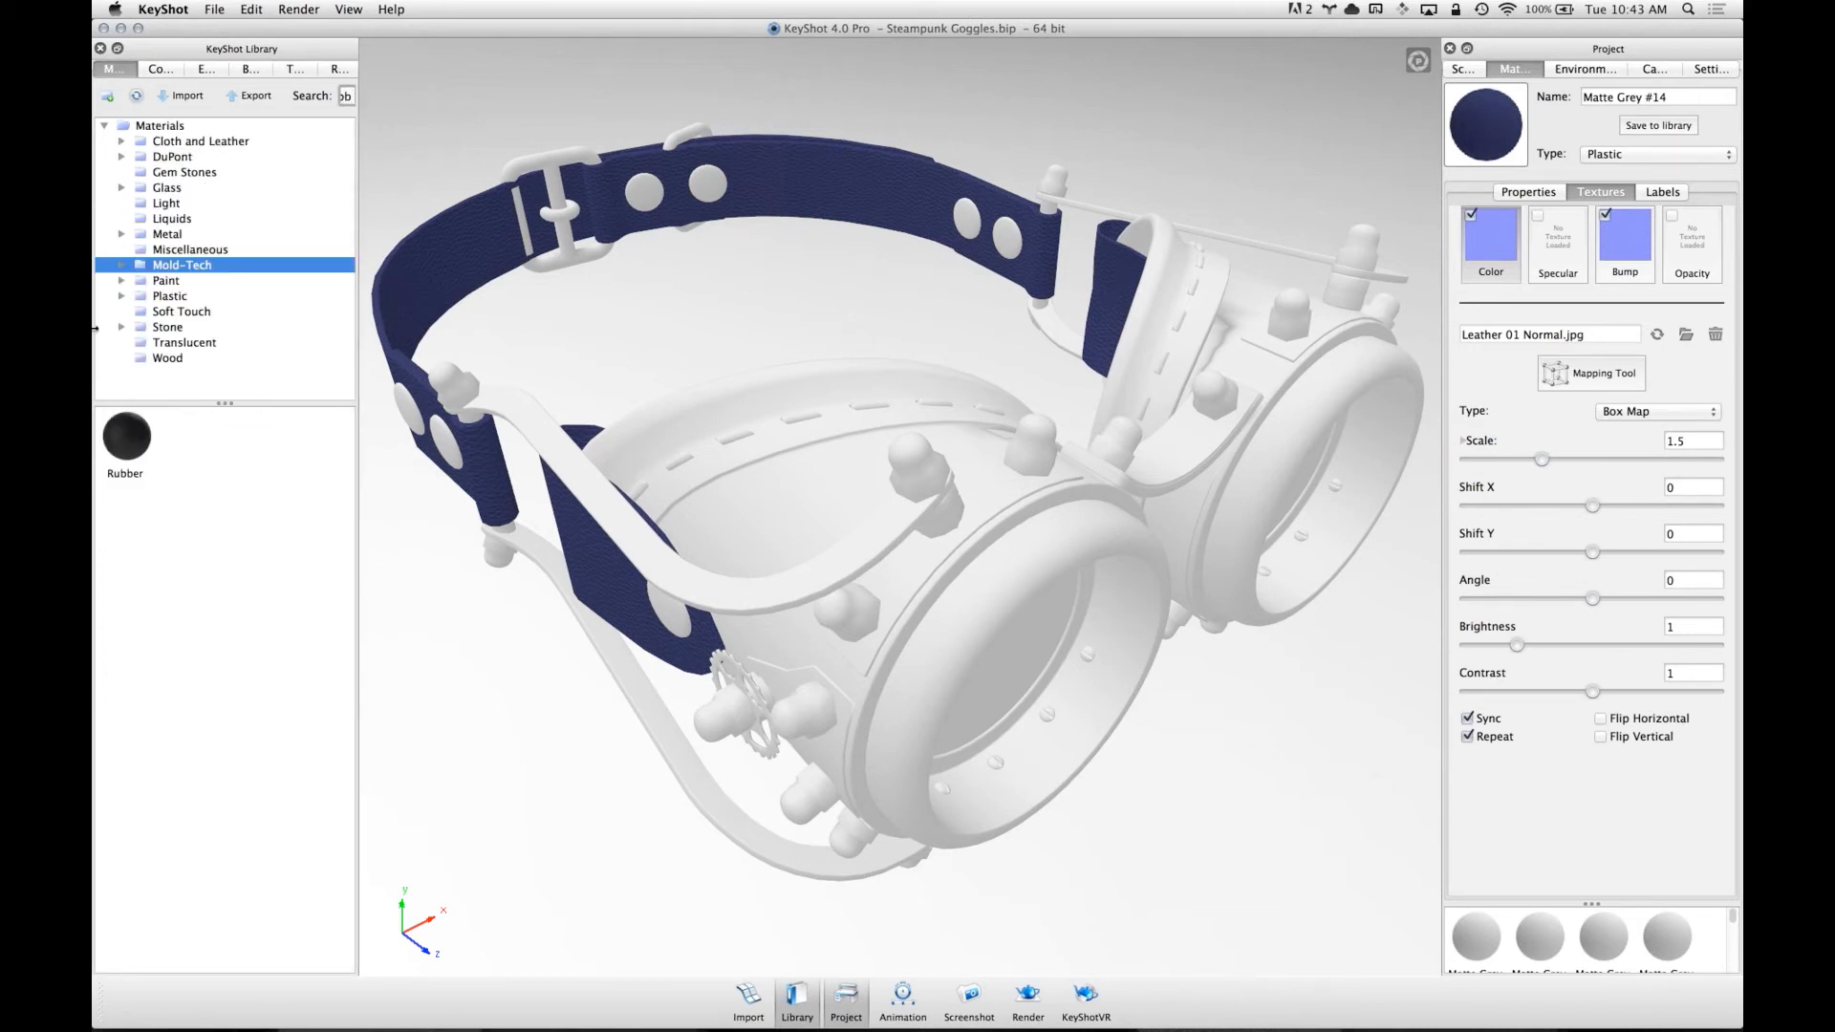
drag(126, 436, 987, 391)
- Apply the derelict texture from My Textures as a color texture to the round rims around the lenses
drag(1200, 467, 1051, 516)
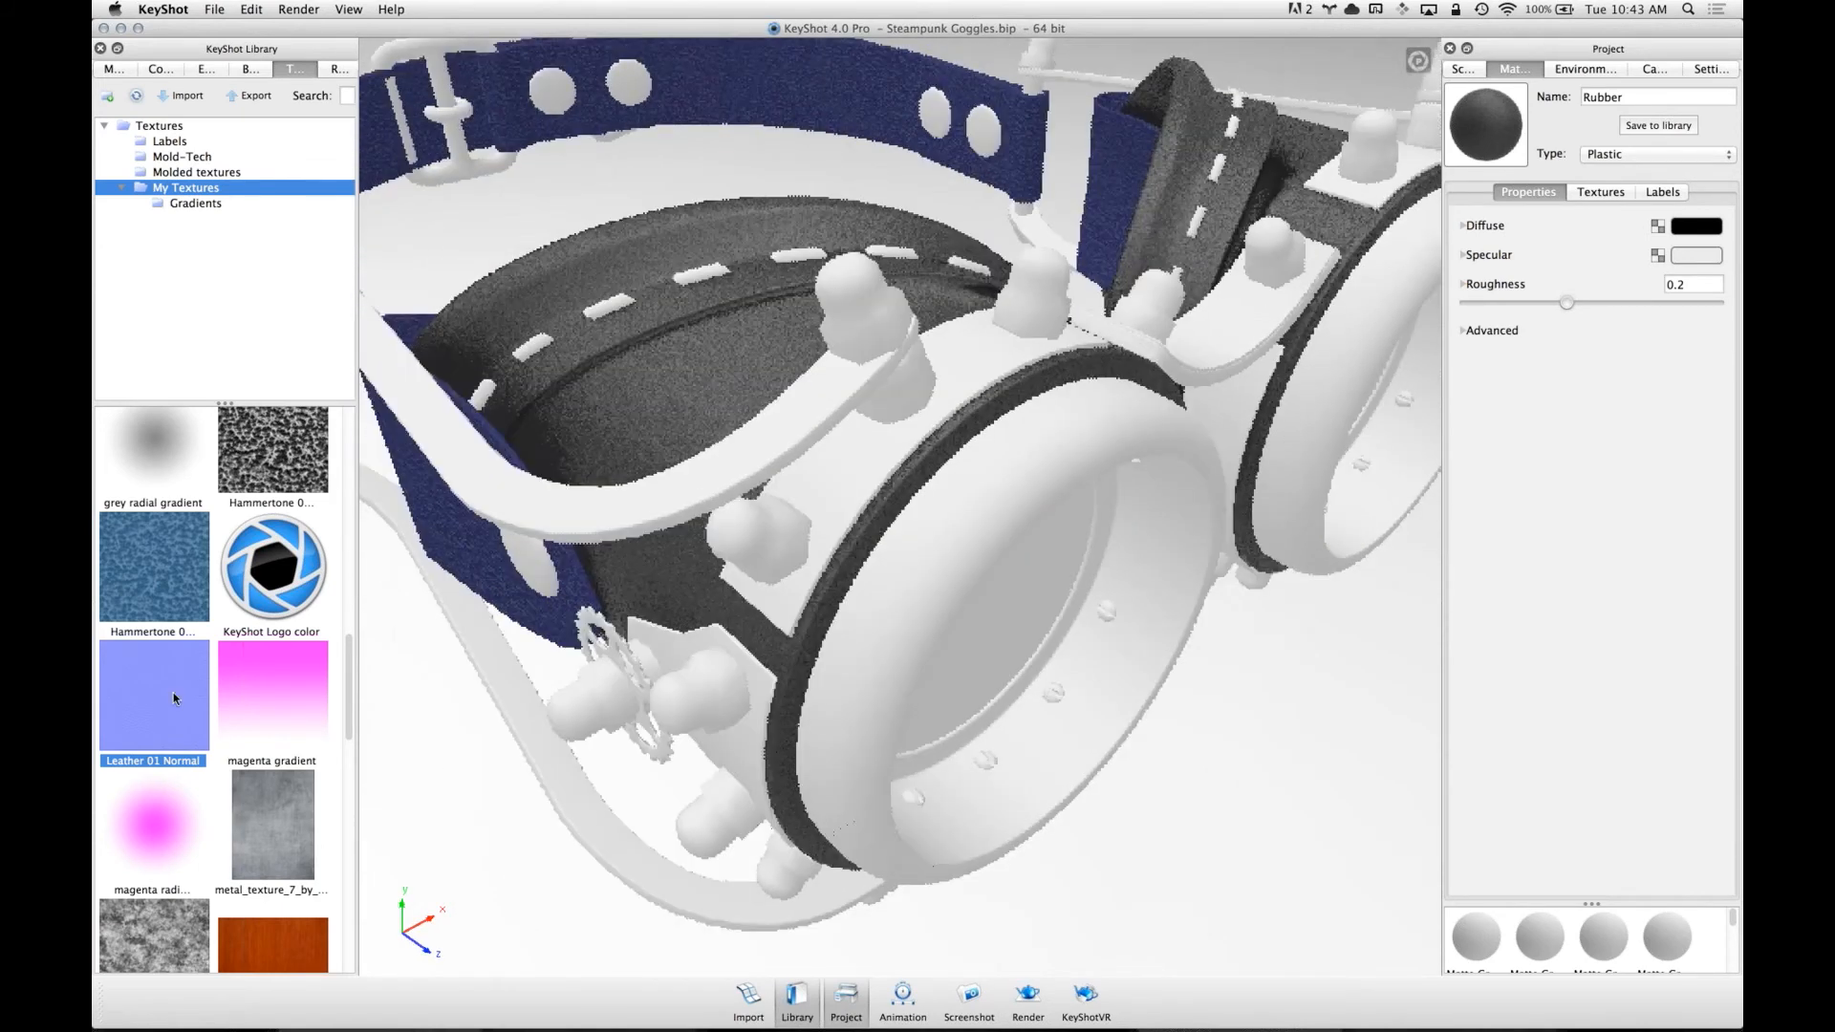
scroll(335, 669, down, 10)
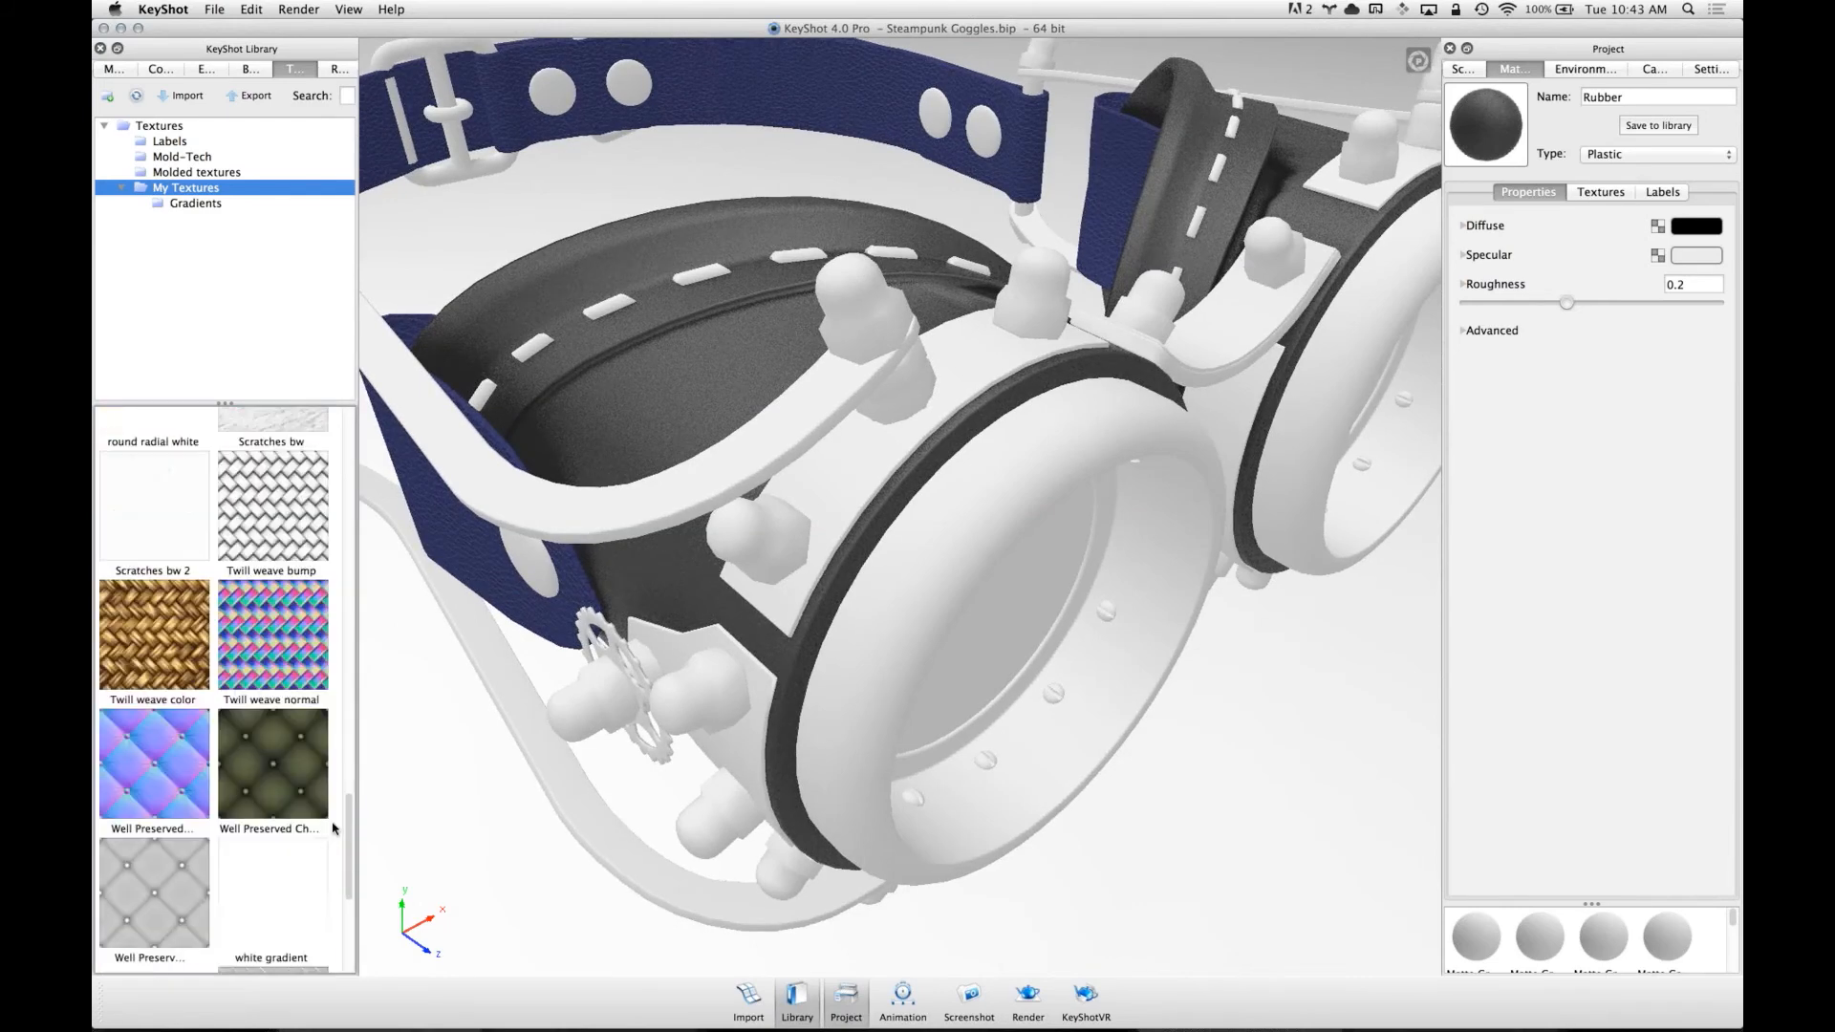
drag(334, 874, 338, 411)
scroll(334, 540, down, 5)
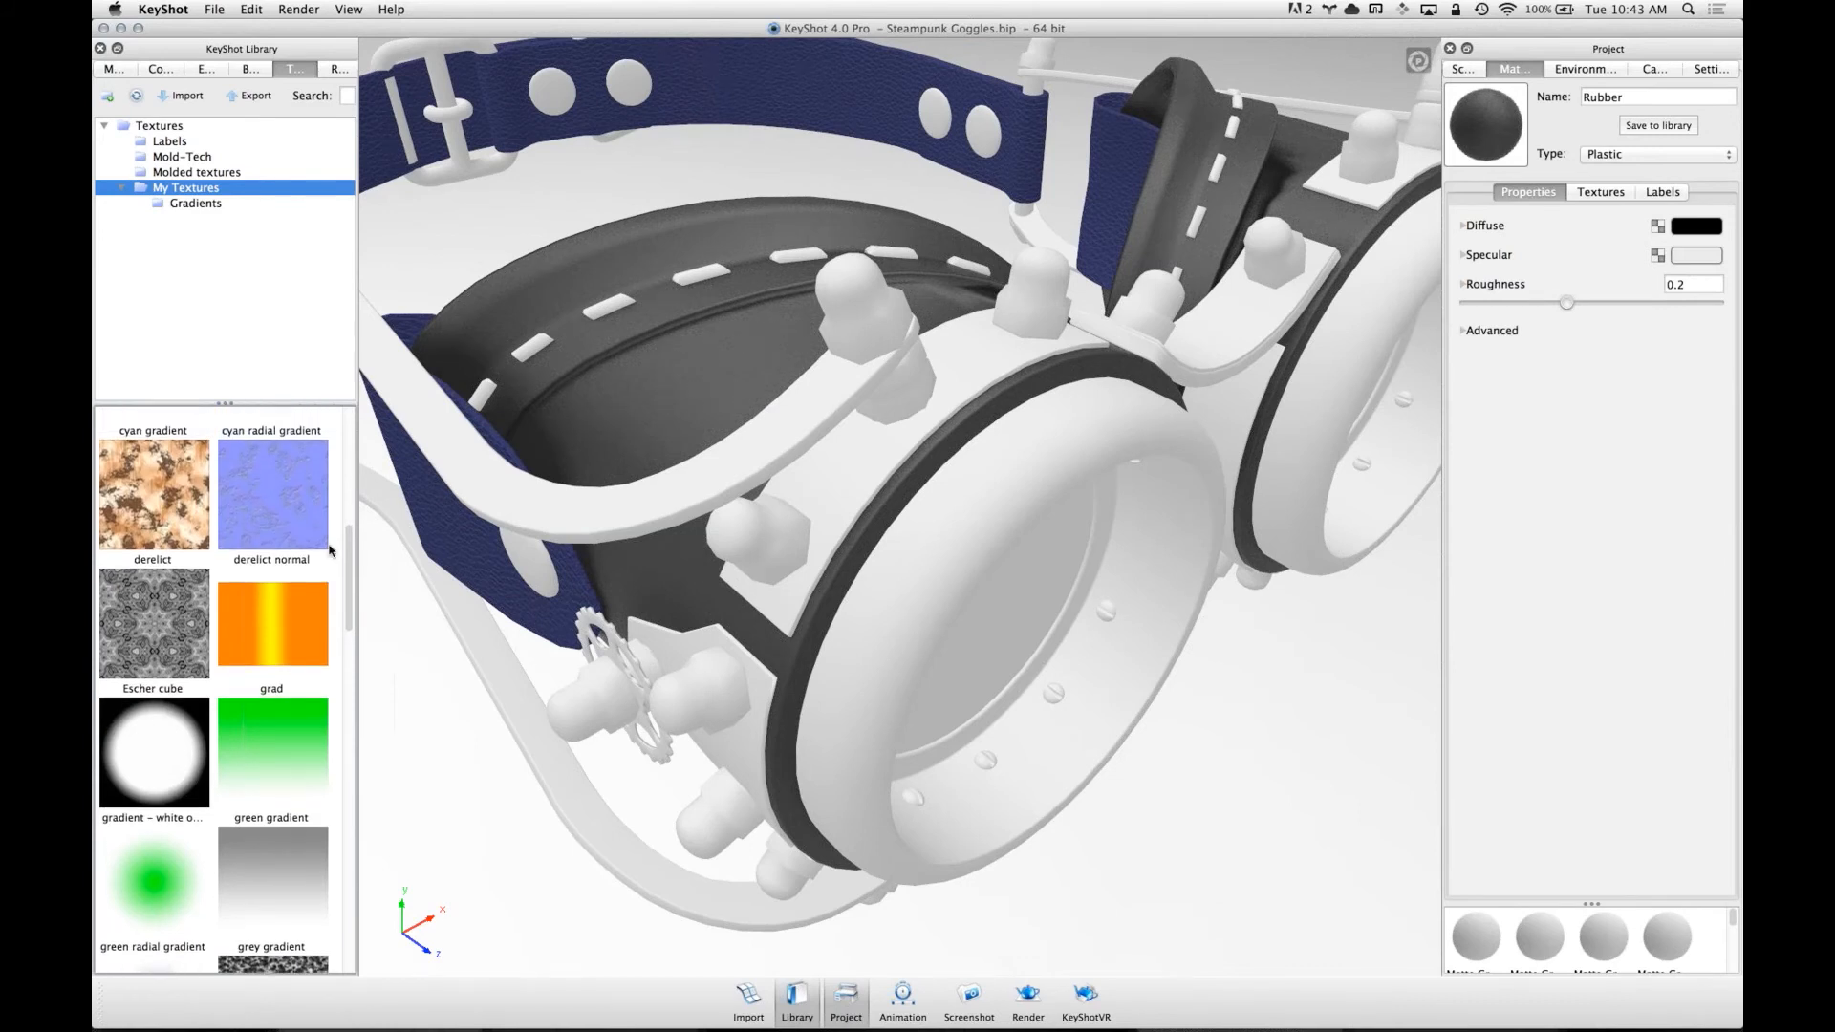
scroll(158, 620, up, 1)
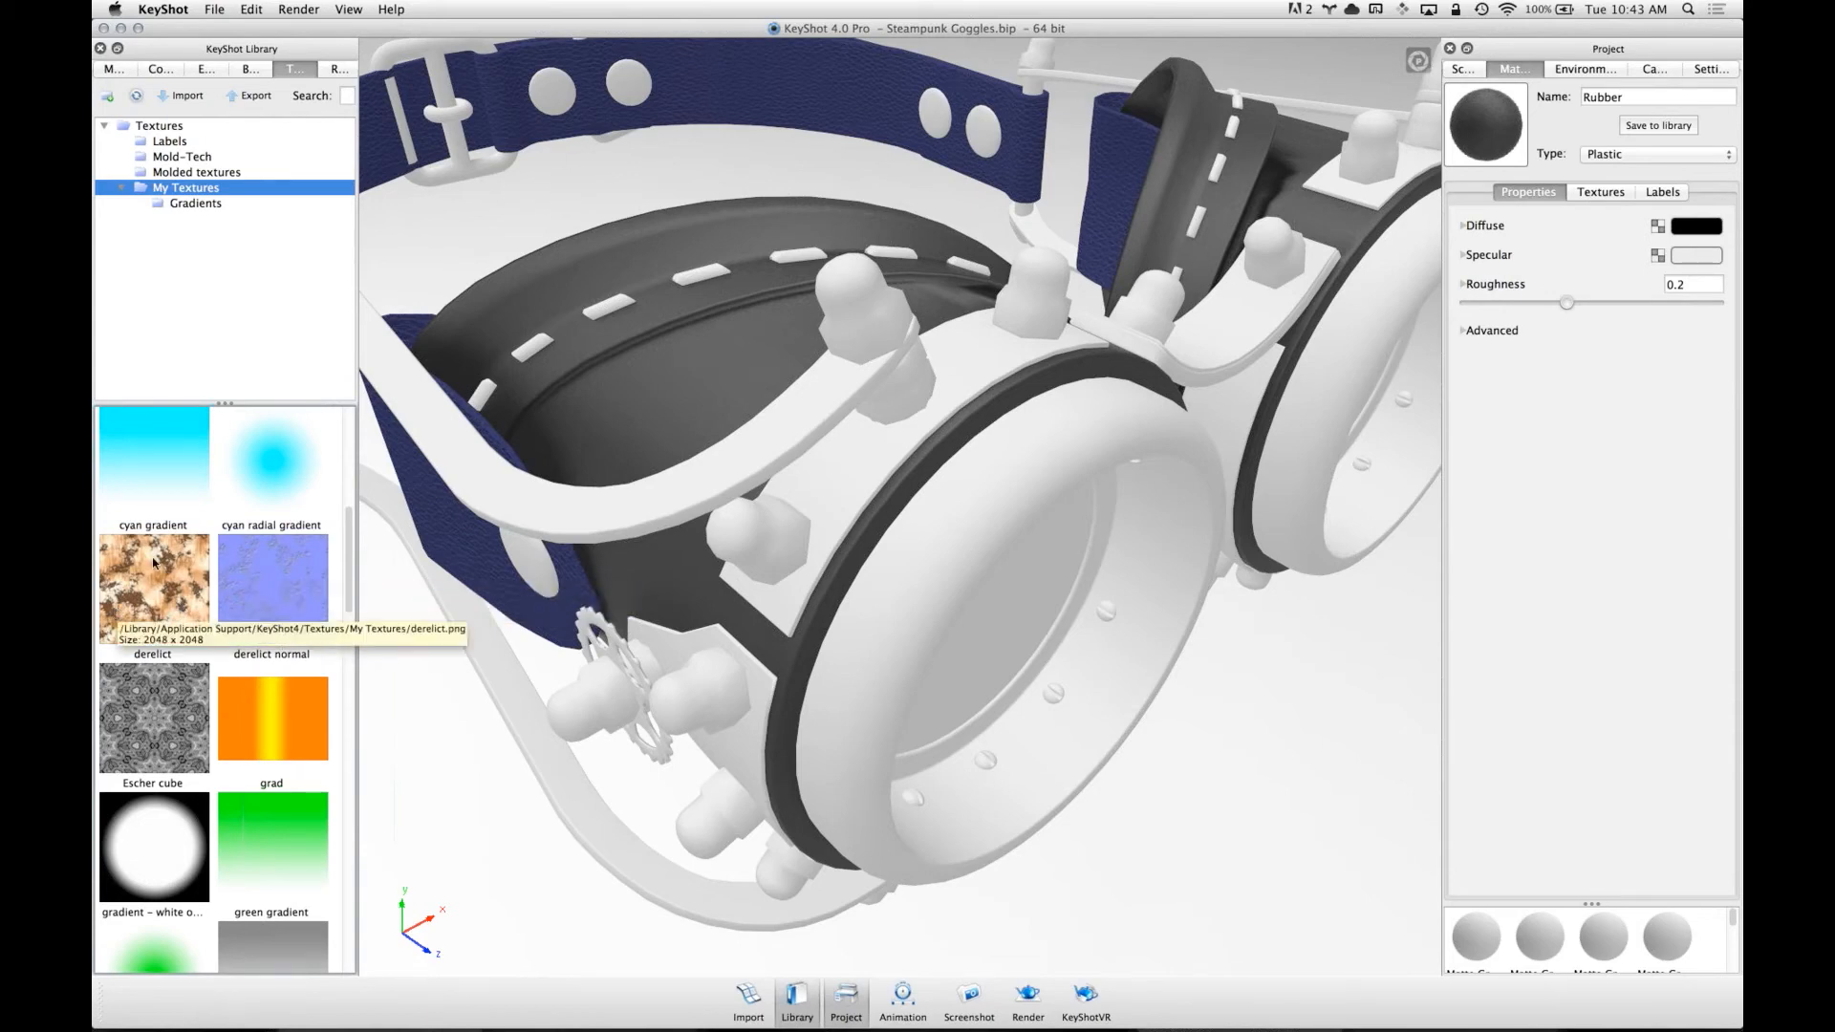
click(182, 599)
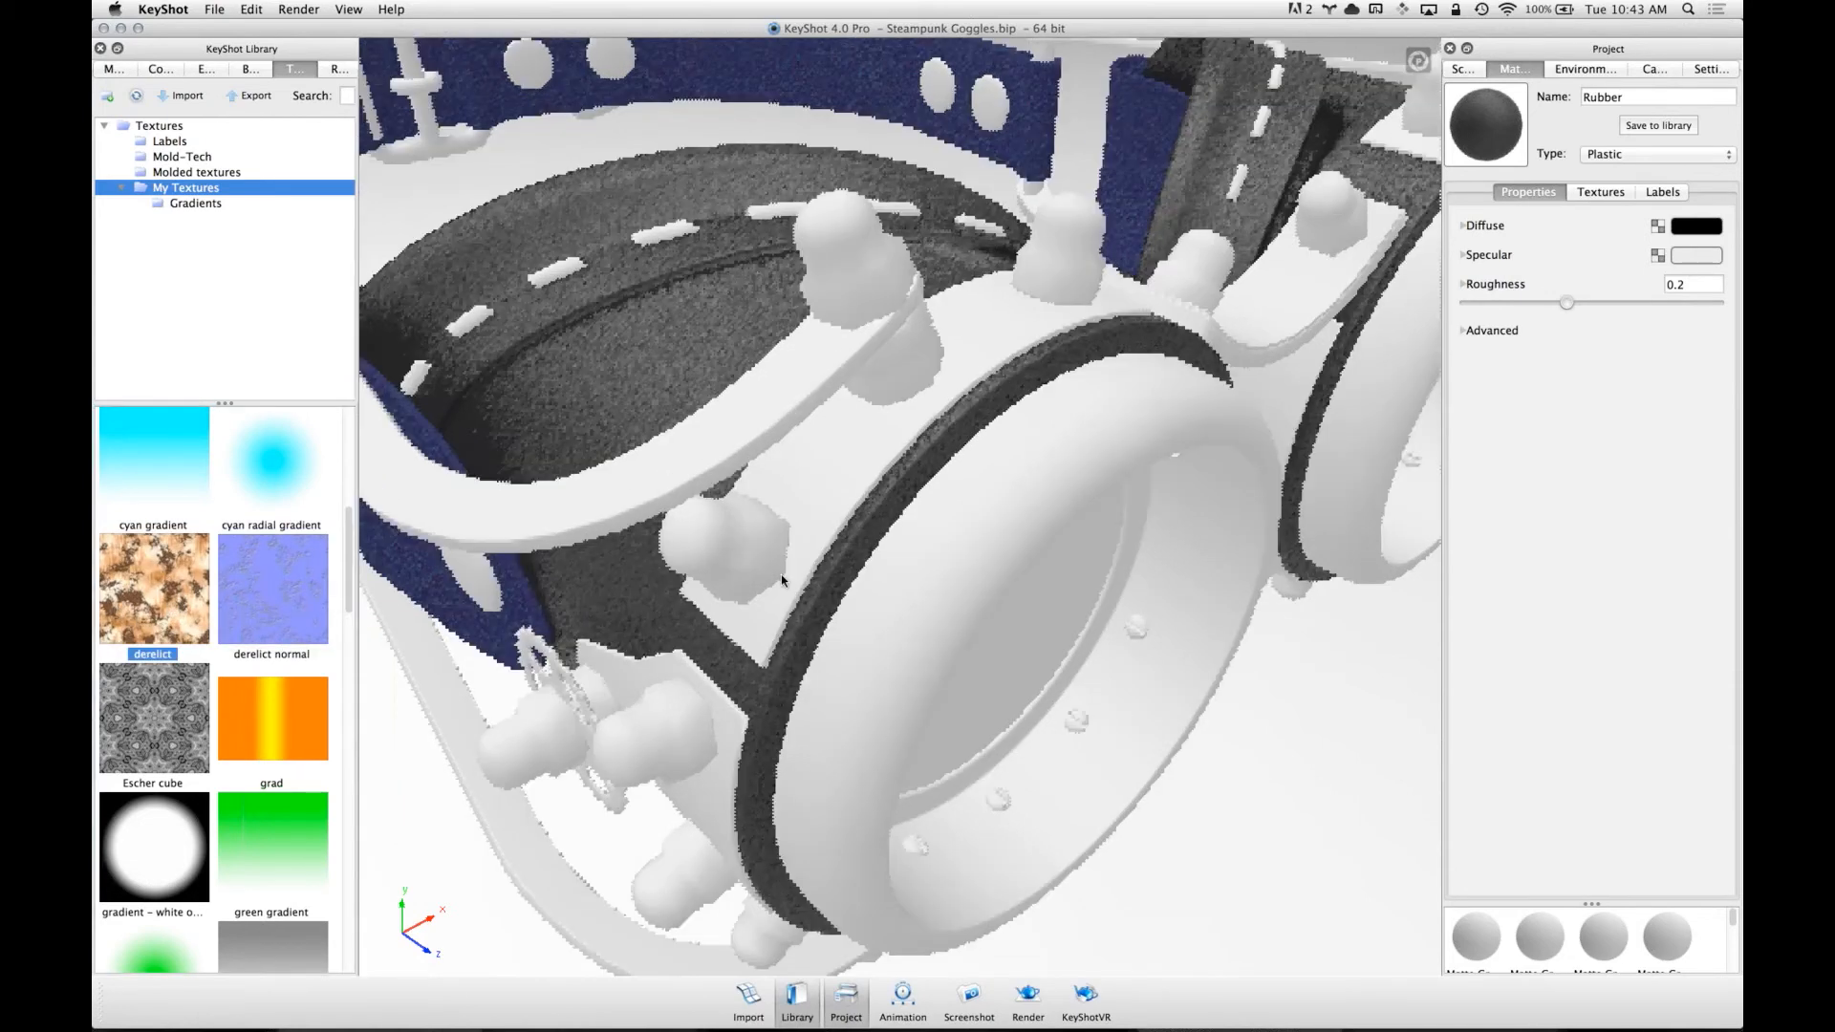
drag(180, 597, 932, 596)
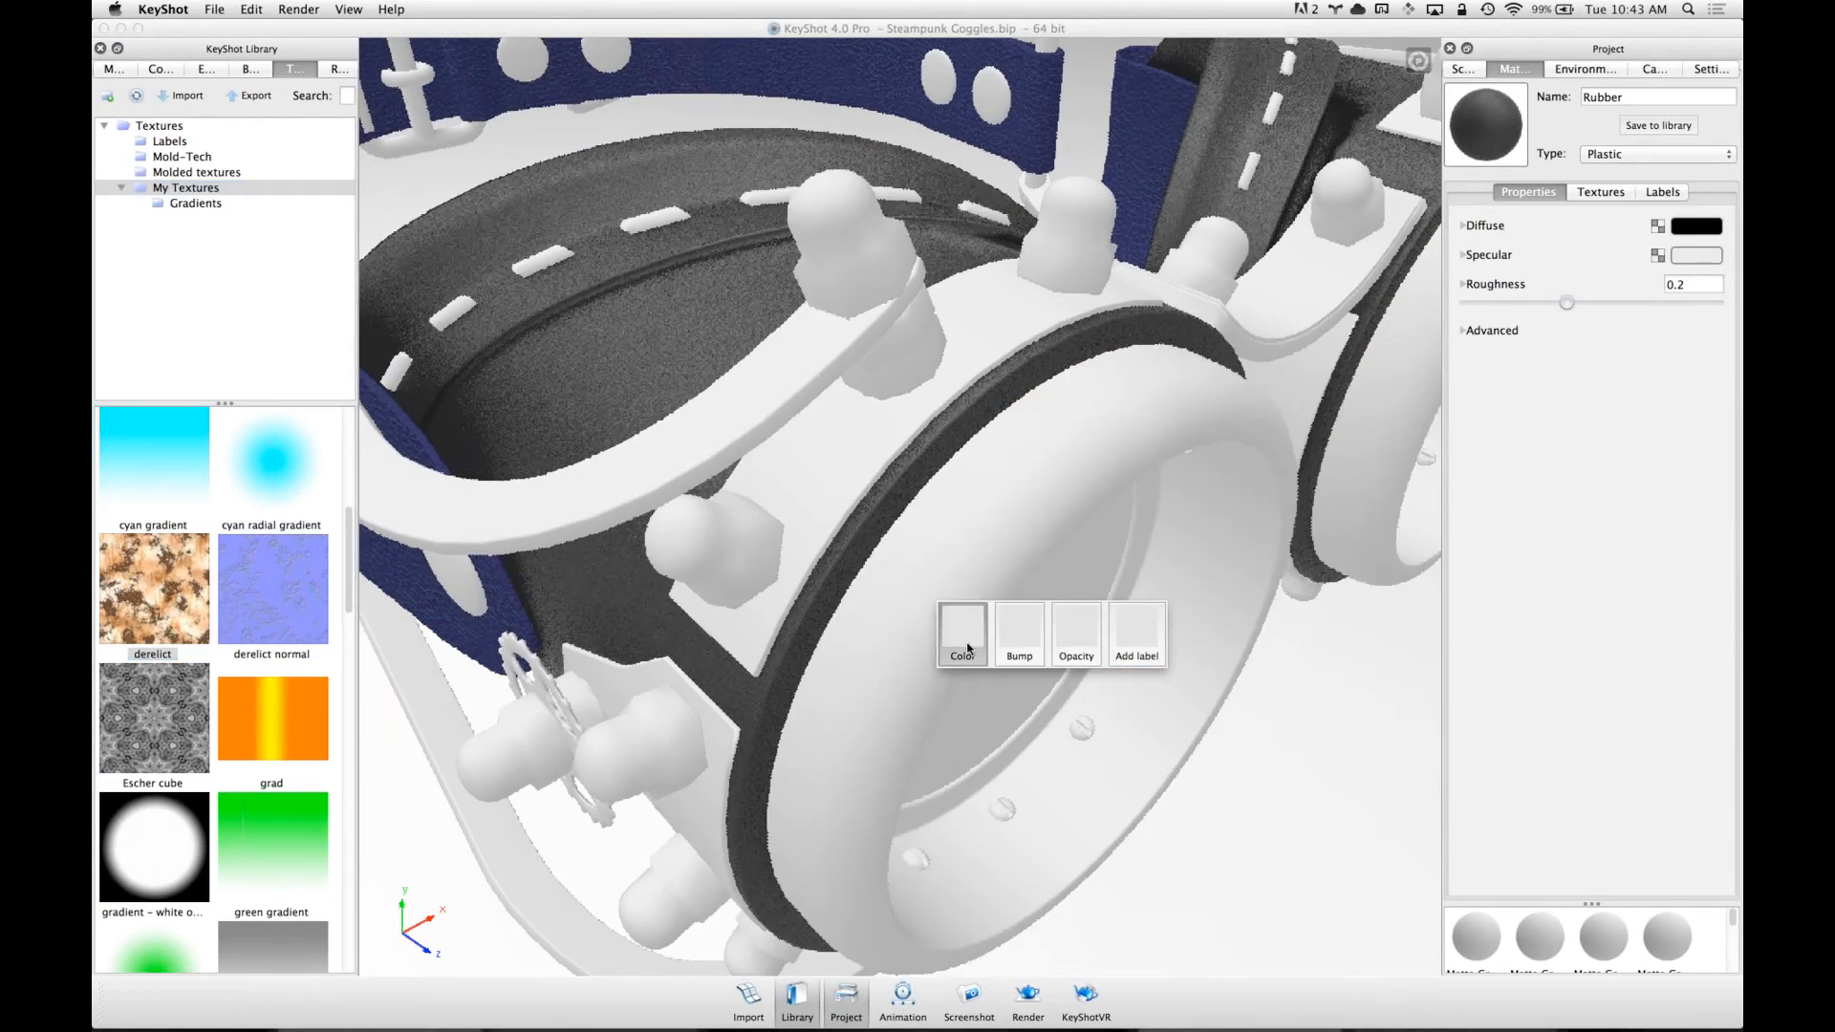
click(965, 640)
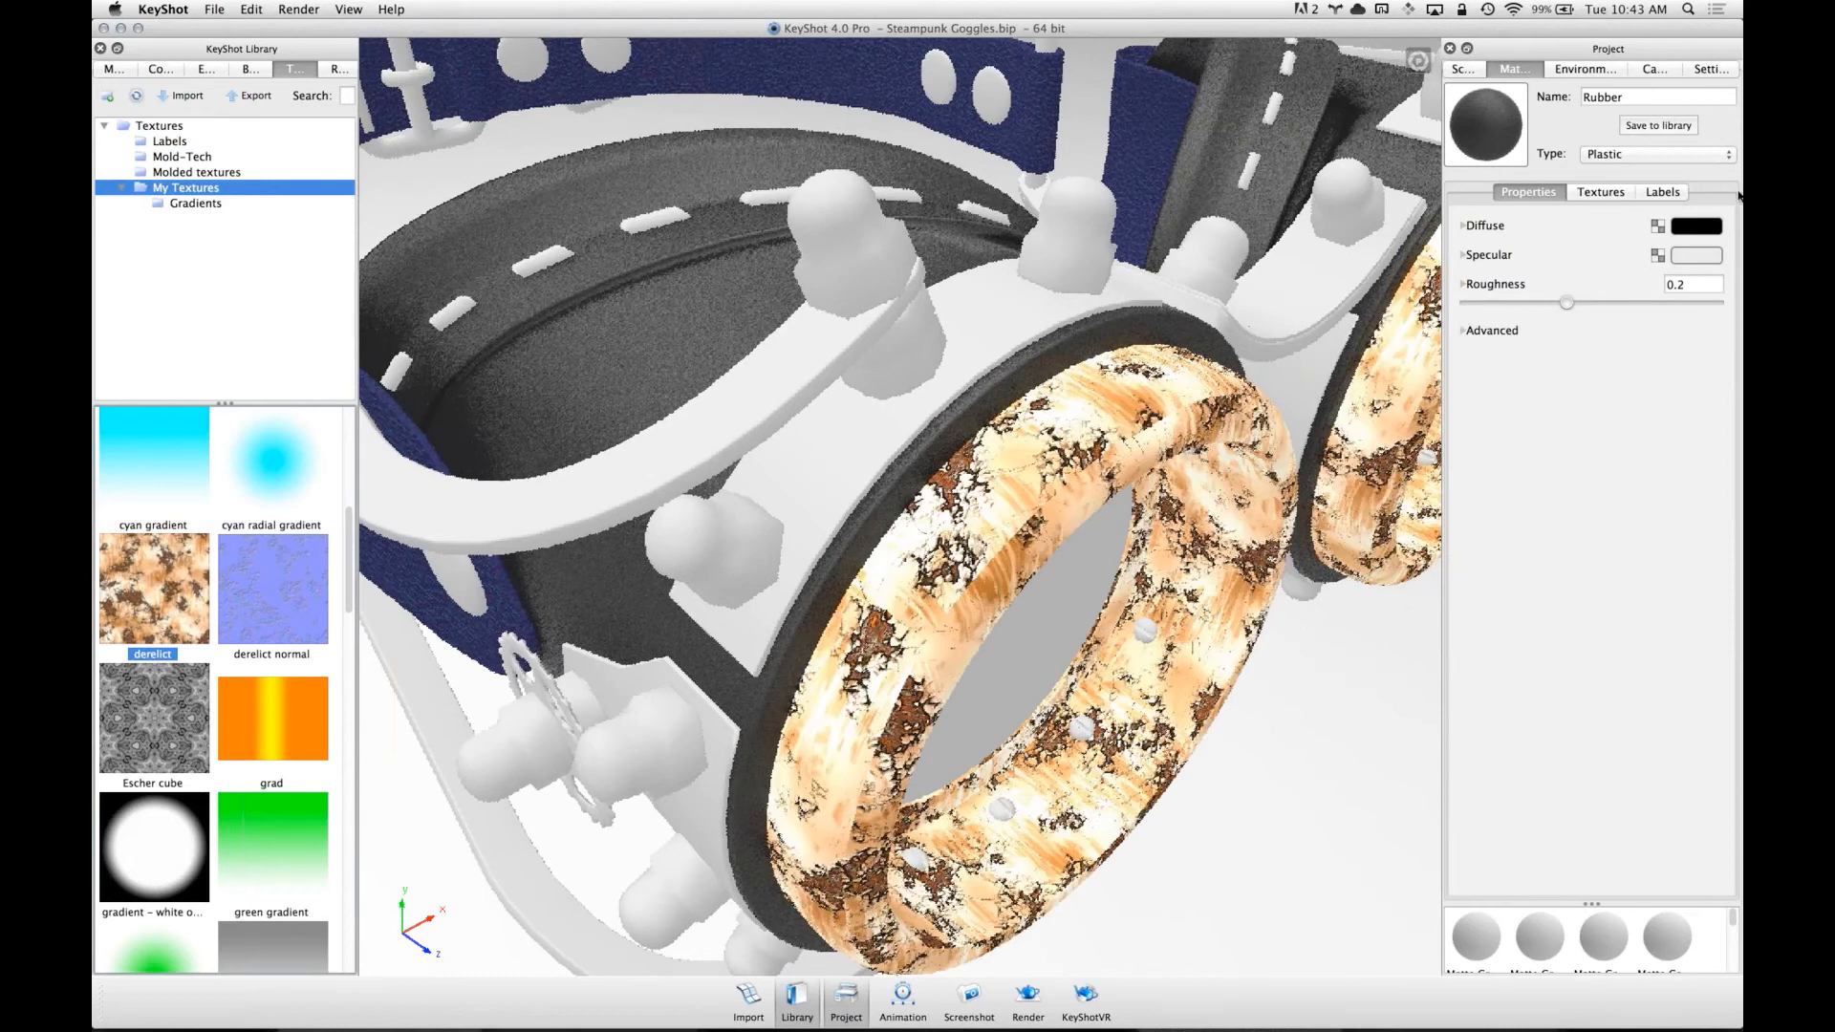
click(1658, 154)
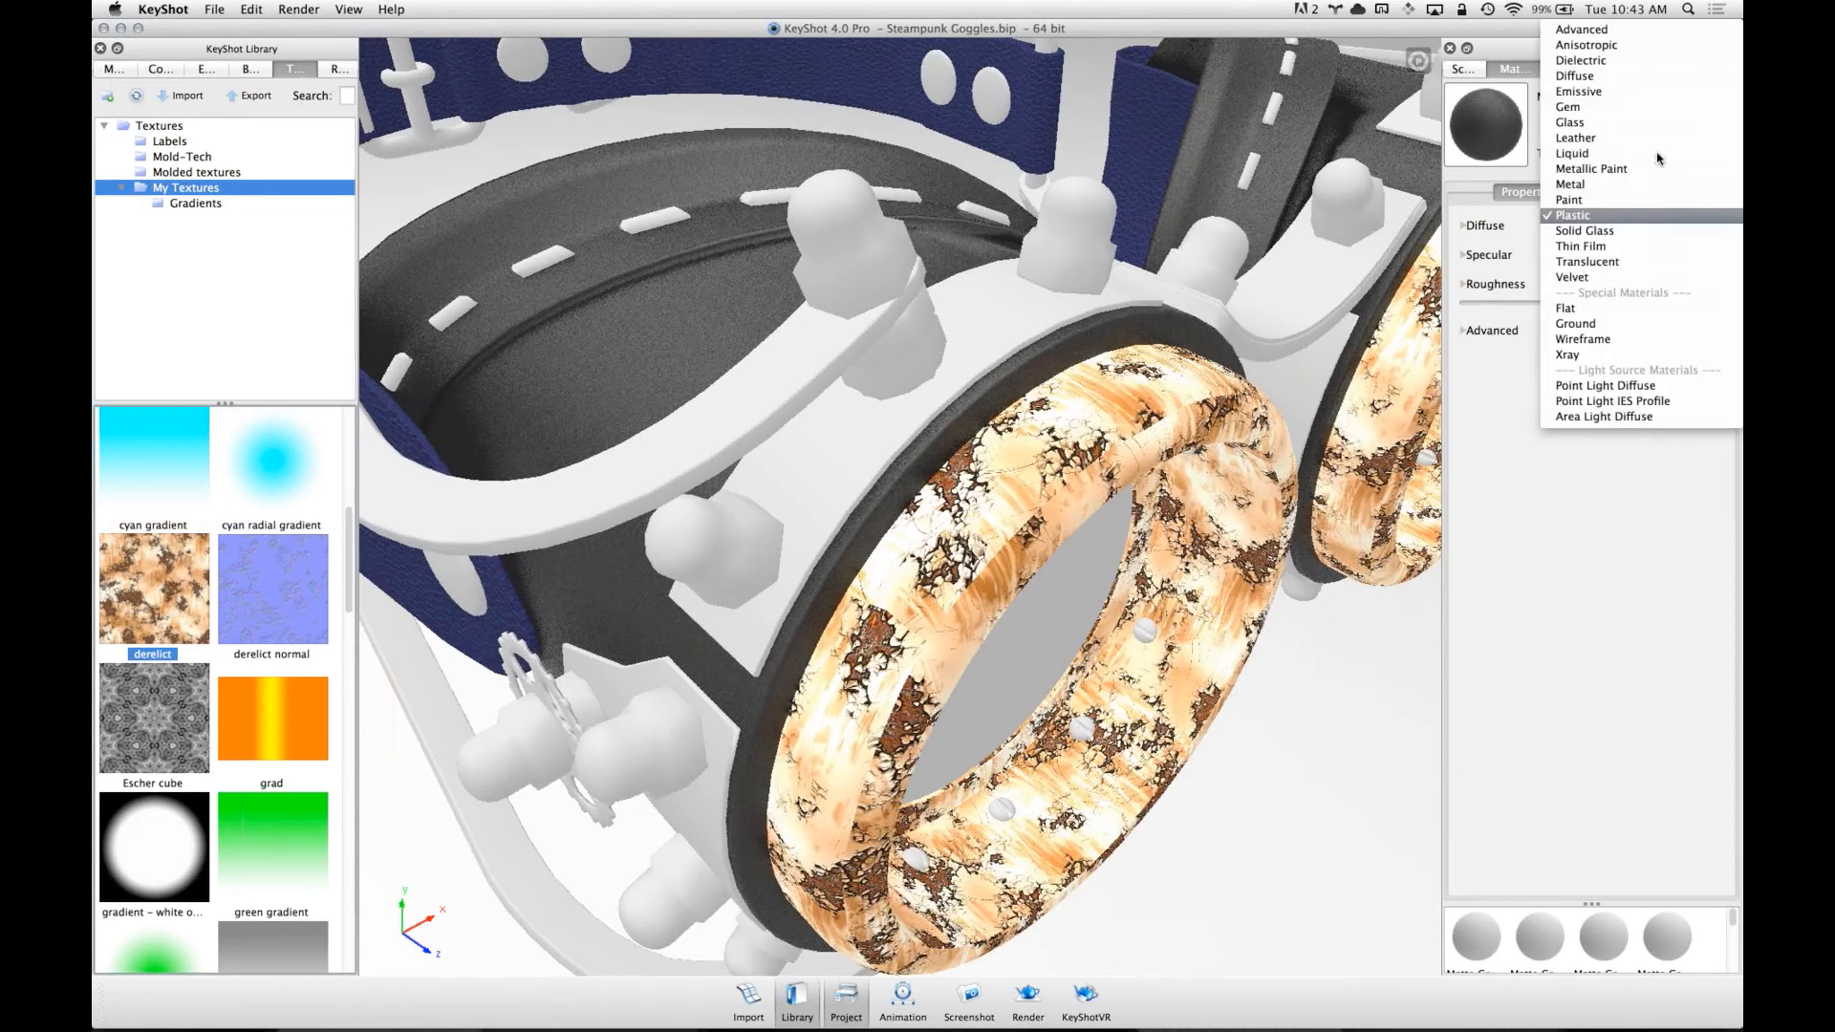
click(1611, 186)
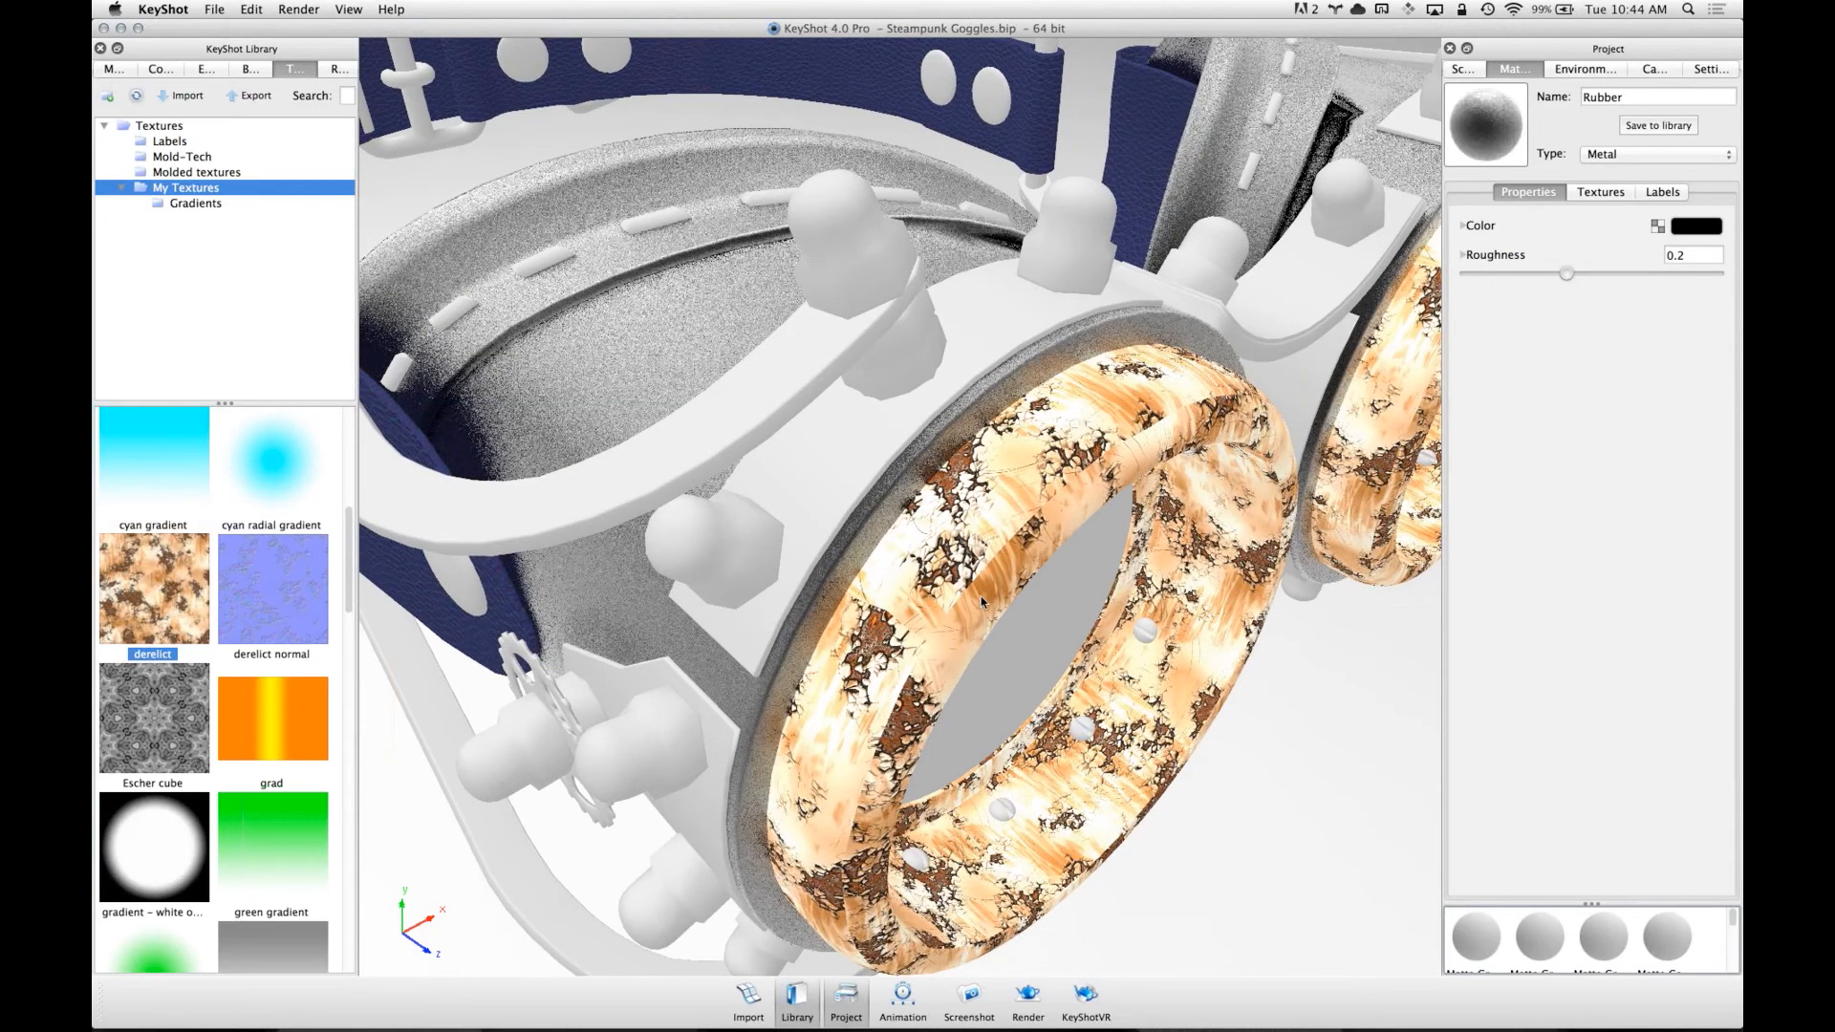
key(super+z)
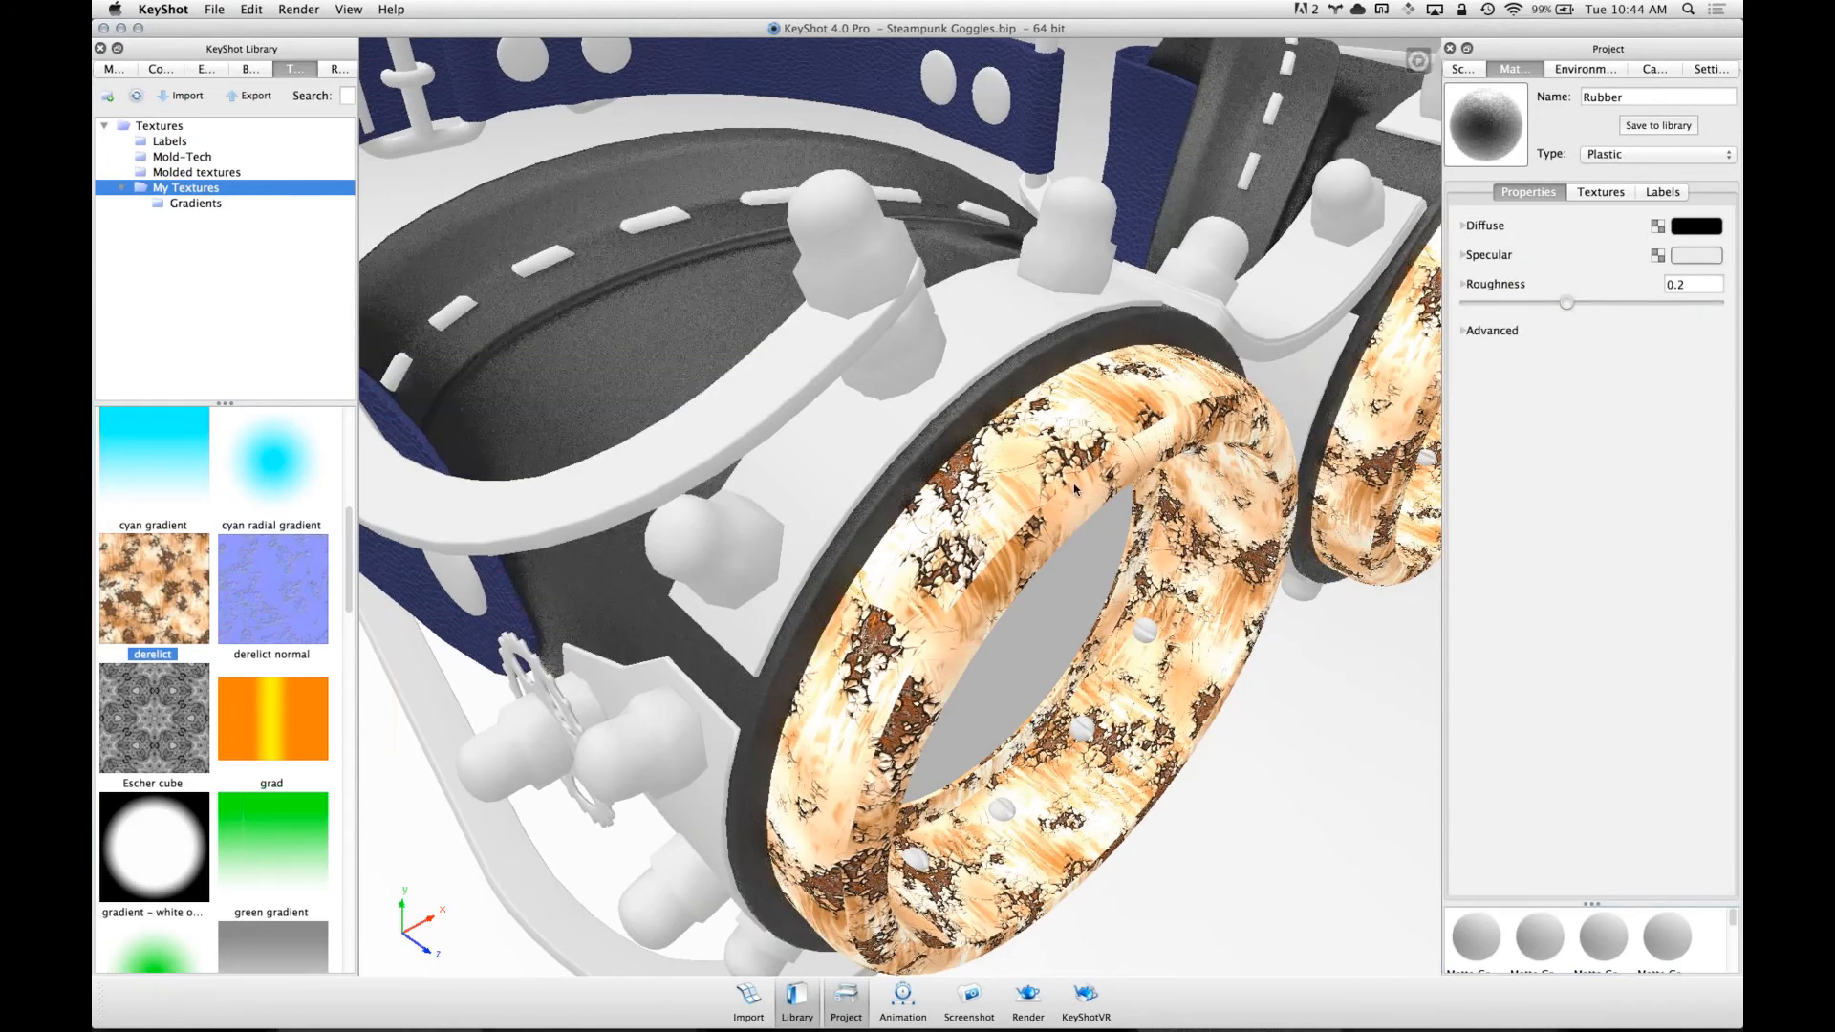
key(super+z)
- Change the material type of the derelict-textured lens rims to Metal
click(1673, 154)
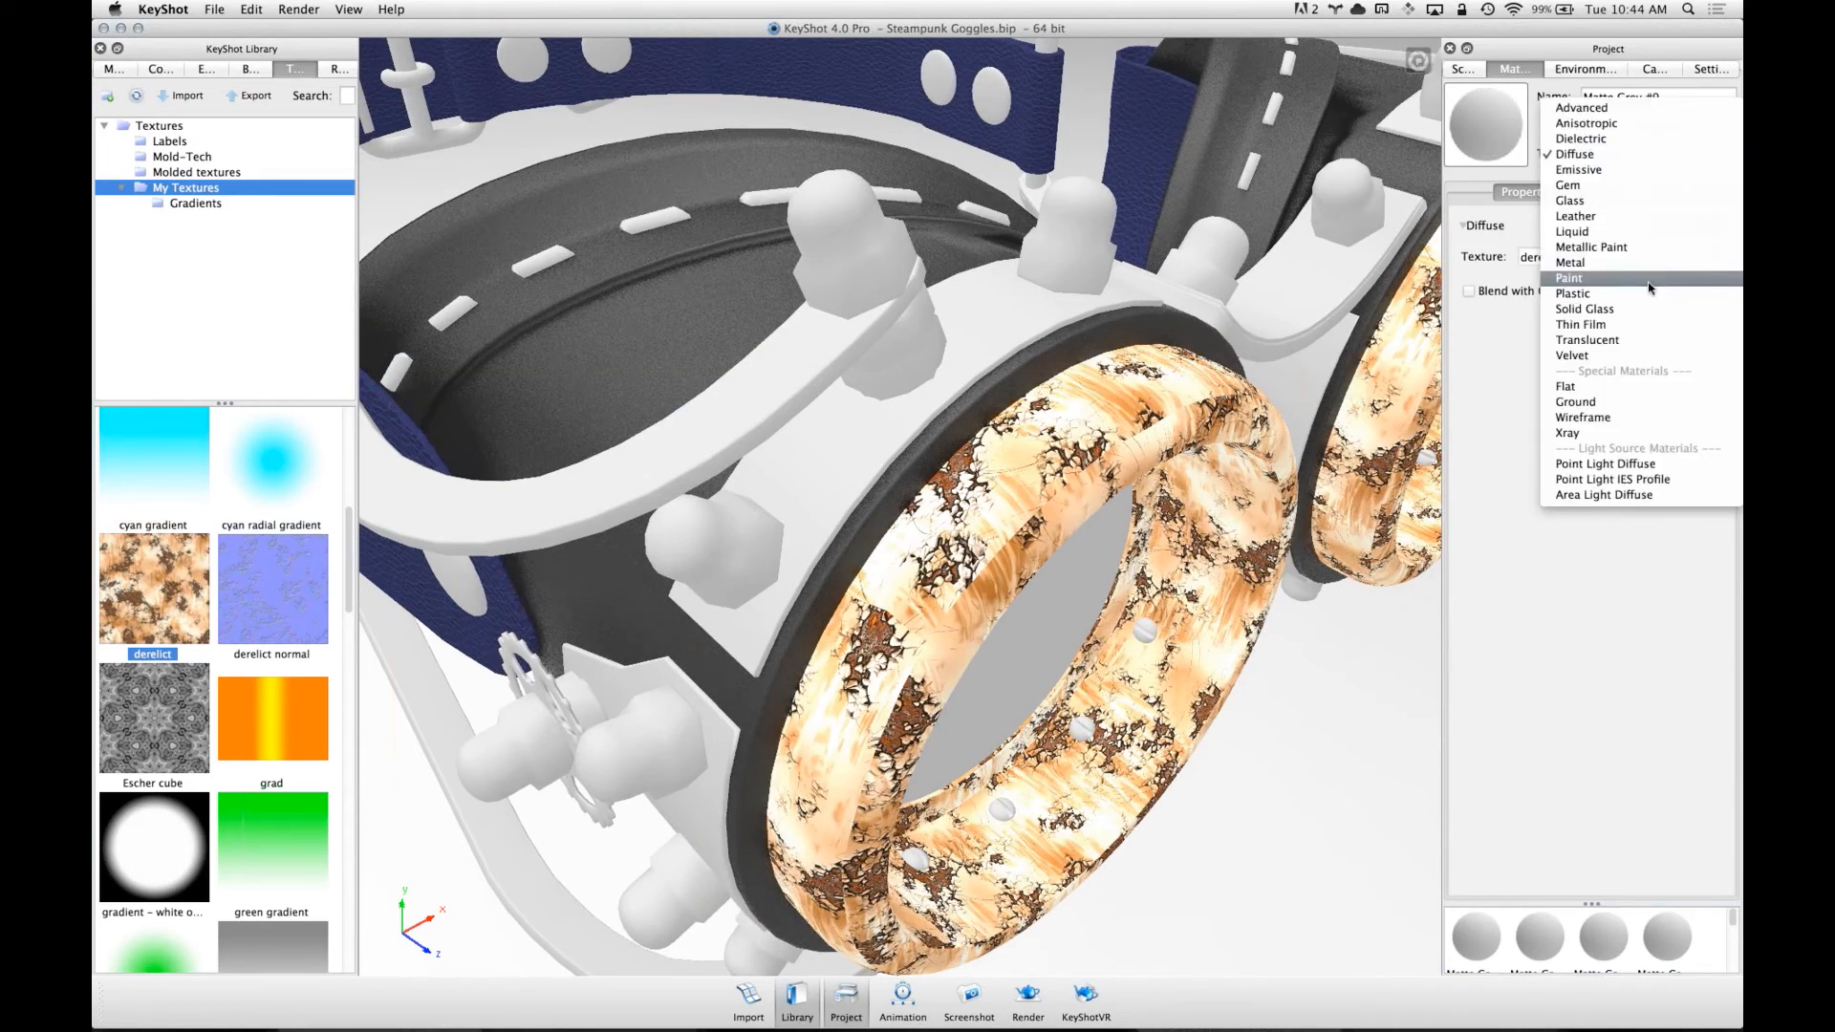
click(1616, 264)
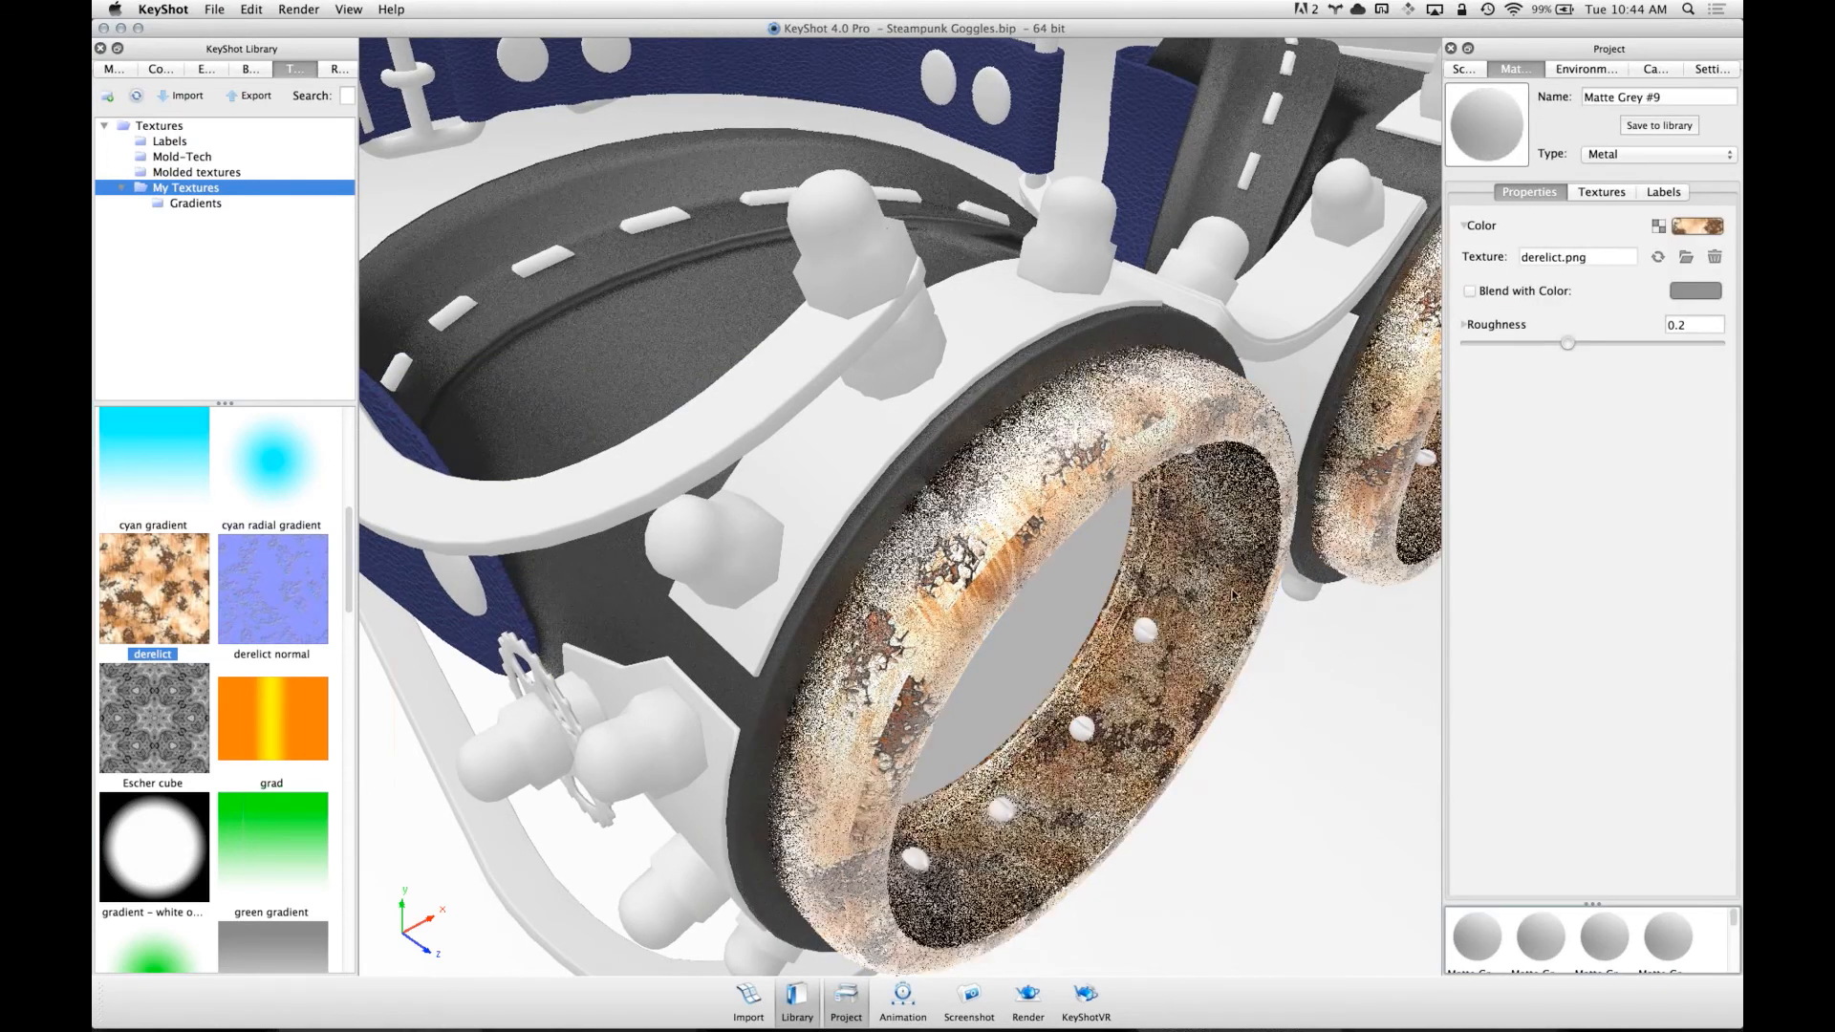
scroll(1161, 497, up, 5)
drag(1160, 497, 920, 347)
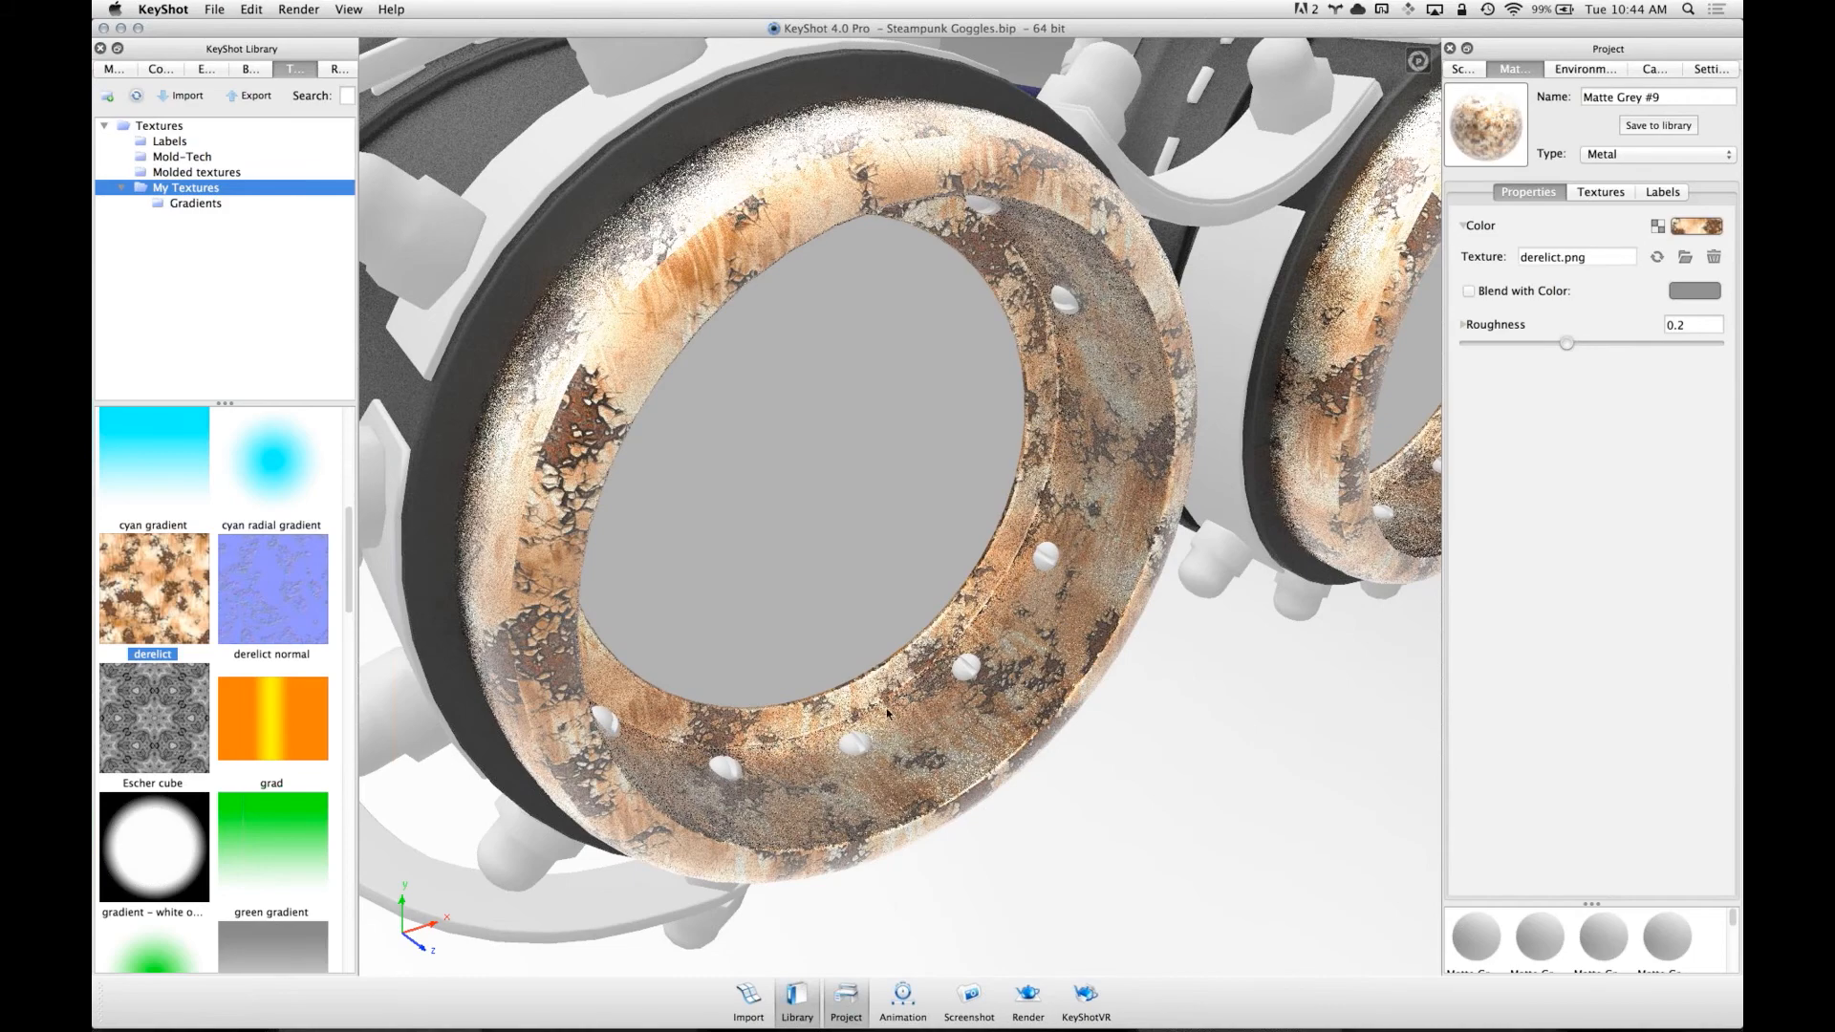
scroll(786, 713, up, 5)
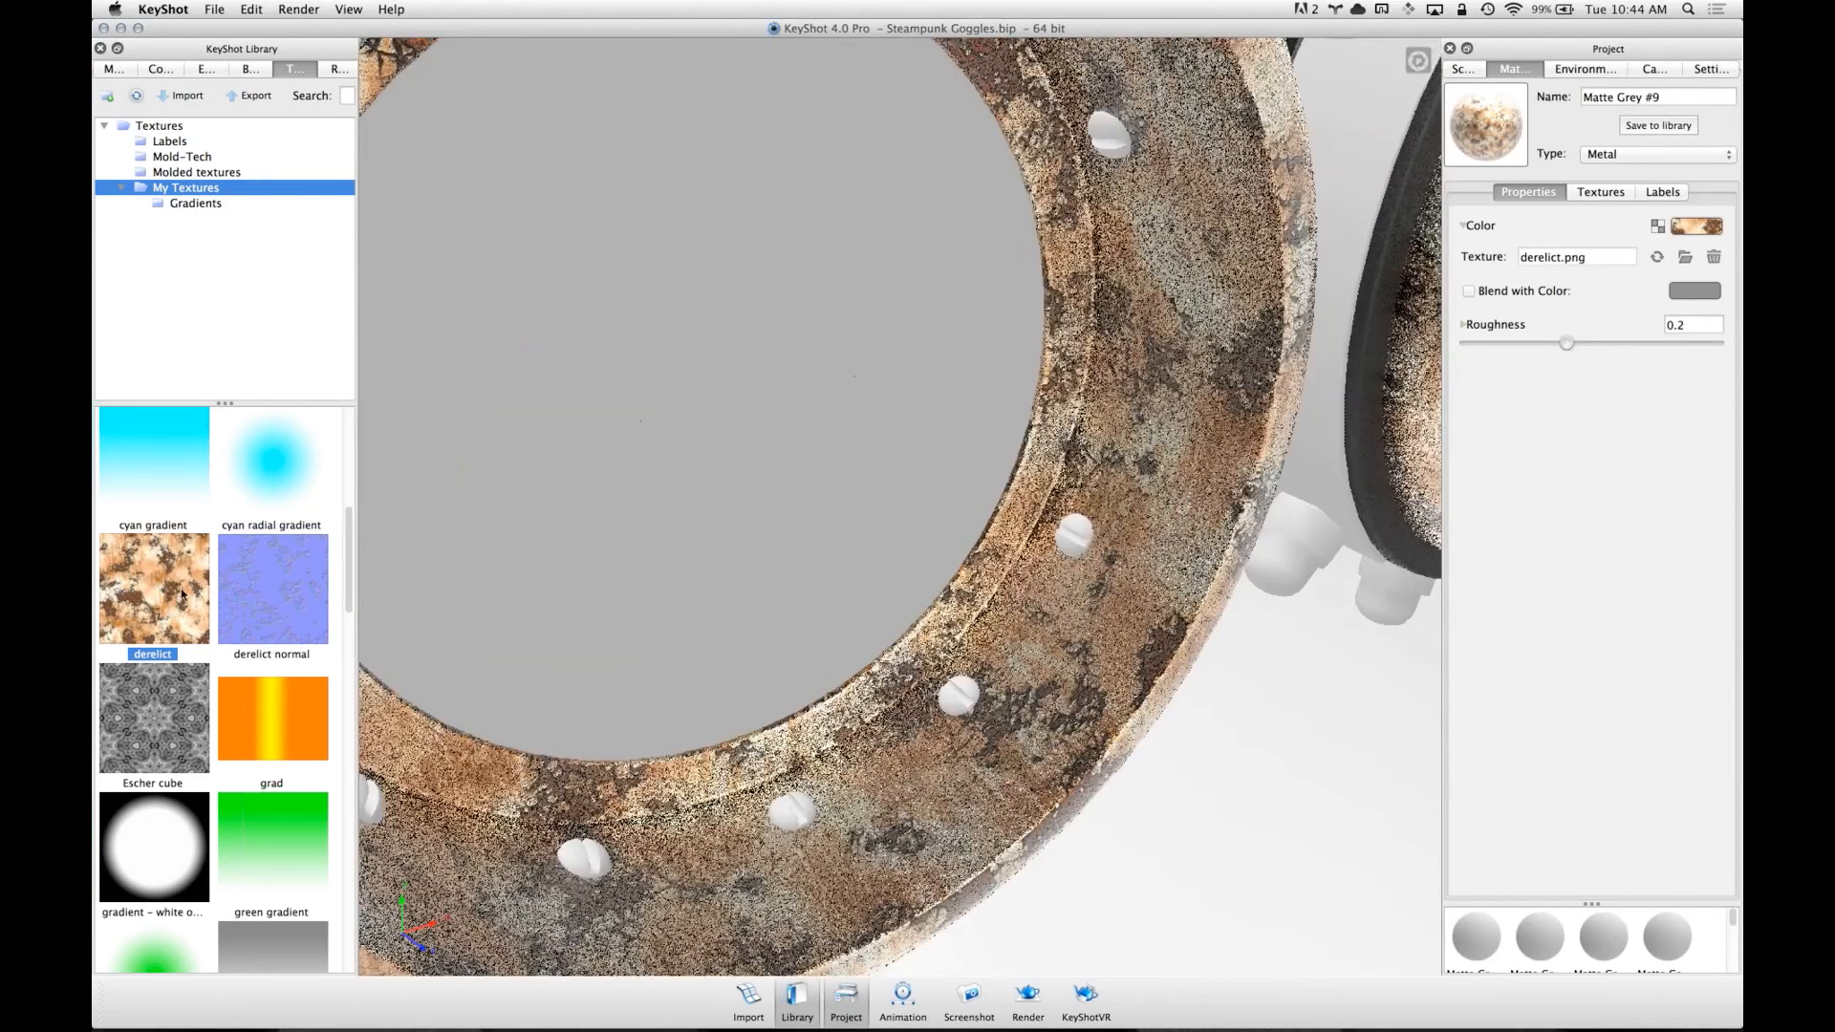
- Apply the derelict normal texture from My Textures to the lens rims as a bump map
click(286, 622)
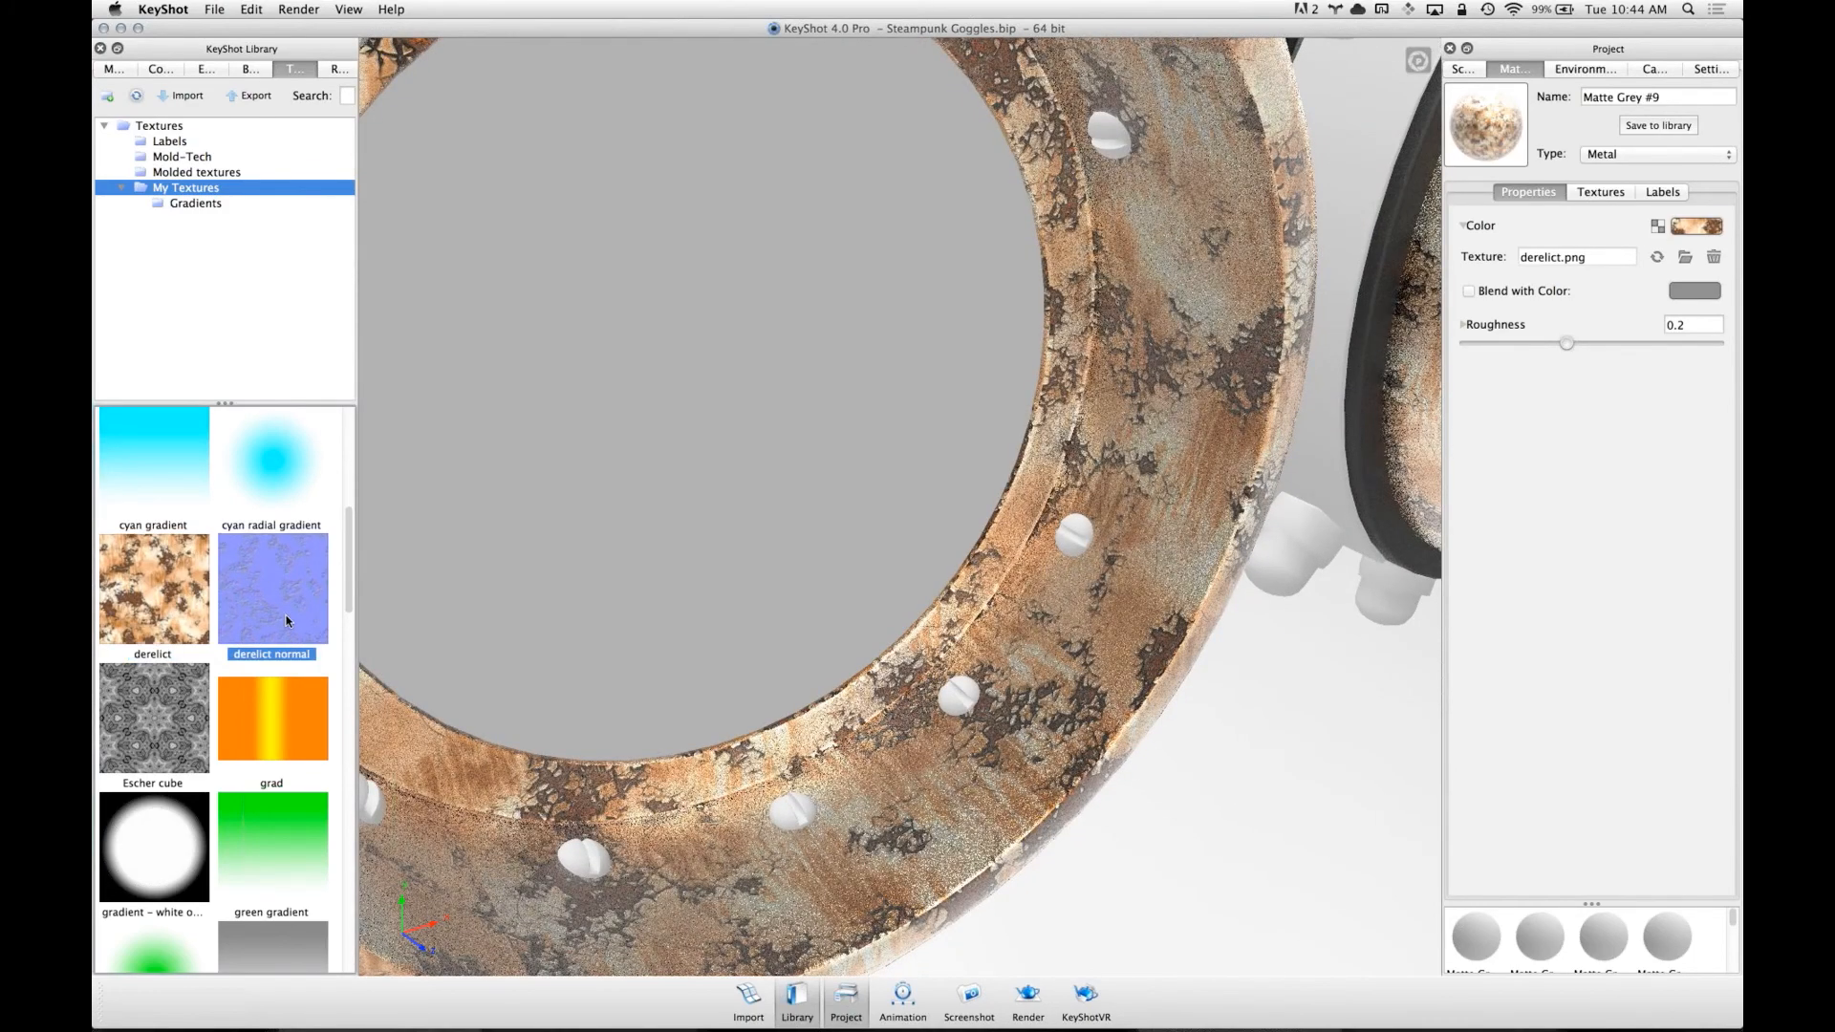
drag(286, 617, 1080, 650)
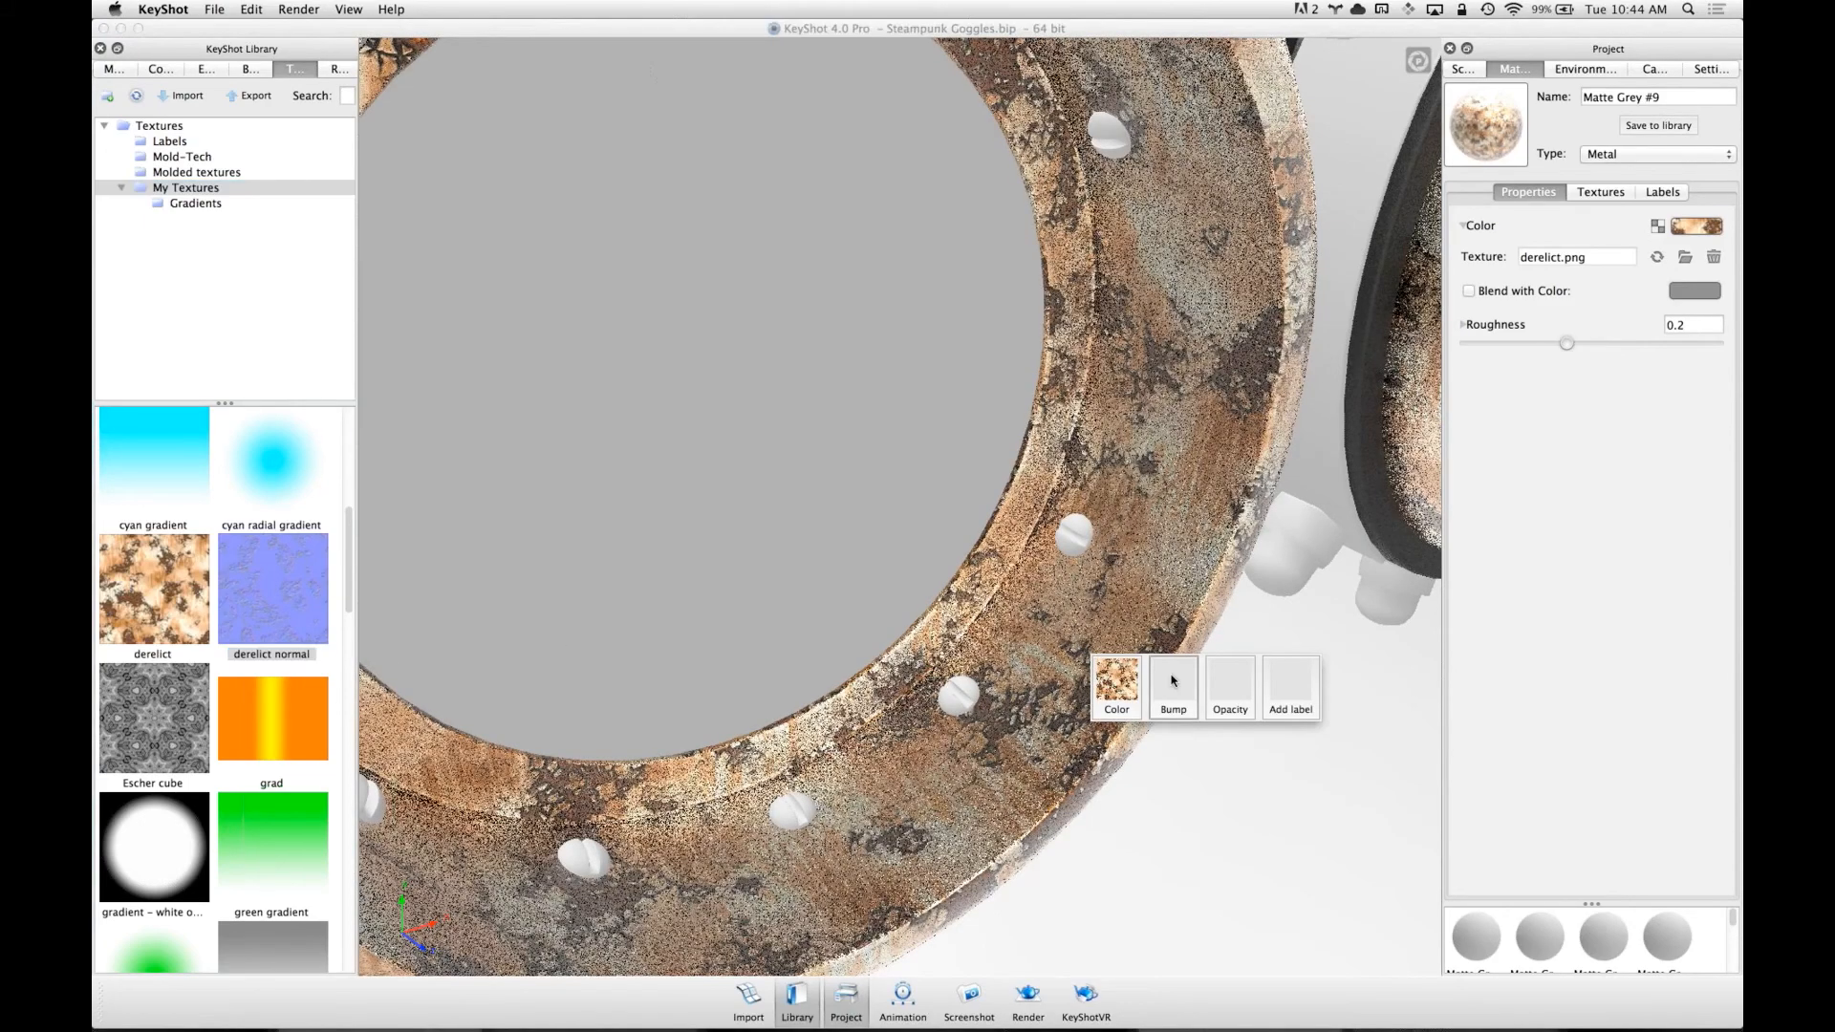
click(1174, 688)
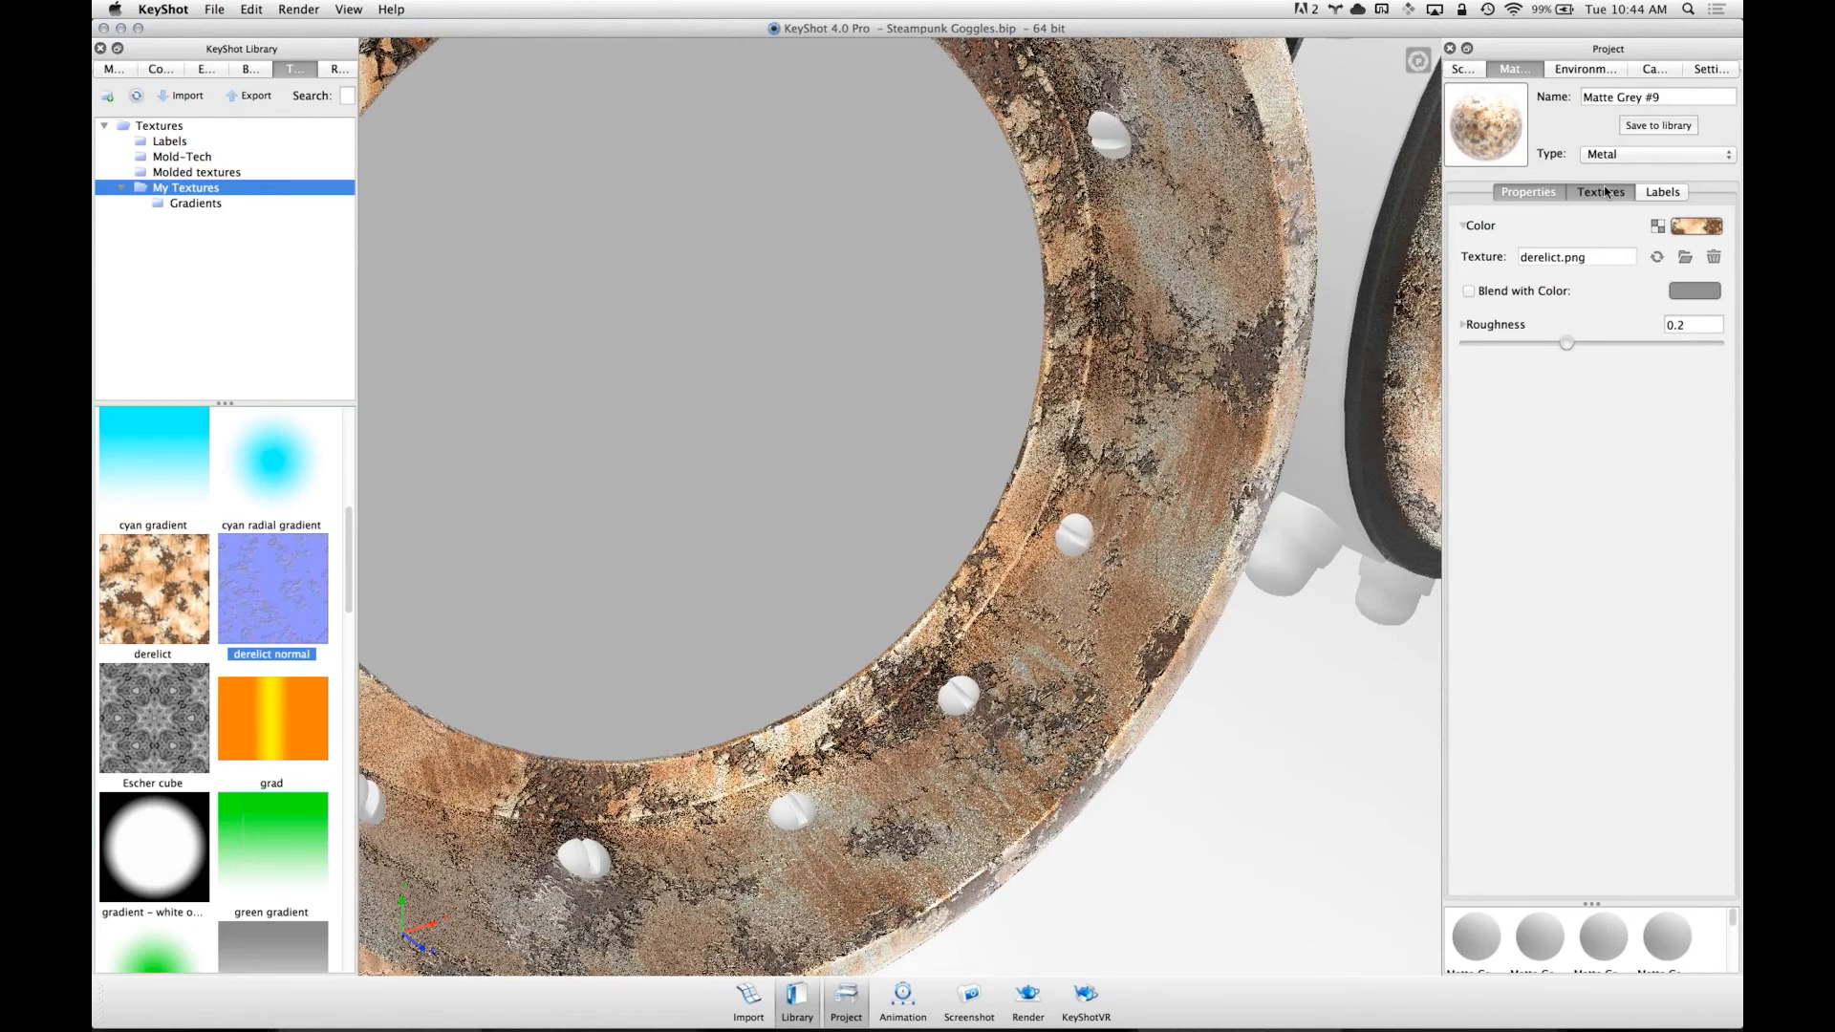
- Set the bump height of the lens rims' derelict normal texture to .5
click(1591, 243)
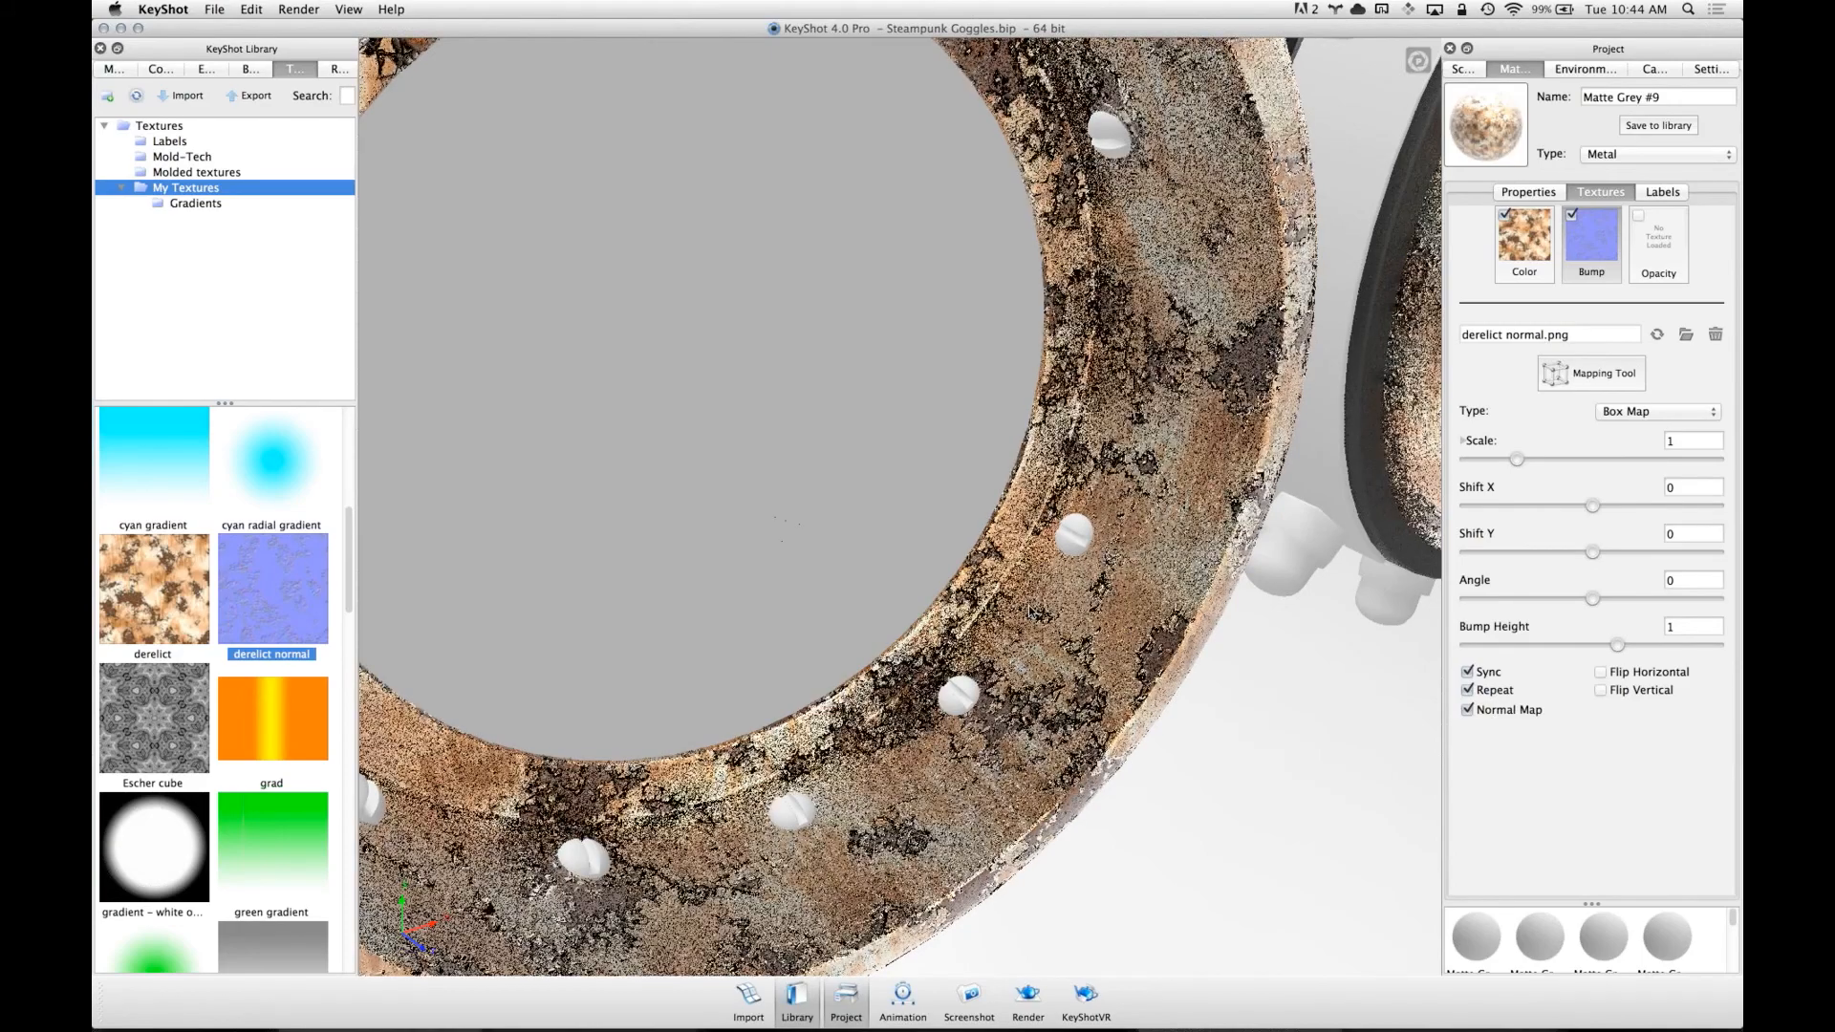
scroll(1033, 617, up, 5)
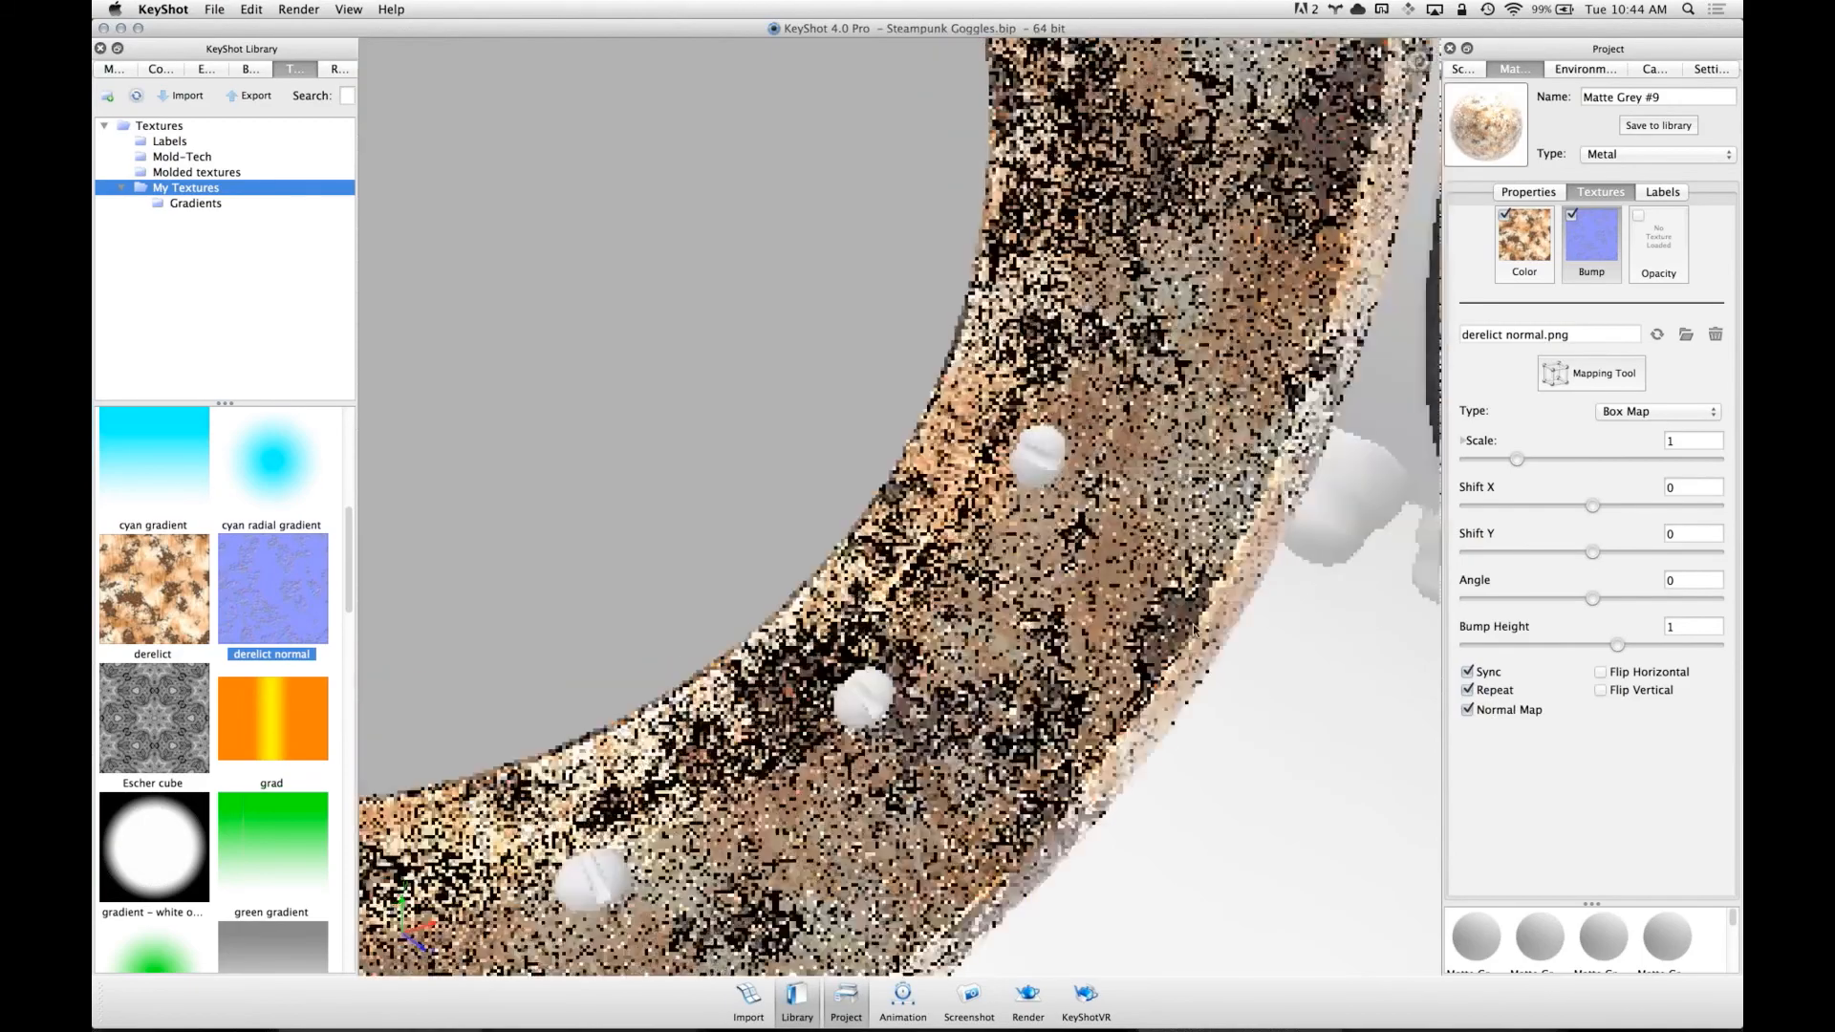
drag(1194, 631, 1285, 482)
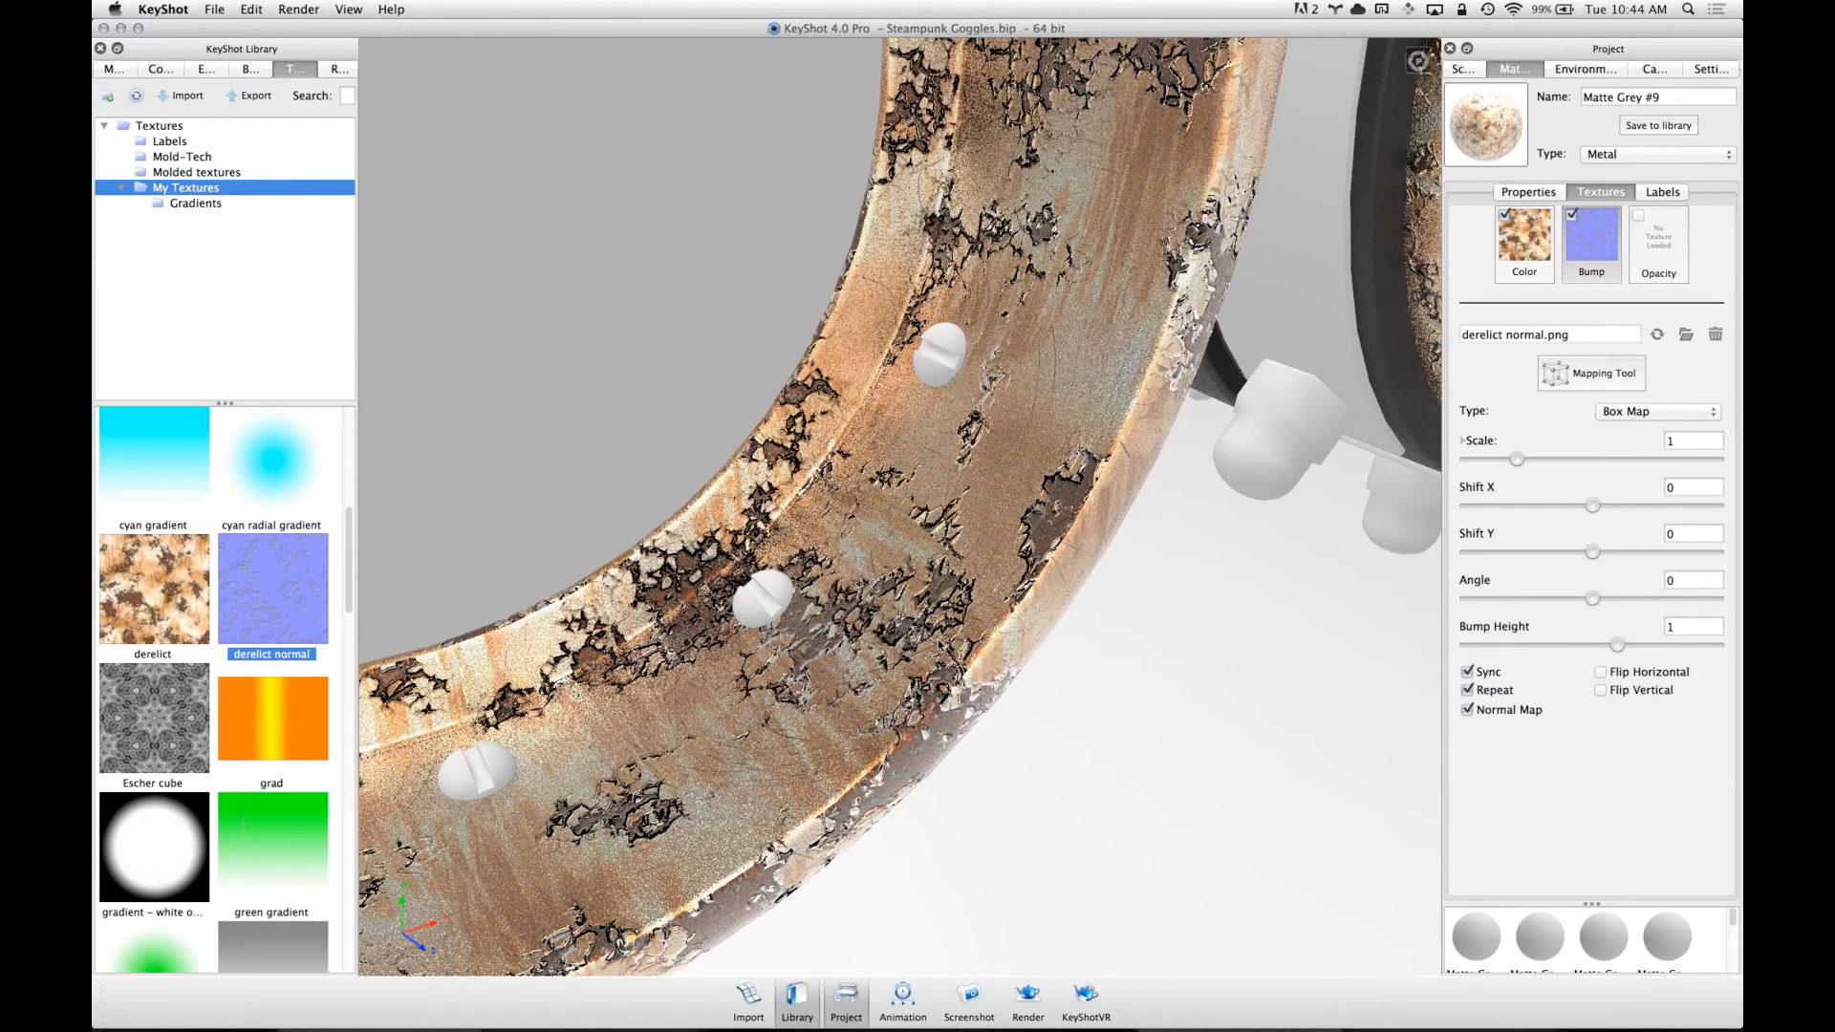
double_click(1678, 623)
text(.5)
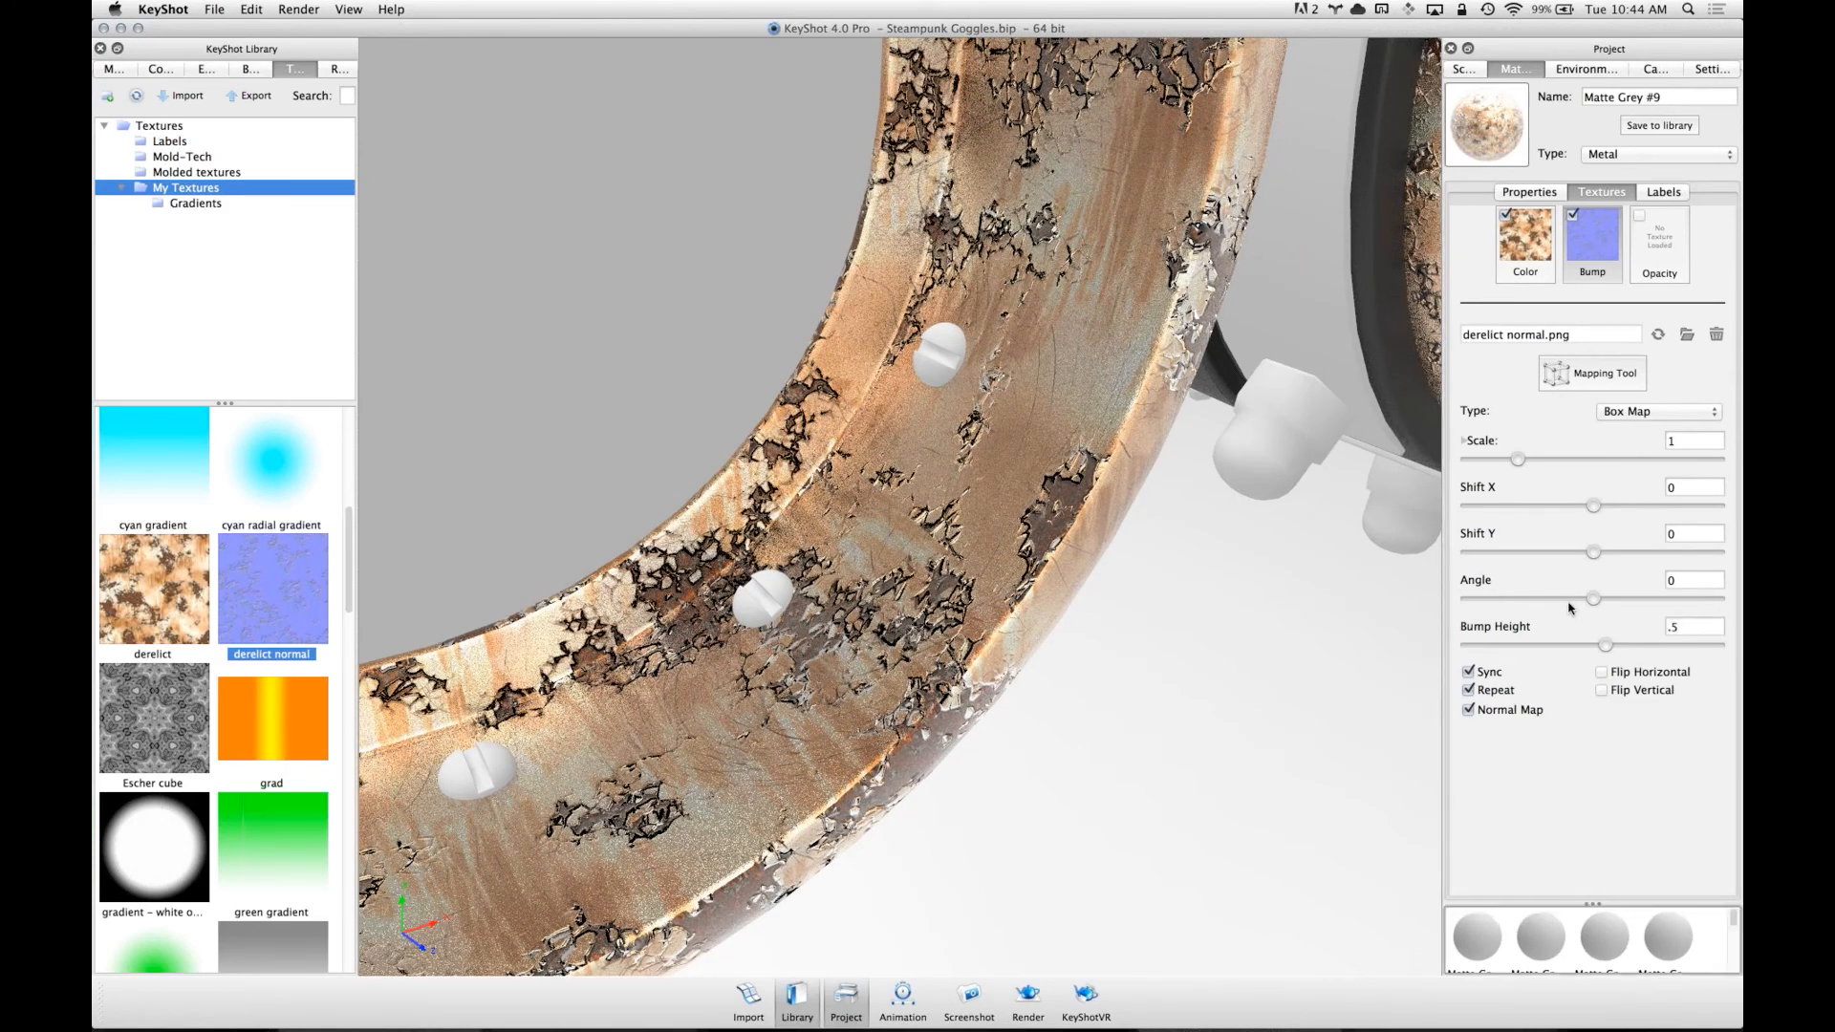
key(Return)
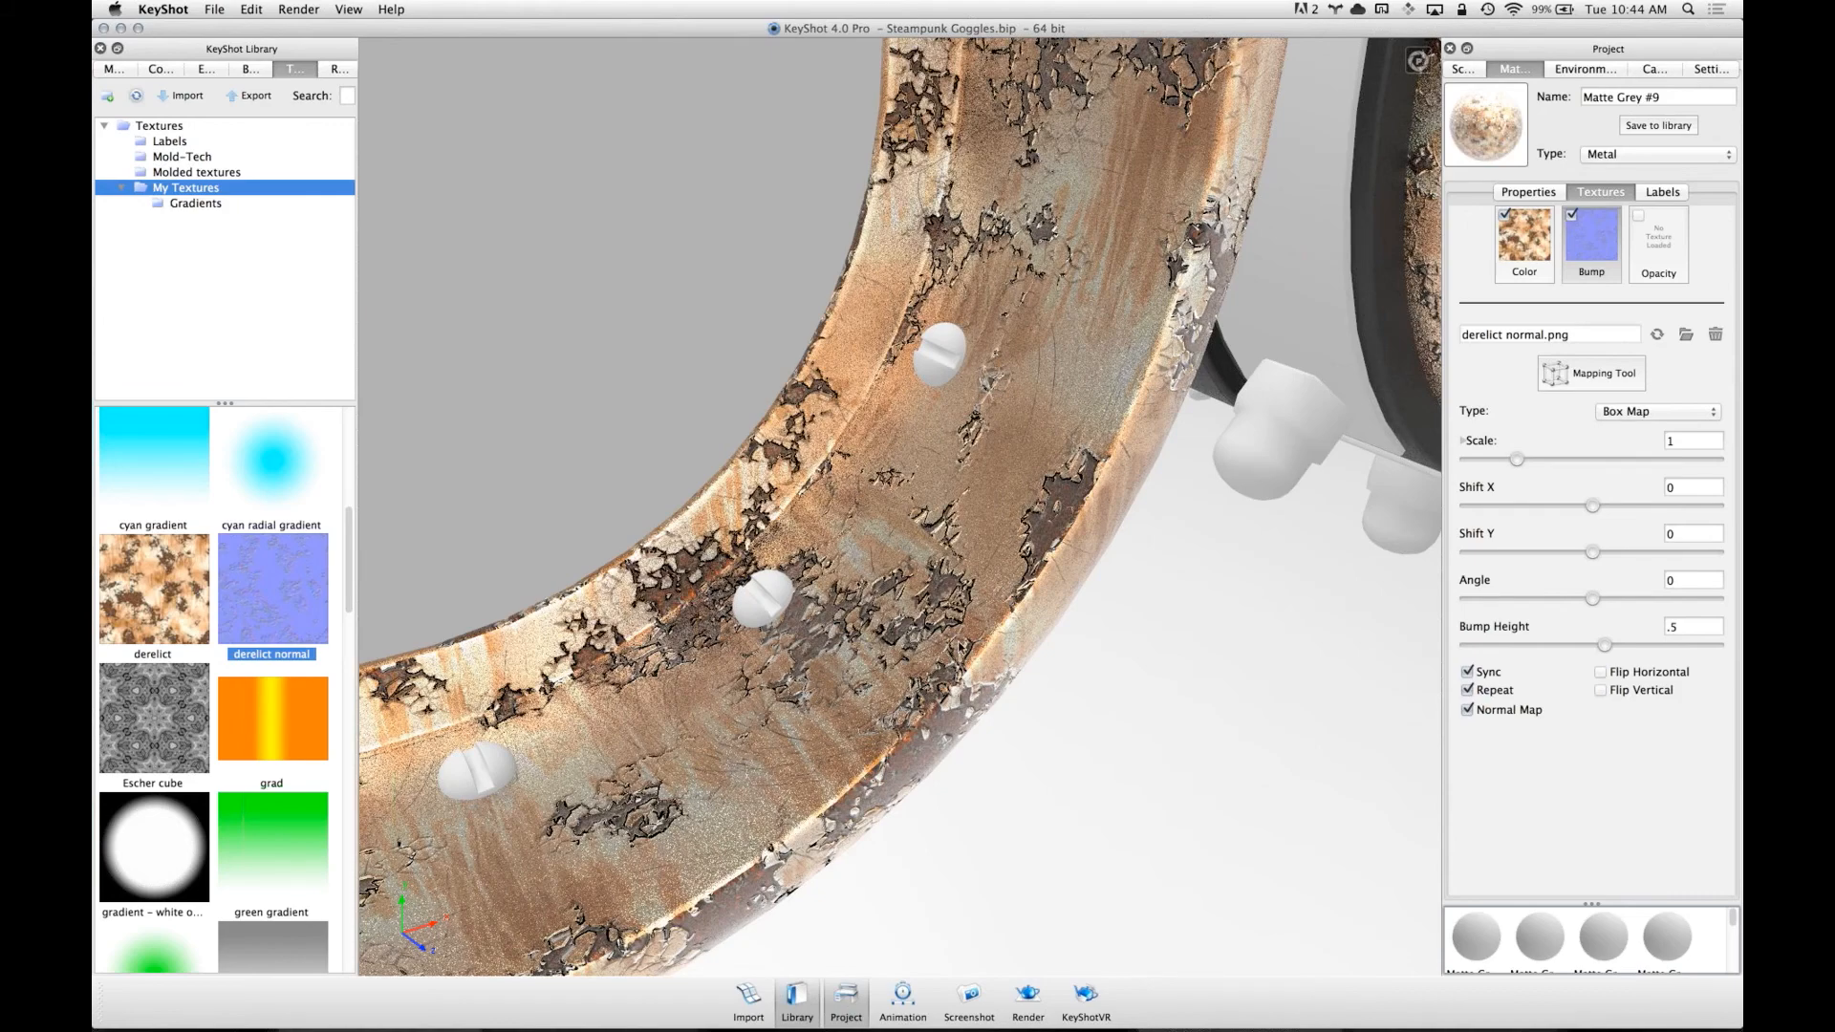
- Increase the scale of the lens rims' derelict color texture to 5
scroll(609, 487, down, 10)
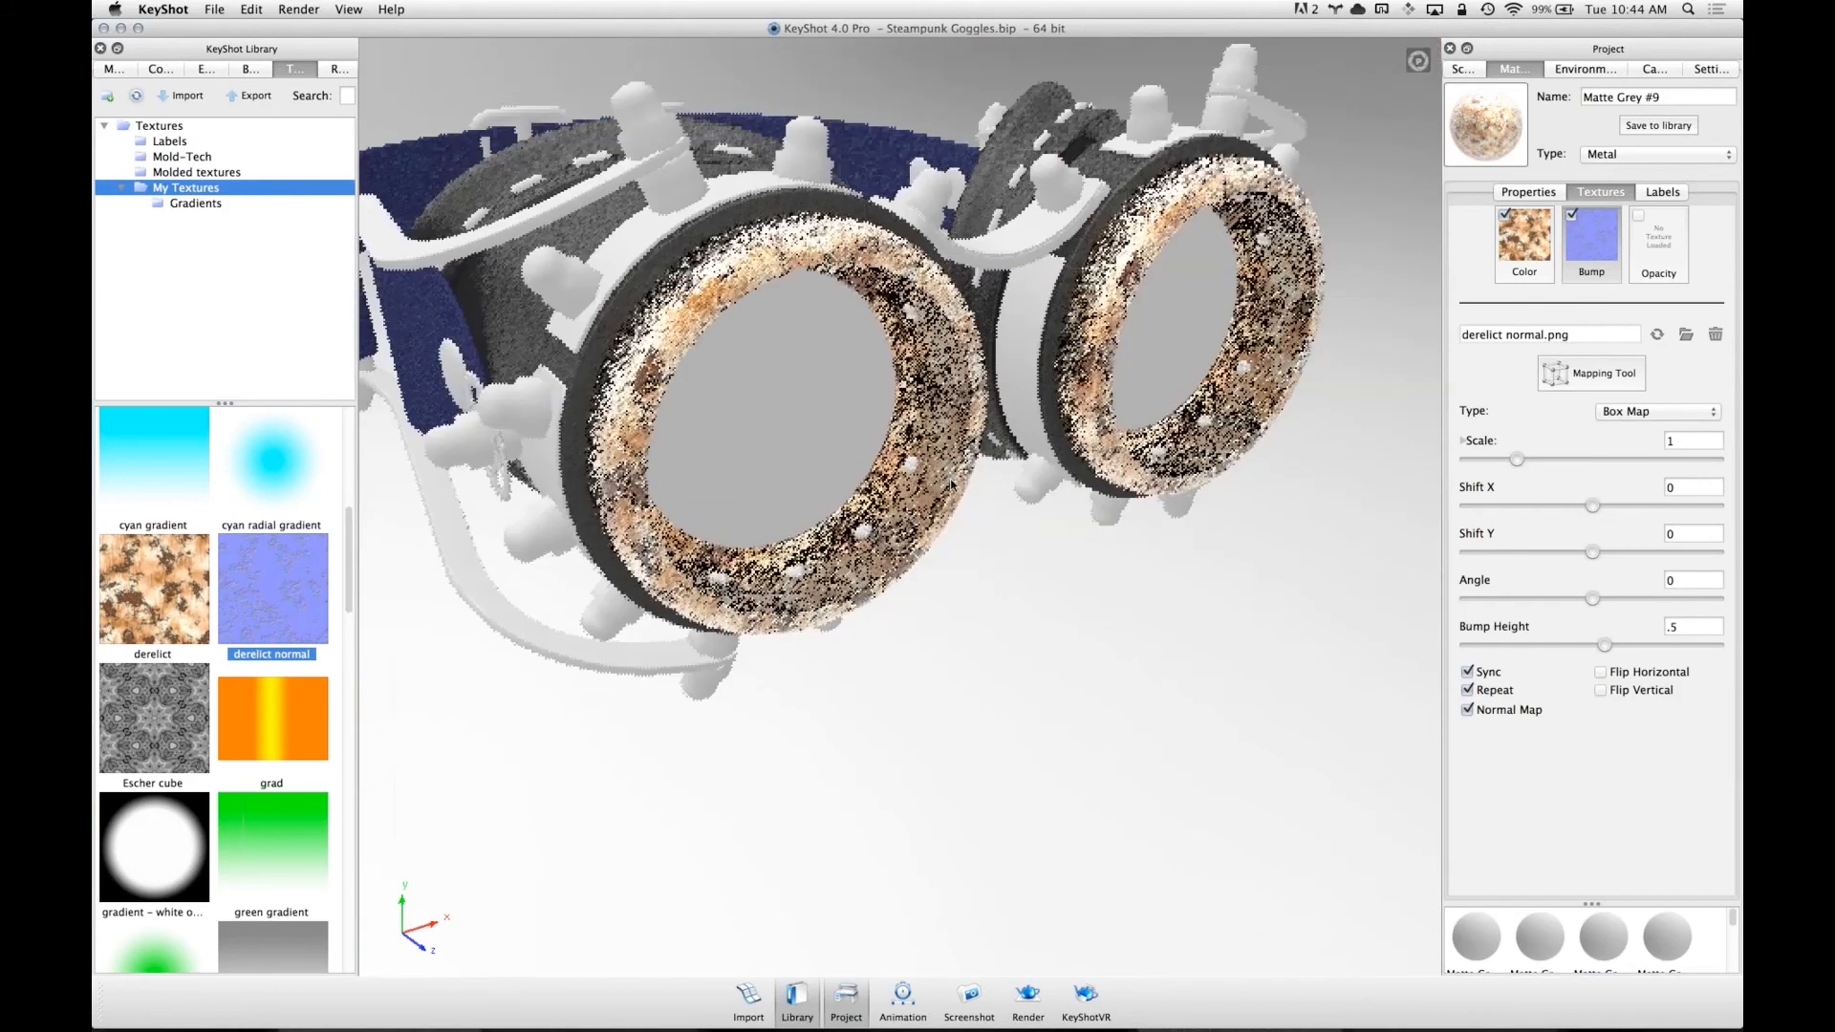
drag(1217, 508, 858, 256)
click(1525, 235)
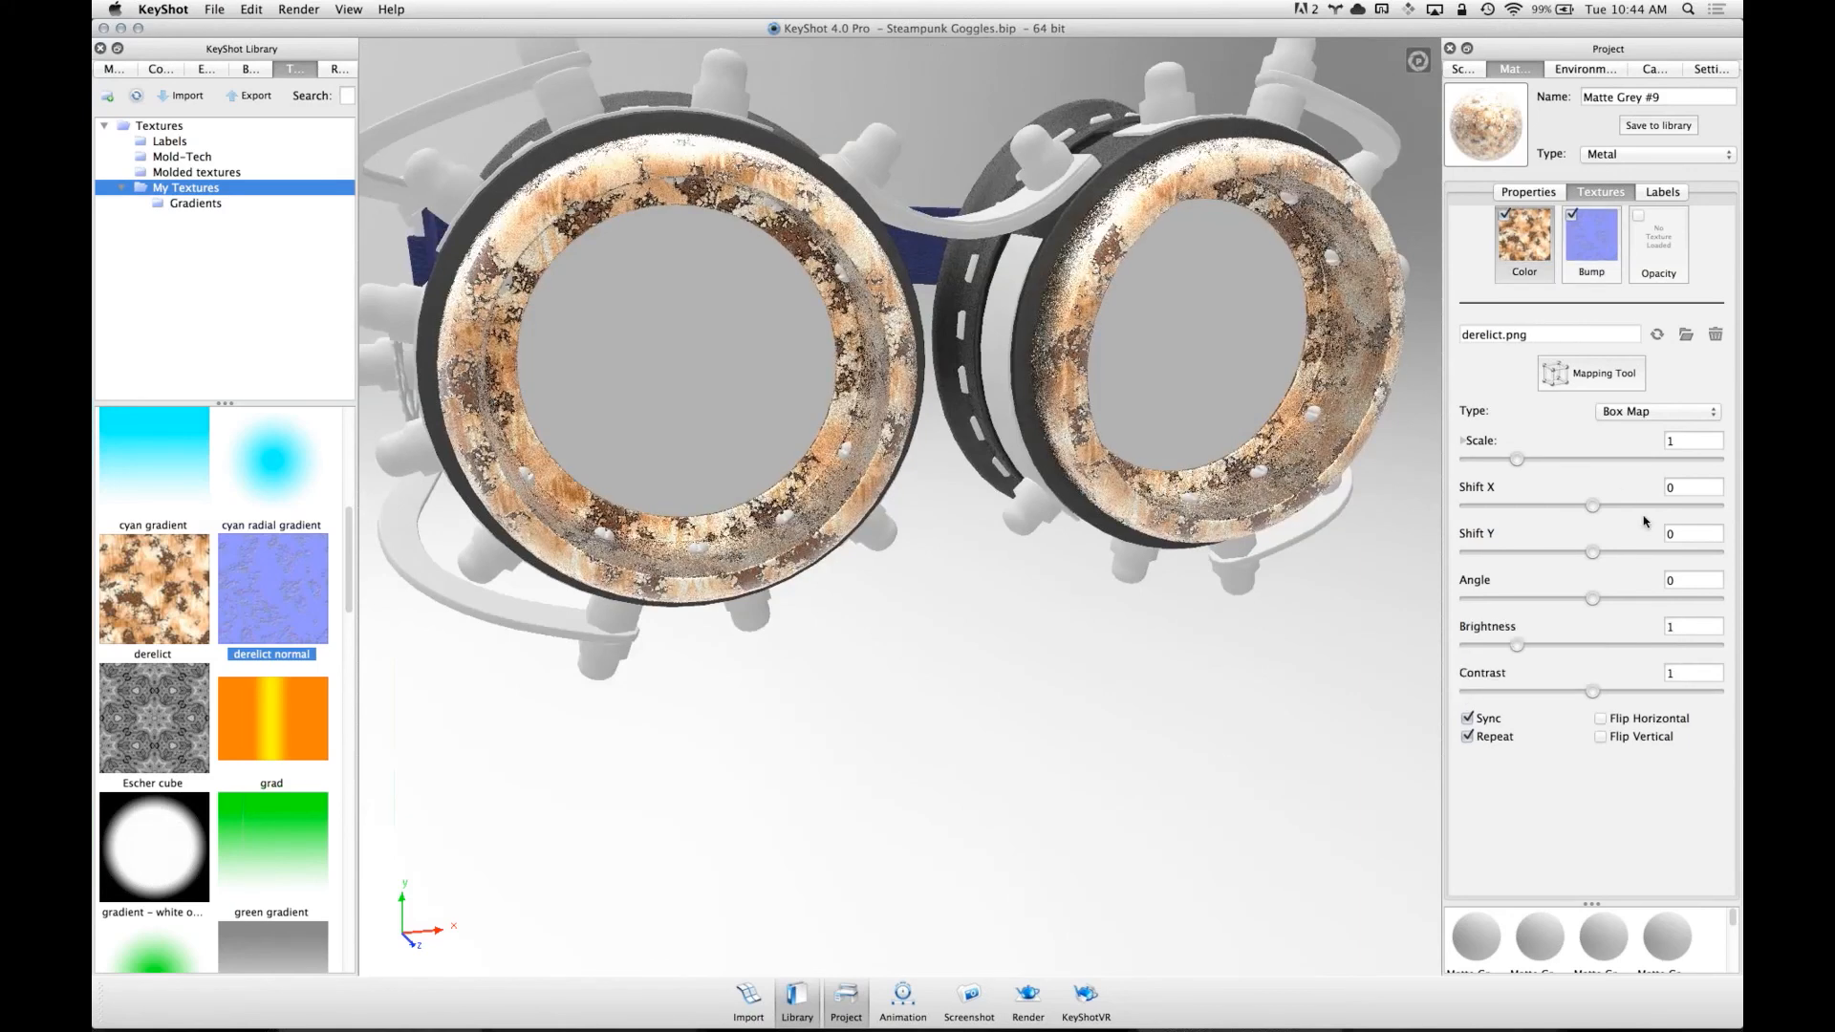
drag(1517, 460, 1717, 460)
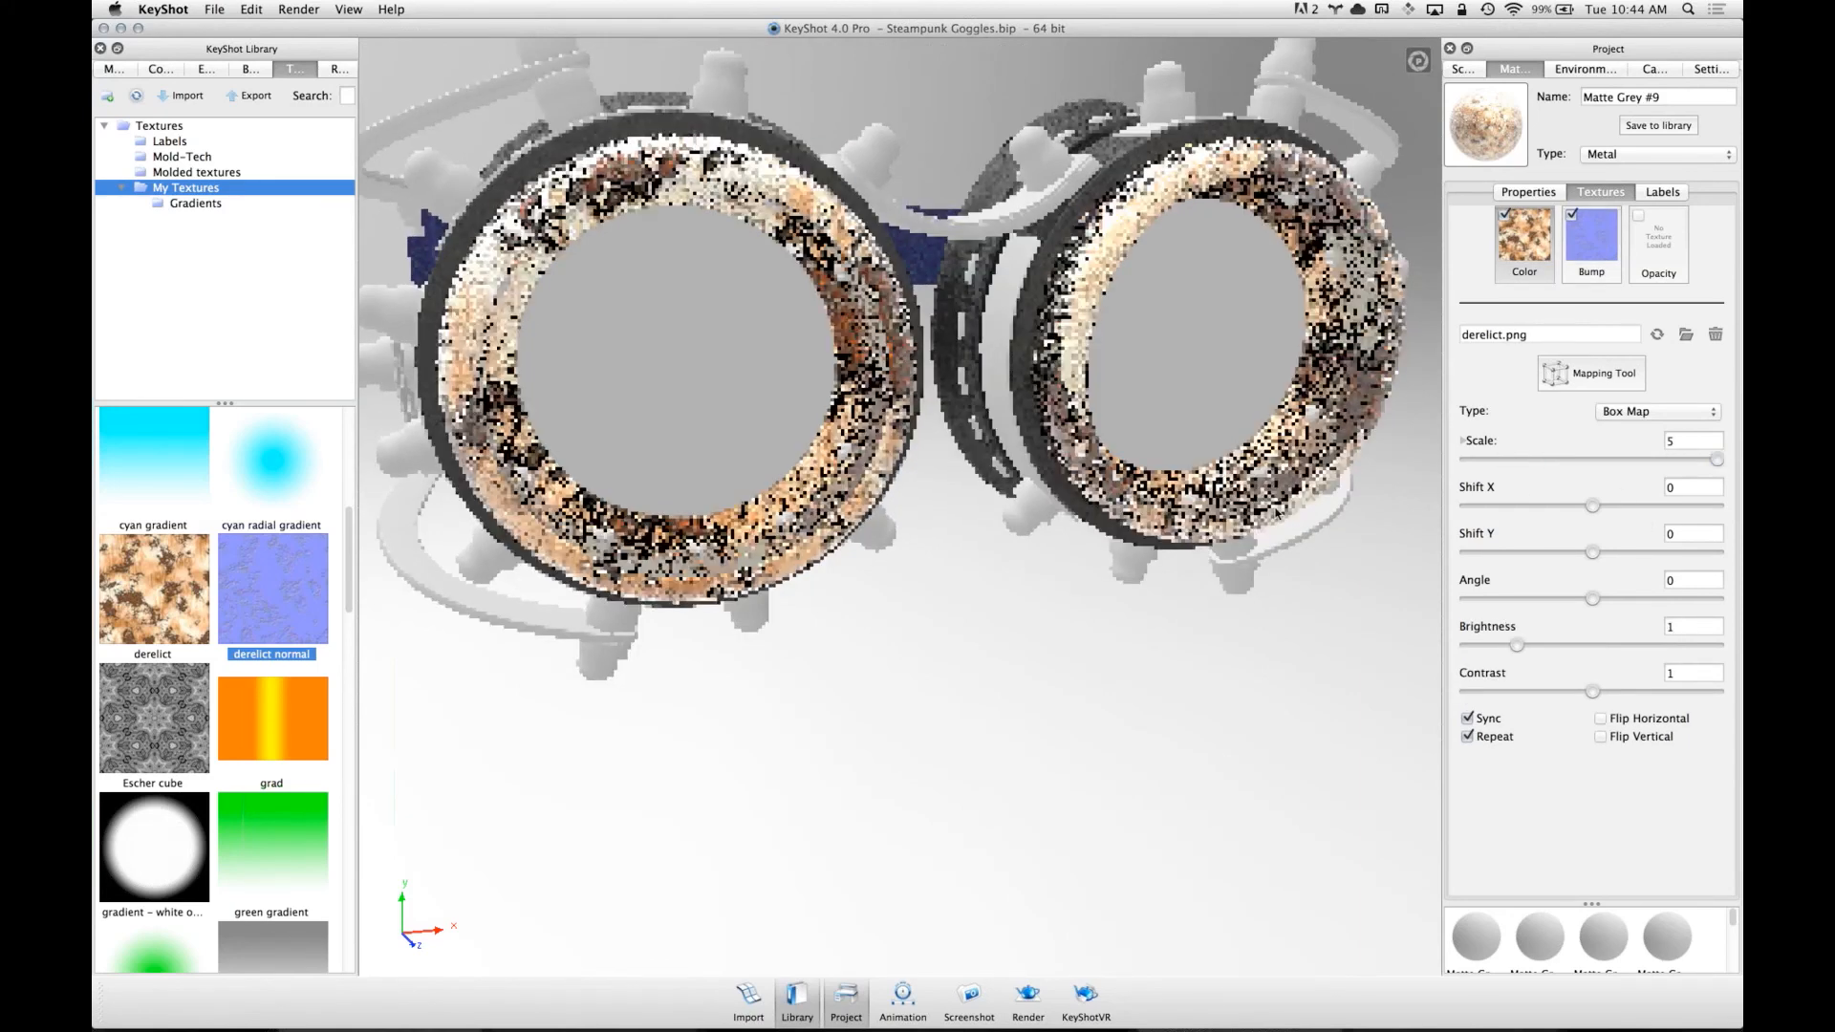
- Paste the lens rims' derelict metal material onto the curved bars running along the side of the goggles
drag(1154, 465, 903, 524)
scroll(903, 524, up, 3)
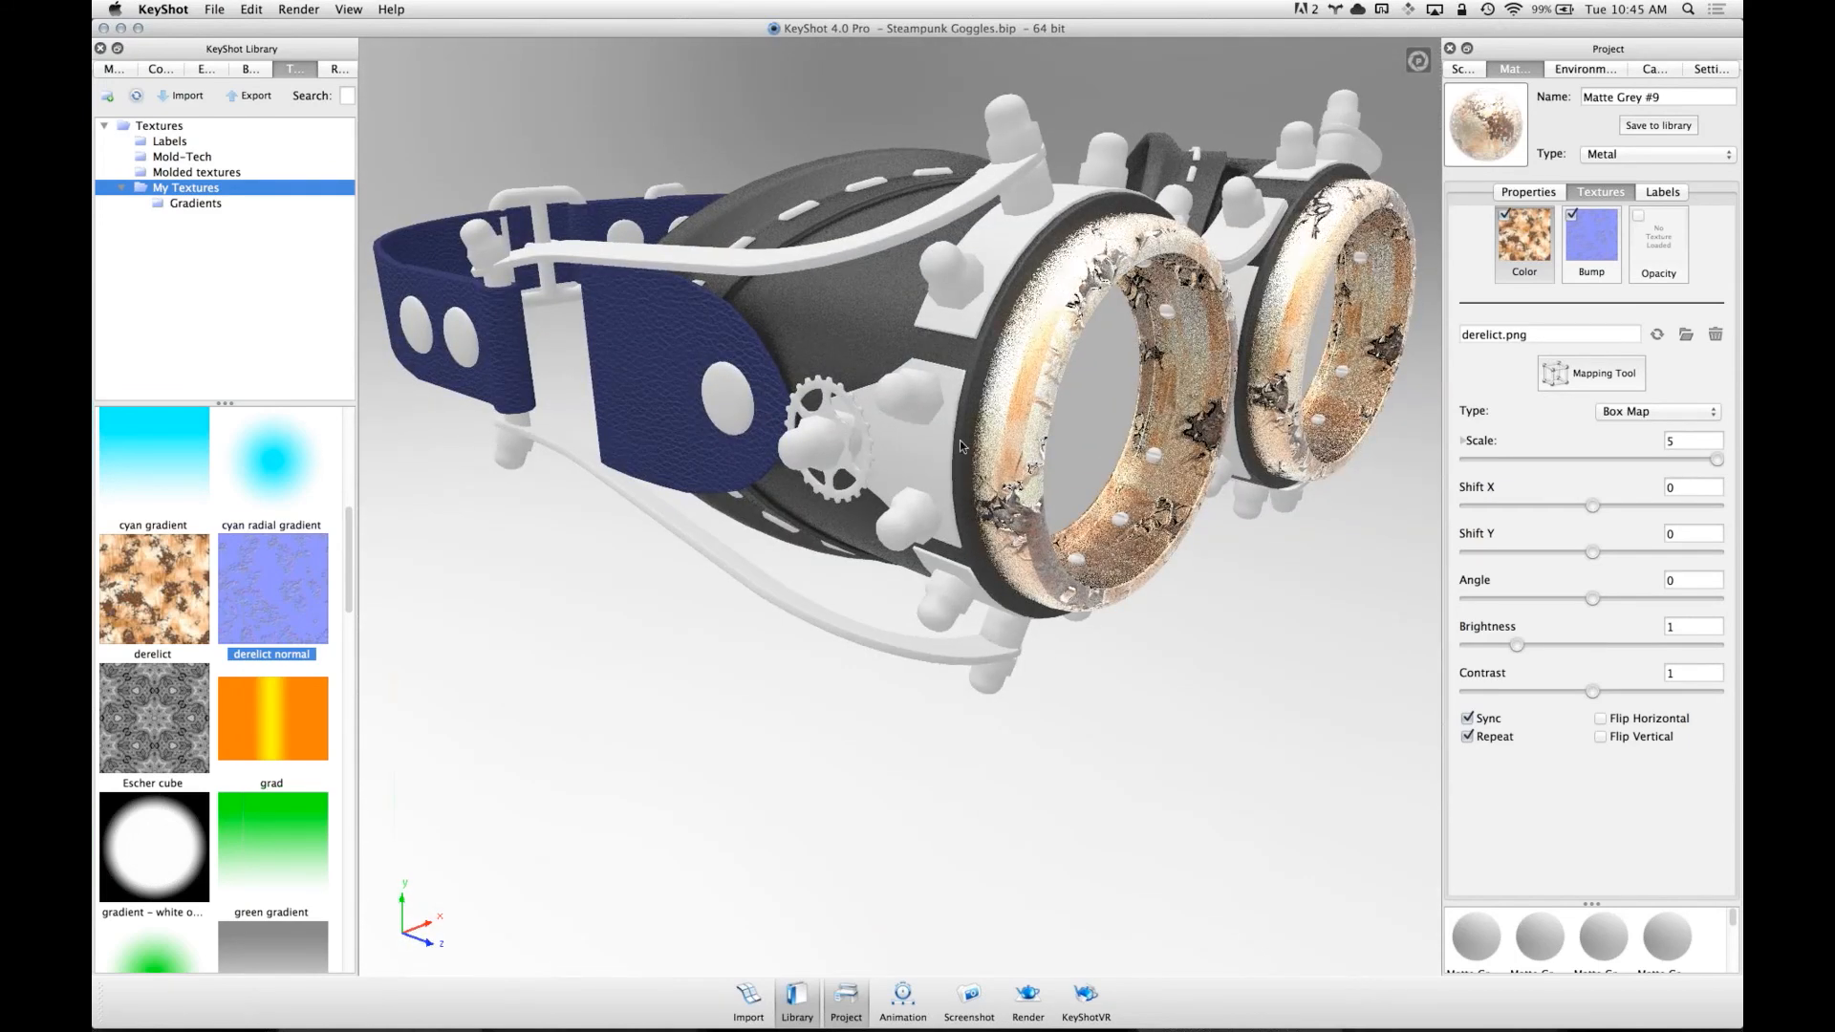
shift+right_click(847, 260)
drag(847, 260, 1105, 533)
- Apply the Copper rough material from the library's basic copper metals to the goggles' bolts
scroll(889, 559, up, 5)
scroll(890, 559, up, 5)
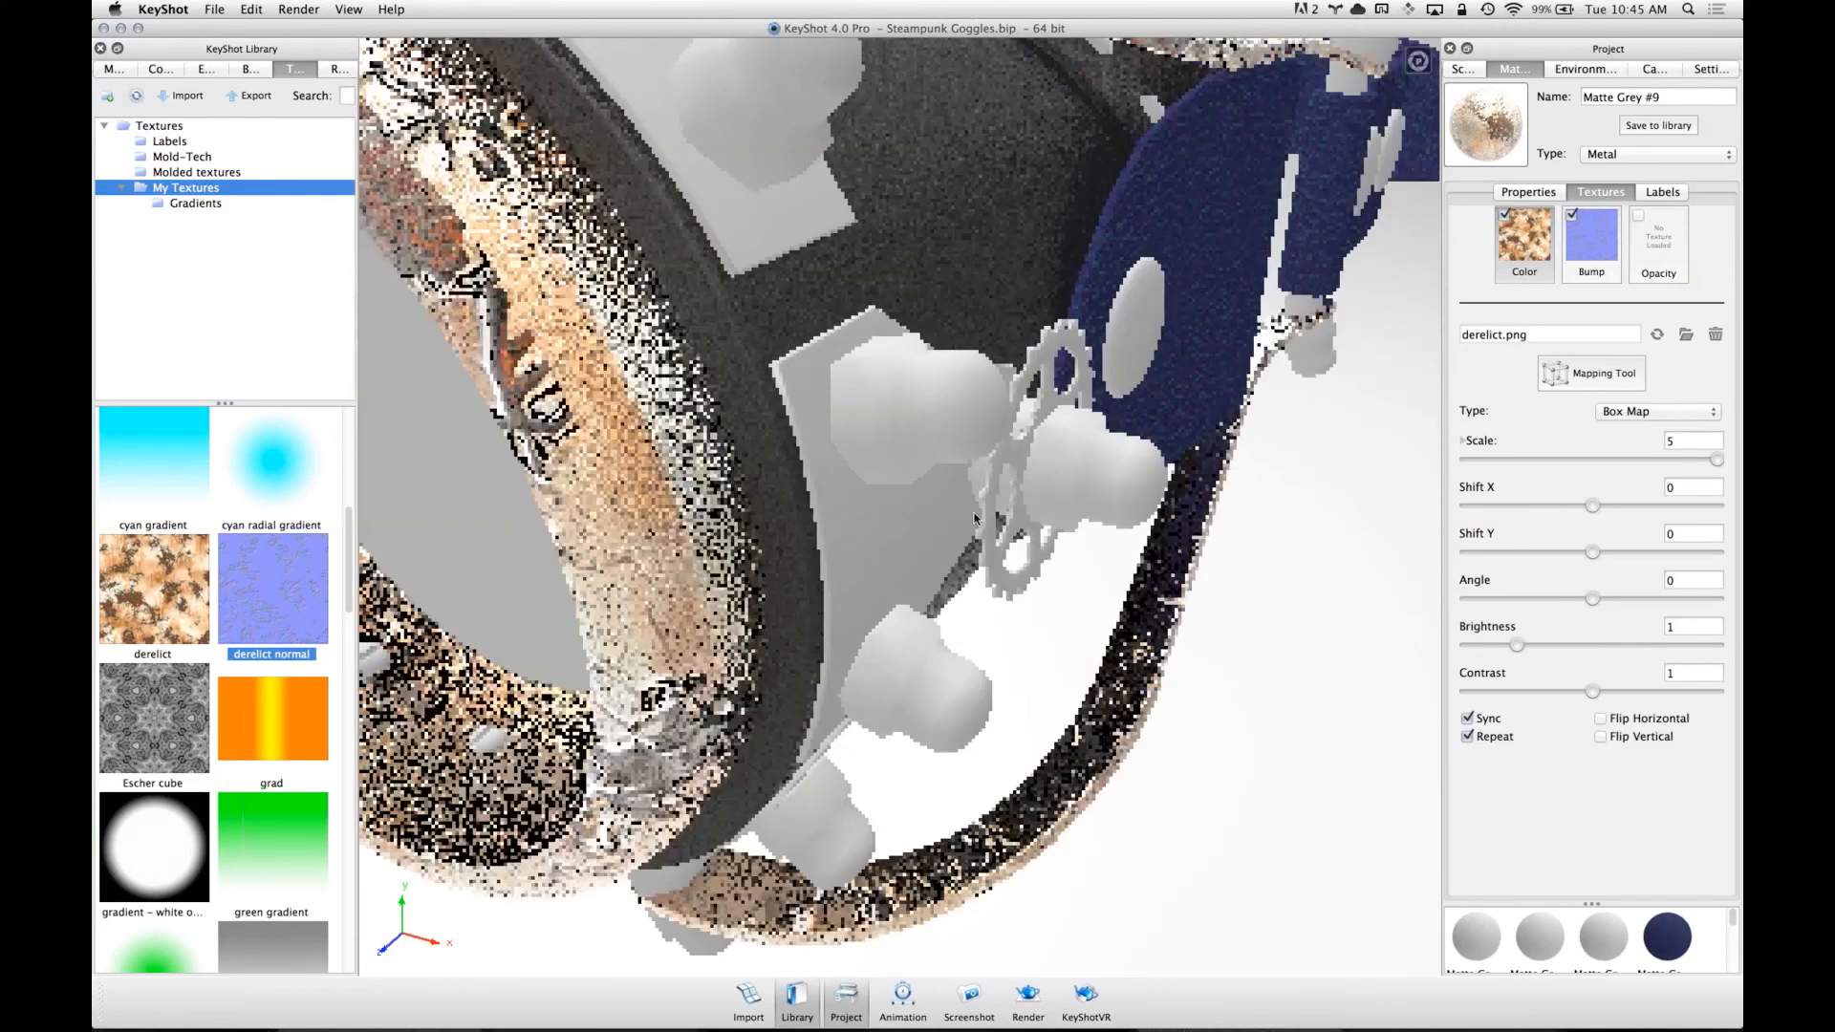
double_click(952, 408)
click(113, 69)
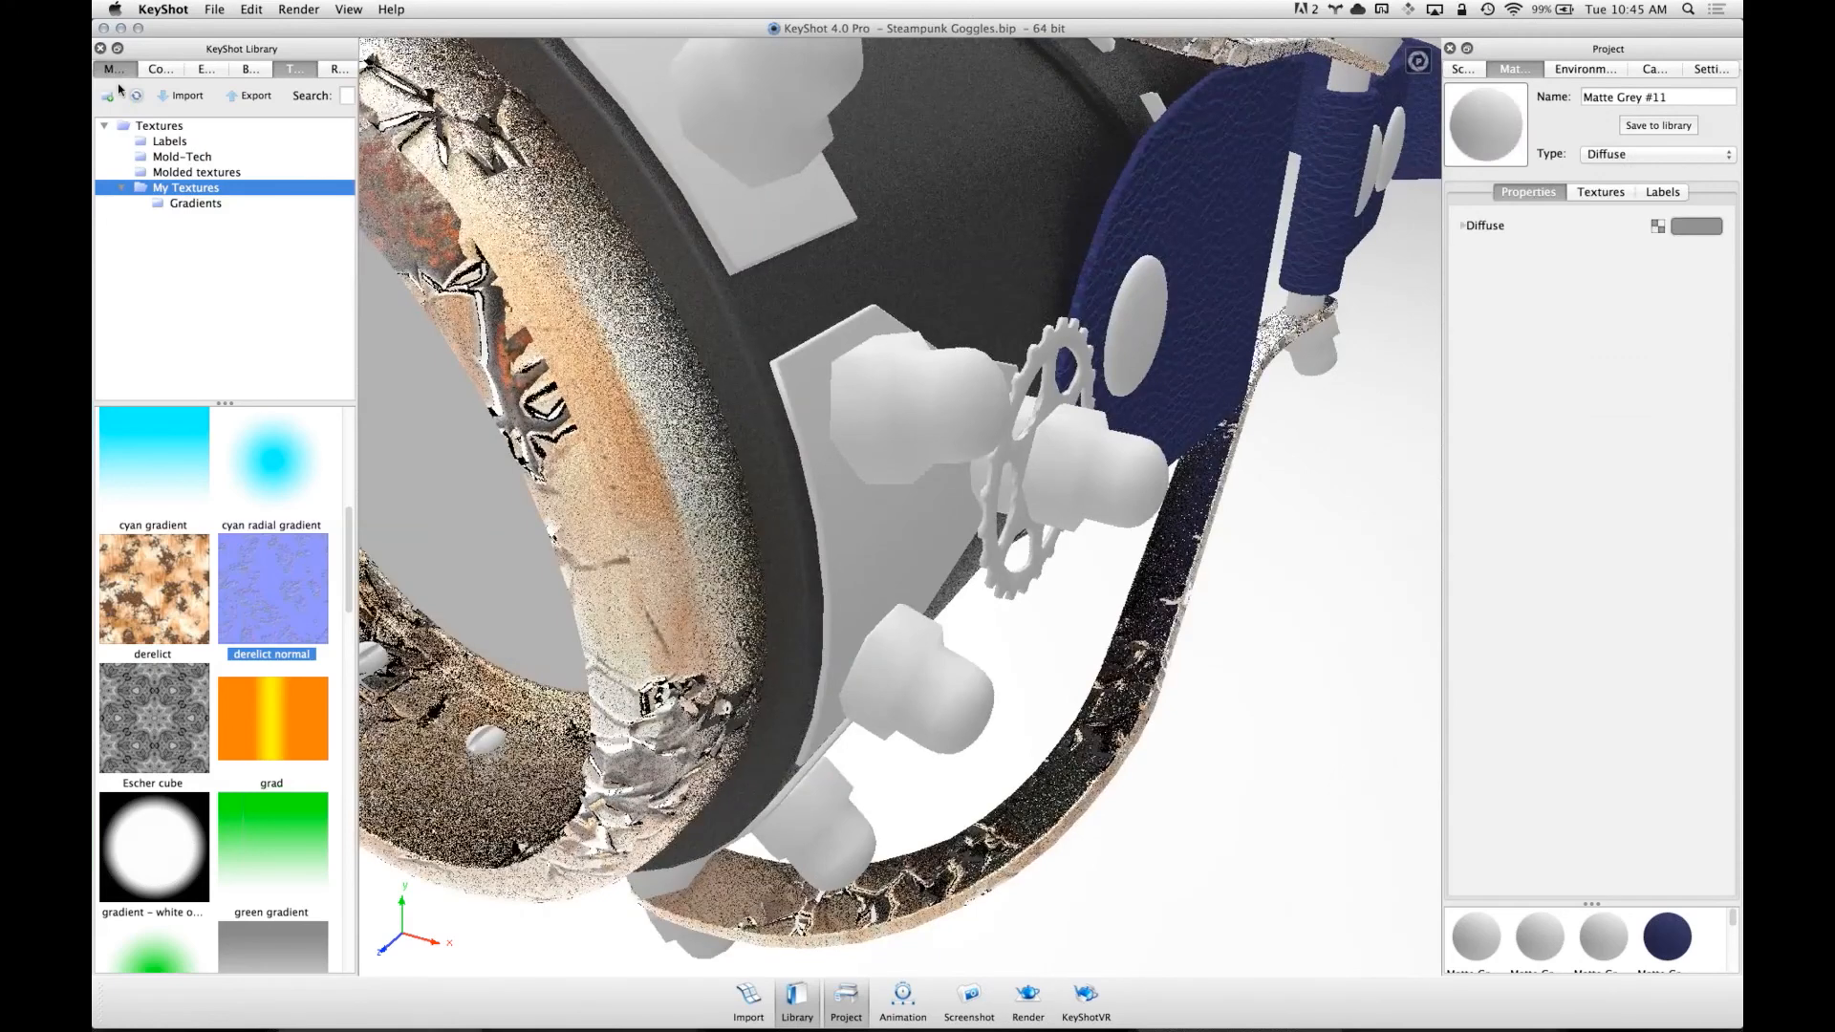
click(124, 234)
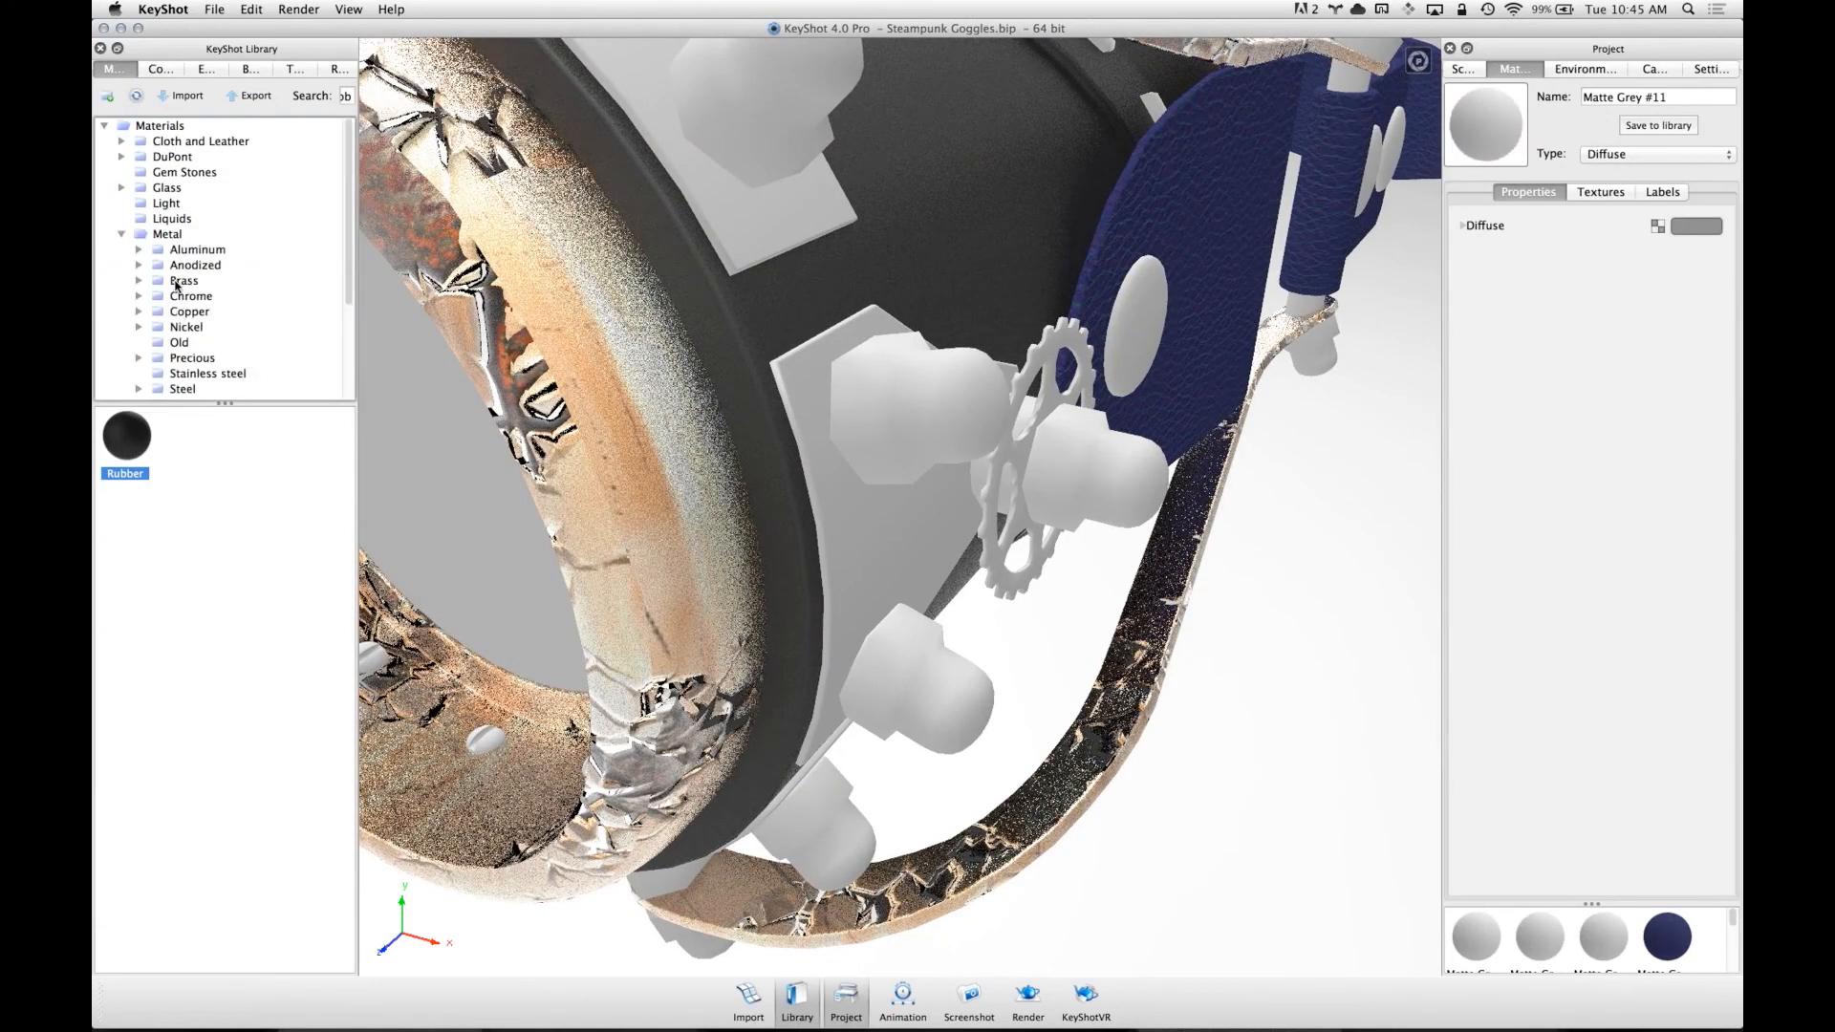
click(139, 312)
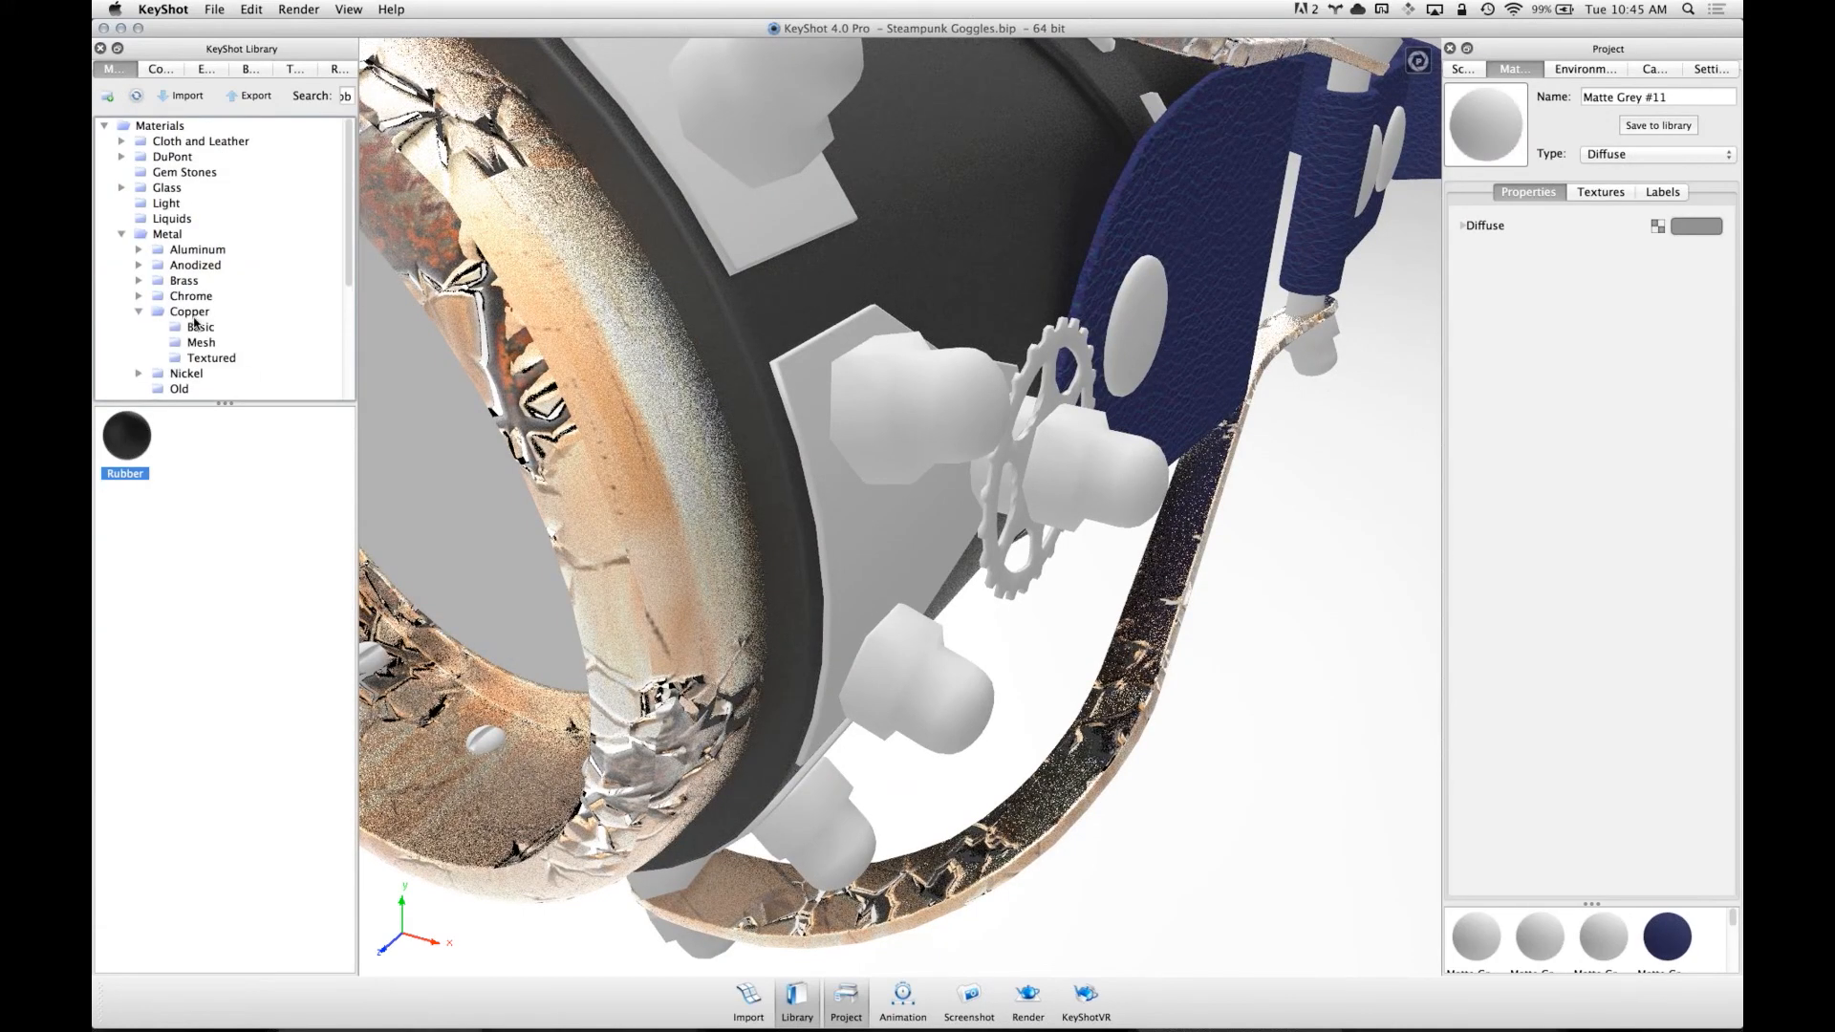
click(194, 317)
click(203, 329)
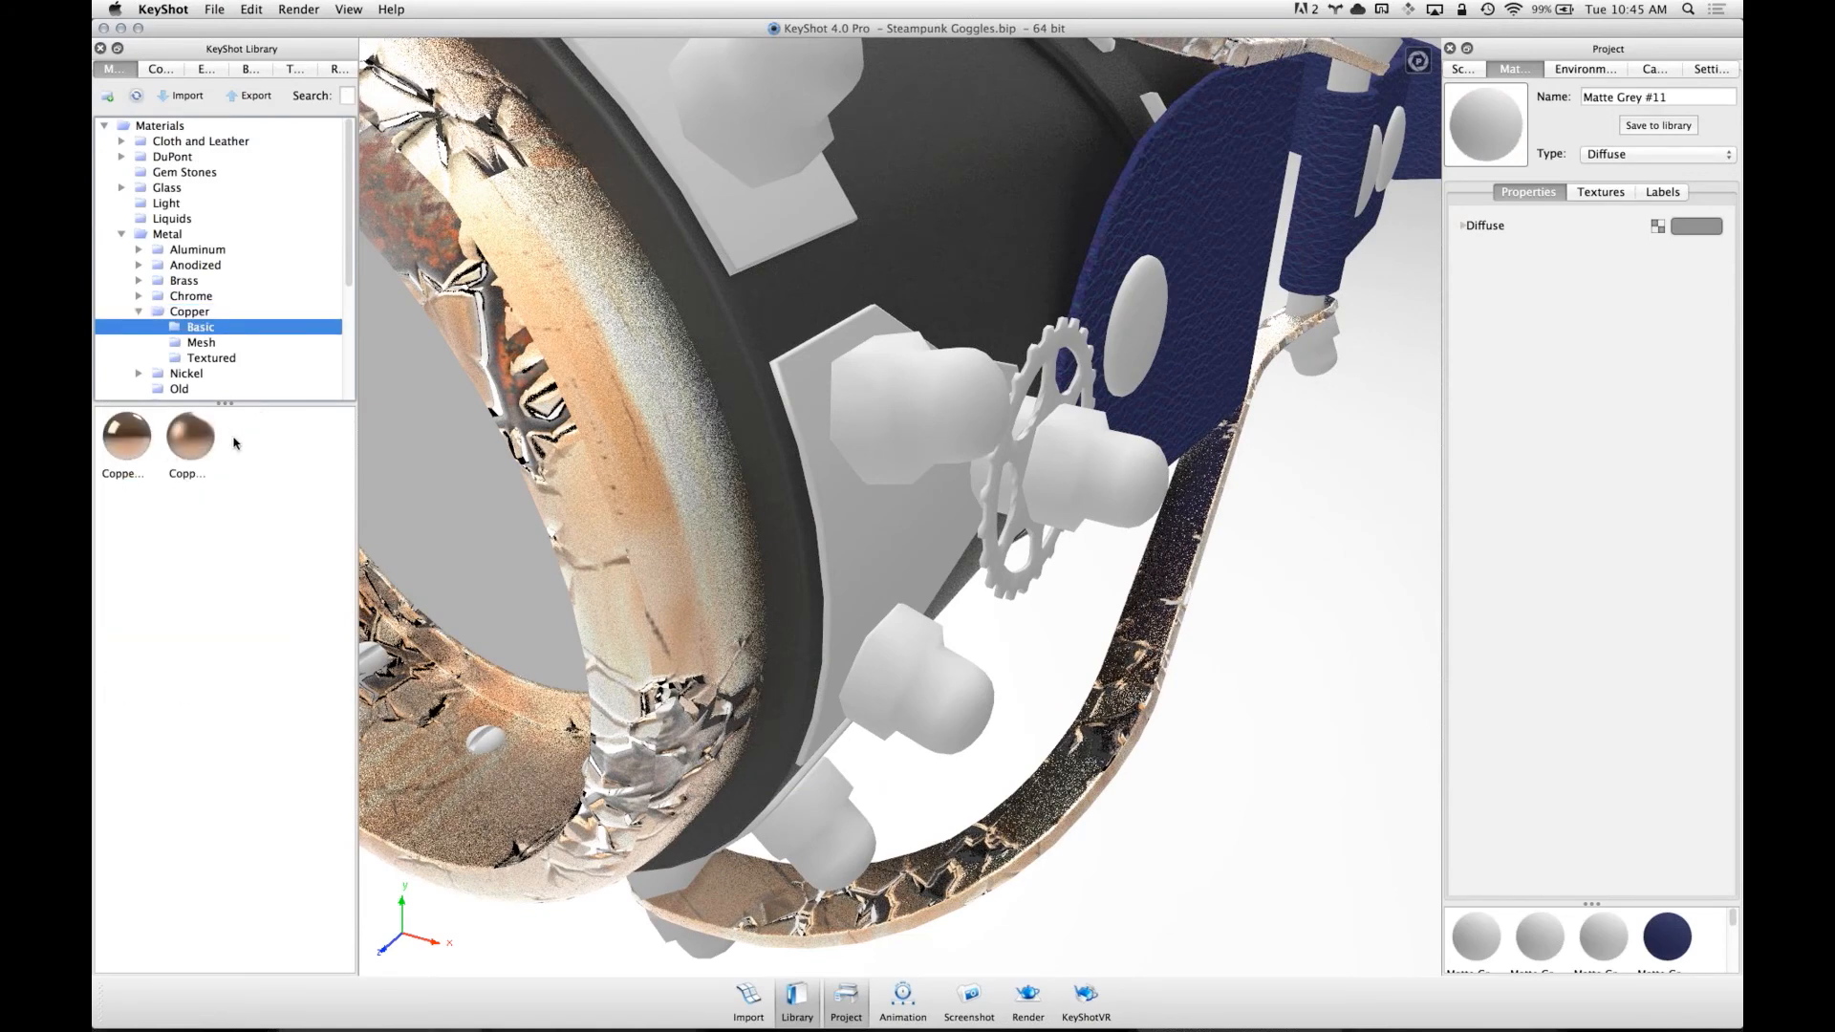
click(194, 445)
drag(723, 449, 1122, 439)
- Center the view on one of the lower copper bolts
scroll(1122, 439, down, 3)
drag(912, 389, 684, 622)
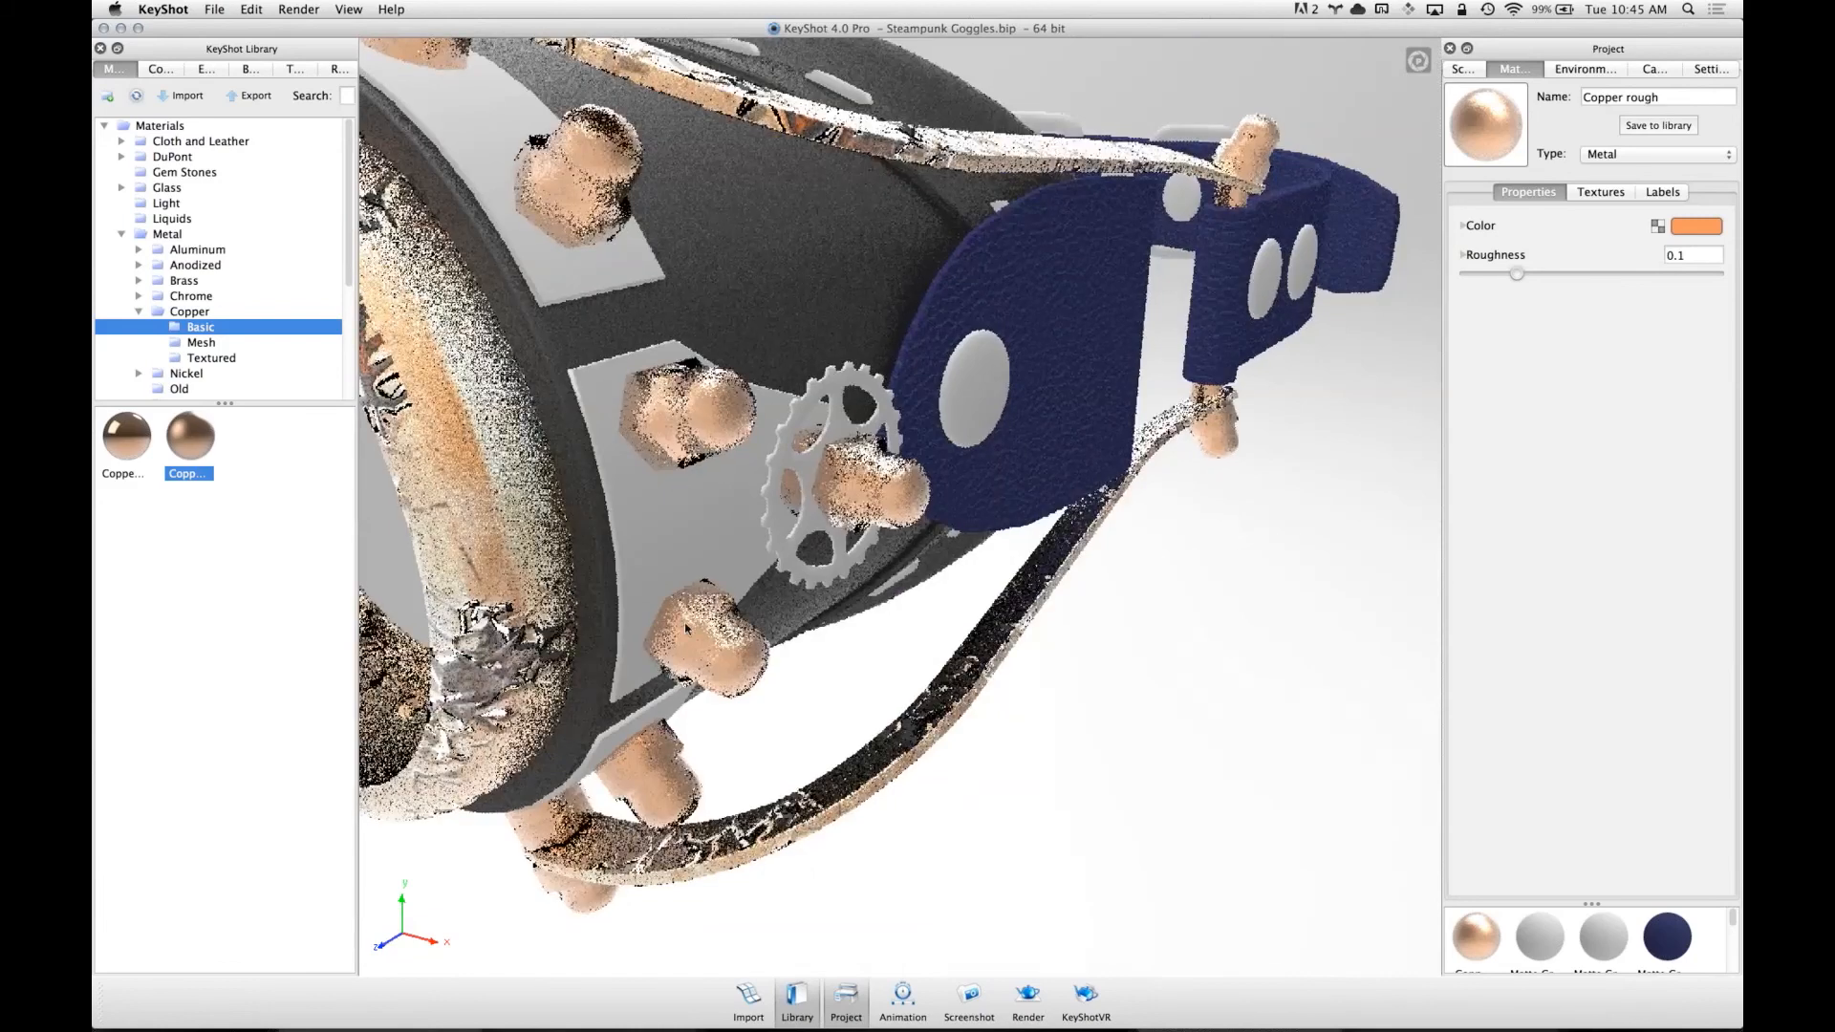
right_click(734, 650)
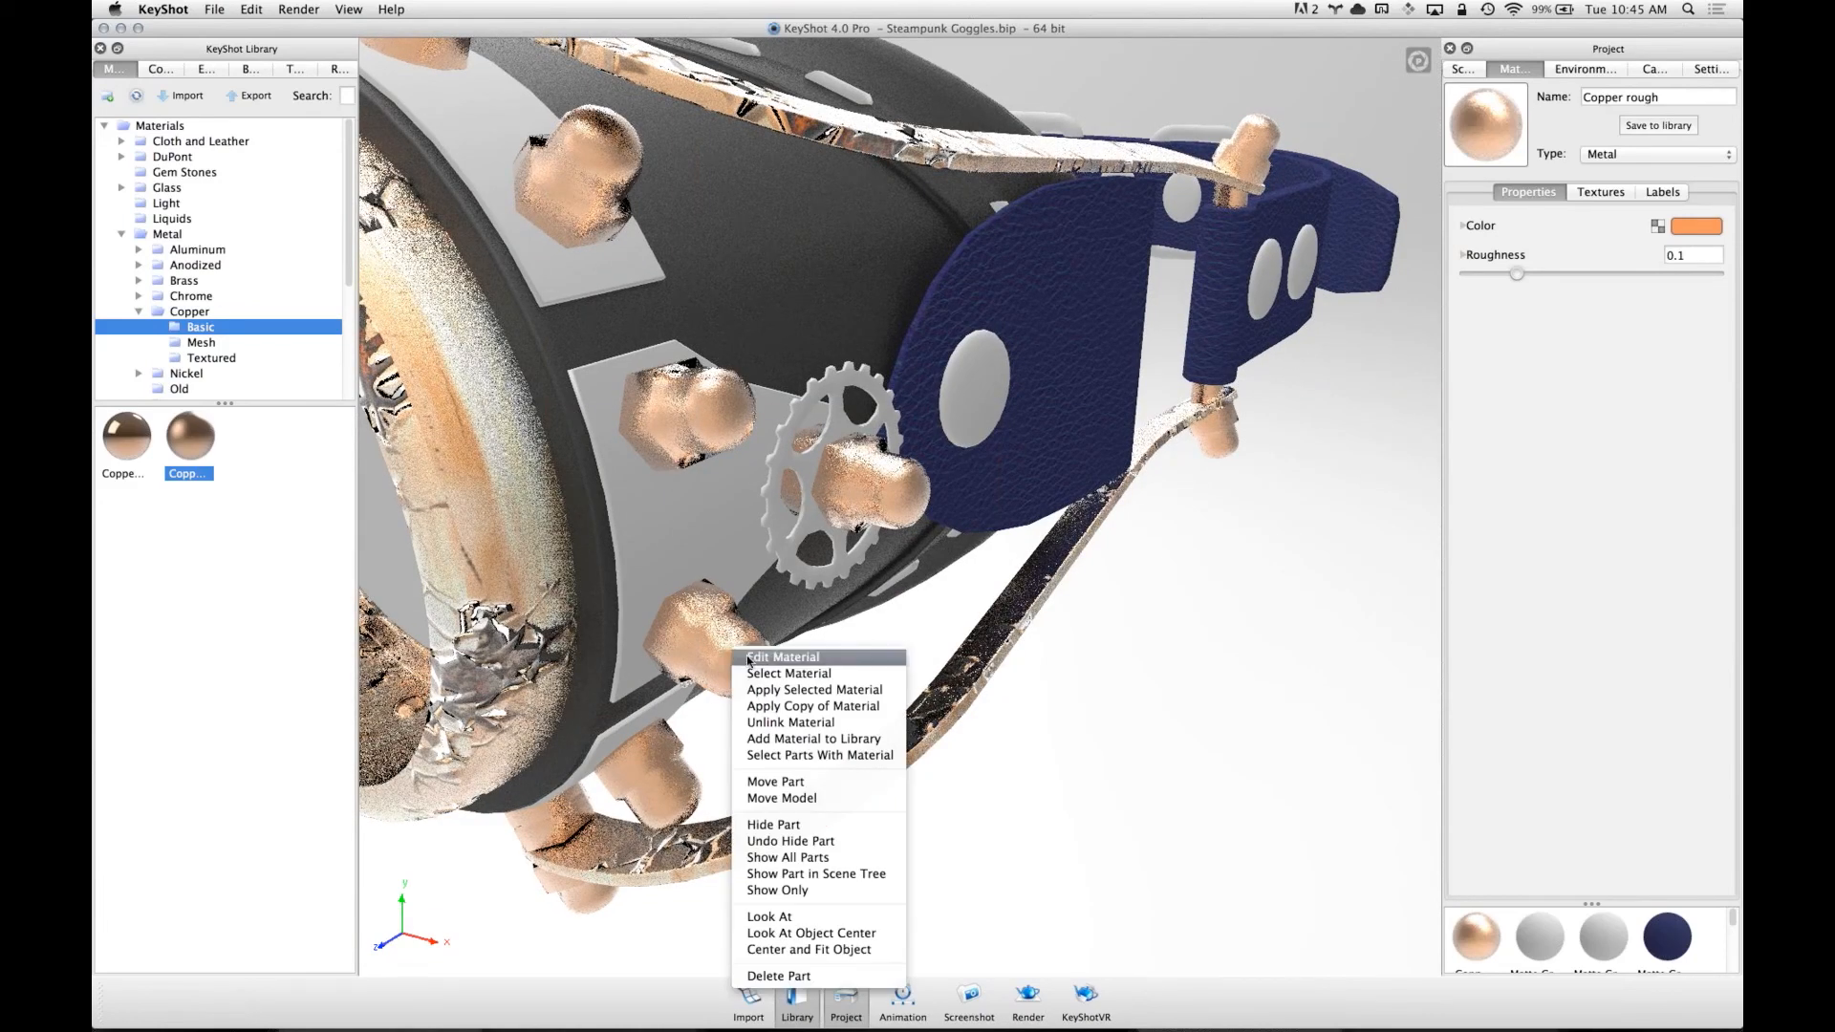
click(716, 629)
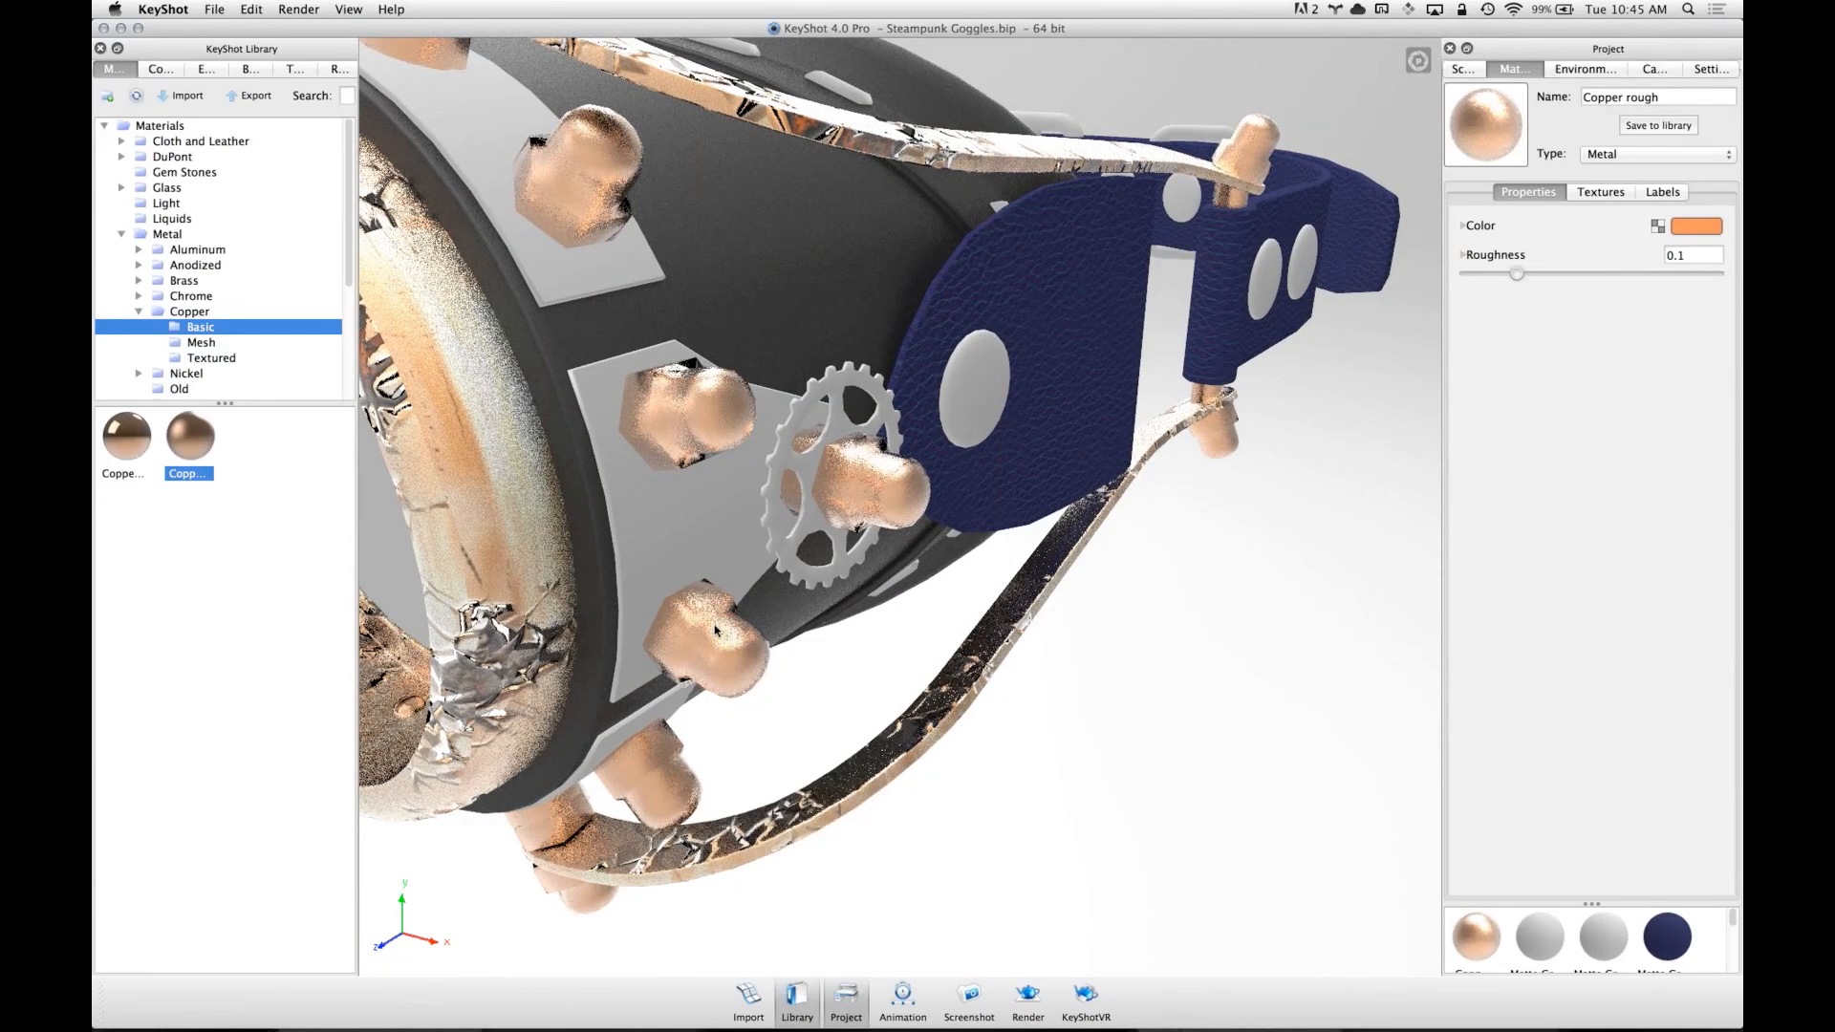
right_click(710, 656)
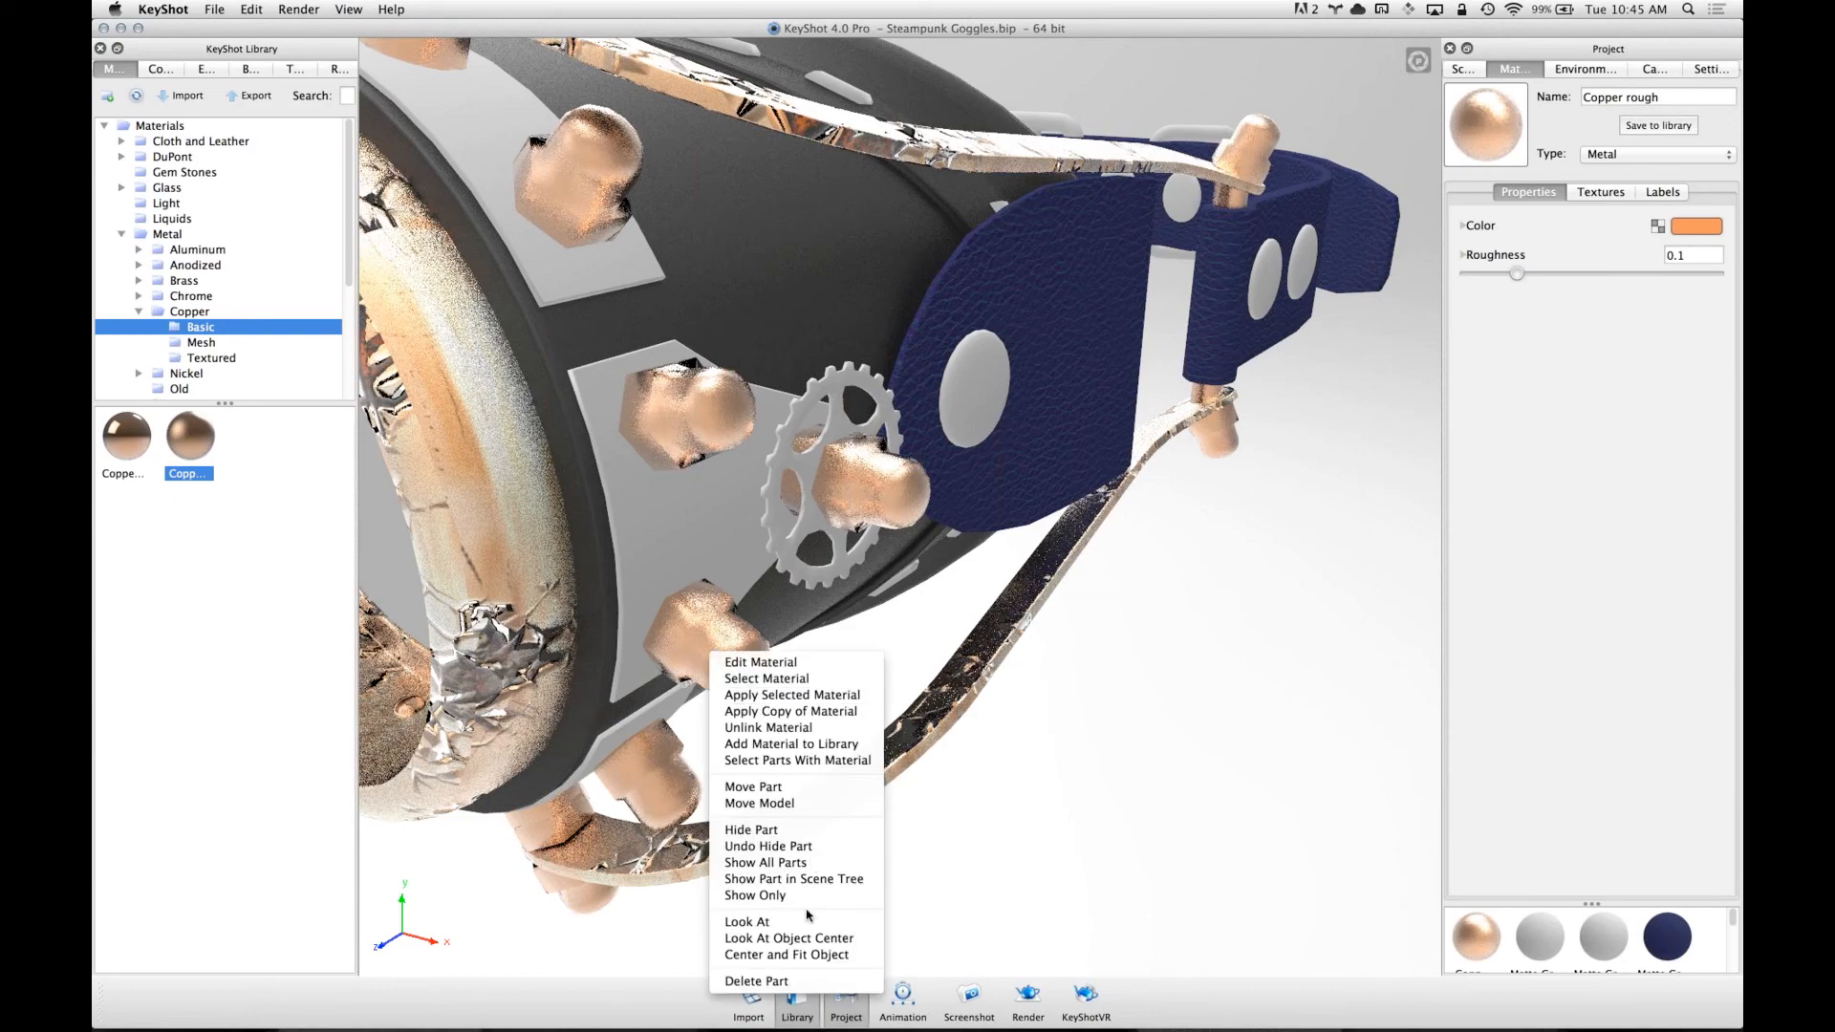
click(829, 785)
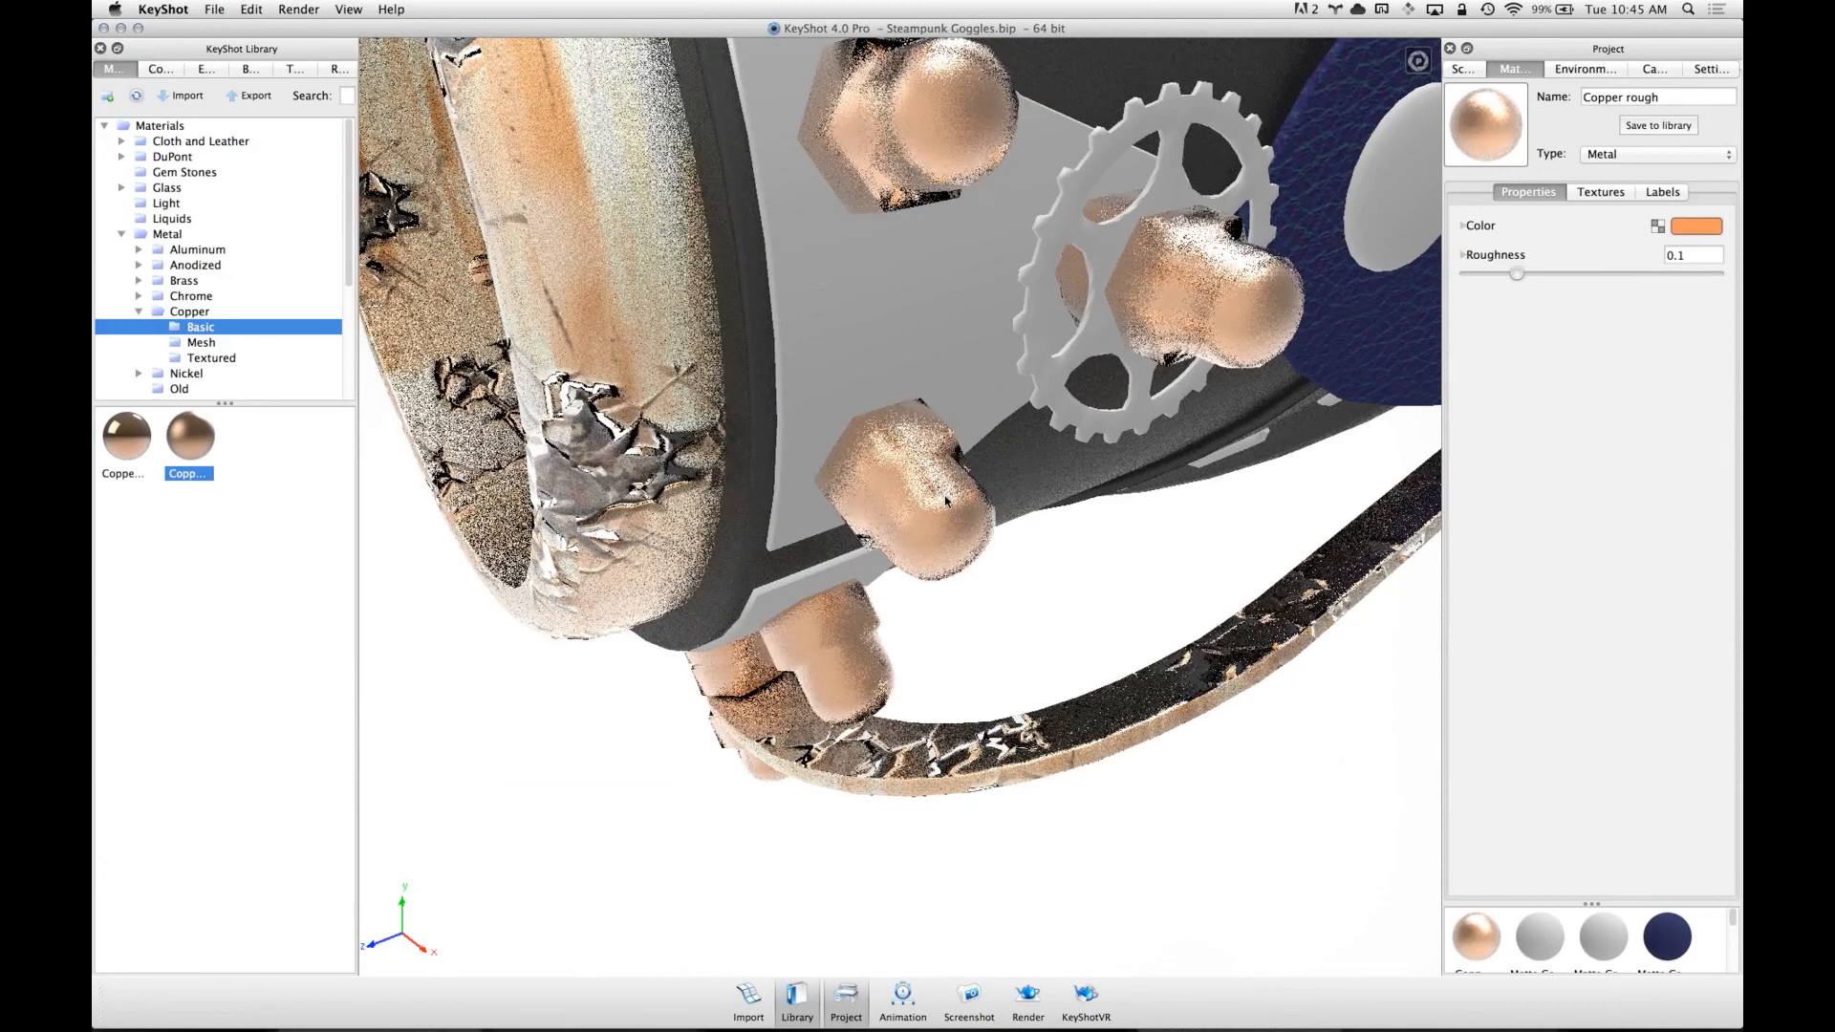
- Apply the Scratches bw texture from My Textures to the copper bolts as a bump map
click(1601, 191)
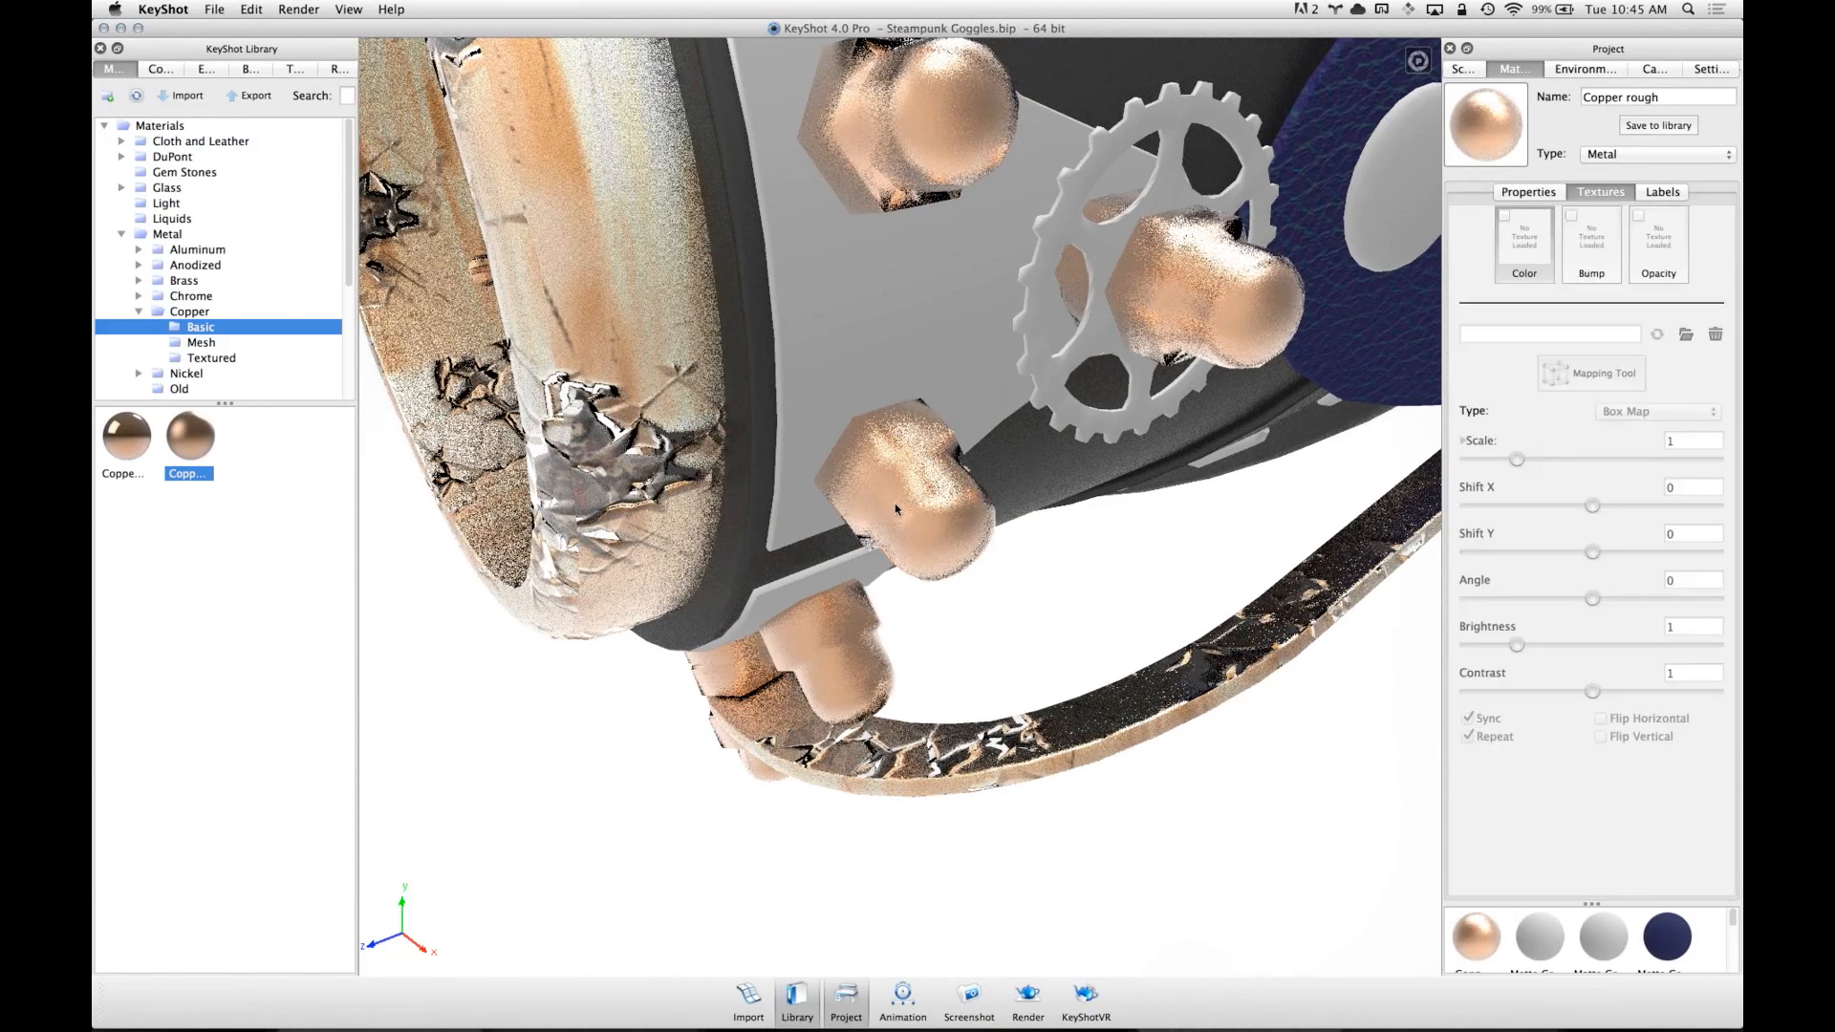
click(295, 68)
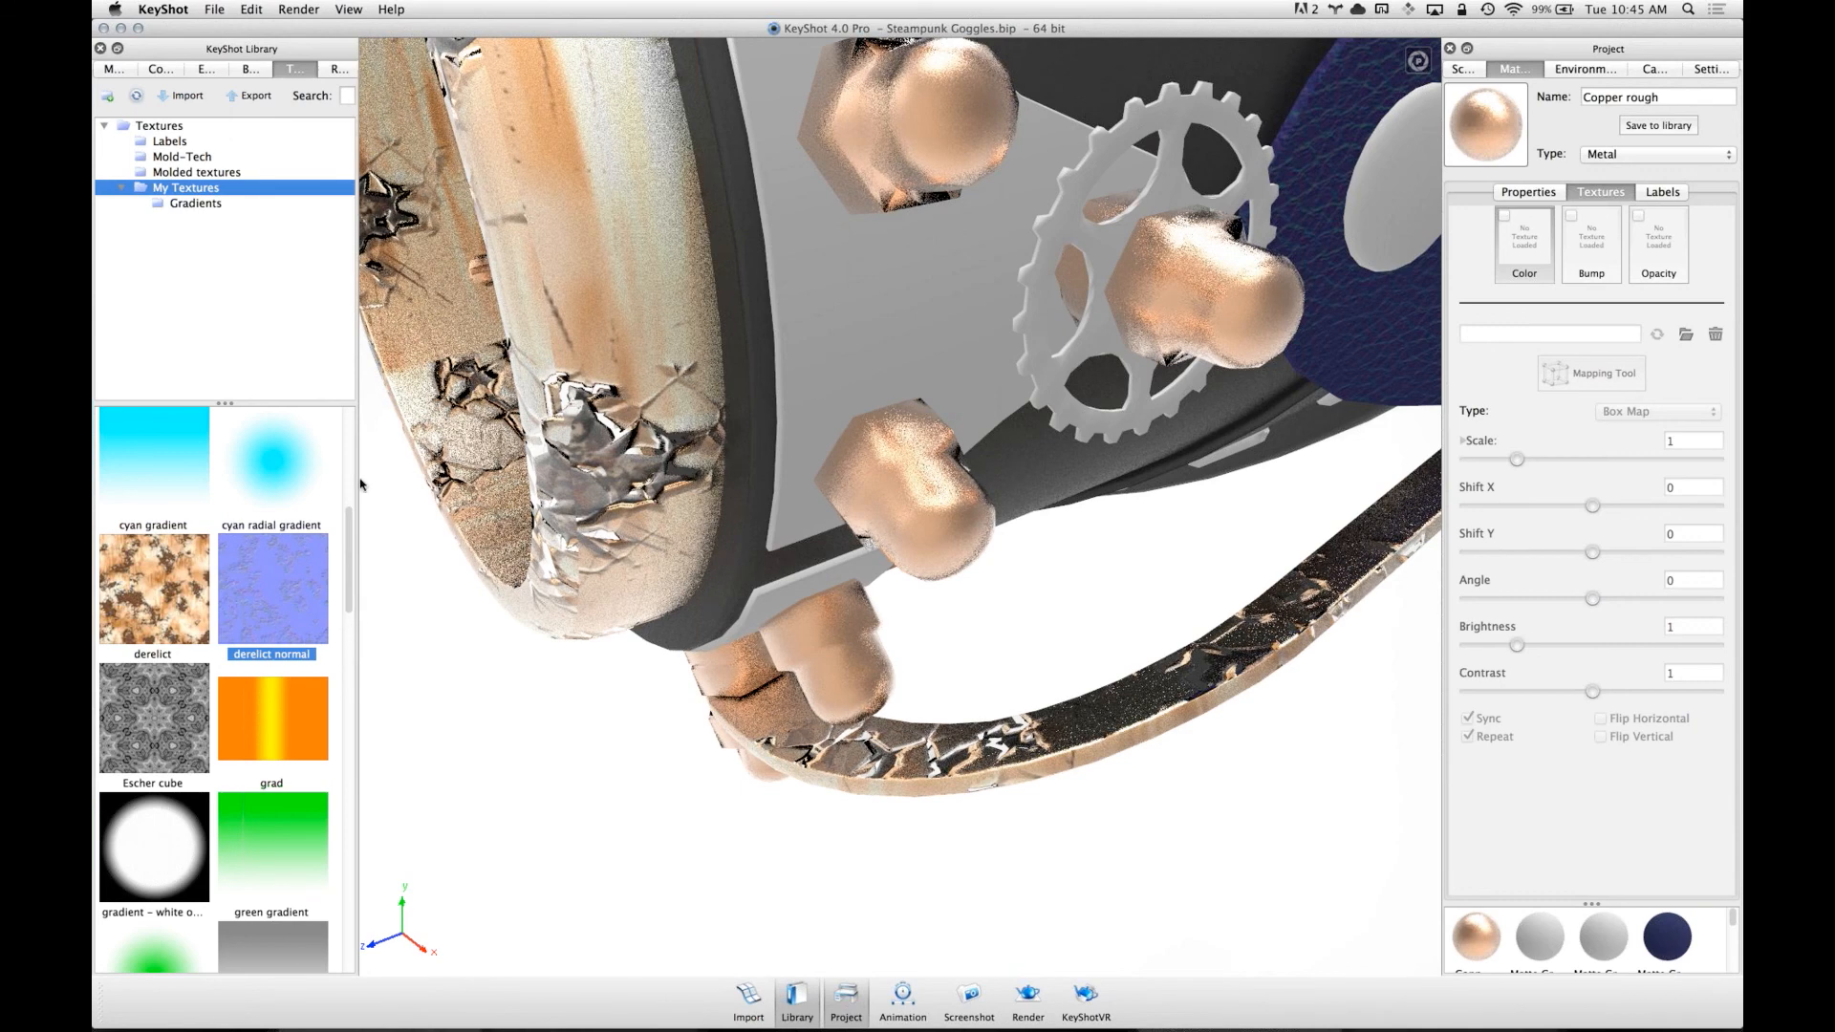
scroll(359, 473, up, 5)
scroll(334, 555, down, 10)
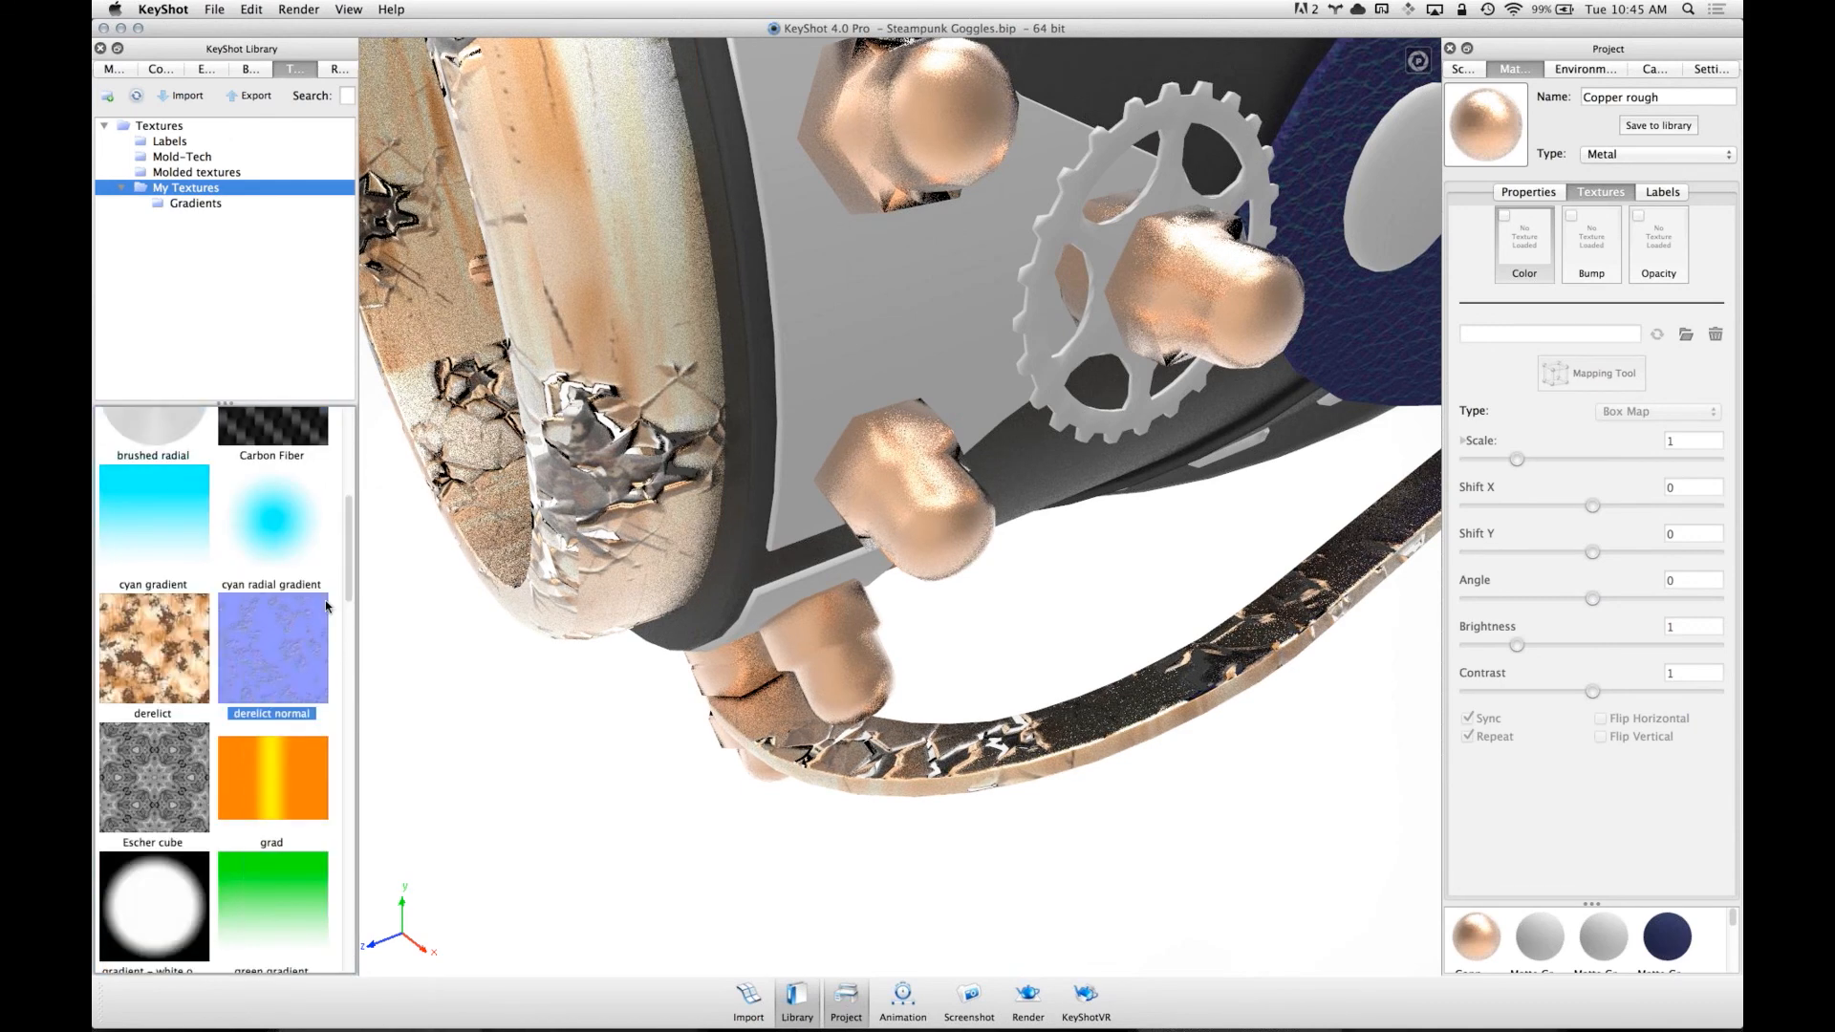
scroll(322, 618, down, 10)
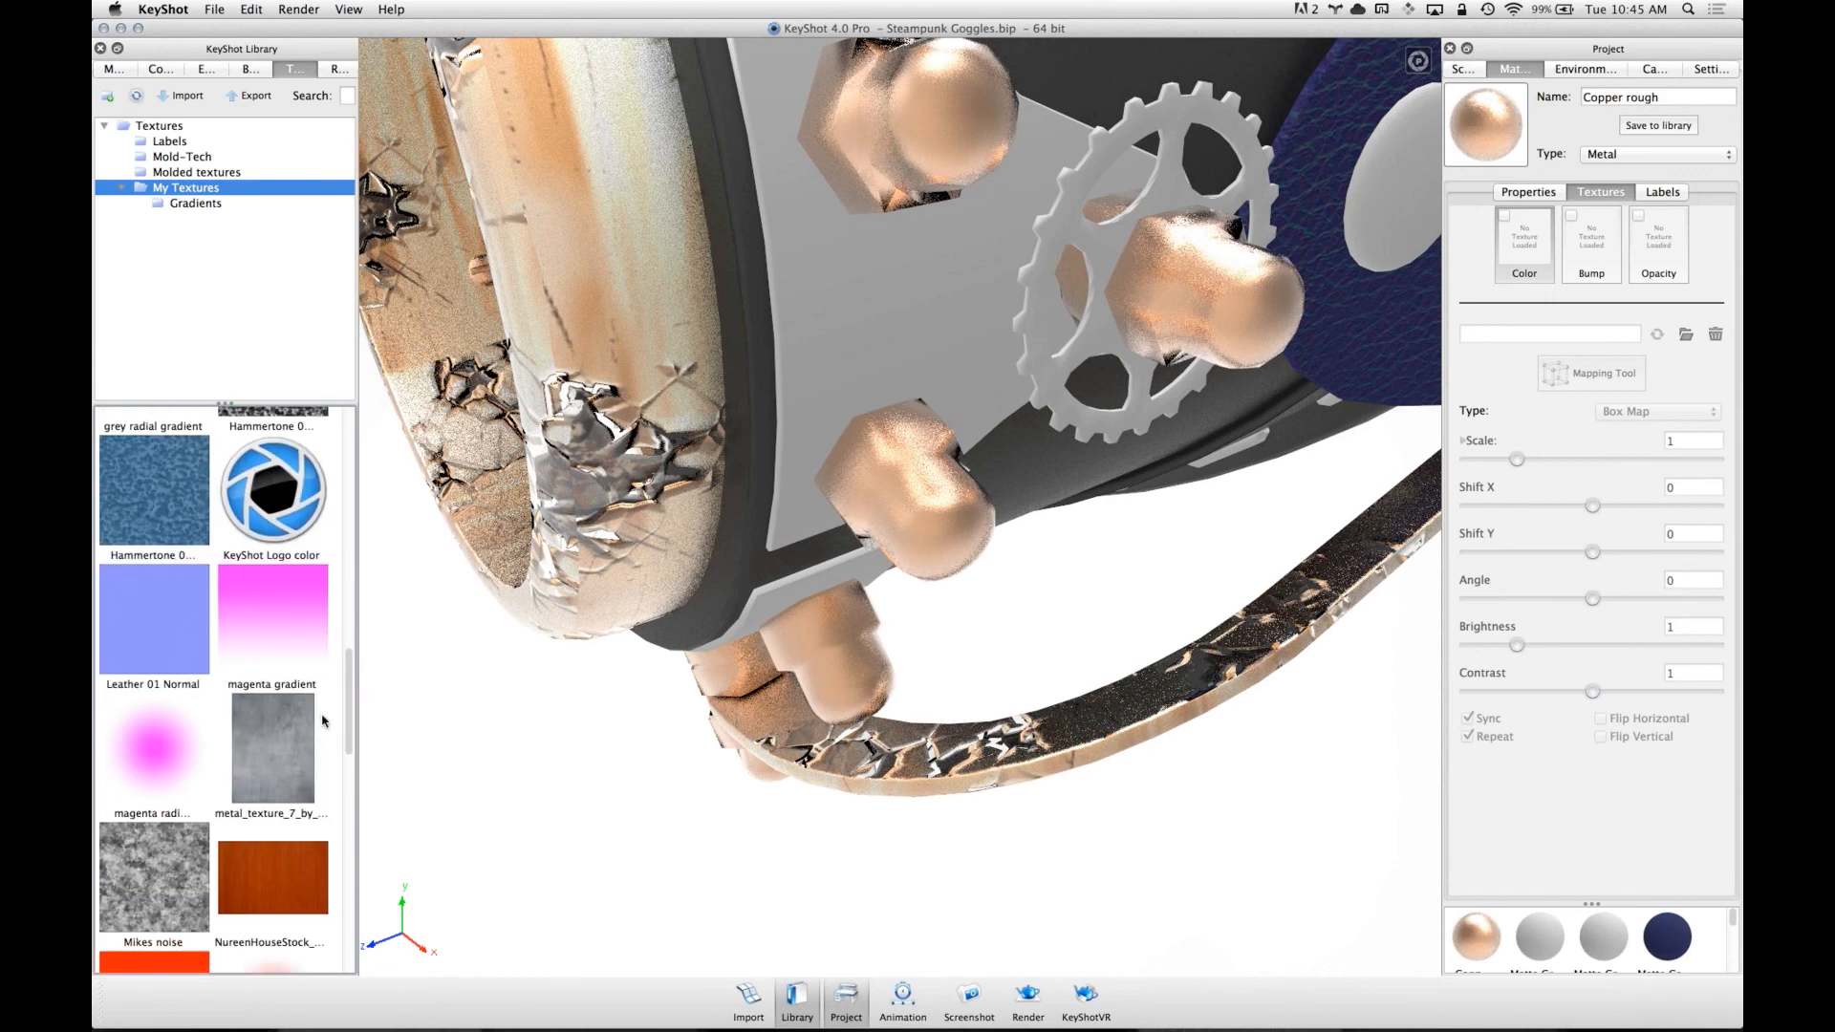
scroll(336, 765, down, 10)
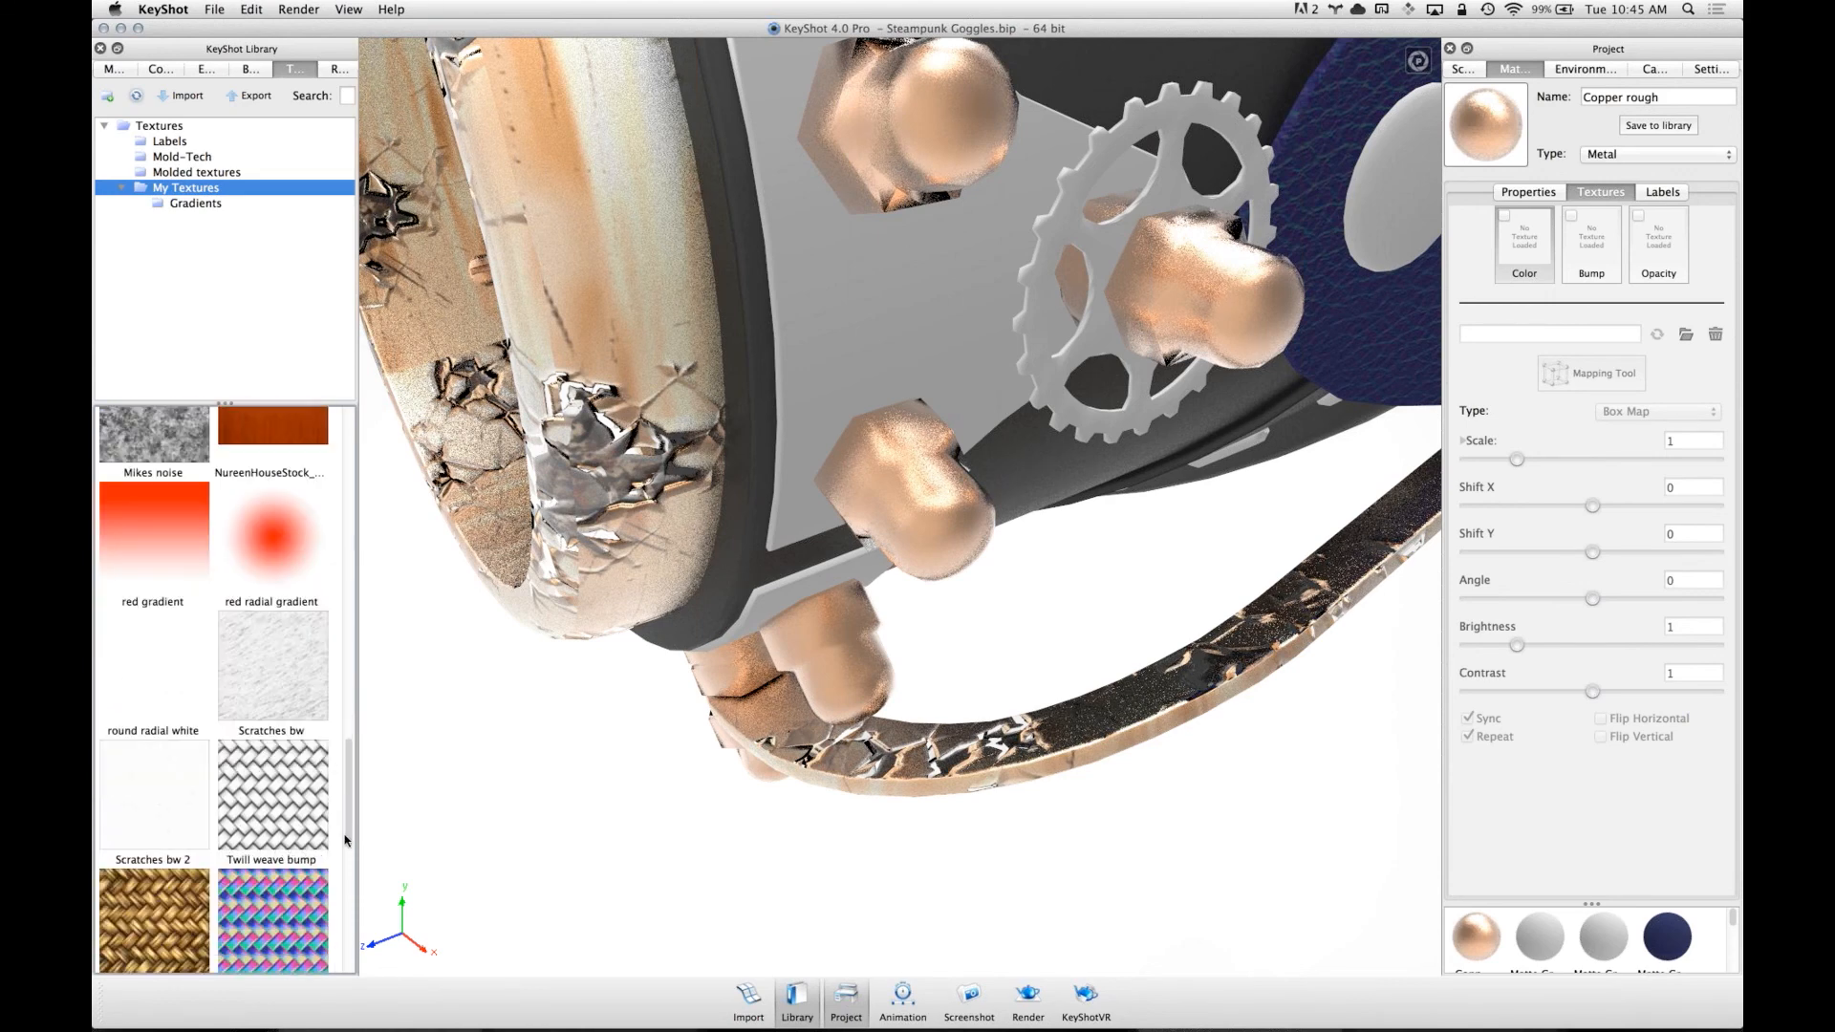
scroll(346, 850, up, 5)
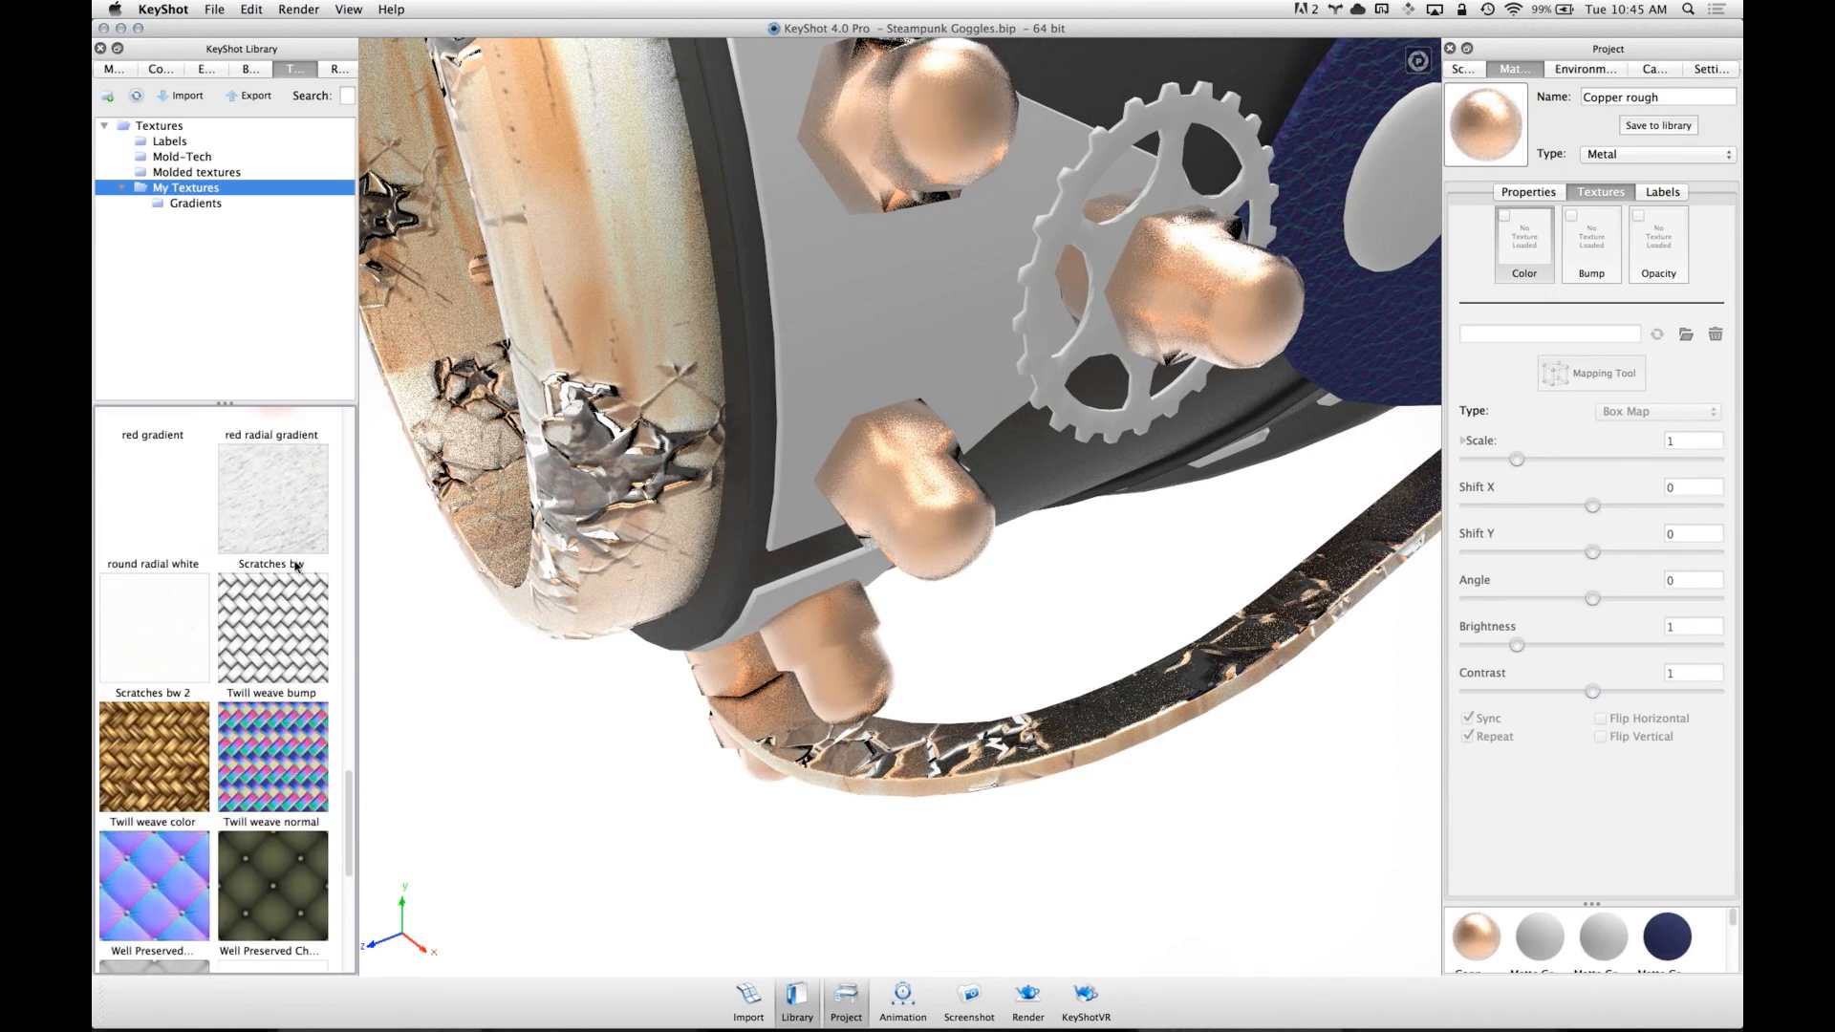
drag(273, 473, 944, 501)
click(1033, 546)
- Open the bump texture settings of the copper bolts' material
scroll(1135, 543, up, 2)
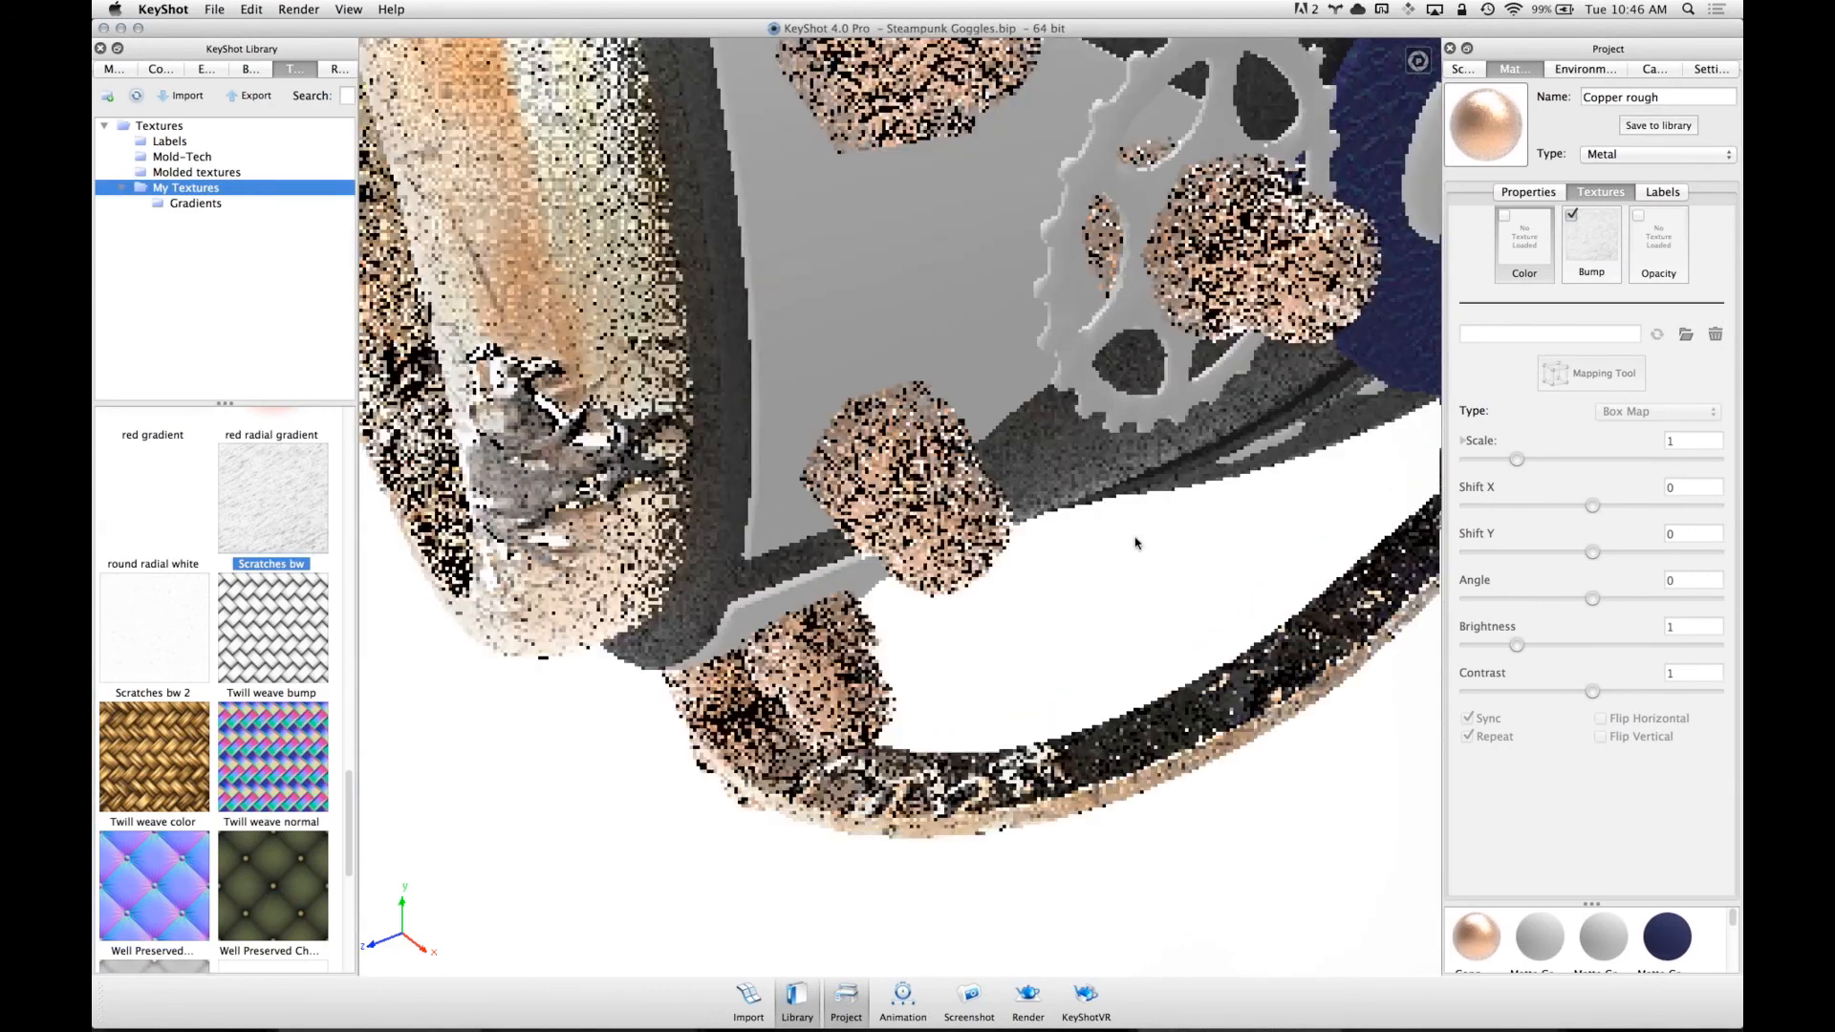
scroll(1319, 545, up, 2)
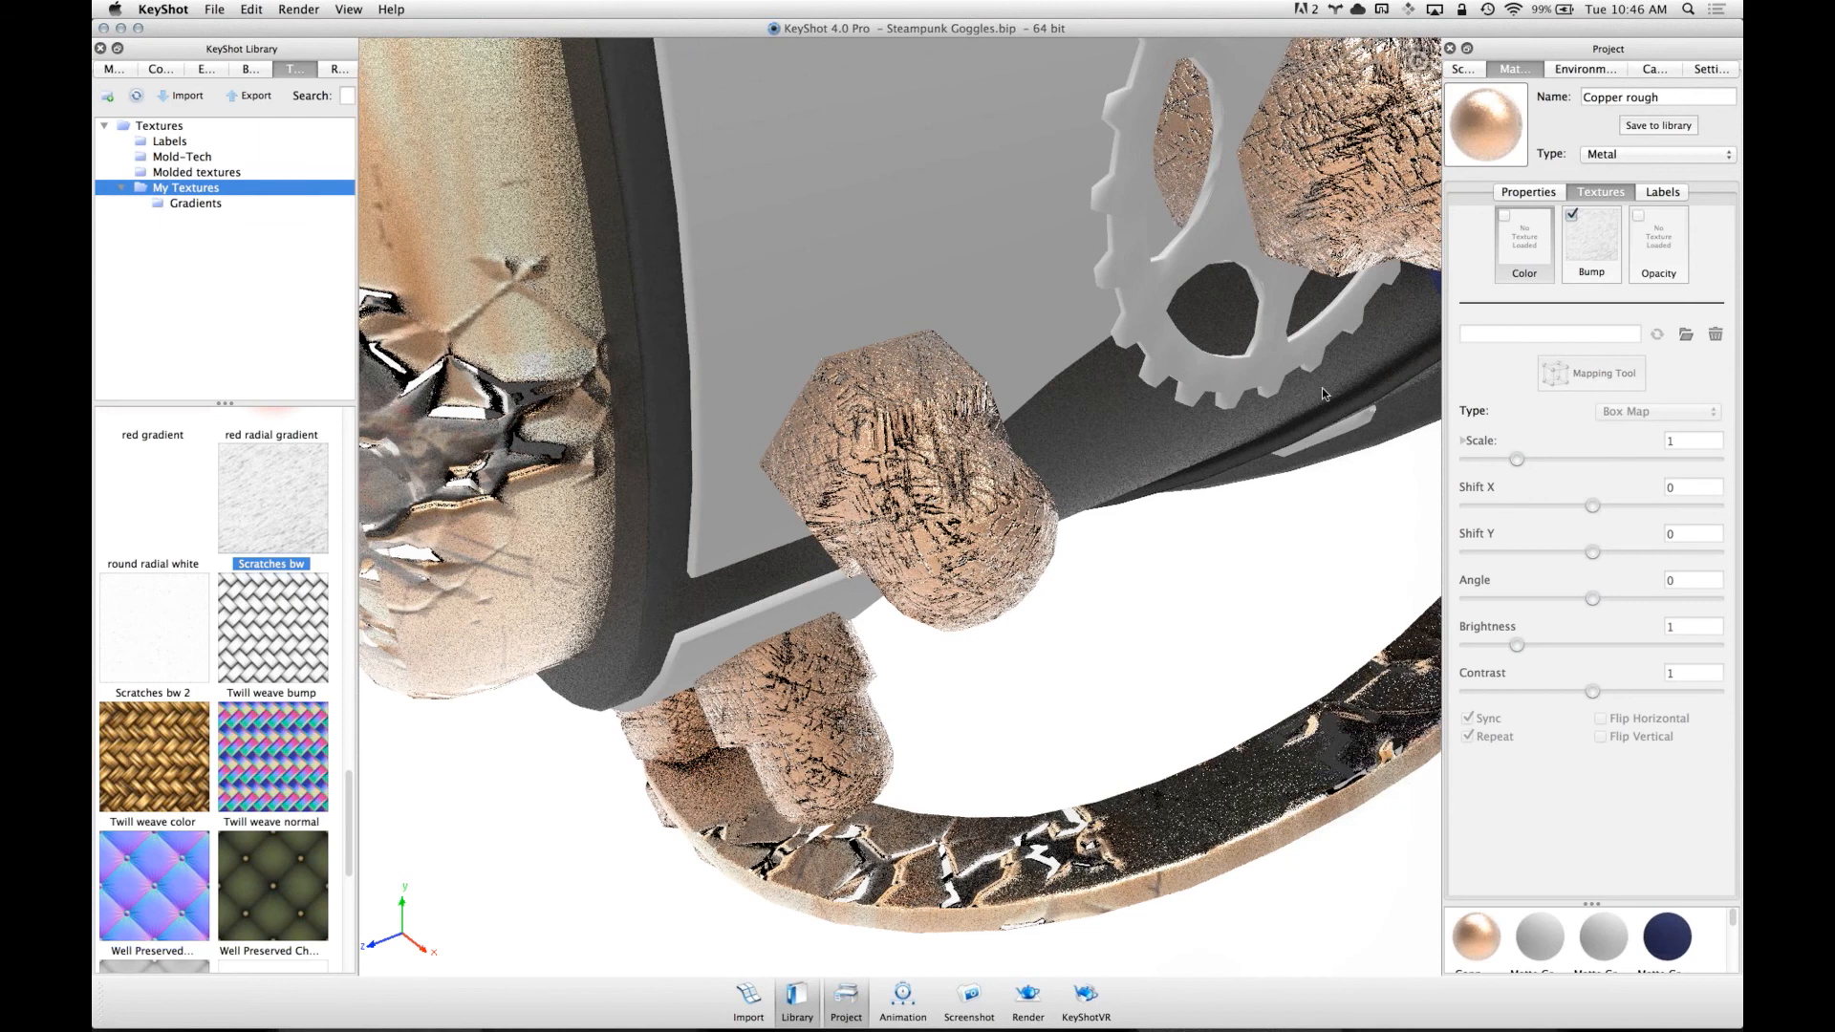
click(1588, 246)
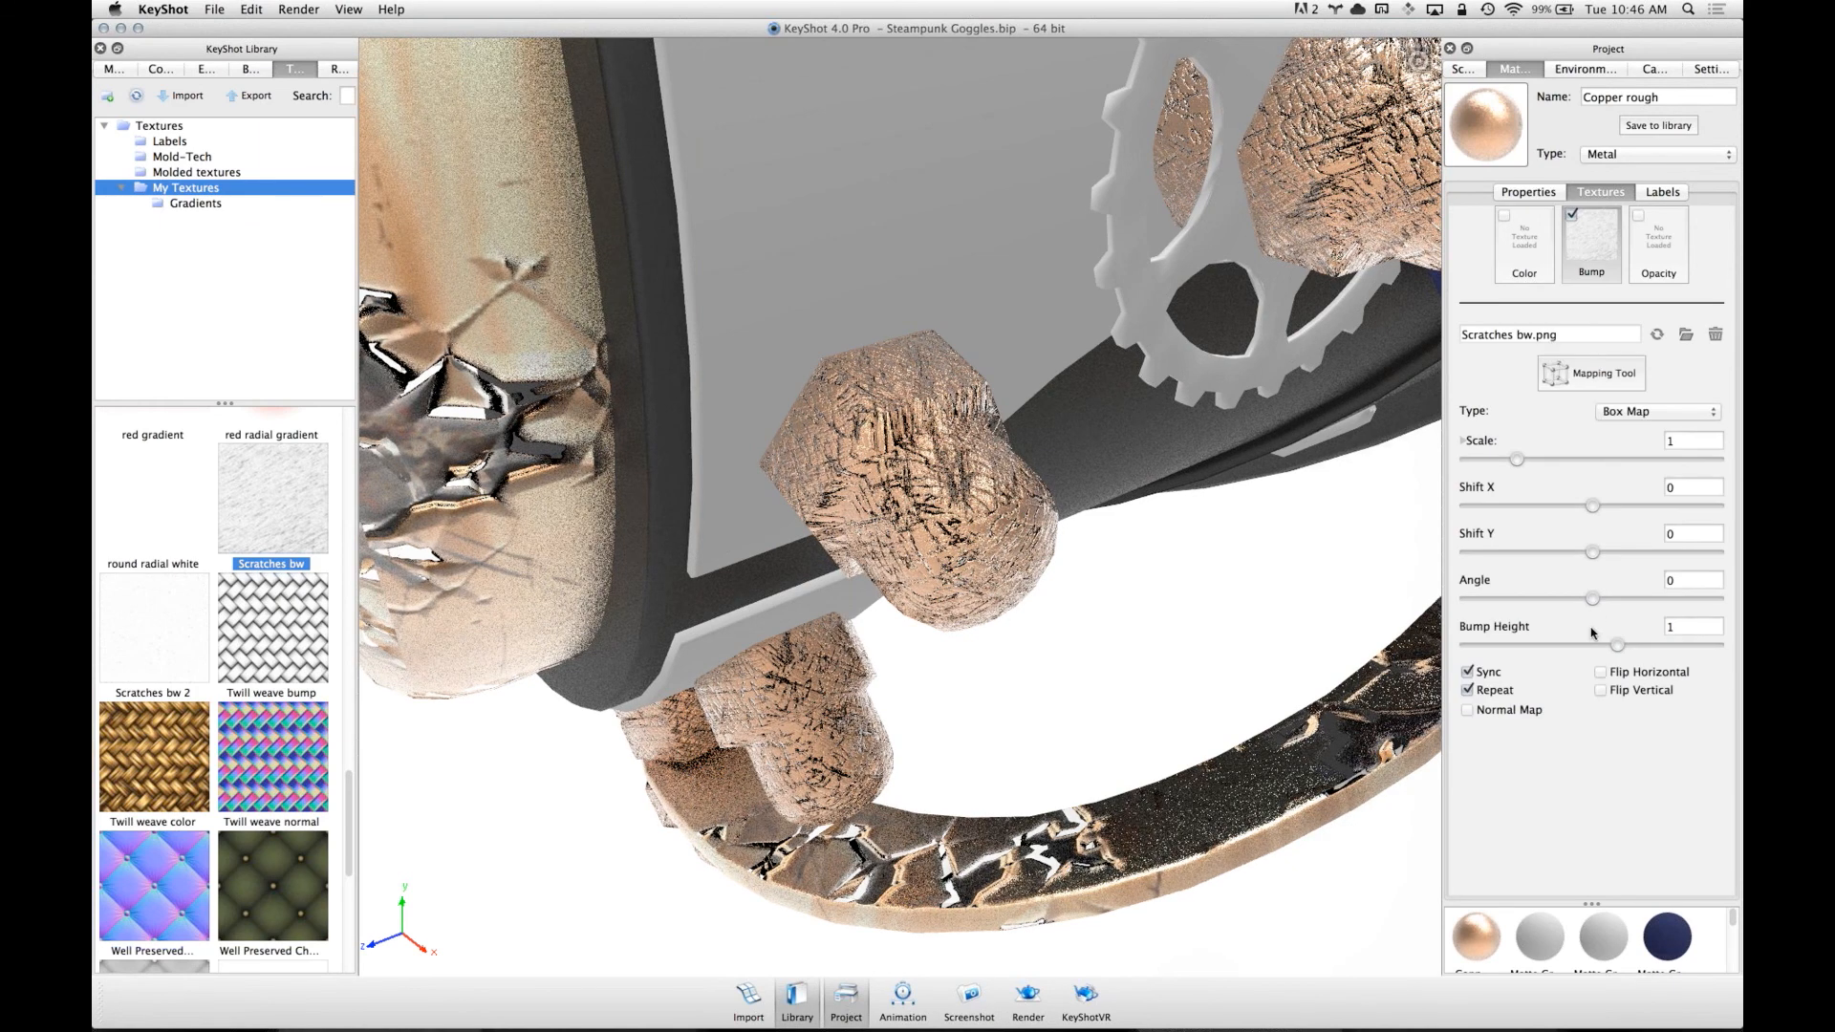